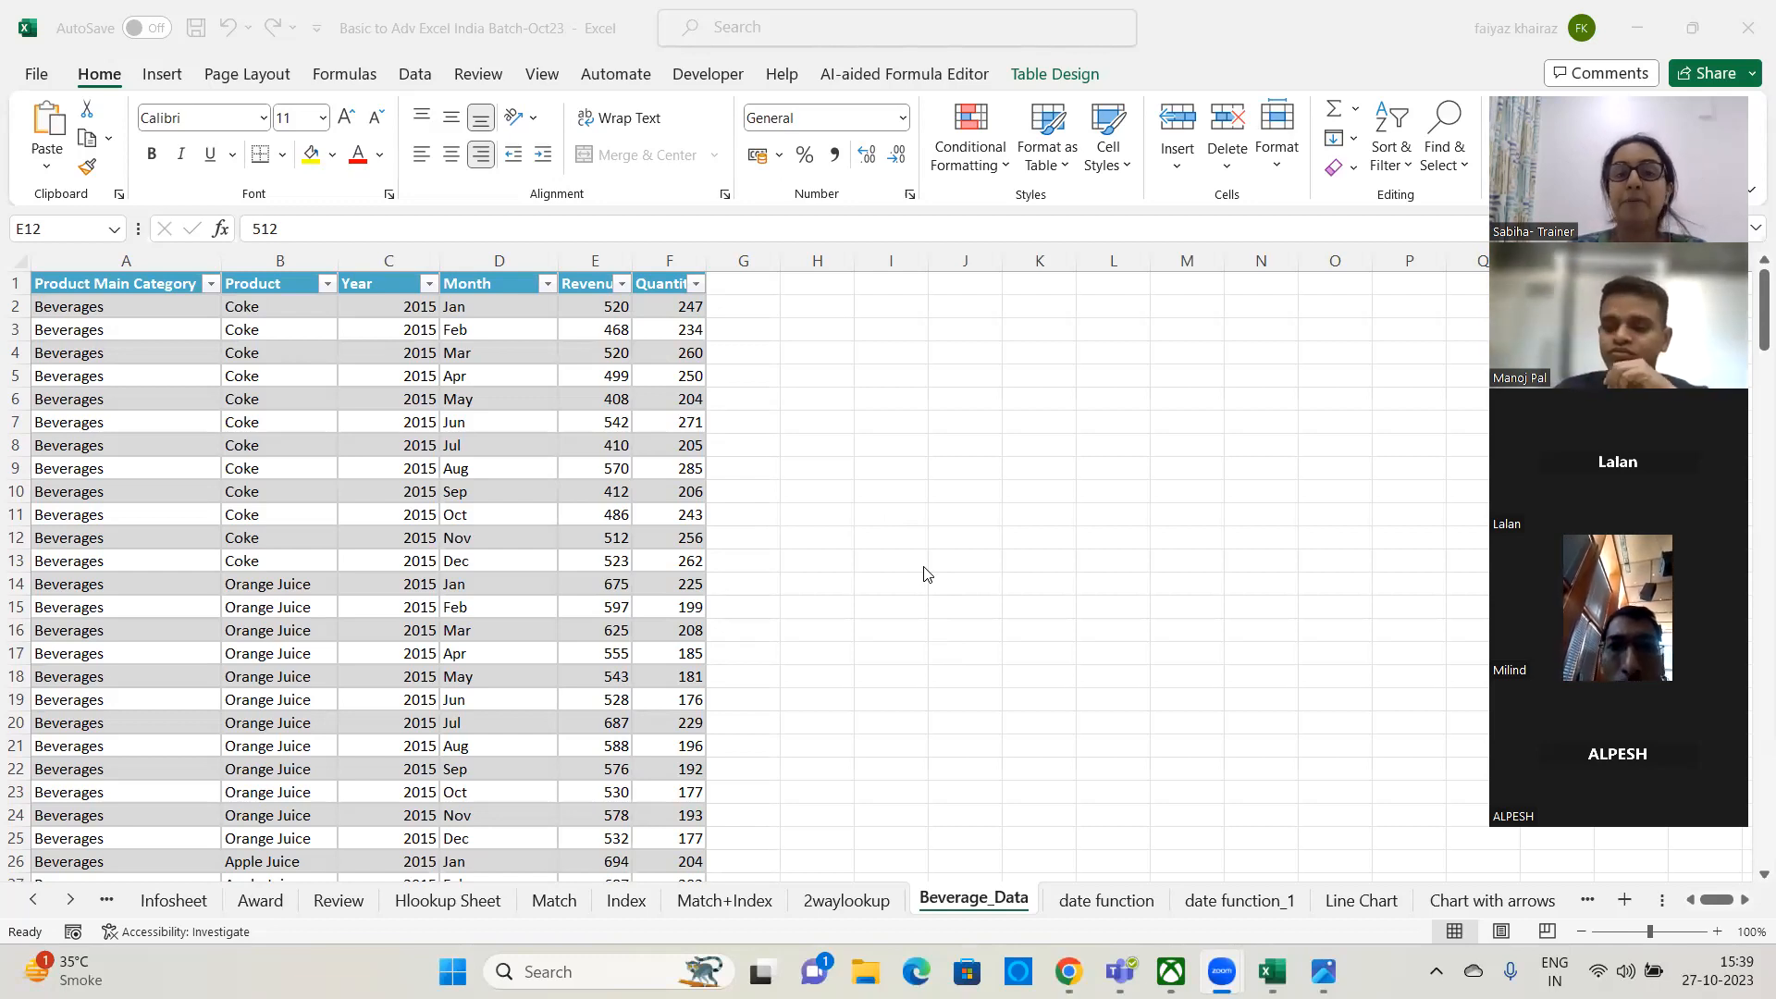
- Enter the heading "Pre requisites that data should meet" in cell K3 of the Beverage_Data sheet
{"action": "left_click", "coordinate": [1055, 324]}
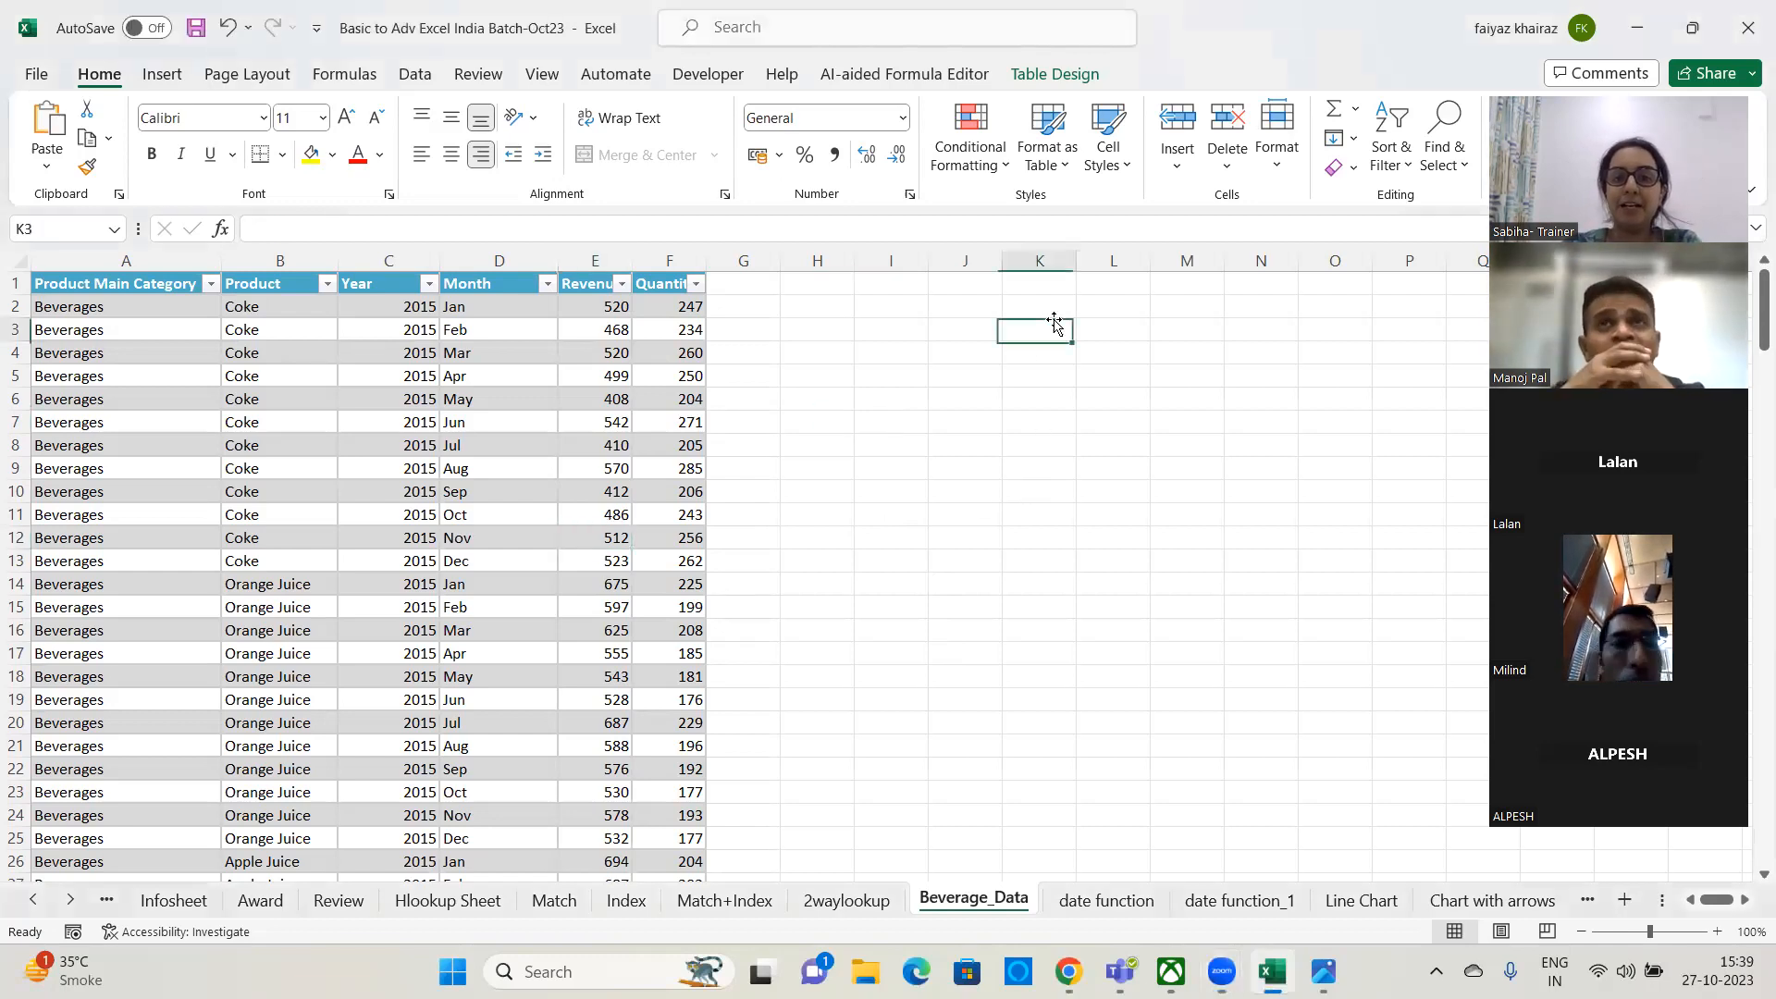
{"action": "type", "text": "Pre requisites t"}
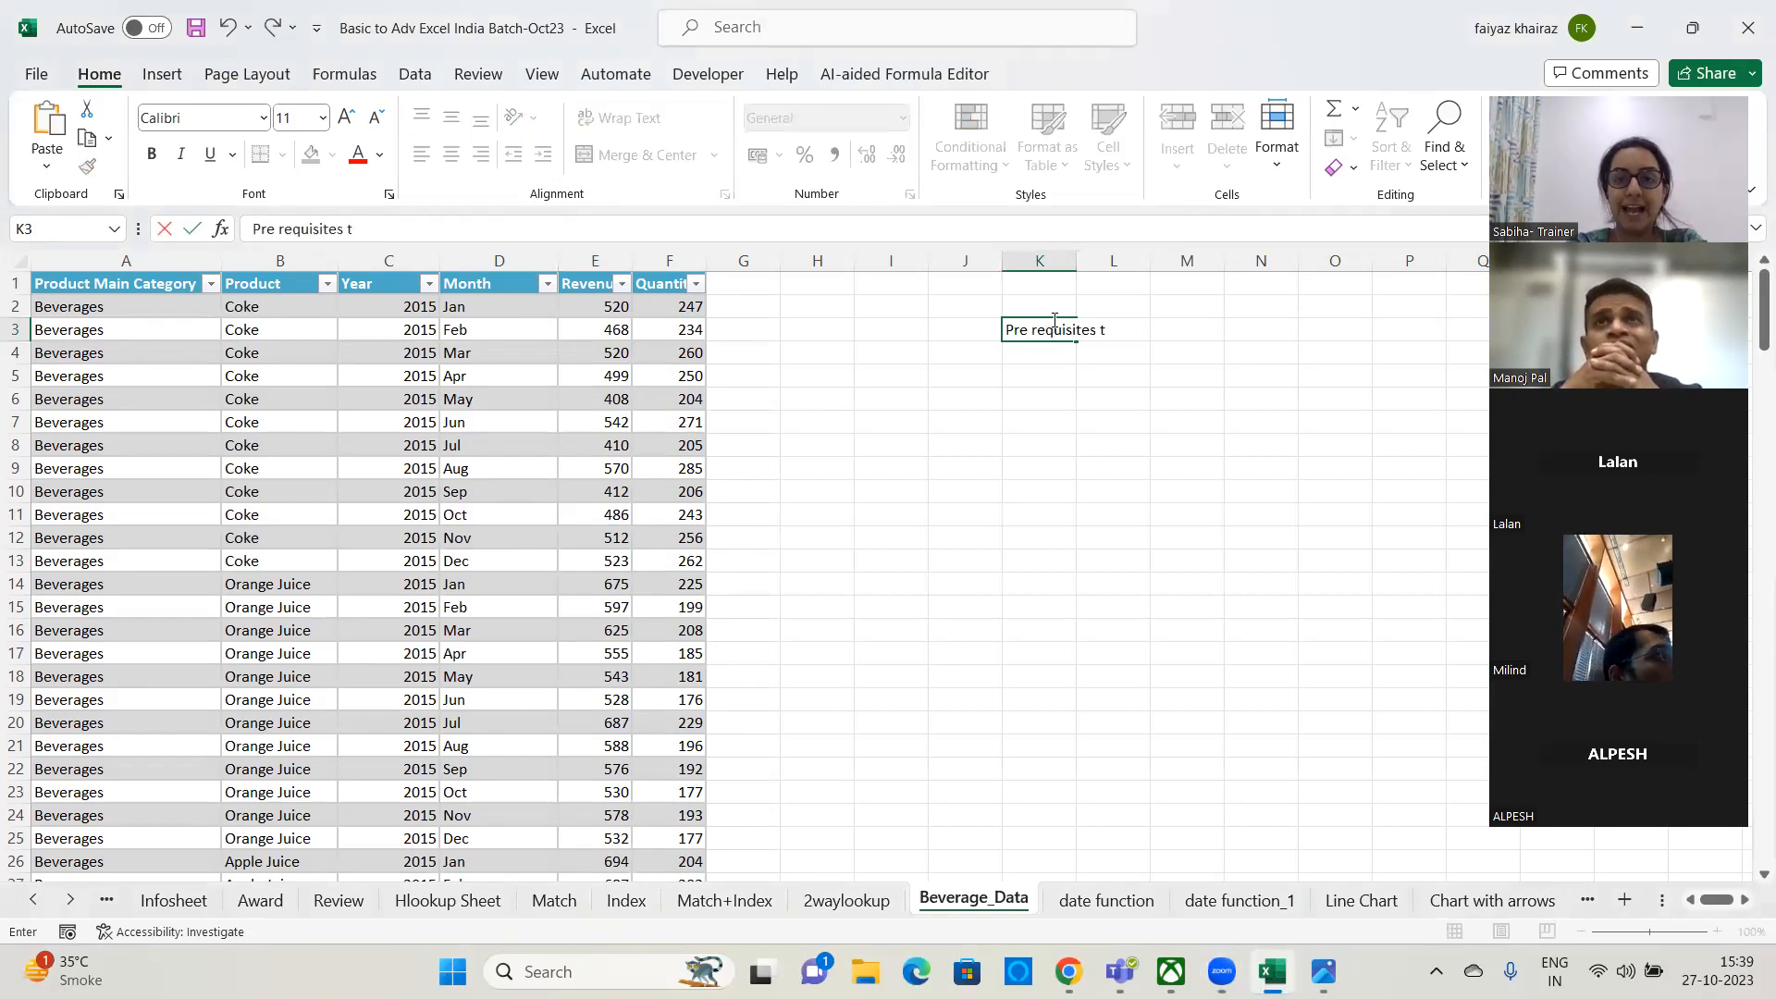
{"action": "type", "text": "hat data s"}
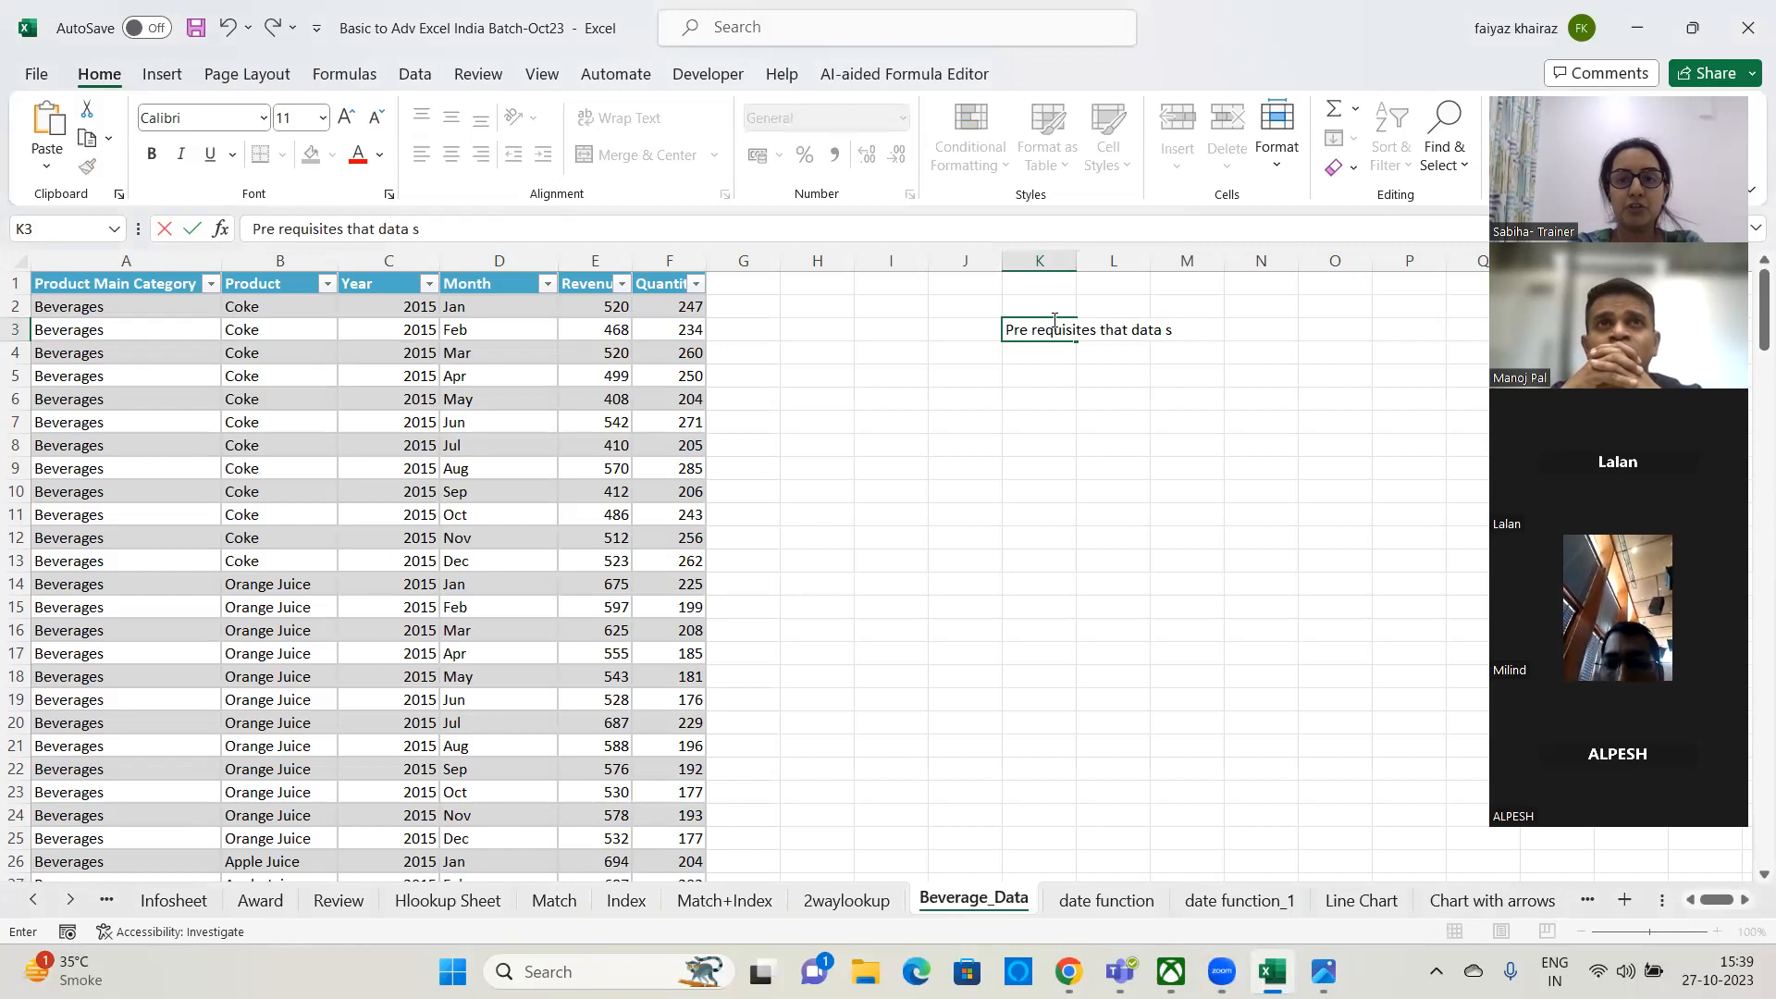
{"action": "type", "text": "hould mee"}
{"action": "key", "text": "Return"}
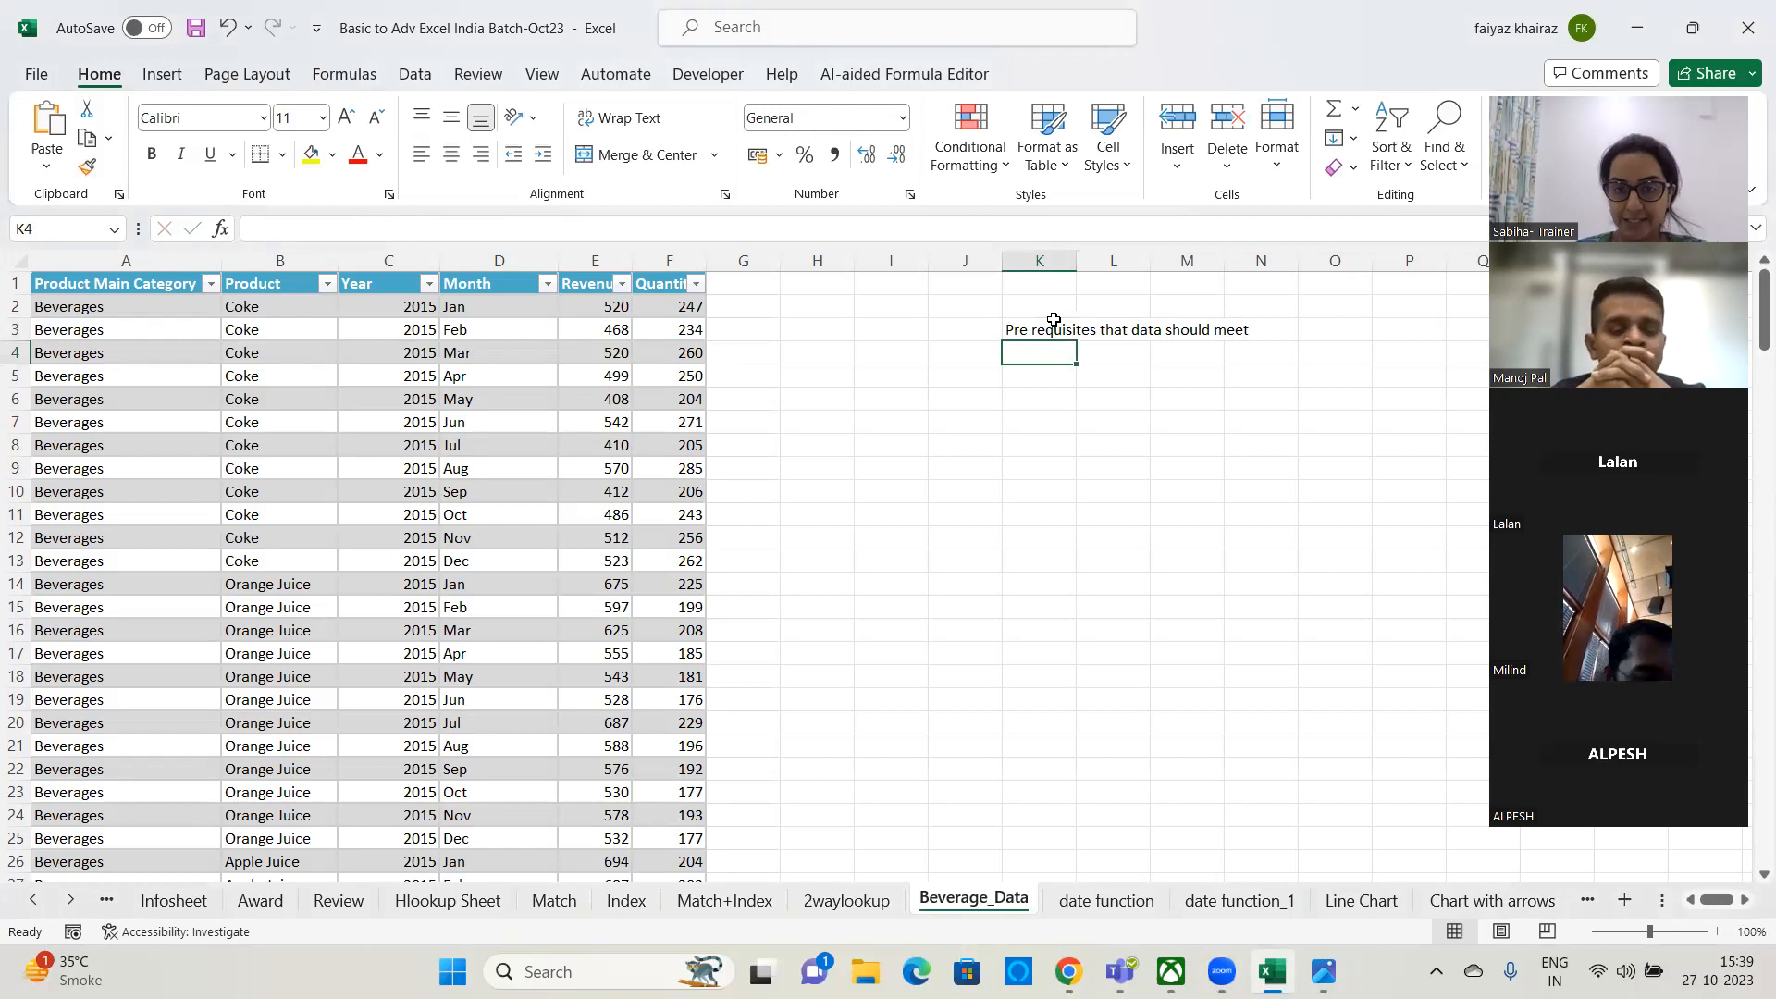
- Add the first prerequisite, "1. no empty rows or columns", in cell K4
{"action": "type", "text": "1."}
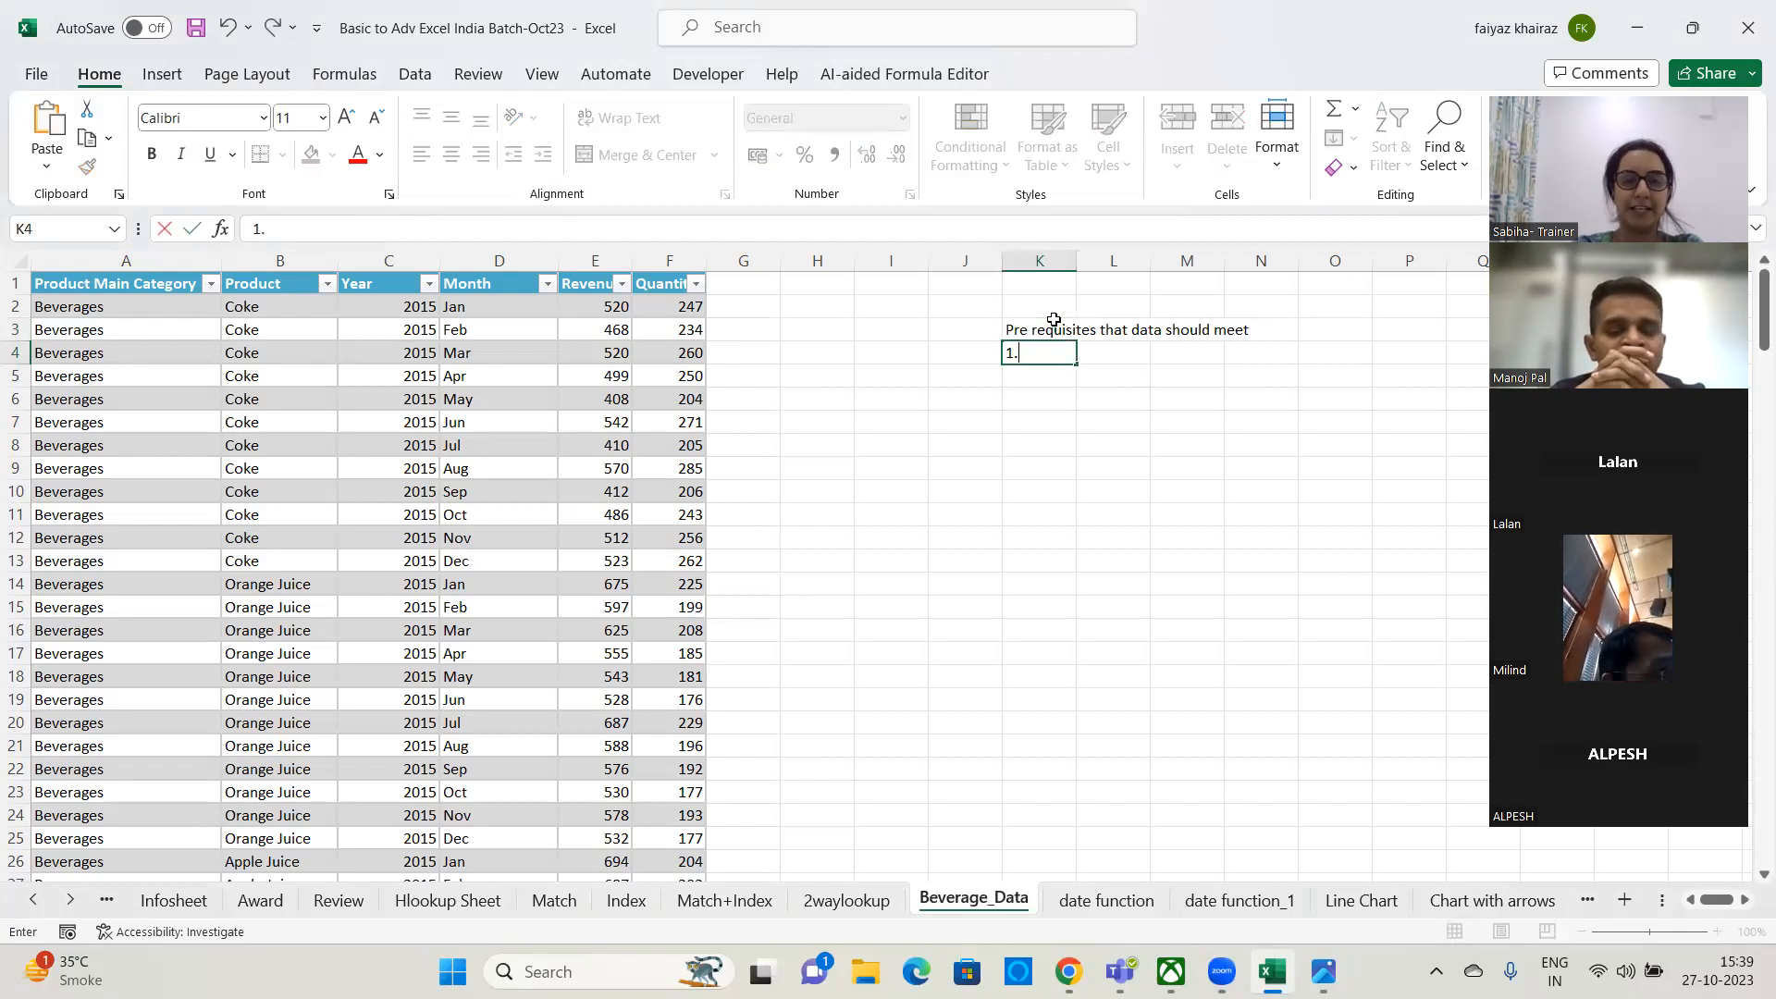
{"action": "type", "text": " no em"}
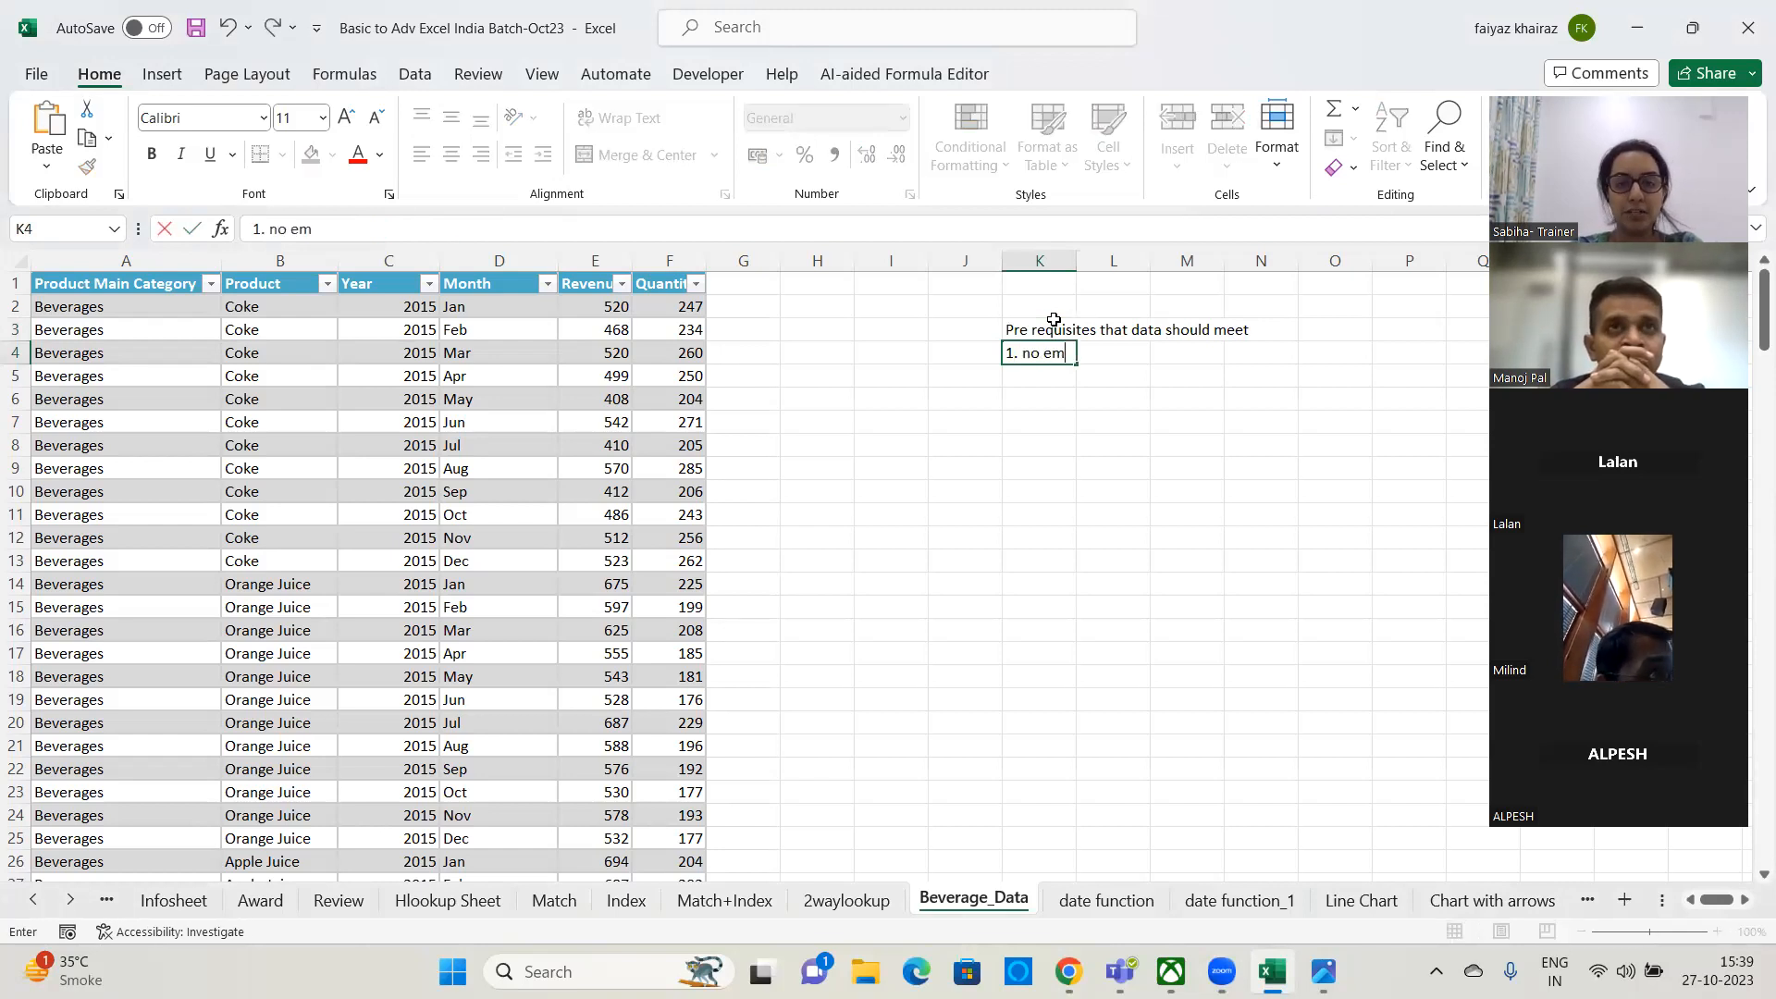
{"action": "type", "text": "pty rows or columns"}
{"action": "key", "text": "Return"}
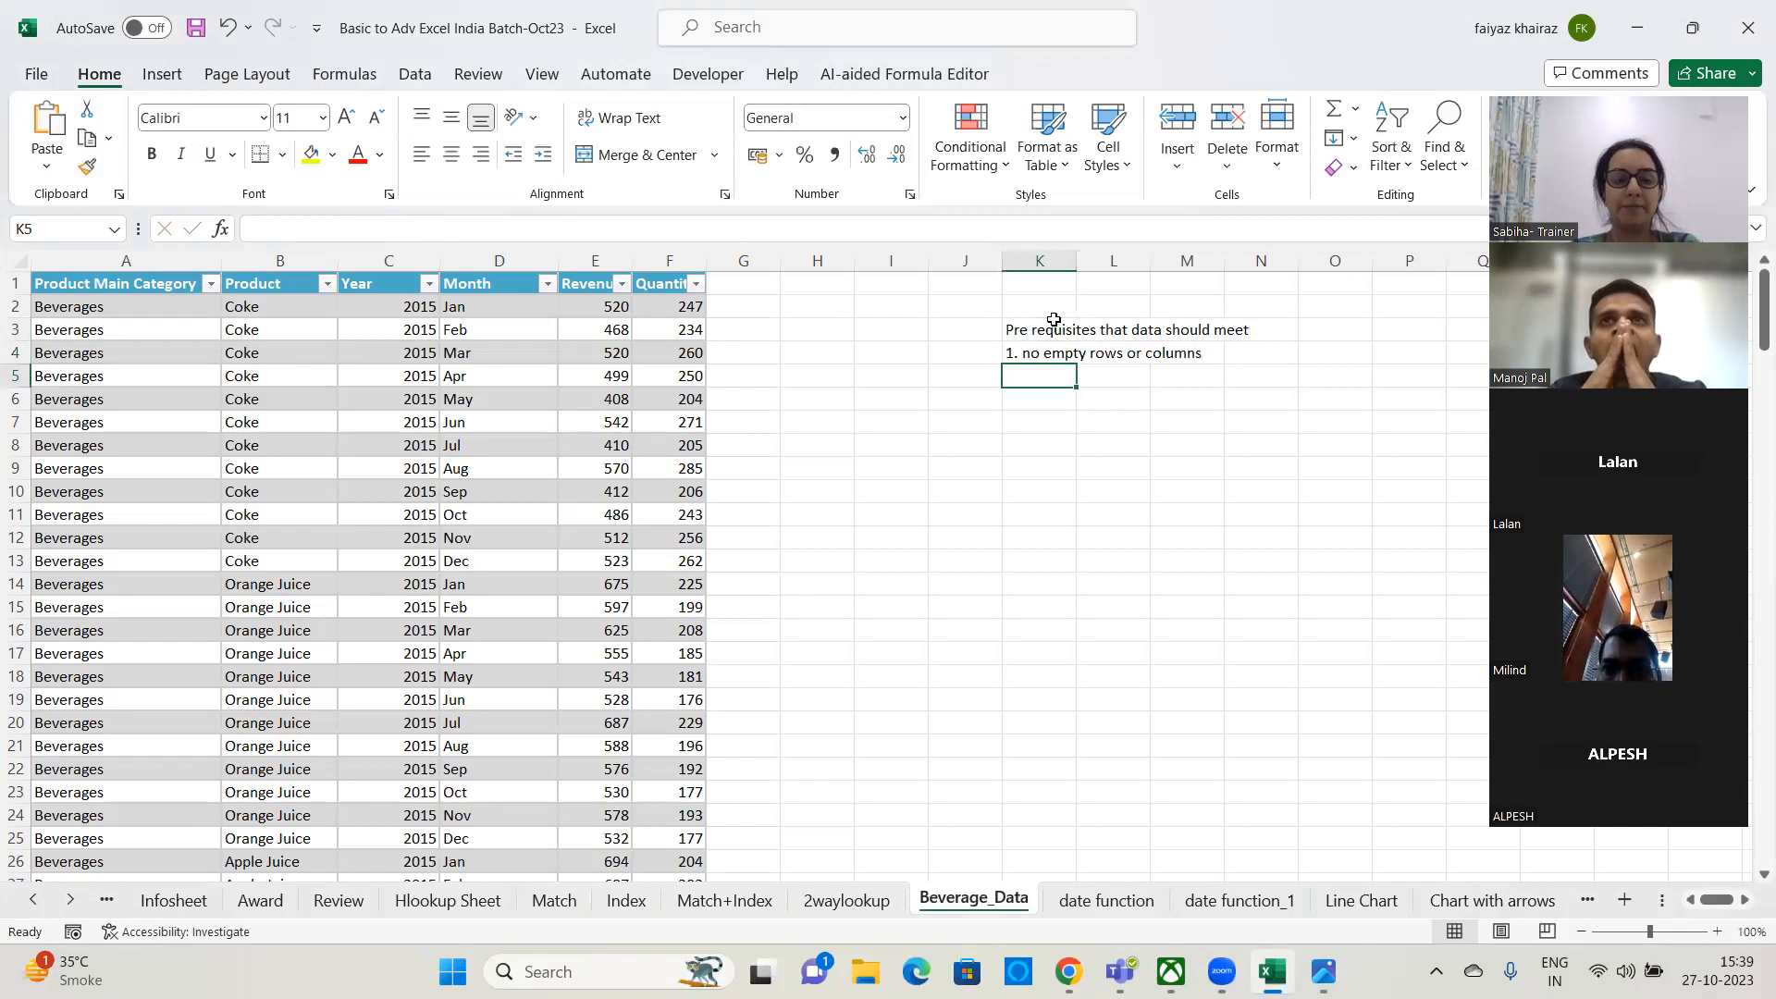
- Add the second prerequisite, "2. Row Lables to yr data", in cell K5
{"action": "type", "text": "2."}
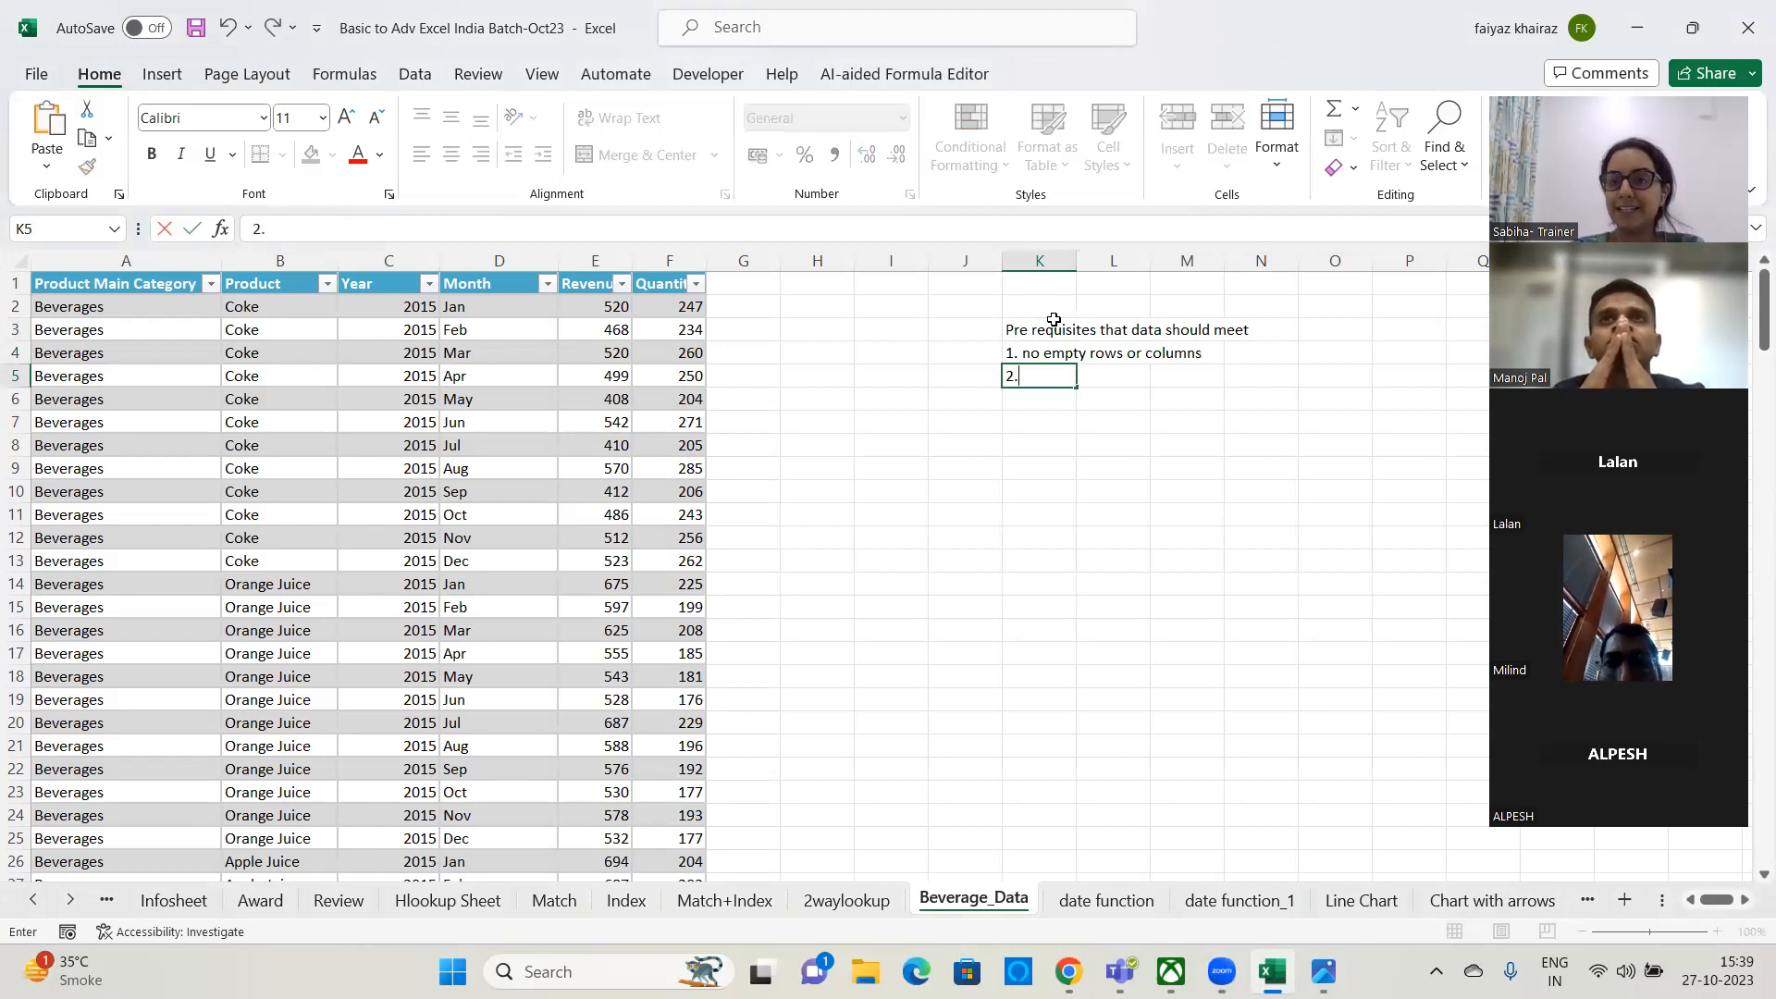
{"action": "type", "text": " Row Lables to yr "}
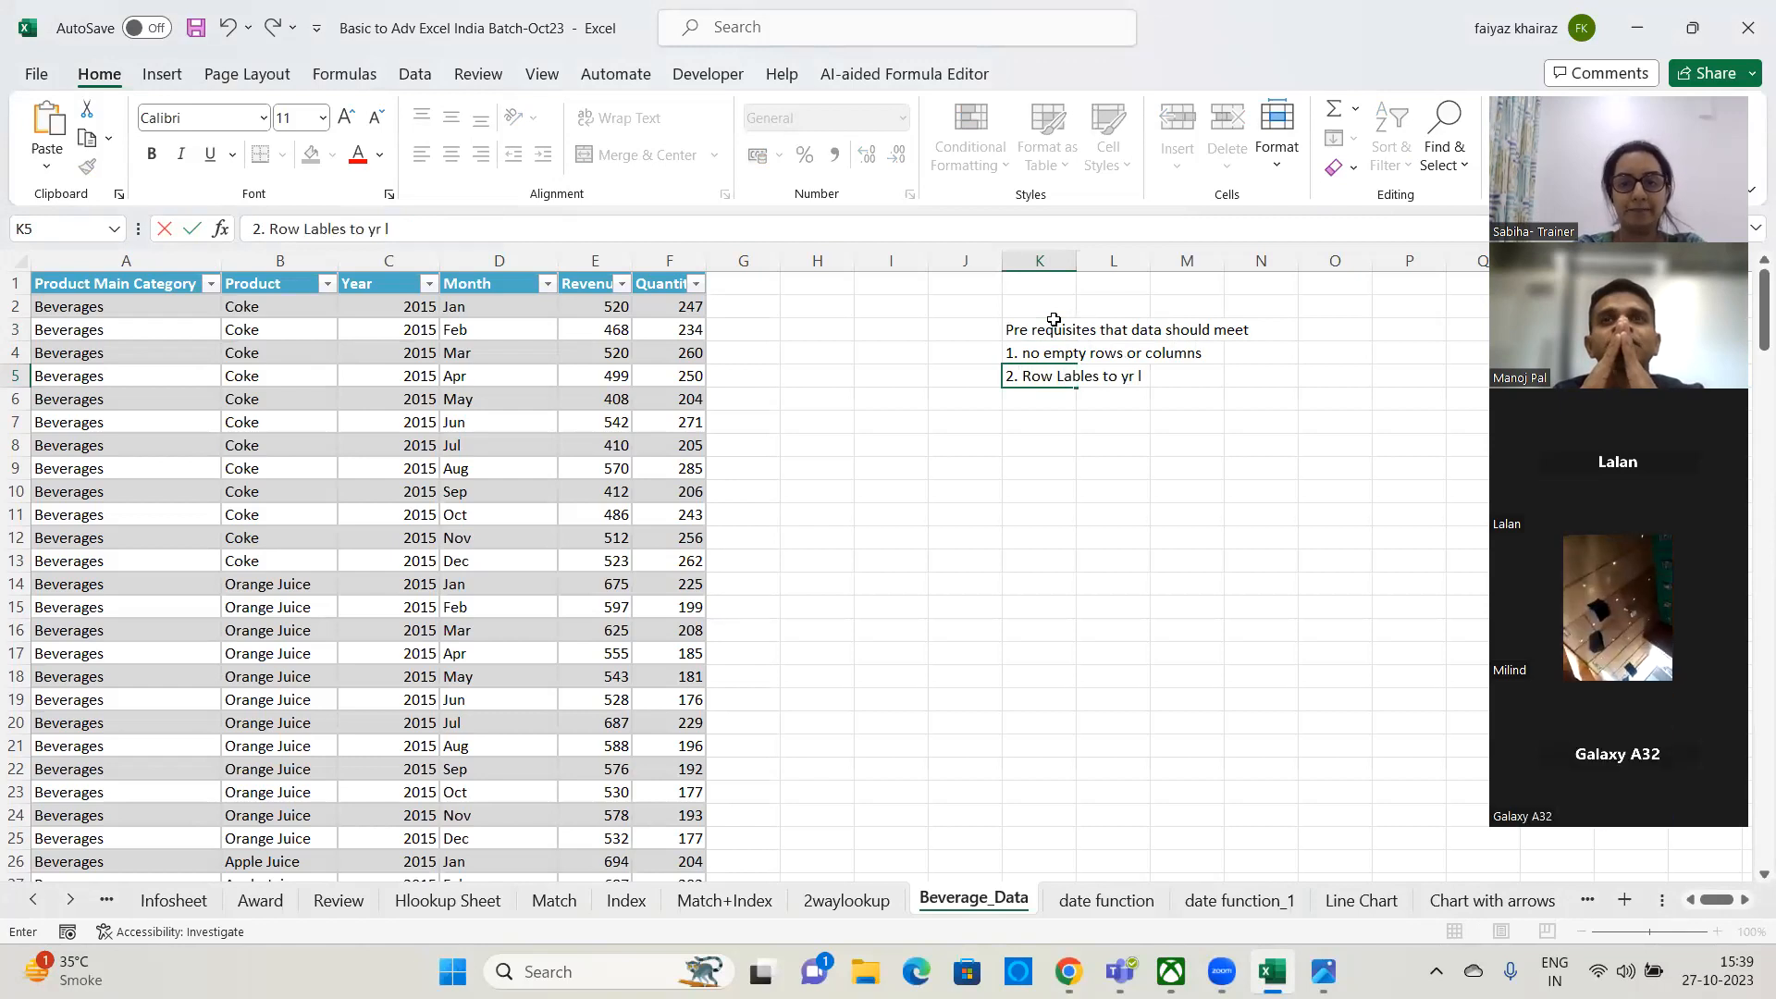
{"action": "type", "text": "data"}
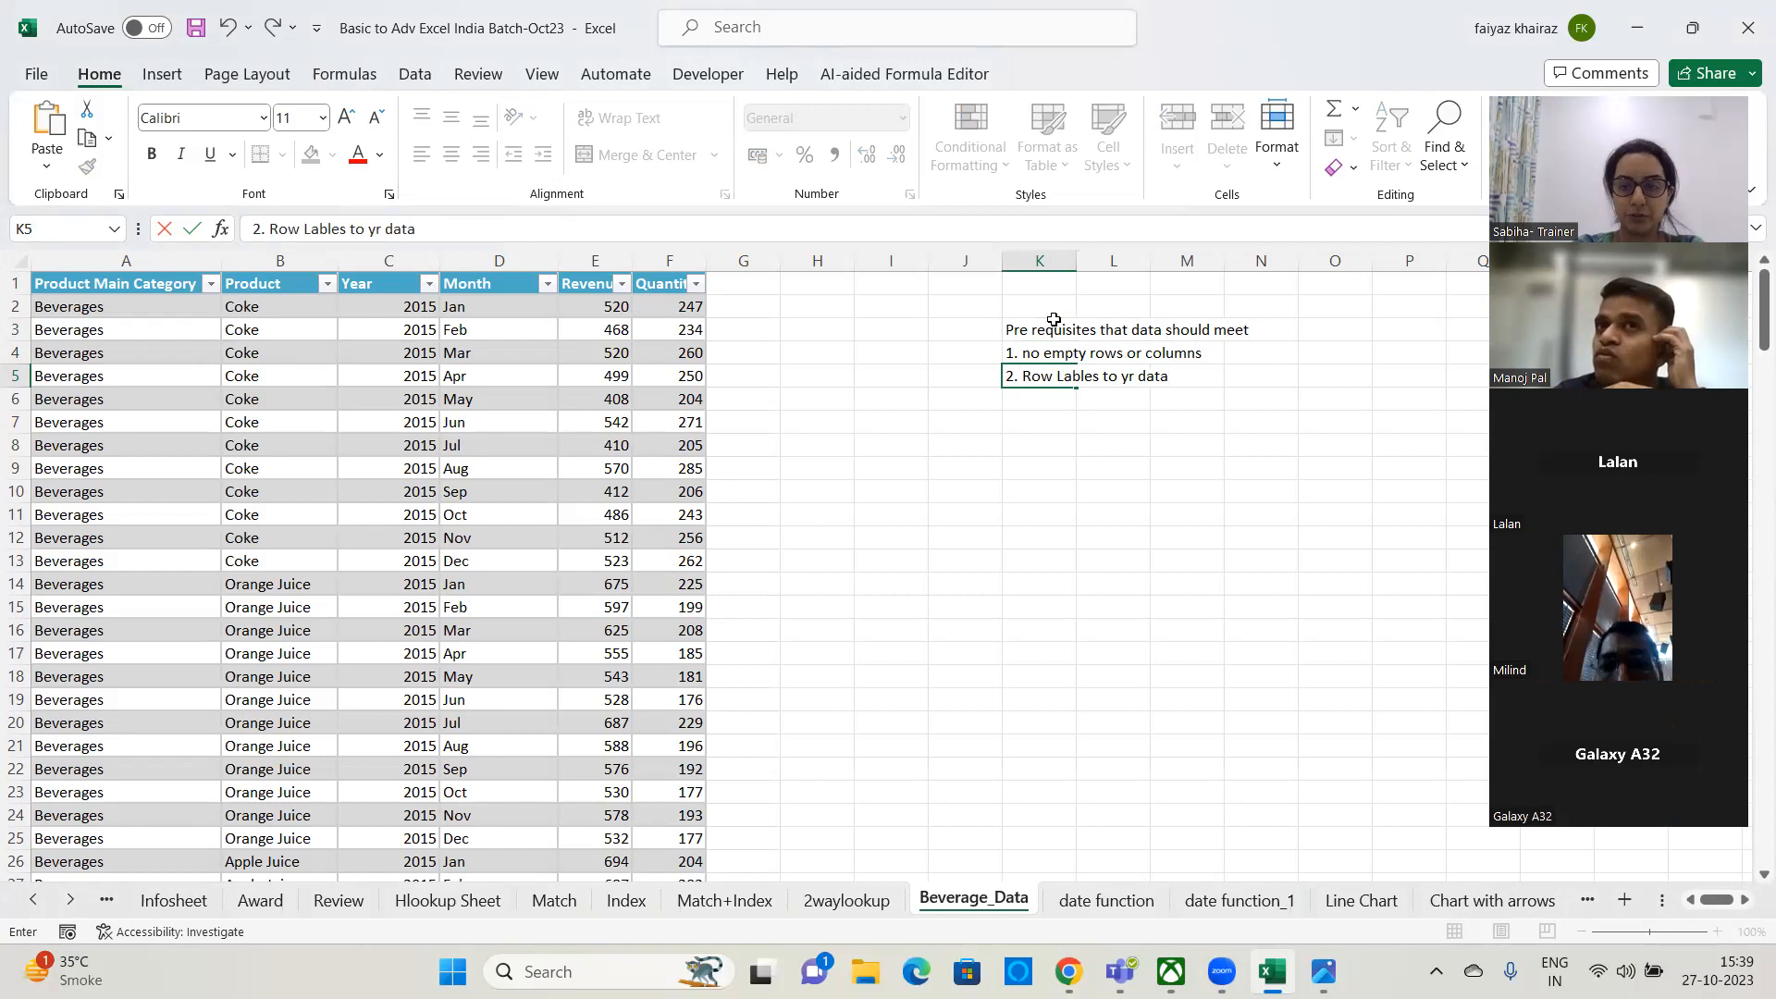
{"action": "key", "text": "Return"}
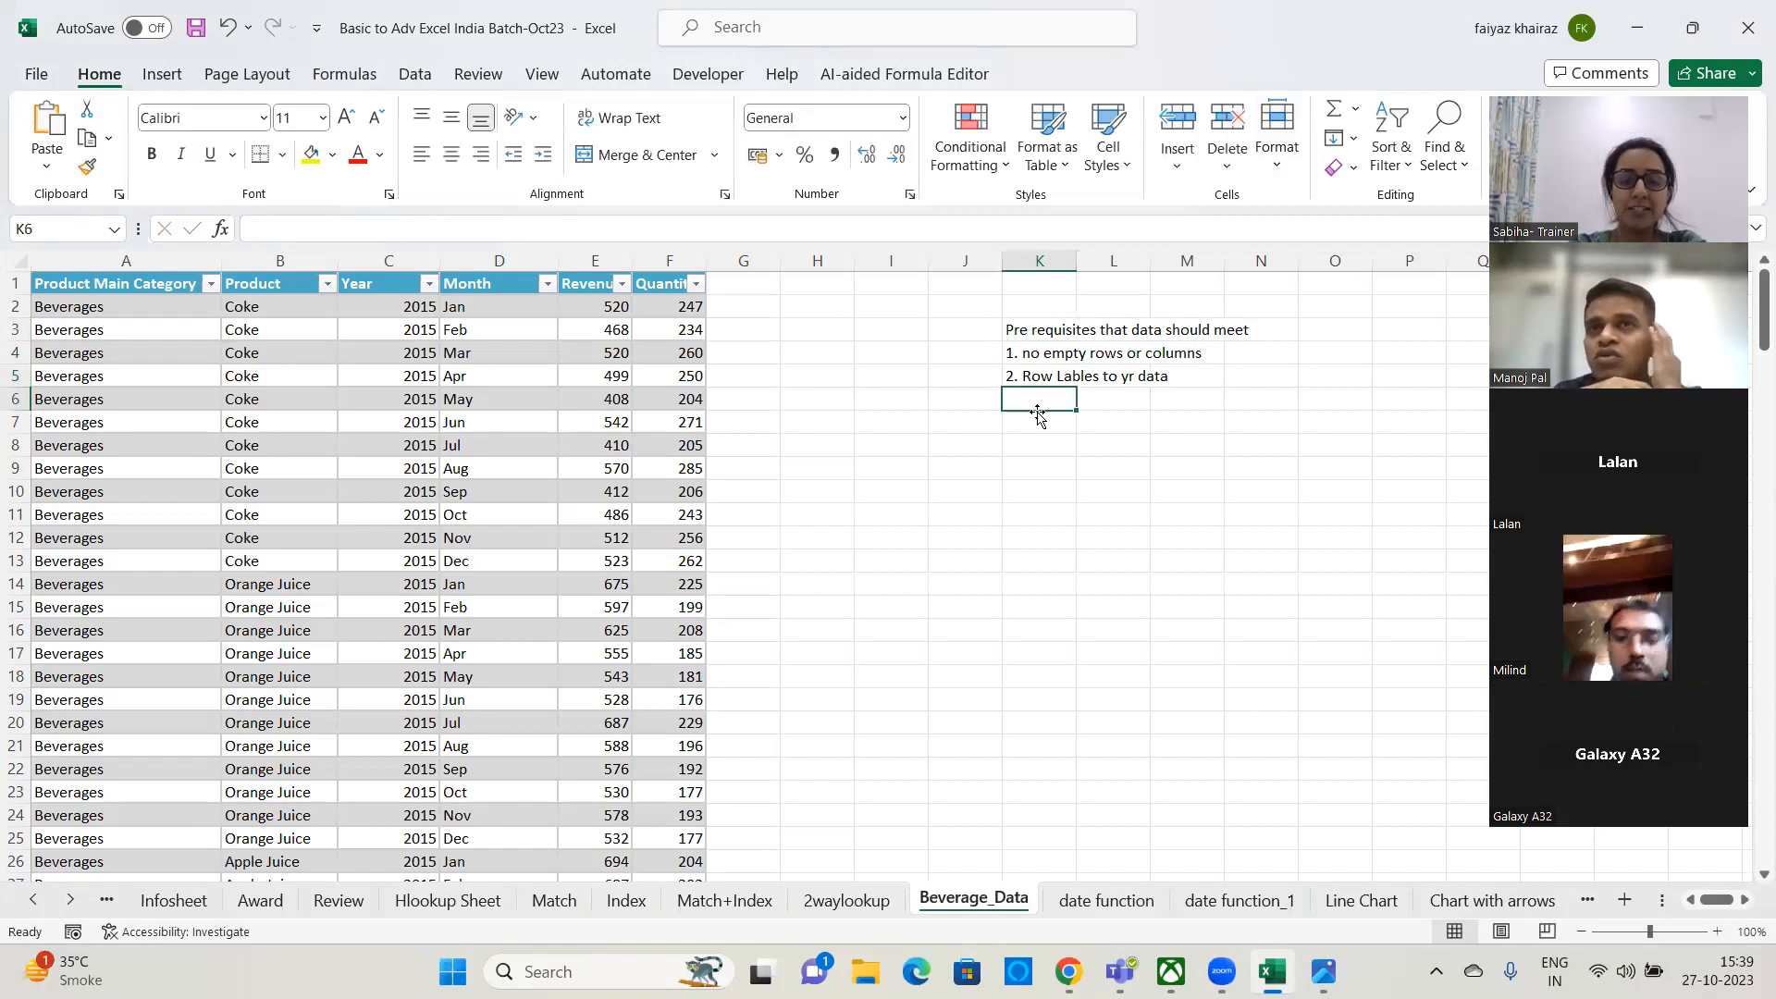
- Add the third prerequisite, "3.No Sub totals within the data", in cell K6
{"action": "type", "text": "3."}
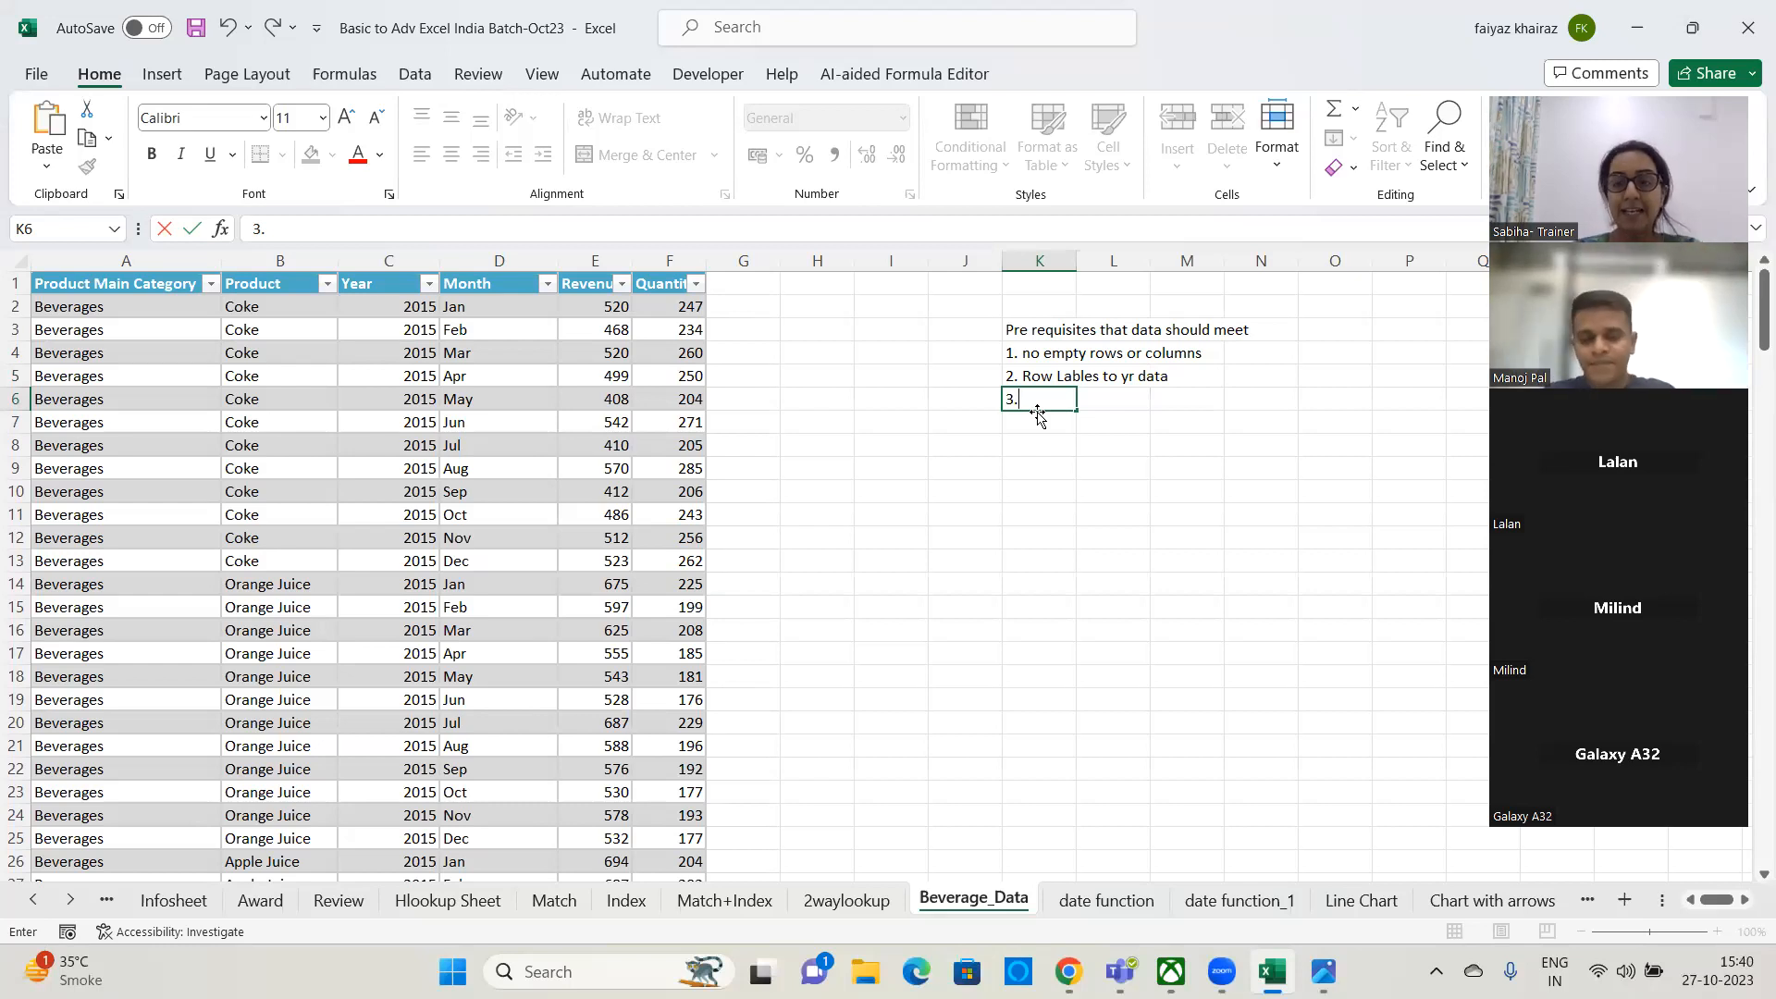
{"action": "type", "text": "No Sub totals wit hin the data"}
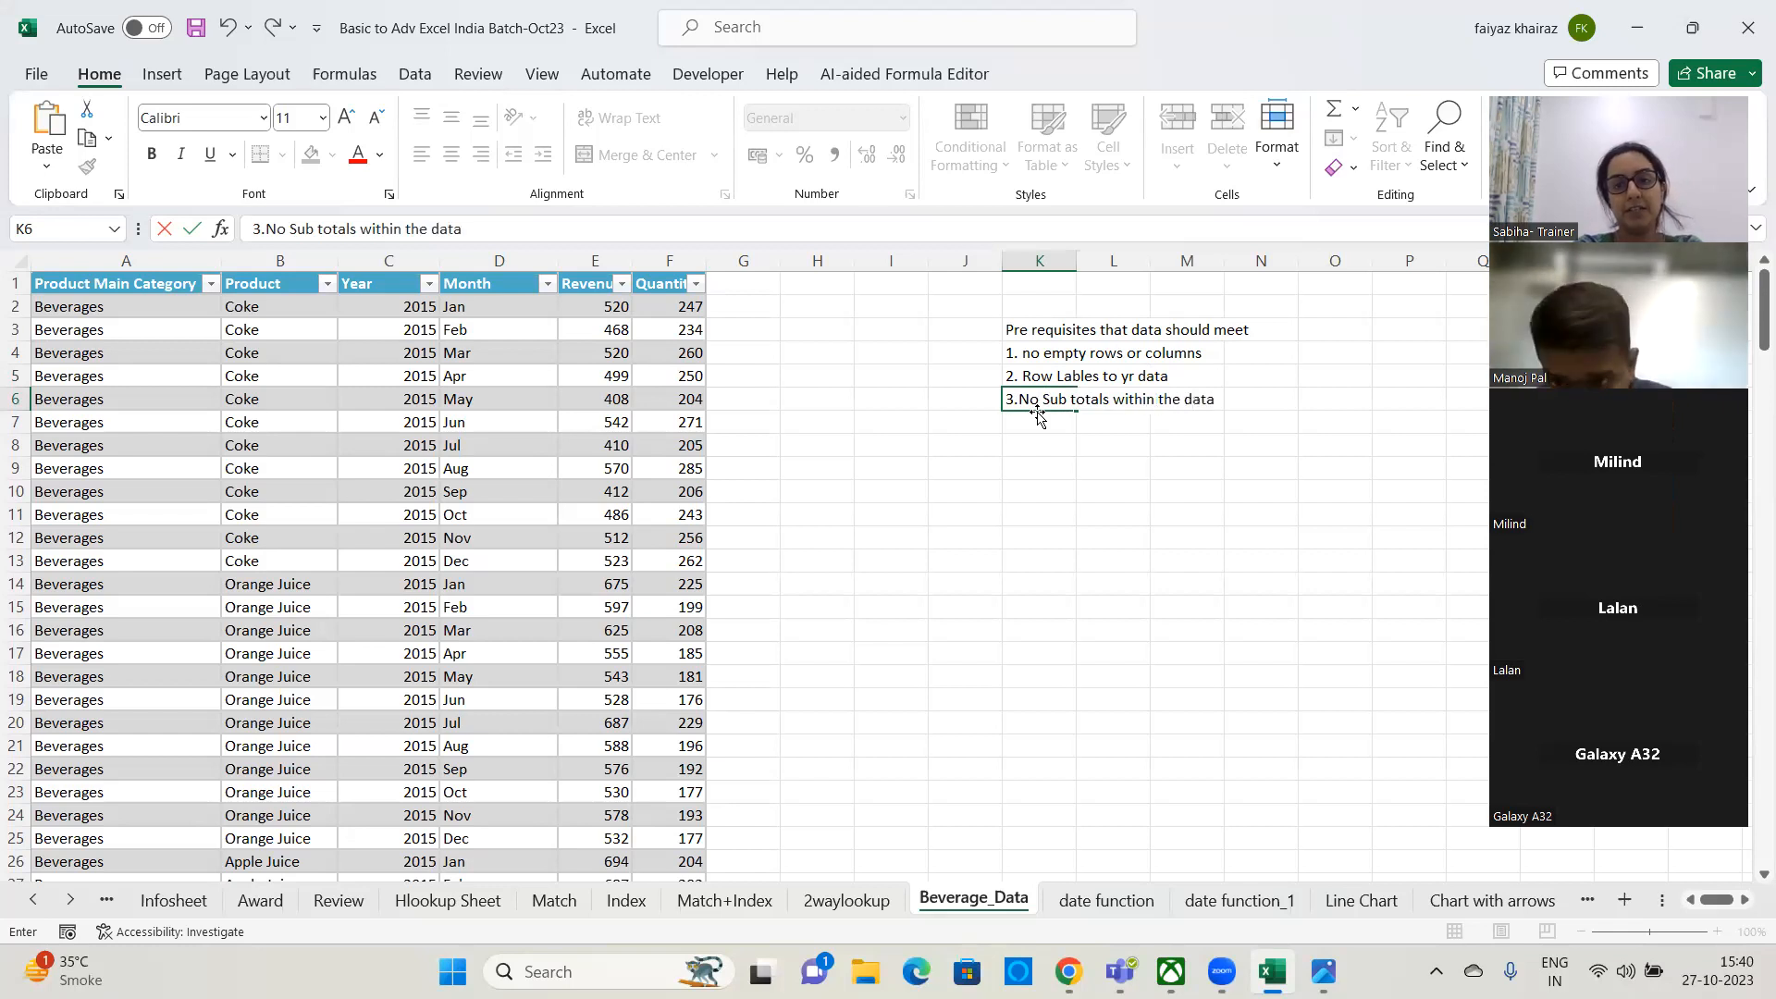
{"action": "key", "text": "Return"}
{"action": "left_click", "coordinate": [1017, 578]}
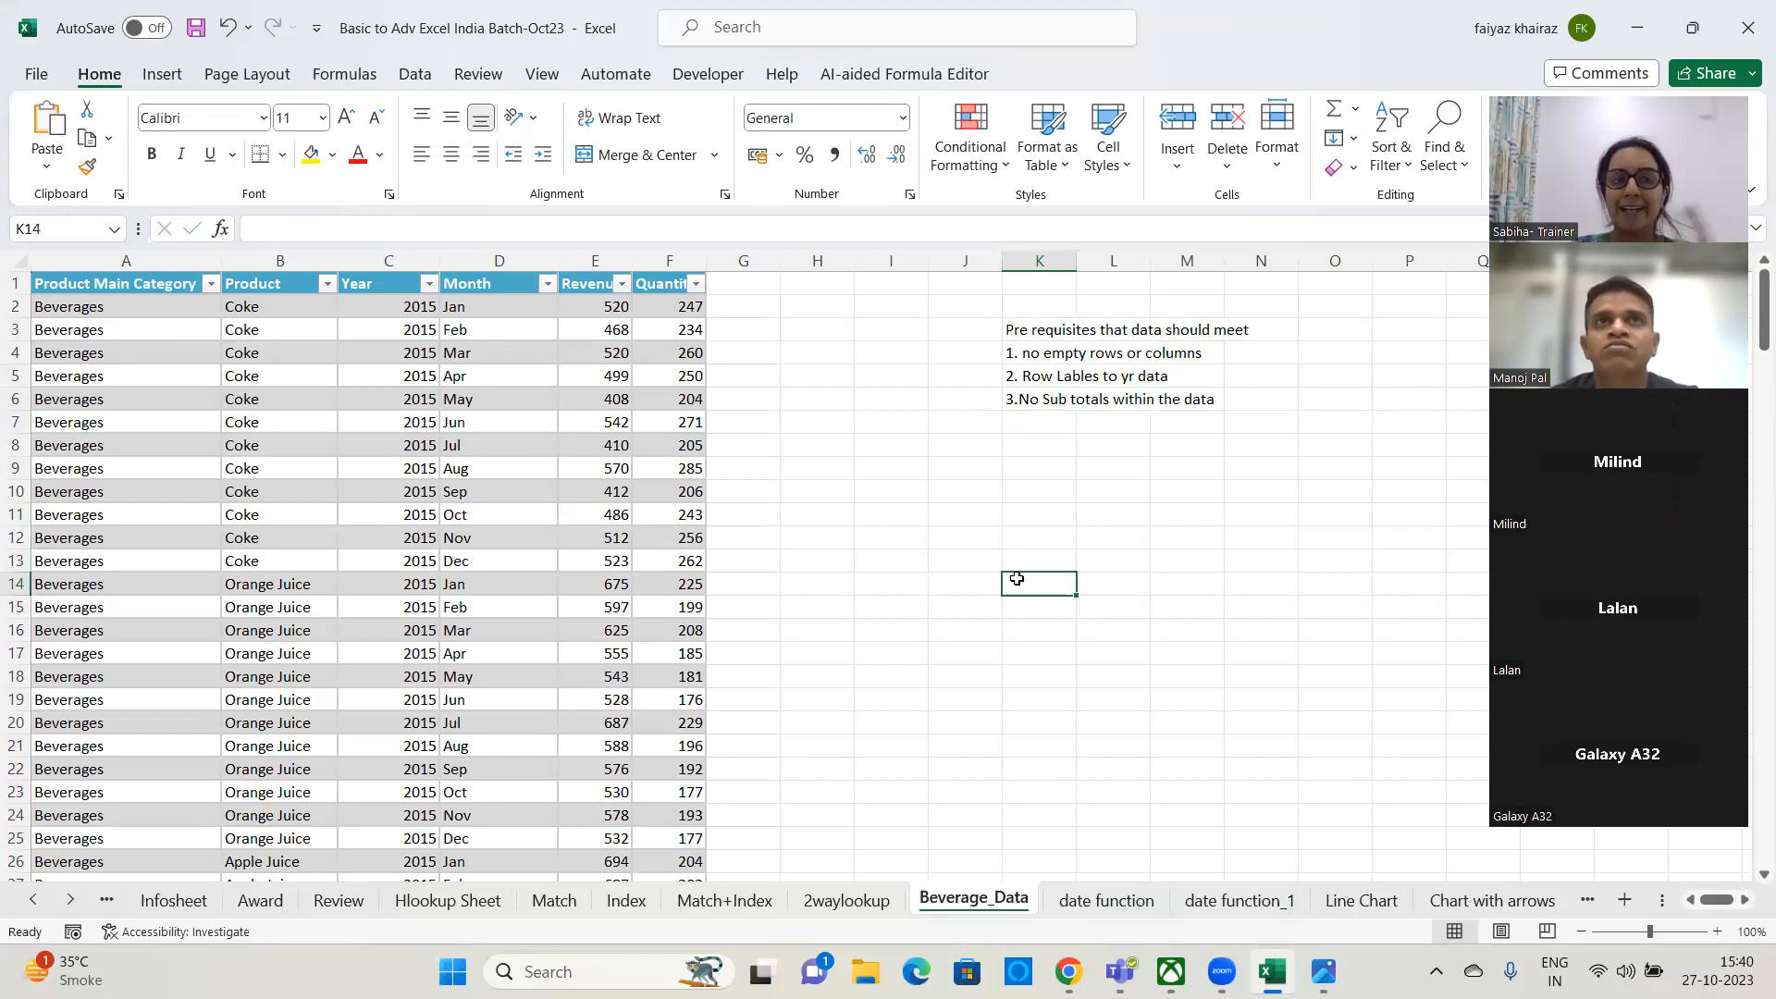
- Write the note "Table format then u can still convert it to PT" in cell K9
{"action": "left_click", "coordinate": [1044, 475]}
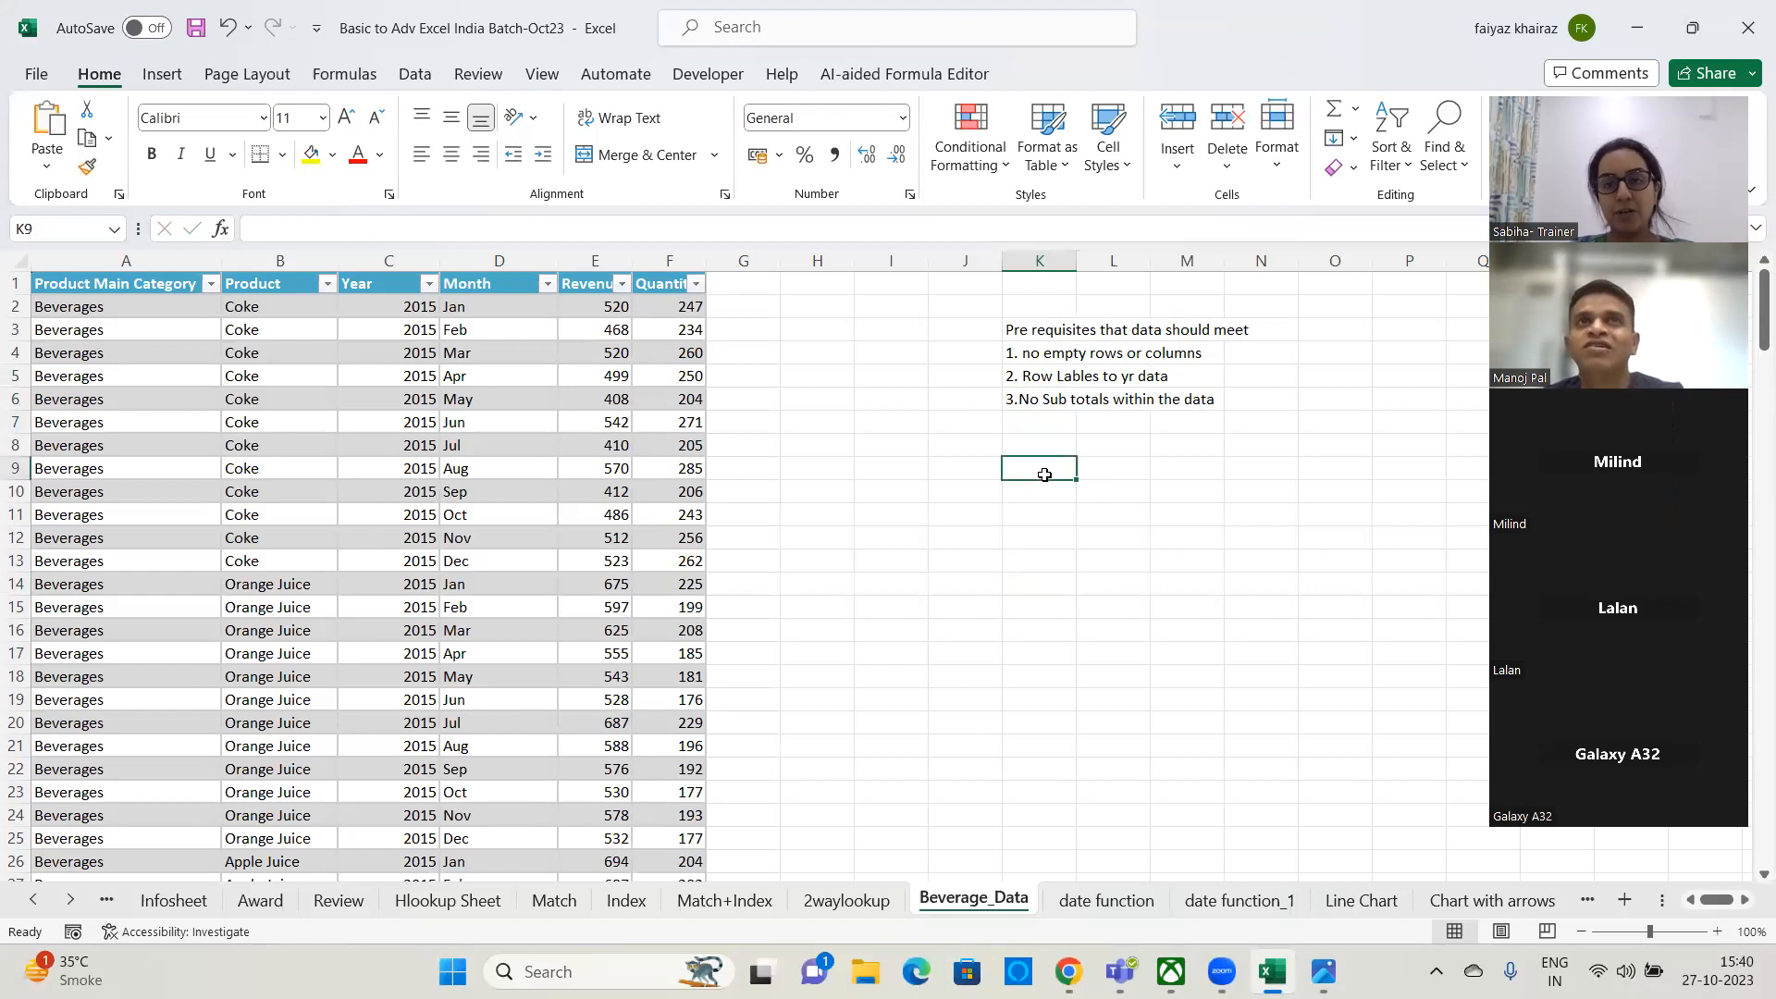
{"action": "type", "text": "Table"}
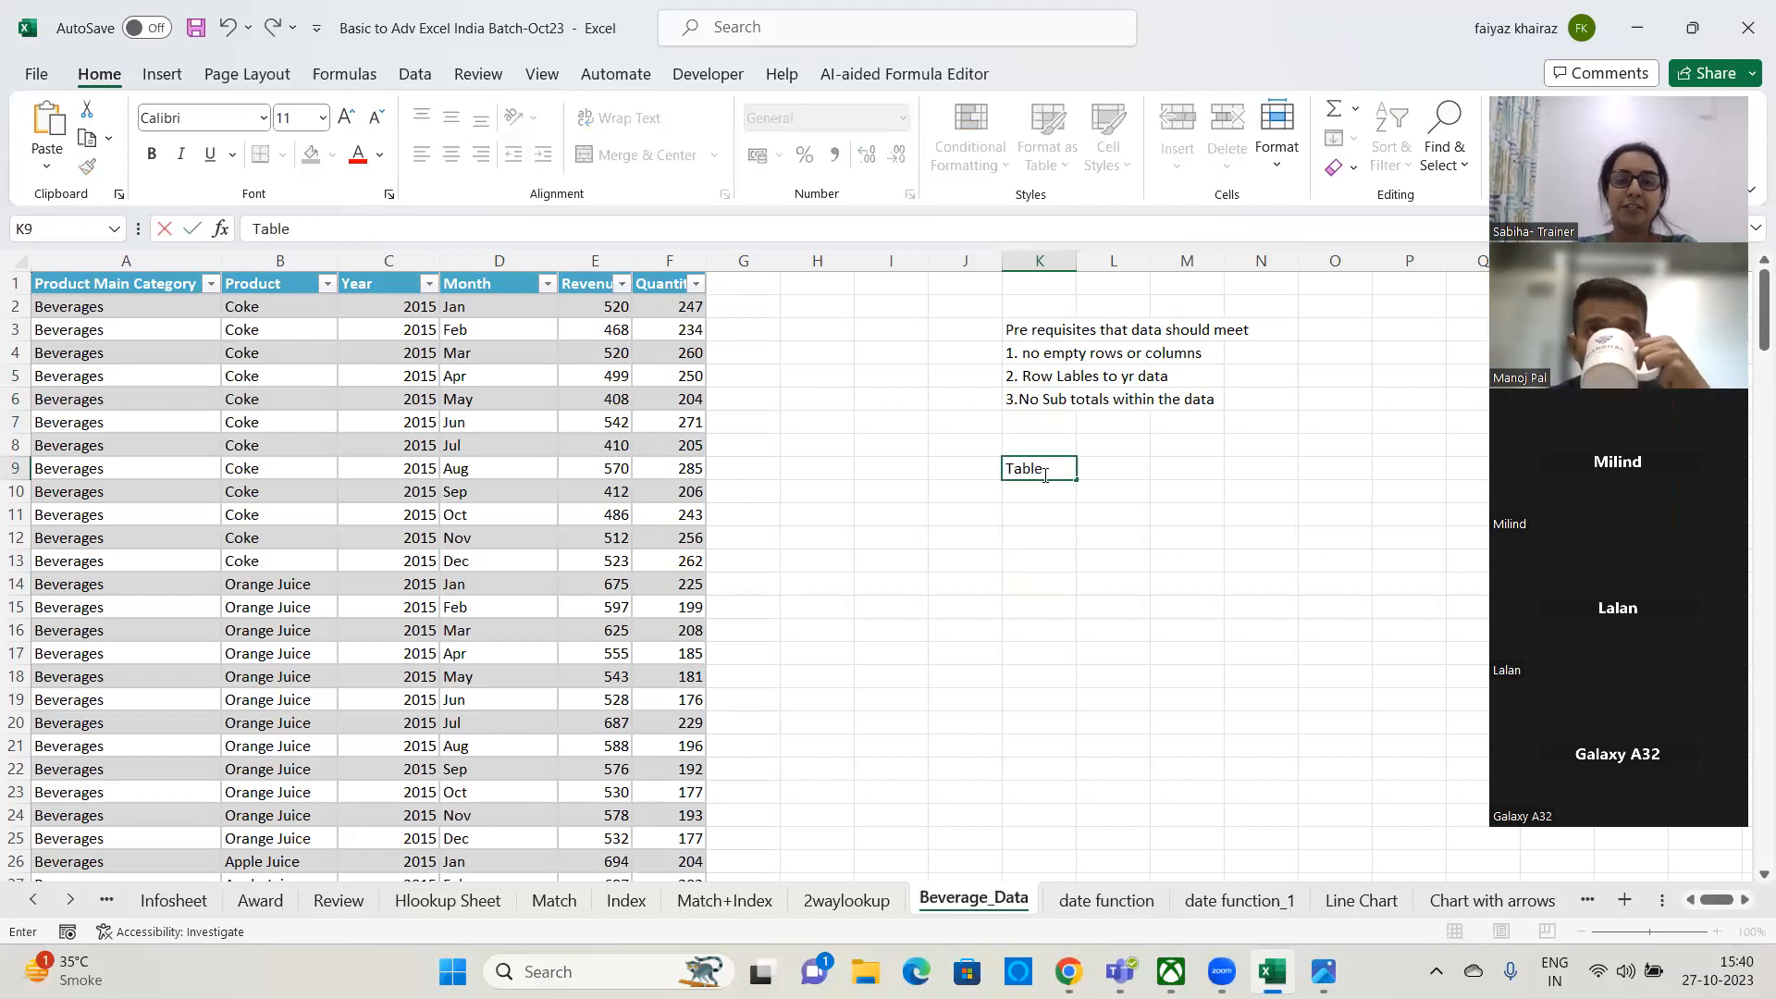
{"action": "type", "text": " format"}
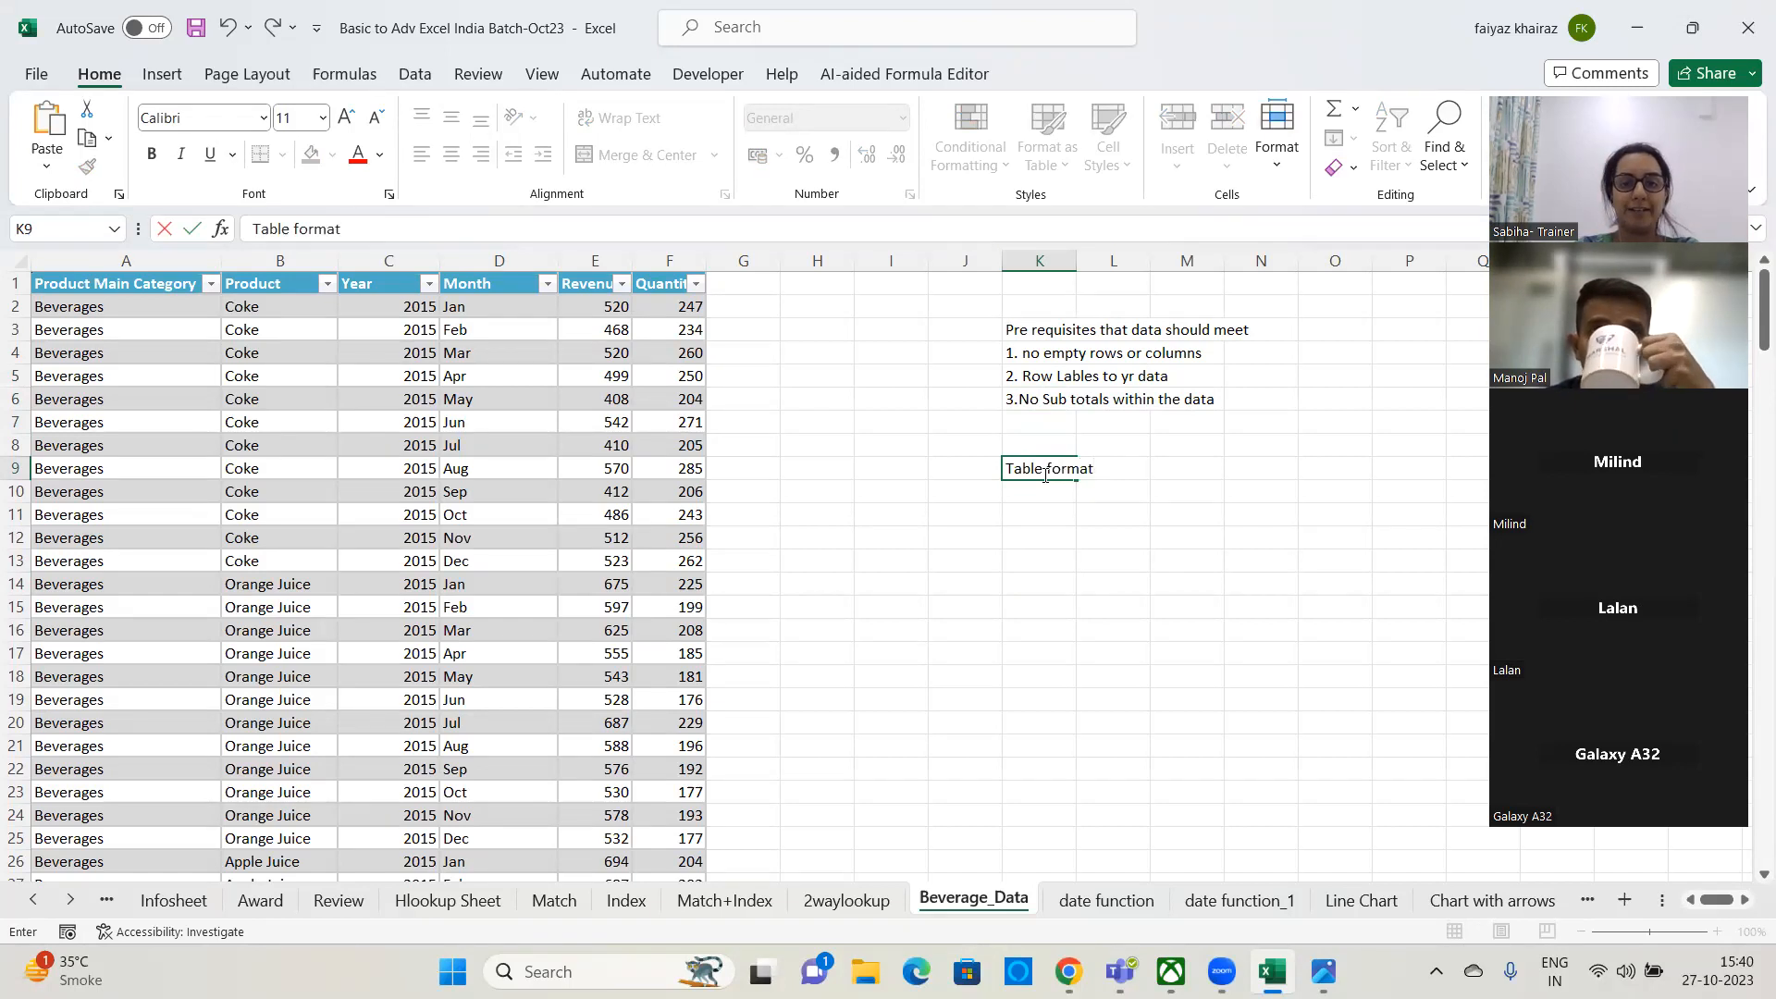
{"action": "type", "text": " then"}
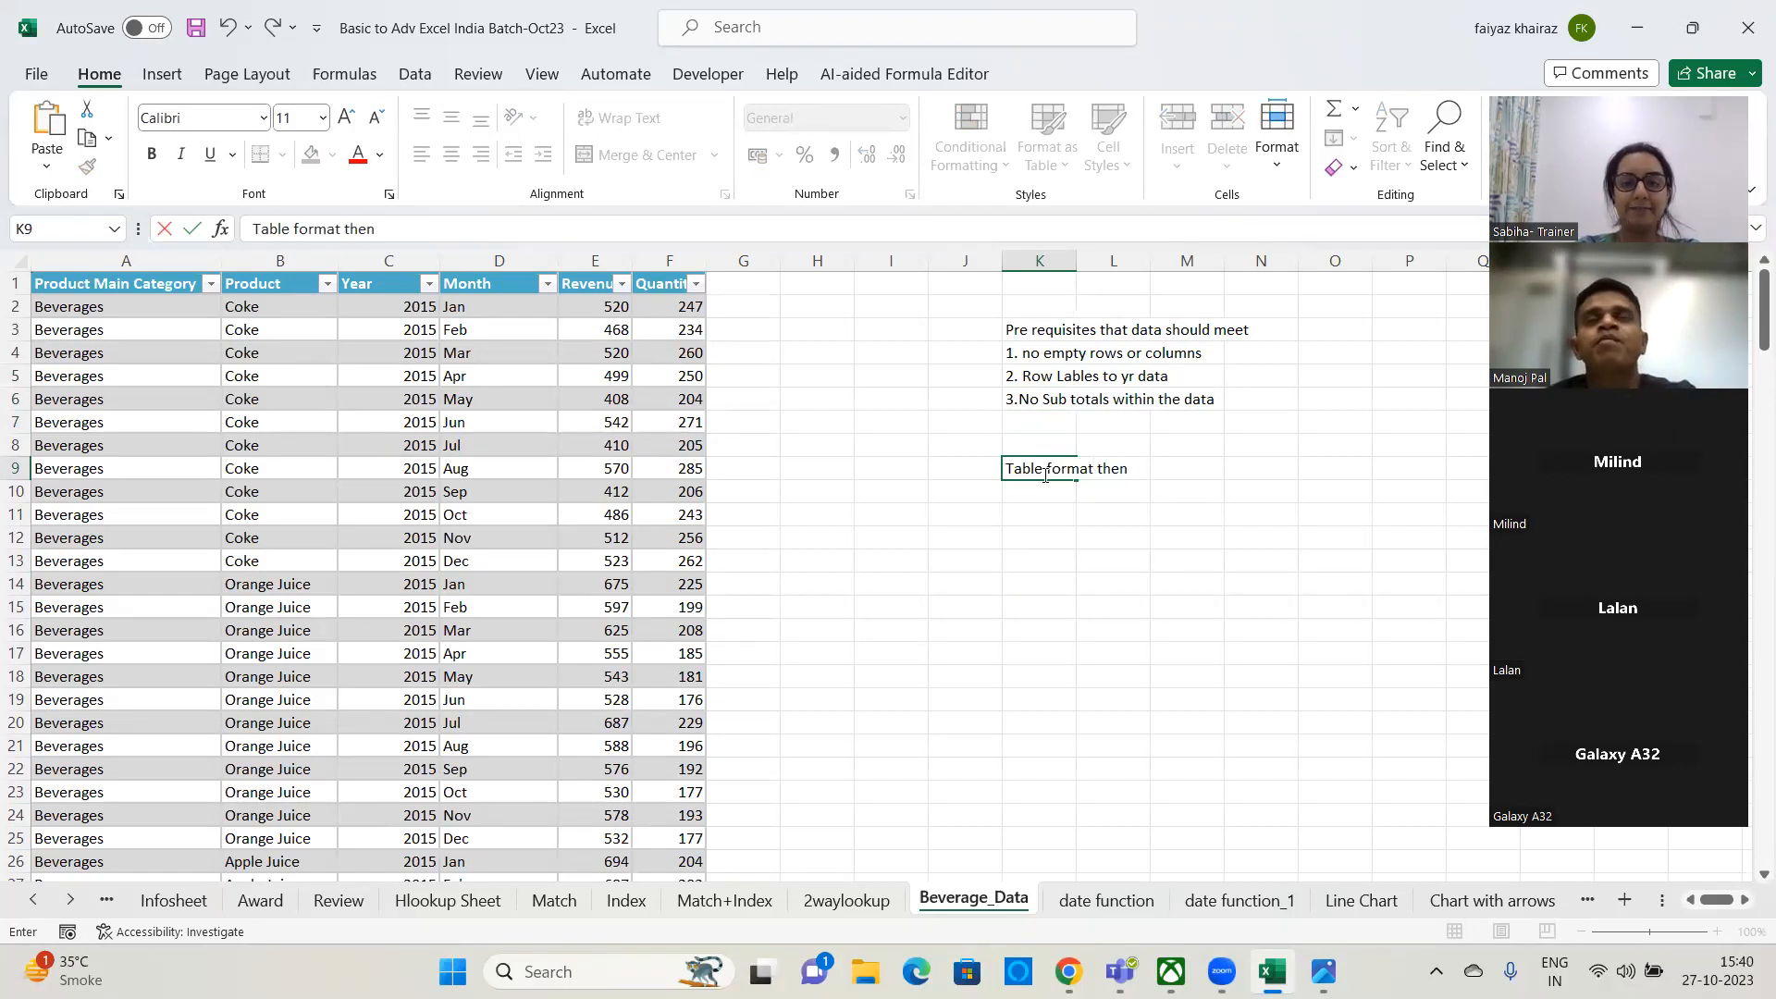
{"action": "type", "text": " u ca"}
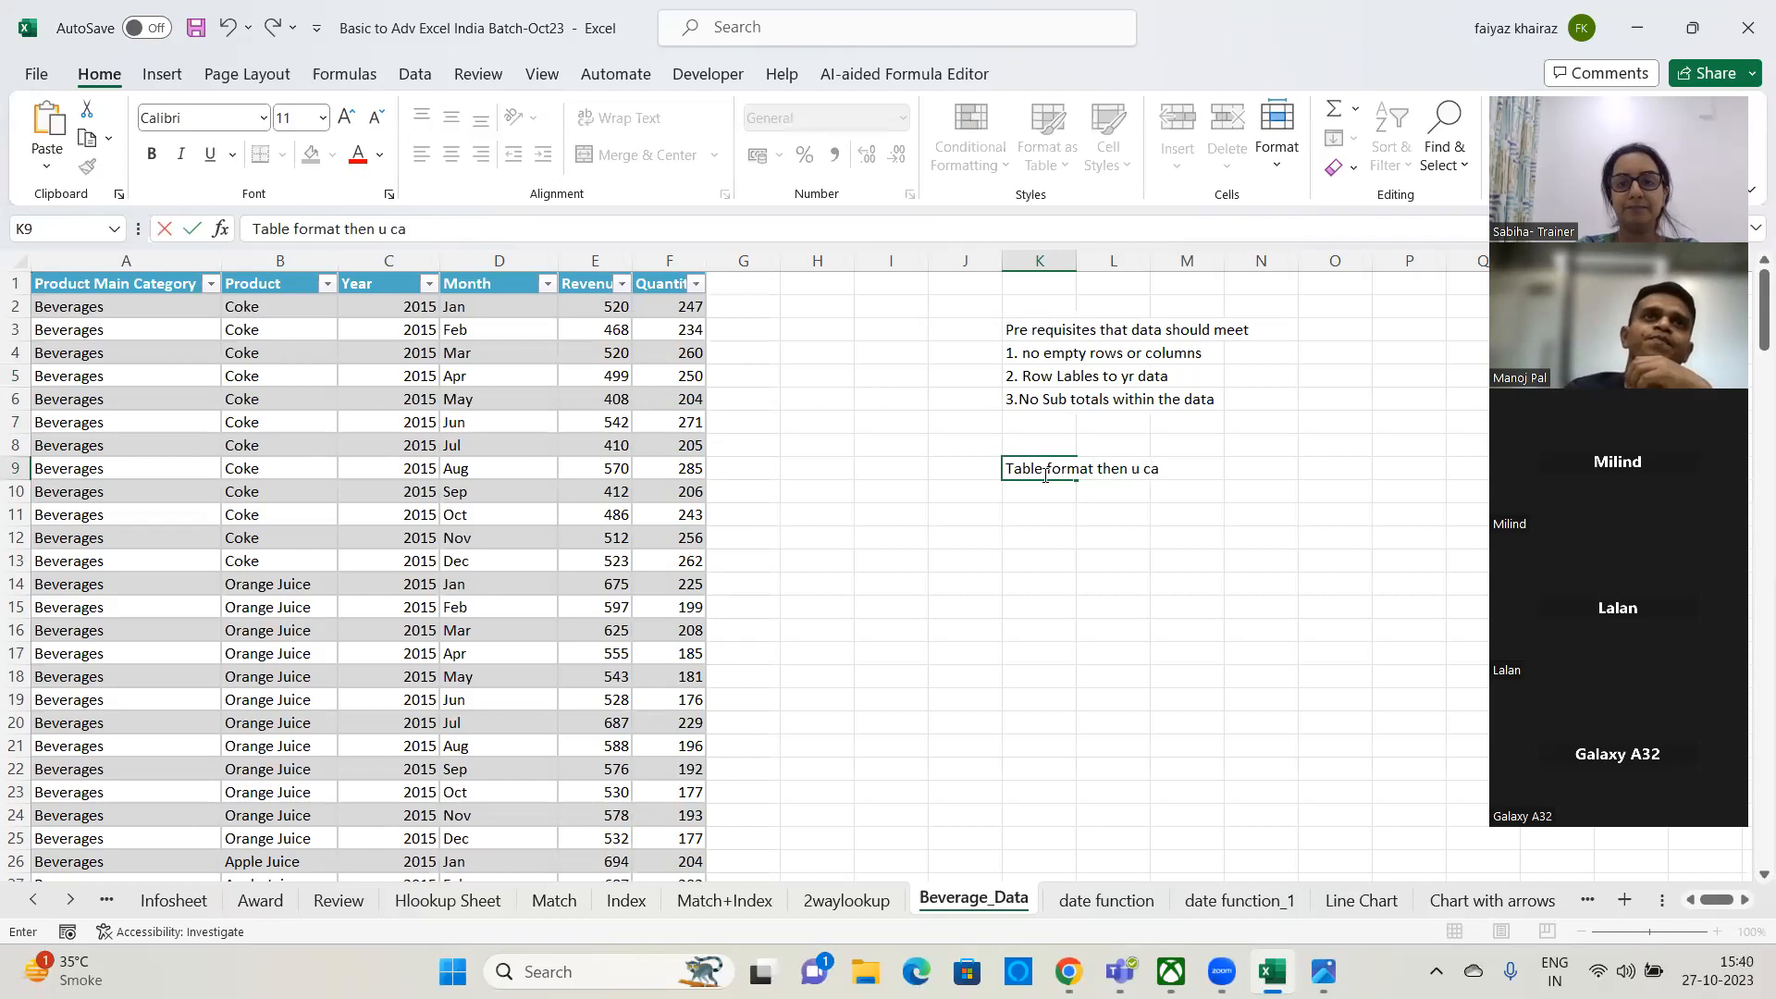
{"action": "type", "text": "n still"}
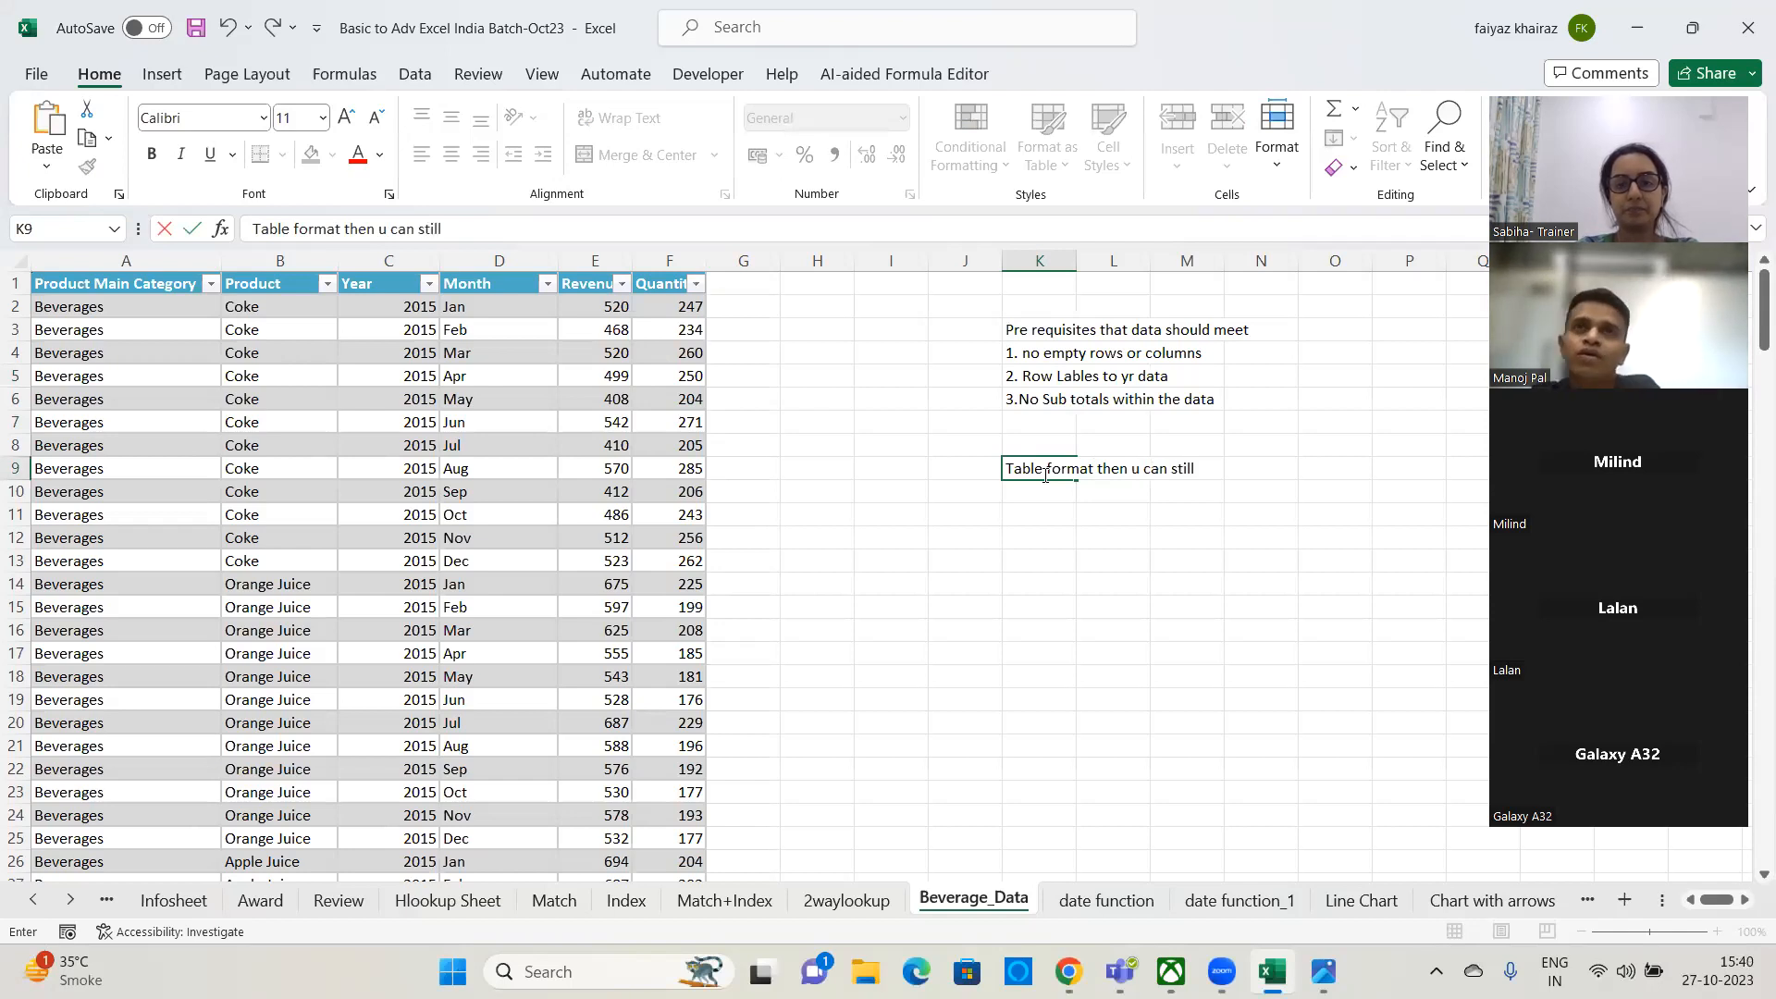
{"action": "type", "text": " convert "}
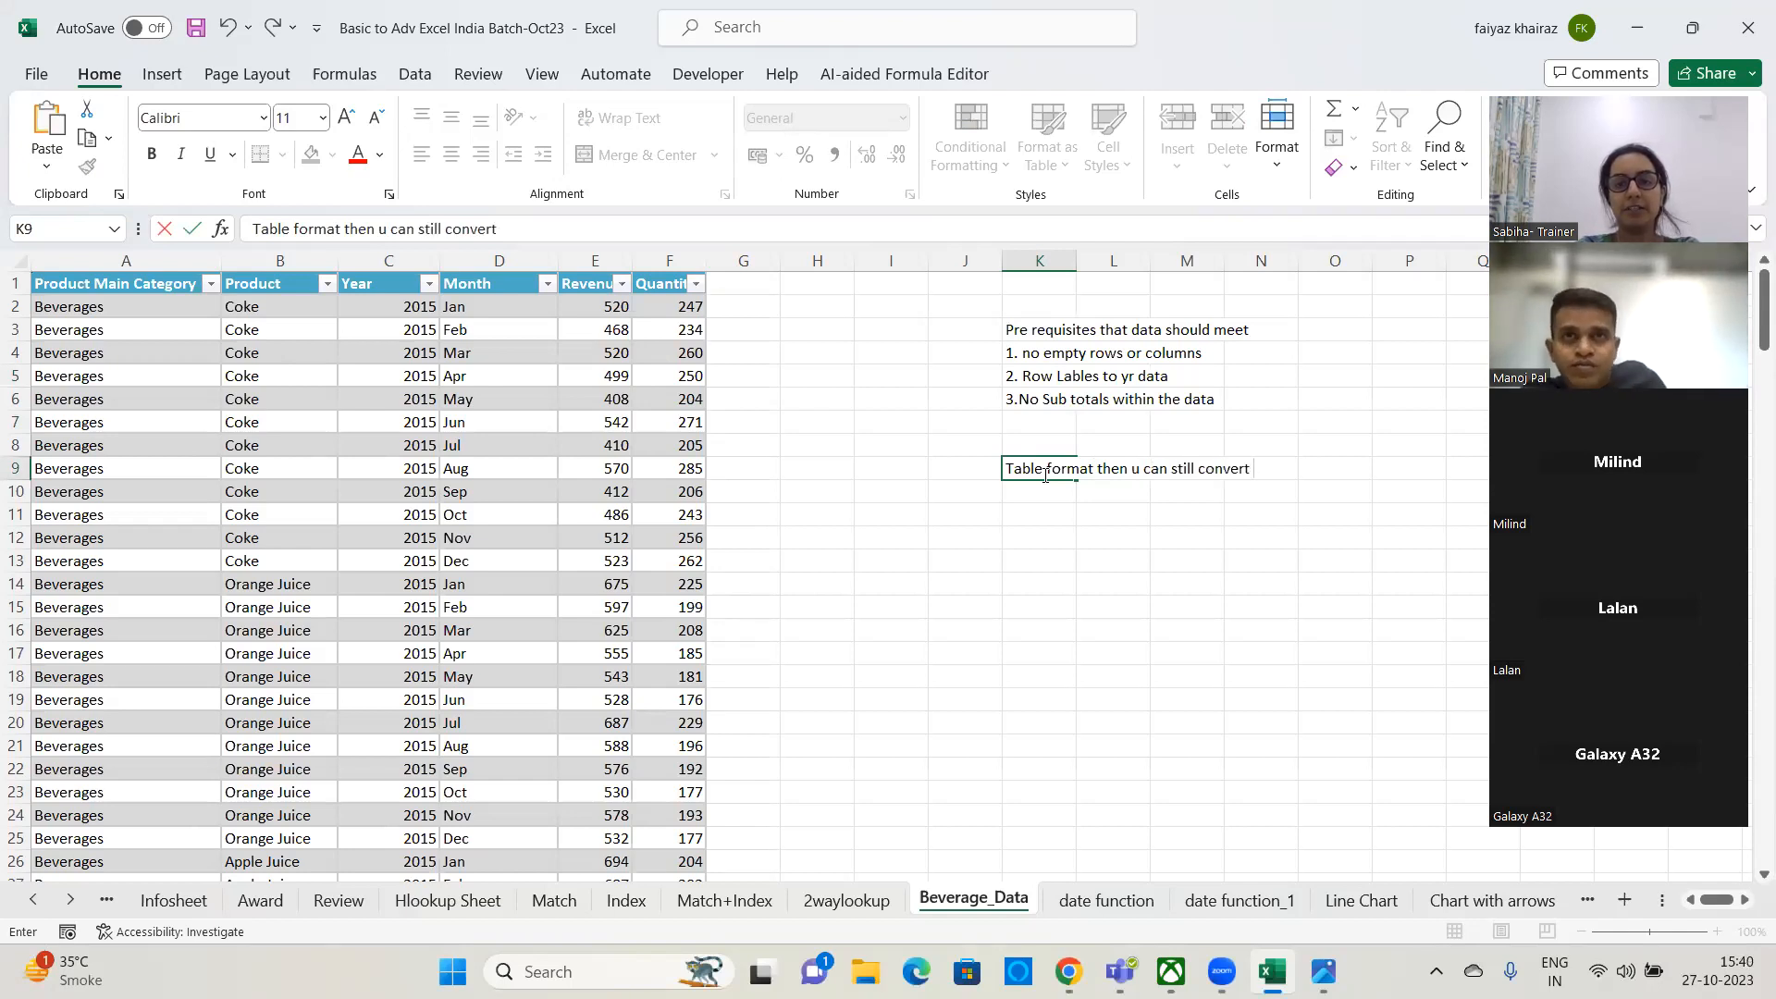
{"action": "type", "text": "it to PT"}
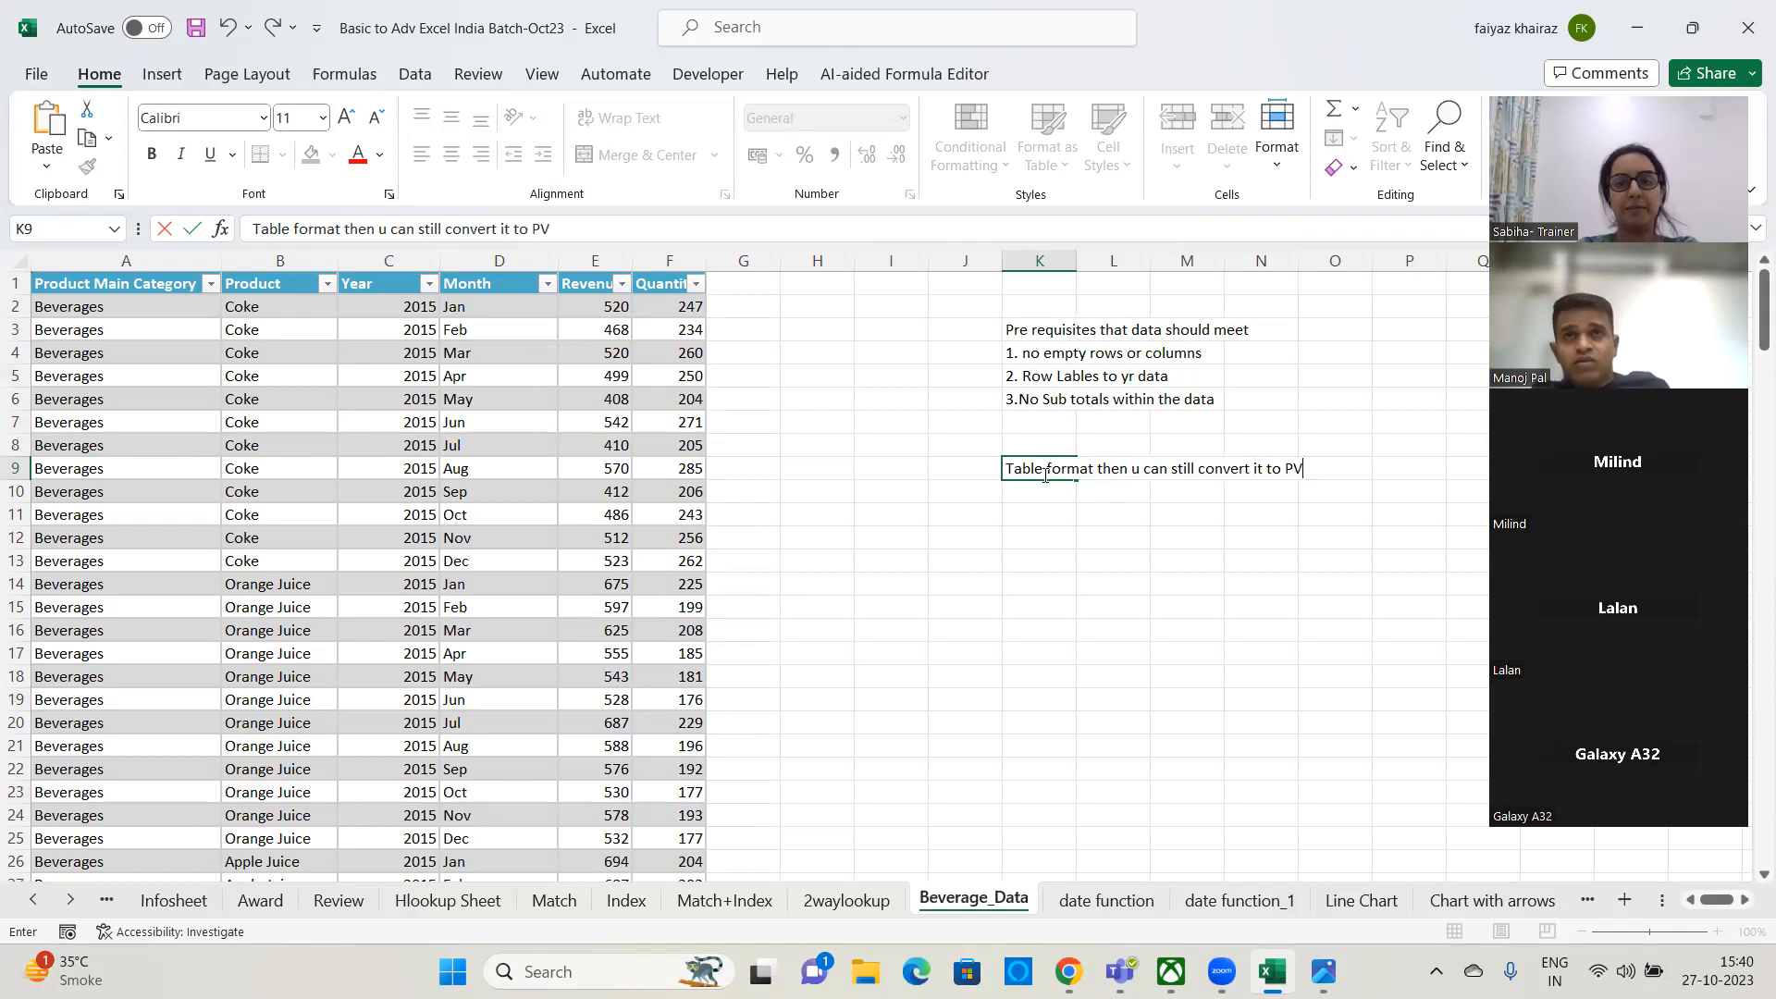
{"action": "key", "text": "Return"}
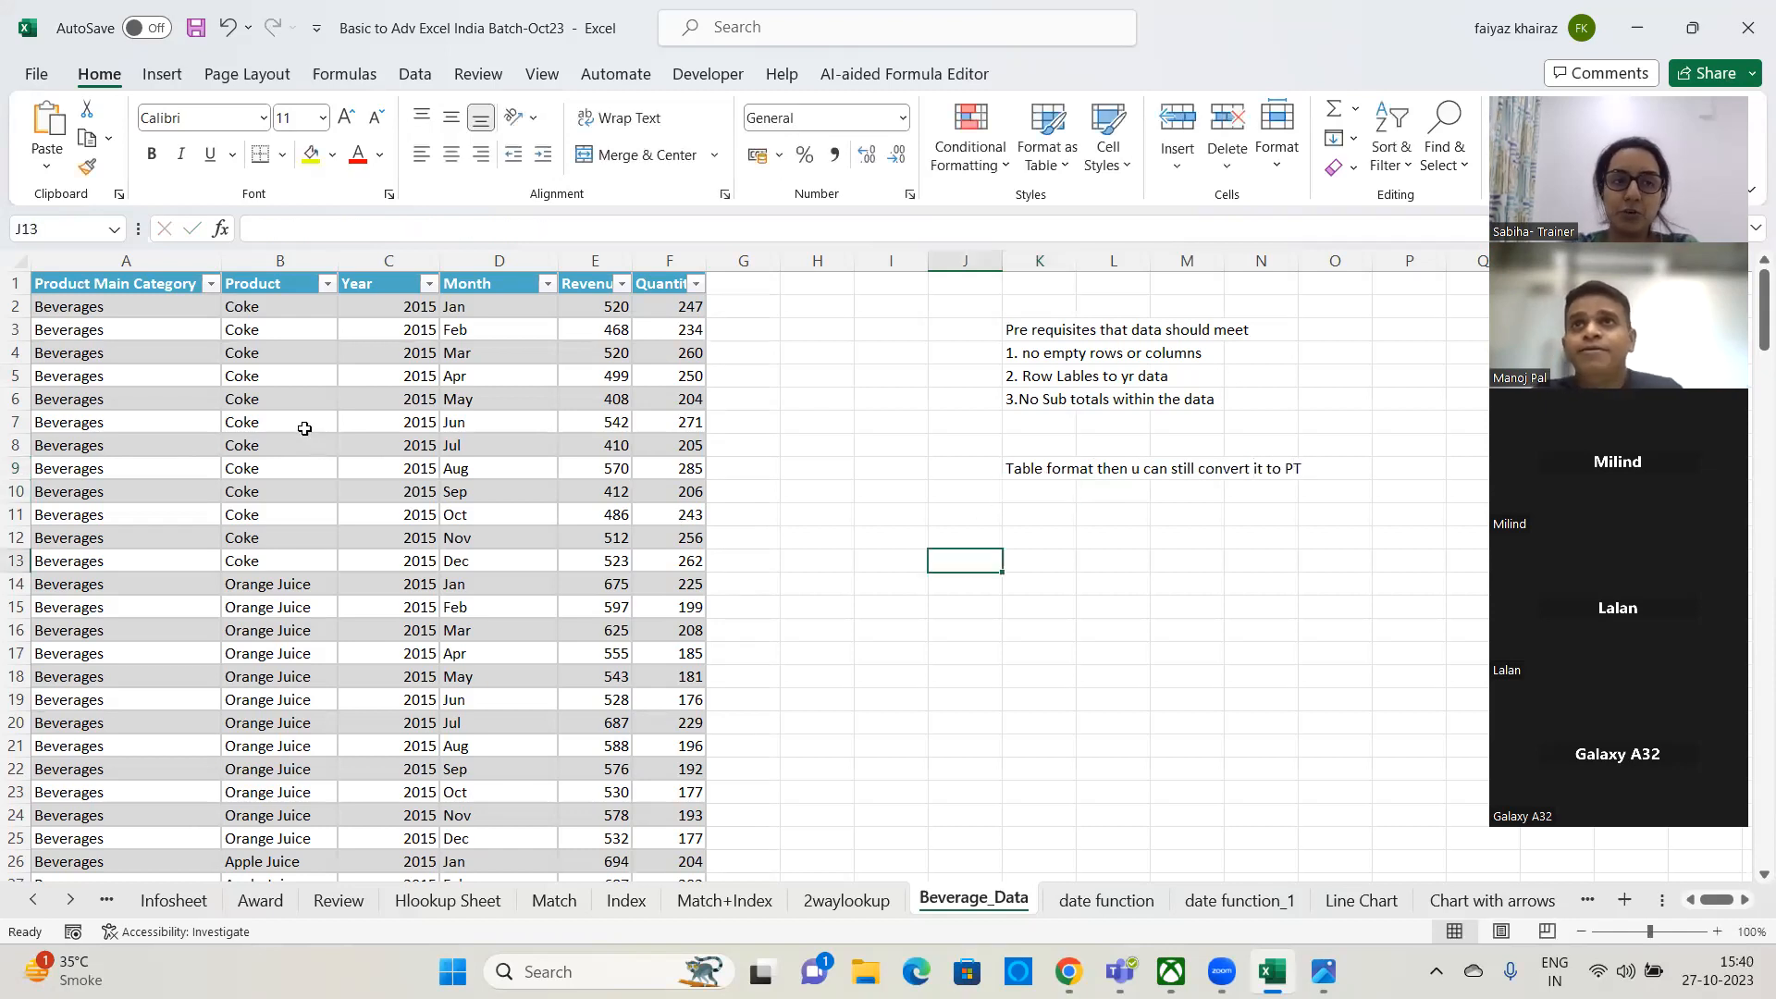
- Display the table design options for the beverage data table
{"action": "left_click", "coordinate": [305, 428]}
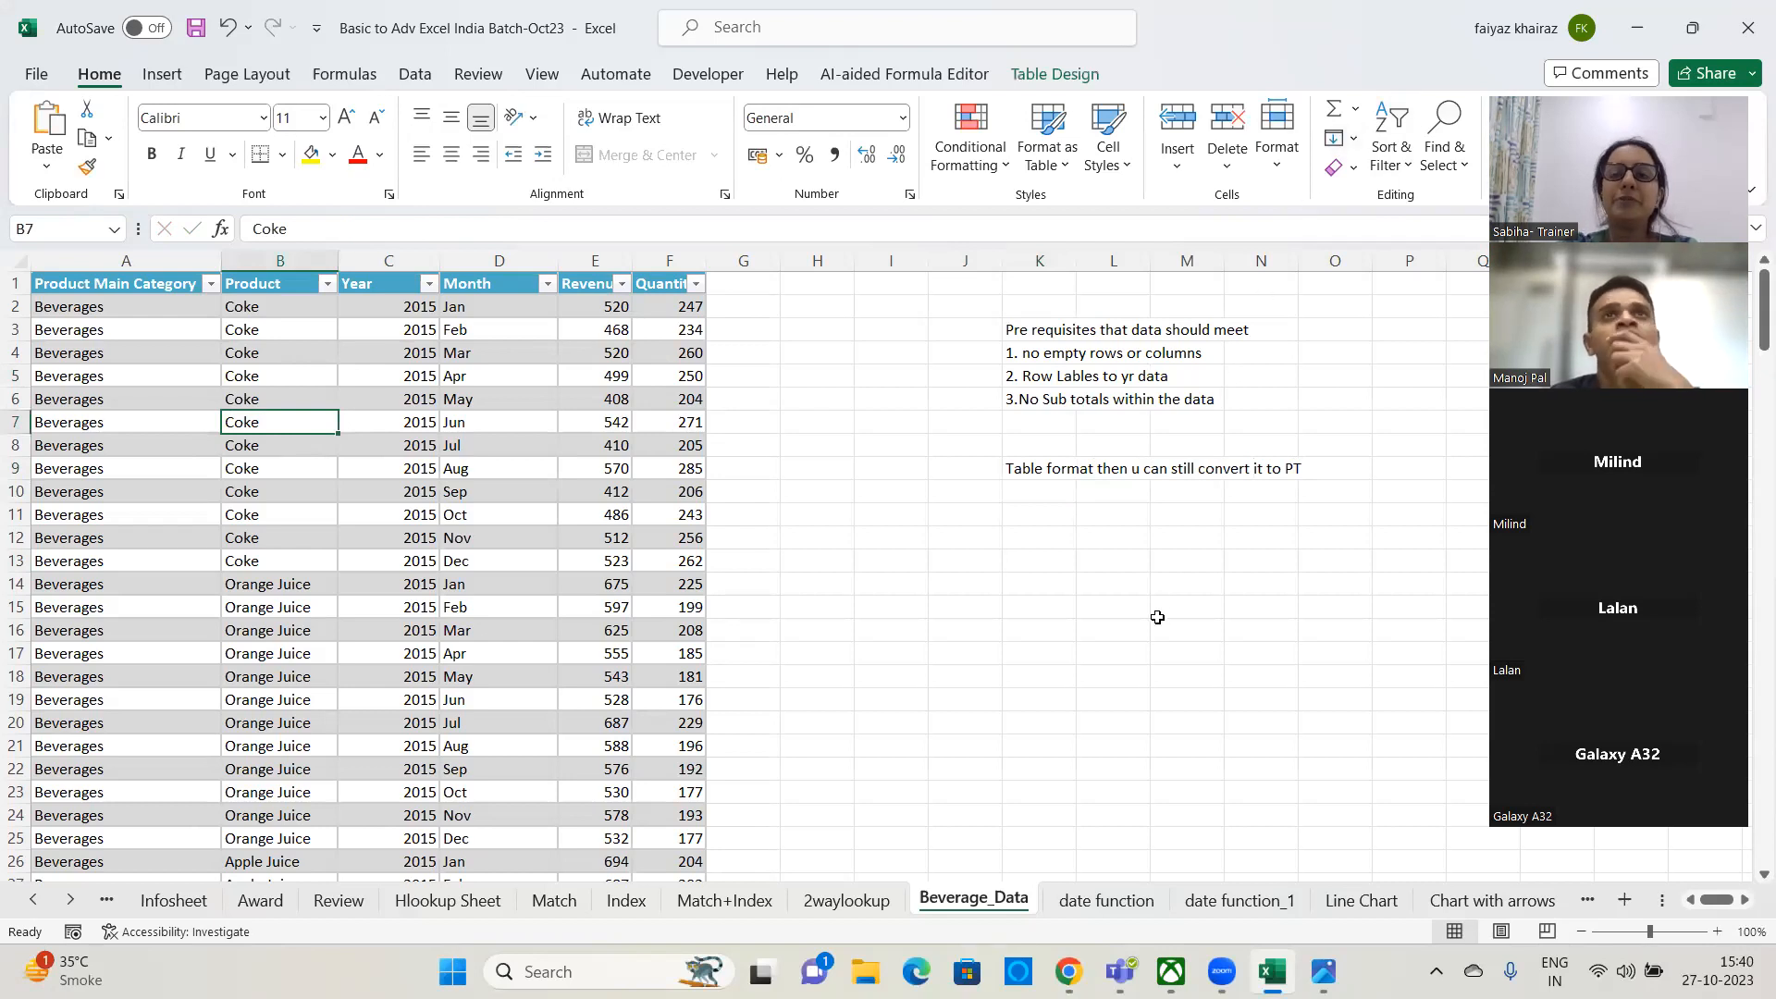
{"action": "left_click", "coordinate": [1033, 78]}
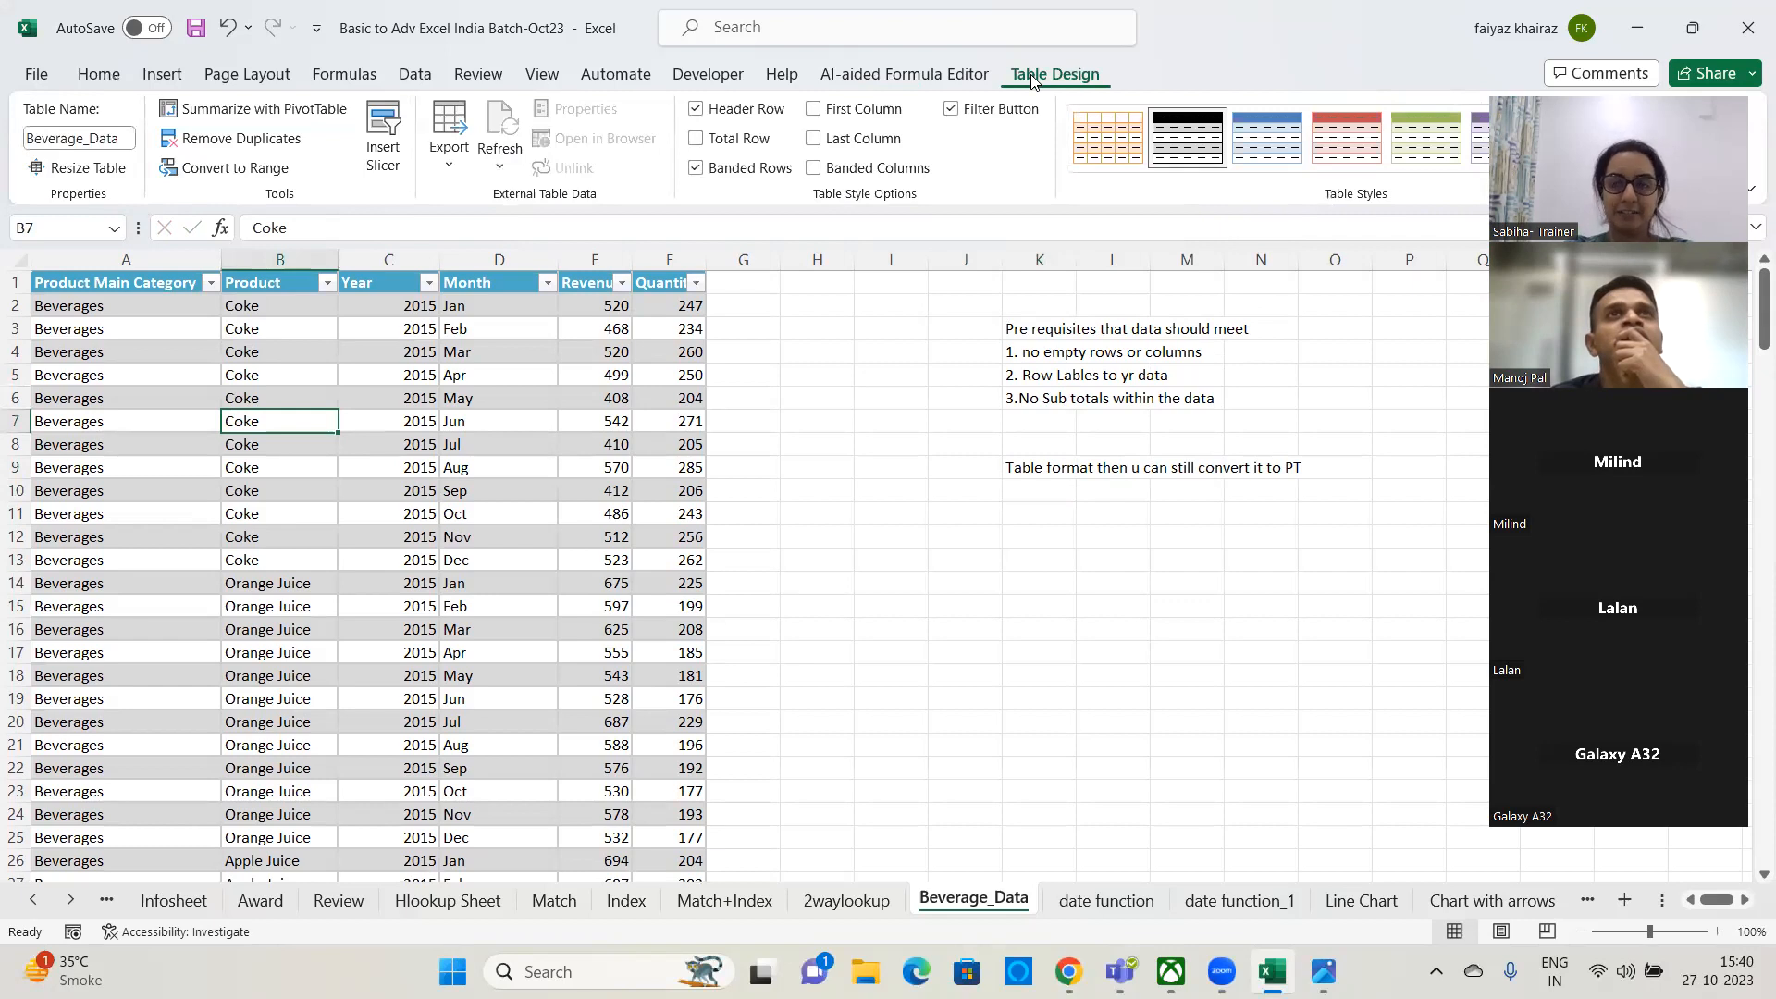
{"action": "left_click", "coordinate": [653, 487]}
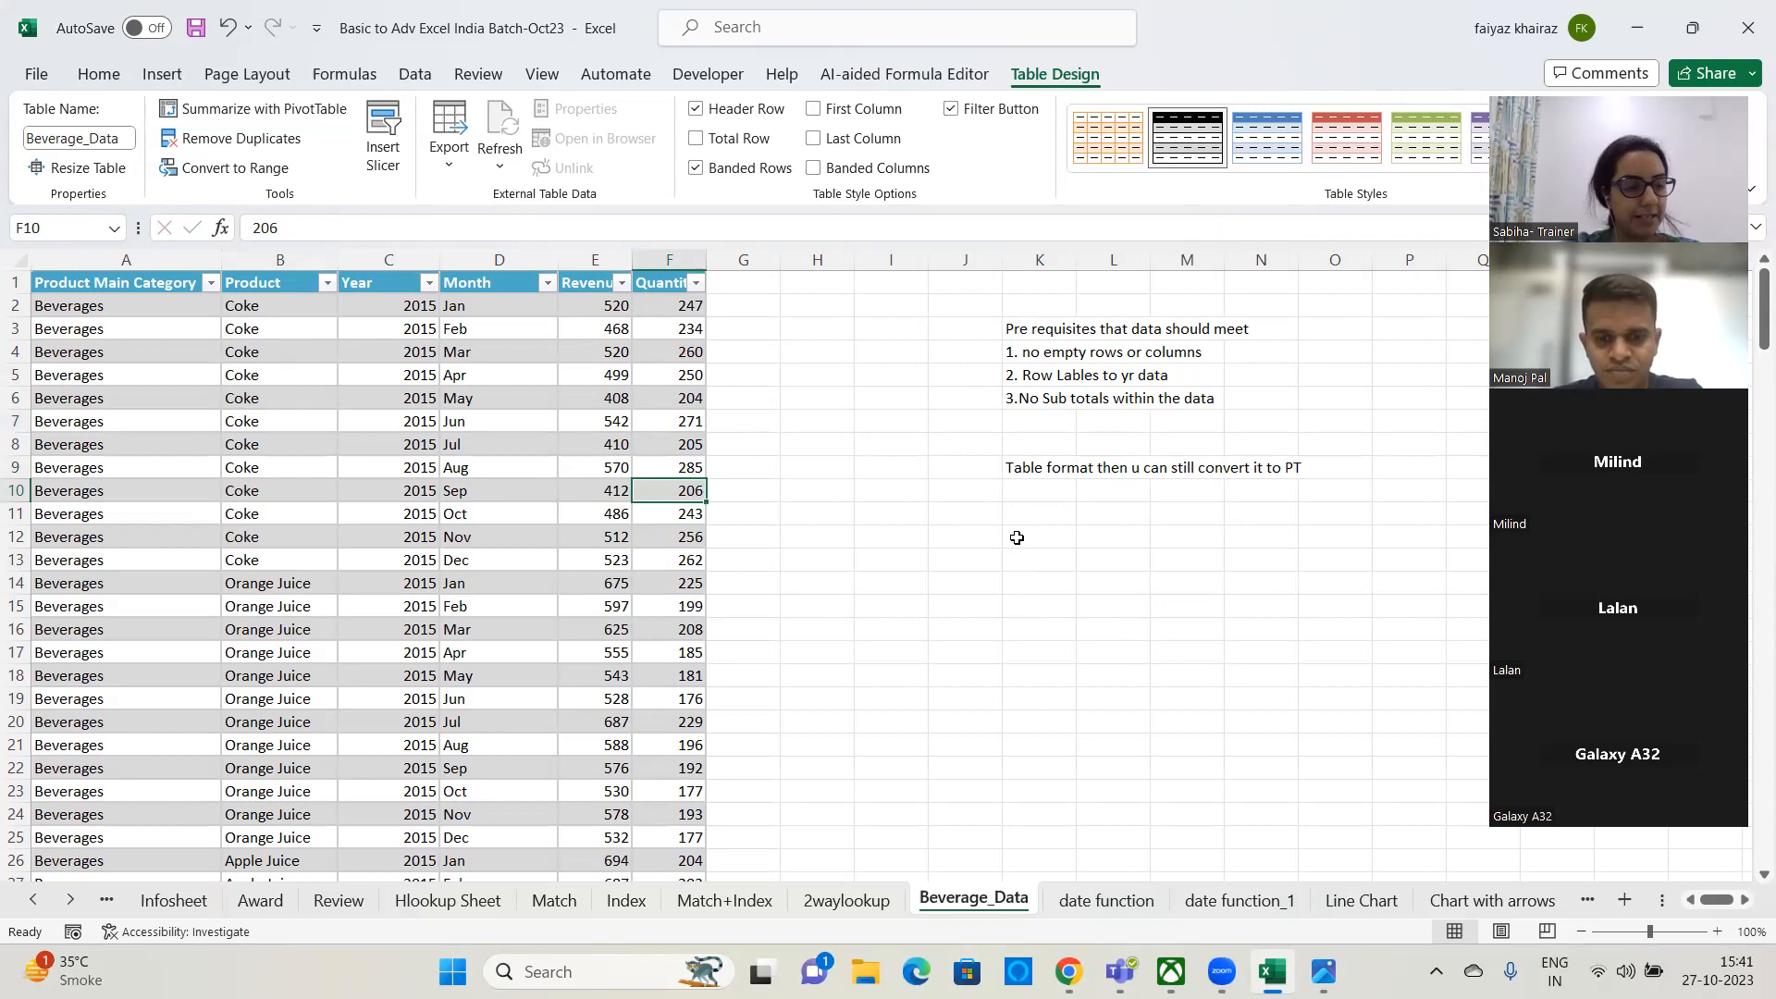
{"action": "left_click", "coordinate": [1068, 553]}
{"action": "left_click", "coordinate": [1061, 517]}
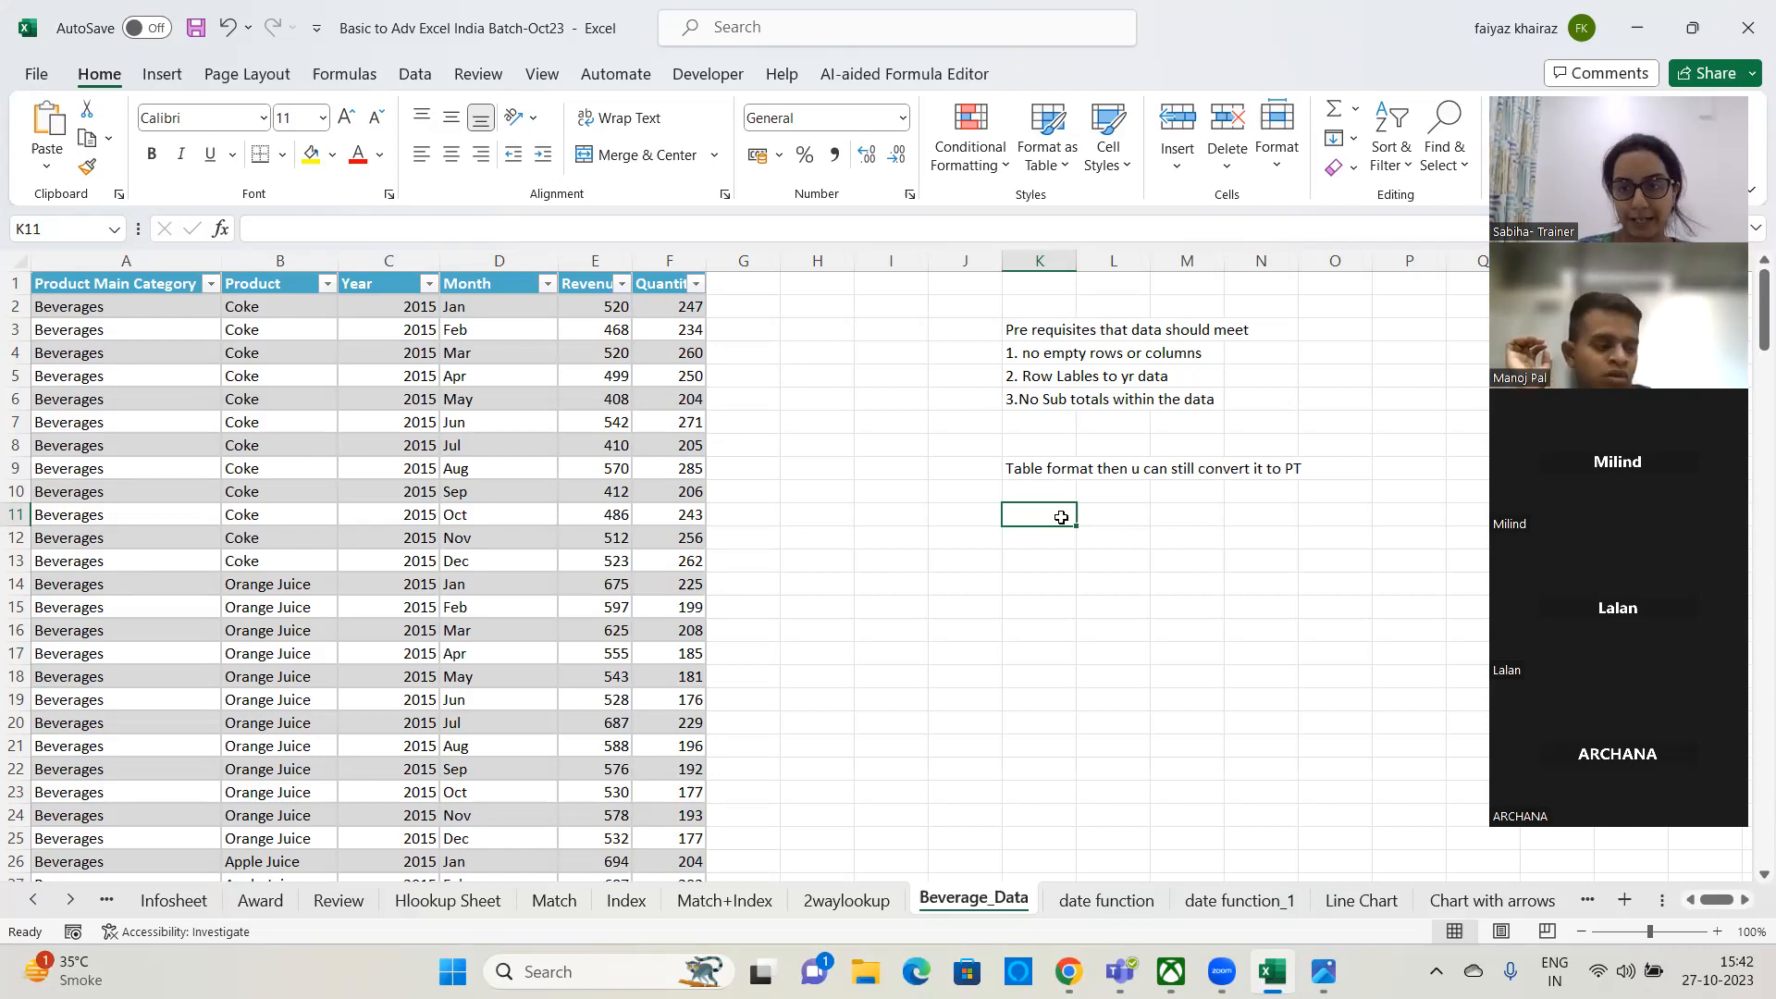
{"action": "left_click", "coordinate": [911, 542]}
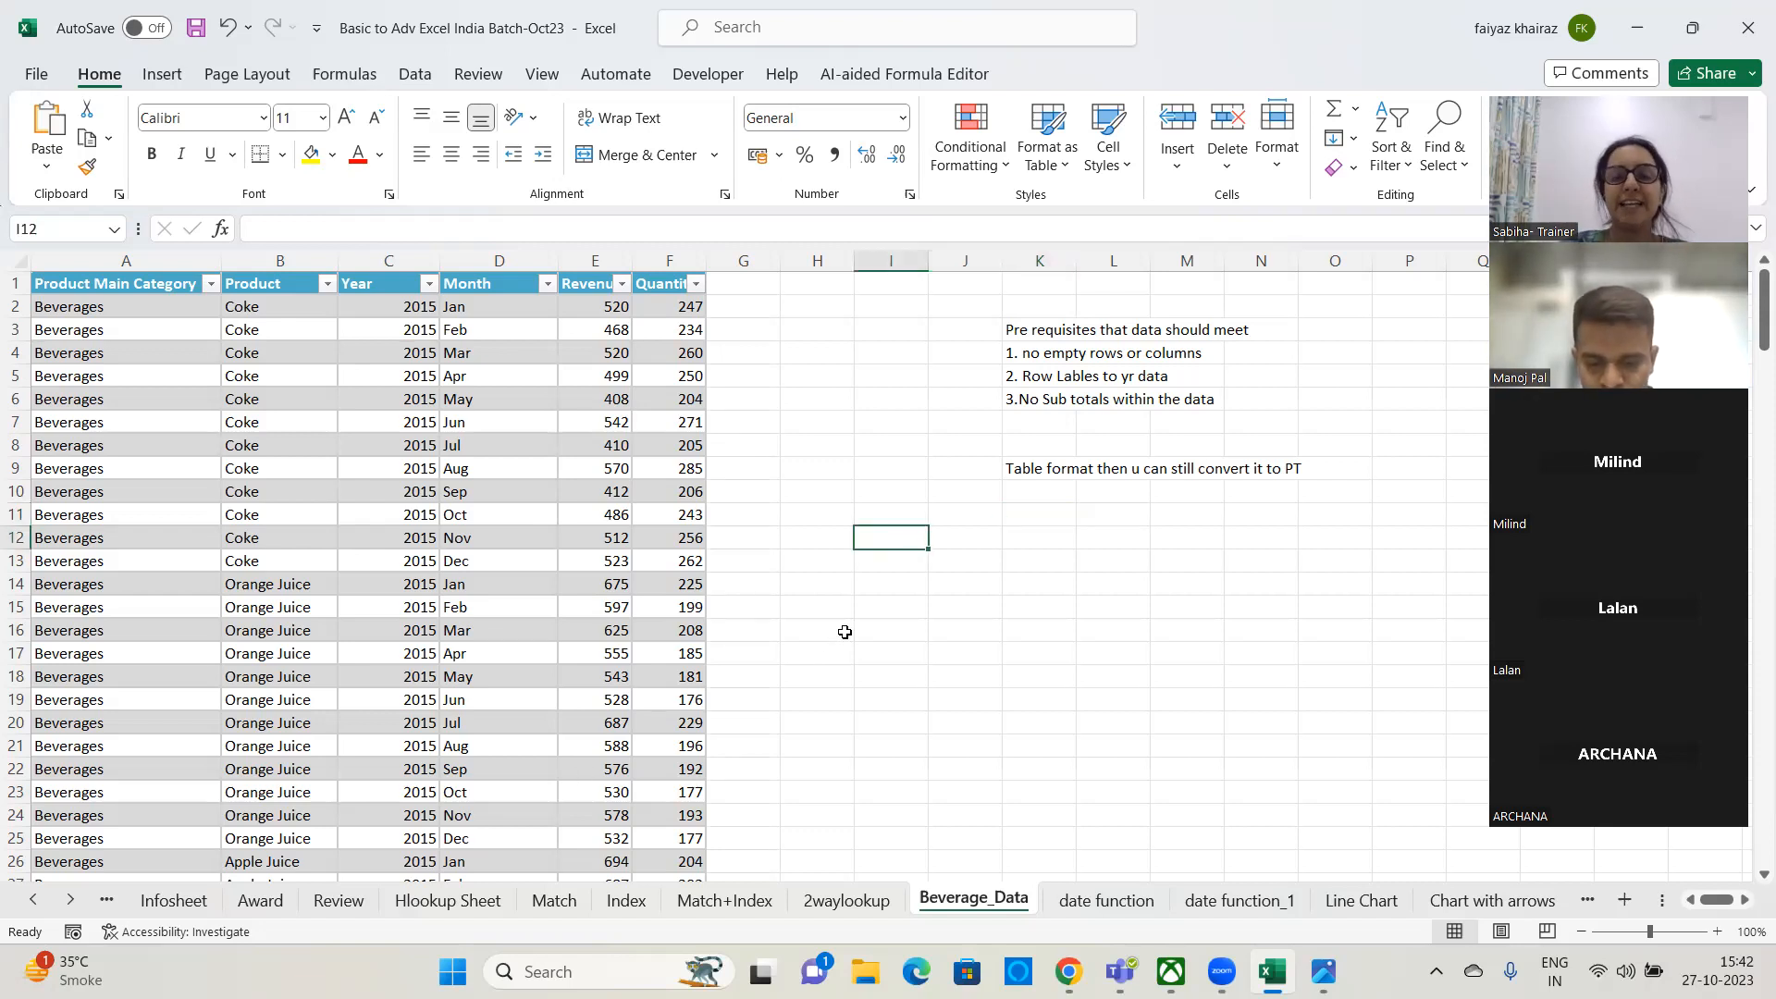
{"action": "left_click", "coordinate": [995, 578]}
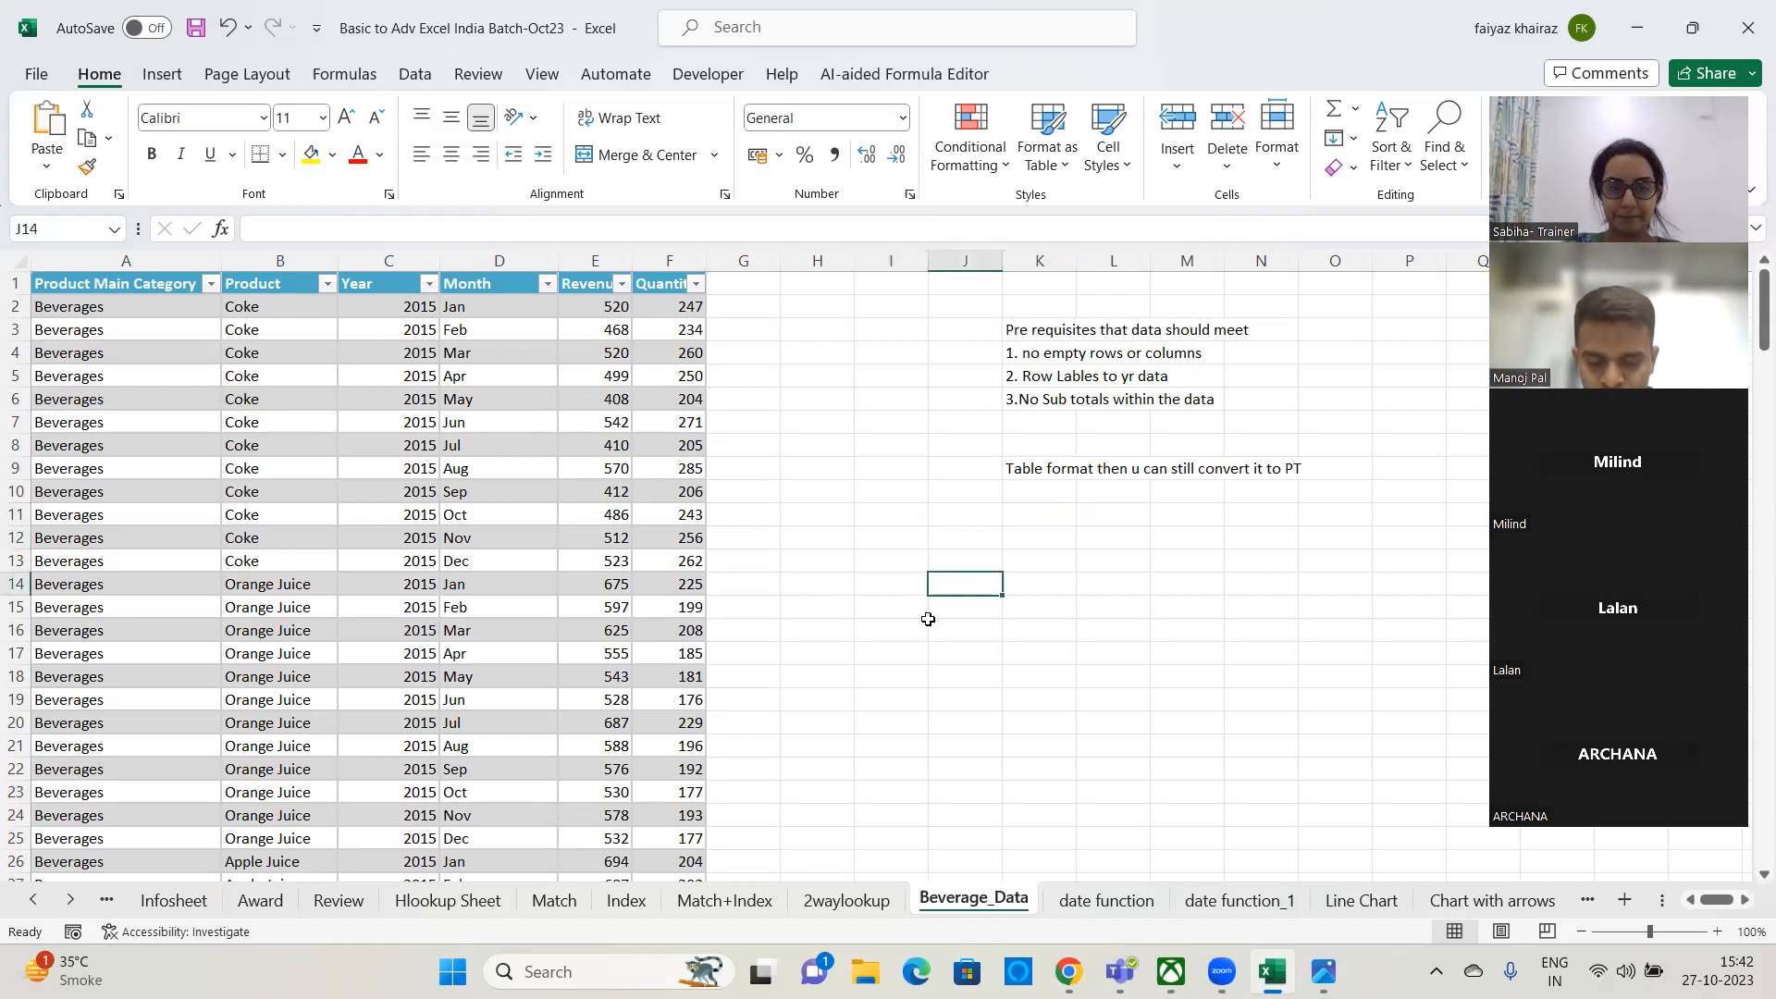
{"action": "left_click", "coordinate": [639, 476]}
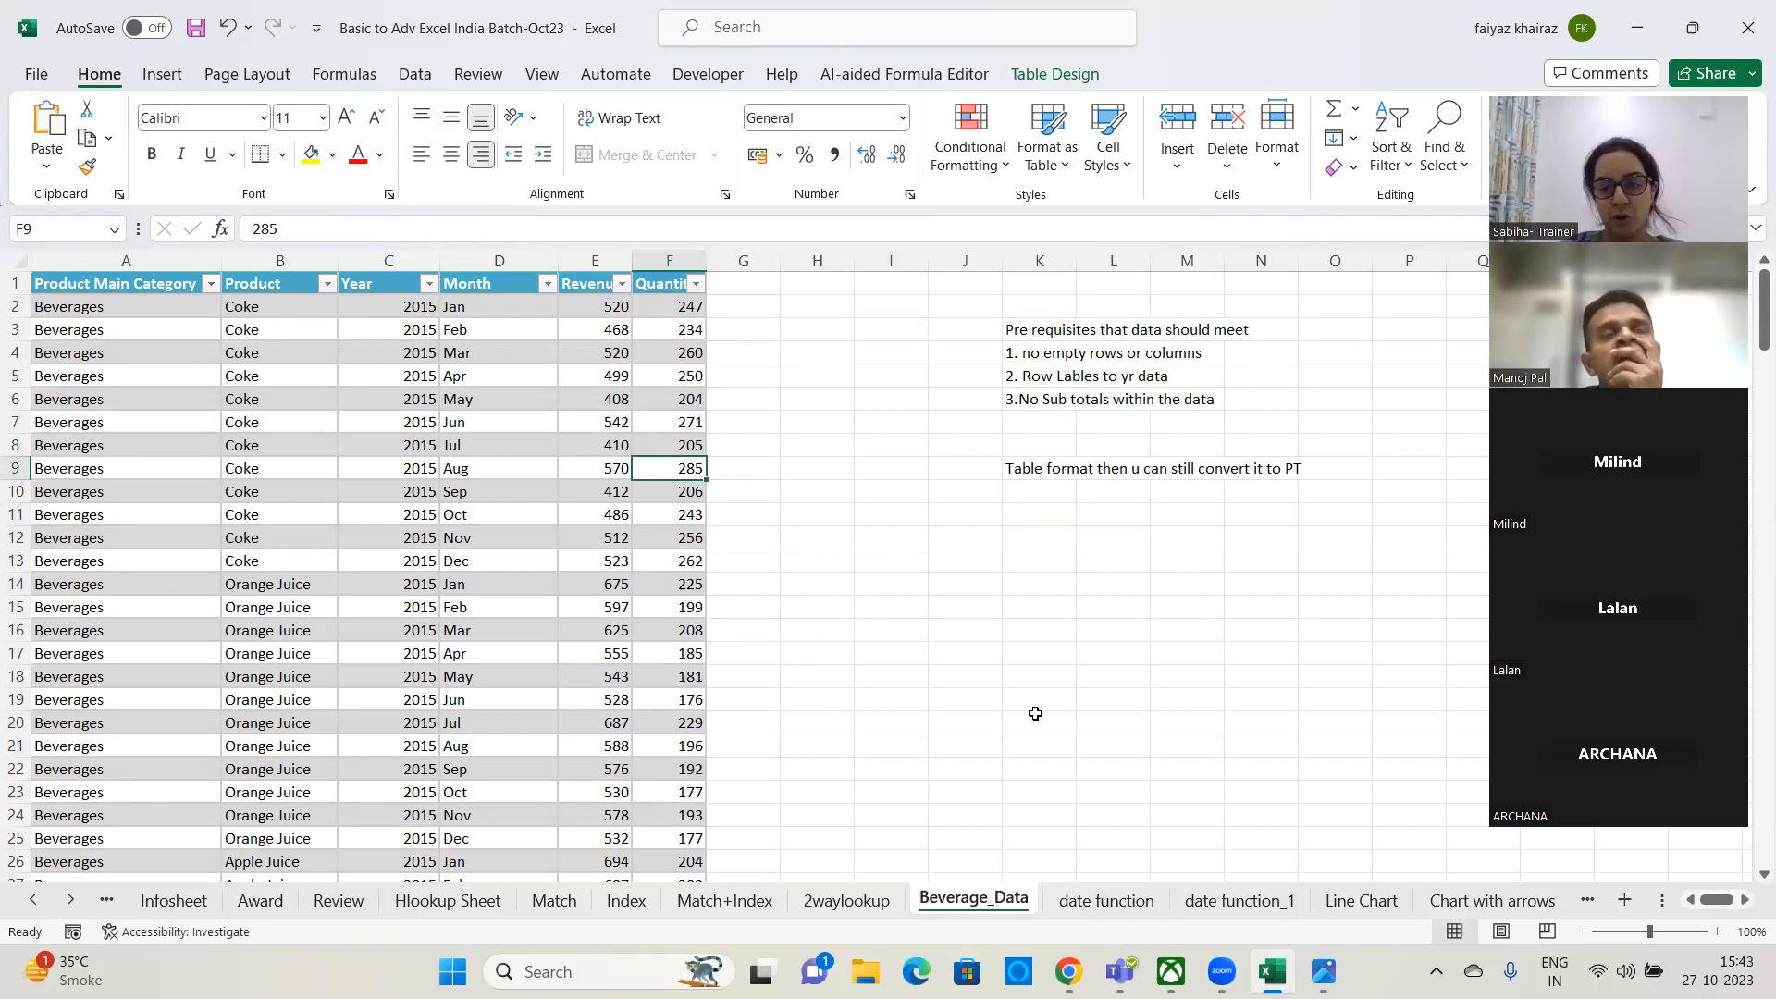
- Switch to the Sample Superstore sheet
{"action": "left_click", "coordinate": [32, 899]}
{"action": "left_click", "coordinate": [32, 899]}
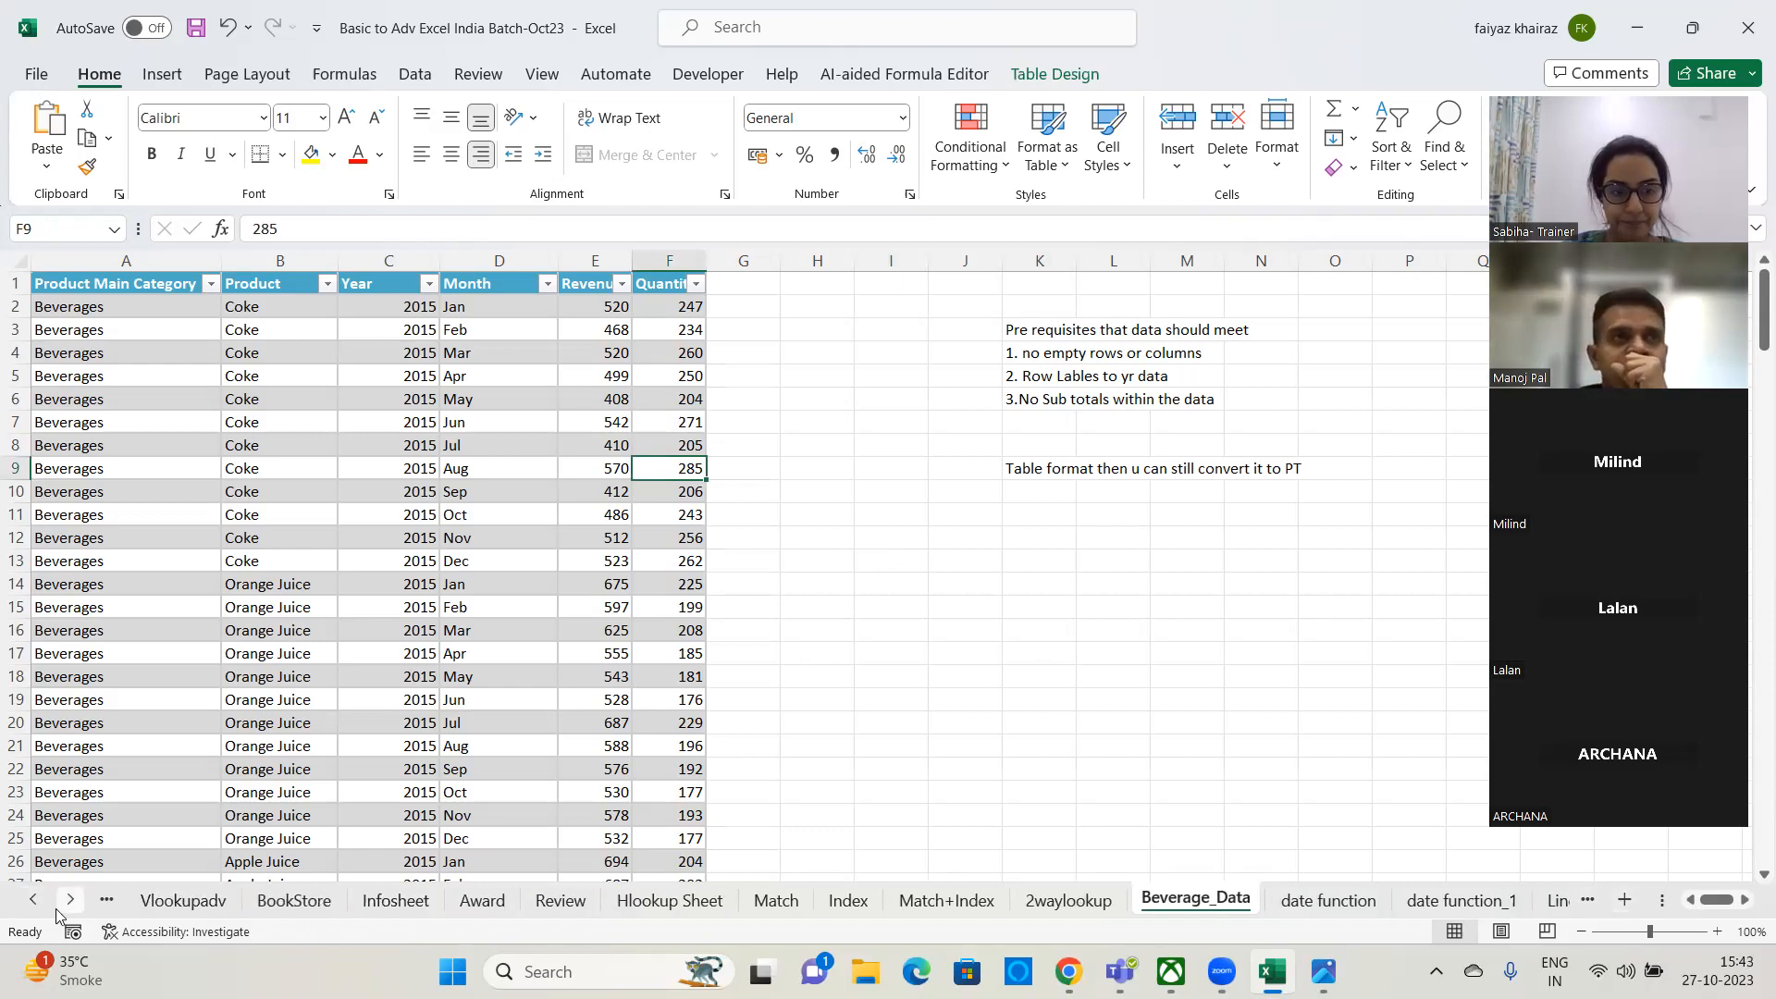
{"action": "left_click", "coordinate": [28, 903]}
{"action": "left_click", "coordinate": [27, 902]}
{"action": "left_click", "coordinate": [33, 899]}
{"action": "left_click", "coordinate": [32, 899]}
{"action": "left_click", "coordinate": [349, 899]}
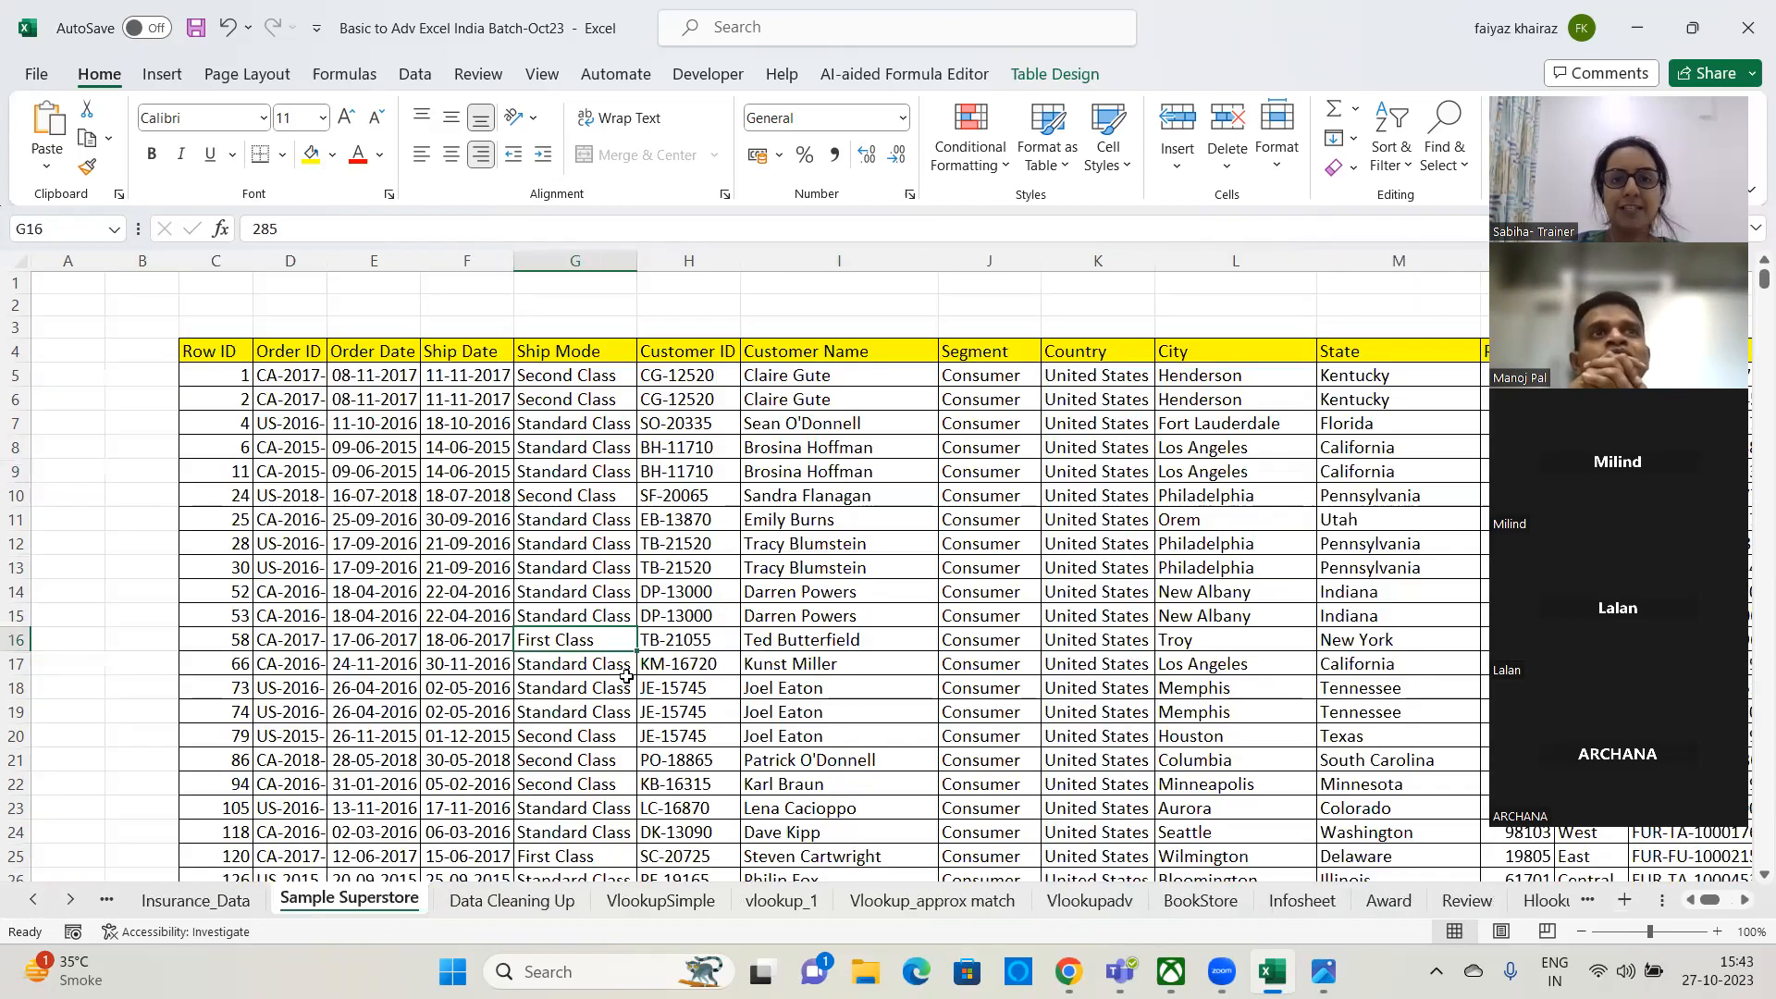
- Select the entire order data range on the Sample Superstore sheet
{"action": "left_click", "coordinate": [627, 677]}
{"action": "left_click", "coordinate": [709, 450]}
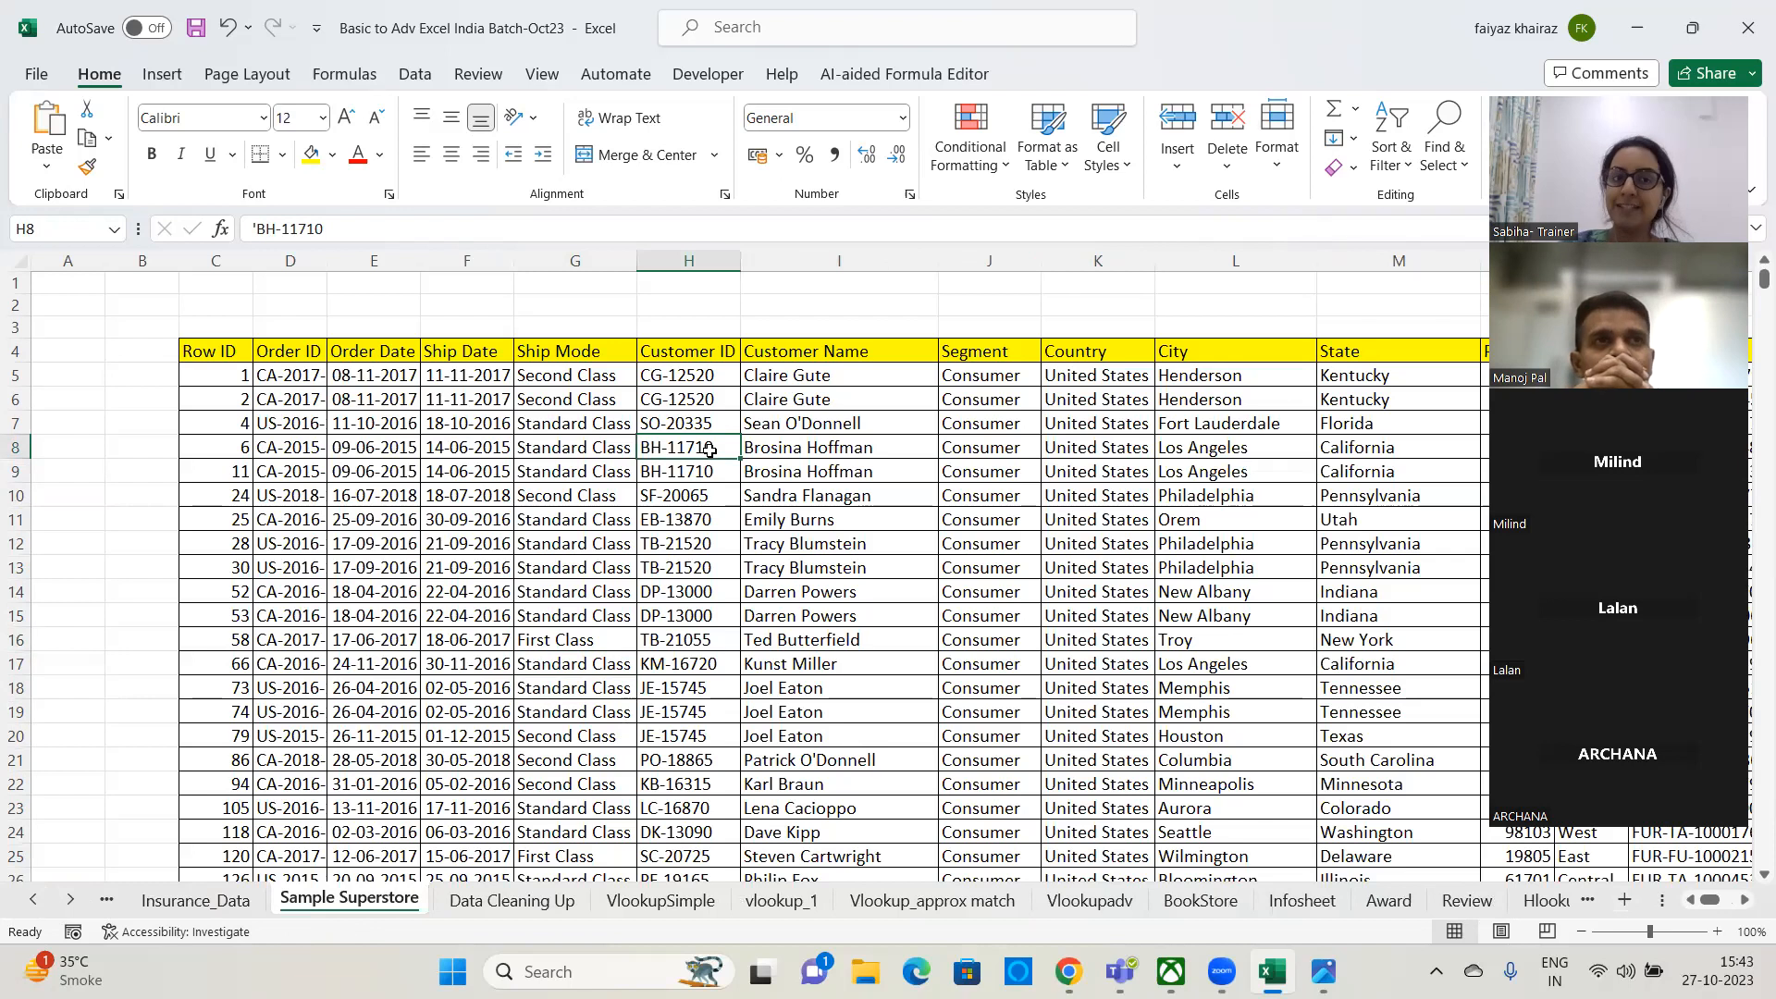
{"action": "key", "text": "ctrl+a"}
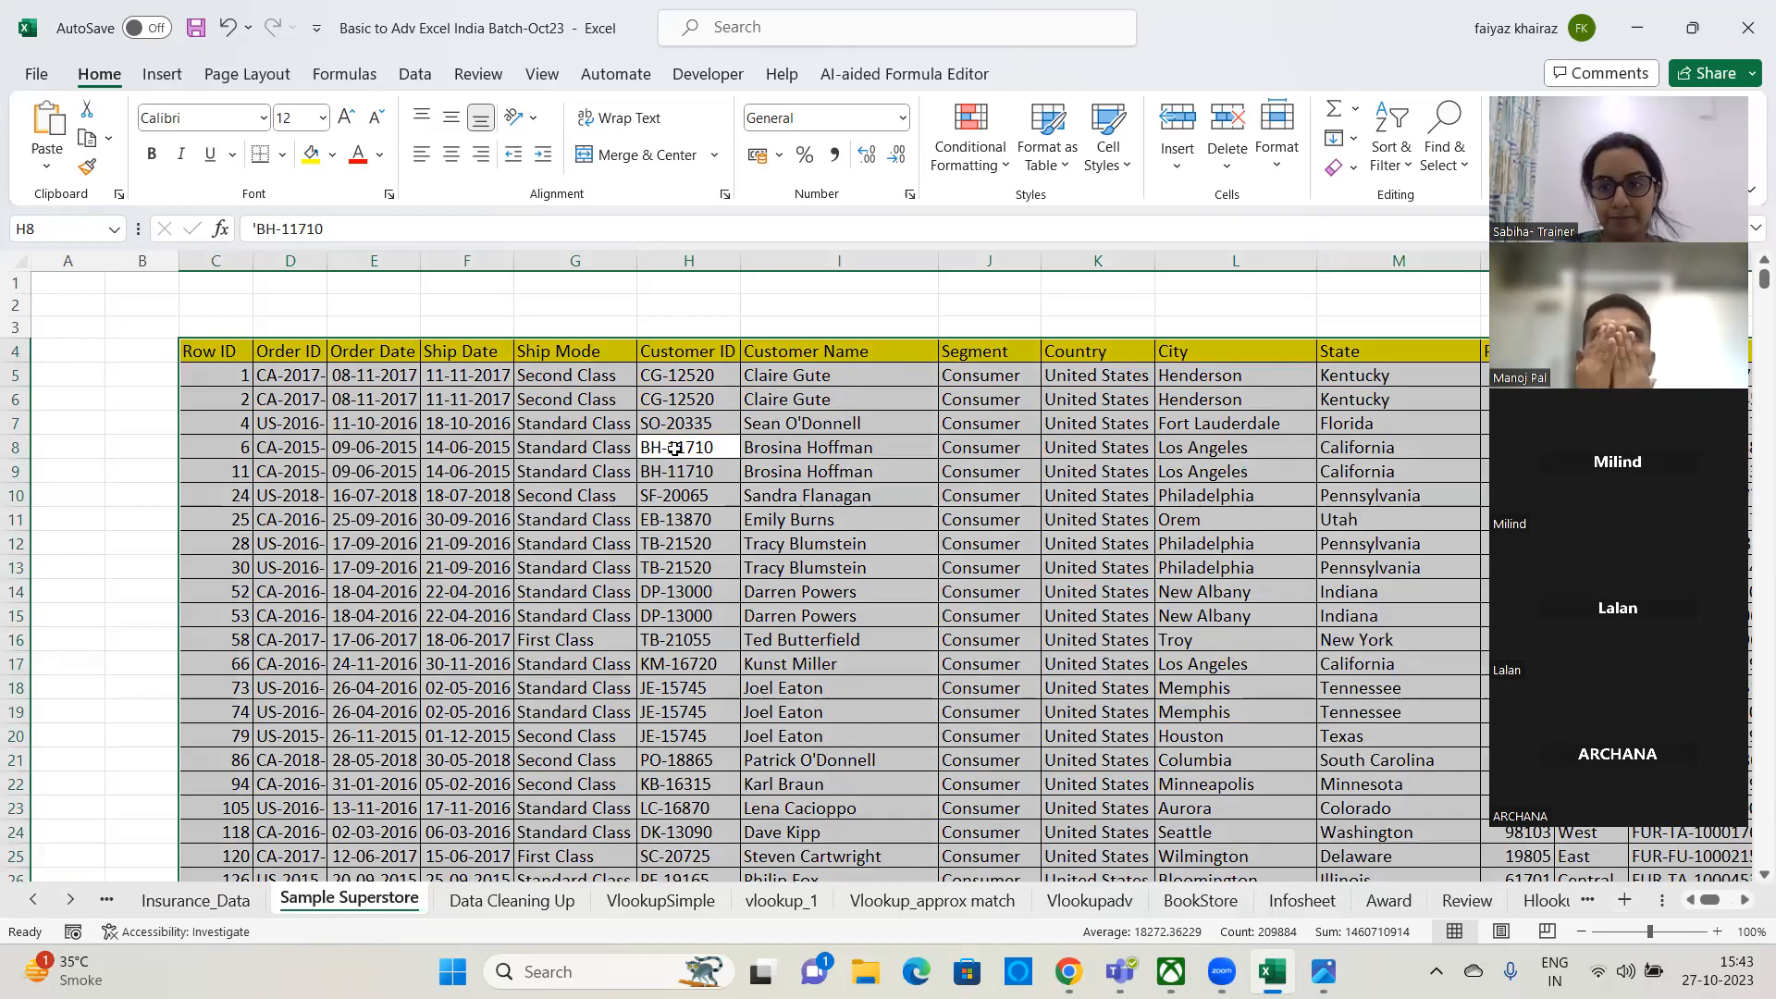
- Switch to the Beverage_Data sheet and select a cell inside its data table
{"action": "left_click", "coordinate": [73, 904]}
{"action": "left_click", "coordinate": [74, 905]}
{"action": "left_click", "coordinate": [73, 905]}
{"action": "left_click", "coordinate": [73, 904]}
{"action": "left_click", "coordinate": [73, 905]}
{"action": "left_click", "coordinate": [73, 904]}
{"action": "left_click", "coordinate": [74, 905]}
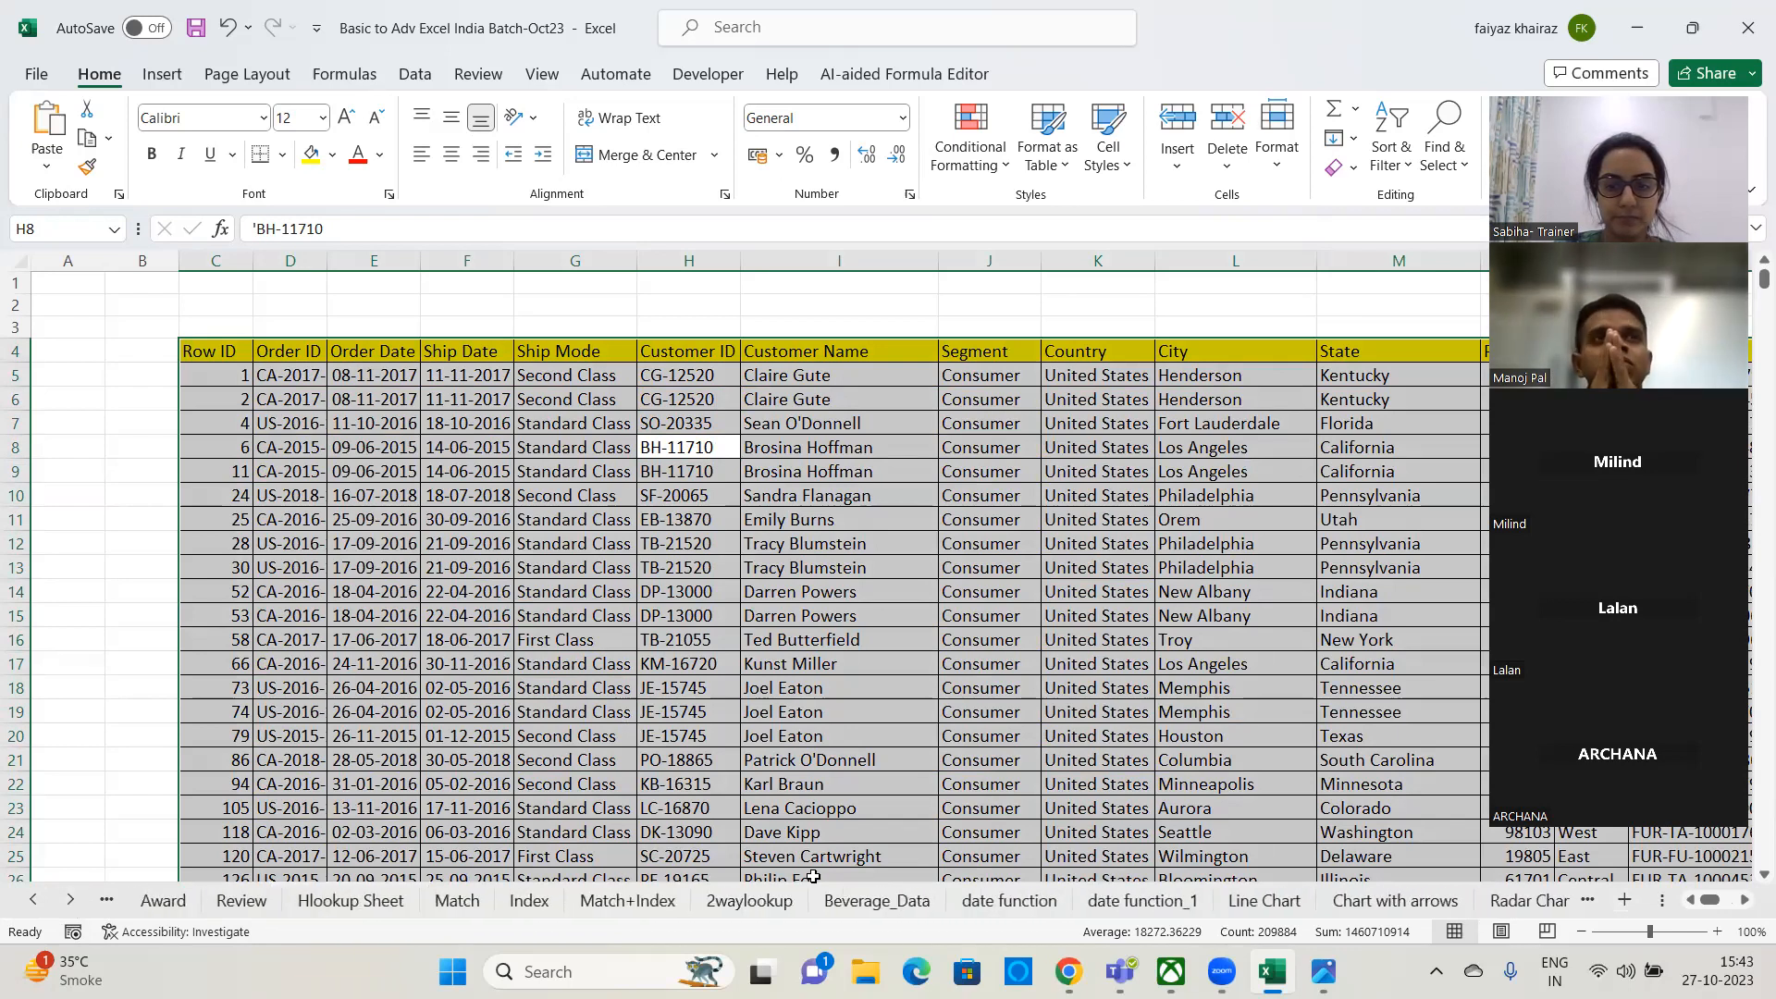
{"action": "left_click", "coordinate": [823, 902]}
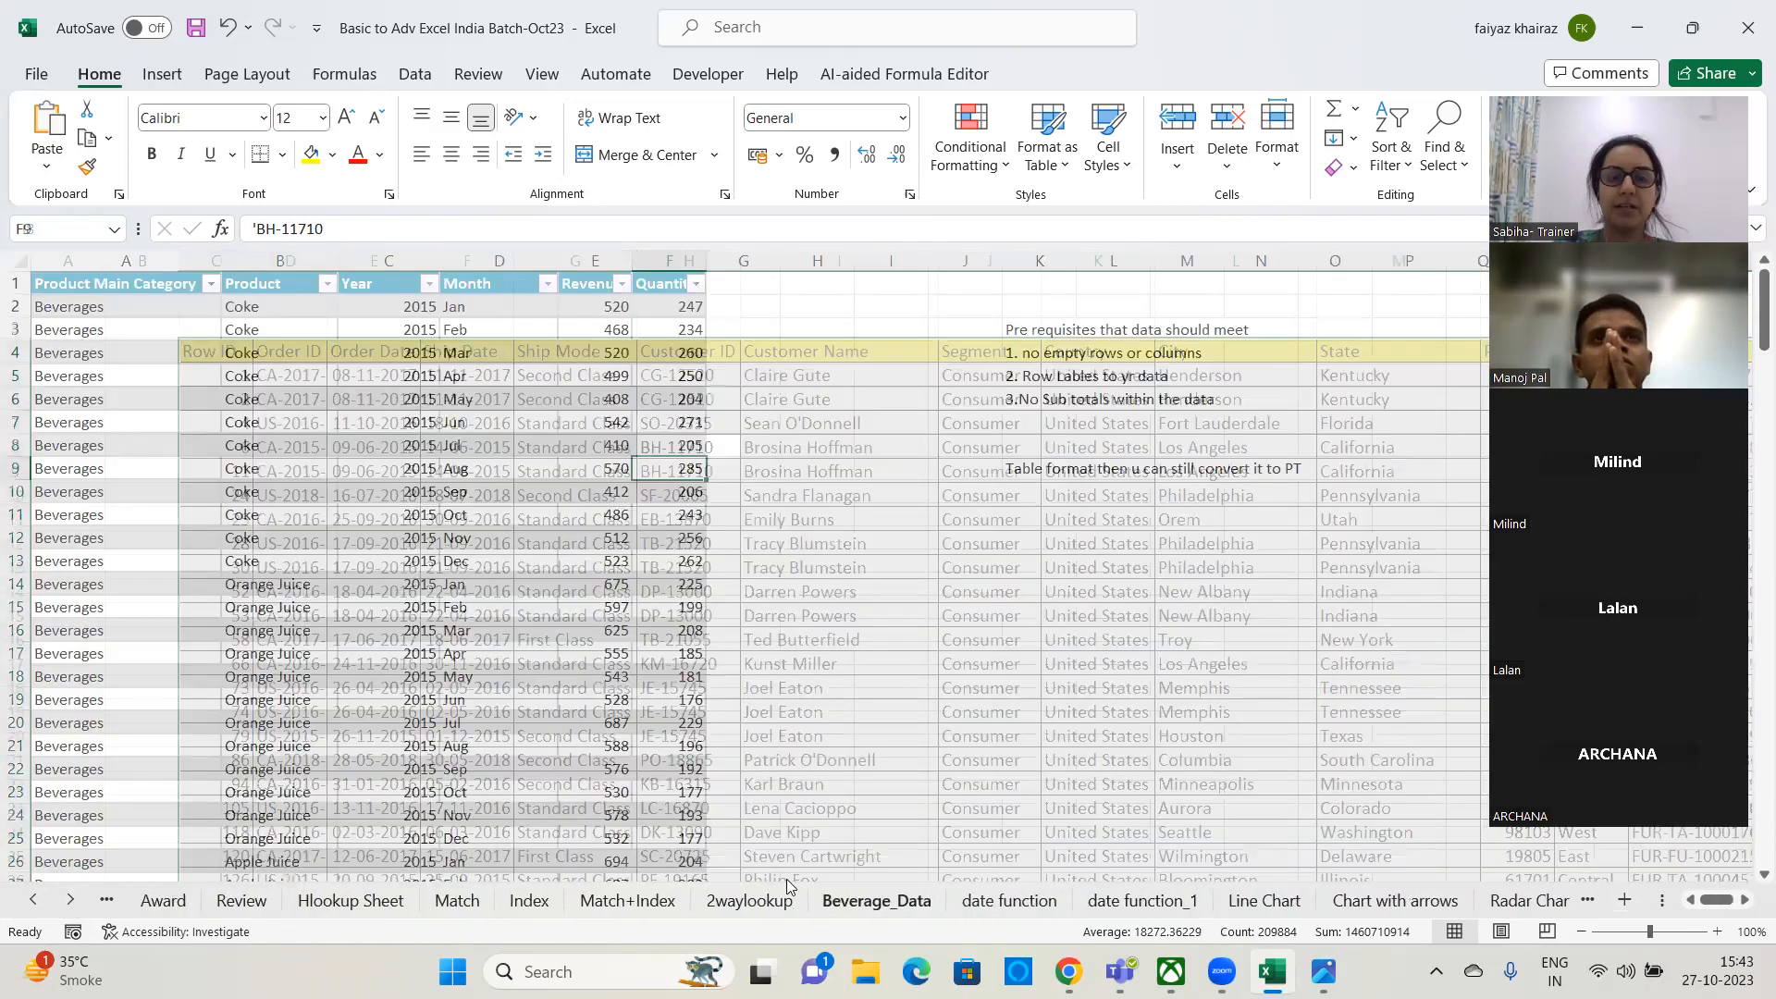
{"action": "left_click", "coordinate": [462, 607]}
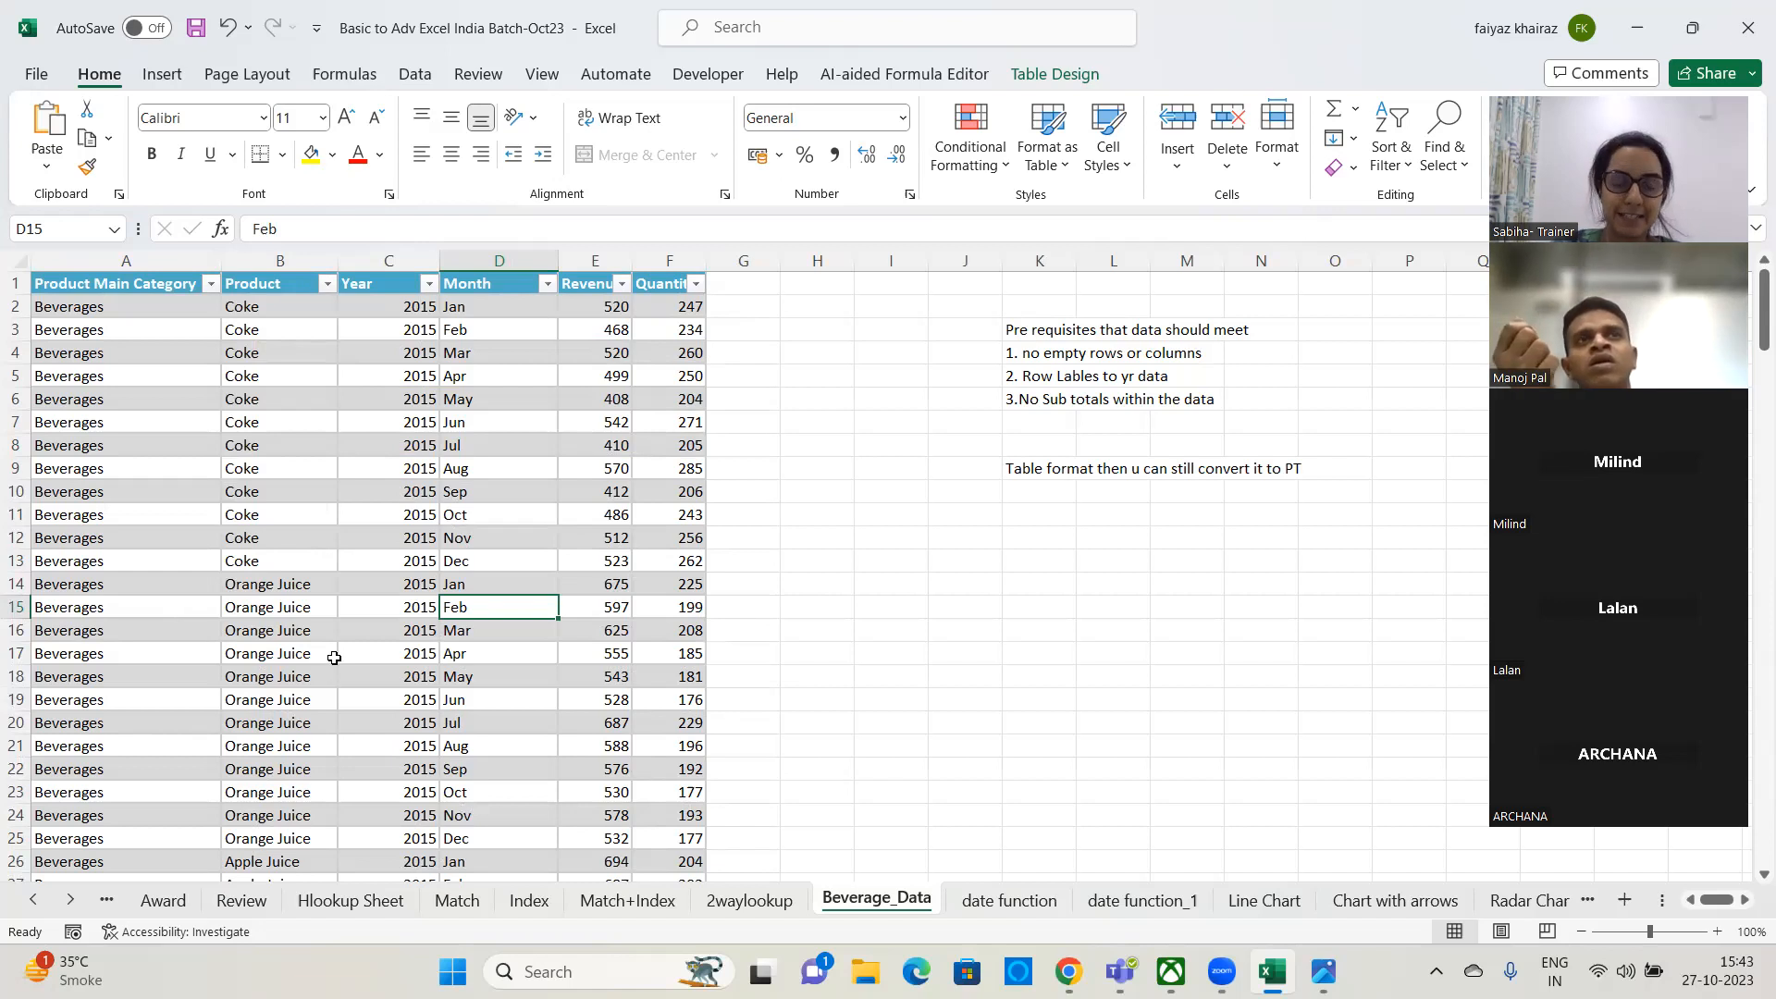
- Display the recommended PivotTables for the beverage data table and browse the suggested layouts
{"action": "left_click", "coordinate": [163, 75]}
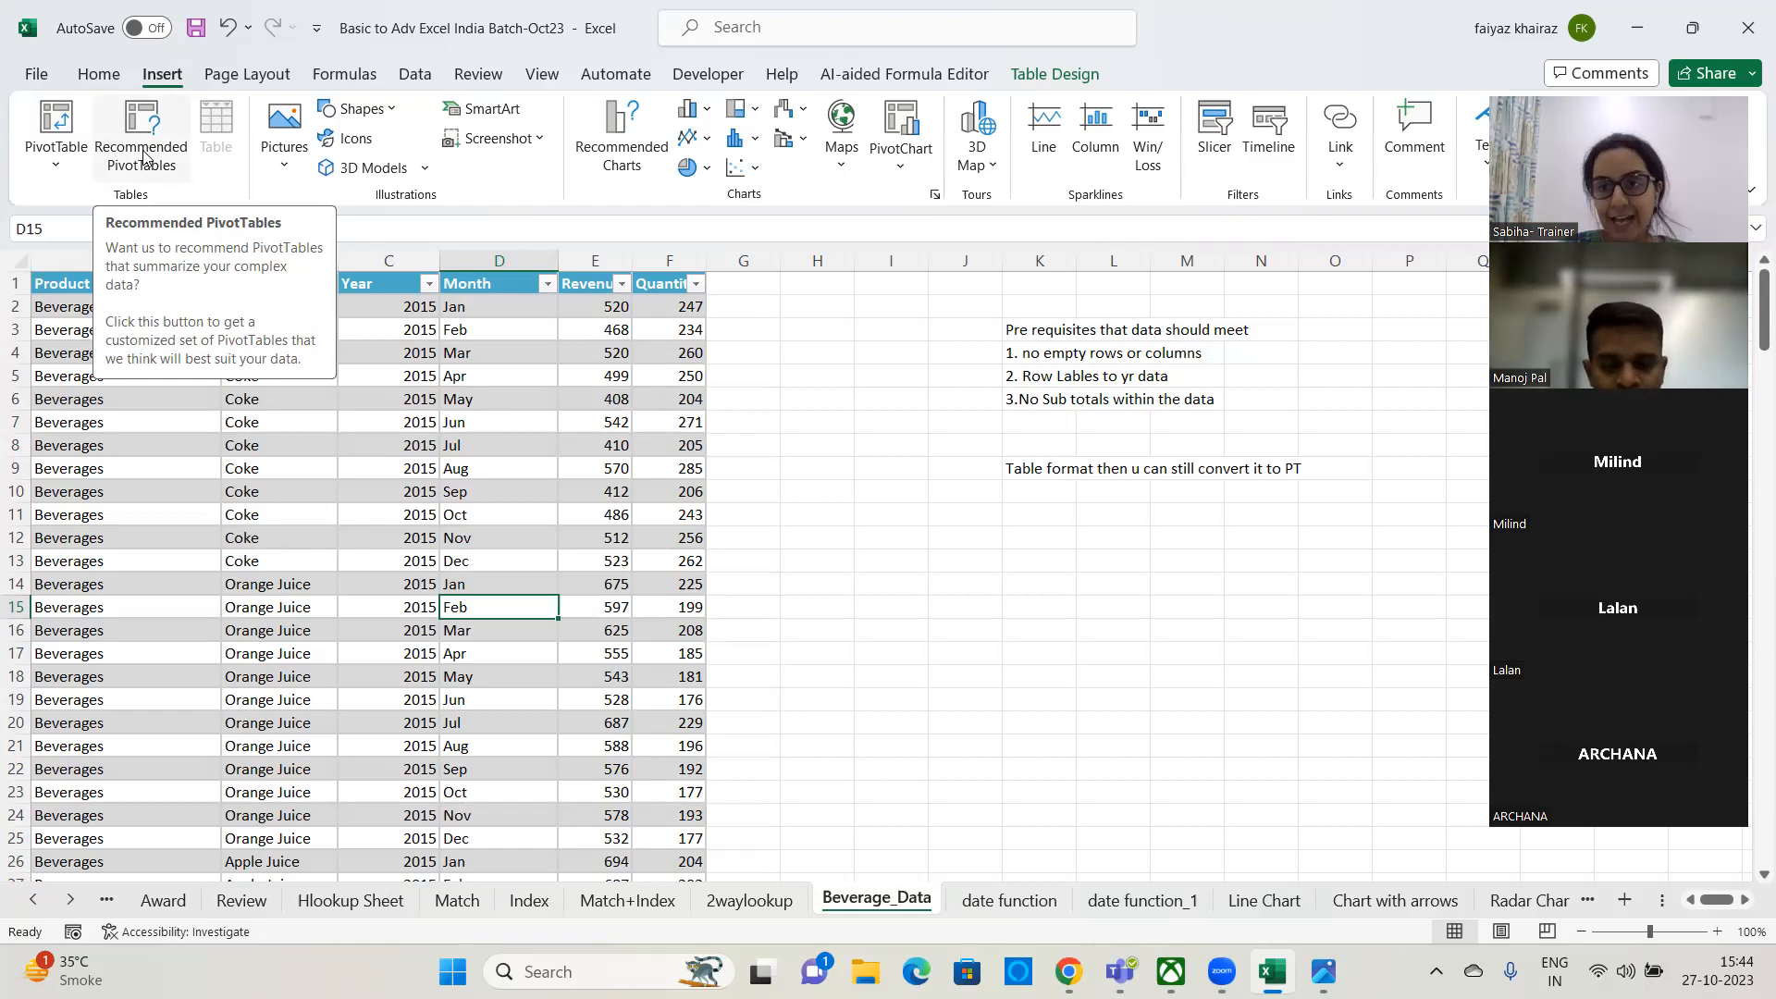
{"action": "left_click", "coordinate": [143, 157]}
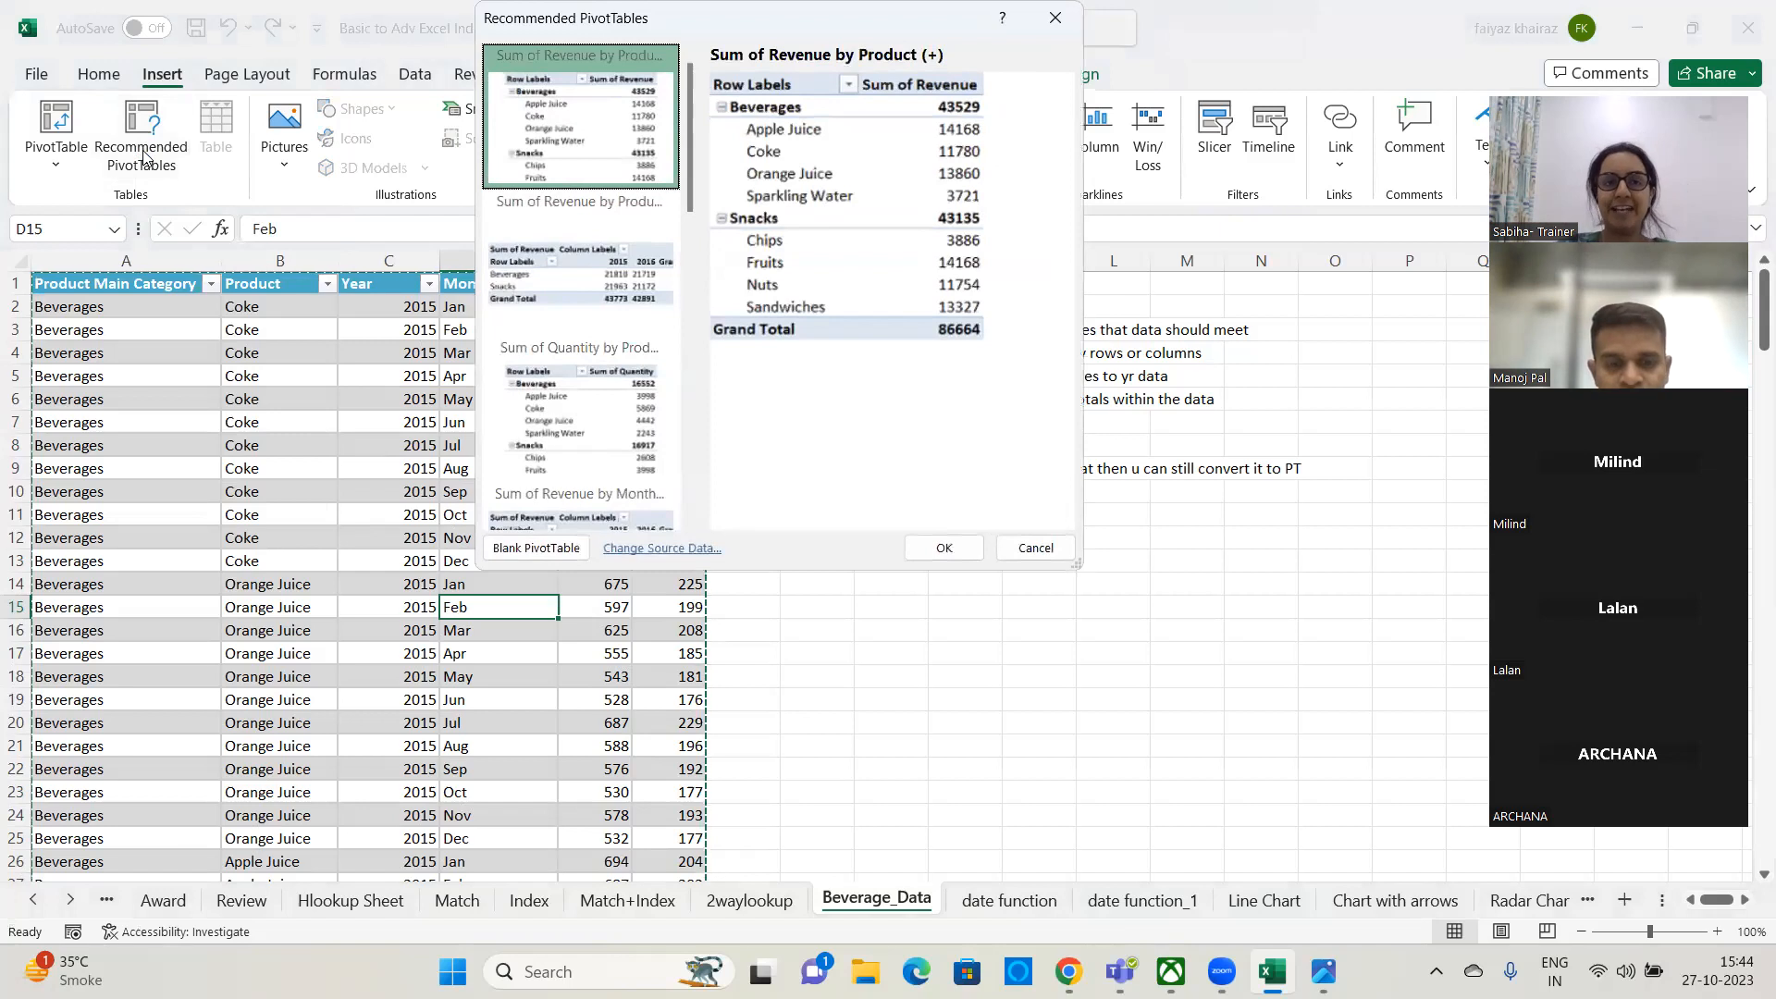
{"action": "left_click_drag", "start_coordinate": [720, 19], "coordinate": [717, 61]}
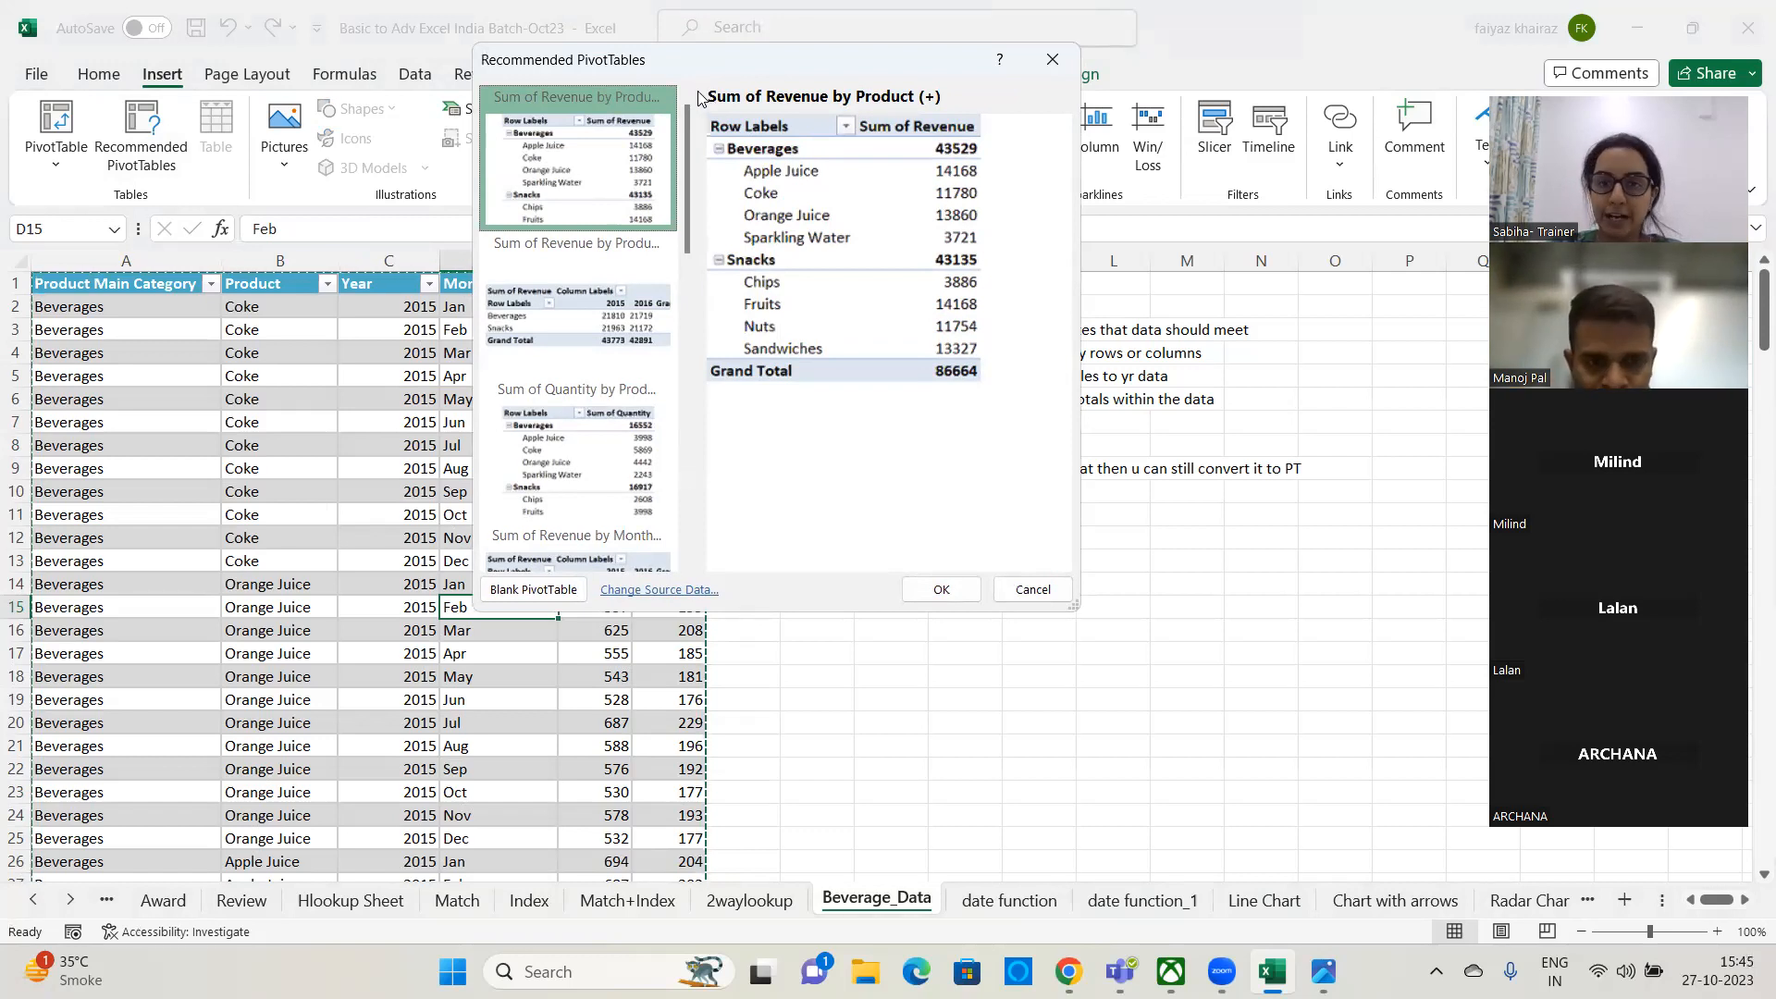
{"action": "scroll", "coordinate": [680, 222], "scroll_direction": "down", "scroll_amount": 3}
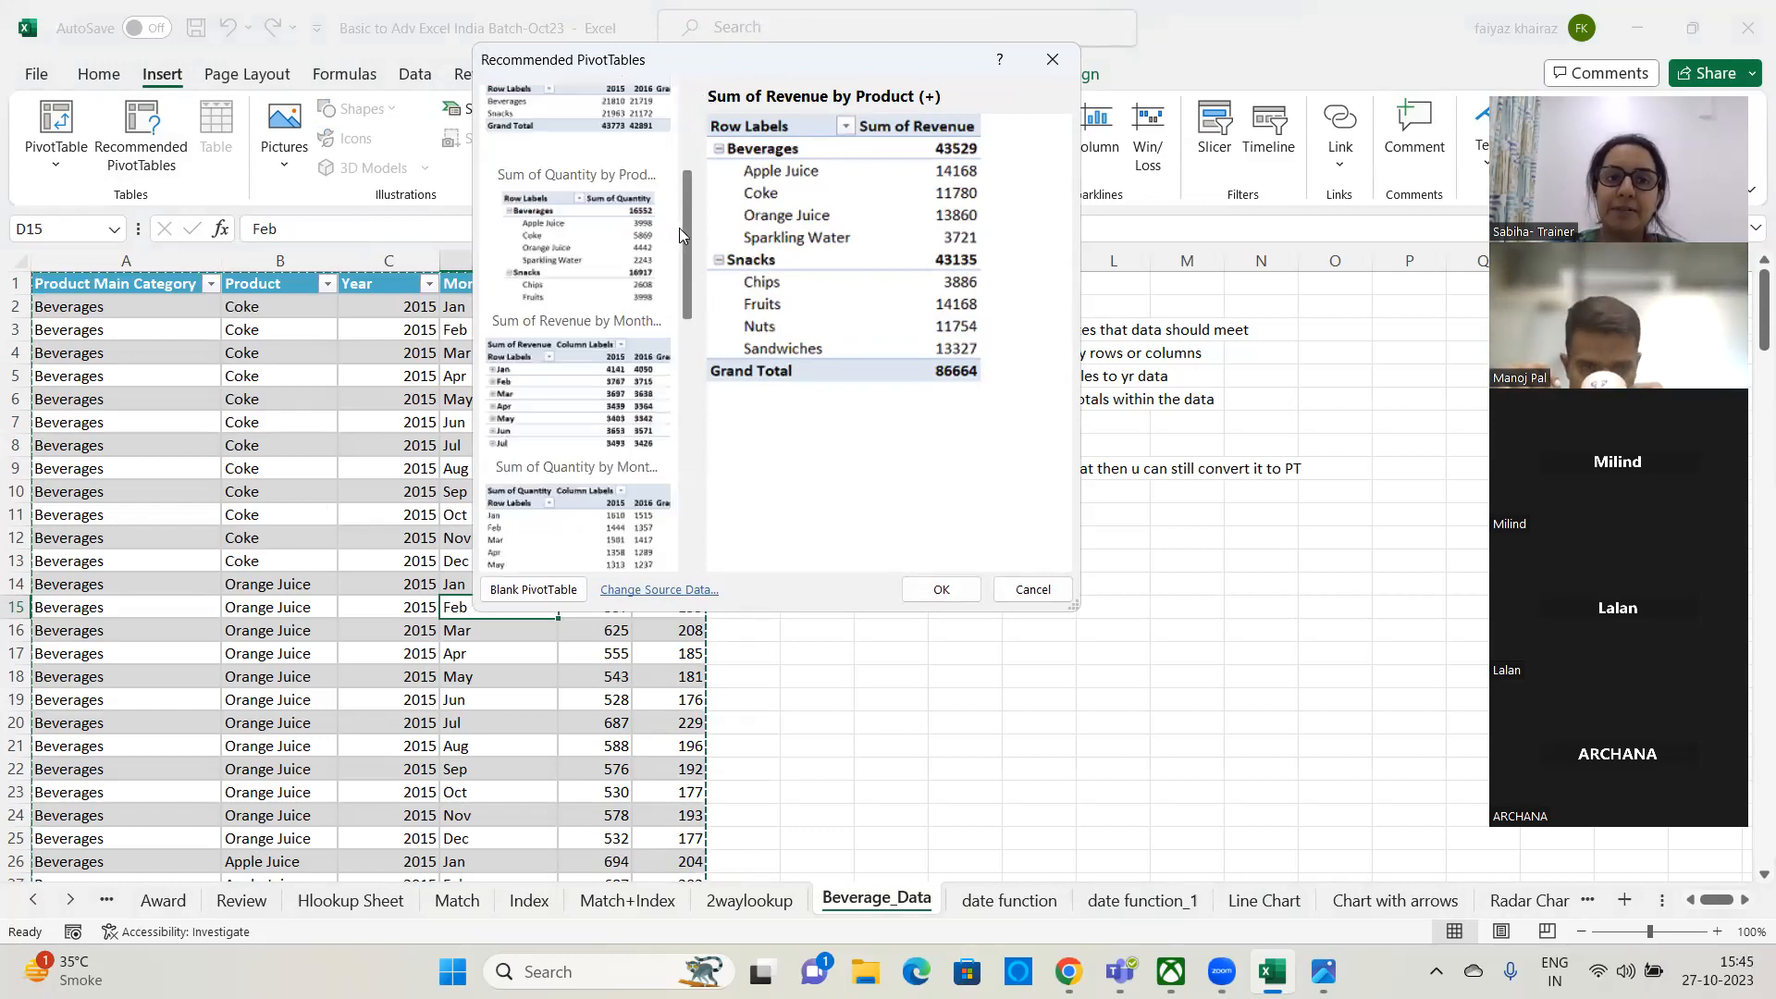
{"action": "scroll", "coordinate": [673, 398], "scroll_direction": "down", "scroll_amount": 4}
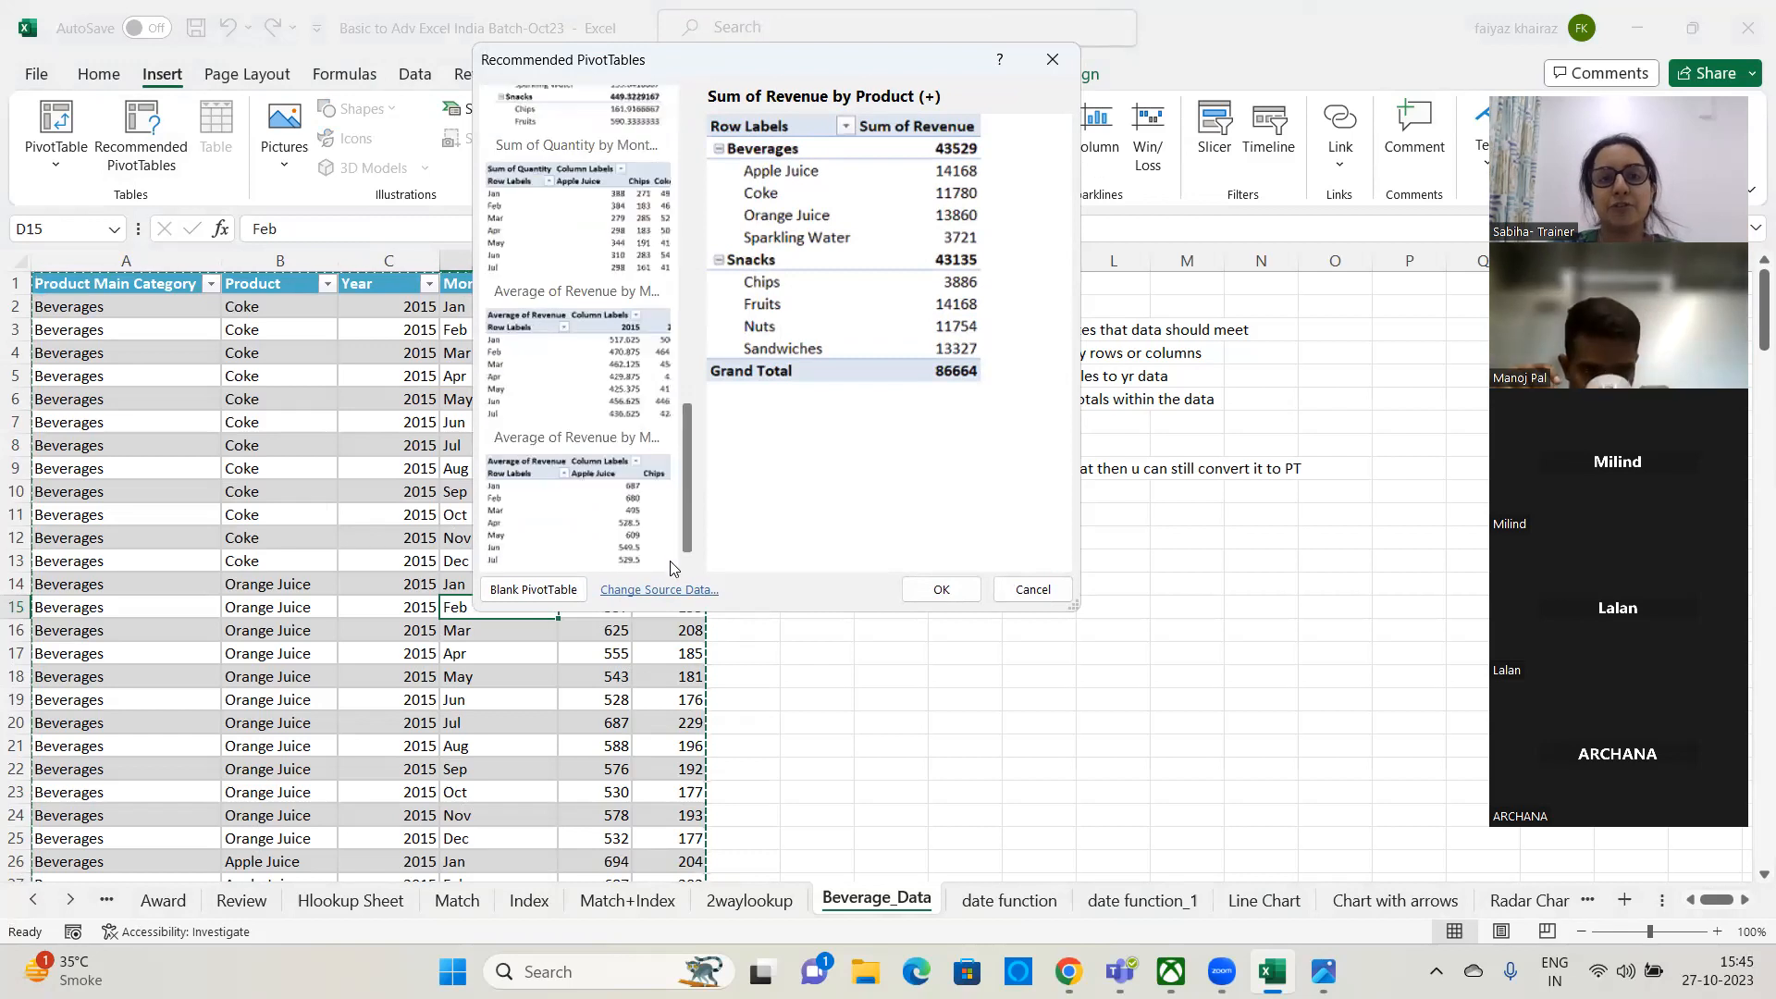
- Preview several recommended revenue and quantity summaries by month, year, product and category, and close the recommendations without inserting one
{"action": "left_click", "coordinate": [623, 407]}
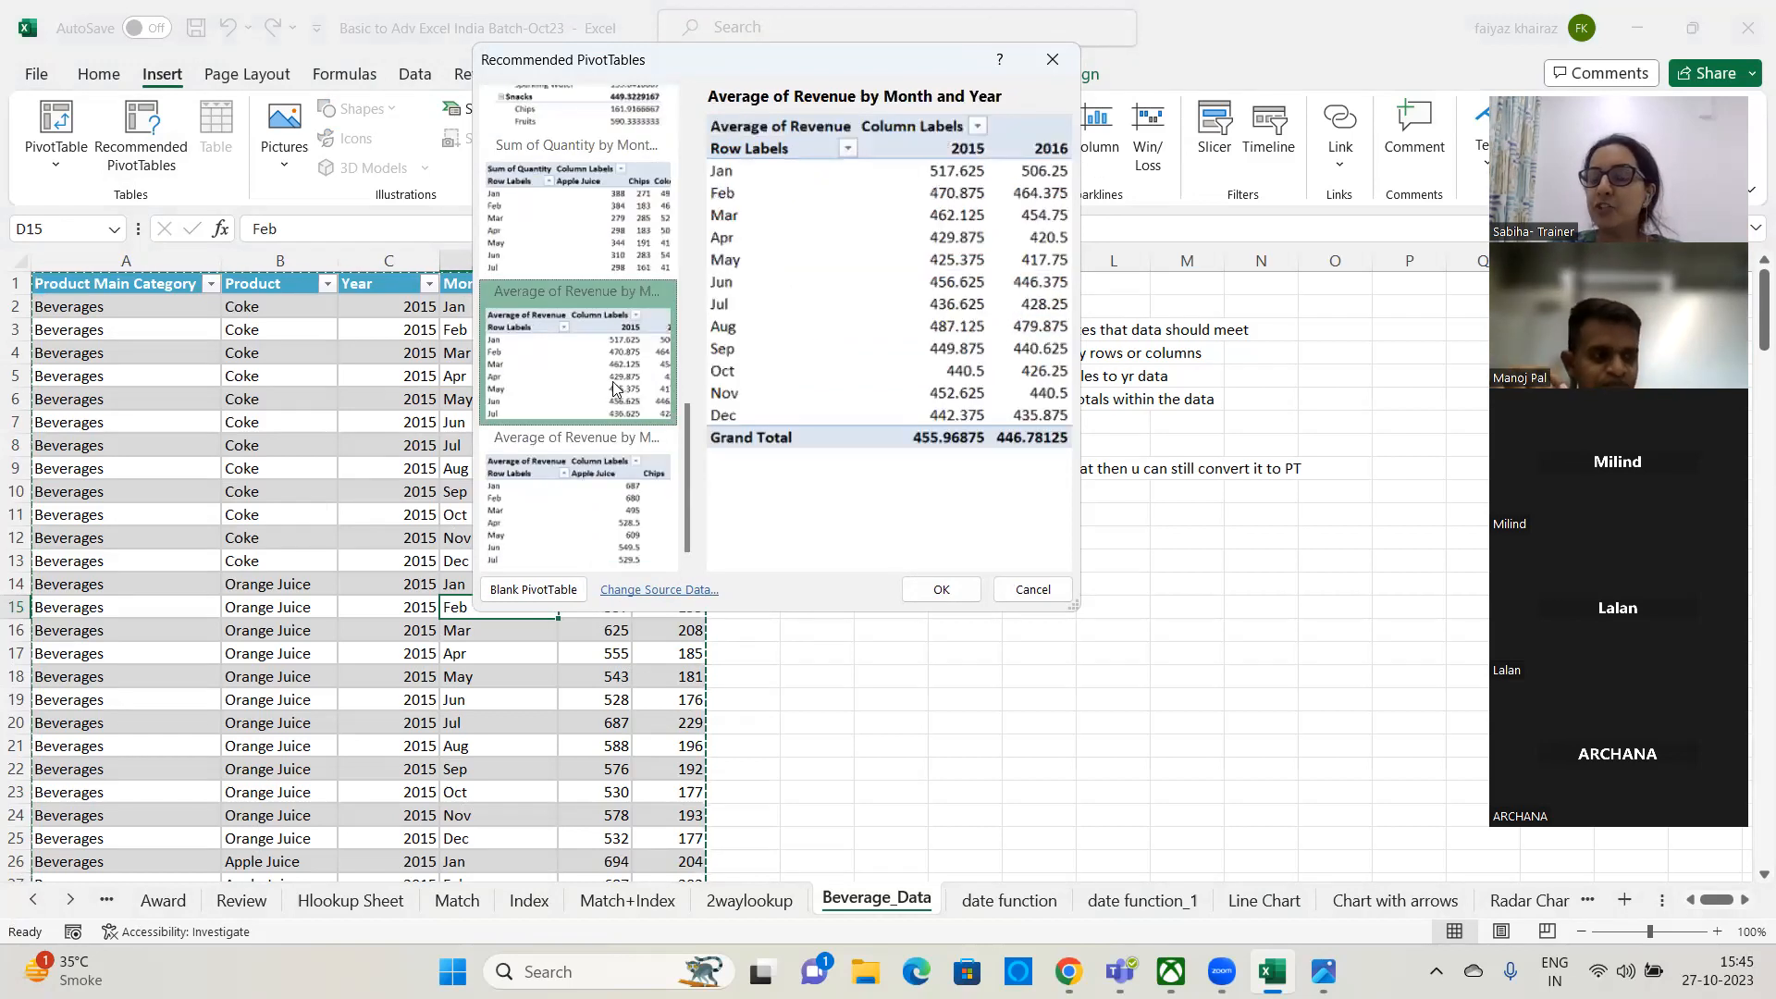
{"action": "left_click", "coordinate": [611, 257]}
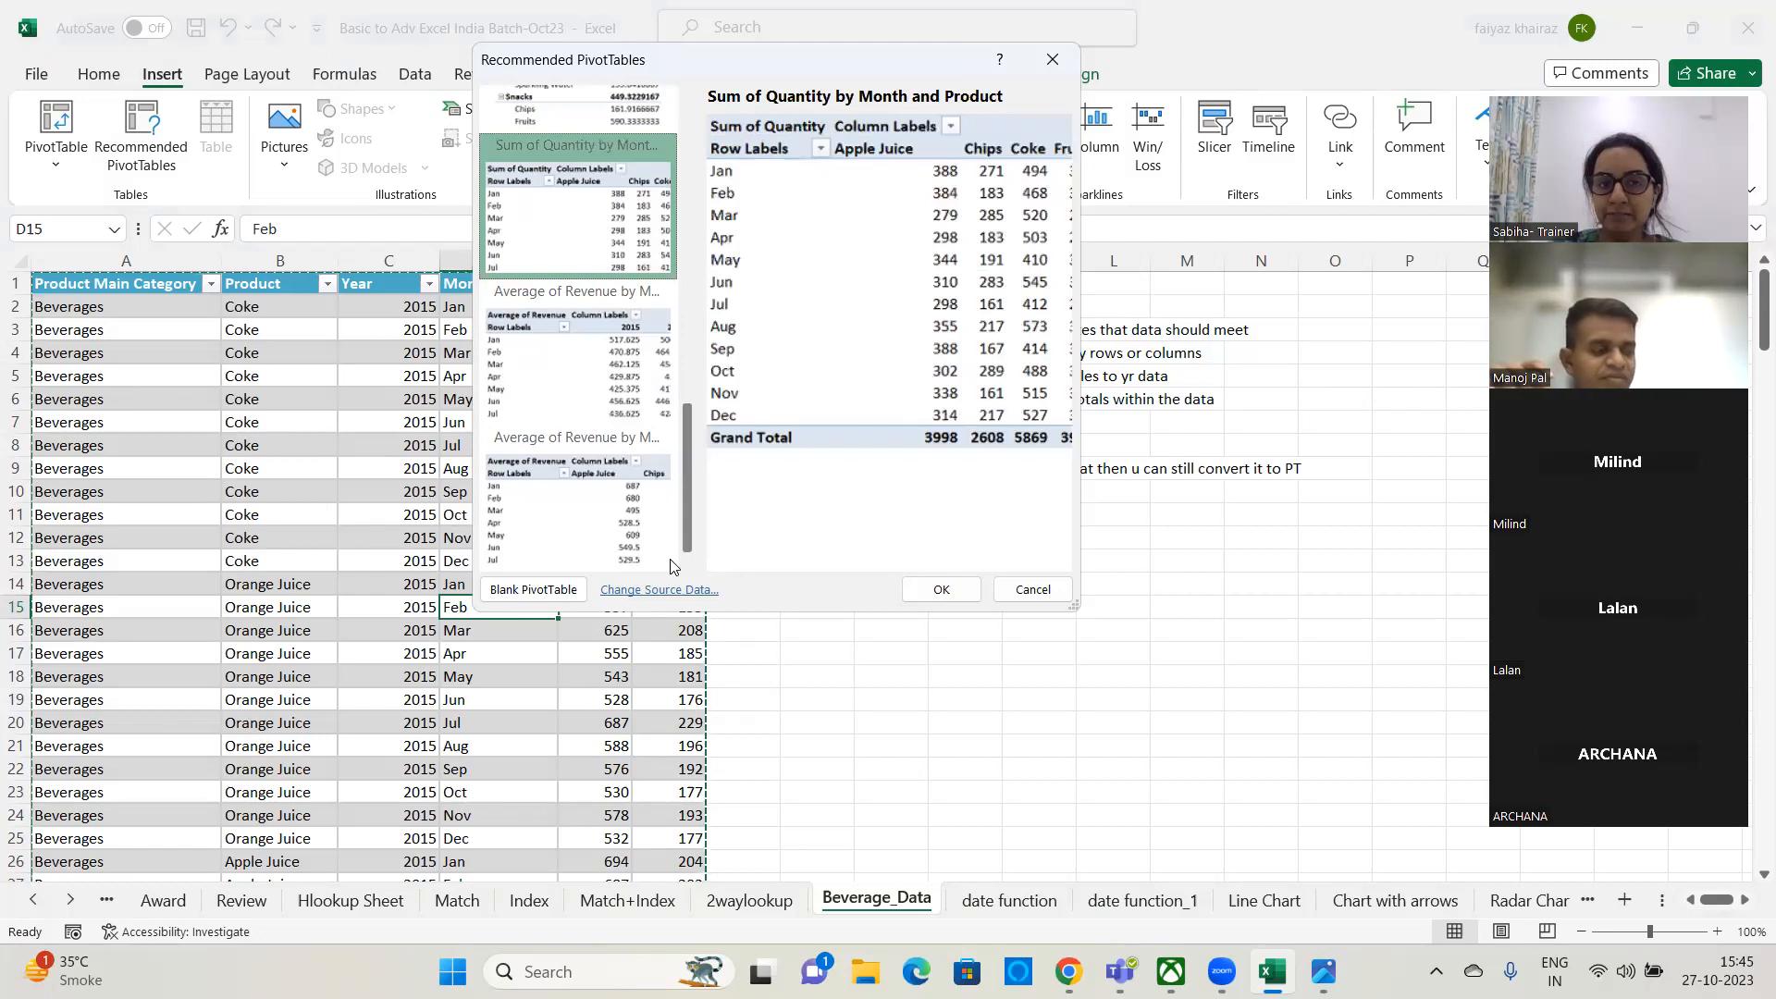
{"action": "left_click", "coordinate": [643, 516]}
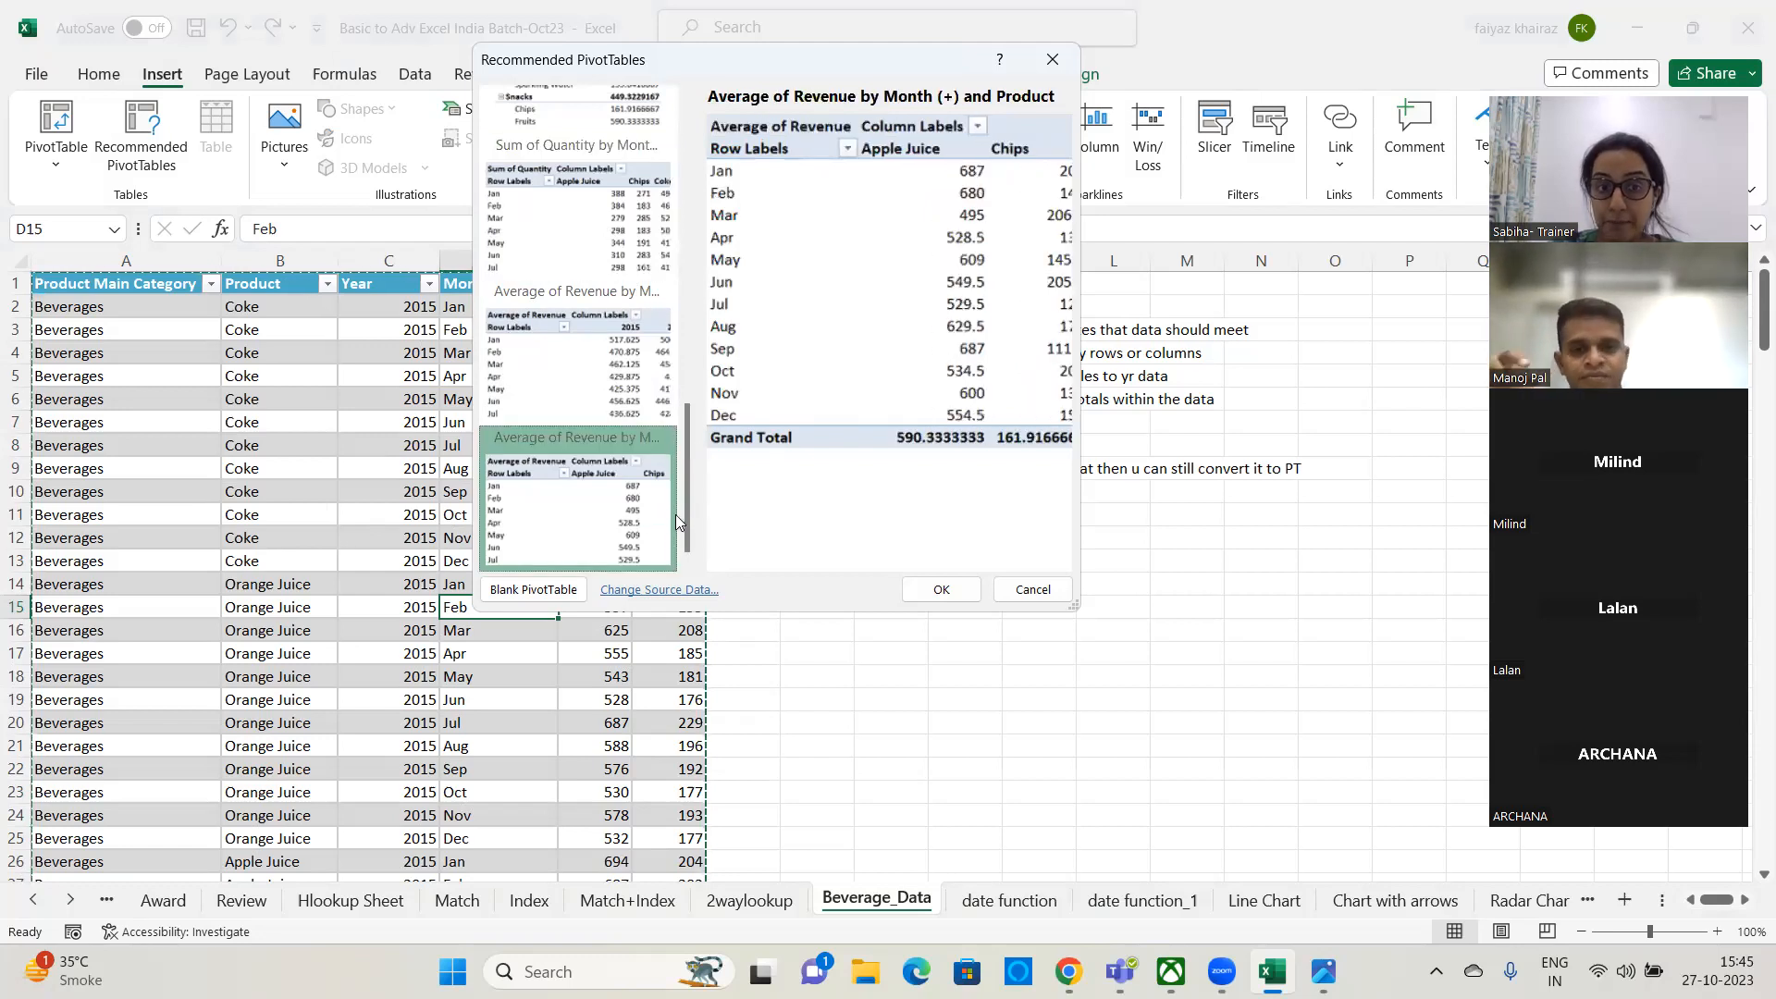
{"action": "left_click_drag", "start_coordinate": [682, 518], "coordinate": [693, 118]}
{"action": "left_click", "coordinate": [553, 190]}
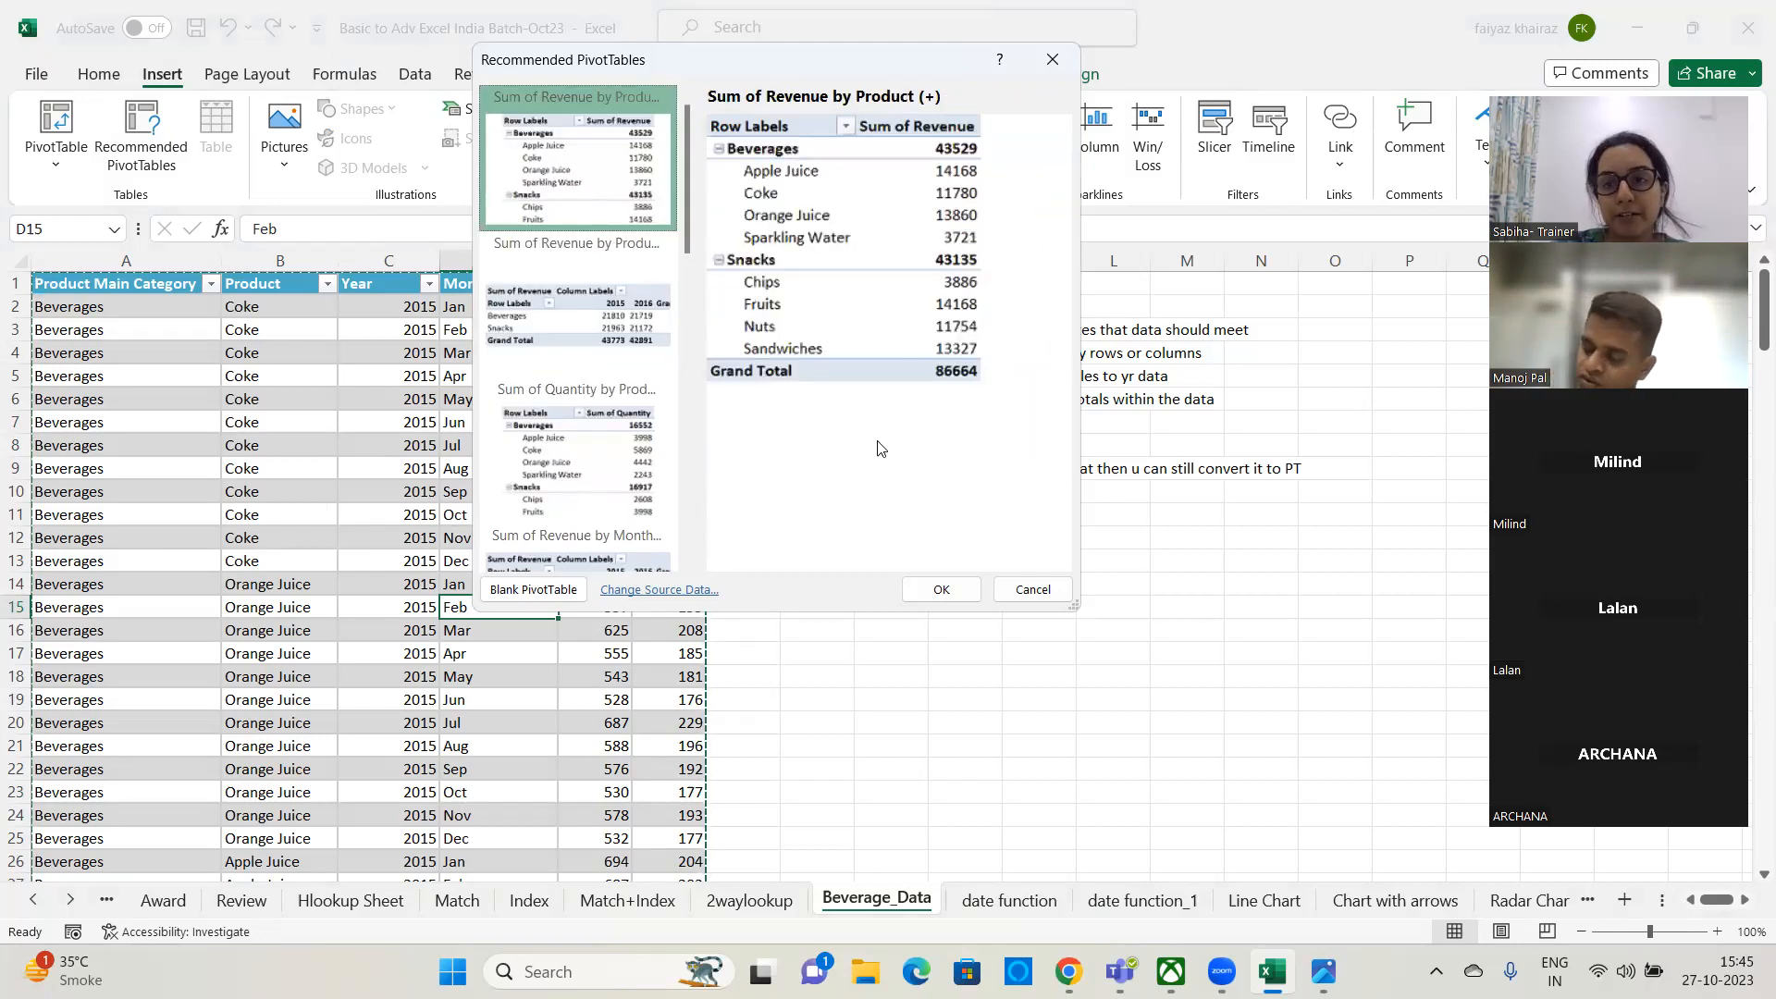
{"action": "left_click", "coordinate": [581, 345]}
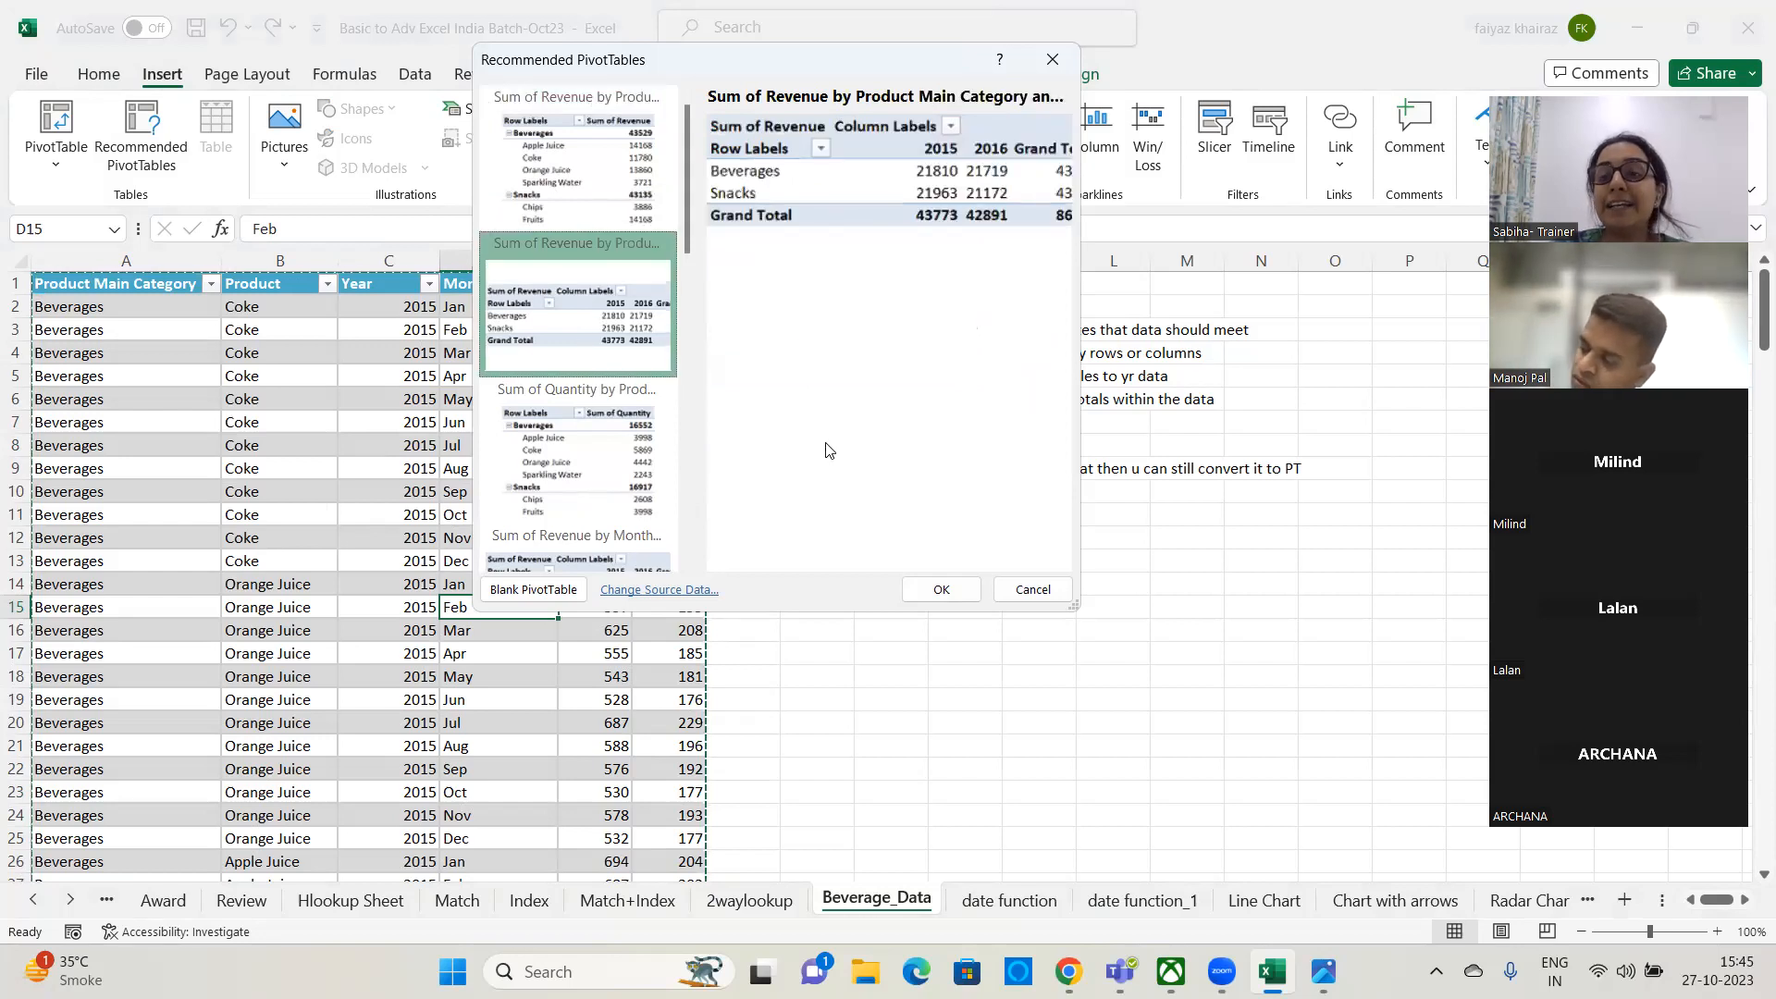
{"action": "left_click", "coordinate": [544, 154]}
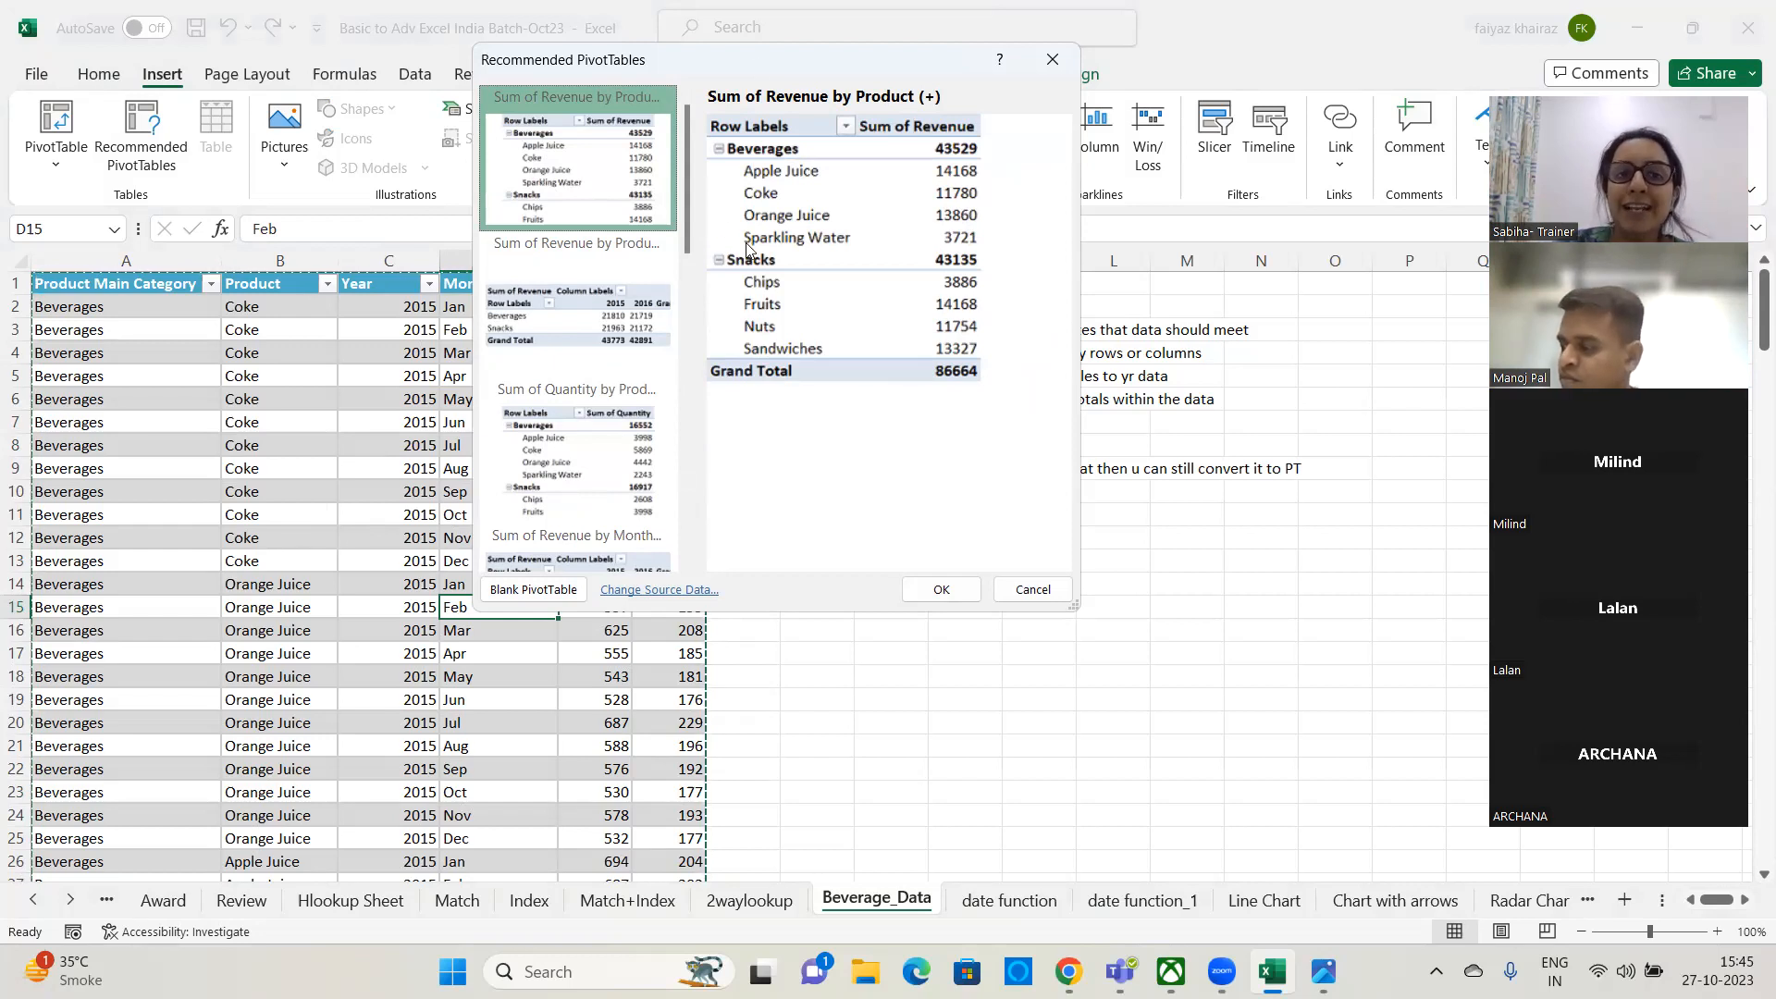
{"action": "left_click_drag", "start_coordinate": [680, 224], "coordinate": [677, 113]}
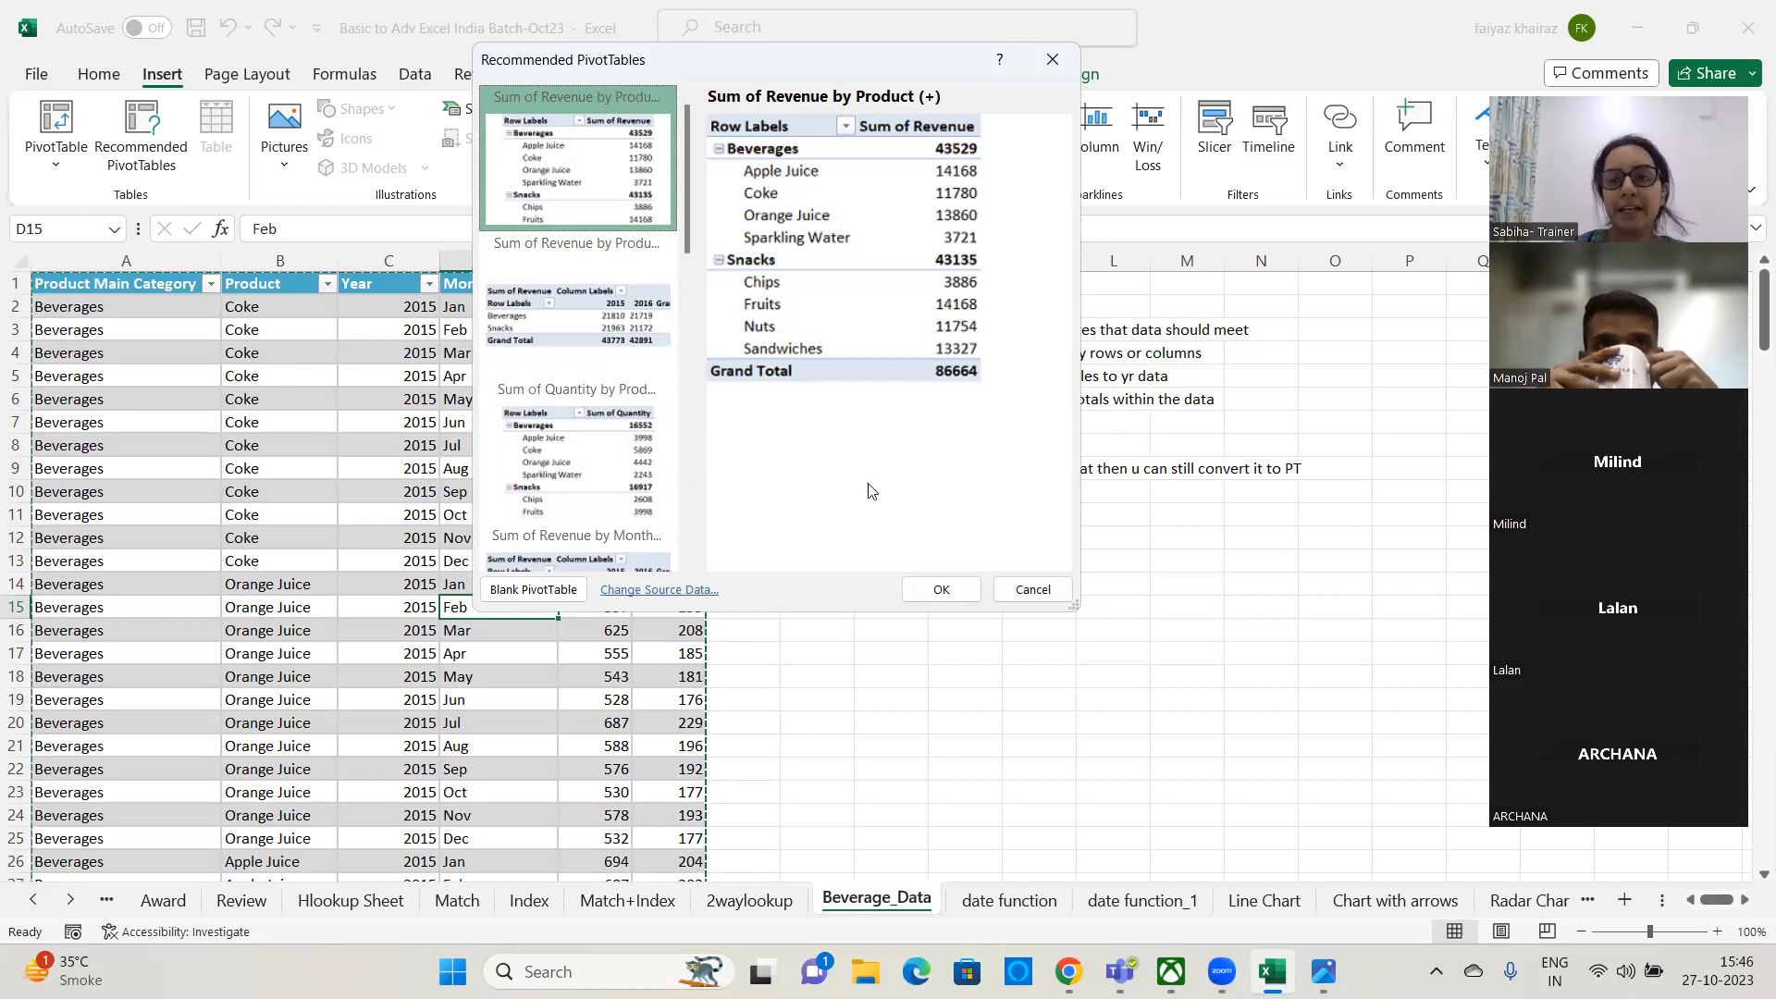
{"action": "left_click", "coordinate": [1031, 591]}
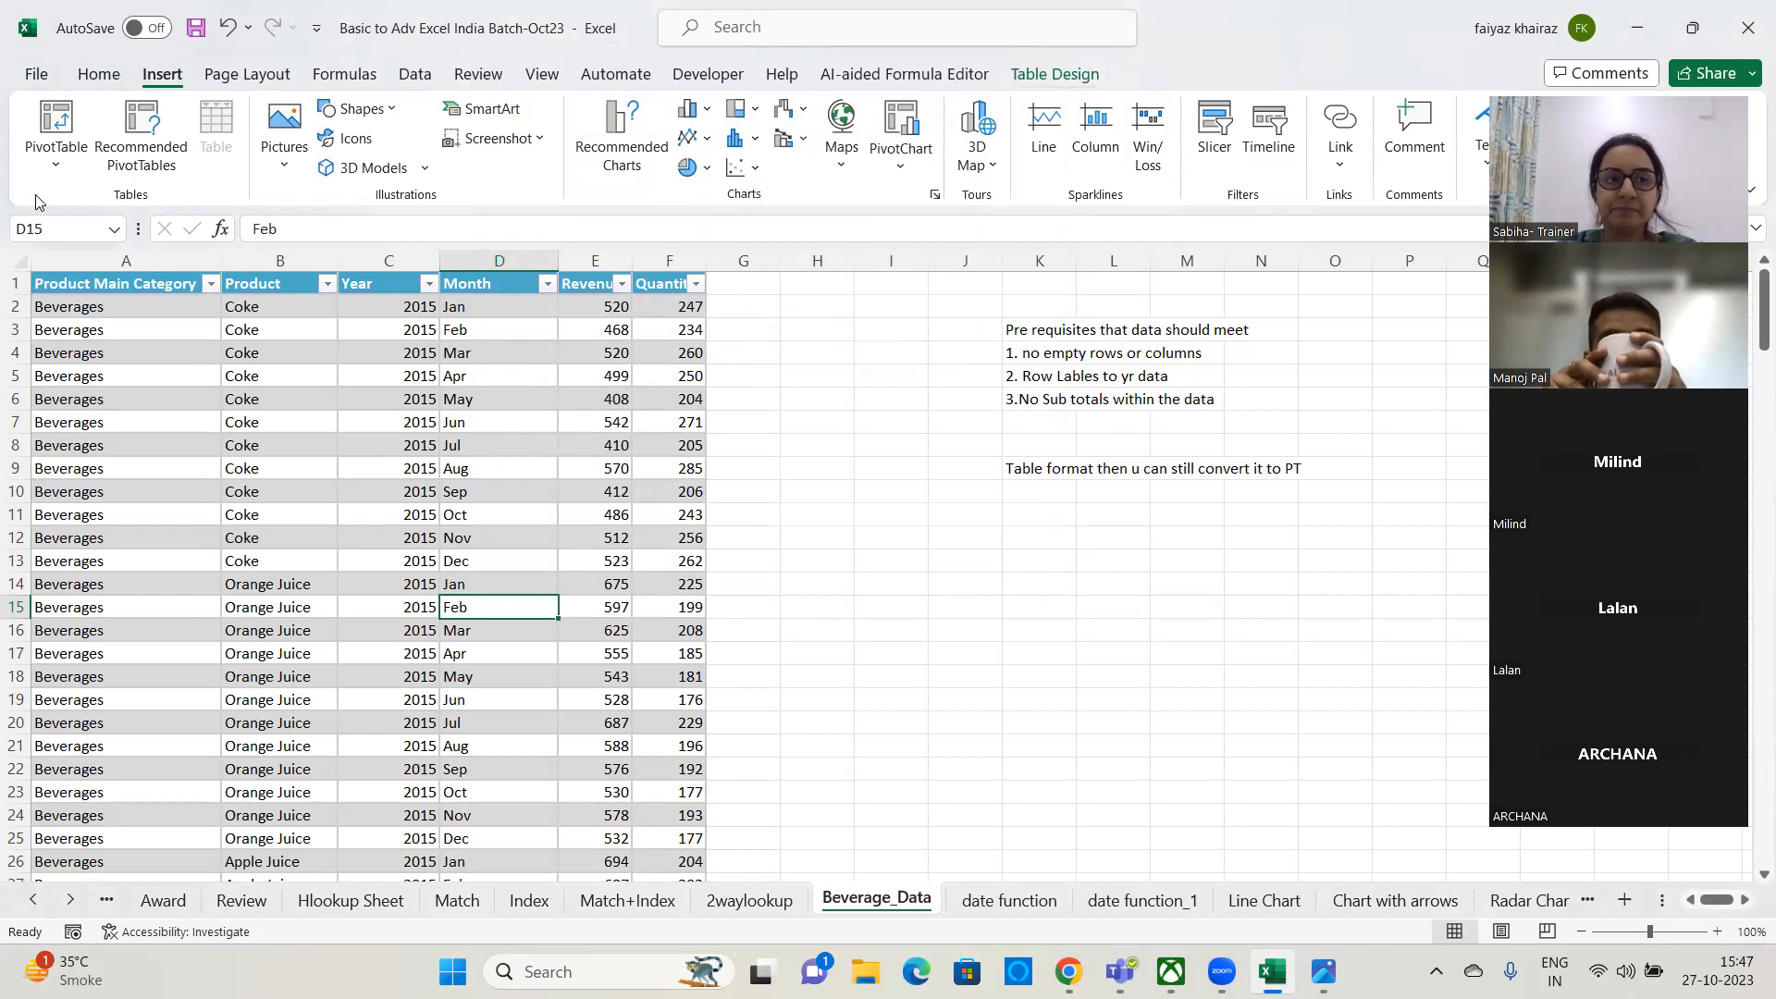
- Start a PivotTable from a table or range, using the Beverage_Data table as its source
{"action": "left_click", "coordinate": [69, 176]}
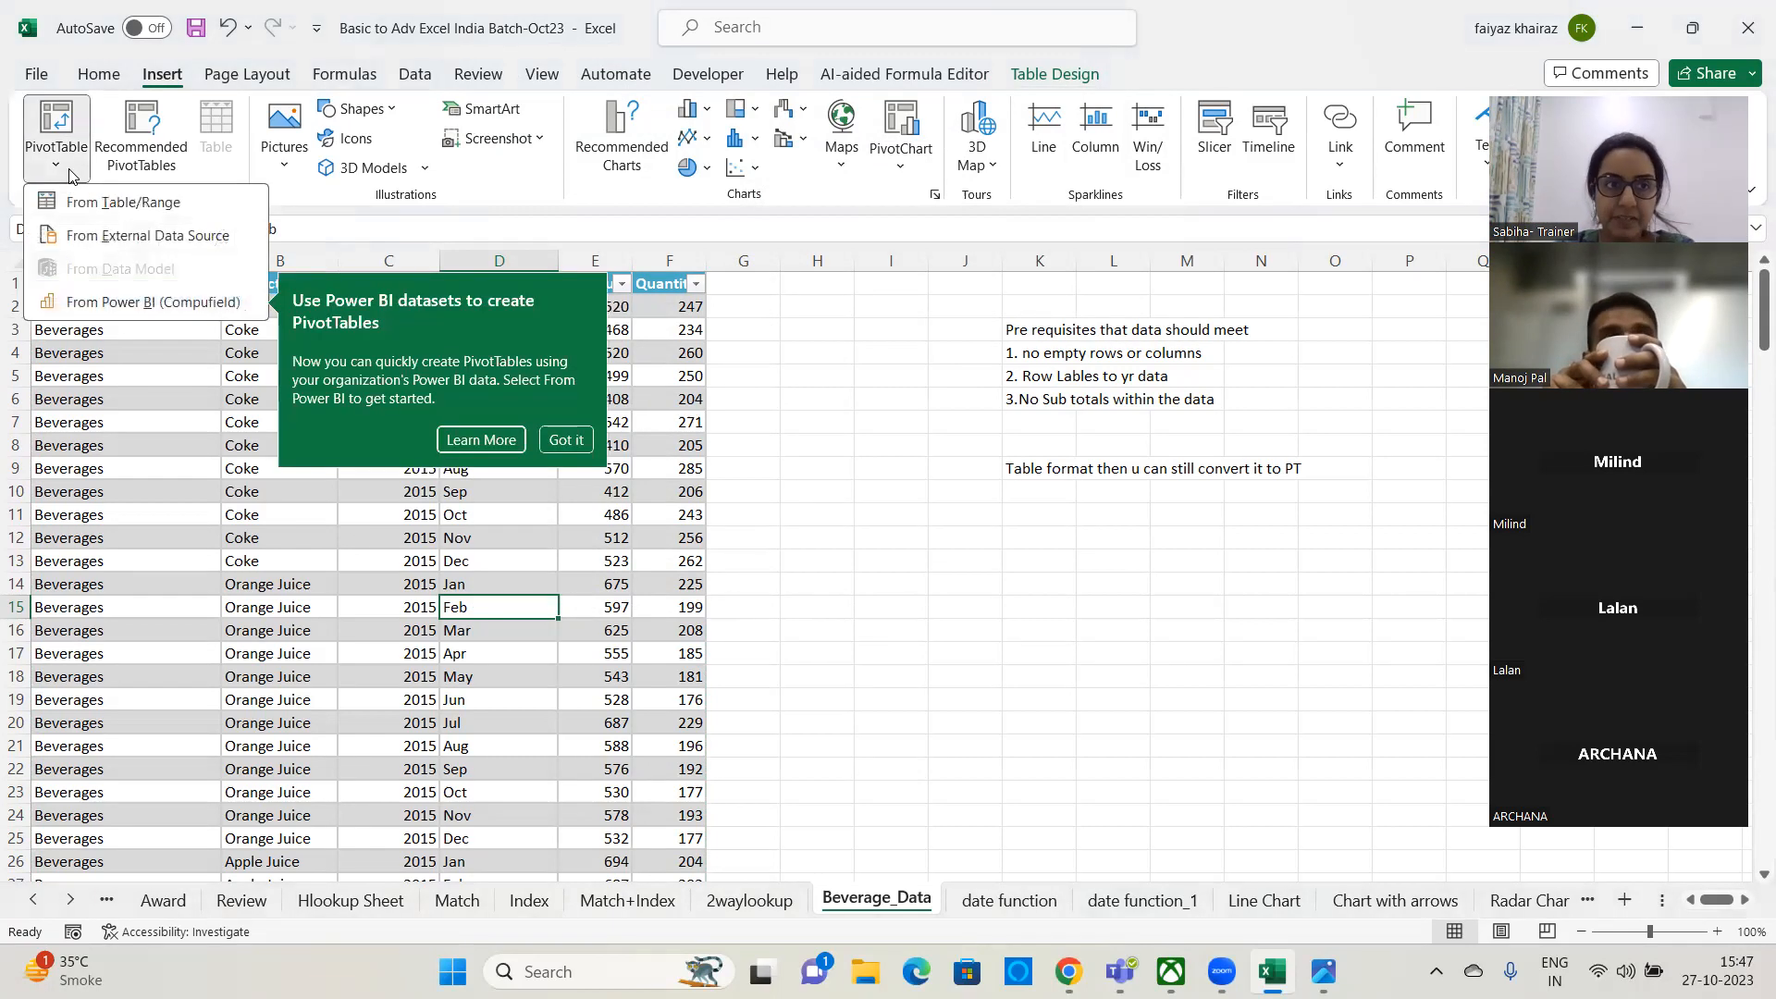
{"action": "left_click", "coordinate": [544, 432]}
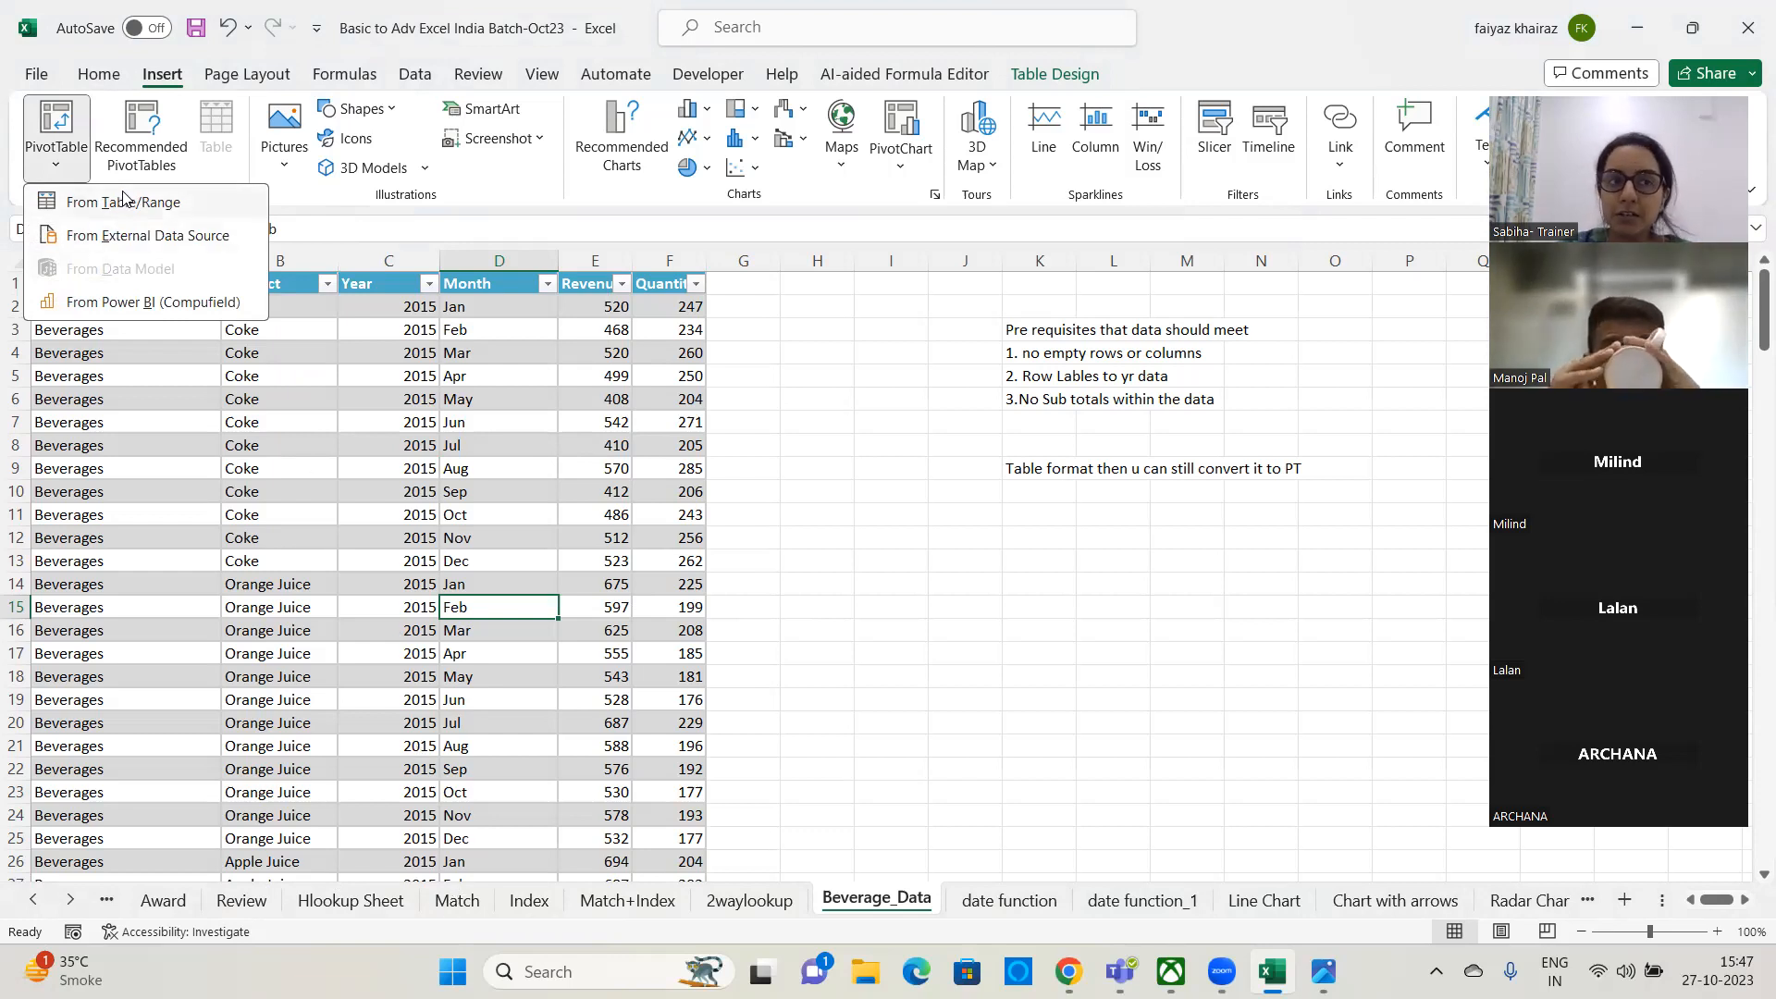
{"action": "left_click", "coordinate": [102, 202]}
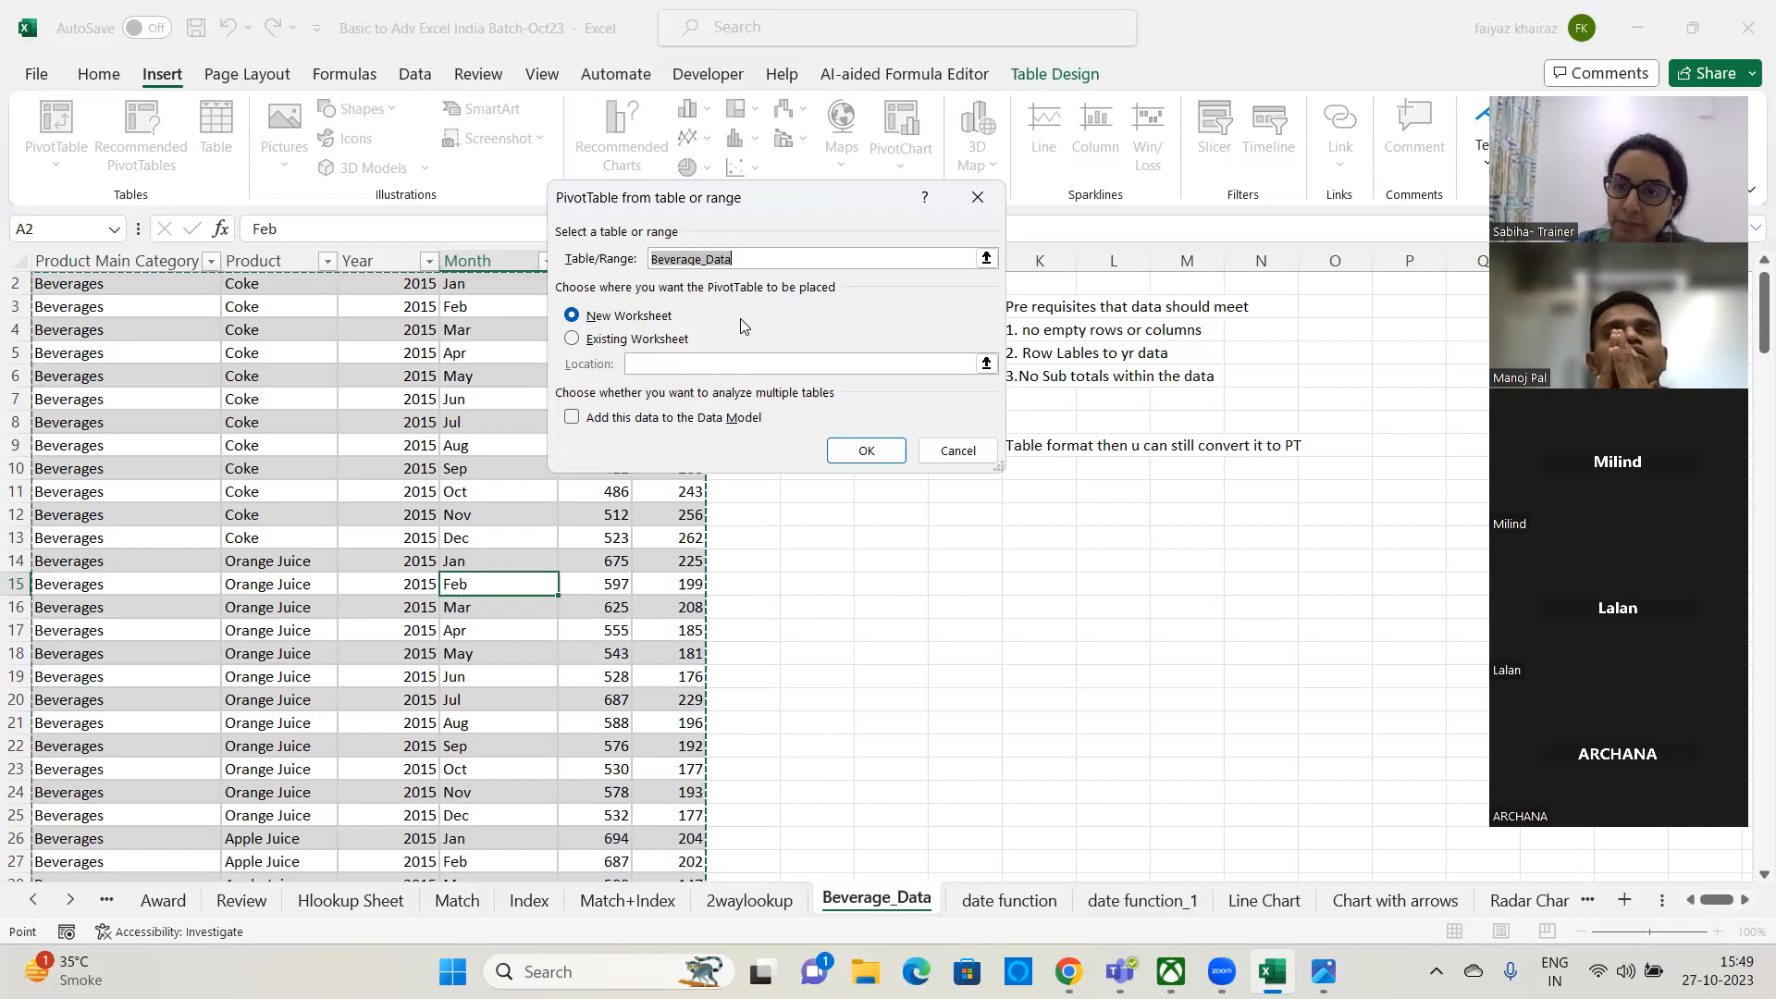
- Try the existing worksheet as the PivotTable's destination, choosing cell O11 and then P12 as its location
{"action": "left_click", "coordinate": [572, 339]}
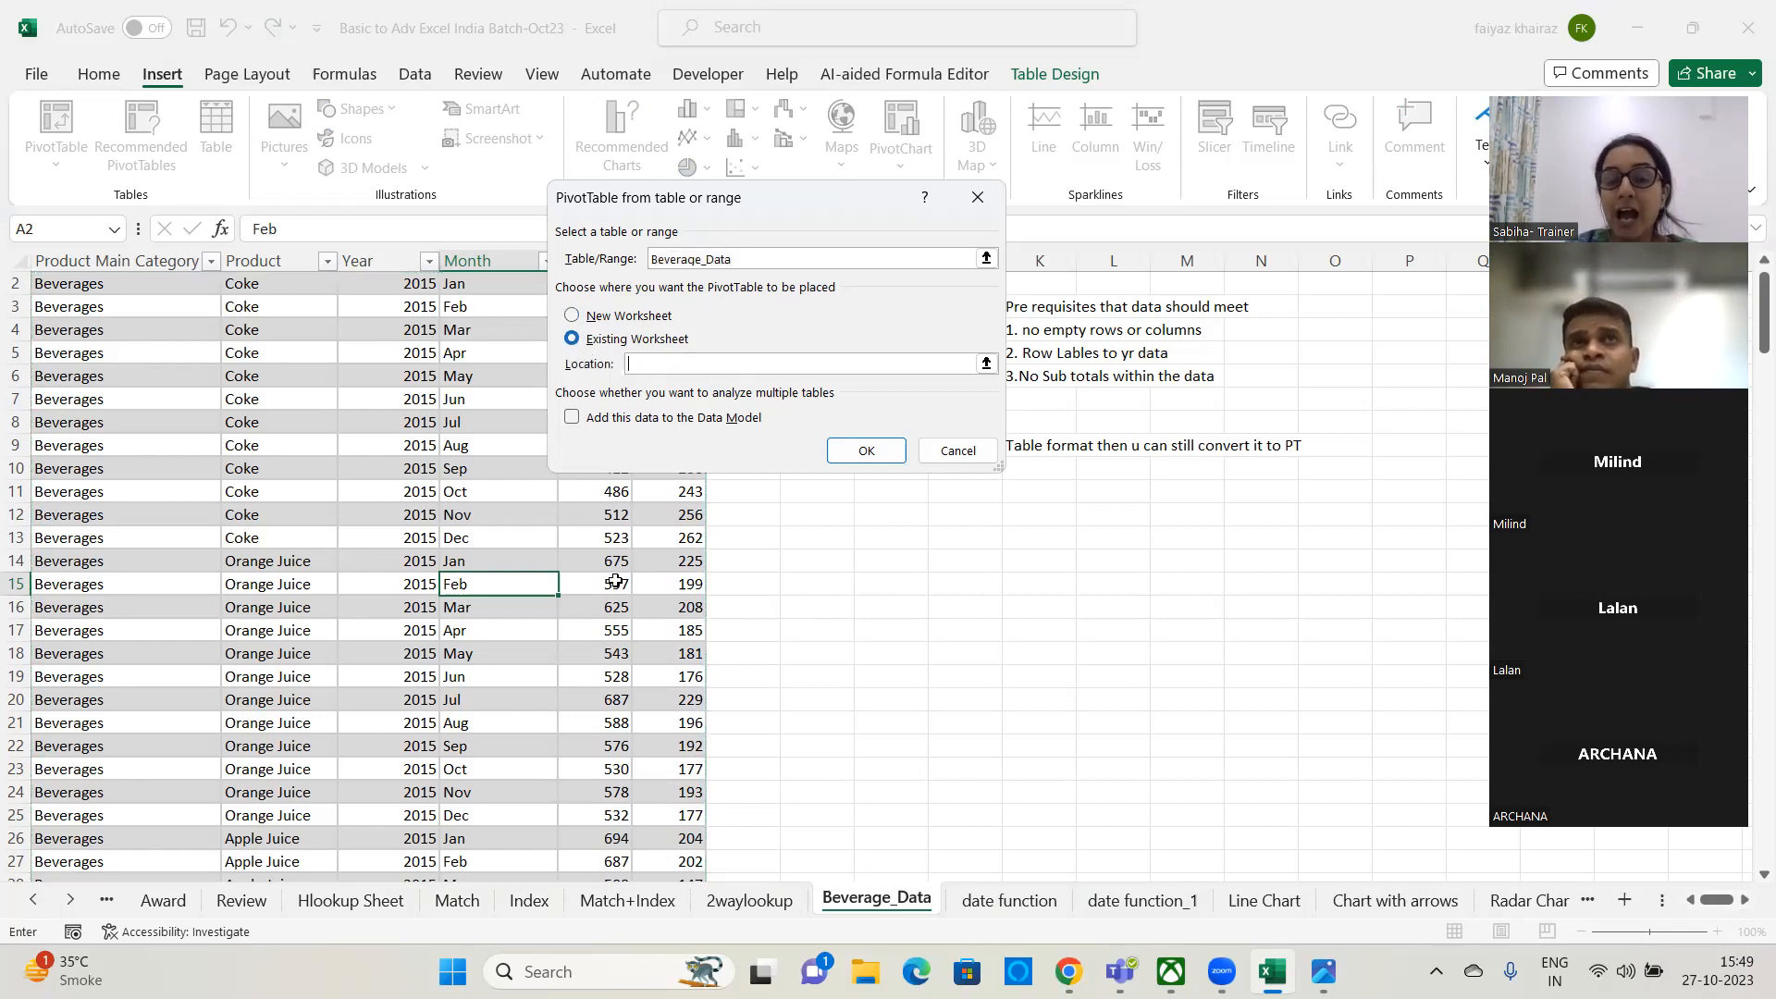
{"action": "left_click", "coordinate": [1329, 497]}
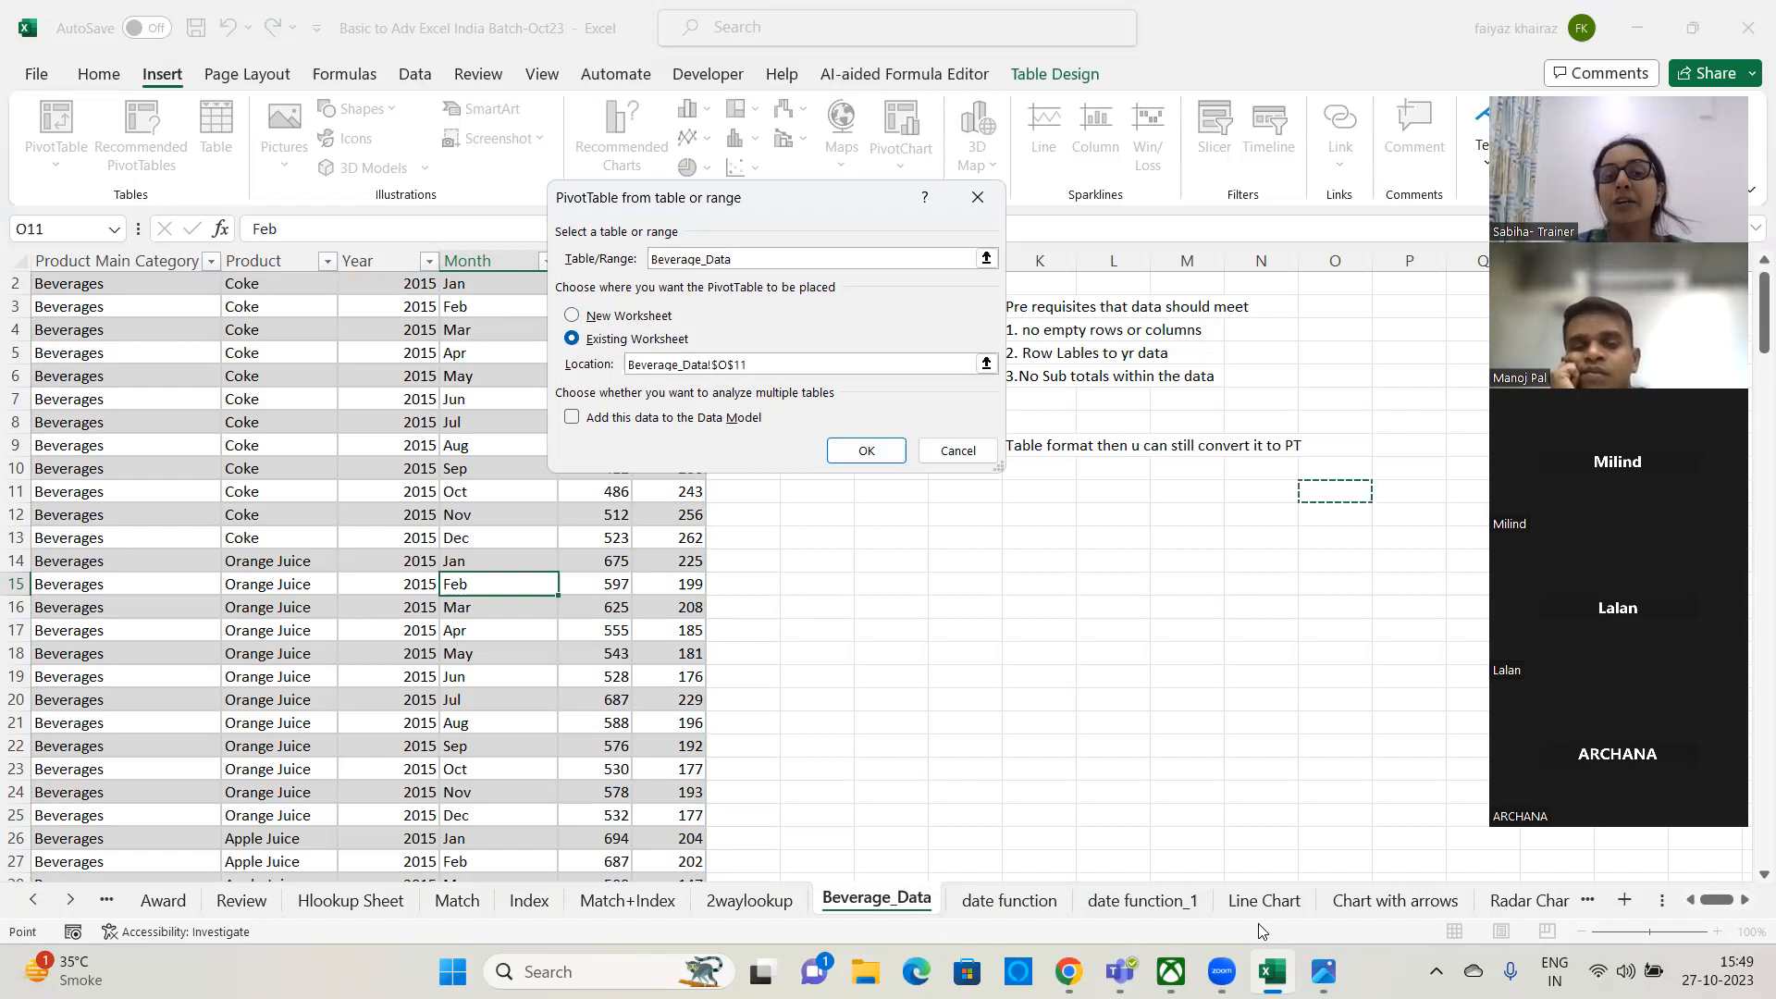
{"action": "left_click", "coordinate": [1375, 512]}
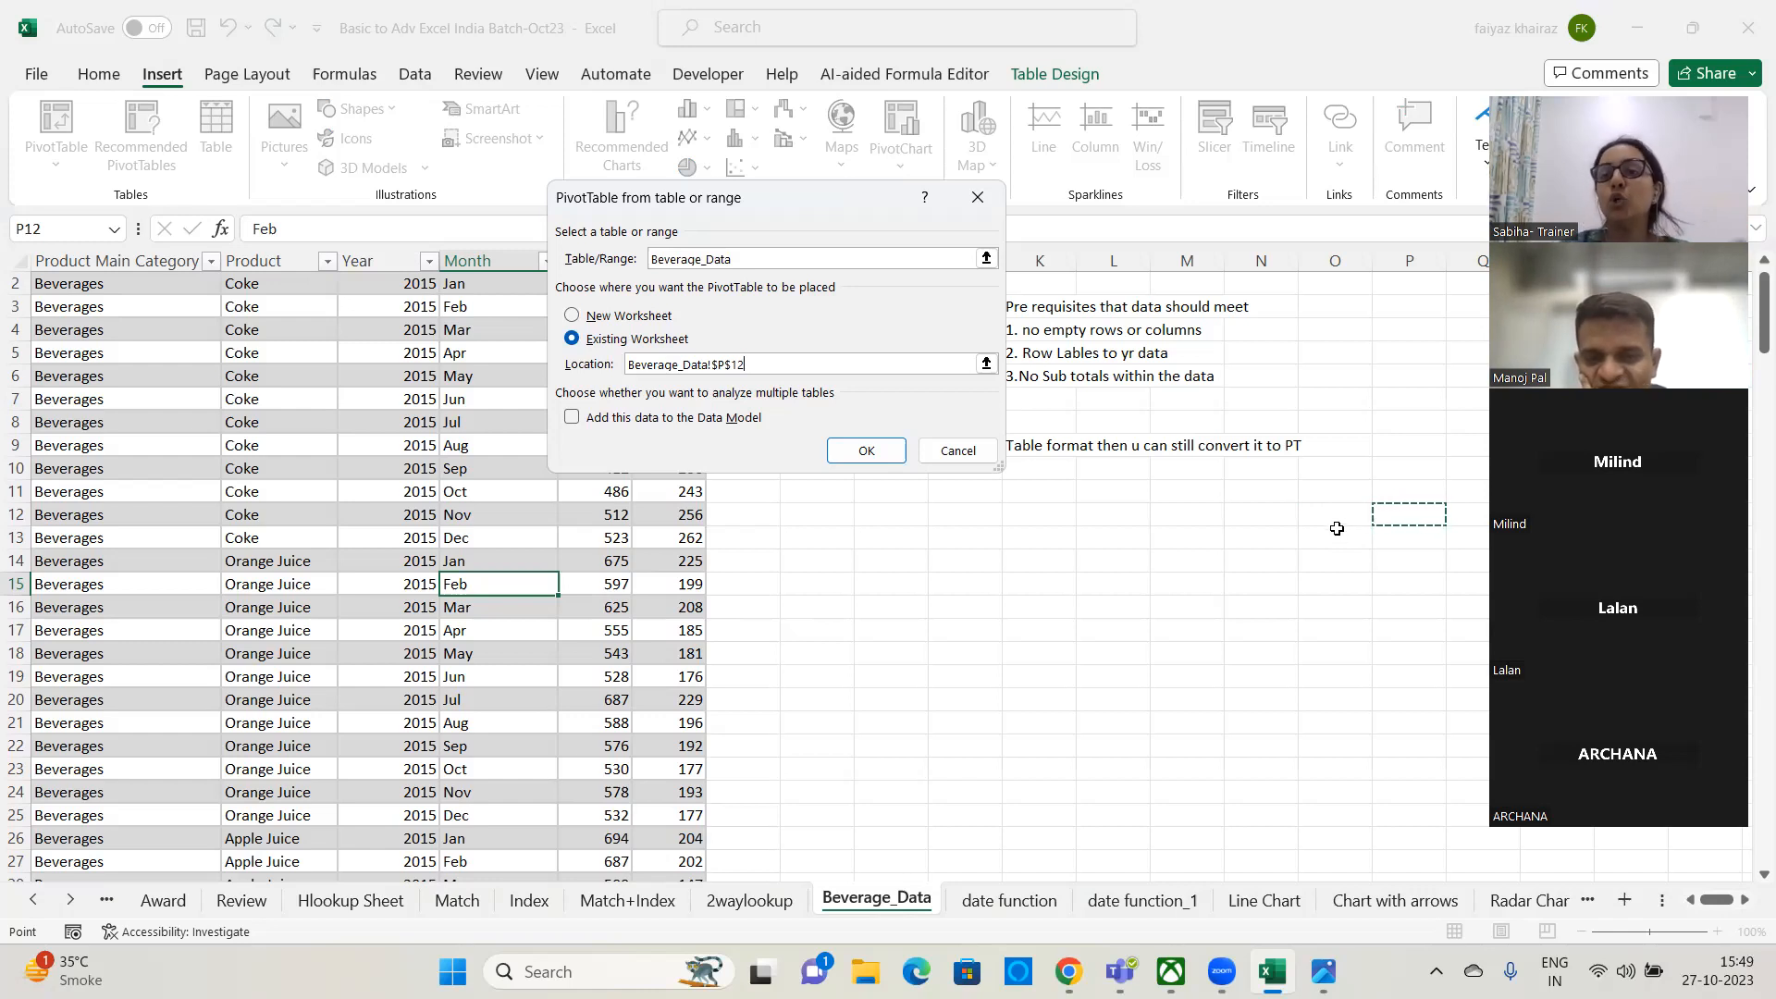
- Create the PivotTable on a new worksheet
{"action": "left_click", "coordinate": [572, 317]}
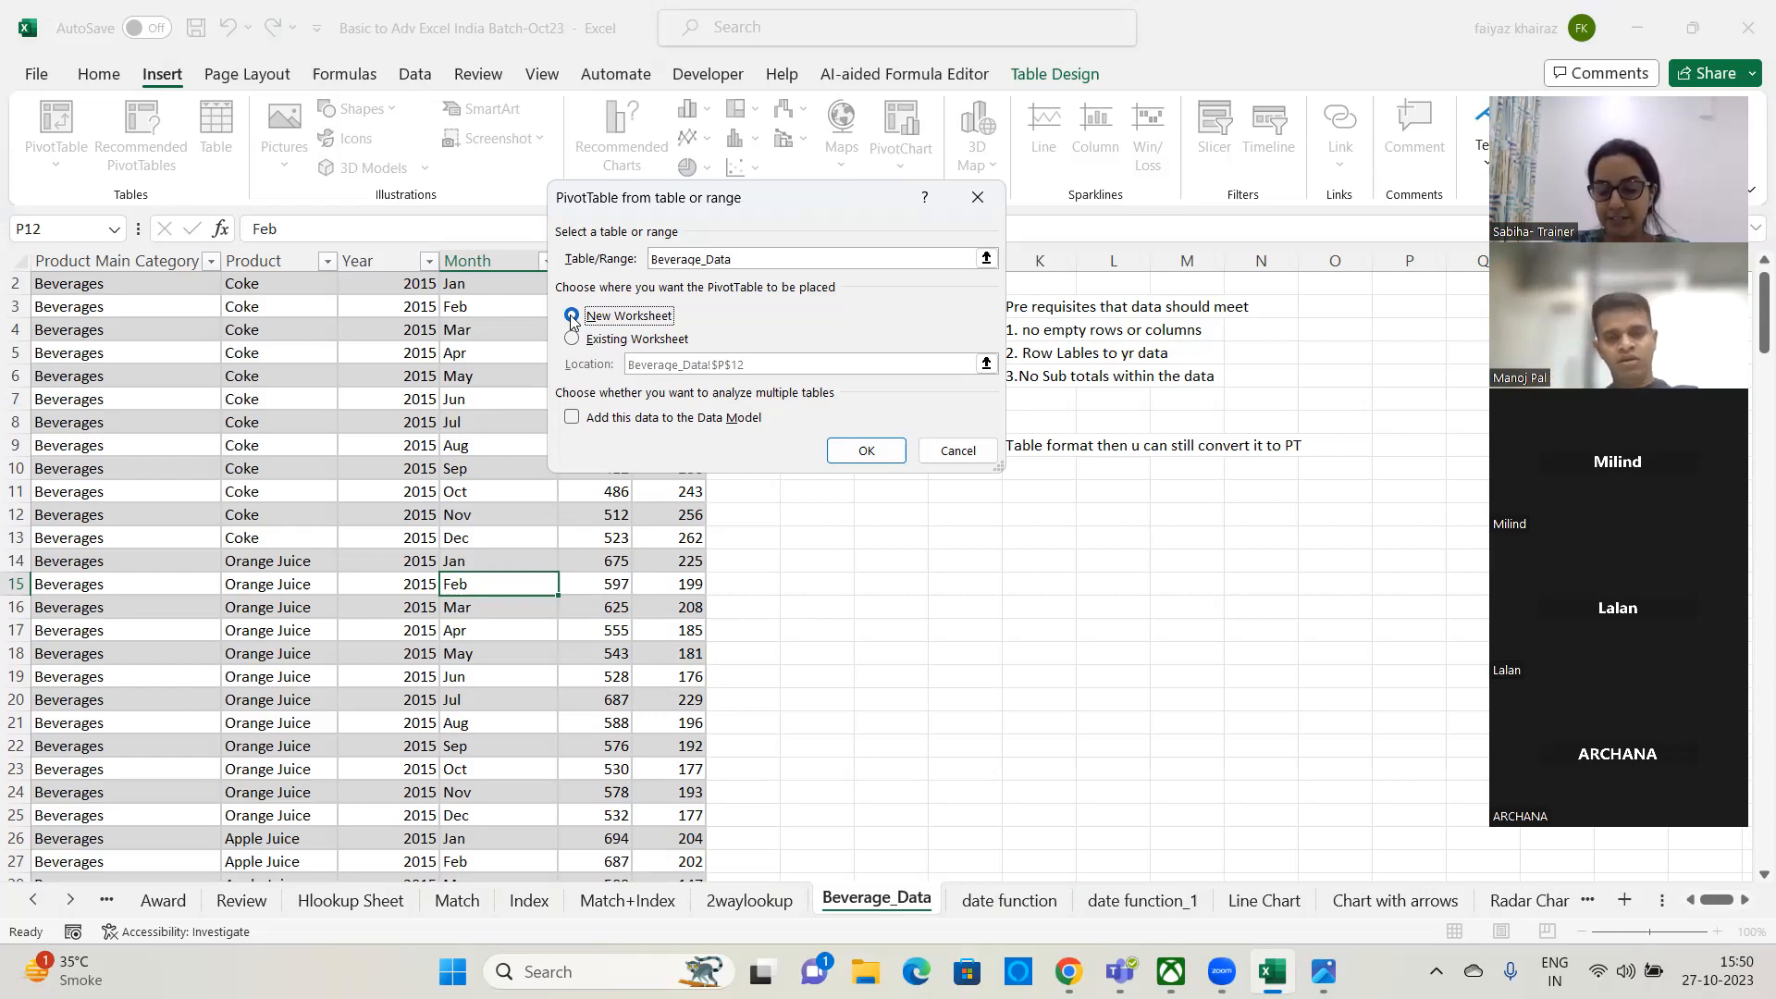
{"action": "left_click", "coordinate": [846, 452]}
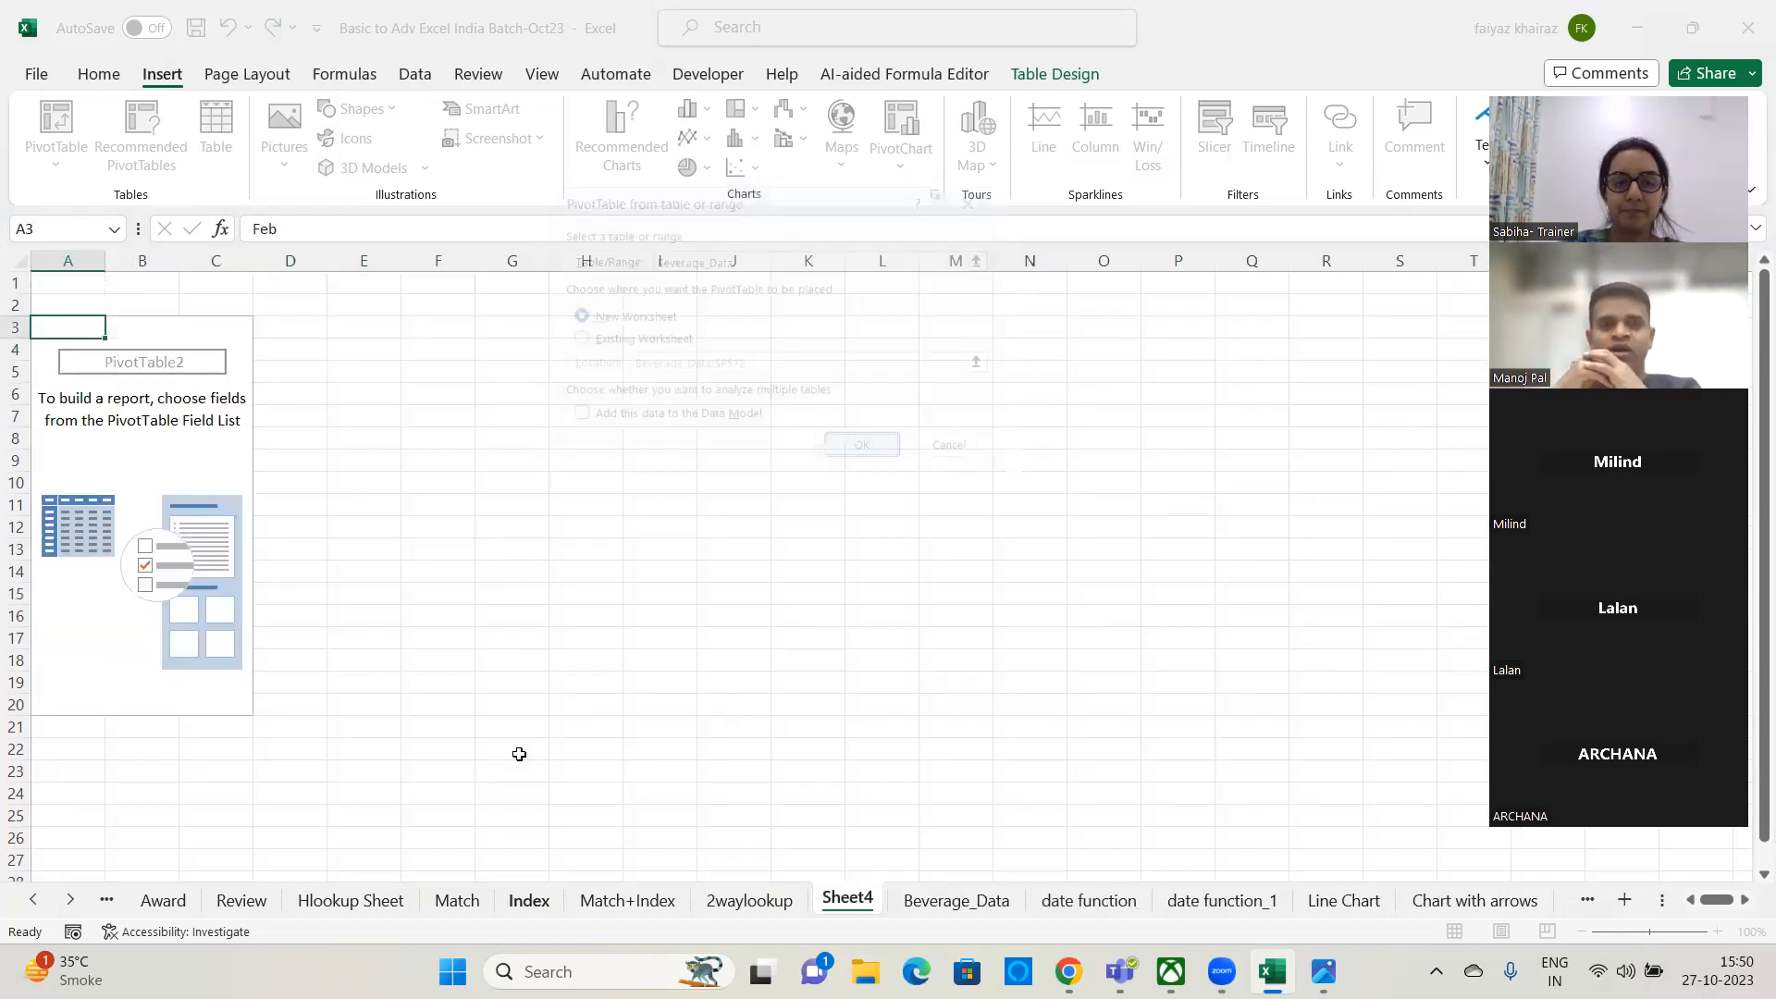
- Look back at the source table on the Beverage_Data sheet and return to the PivotTable's sheet
{"action": "left_click", "coordinate": [32, 904]}
{"action": "left_click", "coordinate": [32, 906]}
{"action": "left_click", "coordinate": [33, 901]}
{"action": "left_click", "coordinate": [72, 901]}
{"action": "left_click", "coordinate": [72, 901]}
{"action": "left_click", "coordinate": [72, 901]}
{"action": "left_click", "coordinate": [73, 901]}
{"action": "left_click", "coordinate": [72, 901]}
{"action": "left_click", "coordinate": [72, 901]}
{"action": "left_click", "coordinate": [73, 901]}
{"action": "left_click", "coordinate": [72, 901]}
{"action": "left_click", "coordinate": [72, 901]}
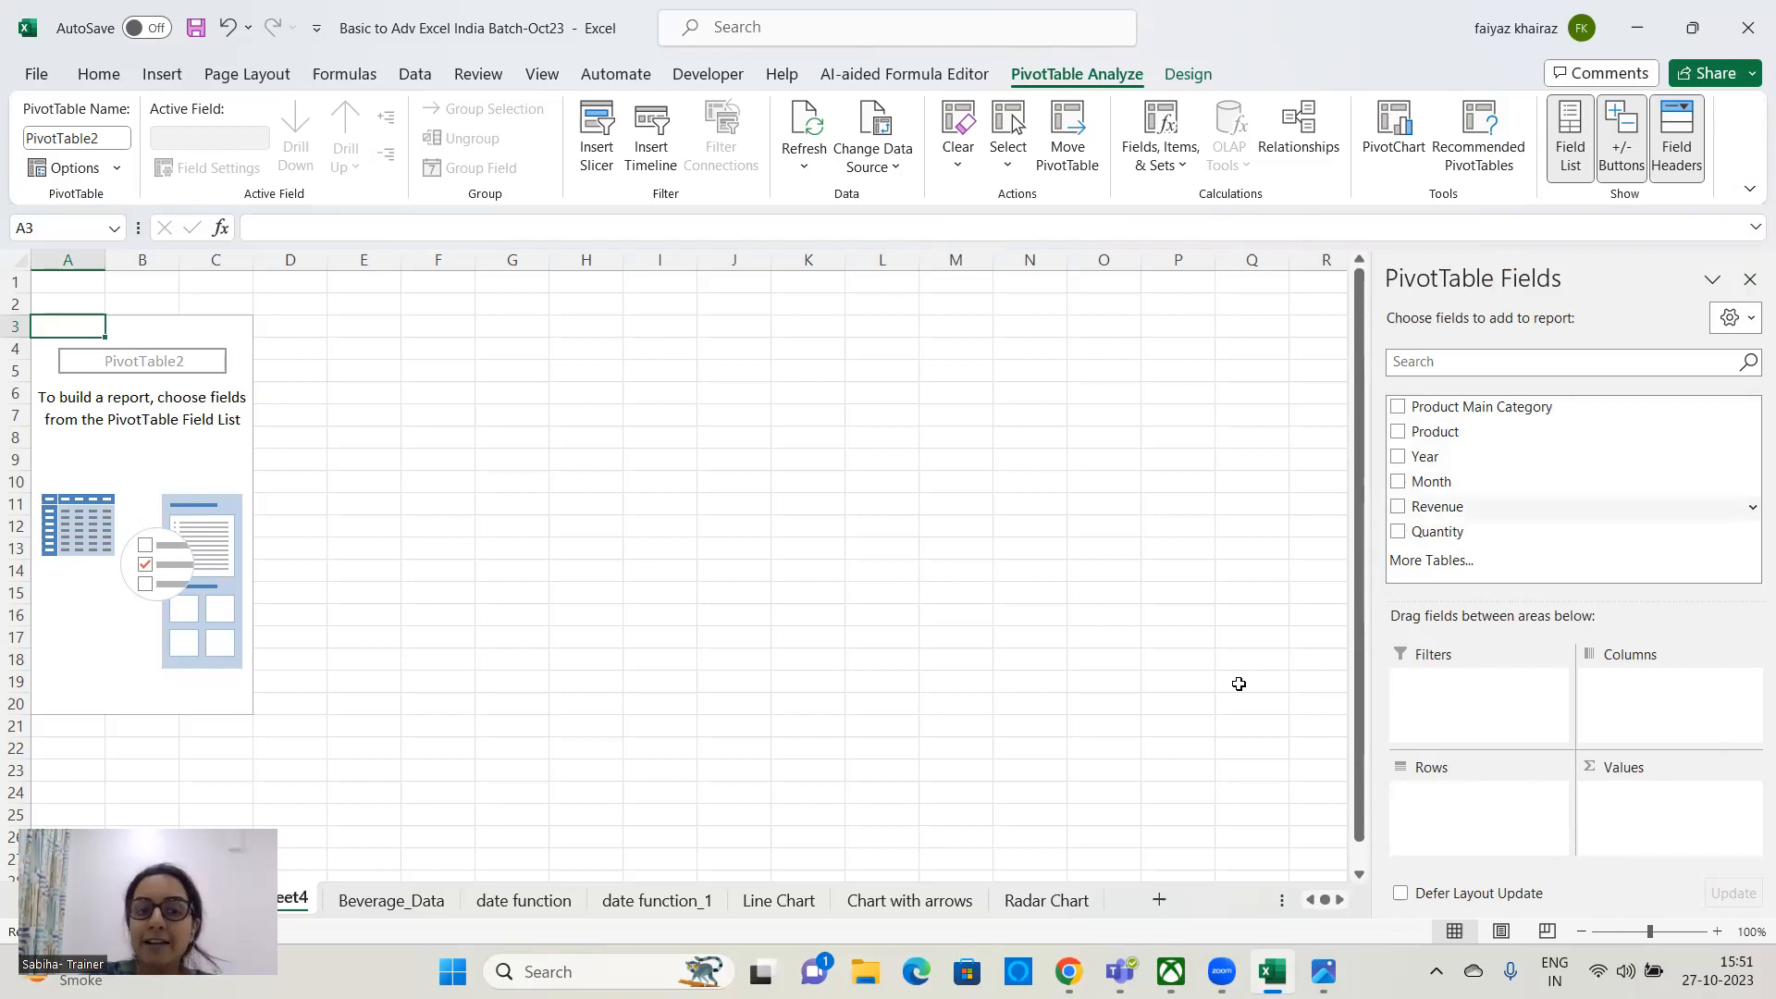
{"action": "left_click", "coordinate": [393, 901]}
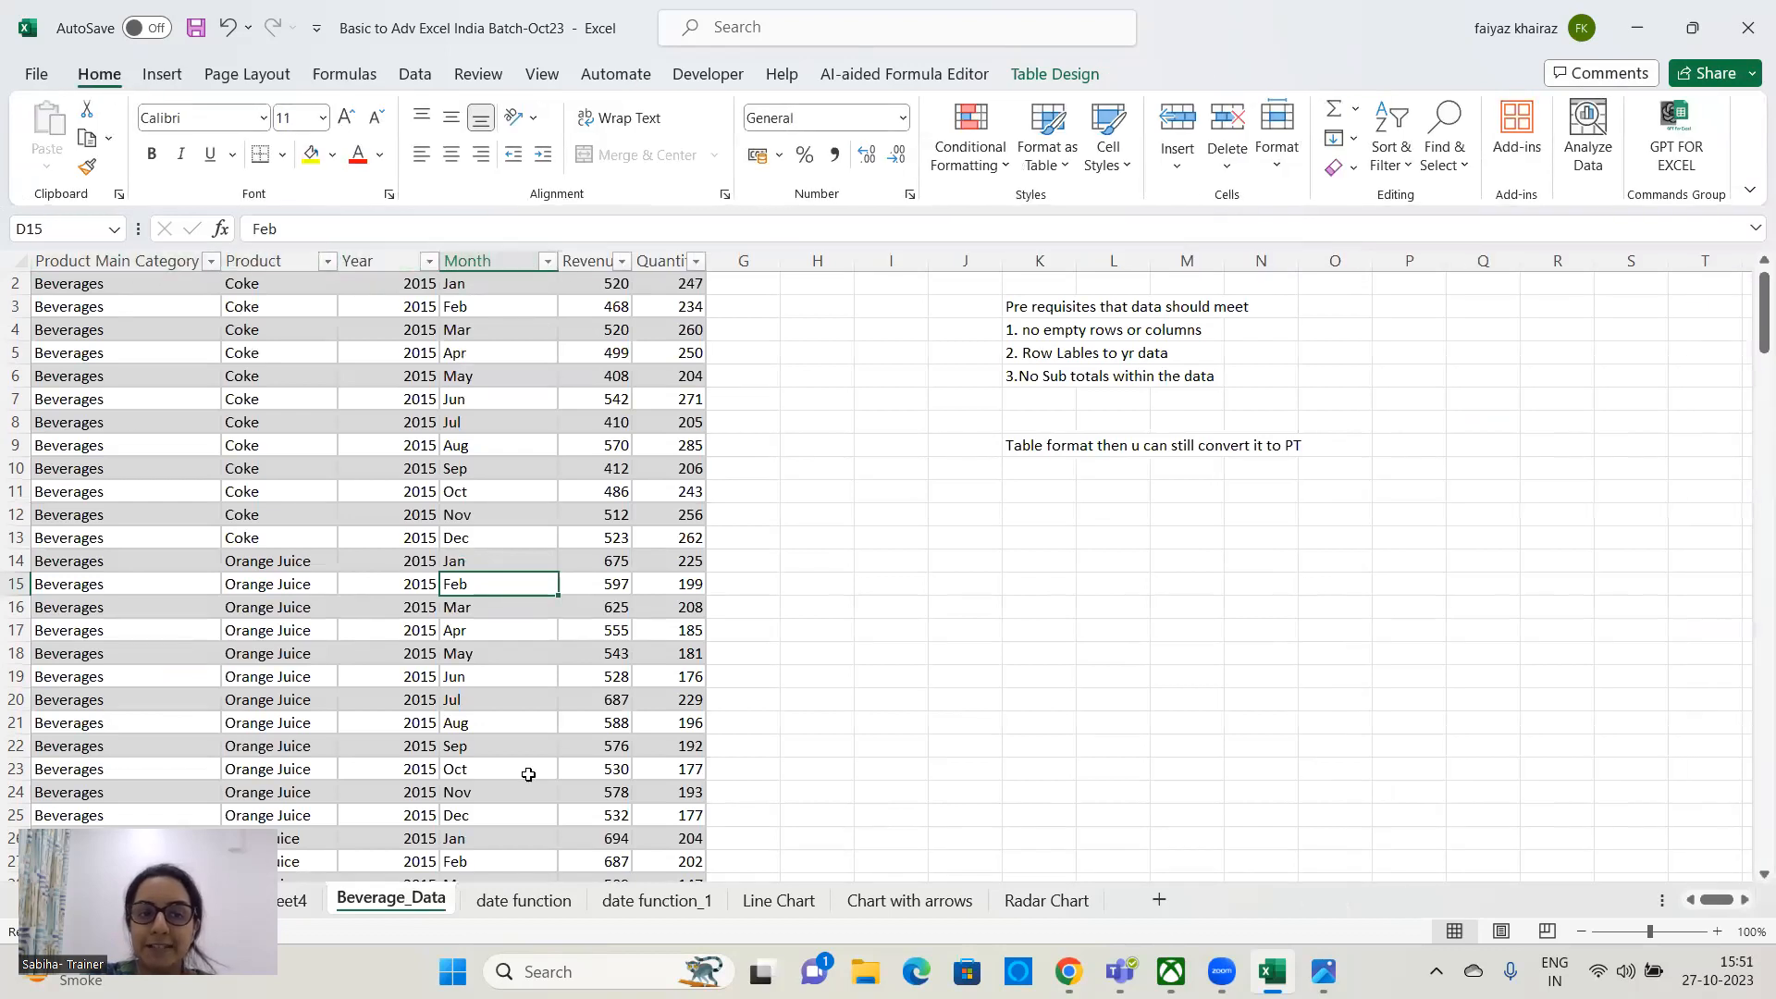
{"action": "left_click", "coordinate": [298, 901]}
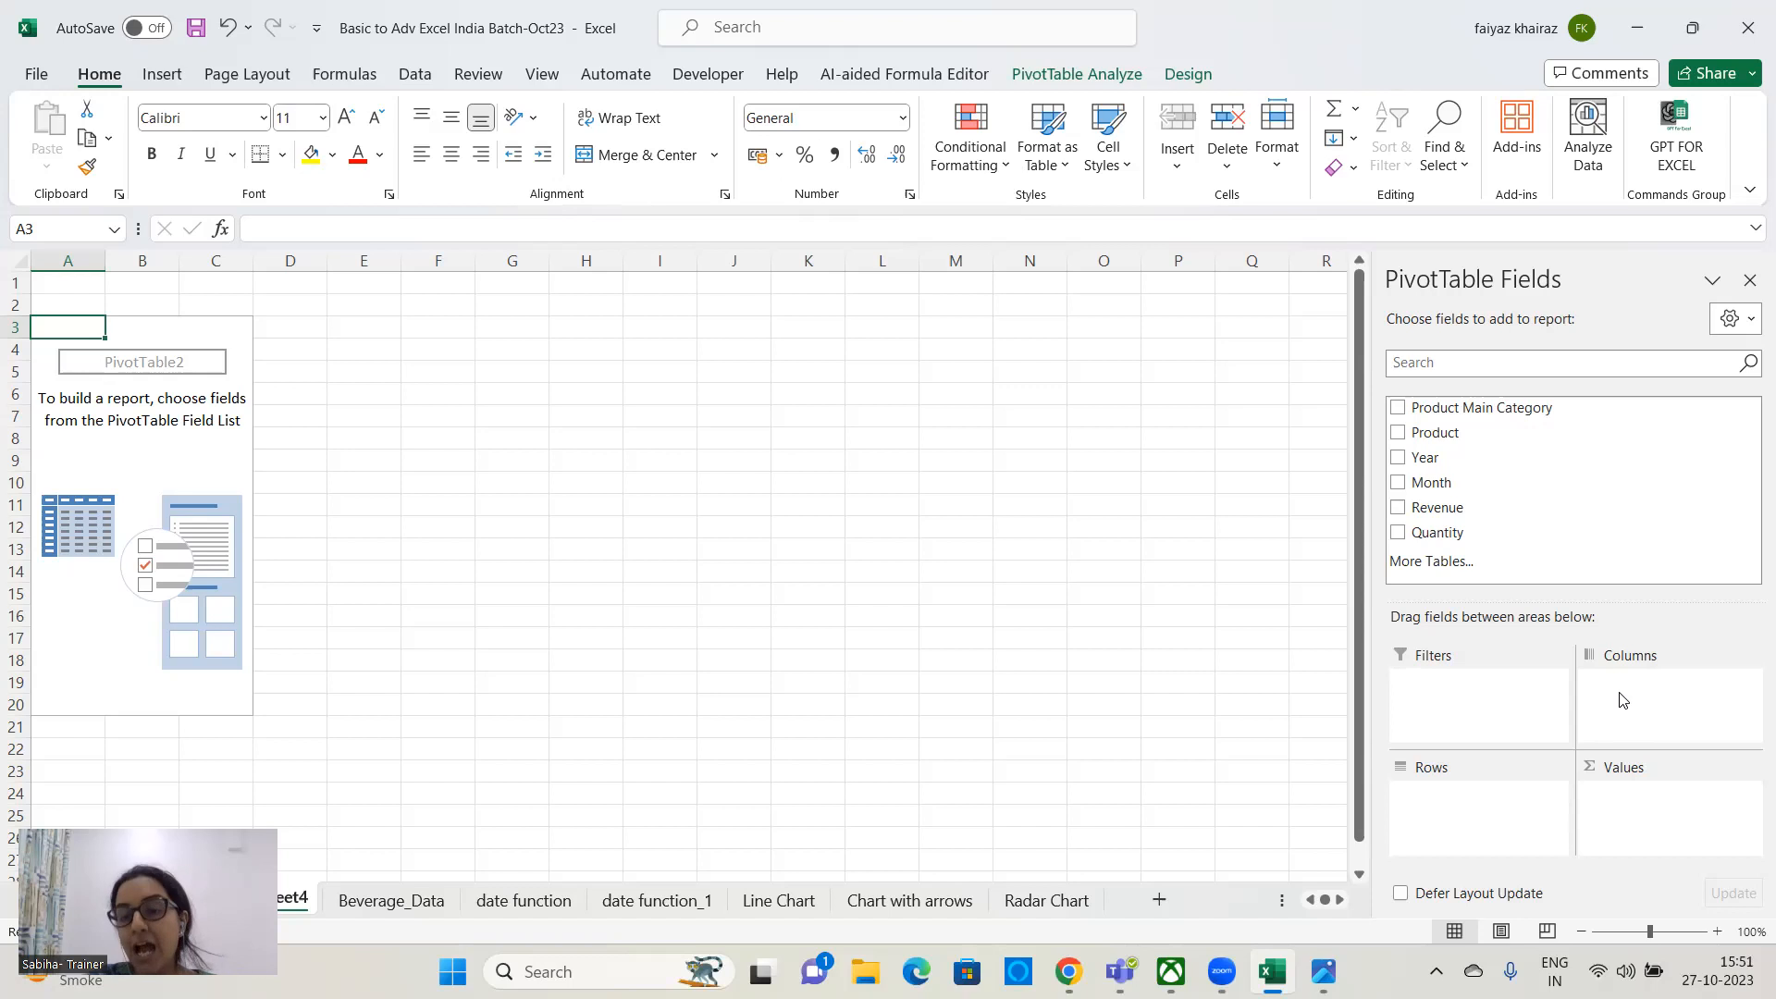
- Try adding the Product field to the PivotTable and remove it again
{"action": "left_click", "coordinate": [1398, 433]}
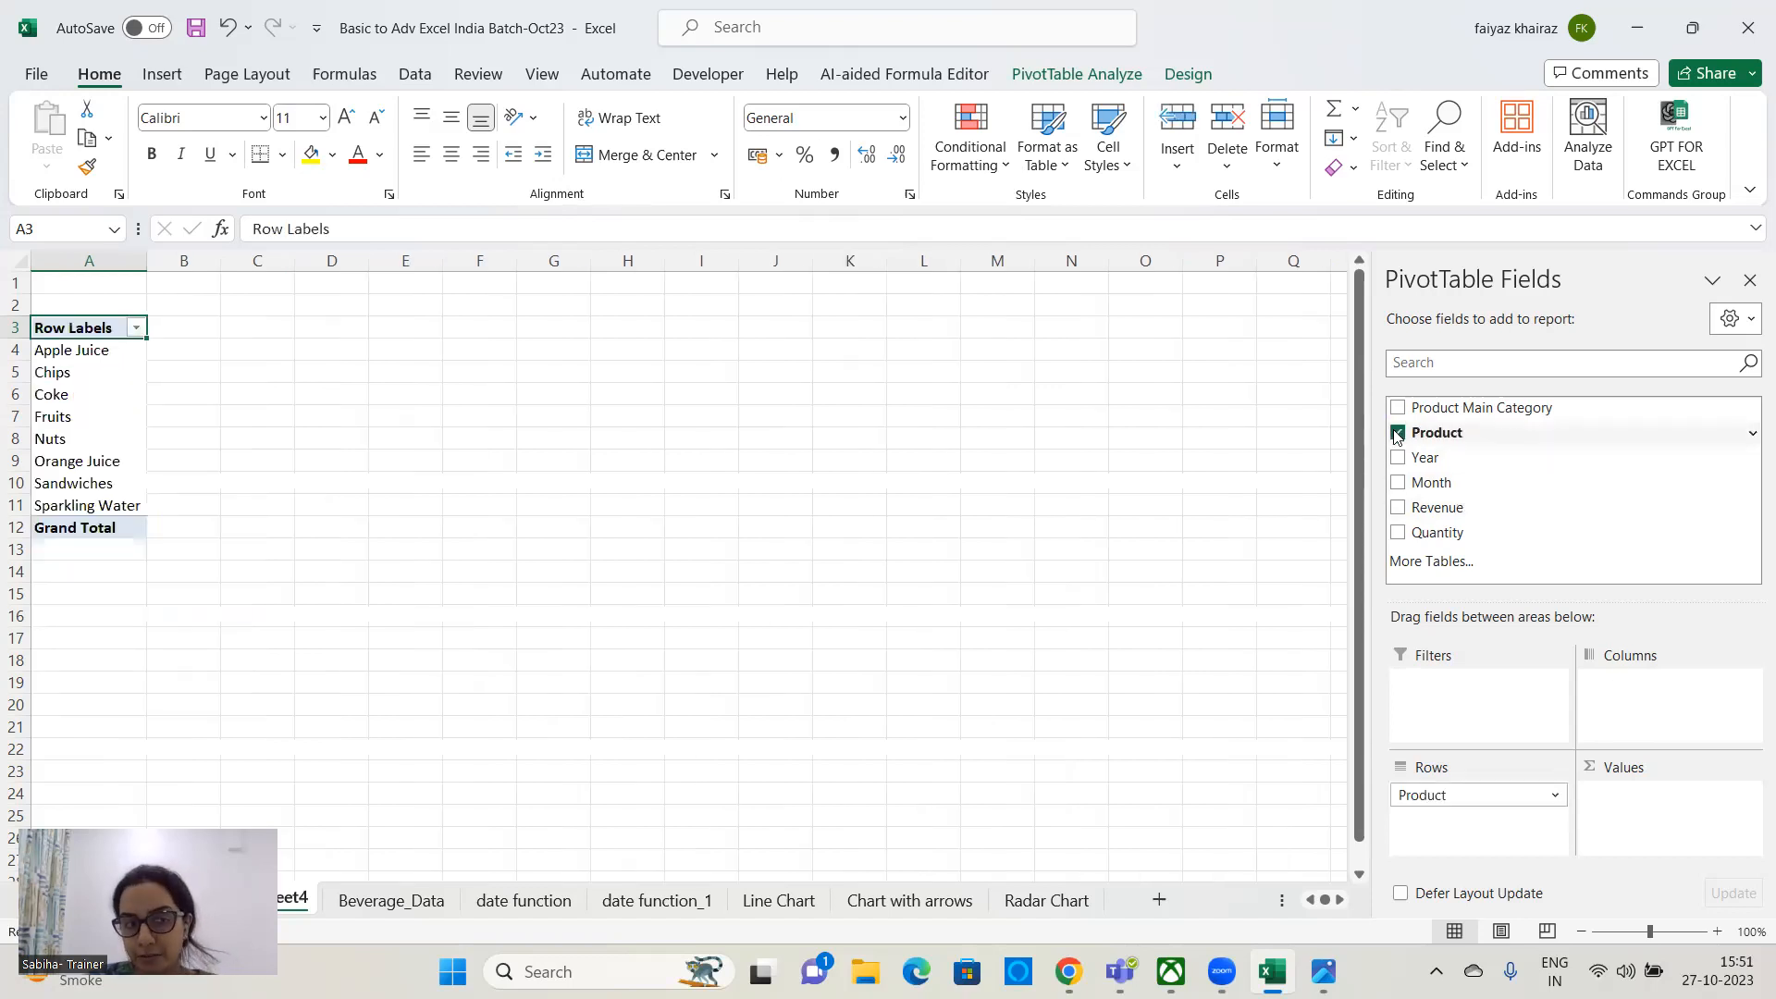
{"action": "left_click", "coordinate": [1398, 433]}
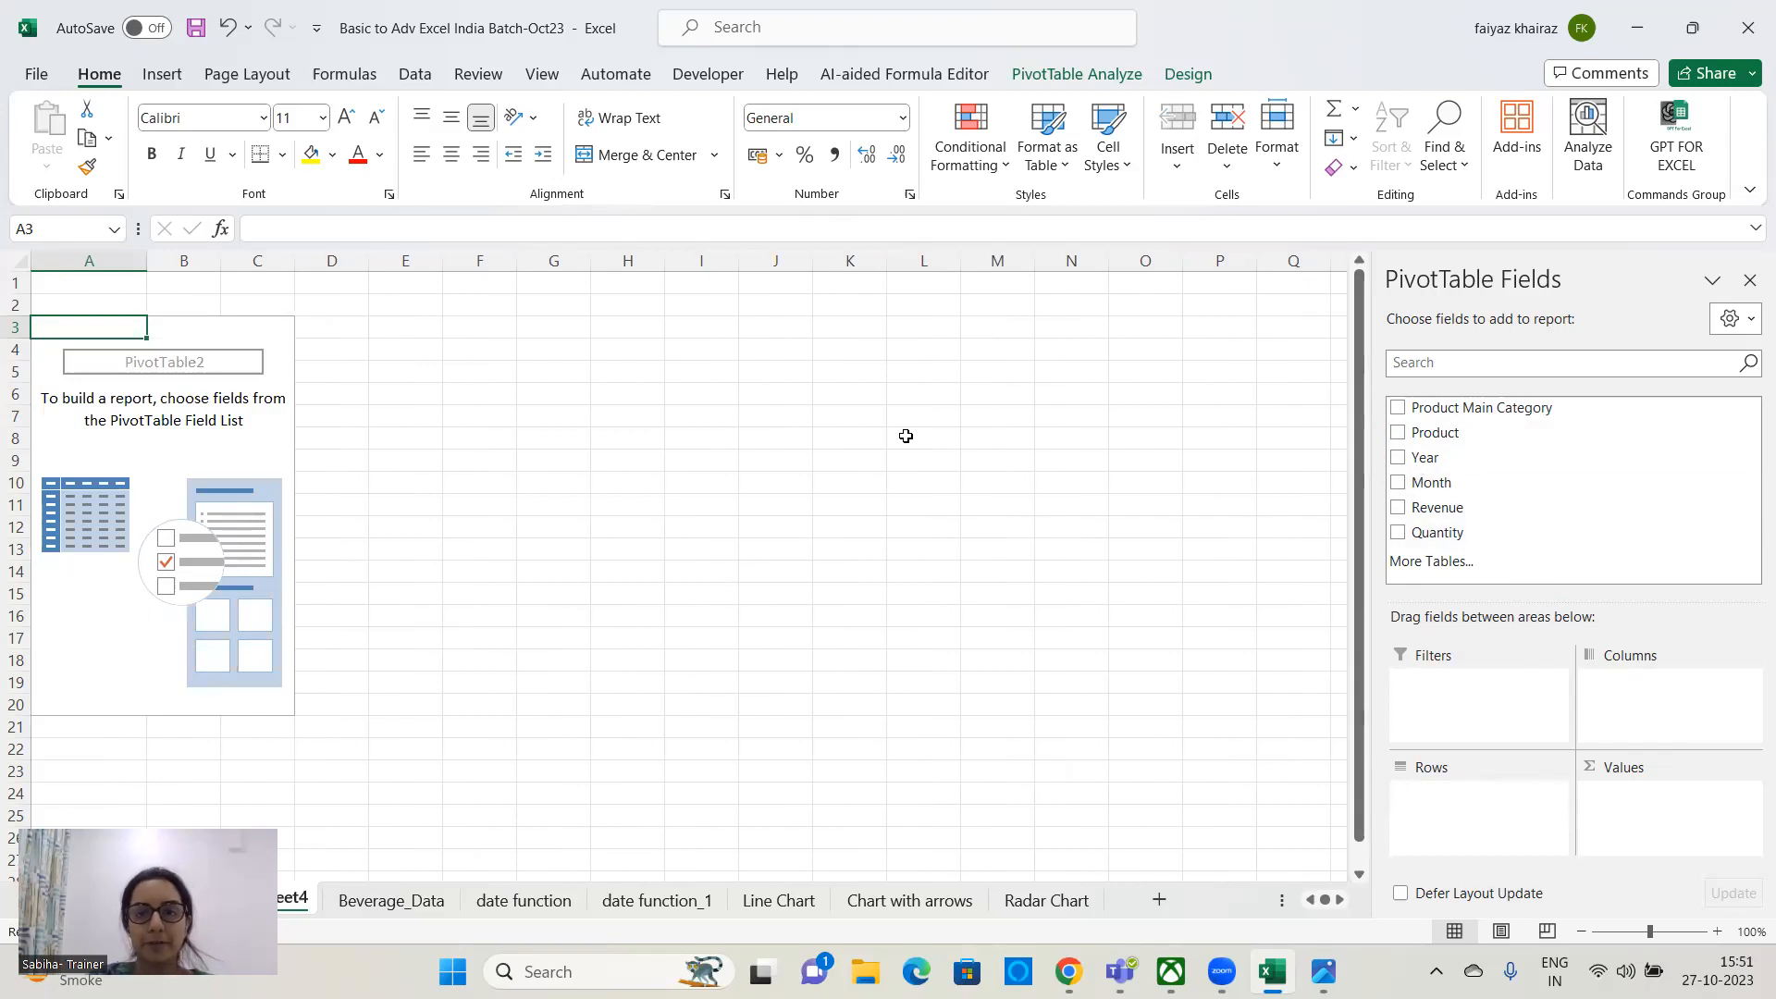
- Write the notes "Row", "Column" and "Value Shelf for" in cells L4, L6 and L8 of the PivotTable's sheet
{"action": "left_click", "coordinate": [1214, 328]}
{"action": "left_click", "coordinate": [944, 347]}
{"action": "key", "text": "F2"}
{"action": "type", "text": "Row"}
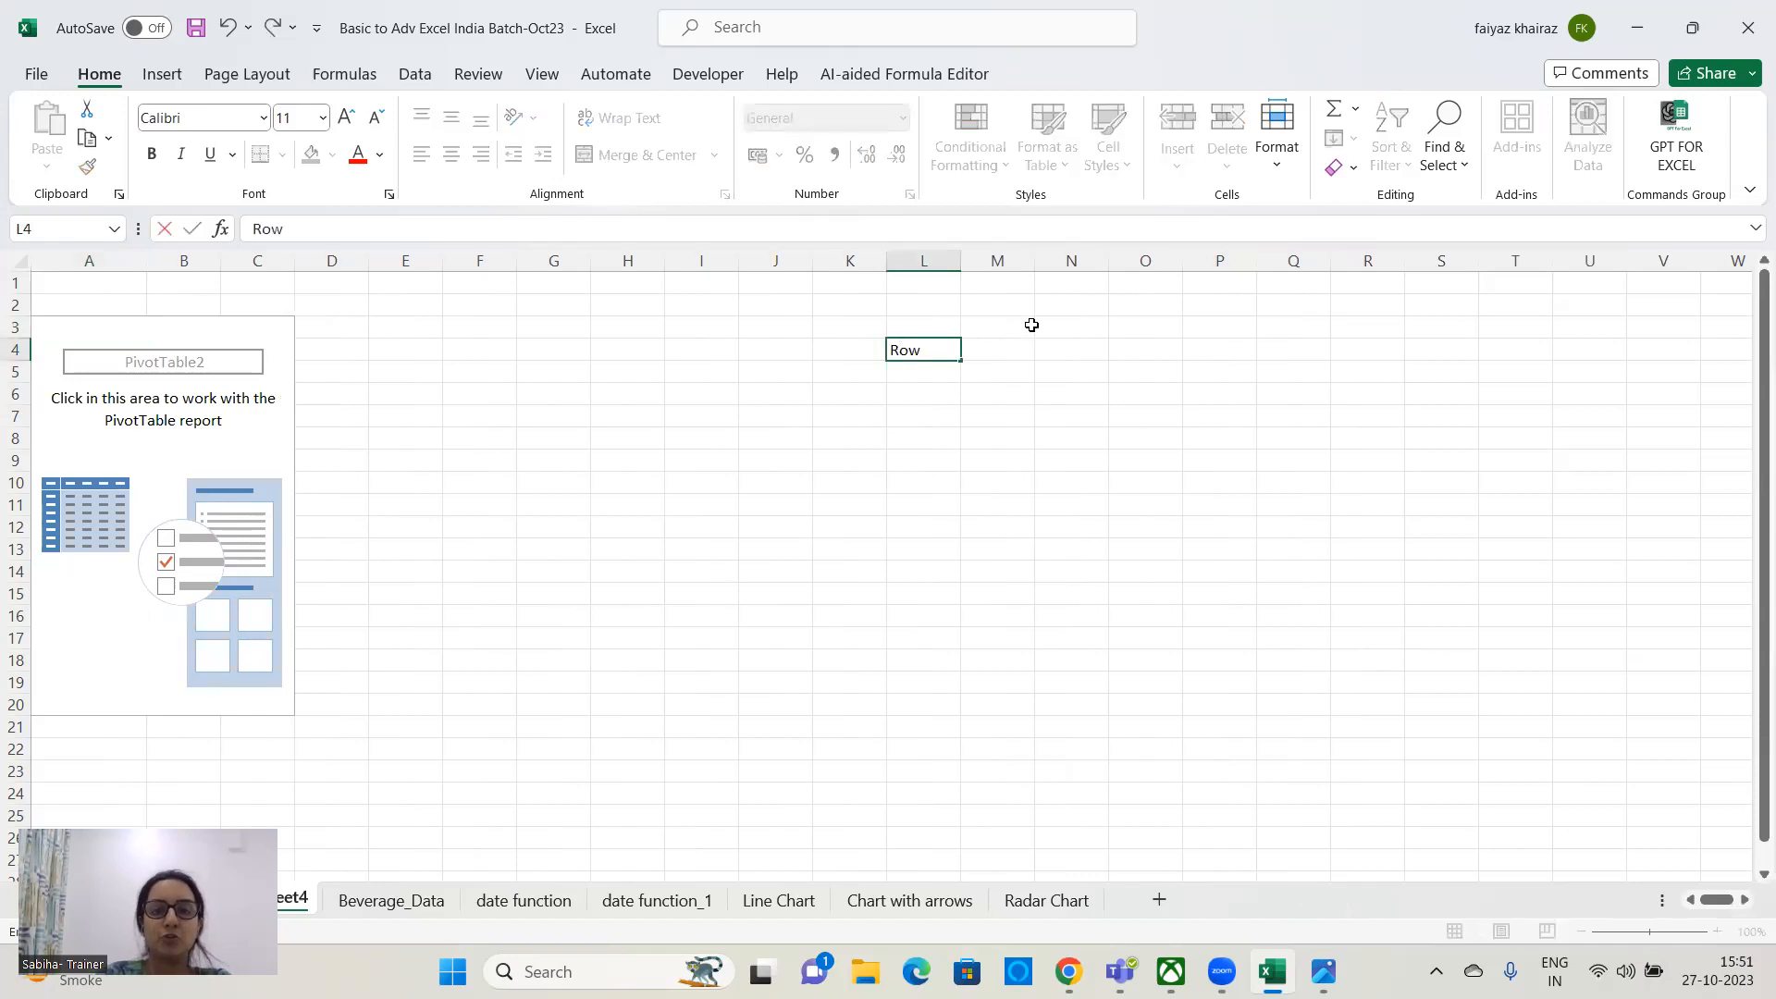
{"action": "key", "text": "Return"}
{"action": "key", "text": "Return"}
{"action": "type", "text": "Col"}
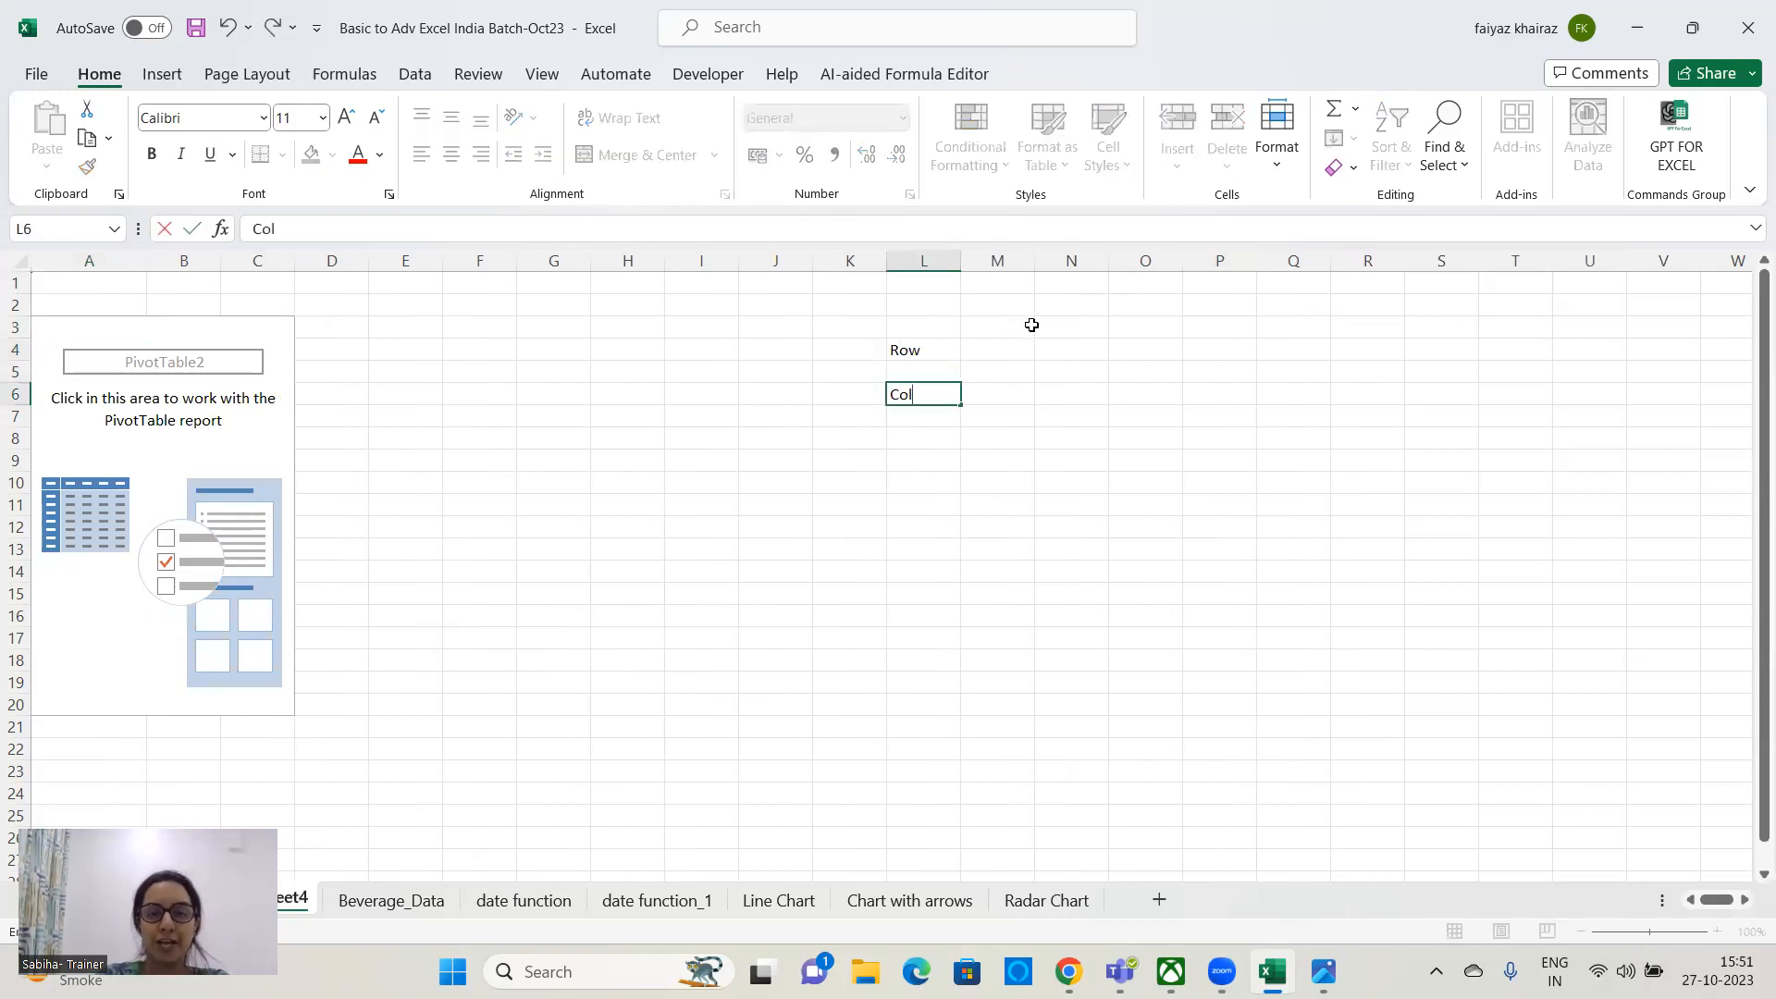
{"action": "type", "text": "umn"}
{"action": "key", "text": "Return"}
{"action": "key", "text": "Return"}
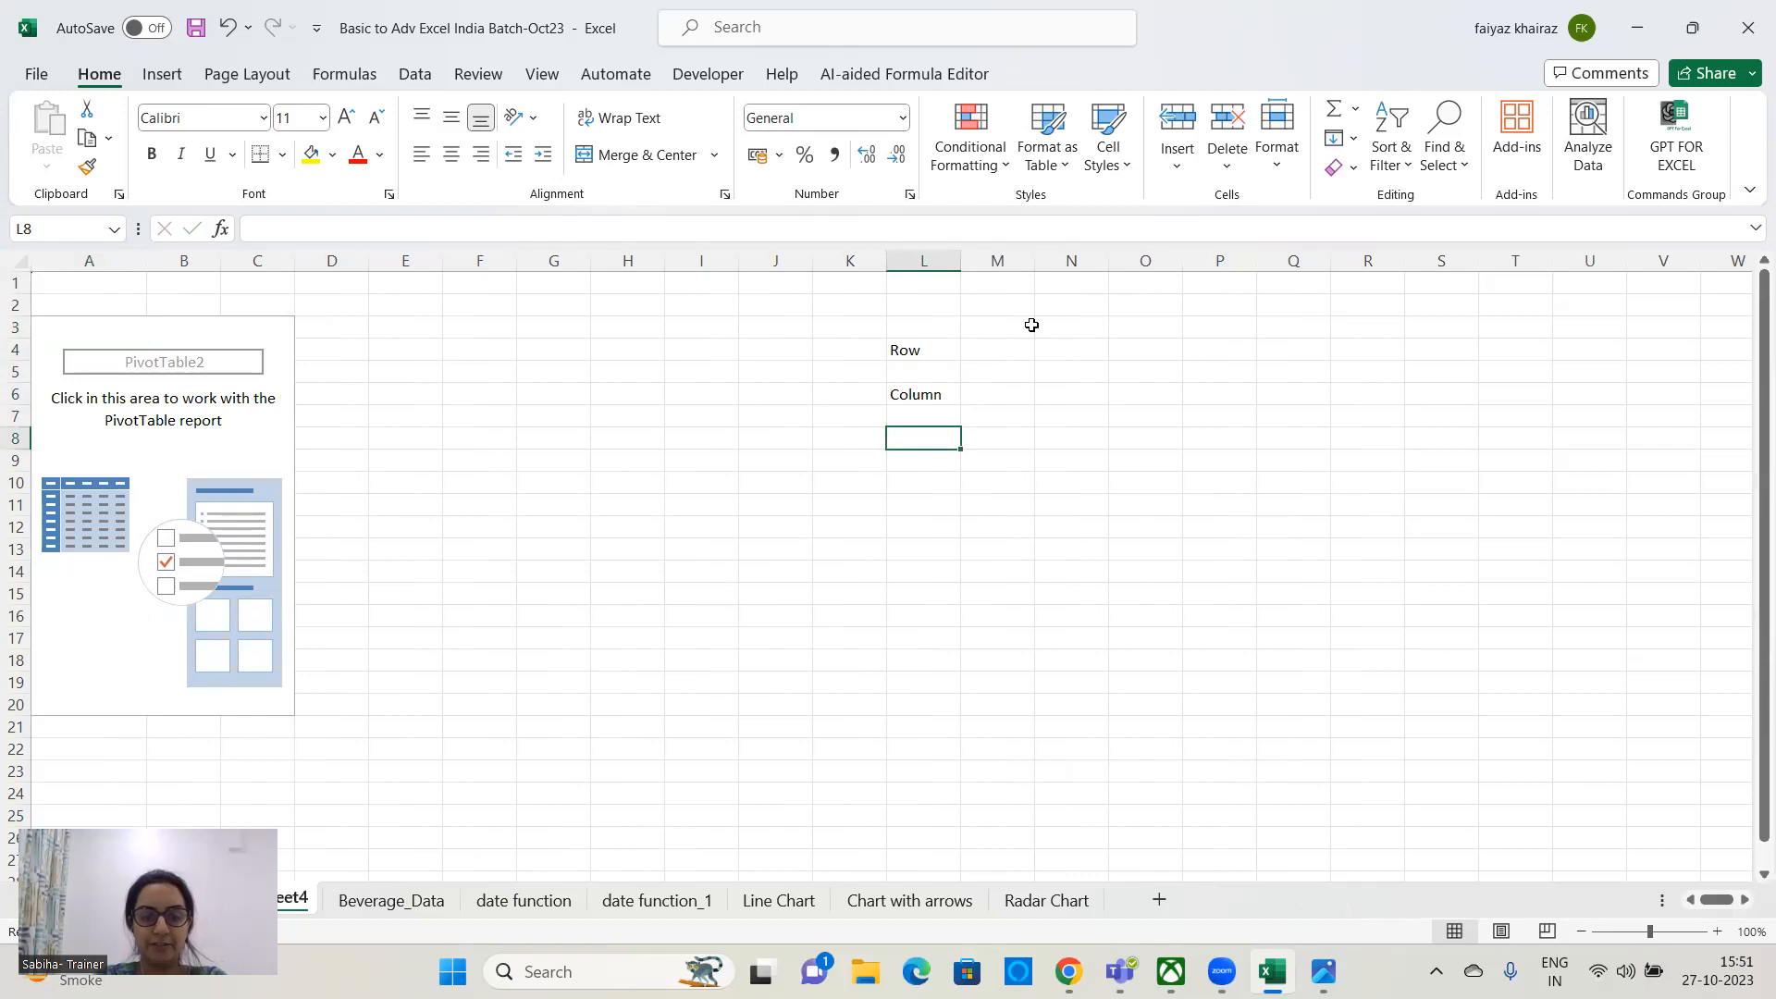
{"action": "type", "text": "Value Shelf for"}
{"action": "key", "text": "Return"}
- Write the note "Category , Sub Category, REGIOn, Zone, Location, Product nme" in cell M4 beside the Row label
{"action": "left_click", "coordinate": [940, 349]}
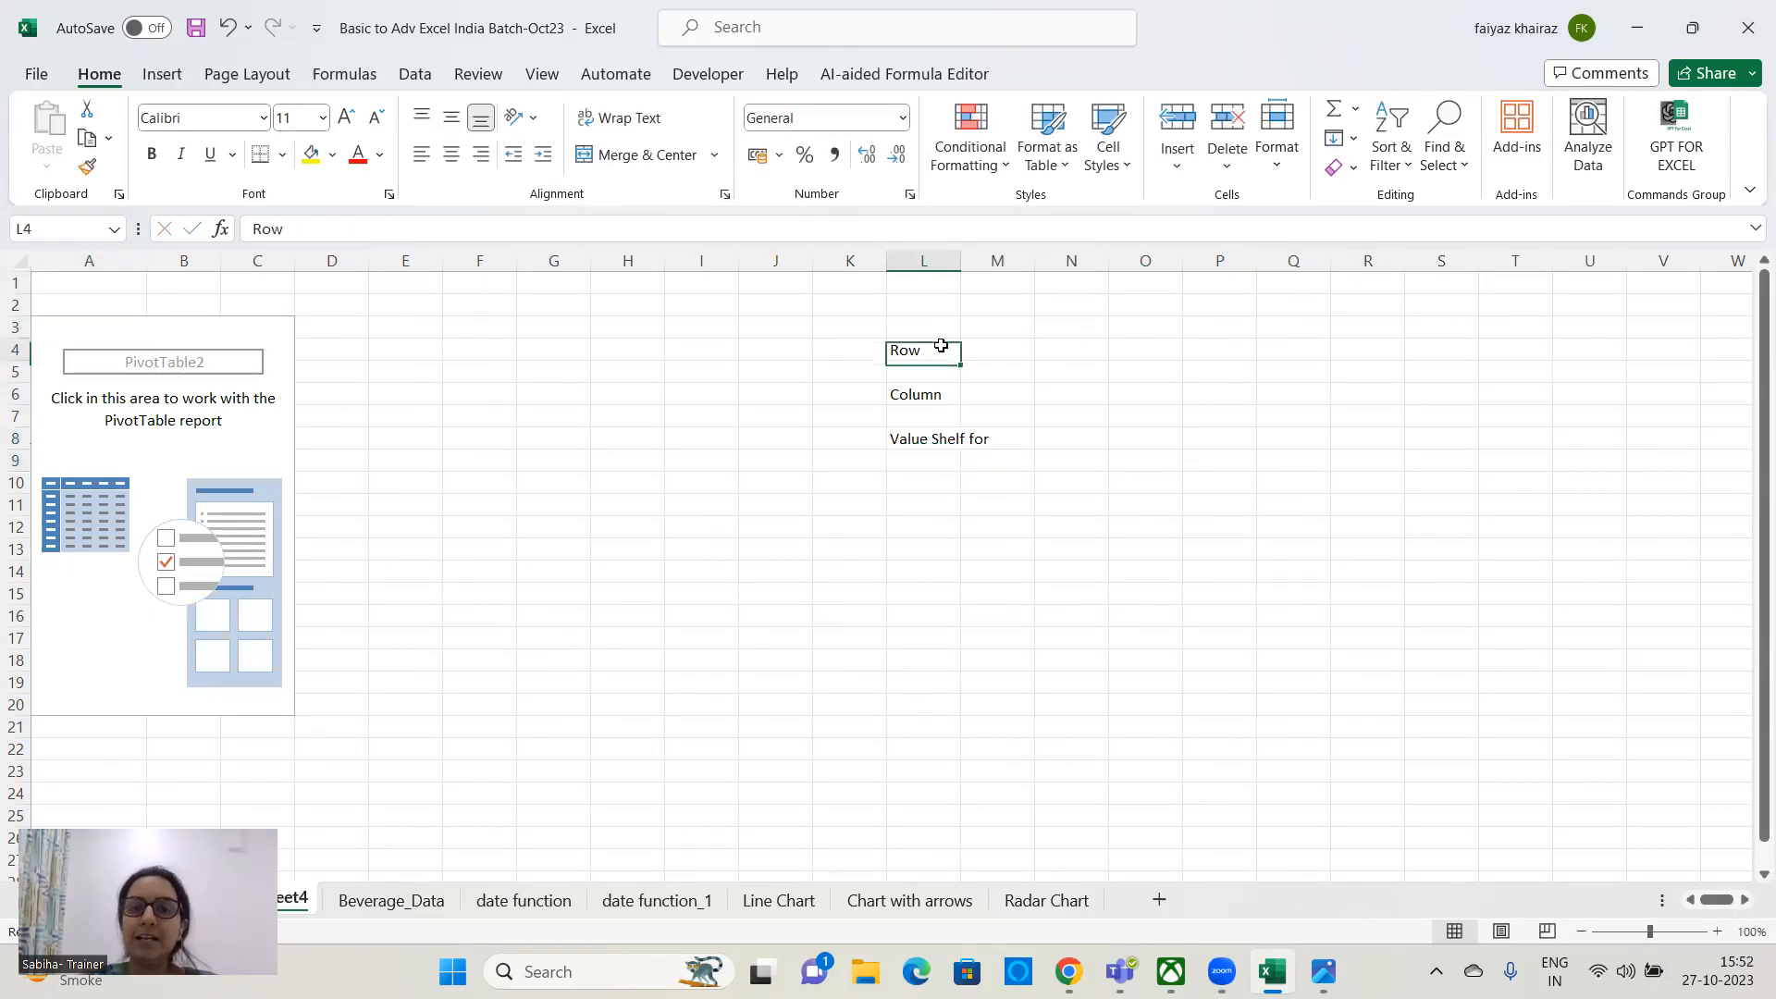
{"action": "left_click", "coordinate": [213, 641]}
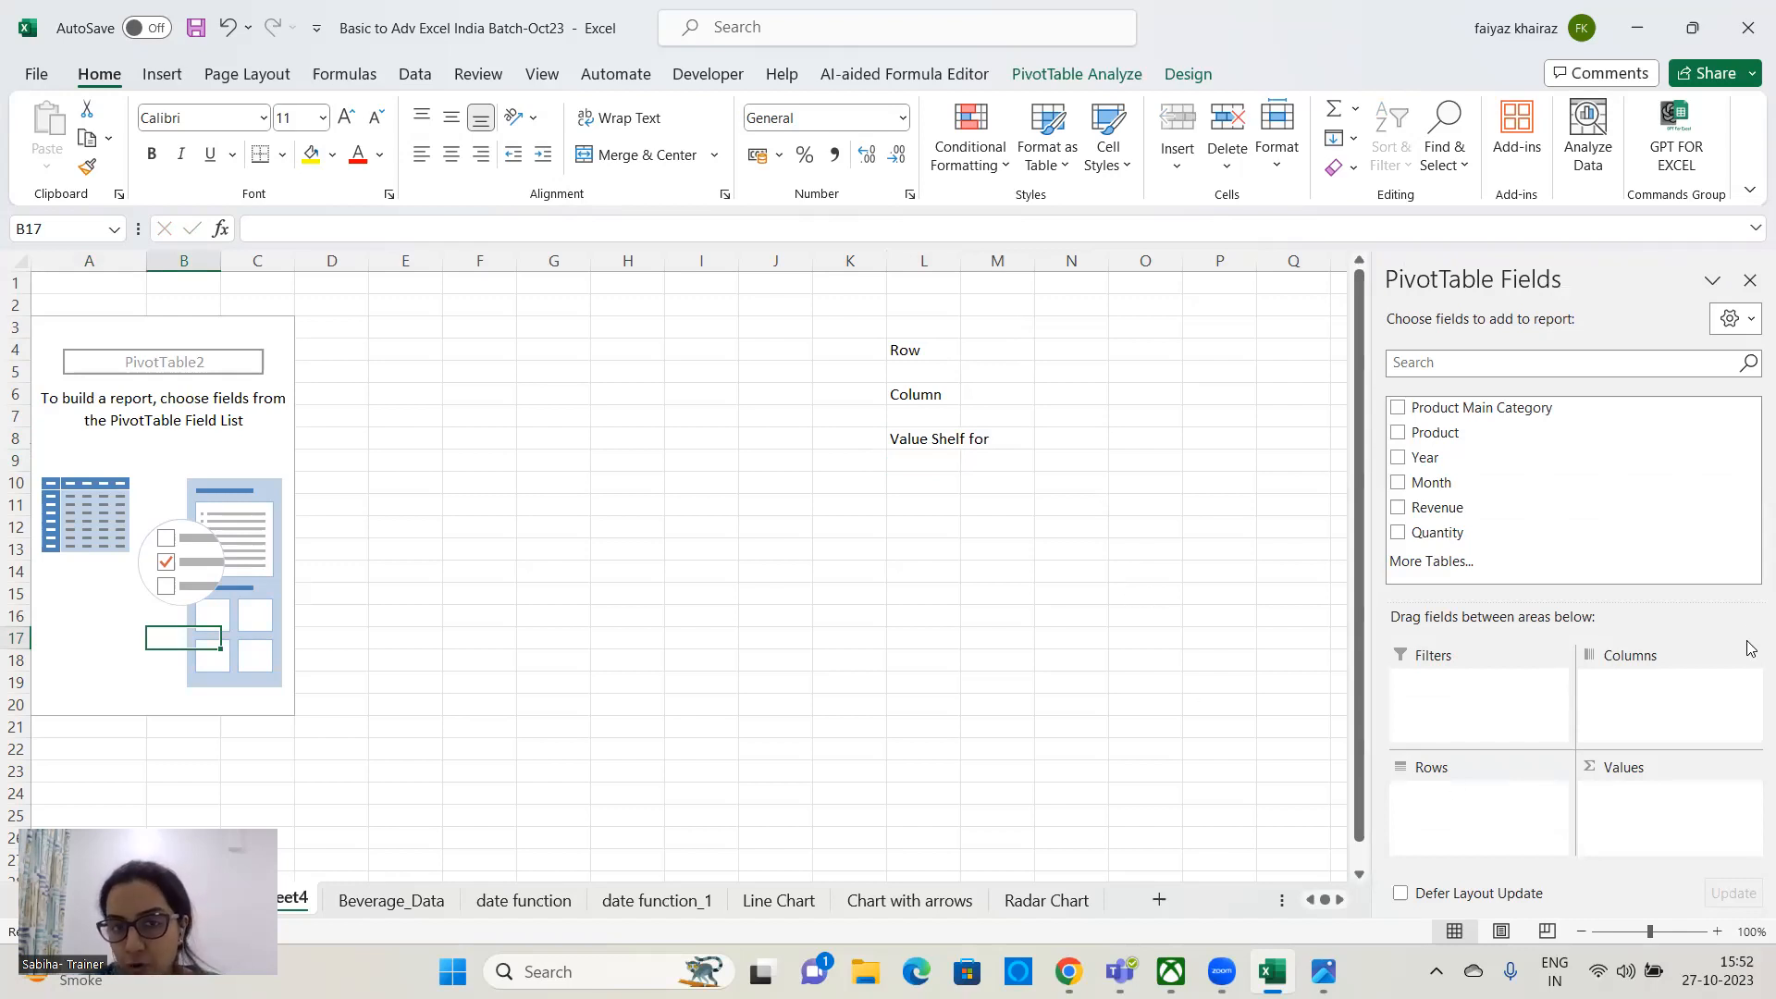
{"action": "left_click", "coordinate": [1022, 359]}
{"action": "type", "text": "Category"}
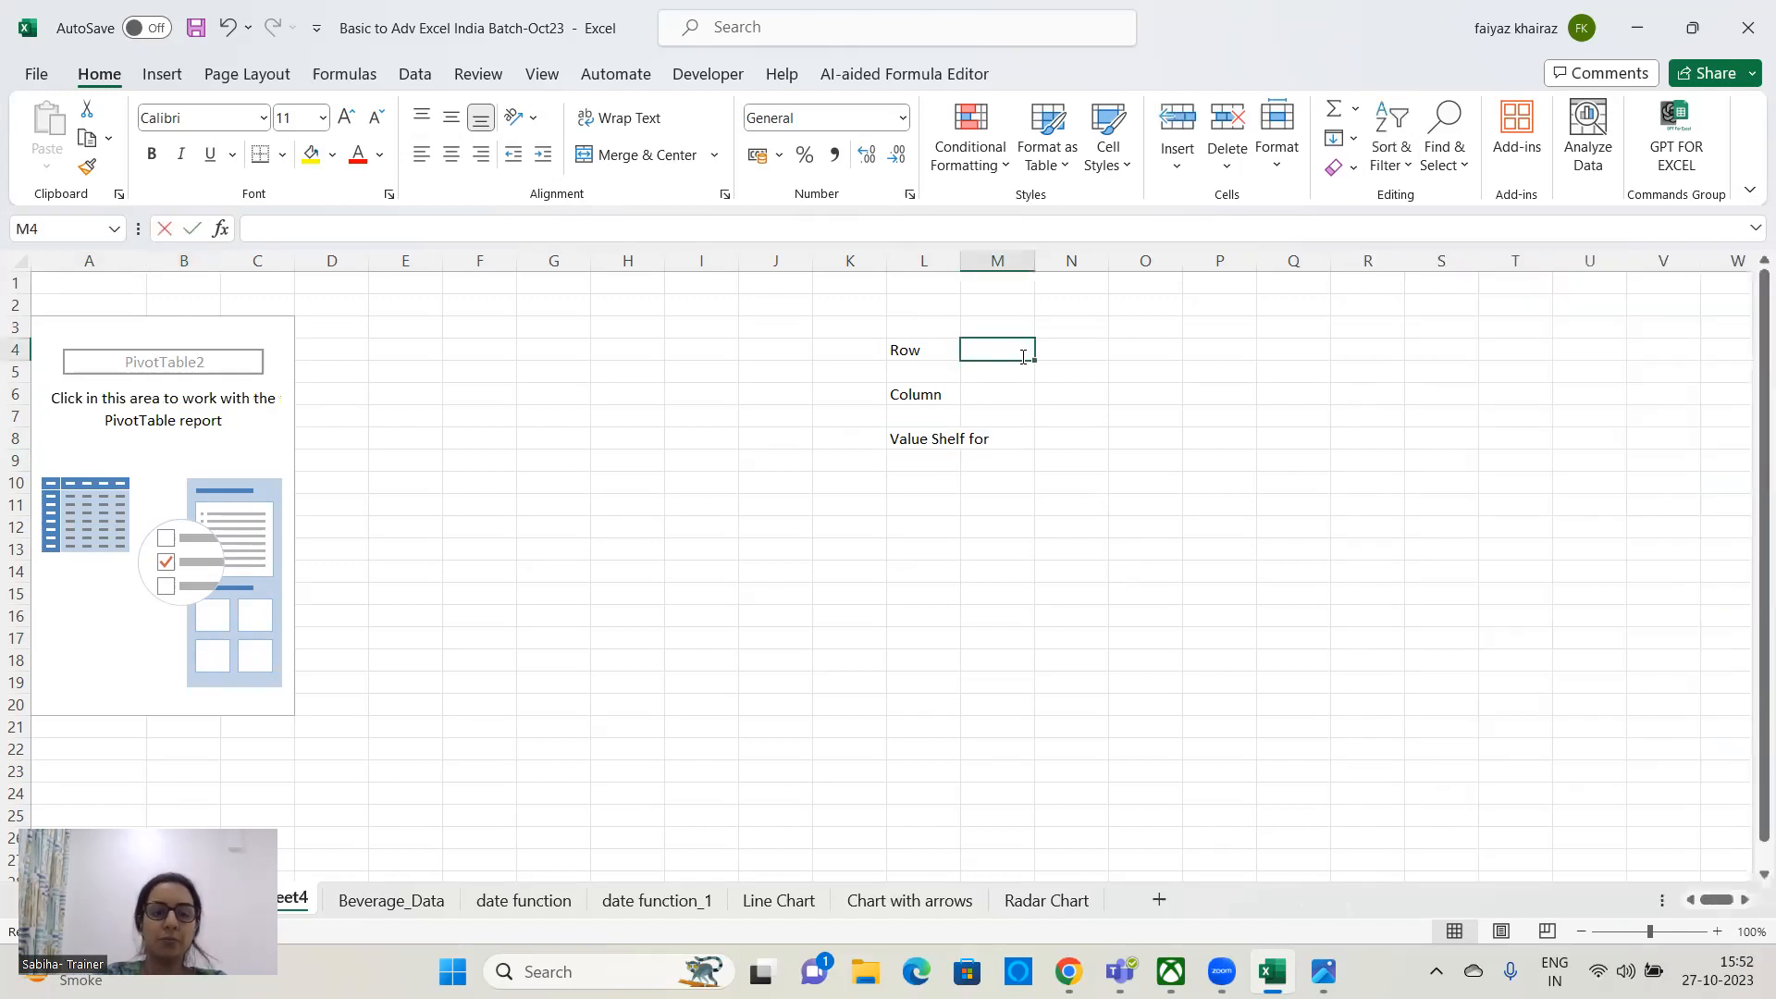
{"action": "type", "text": " , Sub Cate"}
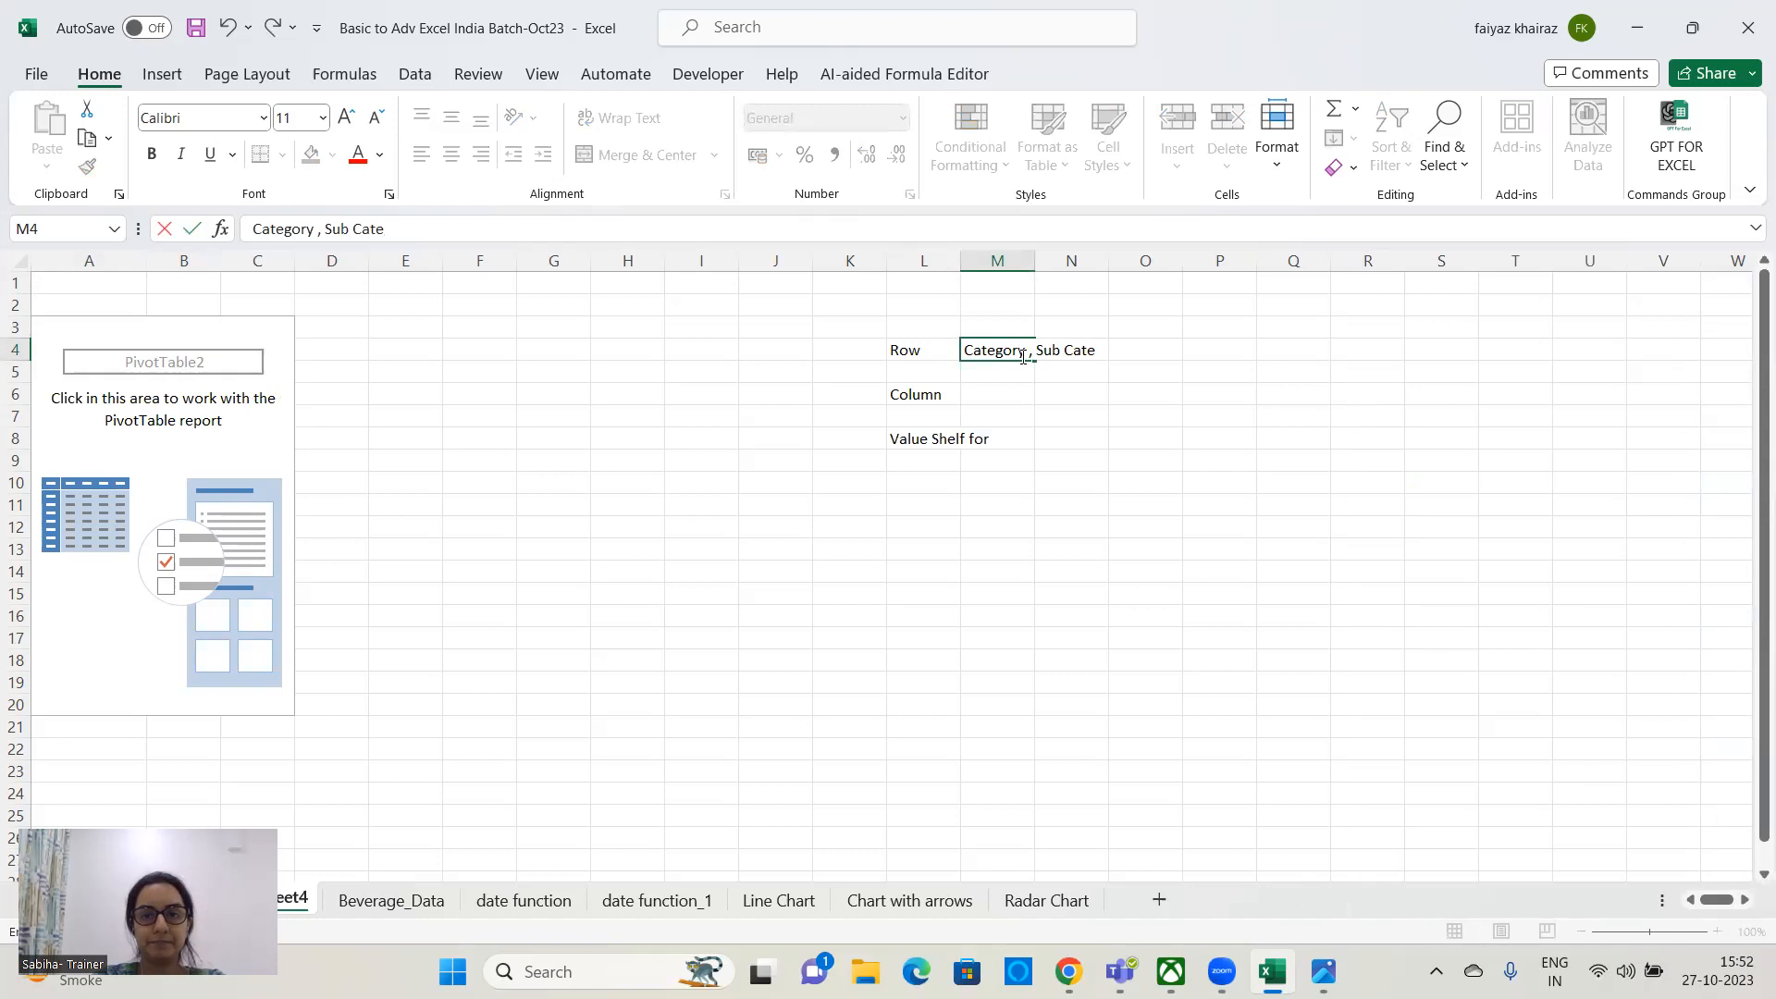
{"action": "type", "text": "groy"}
{"action": "key", "text": "BackSpace"}
{"action": "key", "text": "BackSpace"}
{"action": "key", "text": "BackSpace"}
{"action": "type", "text": "ory"}
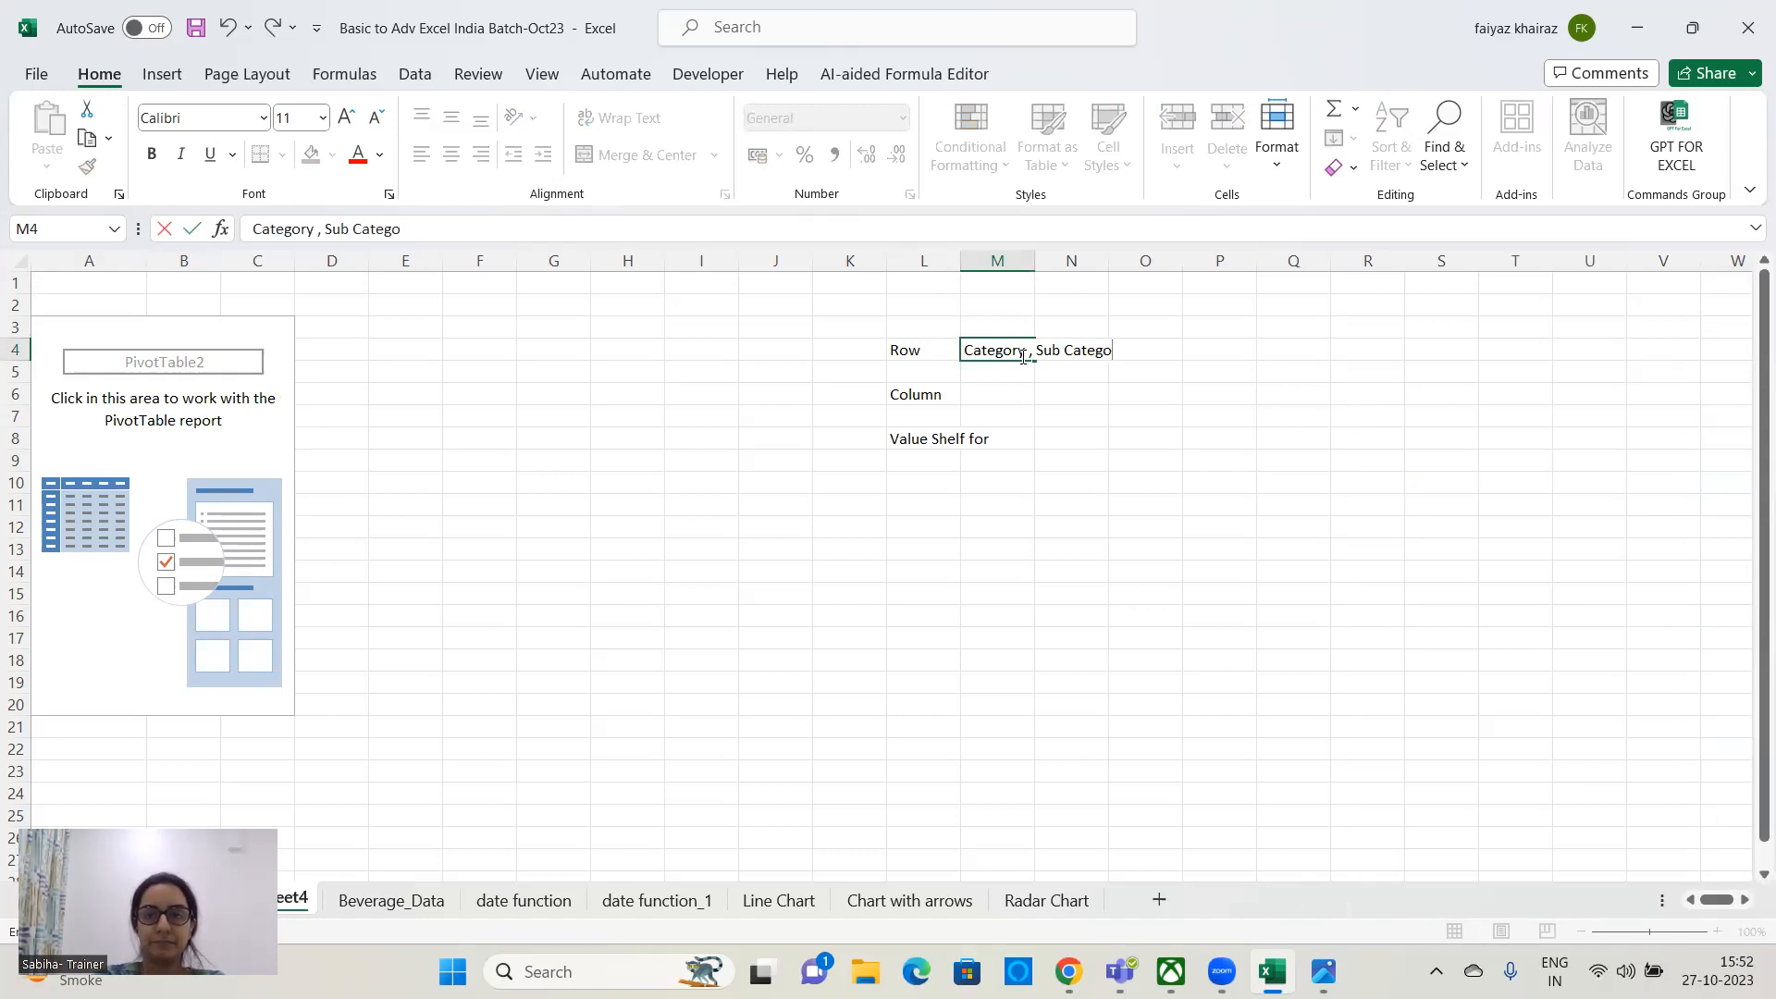
{"action": "type", "text": ","}
{"action": "key", "text": "Caps_Lock"}
{"action": "type", "text": "REGIOPM"}
{"action": "key", "text": "Caps_Lock"}
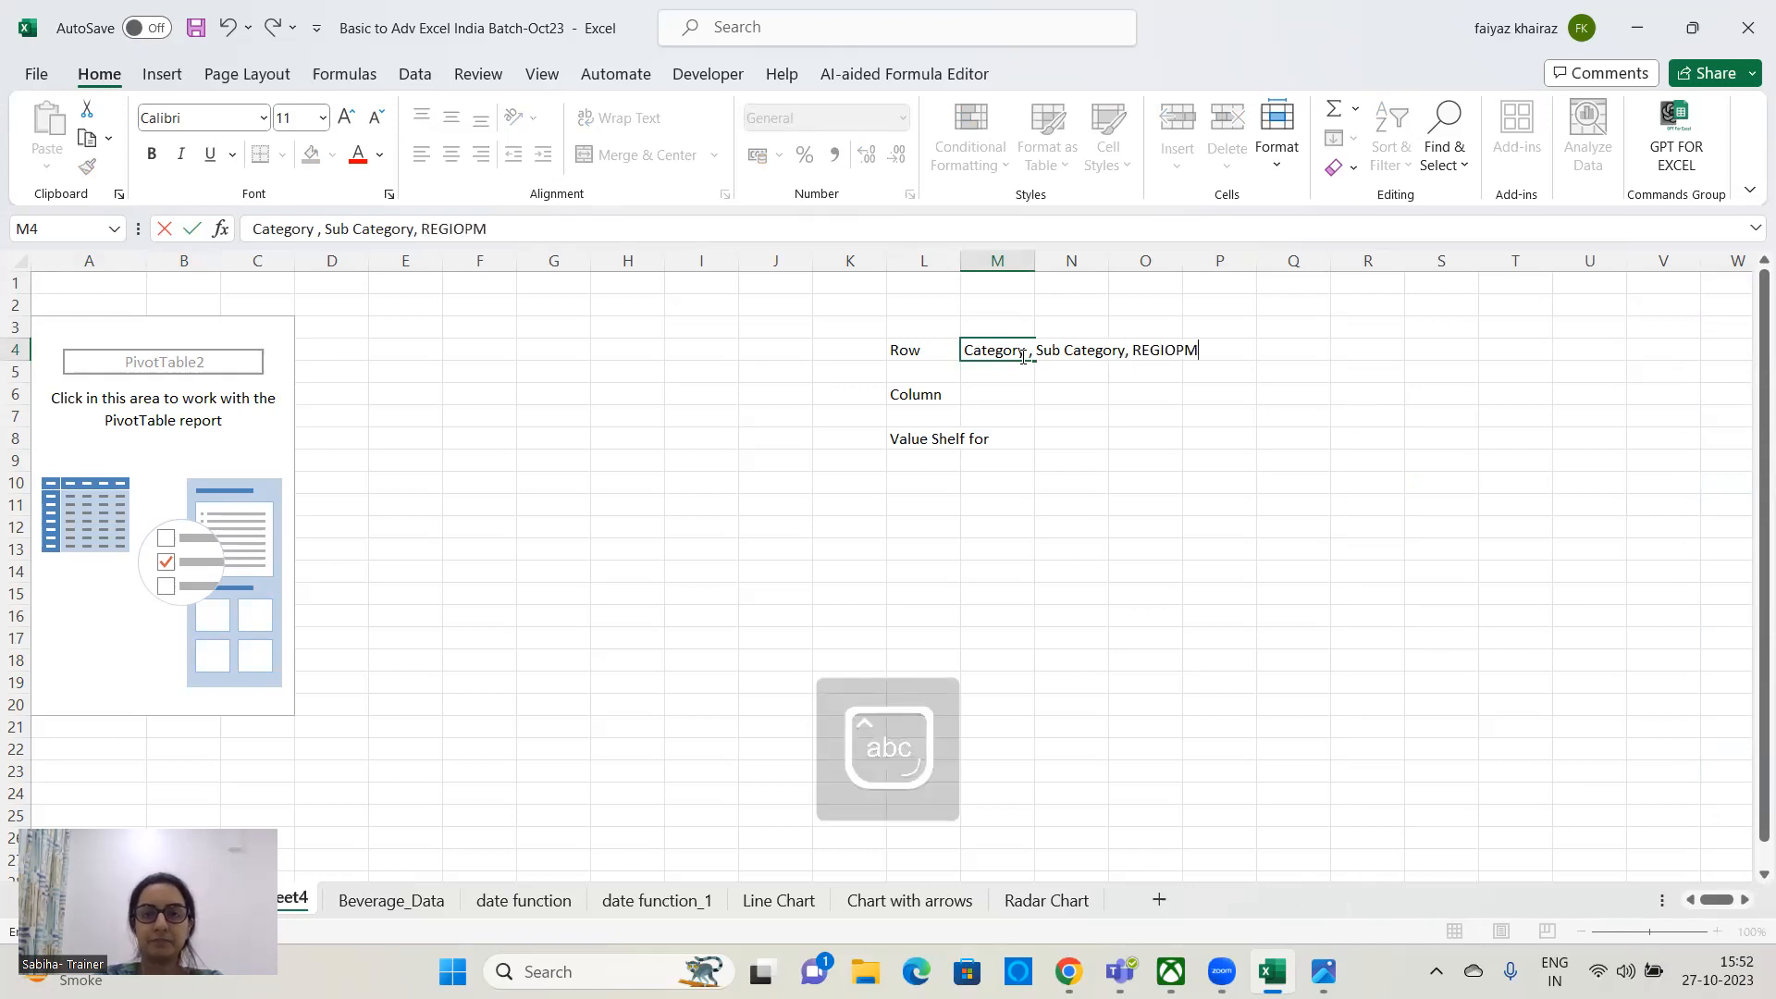
{"action": "key", "text": "BackSpace"}
{"action": "key", "text": "BackSpace"}
{"action": "type", "text": "n"}
{"action": "key", "text": "BackSpace"}
{"action": "type", "text": "n, Zo"}
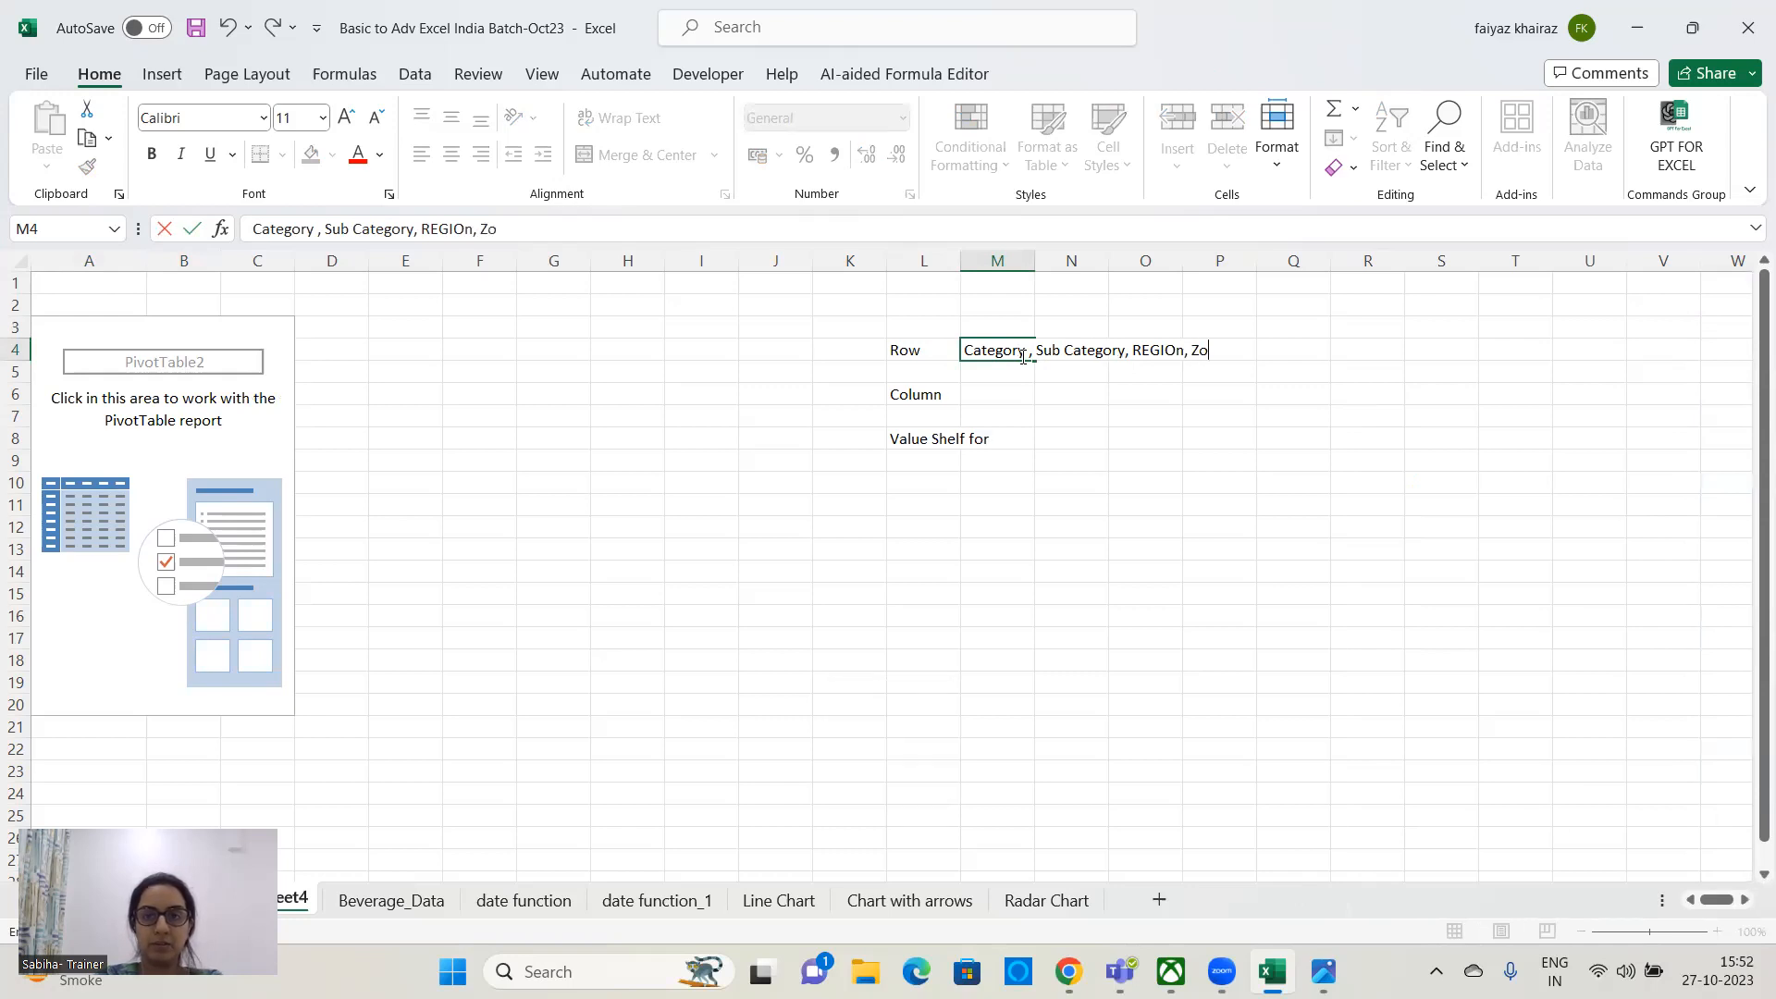
{"action": "type", "text": "ne, Locat"}
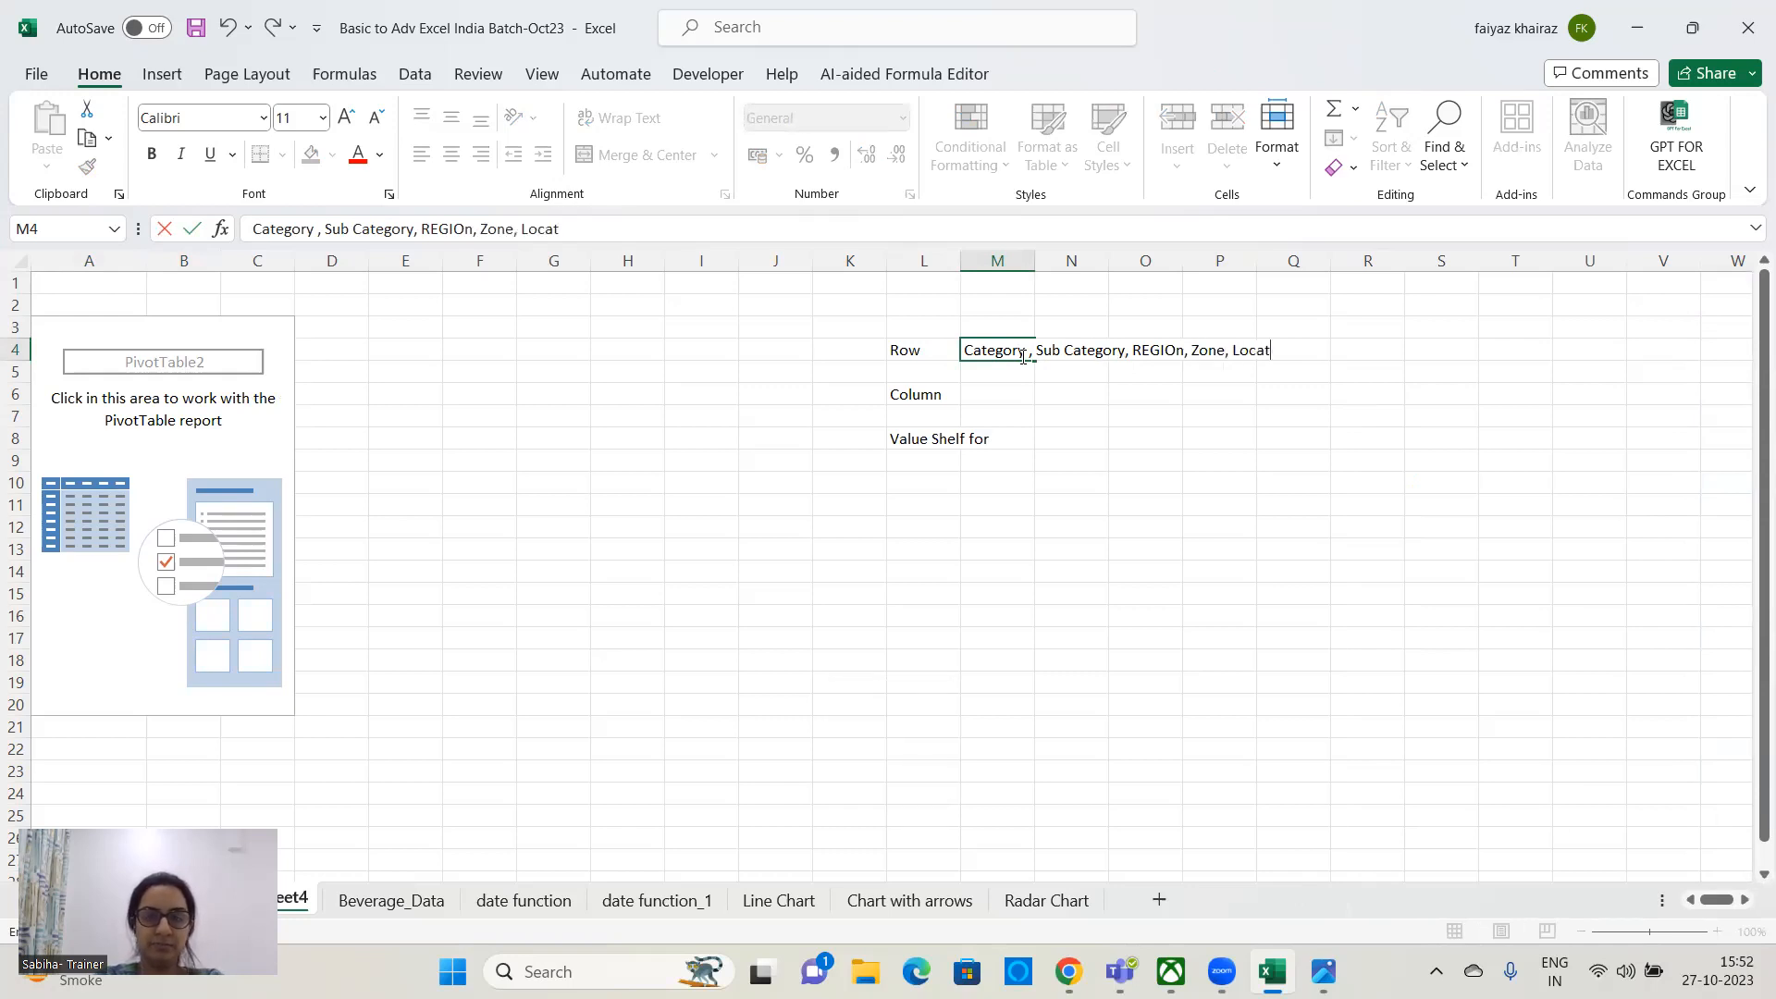
{"action": "type", "text": "ion, Preo"}
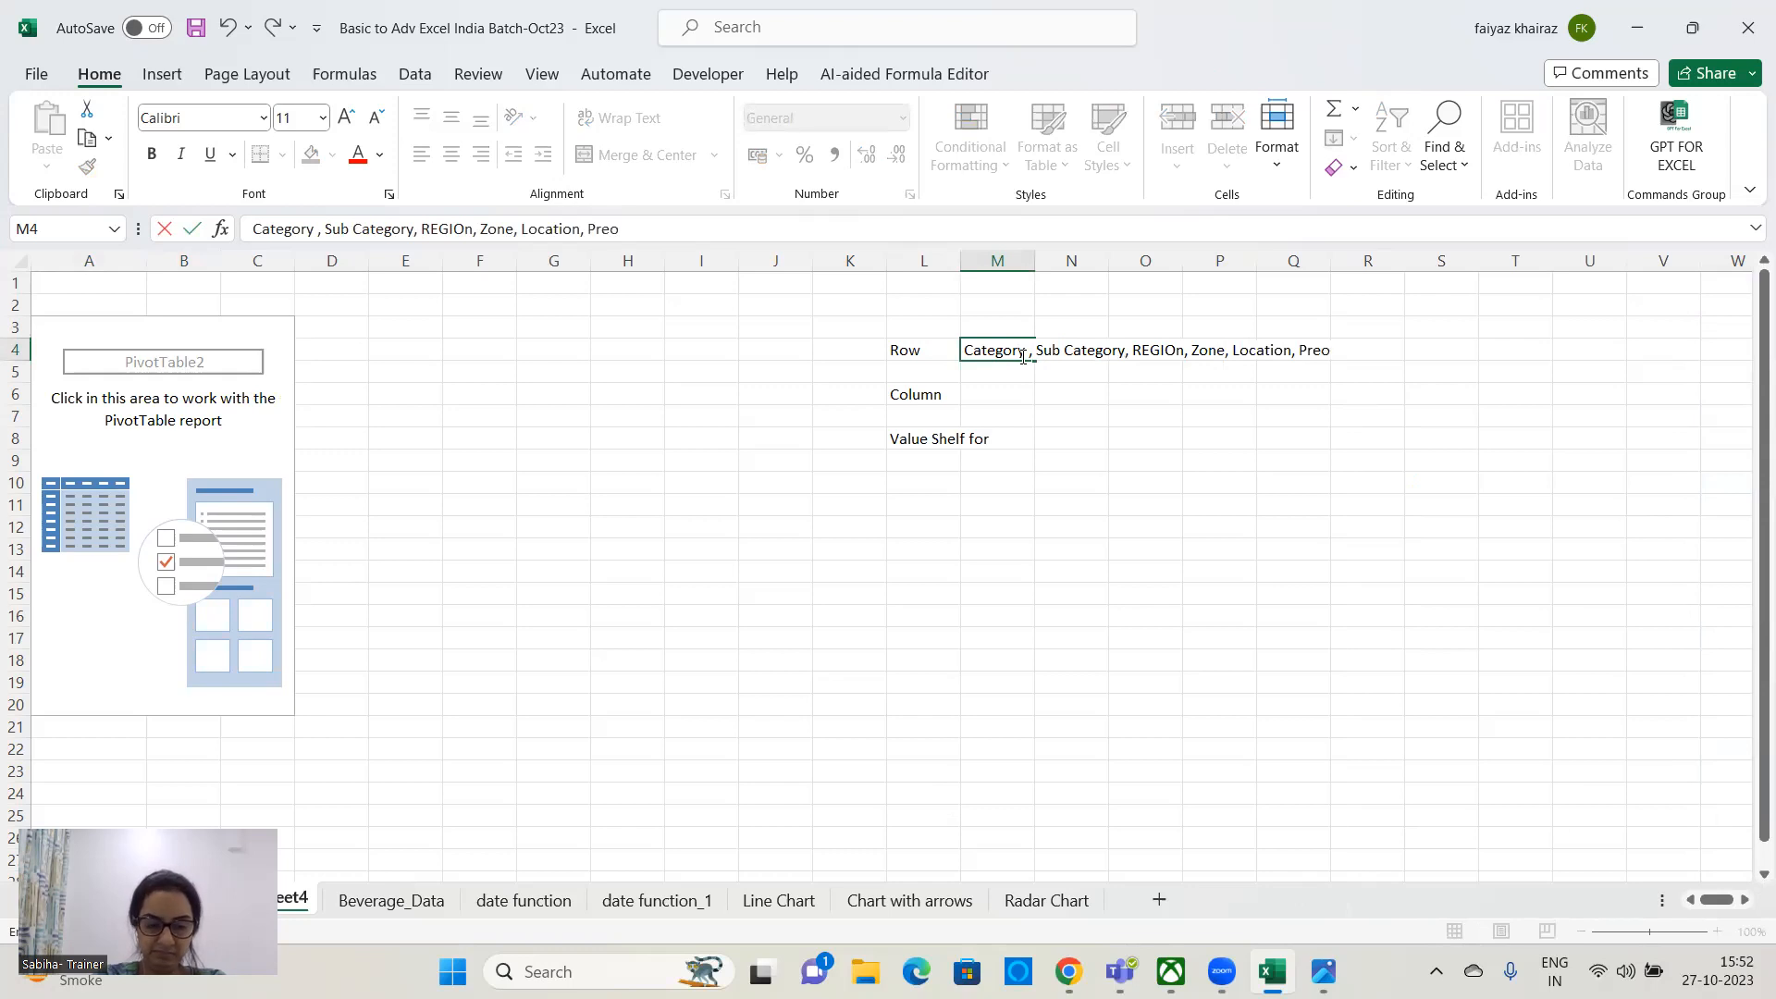
{"action": "type", "text": "duc"}
{"action": "key", "text": "BackSpace"}
{"action": "key", "text": "BackSpace"}
{"action": "key", "text": "BackSpace"}
{"action": "key", "text": "BackSpace"}
{"action": "key", "text": "BackSpace"}
{"action": "type", "text": "odu"}
{"action": "key", "text": "BackSpace"}
{"action": "type", "text": "uc"}
{"action": "key", "text": "BackSpace"}
{"action": "key", "text": "BackSpace"}
{"action": "type", "text": "uct na"}
{"action": "key", "text": "BackSpace"}
{"action": "type", "text": "me"}
{"action": "key", "text": "Return"}
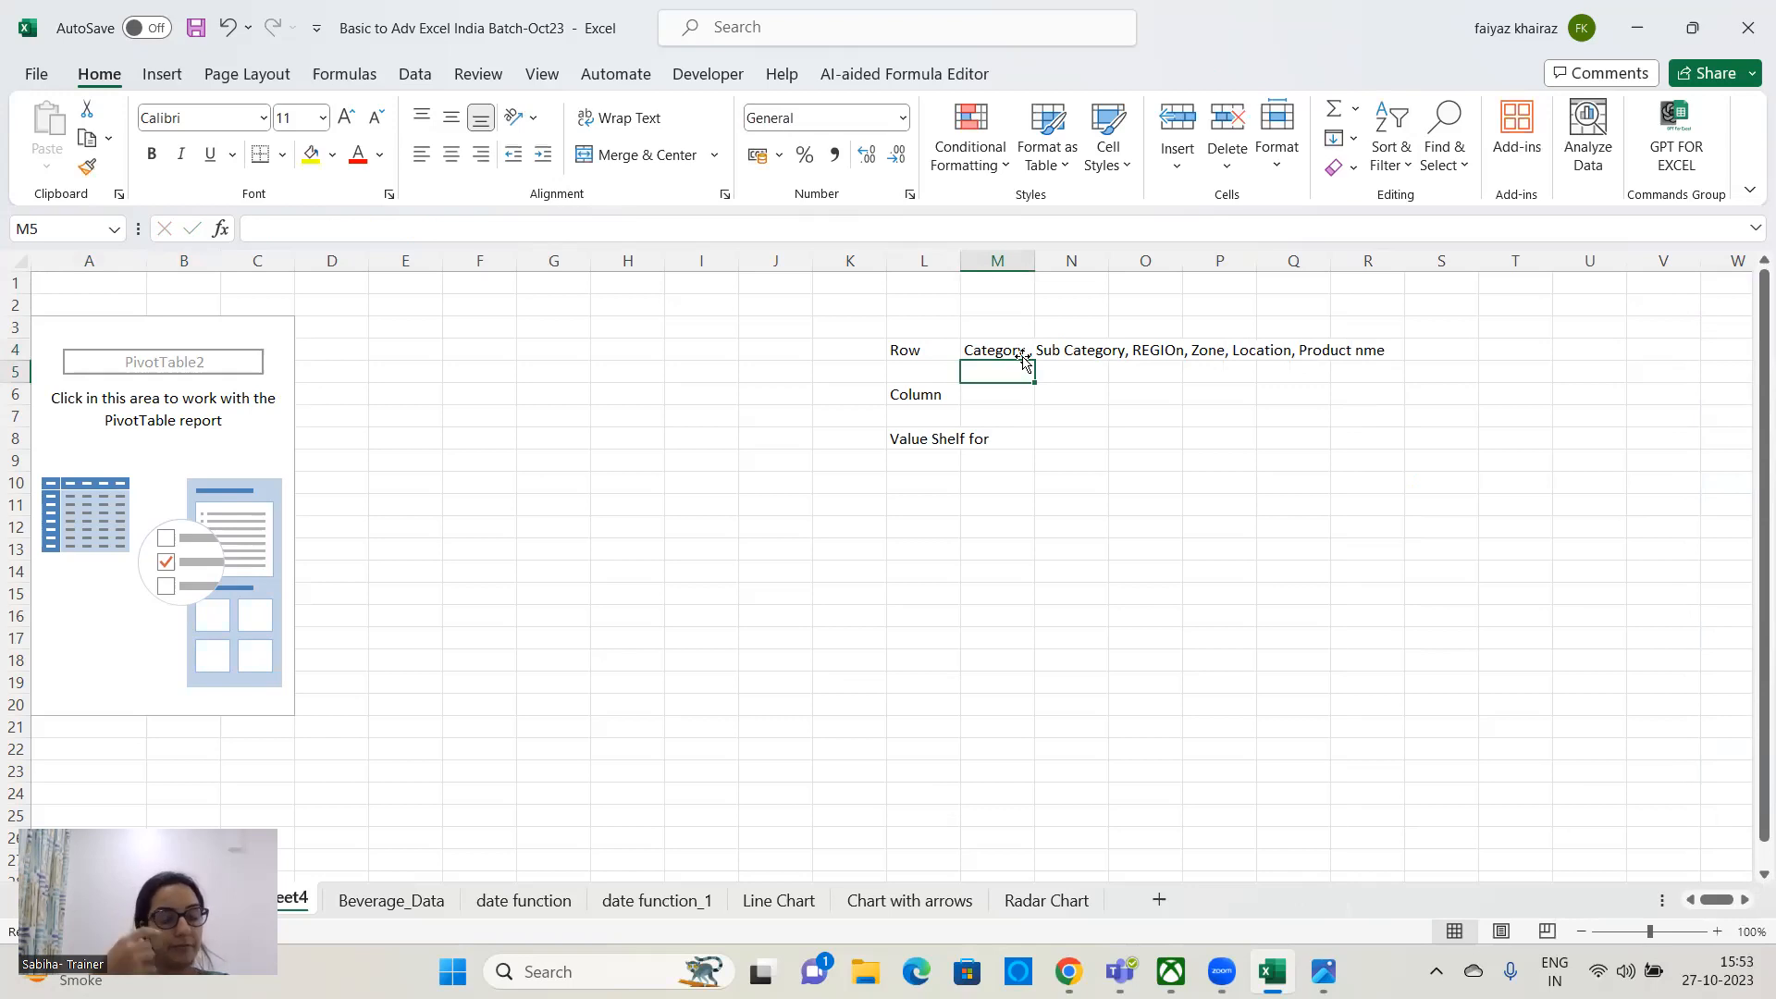
- Continue the row-area note in cell M5 with "Branch, Quarter, Month, Year"
{"action": "type", "text": "Branch"}
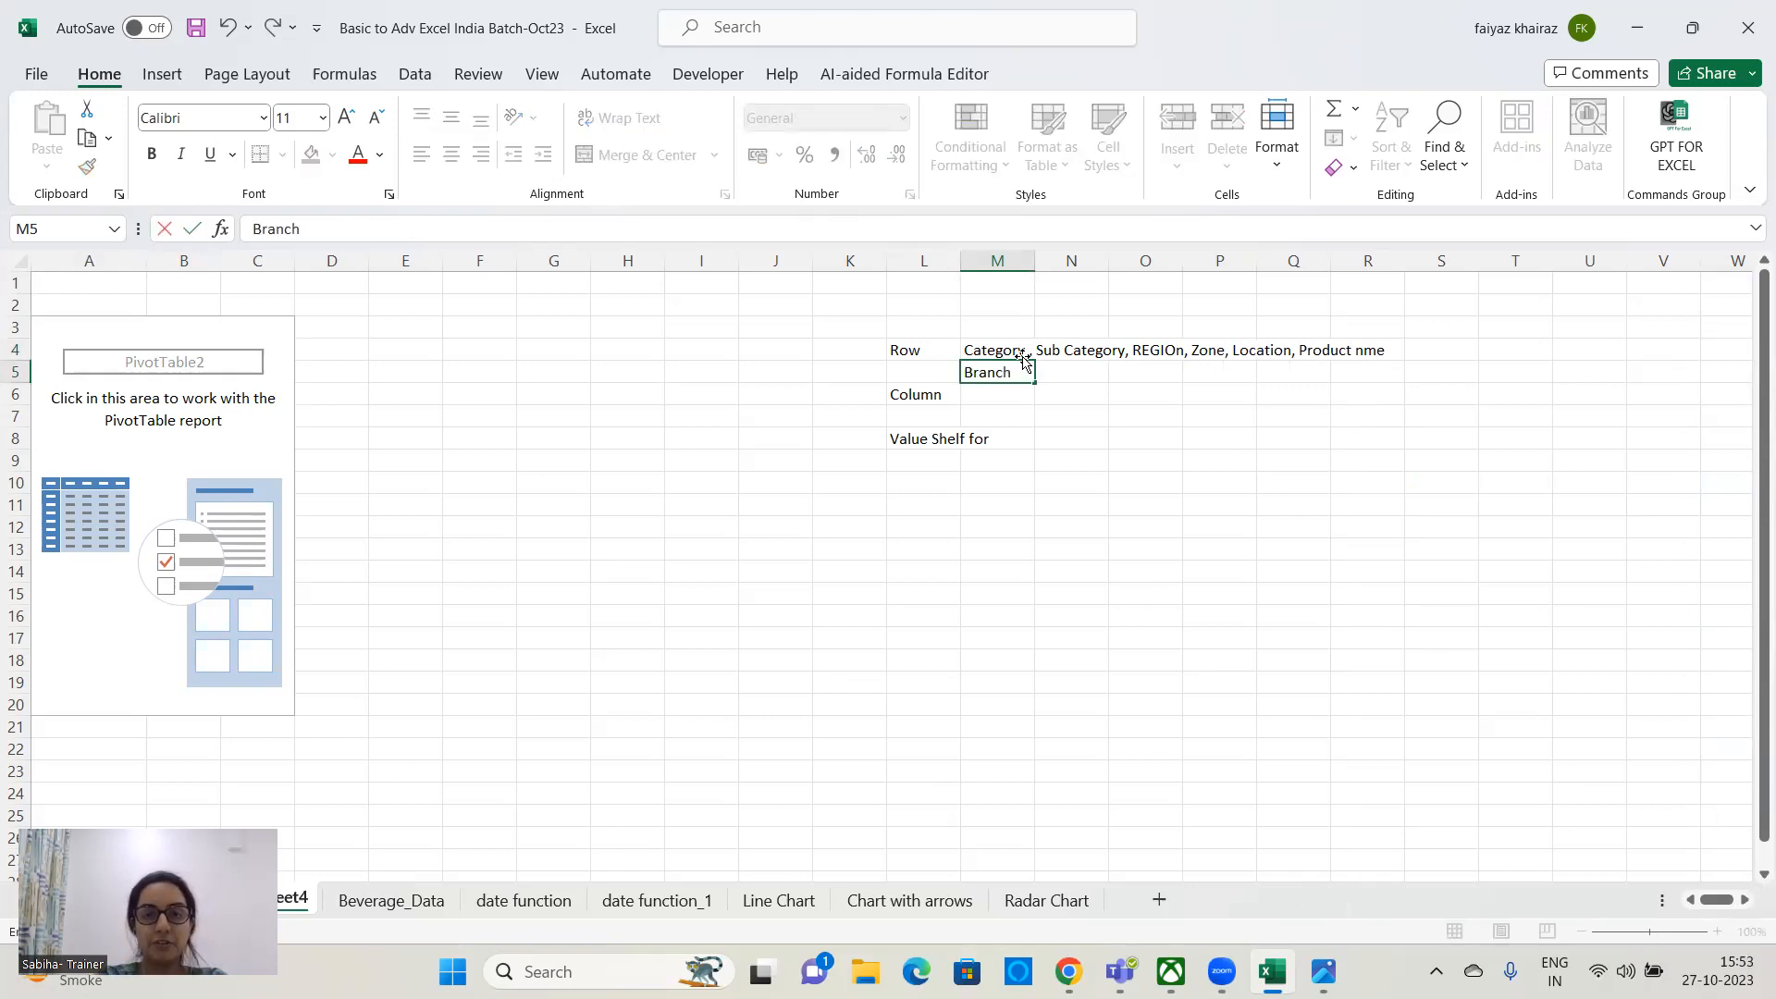
{"action": "type", "text": ","}
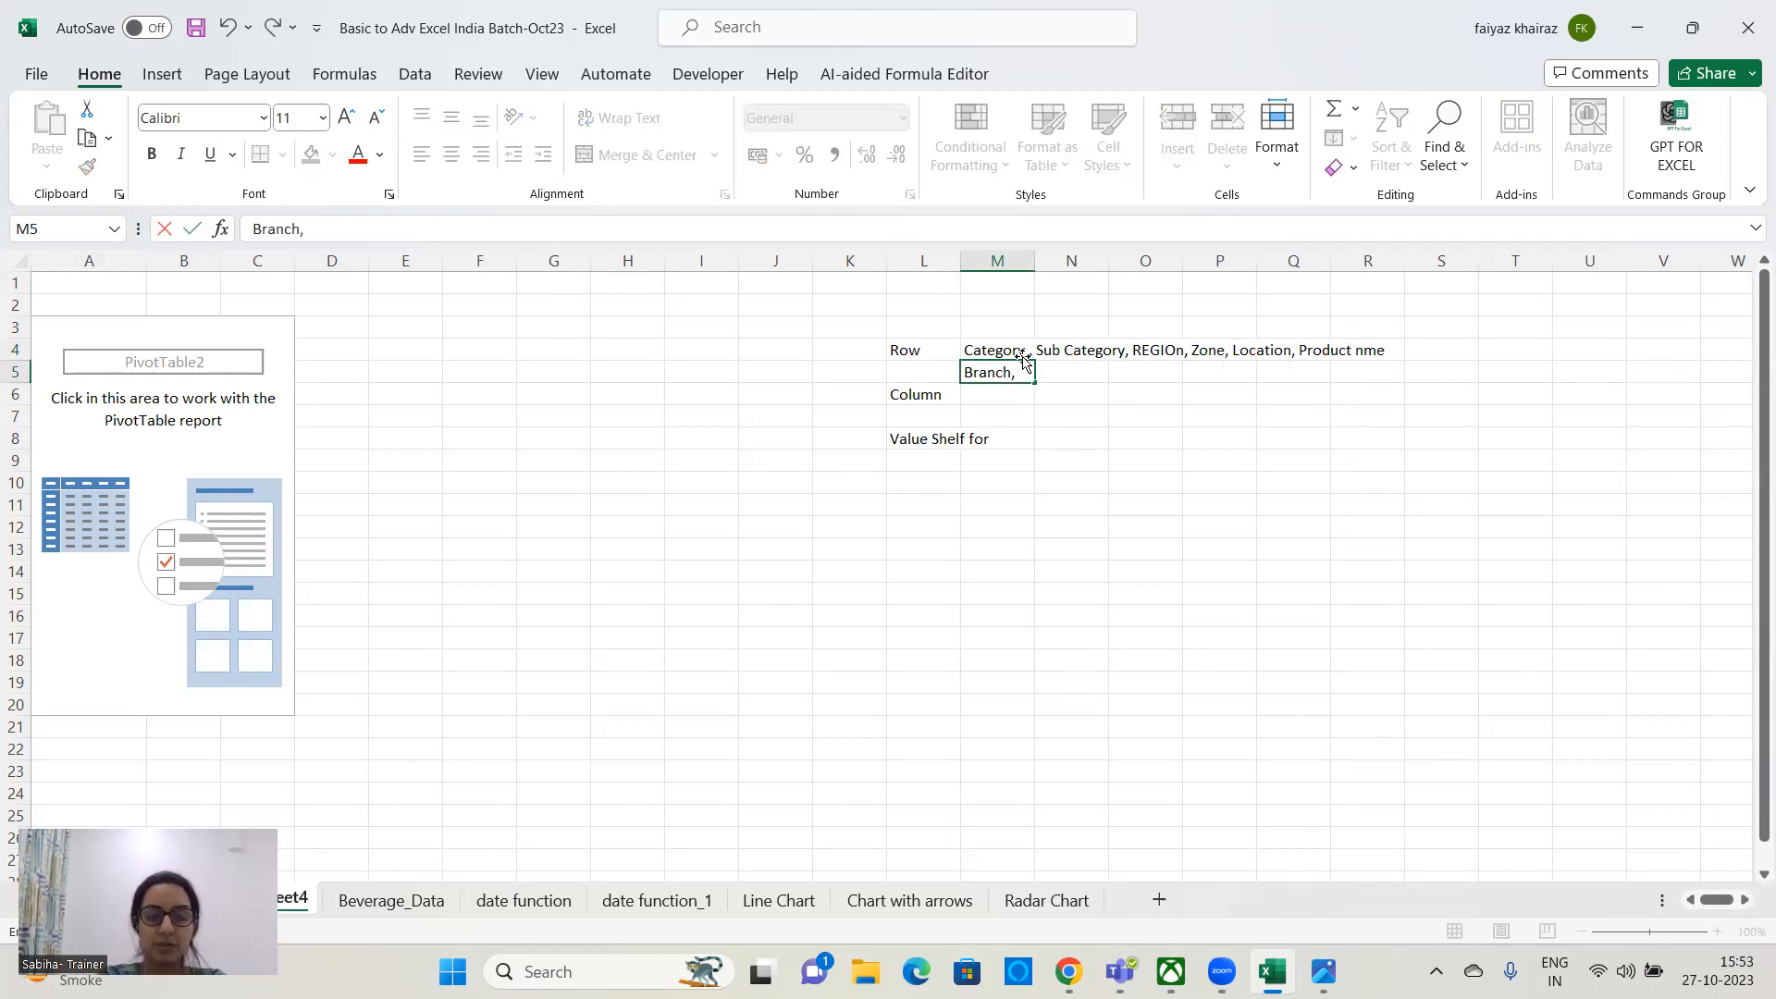
{"action": "type", "text": " Quarter, "}
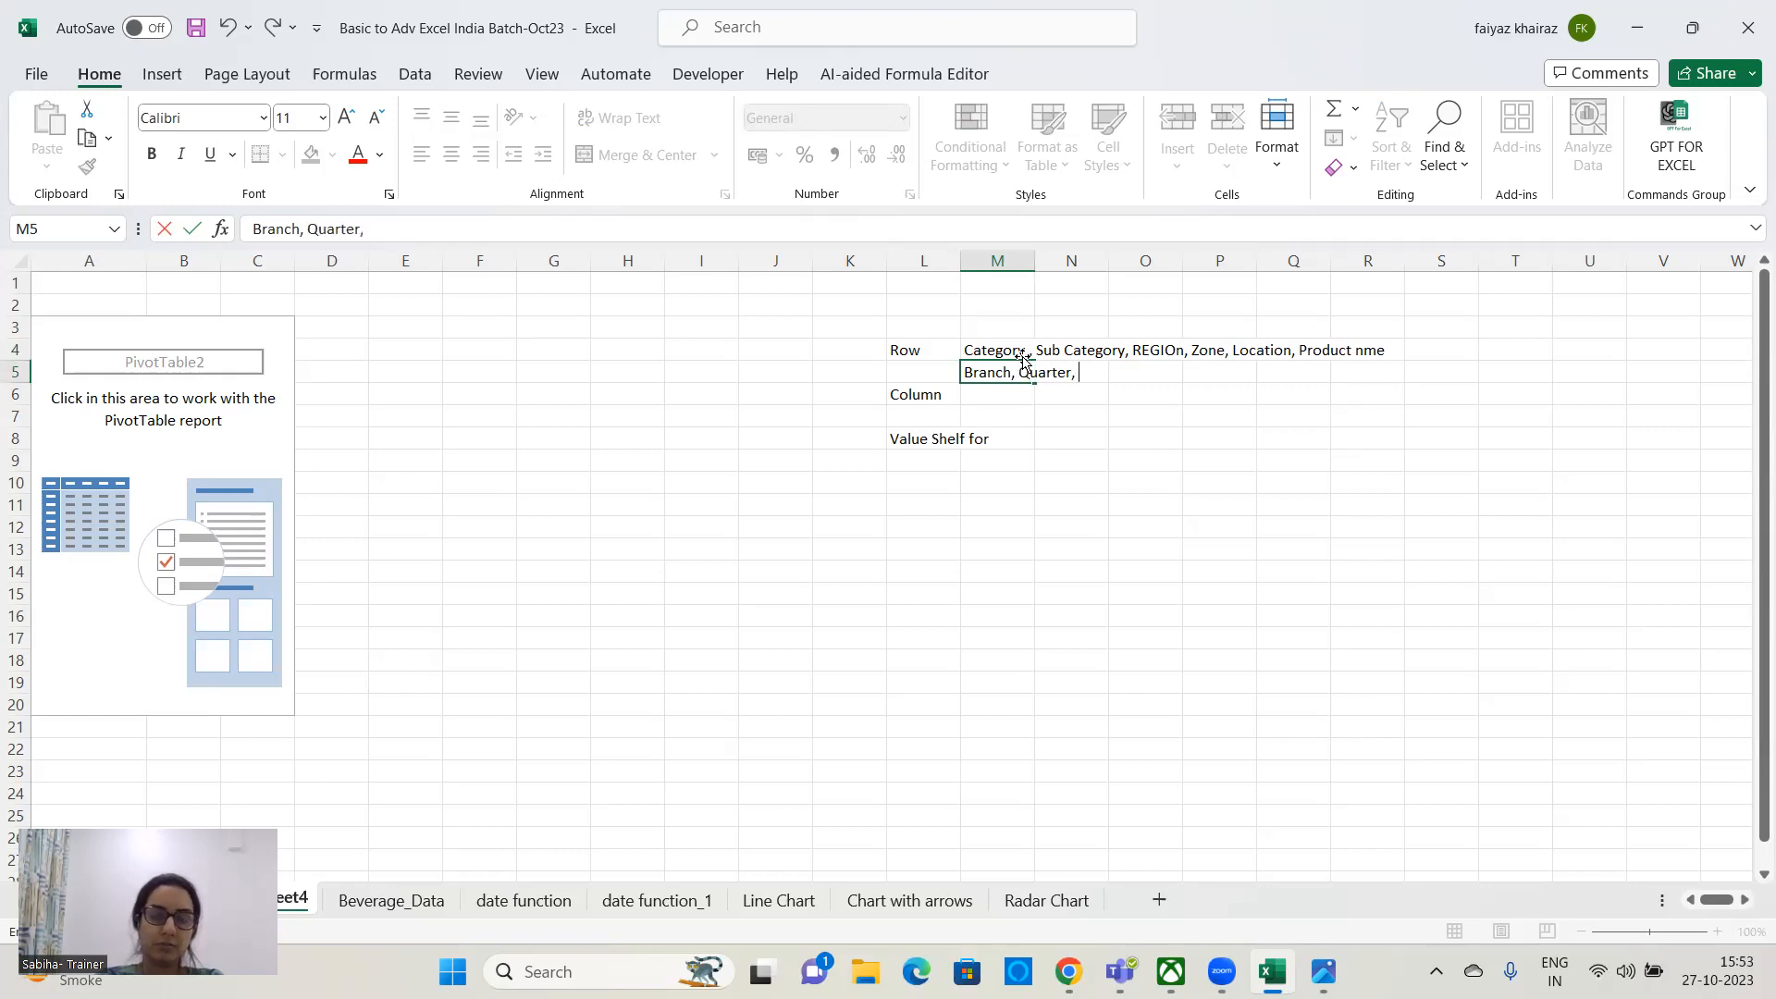
{"action": "type", "text": "Month, Yeart"}
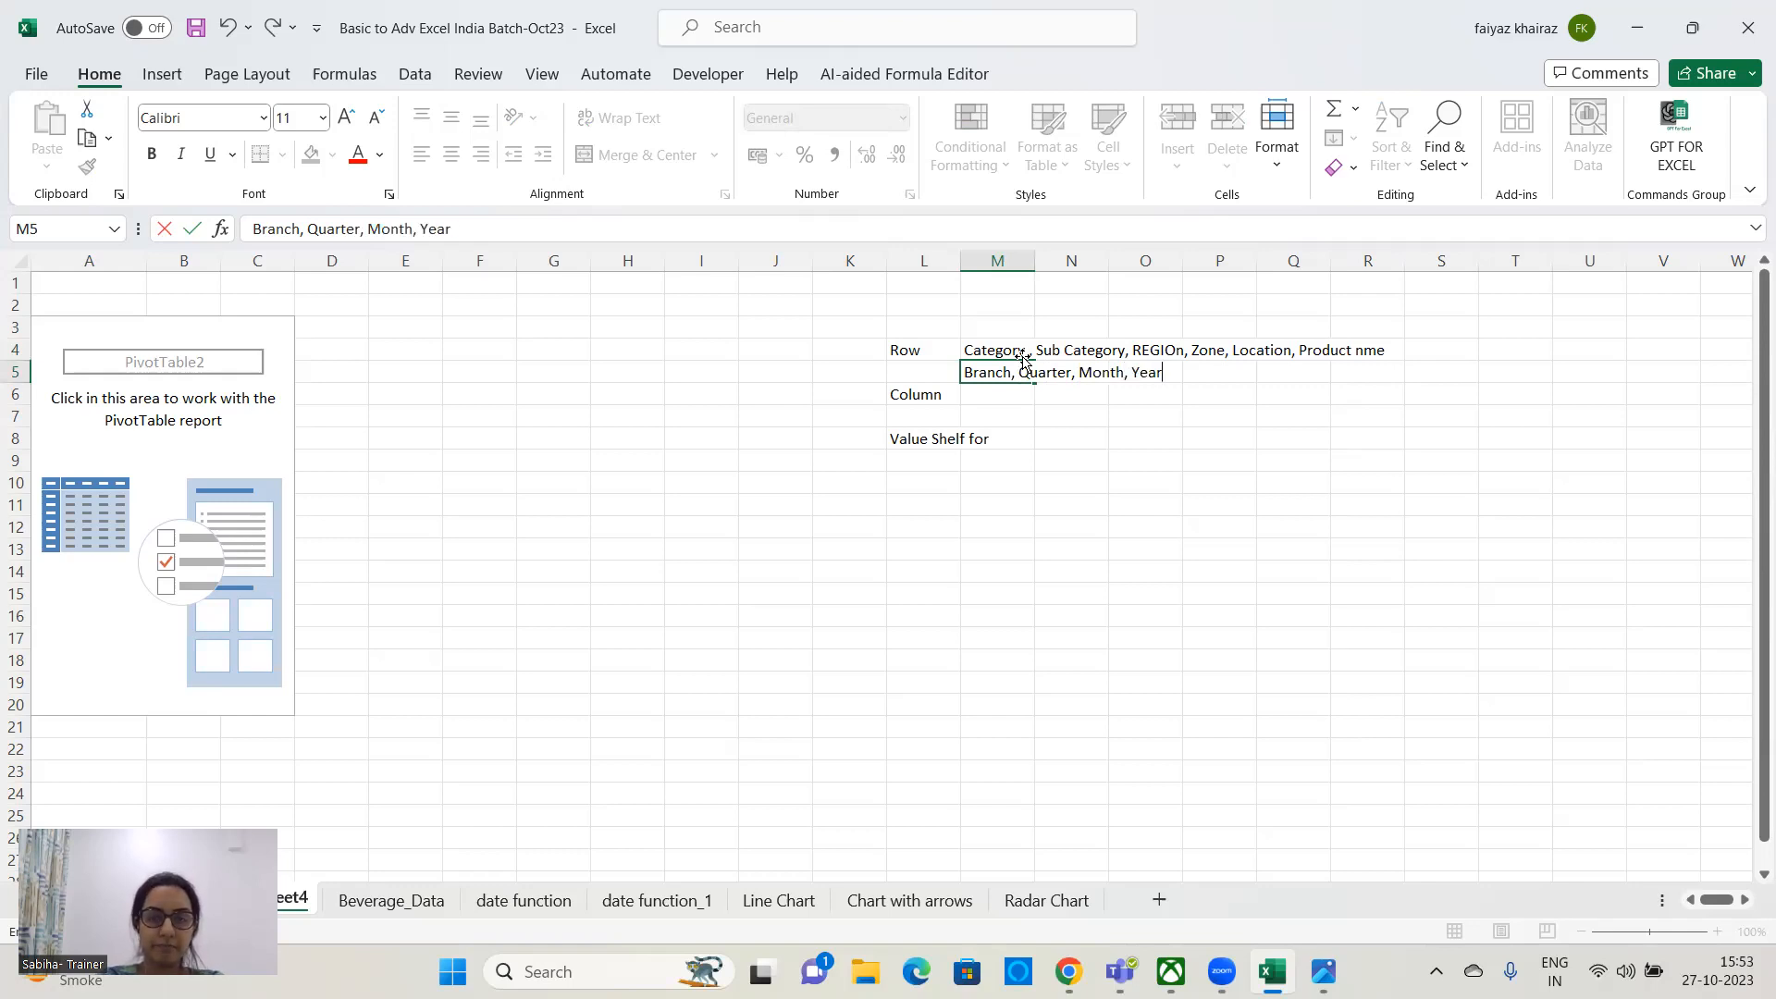
{"action": "key", "text": "Return"}
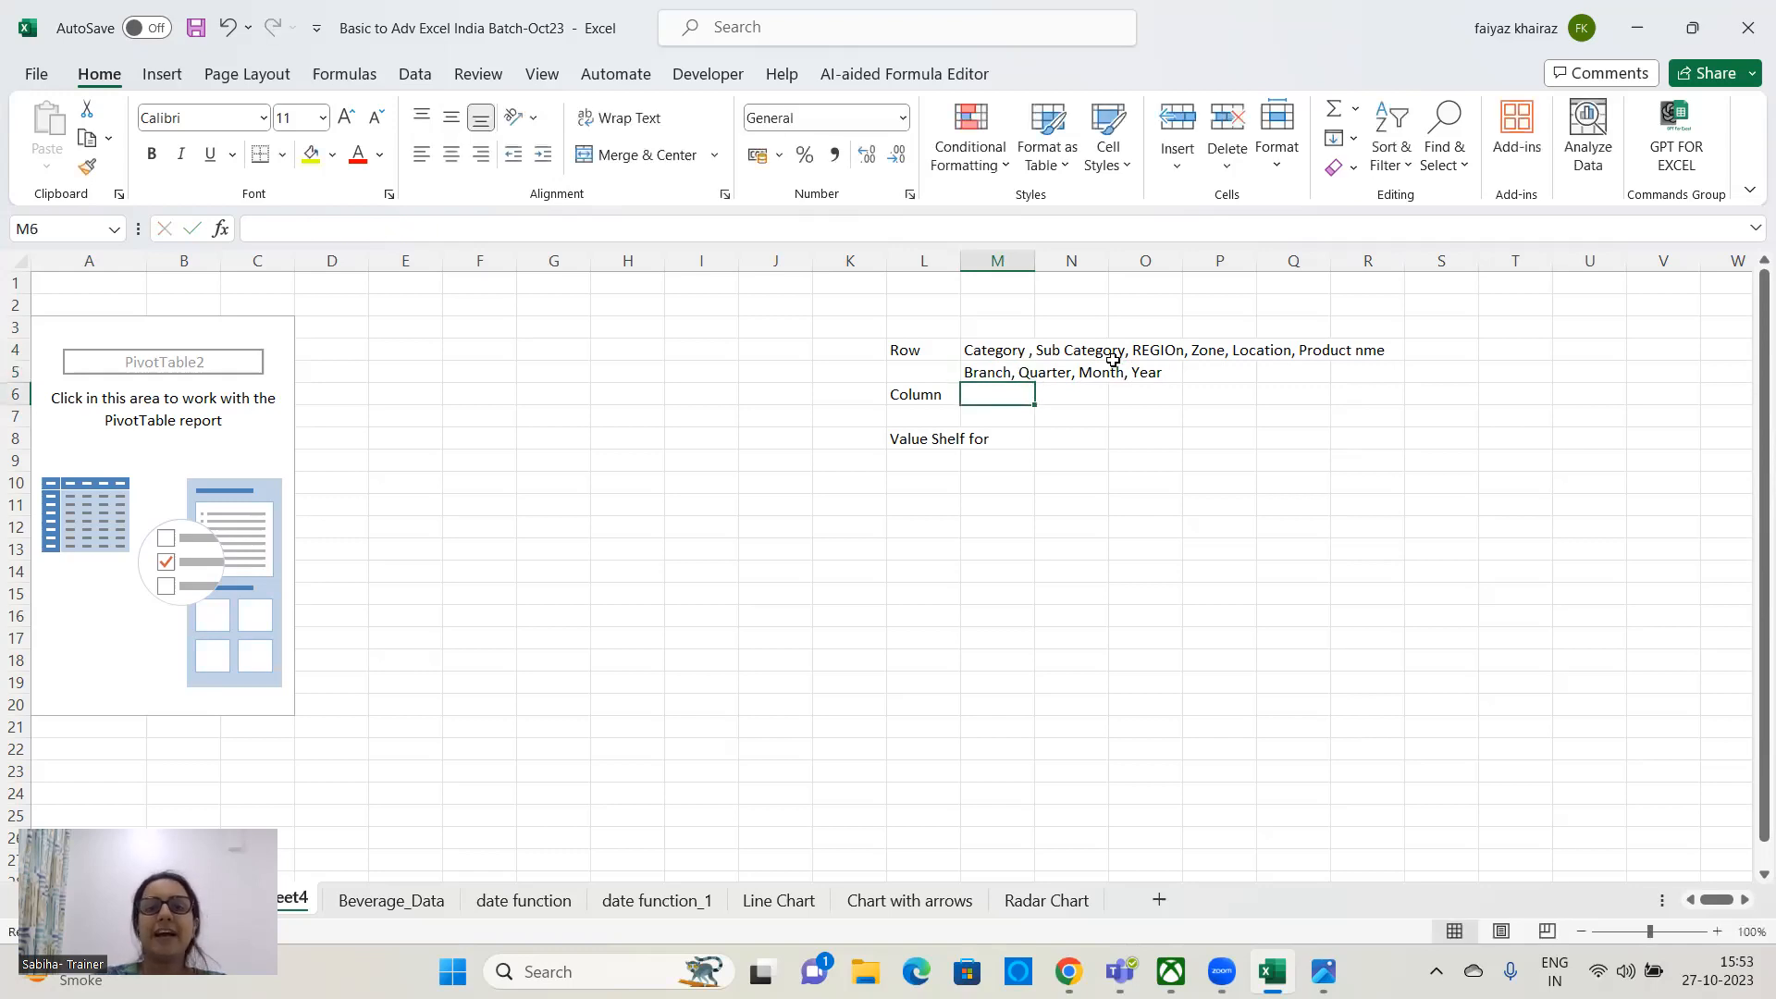
- Try a PivotTable layout with Year and Product as rows and summed Quantity as values, and remove all its fields again
{"action": "left_click", "coordinate": [226, 527]}
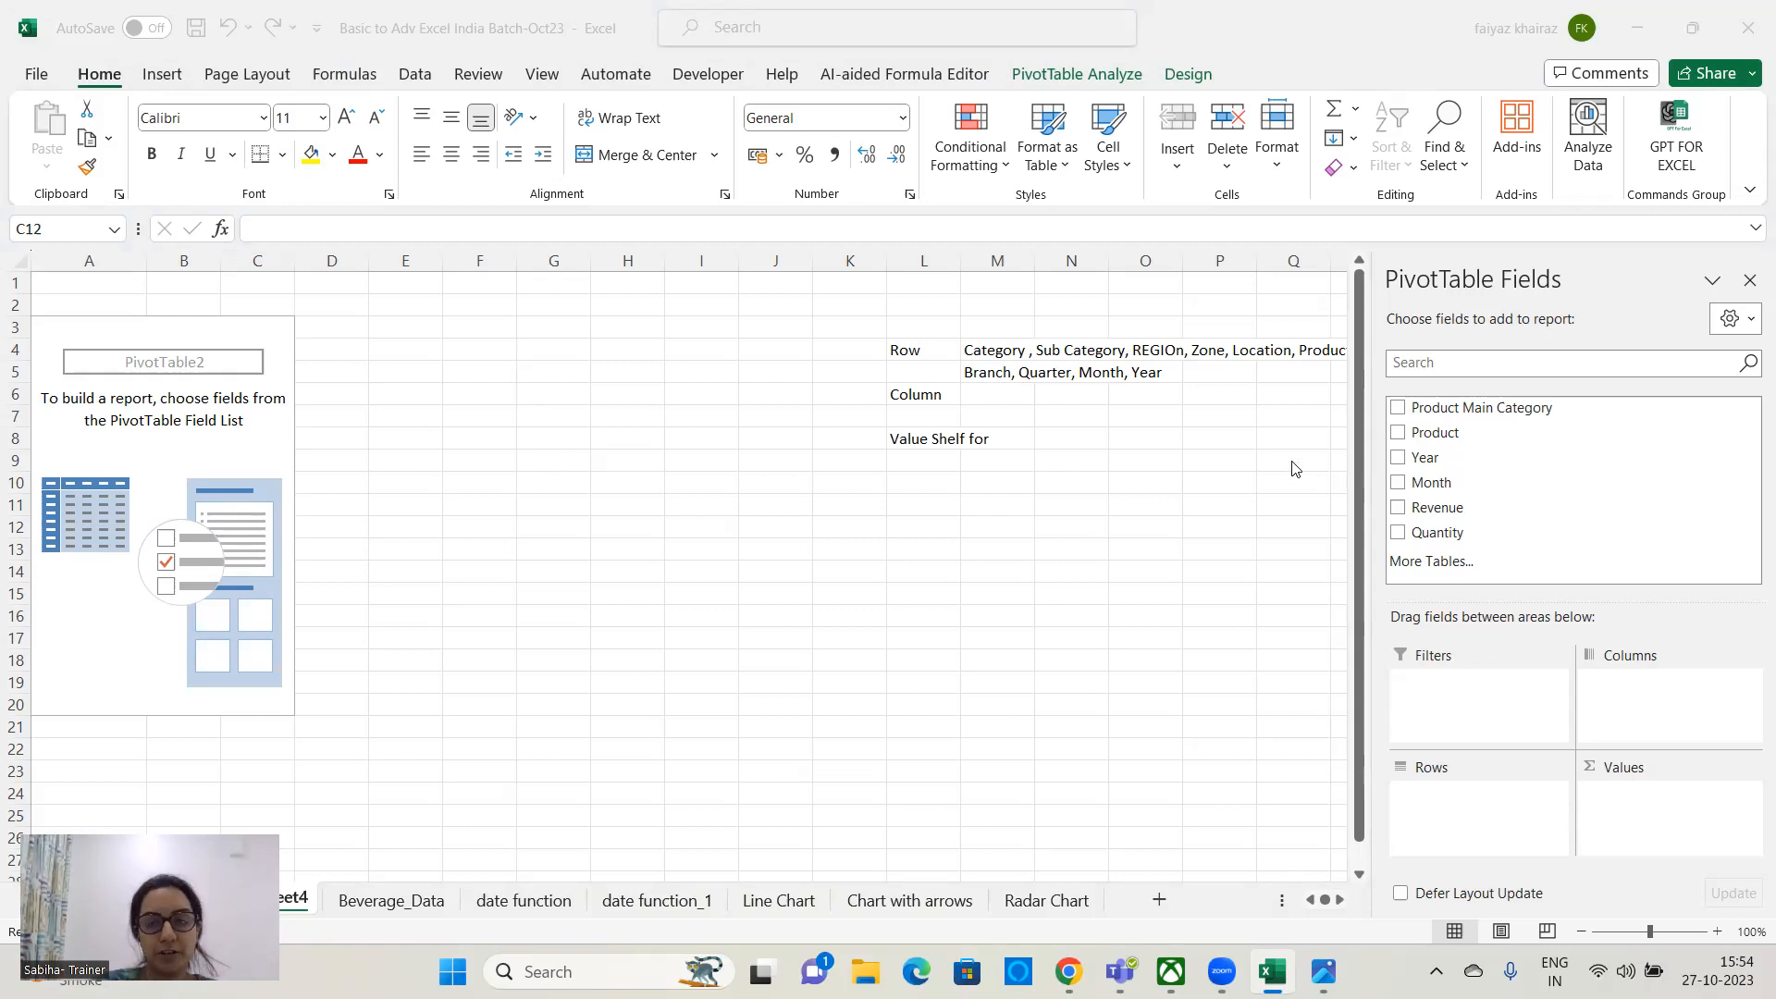
{"action": "left_click_drag", "start_coordinate": [1434, 433], "coordinate": [1620, 689]}
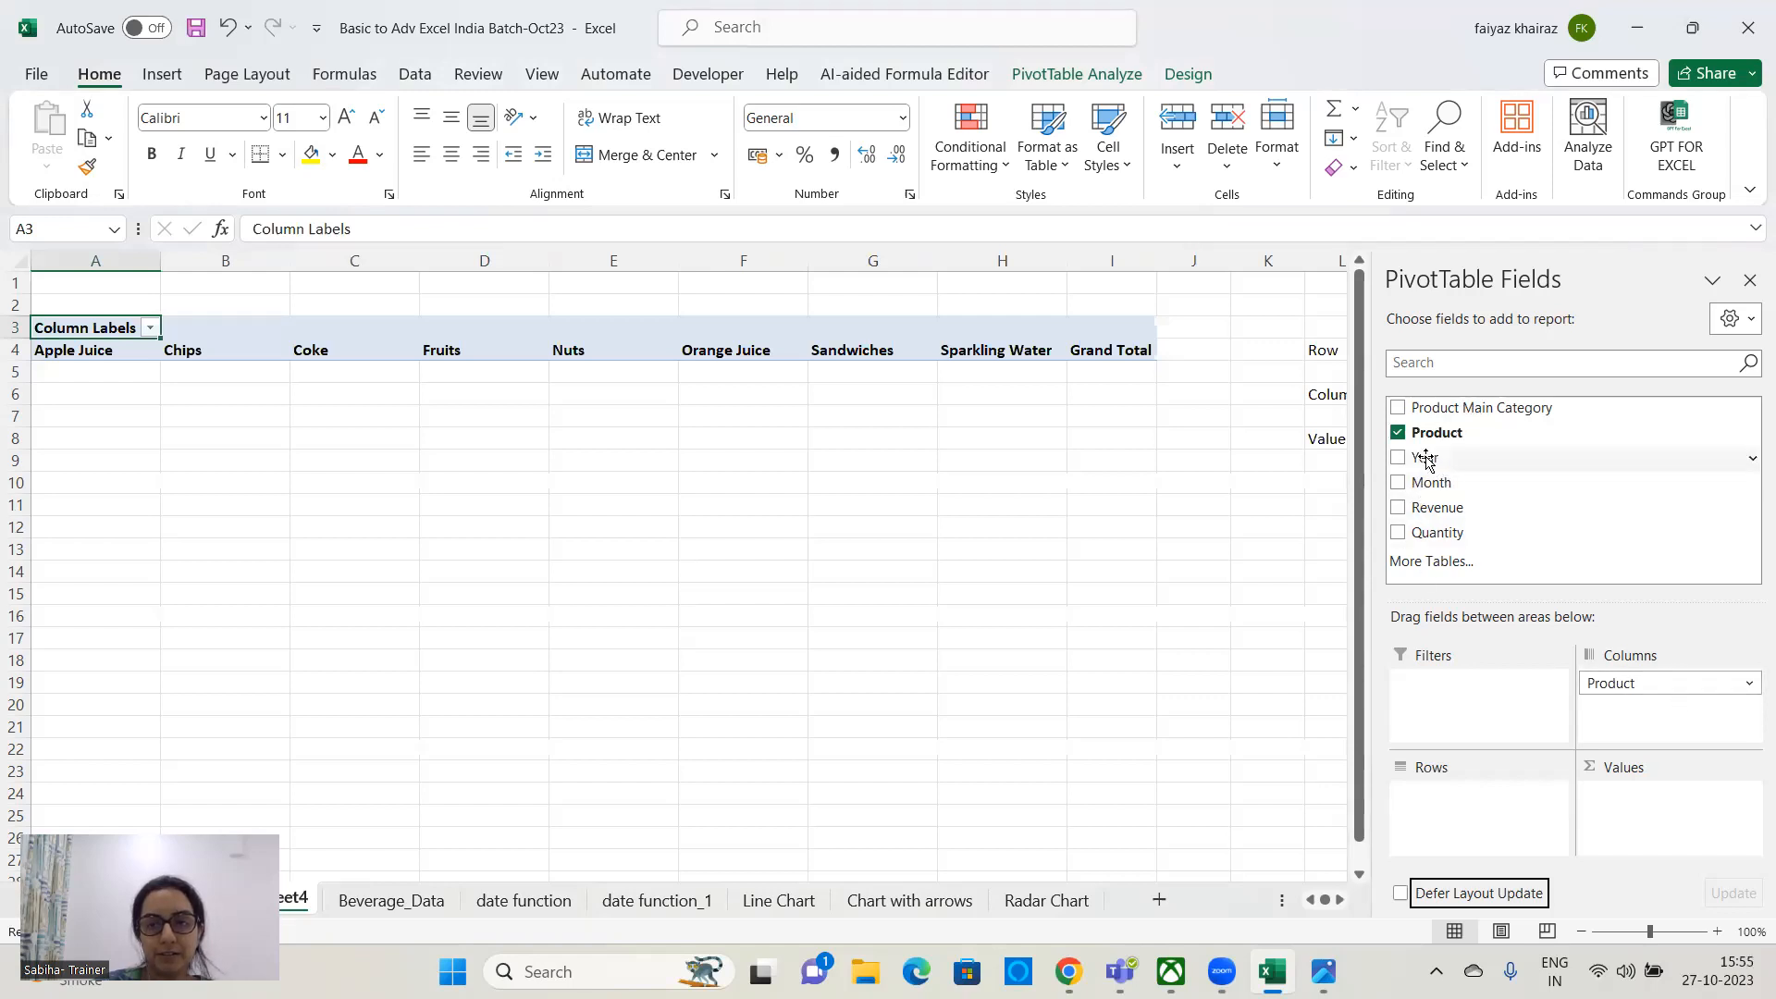
{"action": "mouse_move", "coordinate": [1443, 534]}
{"action": "left_mouse_down"}
{"action": "mouse_move", "coordinate": [1584, 730]}
{"action": "mouse_move", "coordinate": [1613, 806]}
{"action": "left_mouse_up"}
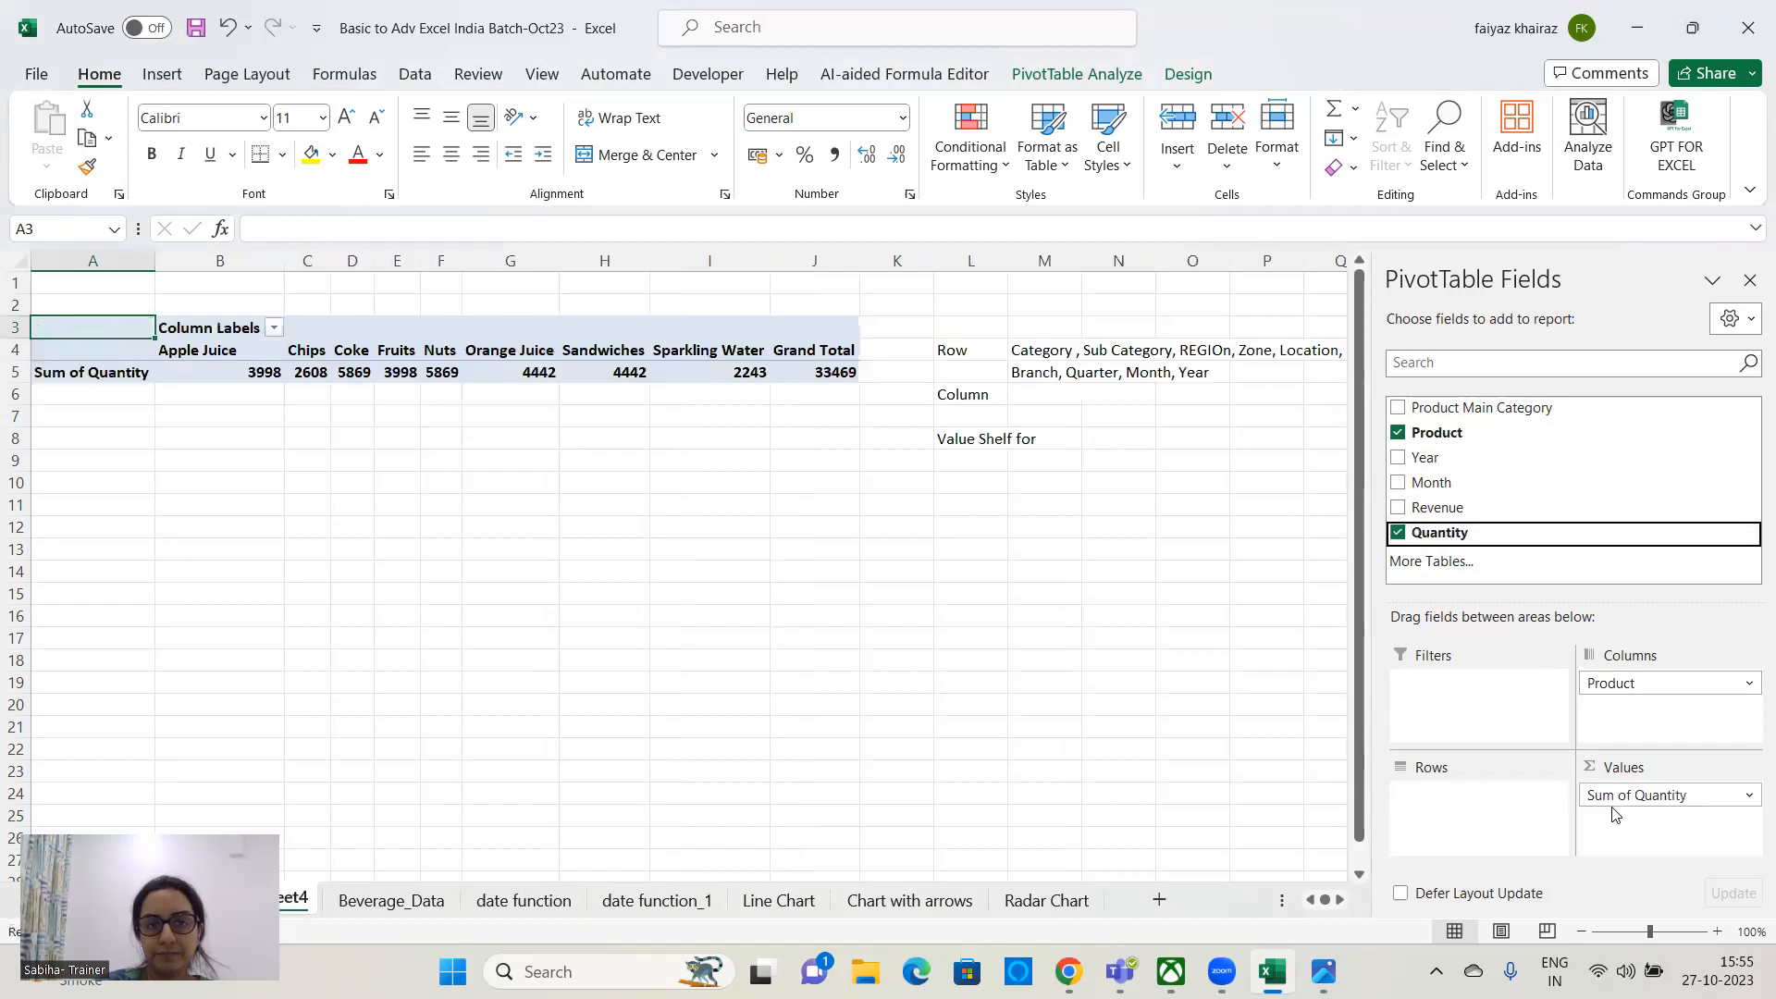
{"action": "left_click_drag", "start_coordinate": [1424, 457], "coordinate": [1454, 757]}
{"action": "left_click_drag", "start_coordinate": [1603, 686], "coordinate": [1480, 812]}
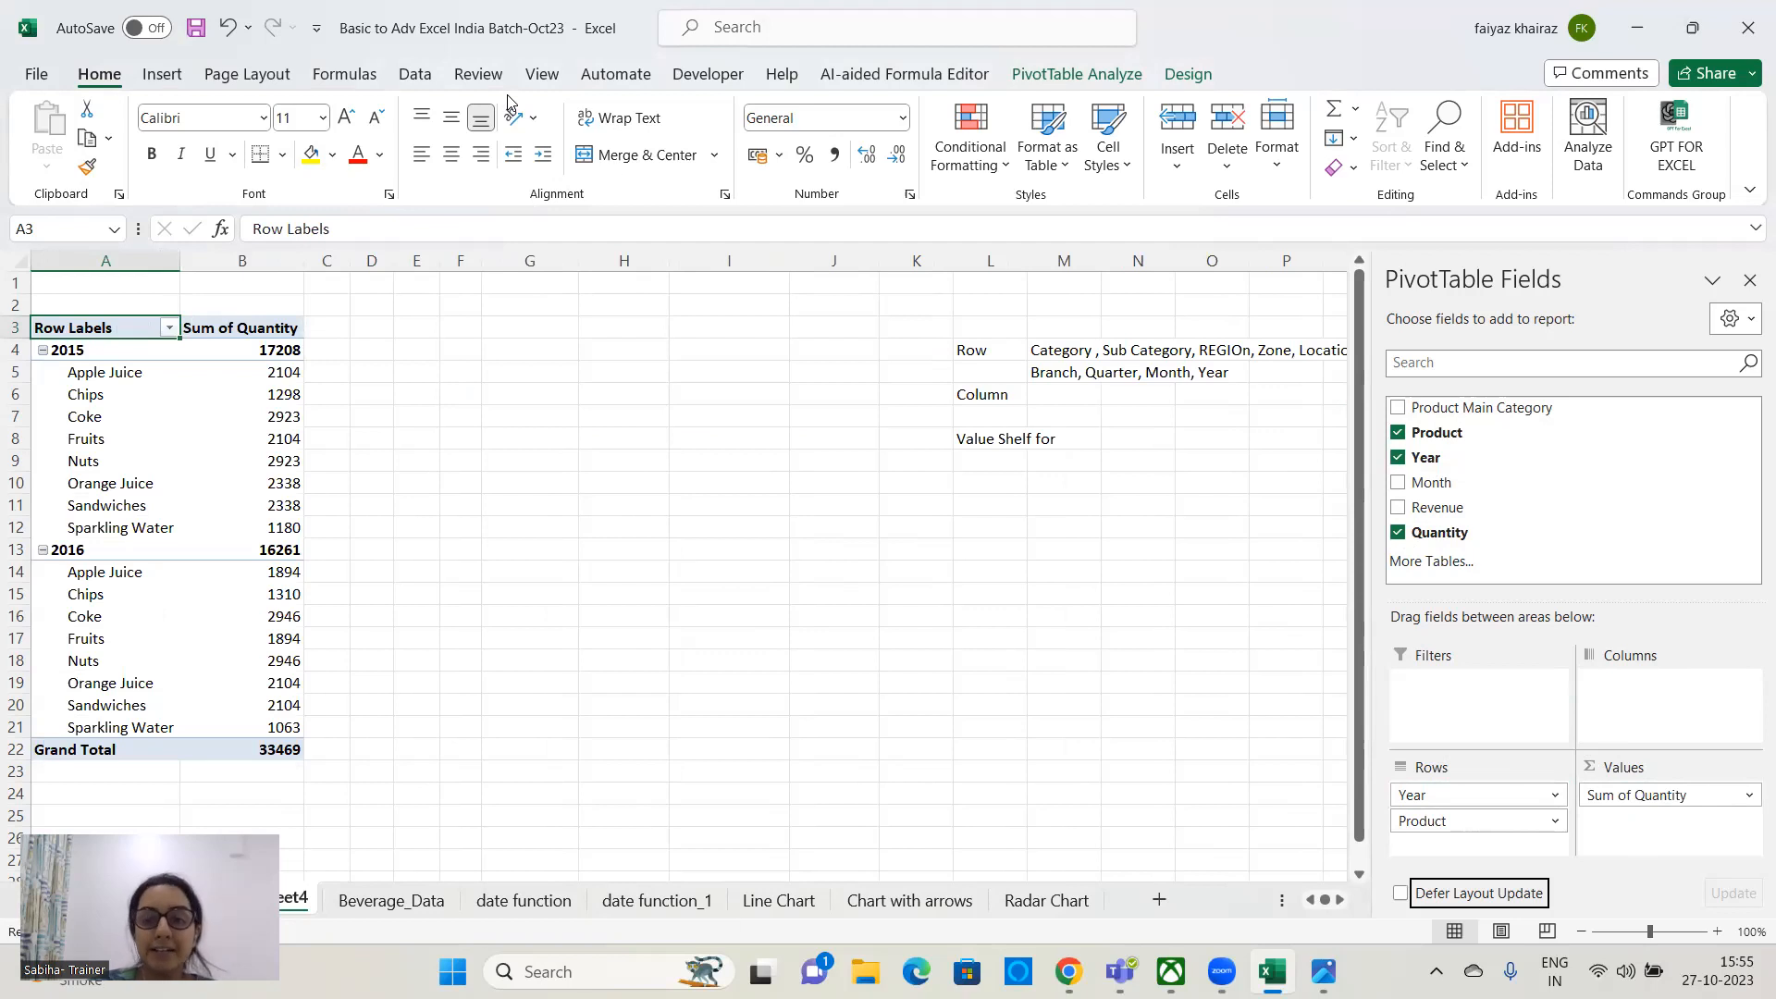
{"action": "left_click_drag", "start_coordinate": [1443, 820], "coordinate": [1202, 786]}
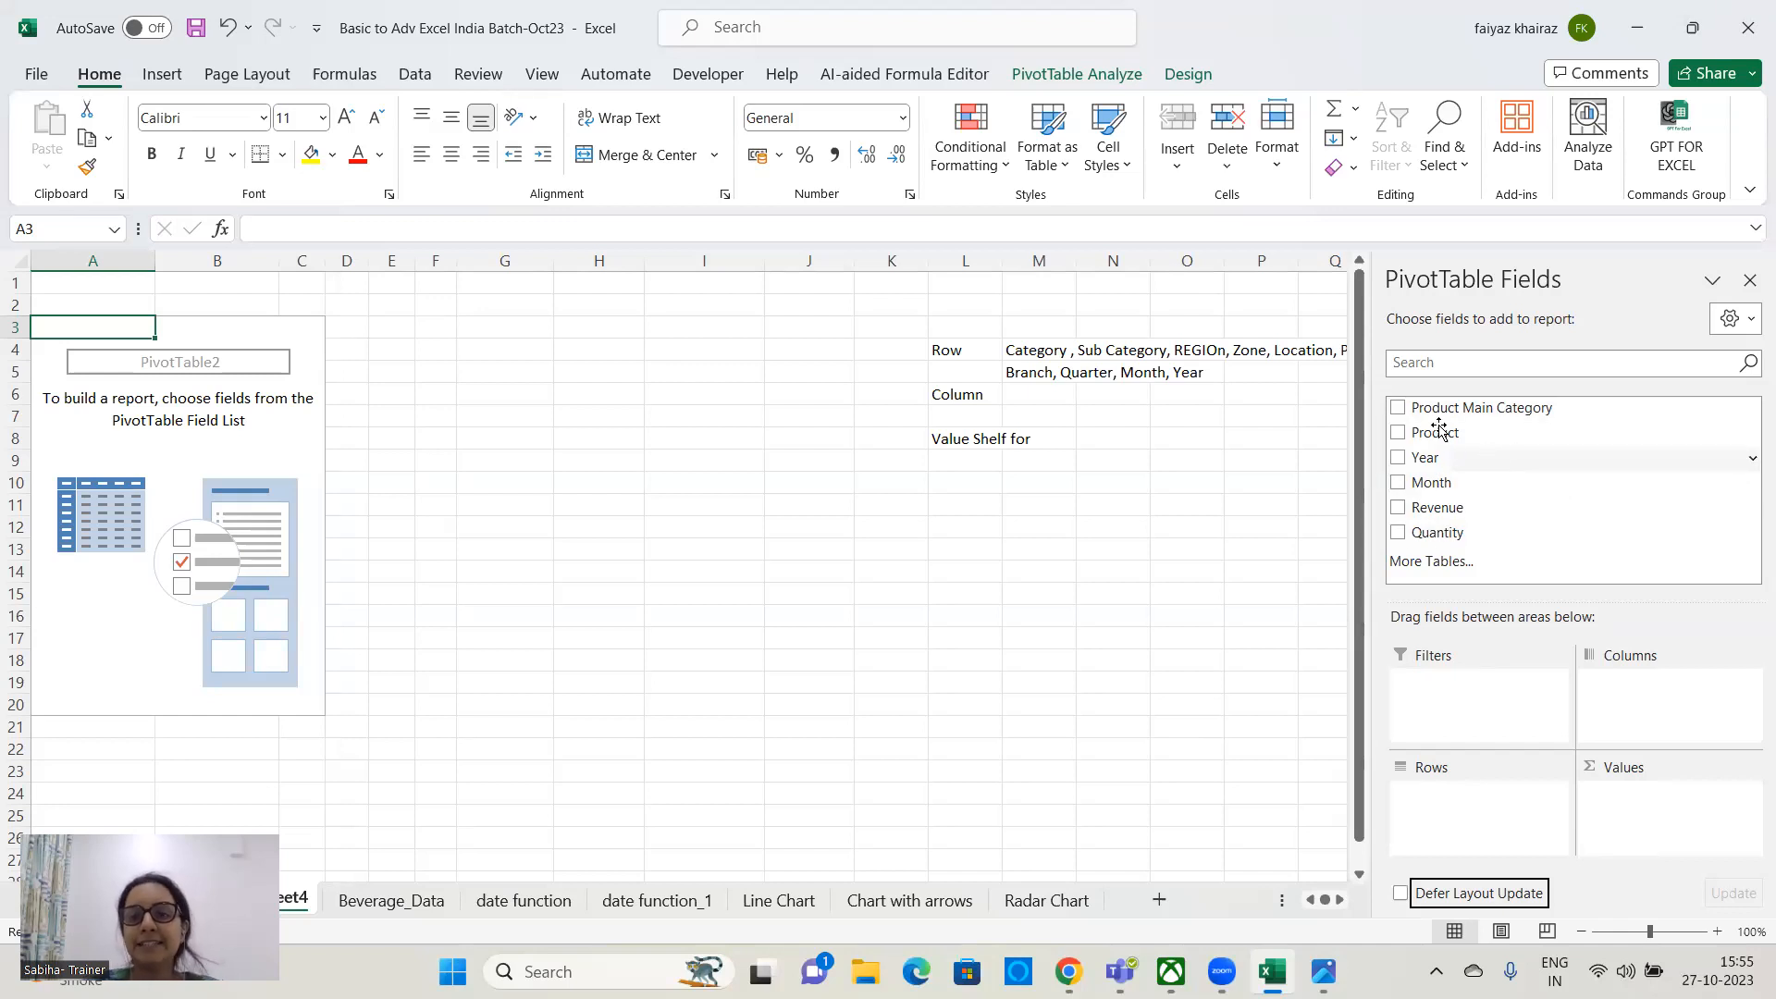
- Add the Product field to the PivotTable's rows
{"action": "left_click_drag", "start_coordinate": [1441, 432], "coordinate": [1434, 767]}
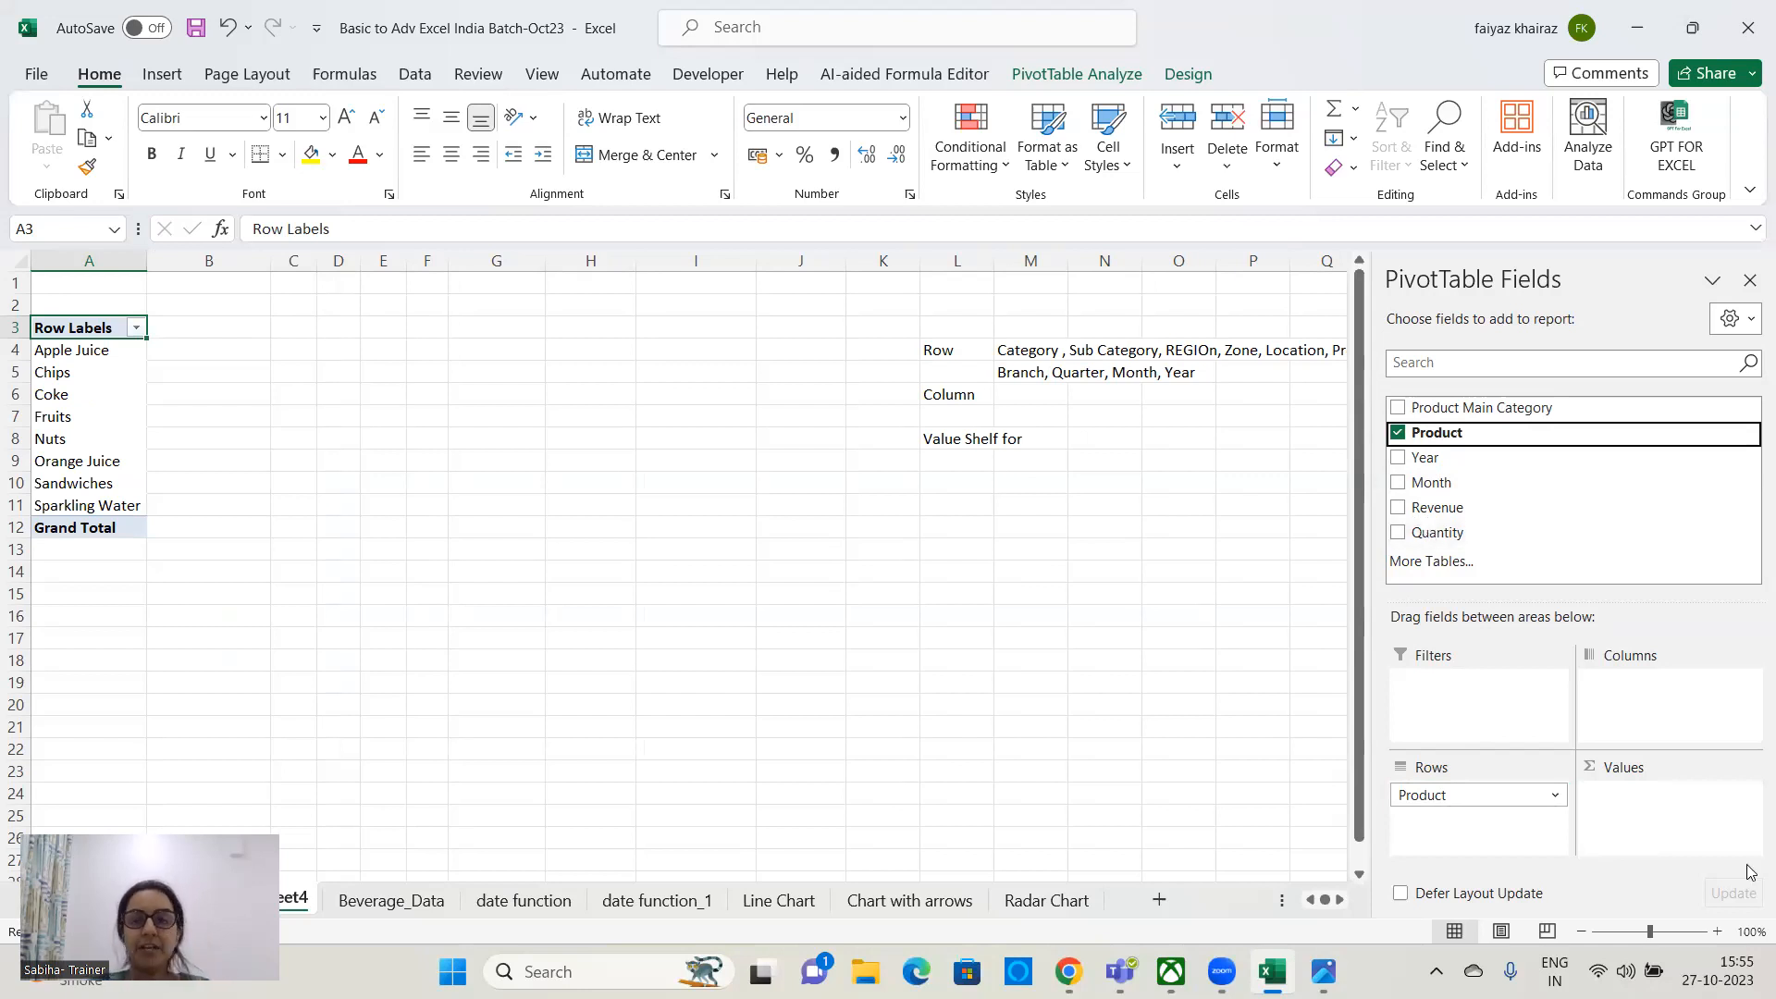
- Write the note "sum, min, max,count,average" in cell N8 beside "Value Shelf for"
{"action": "left_click", "coordinate": [1108, 433]}
{"action": "type", "text": "sum,"}
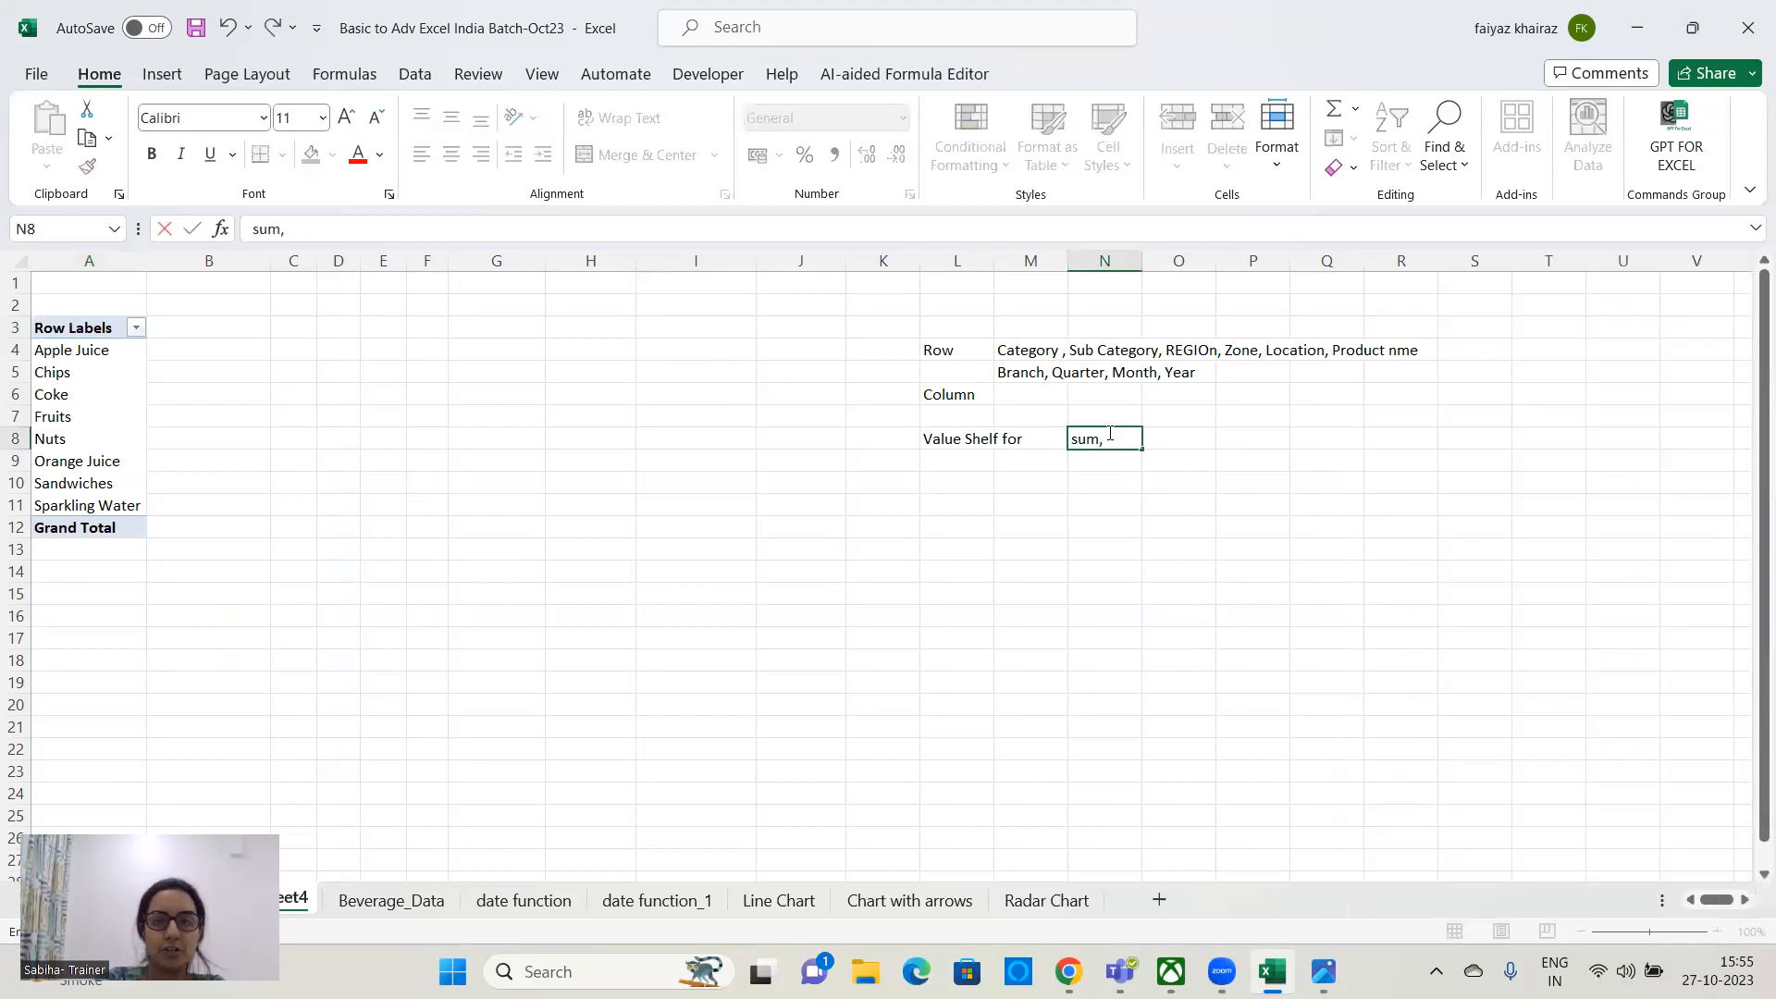
{"action": "type", "text": " min, max,c"}
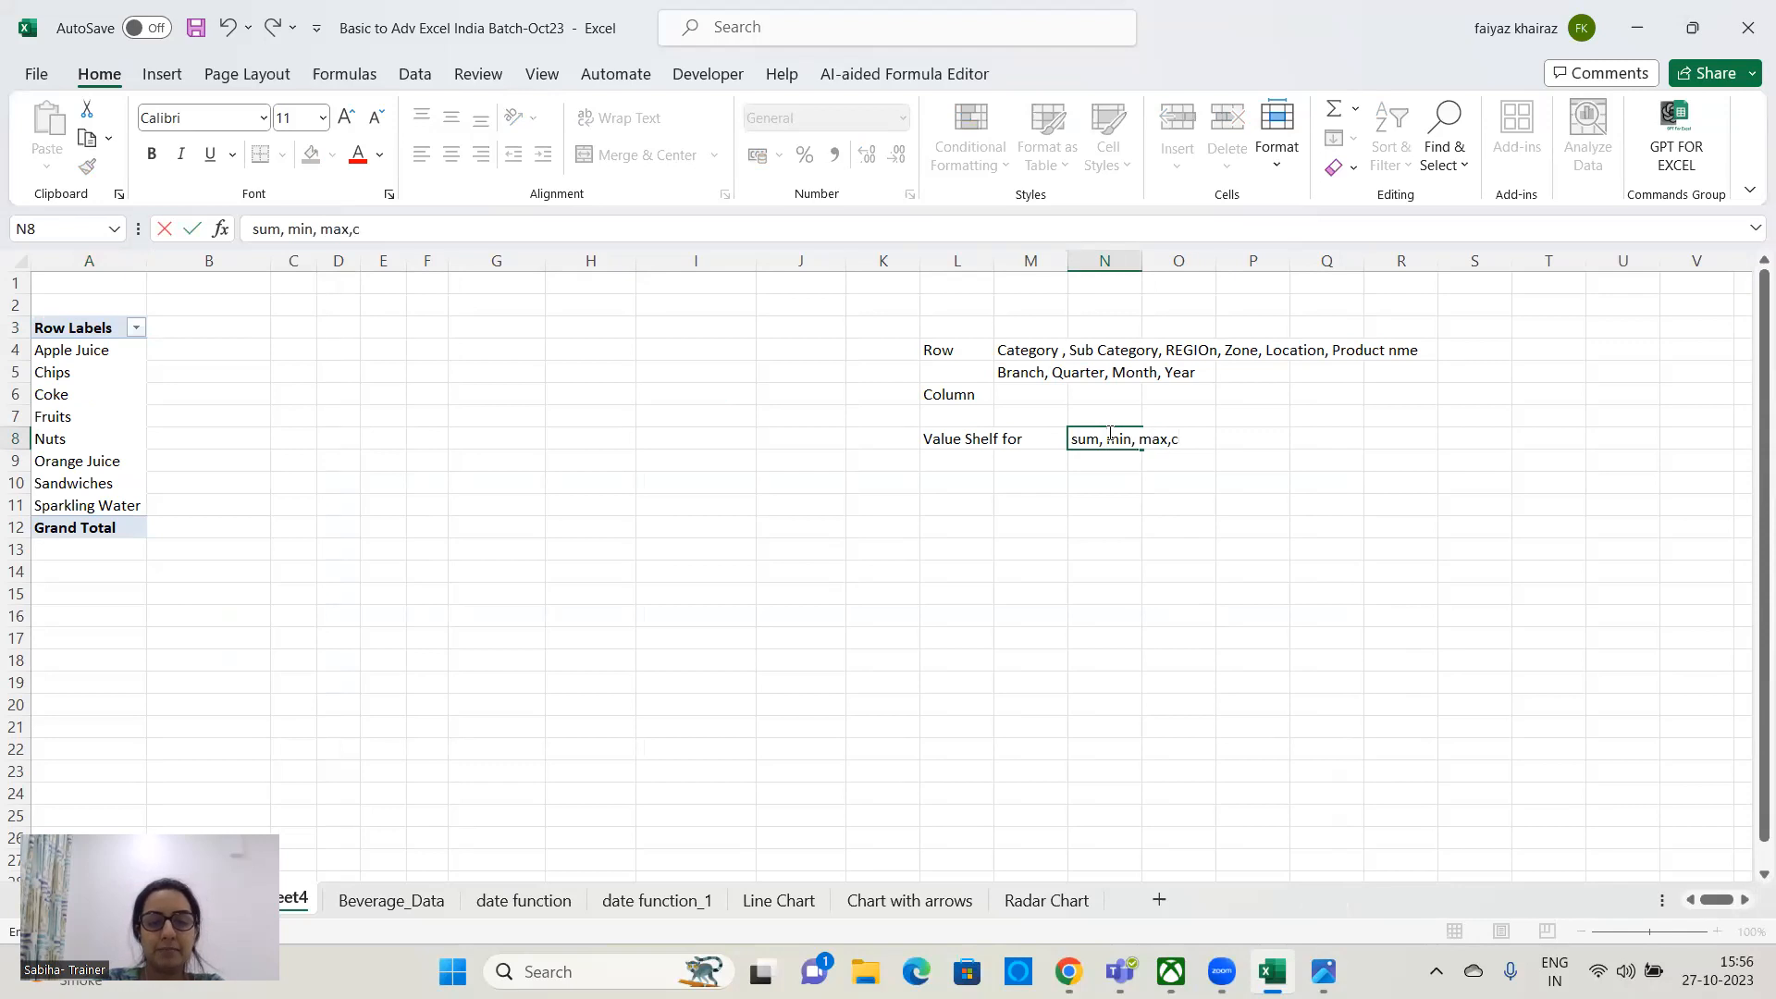
{"action": "type", "text": "ount,average"}
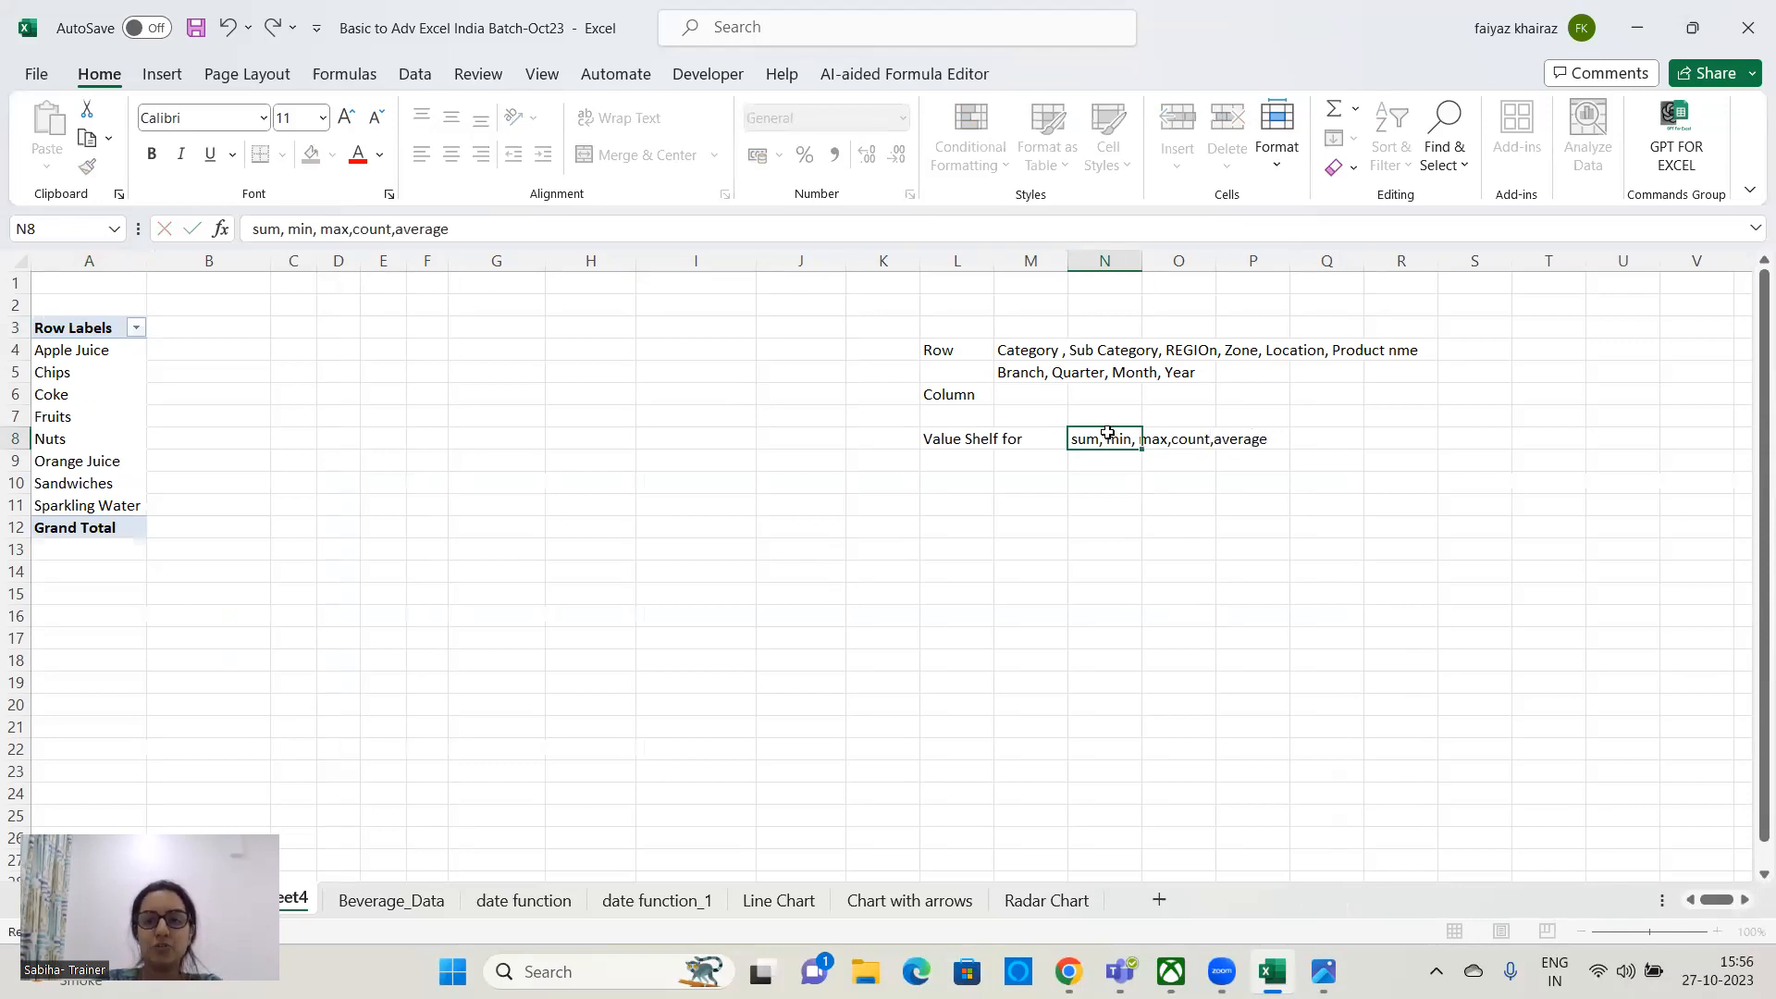
{"action": "key", "text": "Return"}
{"action": "left_click", "coordinate": [980, 442]}
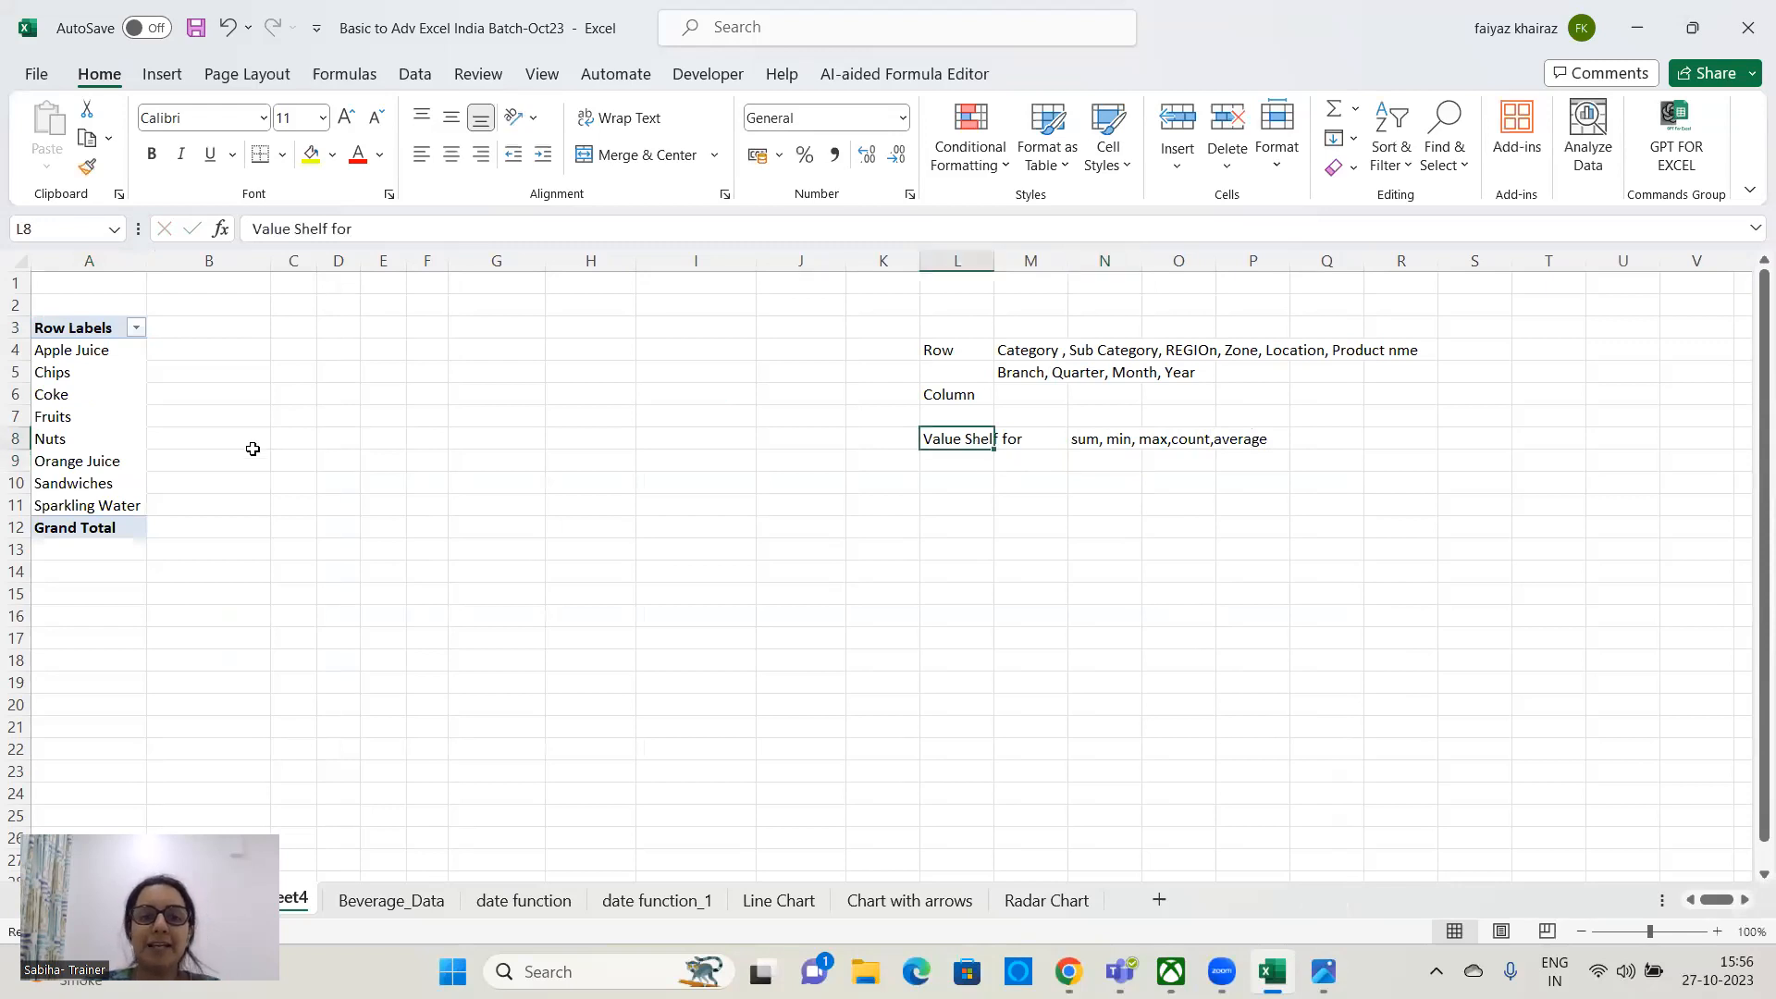
- List example value fields below "Value Shelf for": "sales" in L9 and "profit, Quantuty, Estimate, Actual, TARGET" in L10
{"action": "left_click", "coordinate": [92, 461]}
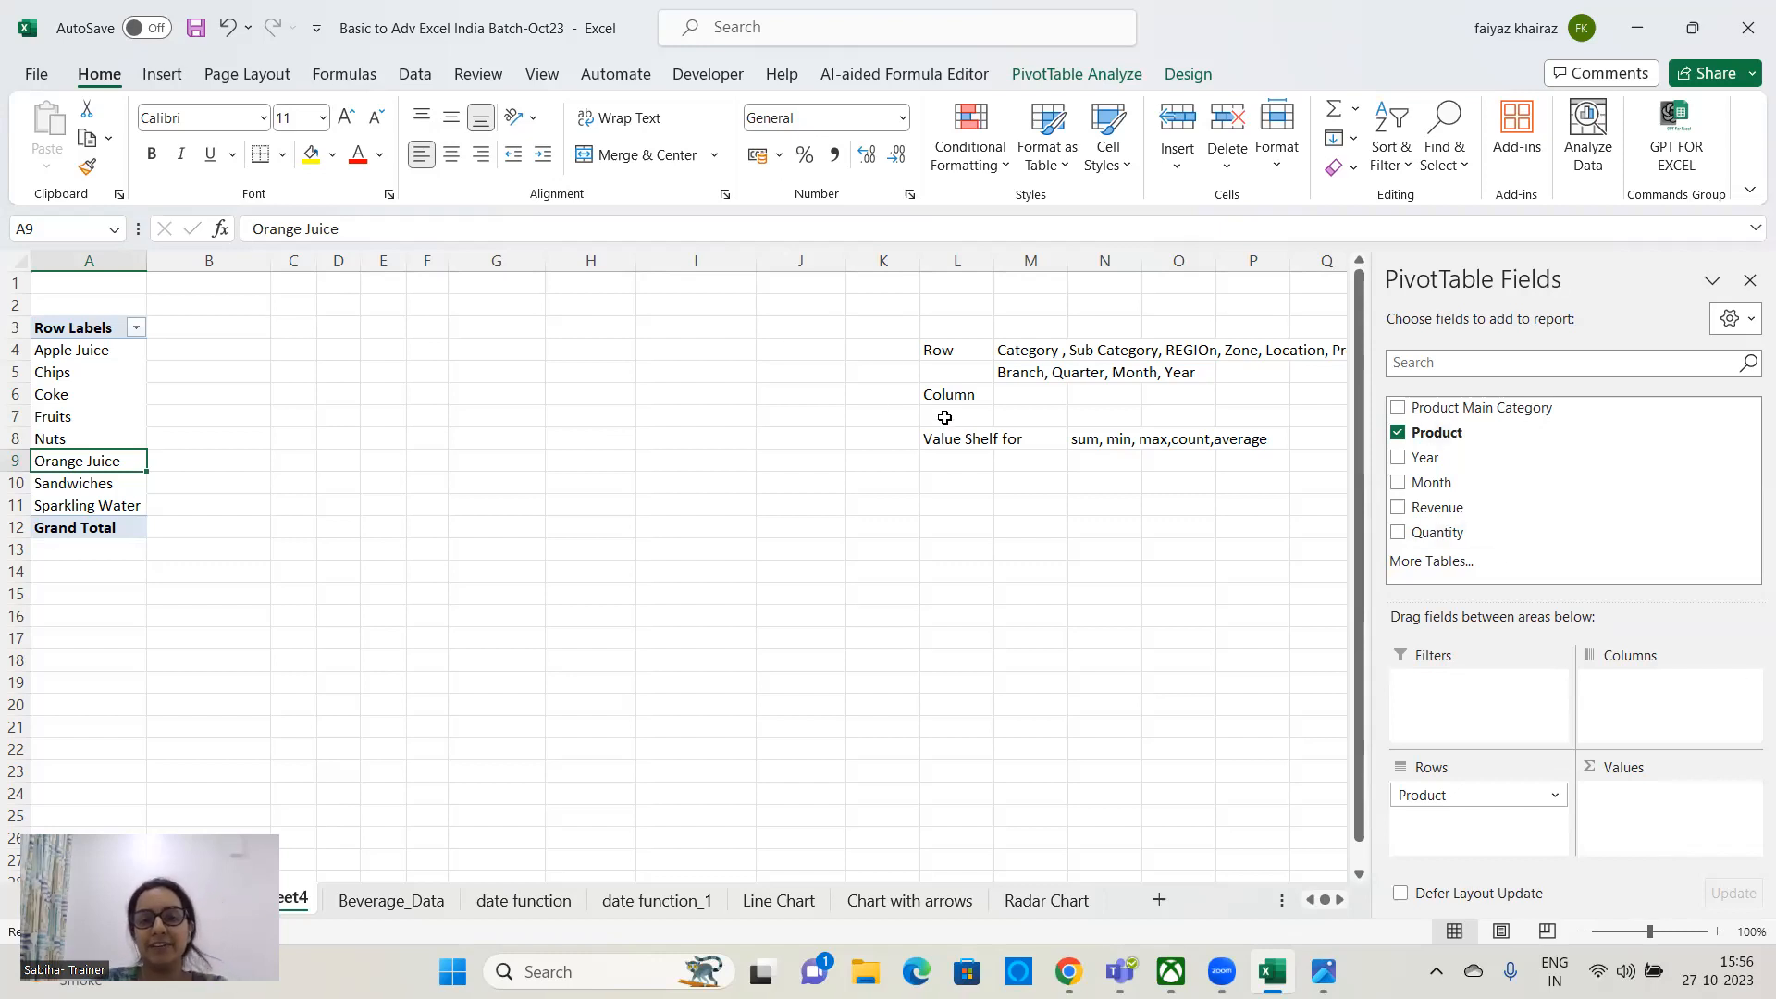
{"action": "left_click", "coordinate": [967, 461]}
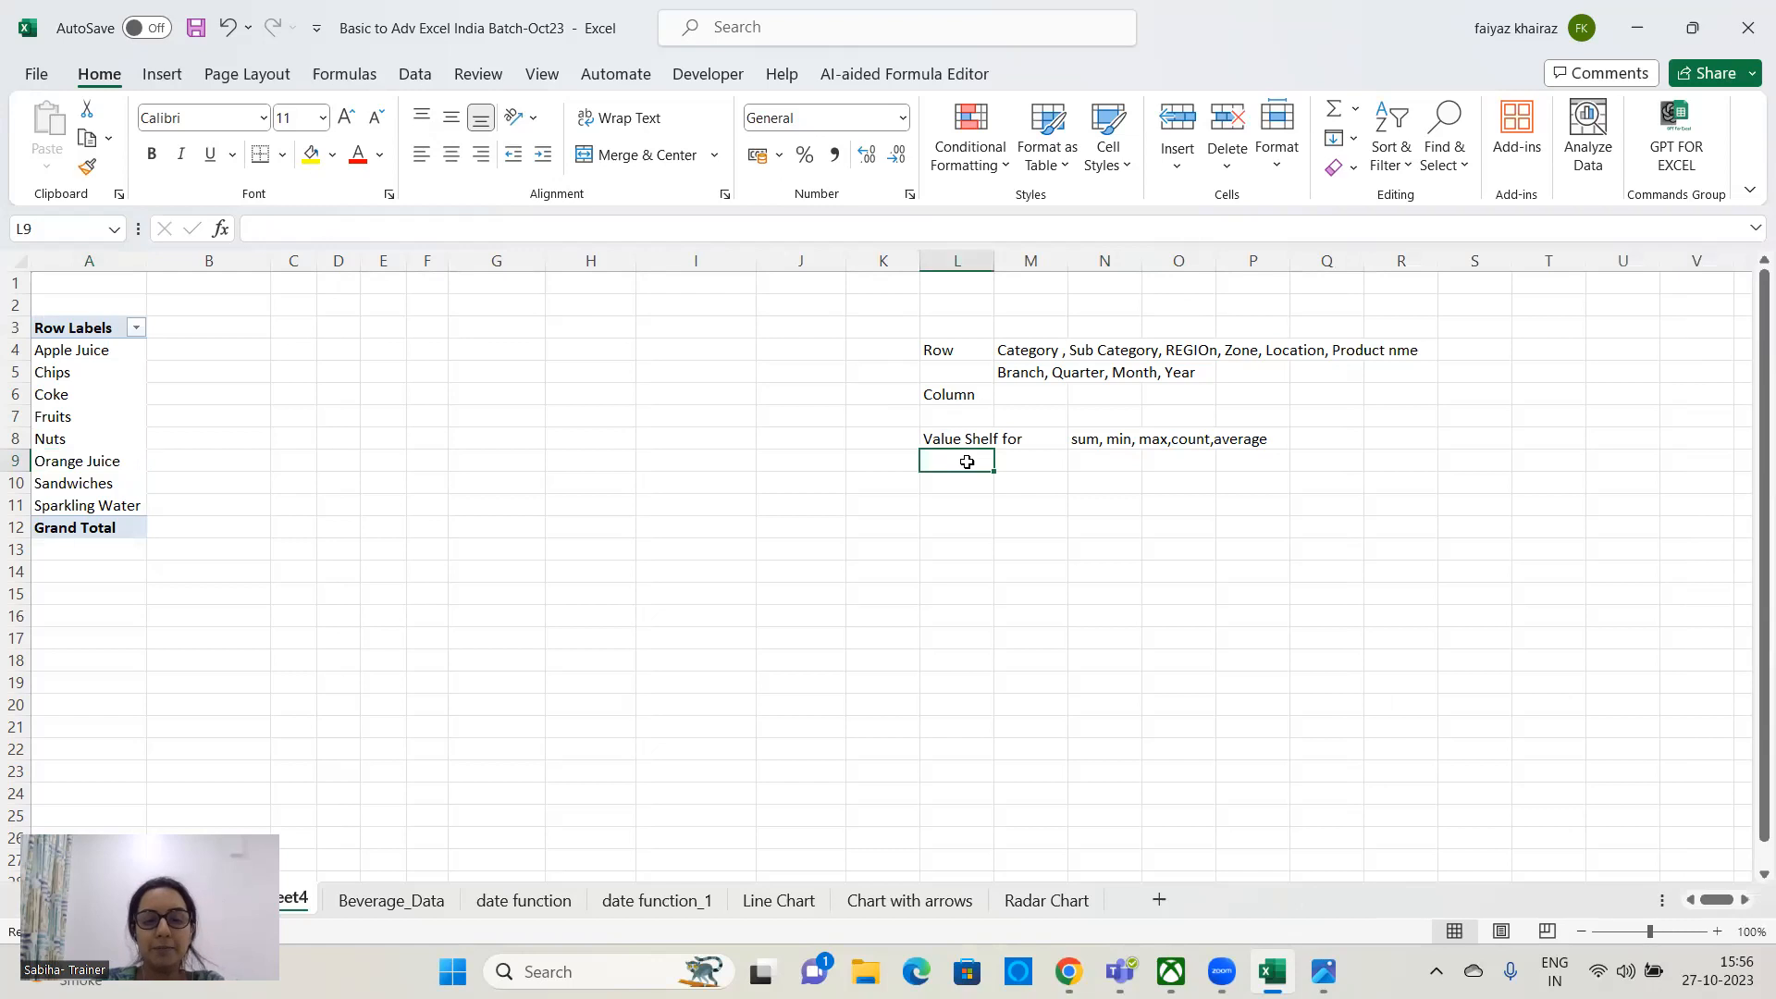
{"action": "type", "text": "sales"}
{"action": "key", "text": "Return"}
{"action": "type", "text": "profit"}
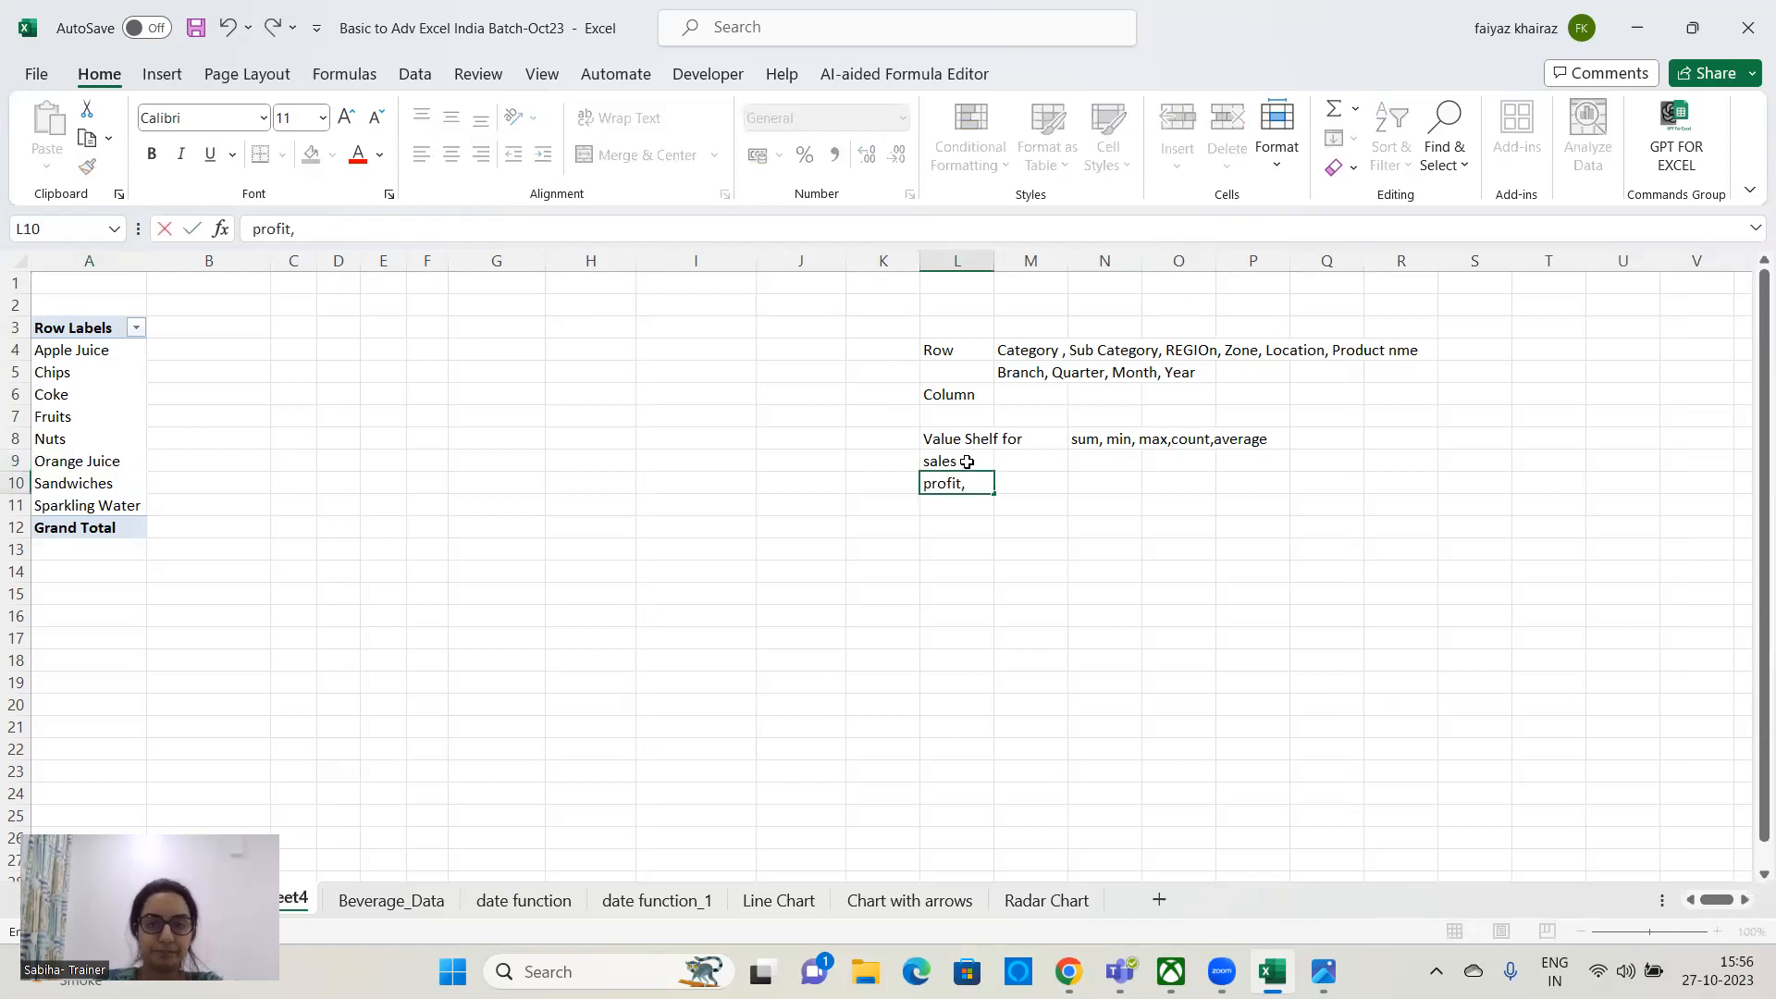
{"action": "type", "text": ", Quant"}
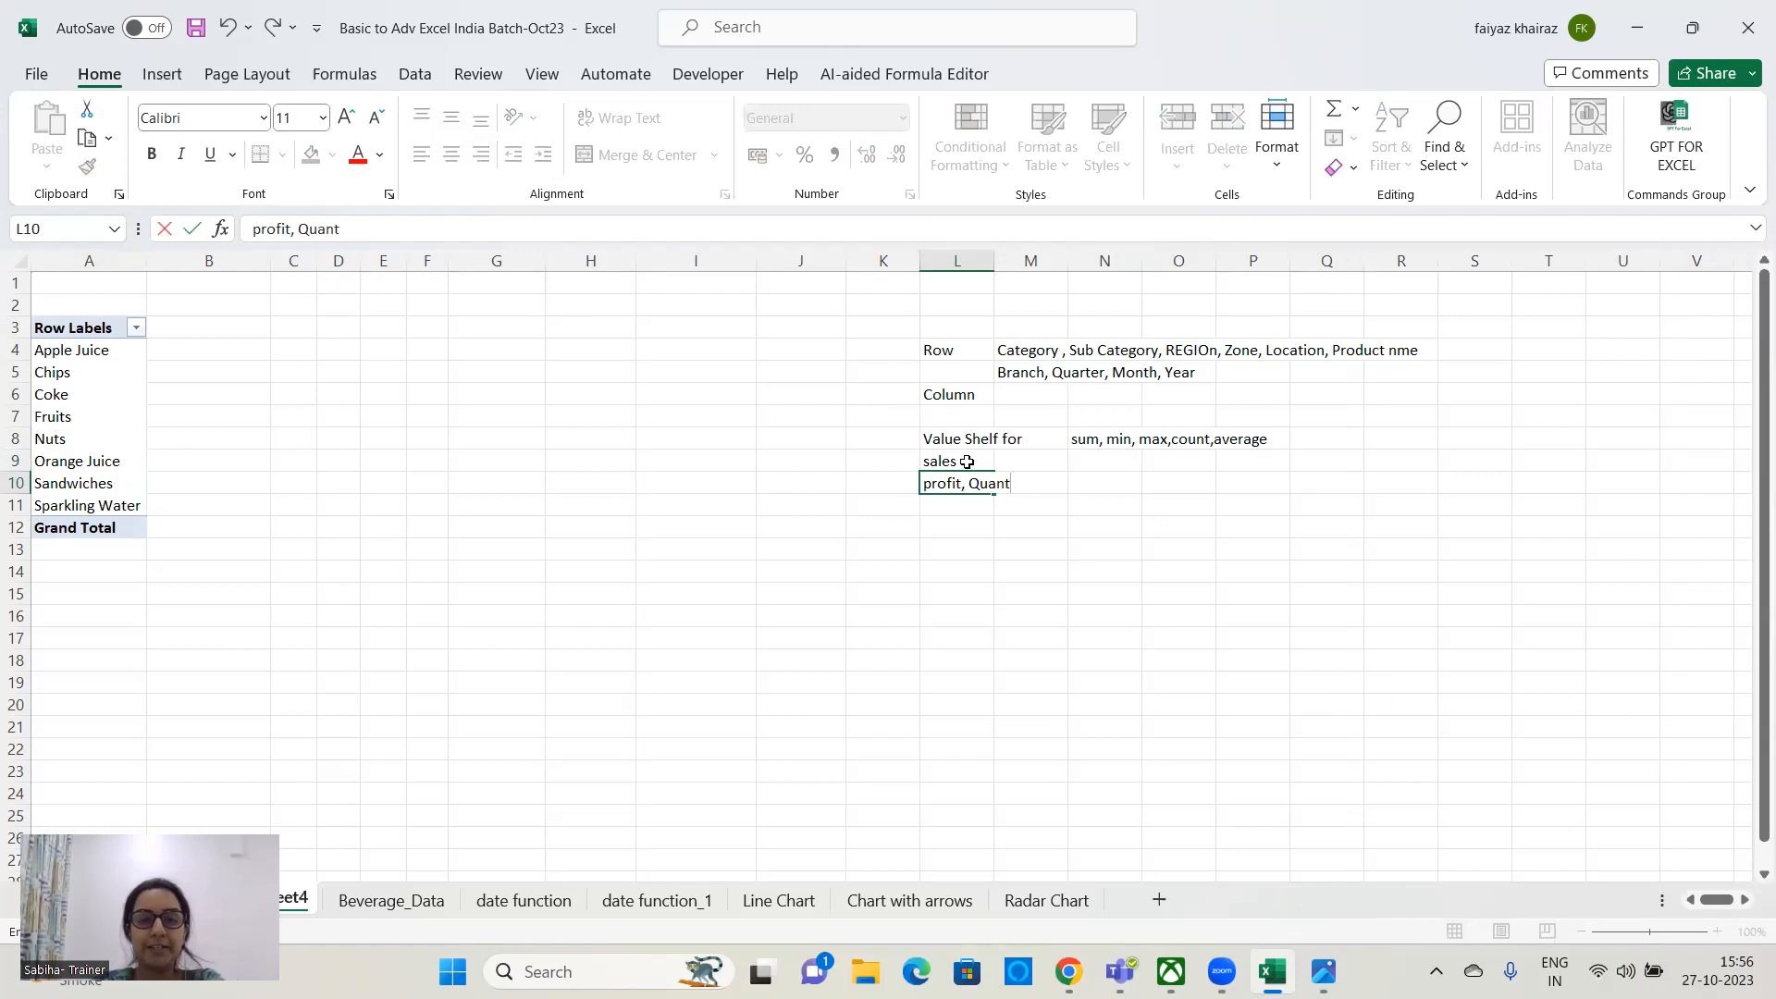
{"action": "type", "text": "uty, Estimate, Actual"}
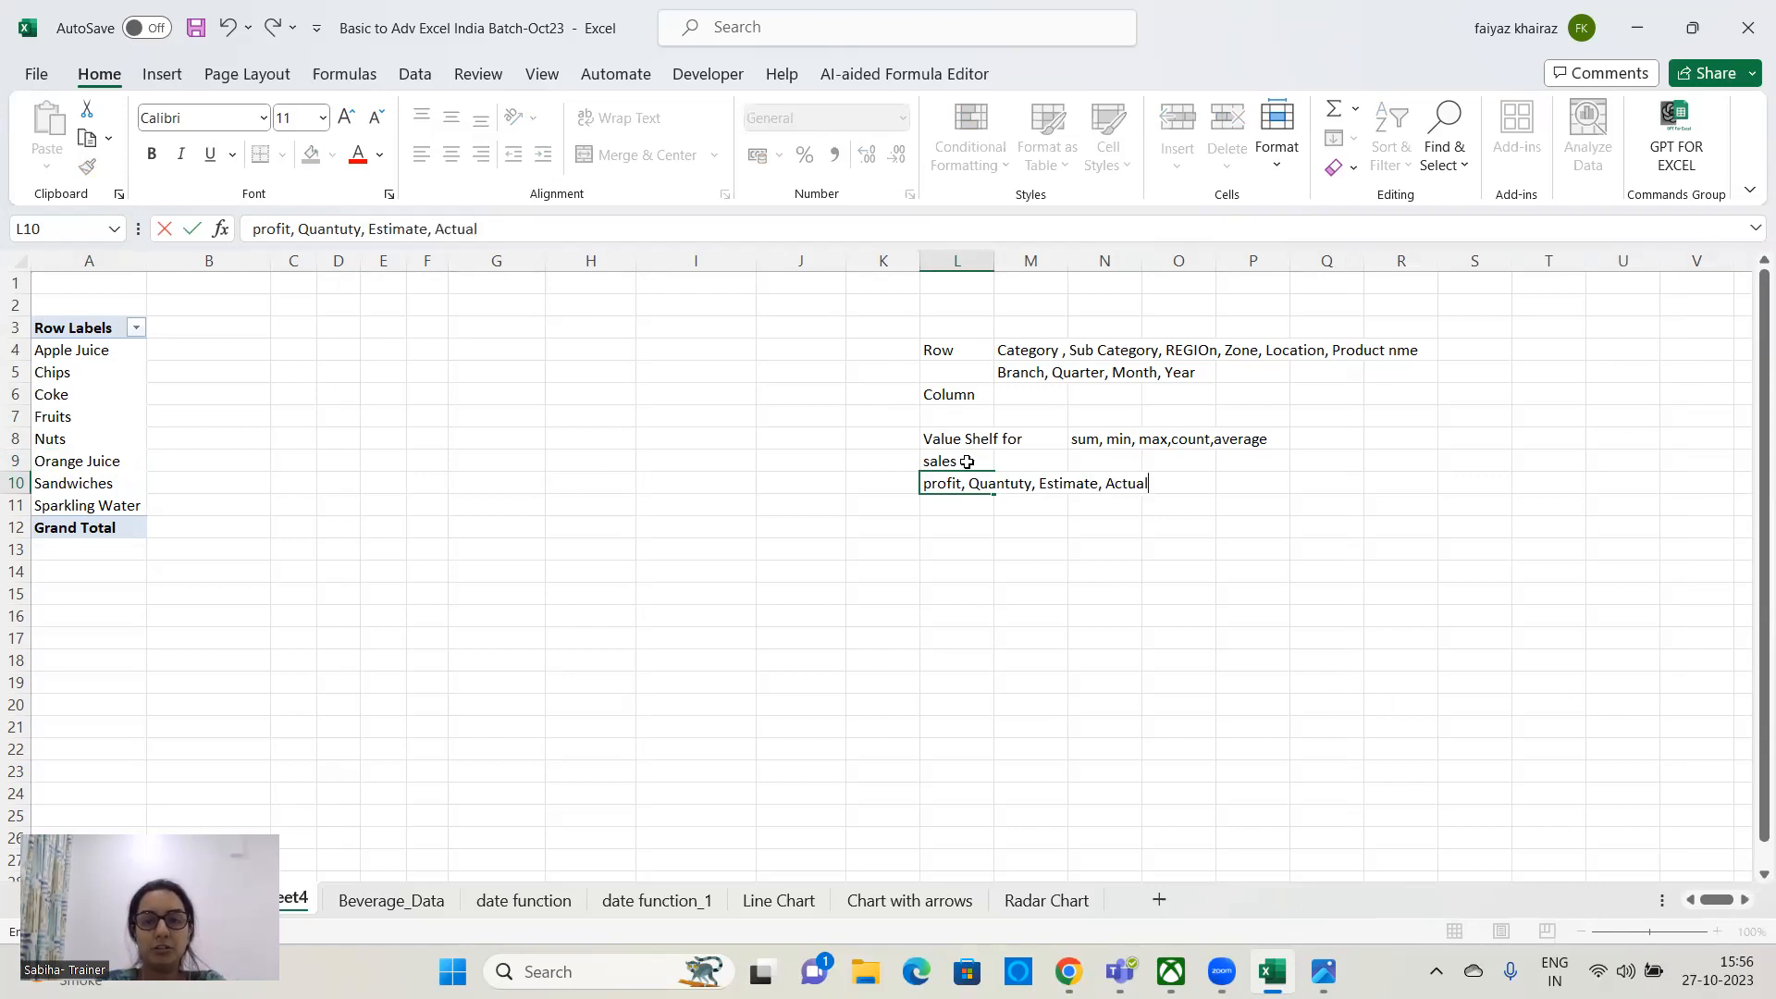
{"action": "type", "text": ", S"}
{"action": "key", "text": "BackSpace"}
{"action": "key", "text": "Caps_Lock"}
{"action": "type", "text": "ME"}
{"action": "key", "text": "BackSpace"}
{"action": "key", "text": "BackSpace"}
{"action": "type", "text": "TARGET"}
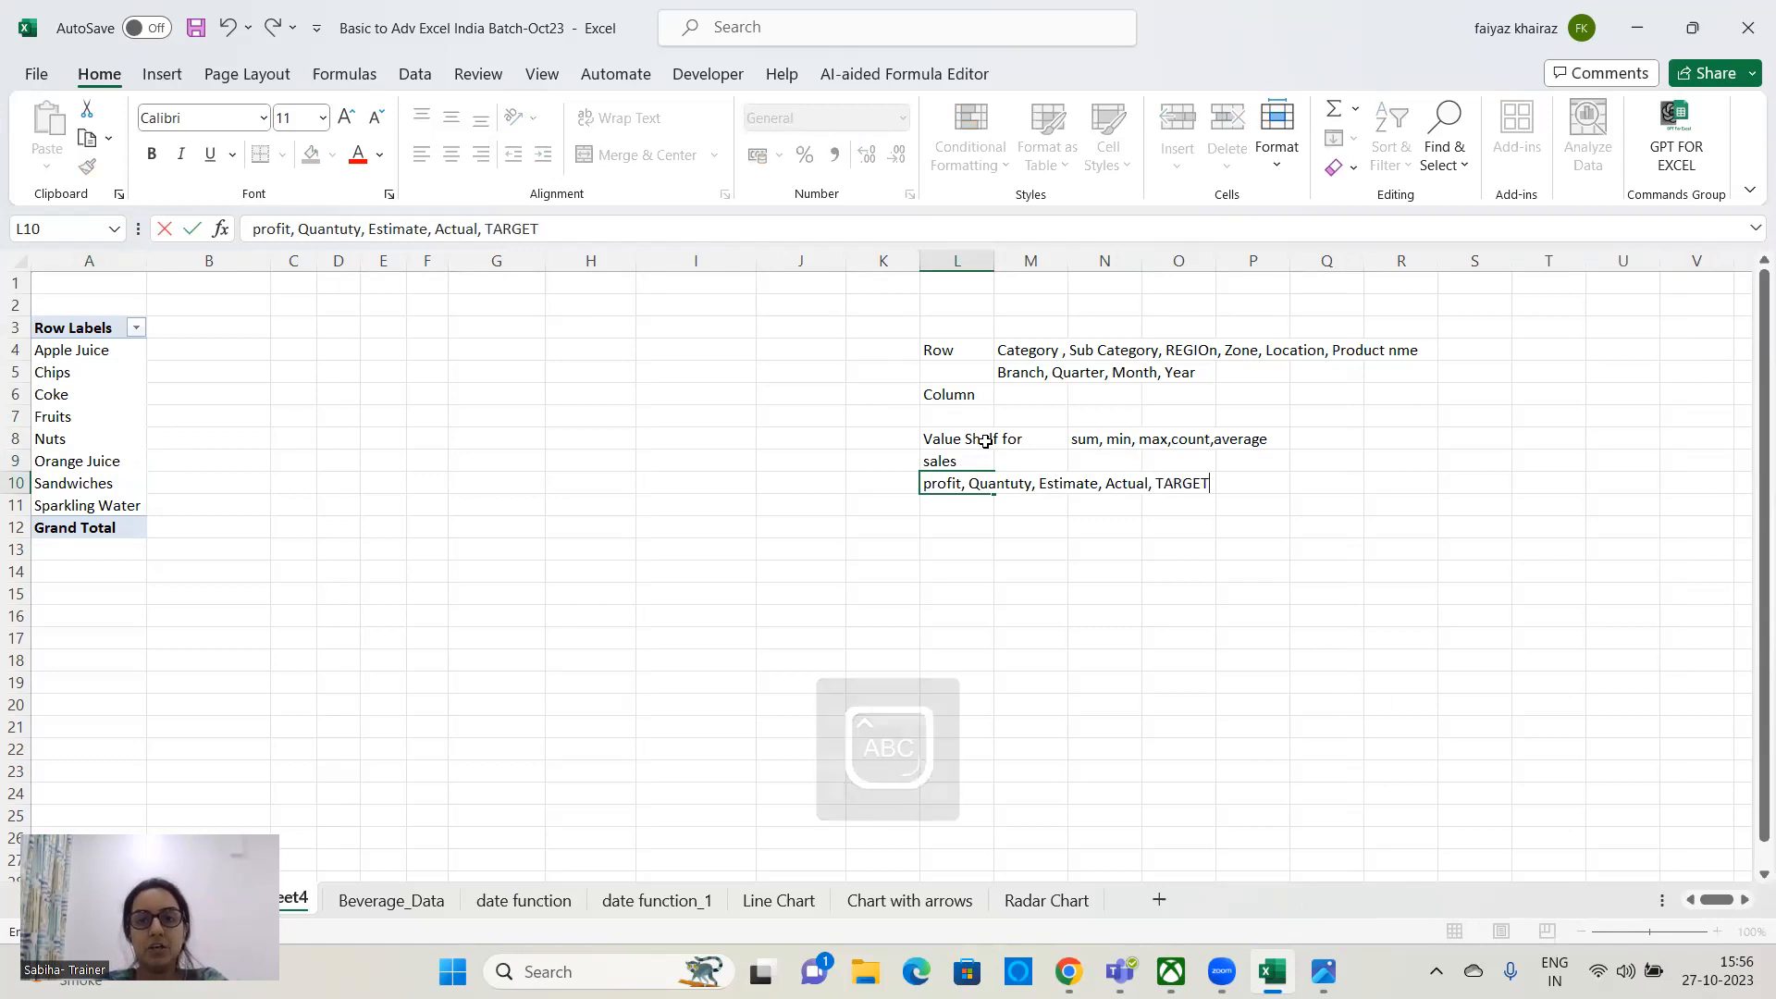
{"action": "key", "text": "Return"}
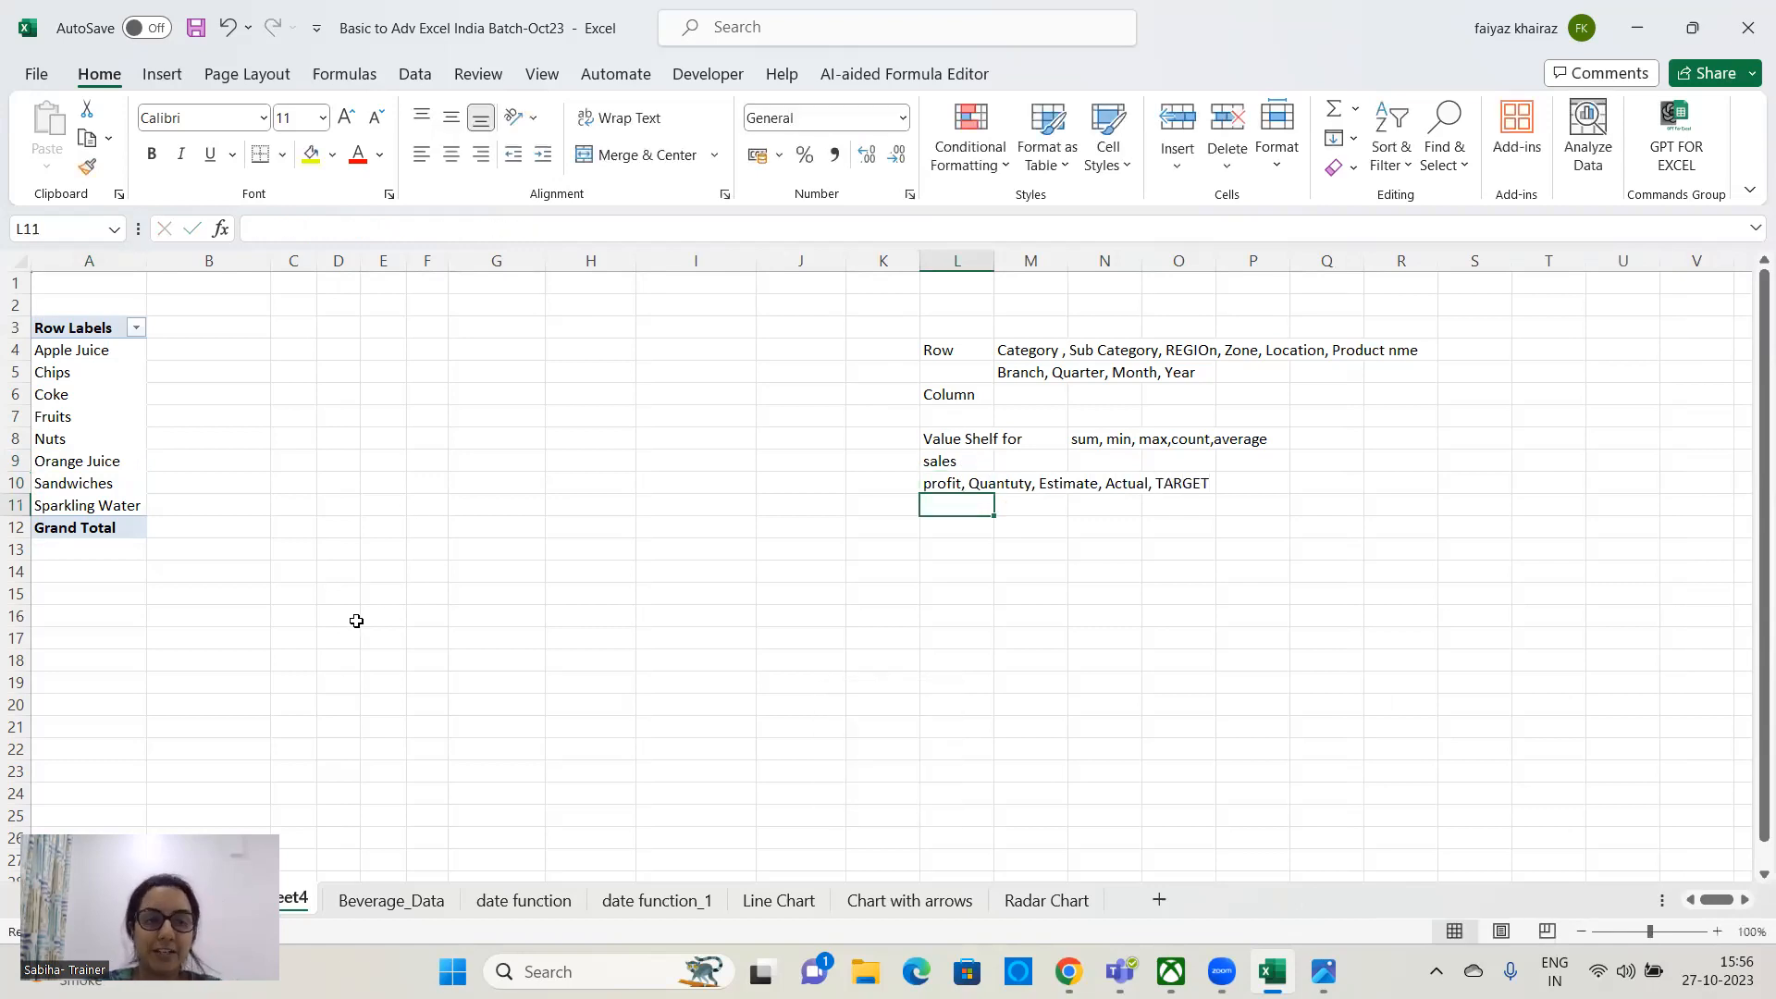
- Sum Quantity in the PivotTable's values and add Product Main Category to the rows below Product
{"action": "left_click", "coordinate": [89, 382]}
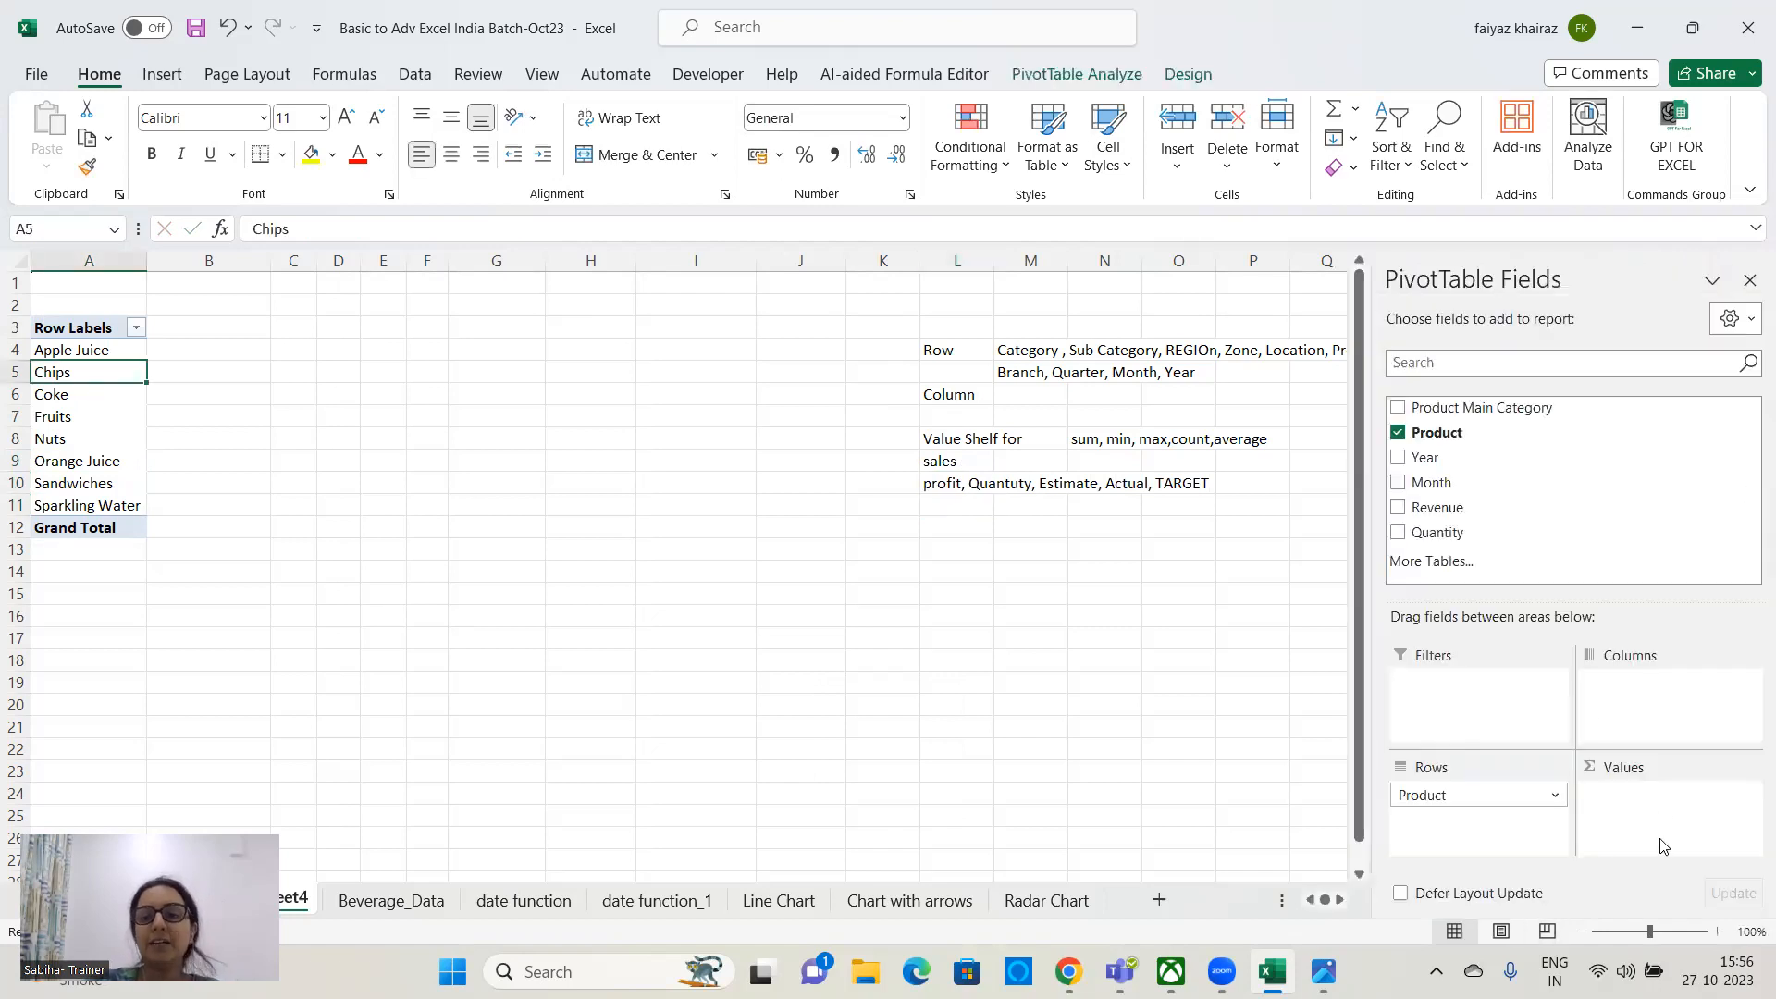
{"action": "left_click_drag", "start_coordinate": [1443, 533], "coordinate": [1646, 830]}
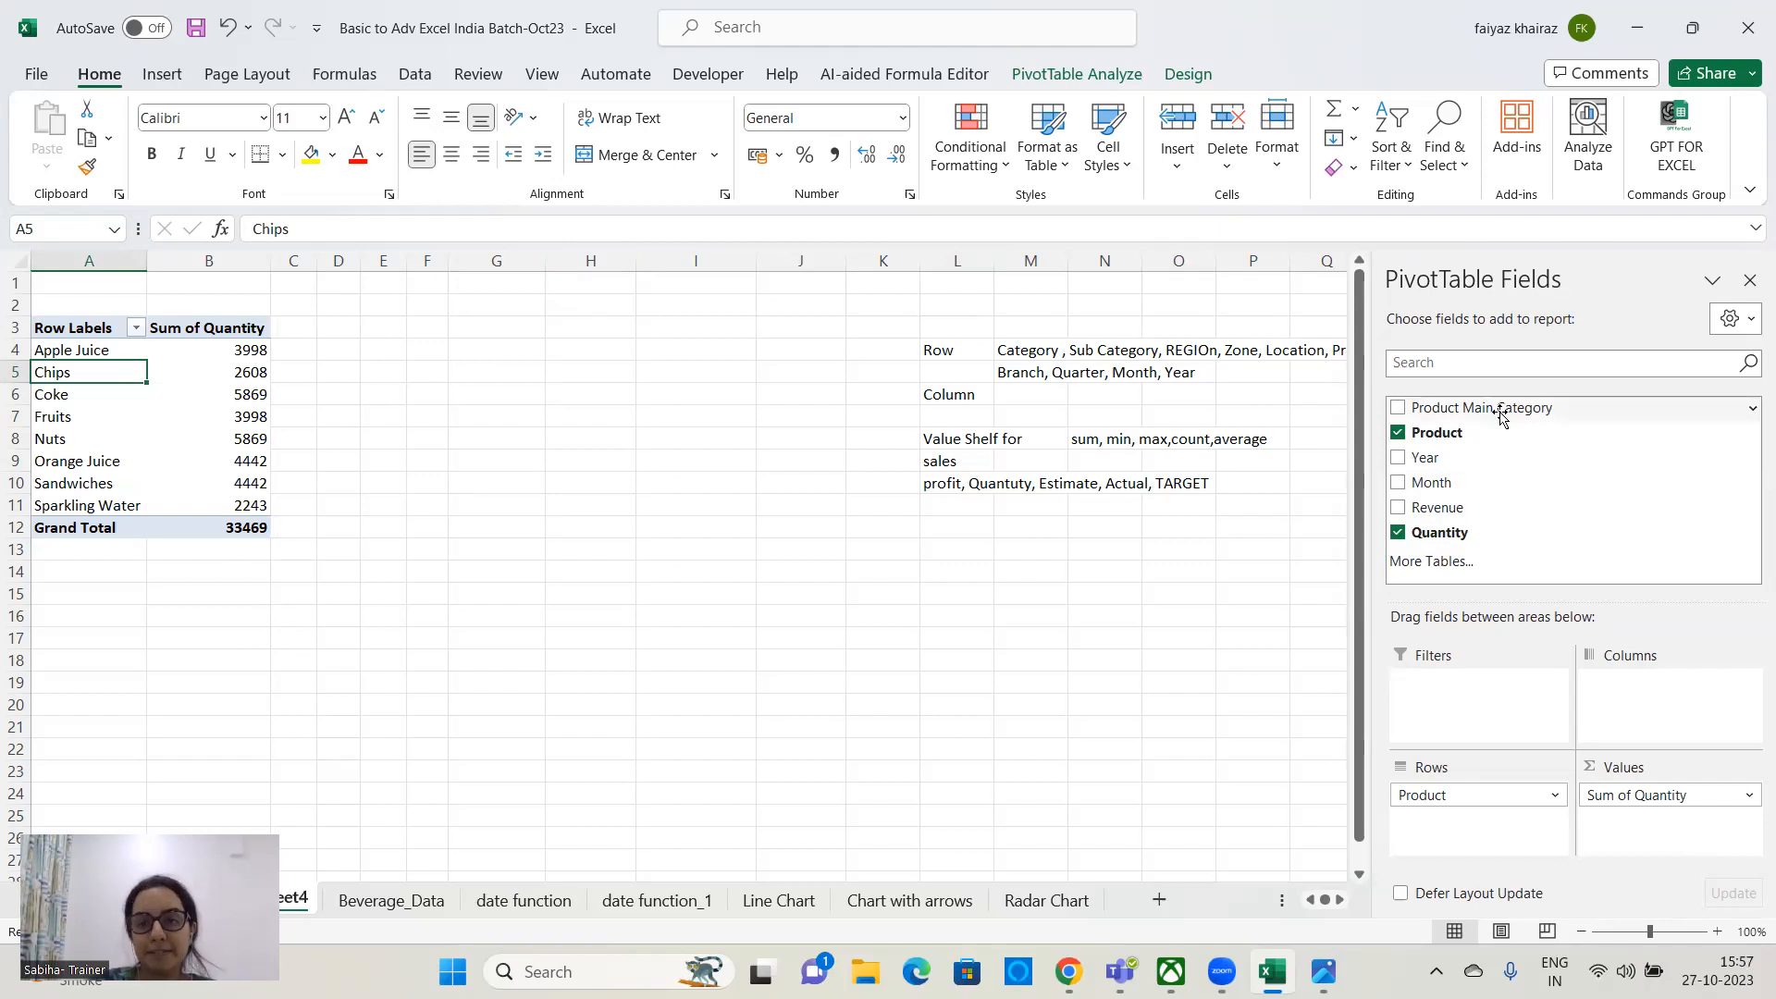
{"action": "left_click", "coordinate": [1397, 408]}
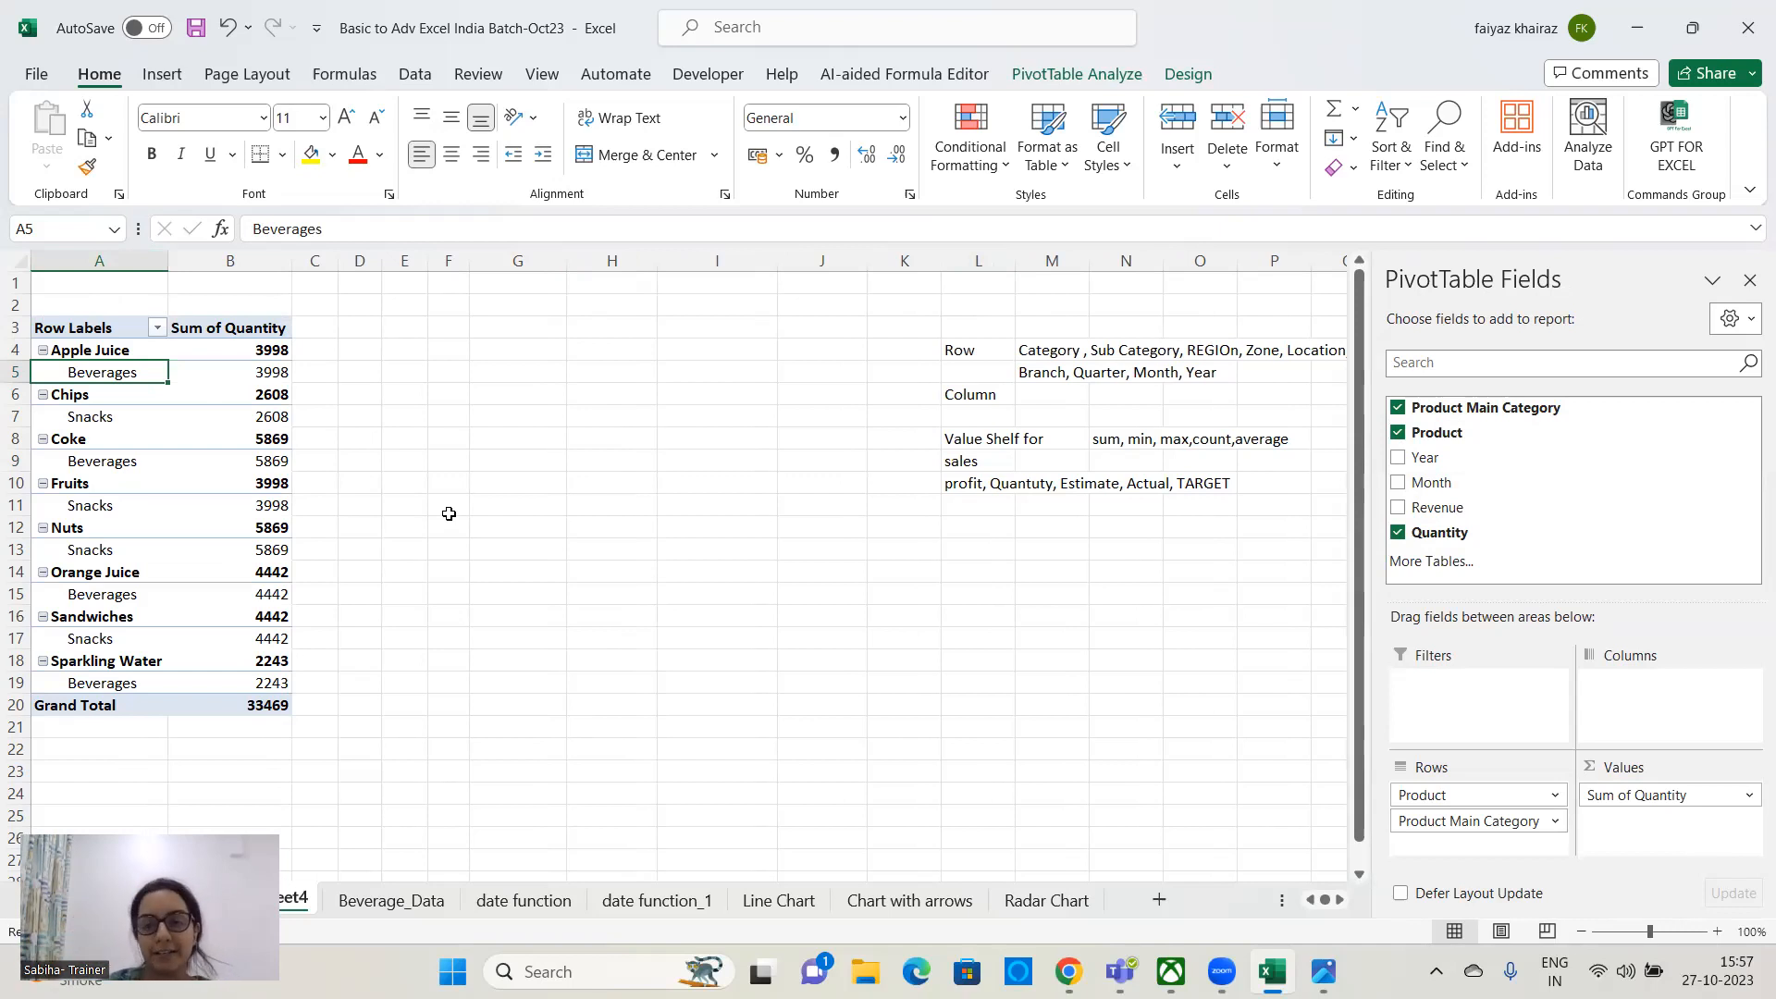
- Move Product Main Category above Product in the PivotTable's rows so products are grouped under their category
{"action": "left_click", "coordinate": [1557, 827]}
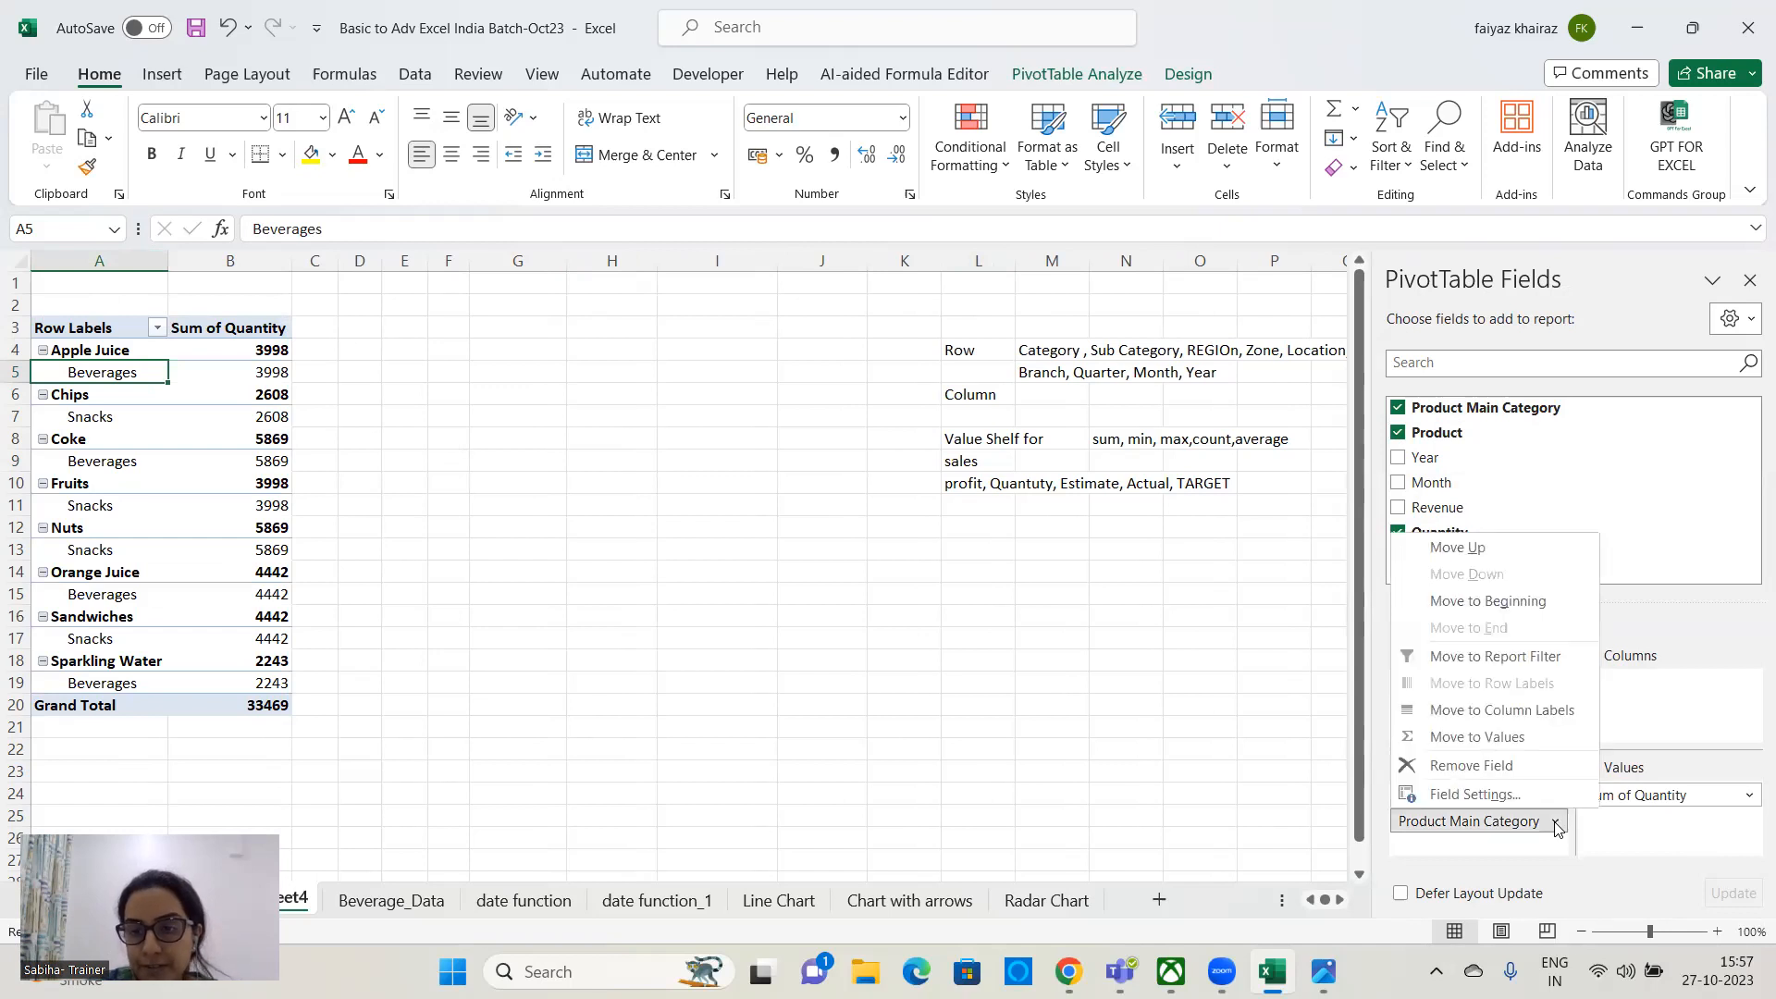
{"action": "left_click", "coordinate": [1476, 550]}
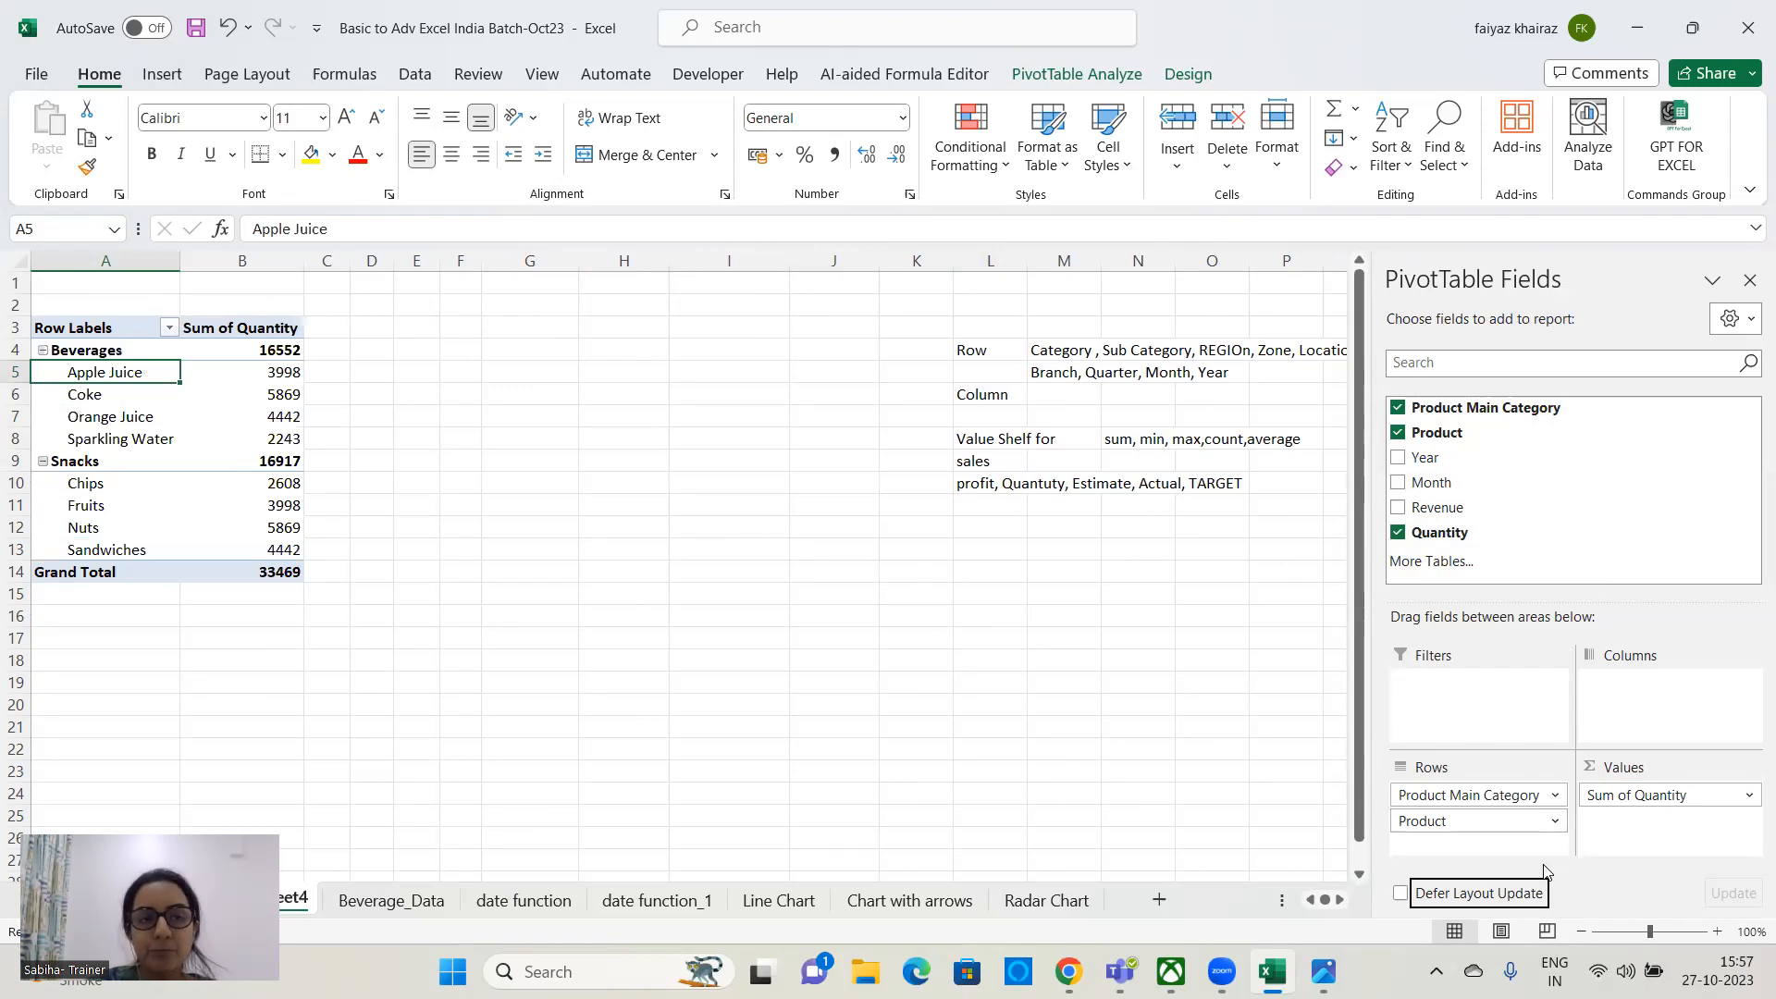
{"action": "left_click", "coordinate": [1555, 795]}
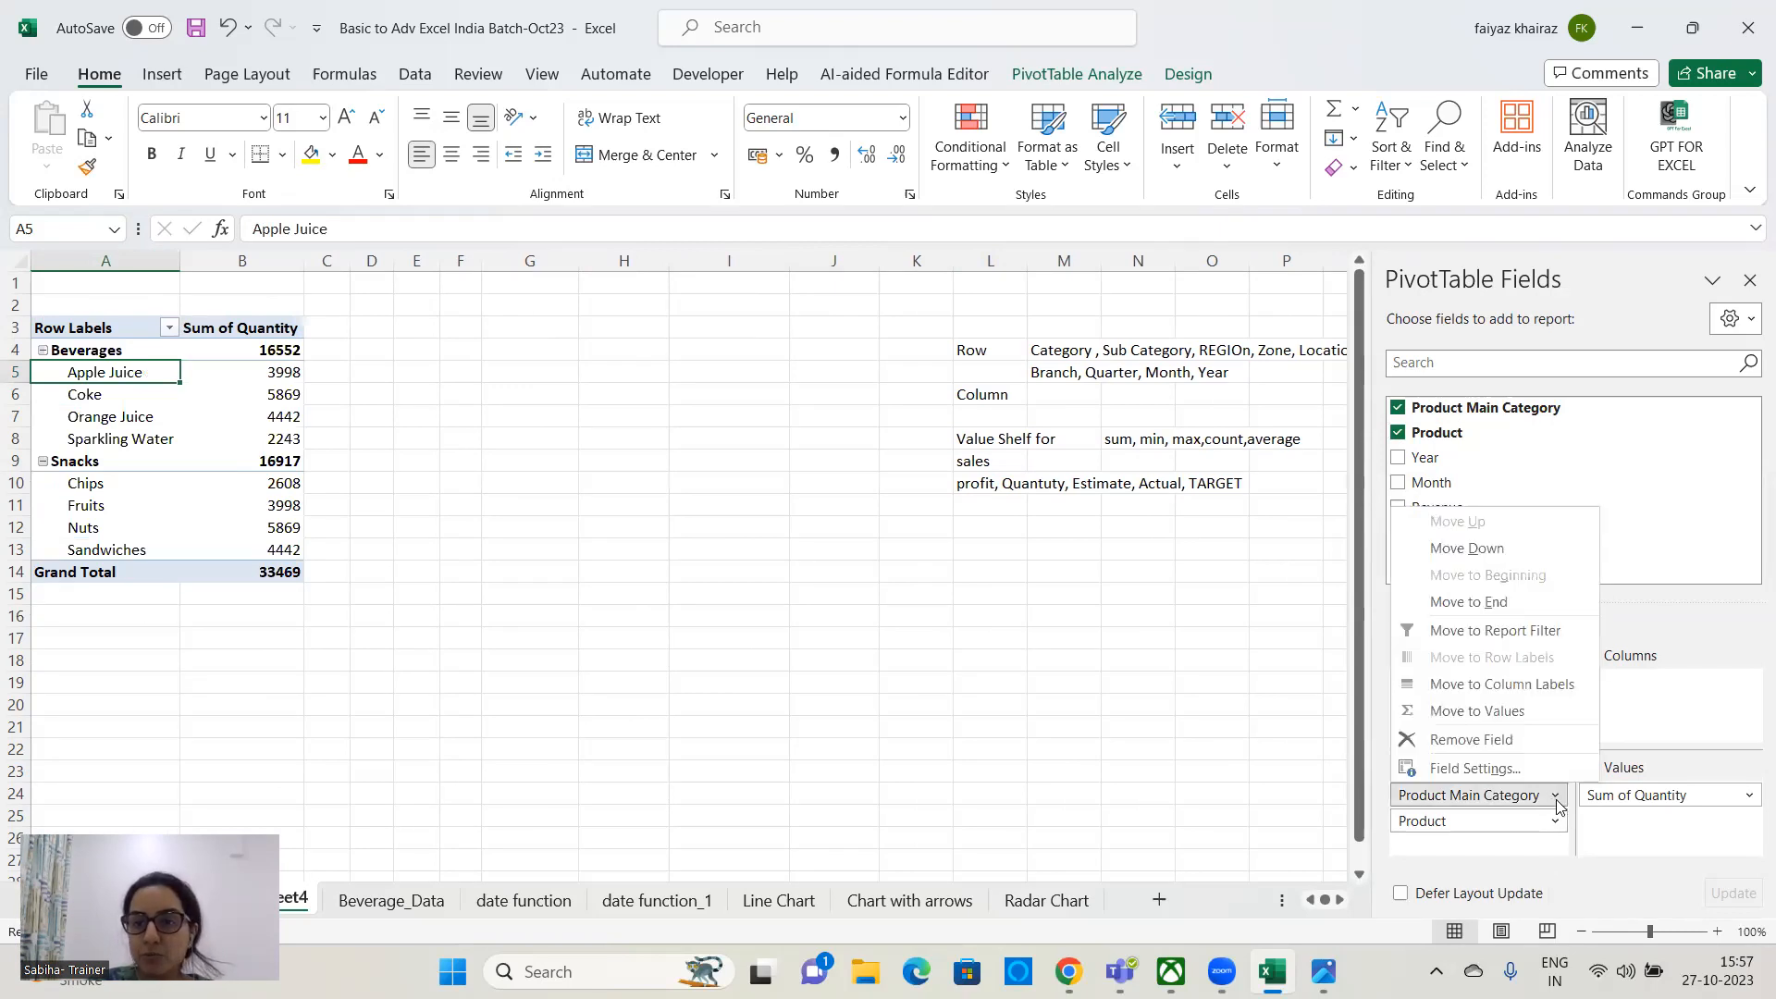
{"action": "left_click", "coordinate": [1467, 549]}
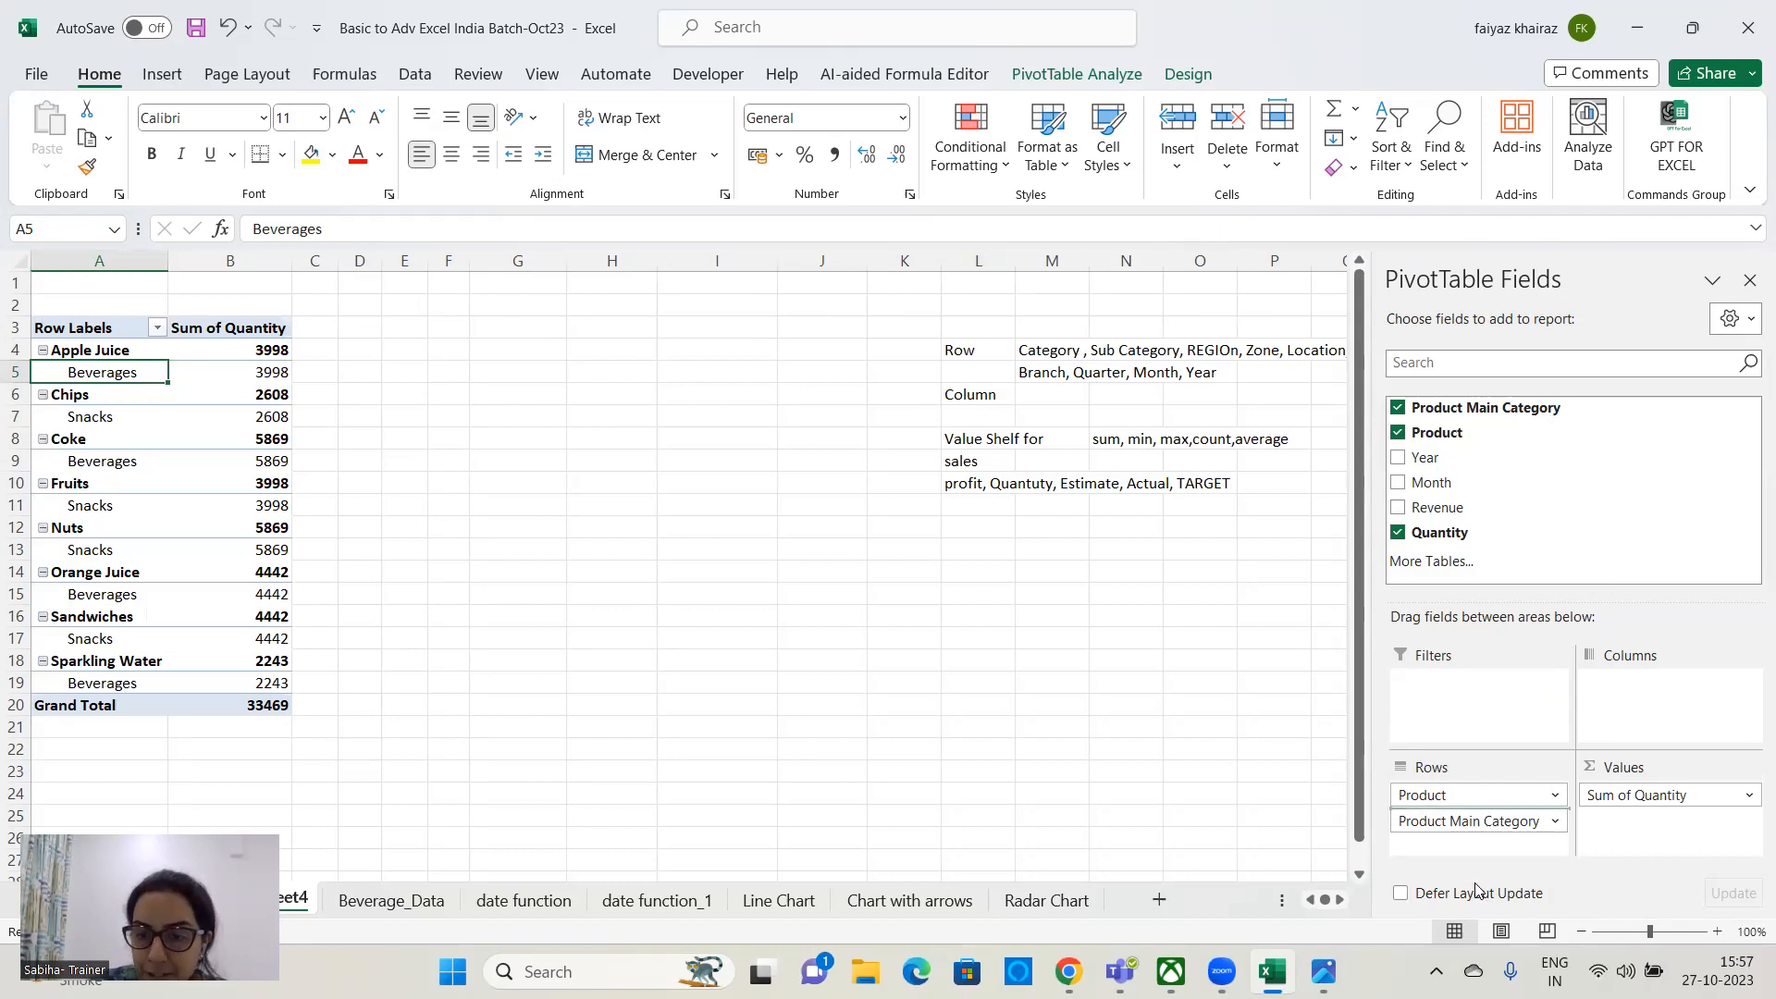
{"action": "key", "text": "ctrl+z"}
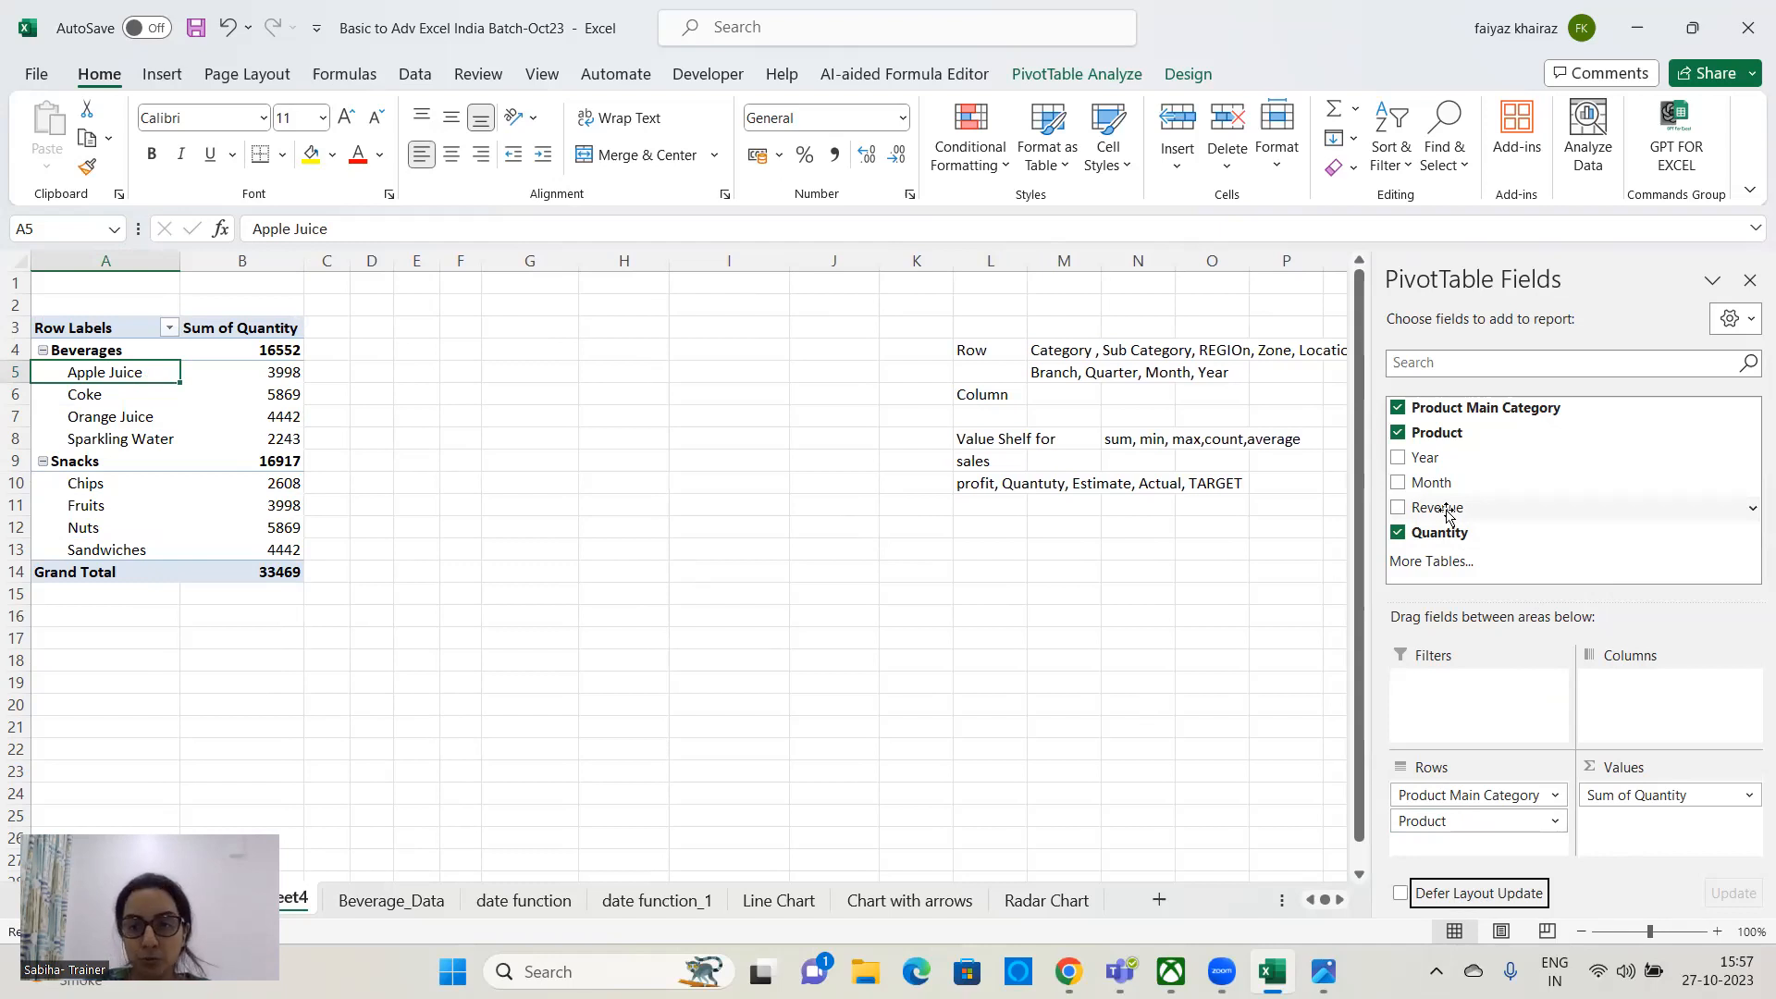
- Add Revenue to the PivotTable's values below Quantity and summarize it by Average
{"action": "left_click_drag", "start_coordinate": [1448, 510], "coordinate": [1665, 834]}
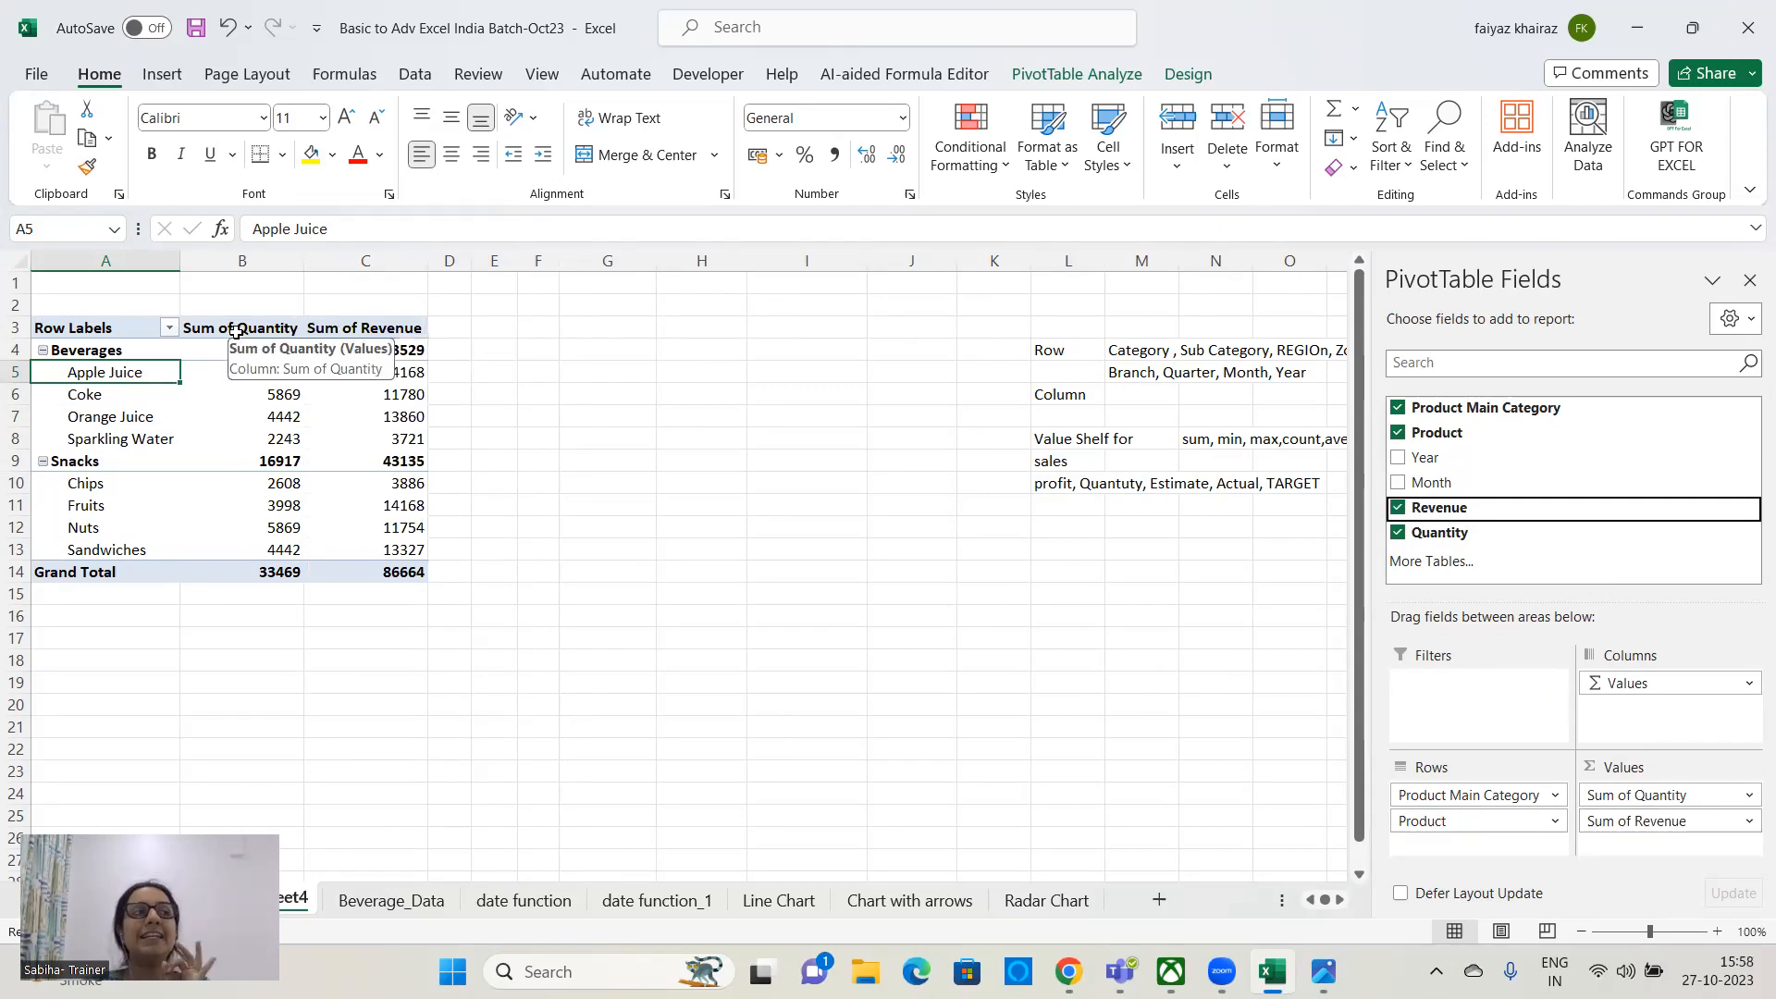
{"action": "left_click", "coordinate": [358, 331]}
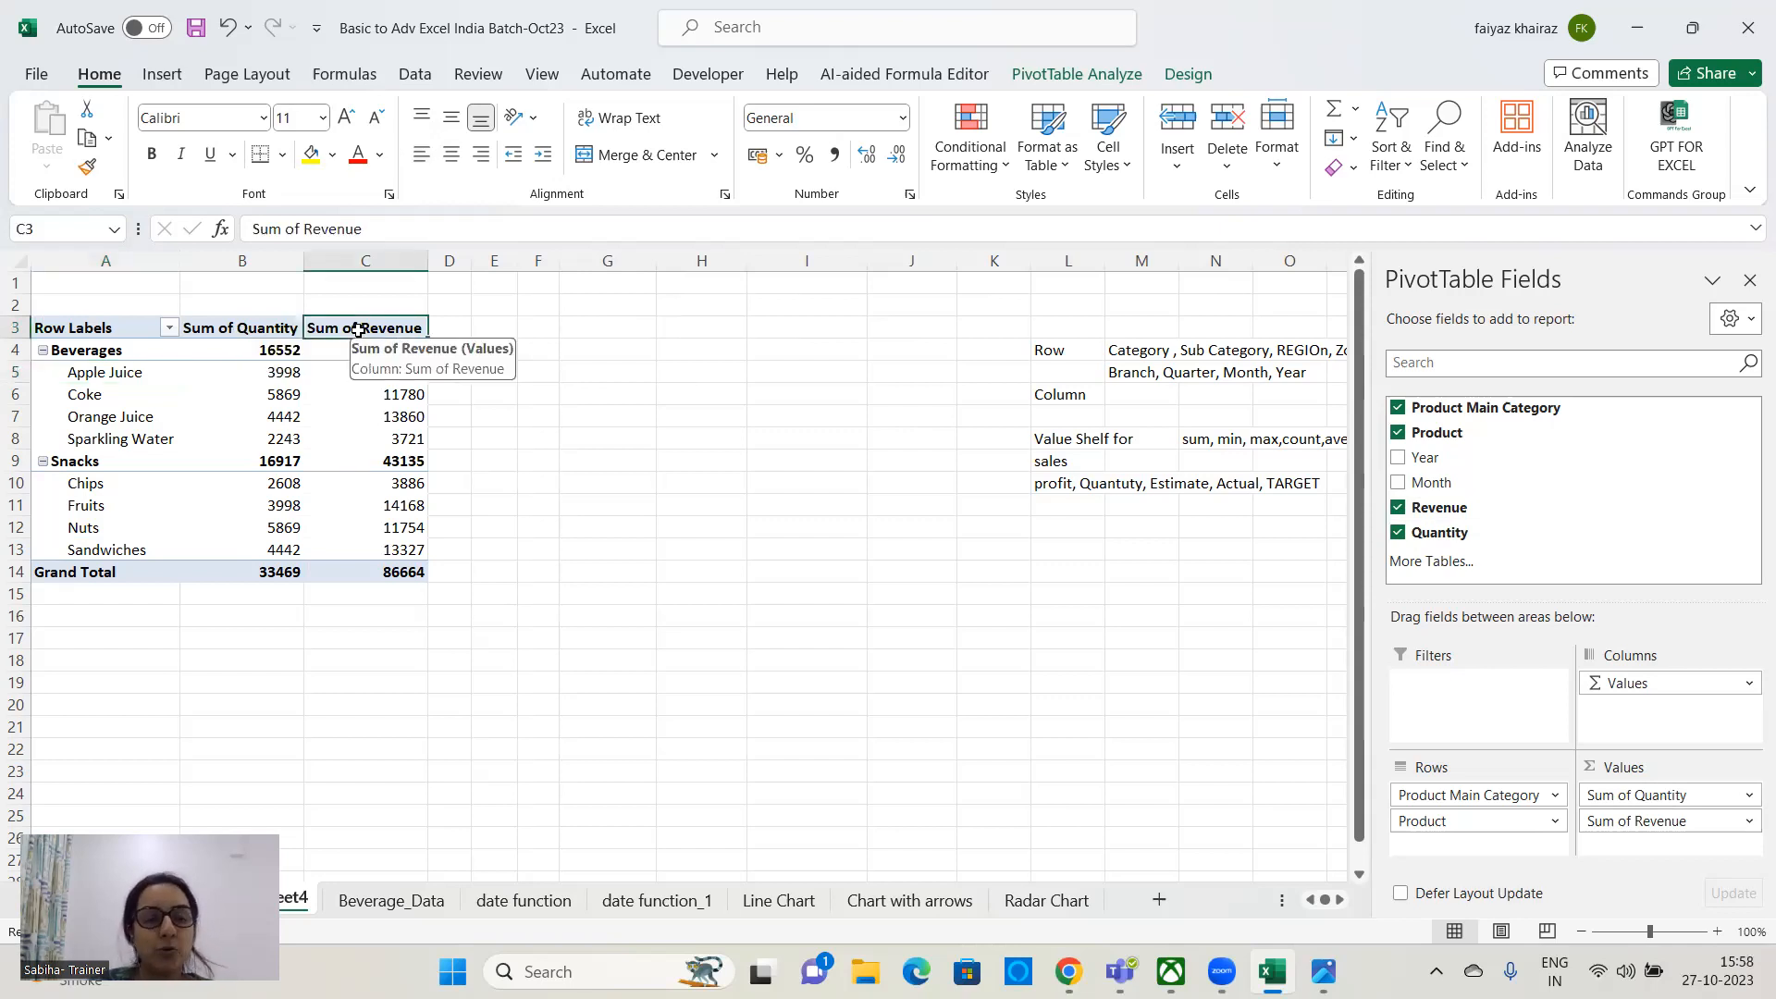
{"action": "double_click", "coordinate": [358, 331]}
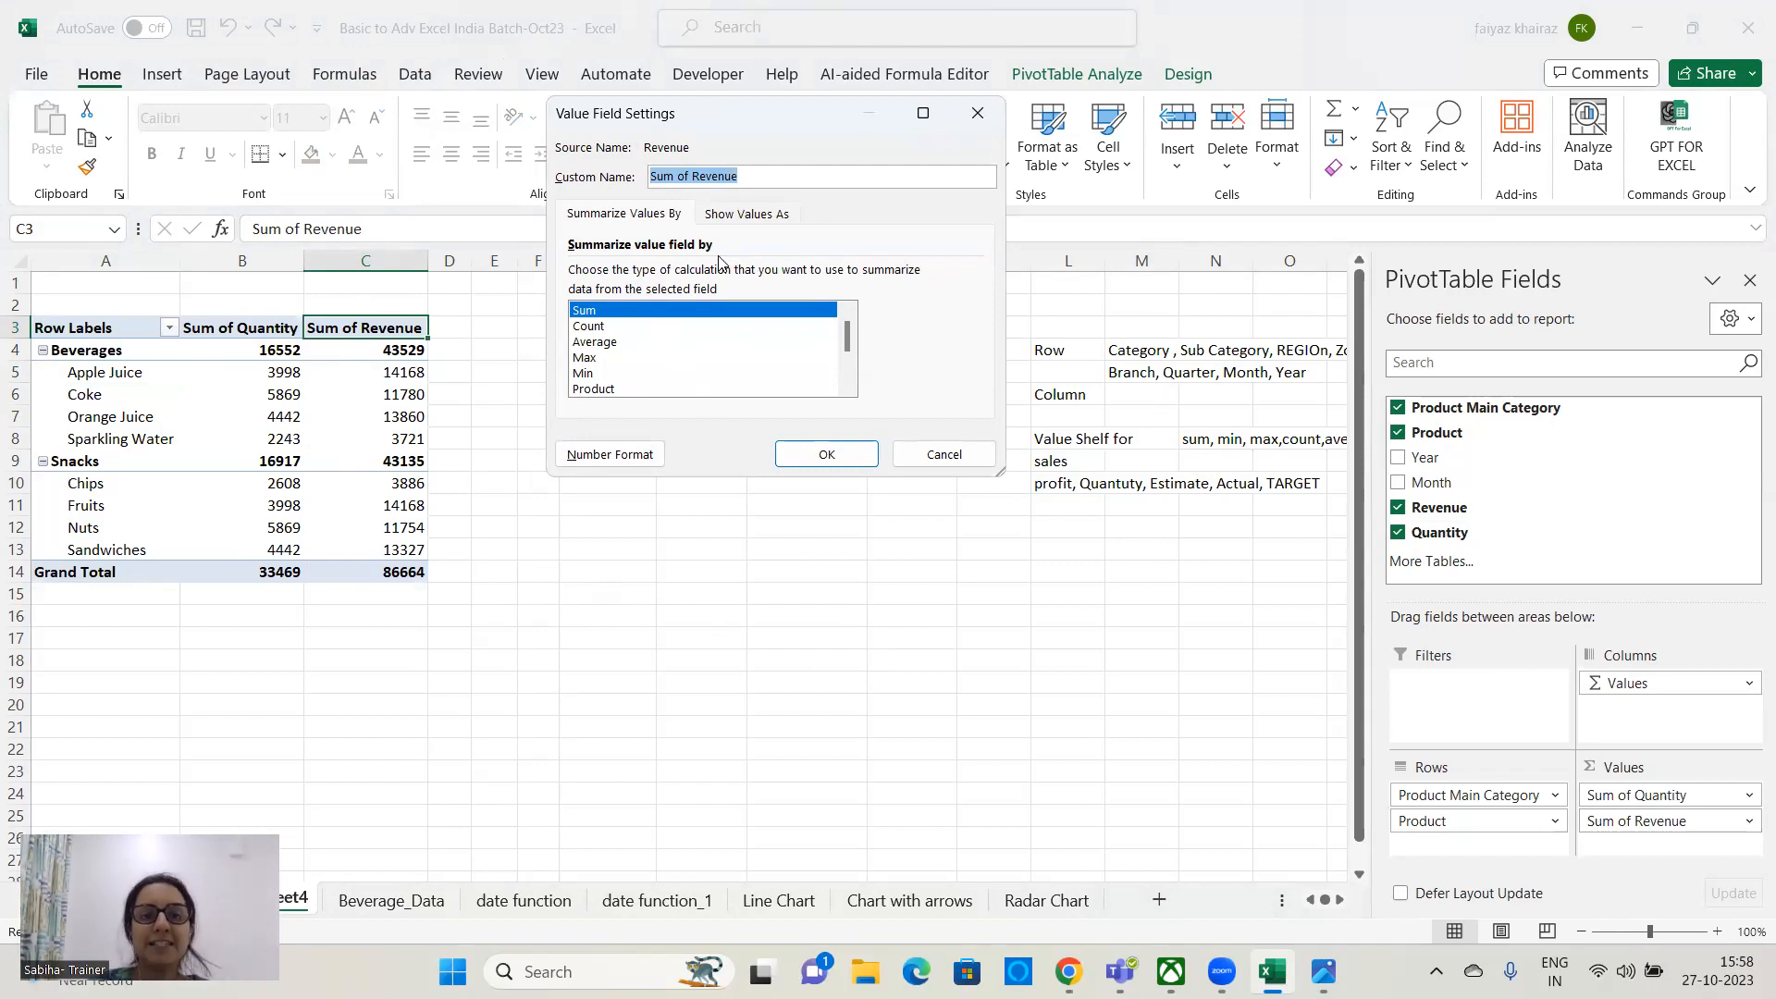
{"action": "left_click", "coordinate": [613, 344]}
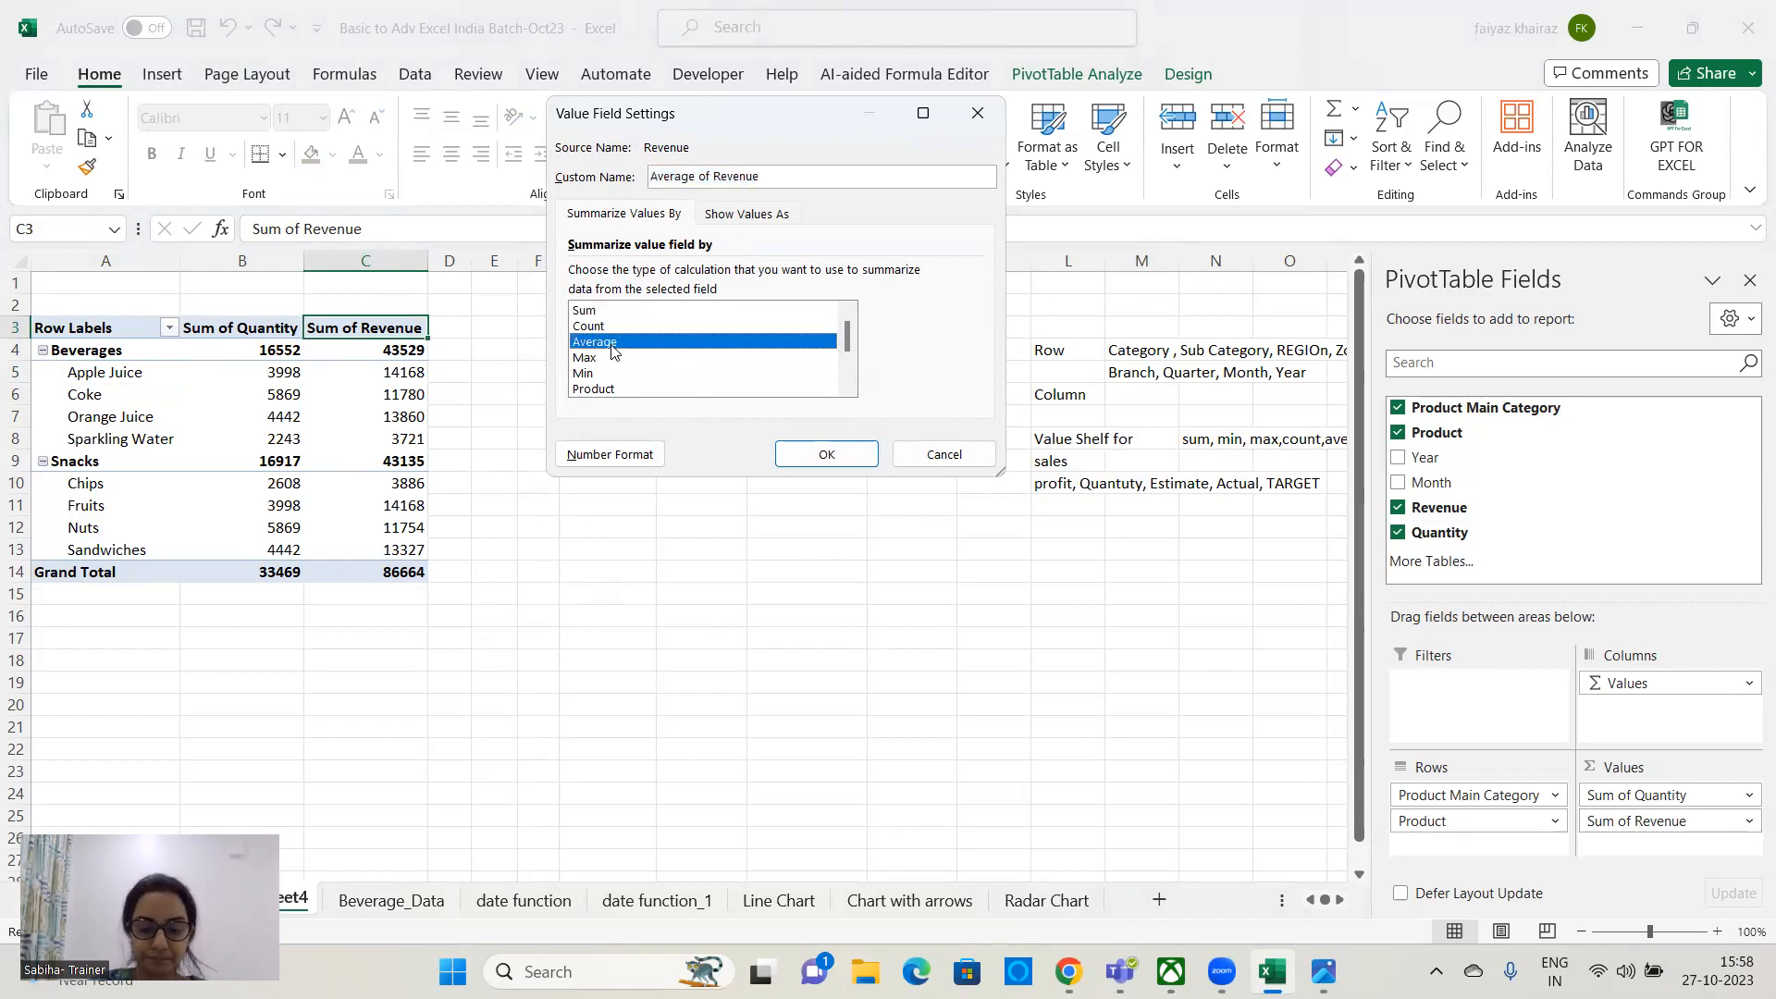
{"action": "left_click", "coordinate": [826, 453]}
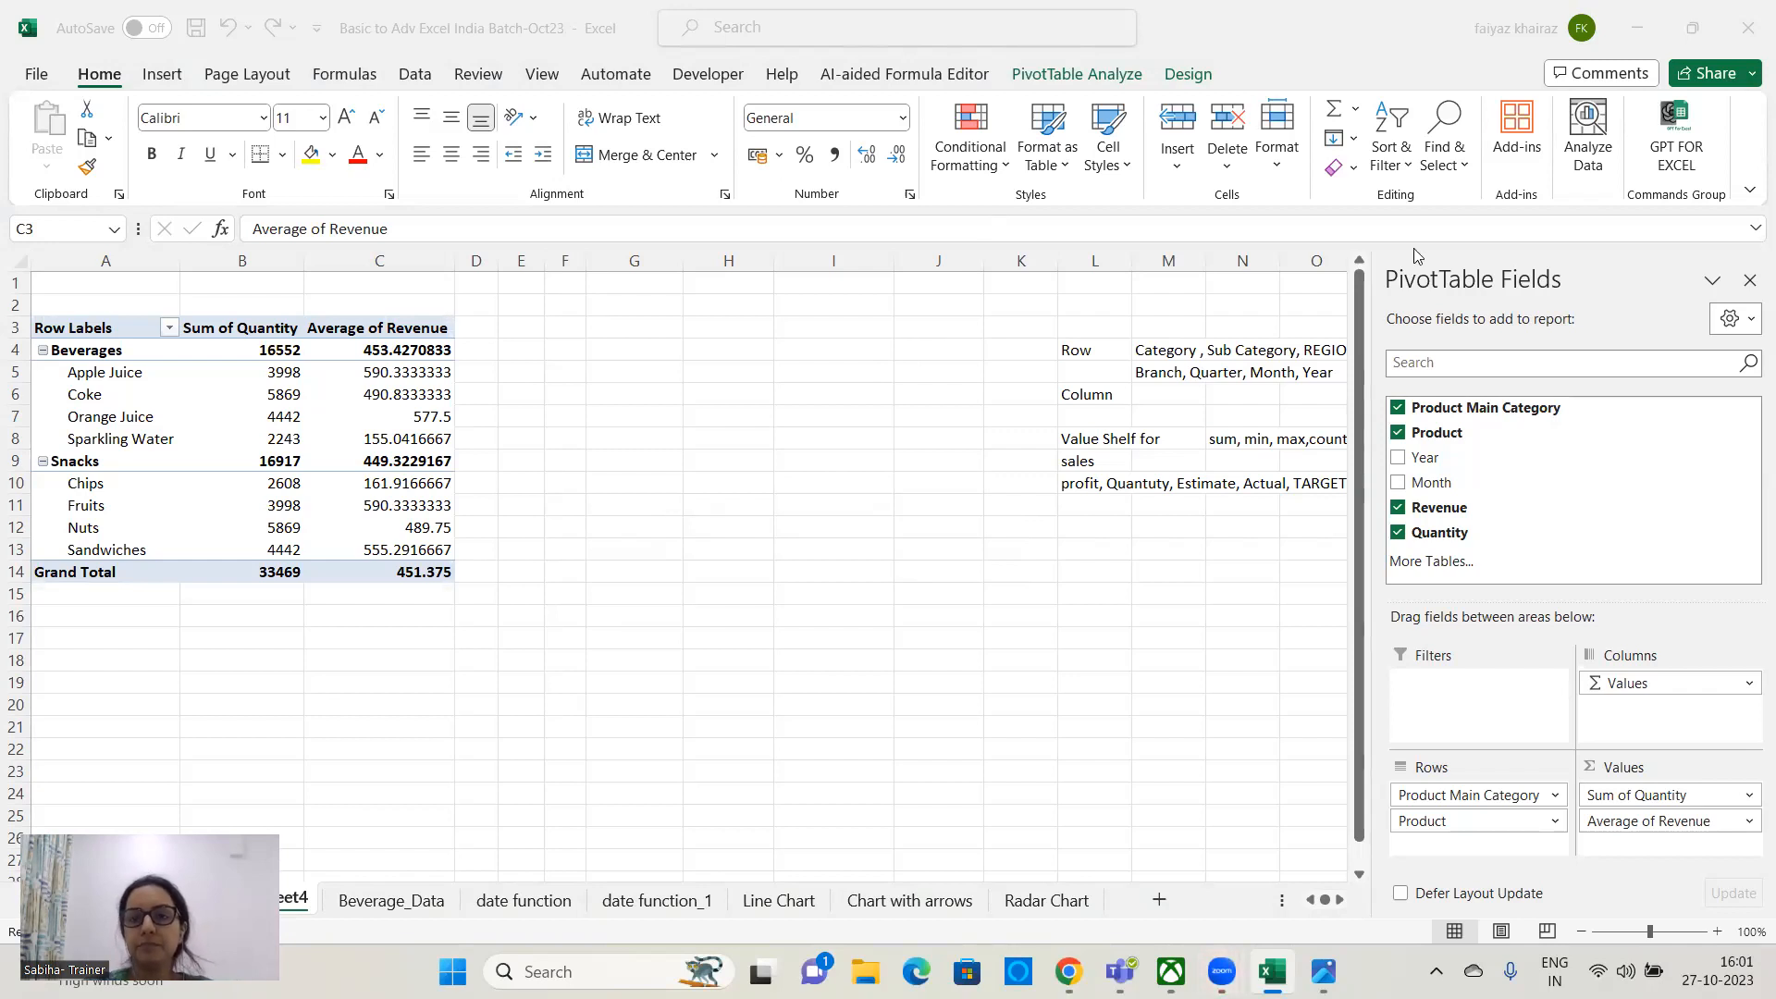
{"action": "key", "text": "alt+Tab"}
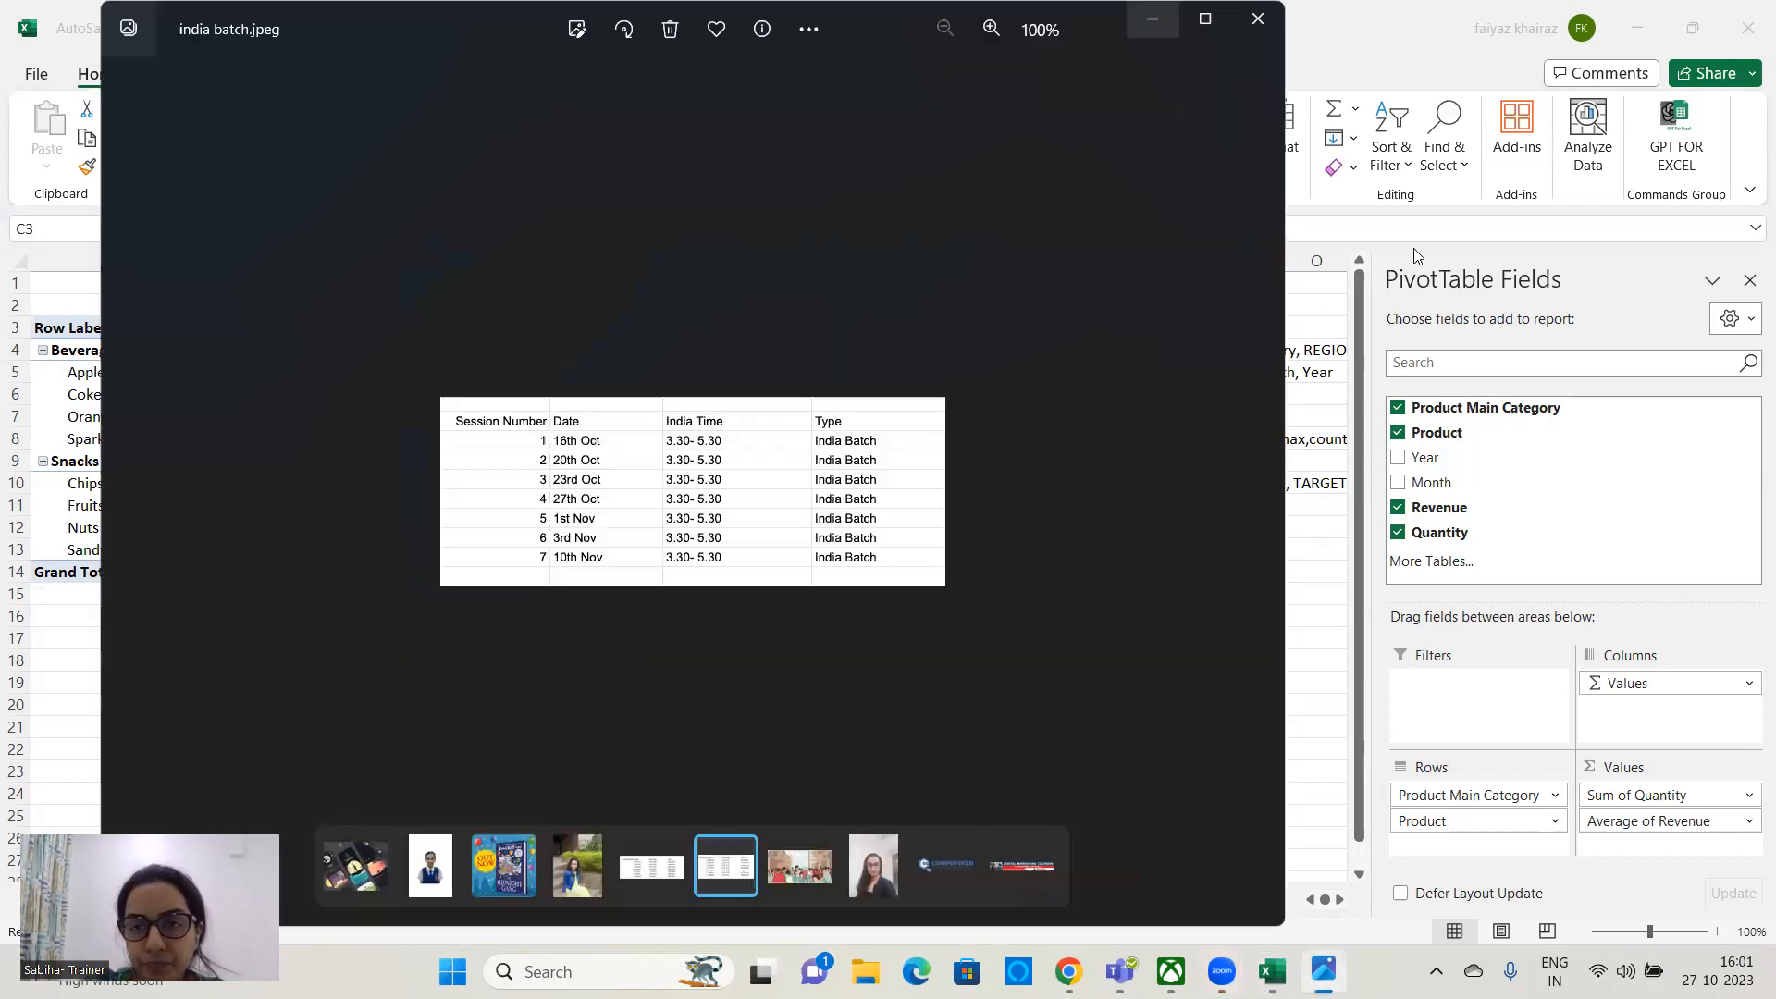
{"action": "key", "text": "alt+Tab"}
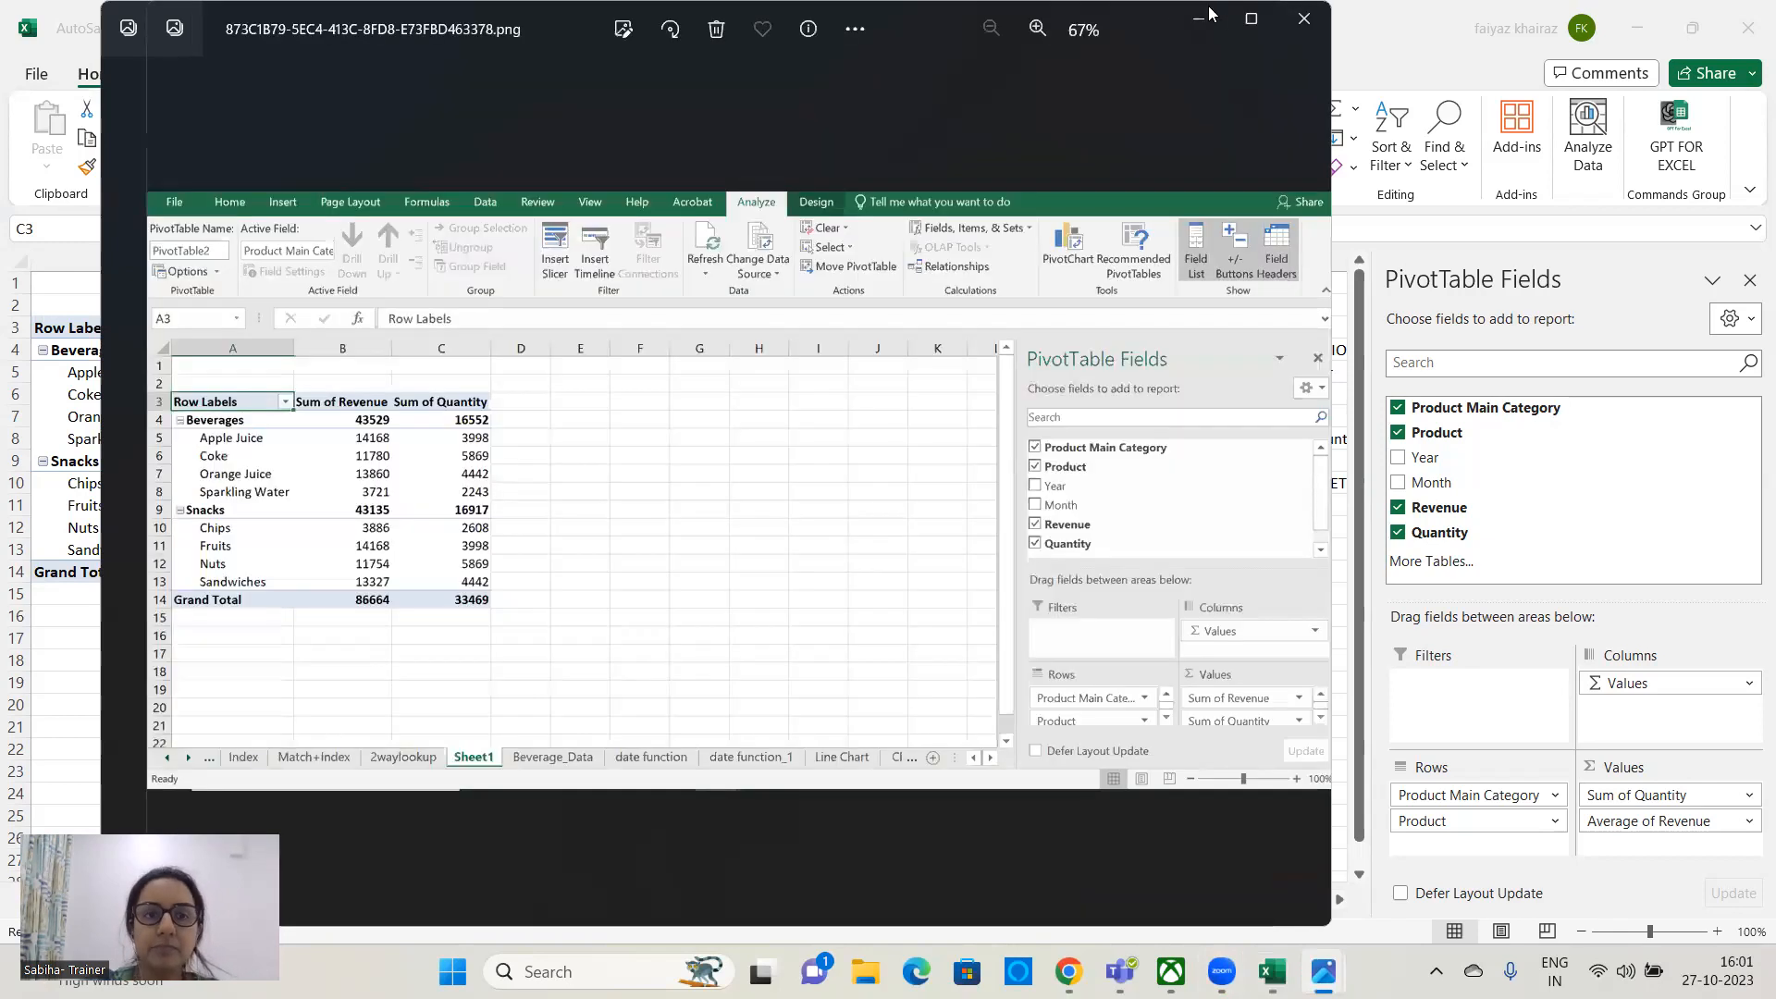
{"action": "left_click", "coordinate": [1193, 17]}
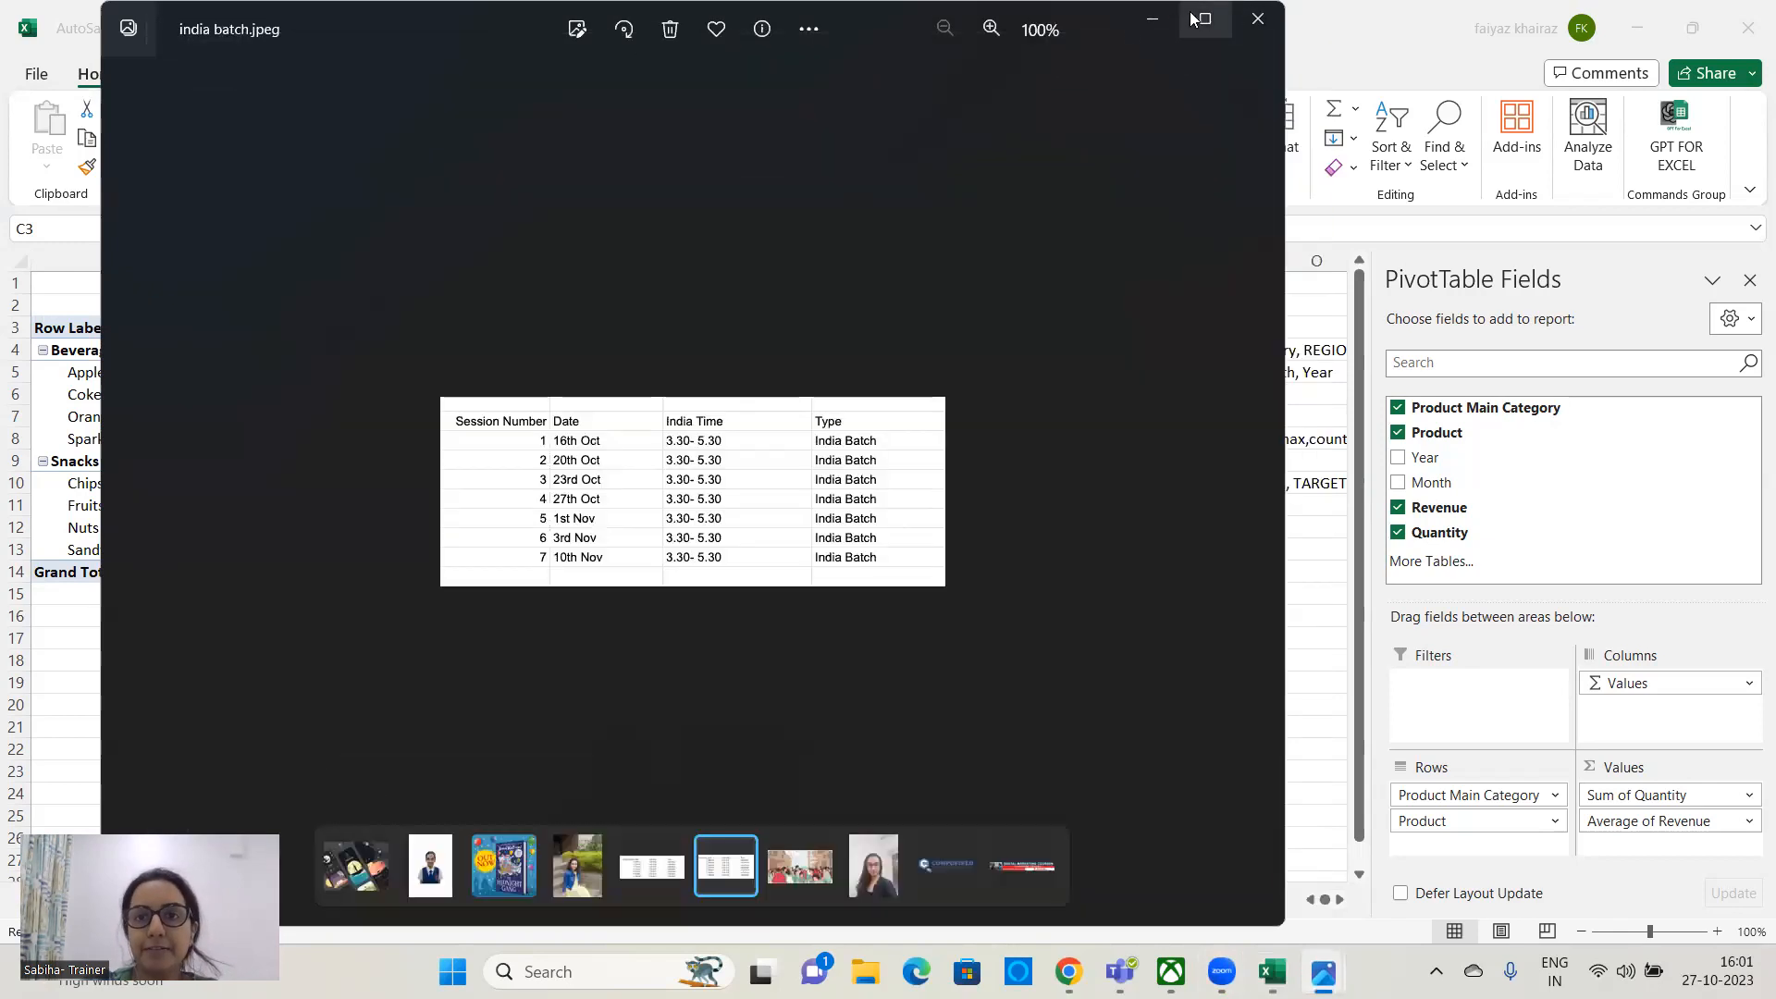
{"action": "left_click", "coordinate": [1132, 18]}
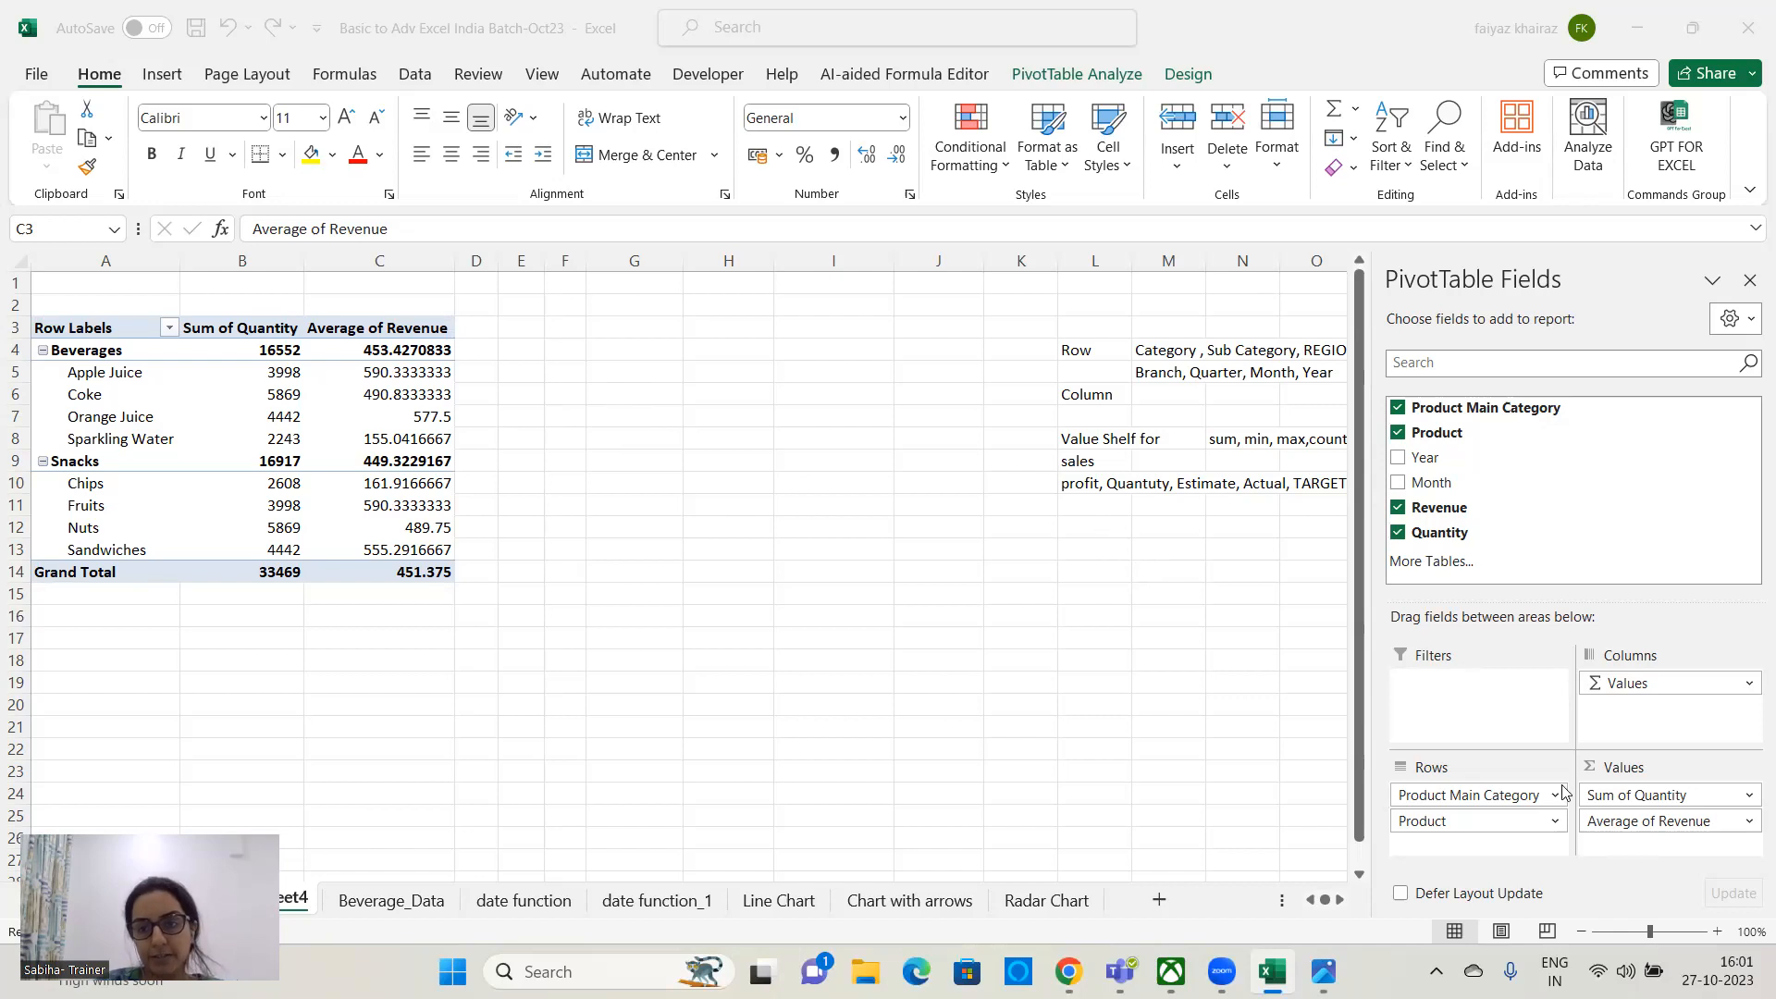
- Clear the PivotTable by removing Product, Product Main Category, Revenue and Quantity from its areas
{"action": "left_click", "coordinate": [1167, 754]}
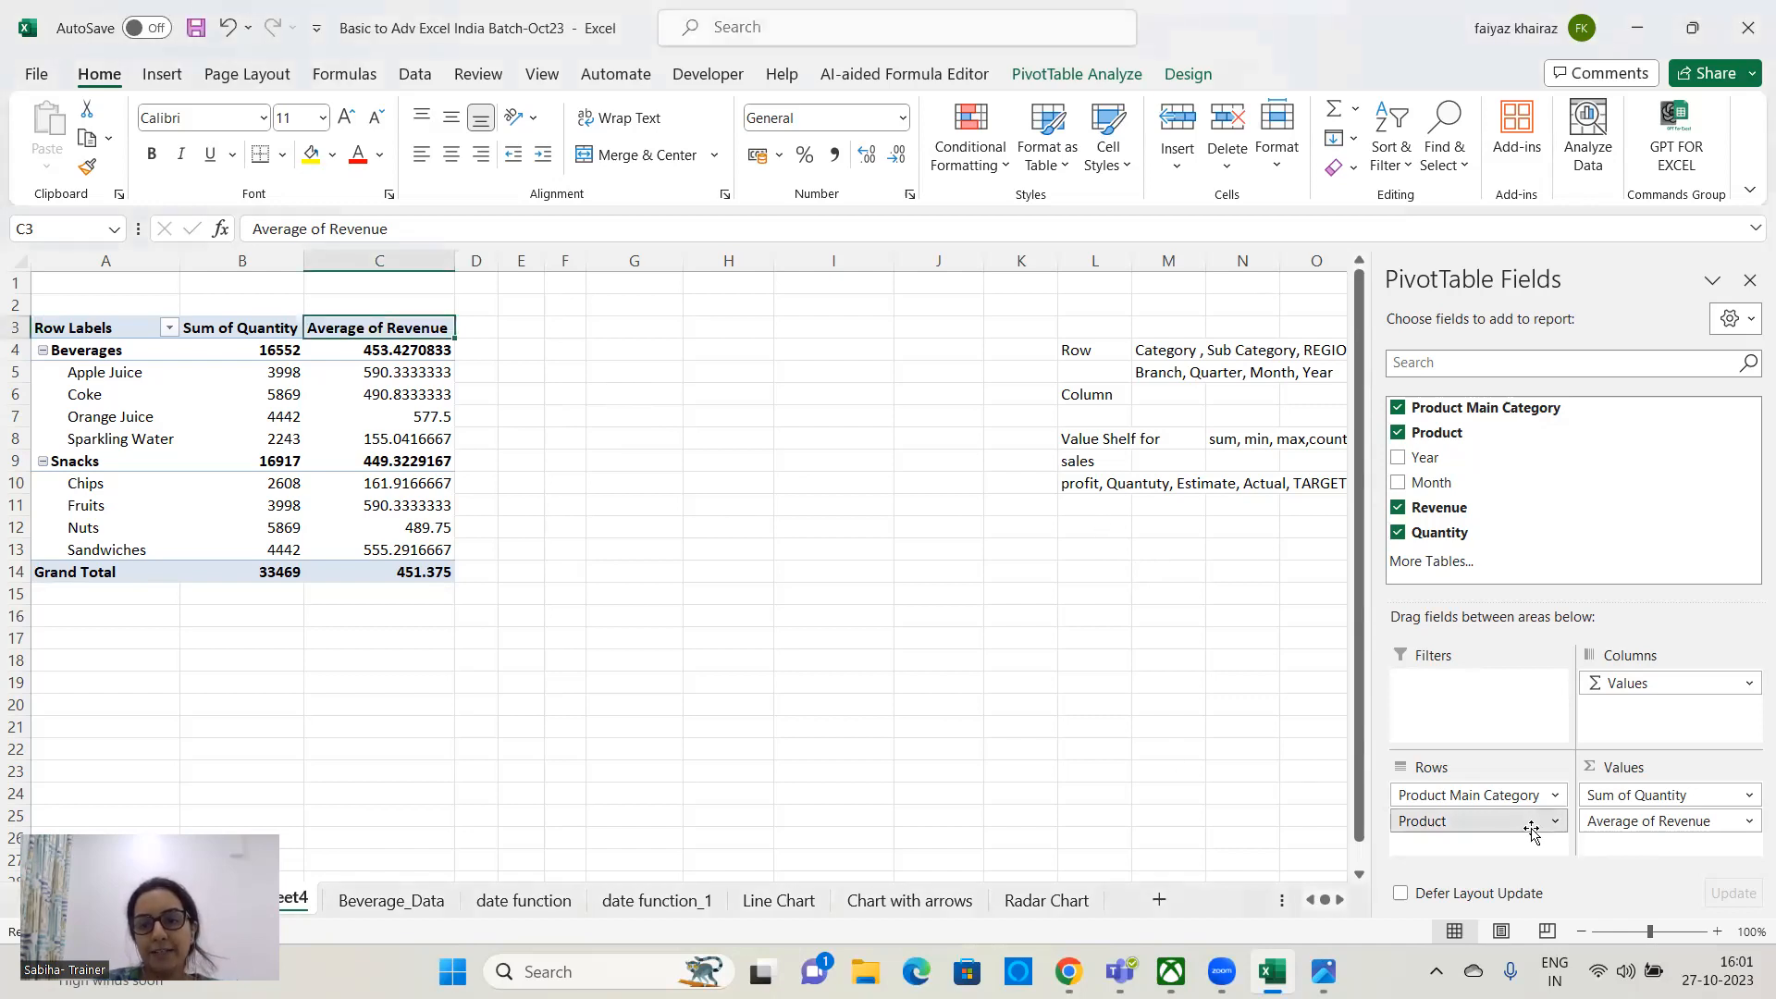
{"action": "left_click_drag", "start_coordinate": [1531, 828], "coordinate": [1169, 757]}
{"action": "left_click_drag", "start_coordinate": [1471, 795], "coordinate": [1197, 768]}
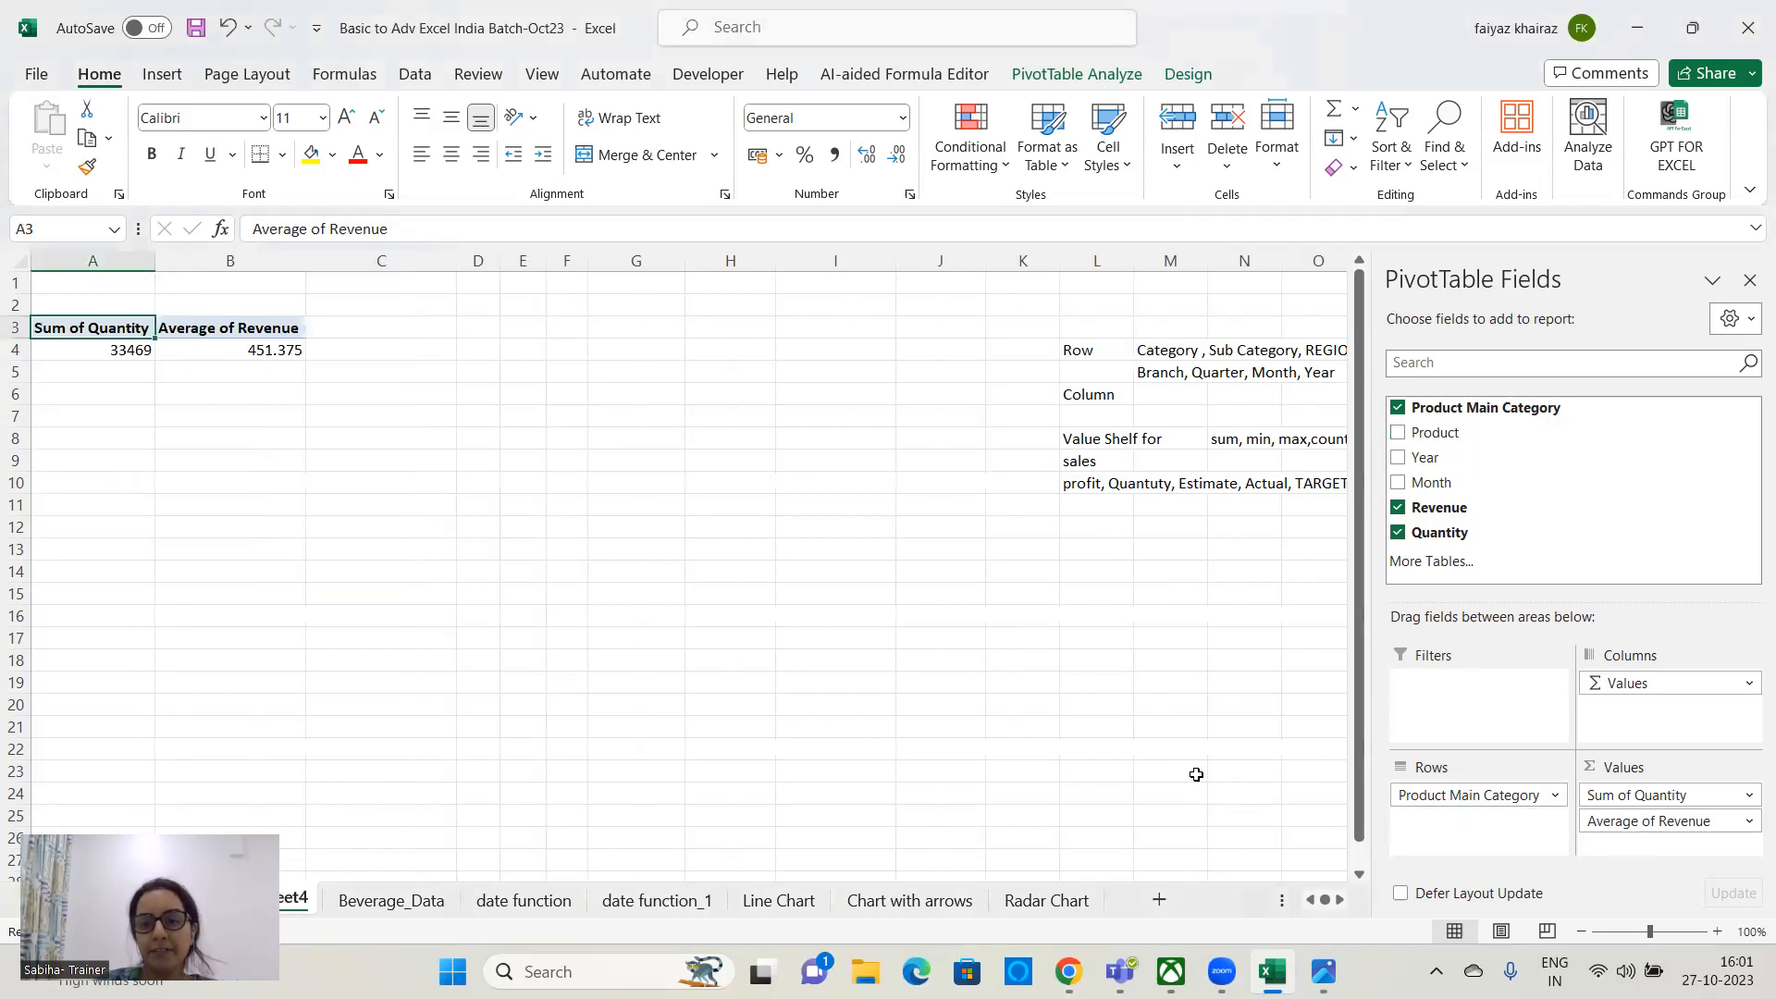
{"action": "left_click", "coordinate": [1398, 506]}
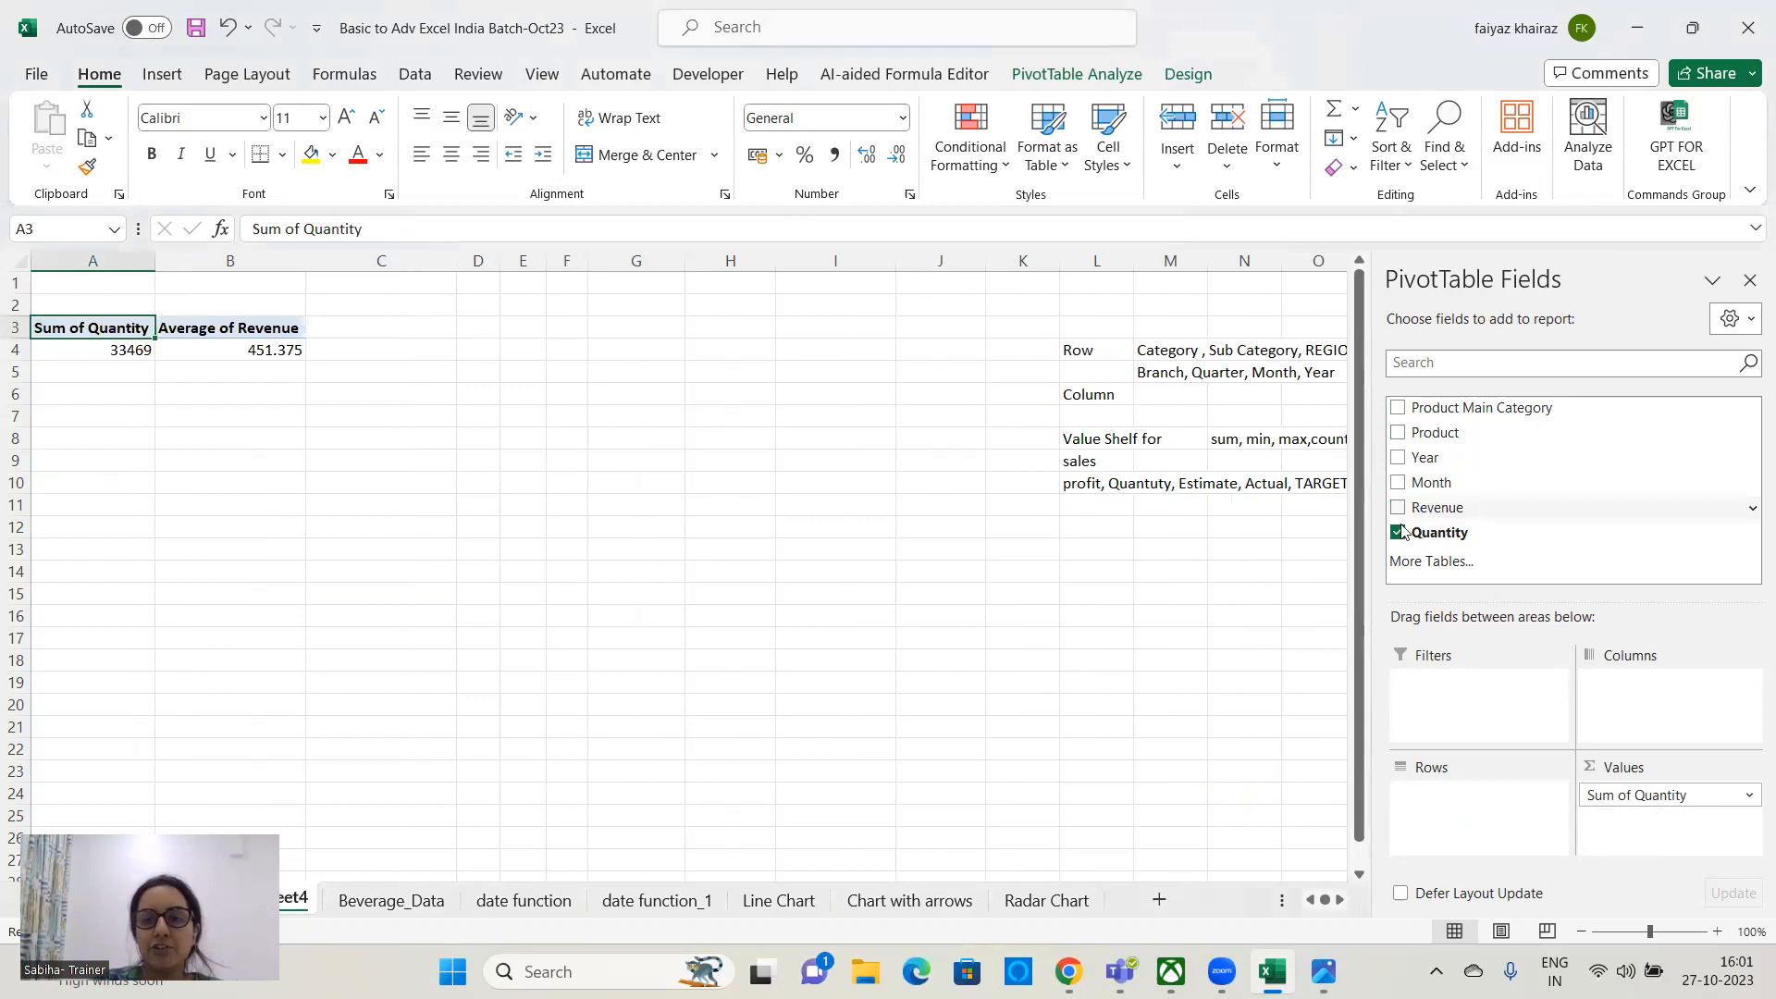
{"action": "left_click", "coordinate": [1400, 535]}
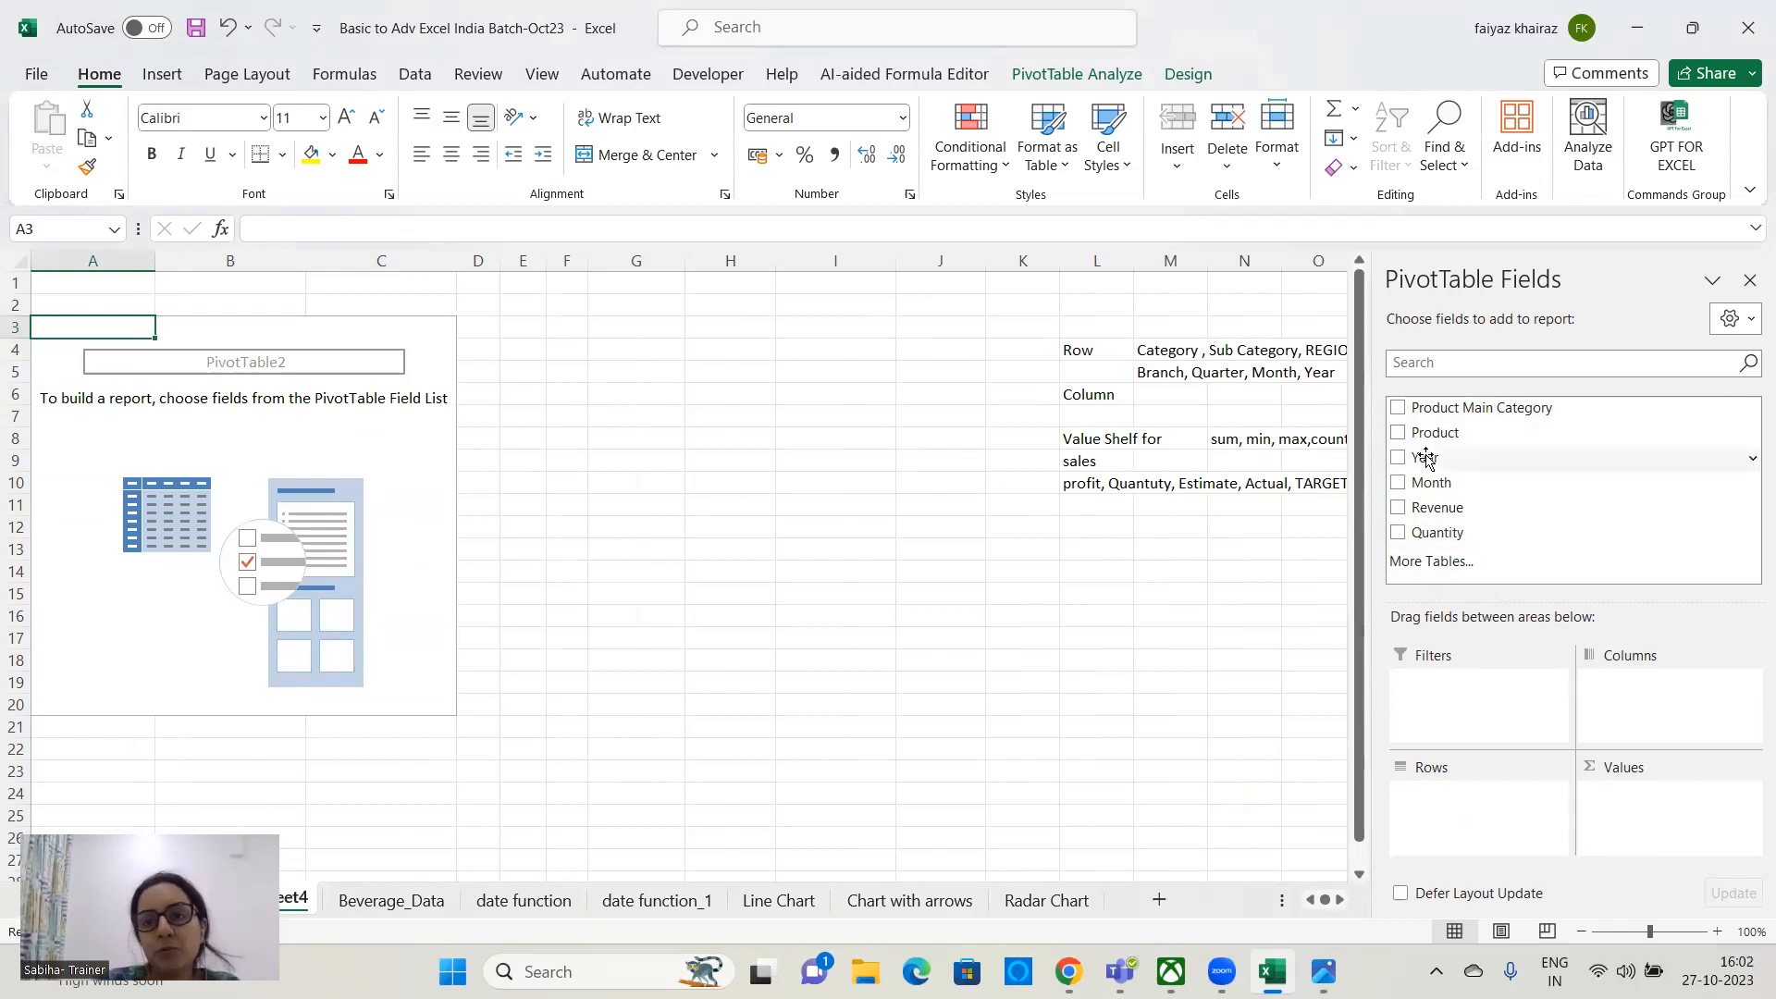
- Build the PivotTable with Month in rows, summed Revenue in values and Product Main Category in columns, and widen the Snacks column
{"action": "left_click_drag", "start_coordinate": [1428, 482], "coordinate": [1476, 777]}
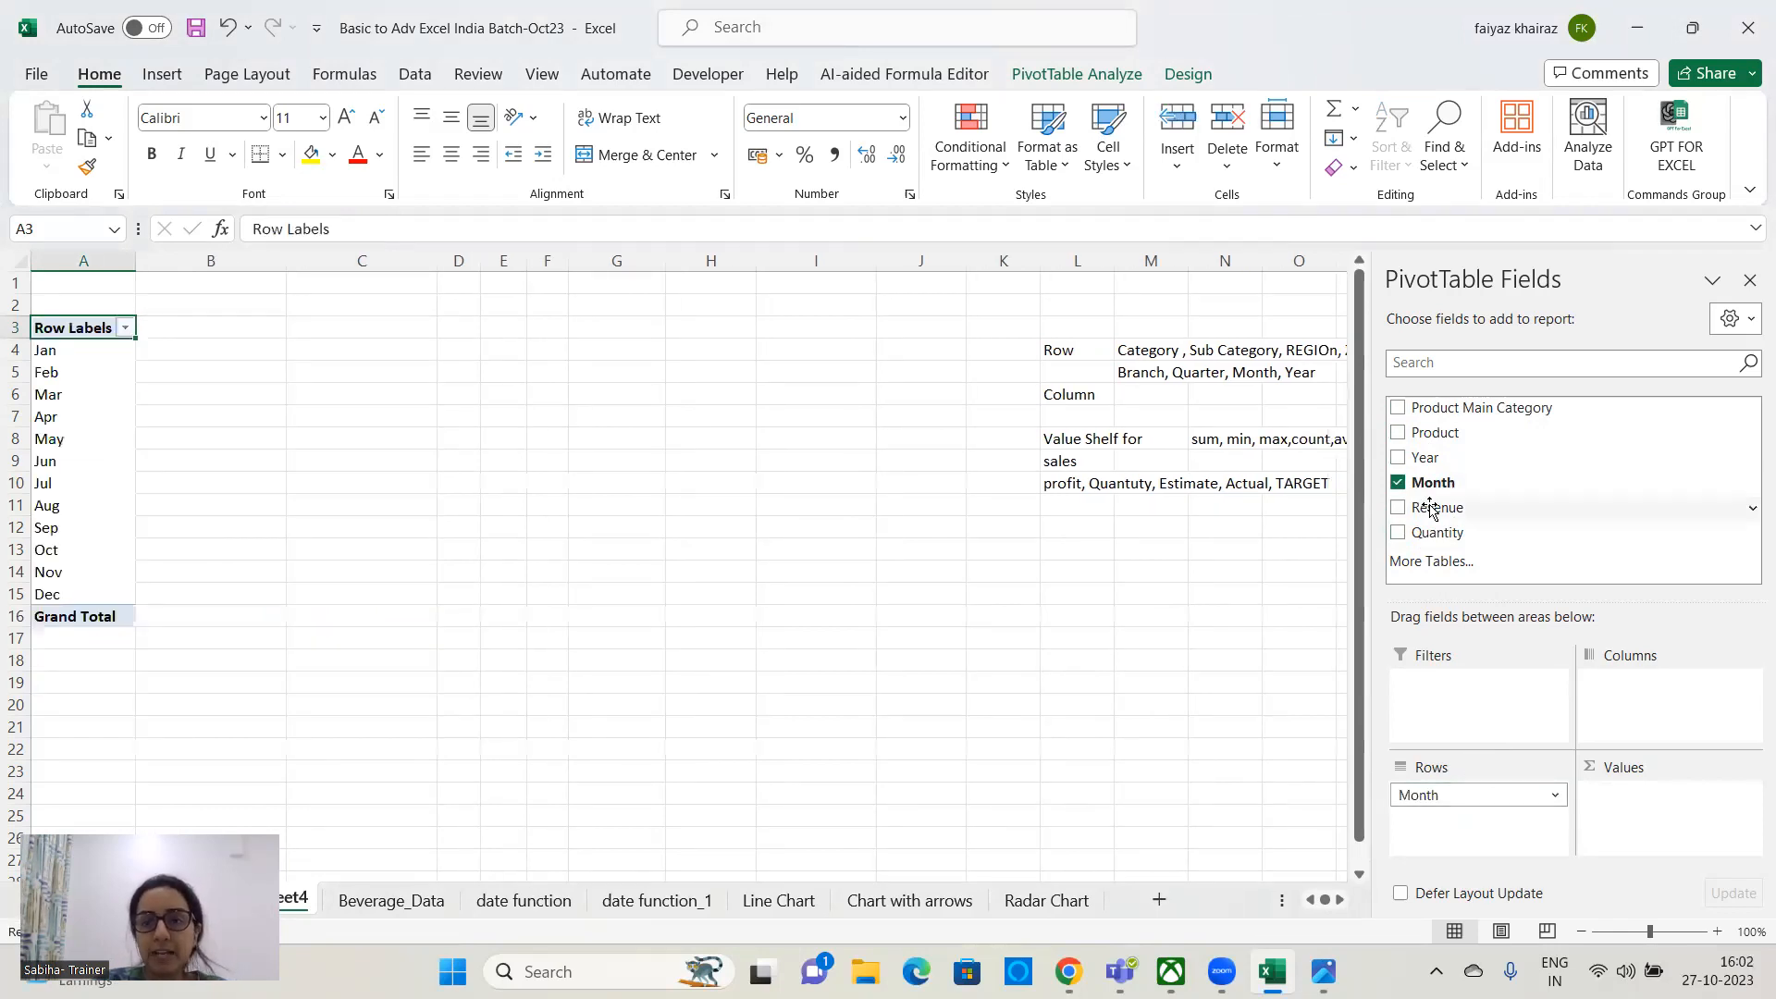
{"action": "left_click_drag", "start_coordinate": [1428, 508], "coordinate": [1633, 793]}
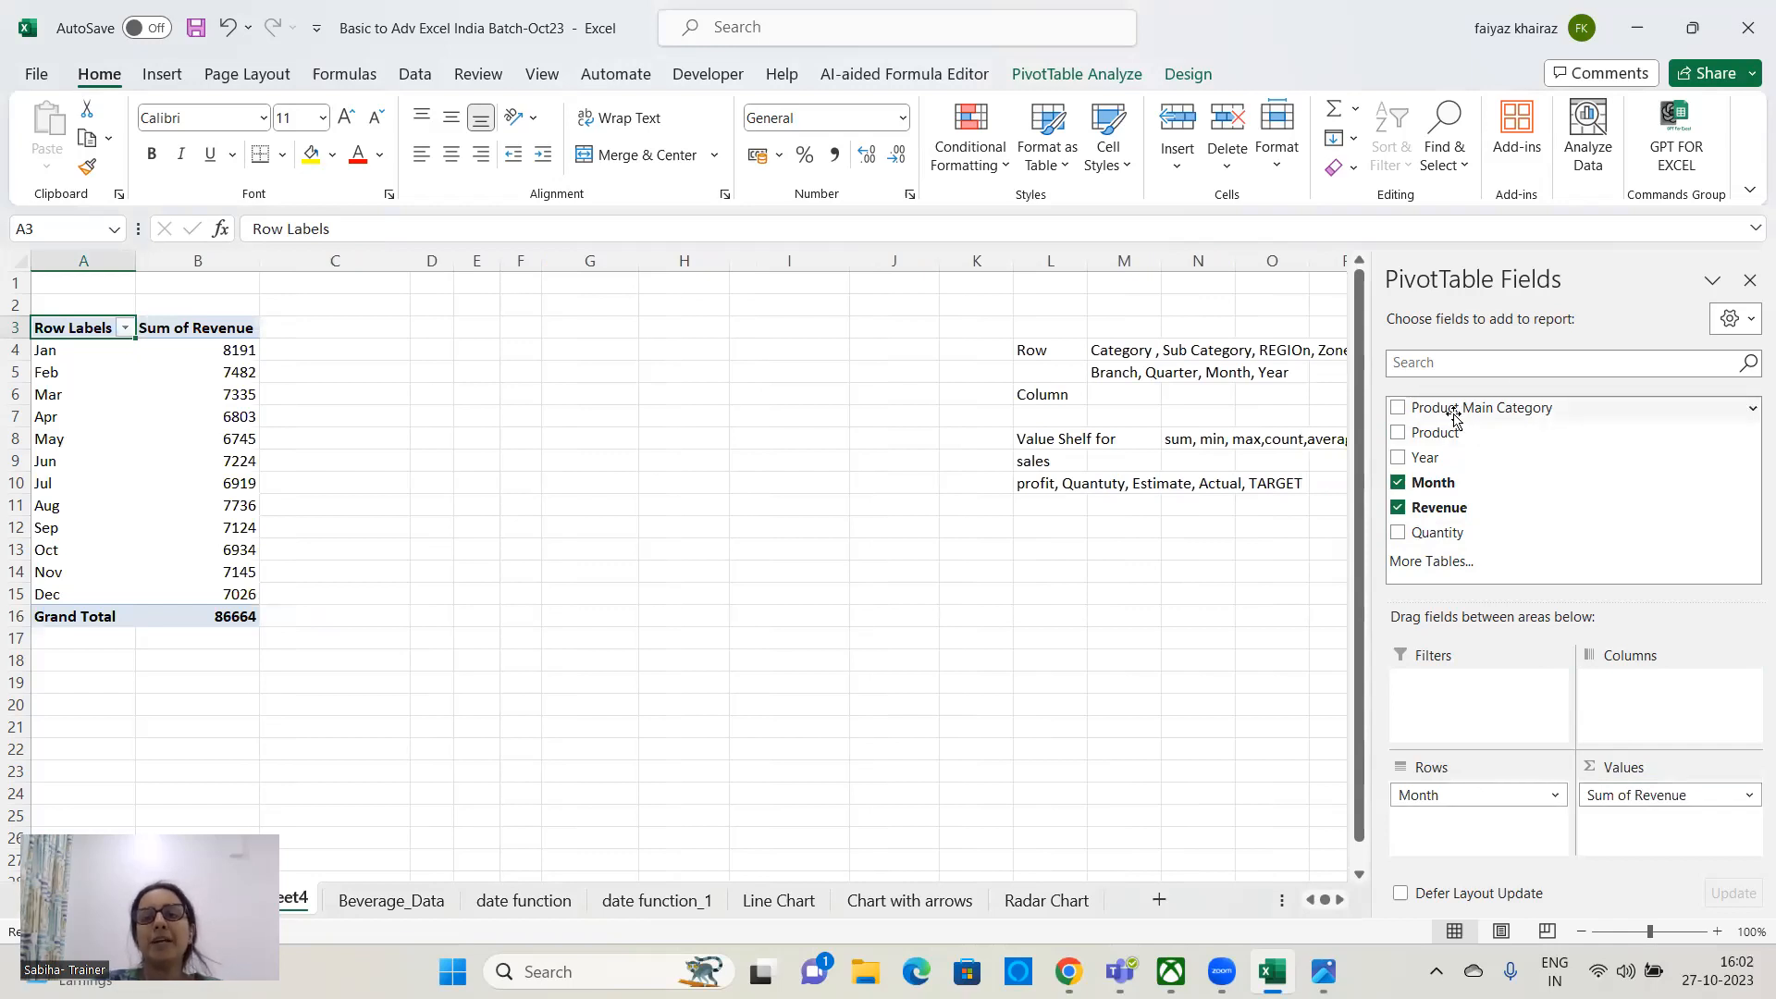
{"action": "left_click_drag", "start_coordinate": [1457, 407], "coordinate": [1637, 684]}
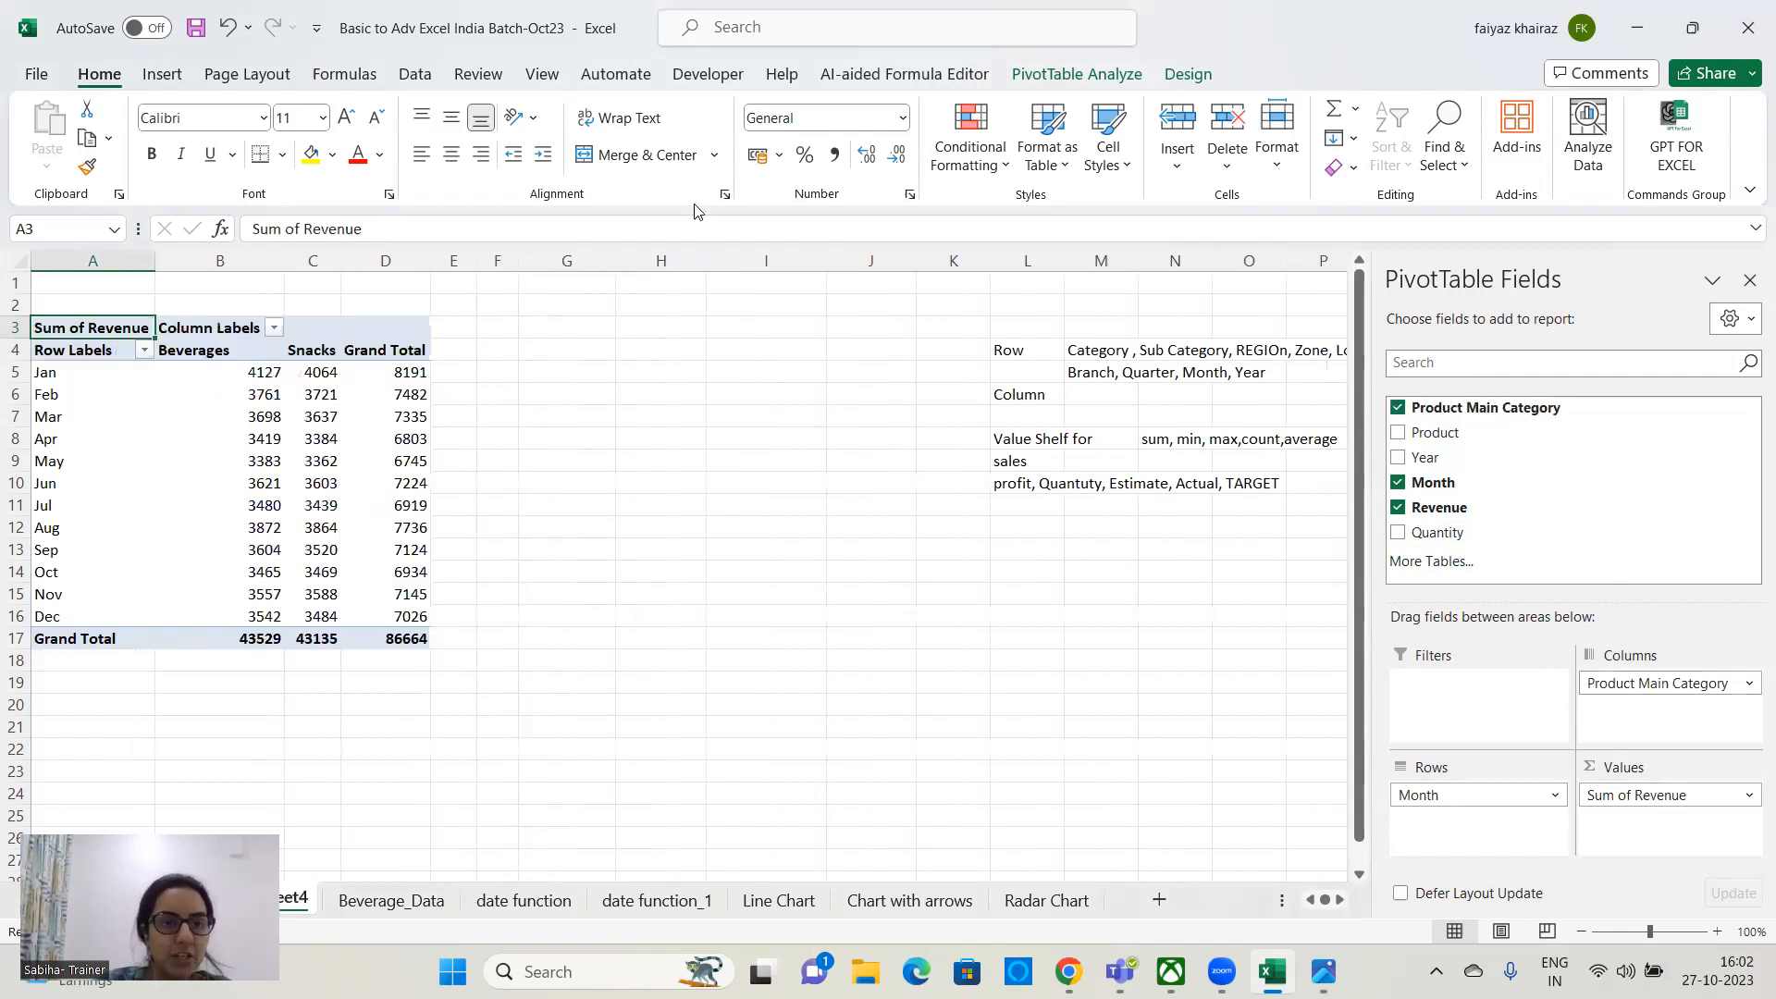
{"action": "left_click_drag", "start_coordinate": [340, 261], "coordinate": [388, 260]}
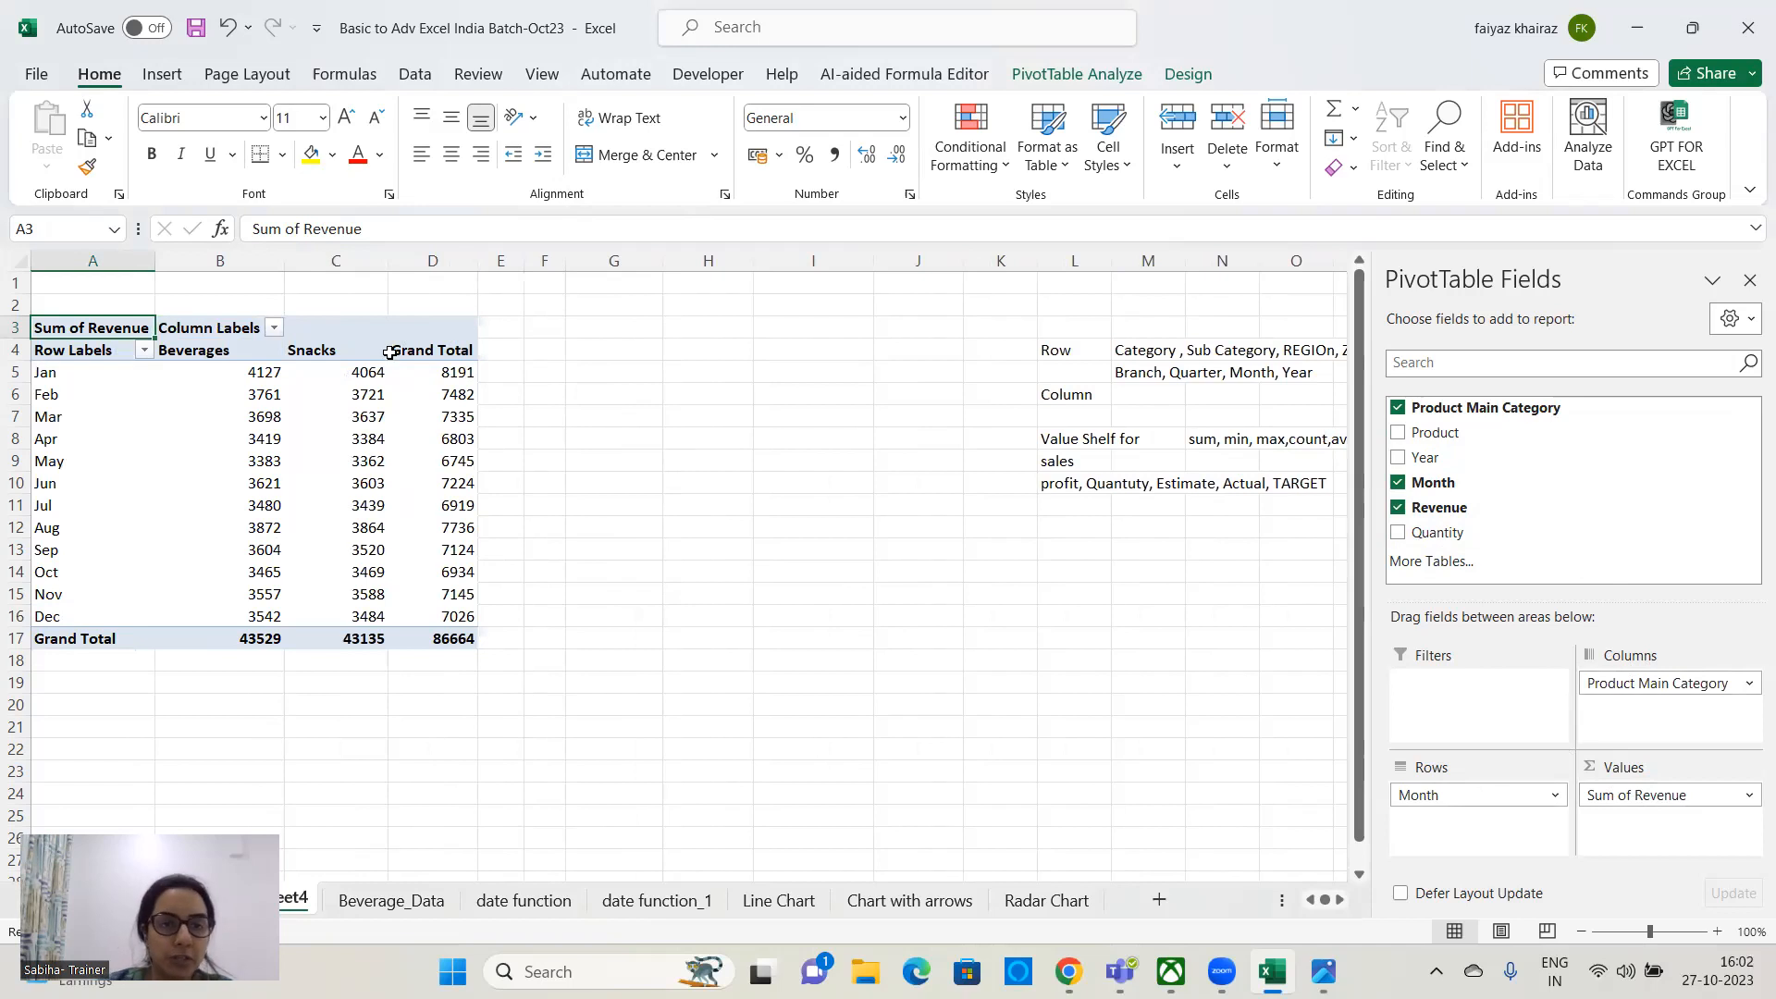
{"action": "left_click", "coordinate": [453, 349]}
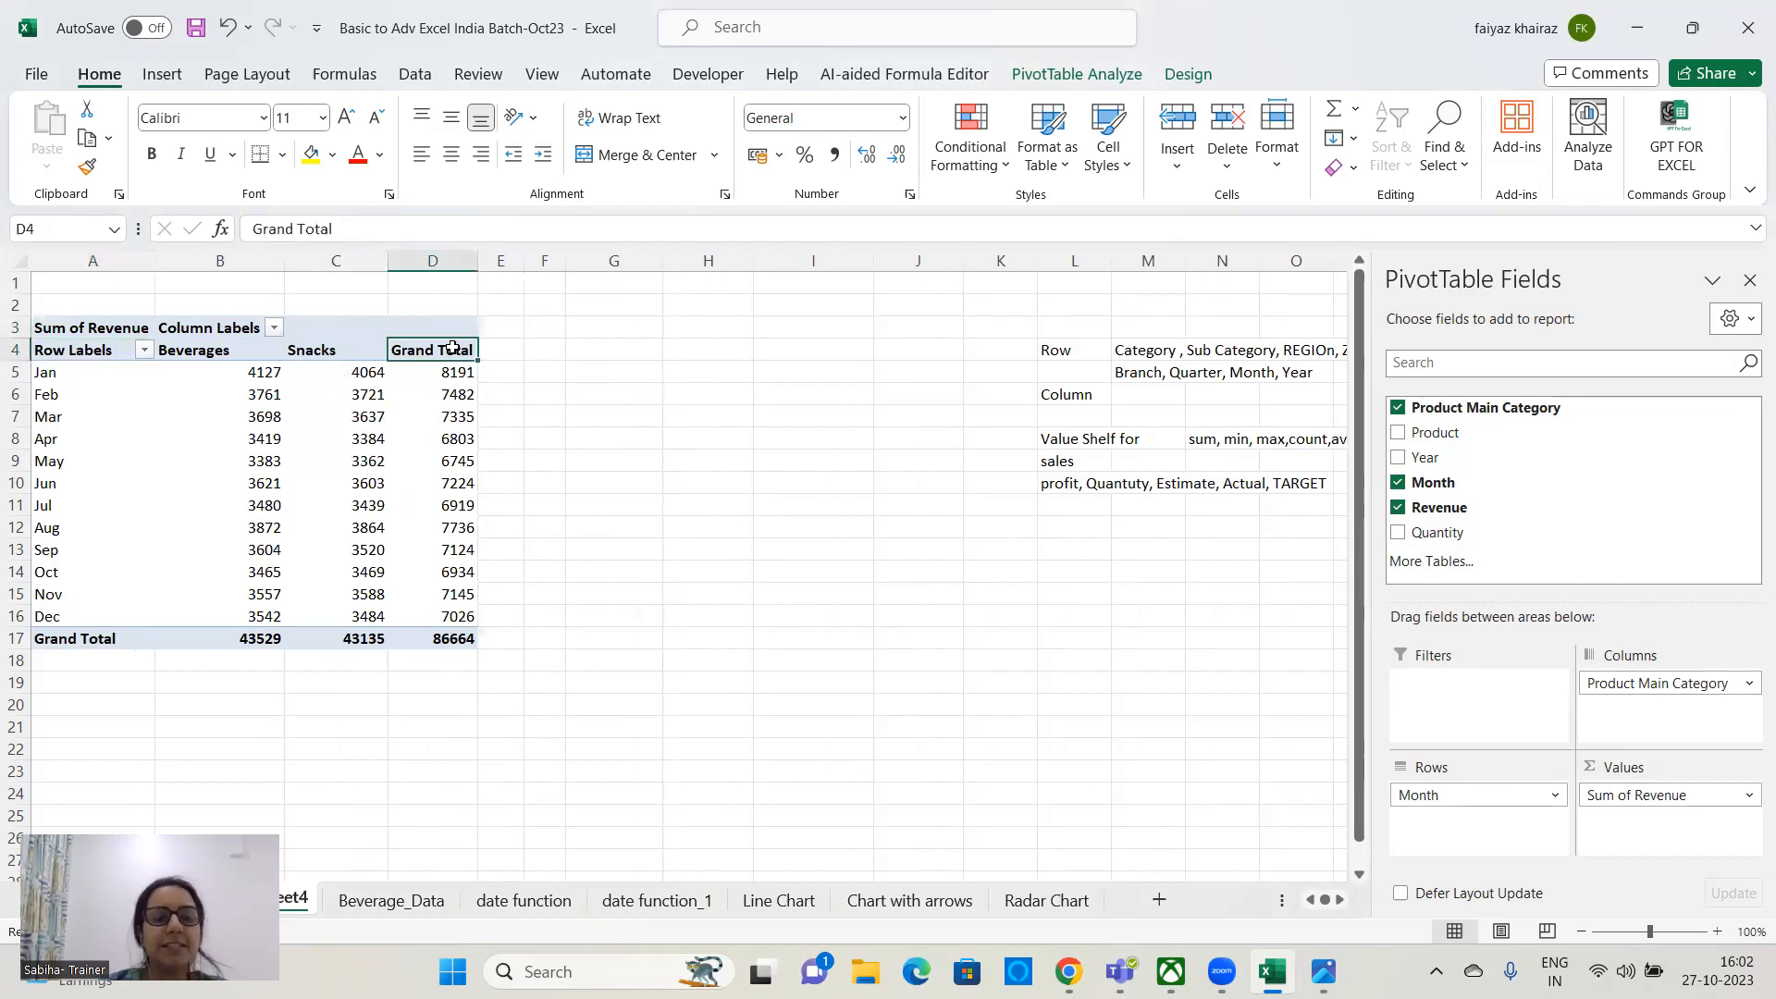
{"action": "double_click", "coordinate": [452, 349]}
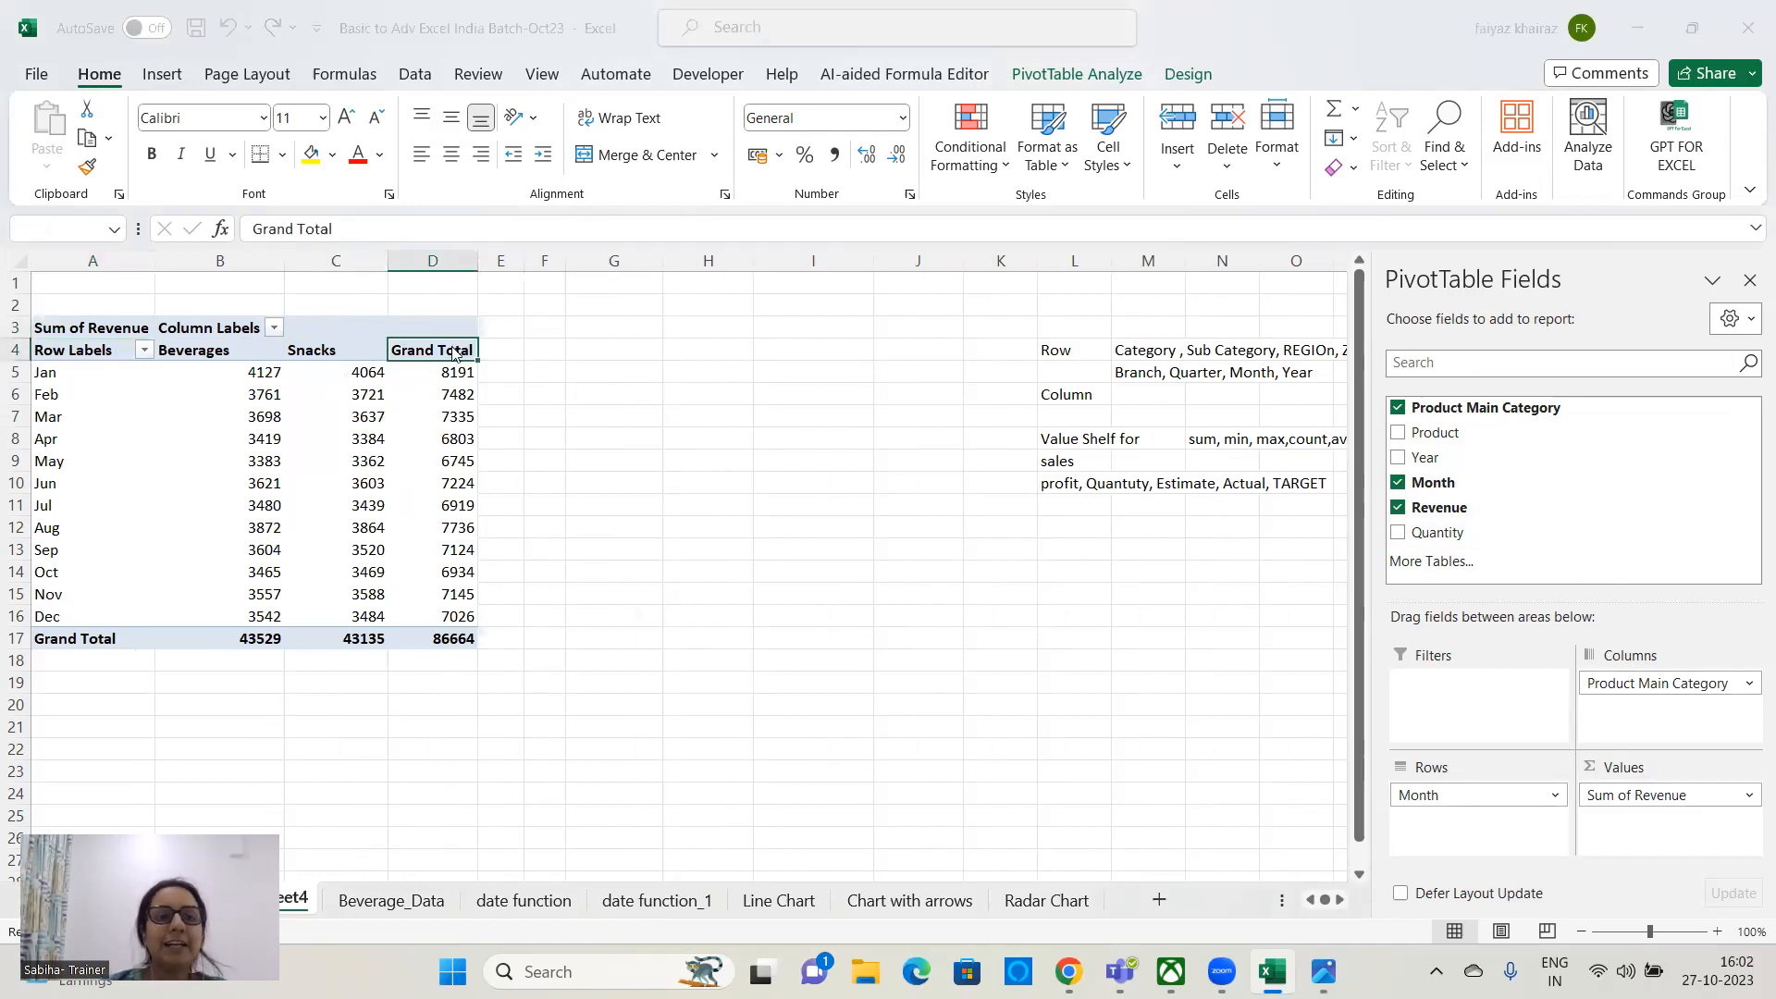
{"action": "left_click", "coordinate": [1035, 460]}
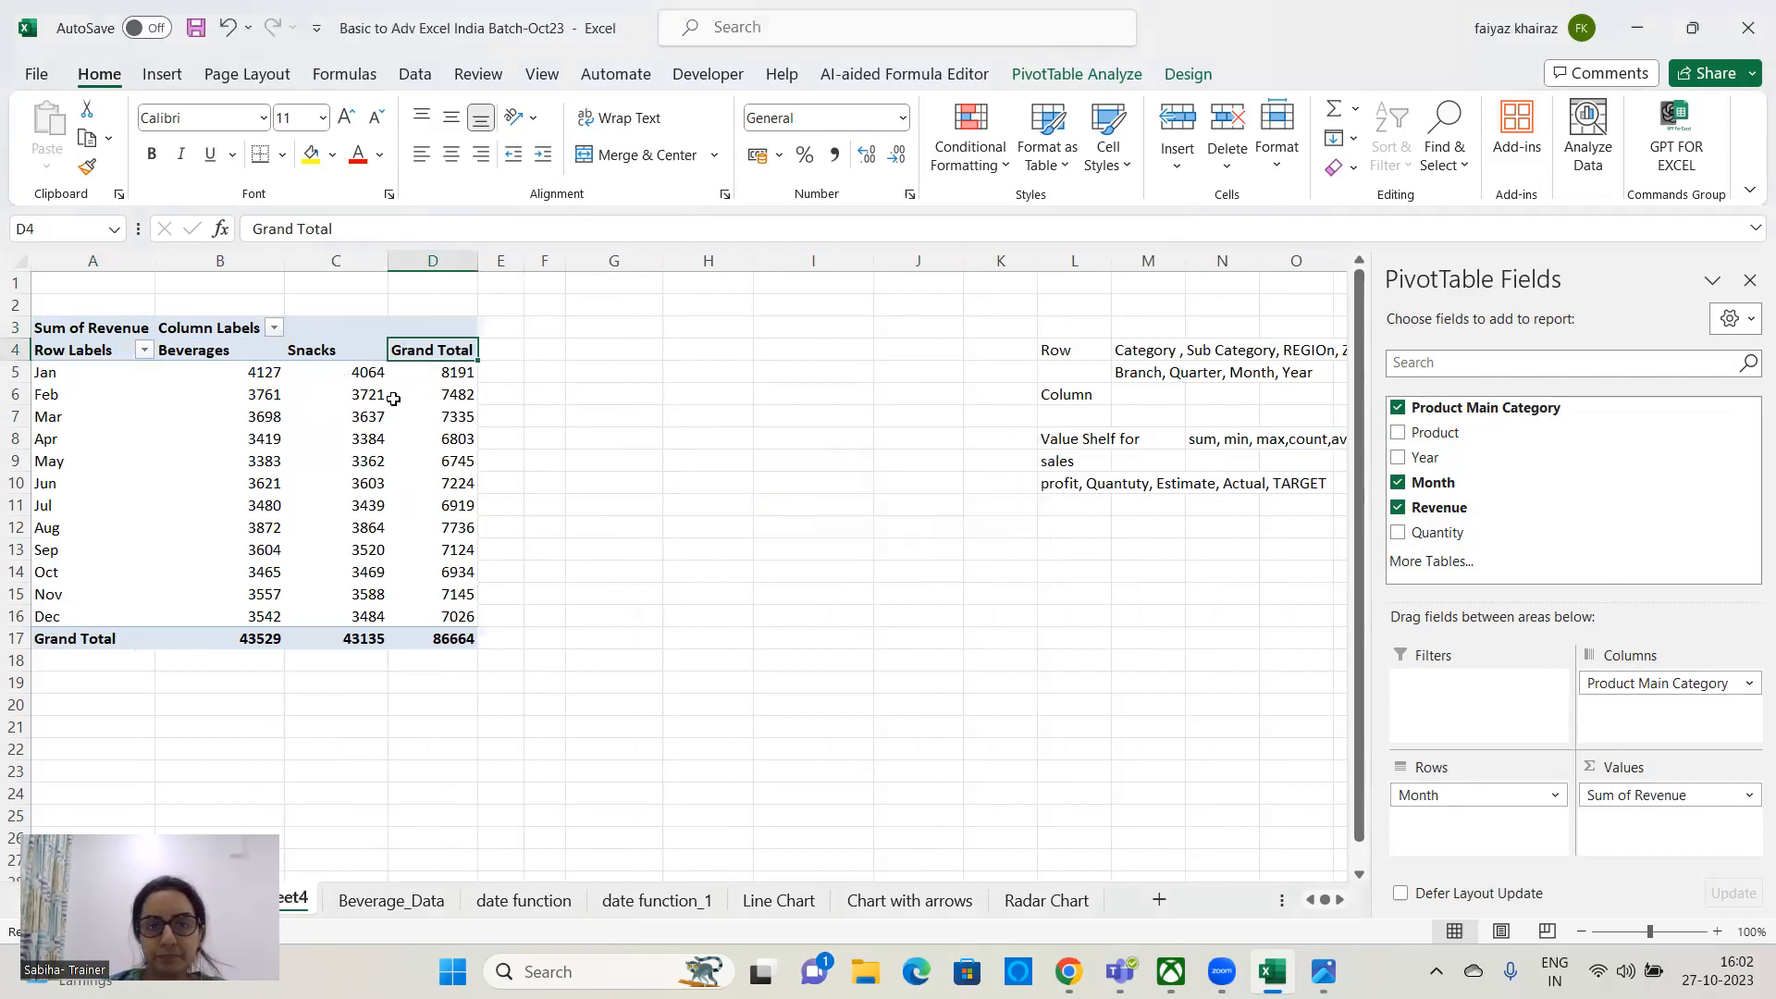
- Show the PivotTable's Sum of Revenue values as % of Grand Total
{"action": "left_click", "coordinate": [1749, 798]}
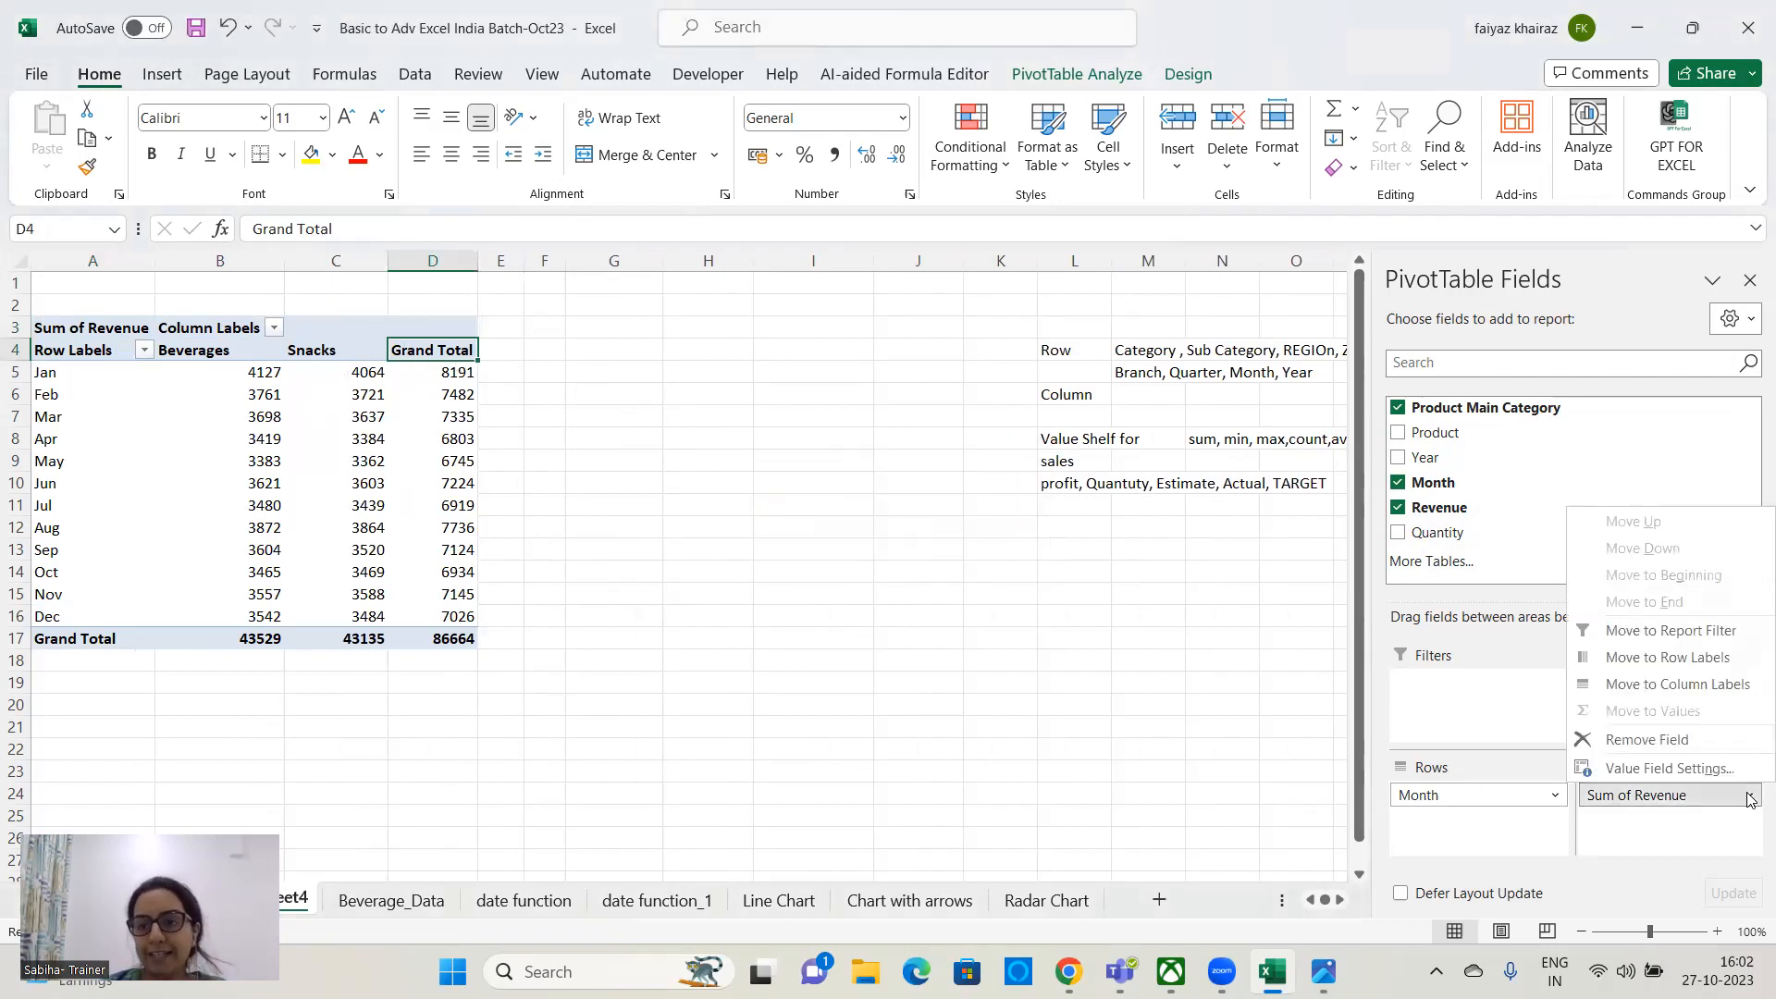
{"action": "left_click", "coordinate": [1644, 770]}
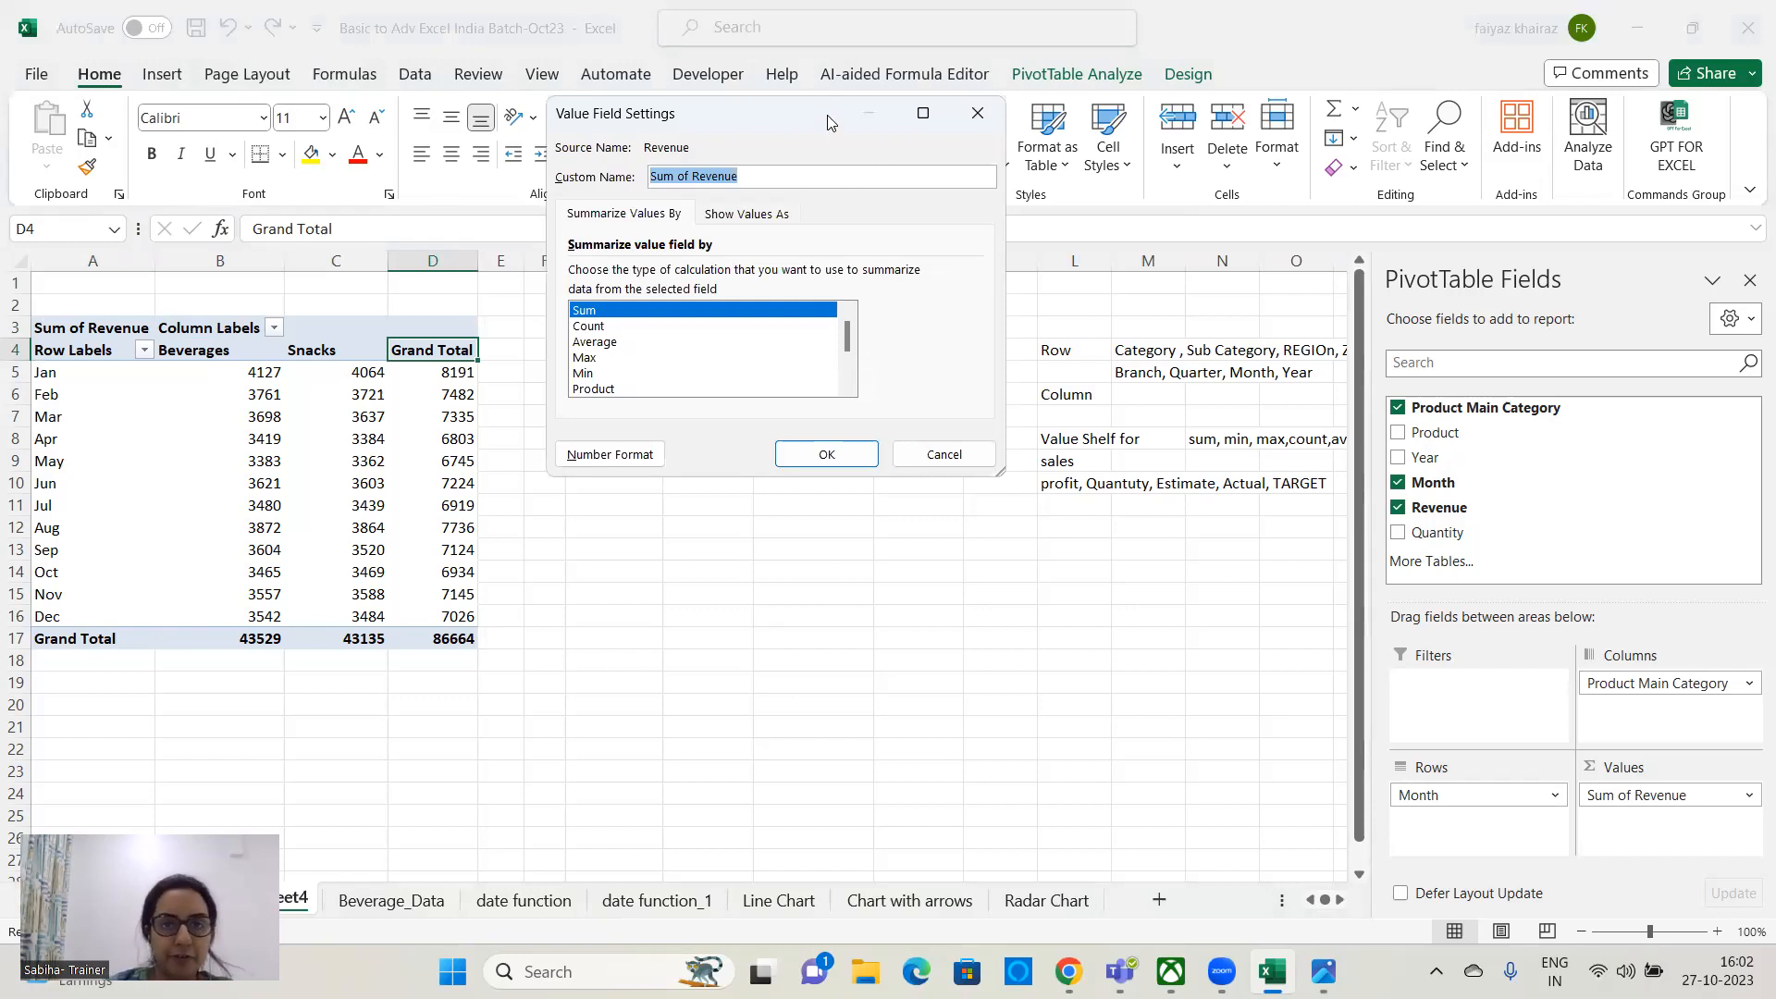
{"action": "left_click_drag", "start_coordinate": [828, 119], "coordinate": [840, 154]}
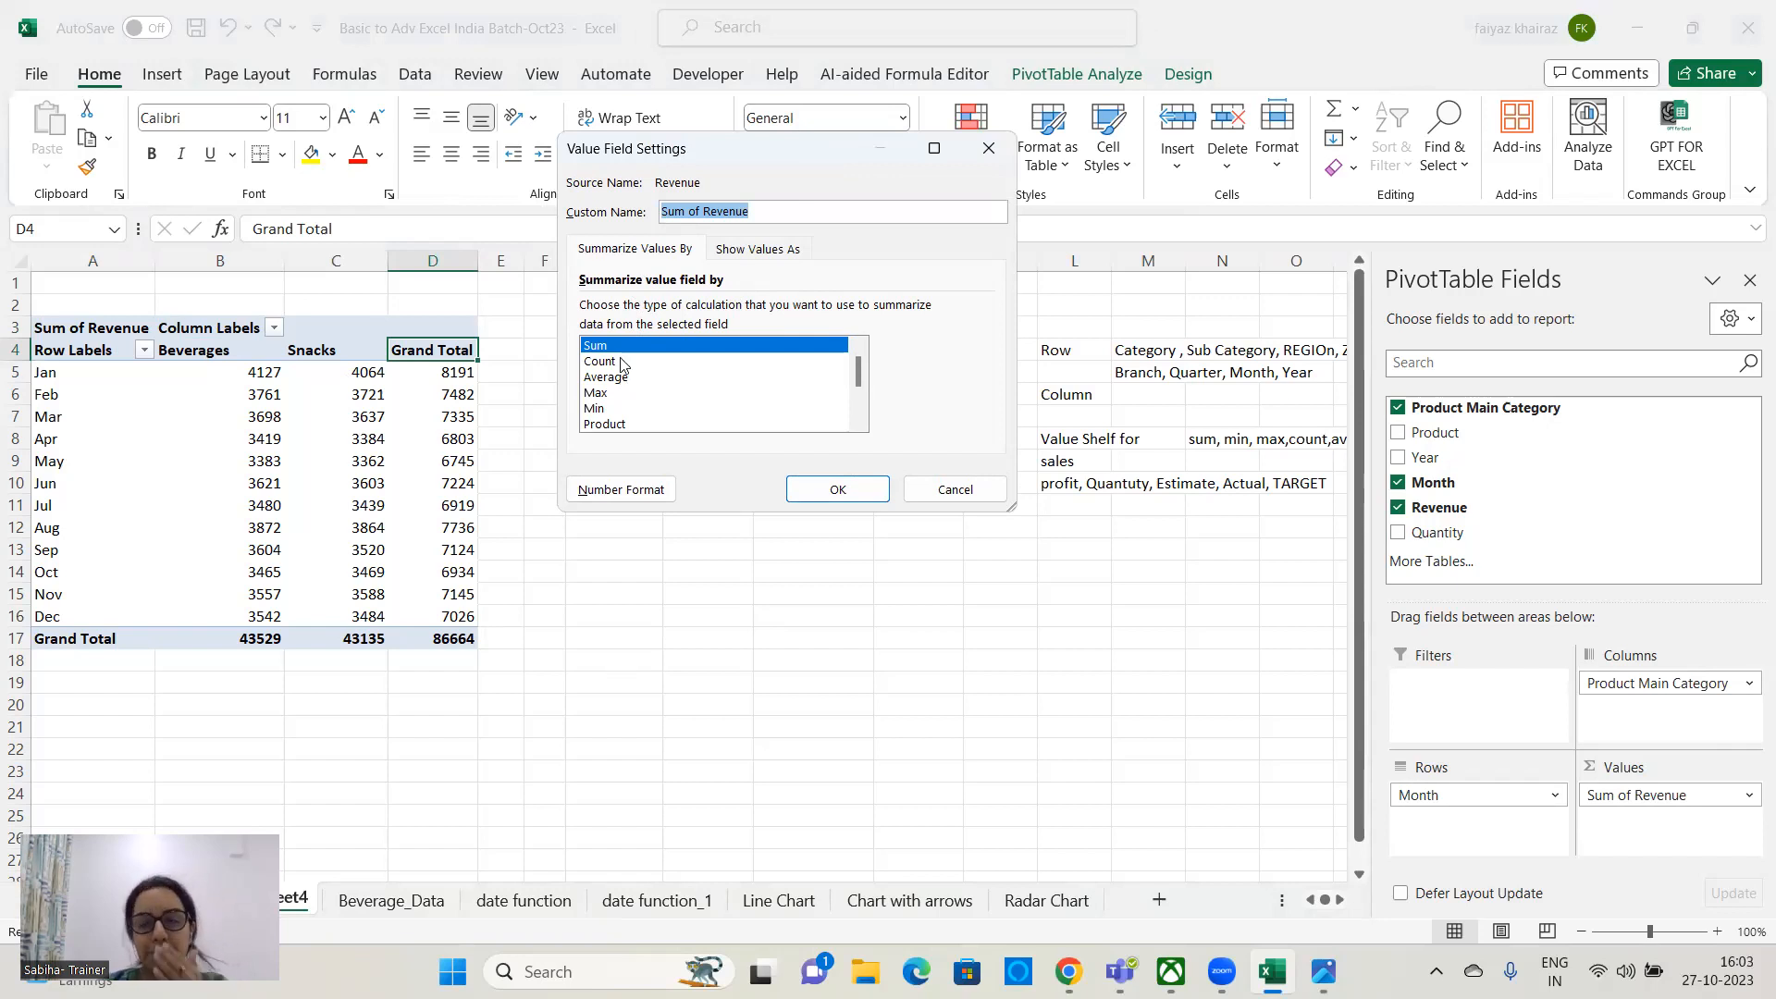
{"action": "left_click", "coordinate": [756, 251]}
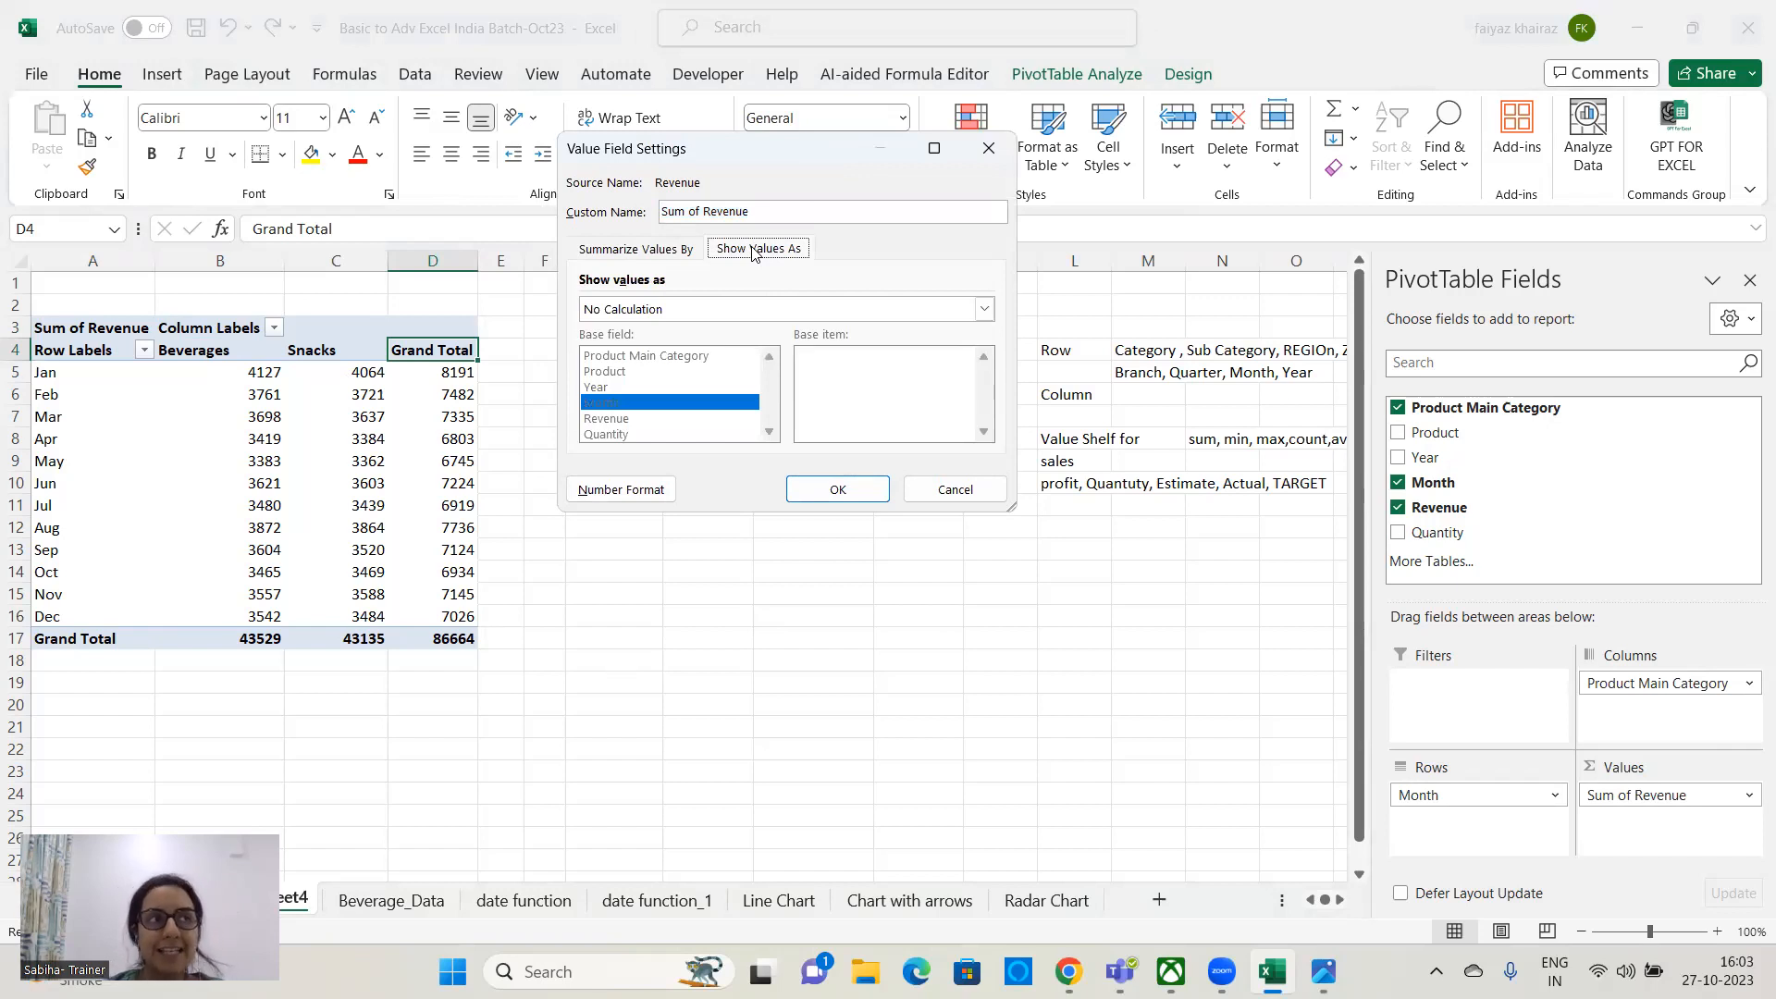
{"action": "left_click", "coordinate": [984, 309]}
{"action": "left_click", "coordinate": [606, 347]}
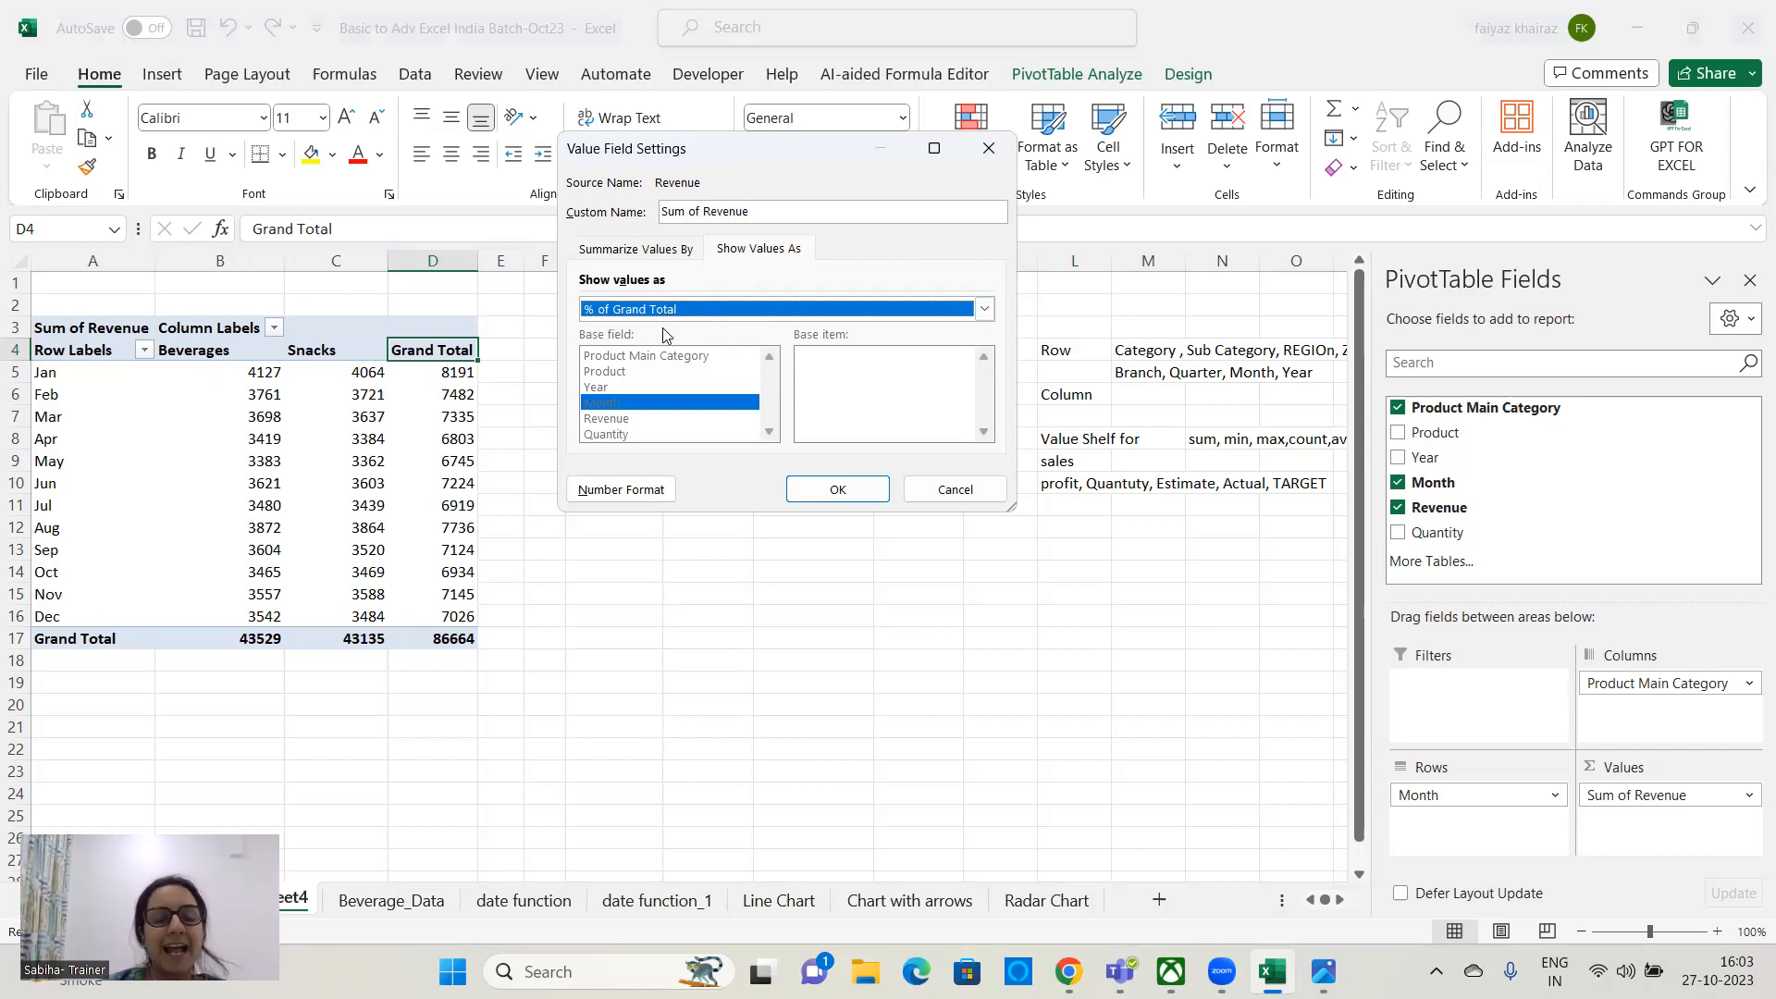
{"action": "left_click", "coordinate": [831, 483]}
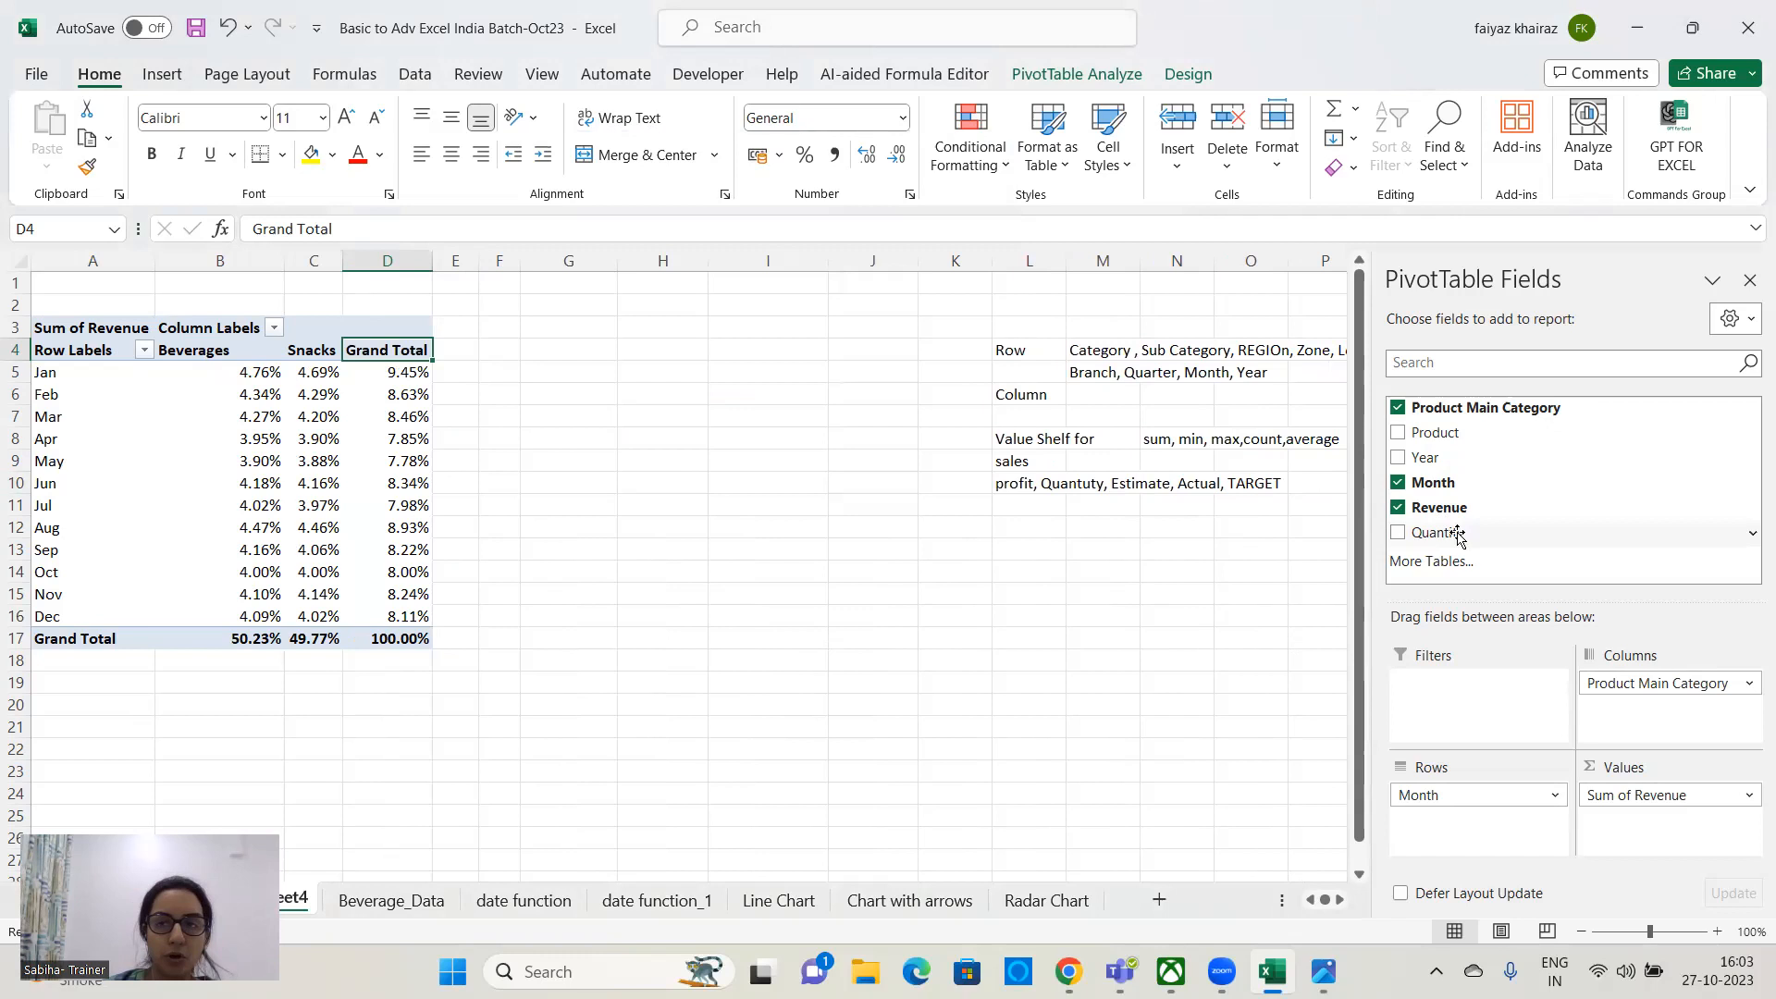
- Add the Year field to the PivotTable's rows above Month
{"action": "left_click", "coordinate": [1399, 457]}
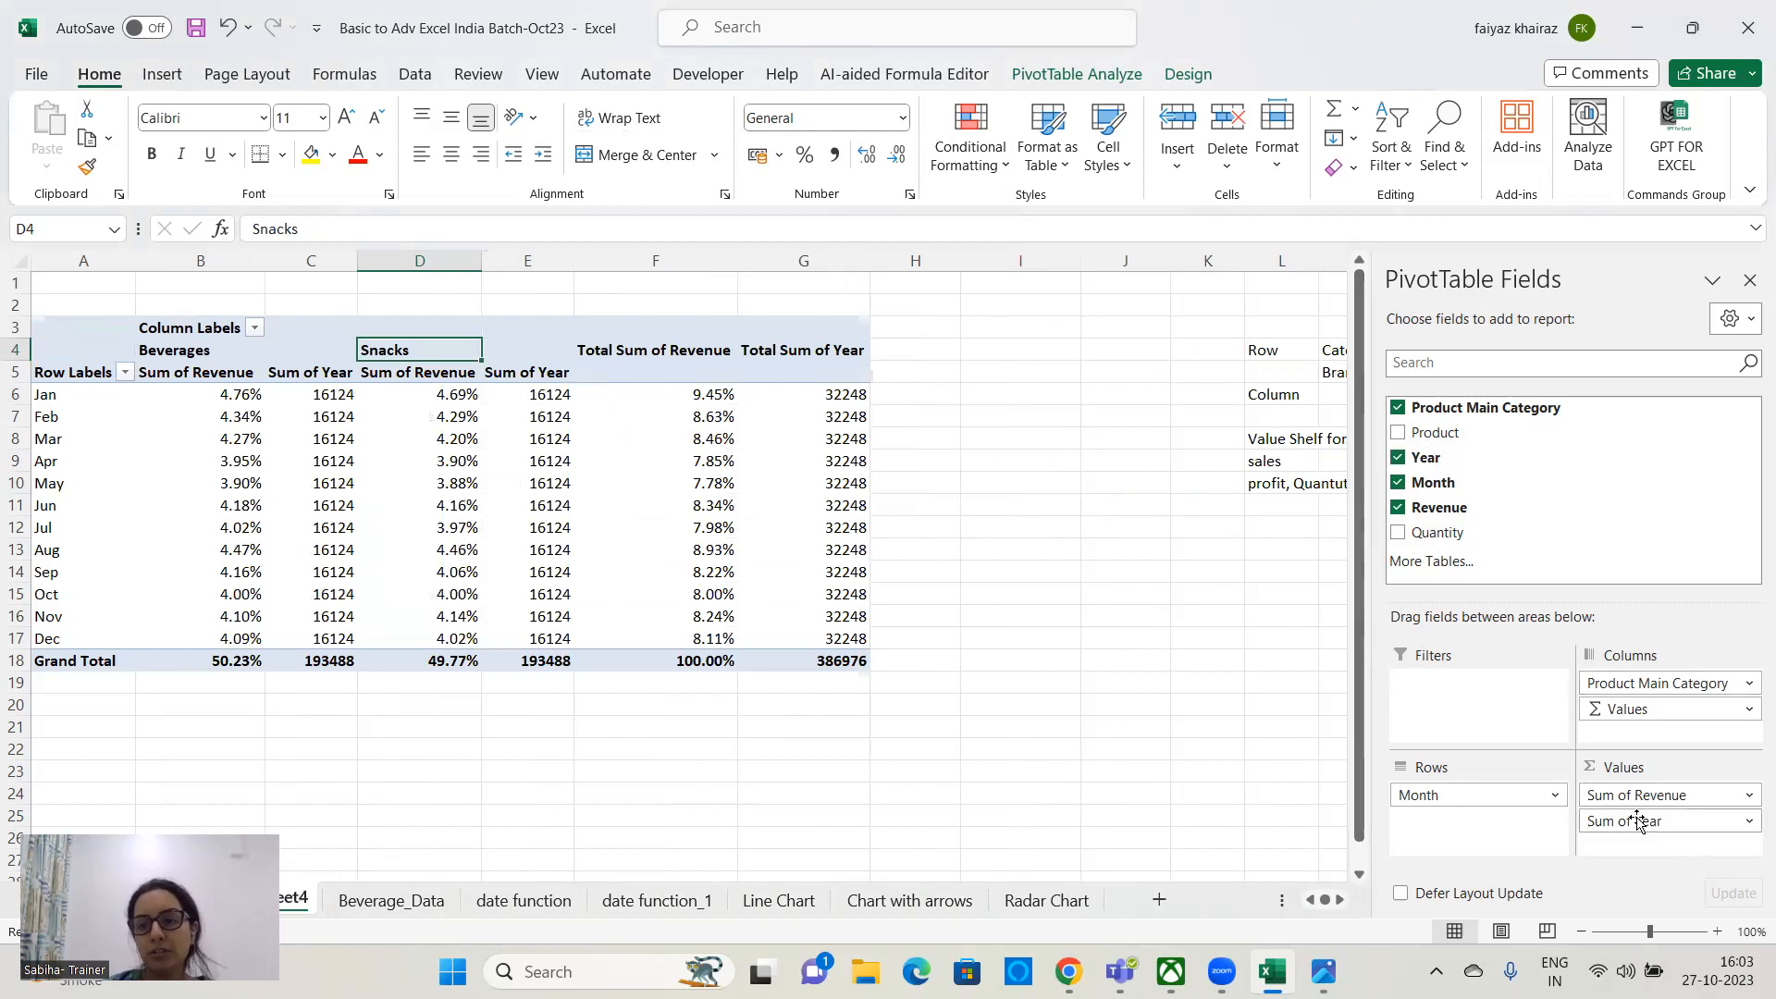
{"action": "left_click", "coordinate": [1398, 457]}
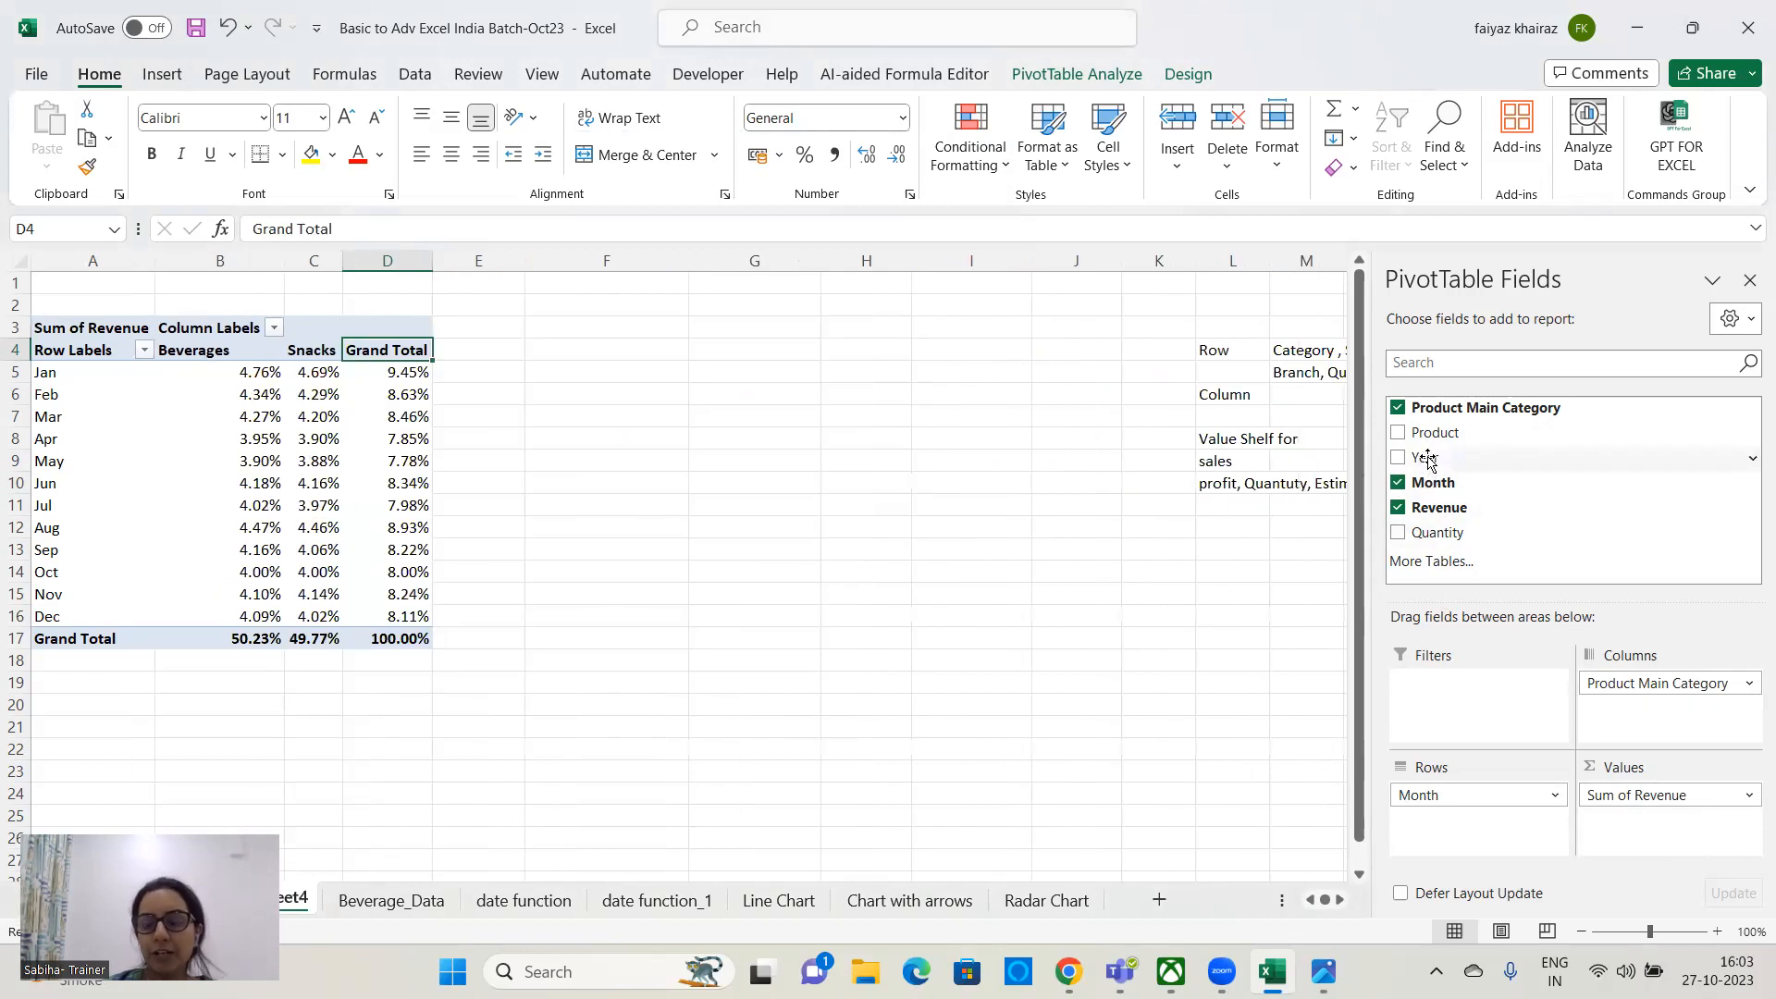
{"action": "left_click_drag", "start_coordinate": [1427, 460], "coordinate": [1443, 786]}
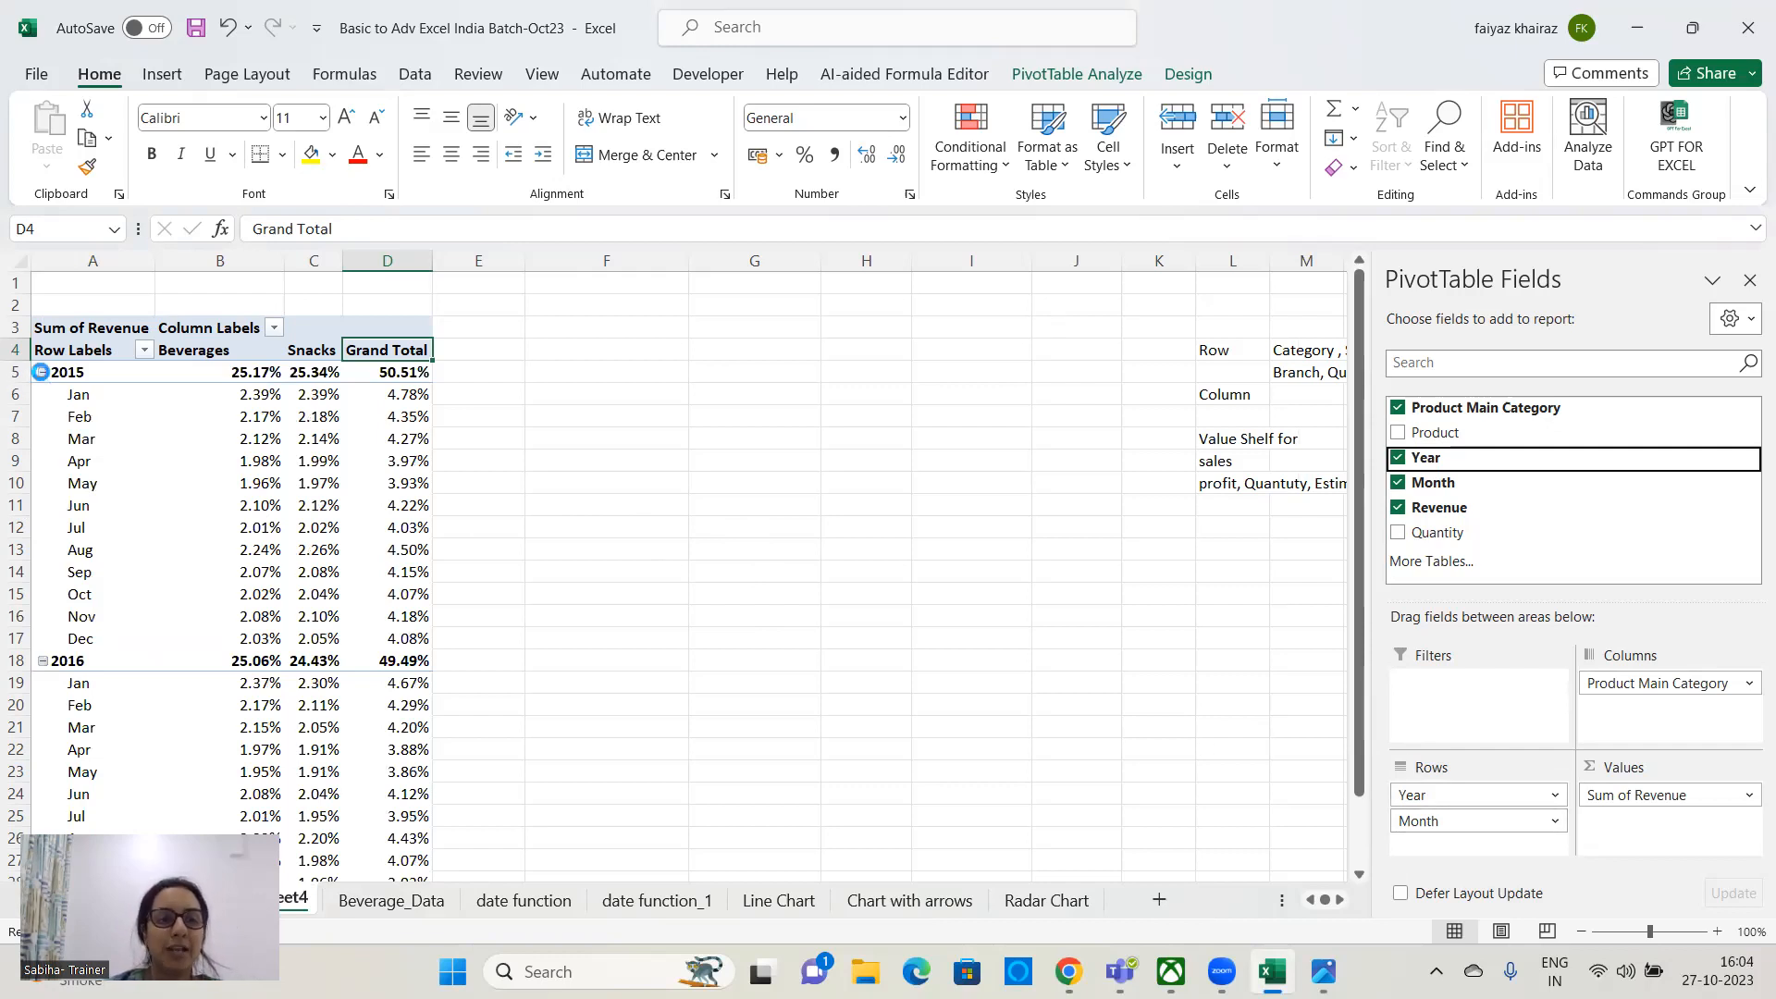
- Collapse the 2015 group in the PivotTable to hide its months
{"action": "left_click", "coordinate": [43, 372]}
{"action": "left_click", "coordinate": [42, 373]}
{"action": "left_click", "coordinate": [43, 373]}
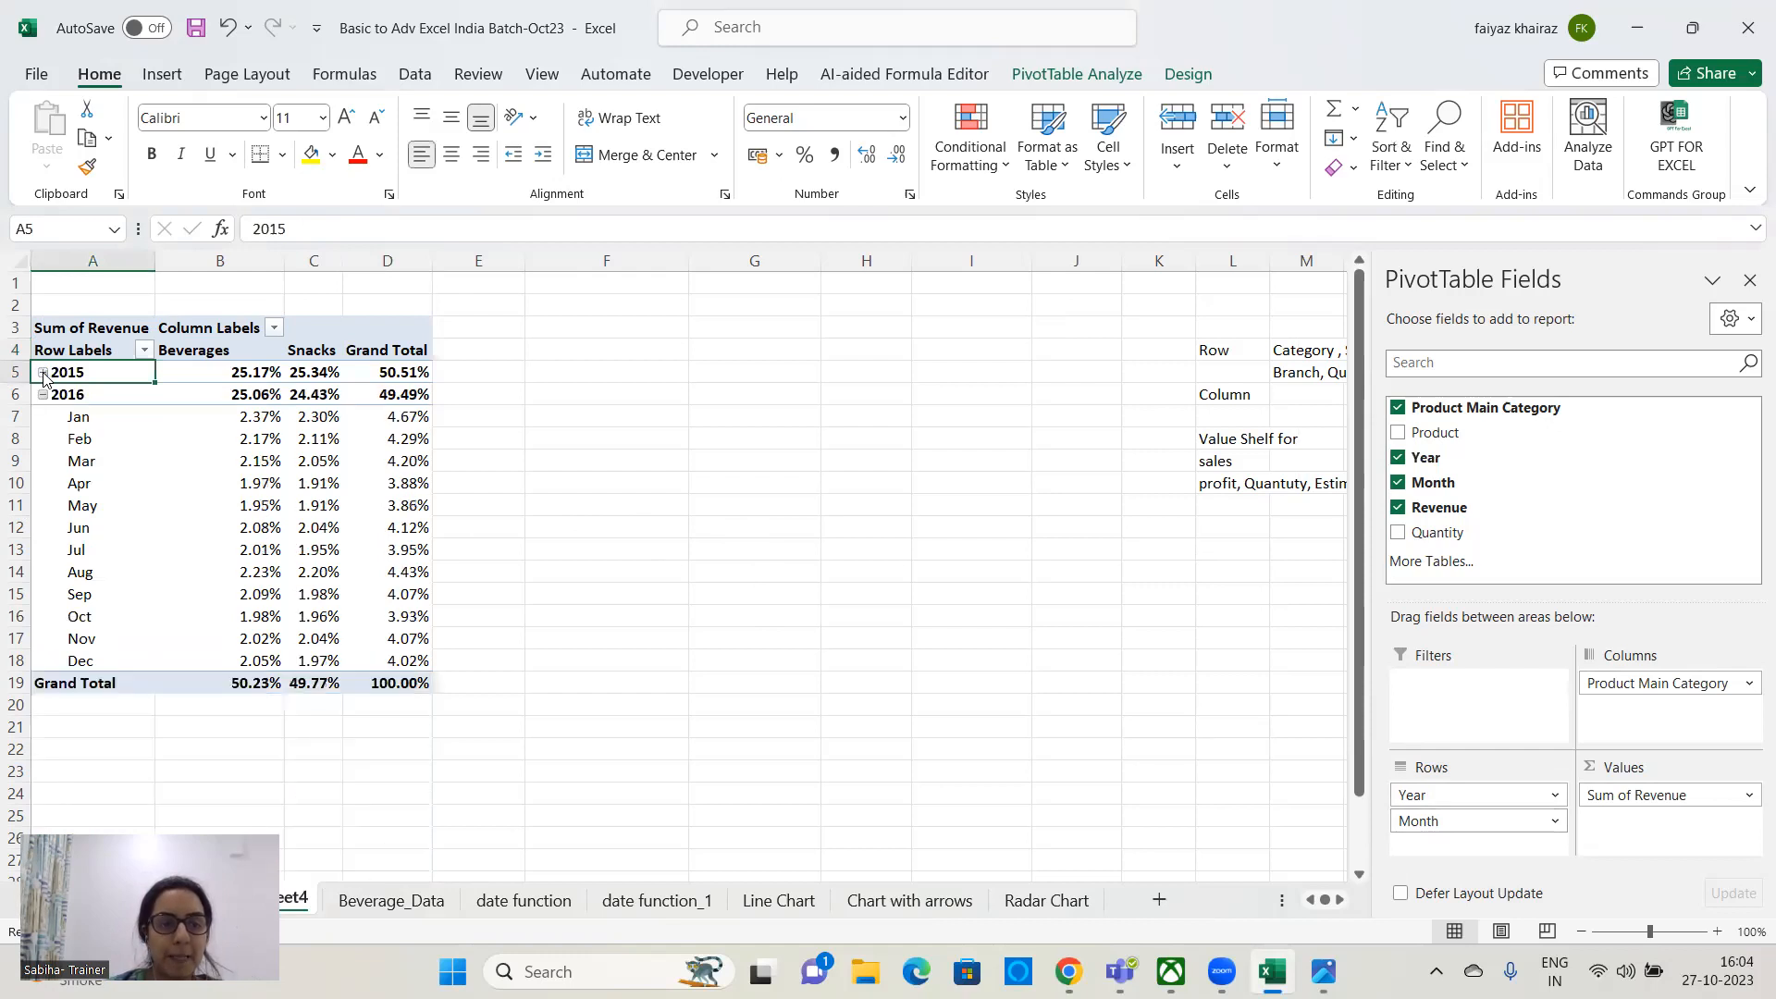
- Collapse and re-expand the 2016 and 2015 groups one at a time, finishing with both years expanded
{"action": "left_click", "coordinate": [43, 396]}
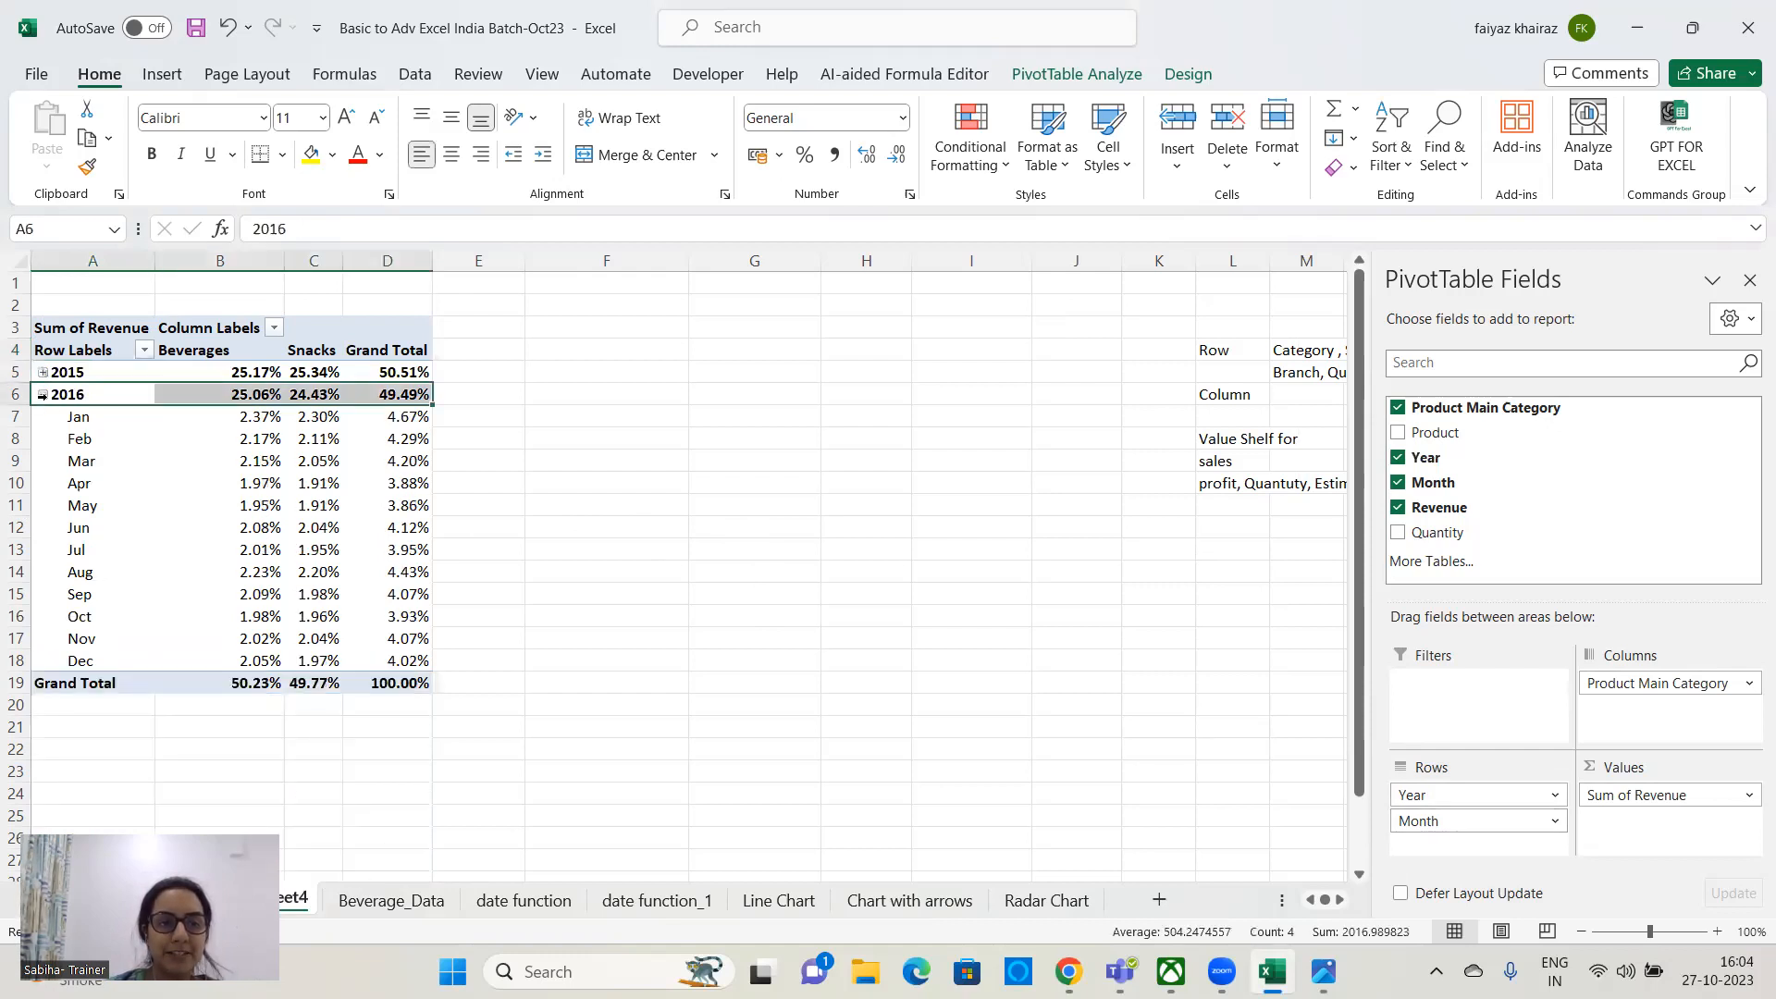
{"action": "left_click", "coordinate": [42, 395]}
{"action": "left_click", "coordinate": [42, 395]}
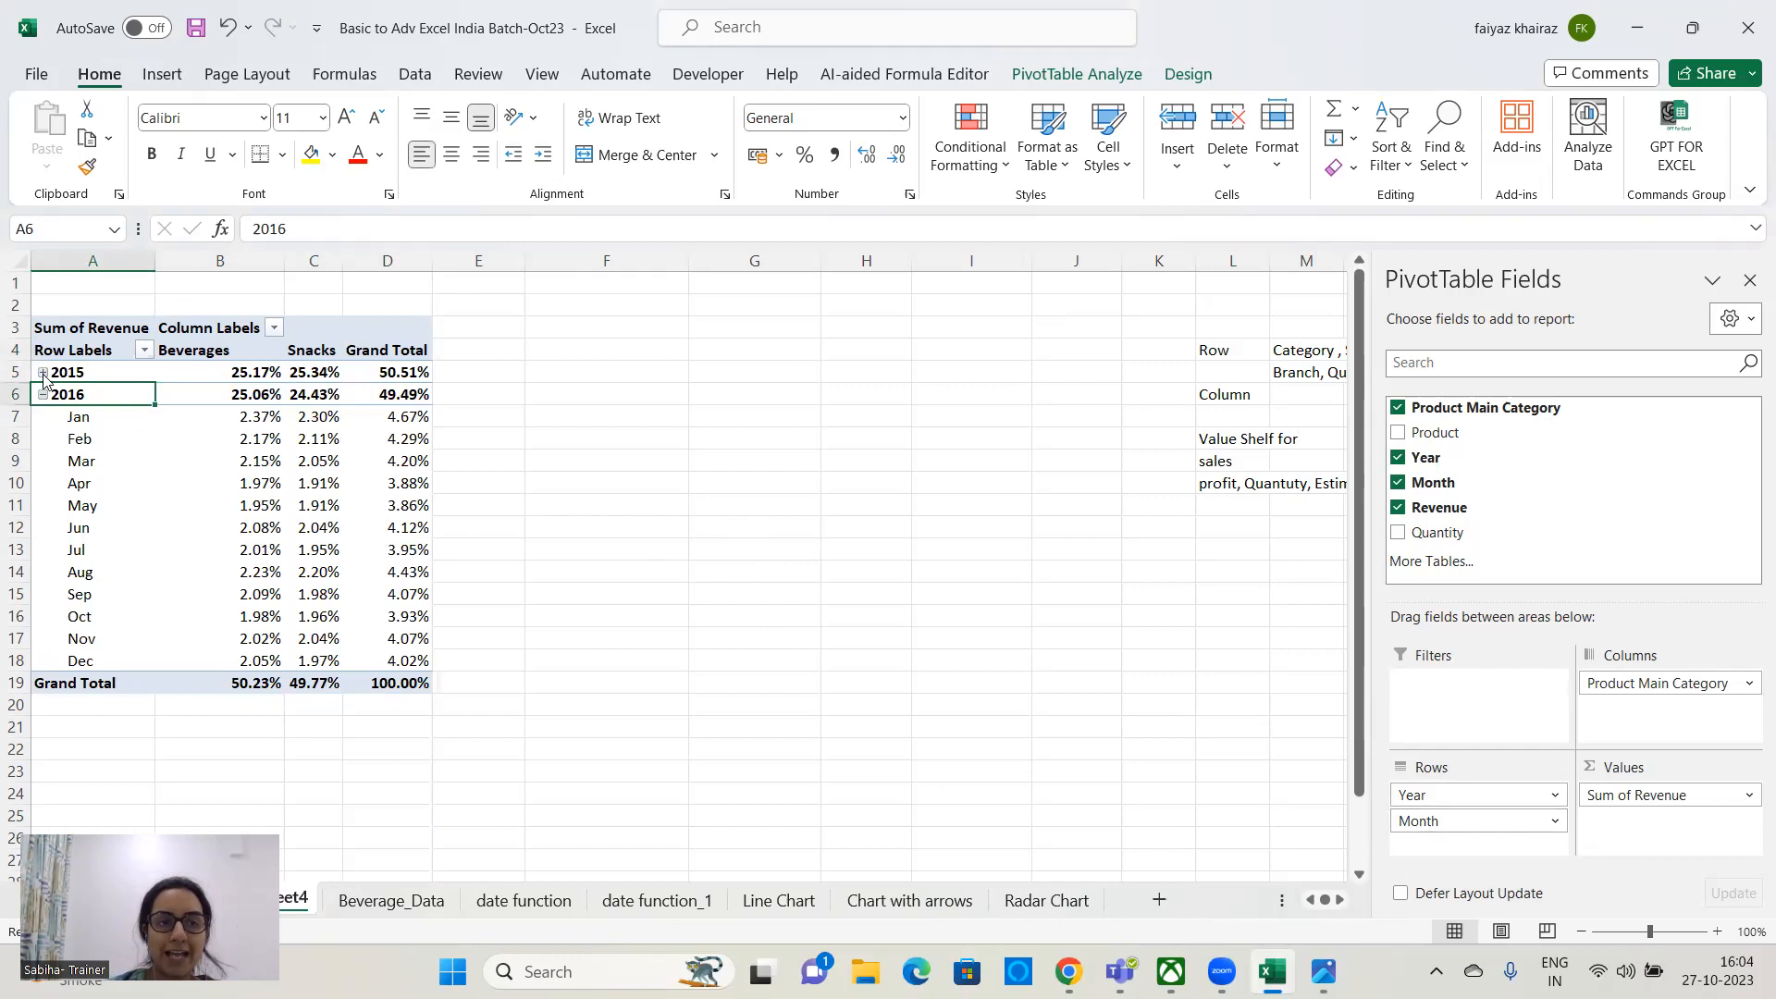
{"action": "left_click", "coordinate": [42, 373]}
{"action": "left_click", "coordinate": [42, 372]}
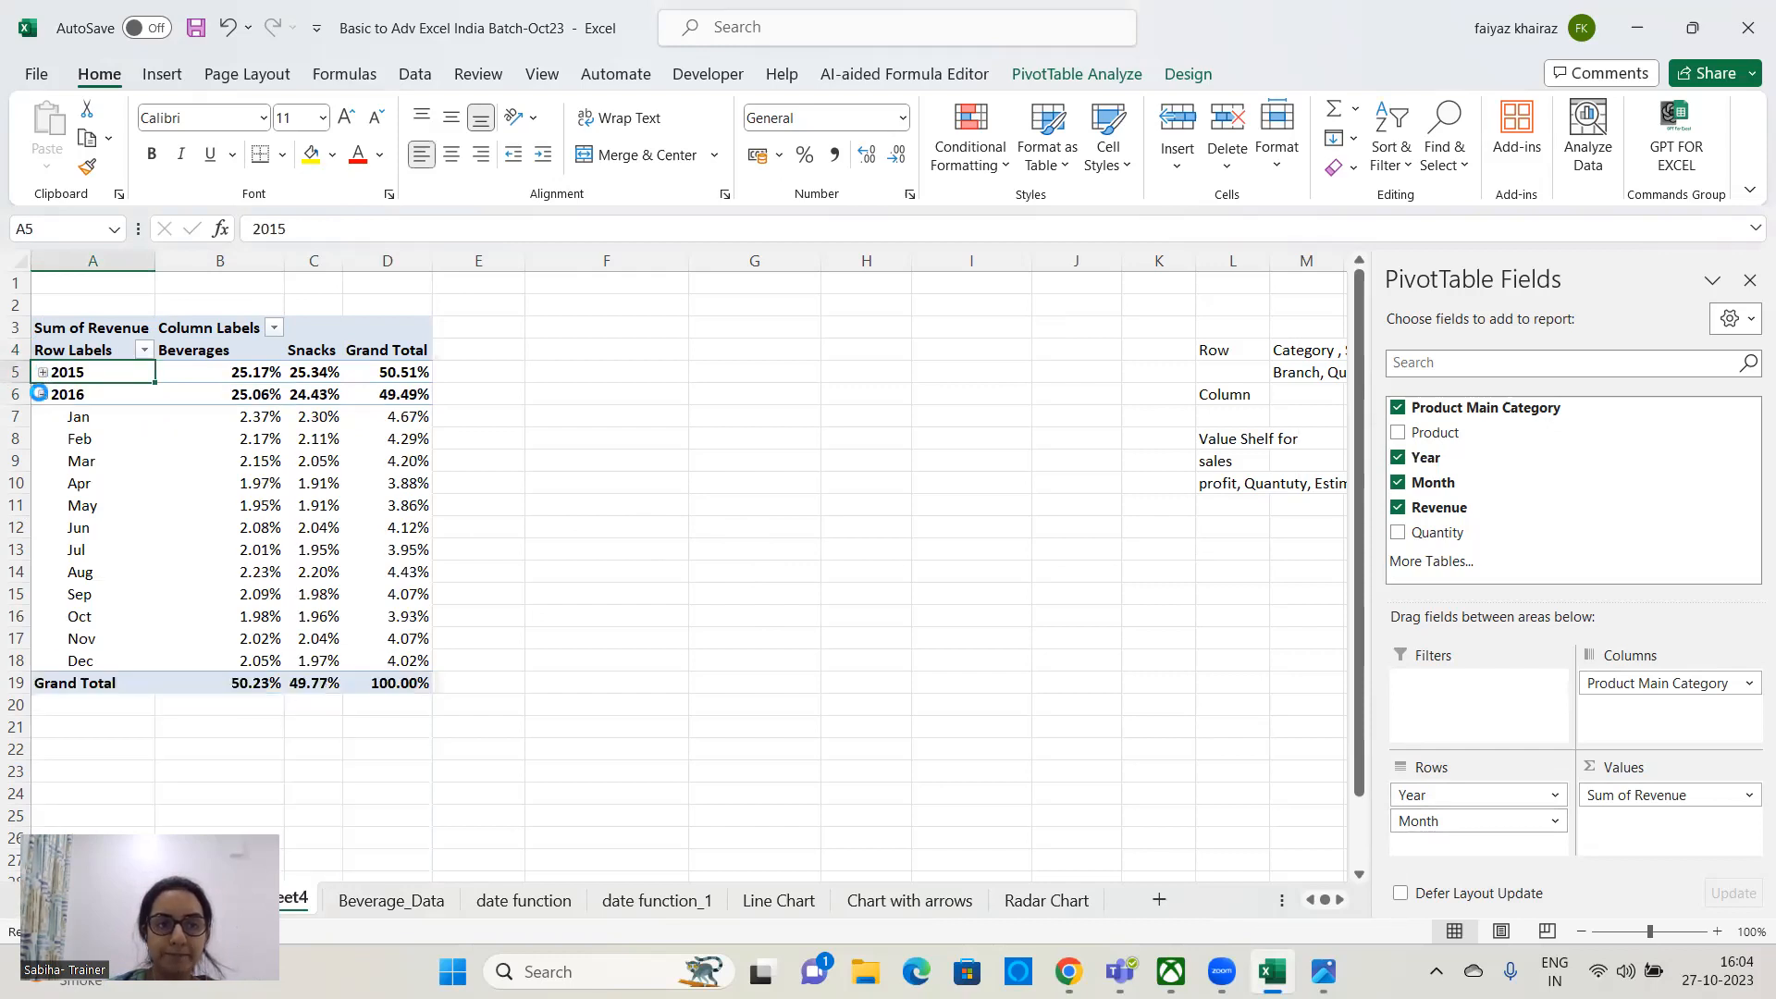
{"action": "left_click", "coordinate": [42, 395]}
{"action": "left_click", "coordinate": [43, 395]}
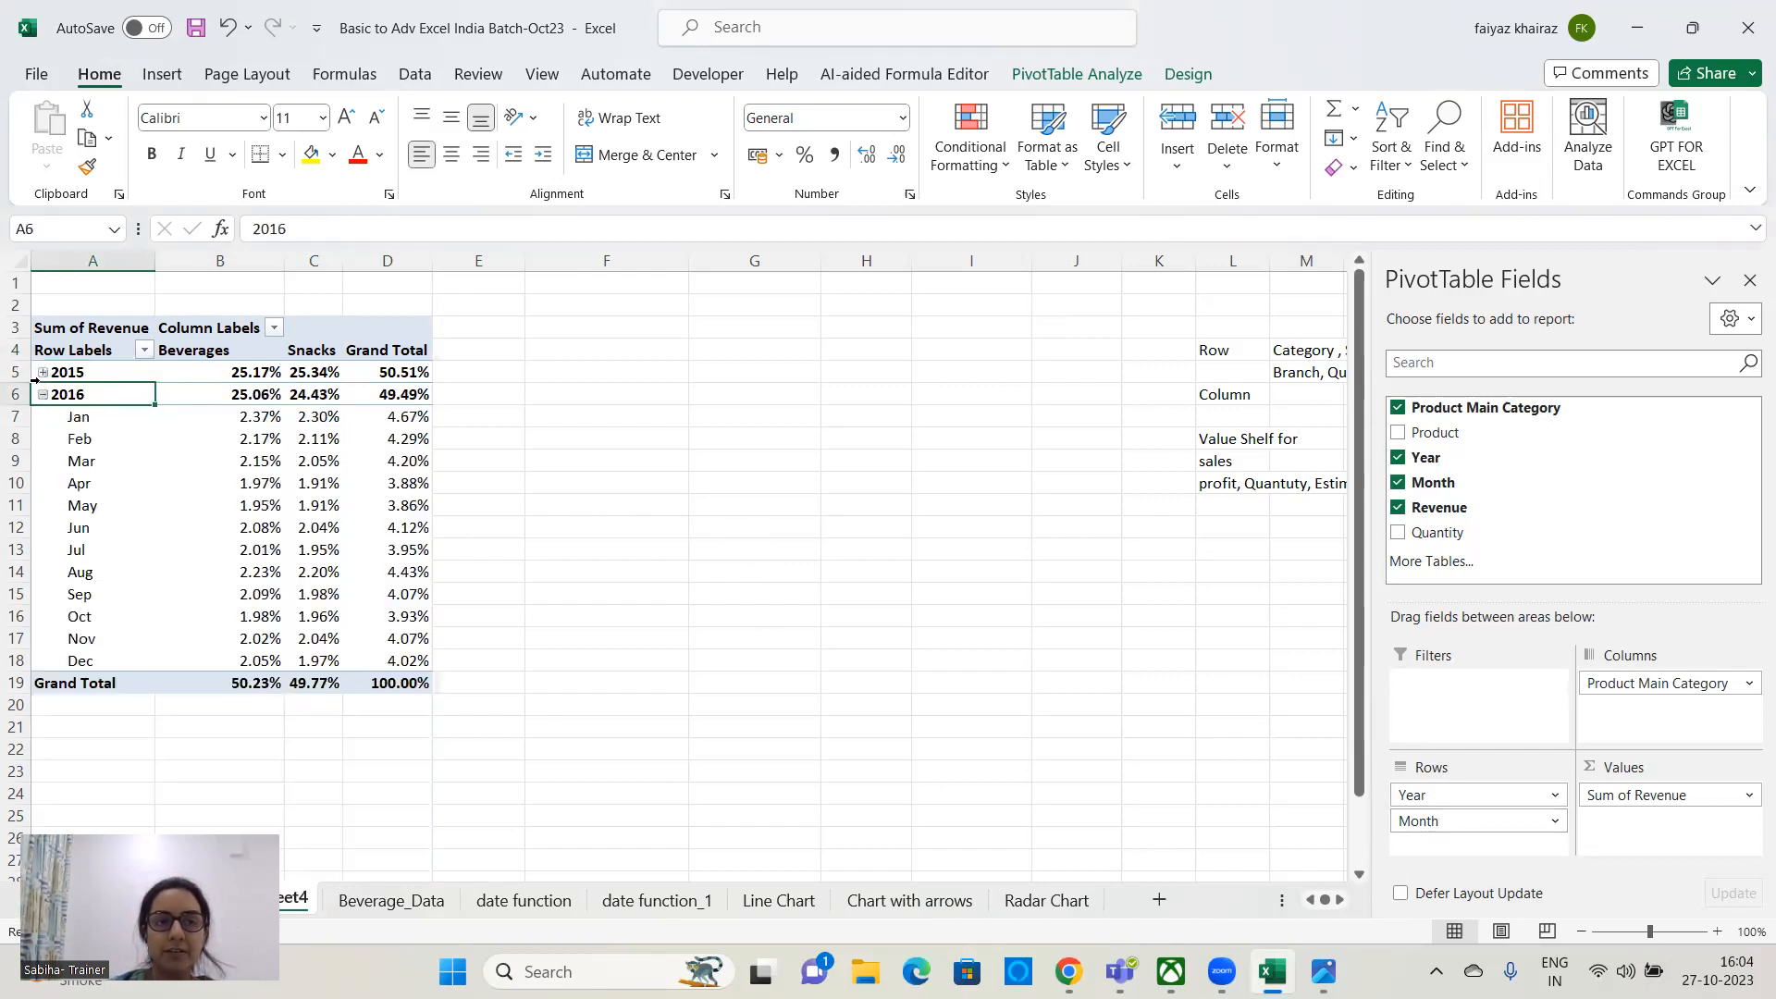
{"action": "left_click", "coordinate": [42, 373]}
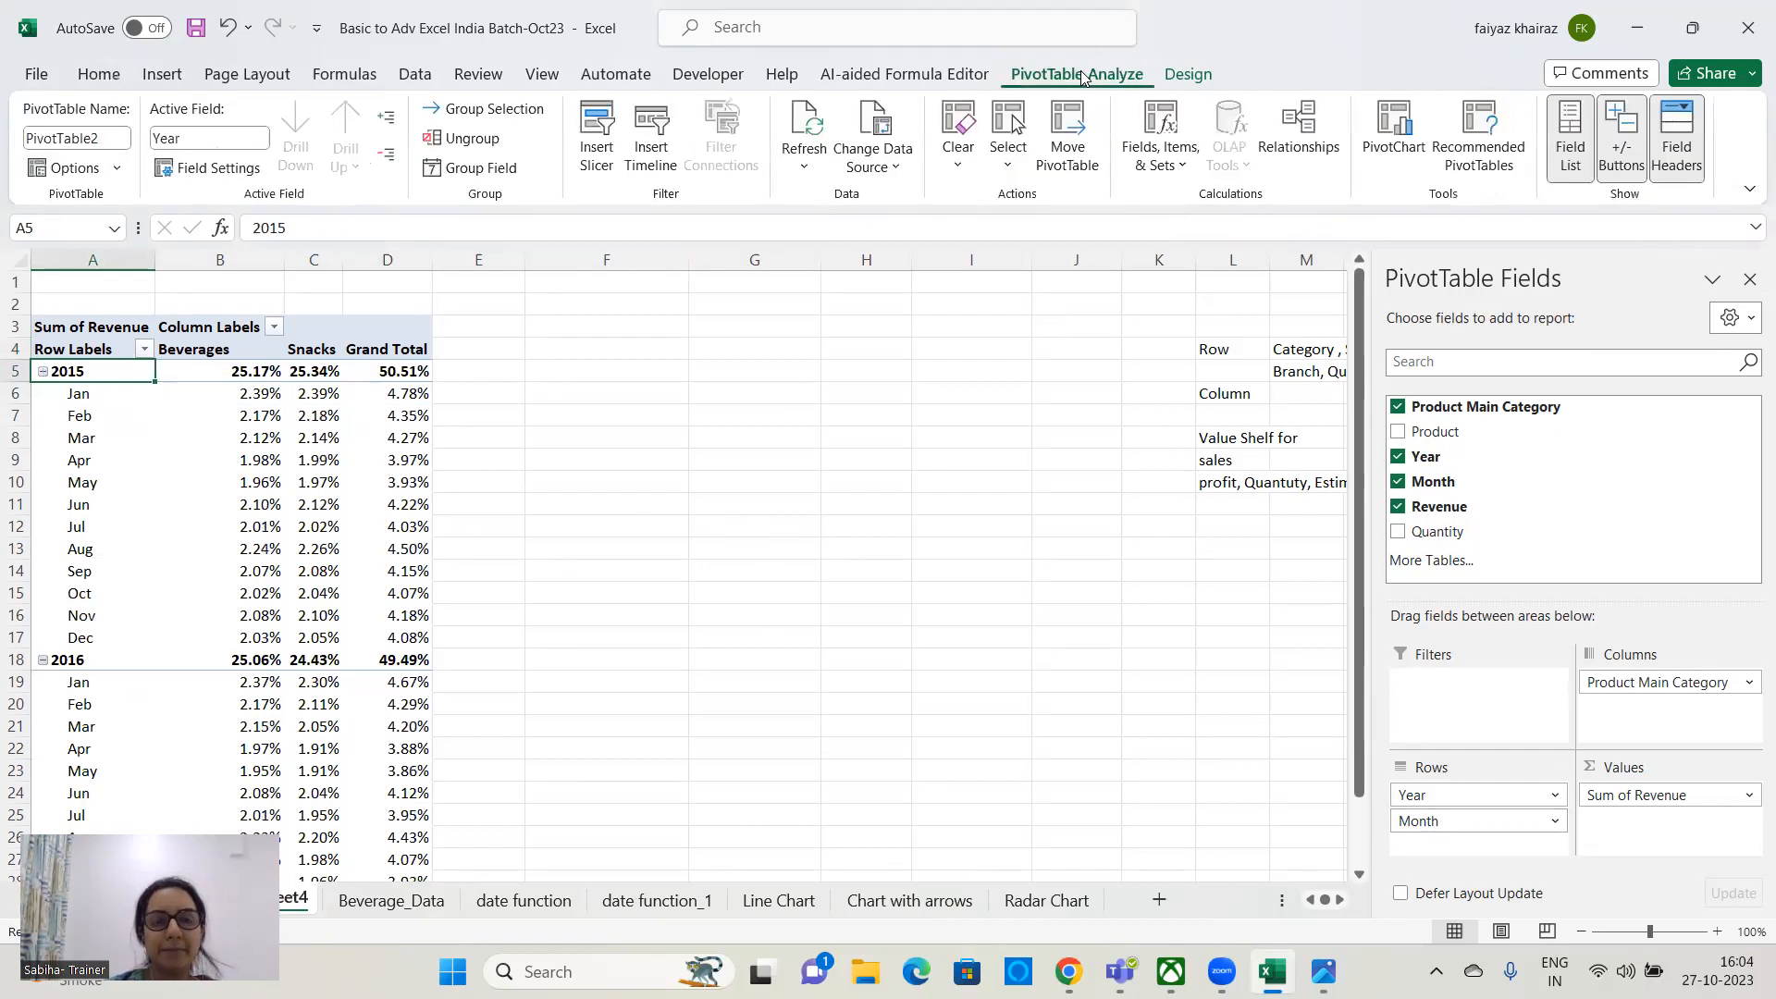
- Collapse the entire Year field in the PivotTable and expand it again, repeating this to compare both layouts
{"action": "left_click", "coordinate": [387, 157]}
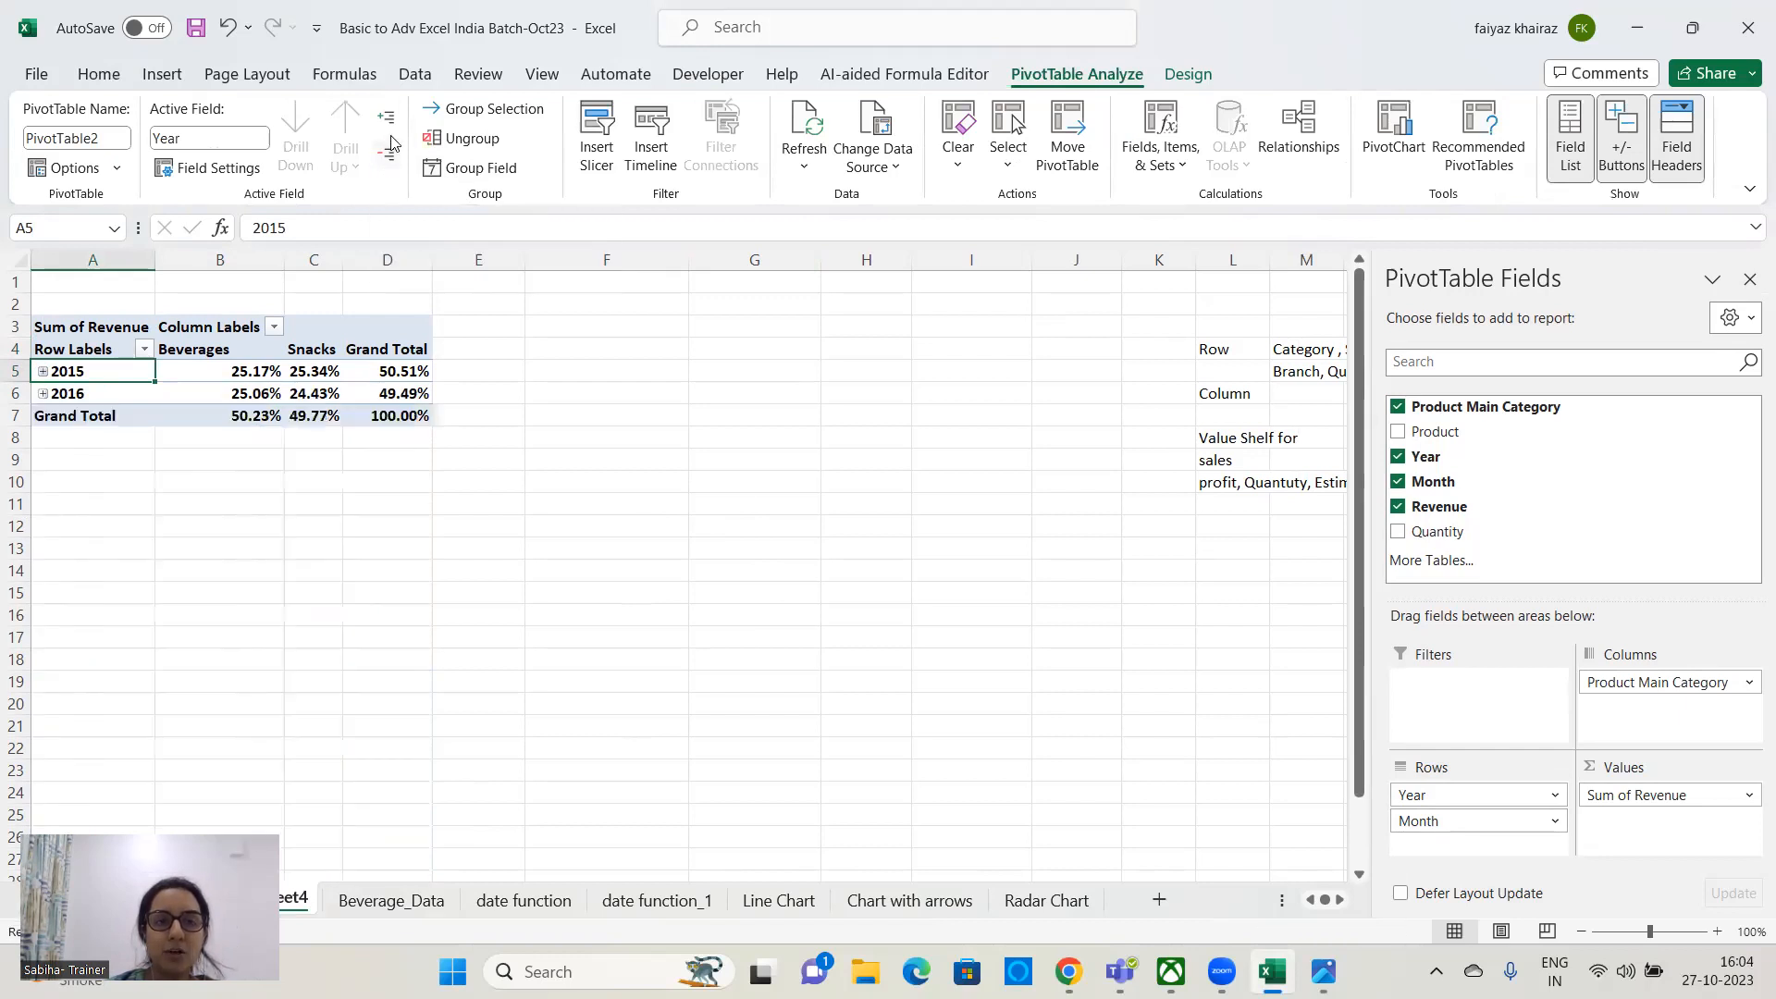
{"action": "left_click", "coordinate": [393, 121]}
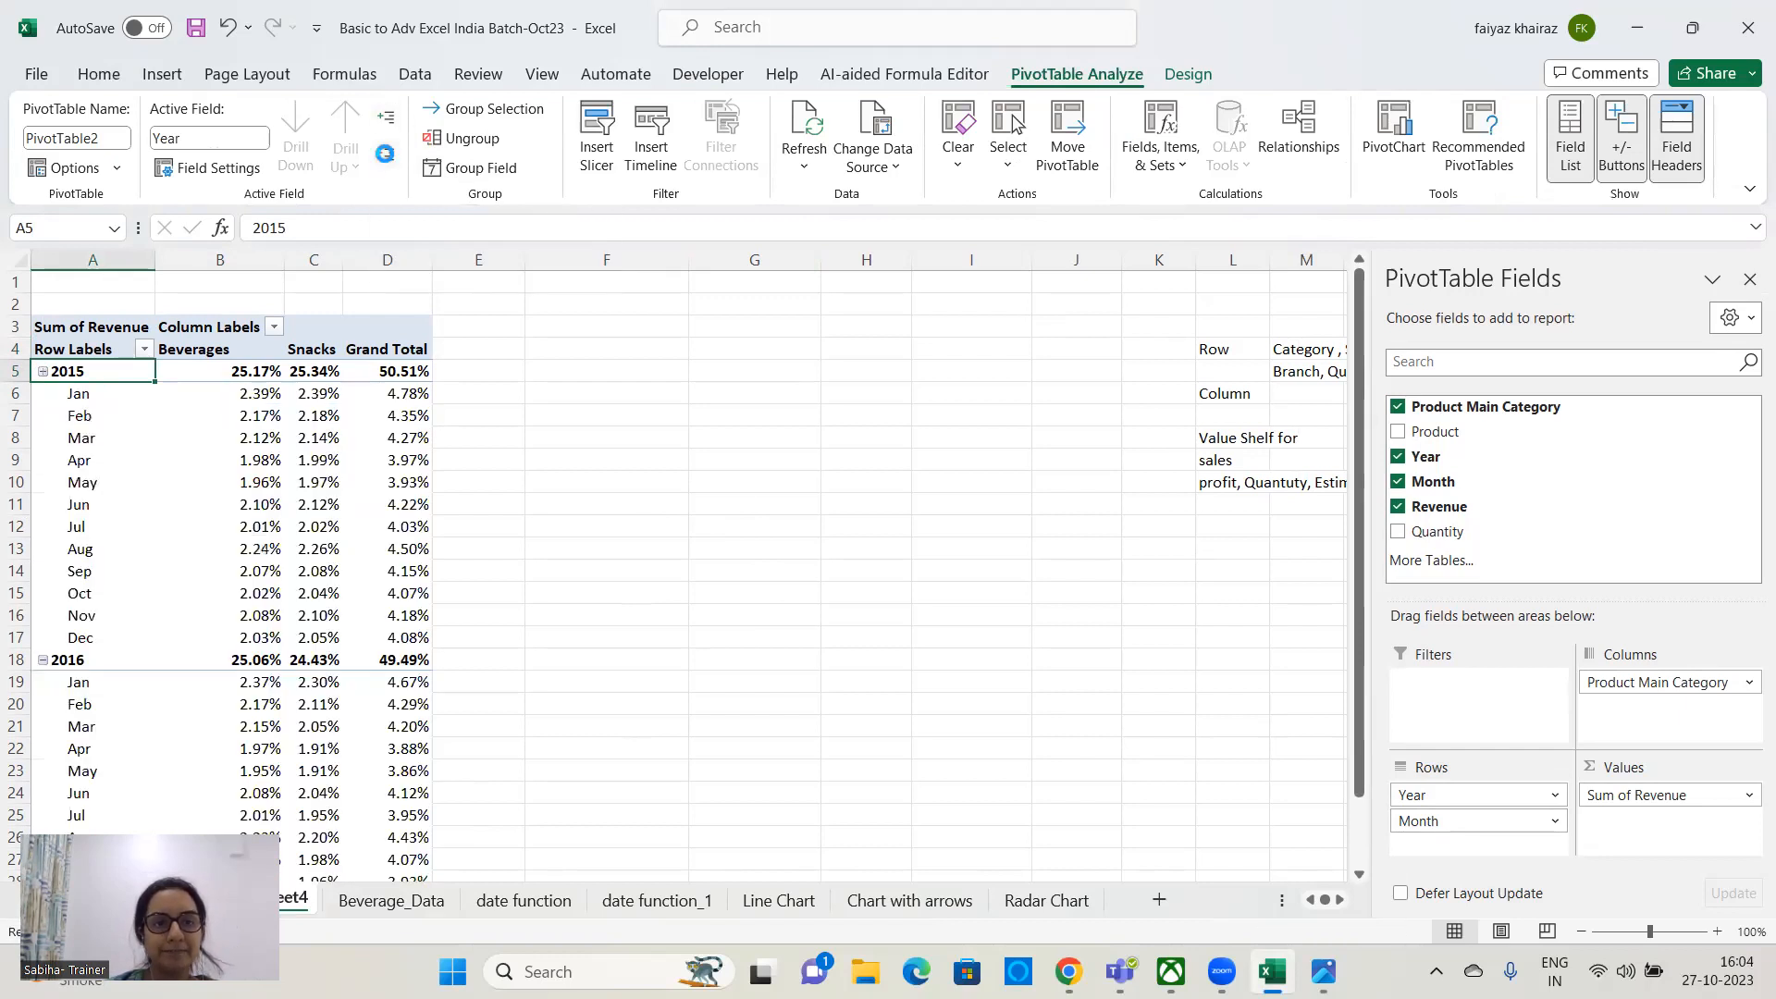
{"action": "left_click", "coordinate": [388, 159]}
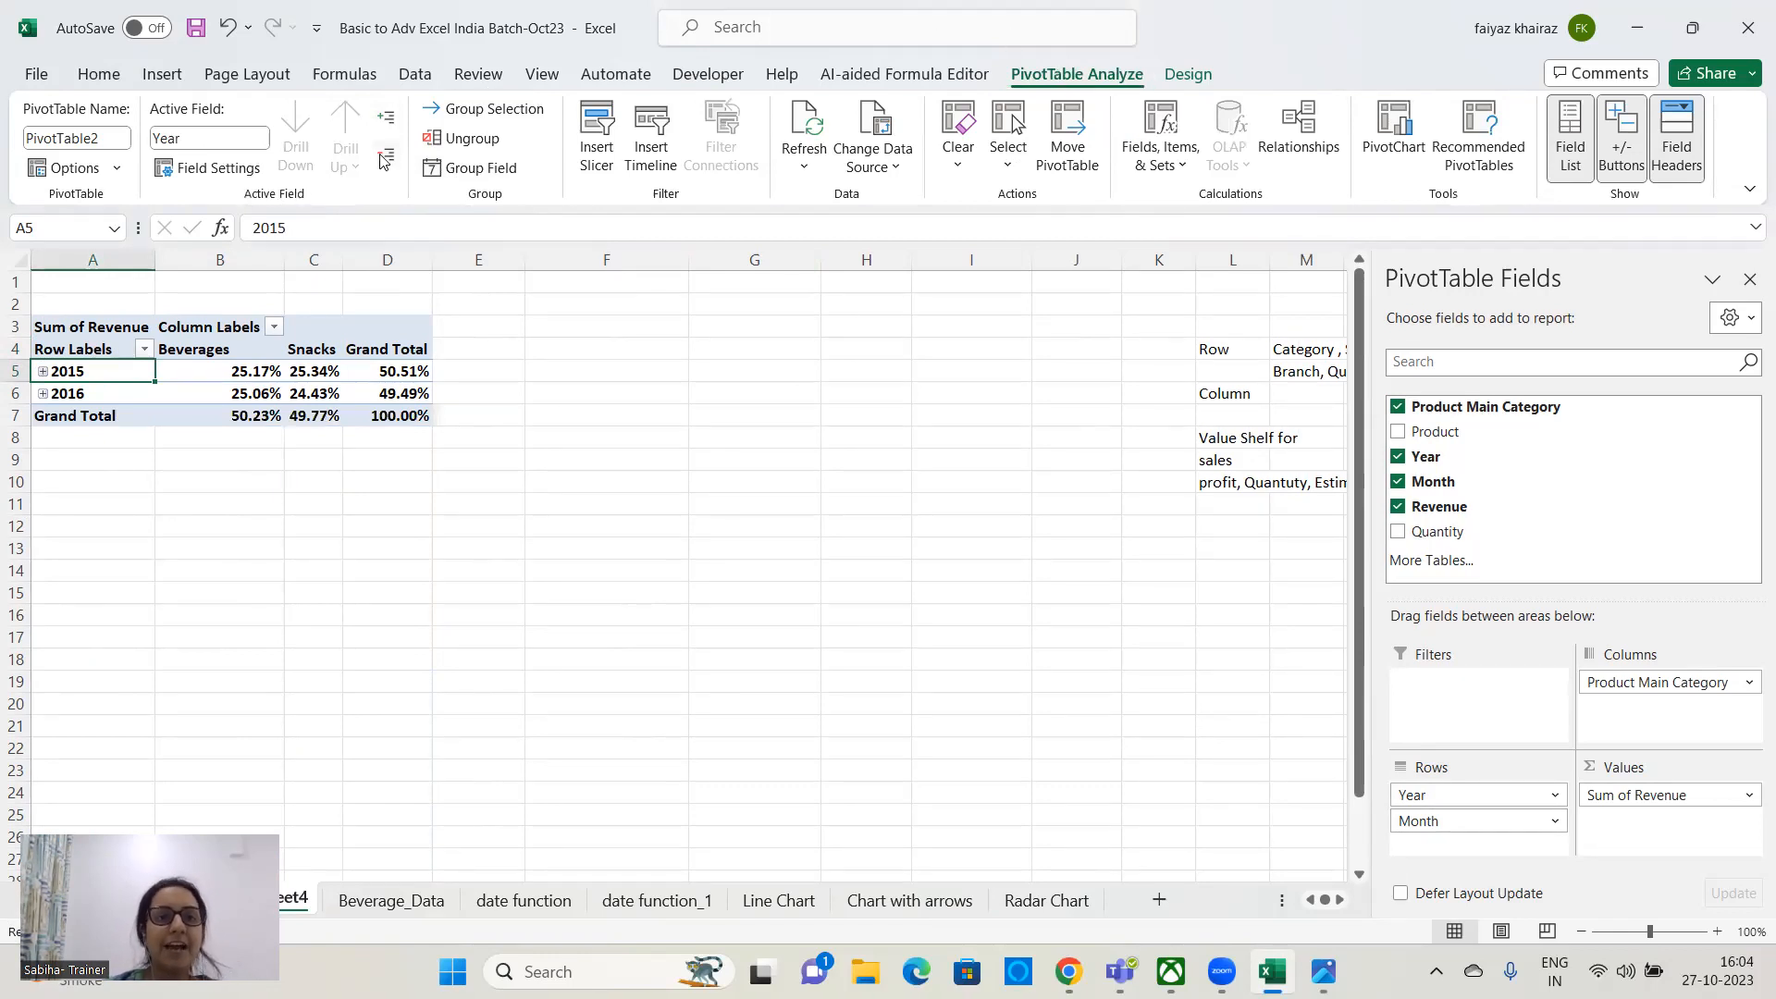
{"action": "left_click", "coordinate": [396, 126]}
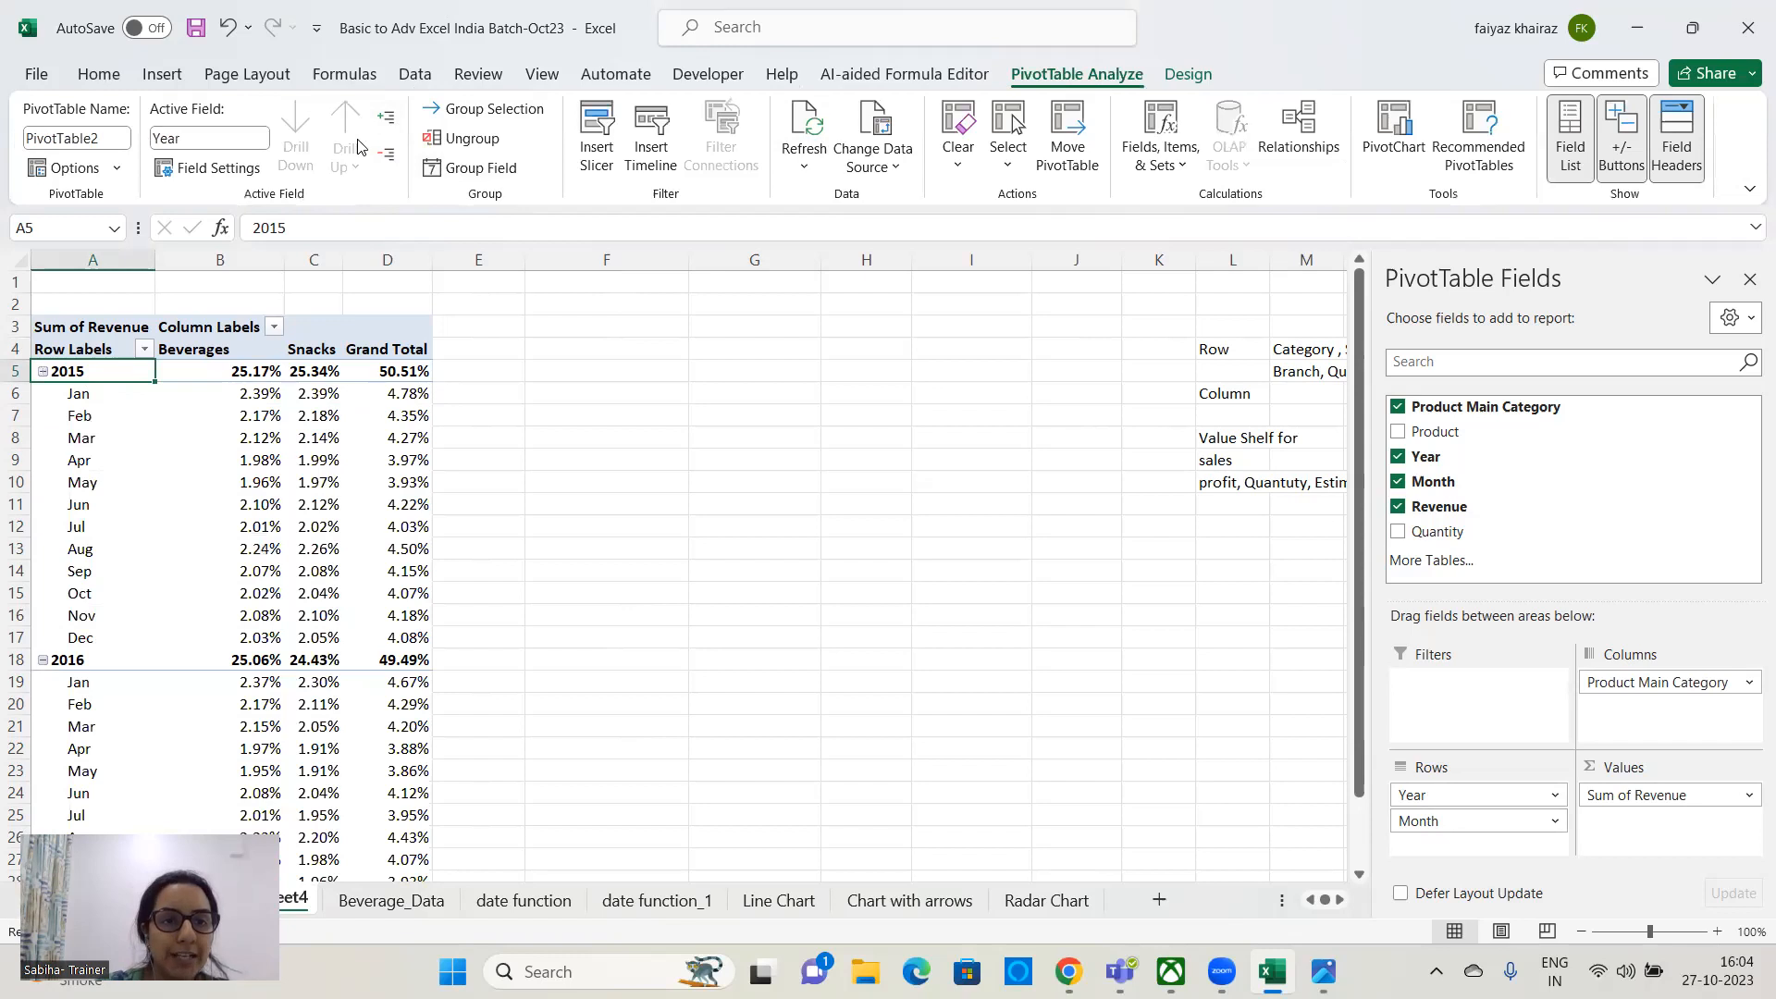
{"action": "left_click", "coordinate": [388, 155]}
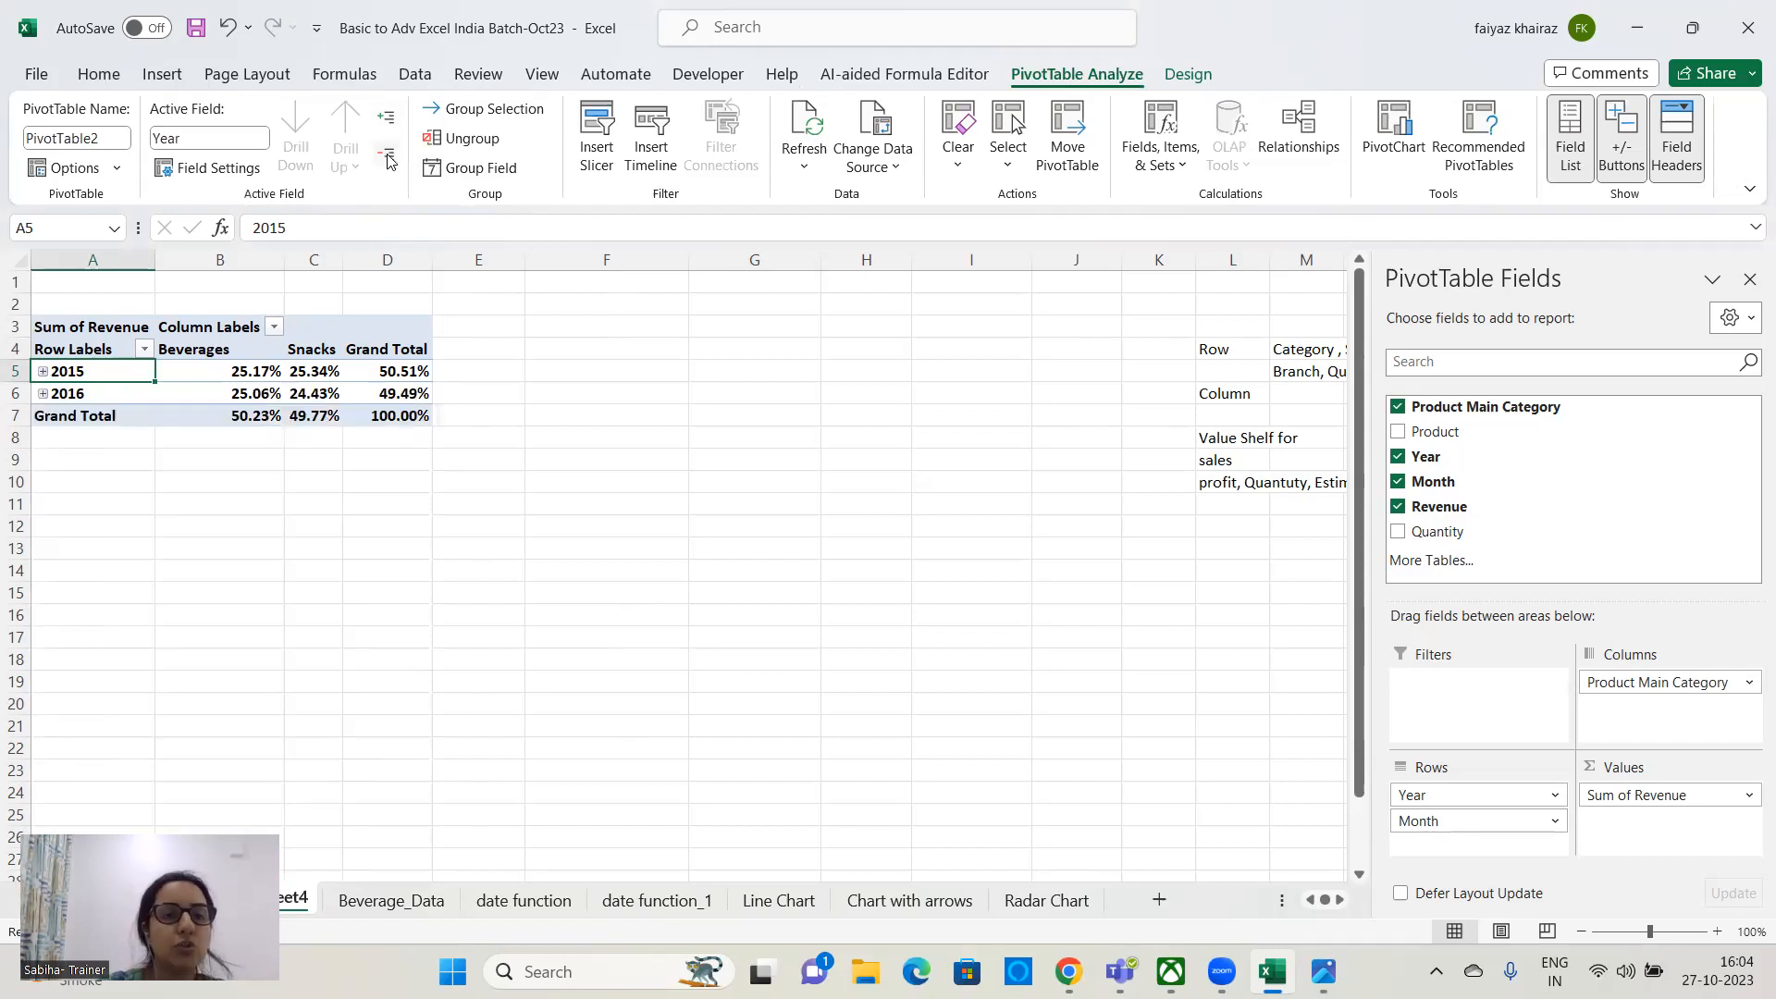
{"action": "left_click", "coordinate": [388, 126]}
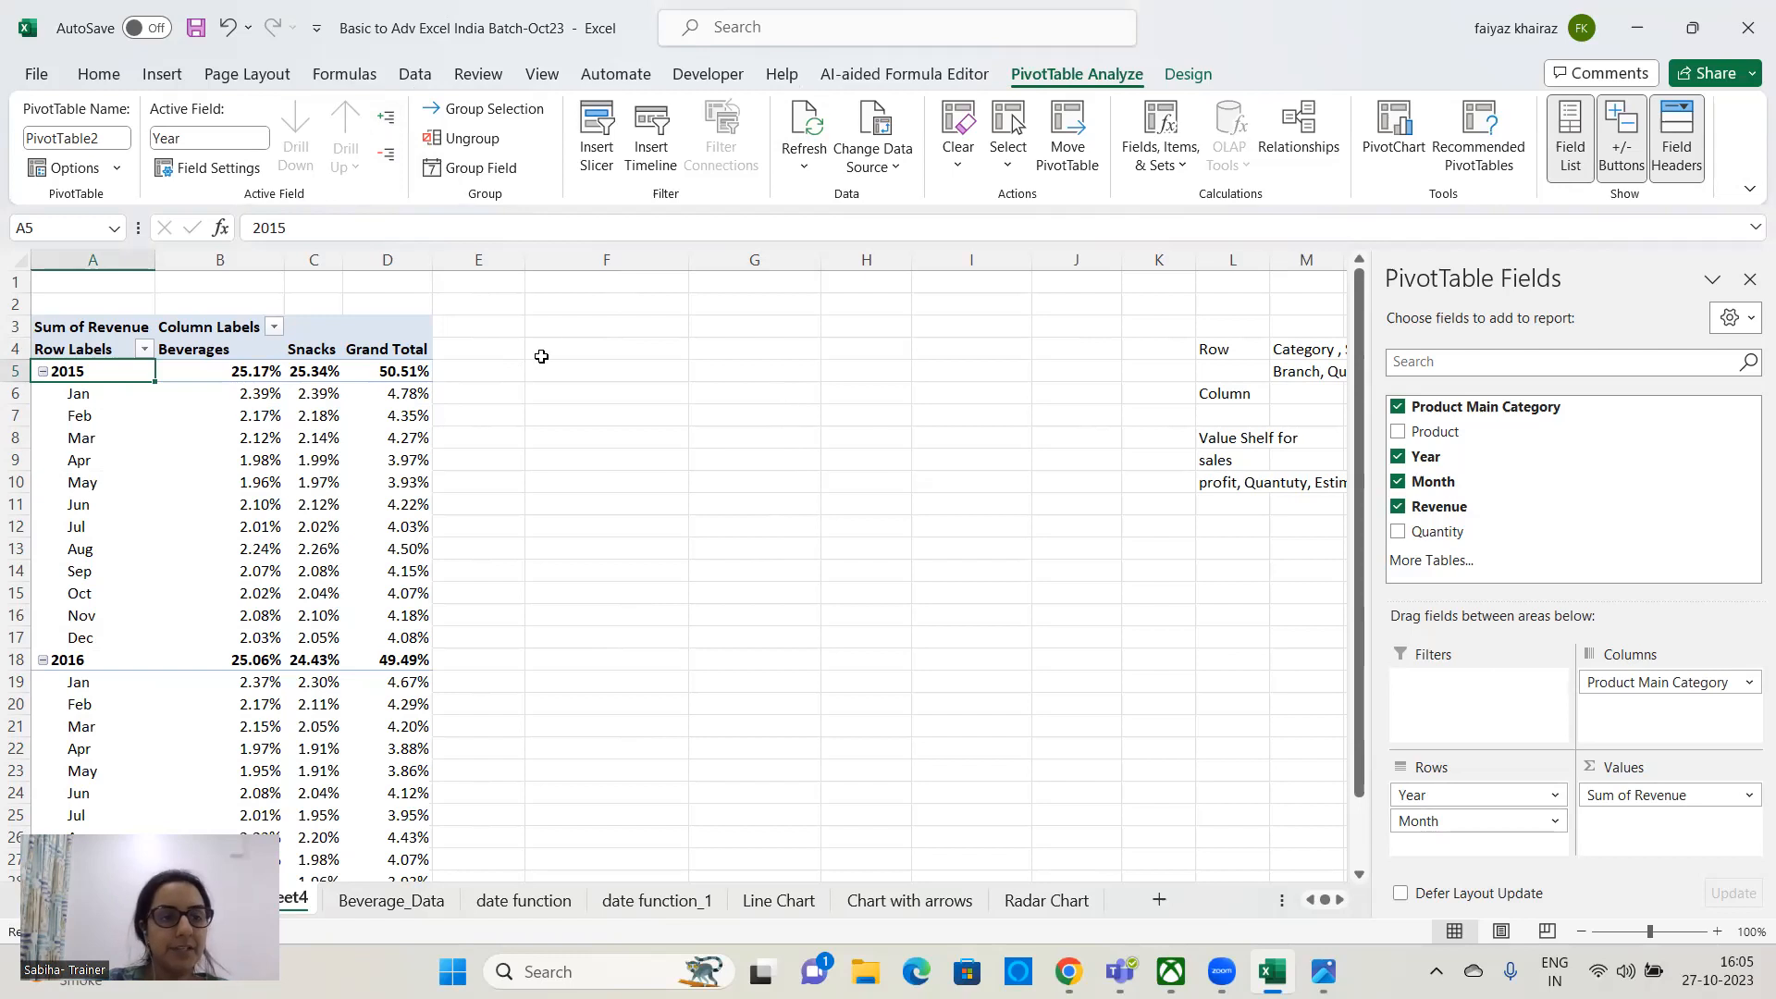
- Collapse and expand only the 2015 group, and collapse and expand the whole Year field for comparison
{"action": "left_click", "coordinate": [42, 373]}
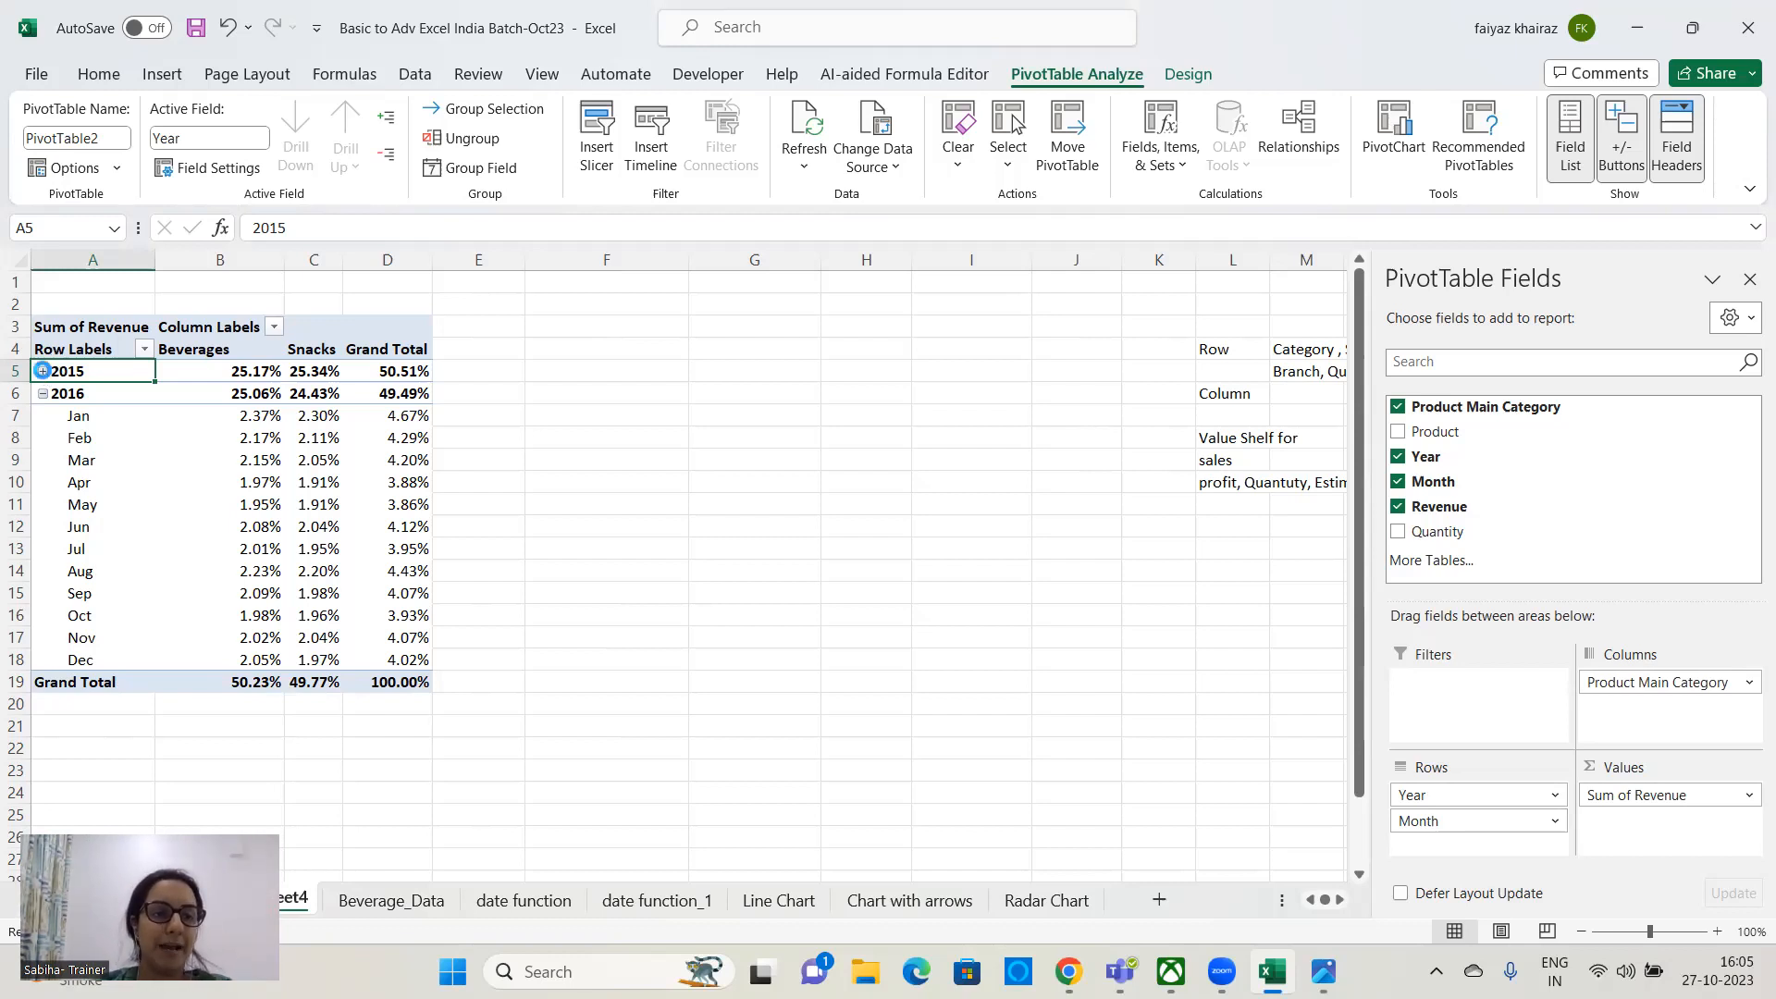
{"action": "left_click", "coordinate": [42, 372]}
{"action": "left_click", "coordinate": [43, 372]}
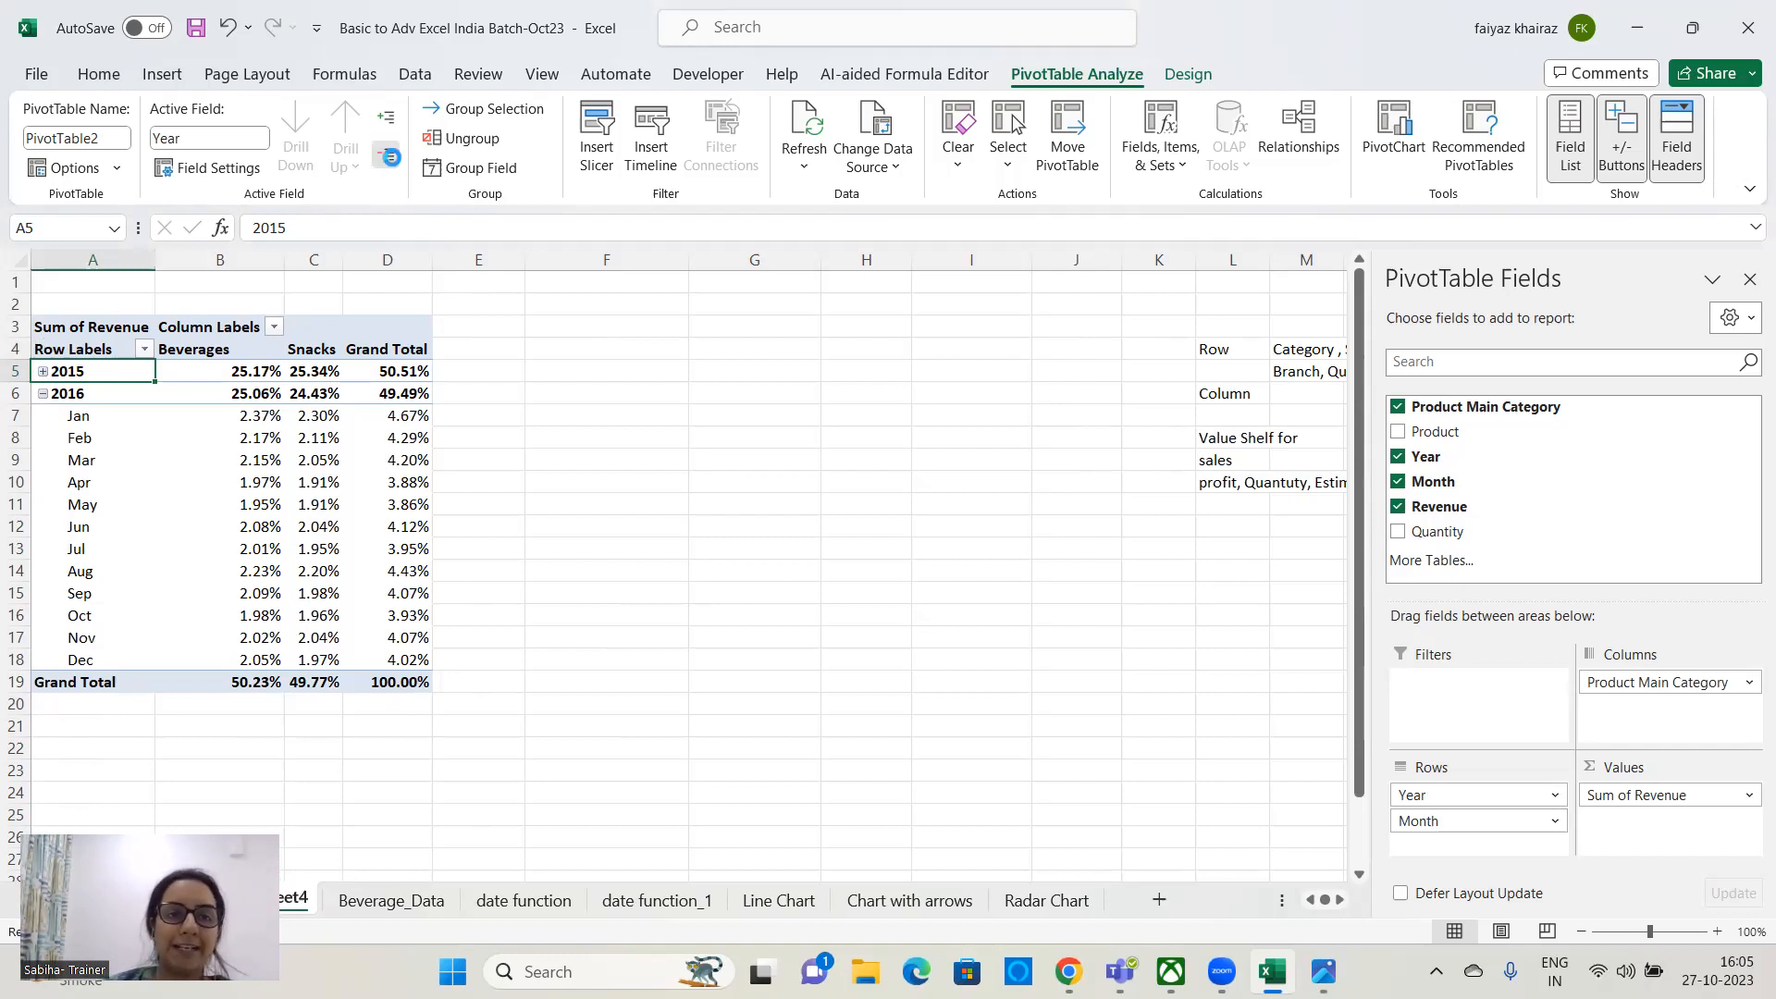
{"action": "left_click", "coordinate": [388, 157]}
{"action": "left_click", "coordinate": [392, 118]}
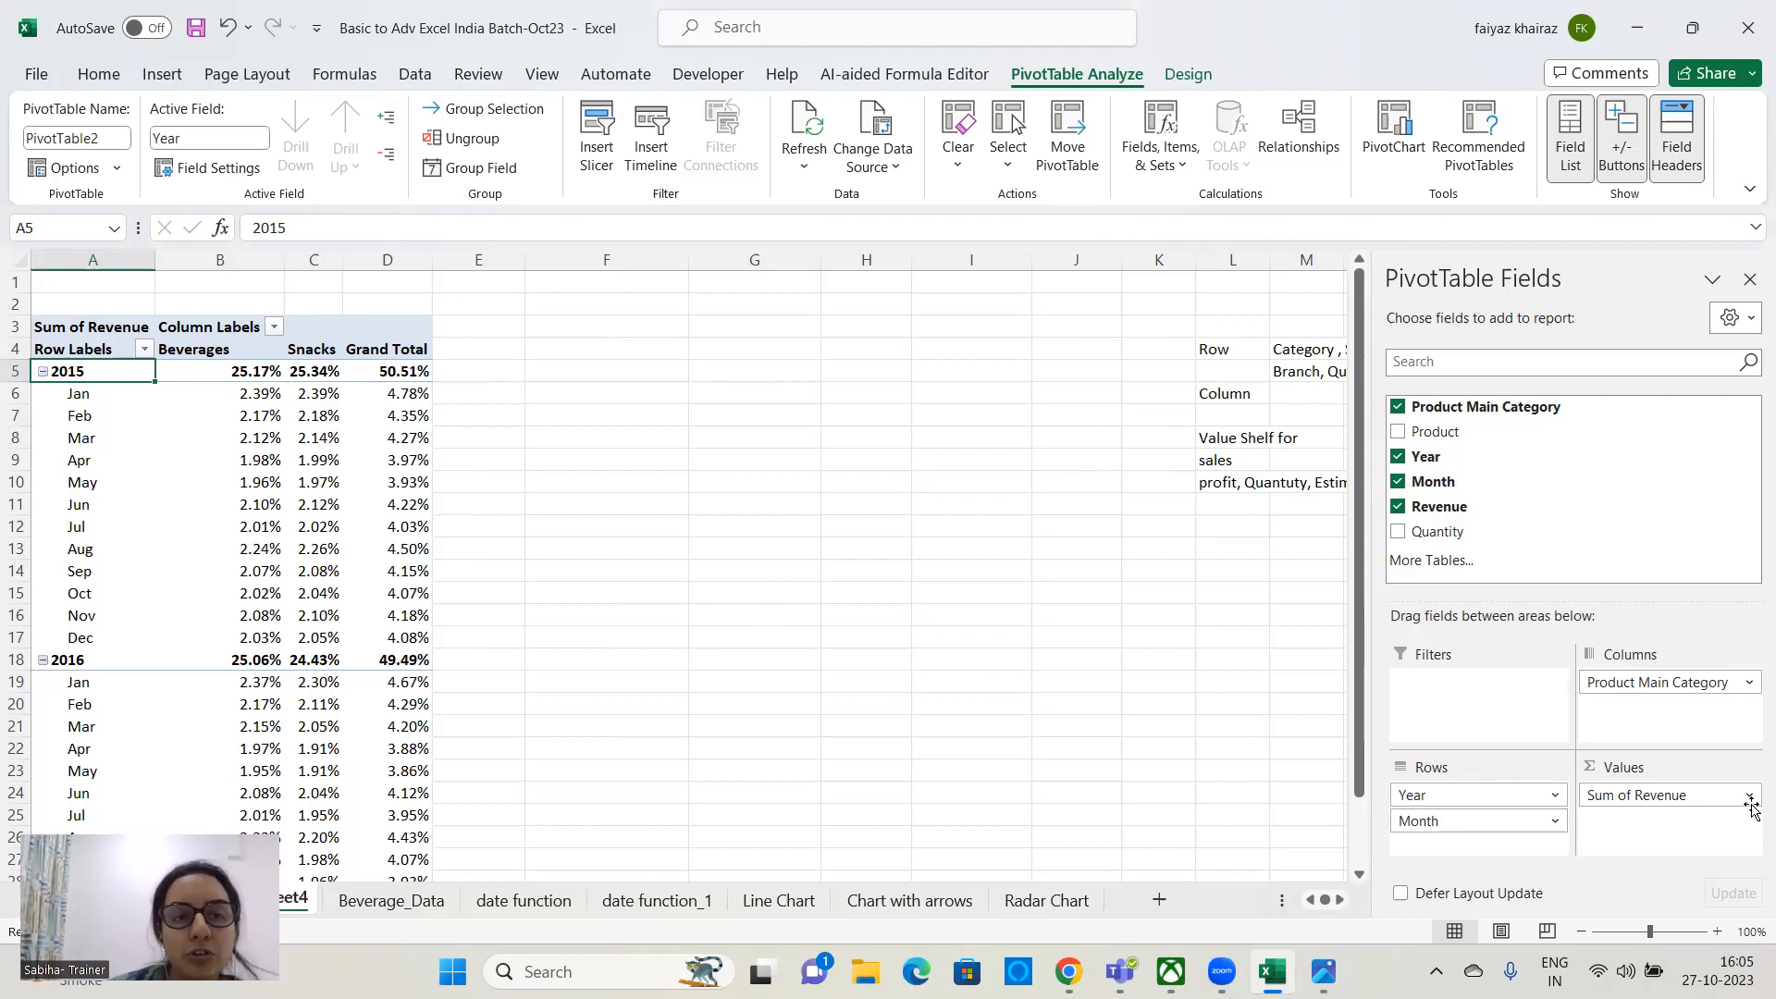
- Widen the Snacks column, and replace the Revenue value field with a fresh Sum of Revenue without a percentage calculation
{"action": "left_click_drag", "start_coordinate": [335, 258], "coordinate": [384, 259]}
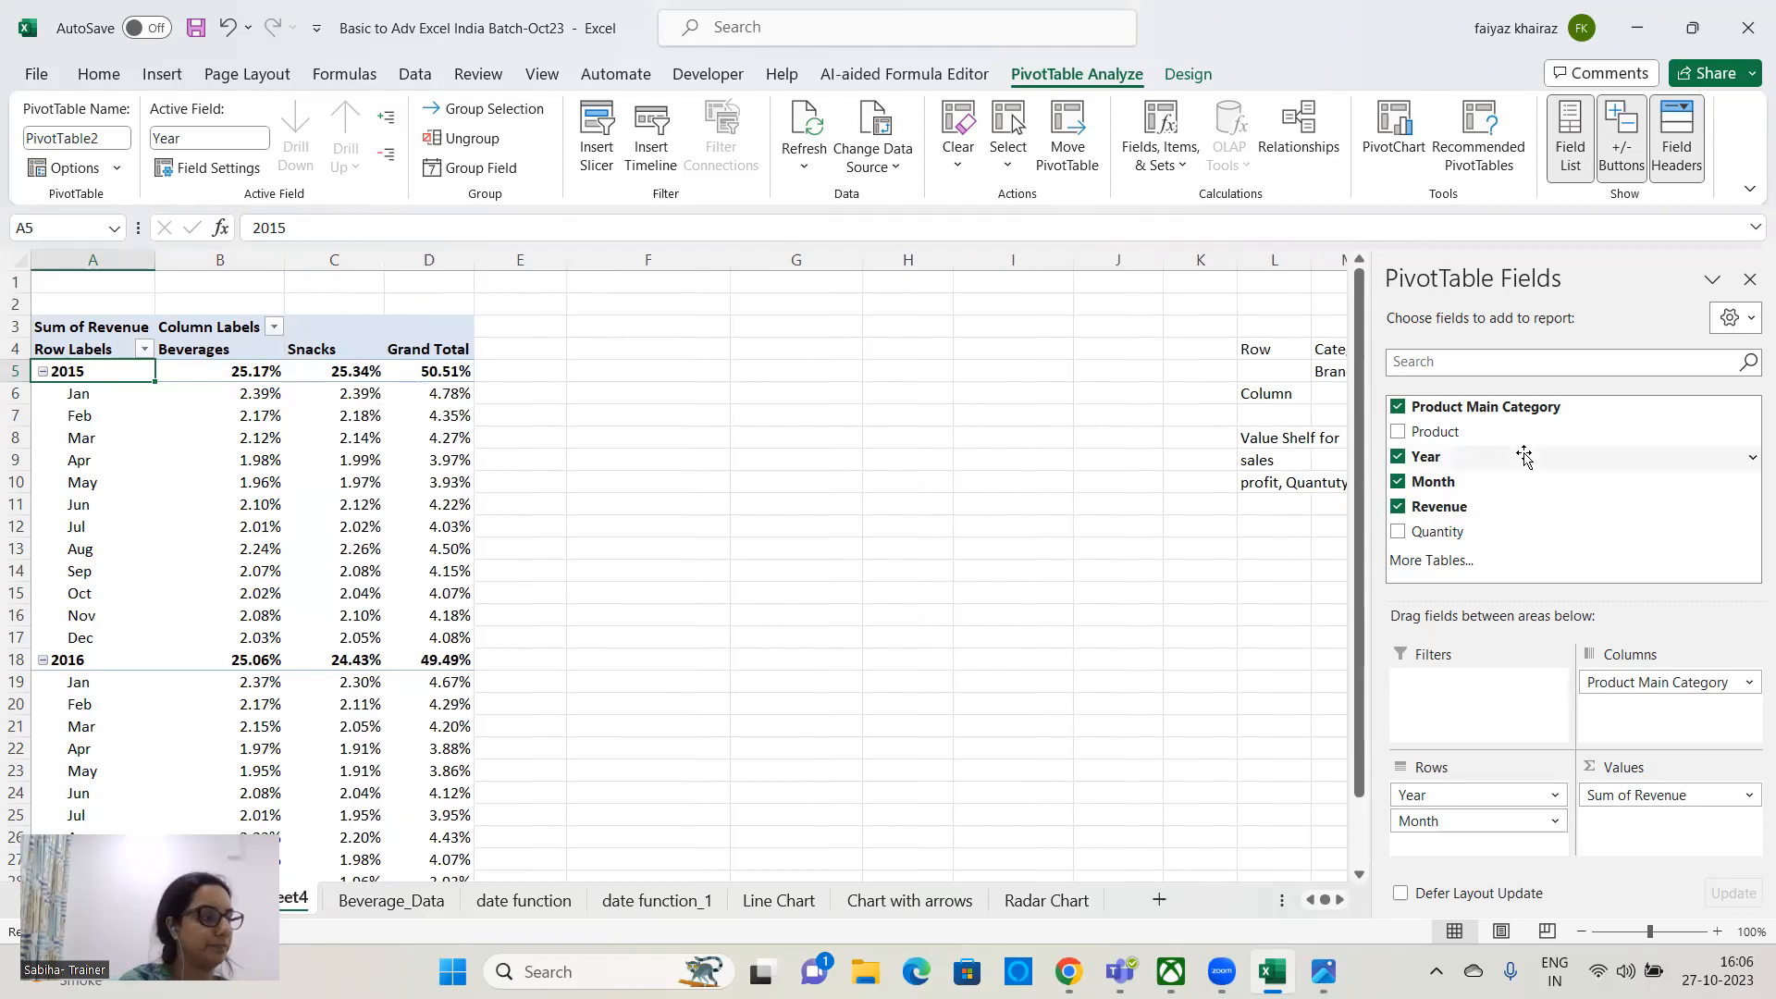
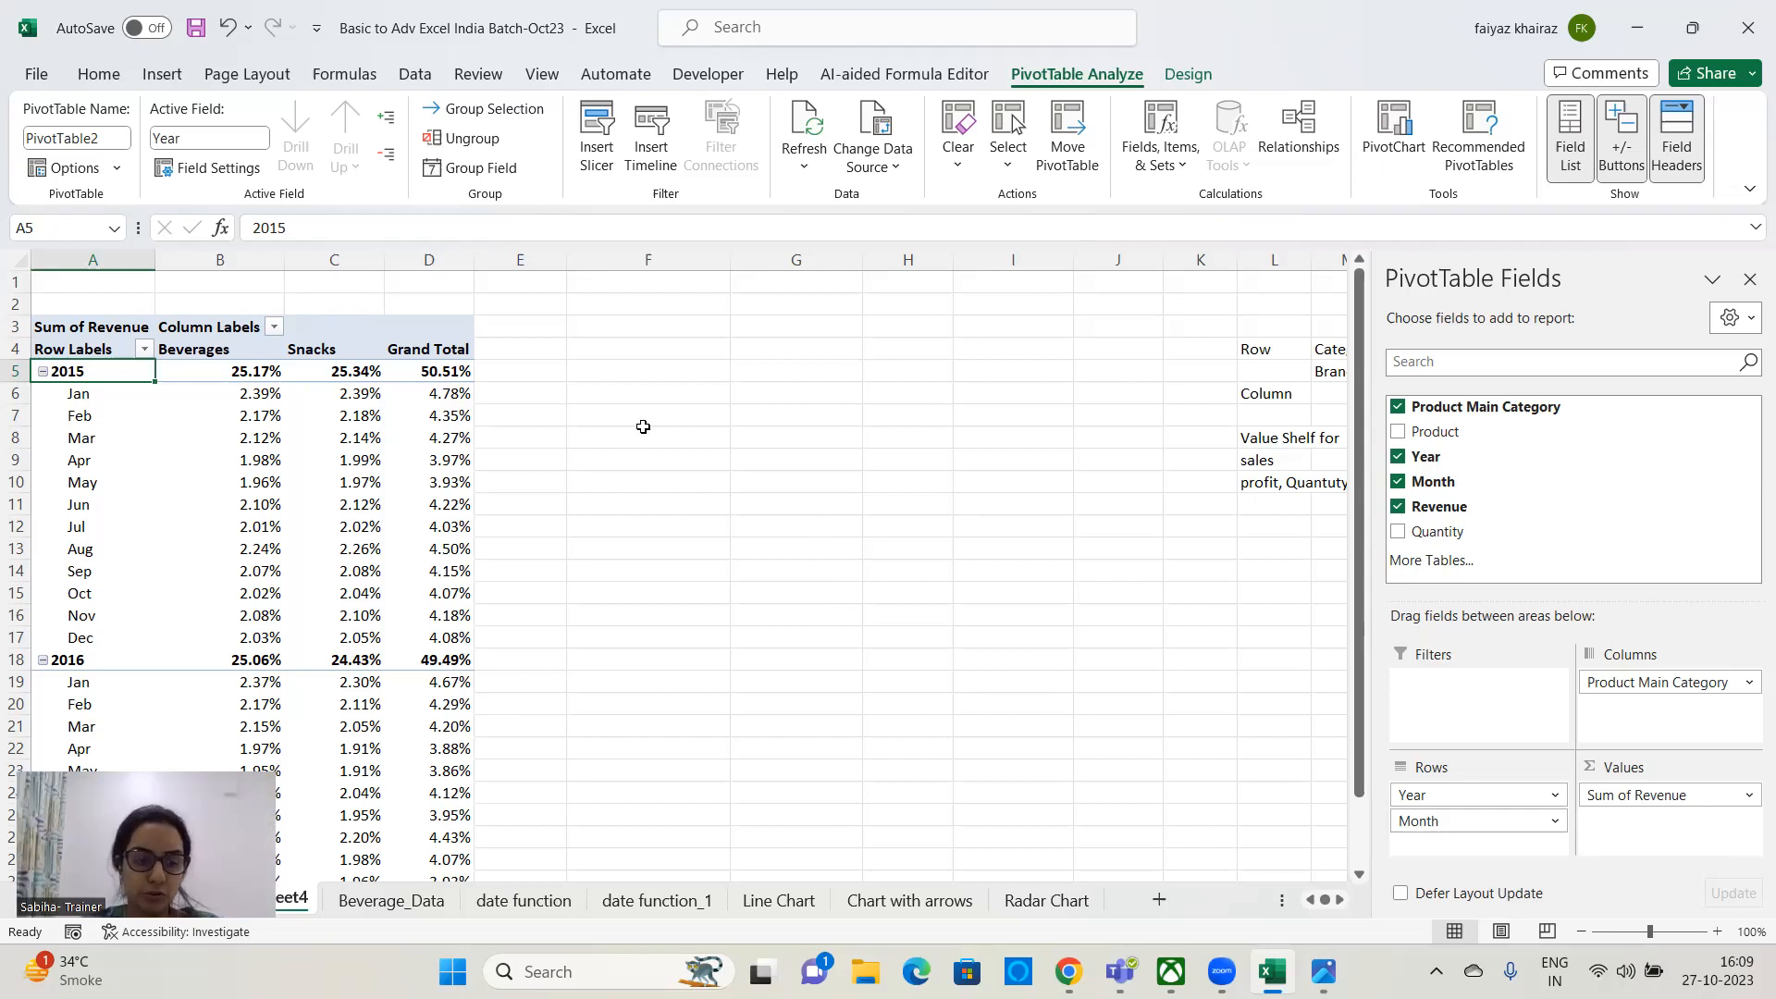
{"action": "left_click_drag", "start_coordinate": [1663, 798], "coordinate": [1108, 711]}
{"action": "left_click_drag", "start_coordinate": [1436, 507], "coordinate": [1626, 829]}
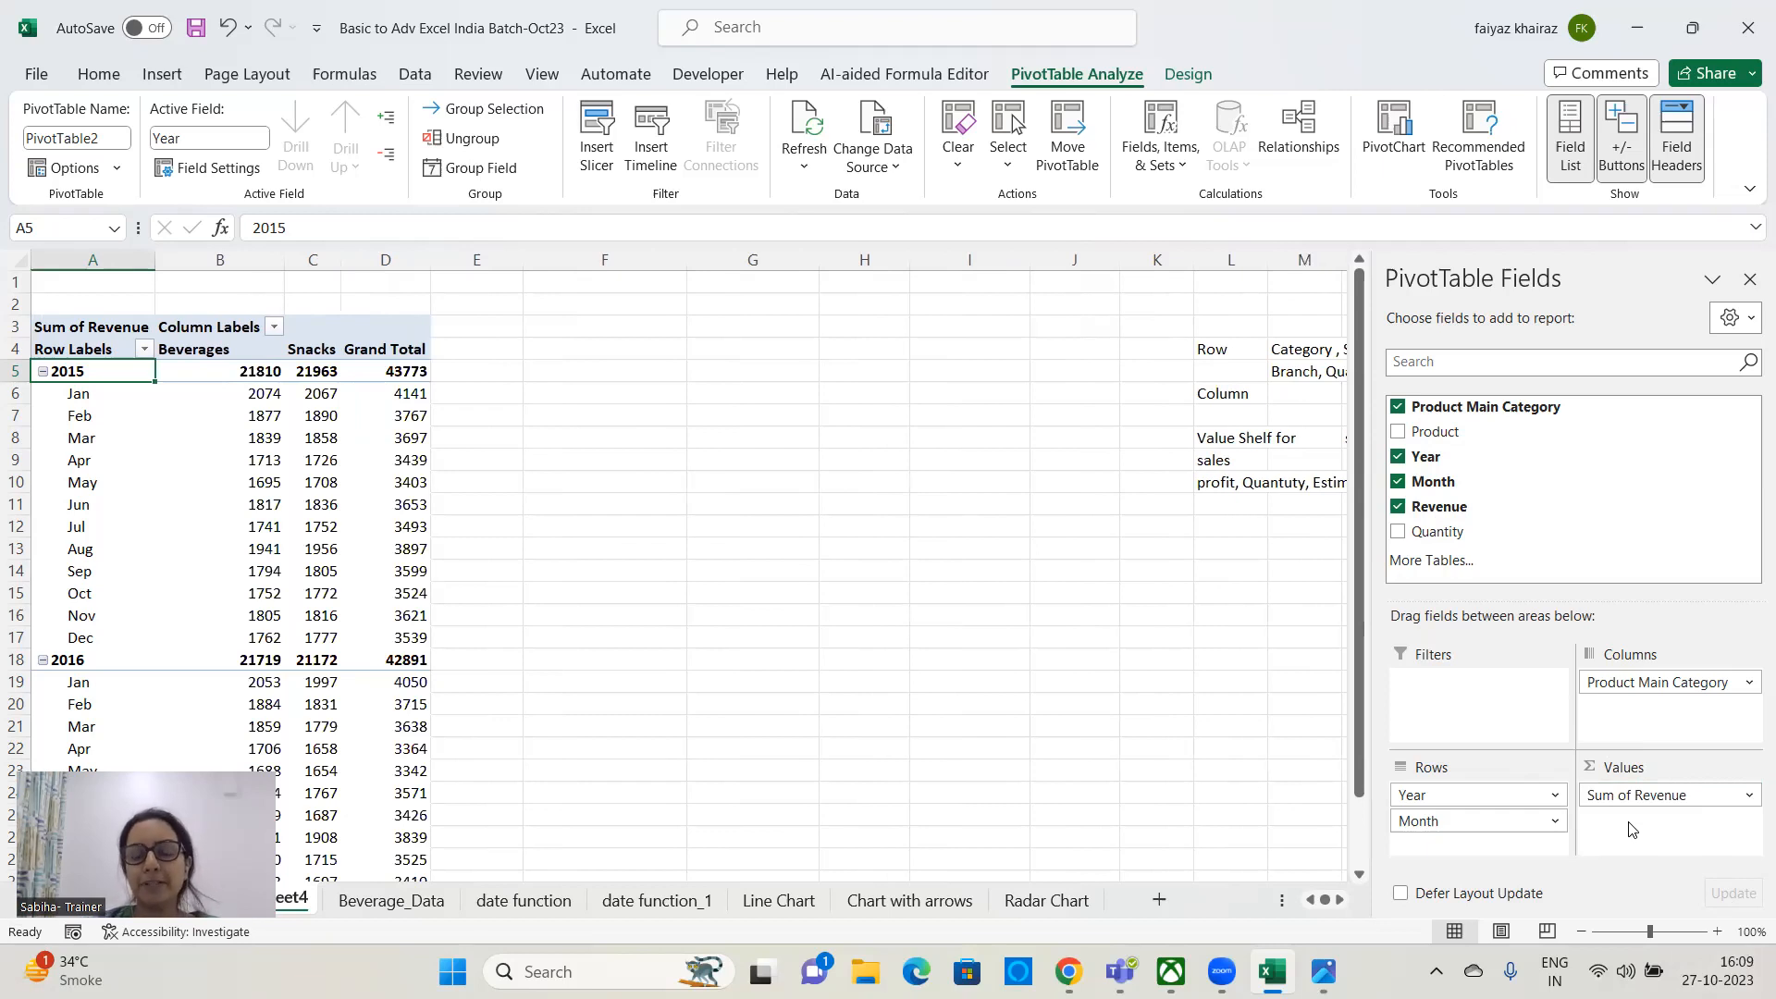
- Review how Sum of Revenue can be summarized and show its values as % of Grand Total
{"action": "left_click", "coordinate": [1748, 798]}
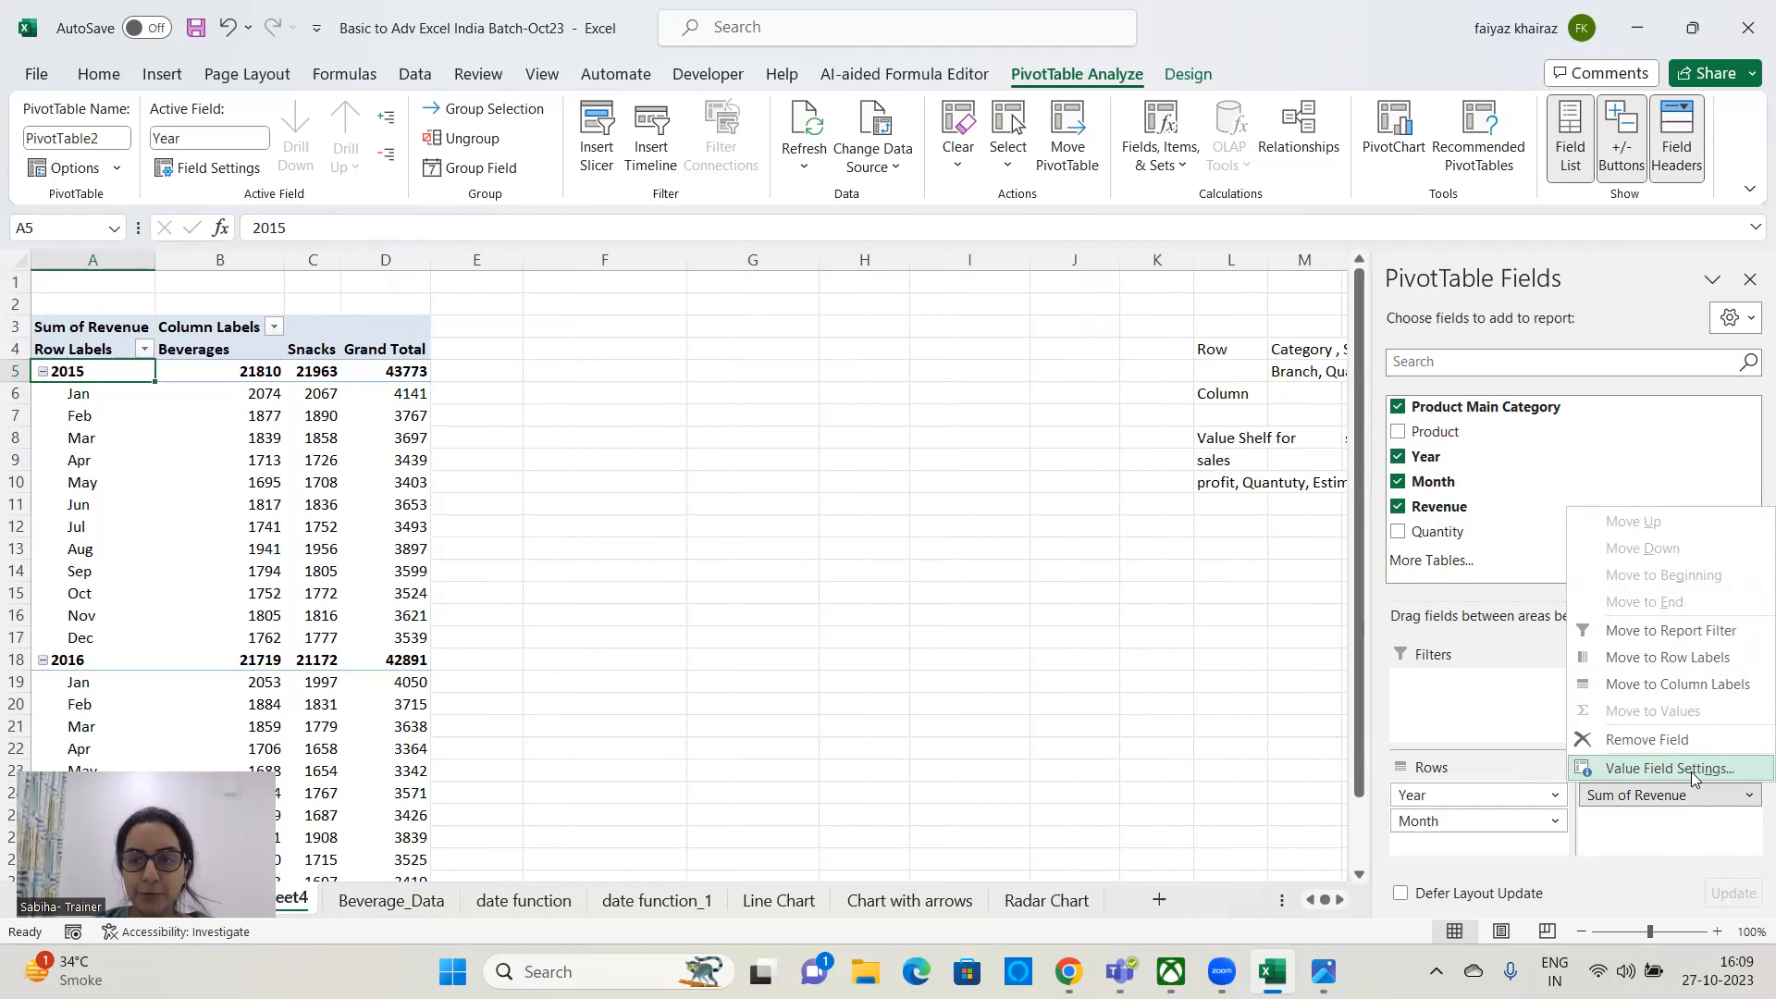
{"action": "left_click", "coordinate": [1691, 771]}
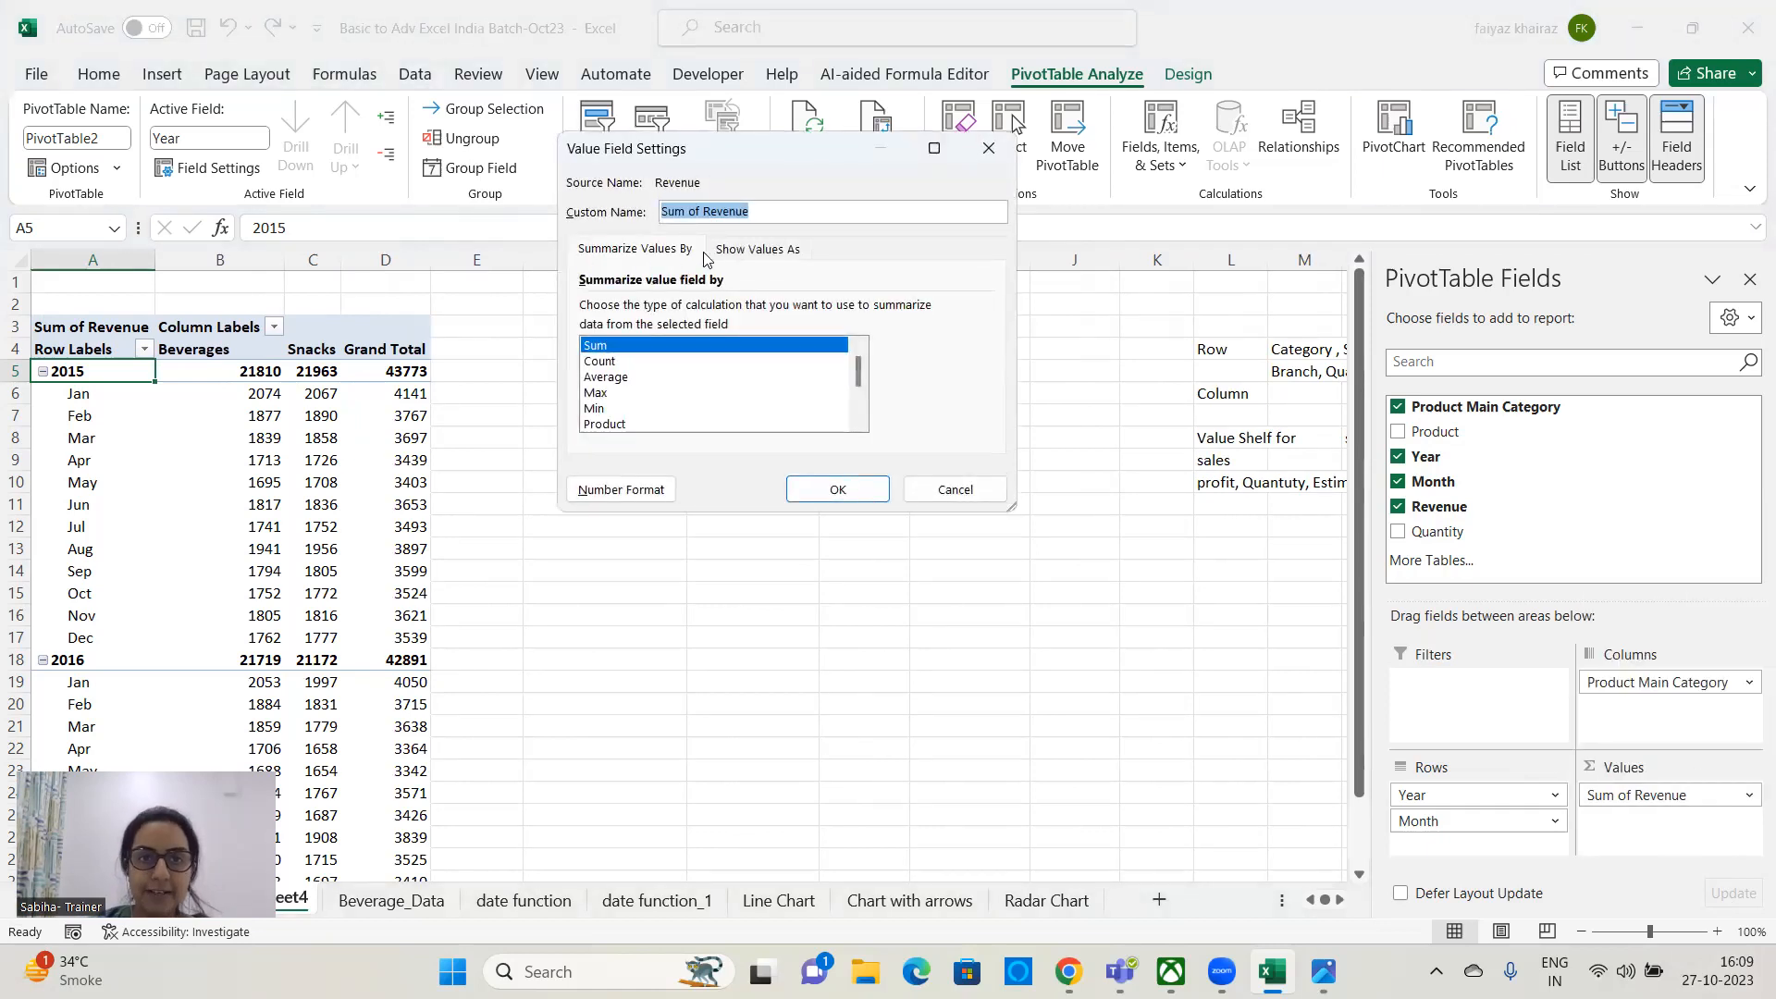
{"action": "left_click", "coordinate": [738, 254]}
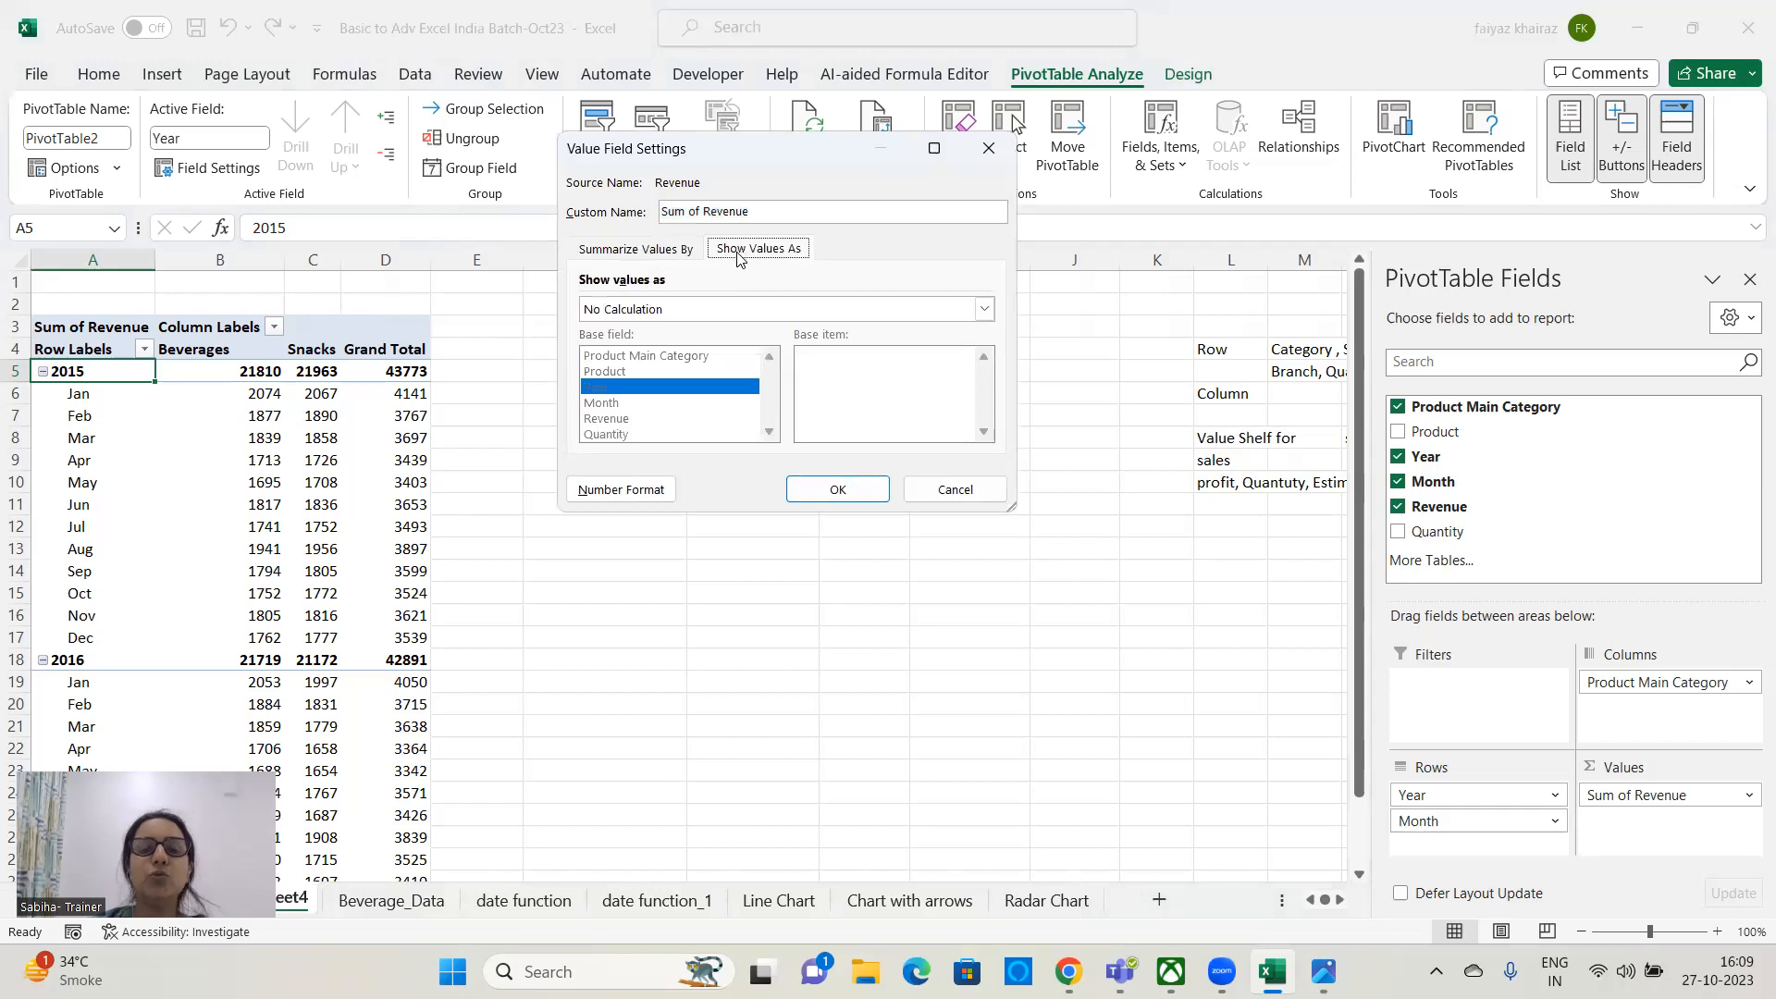
{"action": "left_click", "coordinate": [674, 263]}
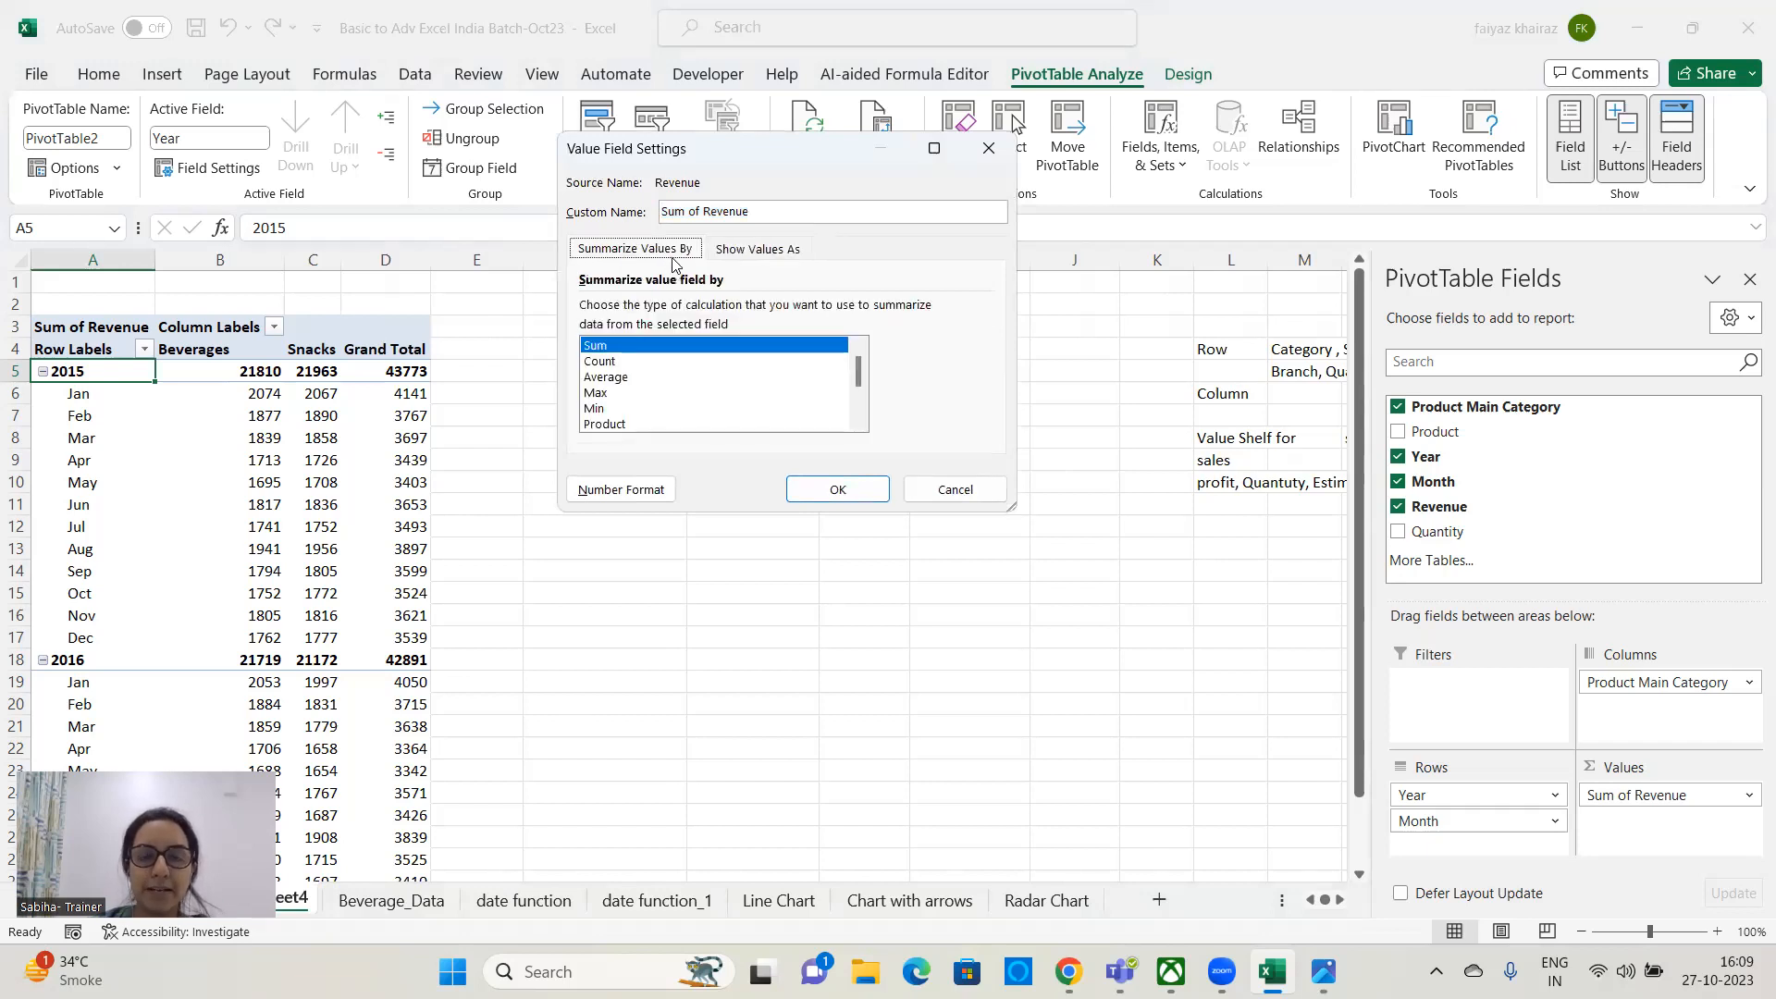
{"action": "left_click", "coordinate": [753, 255]}
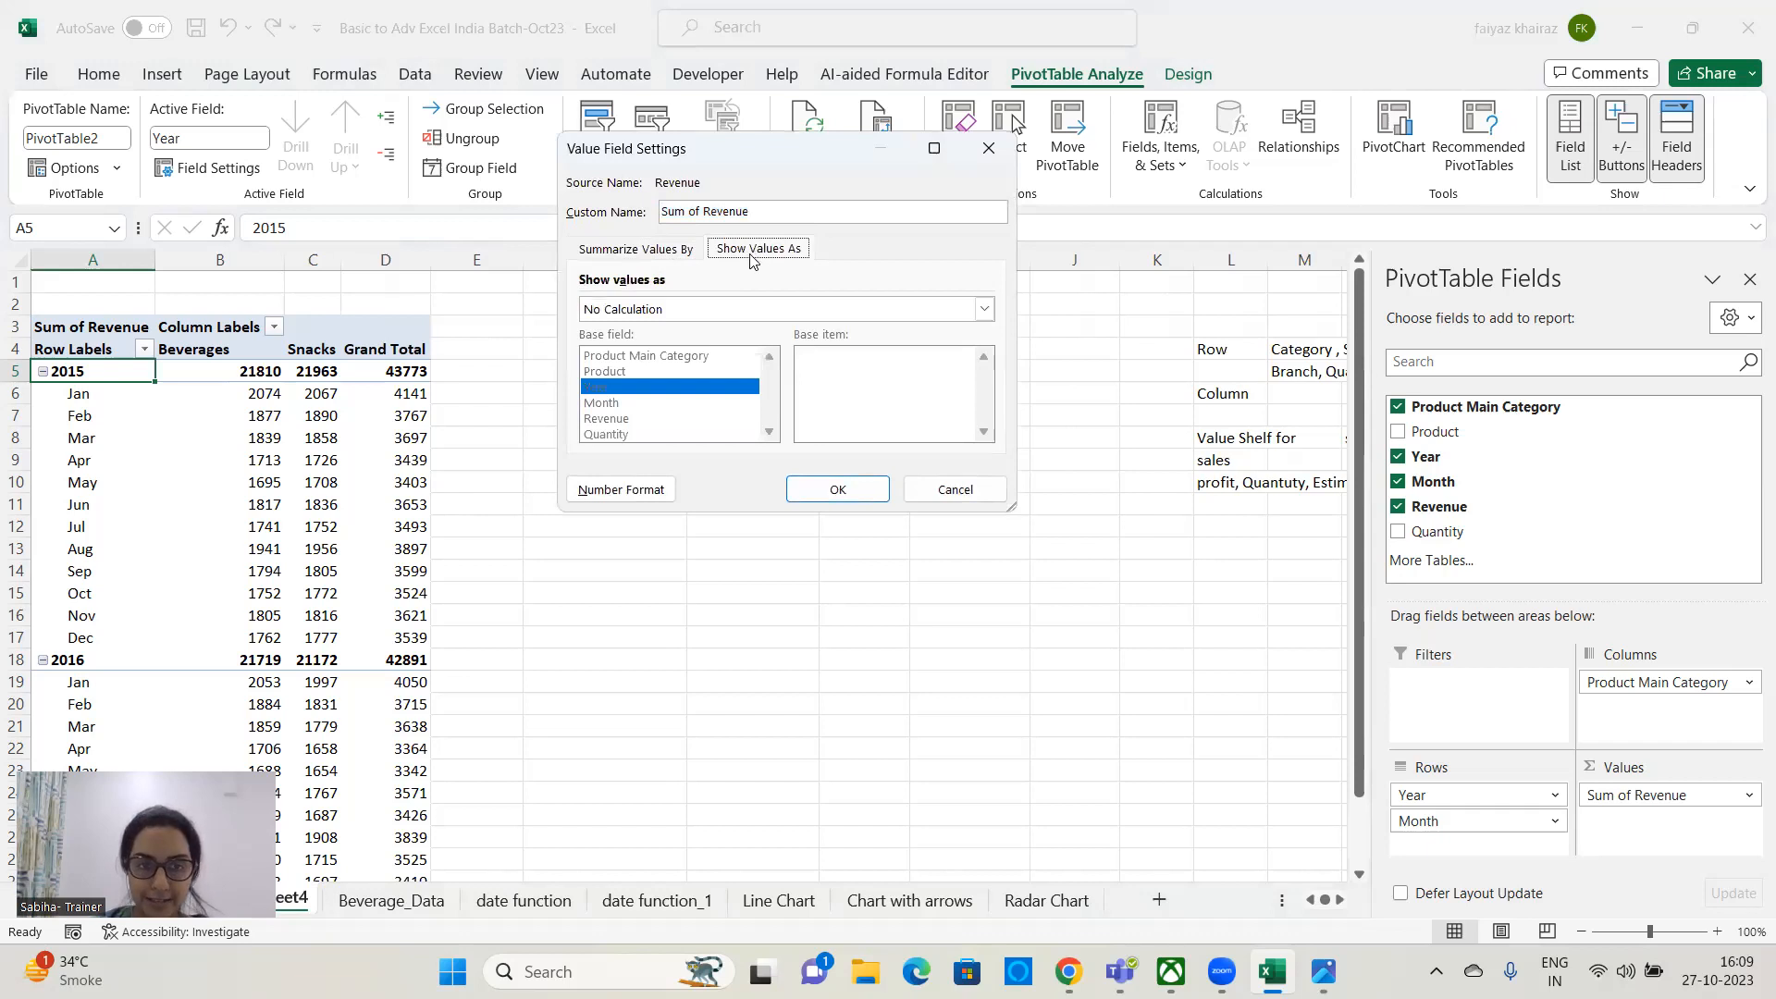
{"action": "left_click", "coordinate": [649, 309]}
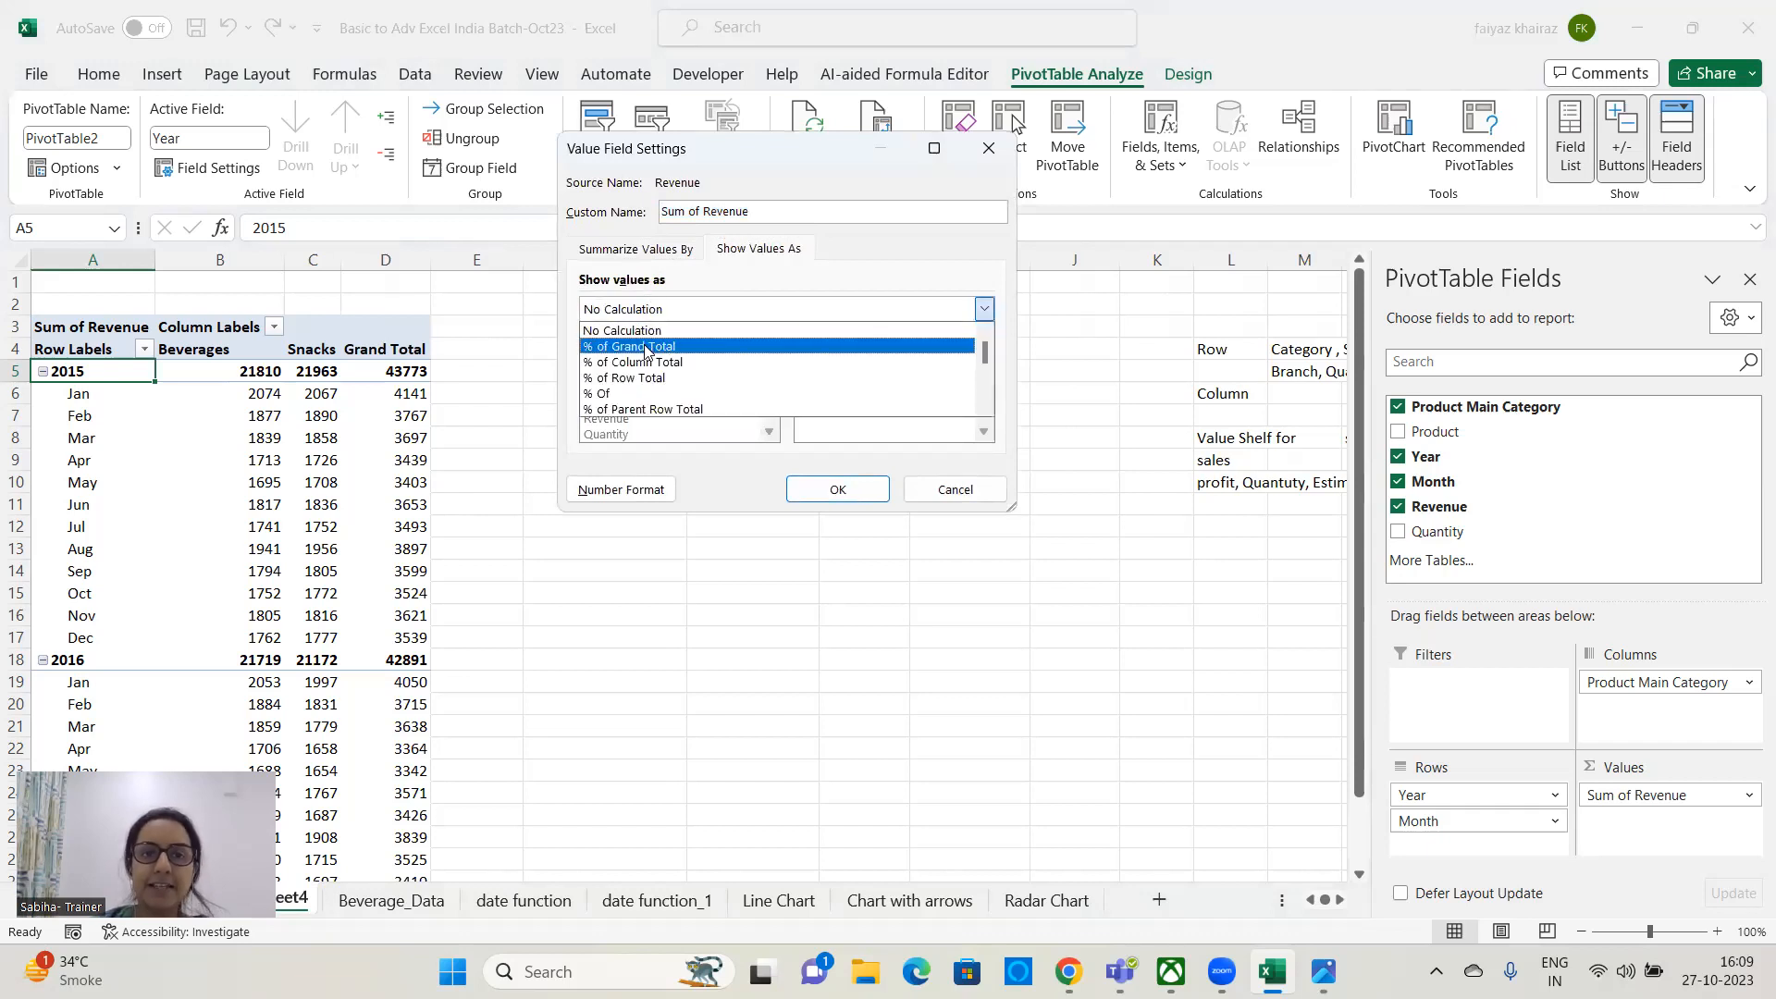
{"action": "left_click", "coordinate": [648, 347]}
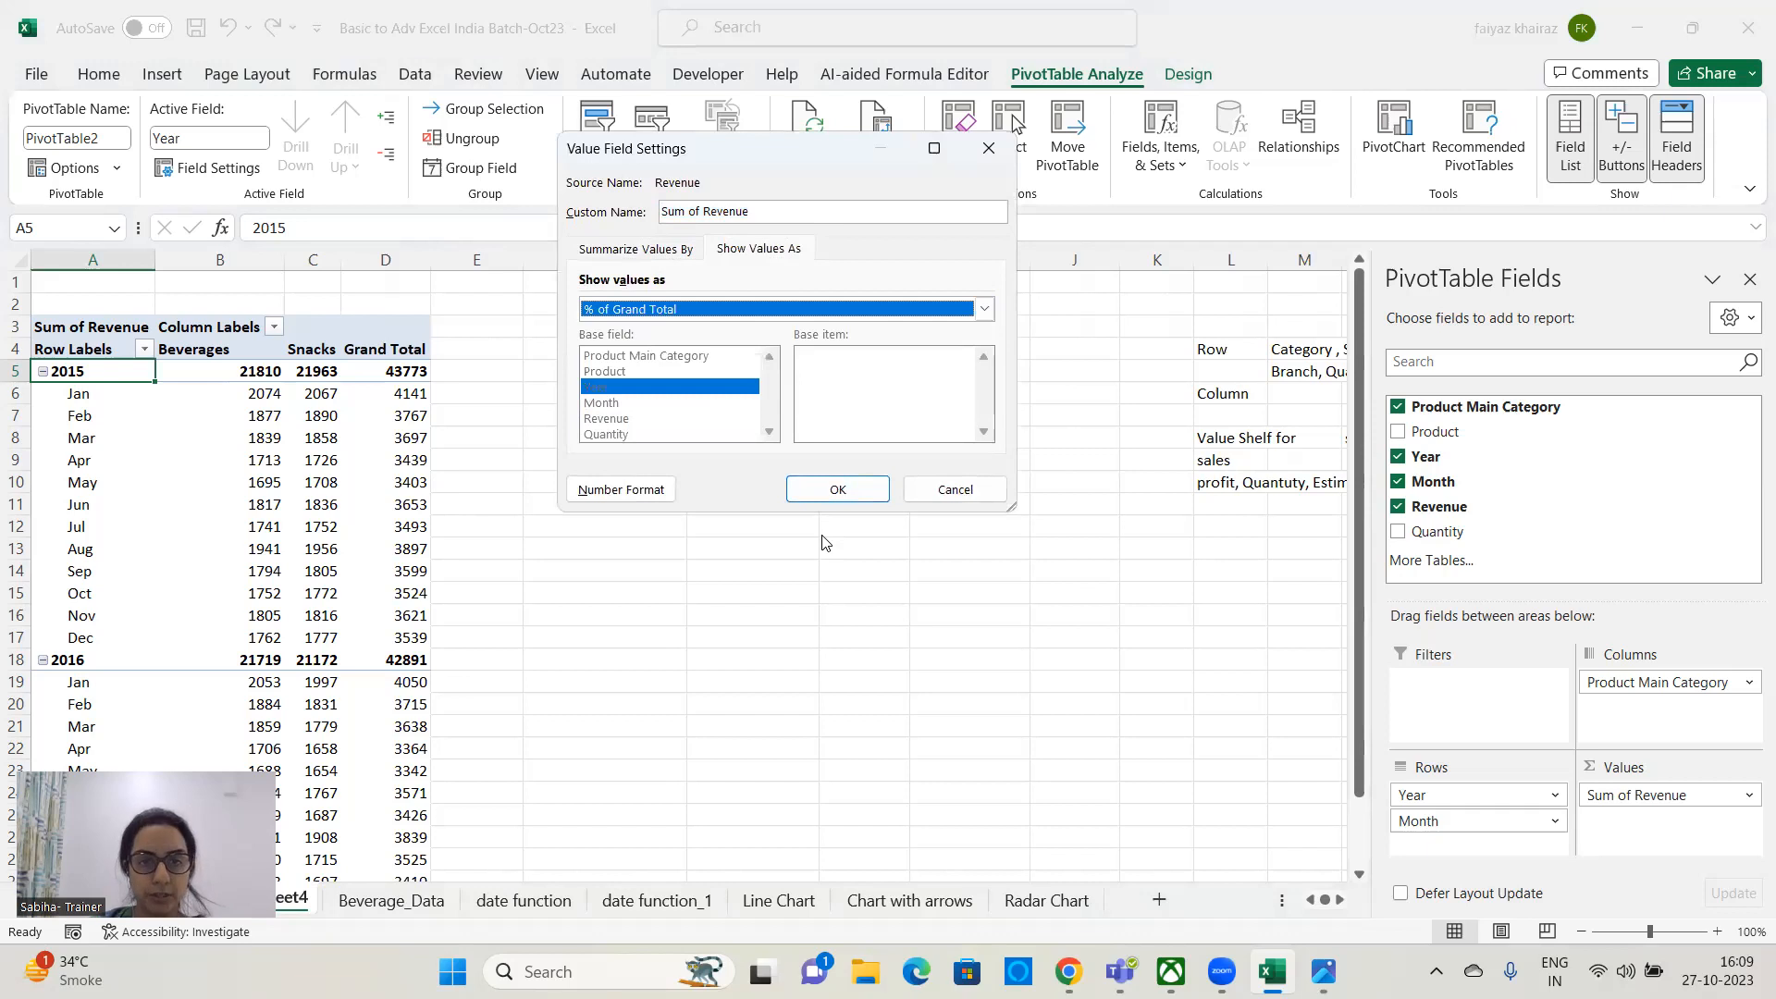
{"action": "left_click", "coordinate": [833, 491]}
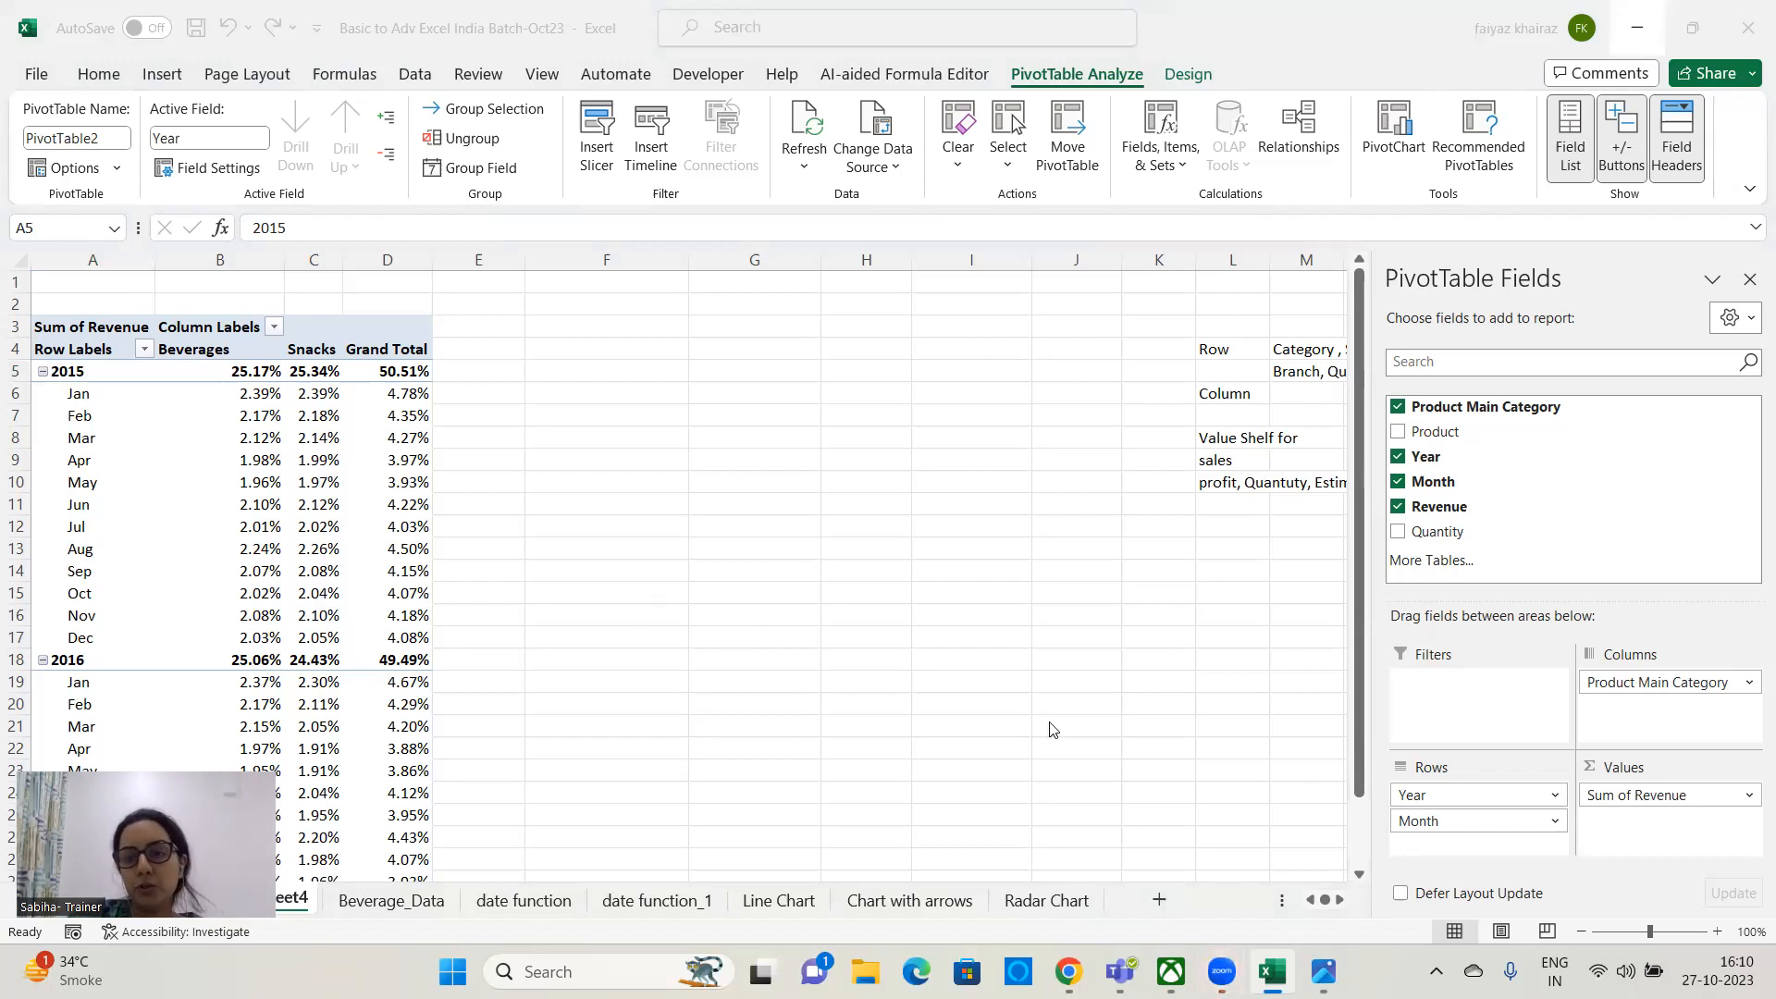
- Remove Month, Year, Sum of Revenue and Product Main Category to leave the PivotTable empty
{"action": "left_click_drag", "start_coordinate": [1478, 820], "coordinate": [1145, 768]}
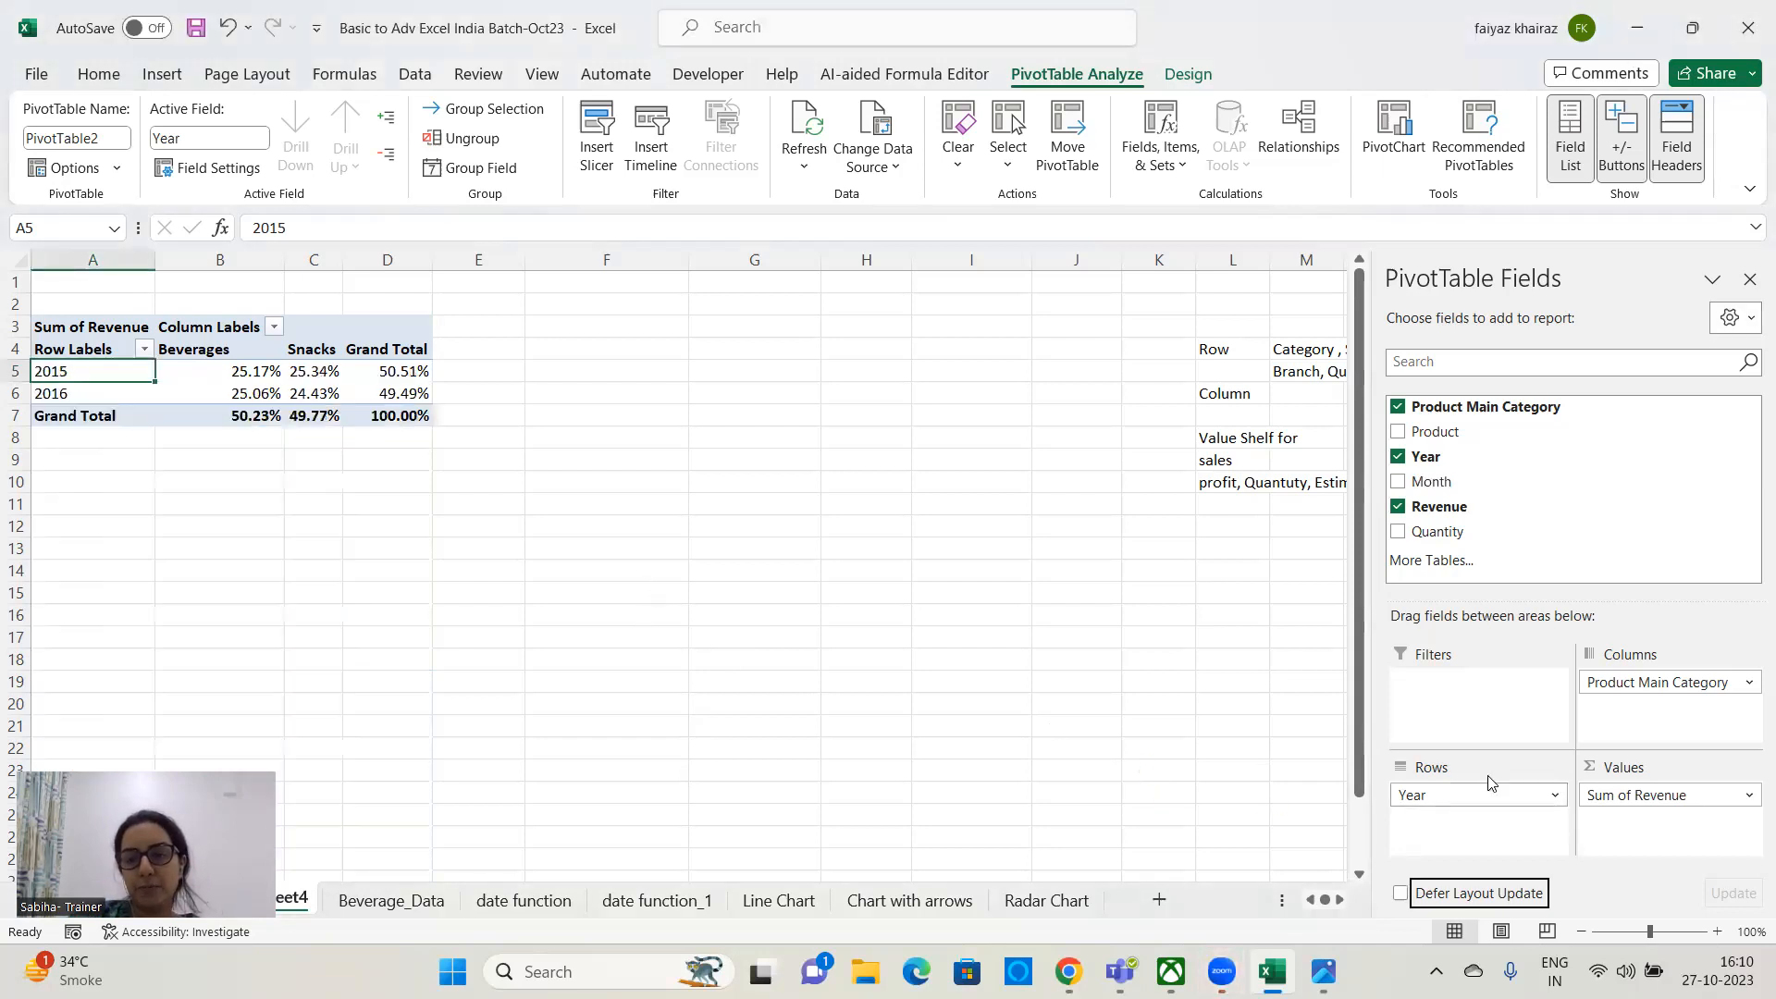
{"action": "left_click_drag", "start_coordinate": [1489, 783], "coordinate": [1470, 886]}
{"action": "left_click_drag", "start_coordinate": [1633, 795], "coordinate": [1153, 745]}
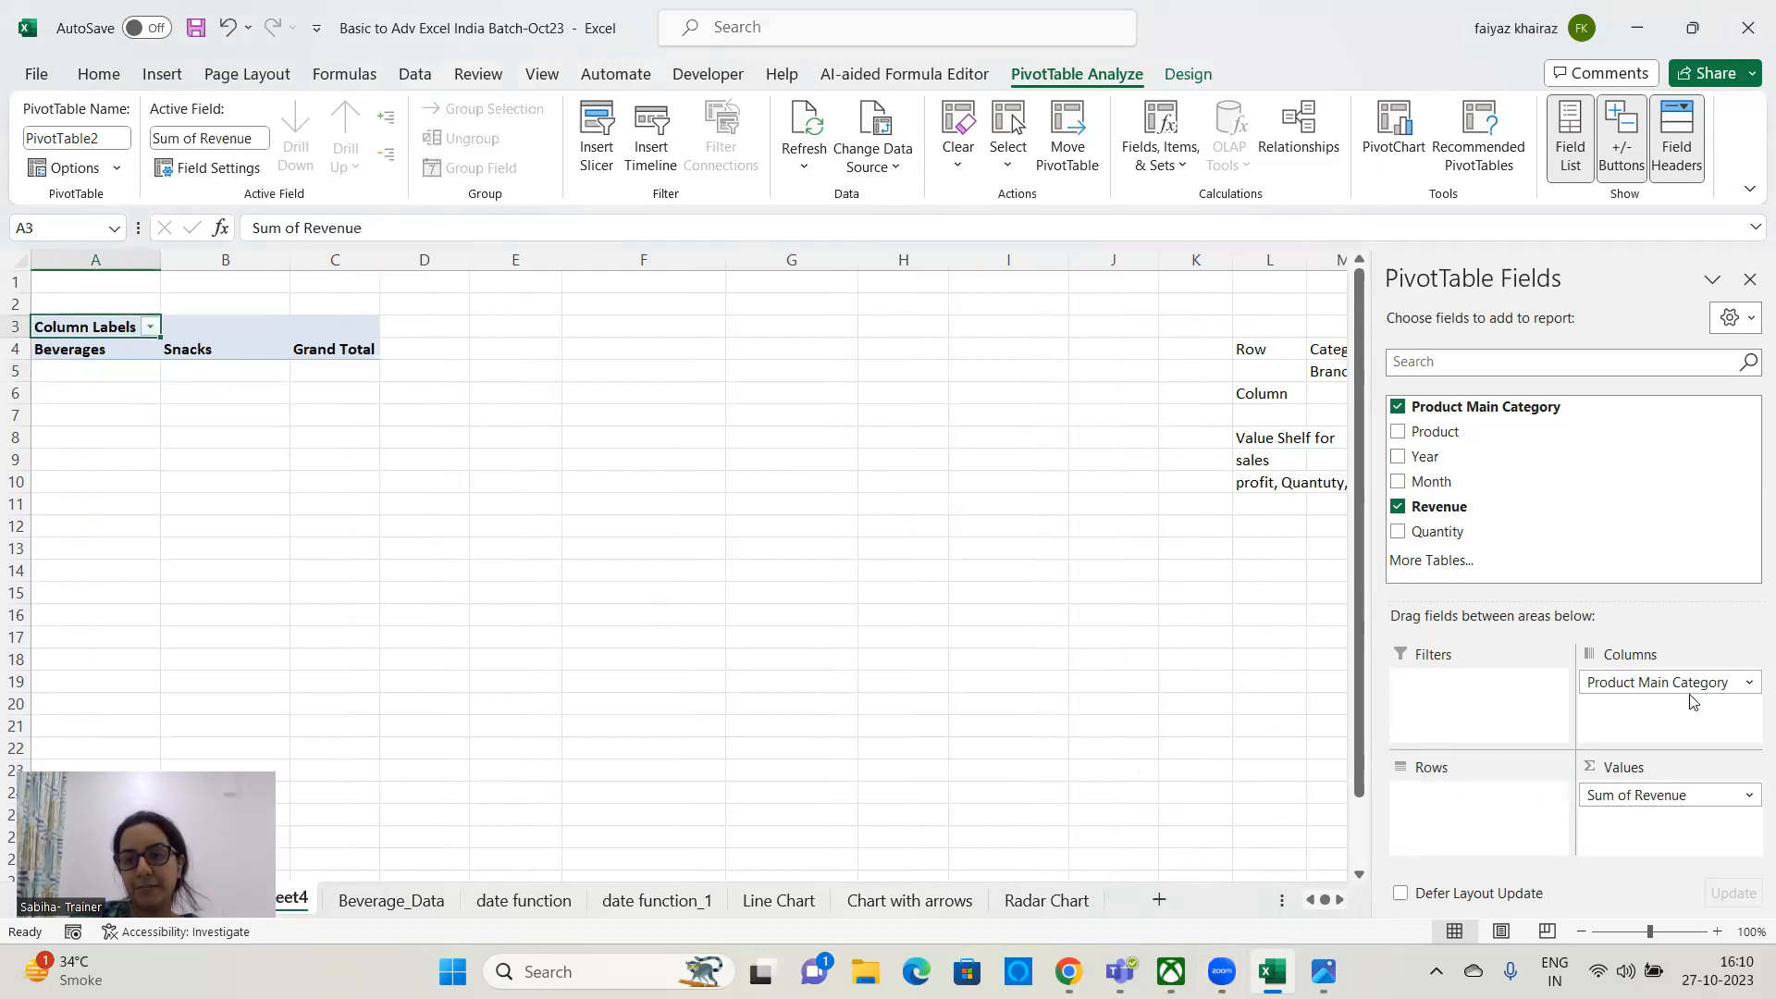
{"action": "left_click_drag", "start_coordinate": [1638, 689], "coordinate": [1105, 654]}
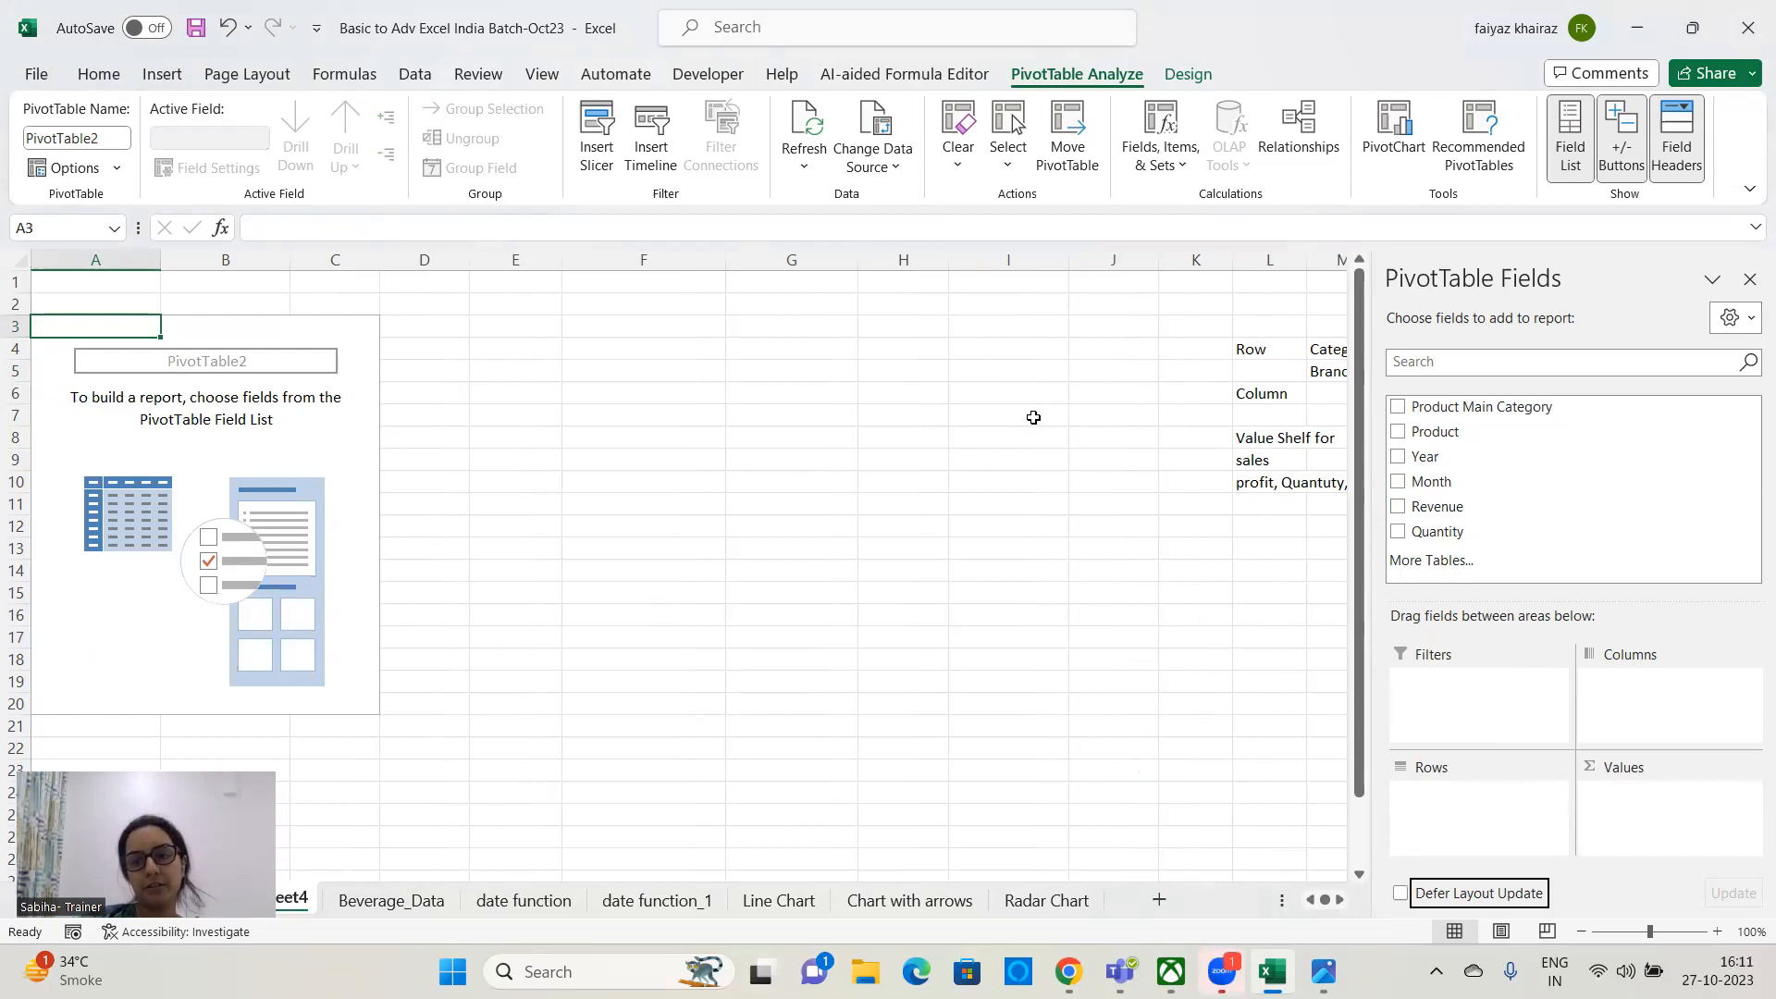
- Build the PivotTable with Product Main Category and Product in rows and summed Quantity in values
{"action": "left_click_drag", "start_coordinate": [1560, 877], "coordinate": [1536, 809]}
{"action": "left_click_drag", "start_coordinate": [1443, 431], "coordinate": [1545, 821]}
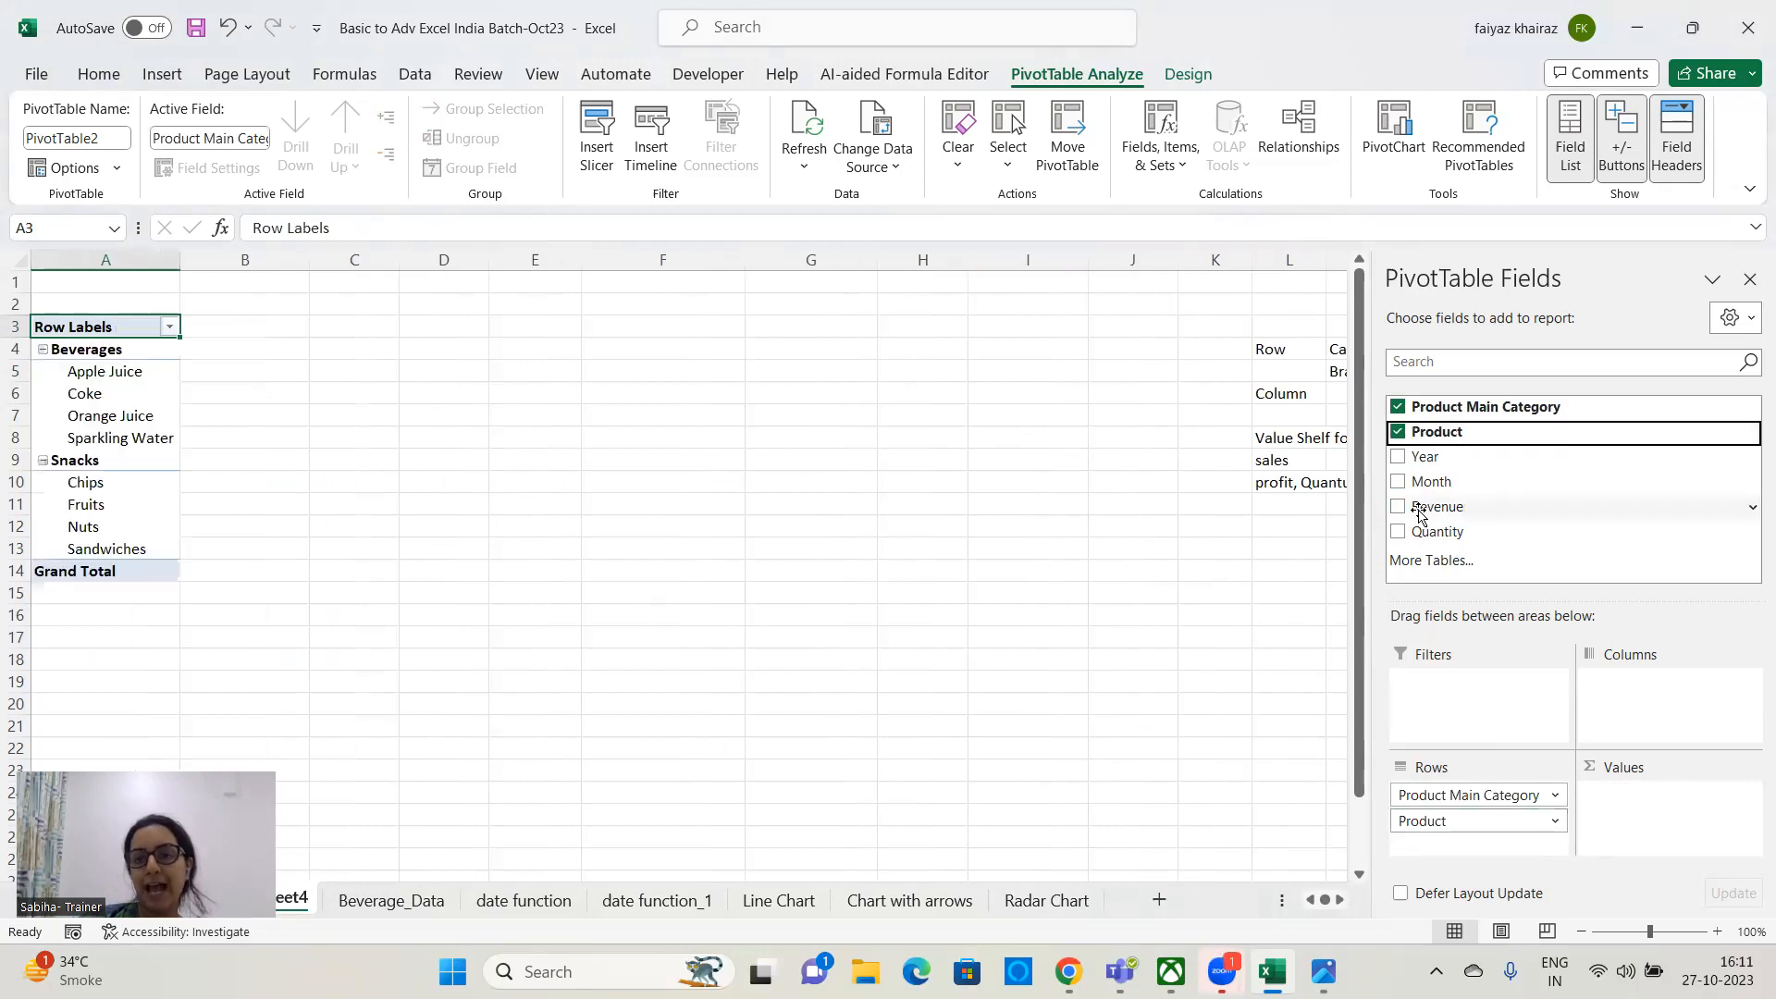
{"action": "left_click_drag", "start_coordinate": [1420, 531], "coordinate": [1672, 828]}
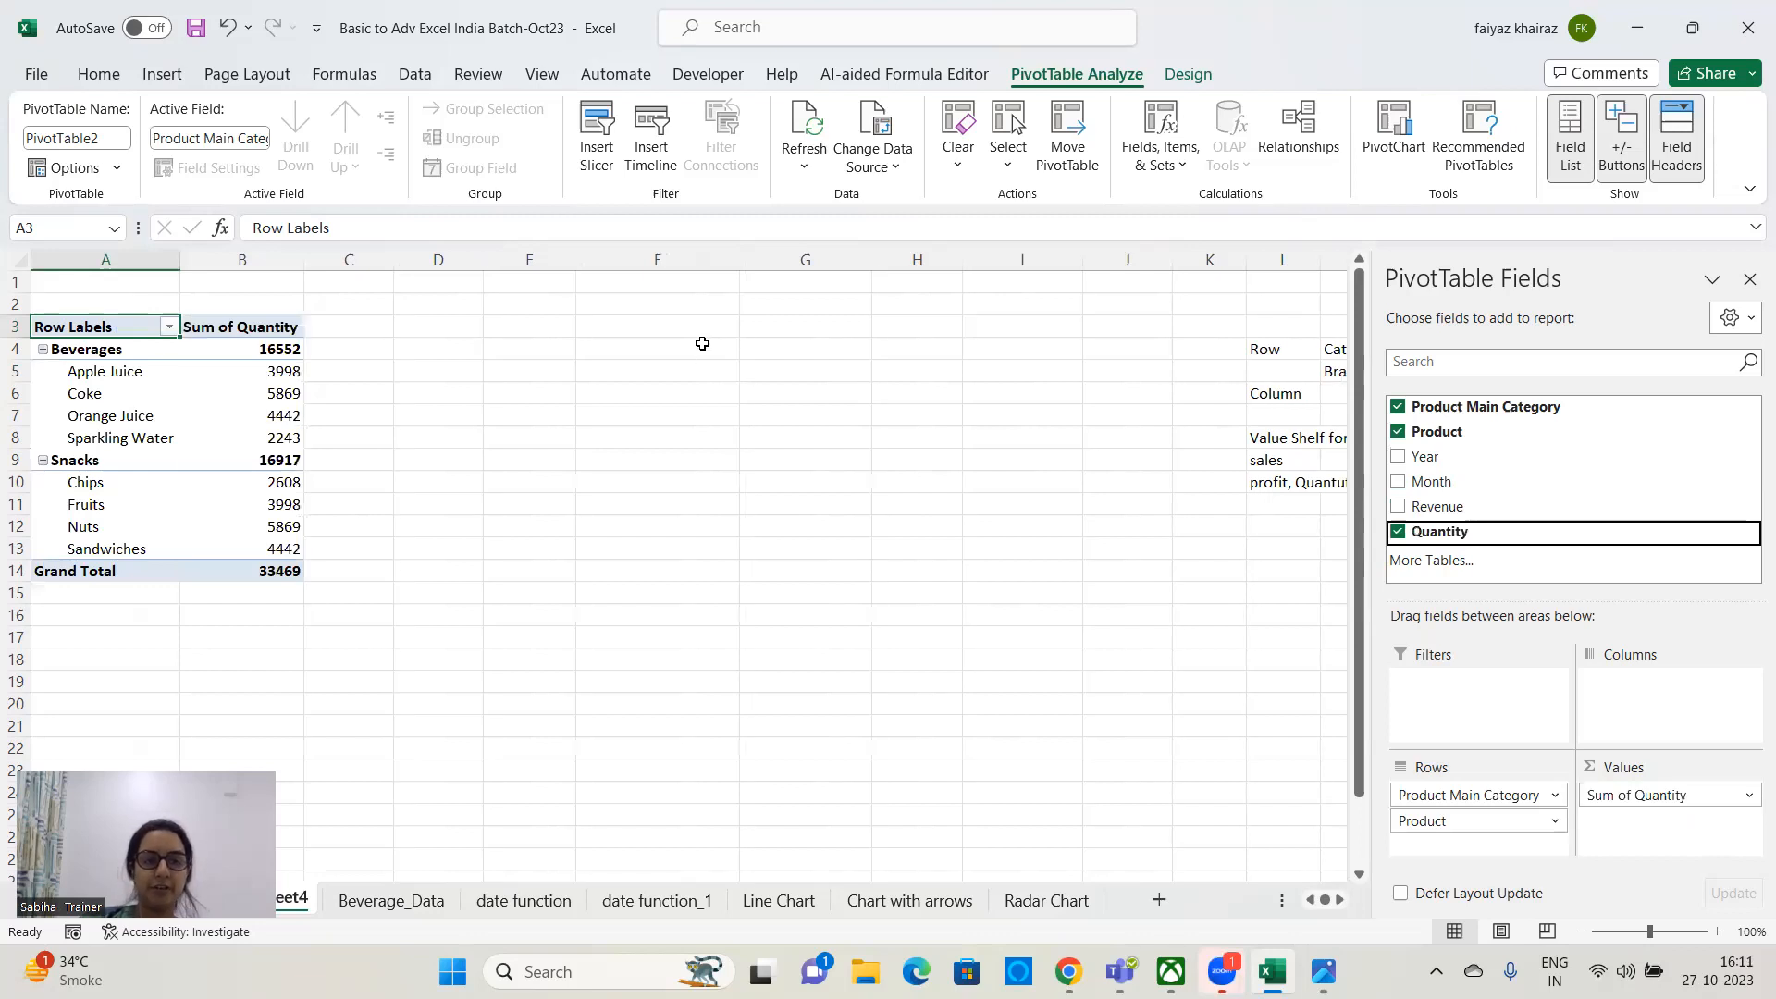
- Collapse and re-expand the Beverages and Snacks groups to hide and show their products
{"action": "left_click", "coordinate": [43, 351]}
{"action": "left_click", "coordinate": [42, 351]}
{"action": "left_click", "coordinate": [42, 349]}
{"action": "left_click", "coordinate": [43, 350]}
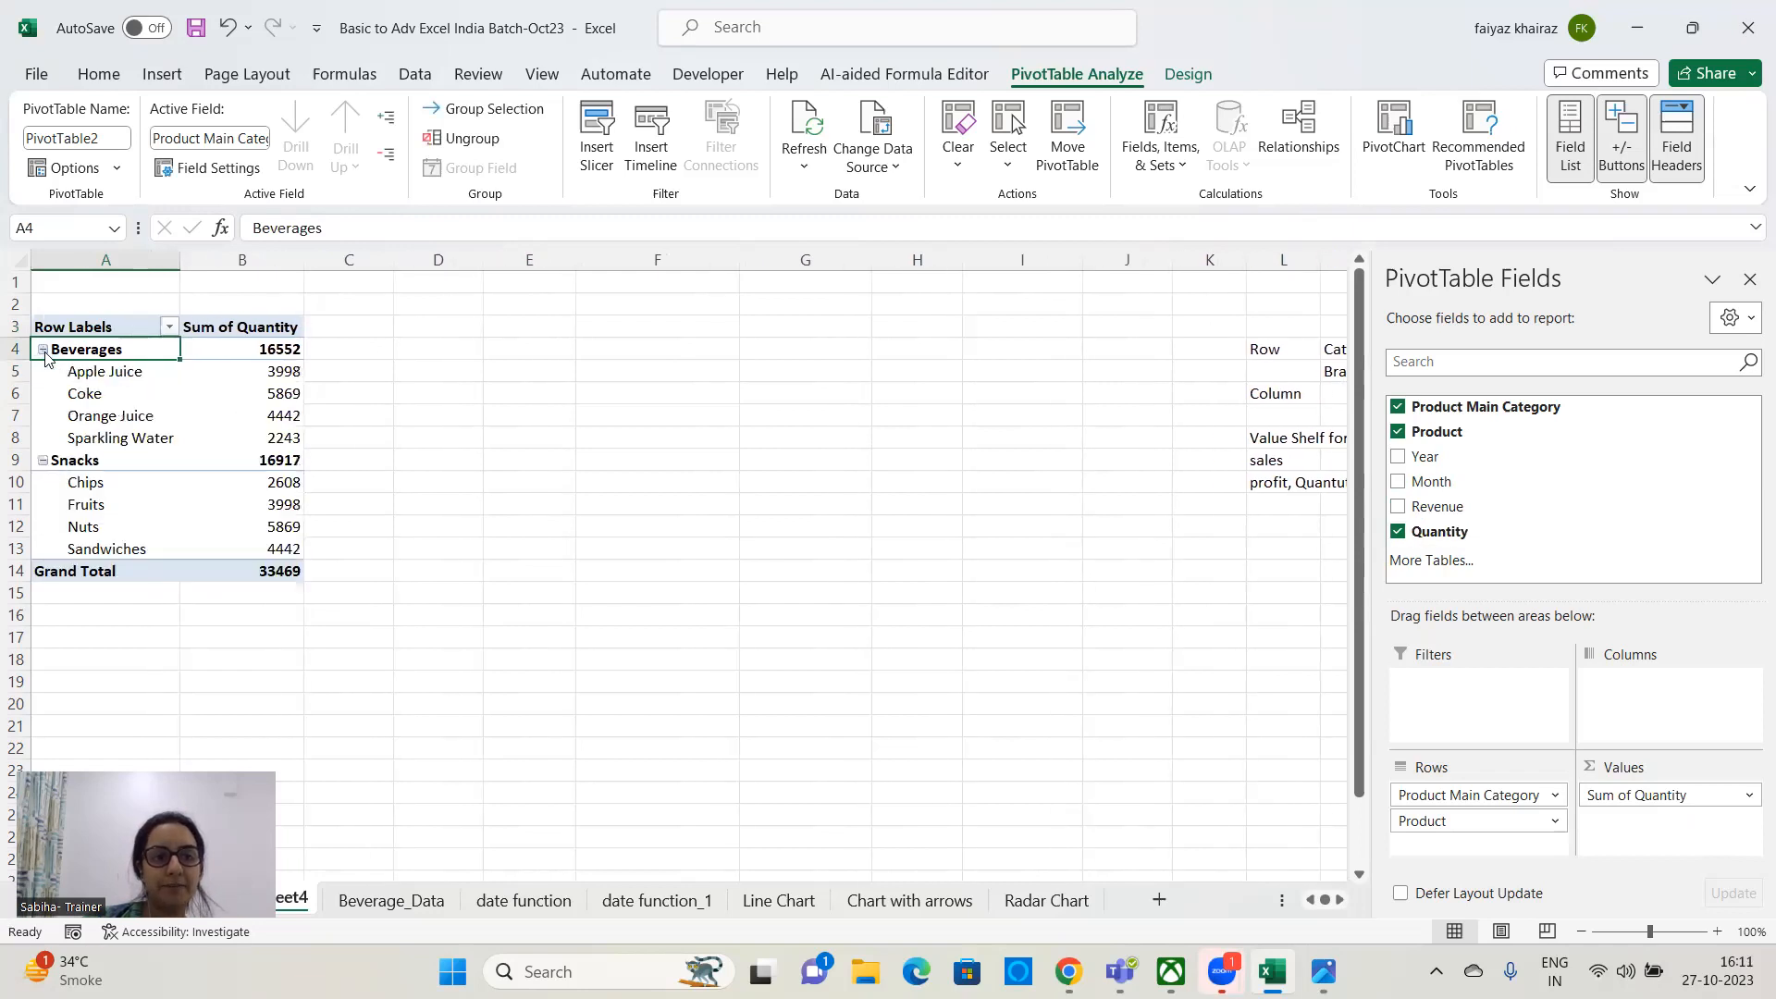
{"action": "left_click", "coordinate": [42, 461]}
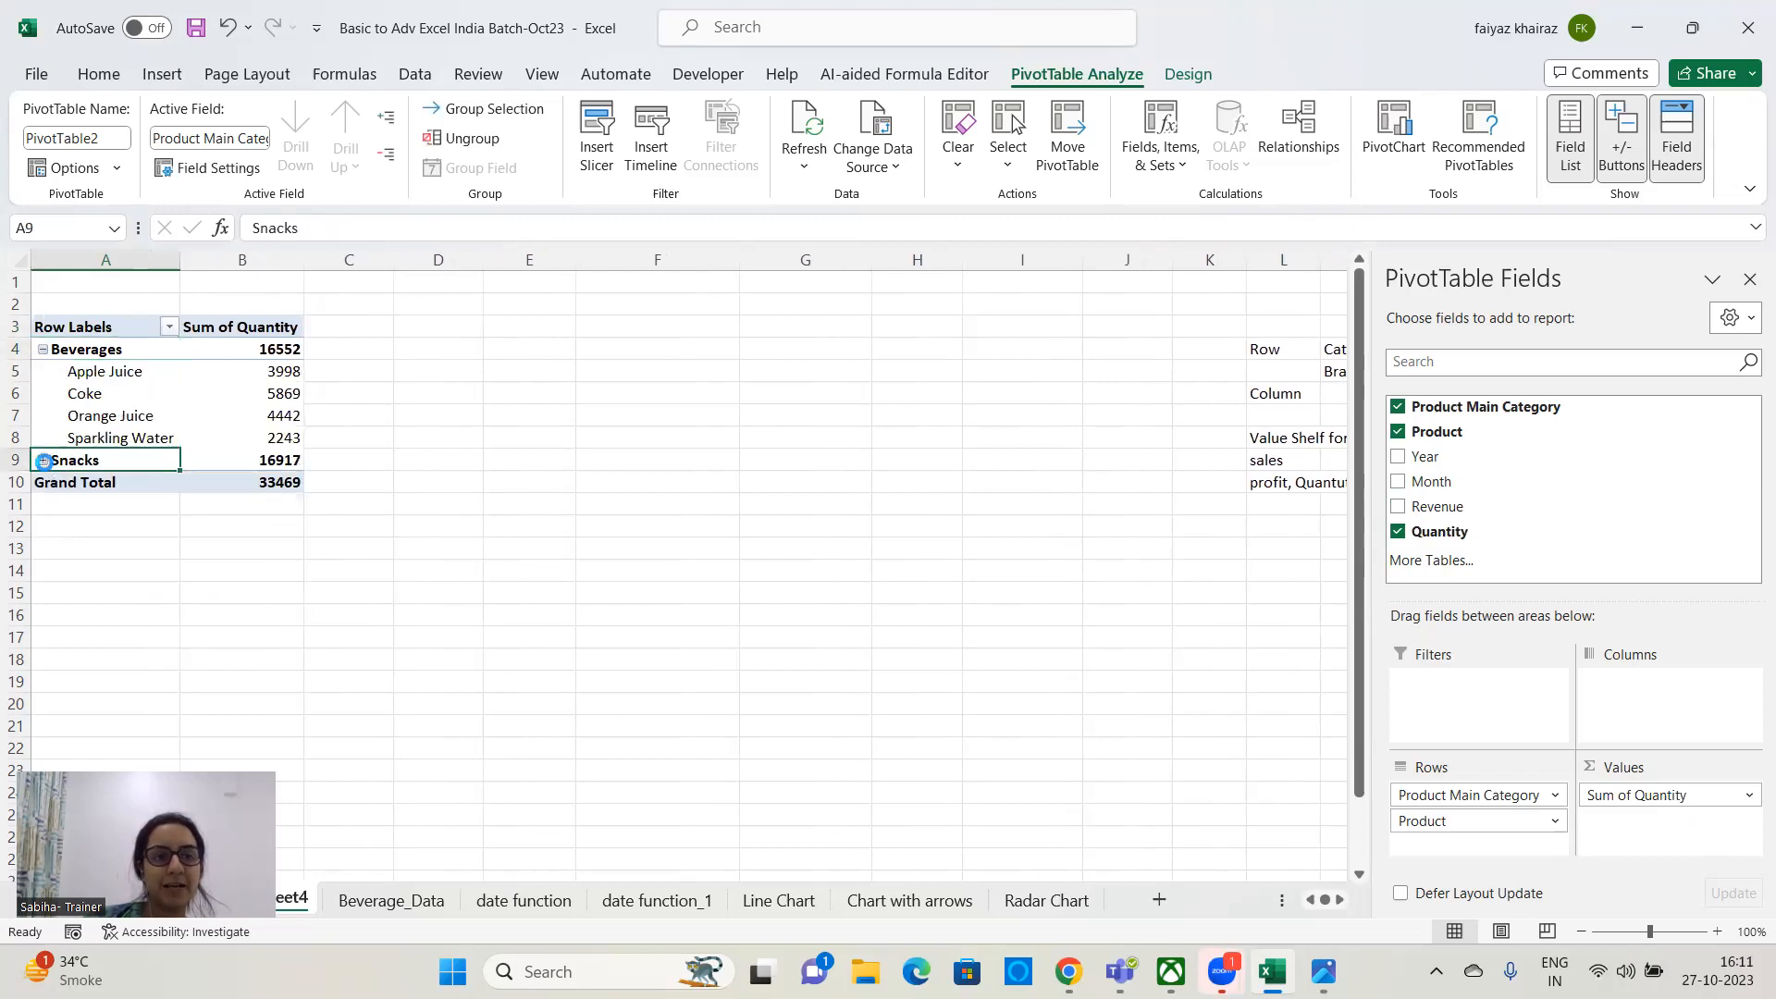
{"action": "left_click", "coordinate": [42, 461]}
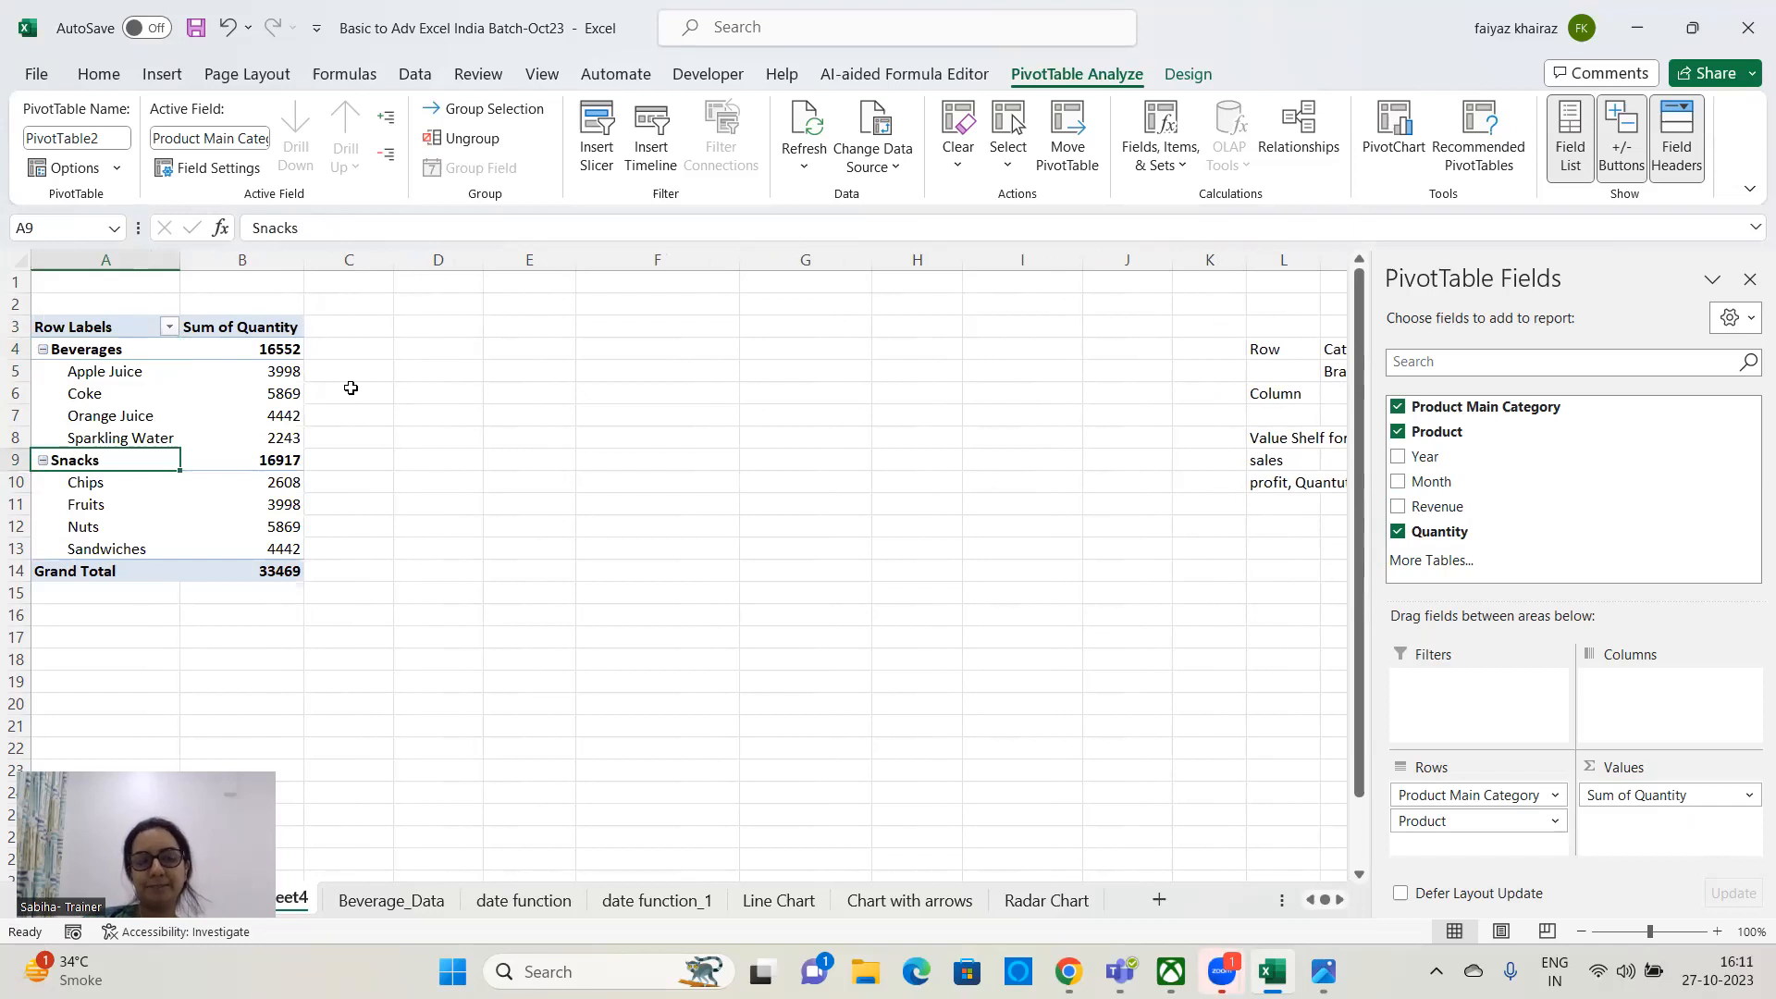
- Change the Quantity value field to summarize by Count instead of Sum
{"action": "left_click", "coordinate": [220, 327]}
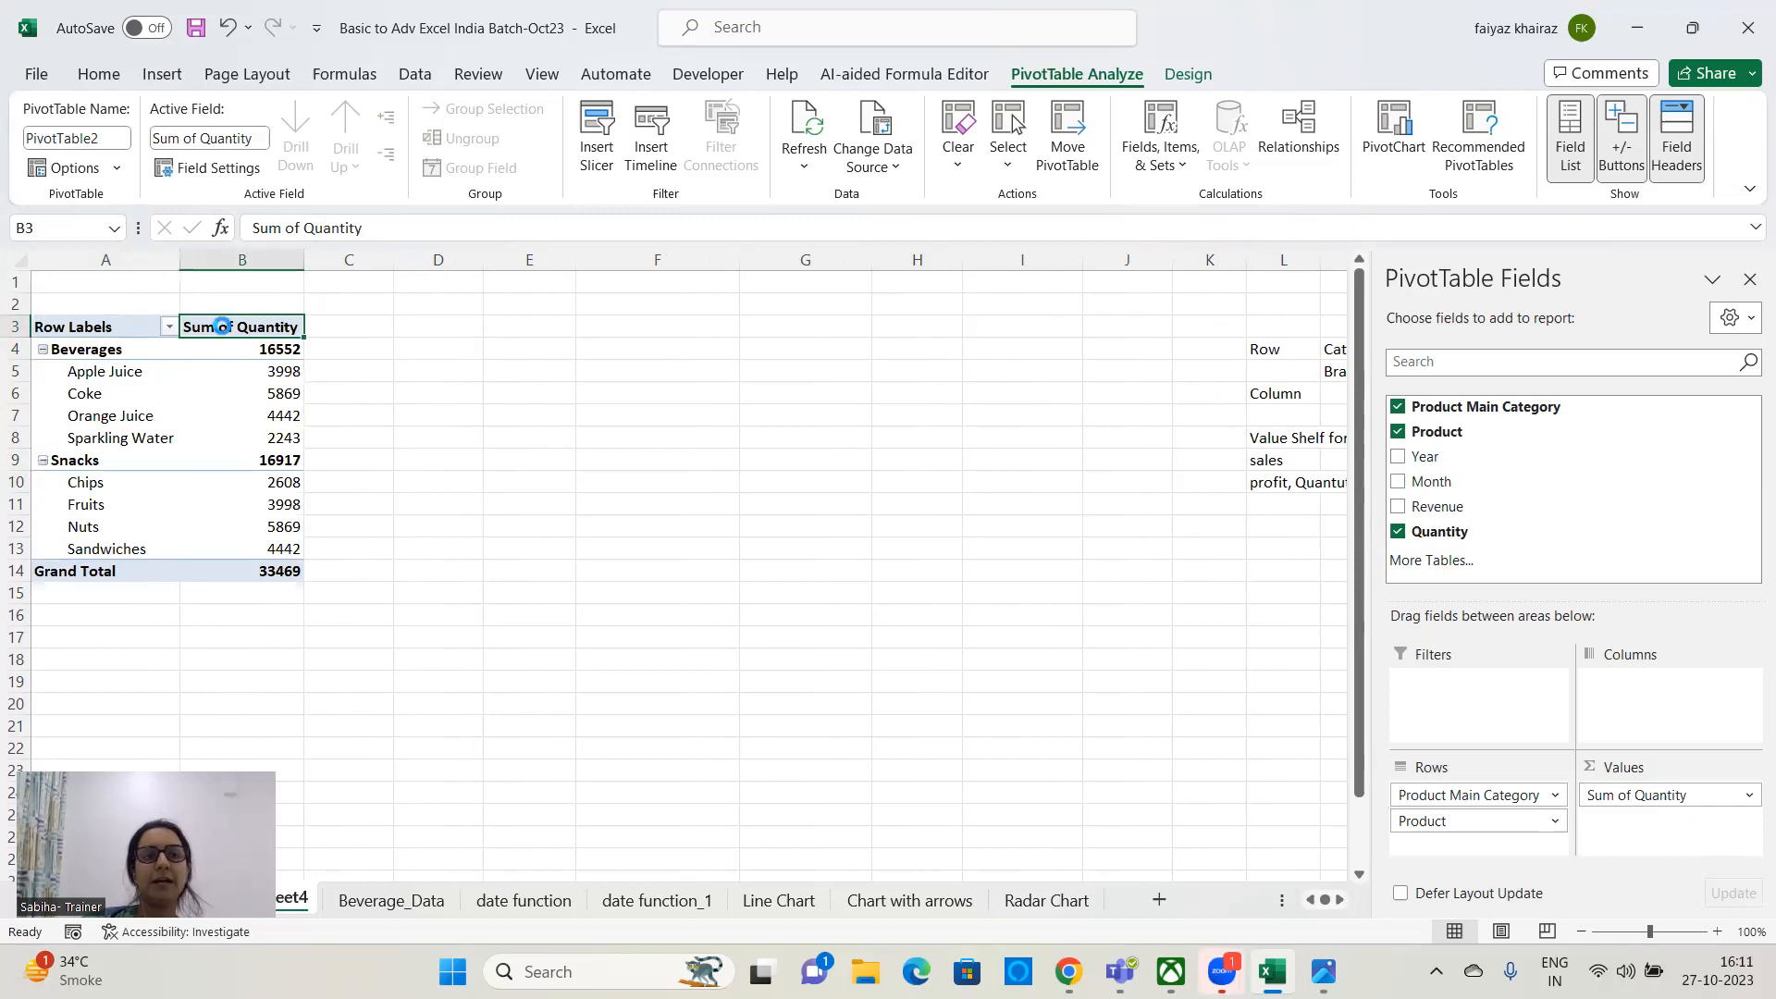
{"action": "double_click", "coordinate": [223, 329]}
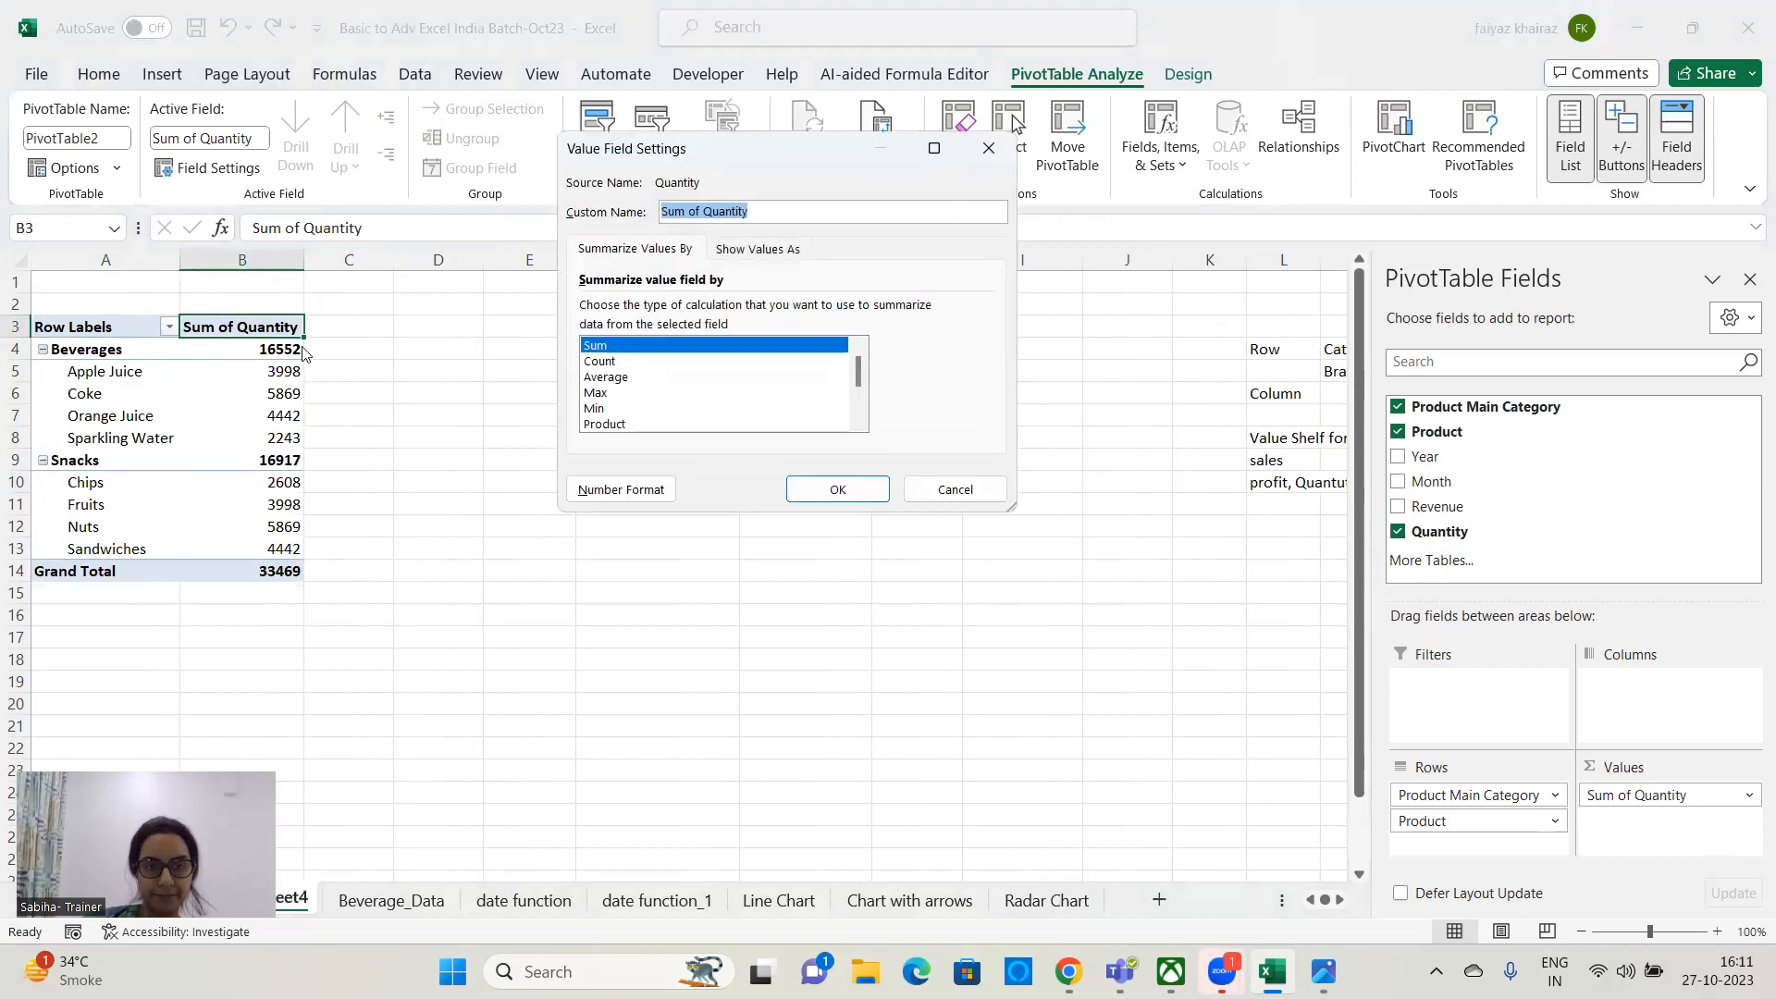
{"action": "left_click", "coordinate": [596, 362]}
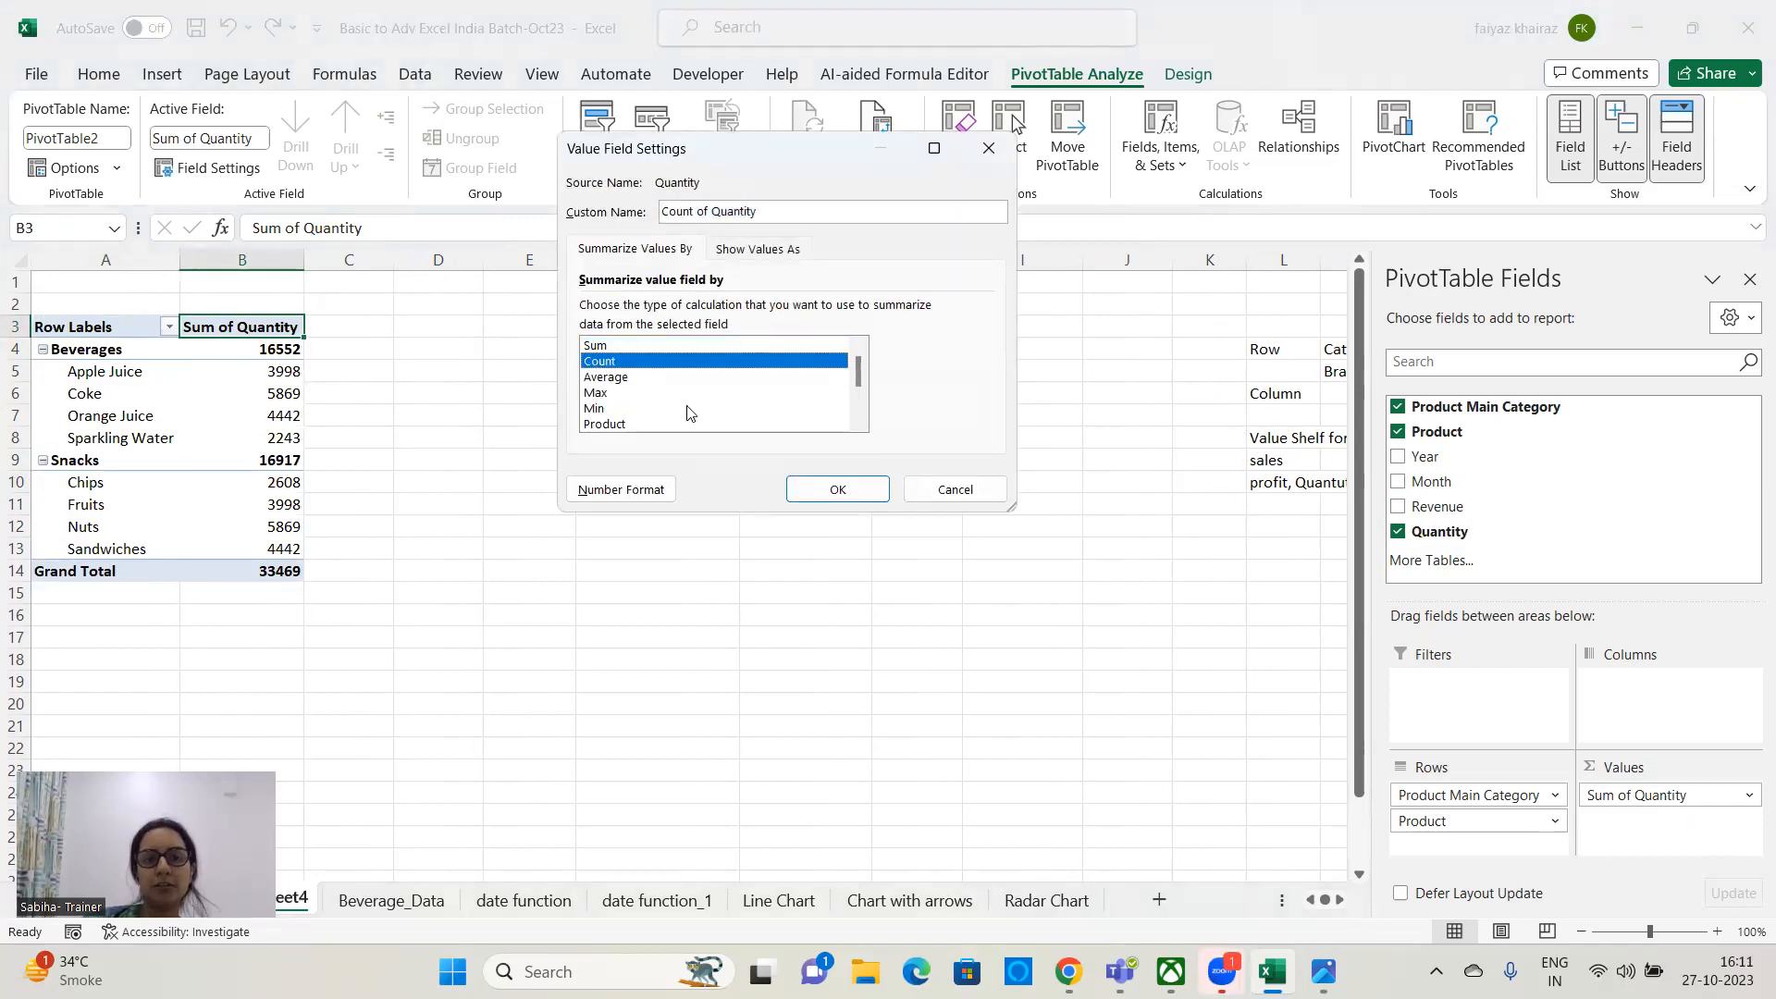
{"action": "left_click", "coordinate": [826, 491]}
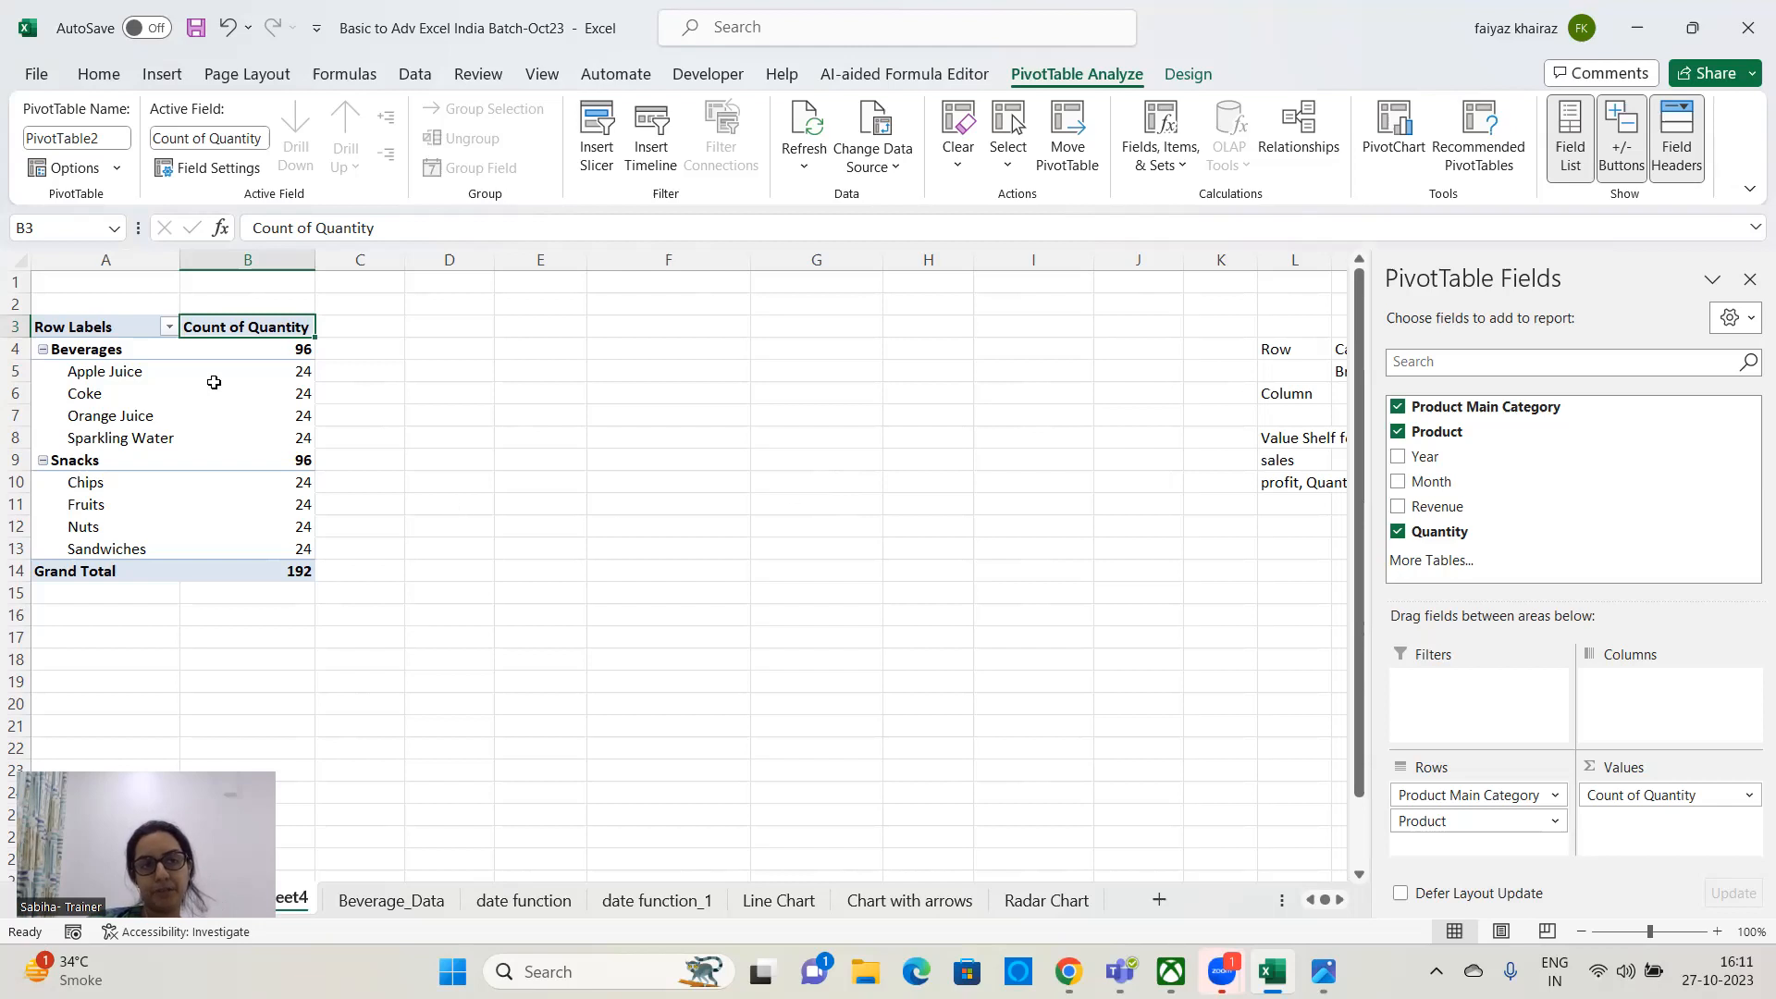
- Compare the row label filter lists for the Product Main Category and Product fields
{"action": "left_click", "coordinate": [89, 326]}
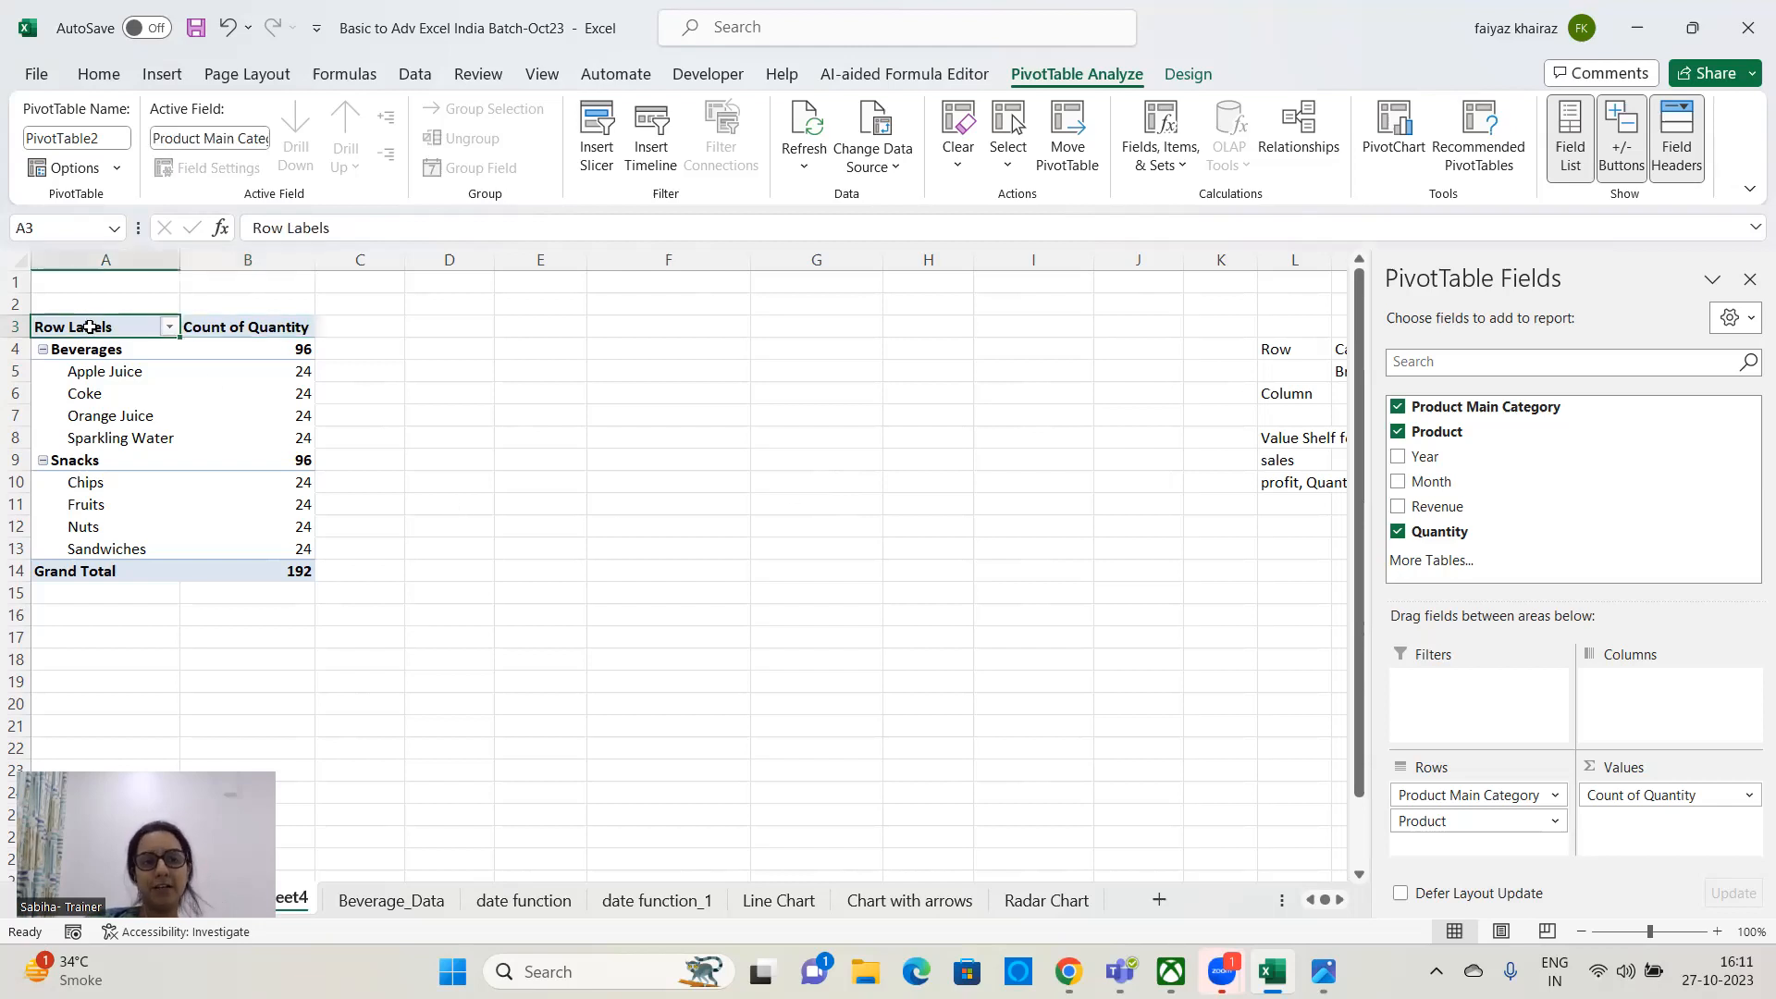
{"action": "left_click", "coordinate": [170, 328]}
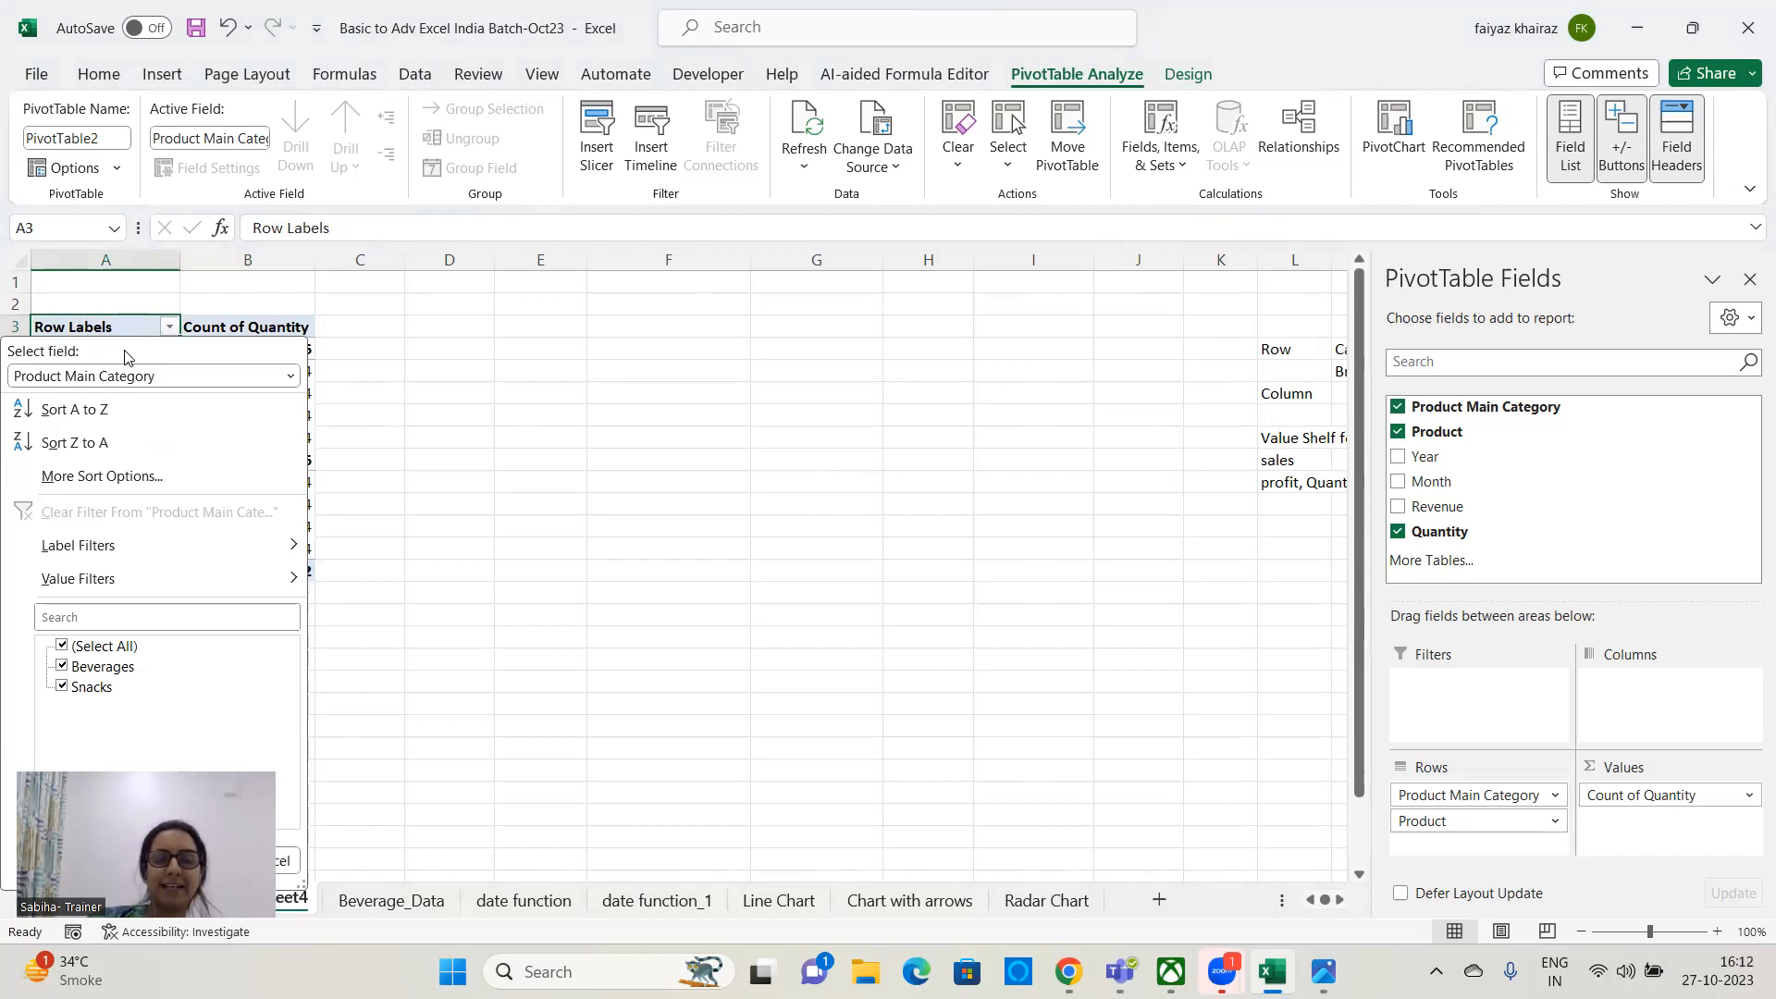
{"action": "left_click", "coordinate": [289, 375]}
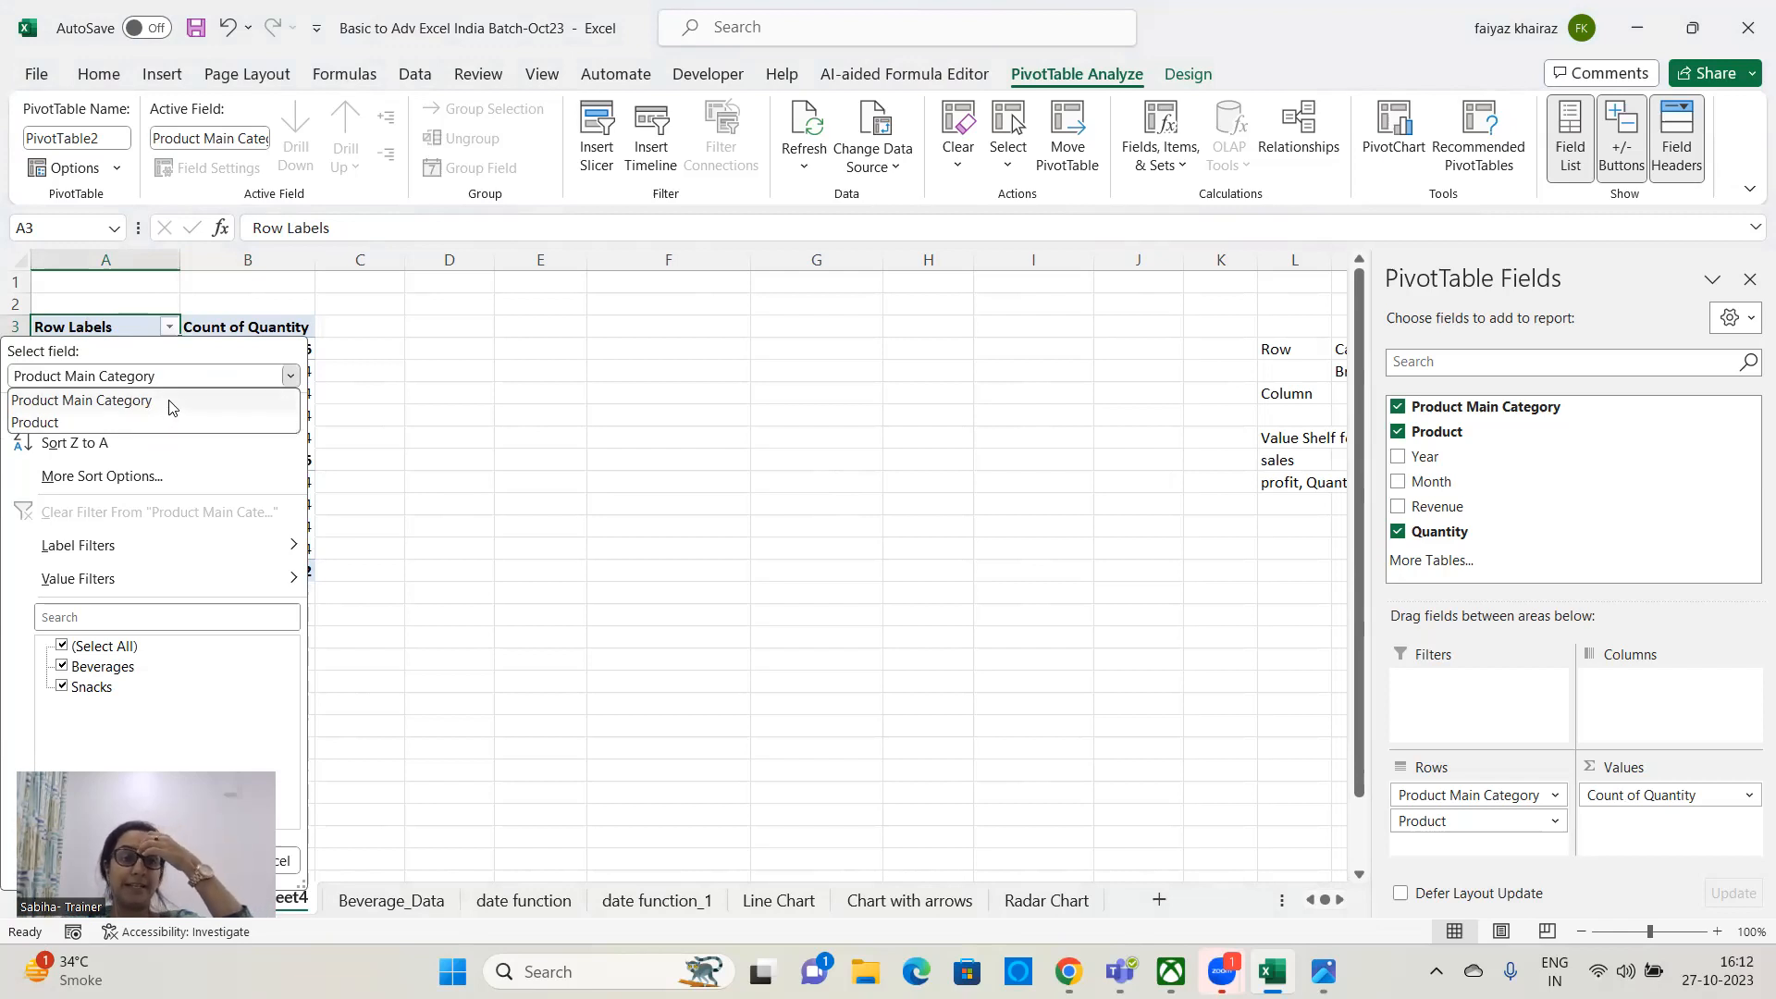
{"action": "left_click", "coordinate": [126, 422]}
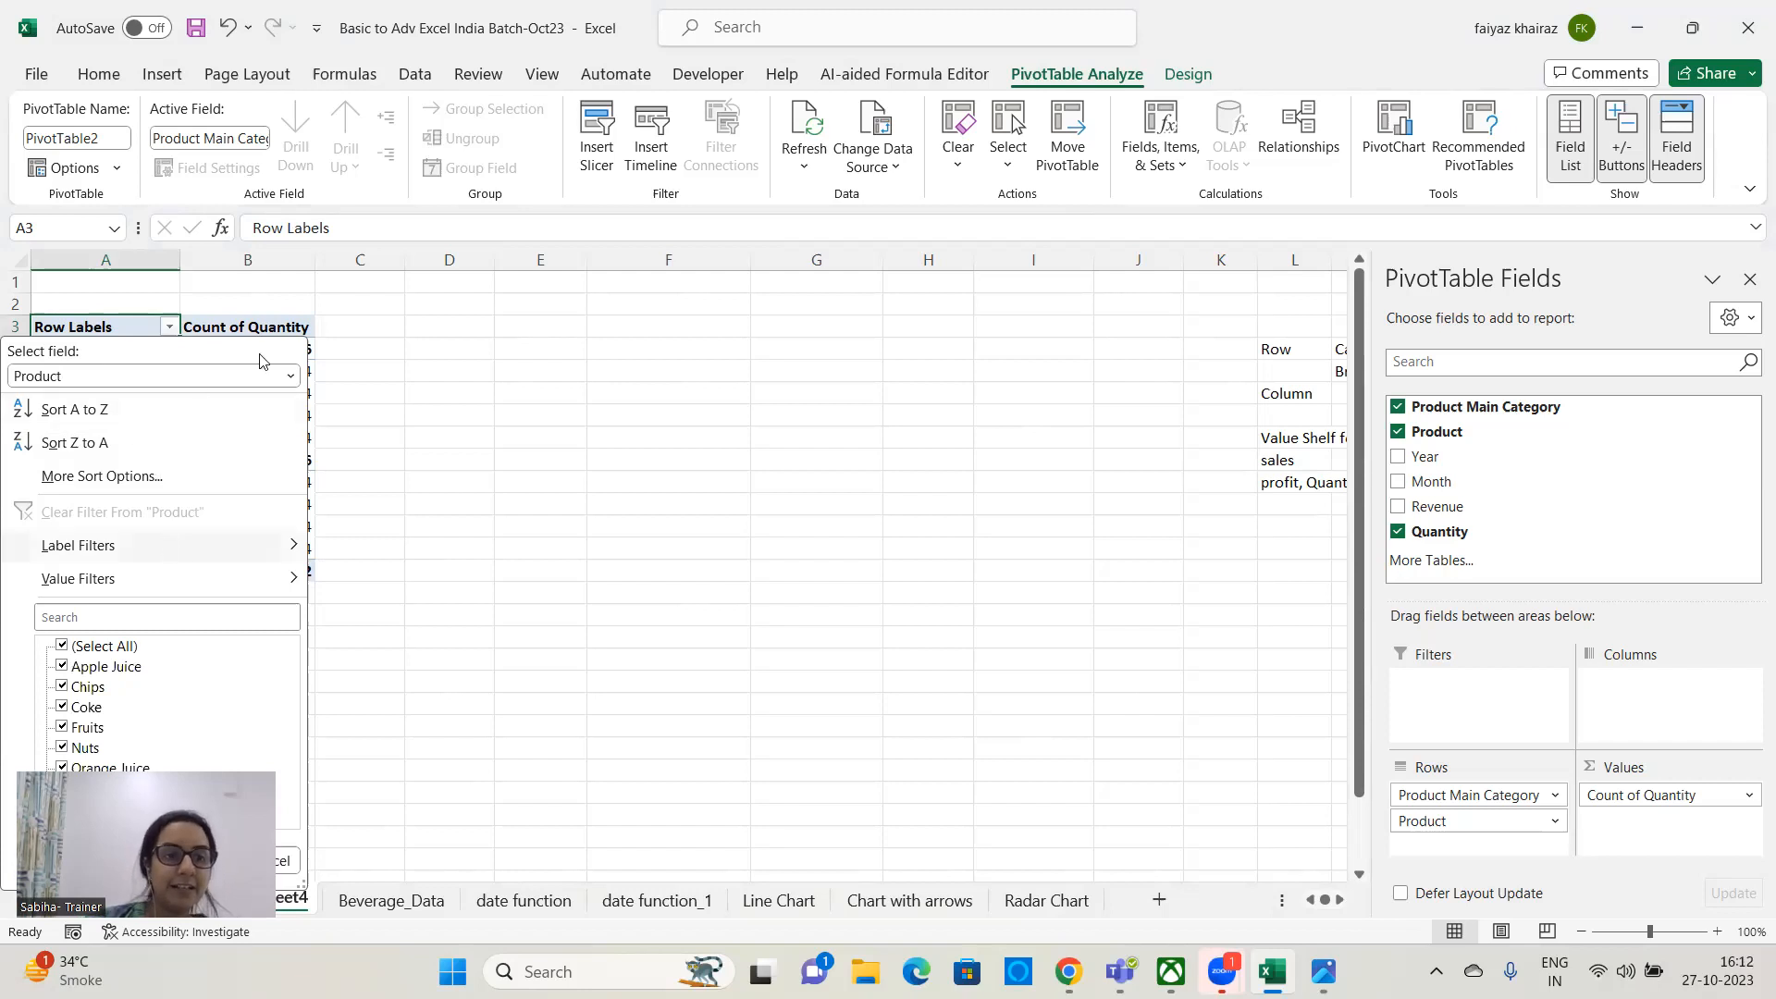
{"action": "left_click", "coordinate": [286, 378]}
{"action": "left_click", "coordinate": [139, 398]}
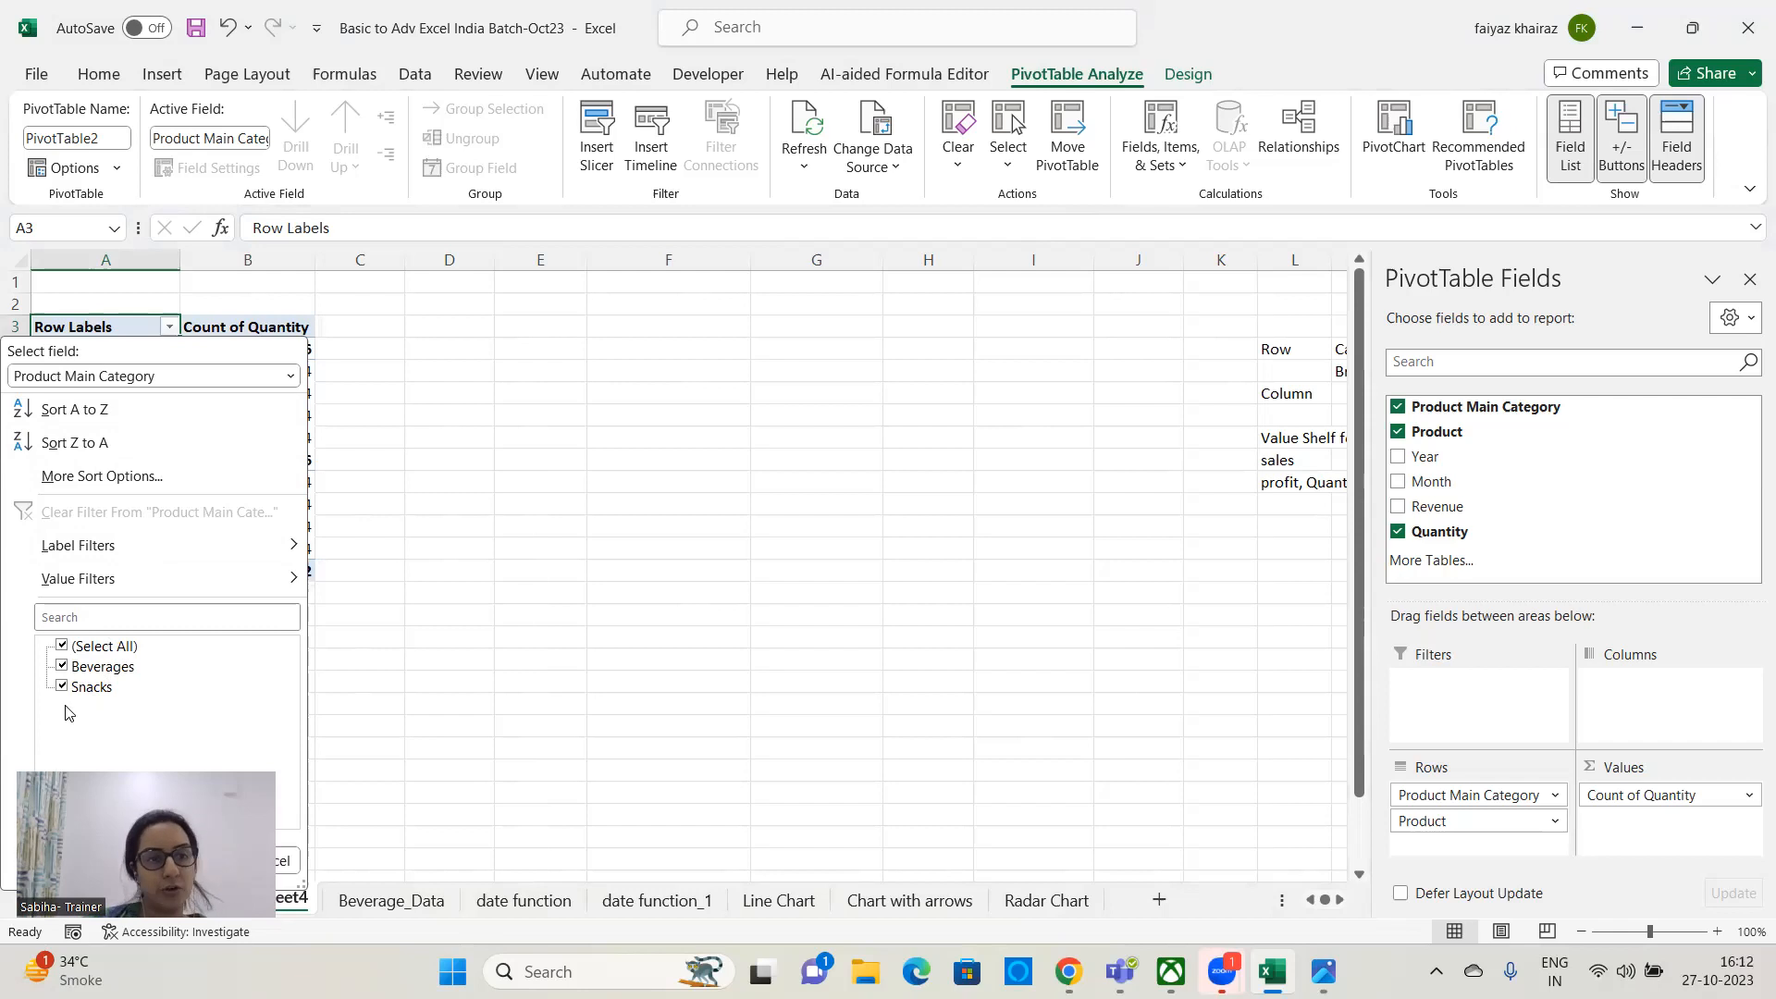
{"action": "left_click", "coordinate": [289, 375]}
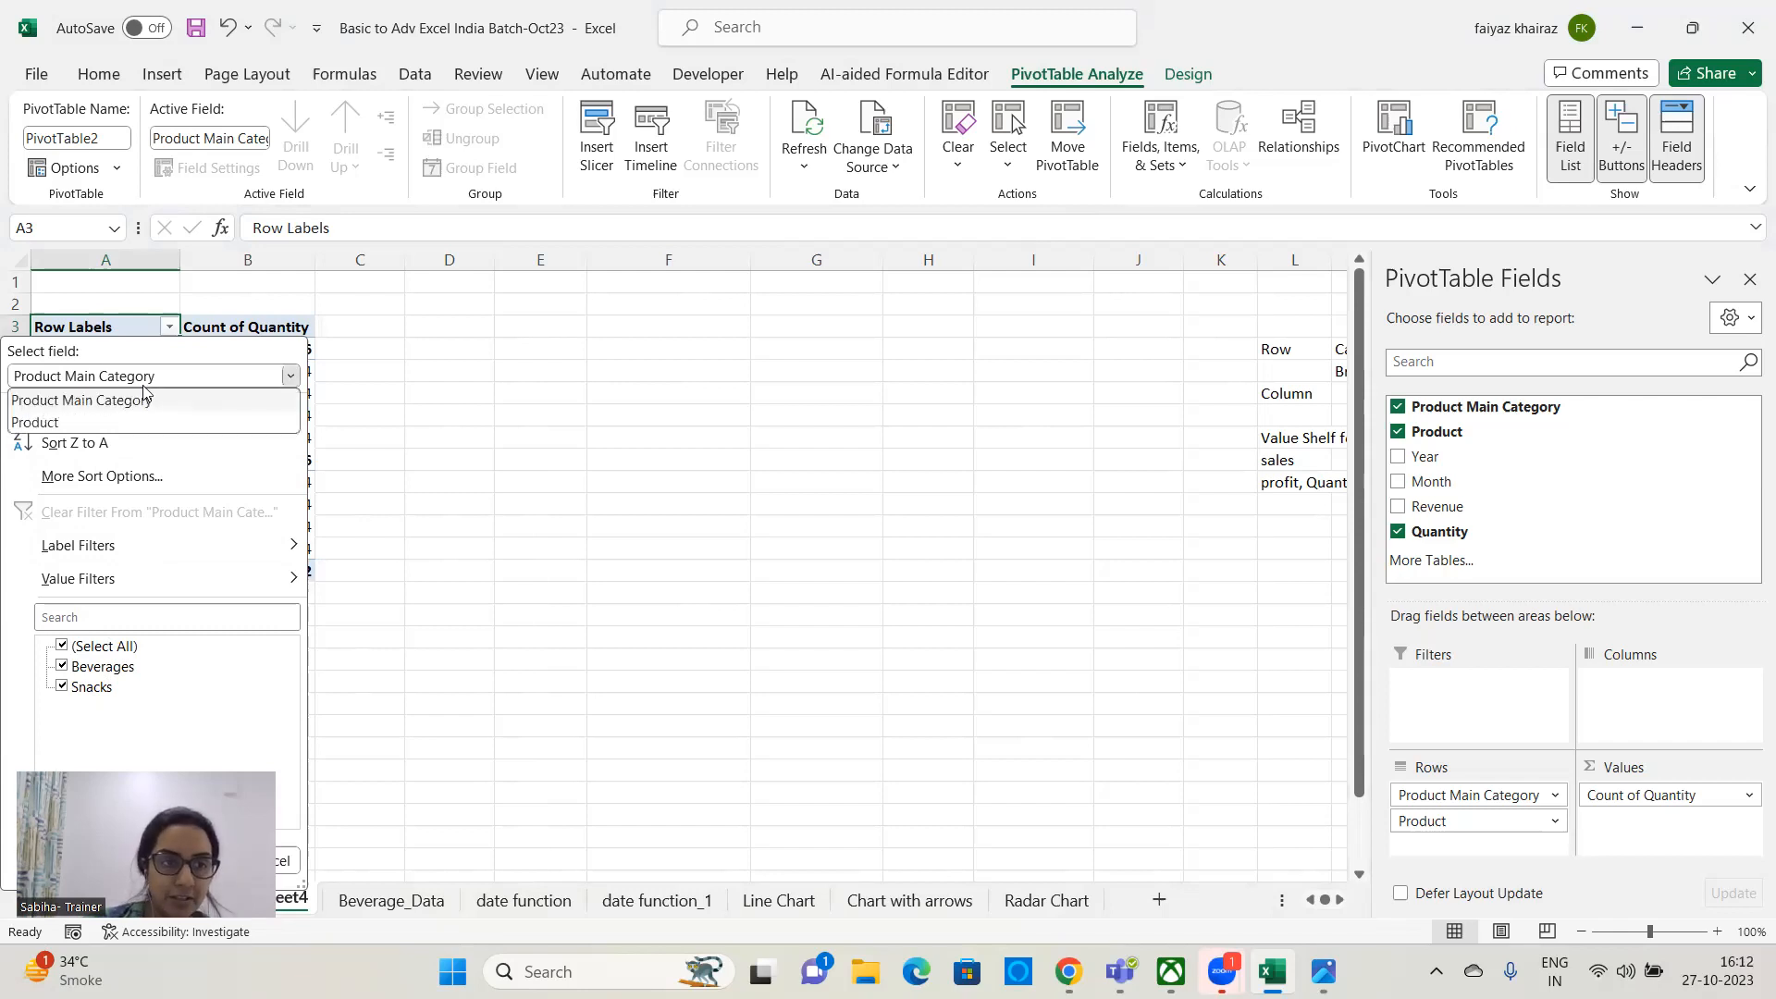
{"action": "left_click", "coordinate": [79, 422]}
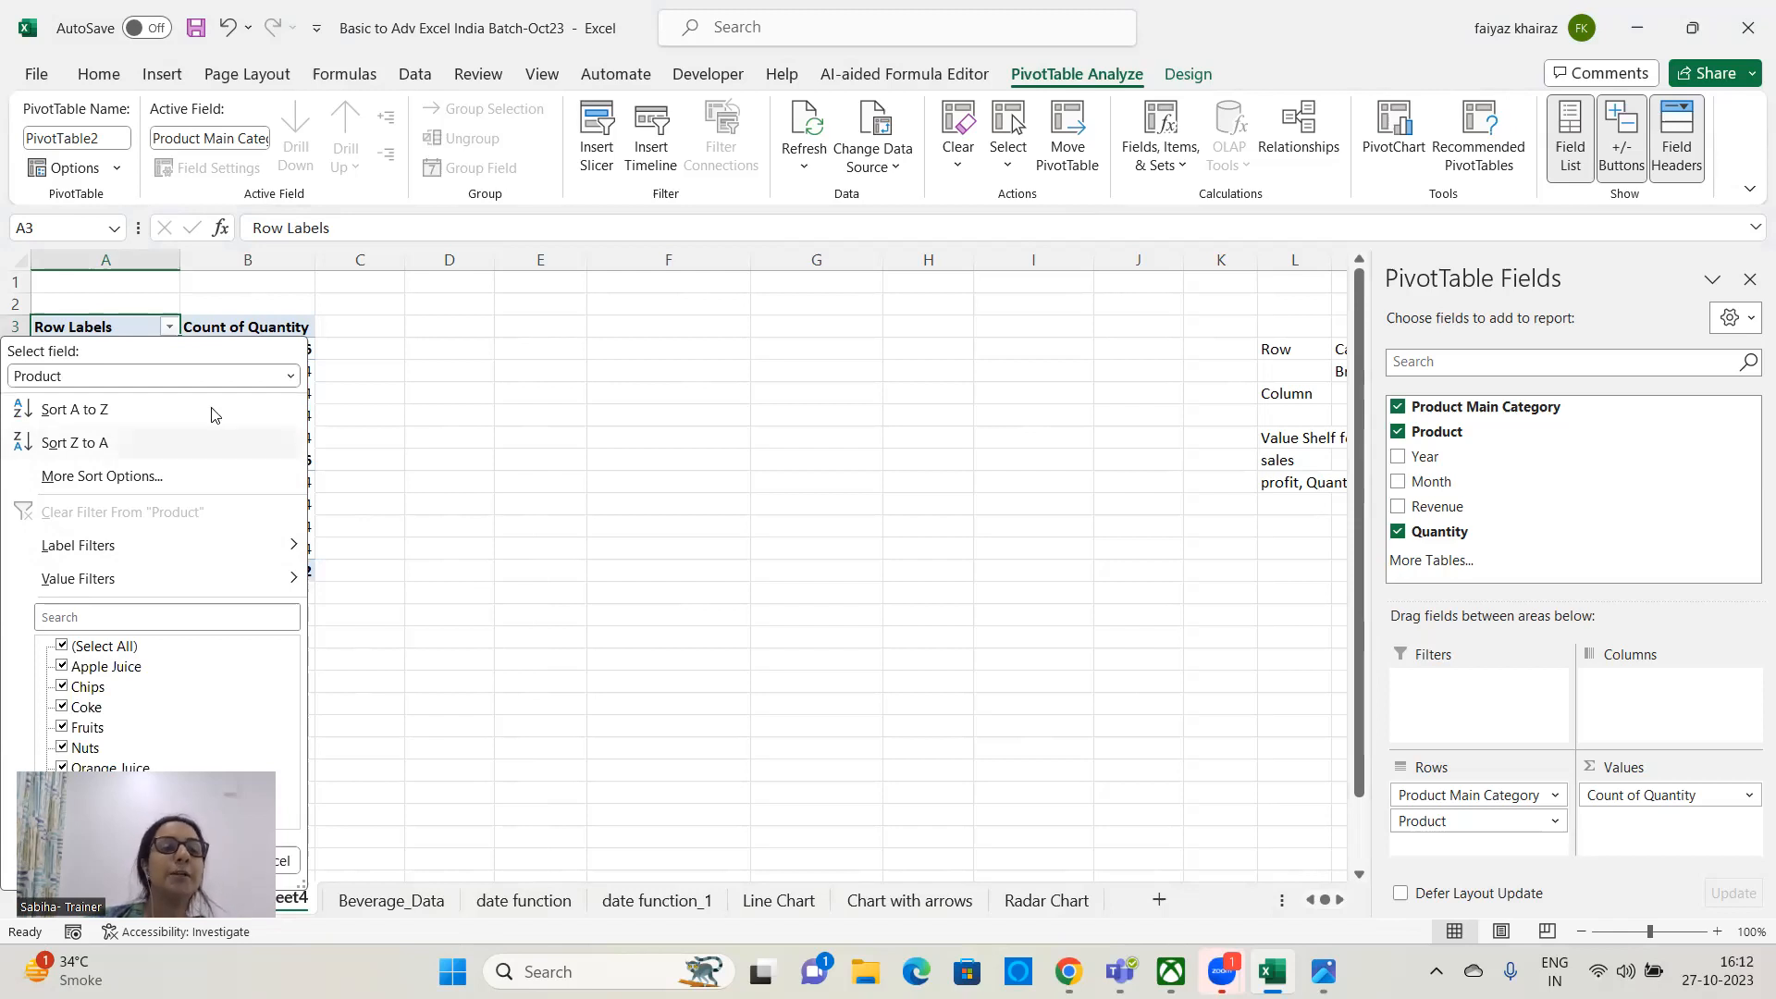
- Filter the Product row labels to exclude Fruits, Sandwiches and Sparkling Water
{"action": "left_click", "coordinate": [280, 379]}
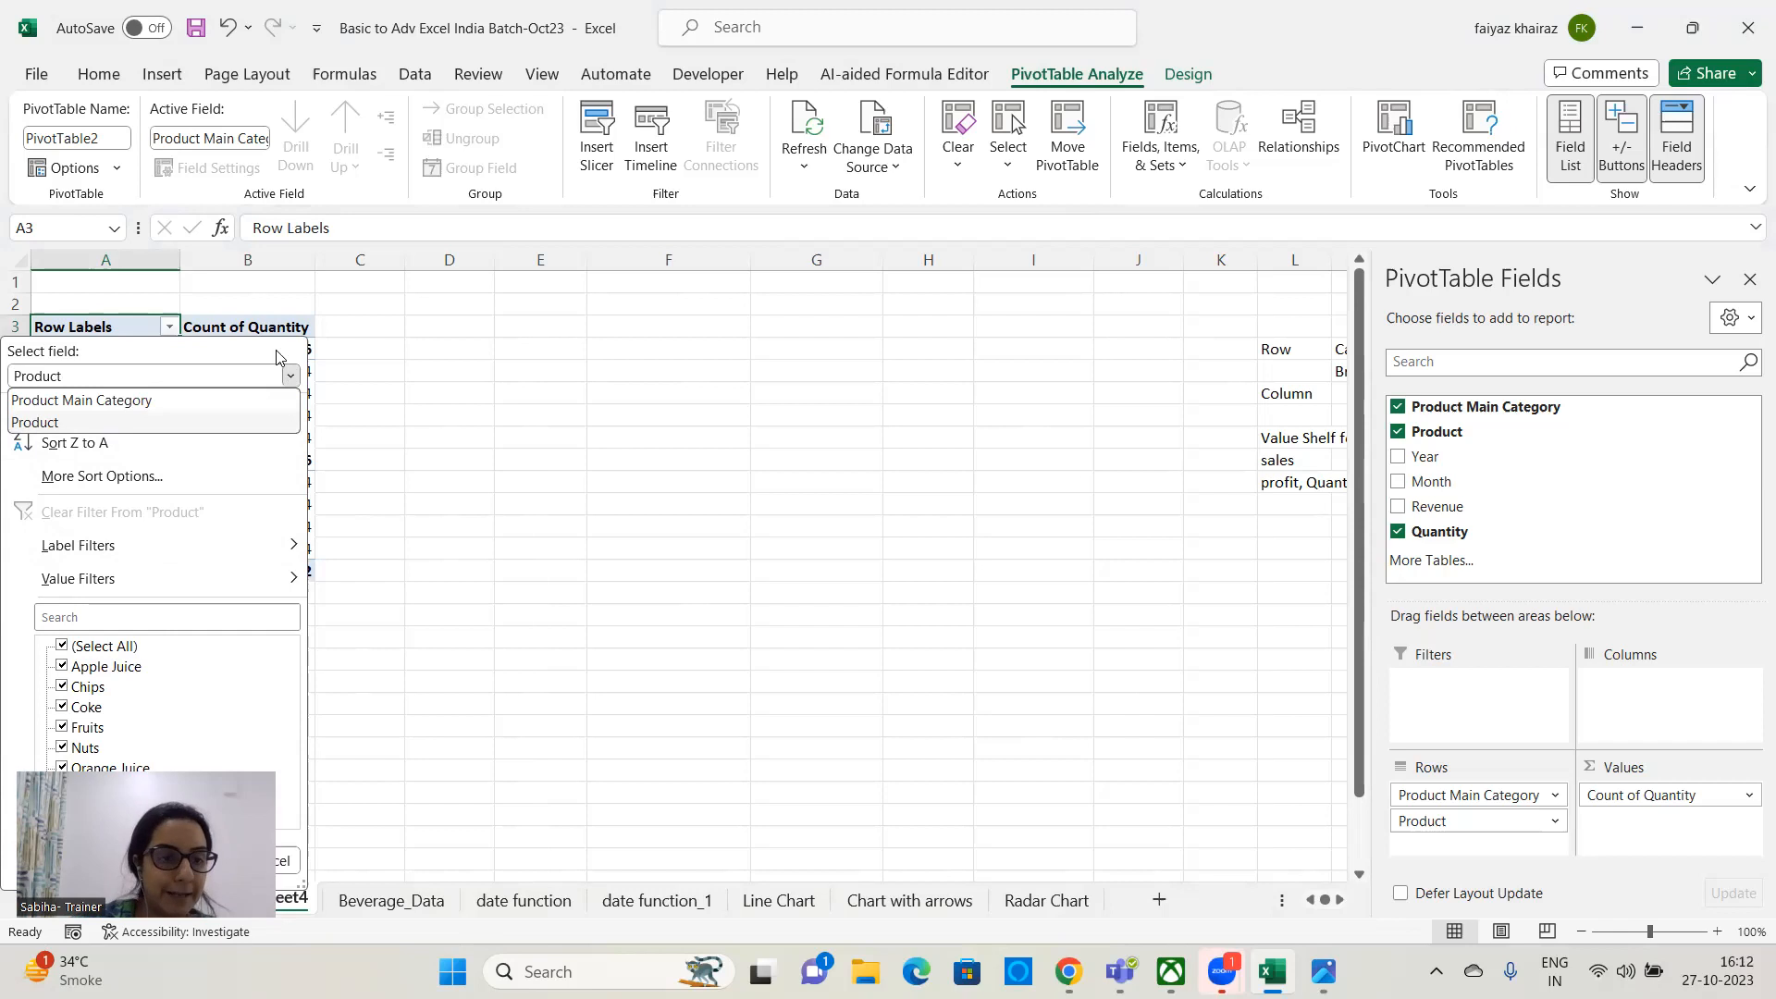
{"action": "left_click", "coordinate": [61, 726]}
{"action": "left_click", "coordinate": [60, 726]}
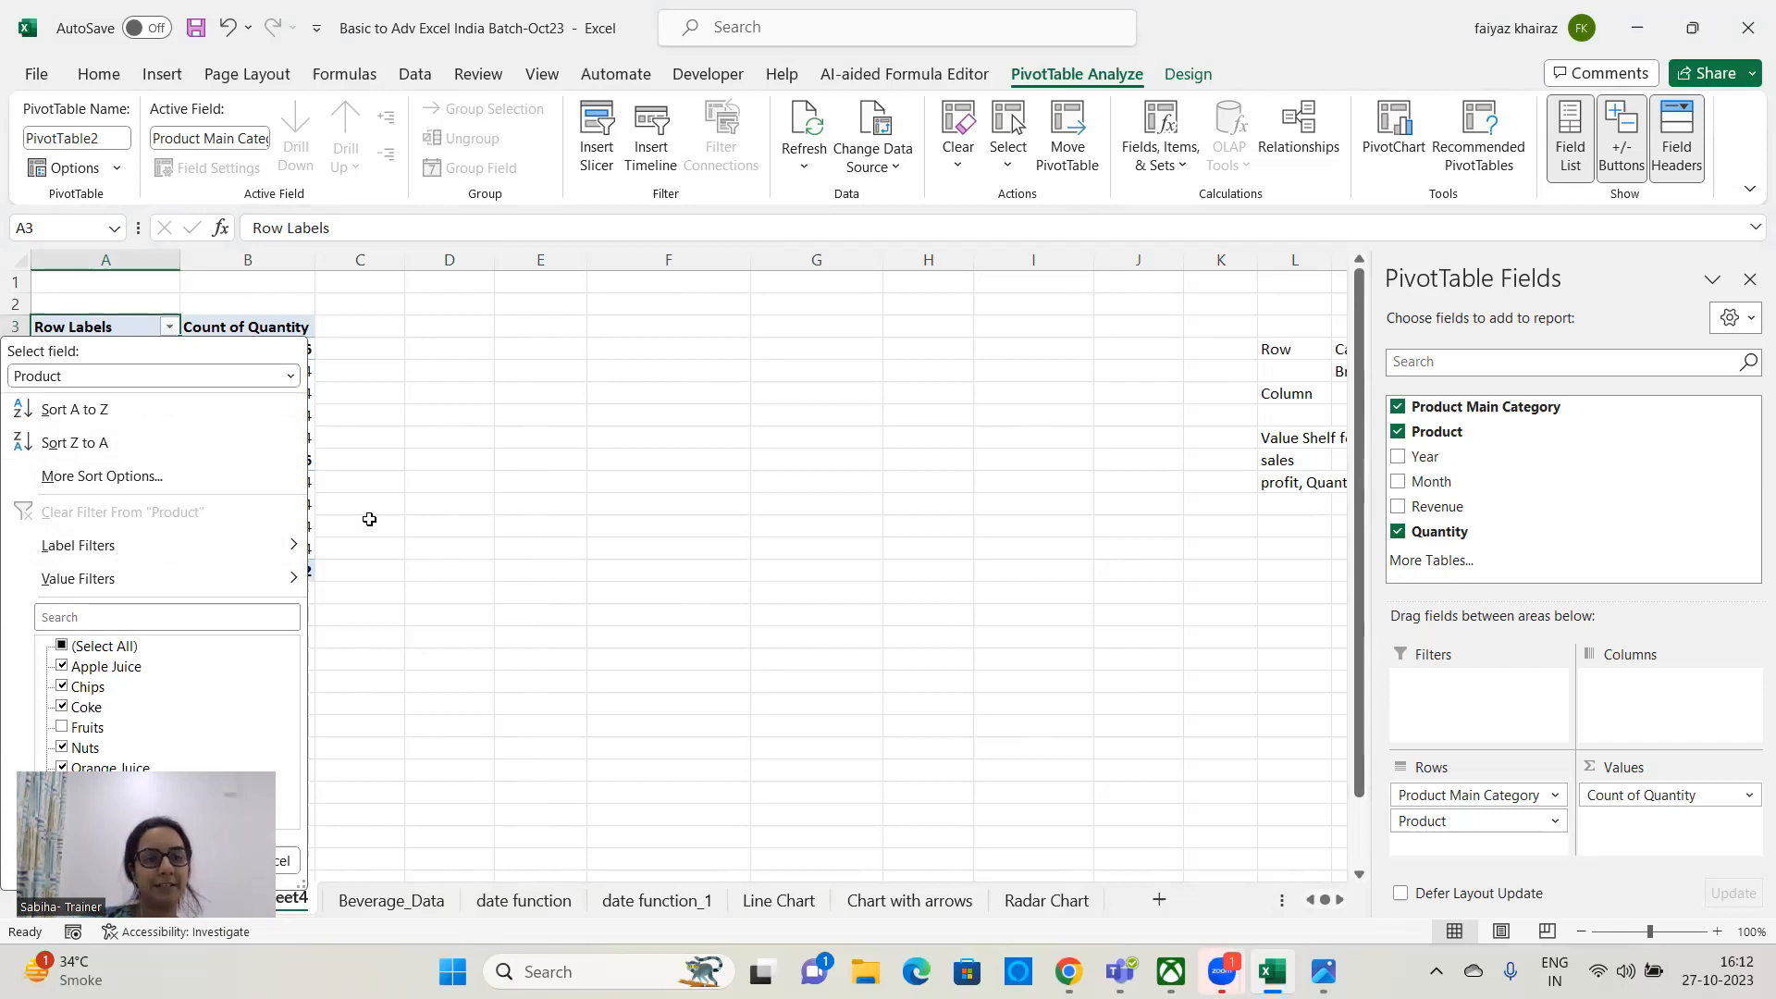
{"action": "key", "text": "Return"}
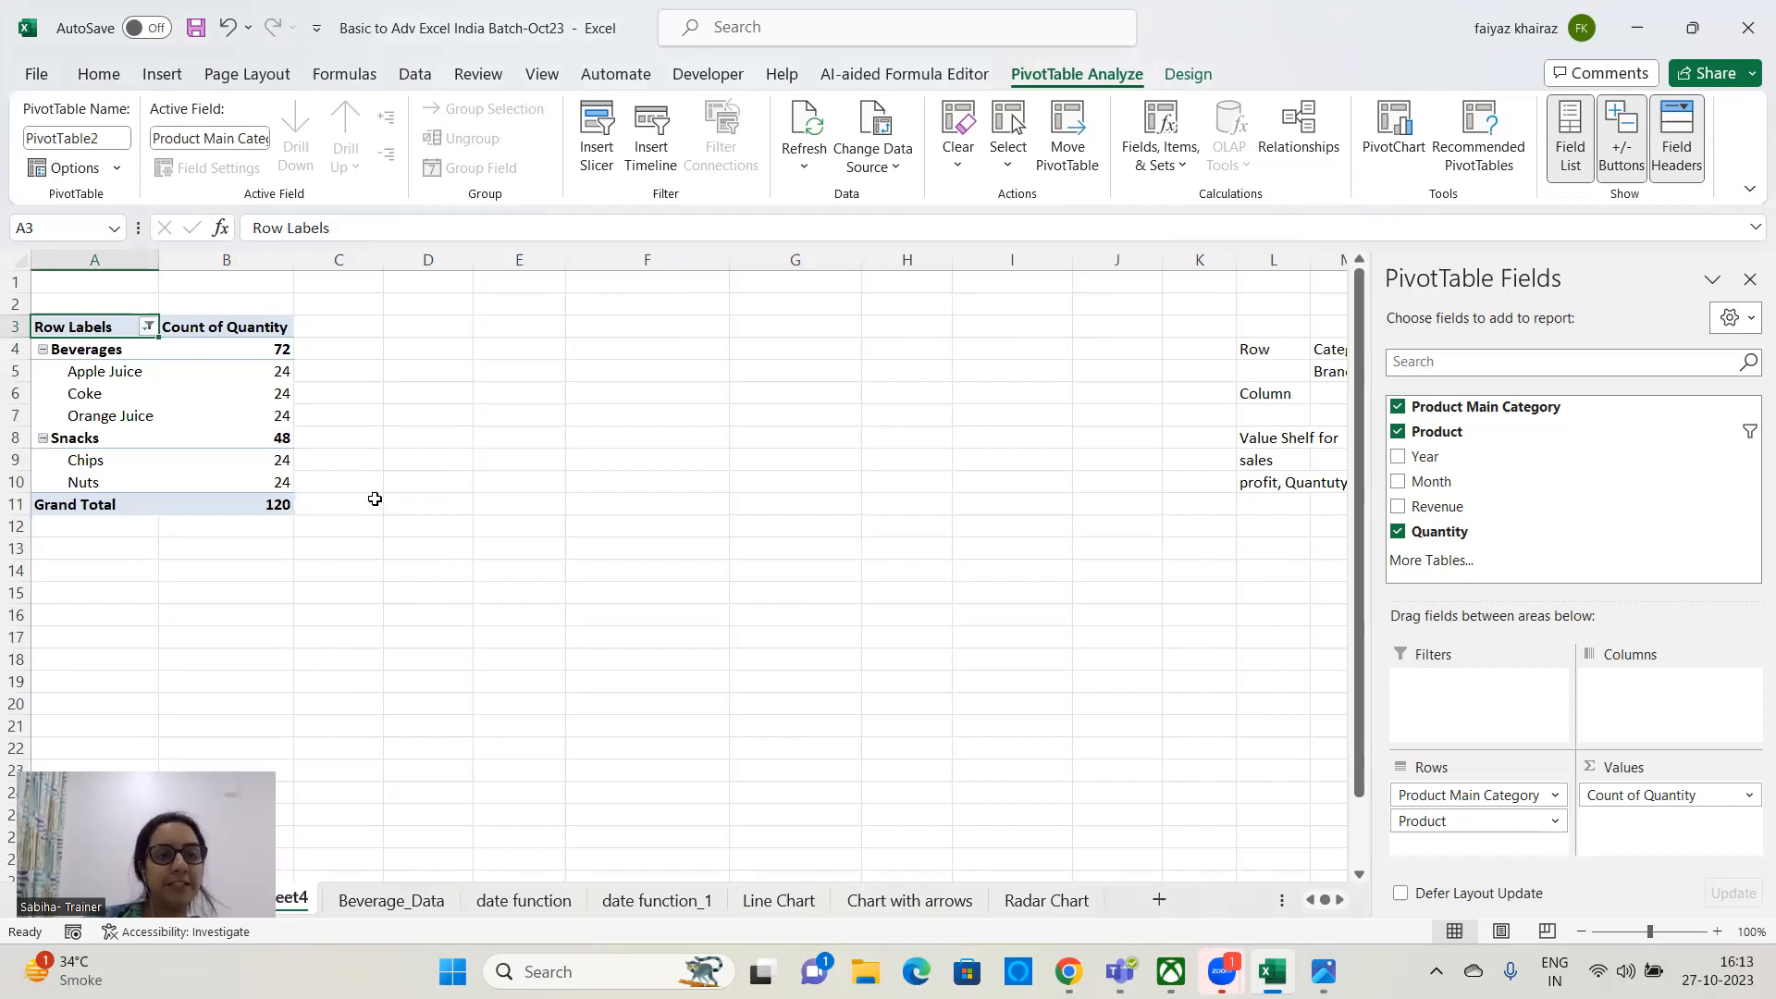
- Clear the filter from the Product field in the row labels
{"action": "left_click", "coordinate": [150, 327]}
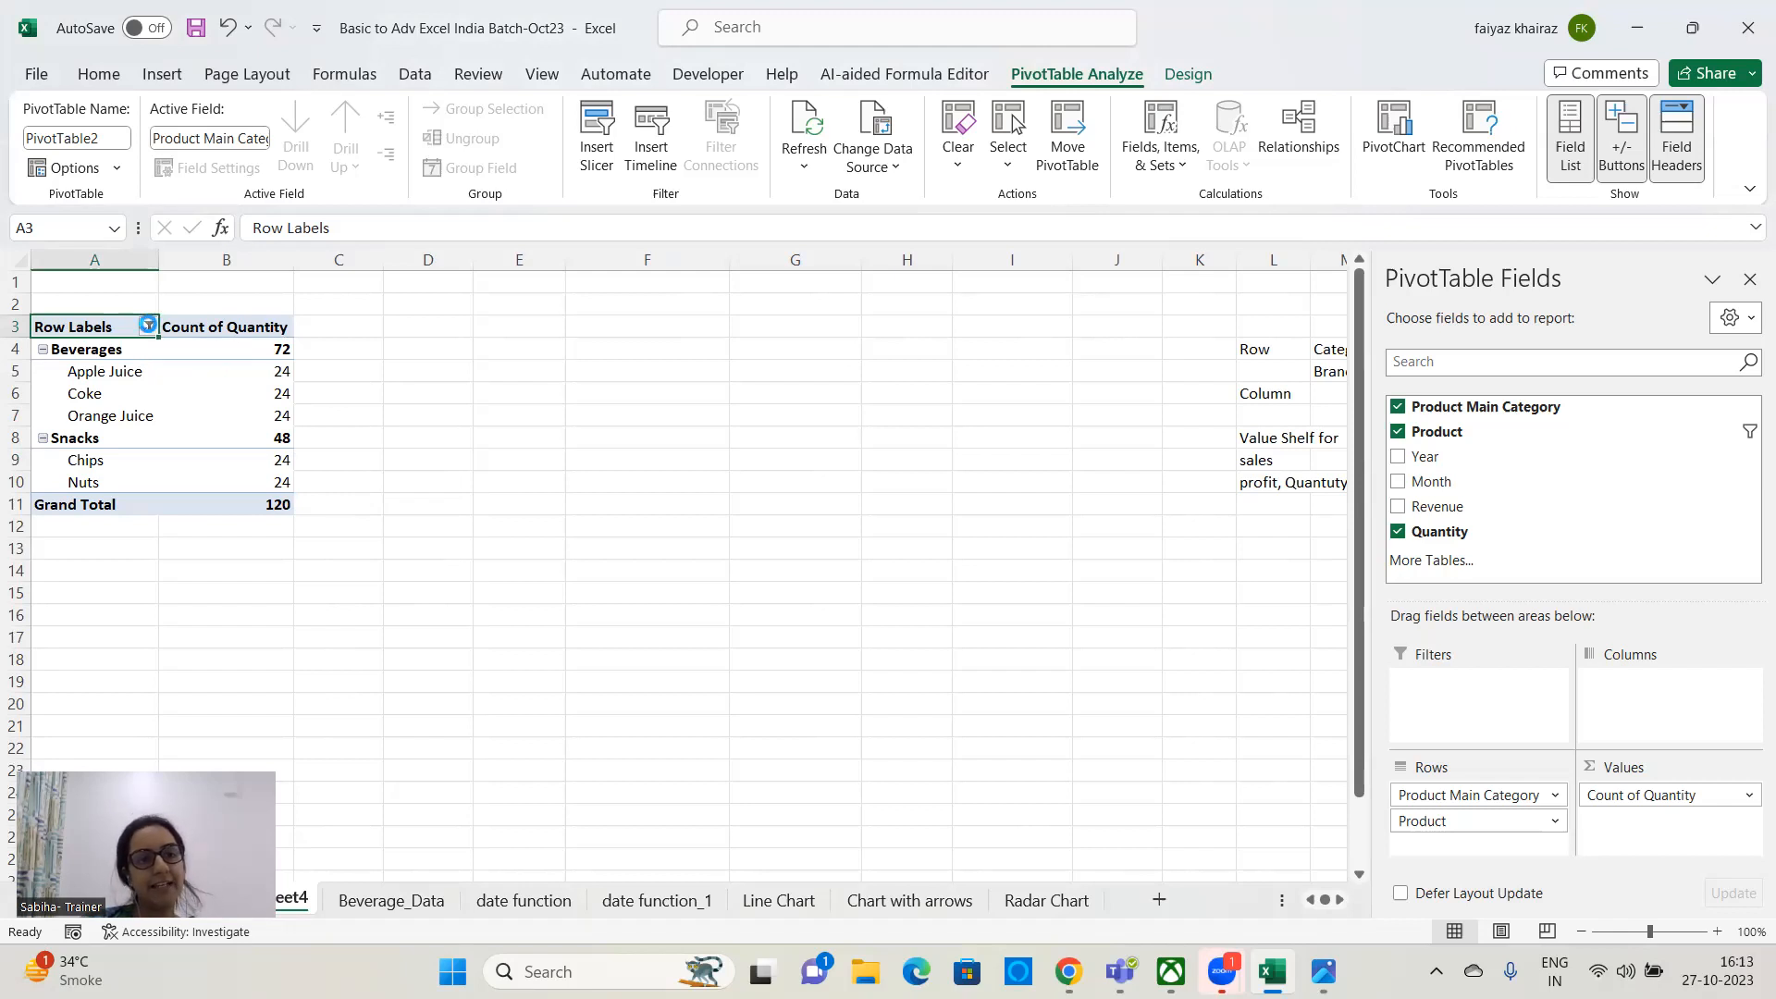
{"action": "left_click", "coordinate": [150, 328]}
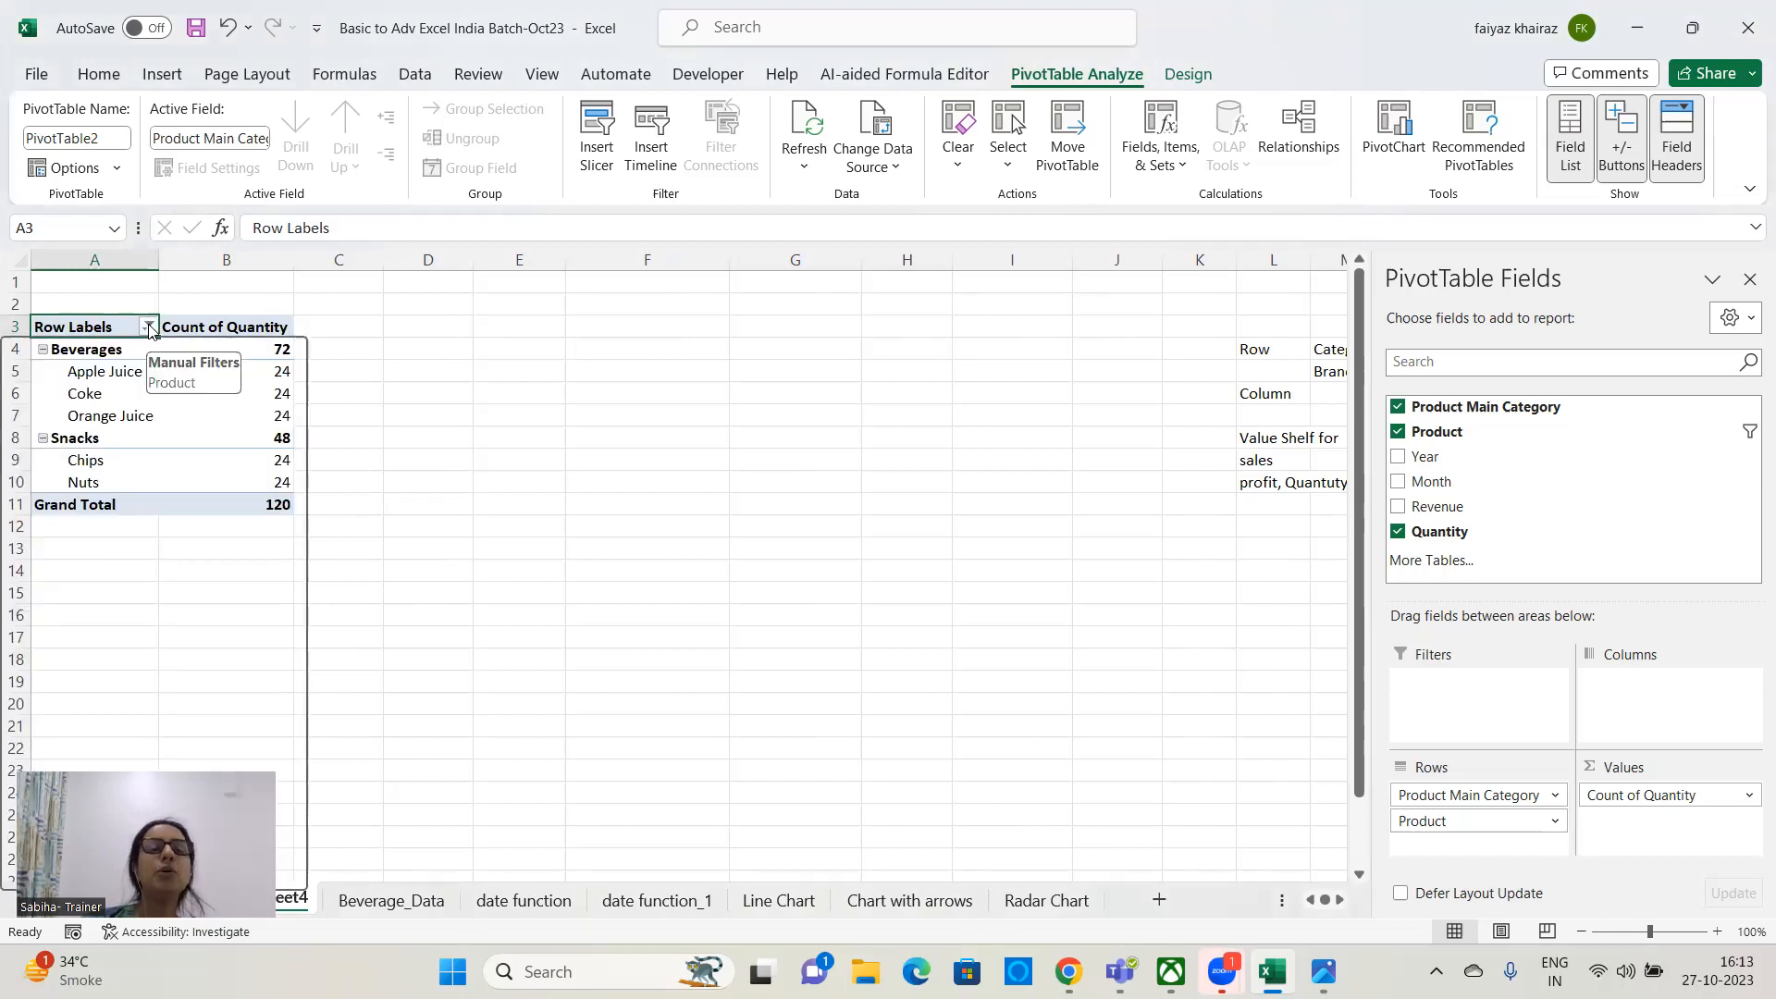
{"action": "left_click", "coordinate": [149, 328]}
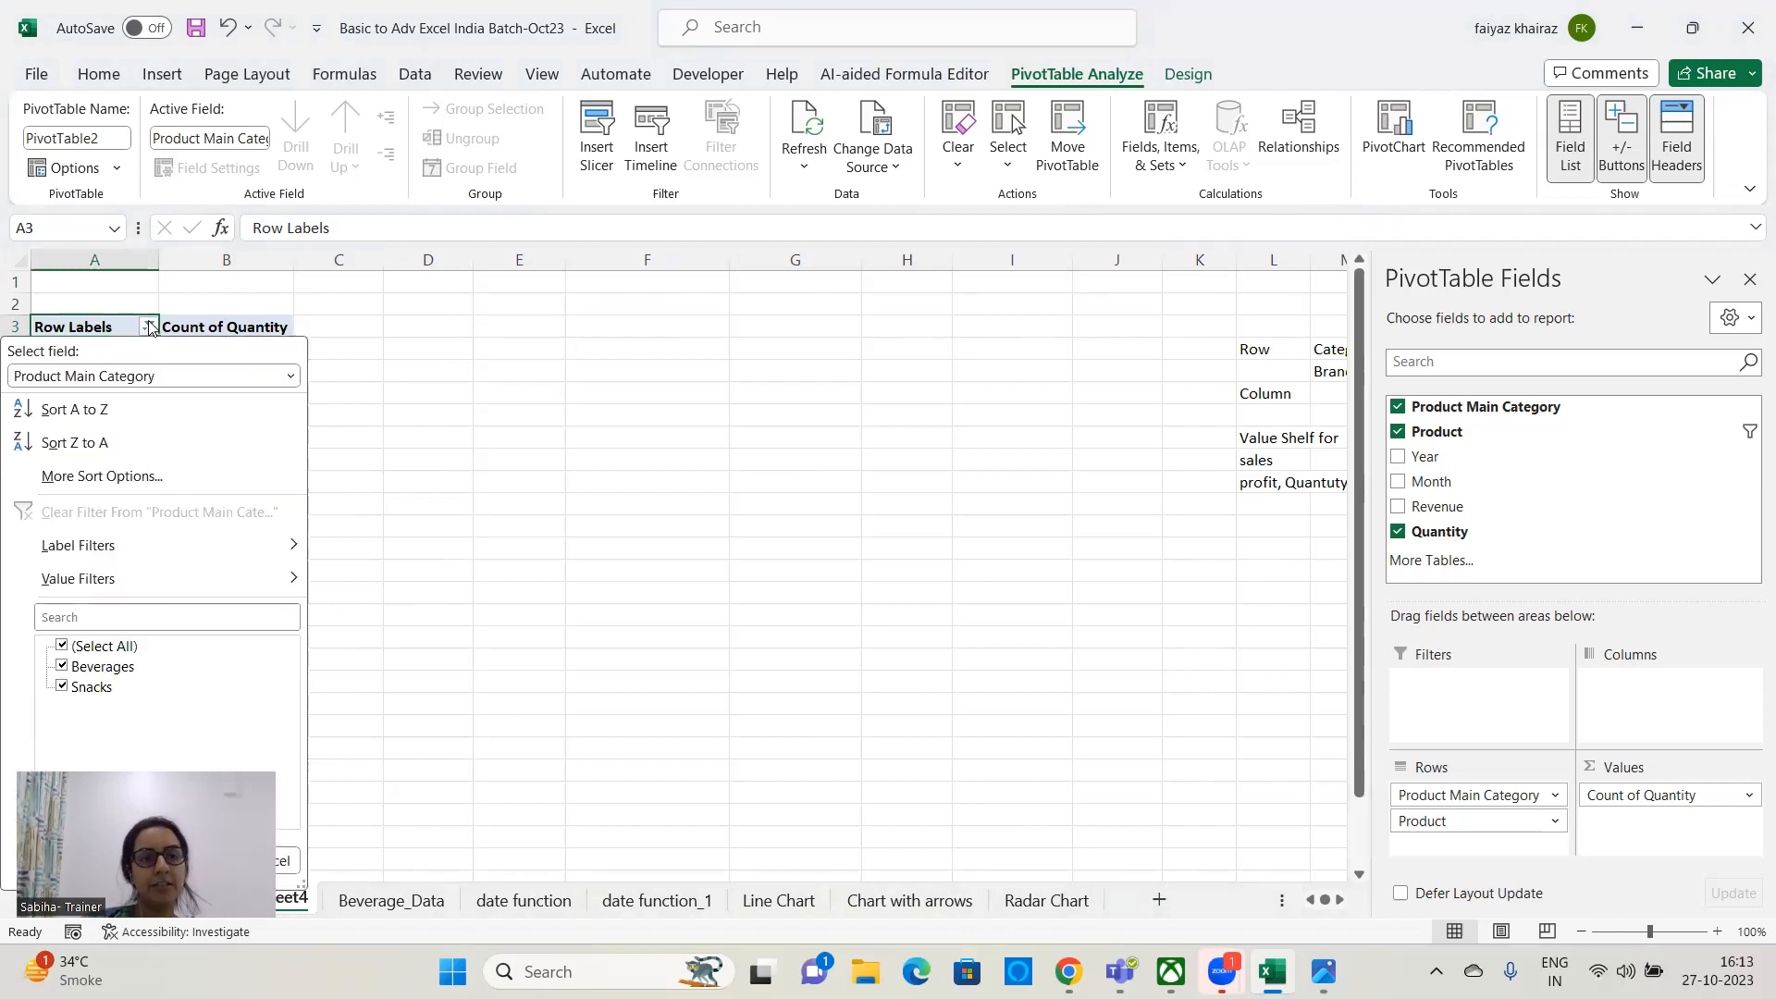
{"action": "left_click", "coordinate": [150, 375]}
{"action": "left_click", "coordinate": [100, 427]}
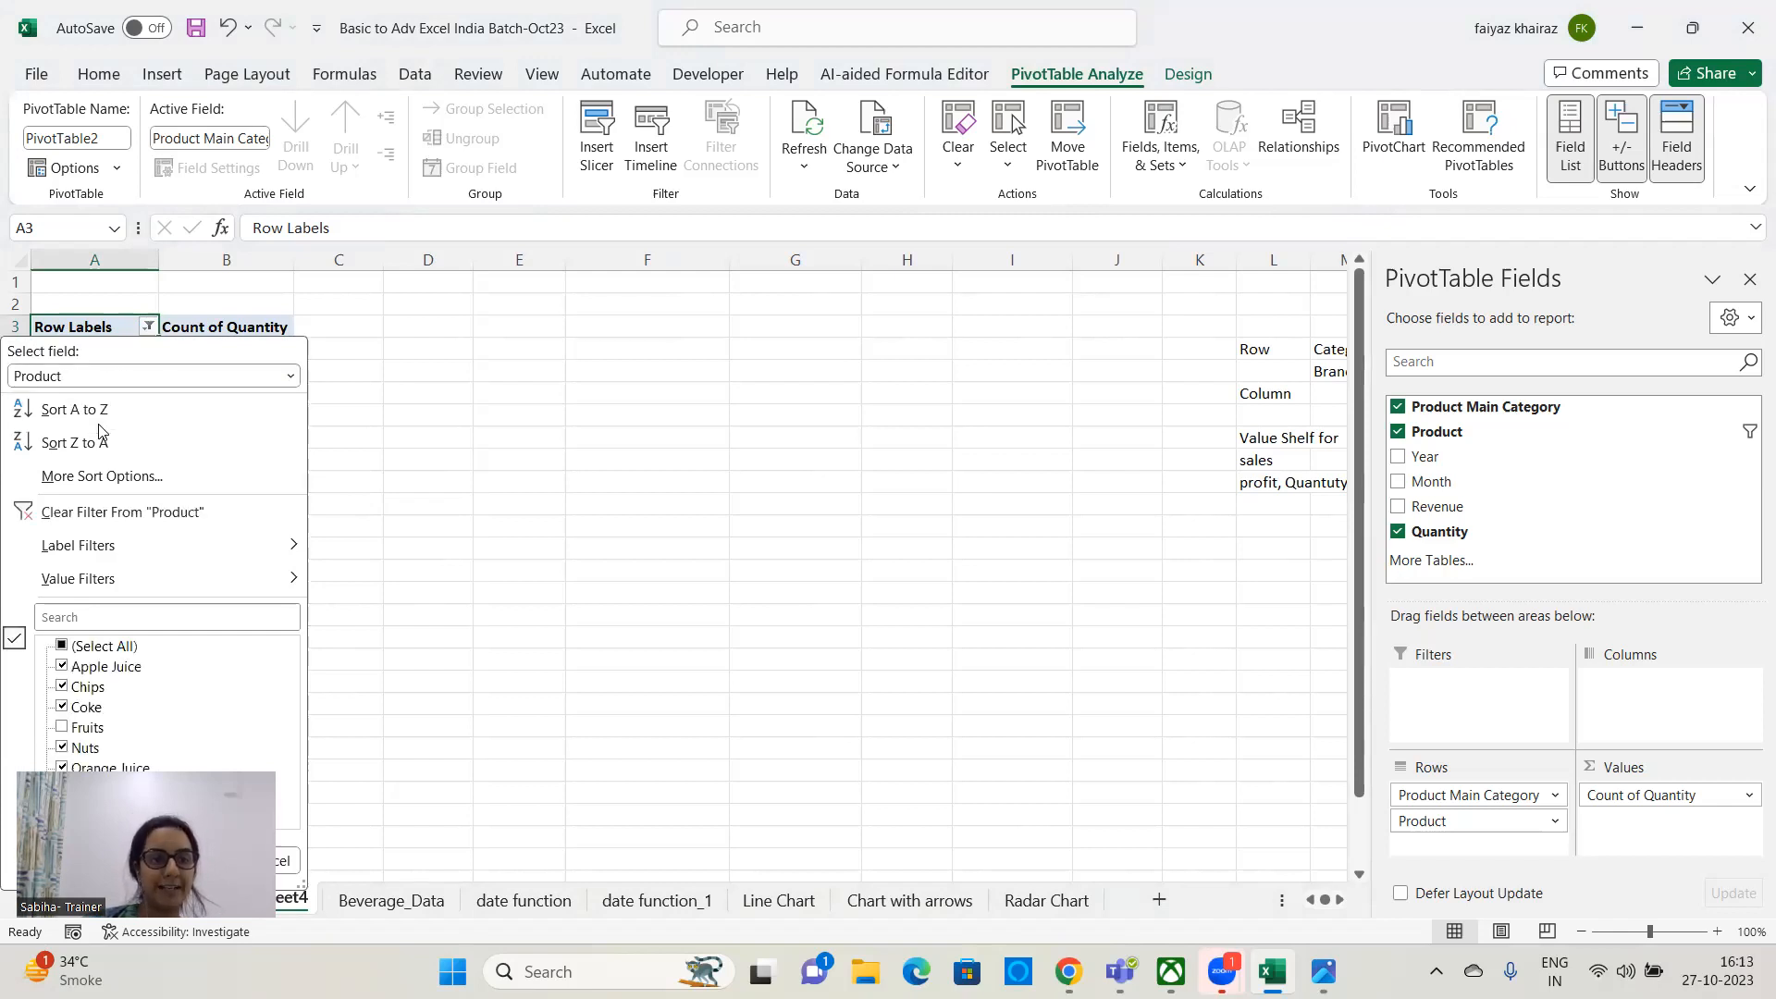
{"action": "left_click", "coordinate": [130, 514]}
{"action": "left_click", "coordinate": [131, 510]}
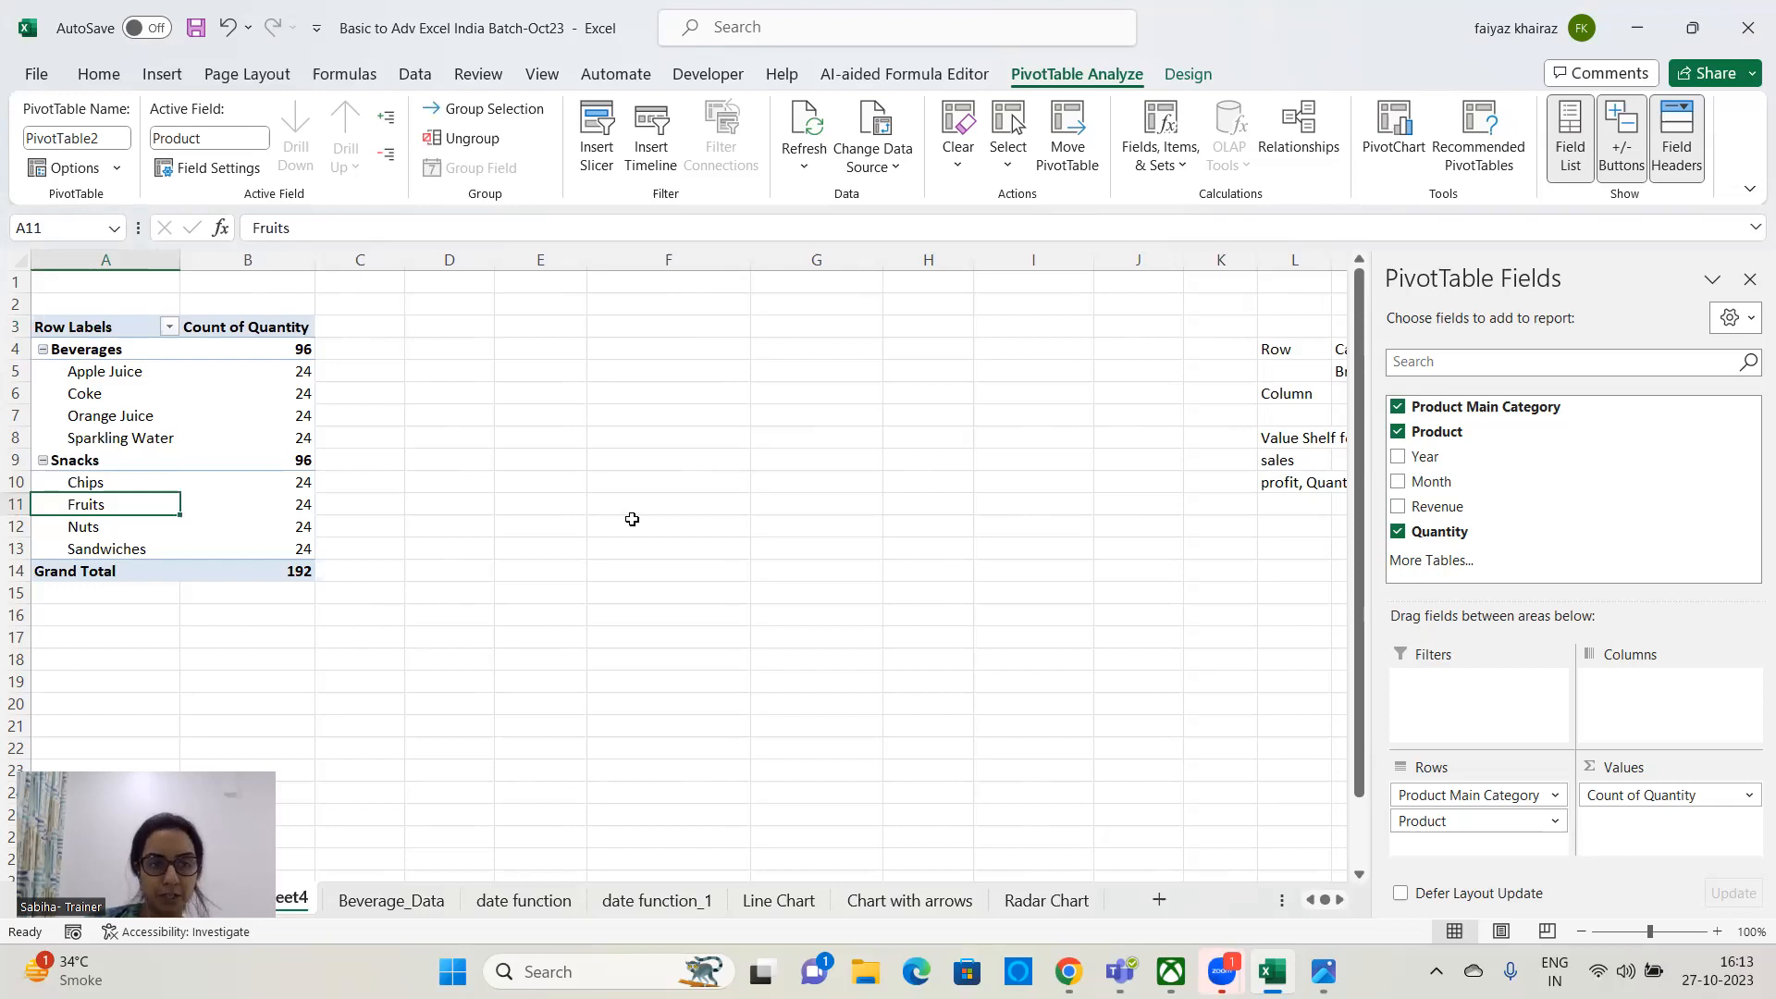
- Add the Year field to the columns of the PivotTable
{"action": "left_click", "coordinate": [555, 638]}
{"action": "key", "text": "shift+F10"}
{"action": "left_click", "coordinate": [190, 508]}
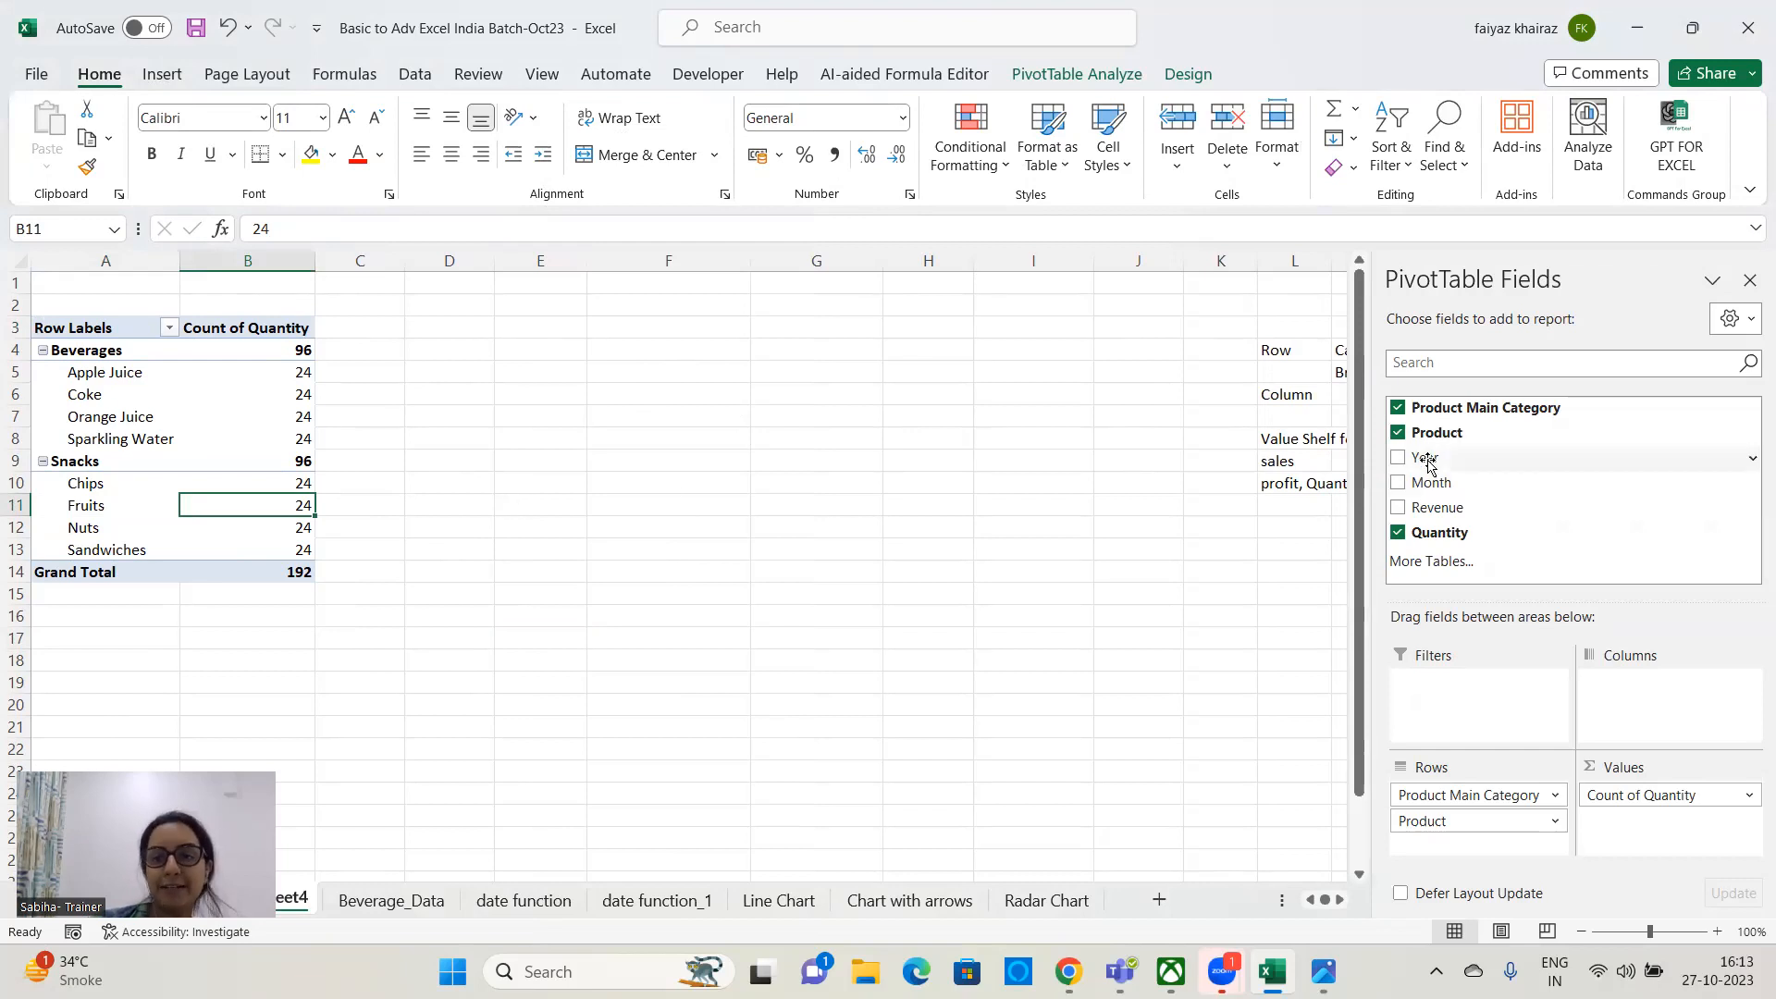
{"action": "left_click_drag", "start_coordinate": [1425, 457], "coordinate": [1696, 707]}
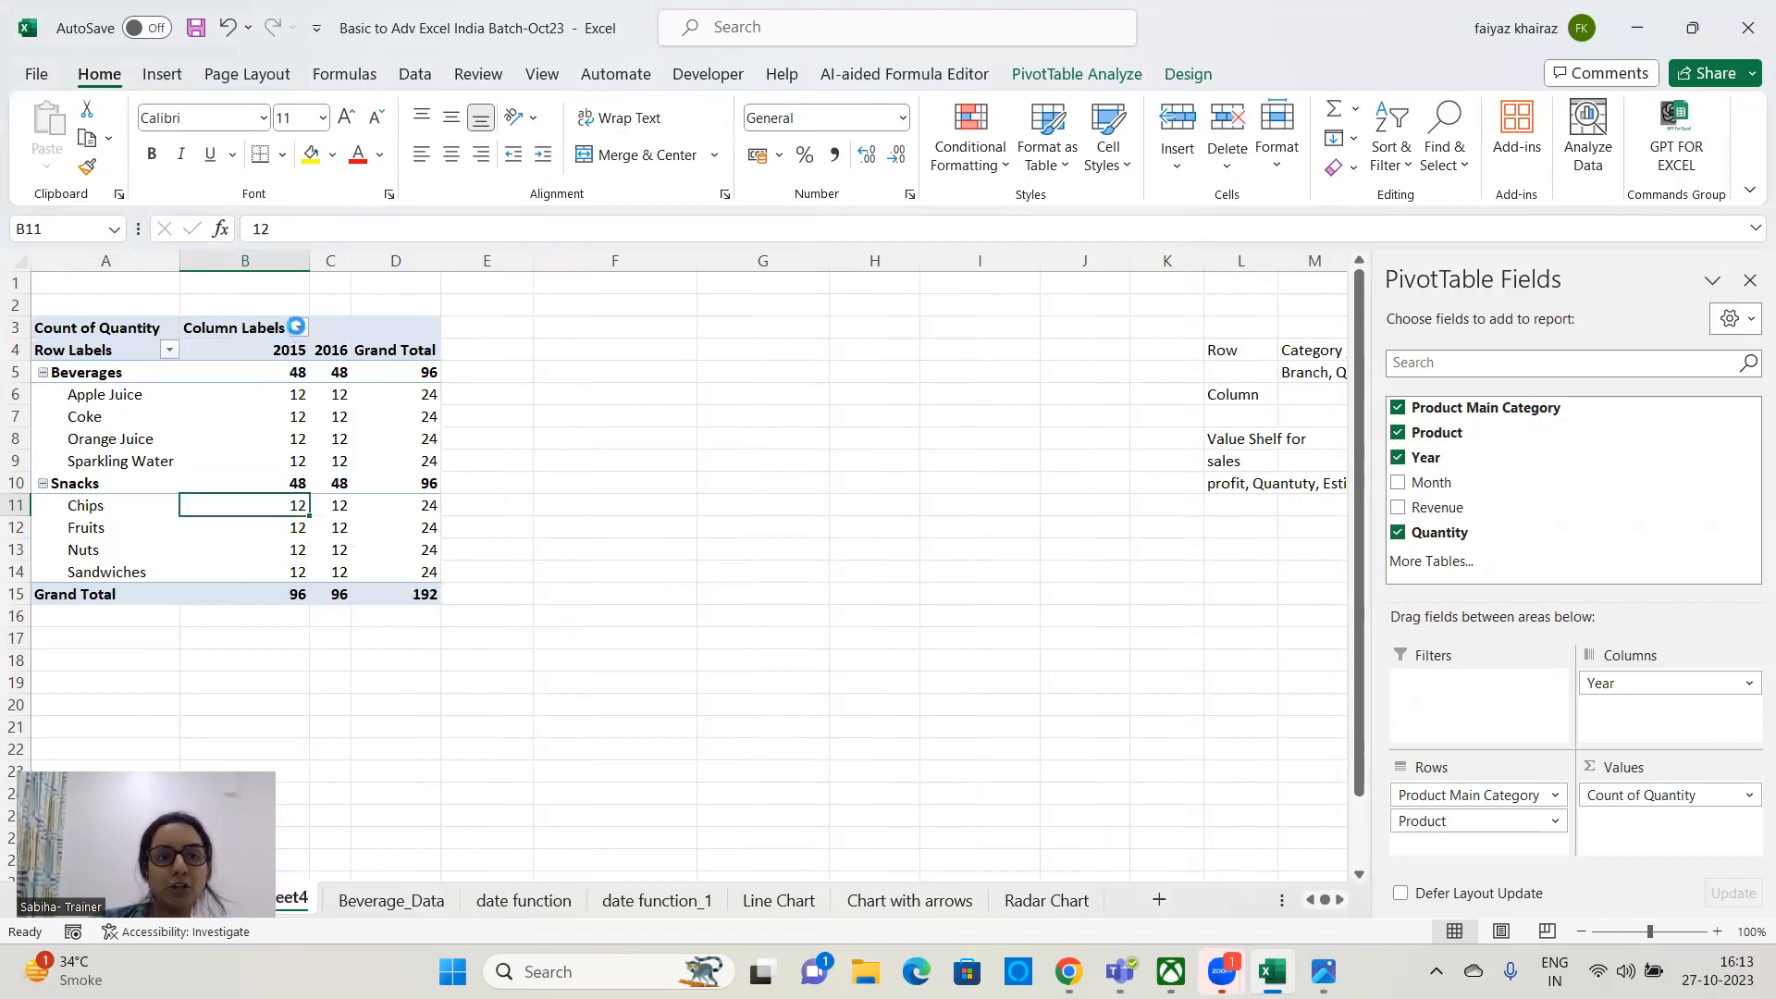
- Filter the Year column labels to exclude 2016 and keep only 2015
{"action": "left_click", "coordinate": [299, 329]}
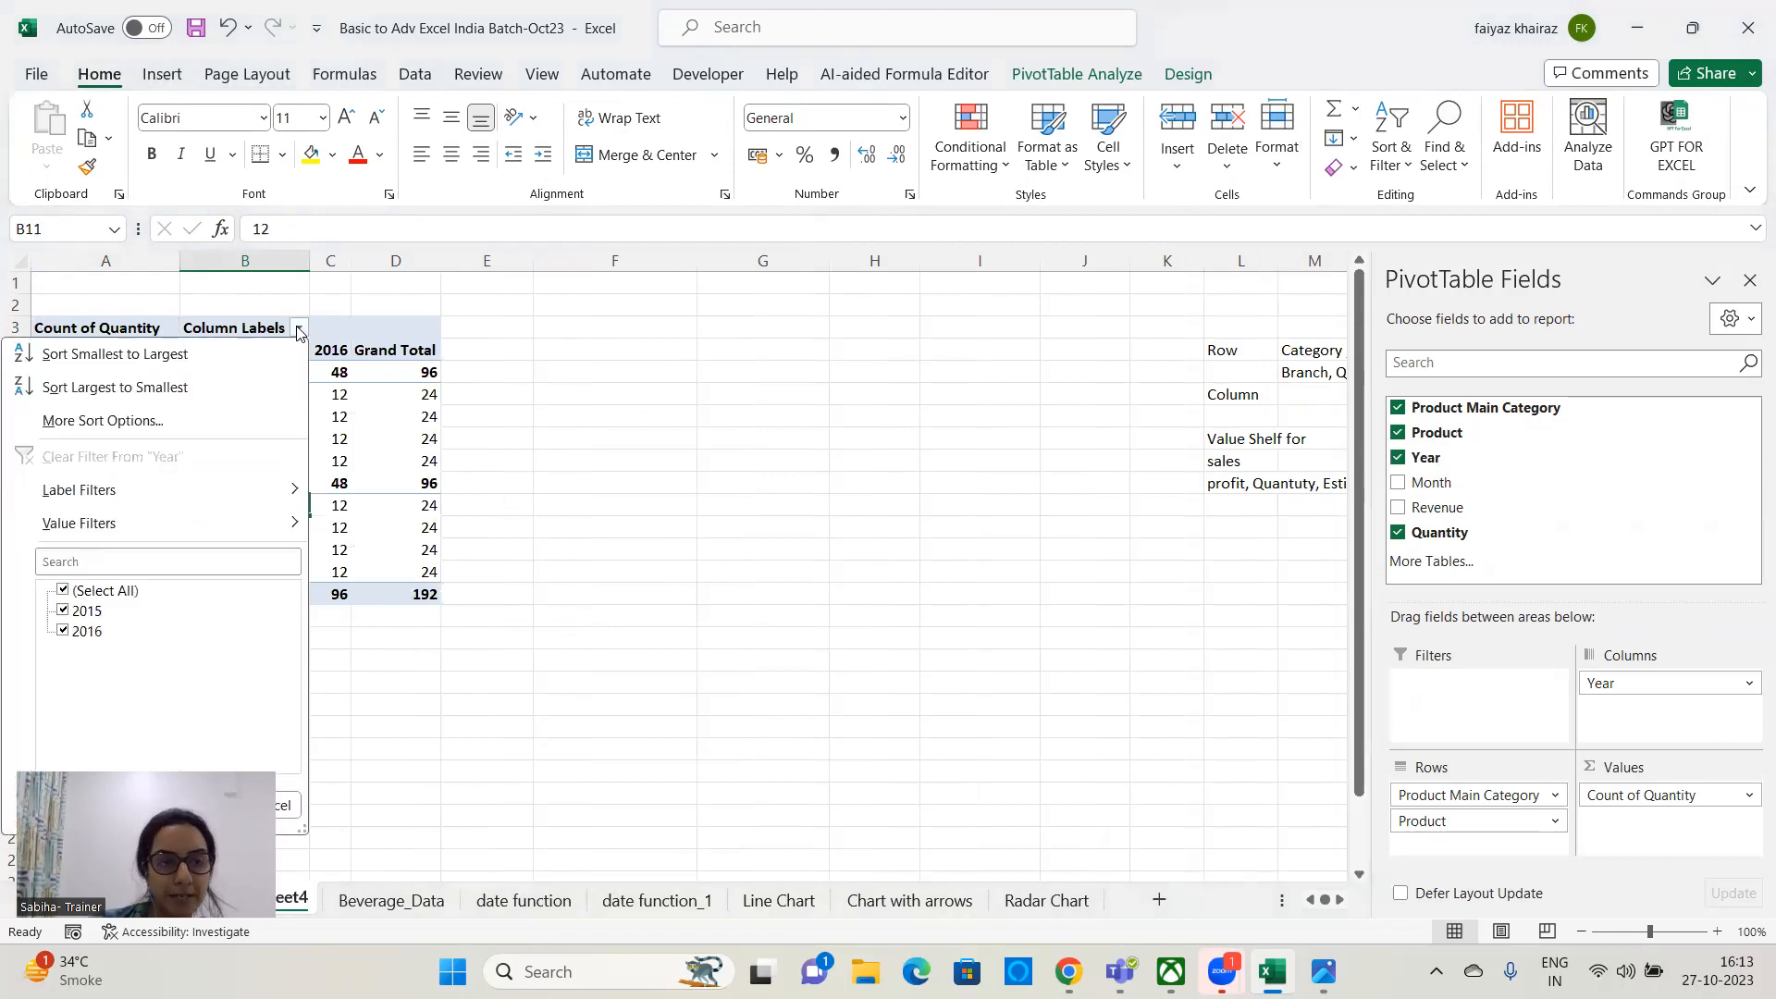
{"action": "left_click", "coordinate": [63, 631]}
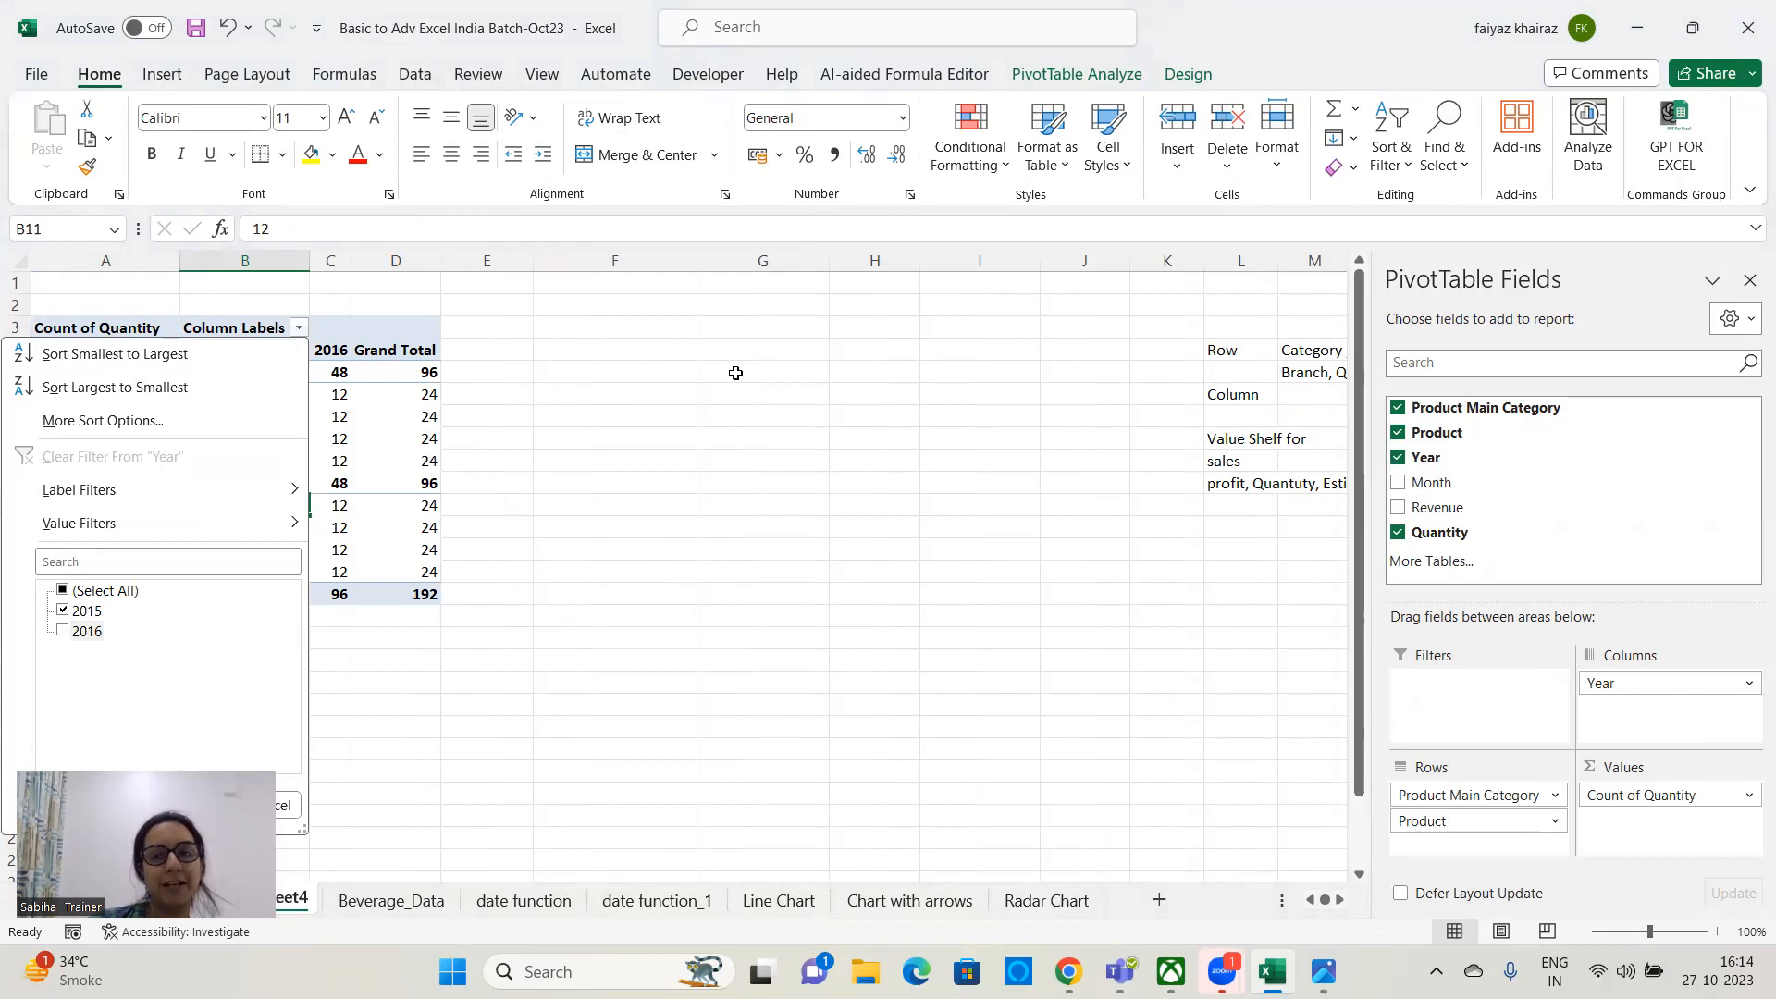
{"action": "key", "text": "Return"}
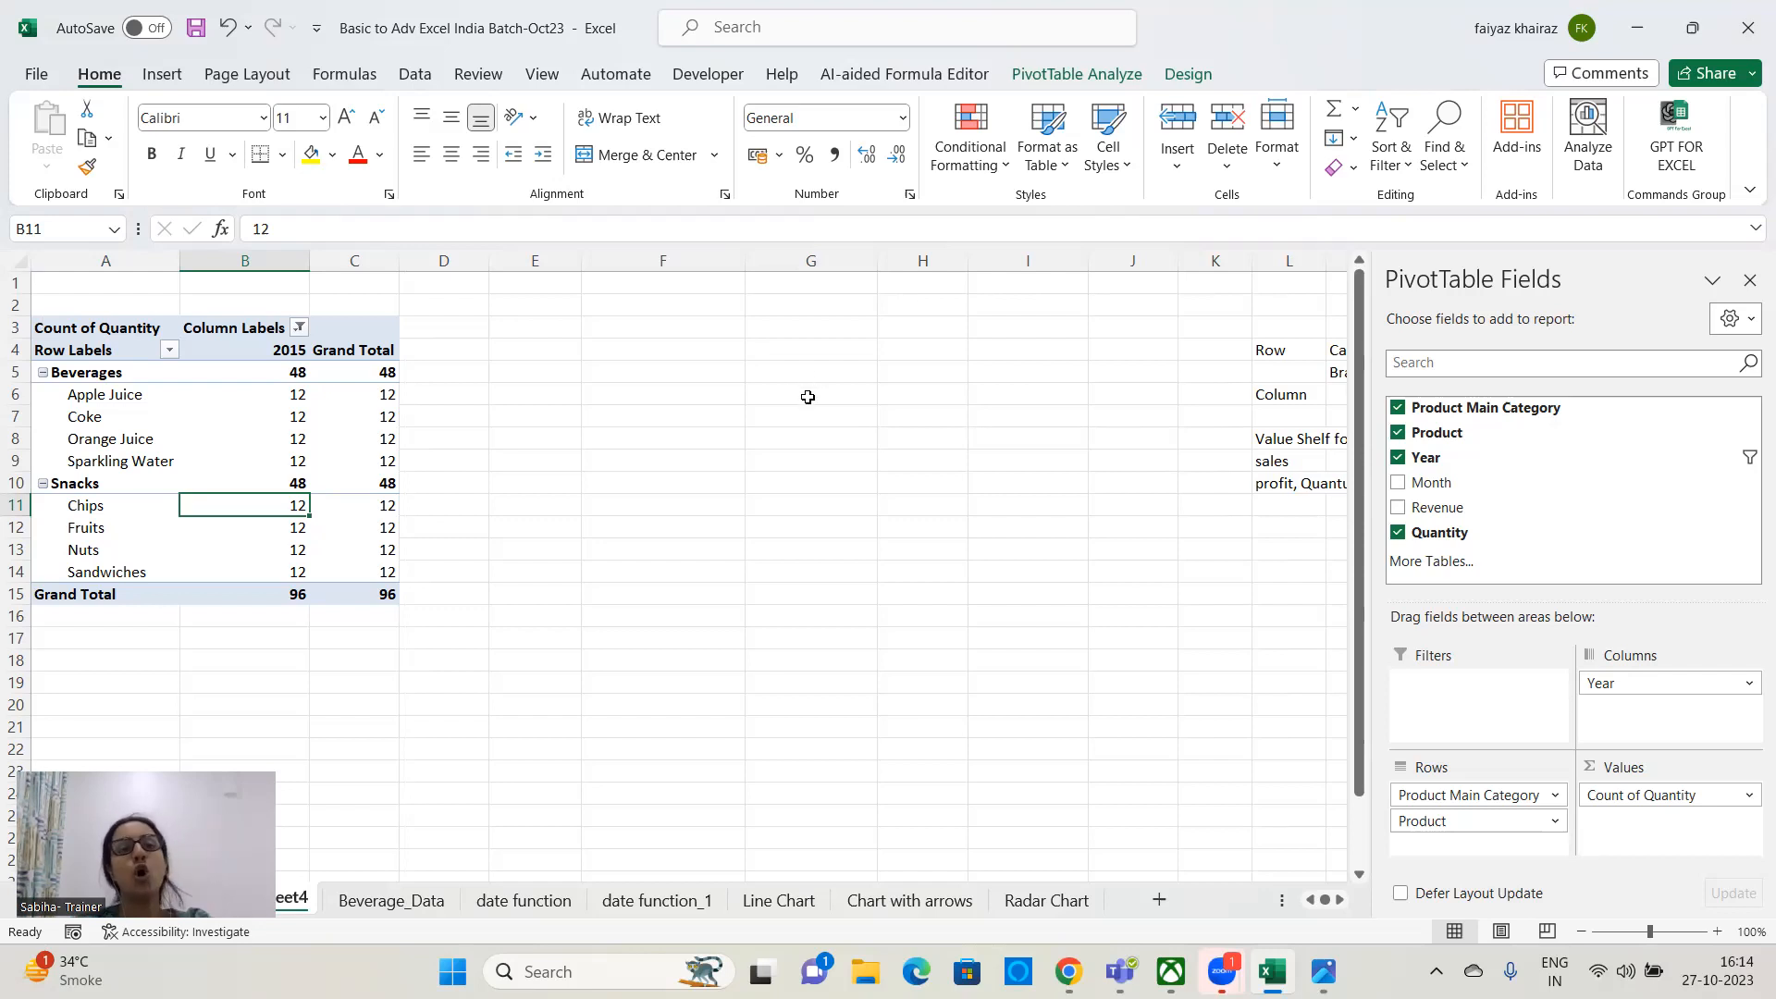
- Add Month as a report filter and limit the PivotTable to May
{"action": "left_click", "coordinate": [852, 432]}
{"action": "left_click", "coordinate": [243, 476]}
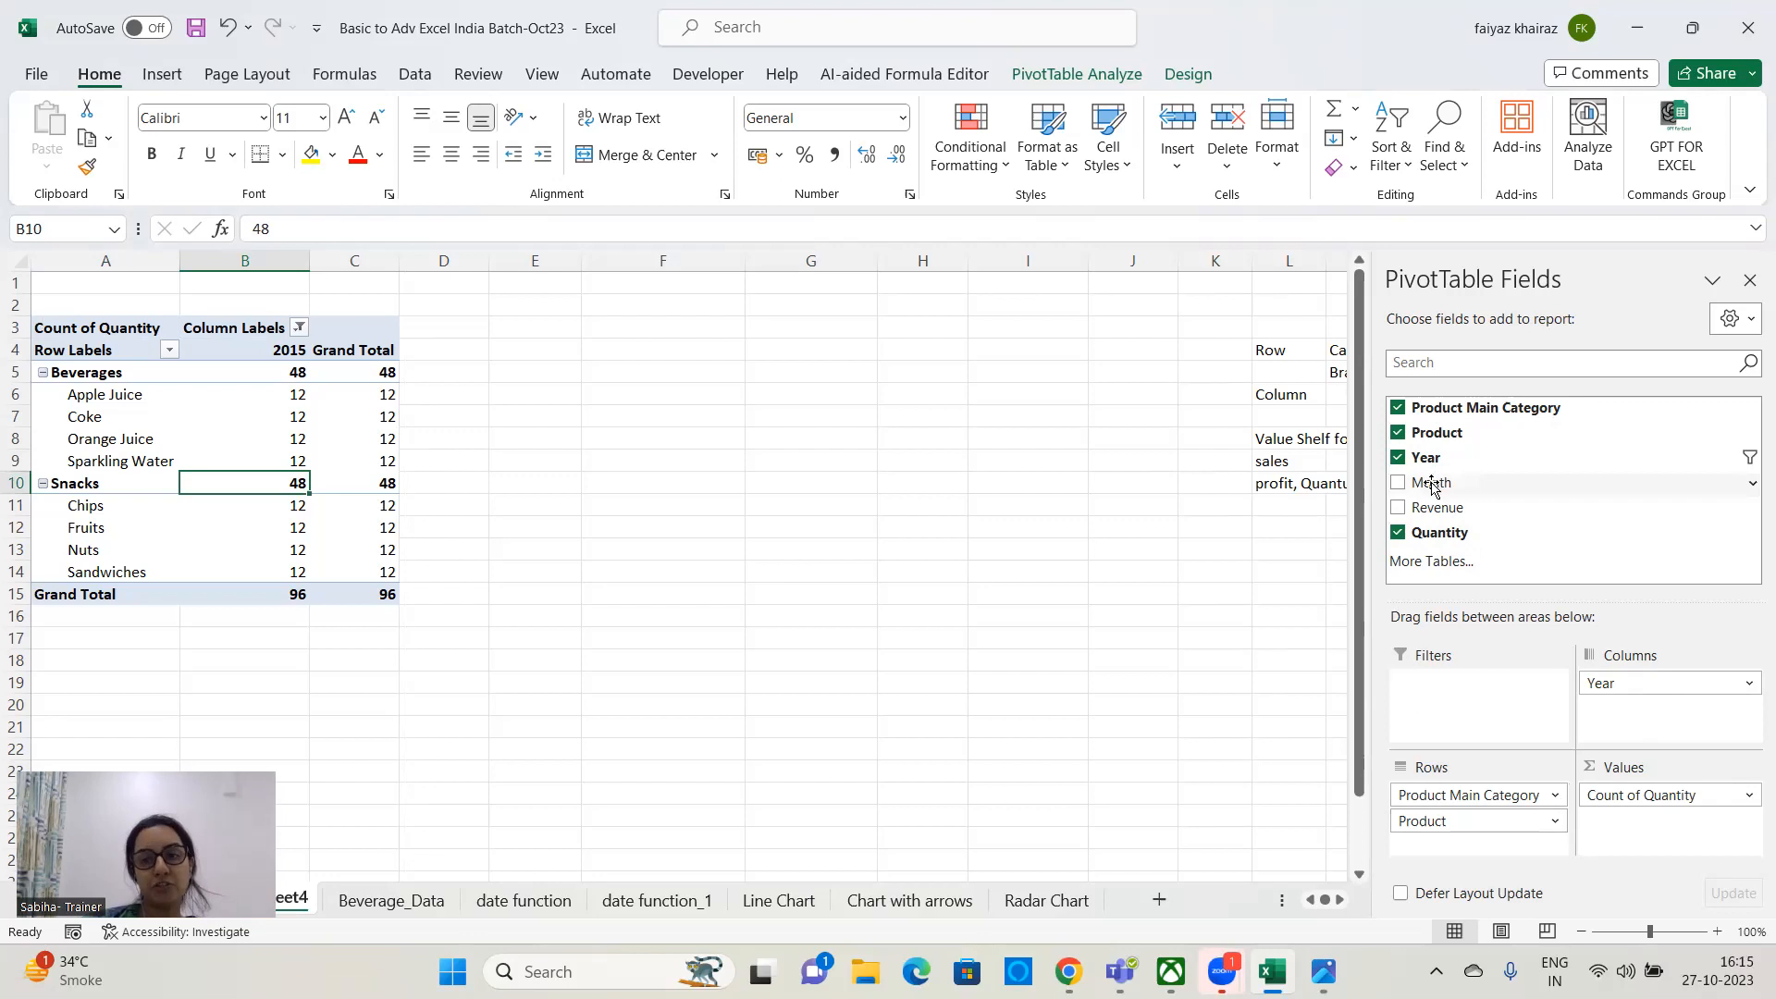
{"action": "left_click_drag", "start_coordinate": [1431, 484], "coordinate": [1450, 722]}
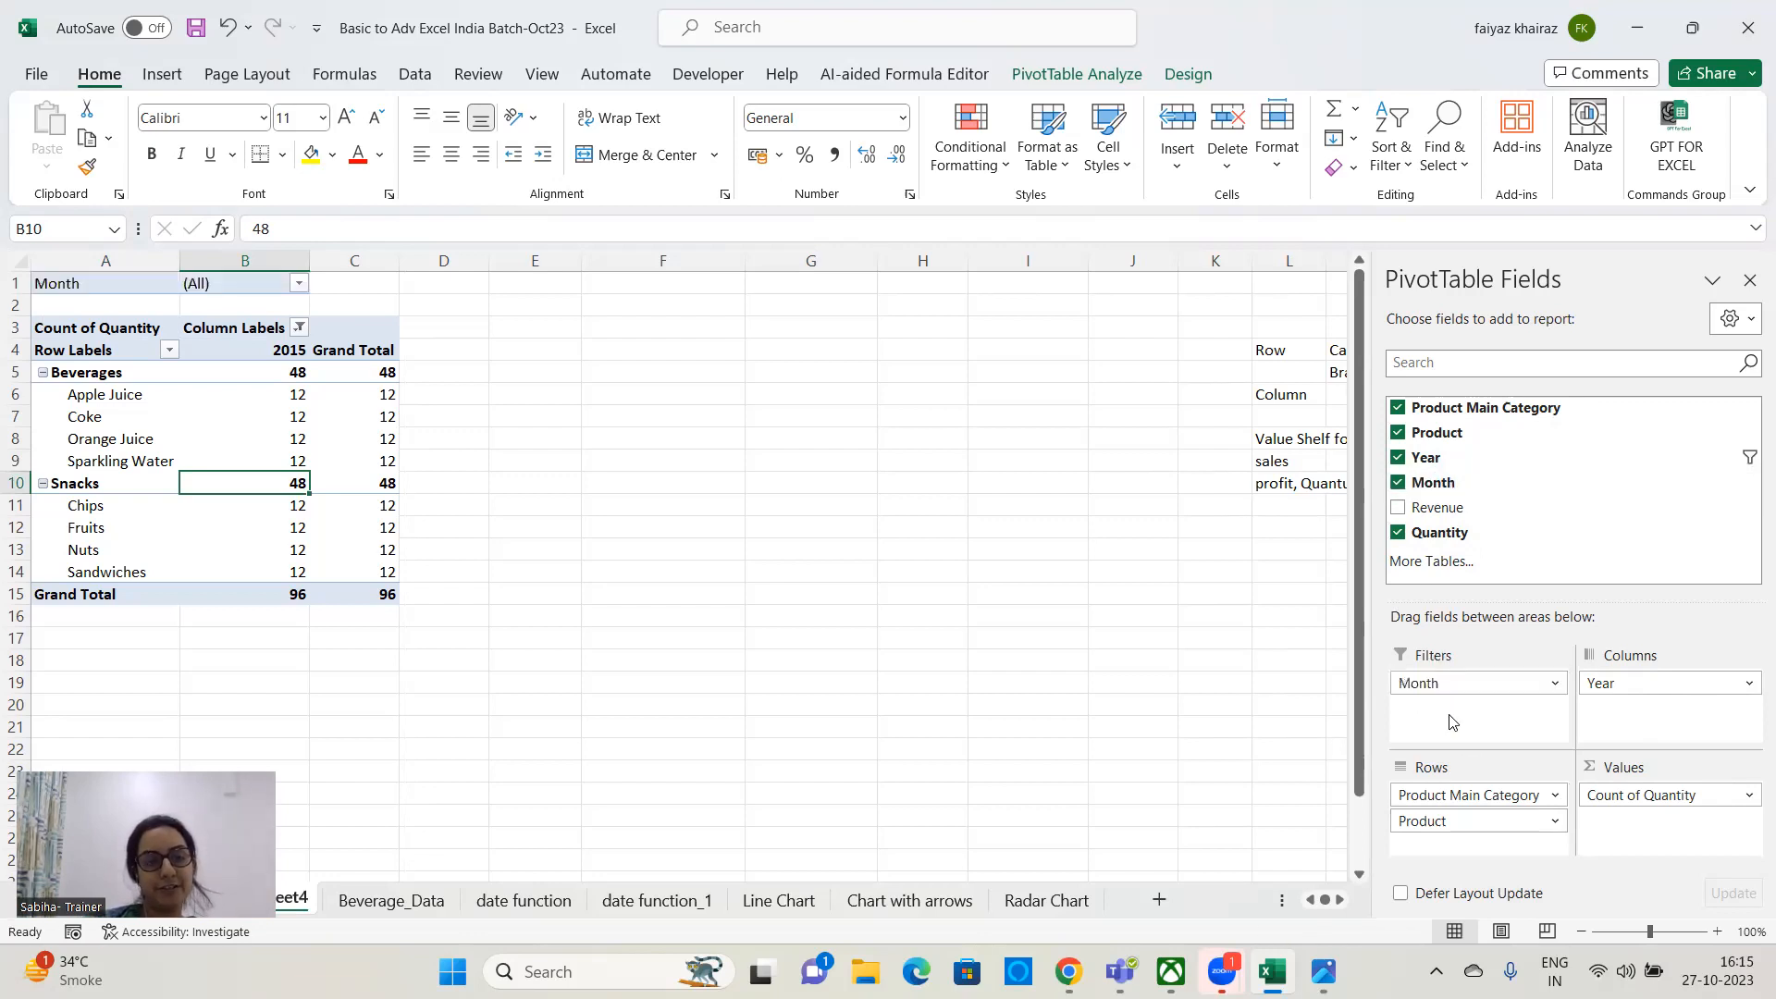
{"action": "left_click", "coordinate": [299, 283]}
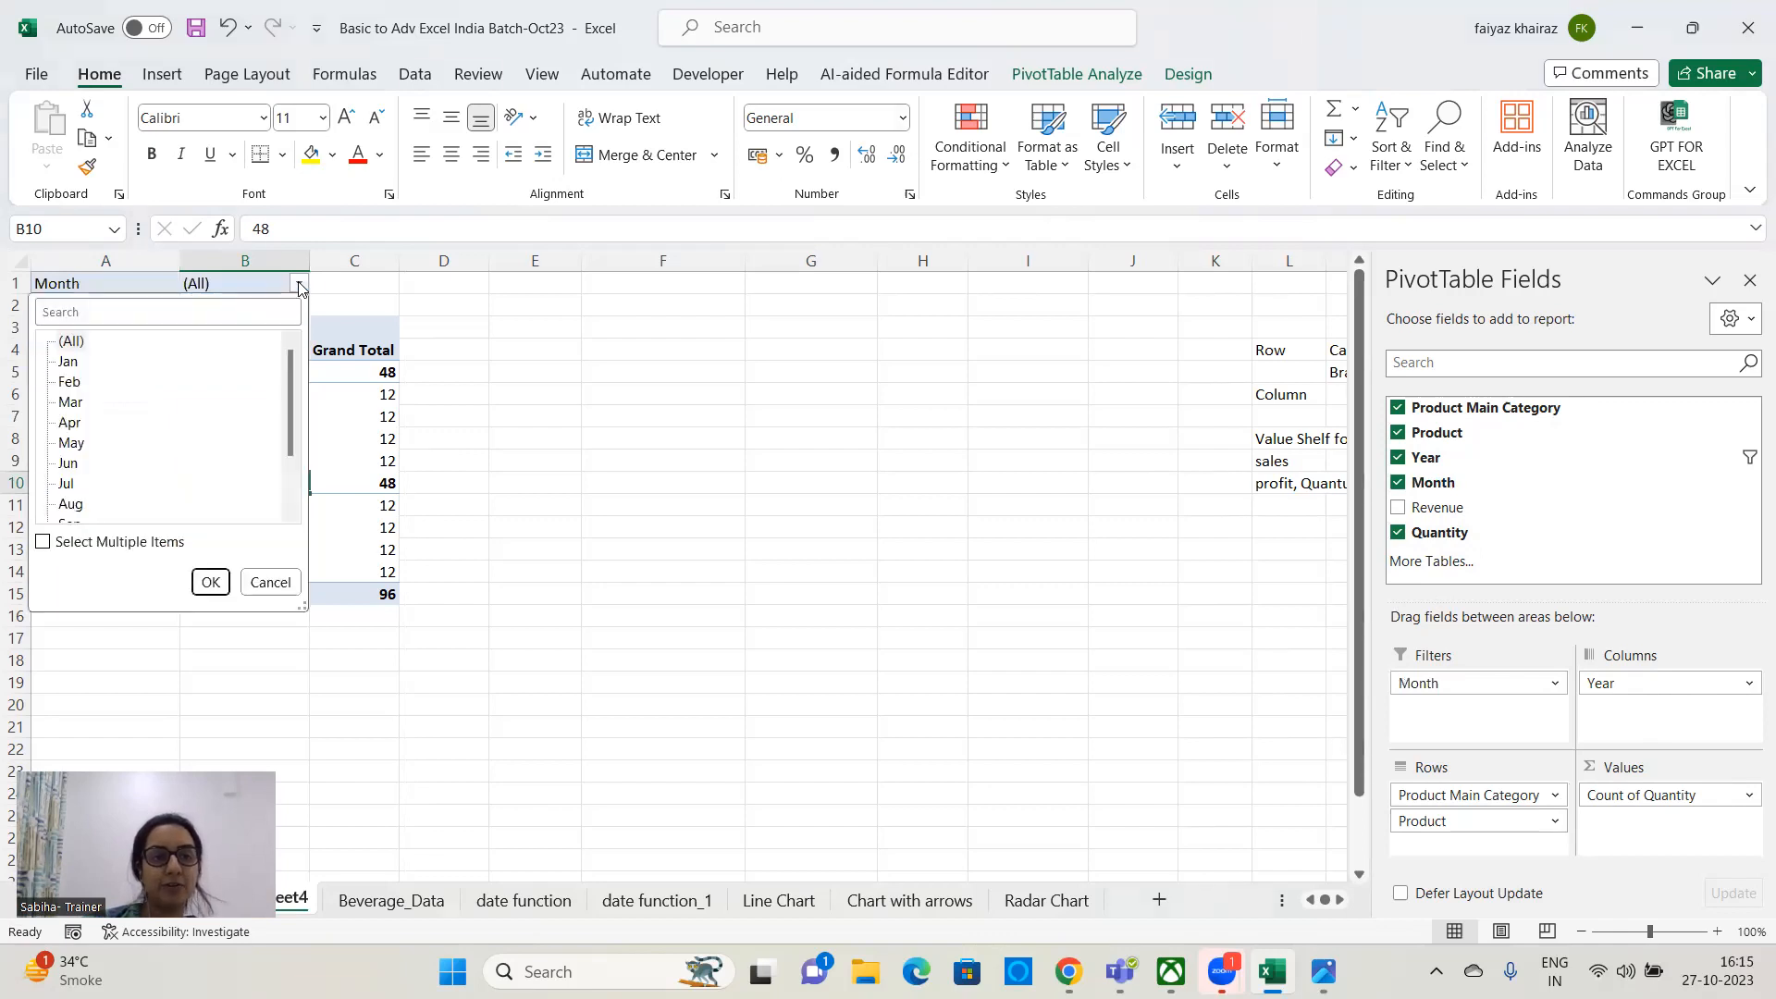
{"action": "left_click", "coordinate": [71, 442]}
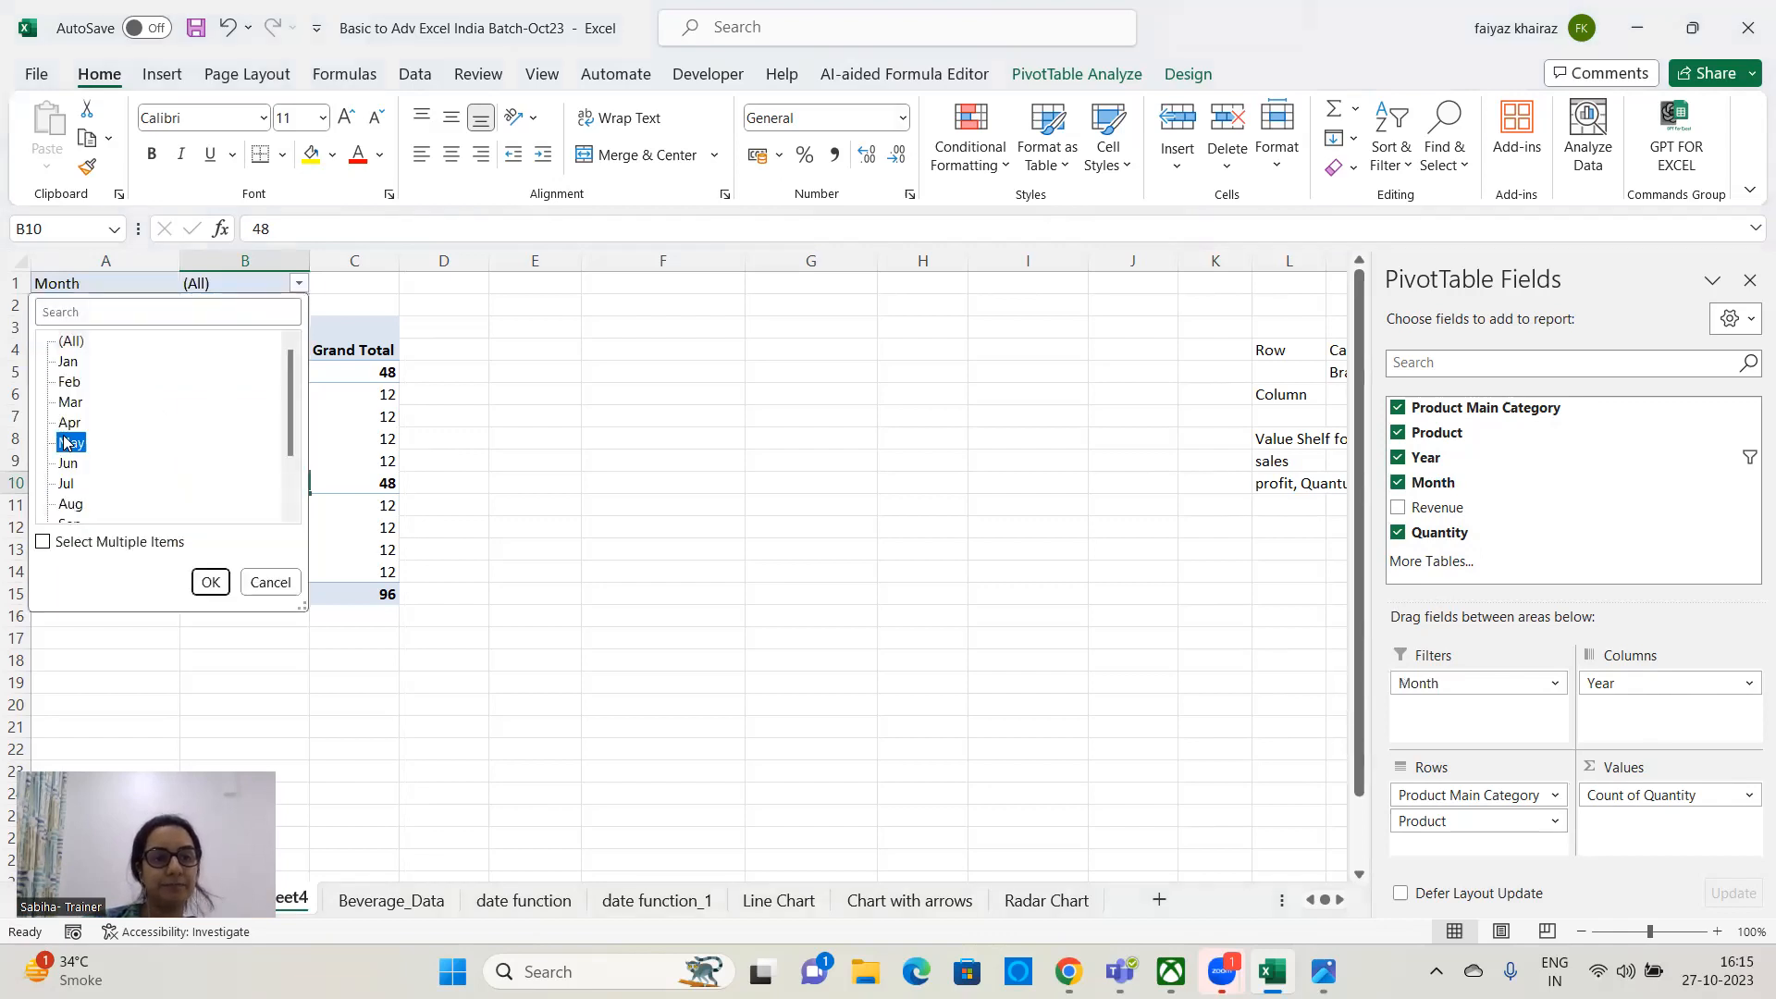
{"action": "left_click", "coordinate": [207, 592]}
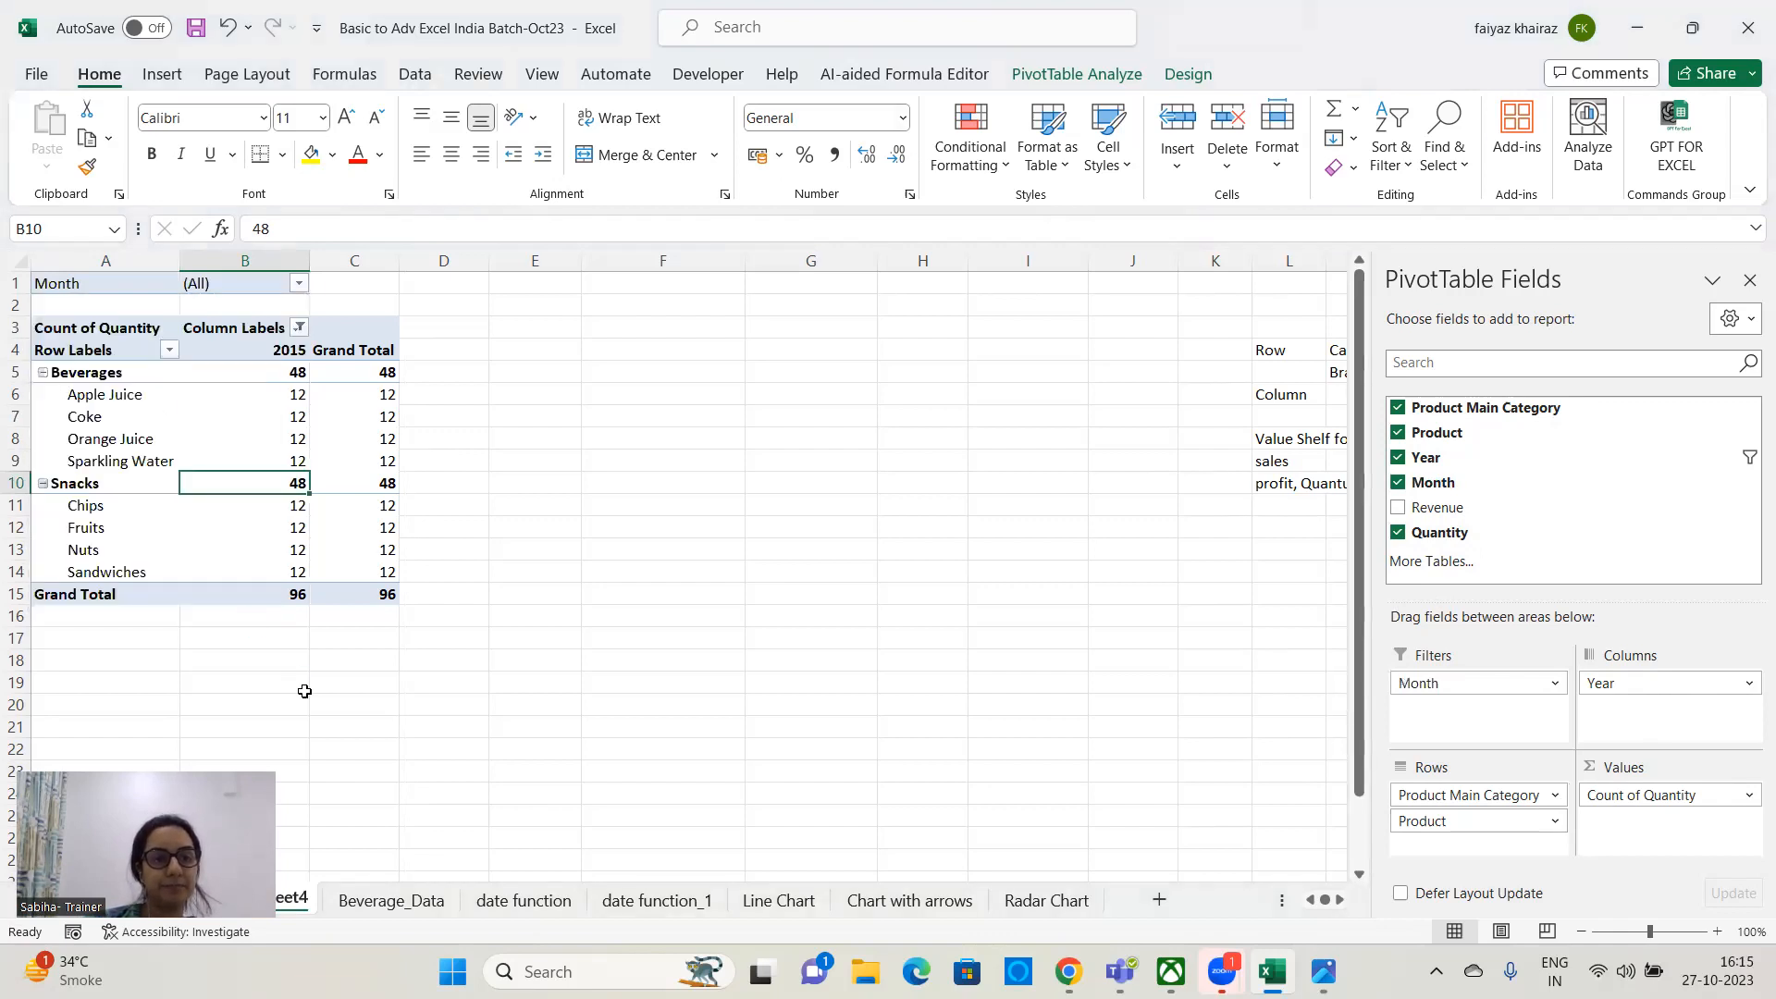
- Allow multiple selections in the Month filter and add Jun, Jul and Aug to May
{"action": "left_click", "coordinate": [297, 282]}
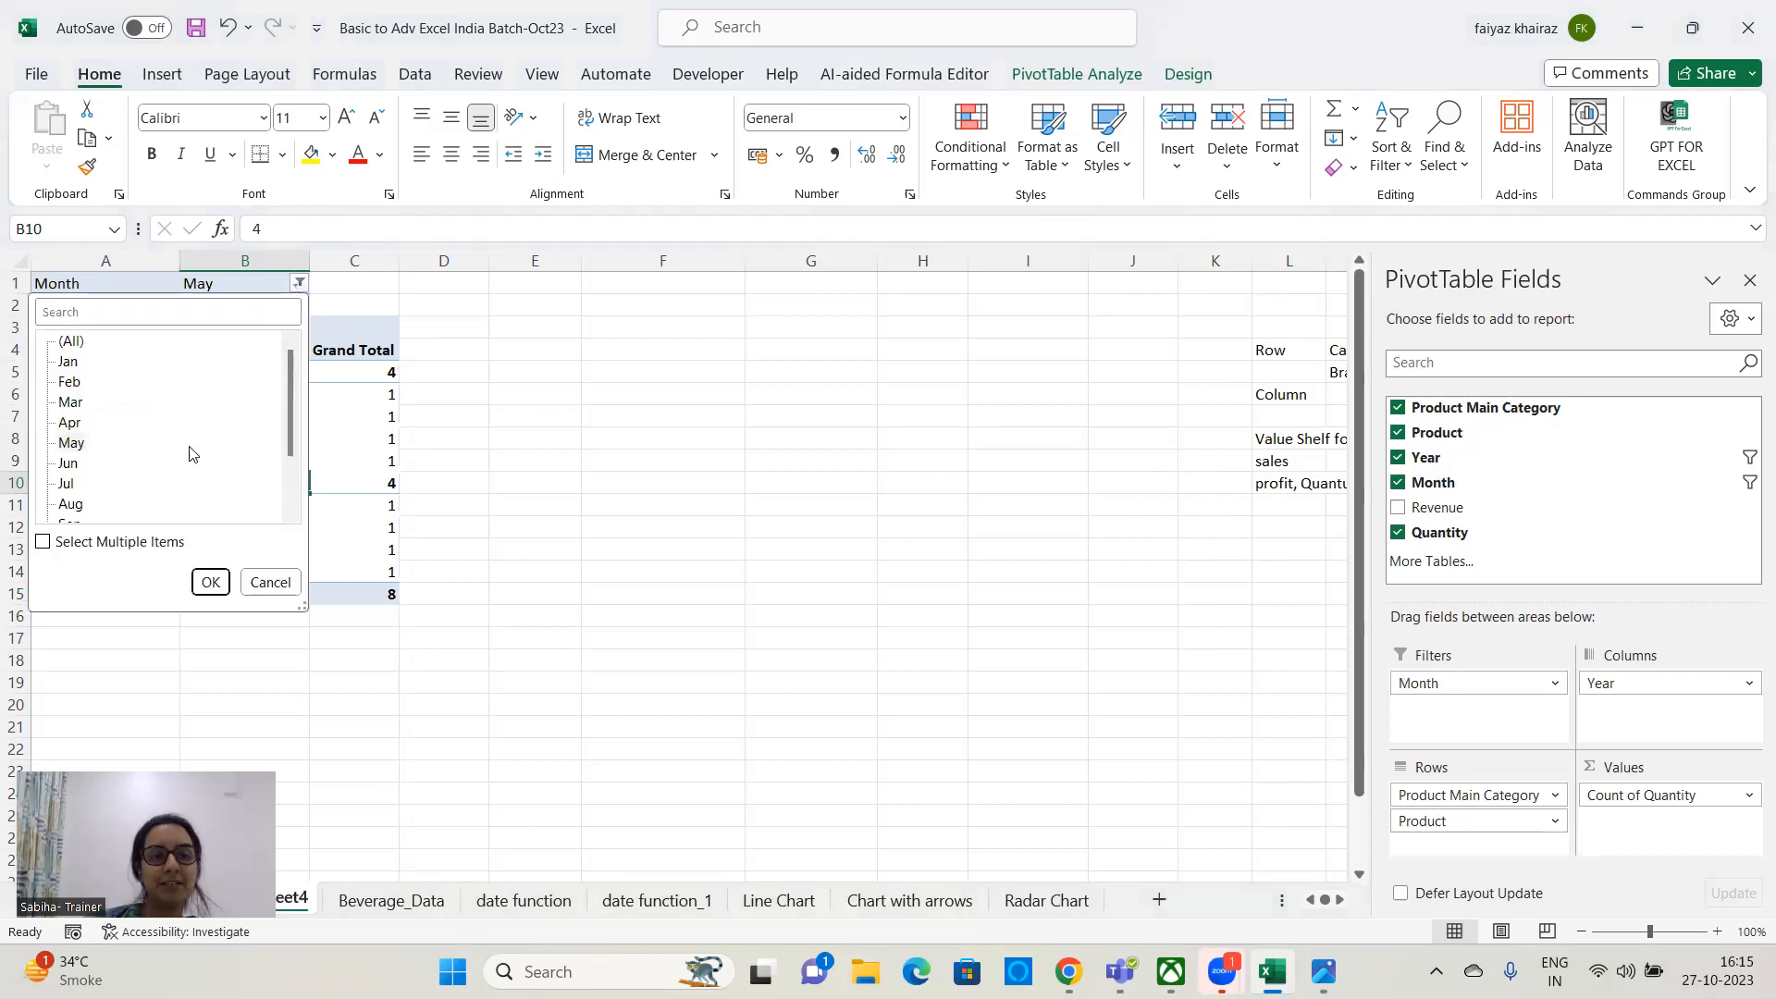
{"action": "left_click", "coordinate": [41, 544]}
{"action": "left_click", "coordinate": [63, 508]}
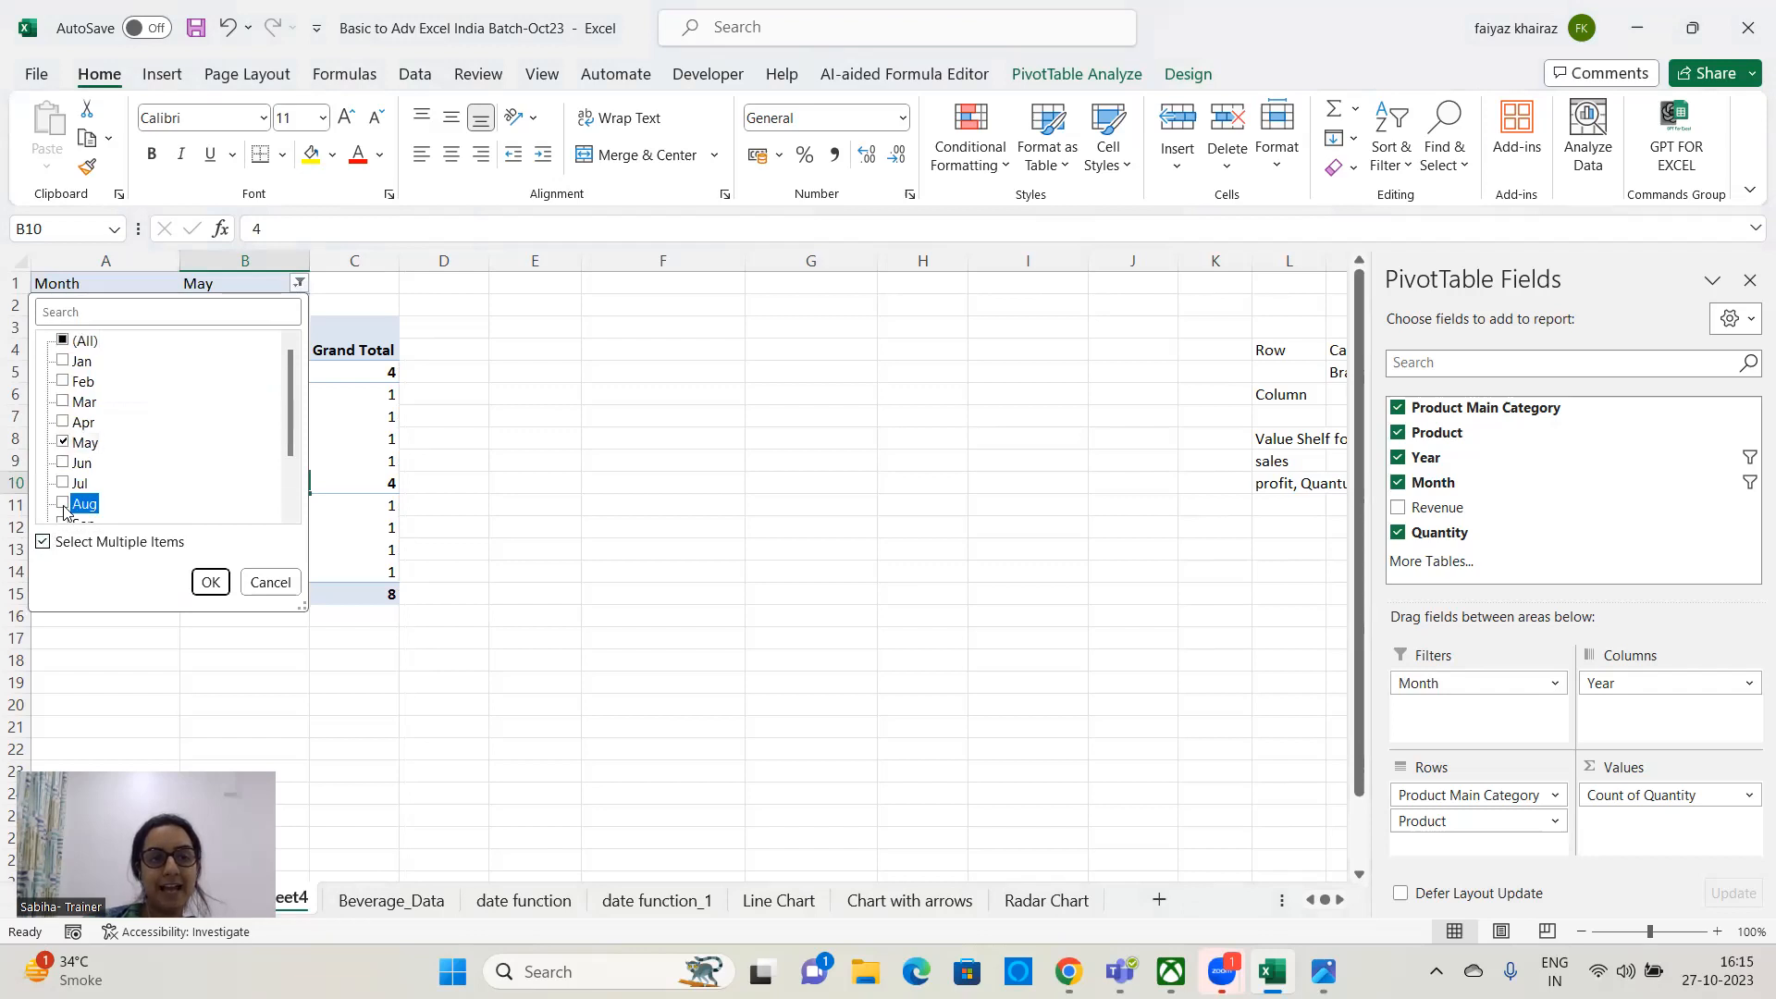
{"action": "left_click", "coordinate": [65, 463]}
{"action": "left_click", "coordinate": [64, 483]}
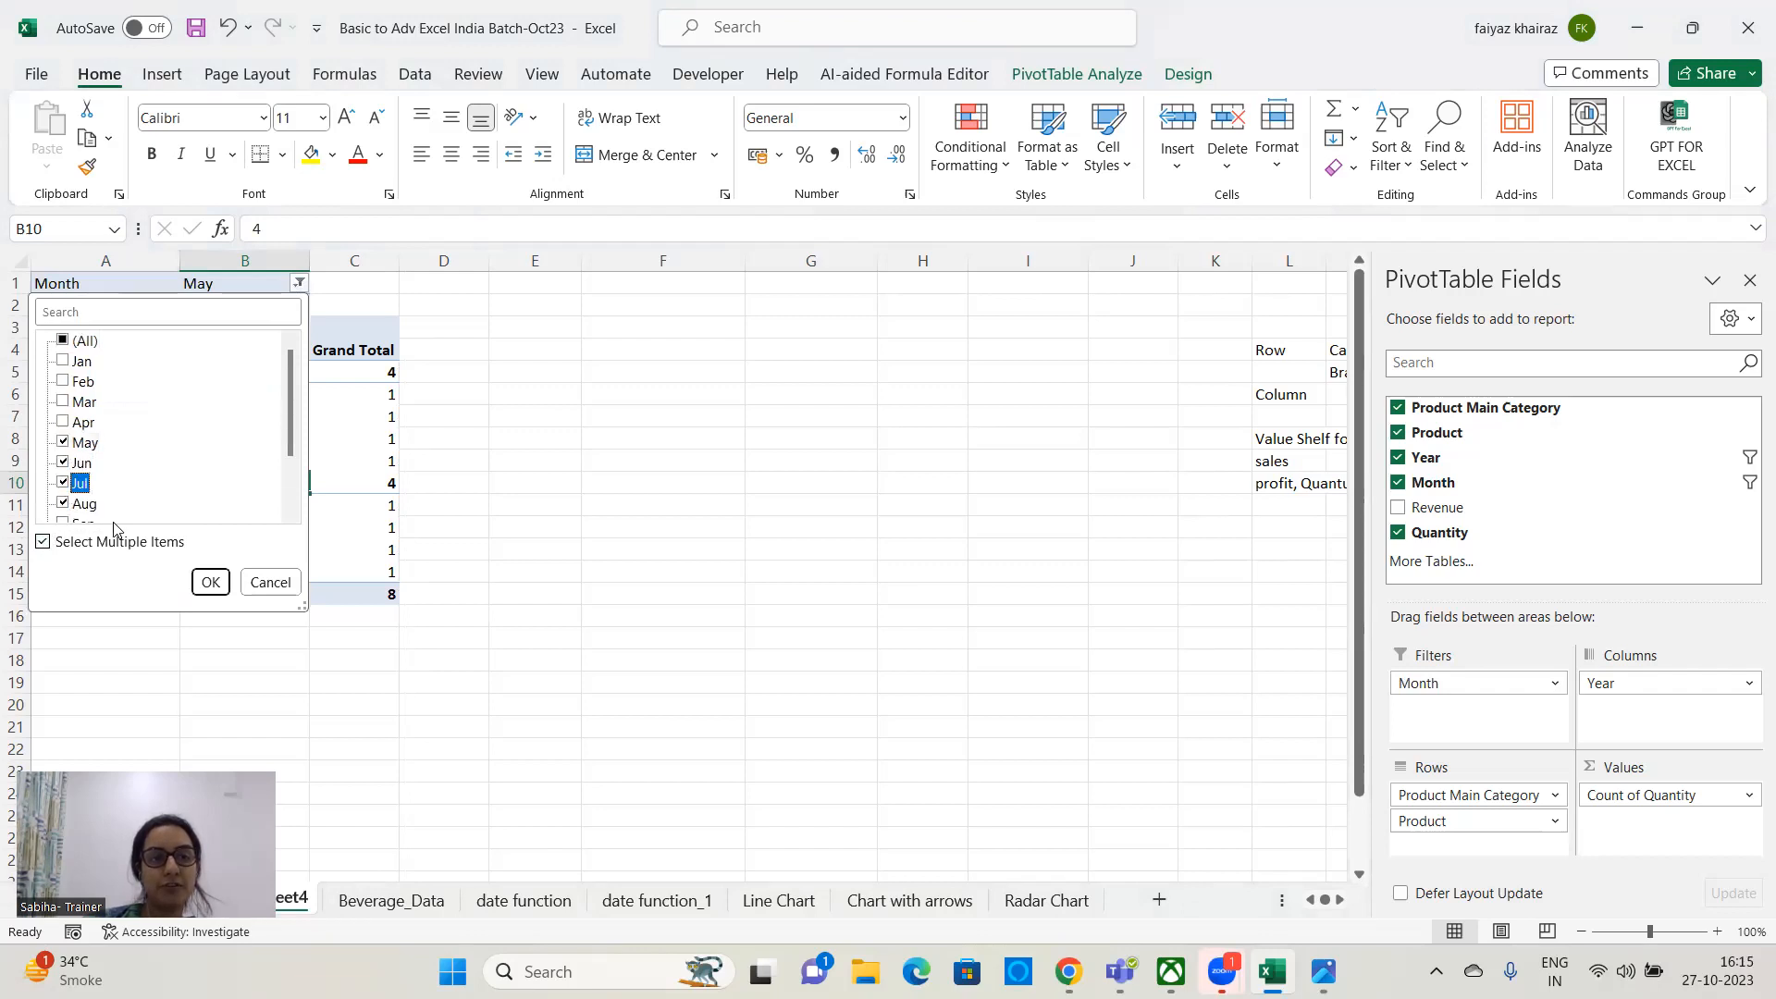
{"action": "left_click", "coordinate": [211, 582]}
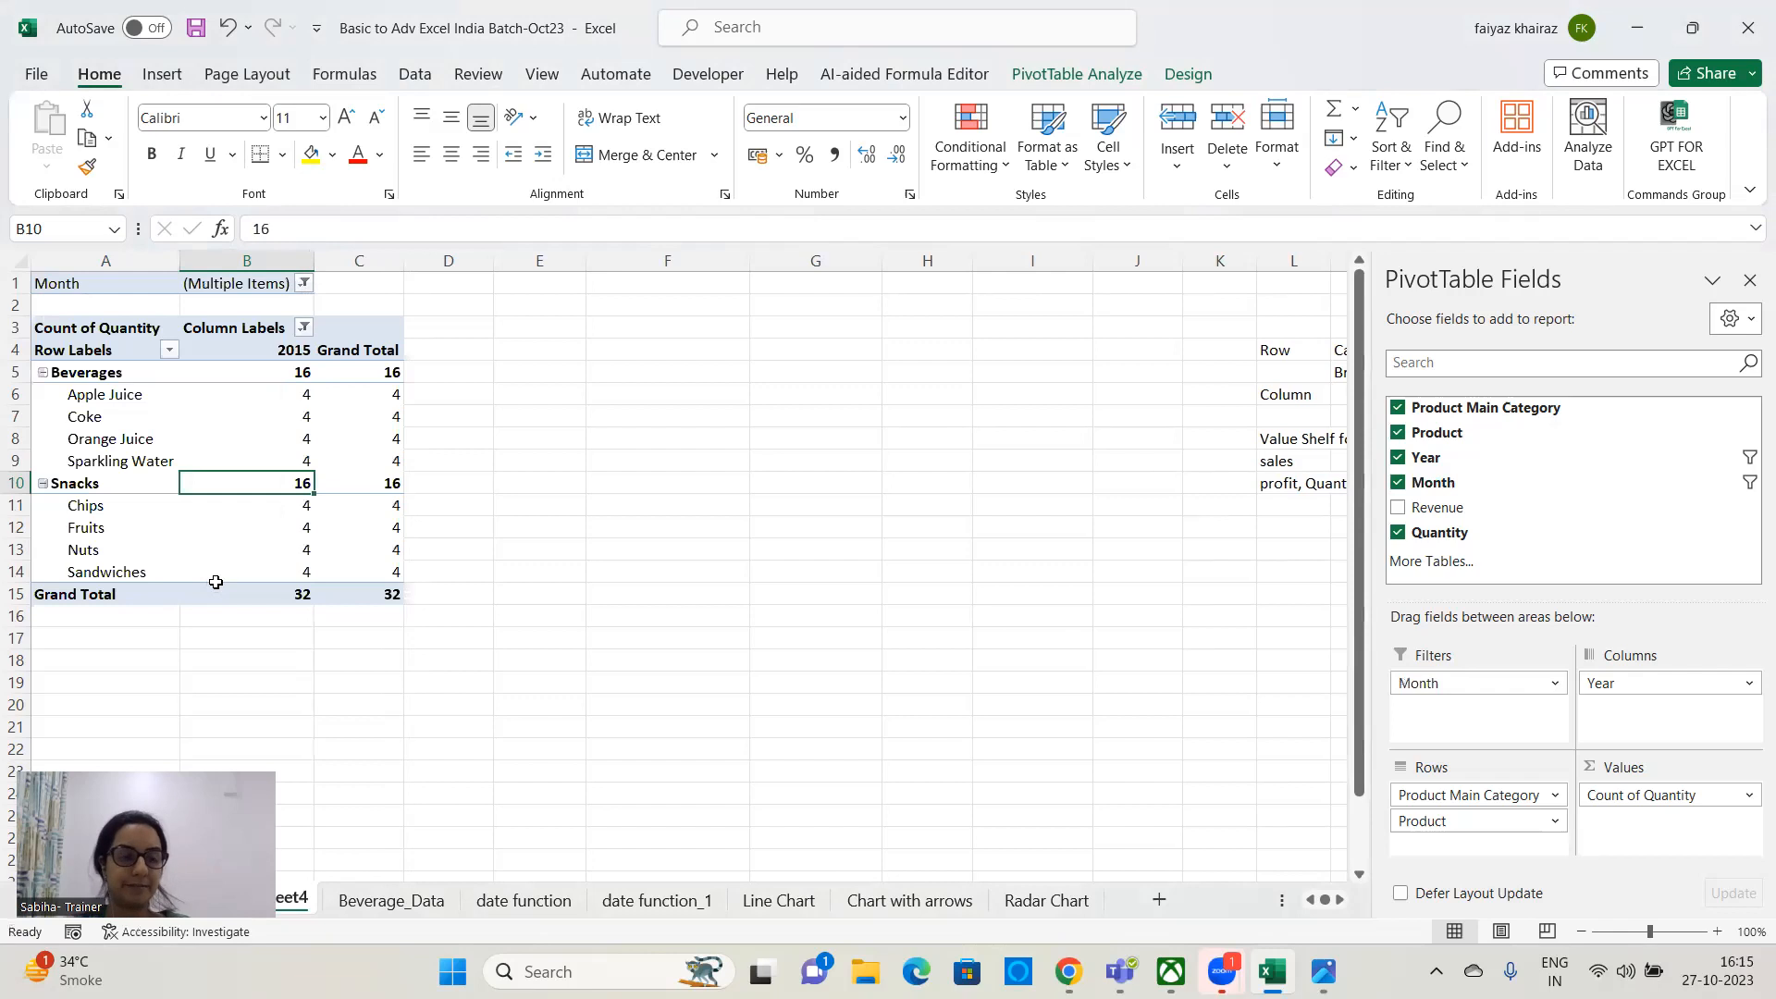
- Reset the Month filter to all months and remove Month from the report filters
{"action": "mouse_move", "coordinate": [216, 582]}
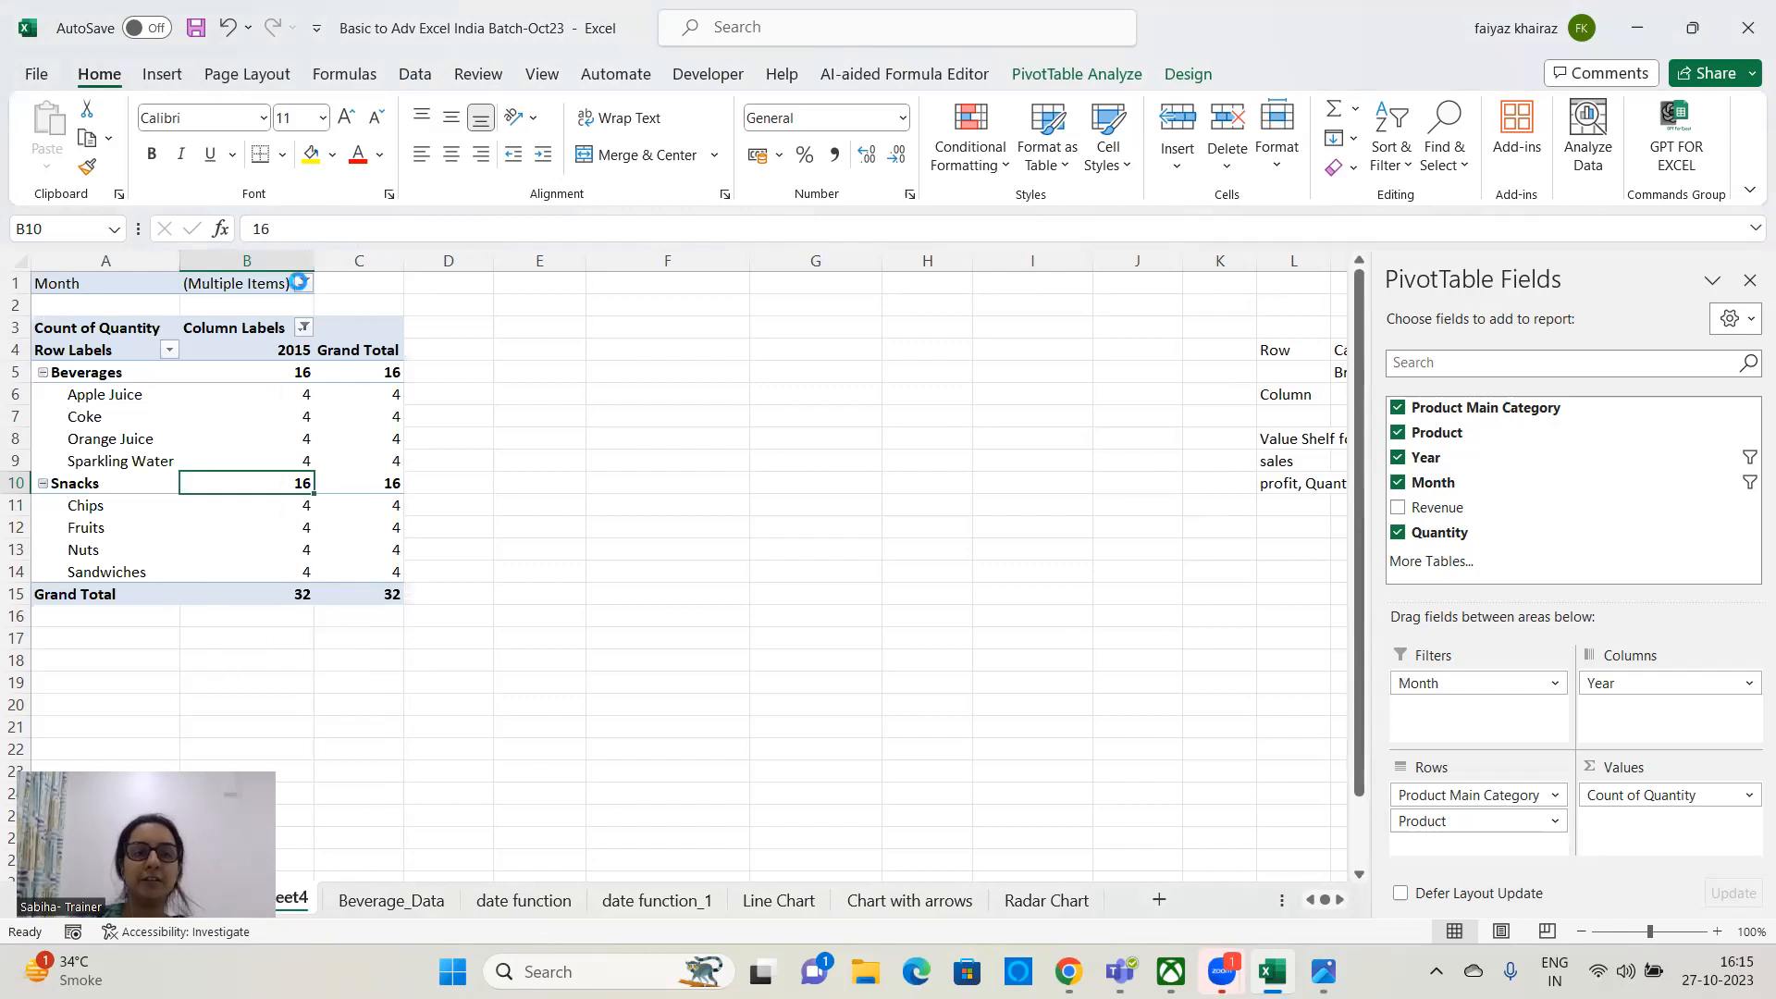
{"action": "left_click", "coordinate": [299, 282]}
{"action": "left_click", "coordinate": [83, 340]}
{"action": "left_click", "coordinate": [216, 582]}
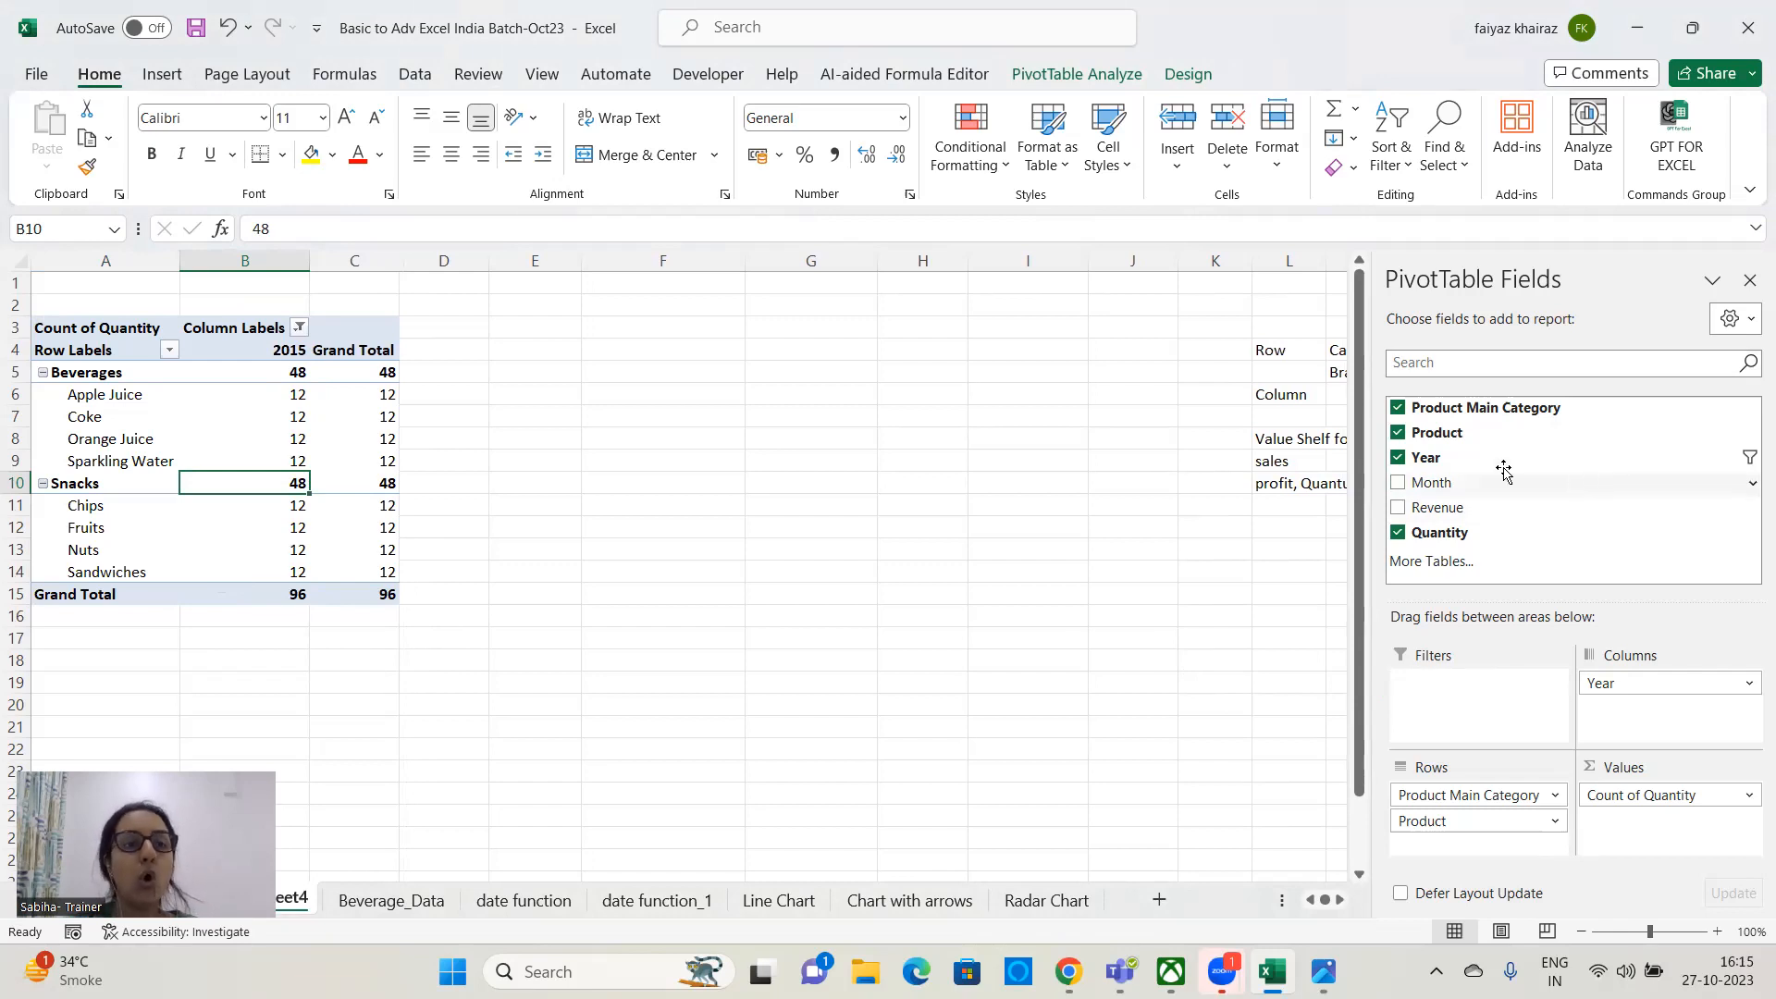
- Include 2016 again in the Year column labels filter and widen column C
{"action": "left_click", "coordinate": [168, 350]}
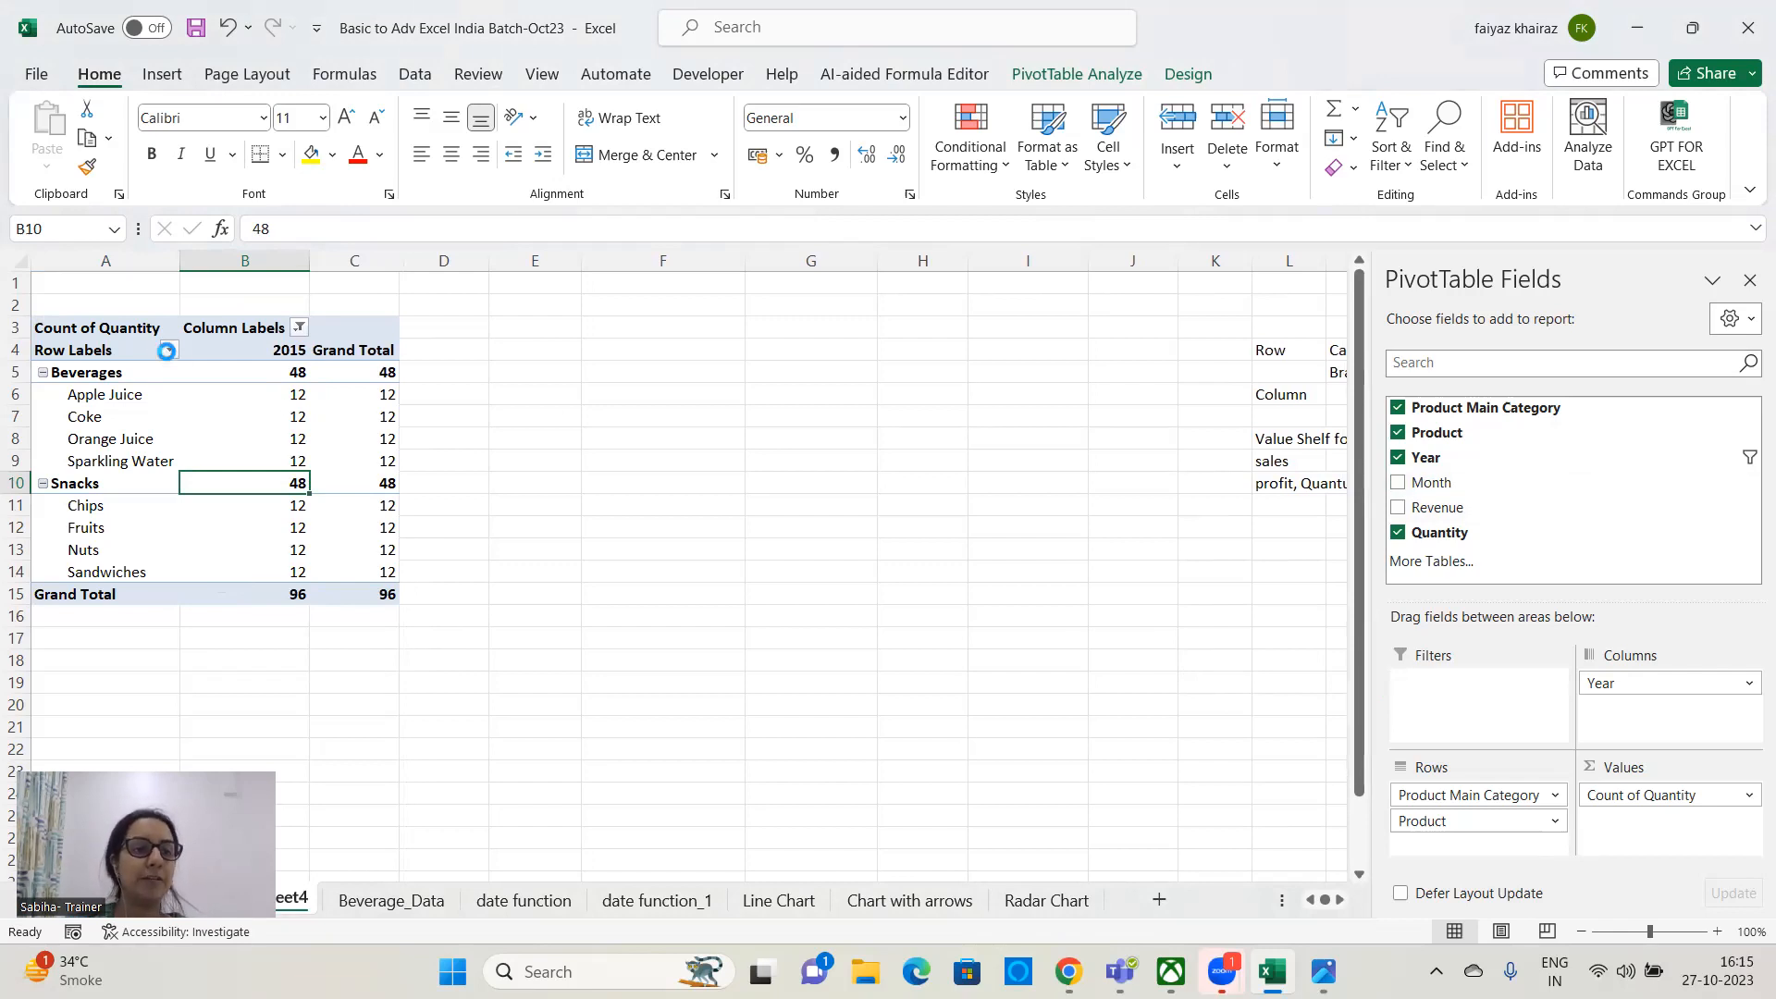
{"action": "left_click", "coordinate": [298, 327]}
{"action": "left_click", "coordinate": [298, 328]}
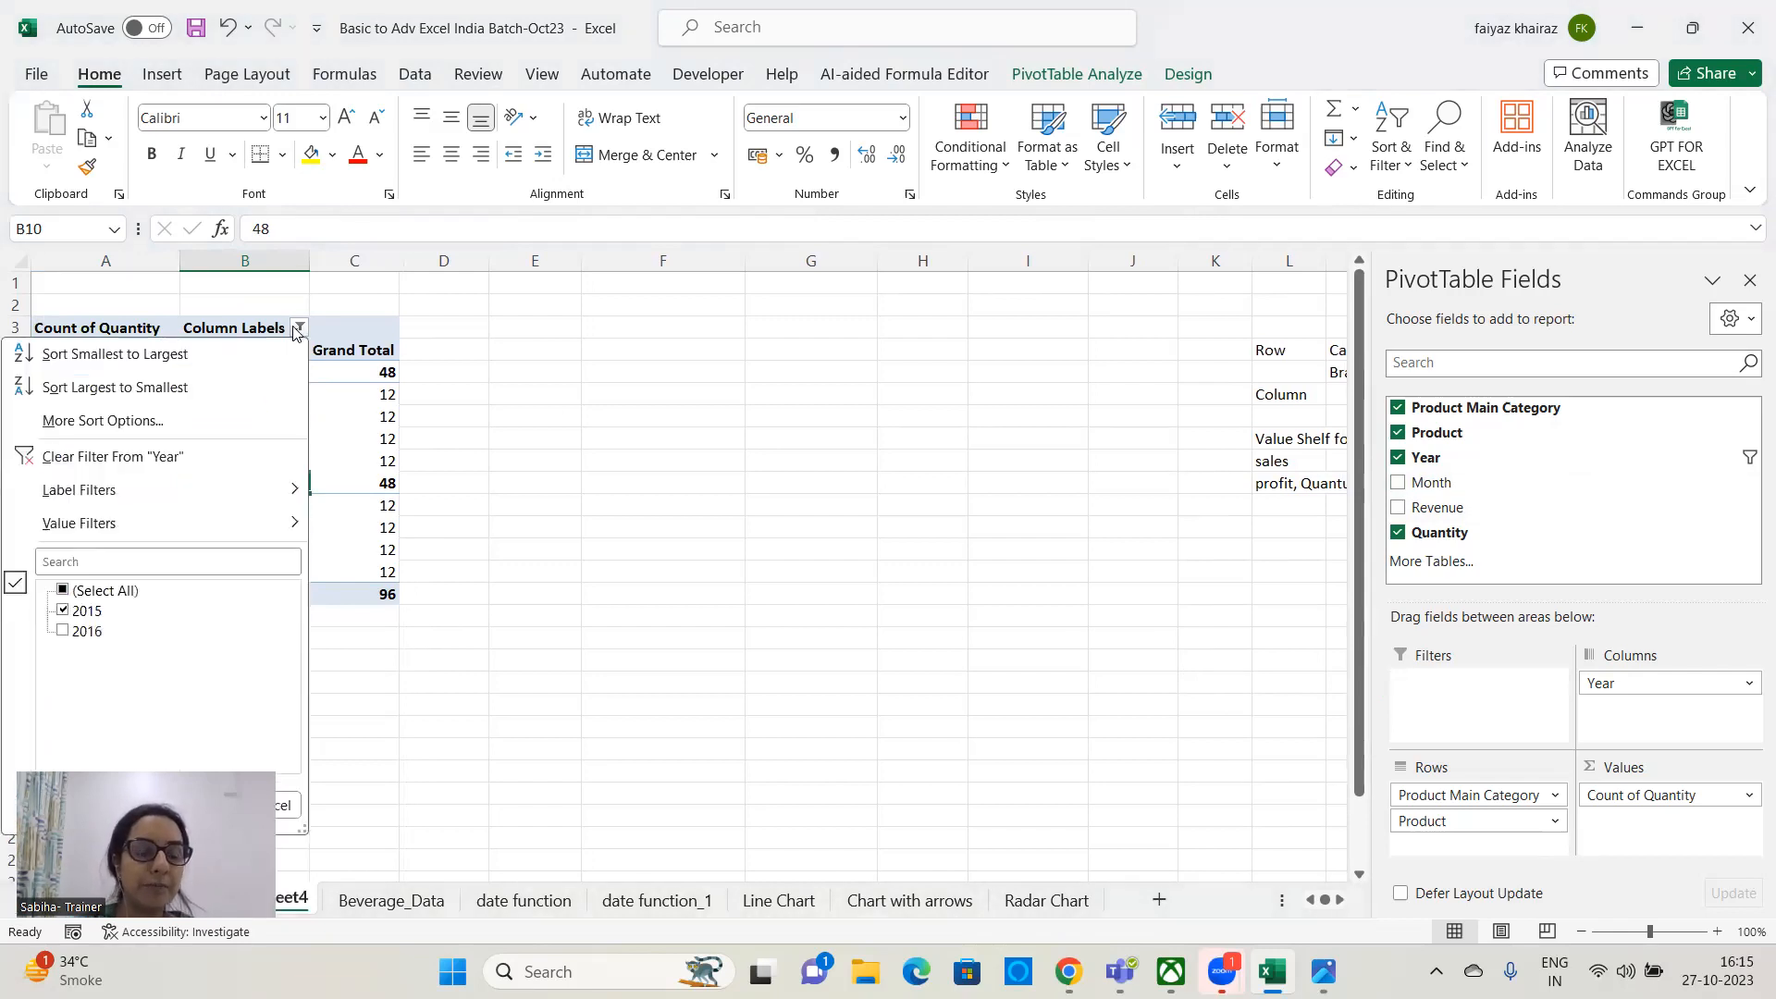
{"action": "left_click", "coordinate": [298, 329]}
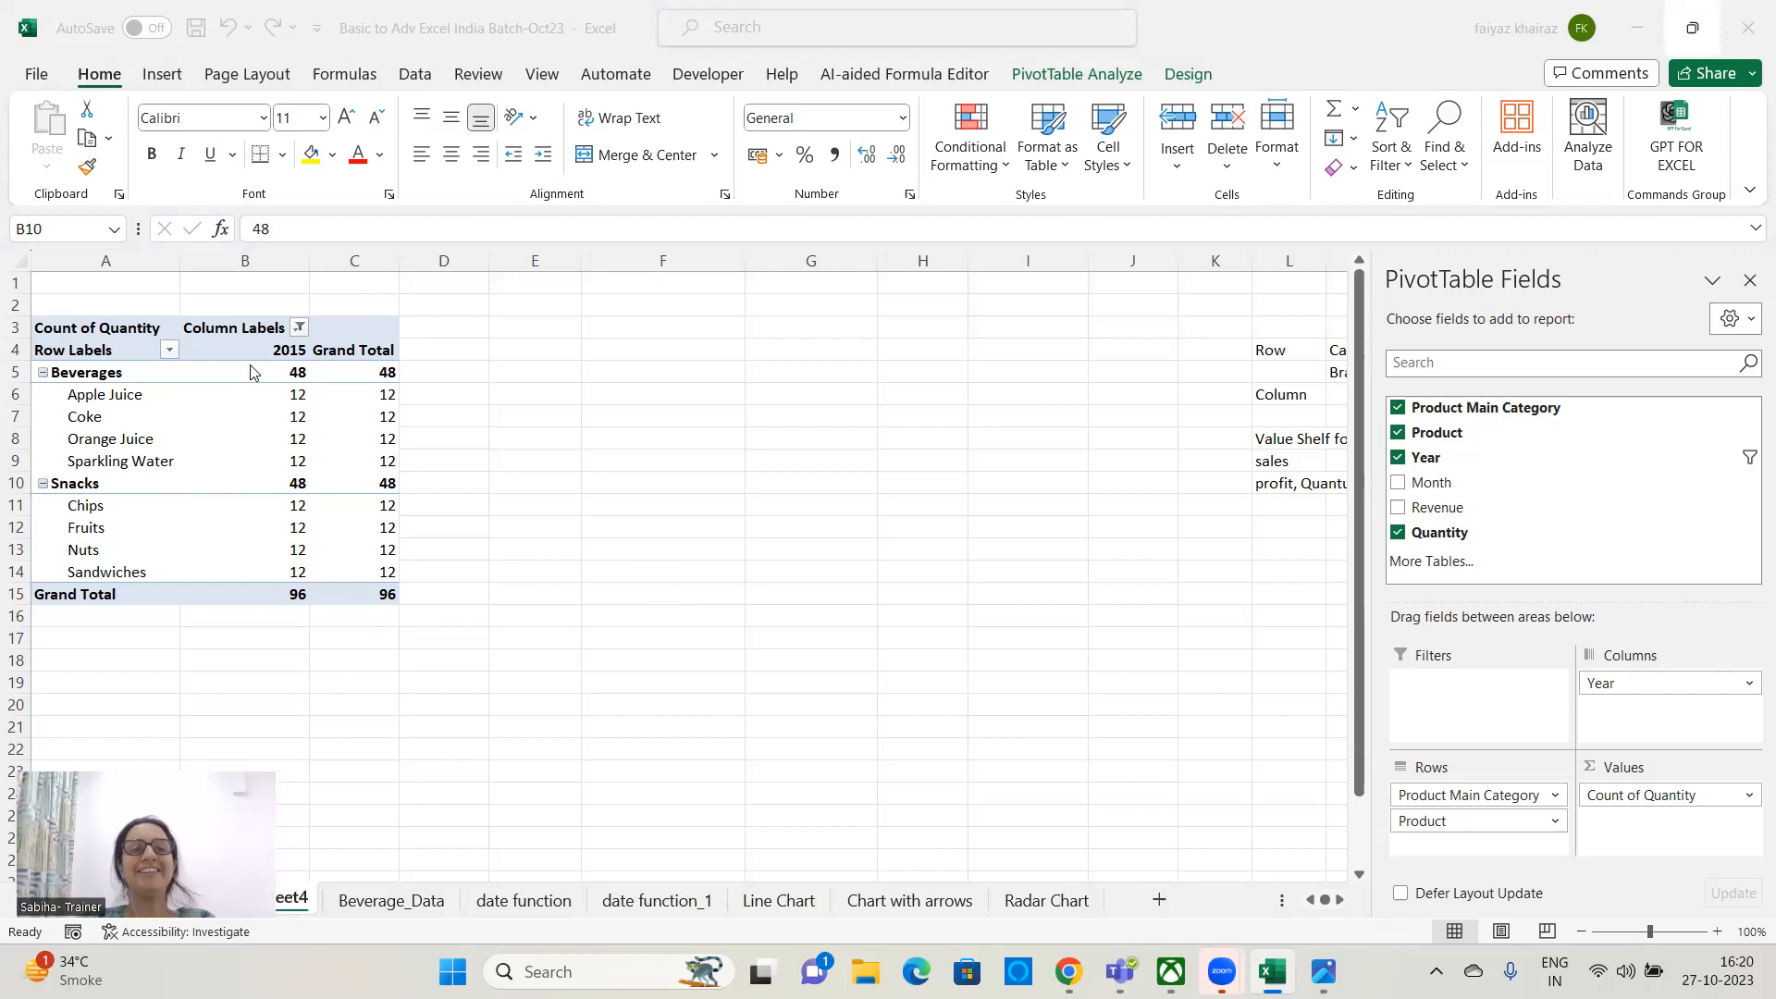
{"action": "left_click", "coordinate": [299, 329]}
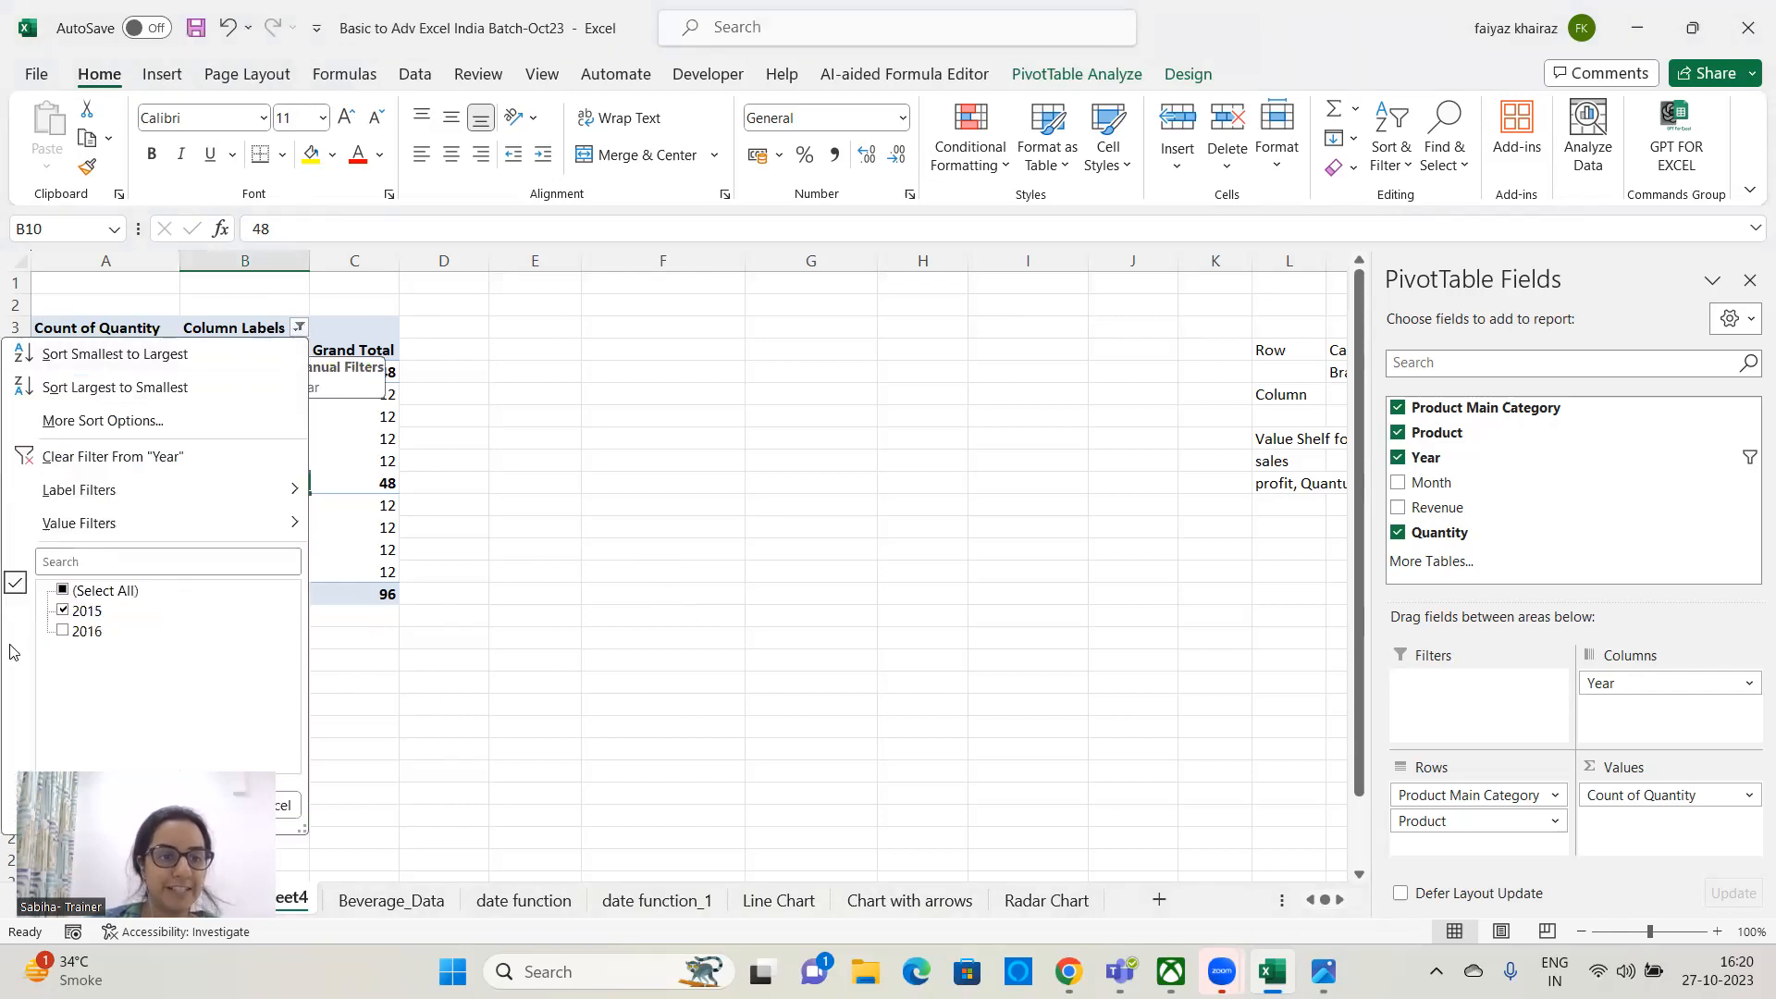
{"action": "left_click", "coordinate": [70, 632]}
{"action": "left_click", "coordinate": [194, 805]}
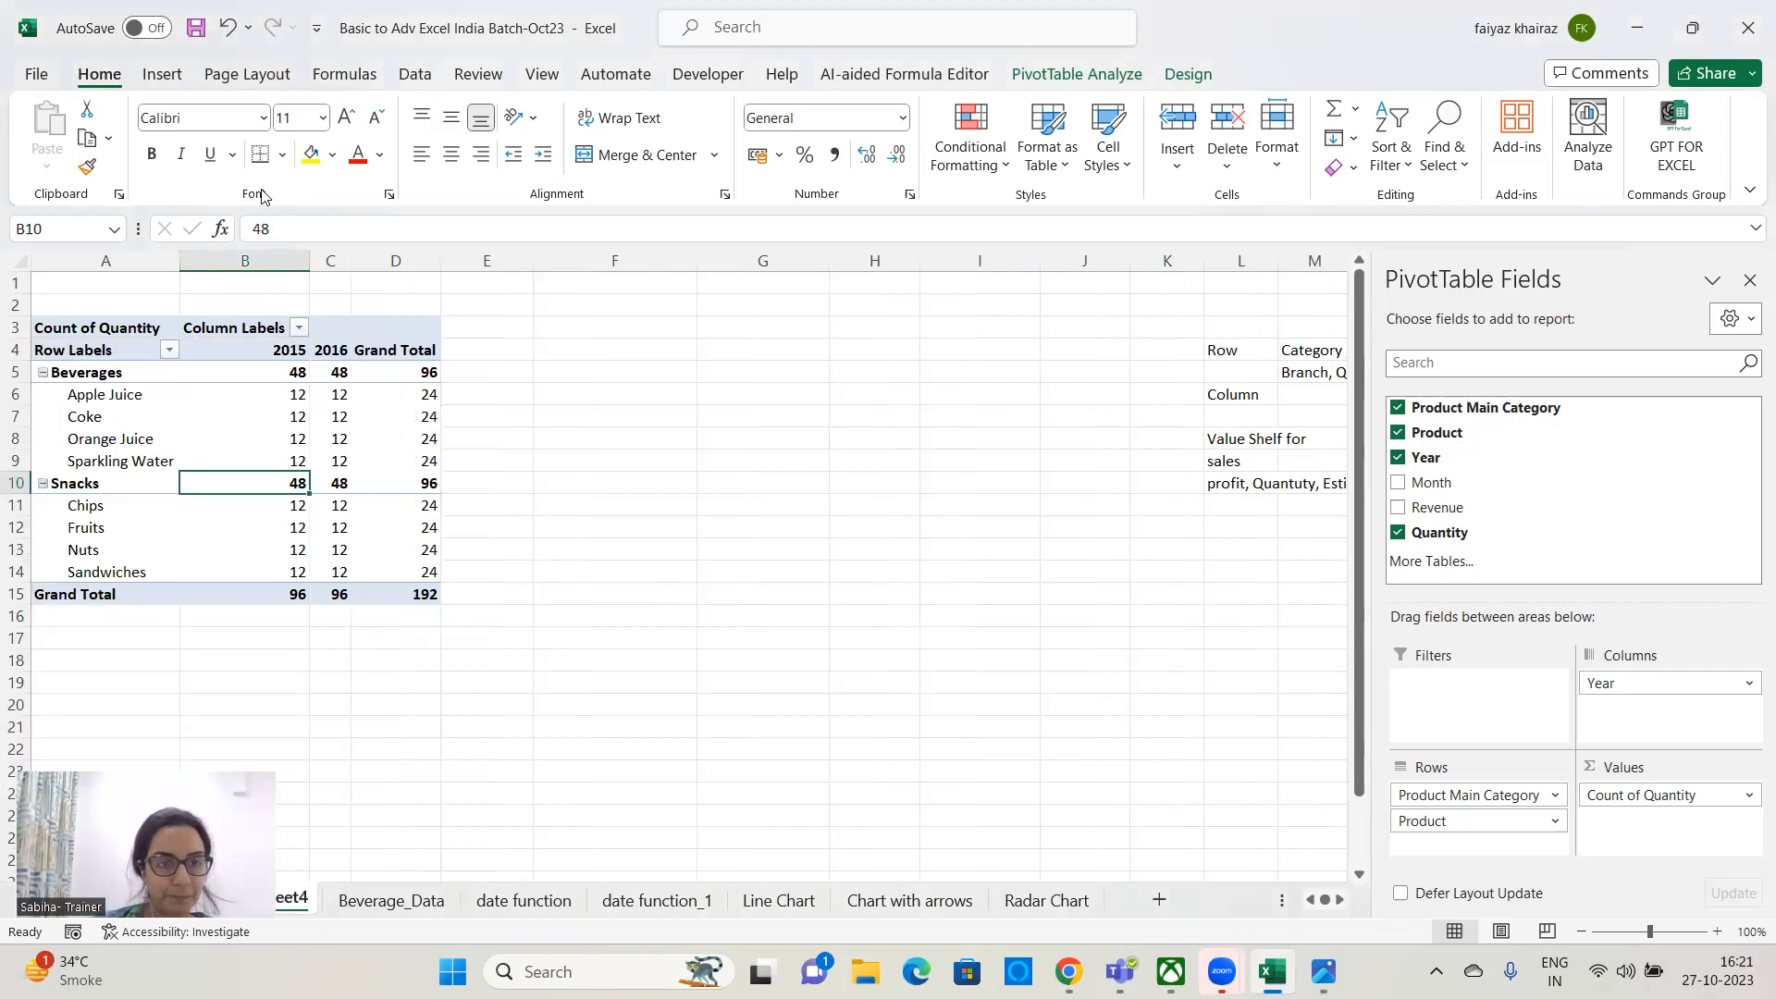
{"action": "left_click_drag", "start_coordinate": [353, 259], "coordinate": [379, 258]}
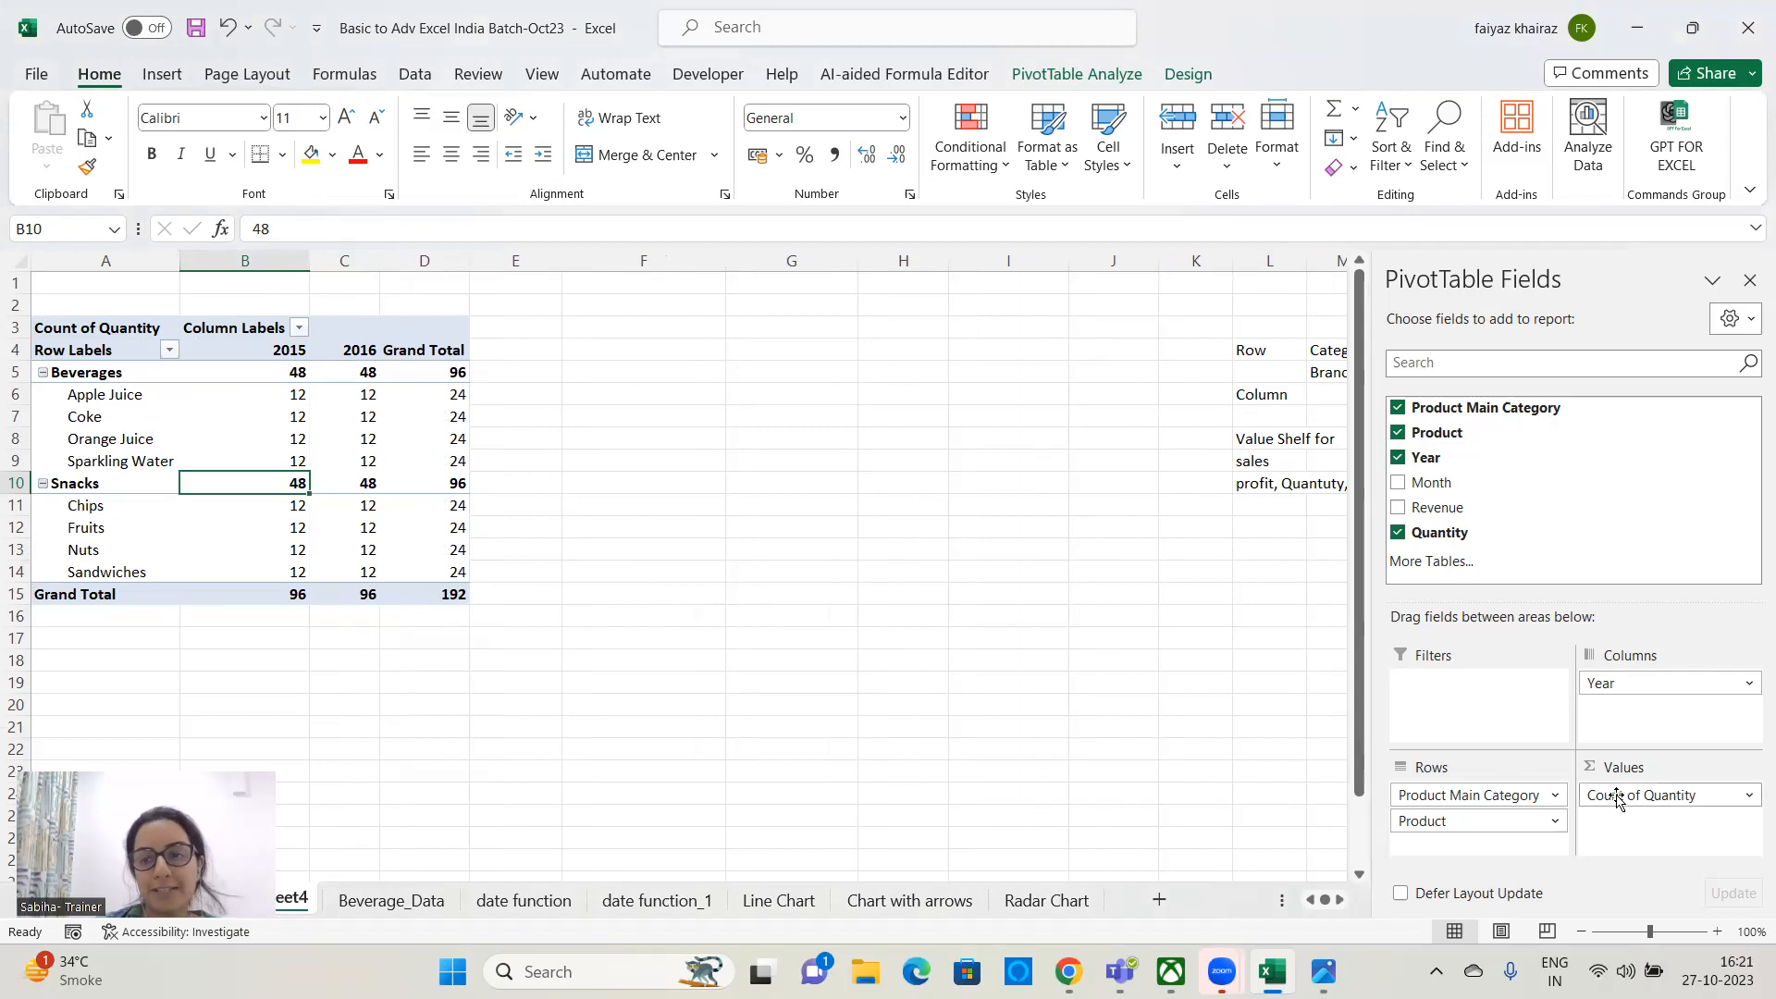
- Remove Quantity from the values and add it again summarized by sum, with column C widened
{"action": "left_click_drag", "start_coordinate": [1633, 798], "coordinate": [907, 601]}
{"action": "left_click_drag", "start_coordinate": [1441, 534], "coordinate": [1628, 797]}
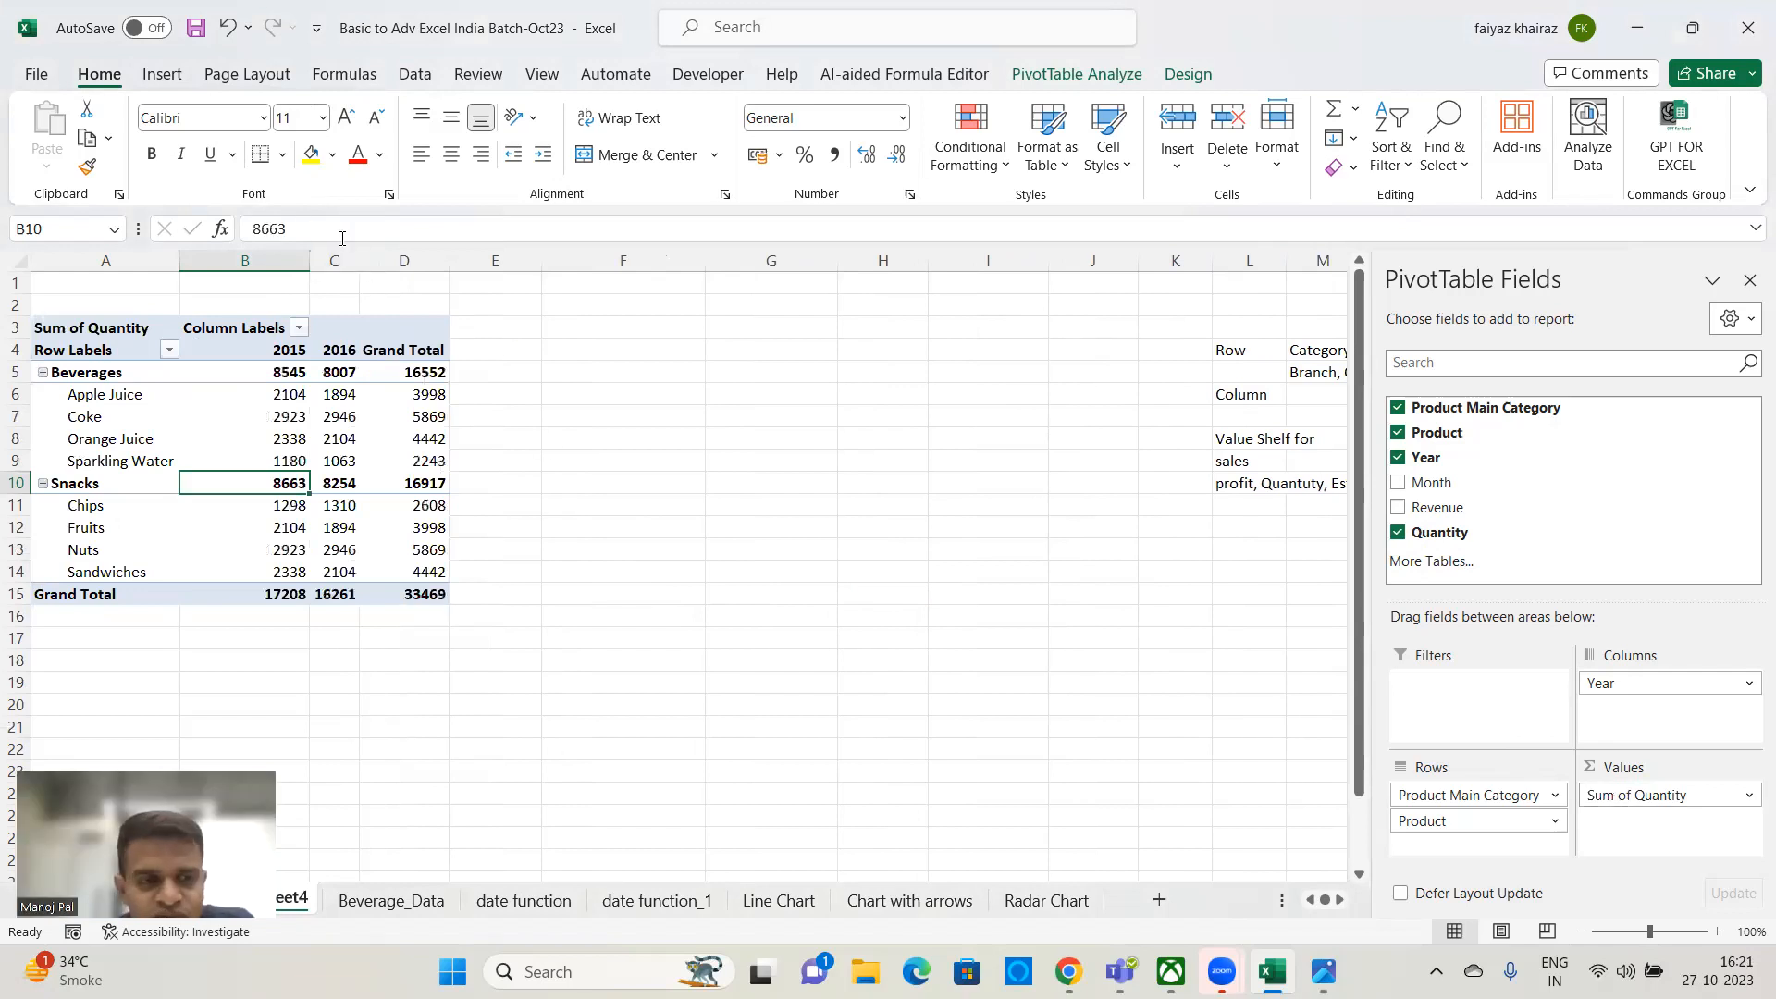
{"action": "left_click_drag", "start_coordinate": [360, 260], "coordinate": [434, 260]}
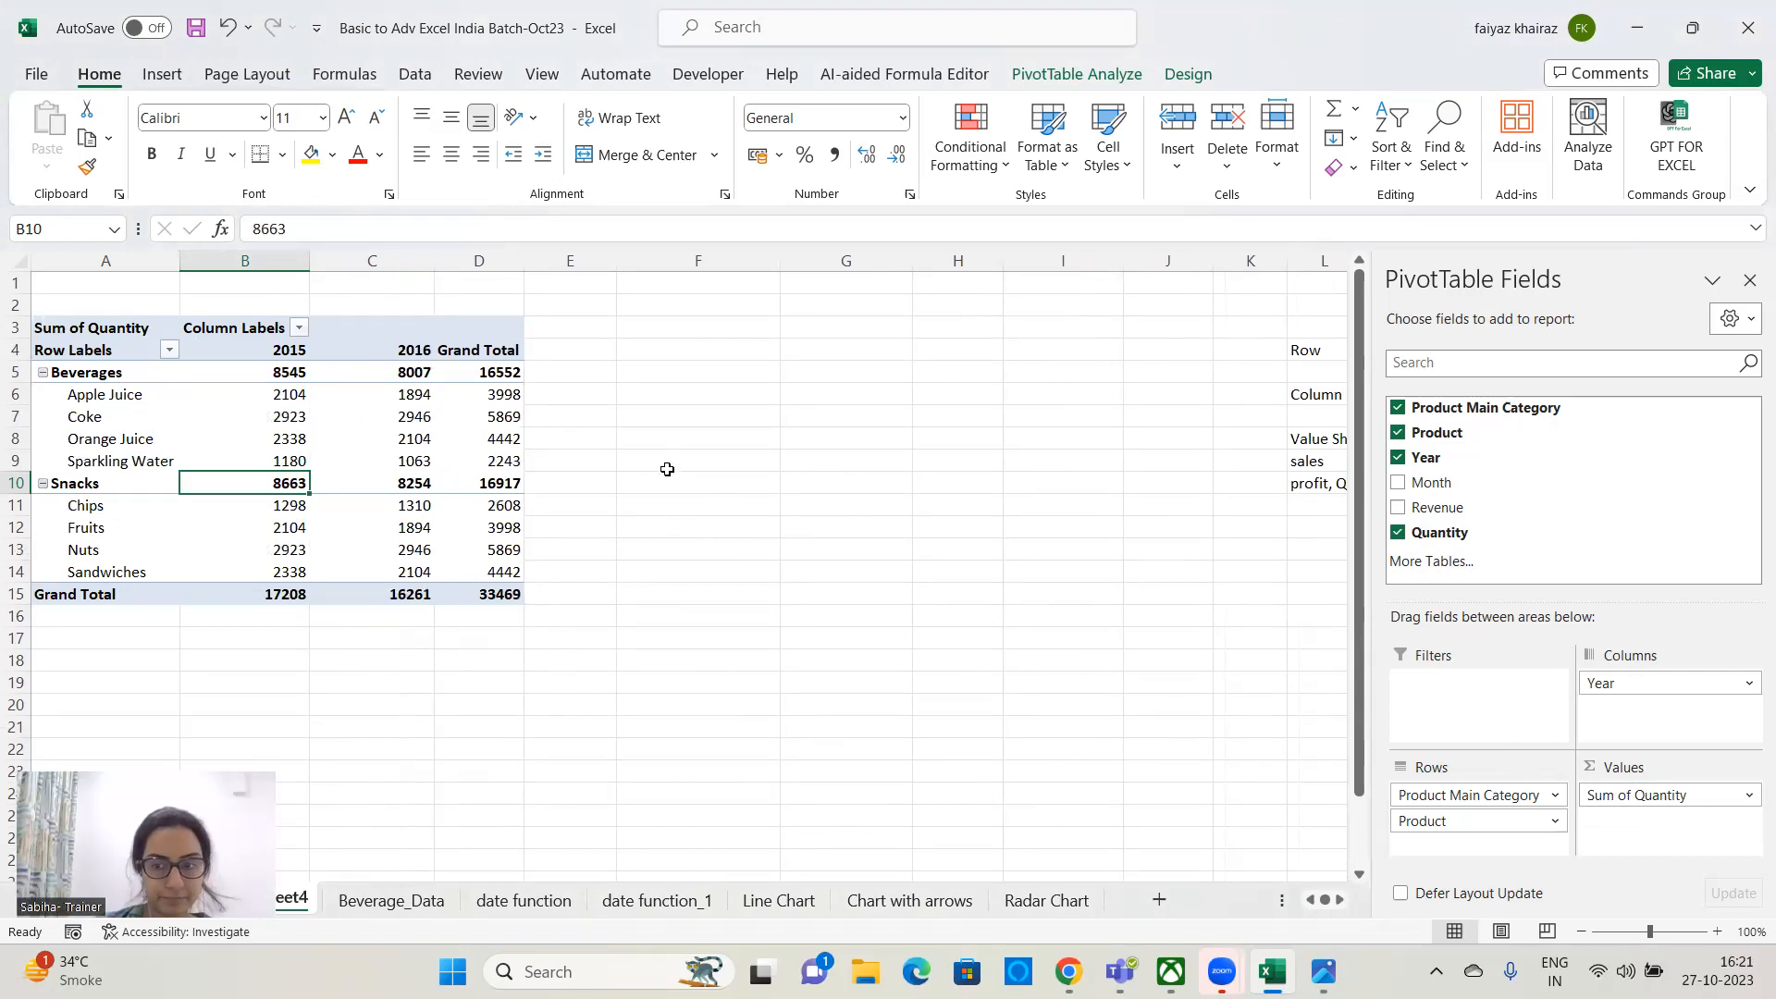
- Change the Quantity value field settings to summarize by Count instead of Sum
{"action": "left_click", "coordinate": [1750, 798]}
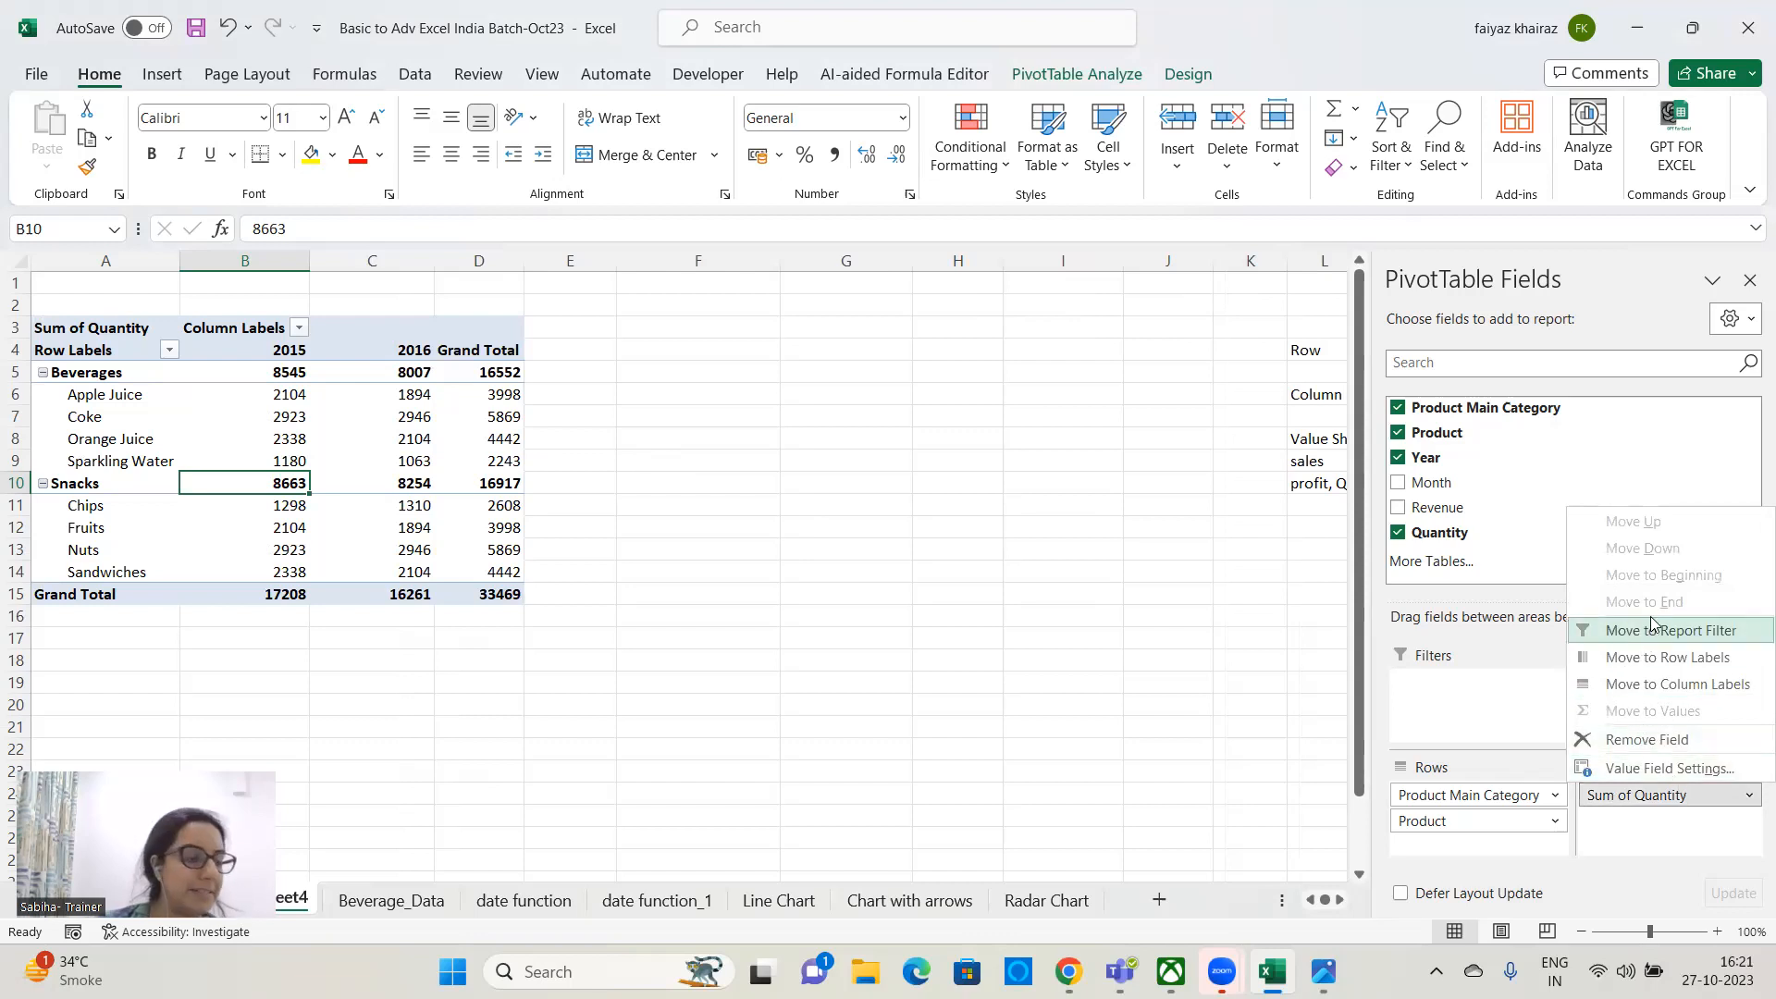
{"action": "left_click", "coordinate": [1643, 768]}
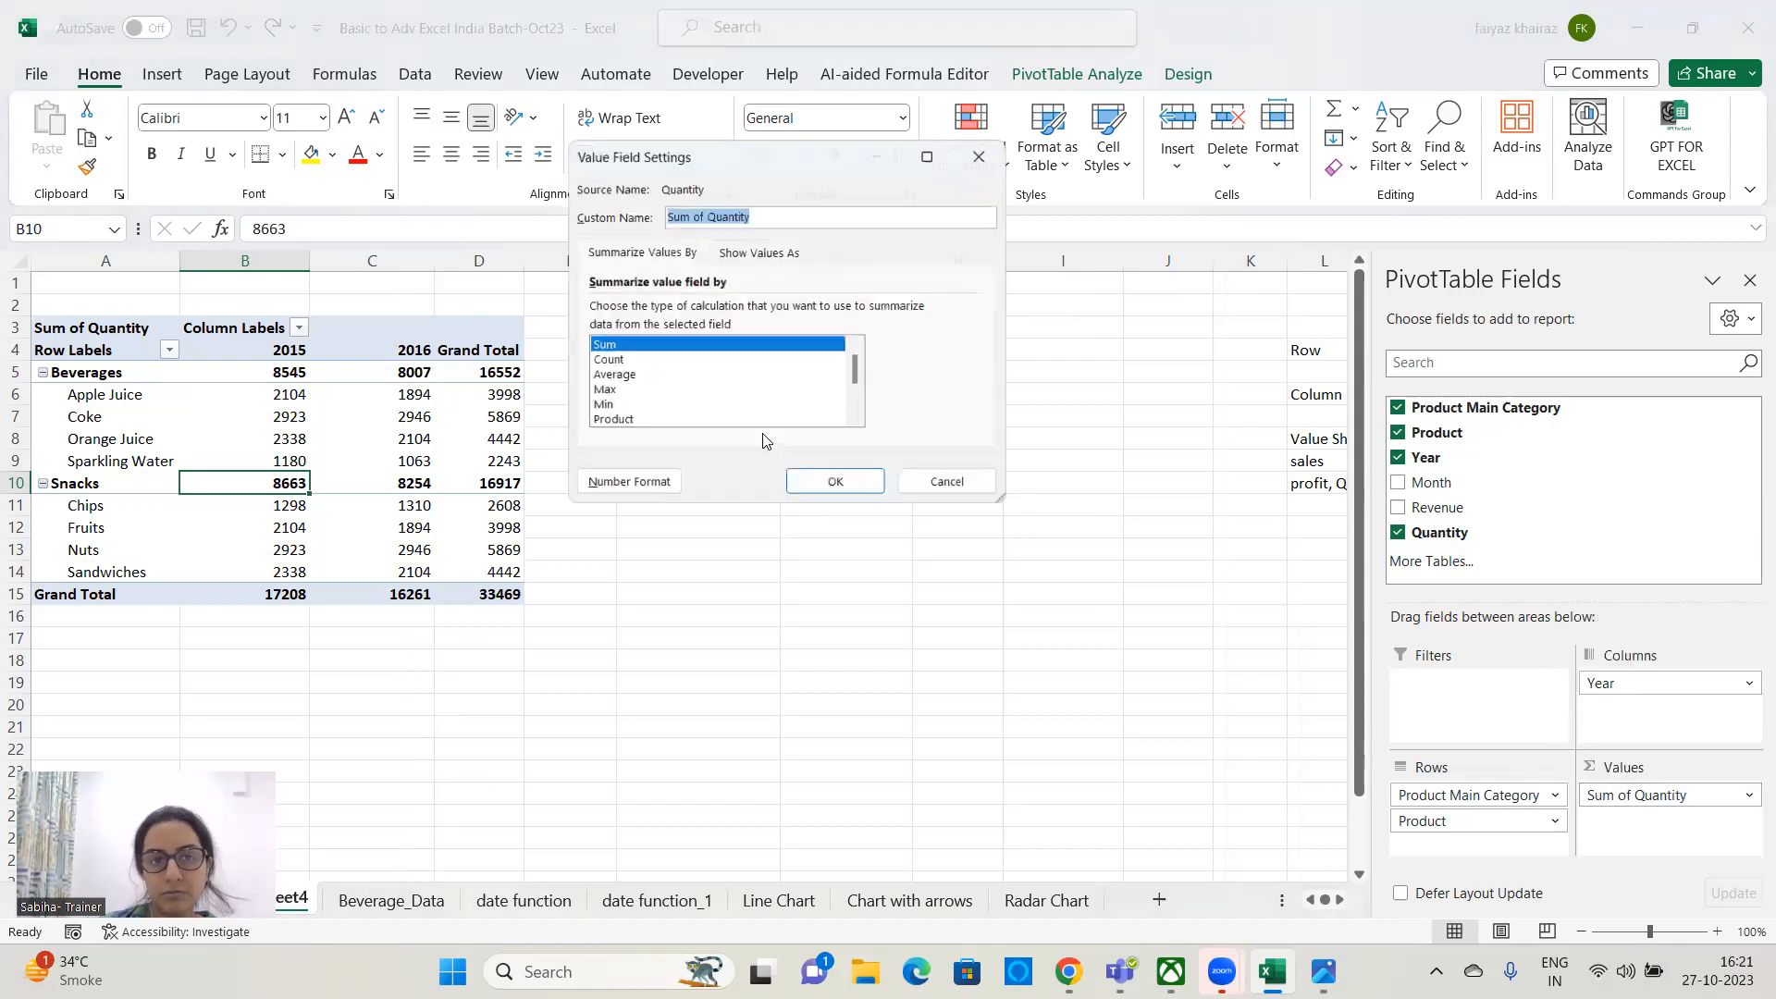
{"action": "left_click", "coordinate": [582, 361]}
{"action": "left_click", "coordinate": [837, 489]}
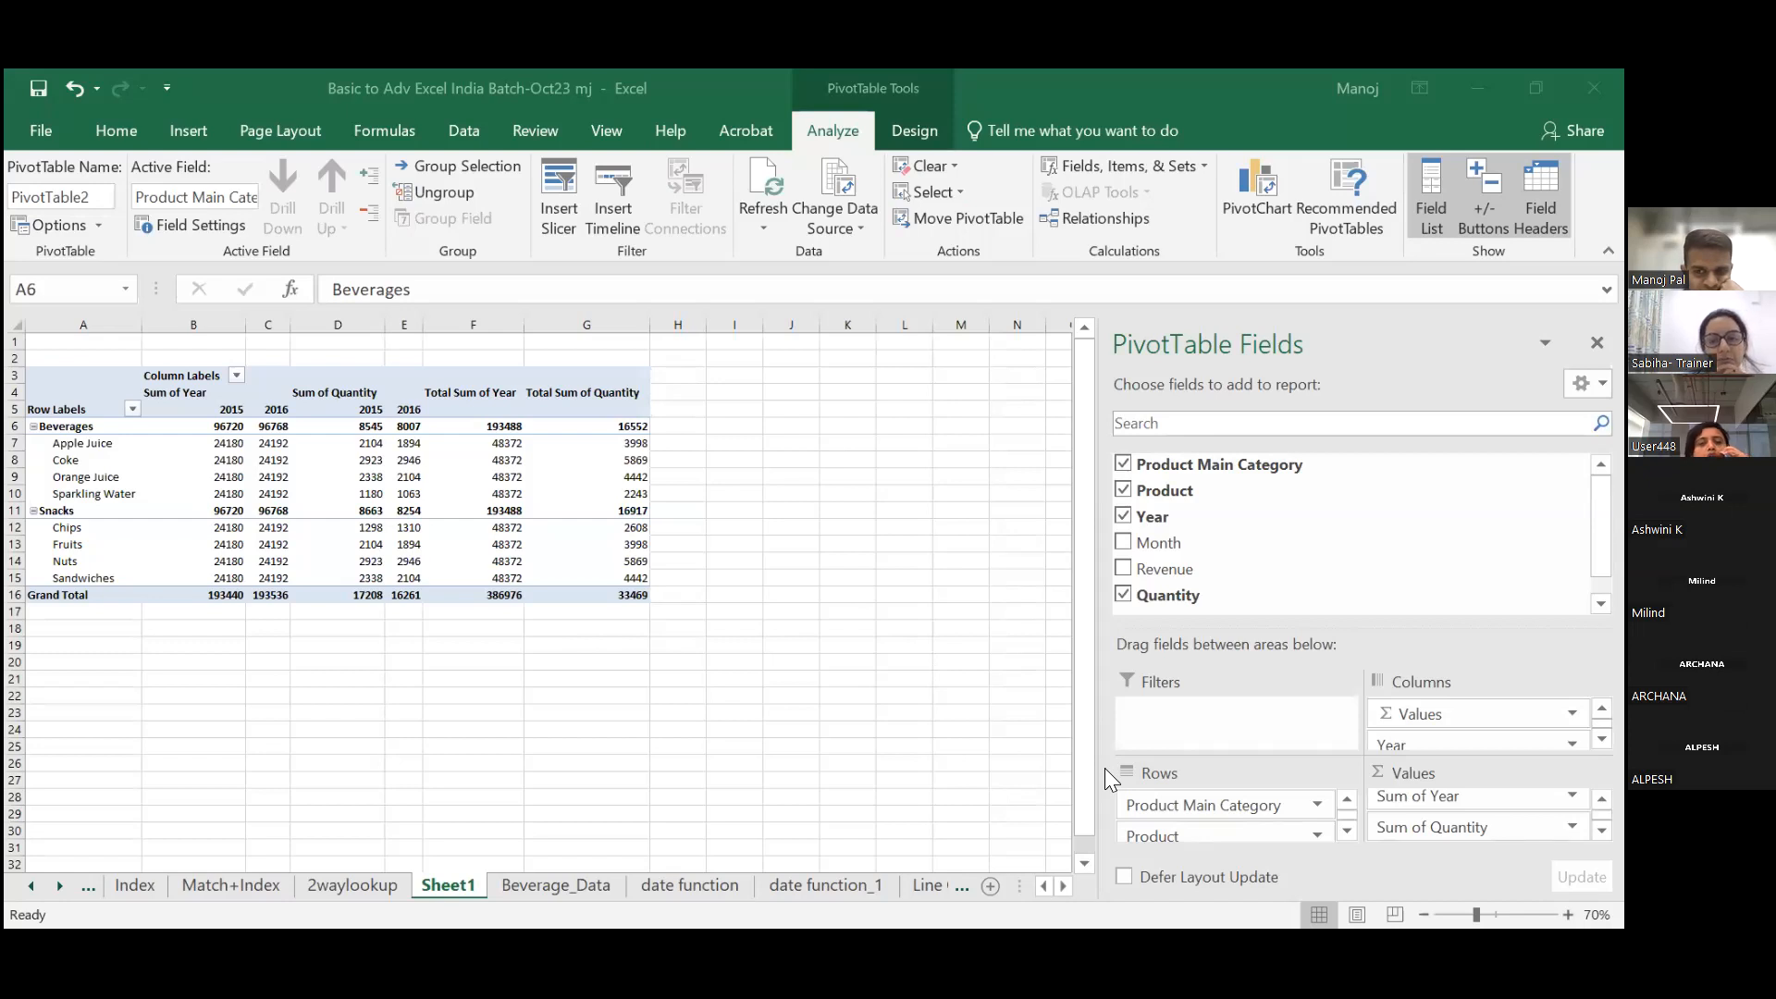
- Try to remove the Year field from the PivotTable on Sheet1 of the shared workbook
{"action": "left_click", "coordinate": [1122, 514]}
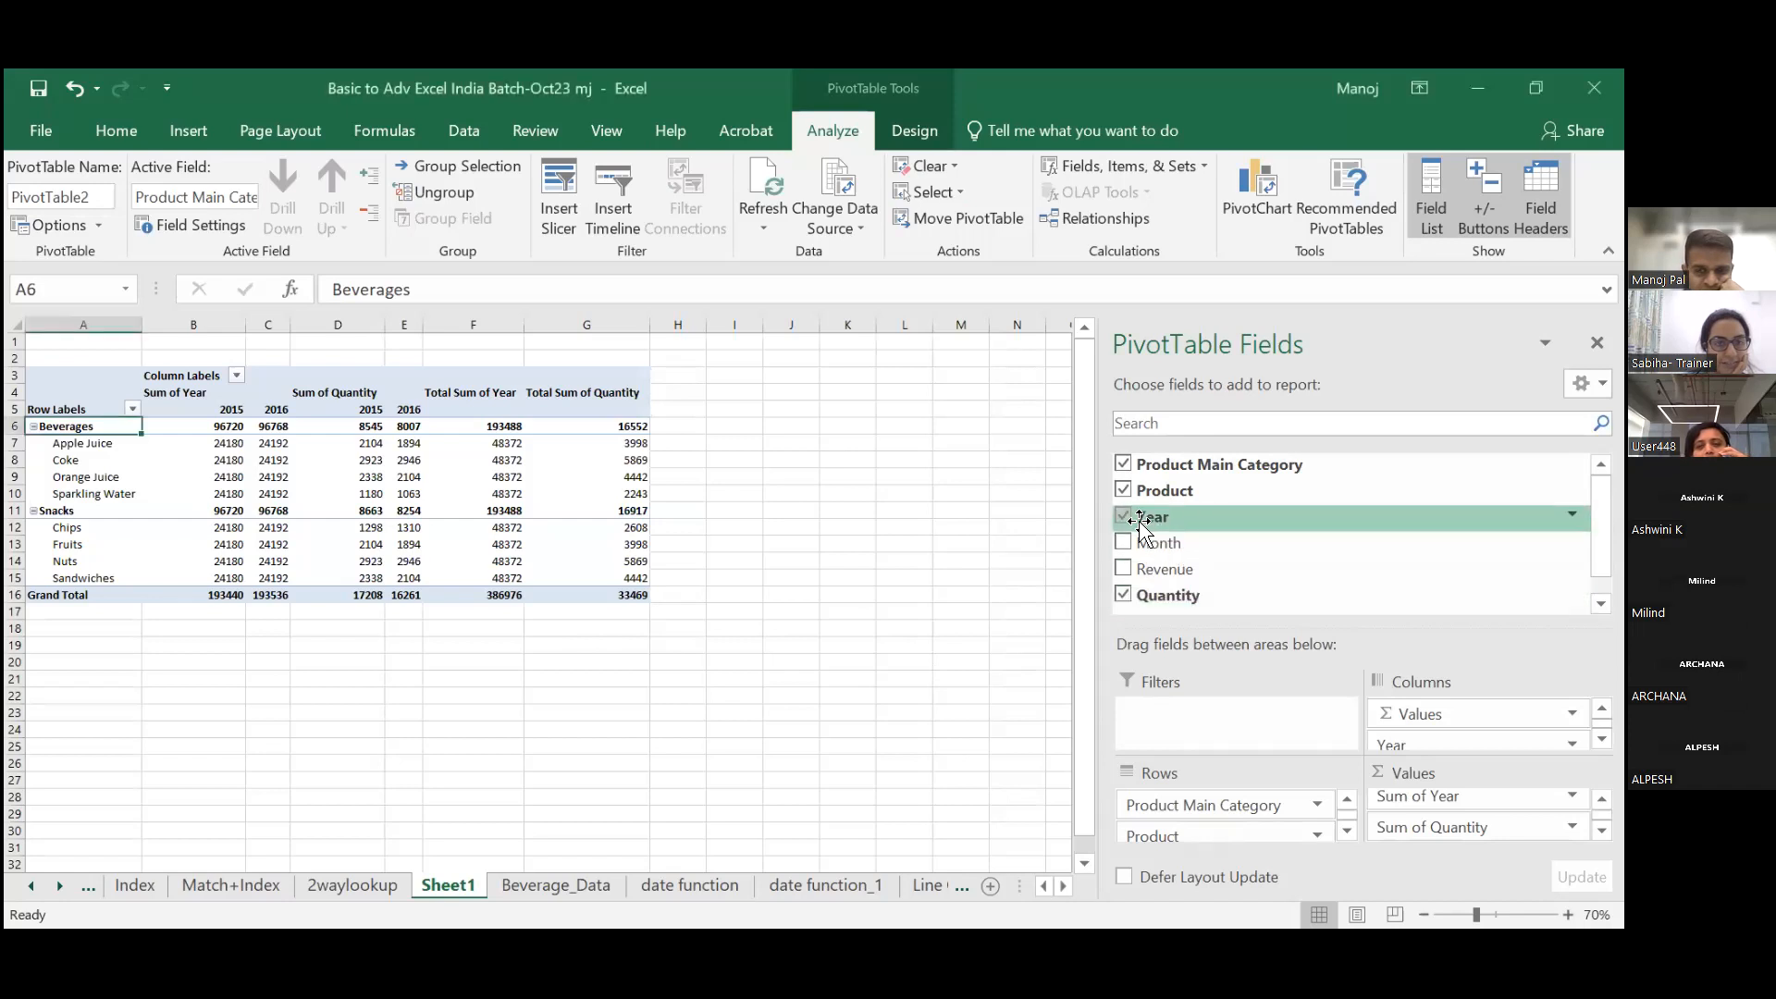
{"action": "left_click", "coordinate": [1123, 516]}
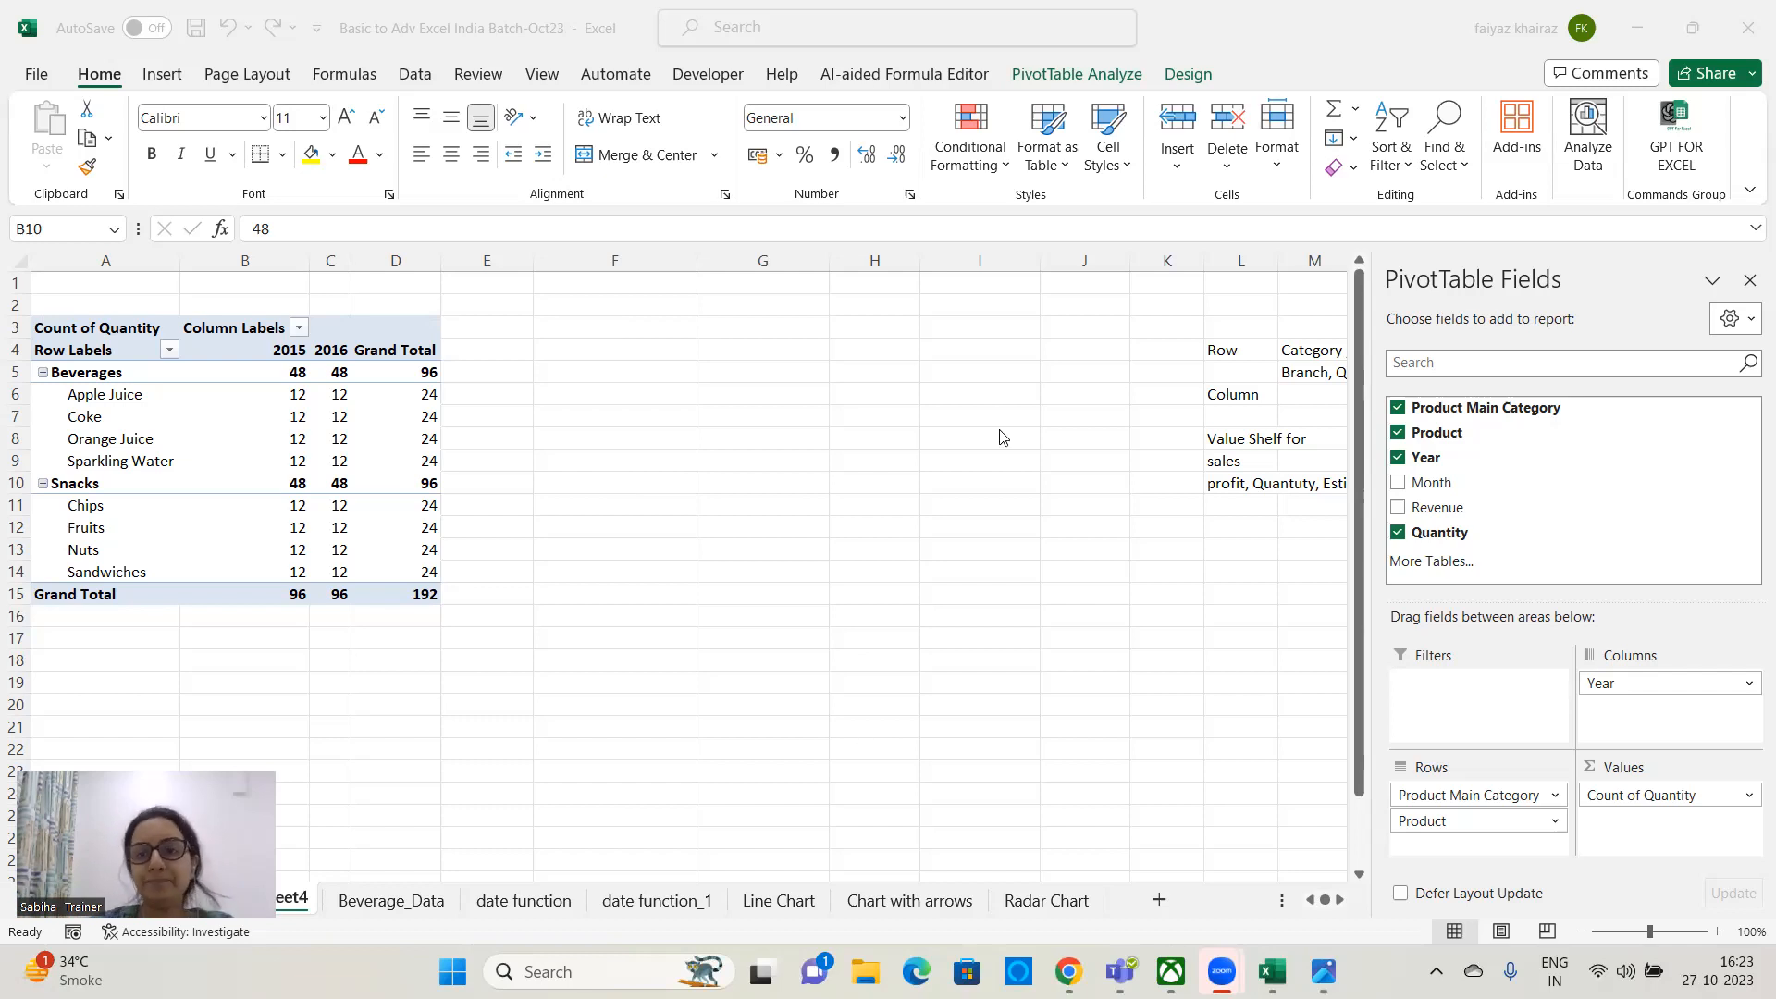
- Clear all fields from the PivotTable and rebuild it with Product as rows and Revenue as values
{"action": "left_click", "coordinate": [1282, 747]}
{"action": "left_click_drag", "start_coordinate": [1467, 795], "coordinate": [1150, 707]}
{"action": "left_click_drag", "start_coordinate": [1471, 794], "coordinate": [1281, 751]}
{"action": "left_click_drag", "start_coordinate": [1672, 804], "coordinate": [1211, 680]}
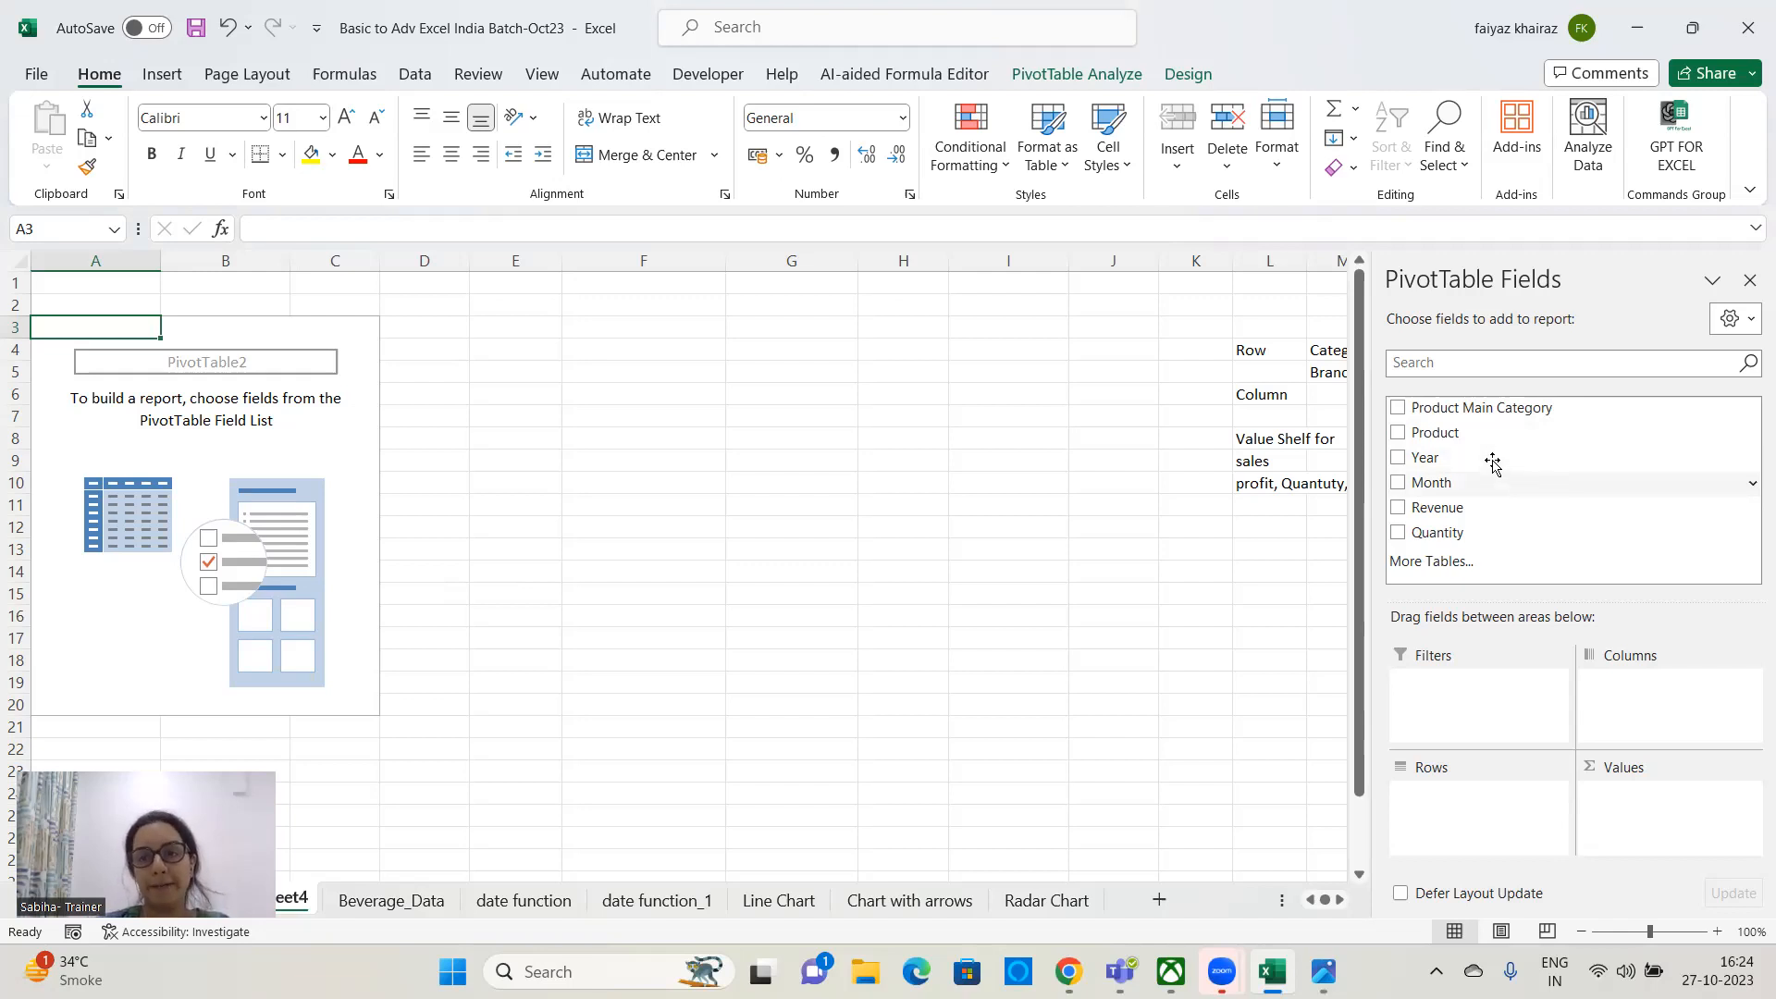
{"action": "left_click_drag", "start_coordinate": [1440, 426], "coordinate": [1473, 762]}
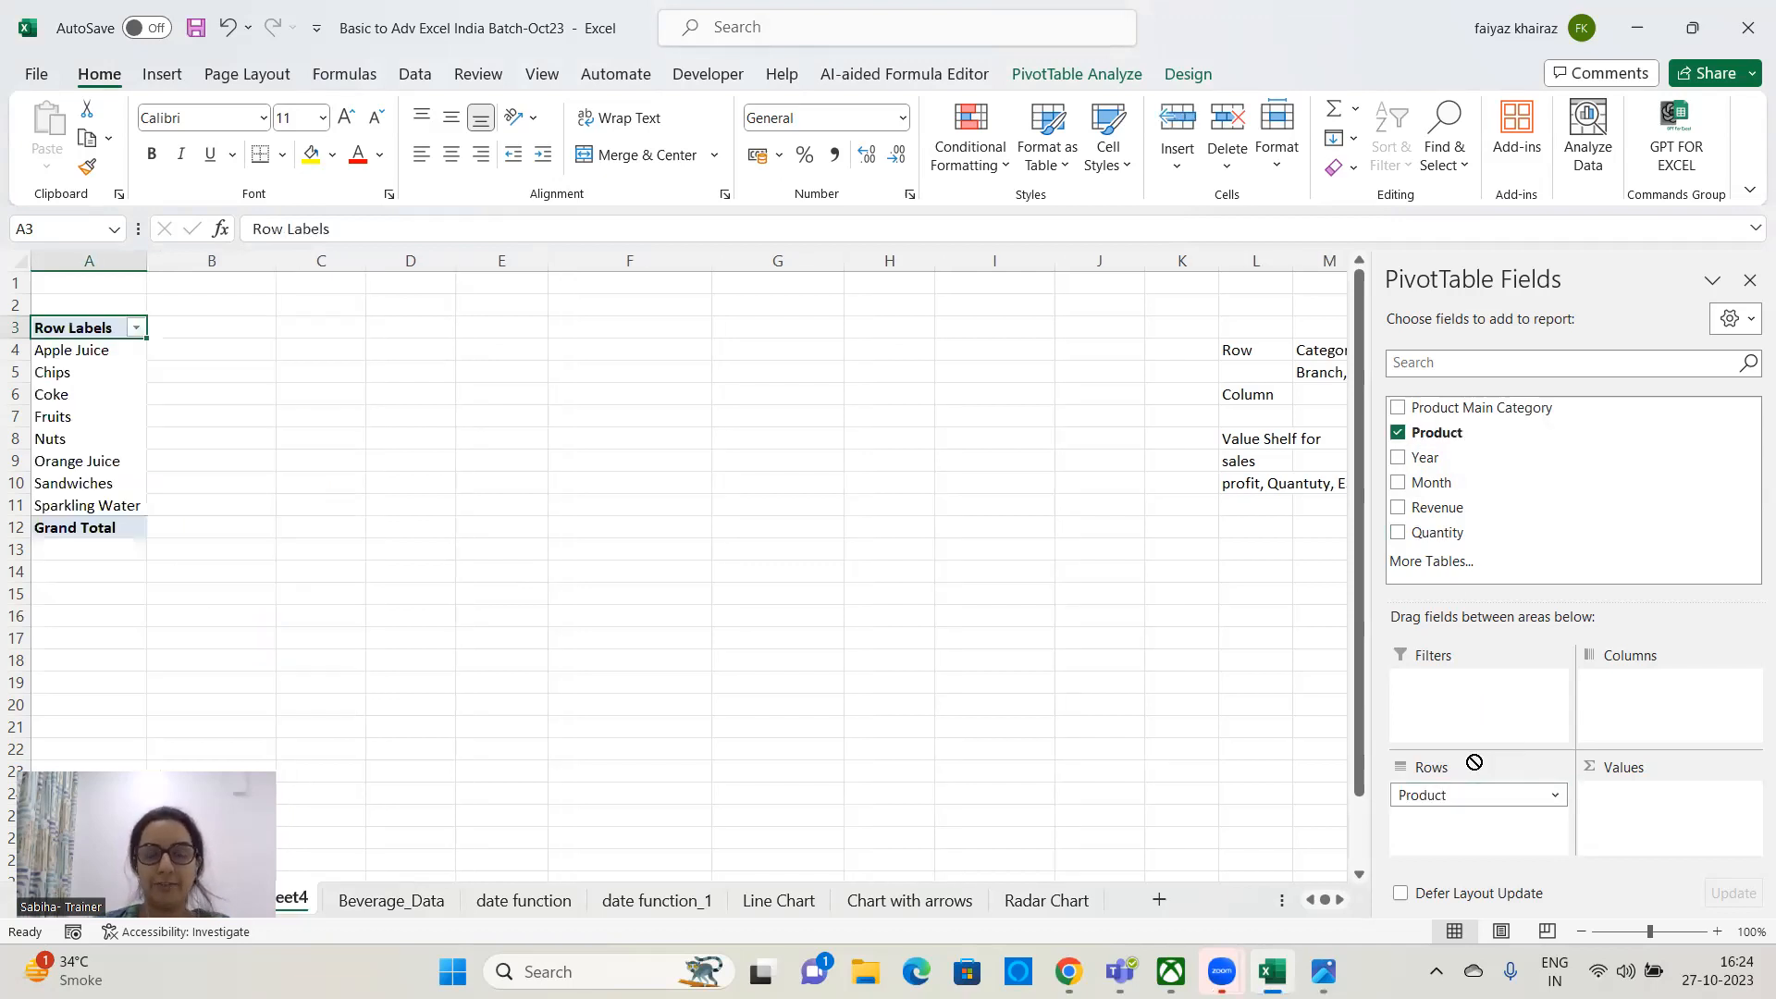
{"action": "left_click_drag", "start_coordinate": [1415, 508], "coordinate": [1633, 795]}
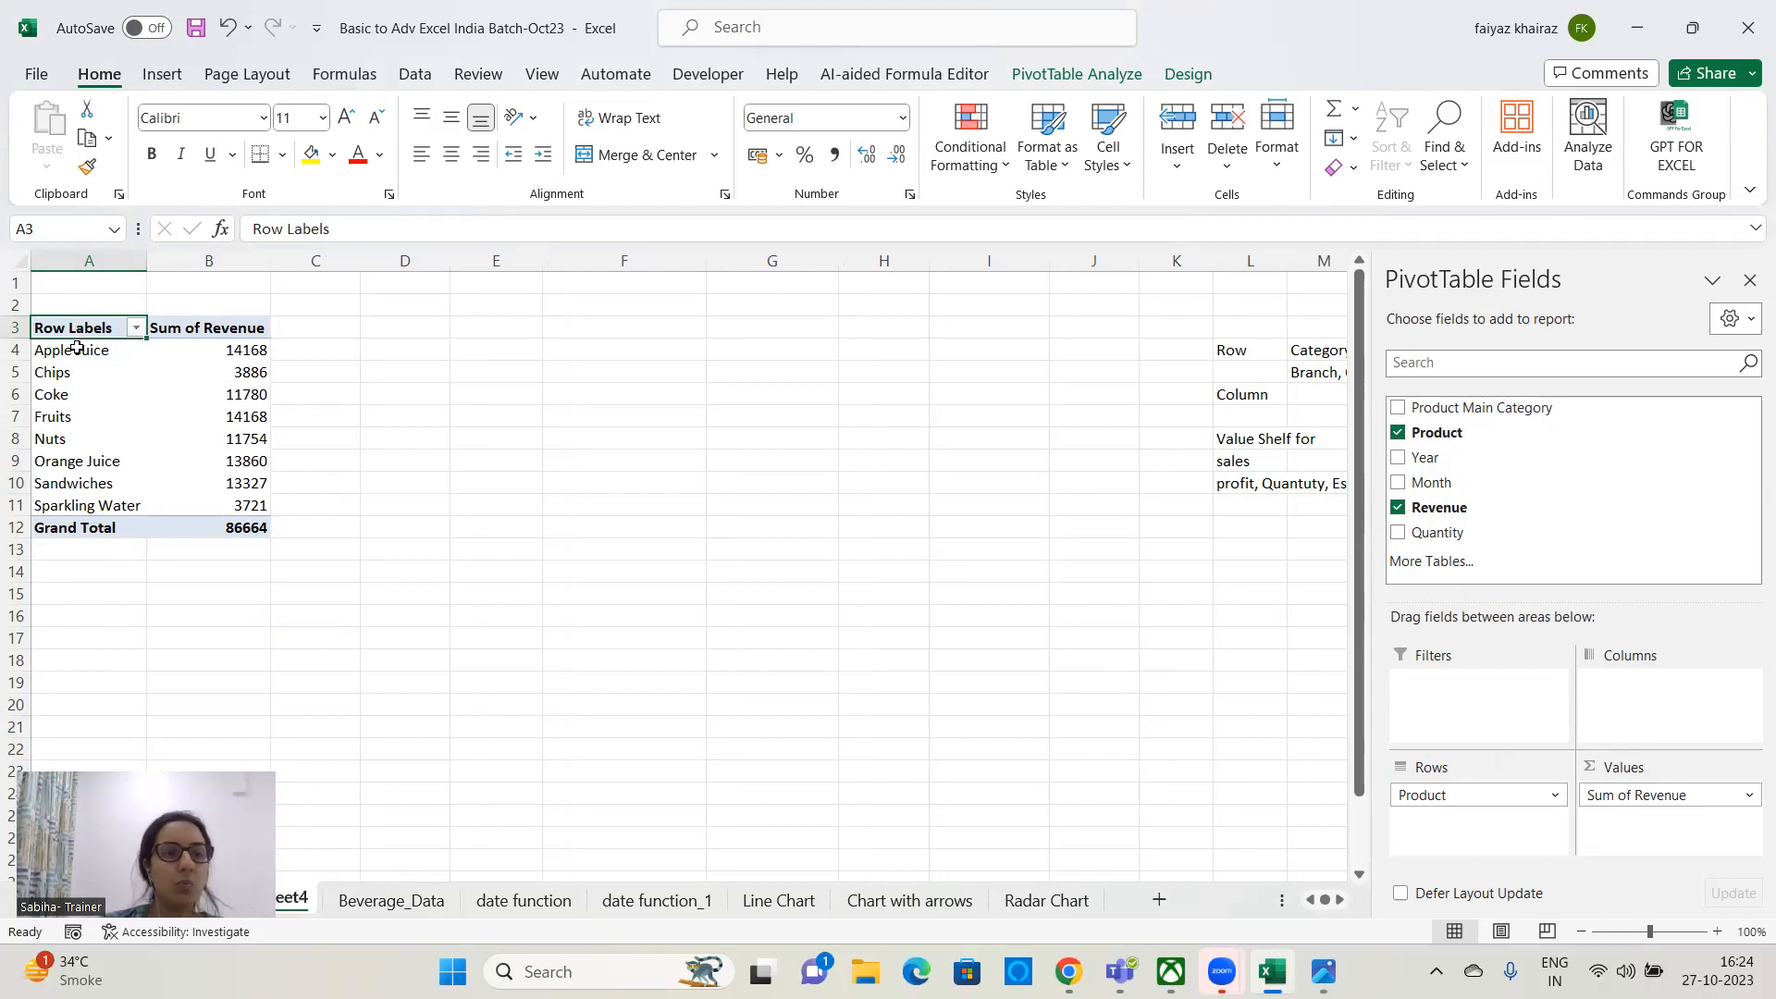
- Group the Apple Juice, Chips and Coke row labels
{"action": "left_click_drag", "start_coordinate": [80, 353], "coordinate": [80, 402]}
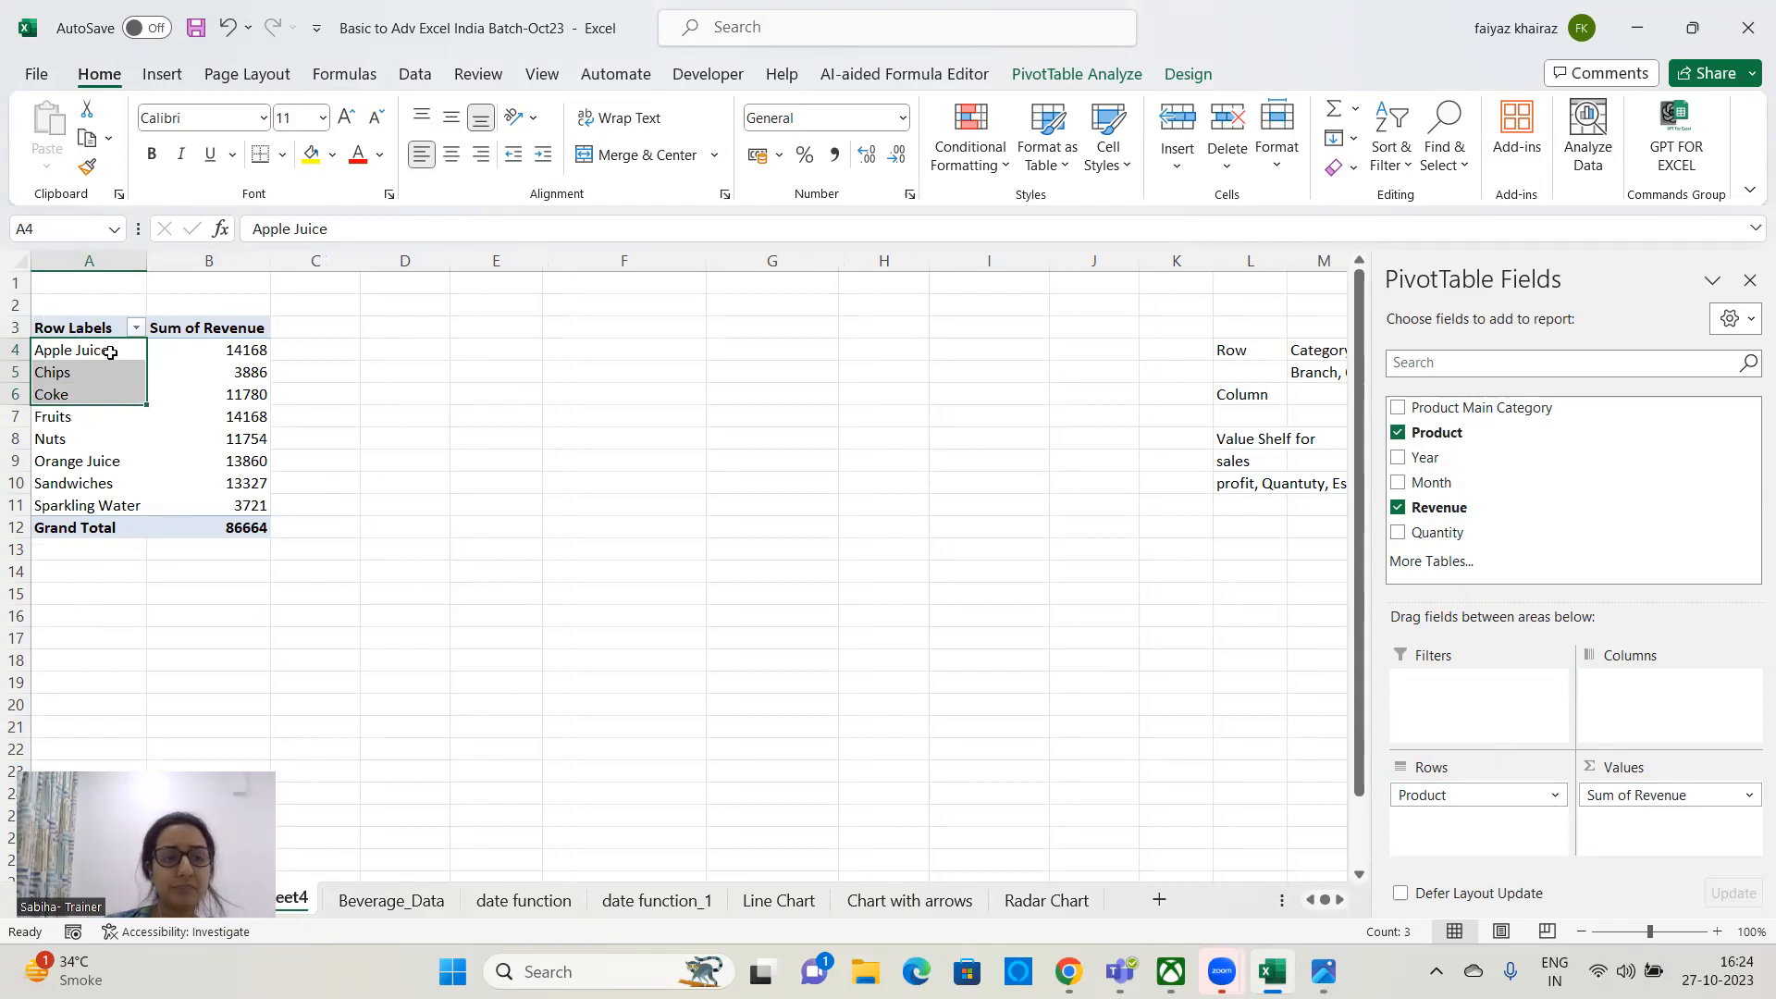
{"action": "left_click", "coordinate": [1036, 74]}
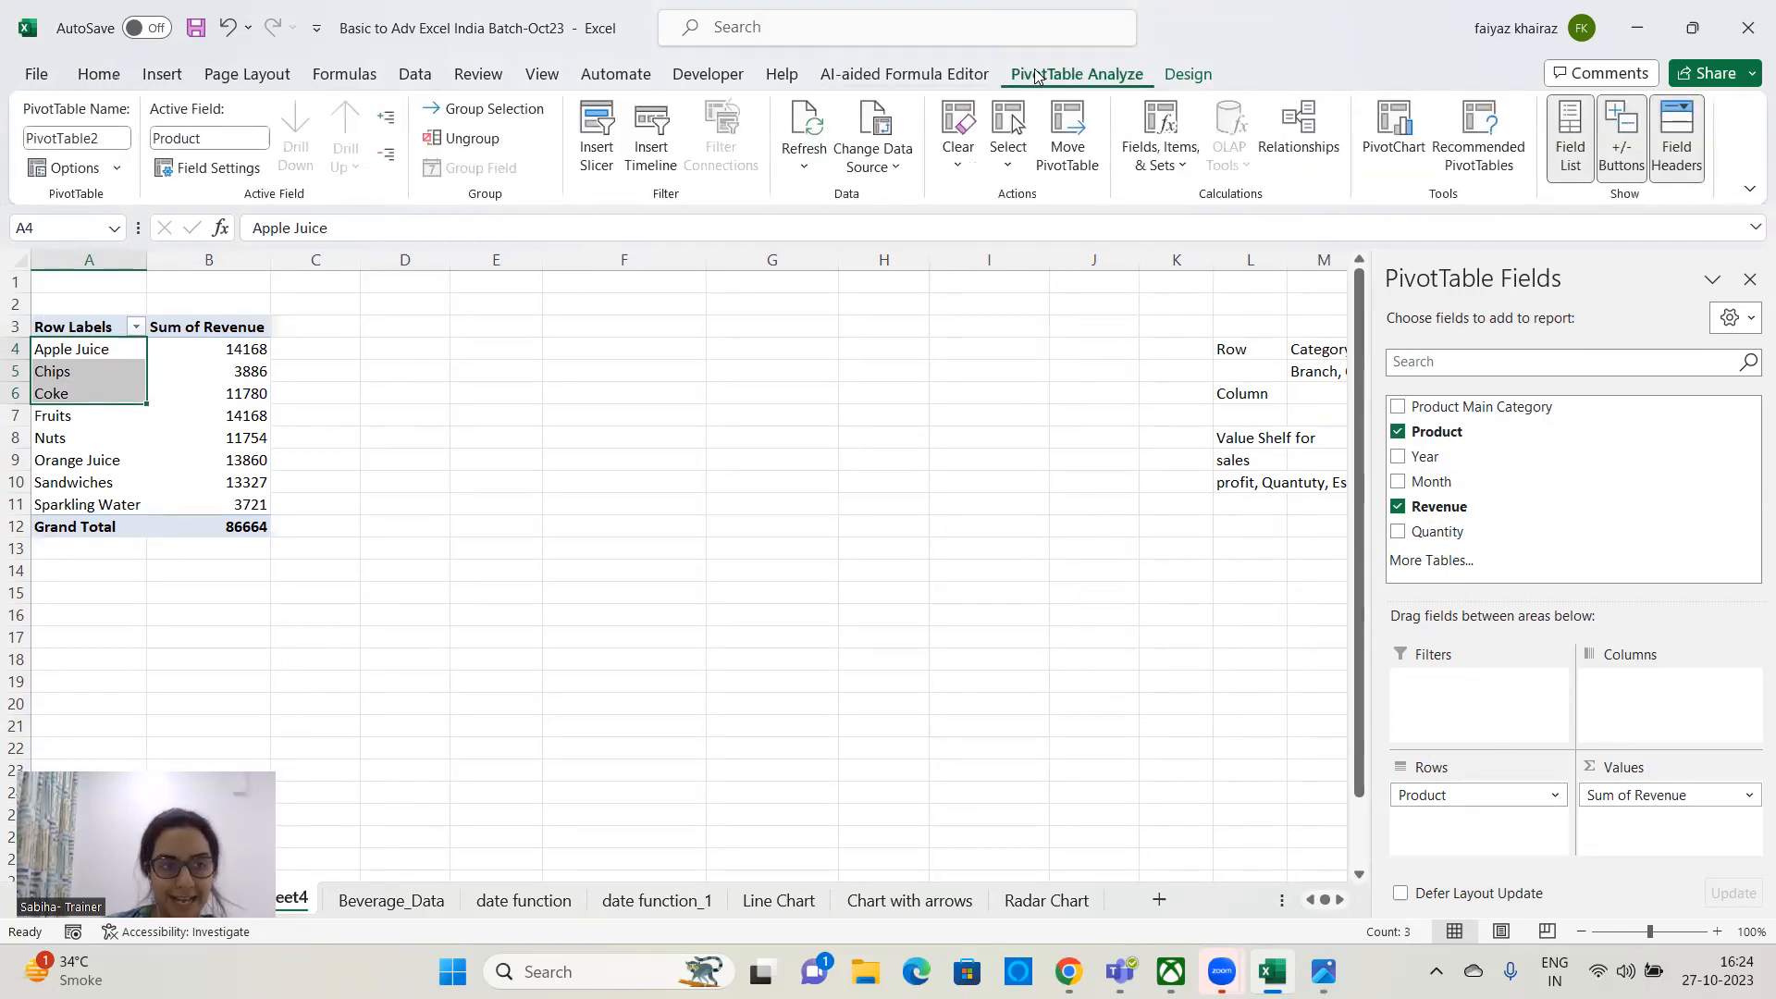
{"action": "left_click", "coordinate": [453, 113]}
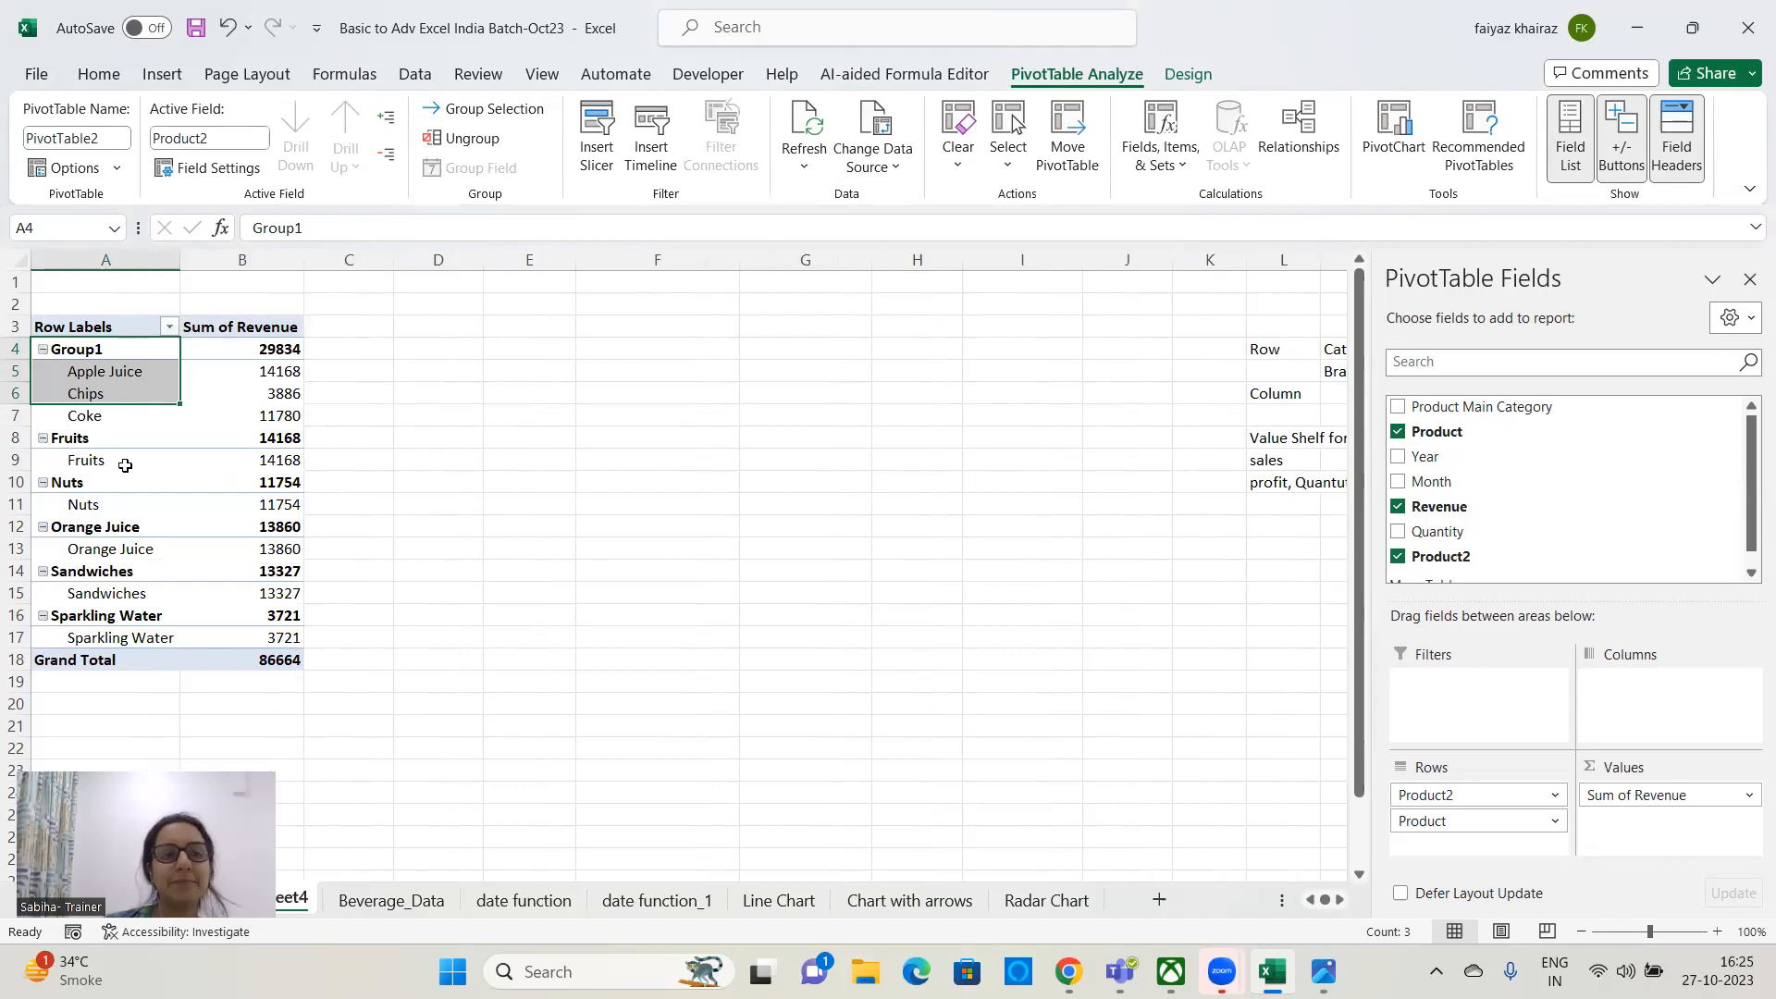
- Rename the group containing Apple Juice, Chips and Coke to Junk Food
{"action": "left_click", "coordinate": [53, 349]}
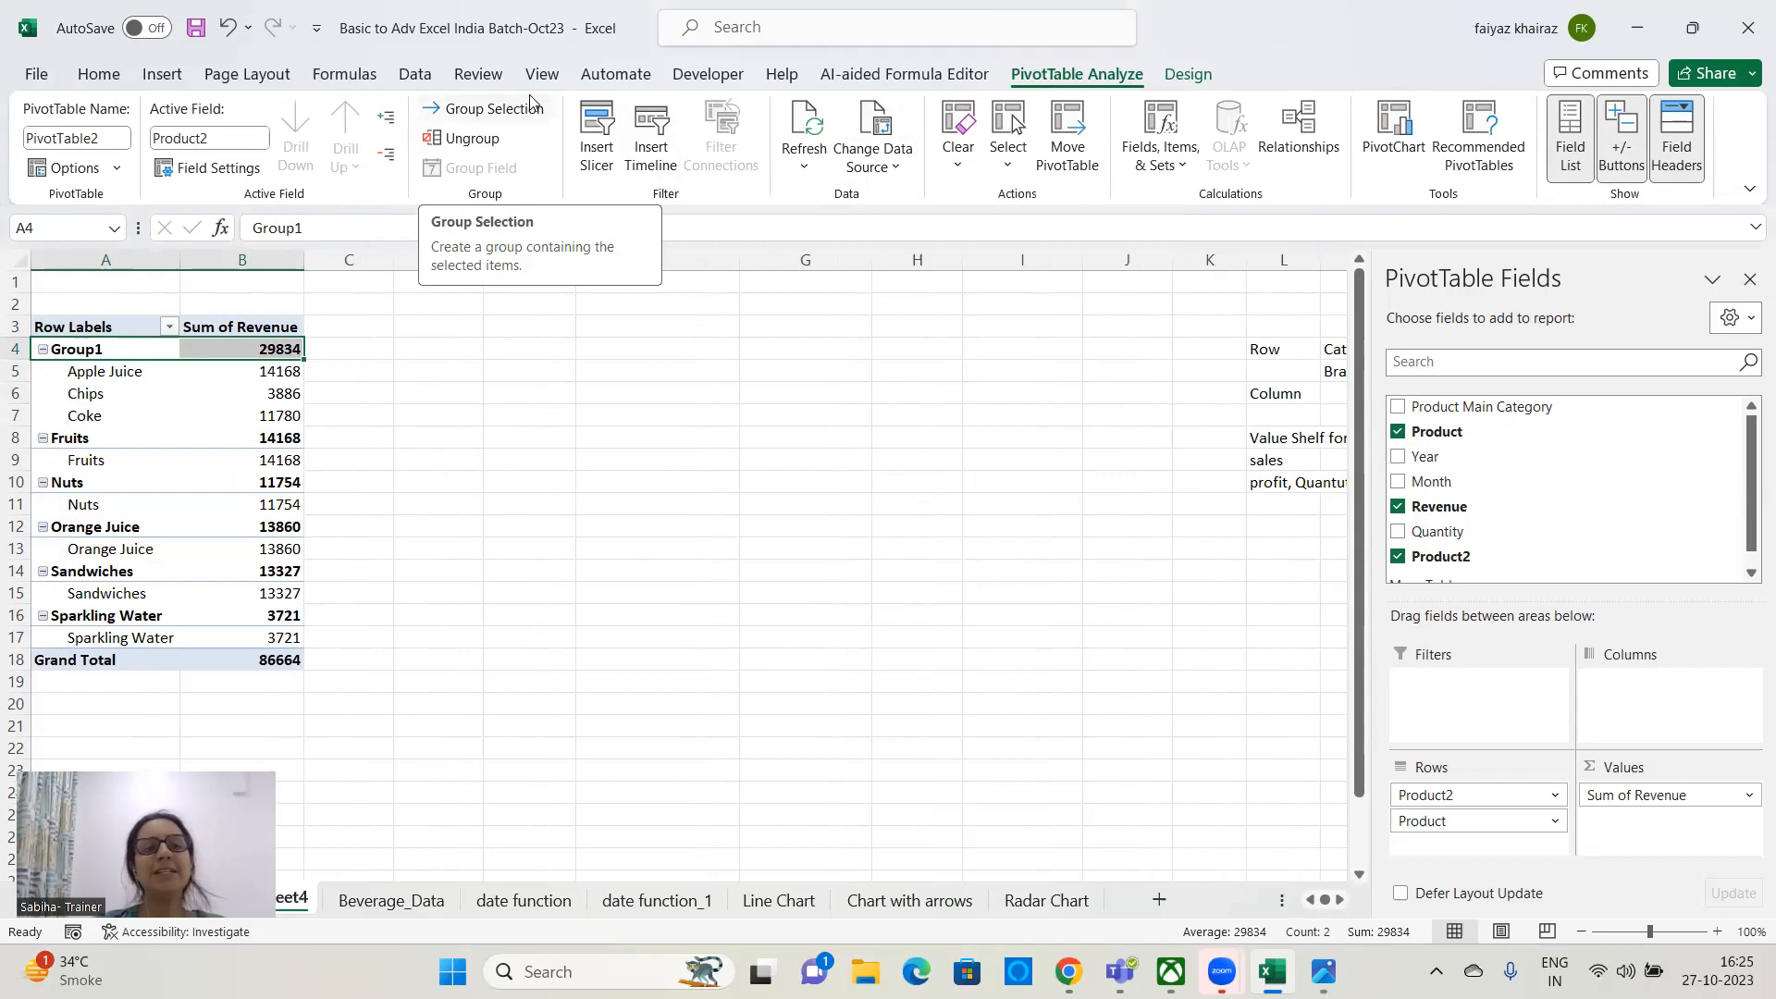
{"action": "left_click", "coordinate": [324, 228]}
{"action": "key", "text": "BackSpace"}
{"action": "key", "text": "BackSpace"}
{"action": "key", "text": "BackSpace"}
{"action": "key", "text": "BackSpace"}
{"action": "key", "text": "BackSpace"}
{"action": "key", "text": "BackSpace"}
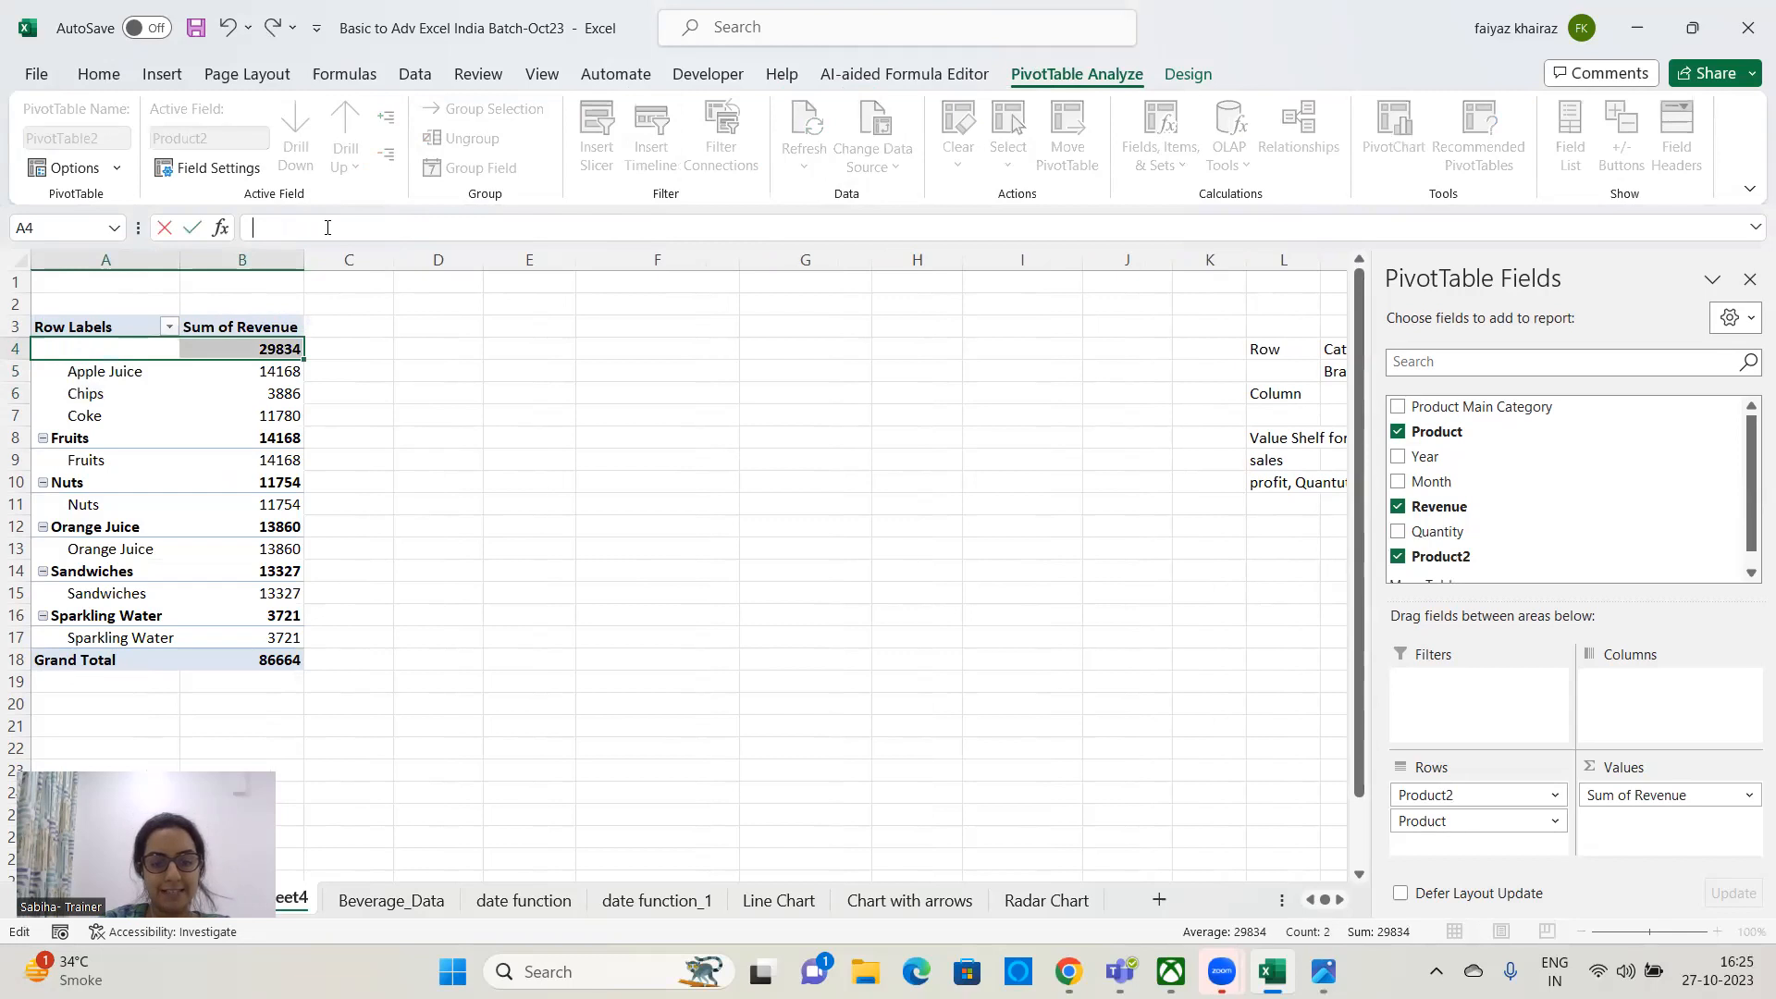
{"action": "type", "text": "jUNK Food"}
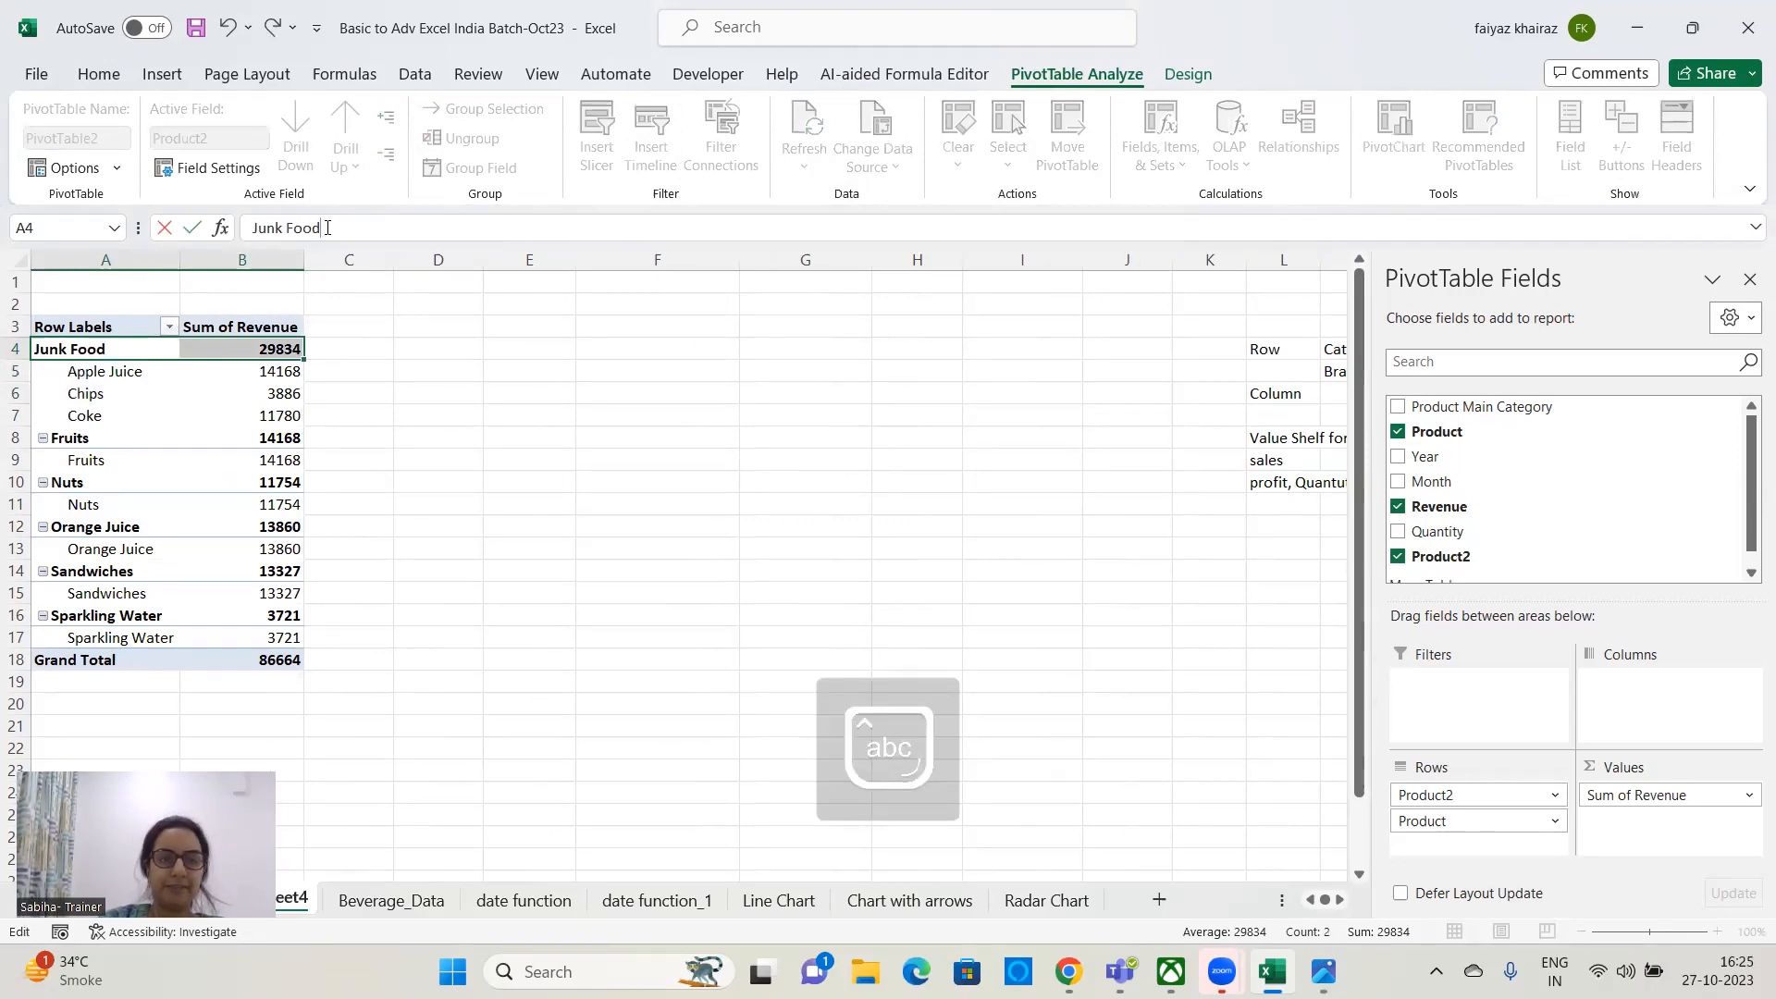
{"action": "key", "text": "Return"}
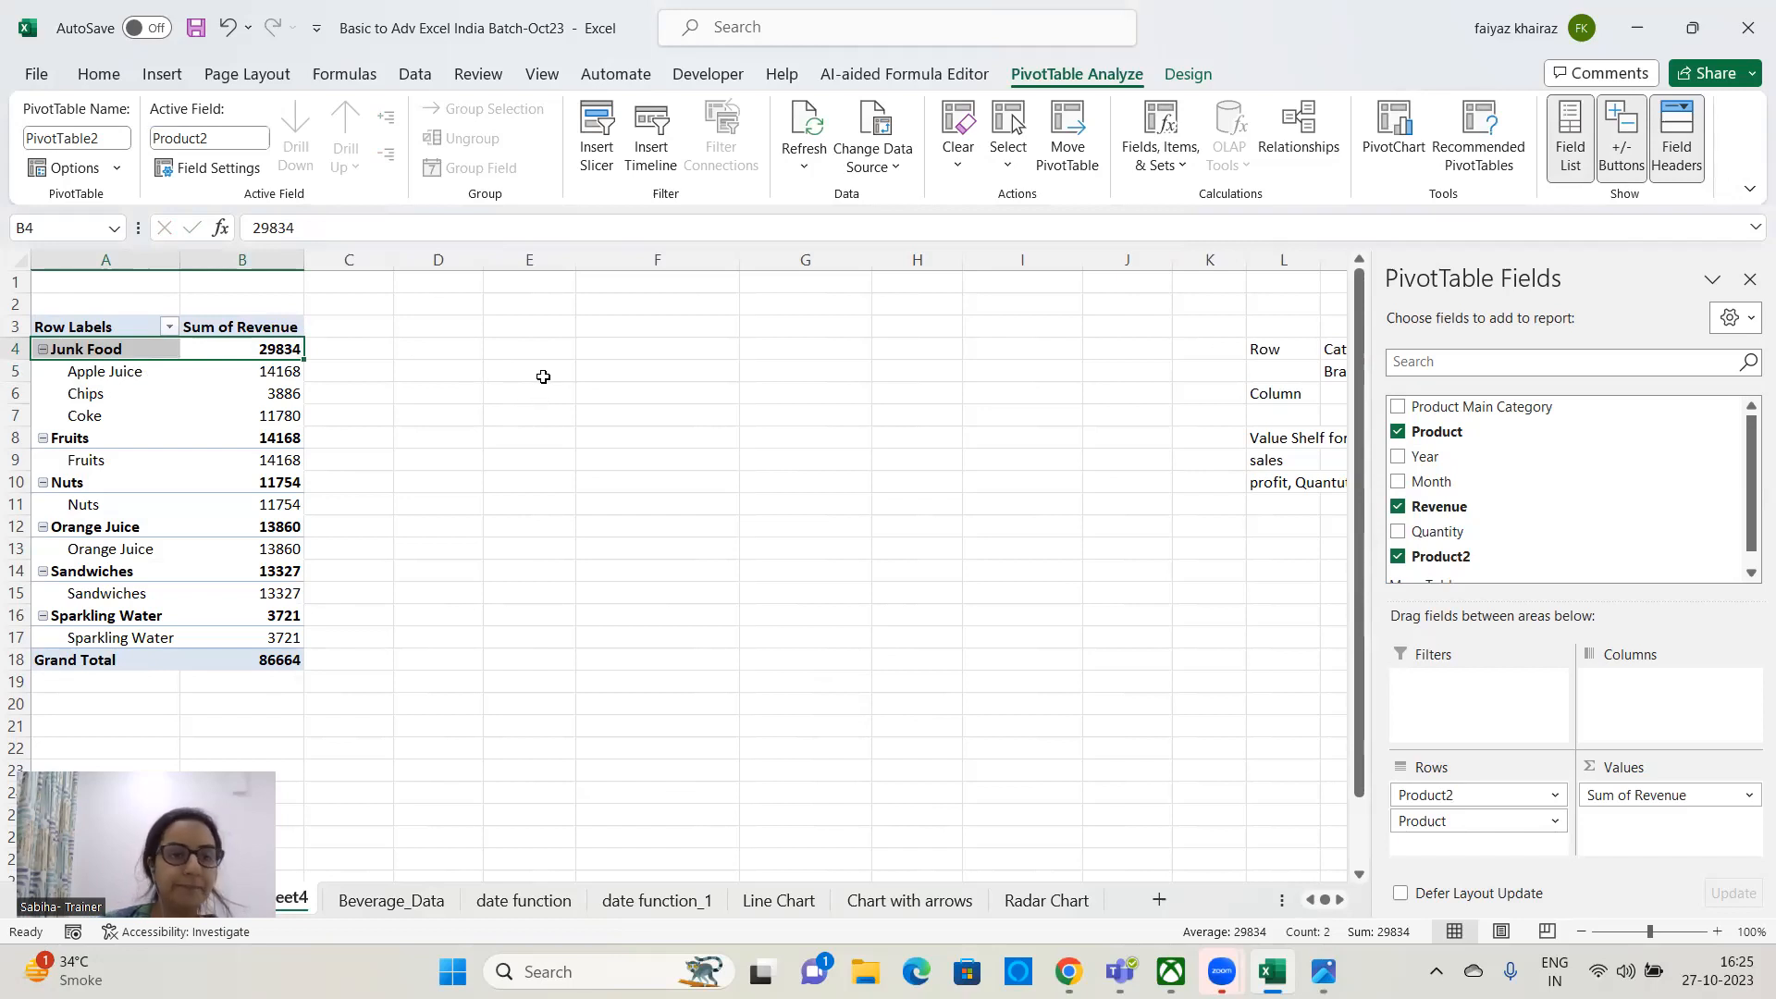
- Group the Fruits, Nuts and Orange Juice row labels
{"action": "left_click", "coordinate": [68, 439]}
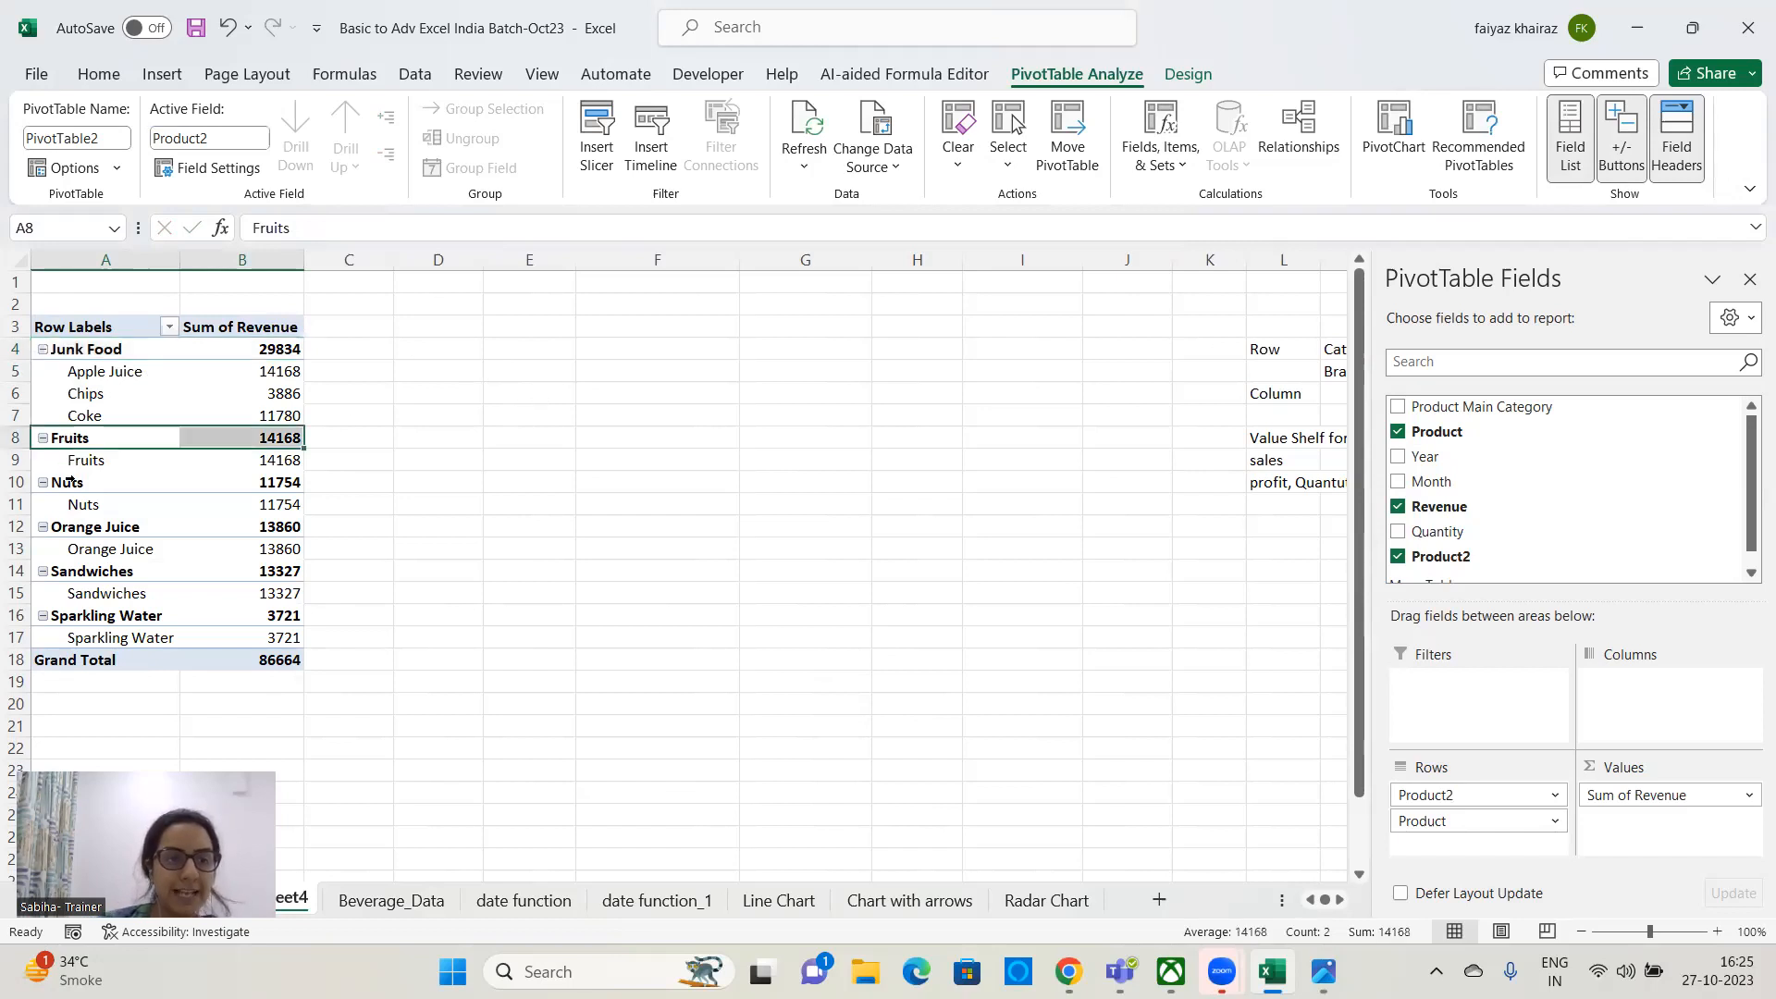
{"action": "left_click_drag", "start_coordinate": [72, 462], "coordinate": [76, 551]}
{"action": "left_click", "coordinate": [595, 477]}
{"action": "left_click_drag", "start_coordinate": [70, 439], "coordinate": [76, 550]}
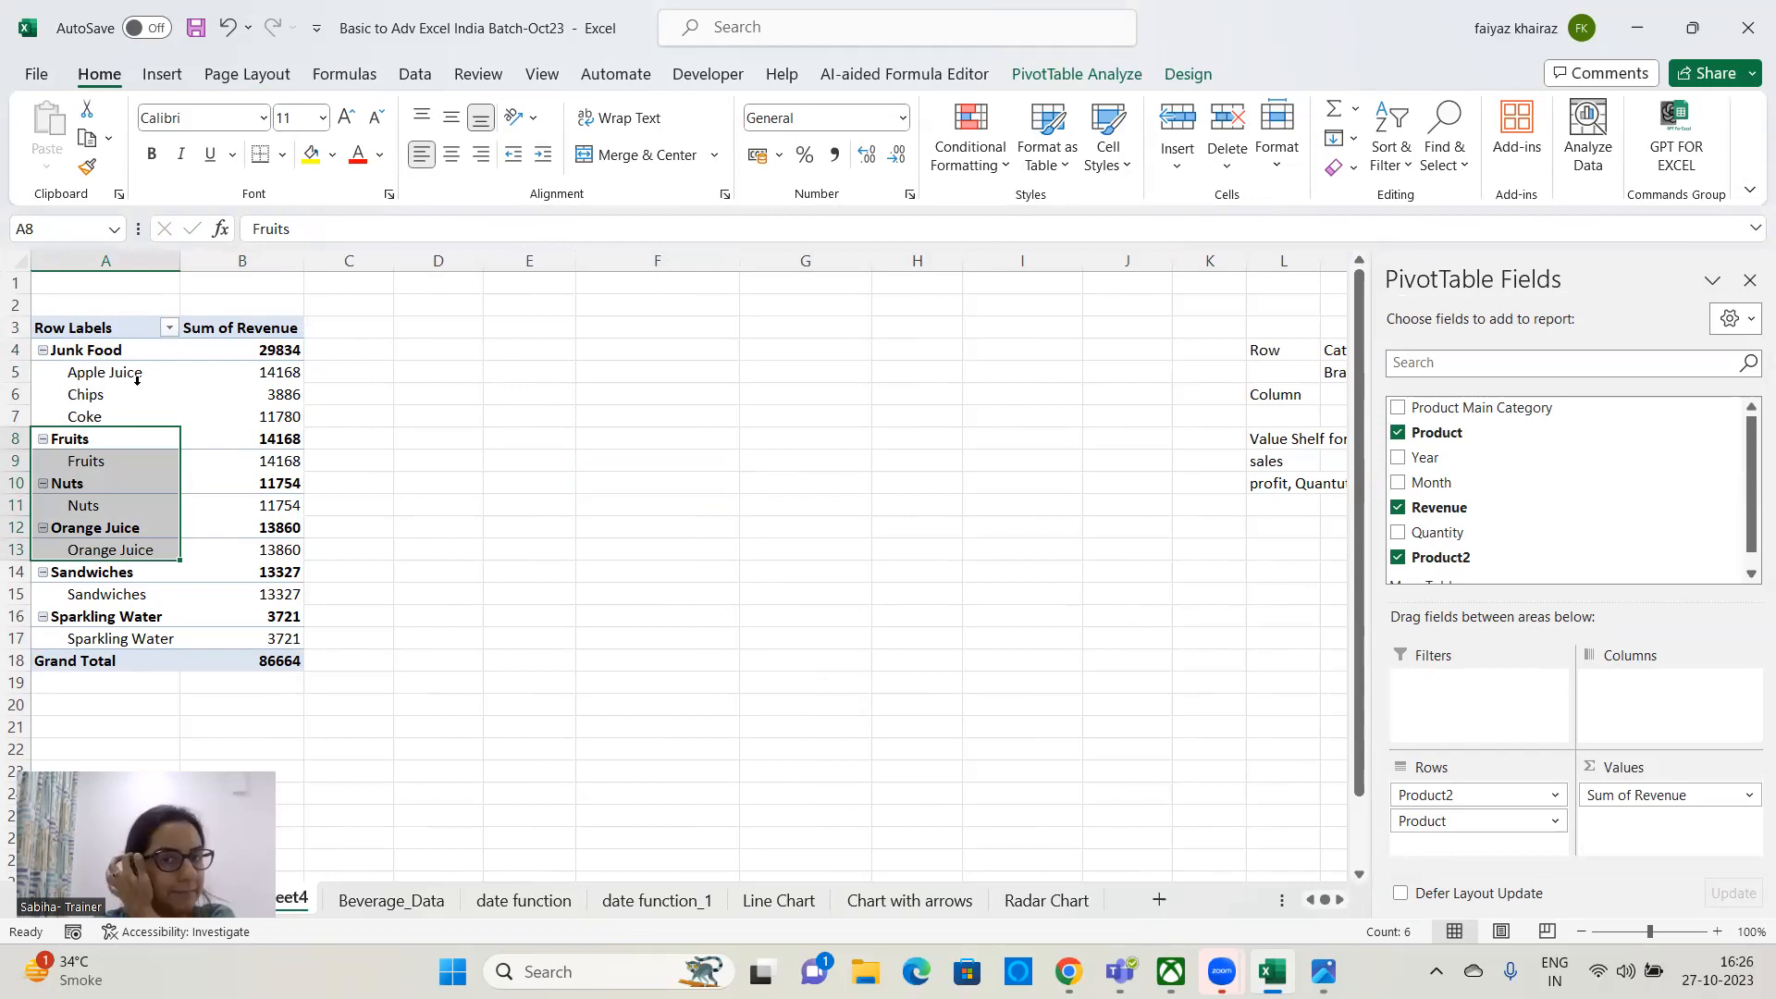
{"action": "left_click", "coordinate": [1065, 76]}
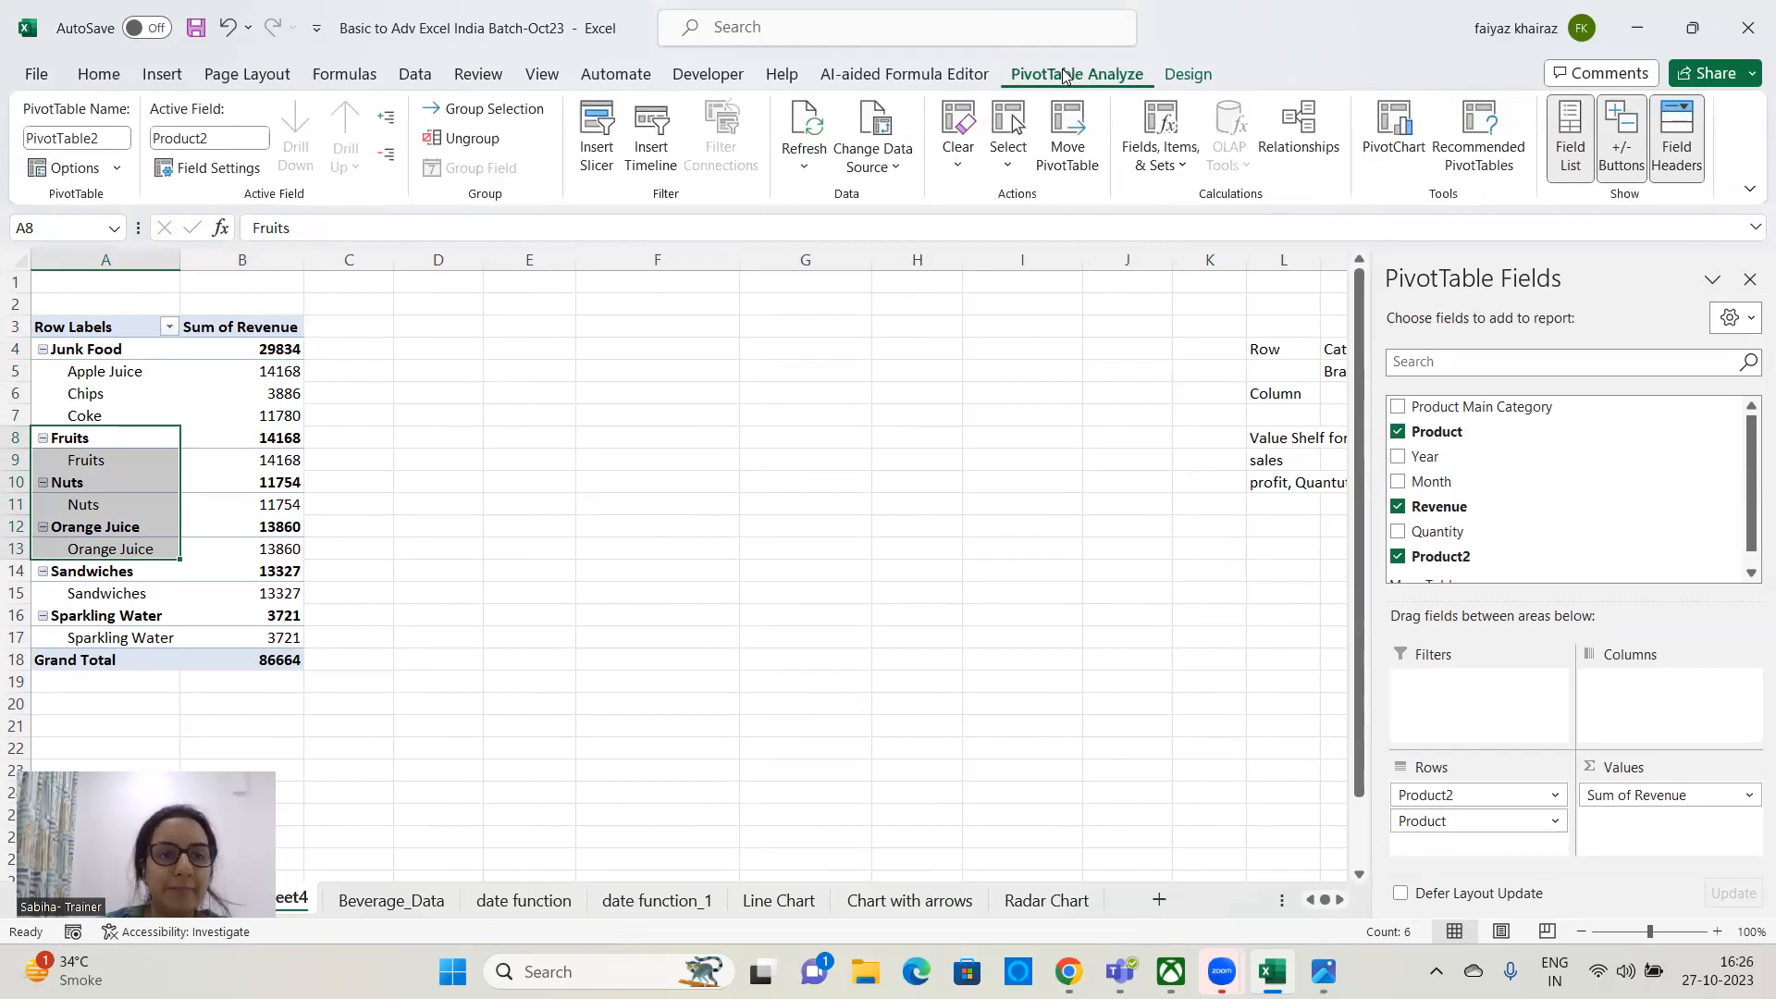
{"action": "left_click", "coordinate": [496, 112]}
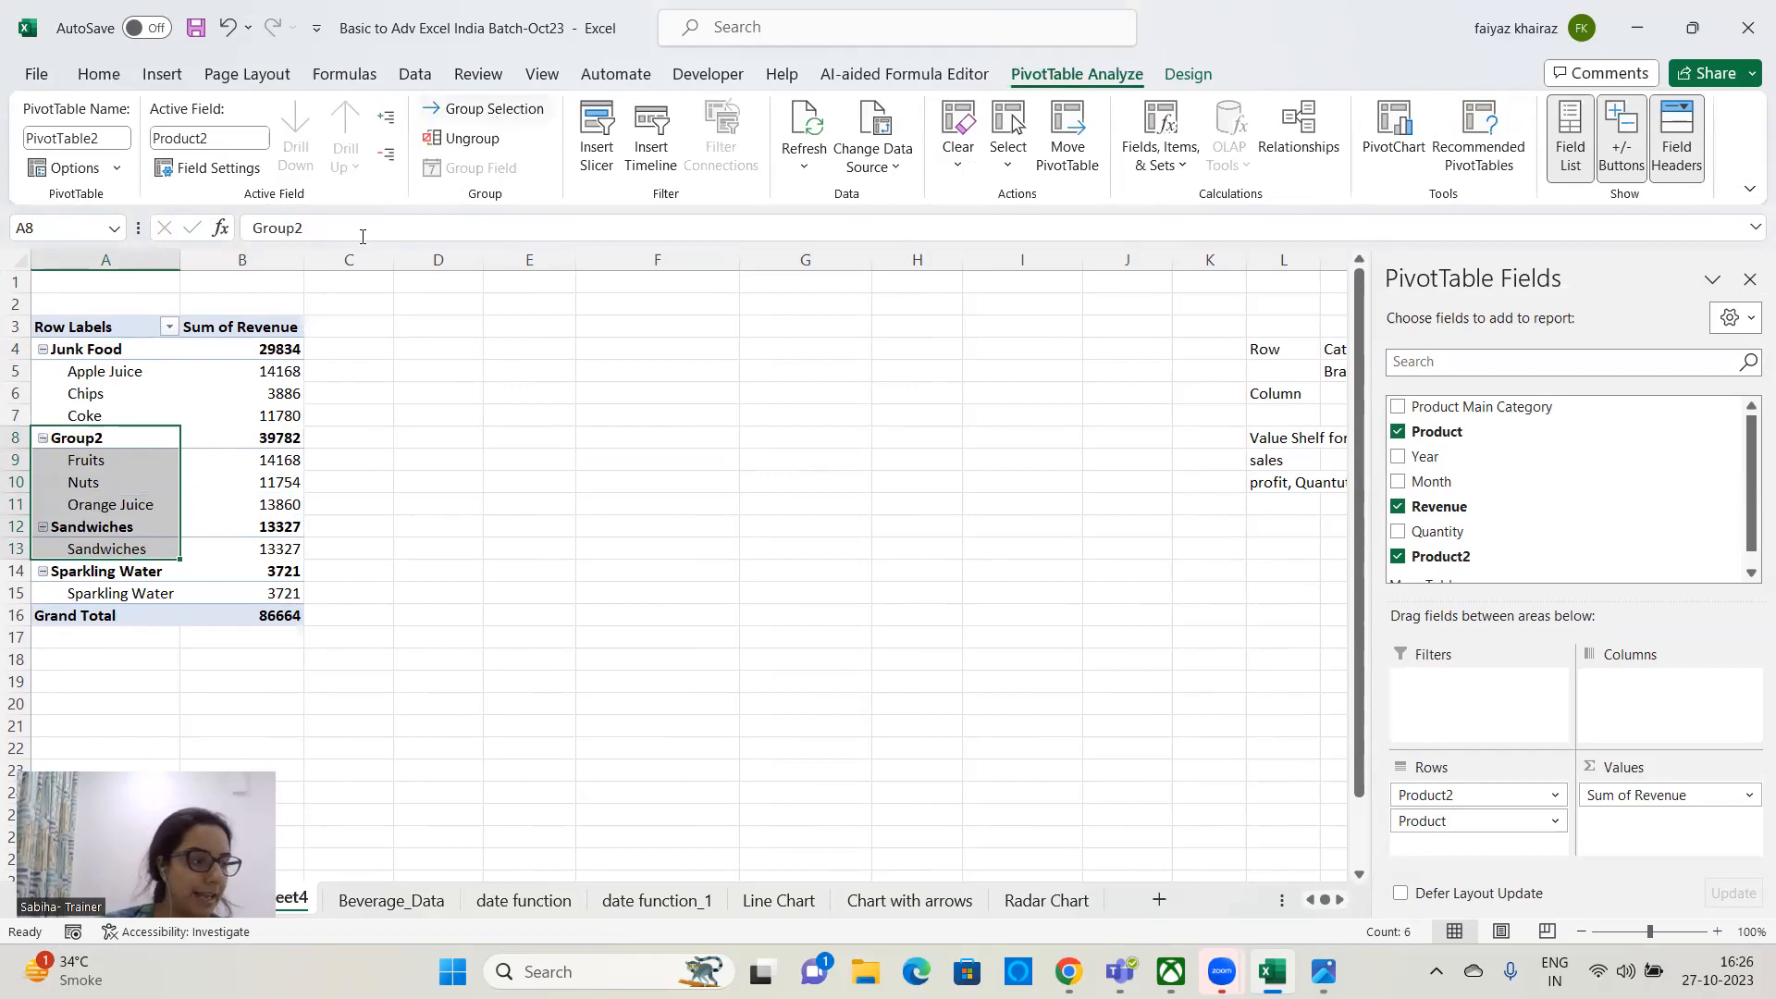
- Rename the group containing Fruits, Nuts and Orange Juice to "Healty Food"
{"action": "left_click", "coordinate": [100, 434]}
{"action": "key", "text": "F2"}
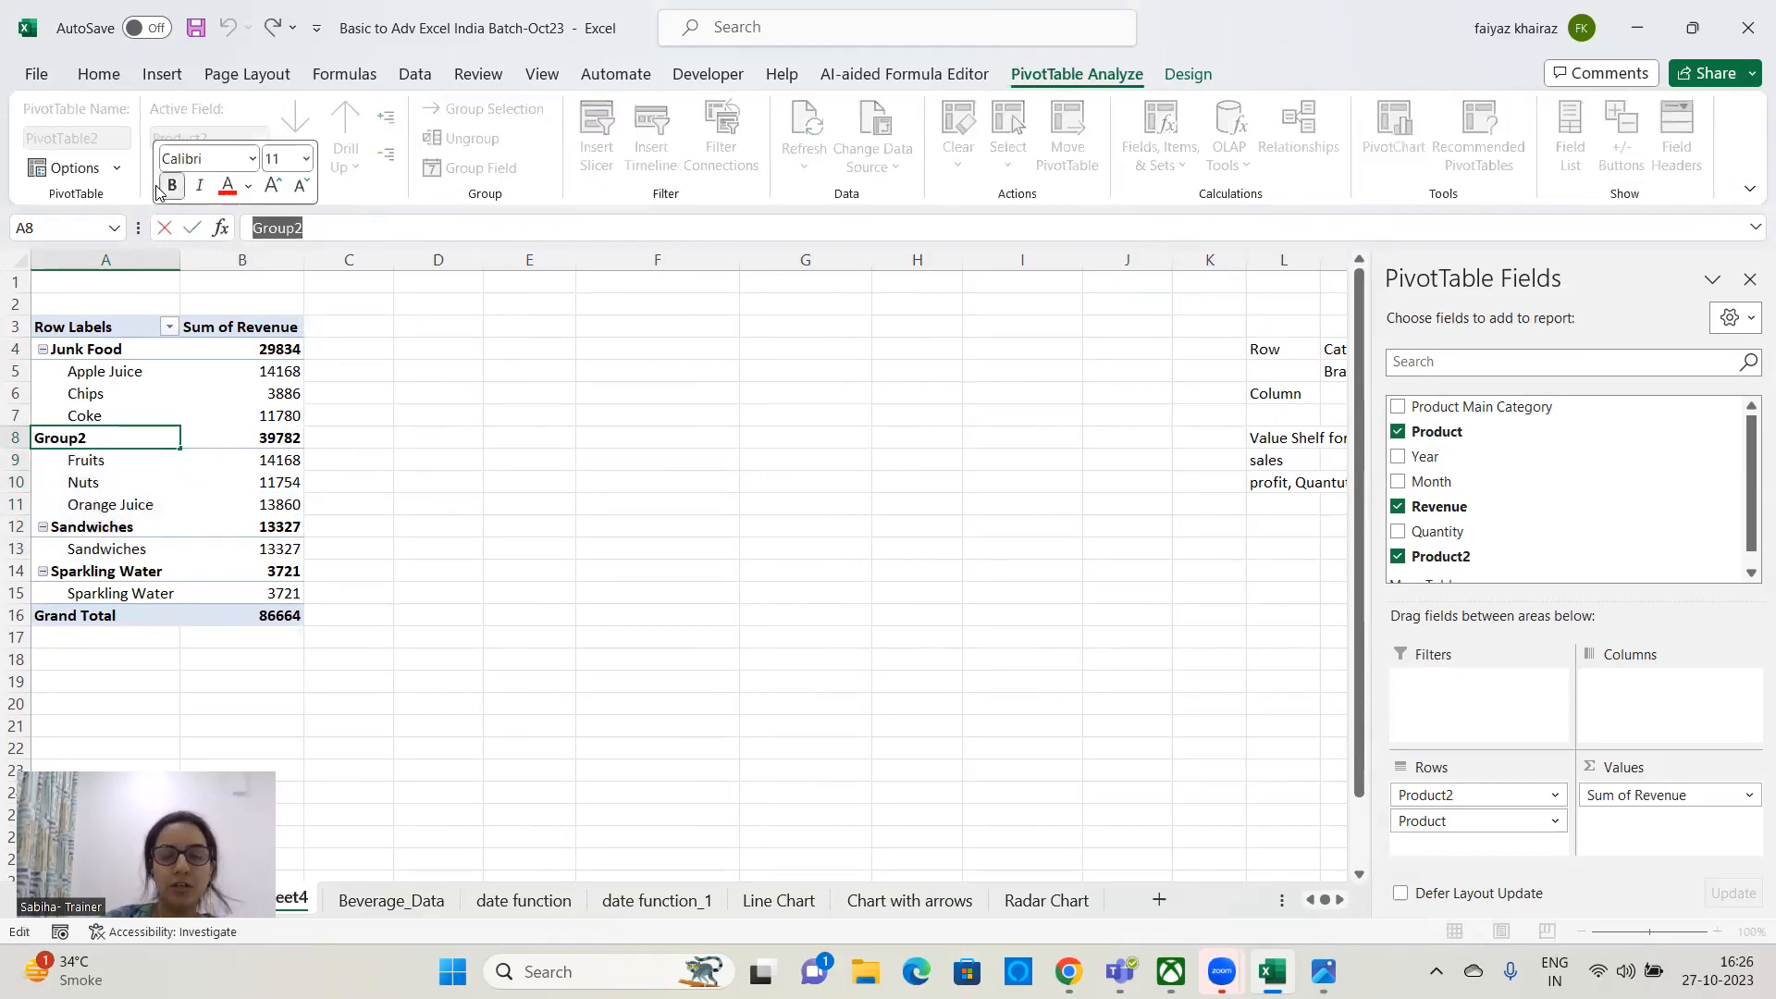
{"action": "key", "text": "BackSpace"}
{"action": "type", "text": "Healty"}
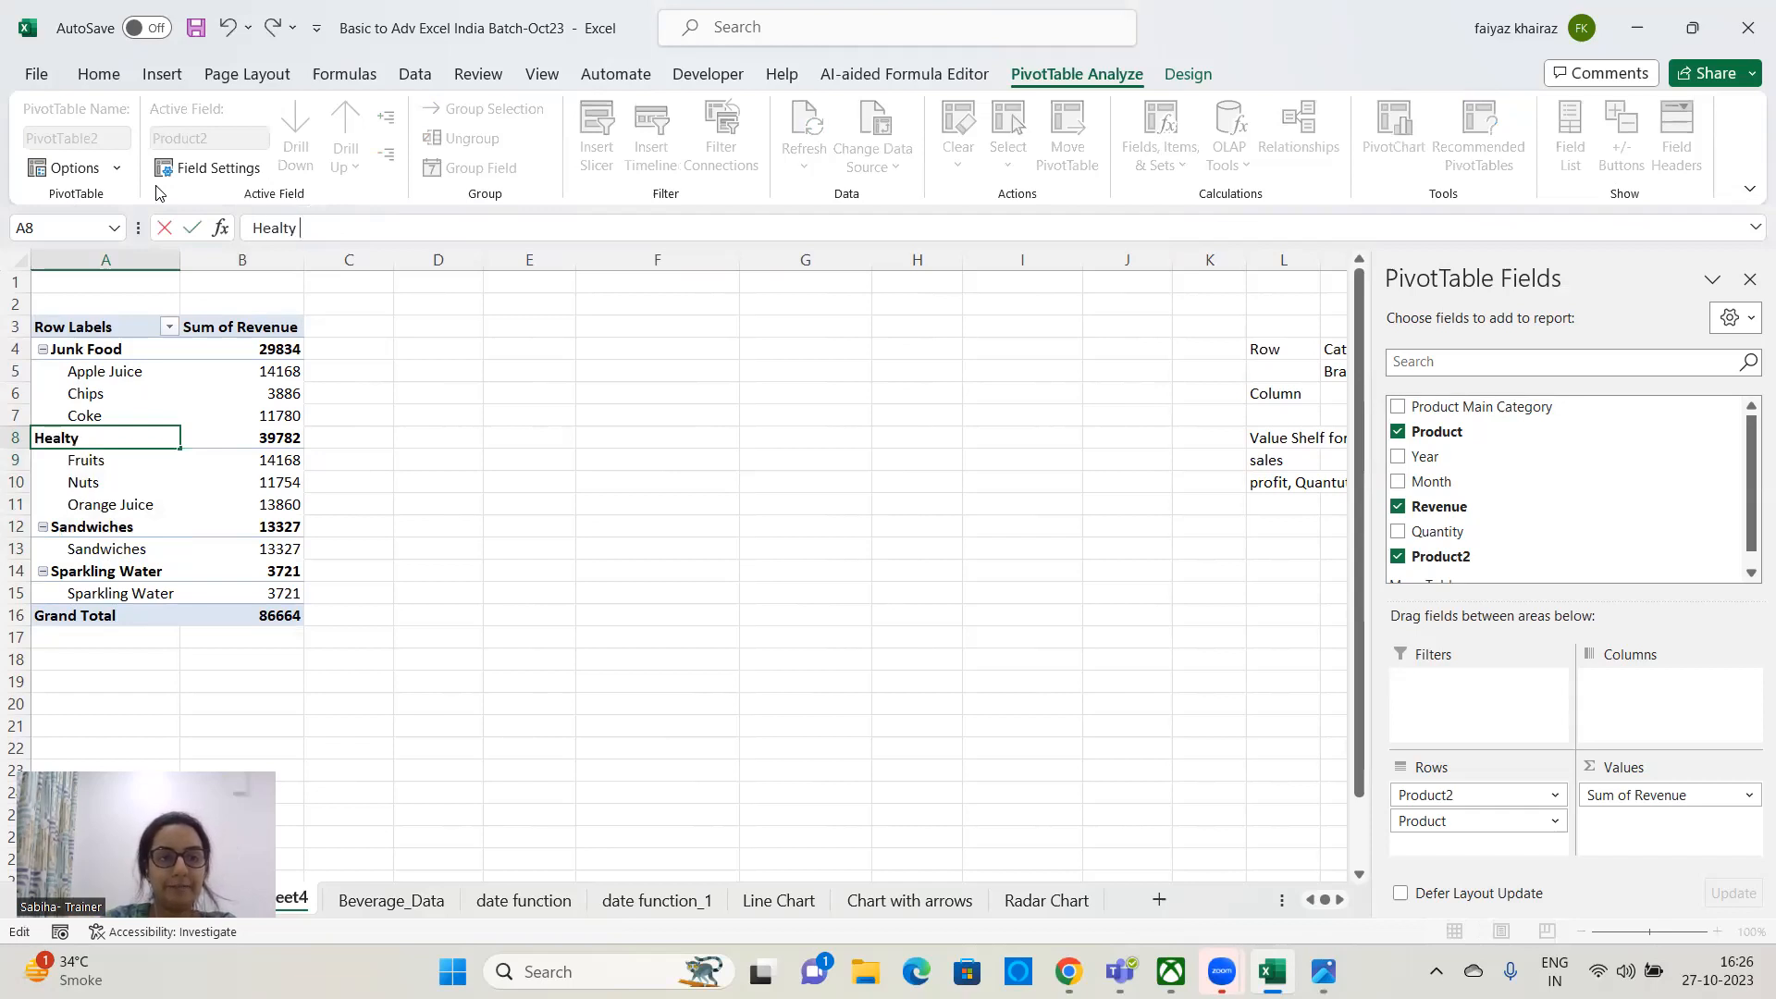
{"action": "type", "text": " Food"}
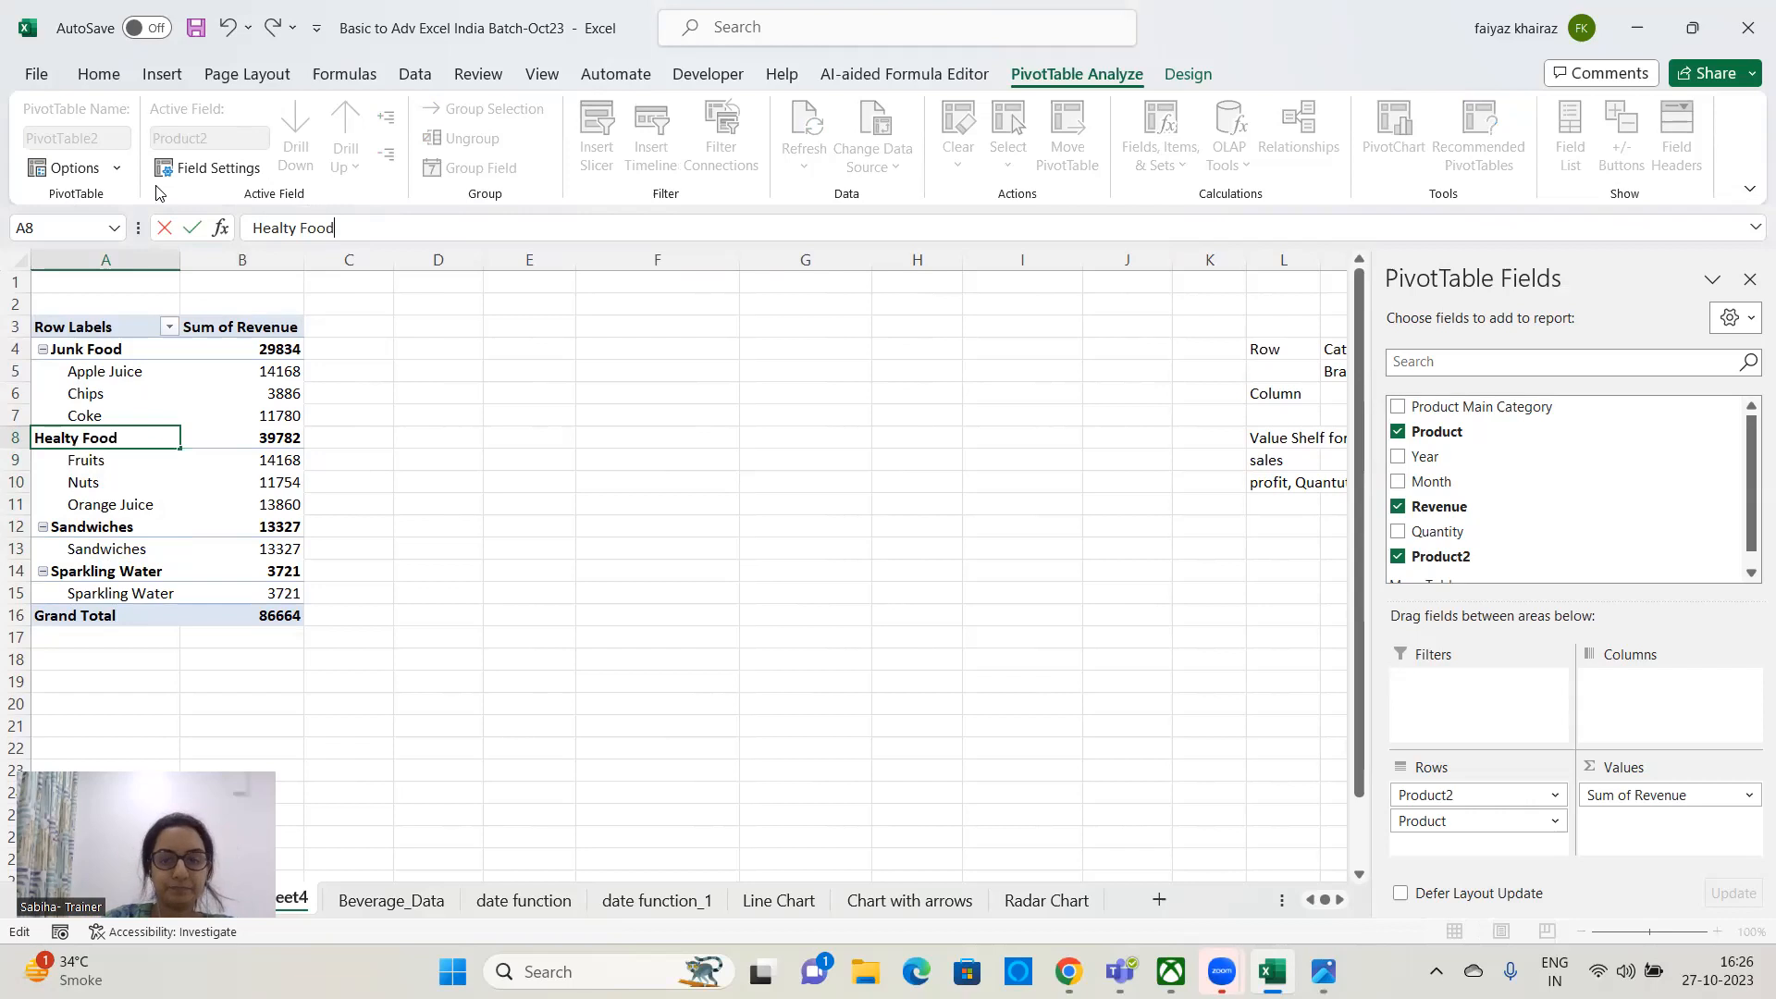
{"action": "key", "text": "Return"}
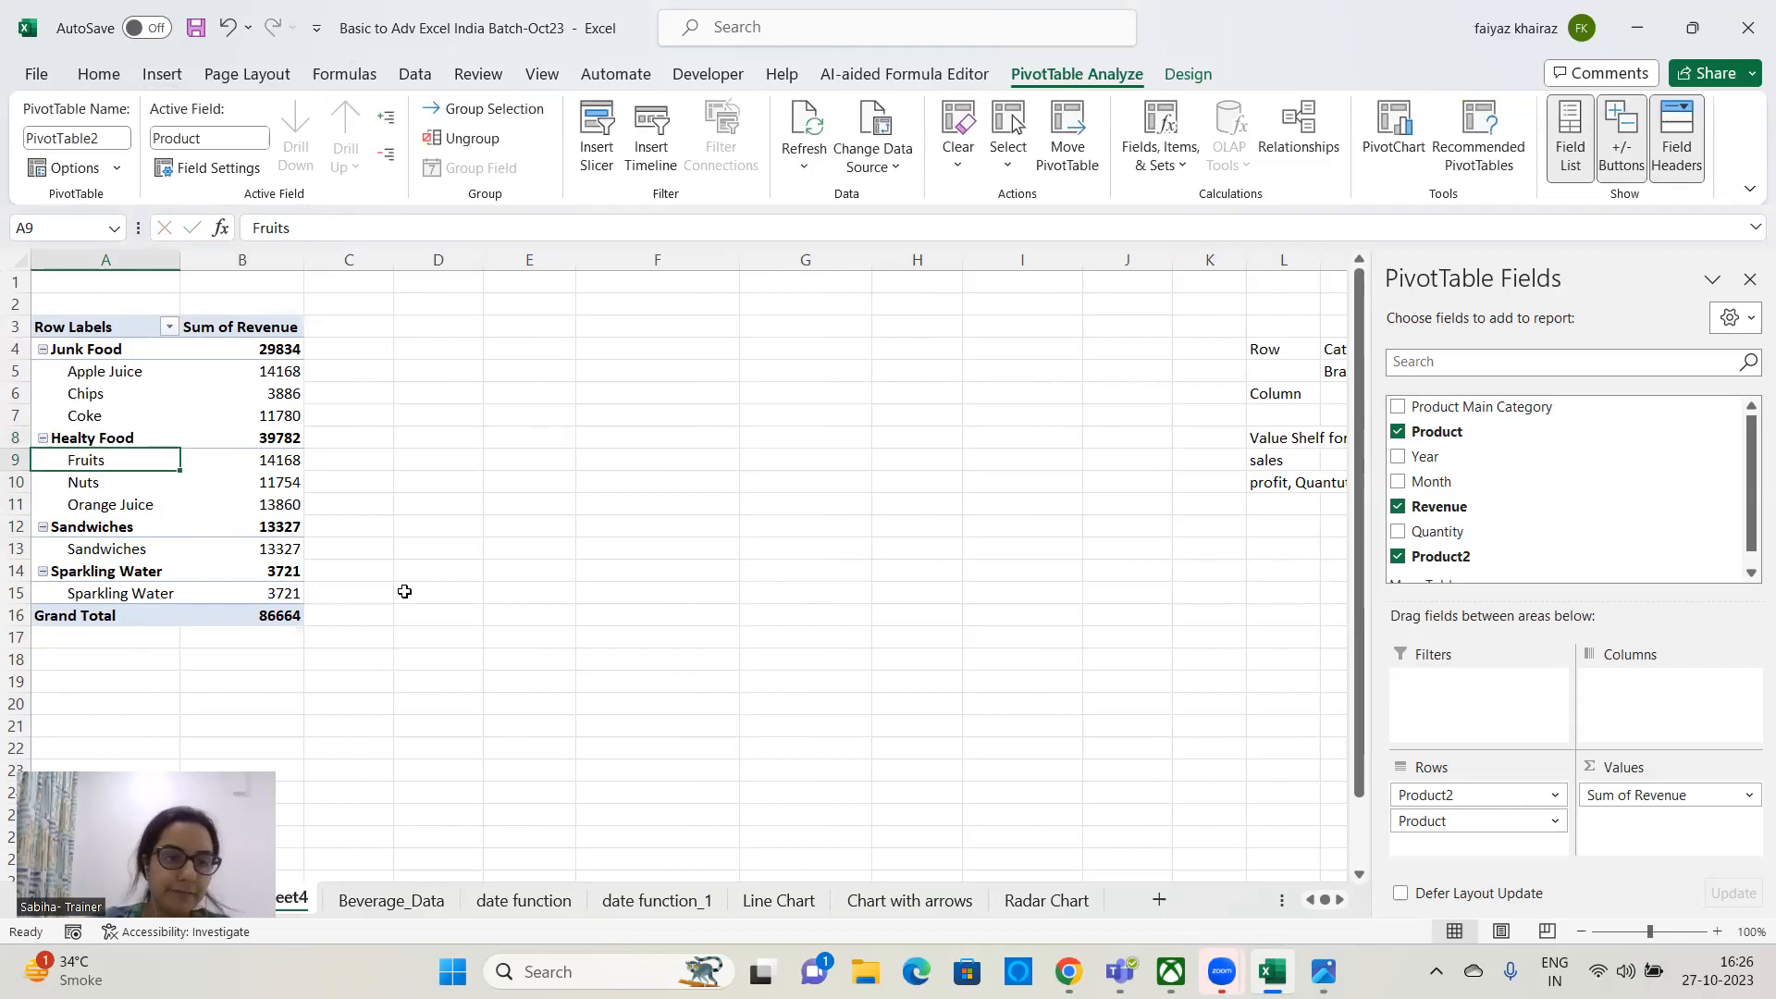
- Group the Sandwiches and Sparkling Water row labels and name the group Mid Meals
{"action": "left_click_drag", "start_coordinate": [90, 530], "coordinate": [81, 588]}
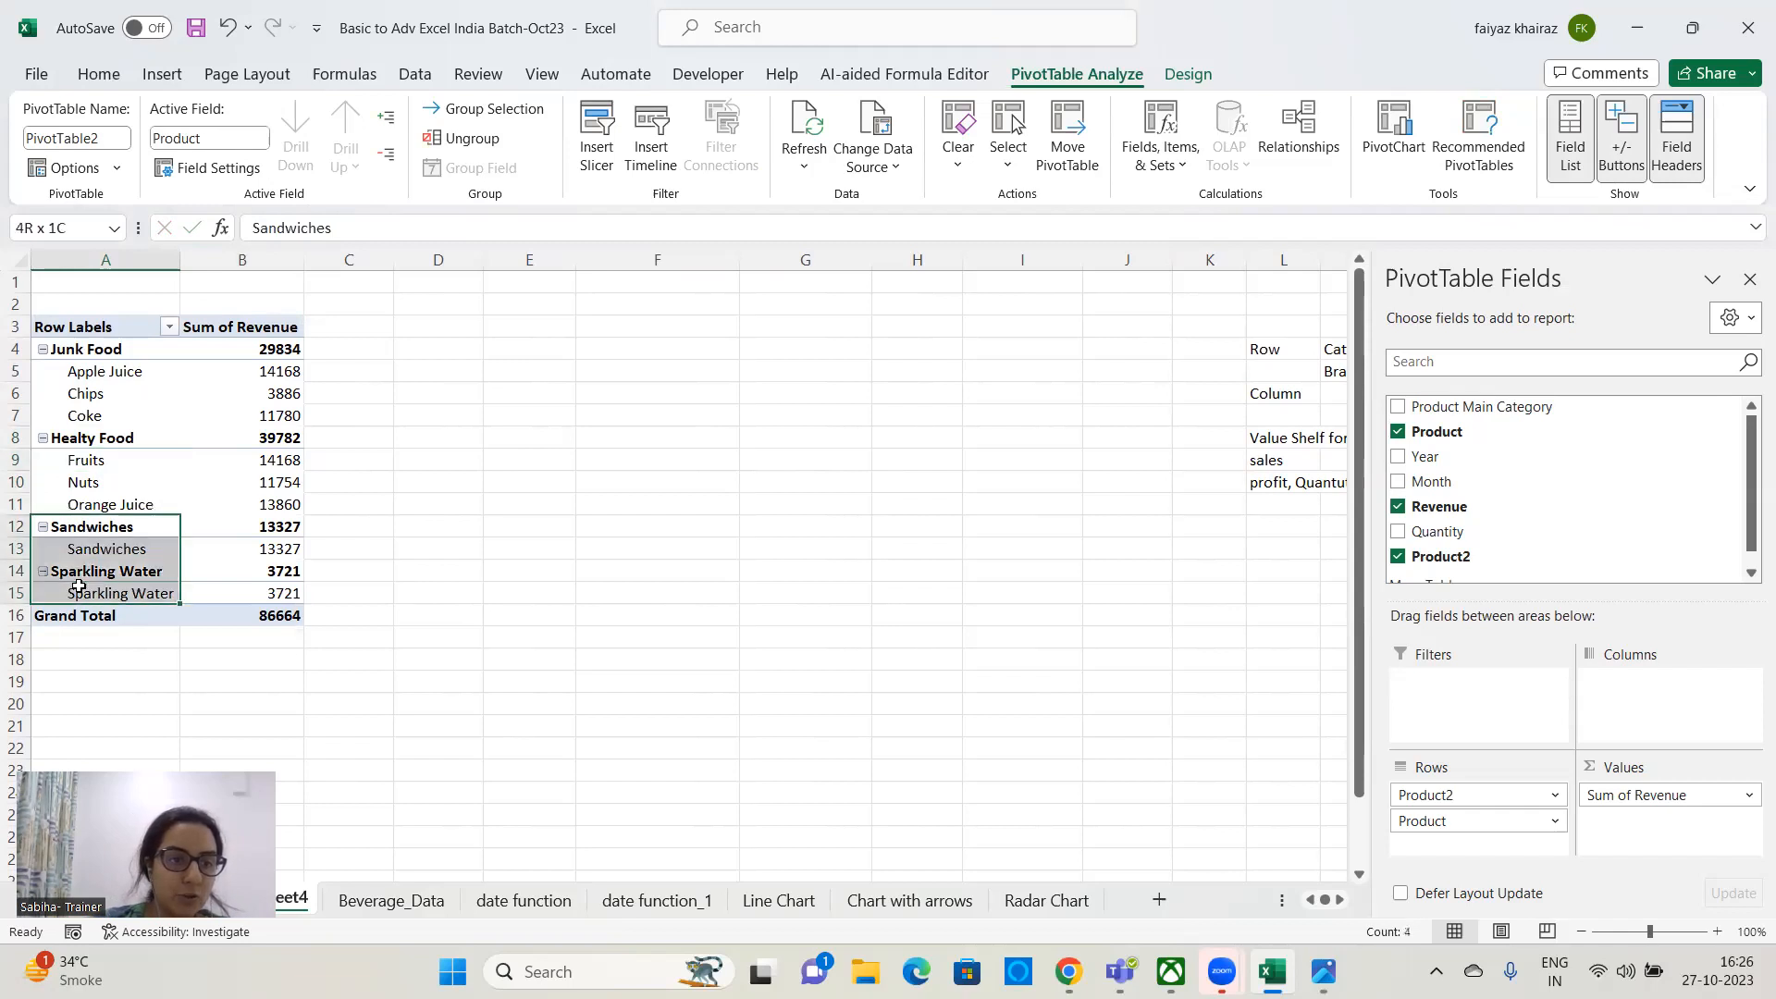
{"action": "left_click", "coordinate": [490, 109]}
{"action": "left_click", "coordinate": [370, 228]}
{"action": "key", "text": "BackSpace"}
{"action": "key", "text": "BackSpace"}
{"action": "key", "text": "BackSpace"}
{"action": "key", "text": "BackSpace"}
{"action": "key", "text": "BackSpace"}
{"action": "key", "text": "BackSpace"}
{"action": "type", "text": "Mid Meals"}
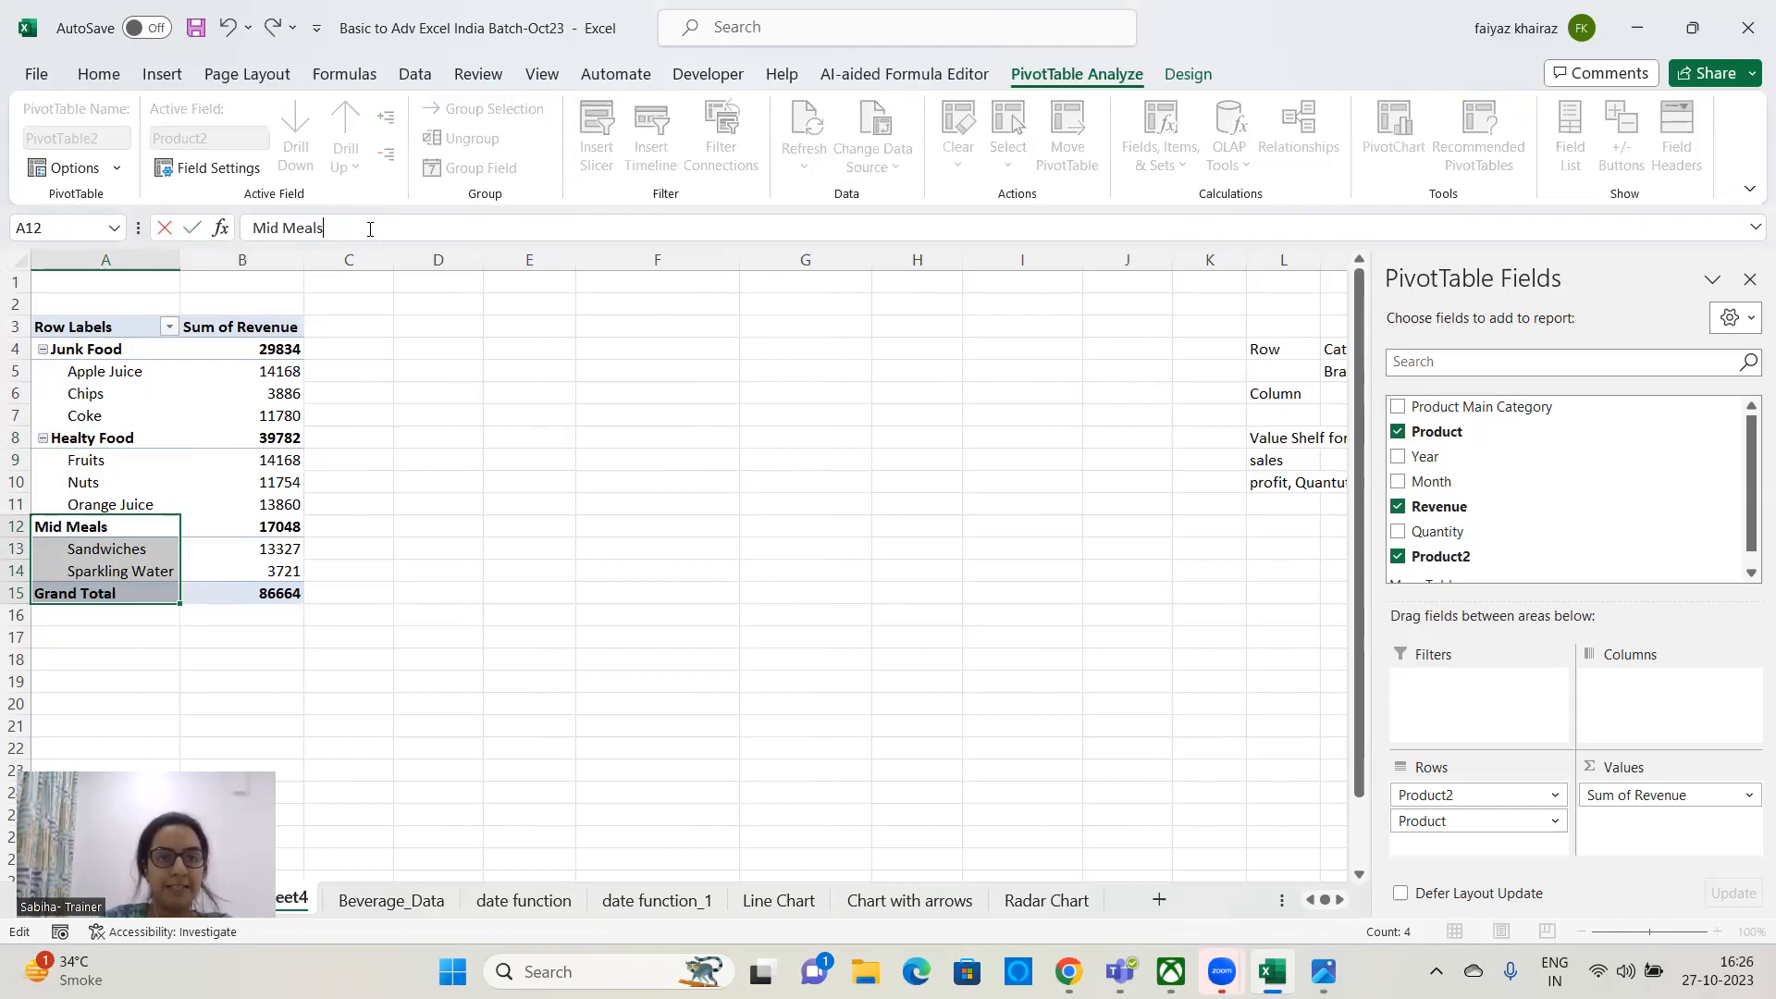
{"action": "left_click", "coordinate": [913, 644]}
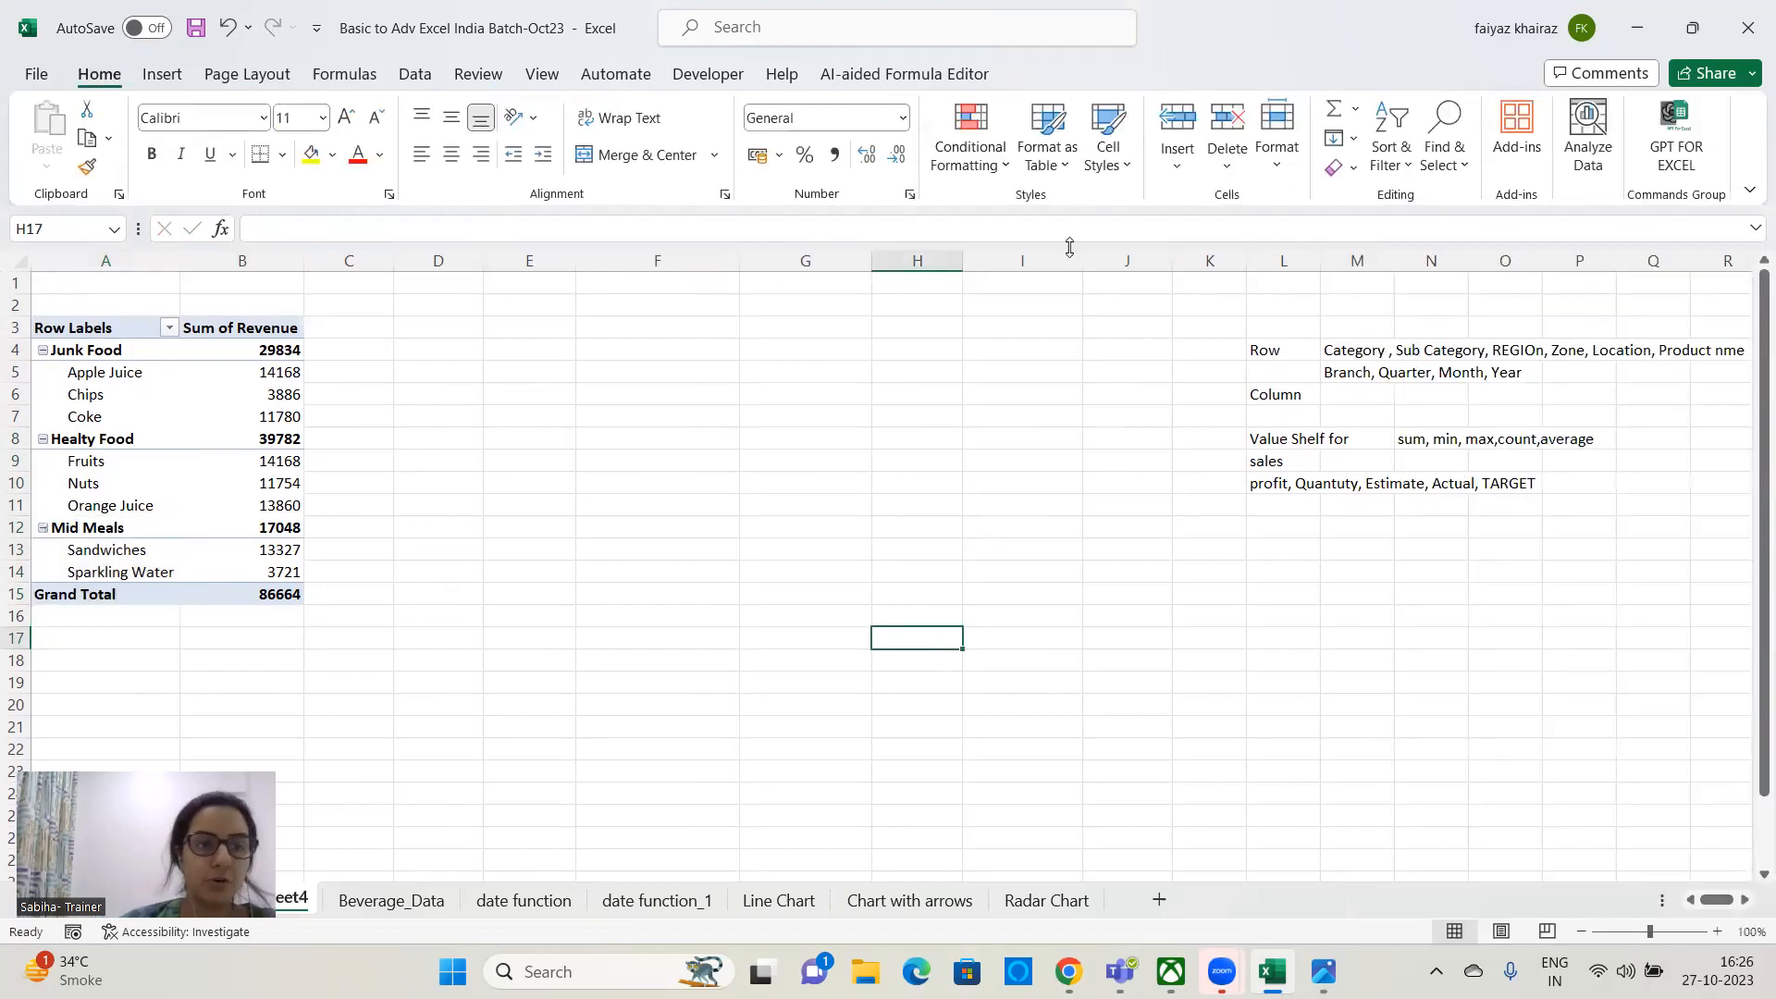
{"action": "left_click", "coordinate": [146, 474]}
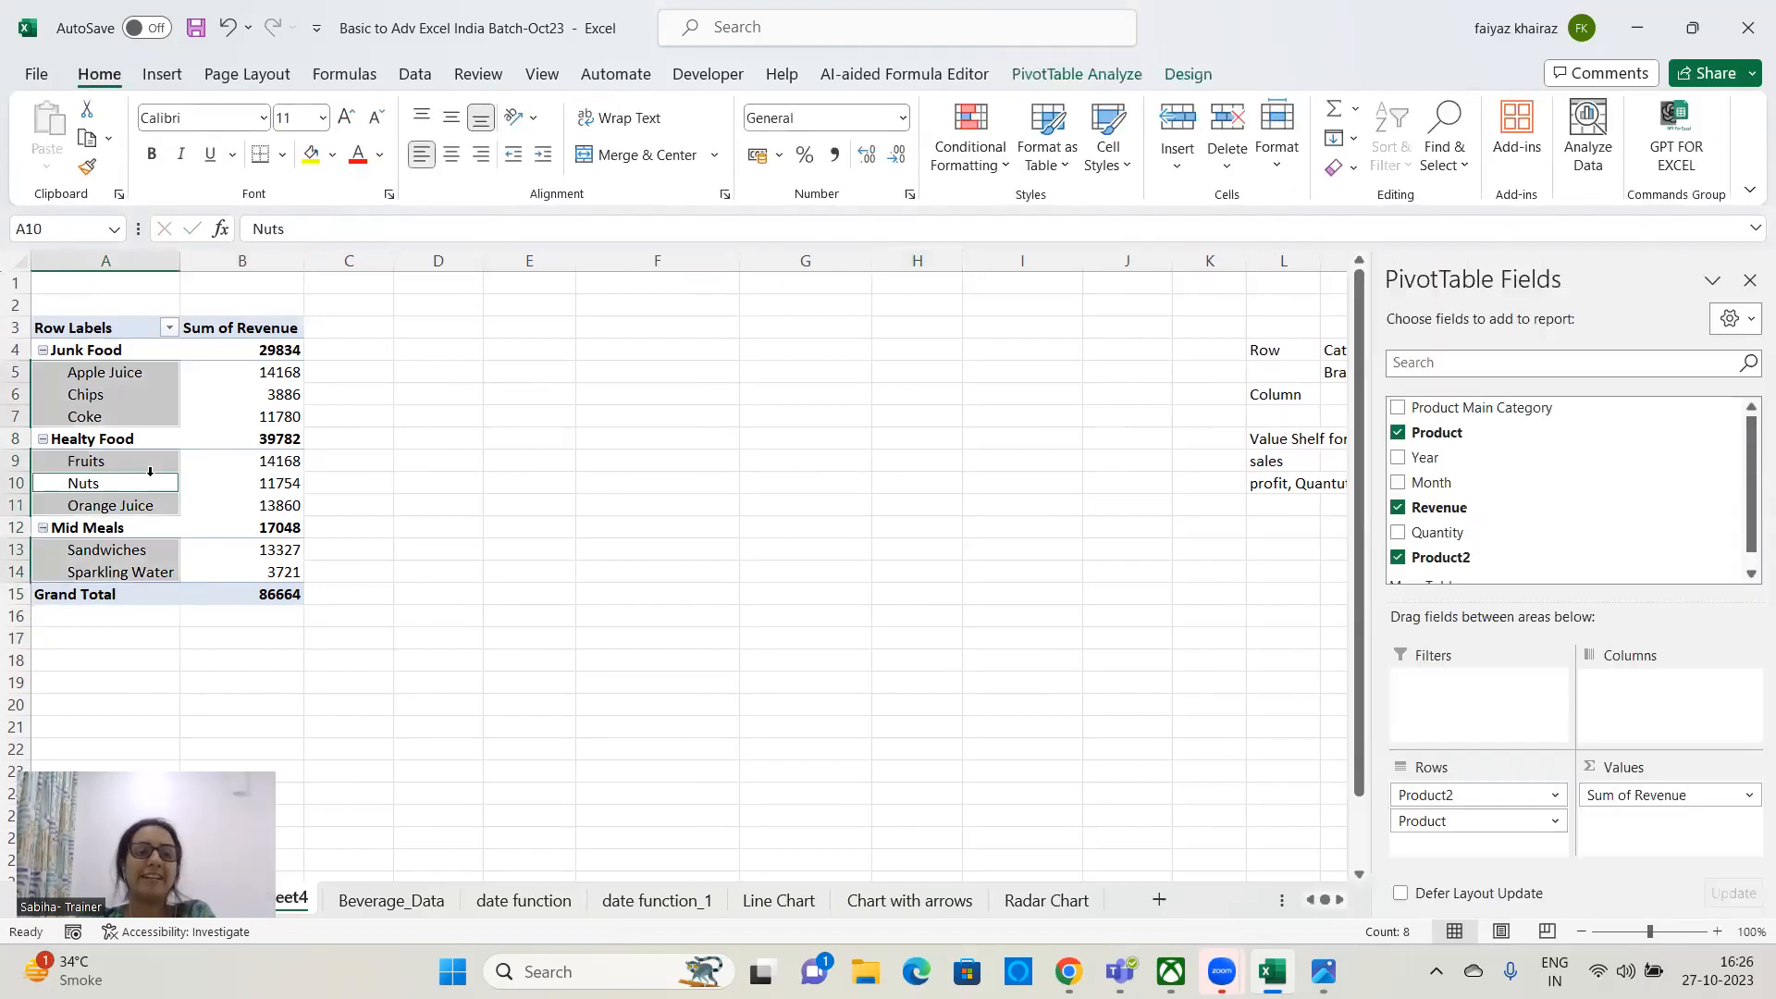
- Collapse the Junk Food, Healty Food and Mid Meals groups in the PivotTable
{"action": "left_click", "coordinate": [632, 460]}
{"action": "left_click", "coordinate": [266, 524]}
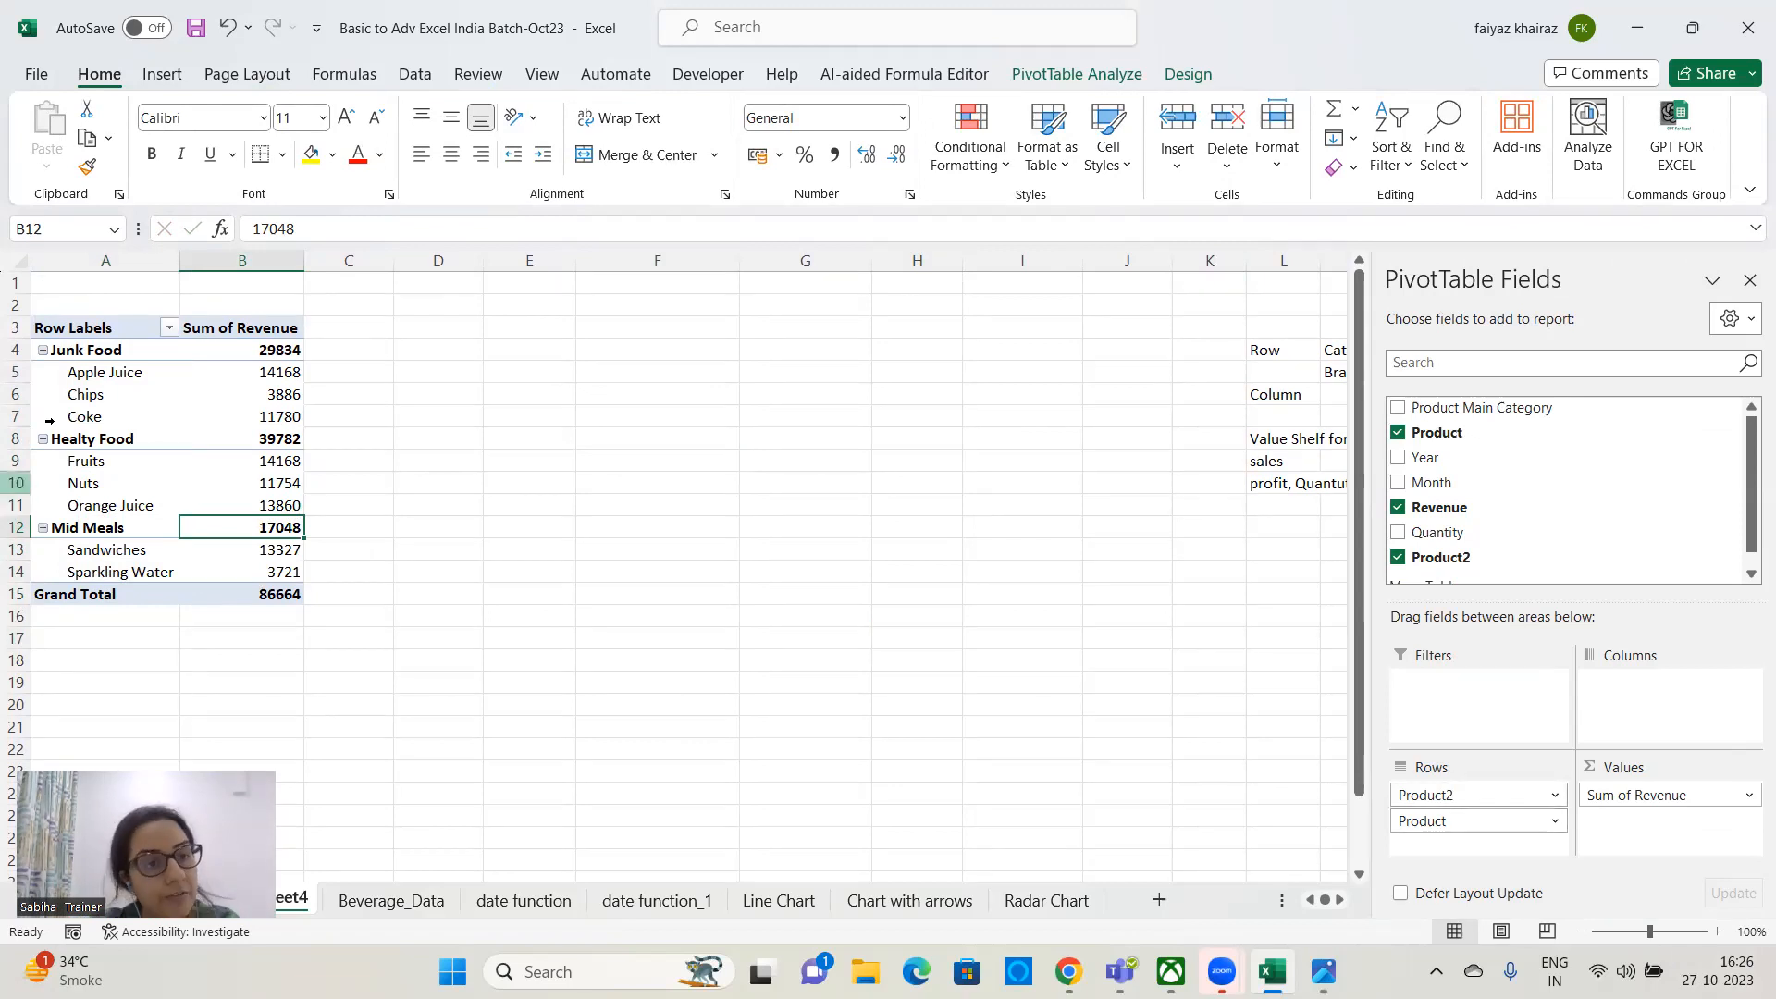
{"action": "left_click", "coordinate": [43, 351]}
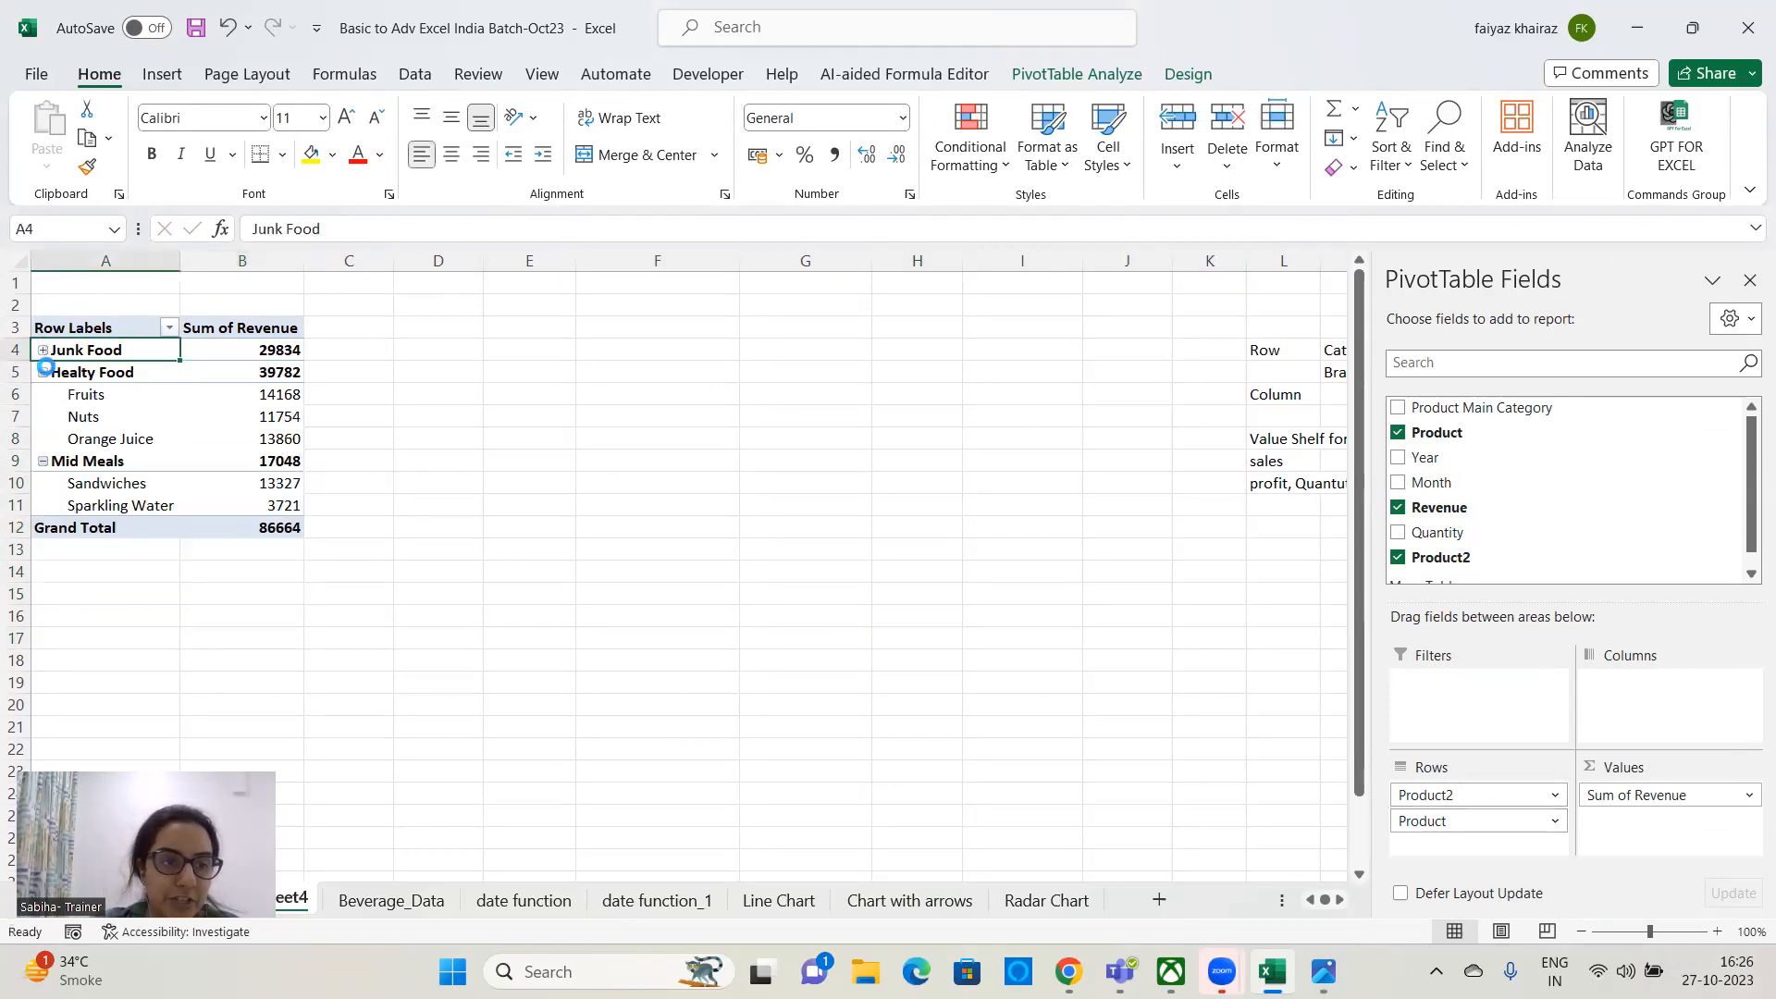
{"action": "left_click", "coordinate": [43, 373]}
{"action": "left_click", "coordinate": [43, 395]}
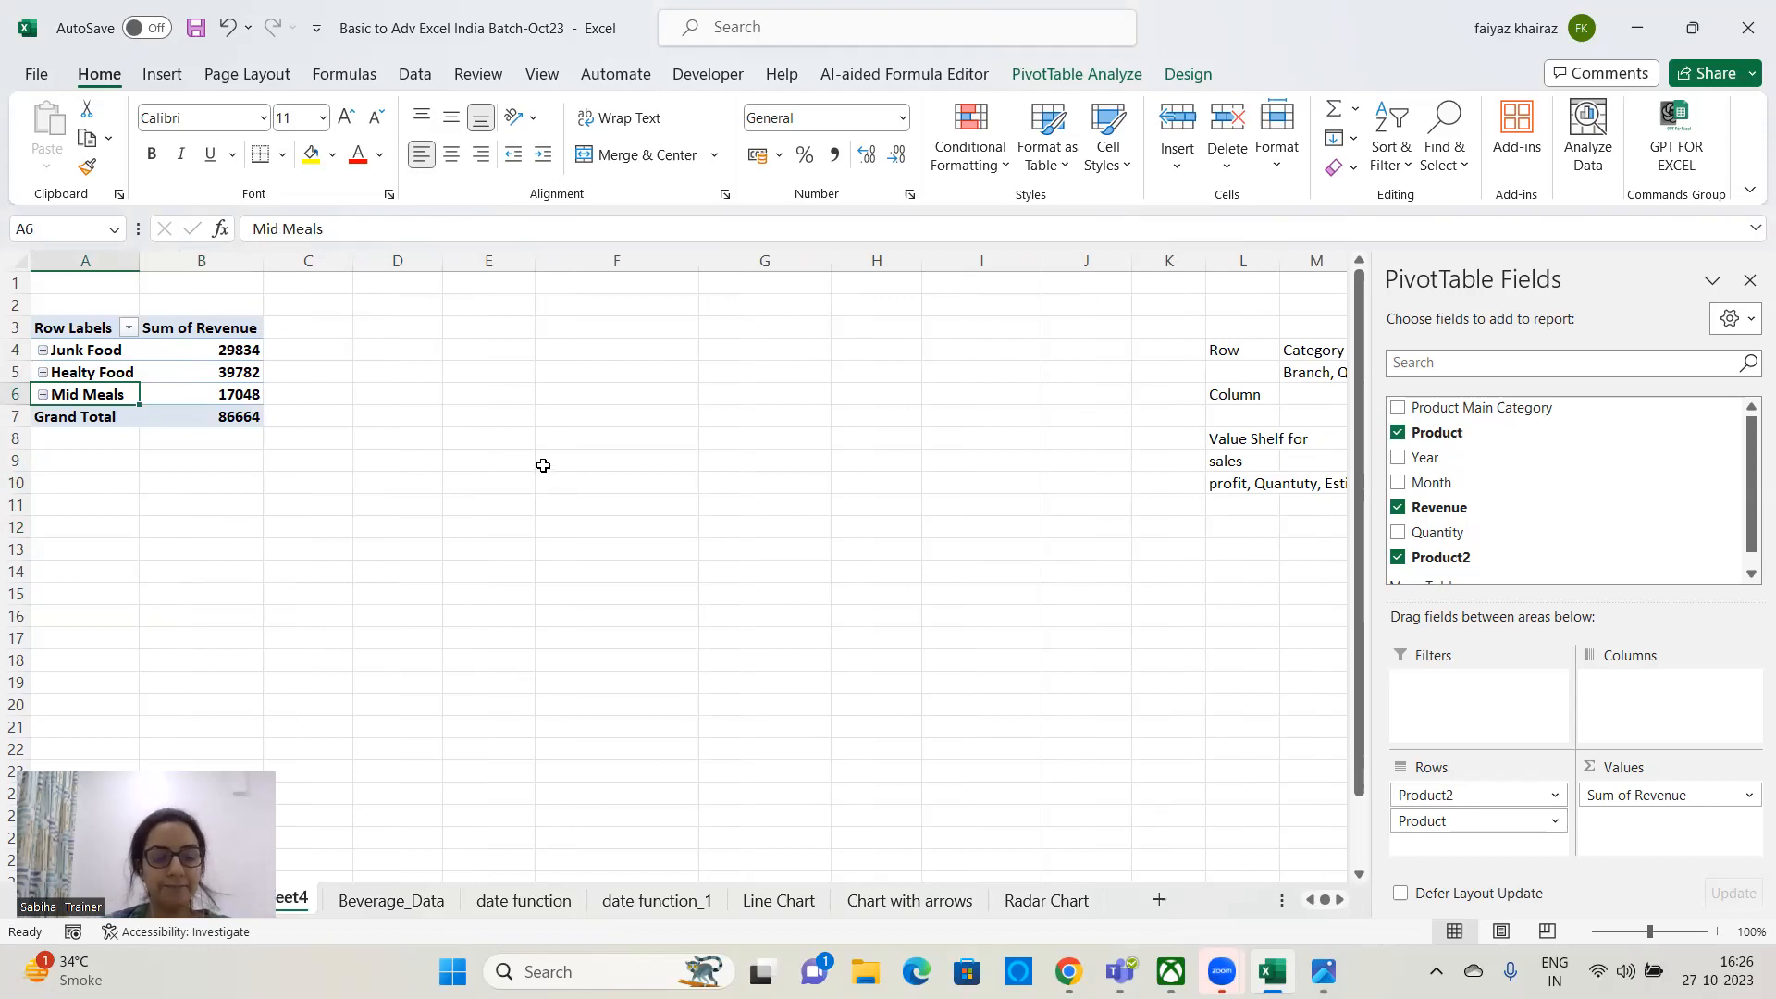
- Undo the group collapses, the group names and all product groupings, back to the plain product list
{"action": "key", "text": "ctrl+z"}
{"action": "key", "text": "ctrl+z"}
{"action": "key", "text": "ctrl+z"}
{"action": "key", "text": "ctrl+z"}
{"action": "key", "text": "ctrl+z"}
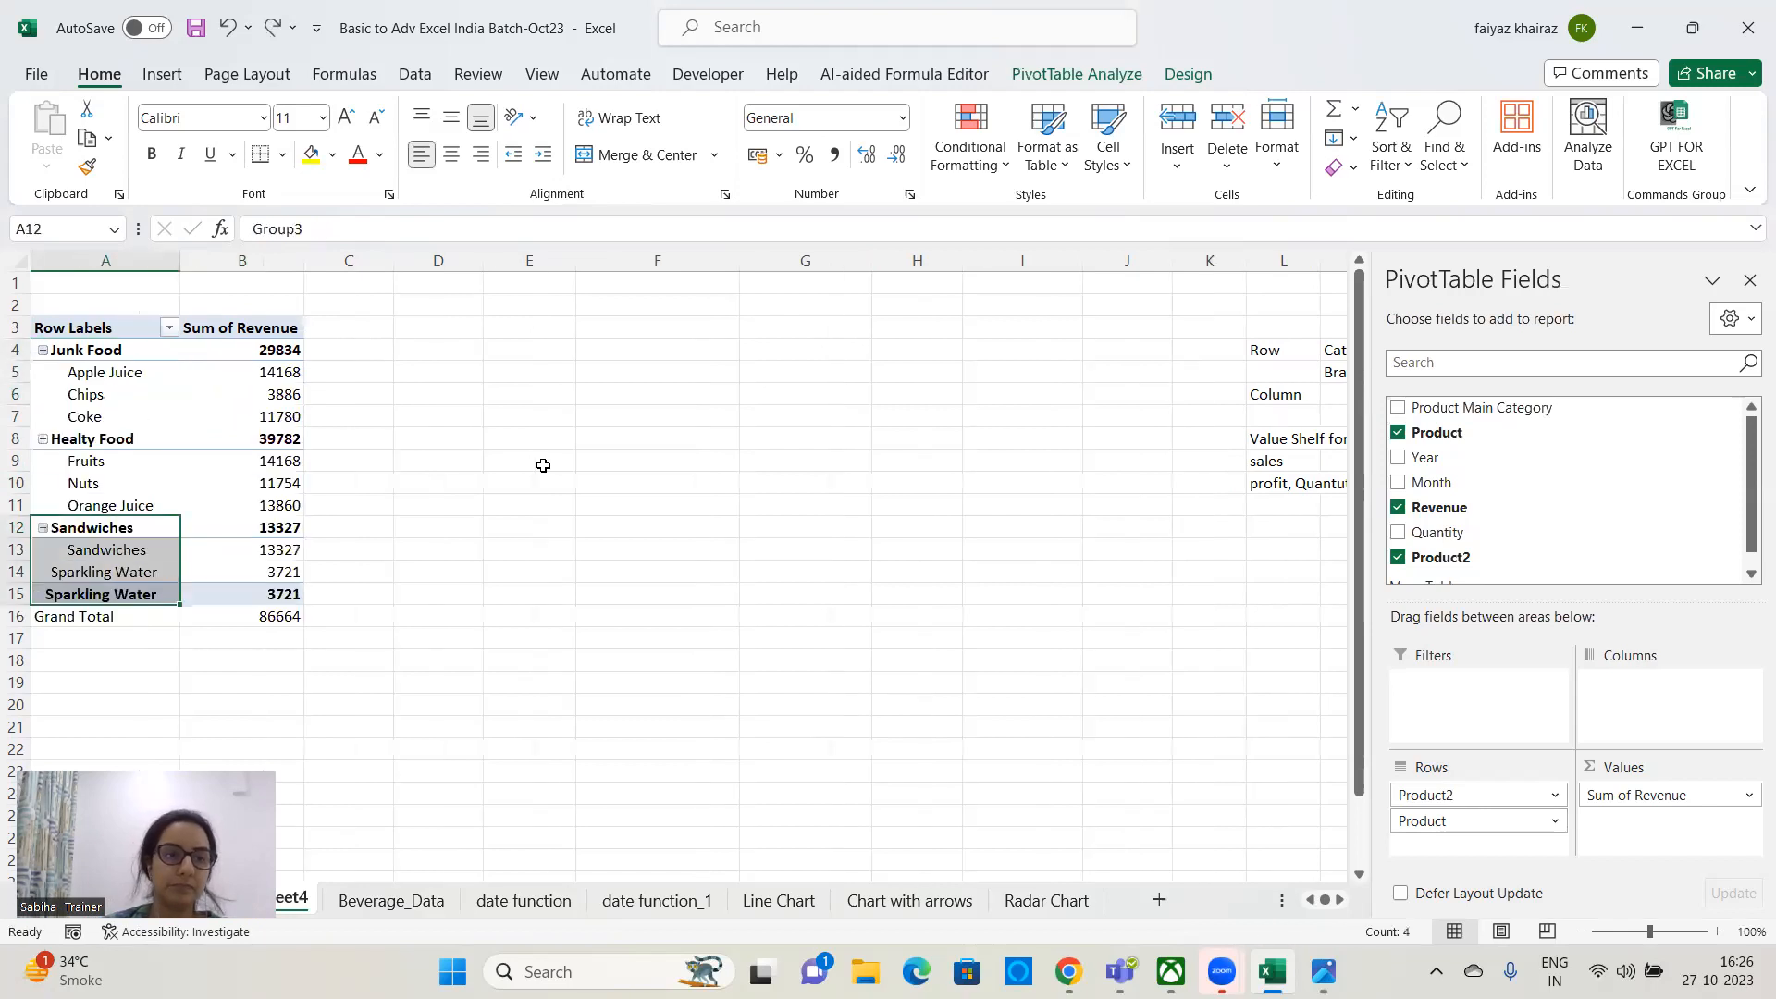
{"action": "key", "text": "ctrl+z"}
{"action": "key", "text": "ctrl+z"}
{"action": "key", "text": "ctrl+z"}
{"action": "key", "text": "ctrl+z"}
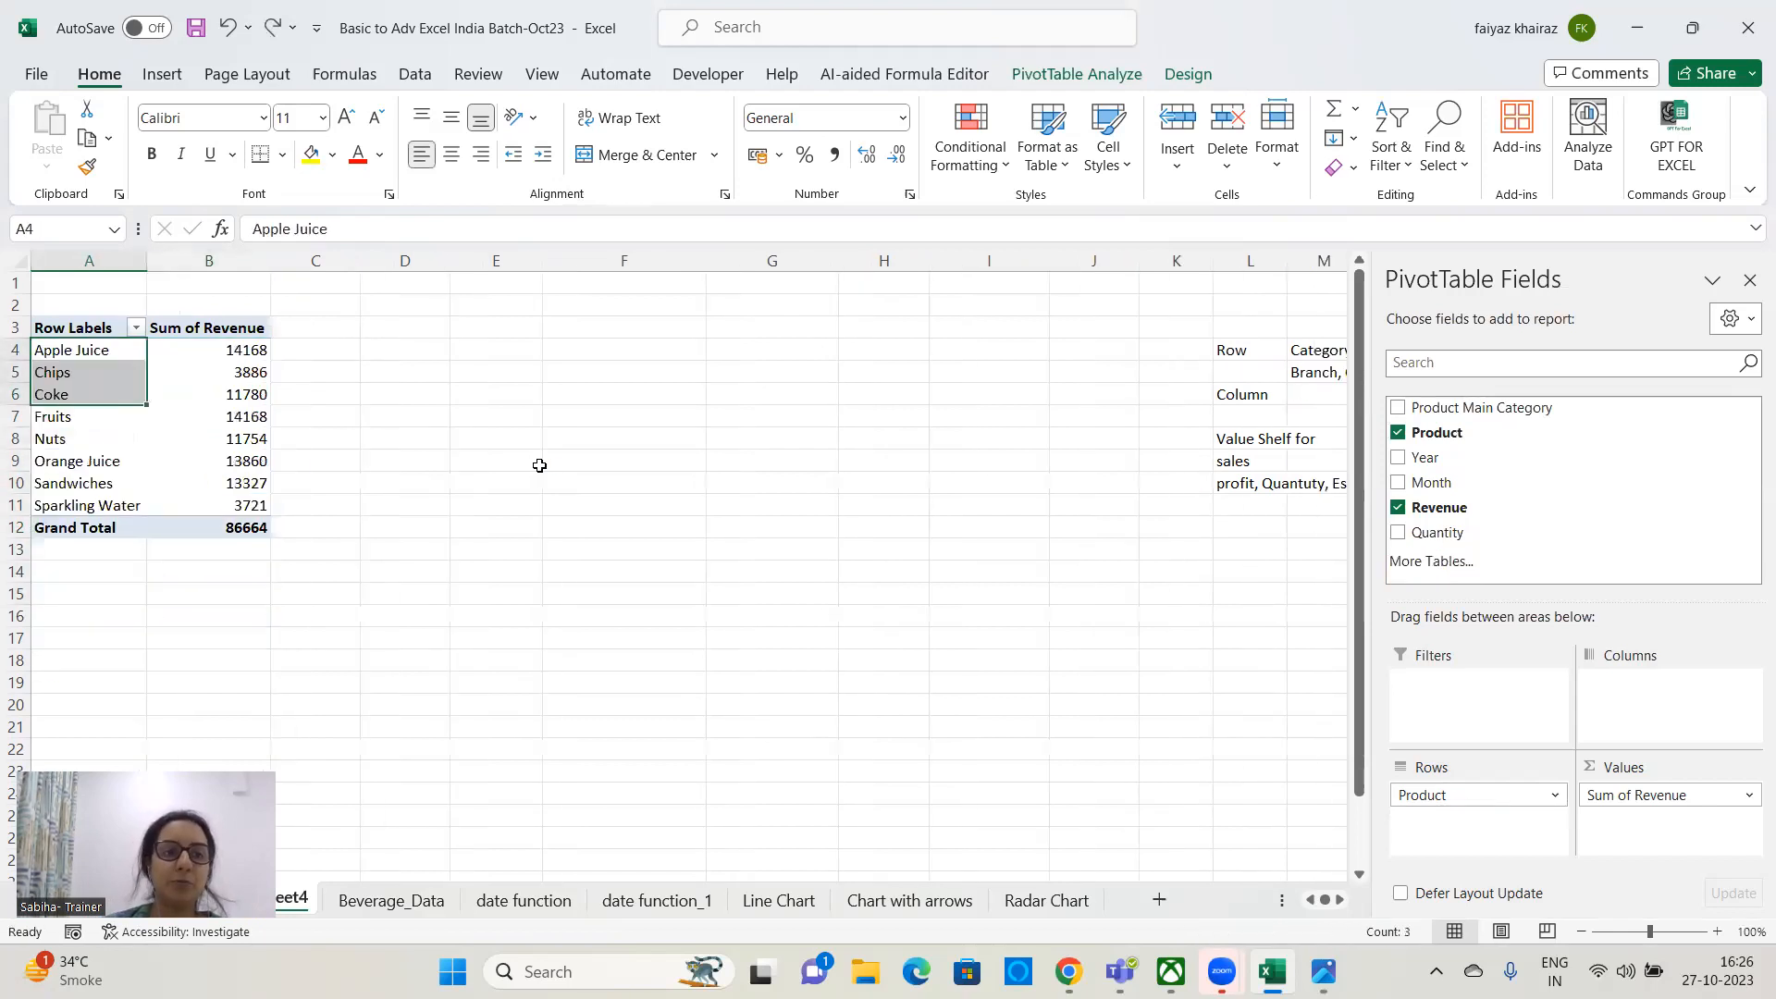
- Group the Apple Juice, Chips and Coke row labels using Group Selection
{"action": "left_click", "coordinate": [773, 508]}
{"action": "left_click_drag", "start_coordinate": [67, 350], "coordinate": [92, 399]}
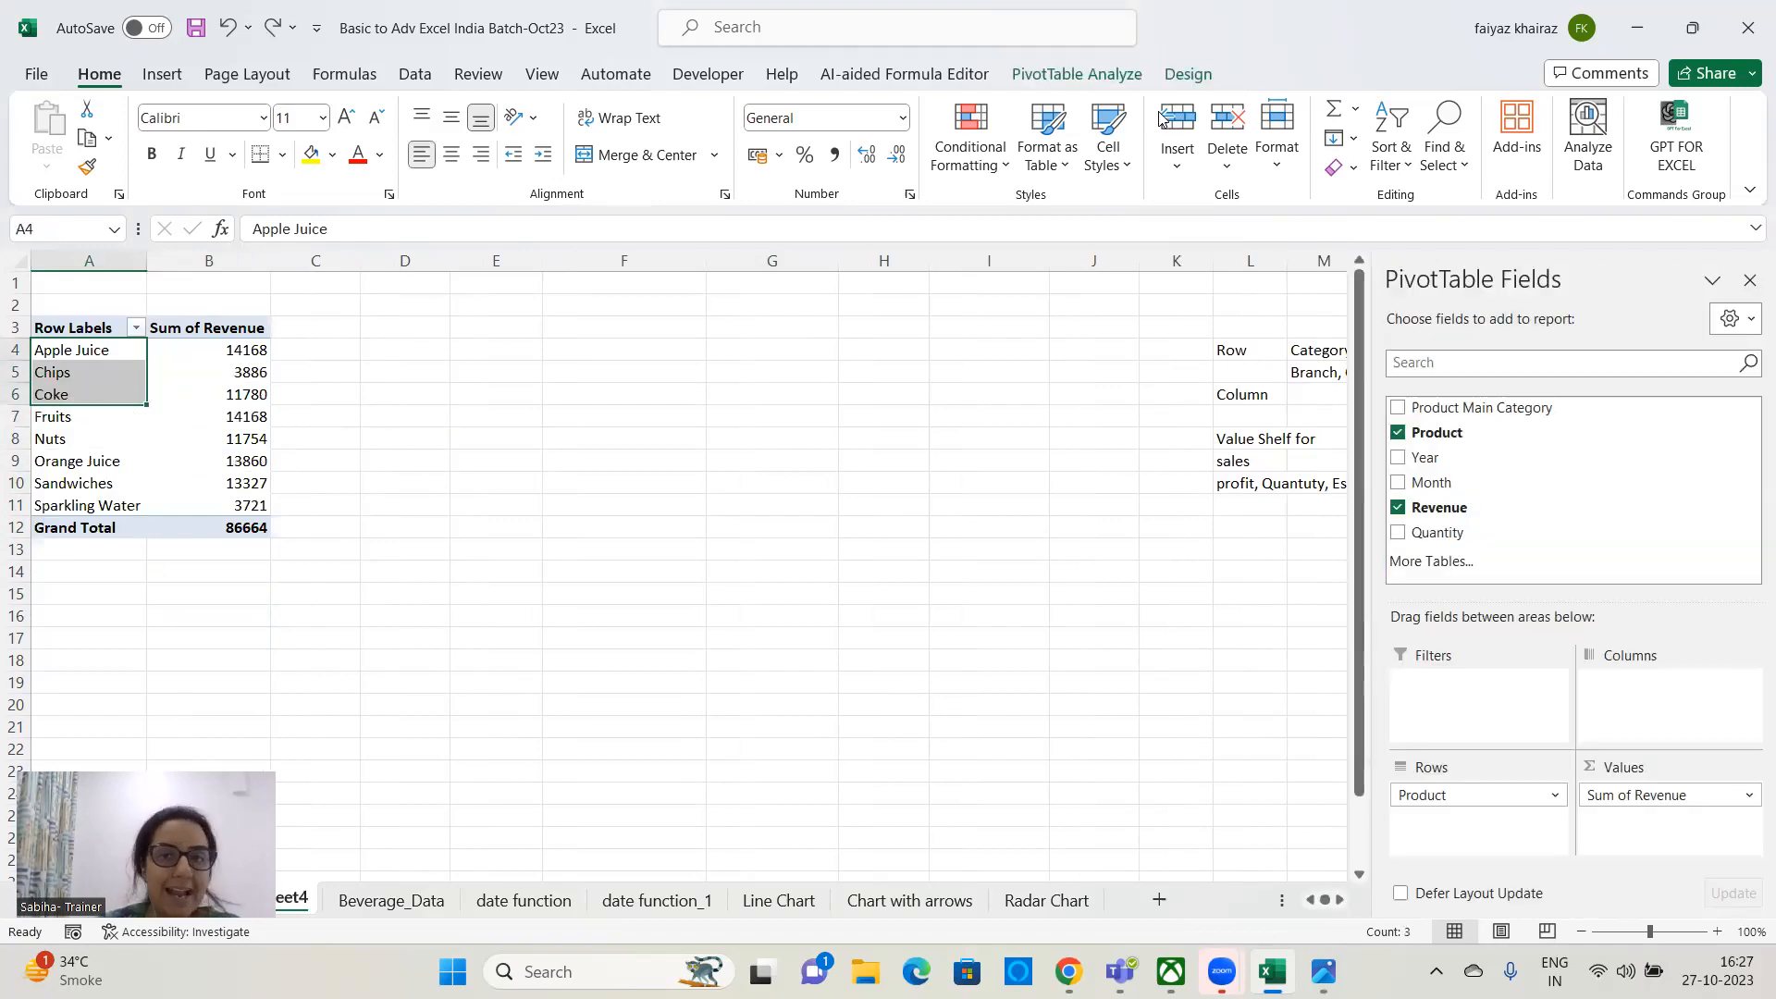
{"action": "left_click", "coordinate": [1076, 74]}
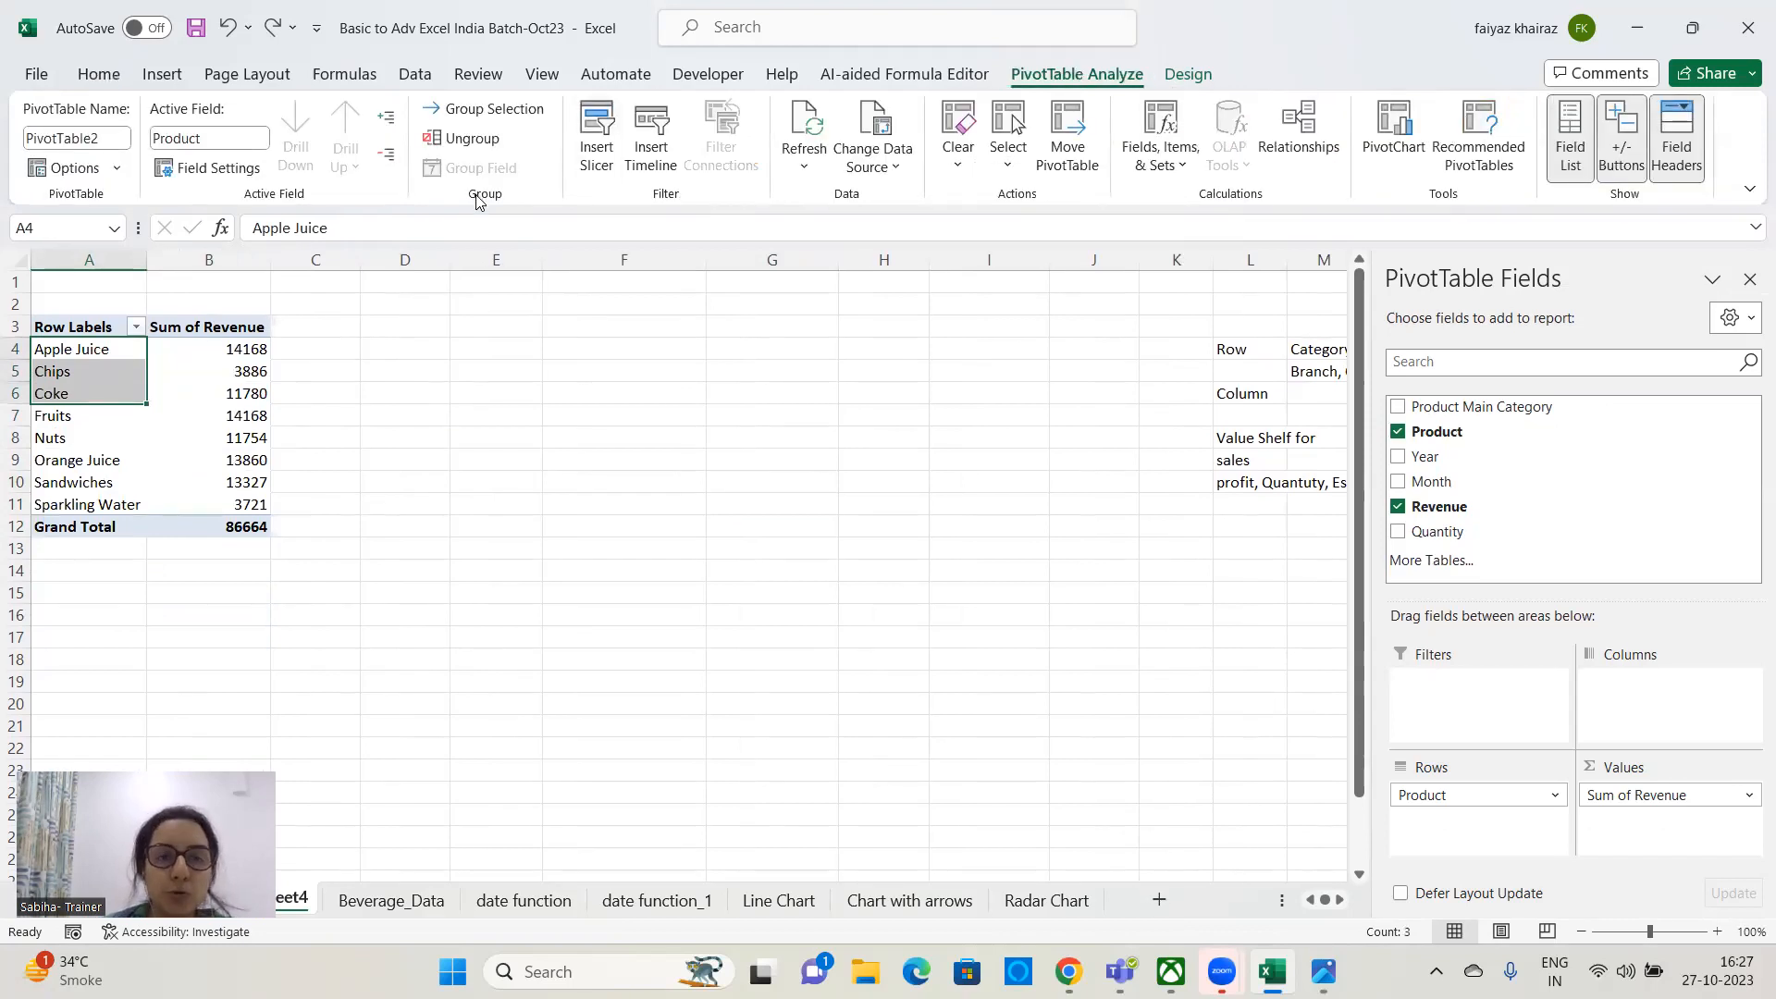
{"action": "left_click", "coordinate": [499, 113]}
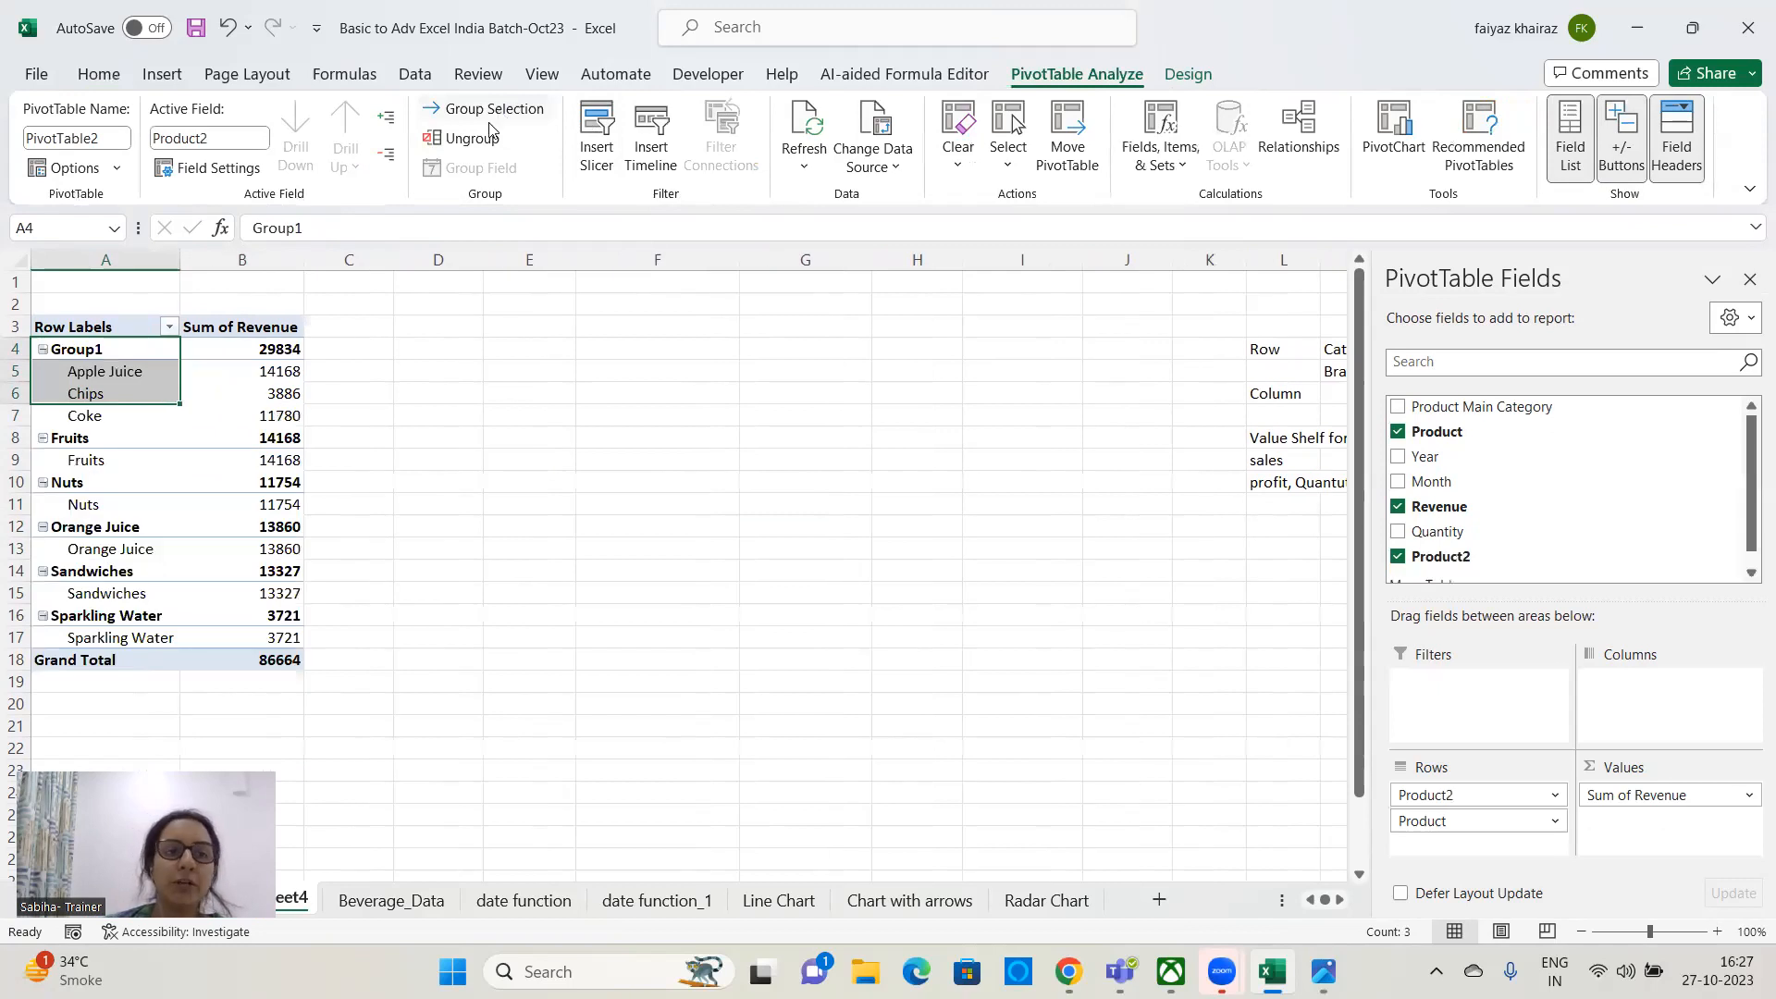
{"action": "left_click", "coordinate": [363, 480]}
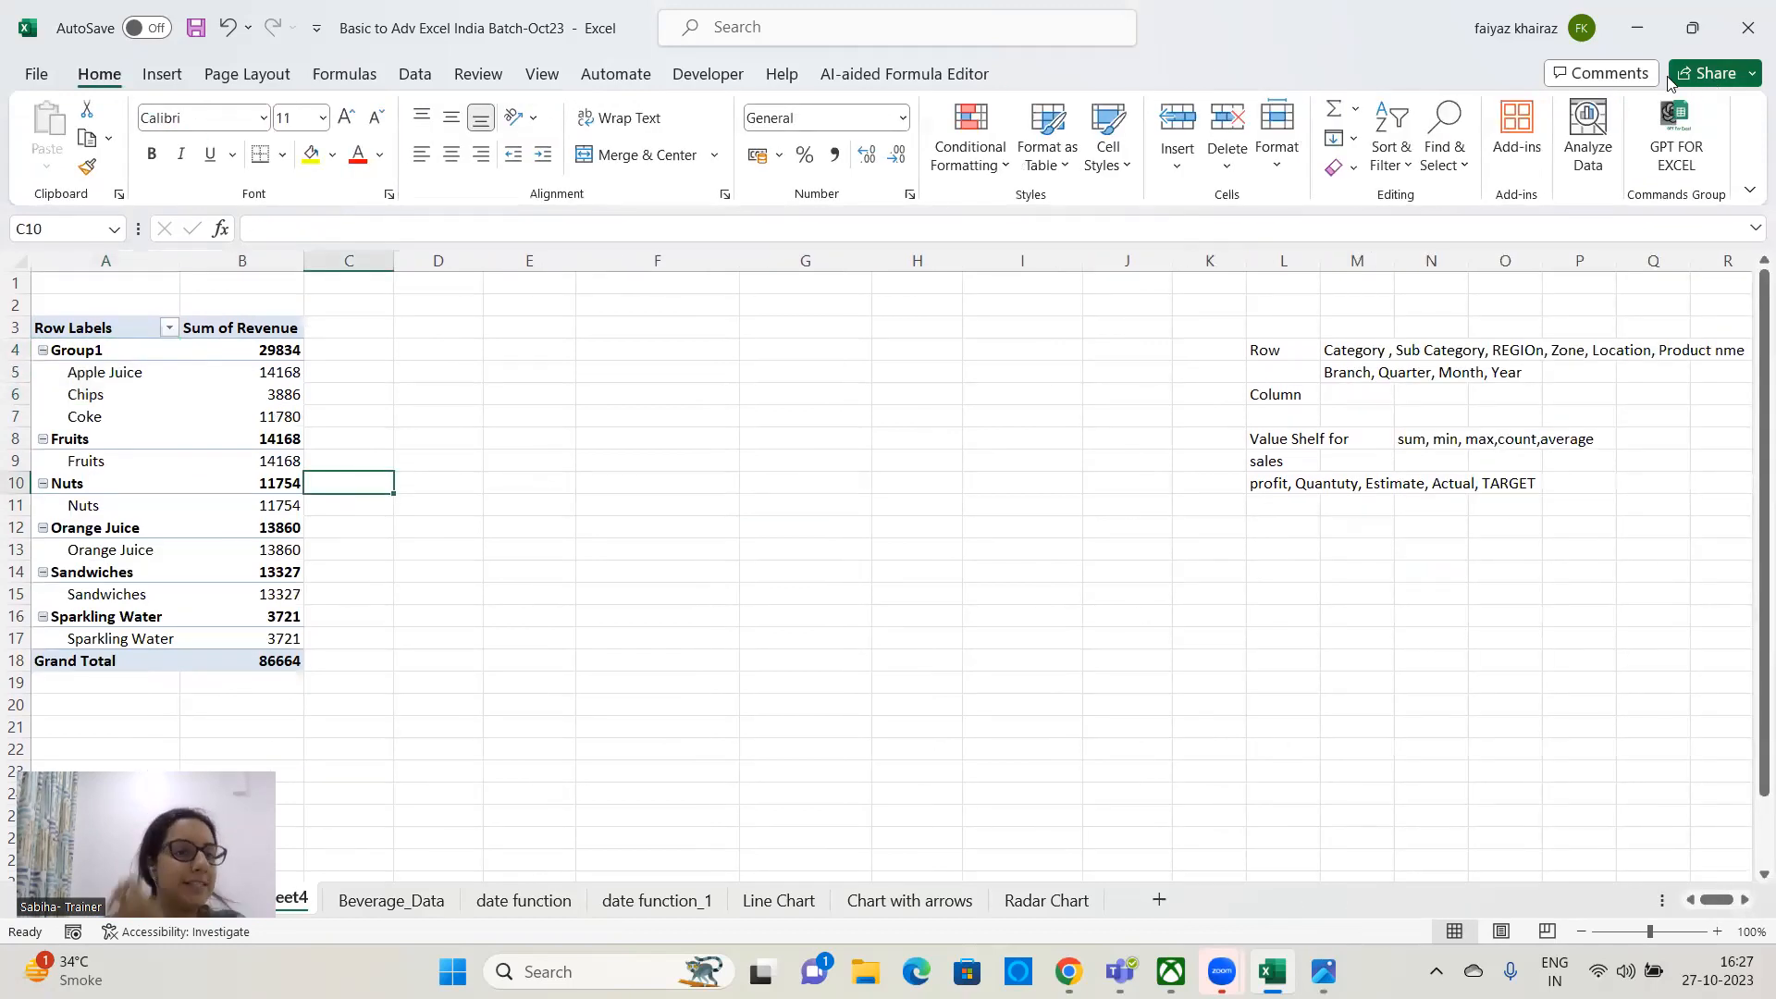
- Rename the group containing Apple Juice, Chips and Coke to Junk Food
{"action": "left_click", "coordinate": [93, 350]}
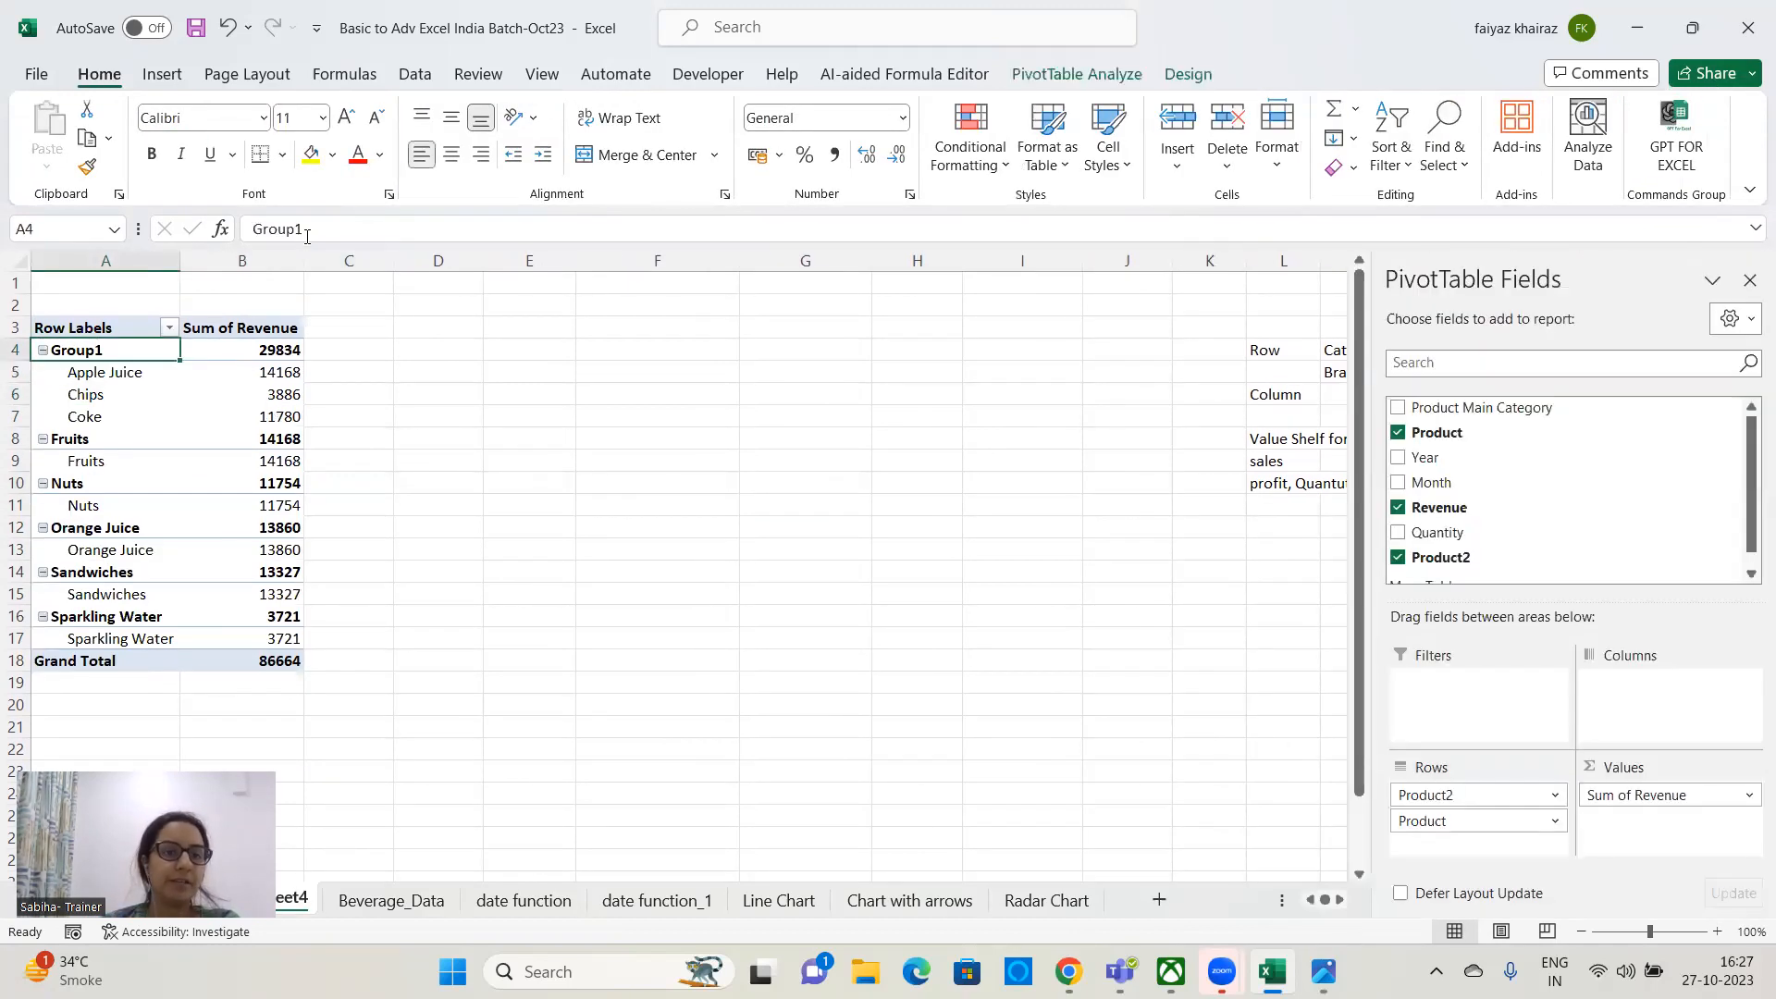
{"action": "type", "text": "Jun"}
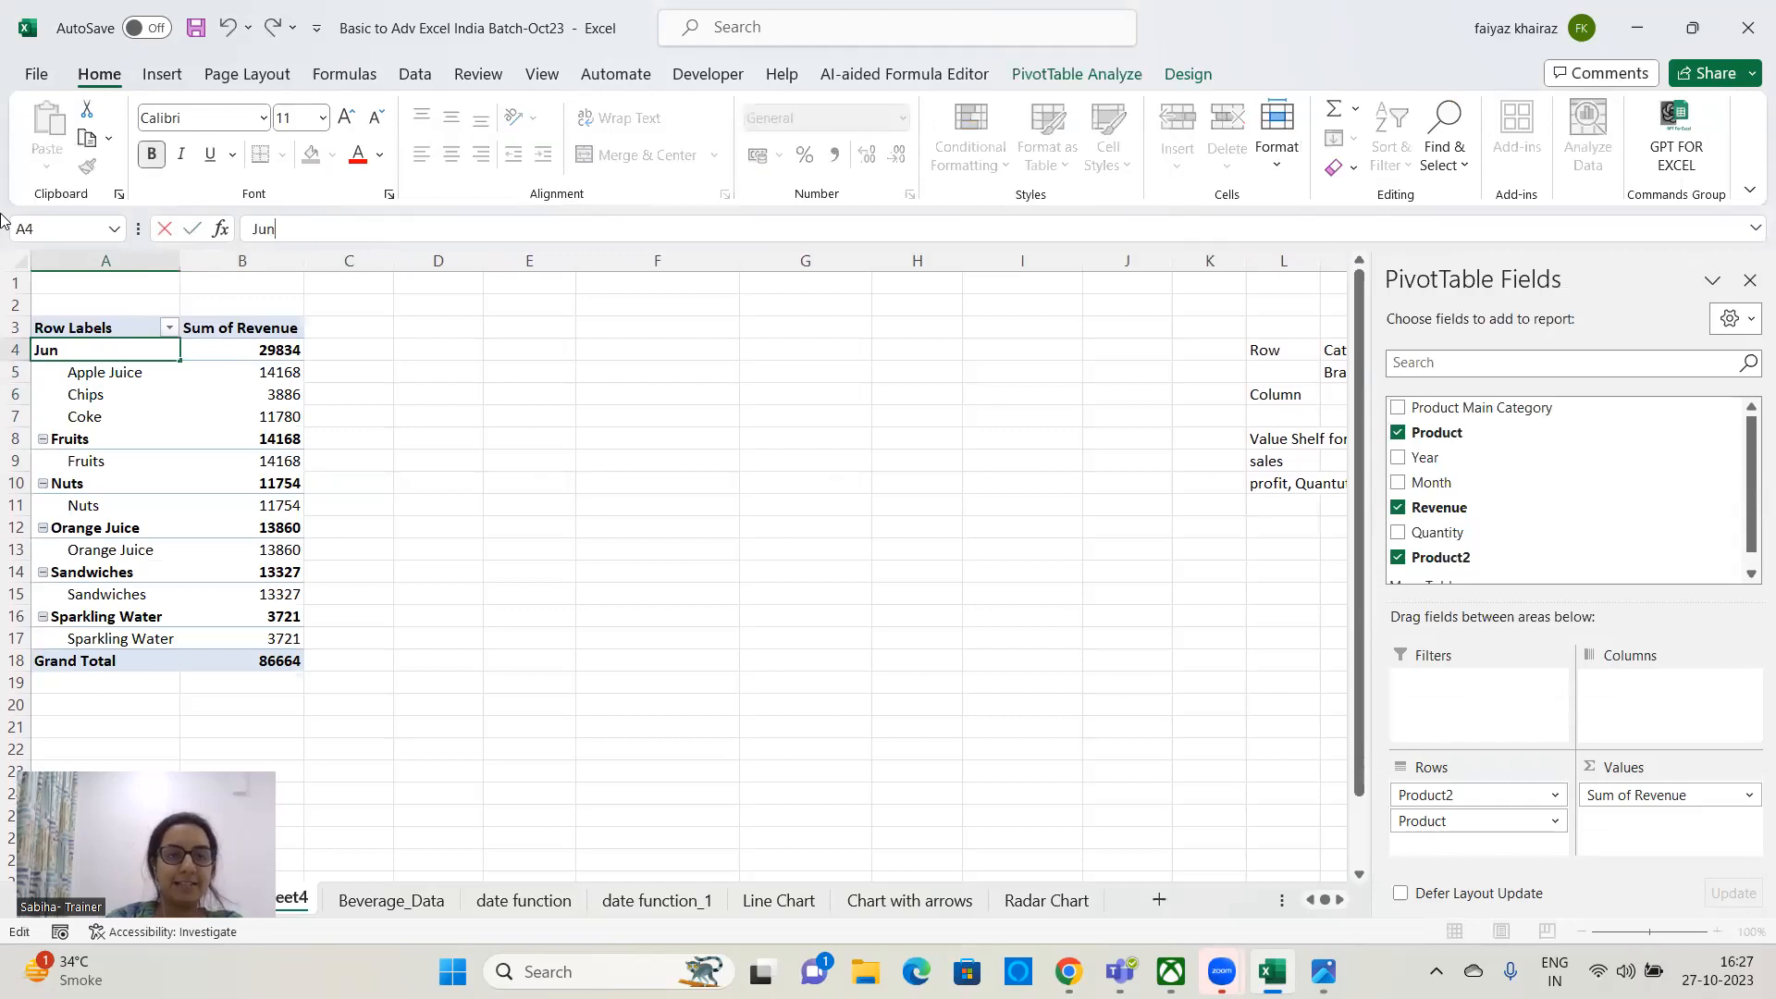
{"action": "type", "text": "k Food"}
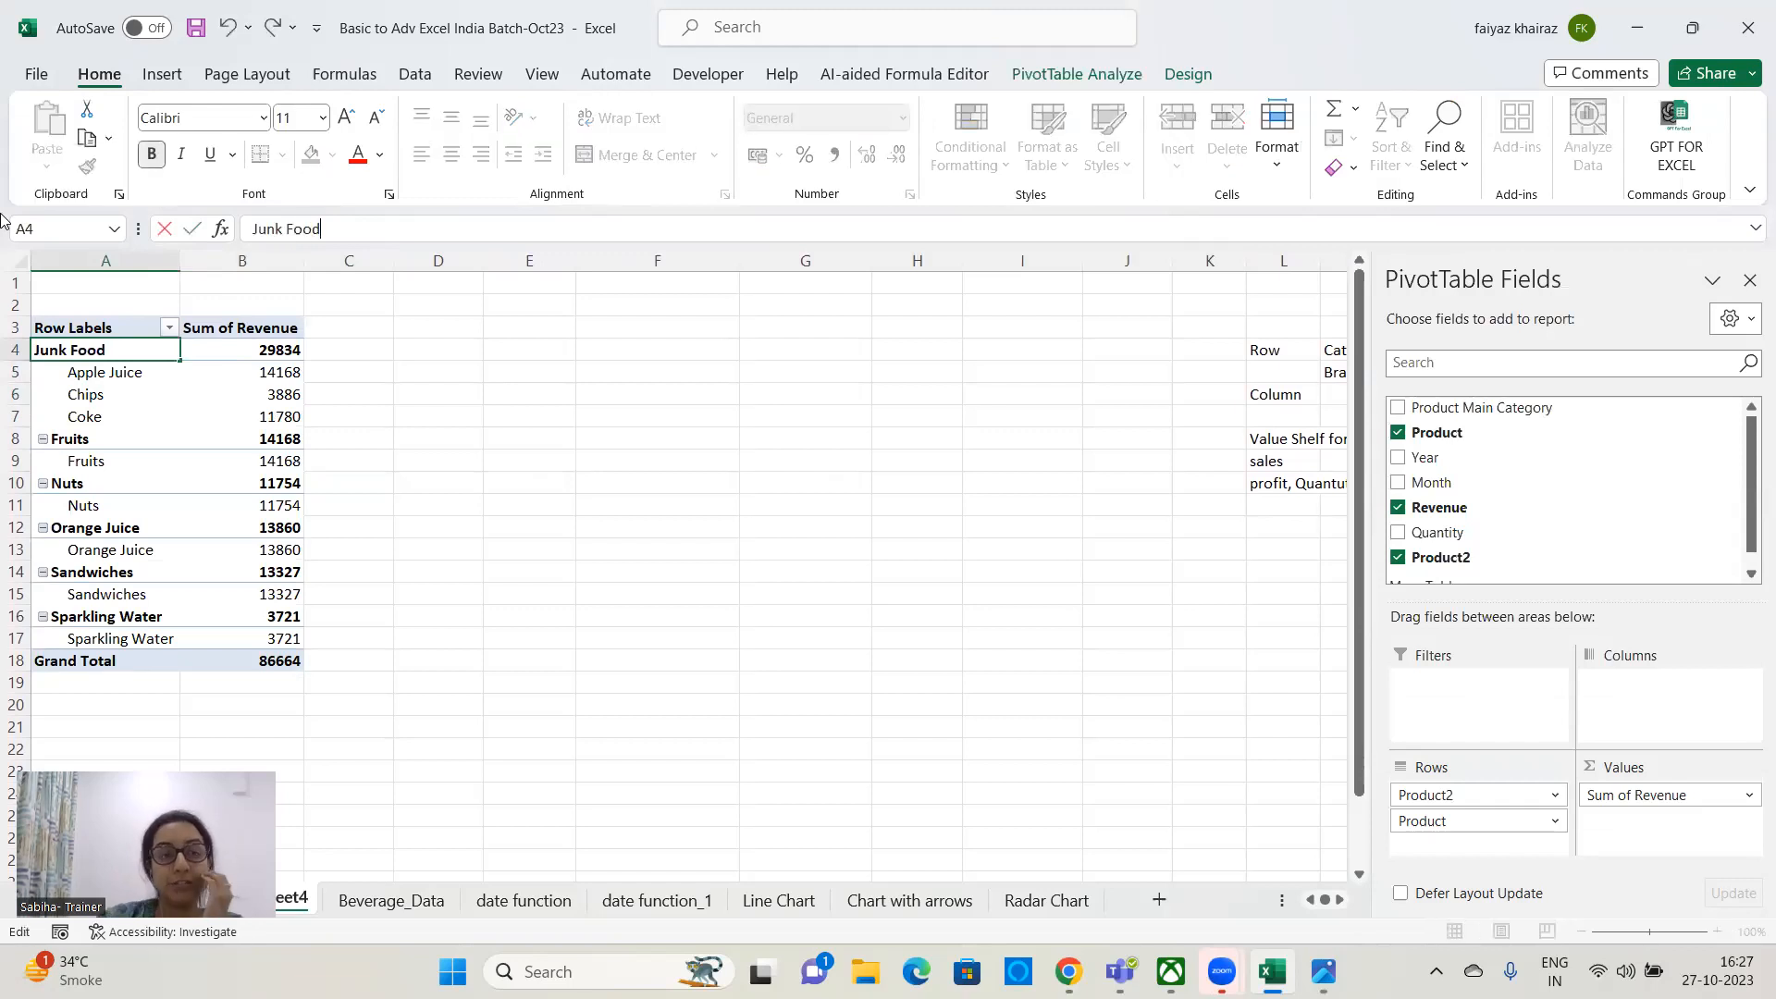
{"action": "left_click", "coordinate": [520, 489]}
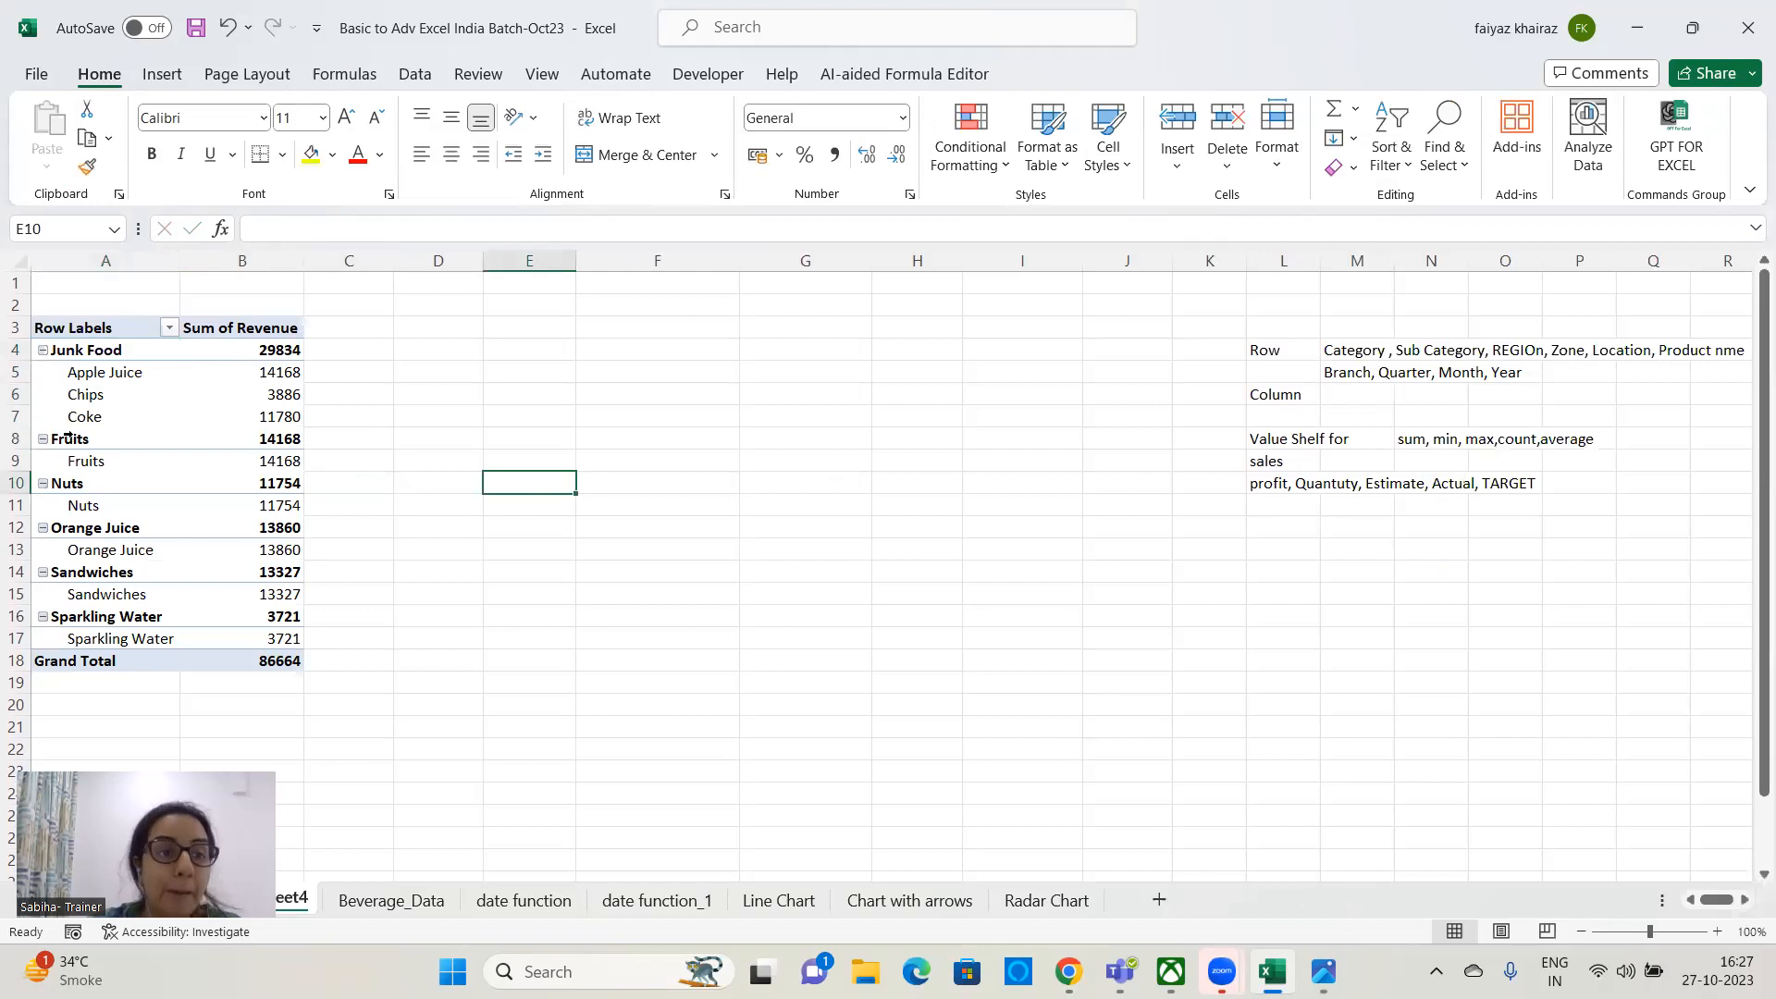
{"action": "mouse_move", "coordinate": [201, 637]}
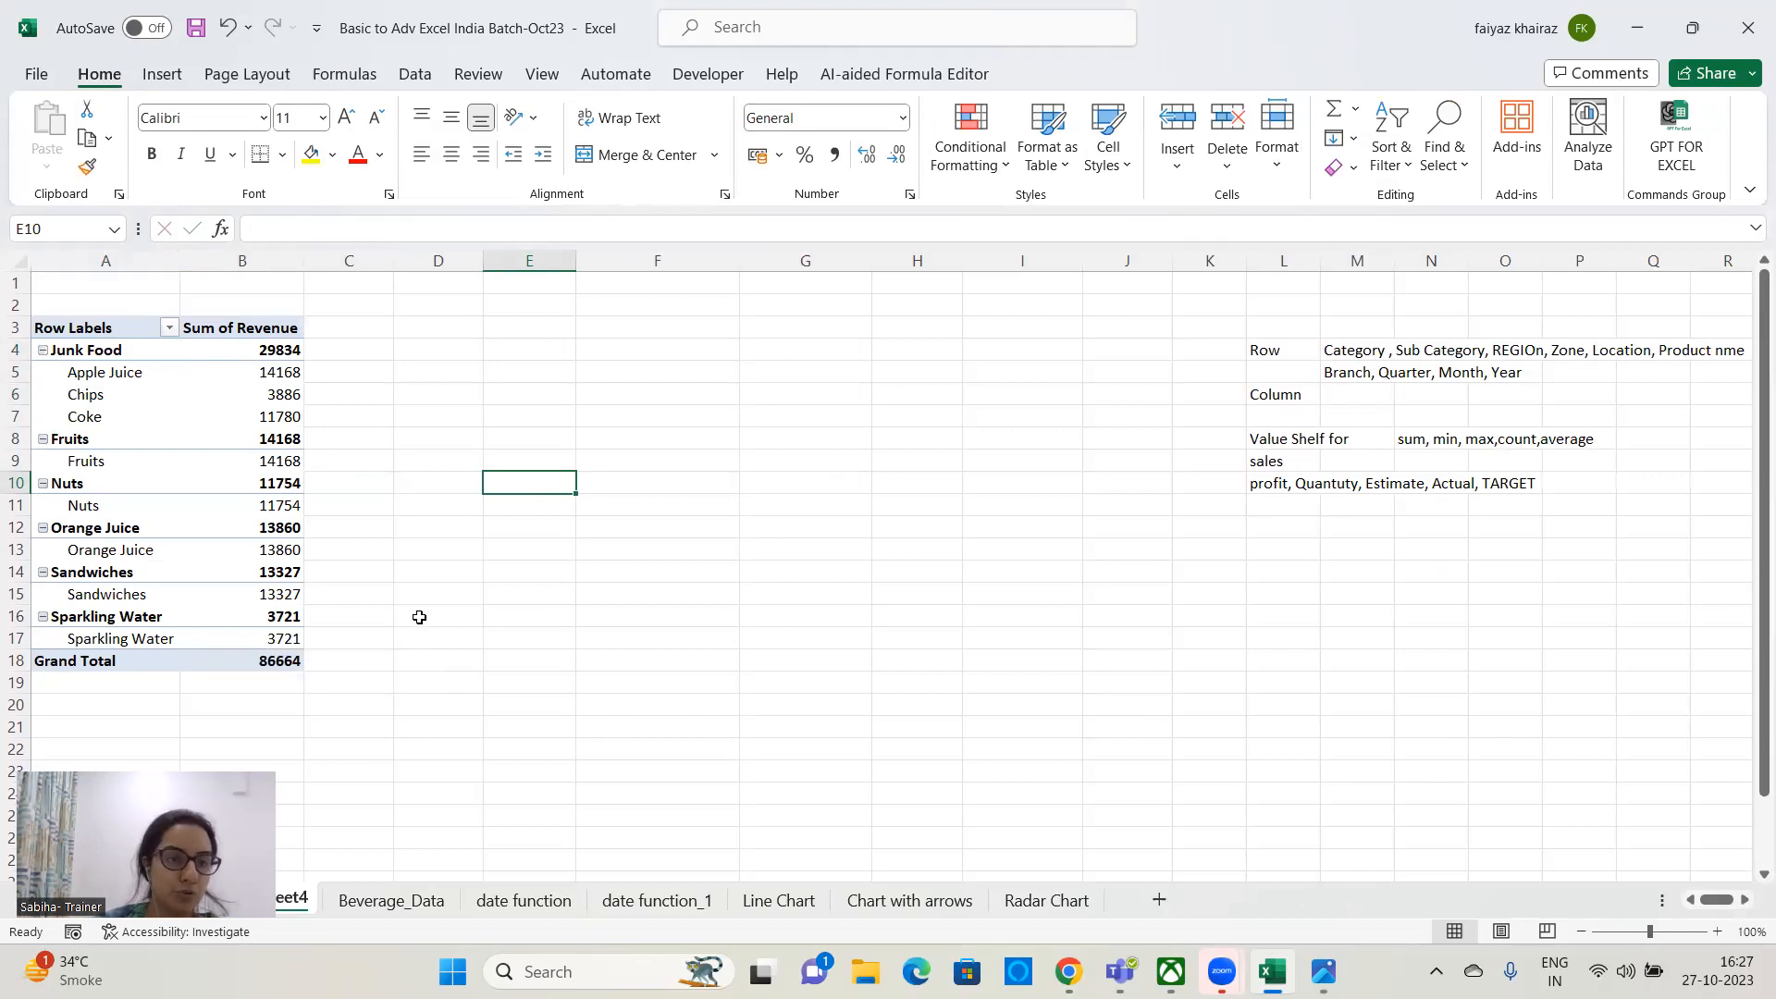
{"action": "left_click_drag", "start_coordinate": [99, 442], "coordinate": [102, 558]}
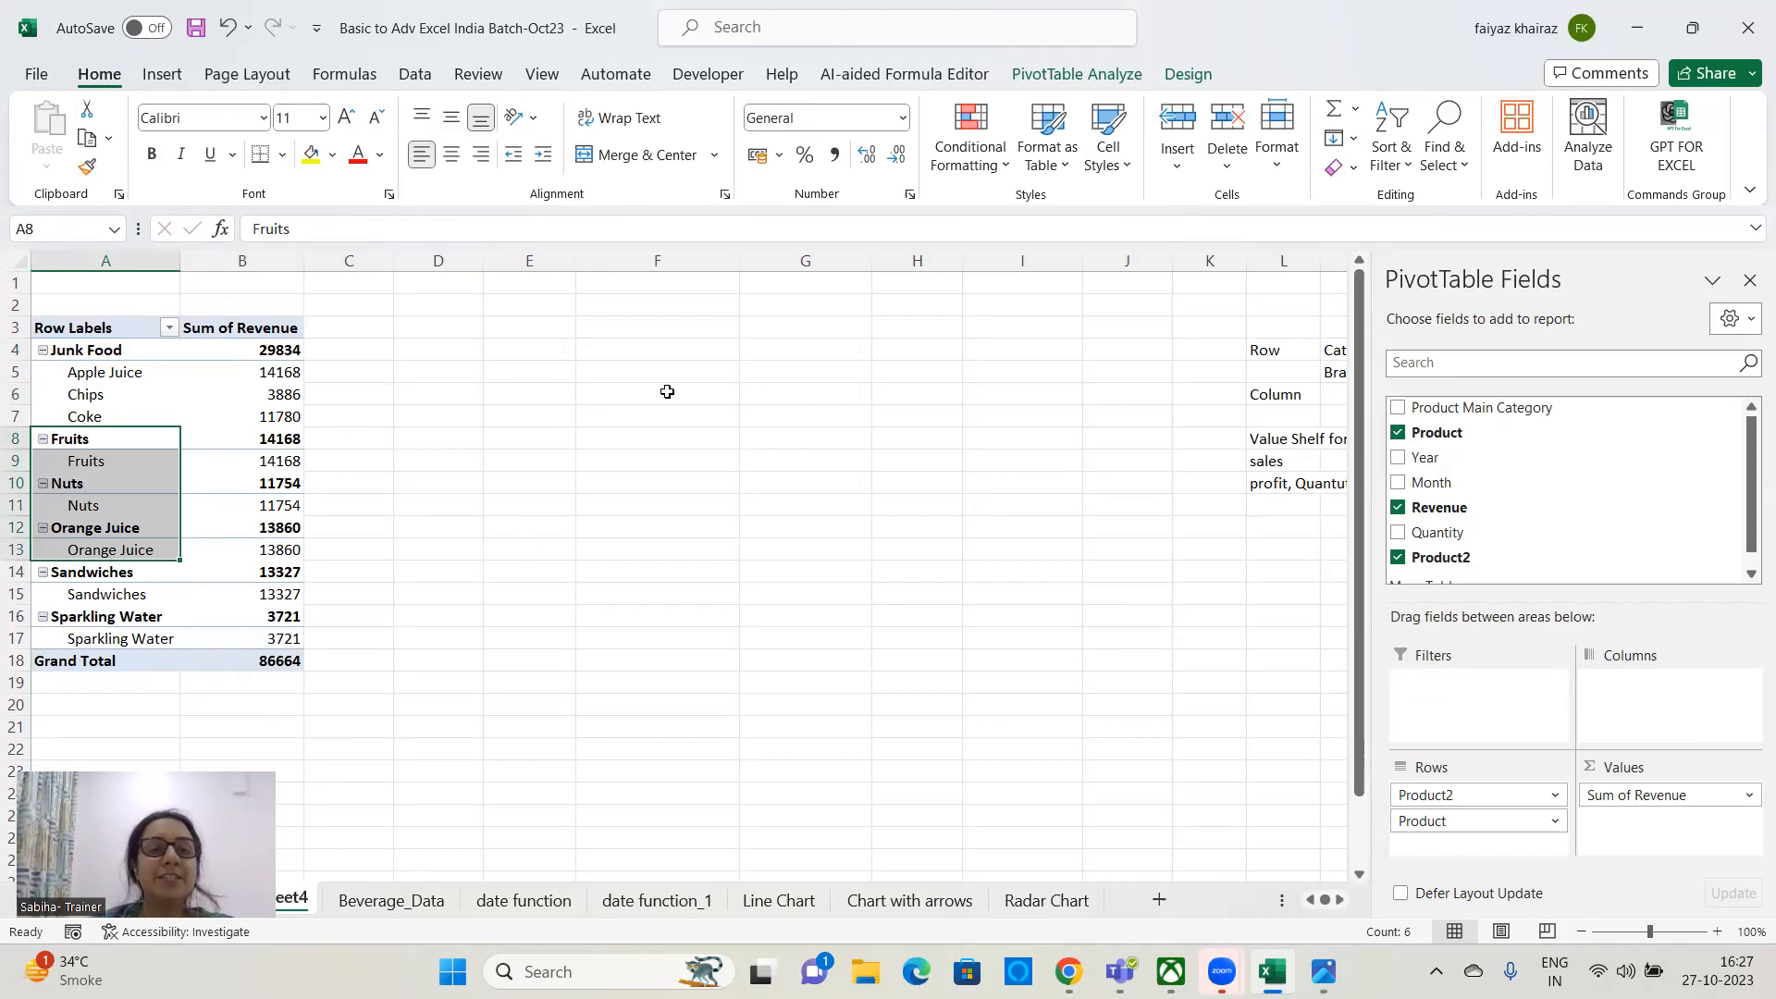
- Enter the note "1st Type of grouping based on manual groups" in cell I4 and fit column I to the text
{"action": "left_click", "coordinate": [1044, 344]}
{"action": "type", "text": "1s"}
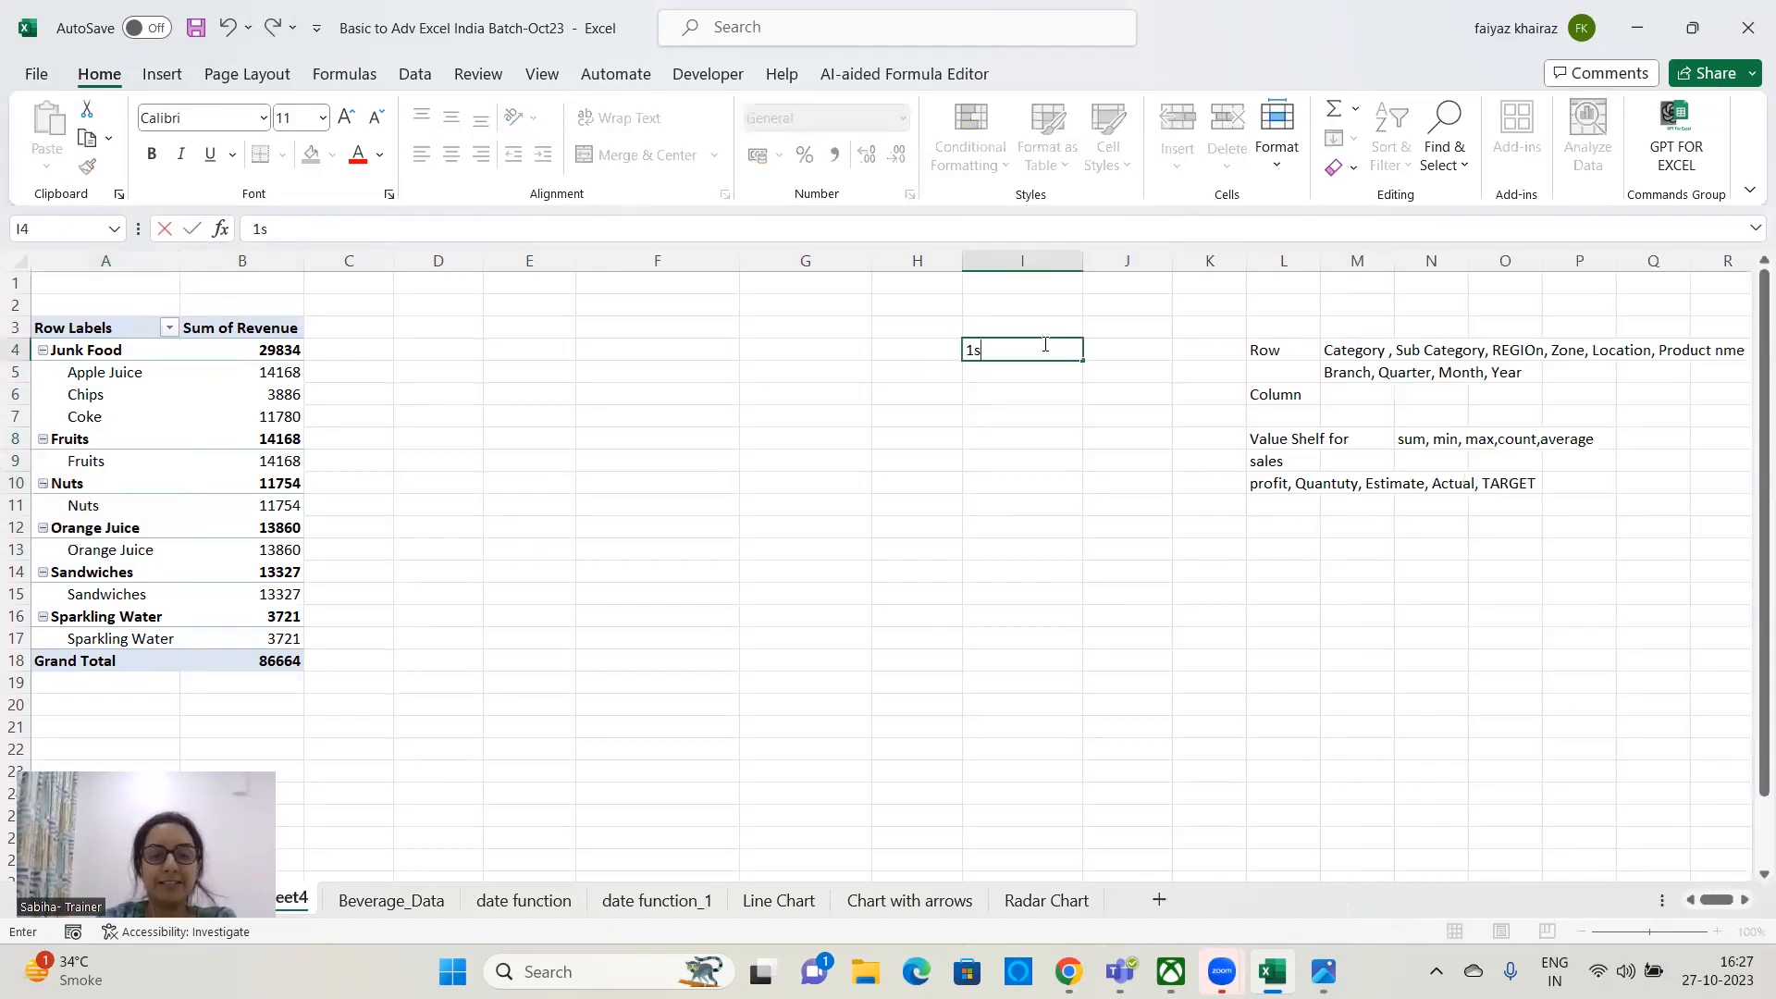
{"action": "type", "text": "t Type og"}
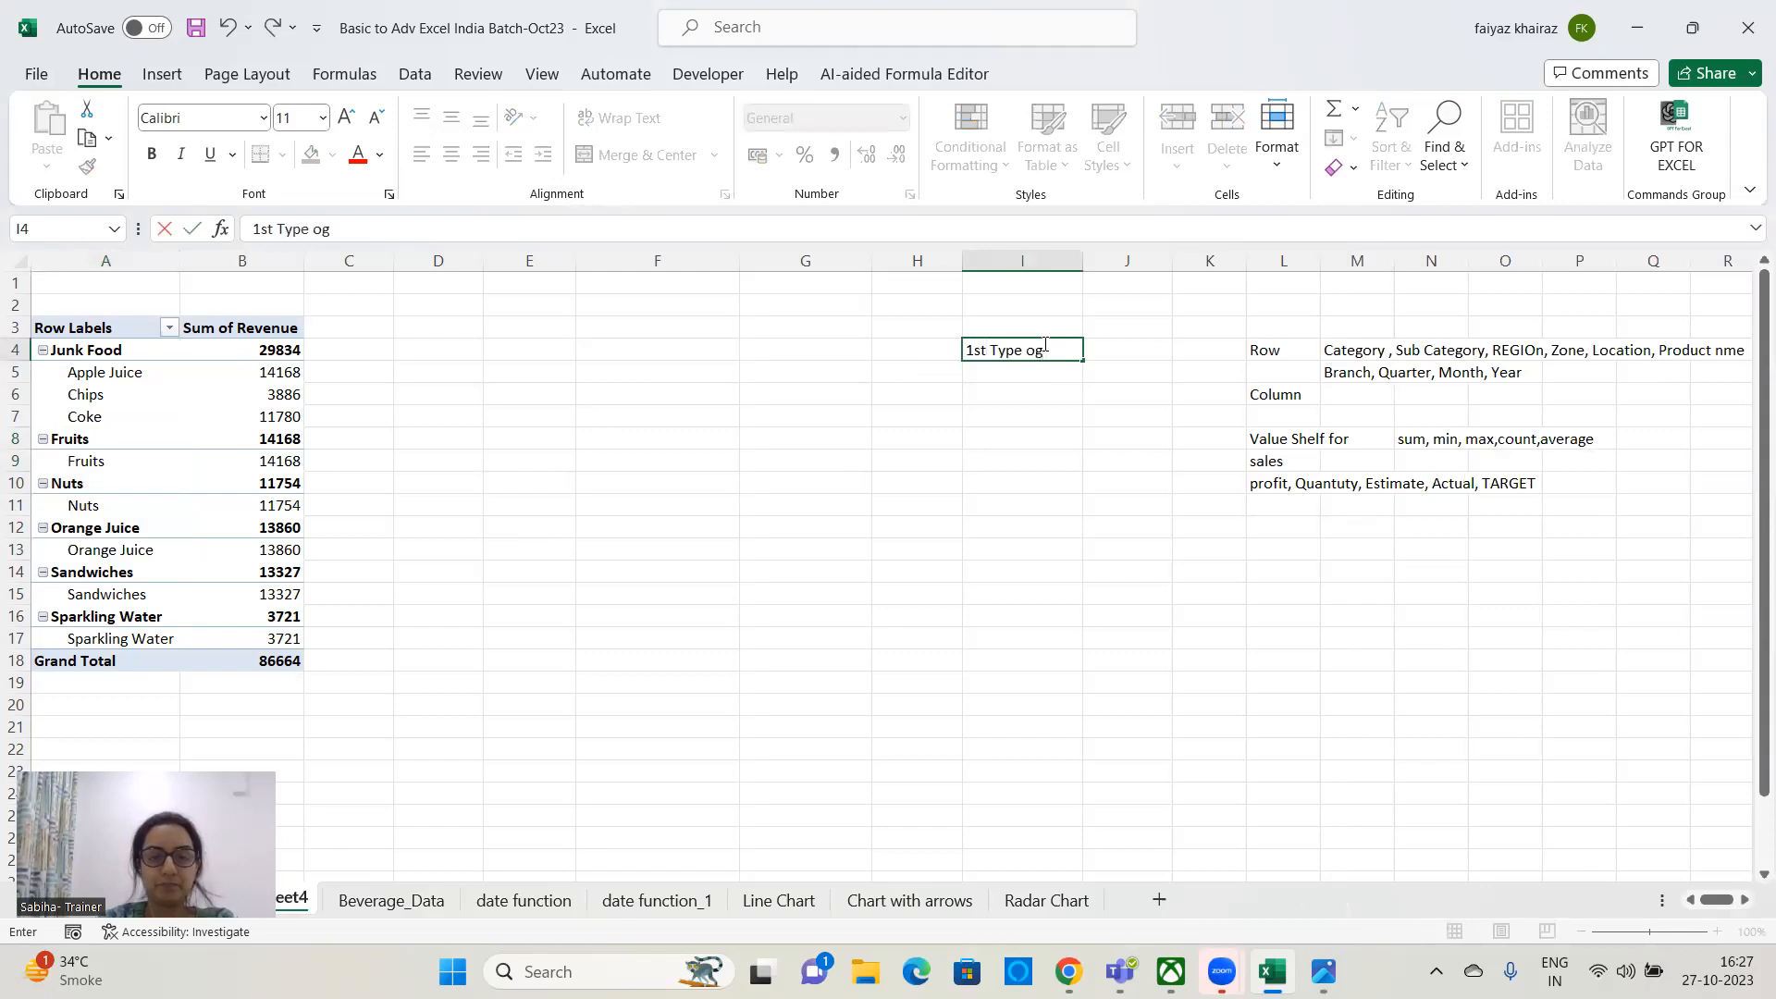
{"action": "key", "text": "BackSpace"}
{"action": "type", "text": "f"}
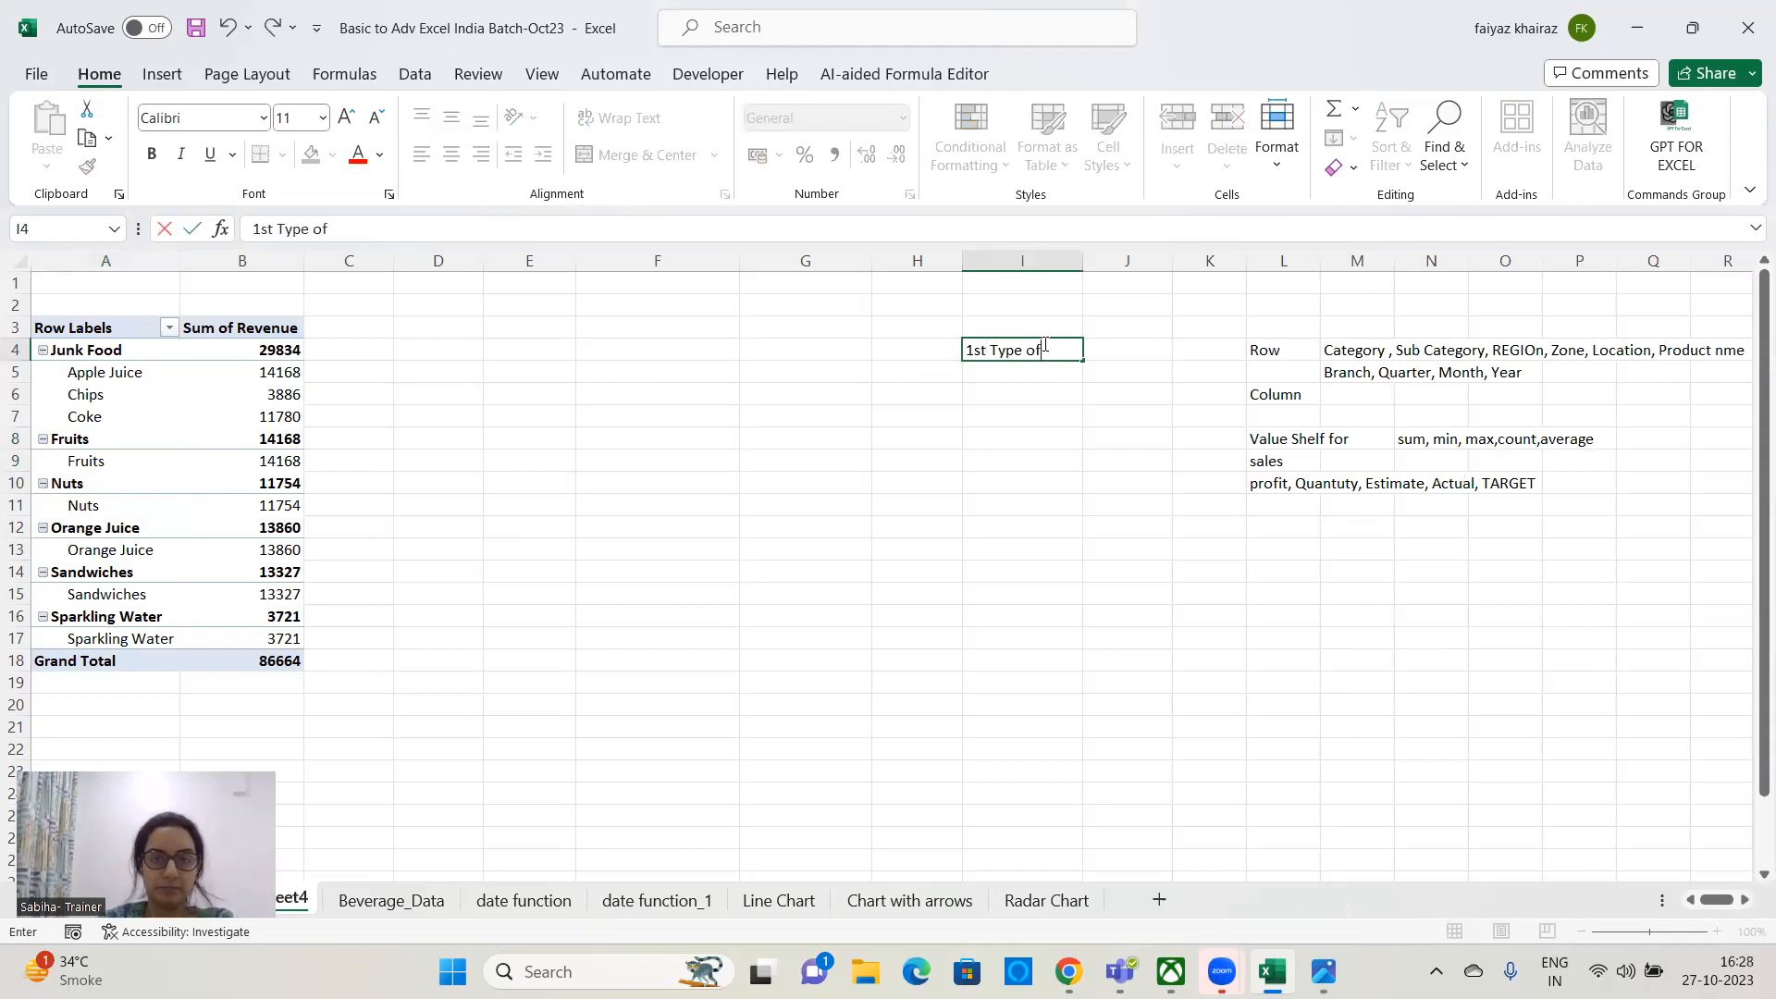
{"action": "type", "text": " grouping "}
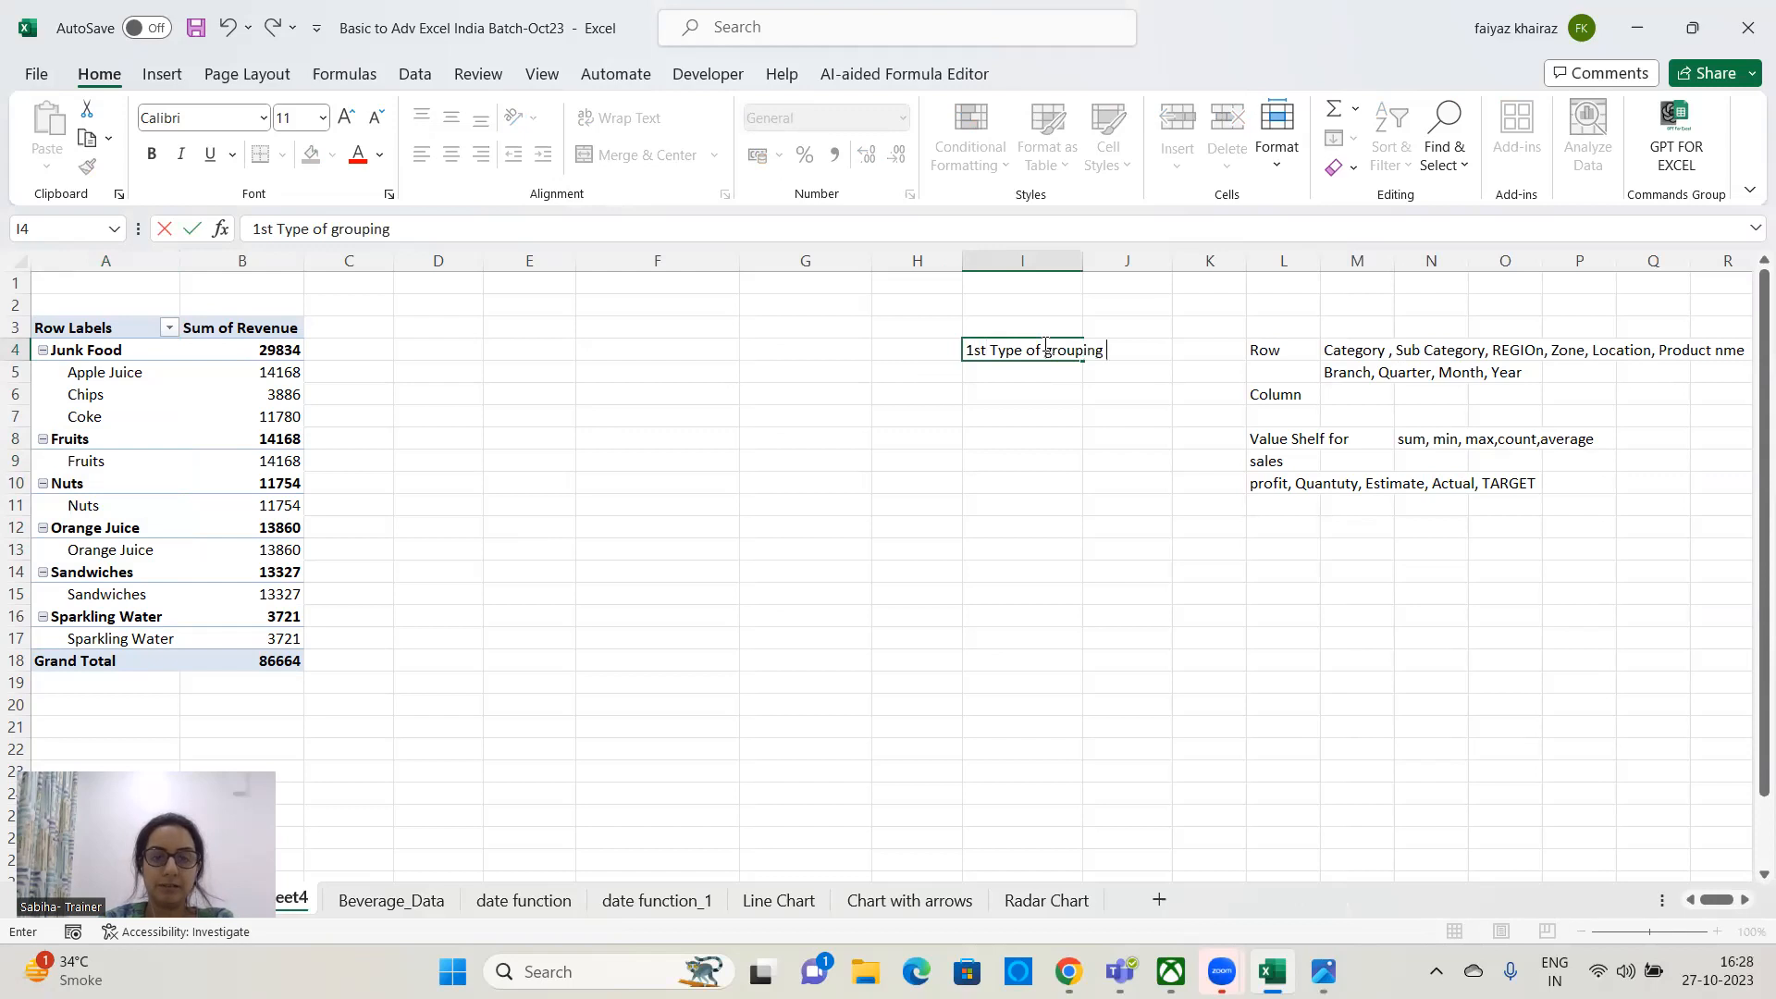
{"action": "type", "text": "based on"}
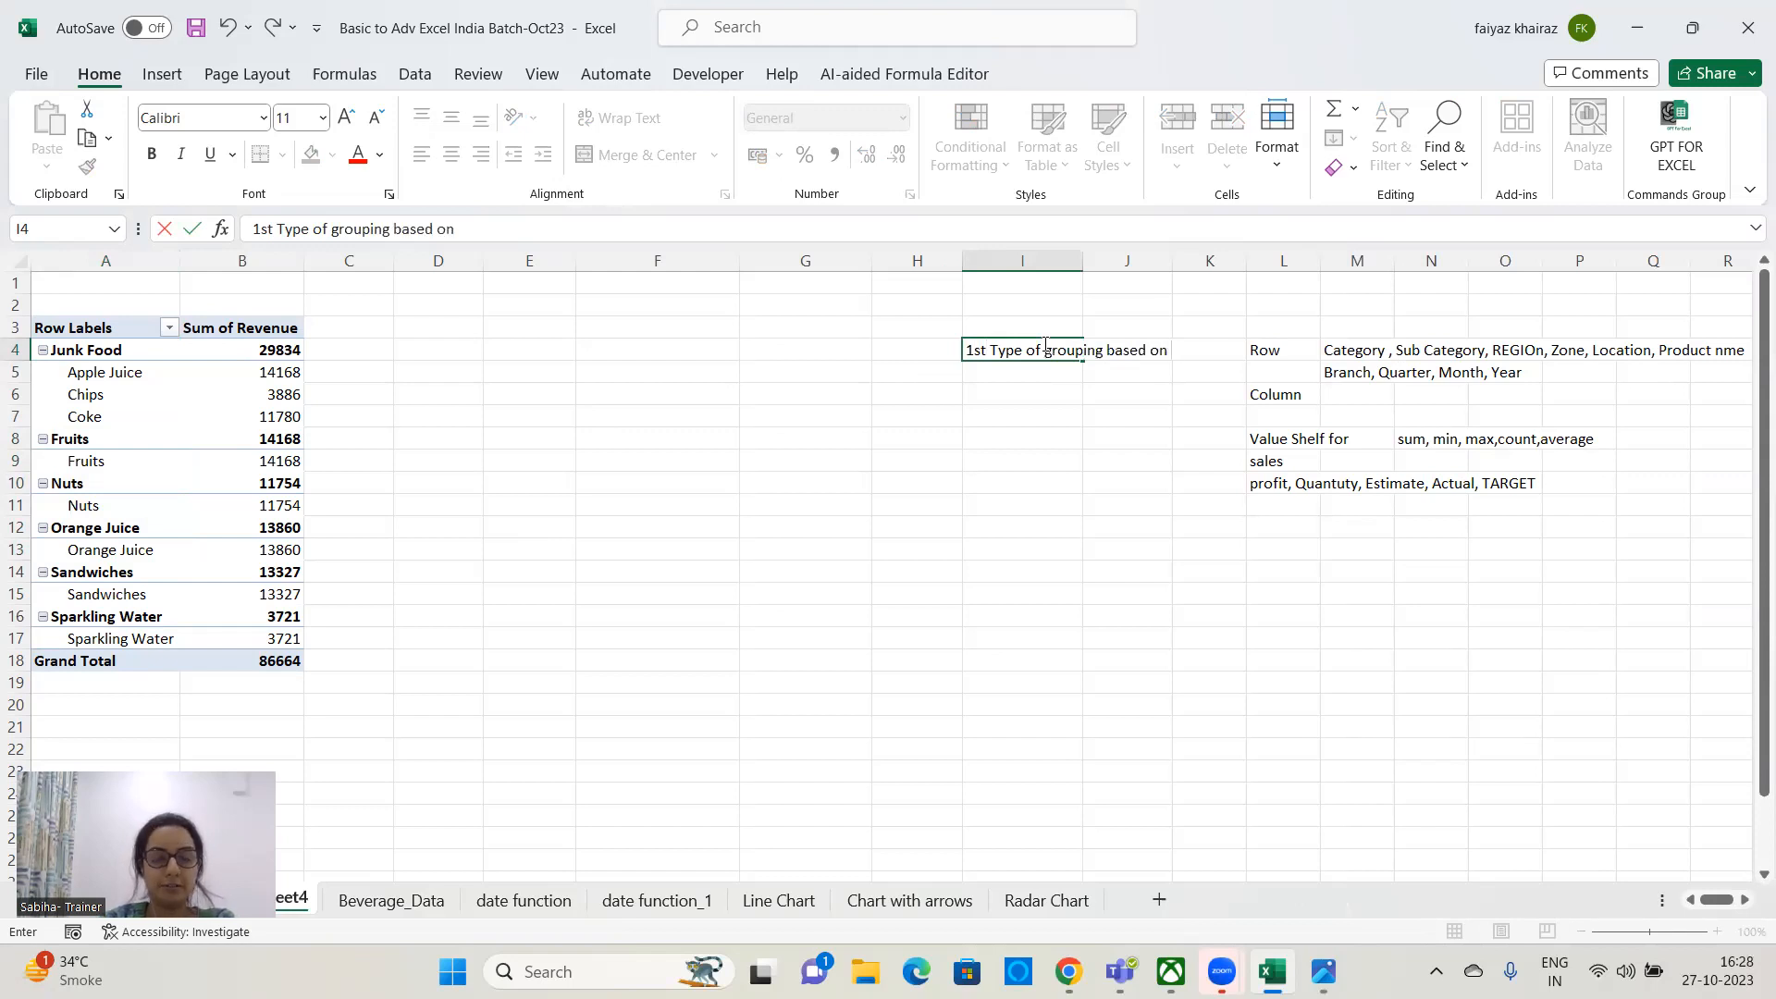
{"action": "type", "text": " manual"}
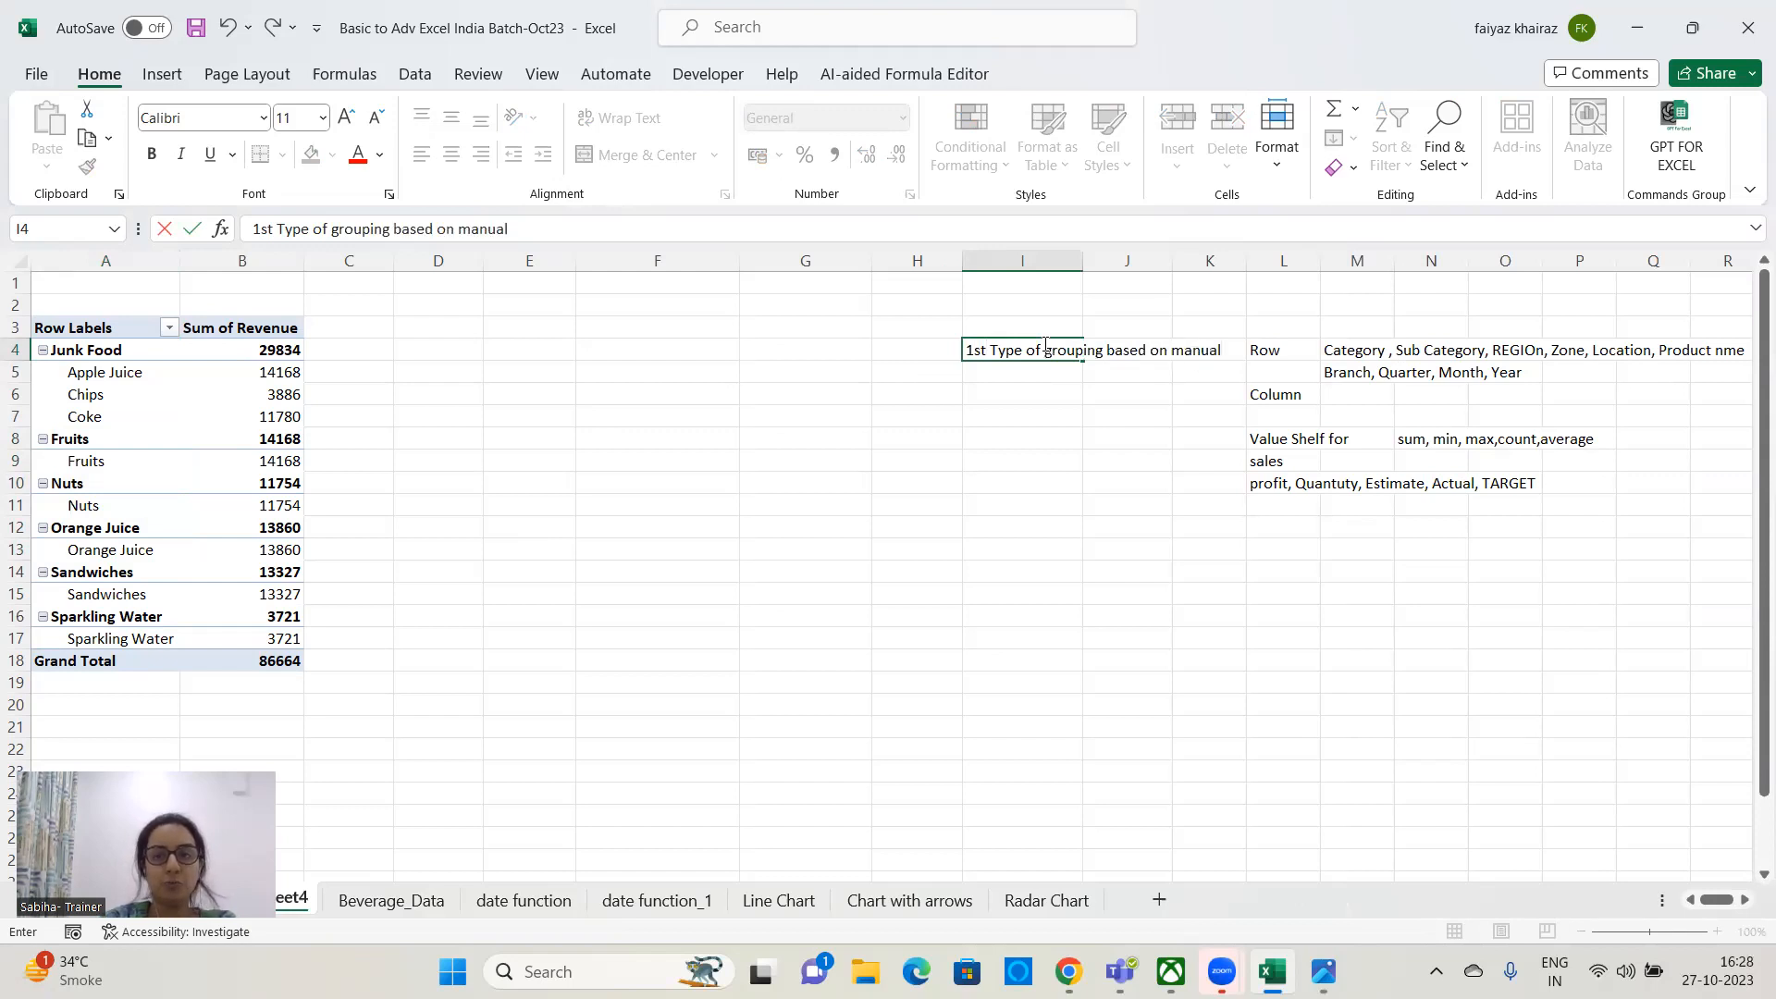
{"action": "type", "text": " gr"}
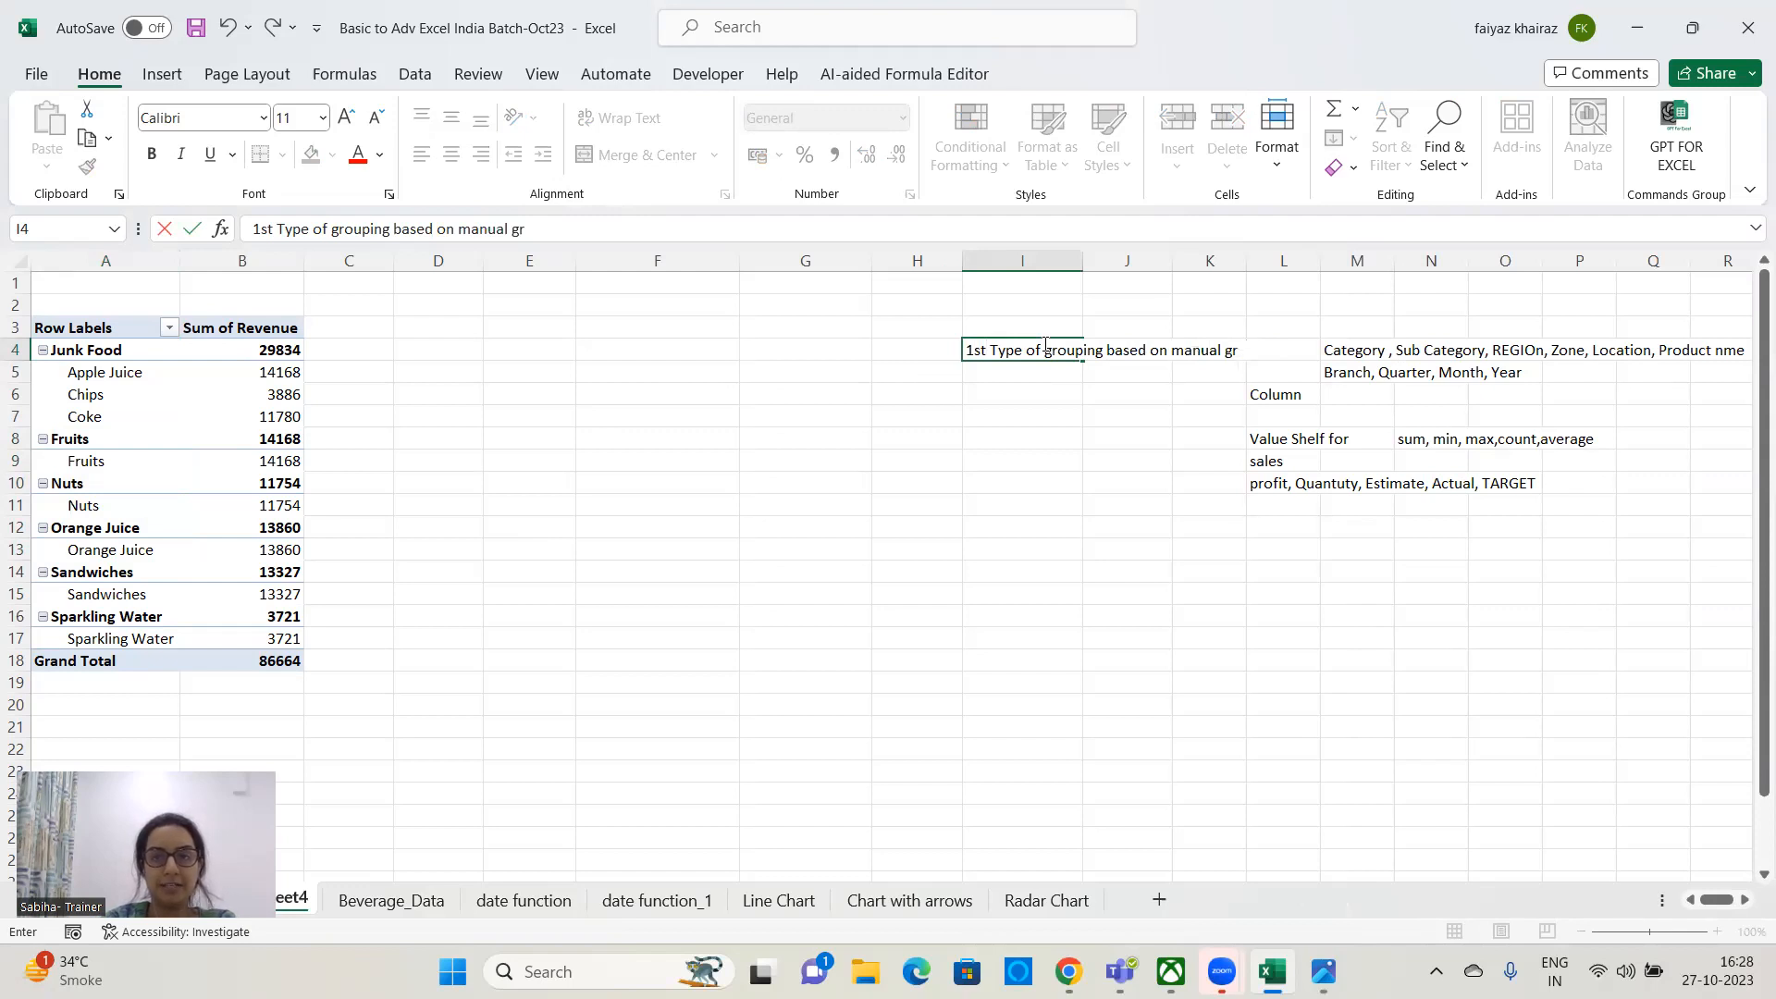
{"action": "type", "text": "oups"}
{"action": "key", "text": "Return"}
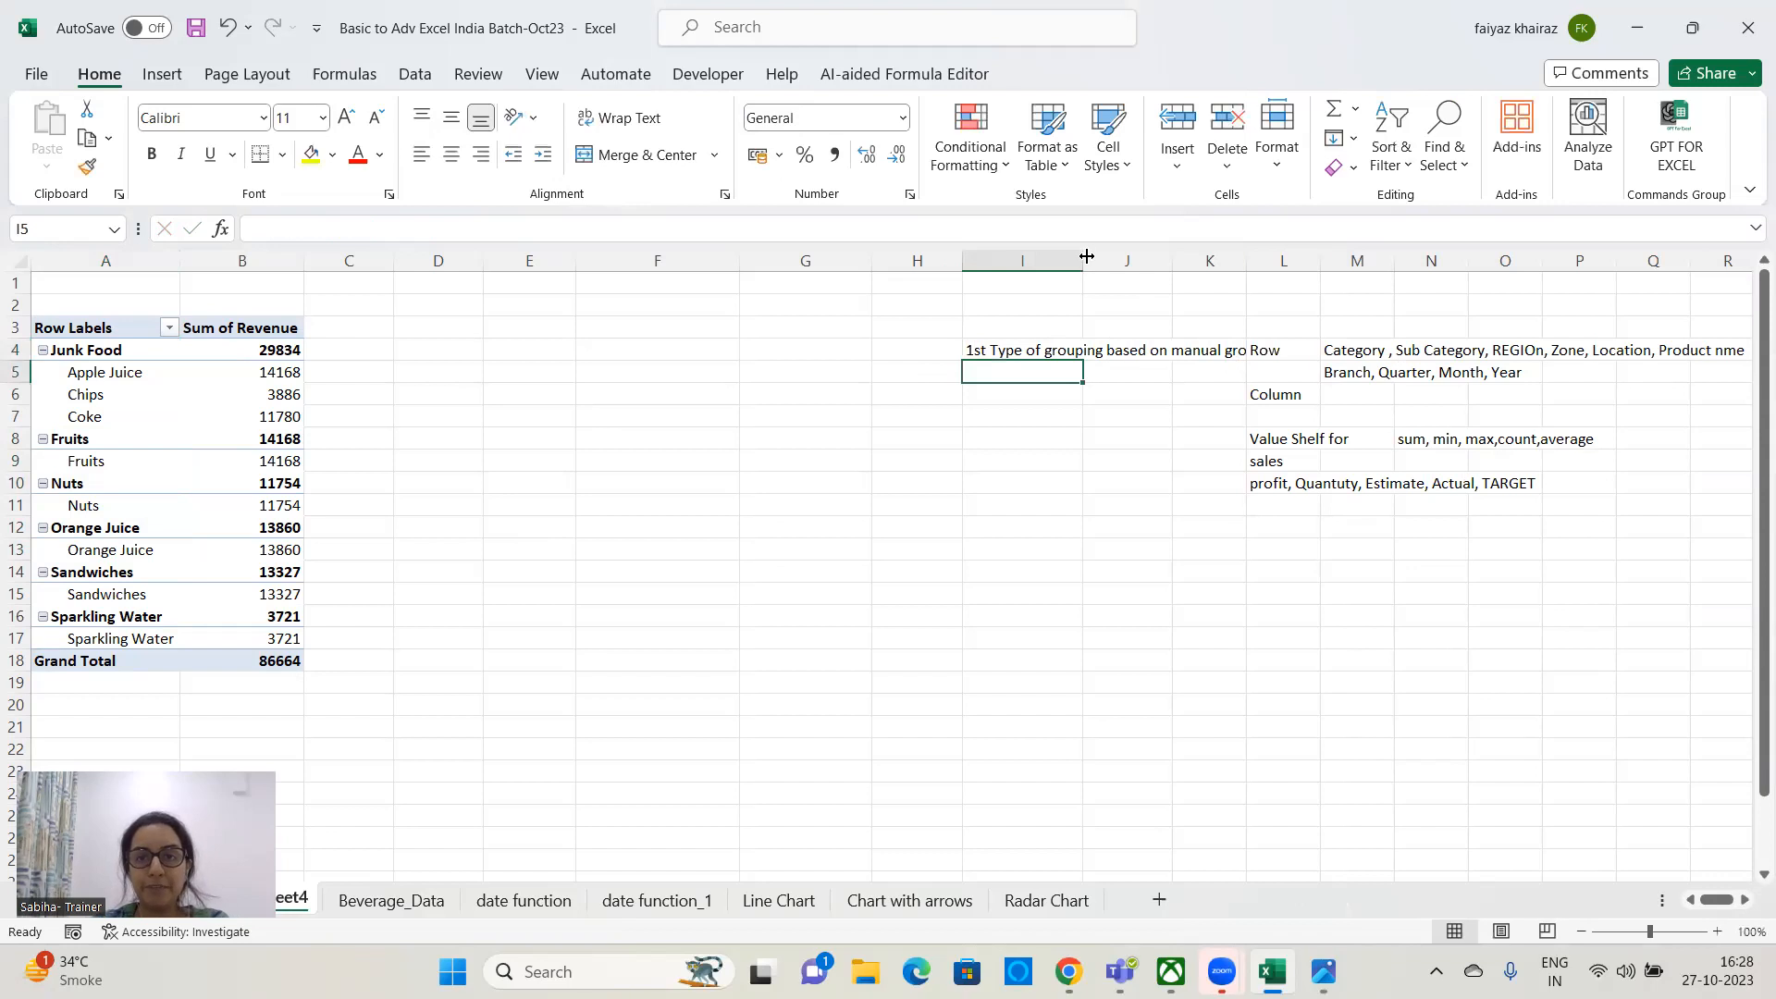
{"action": "double_click", "coordinate": [1083, 261]}
{"action": "left_click", "coordinate": [1152, 355]}
- Enter the notes "2nd Based of Numbers" in cell I7 and "3rd on Dates" in cell I9
{"action": "left_click", "coordinate": [1096, 414]}
{"action": "type", "text": "2nd"}
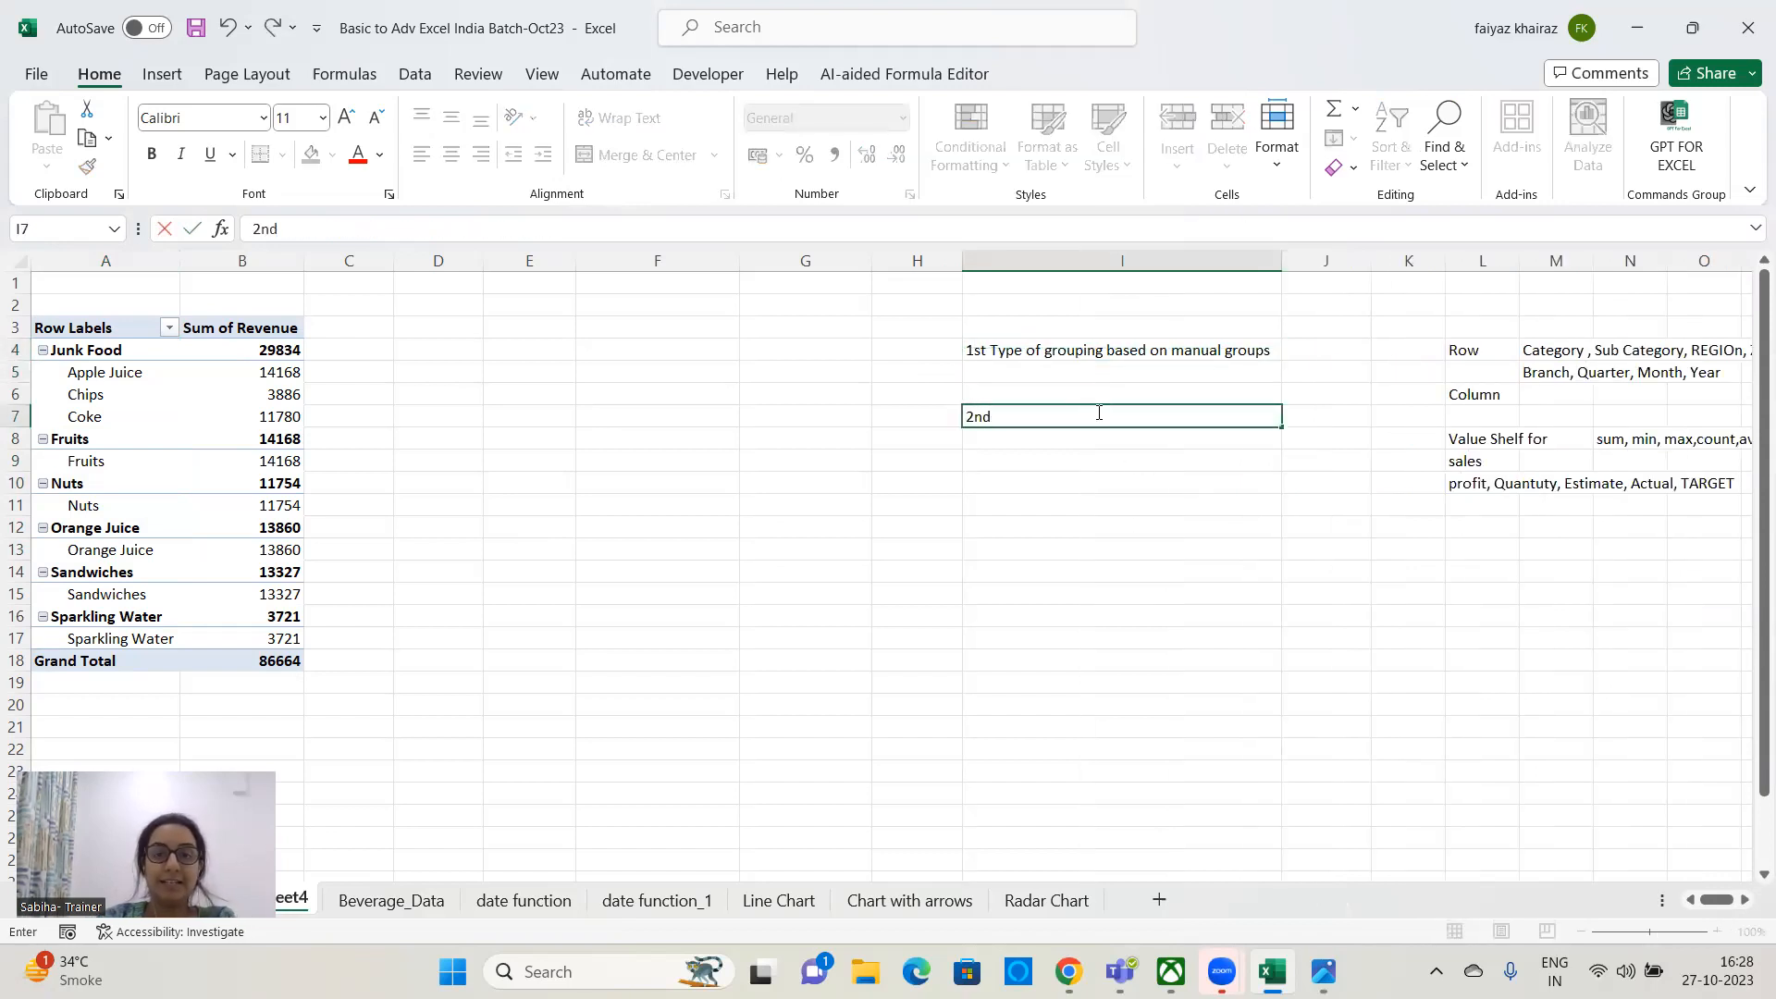
{"action": "type", "text": " Based of Numbers"}
{"action": "key", "text": "Return"}
{"action": "key", "text": "Return"}
{"action": "type", "text": "3rd on Dates"}
{"action": "key", "text": "Return"}
{"action": "left_click", "coordinate": [1139, 574]}
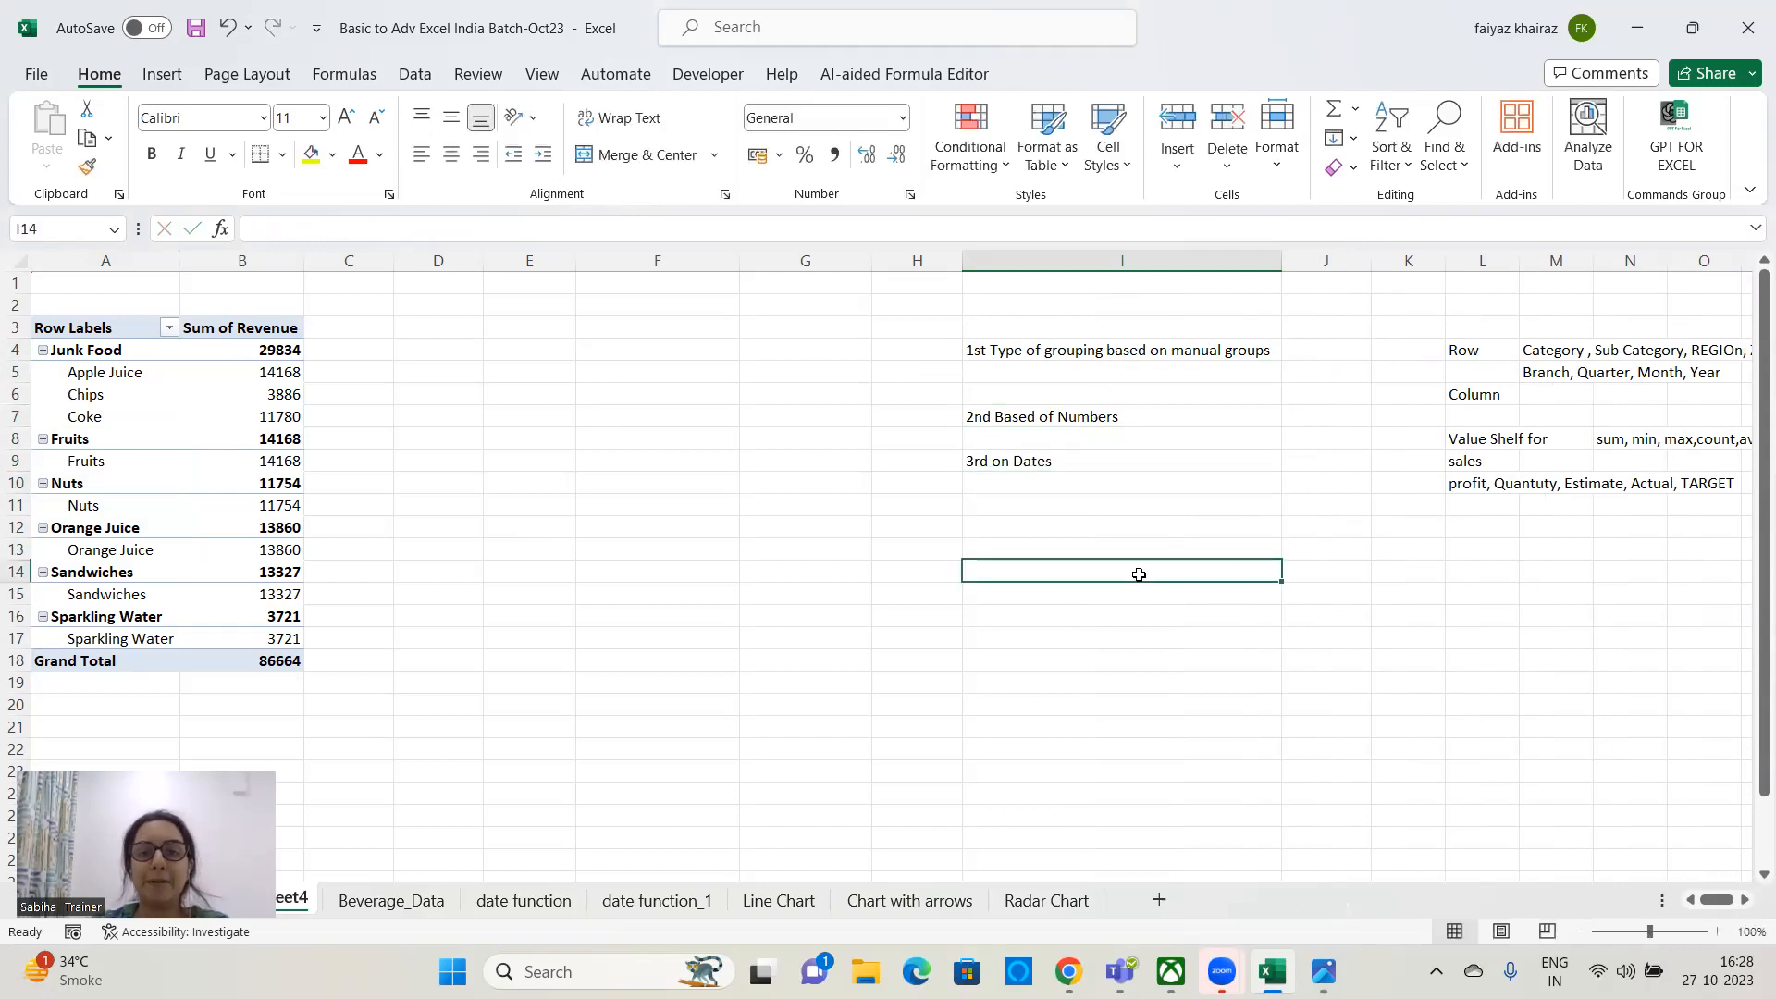
{"action": "left_click", "coordinate": [49, 502]}
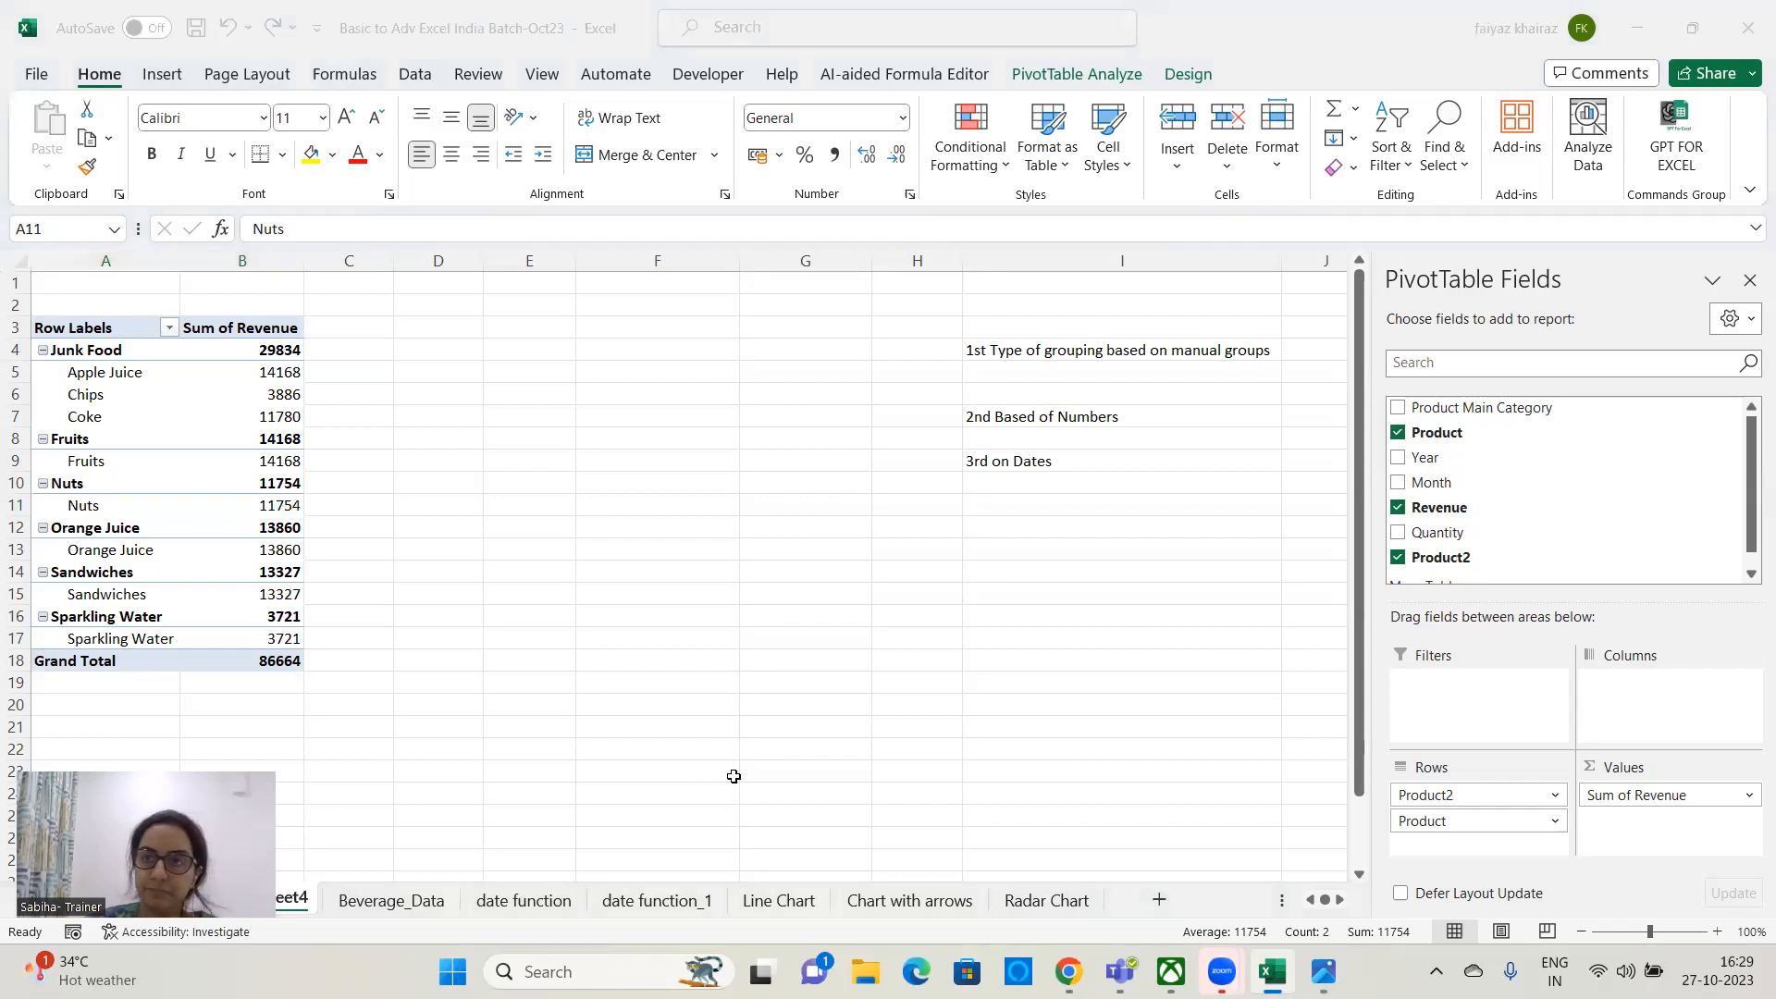
{"action": "left_click", "coordinate": [179, 468]}
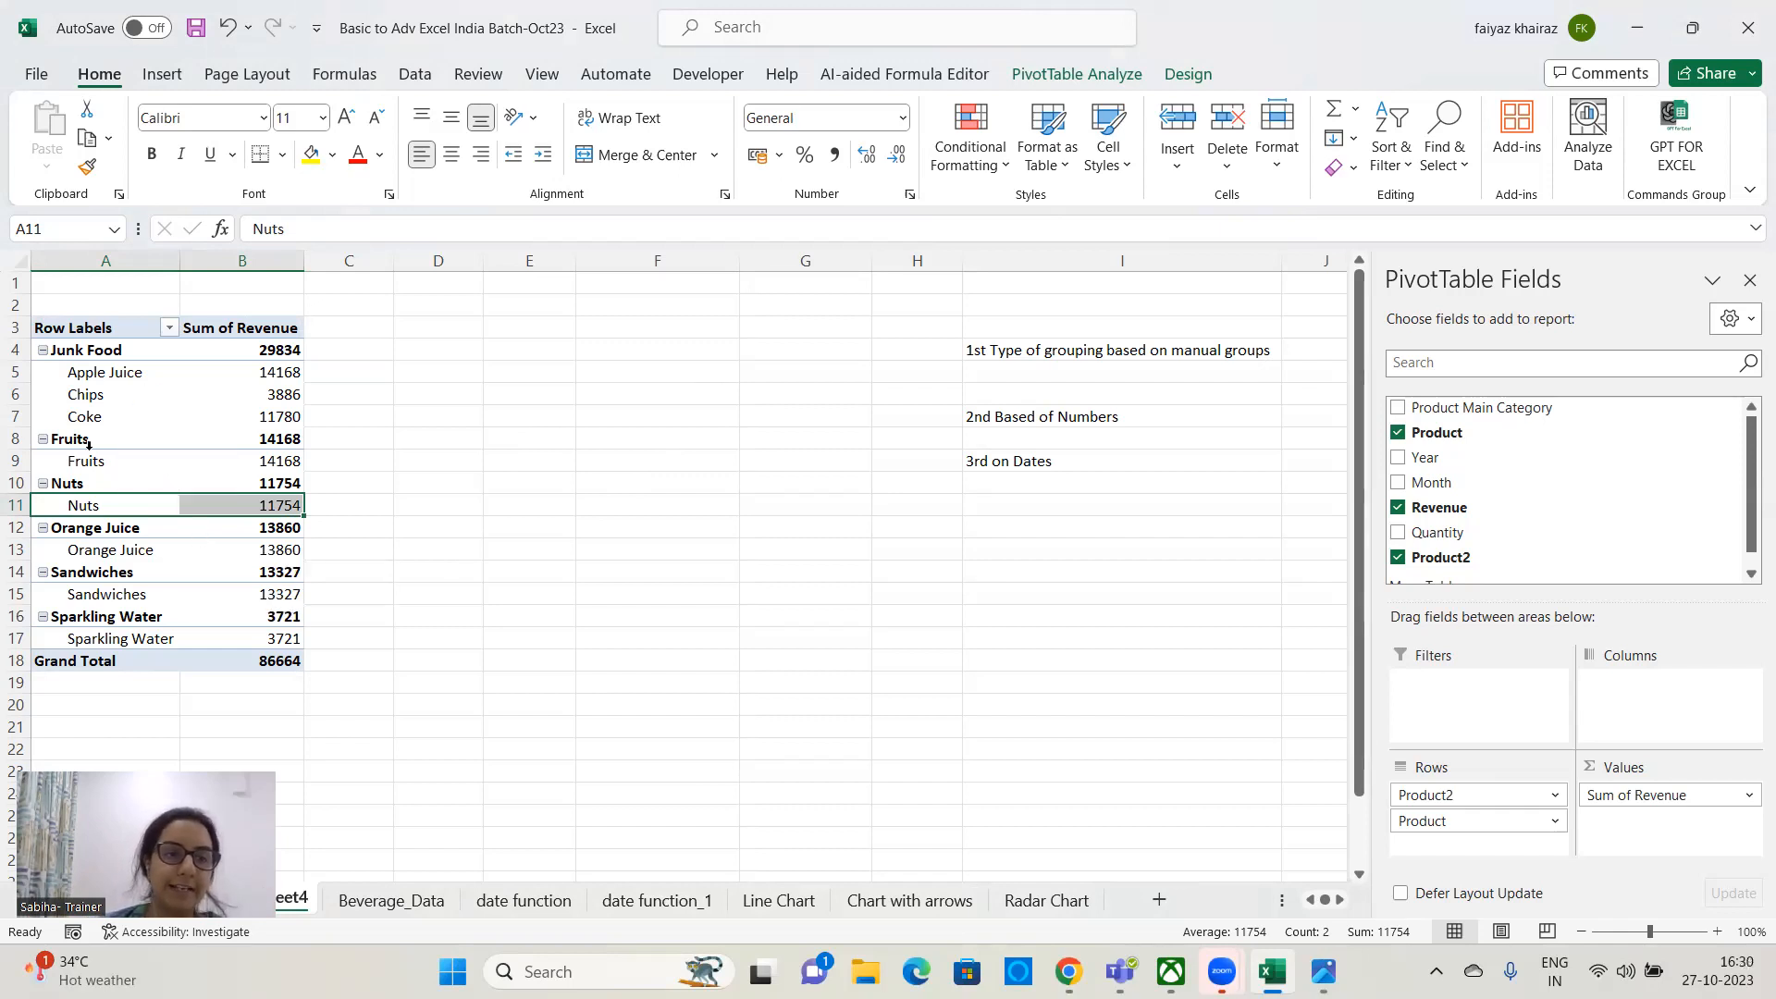
- Group the Fruits, Nuts and Orange Juice row labels, and group Sandwiches with Sparkling Water
{"action": "left_click_drag", "start_coordinate": [88, 442], "coordinate": [88, 542]}
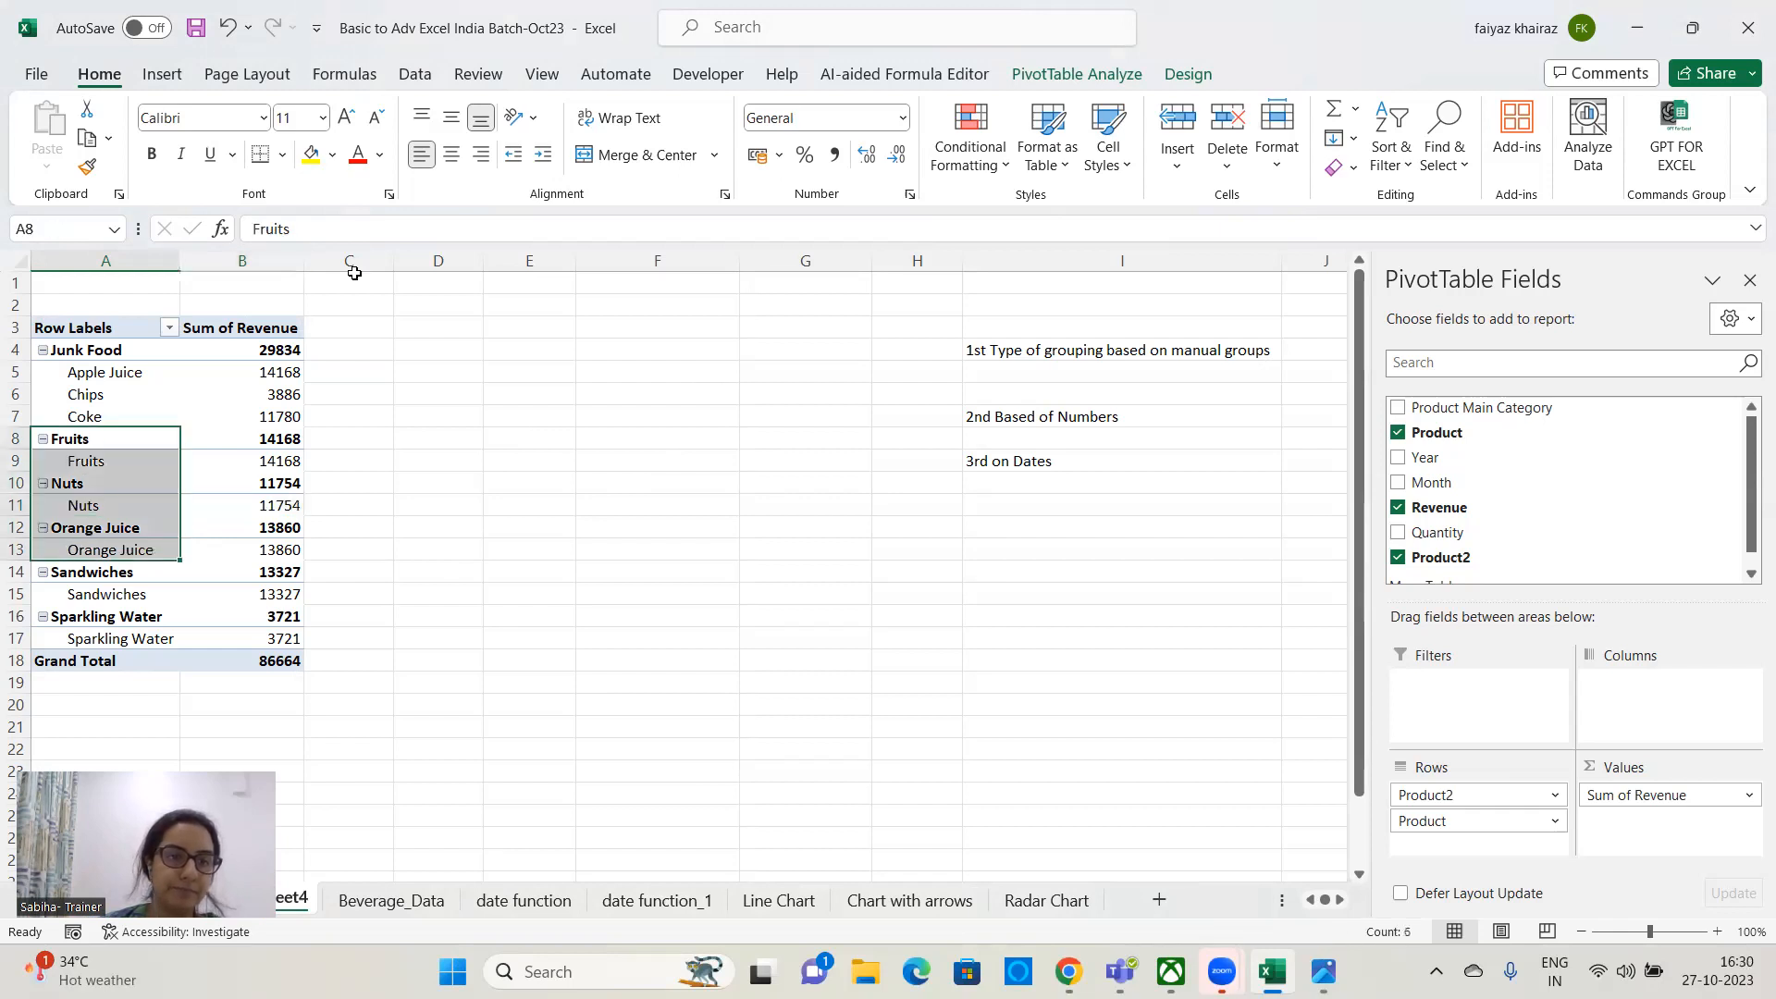
{"action": "left_click", "coordinate": [1017, 74]}
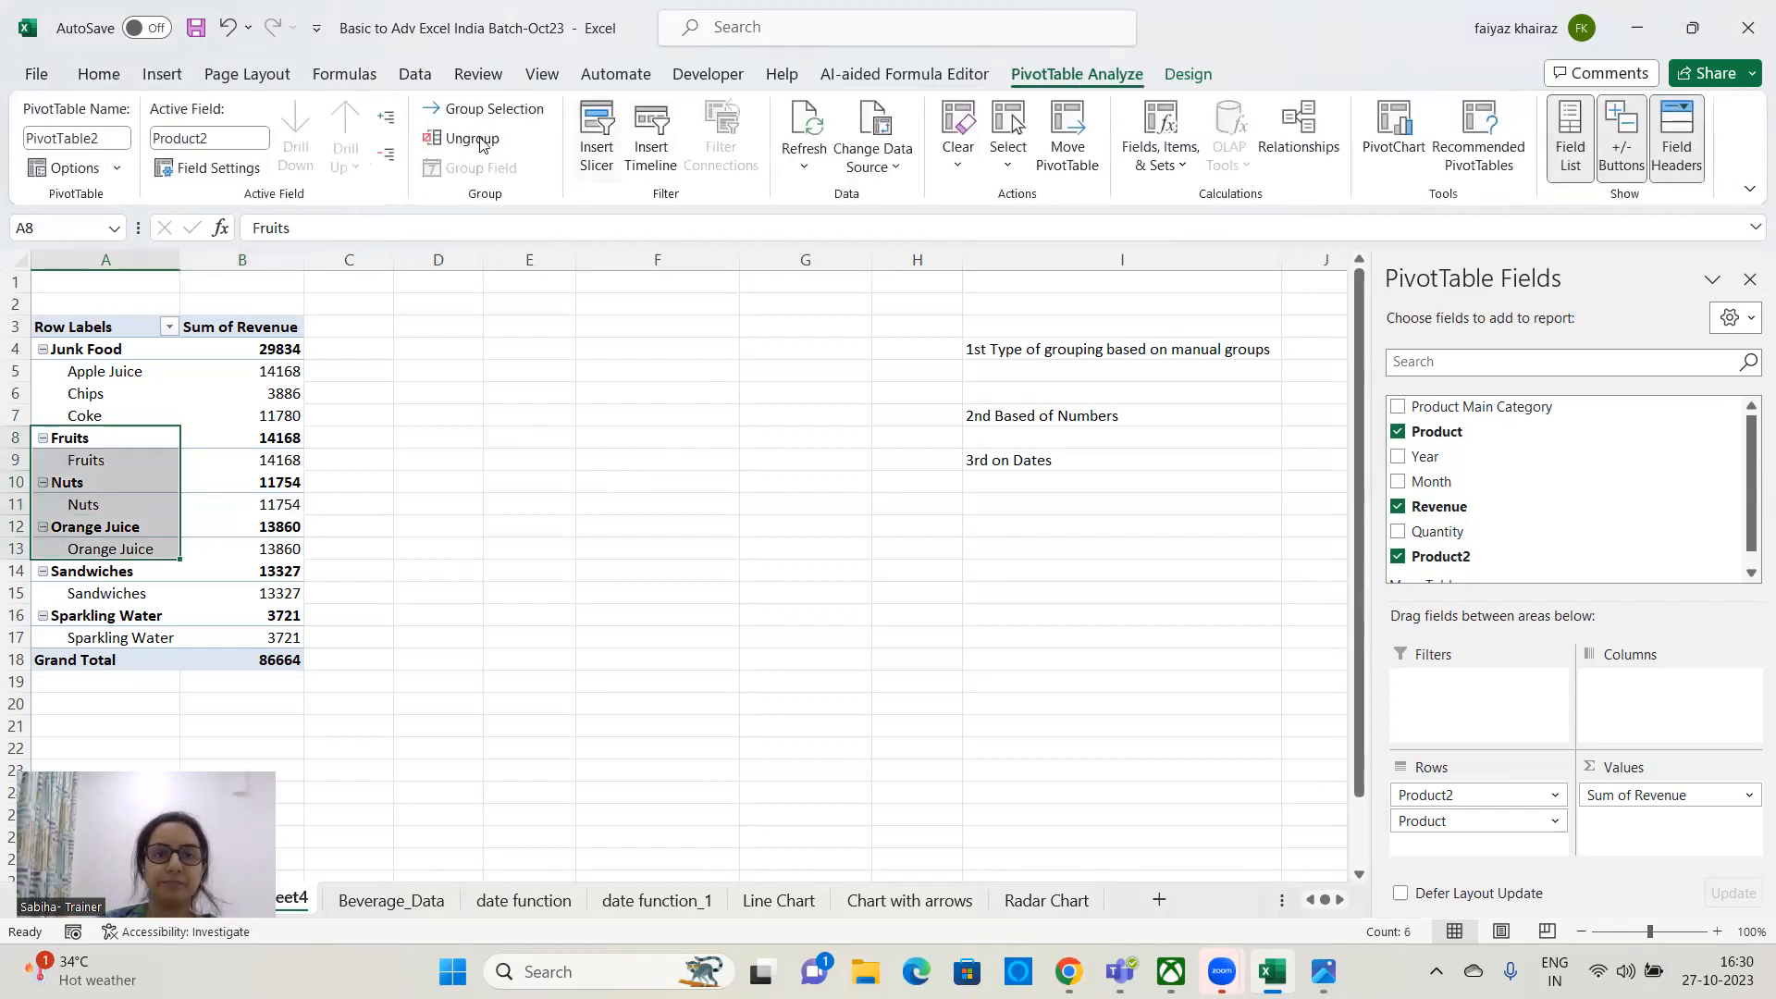
{"action": "left_click", "coordinate": [491, 111]}
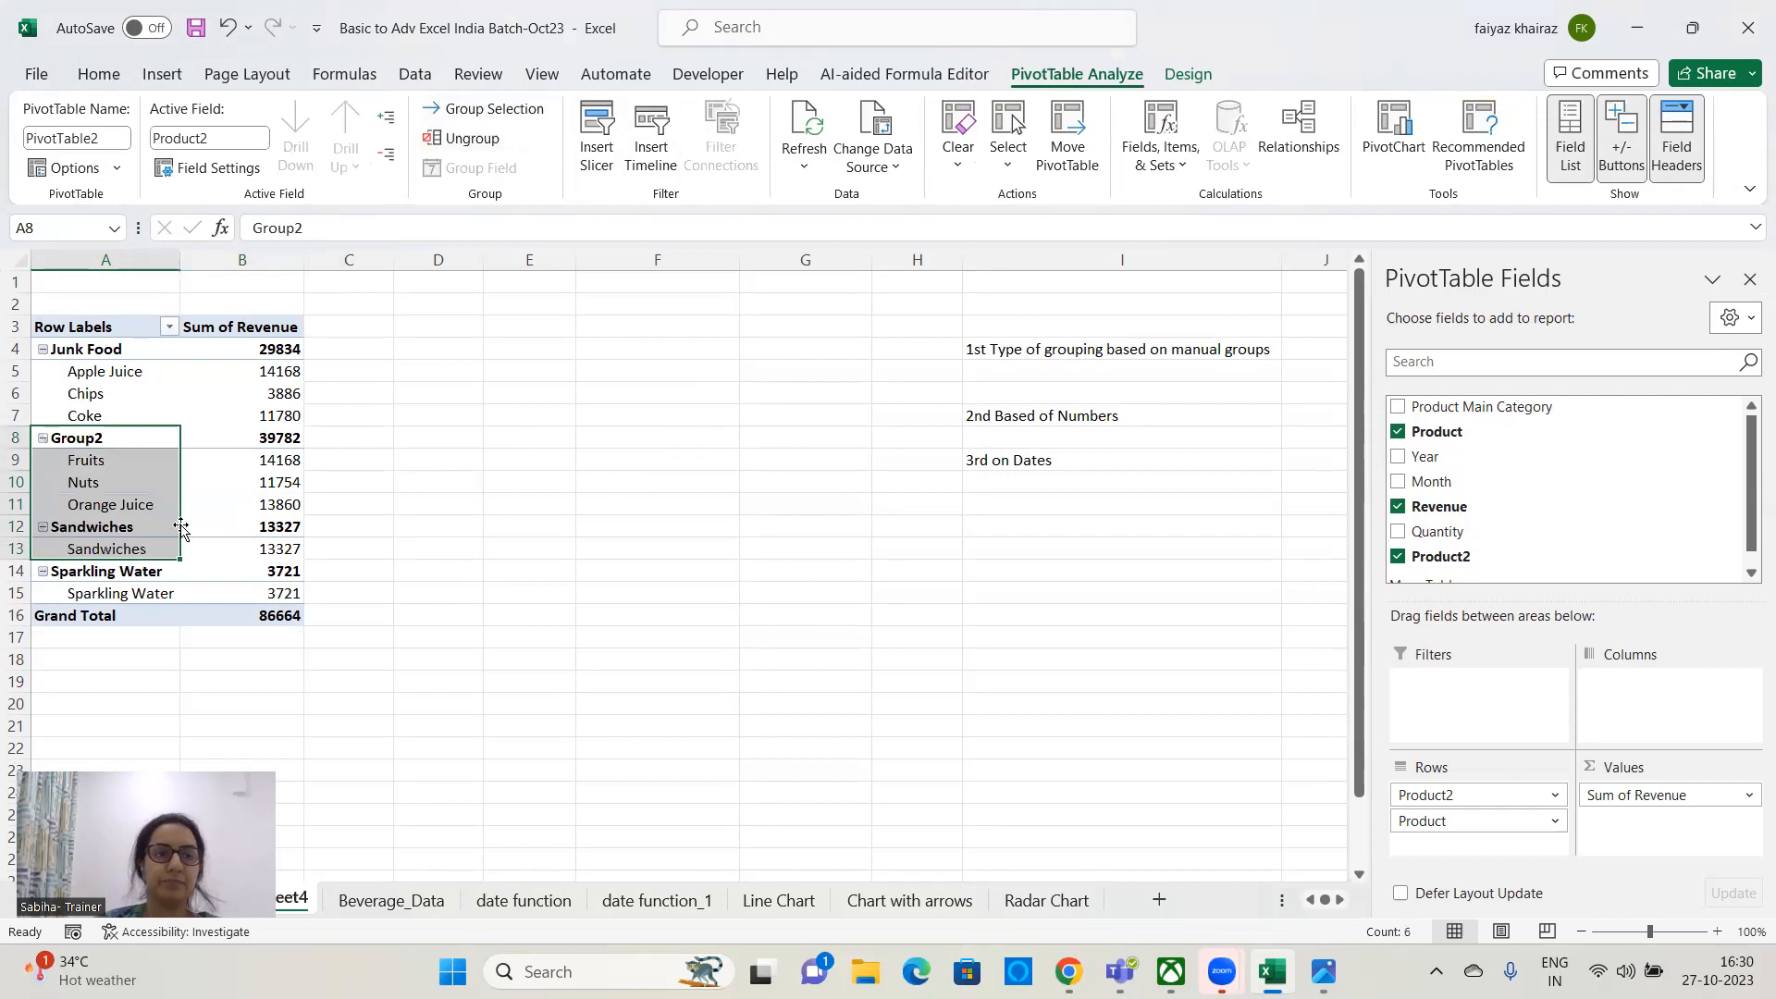
{"action": "left_click_drag", "start_coordinate": [132, 527], "coordinate": [130, 592]}
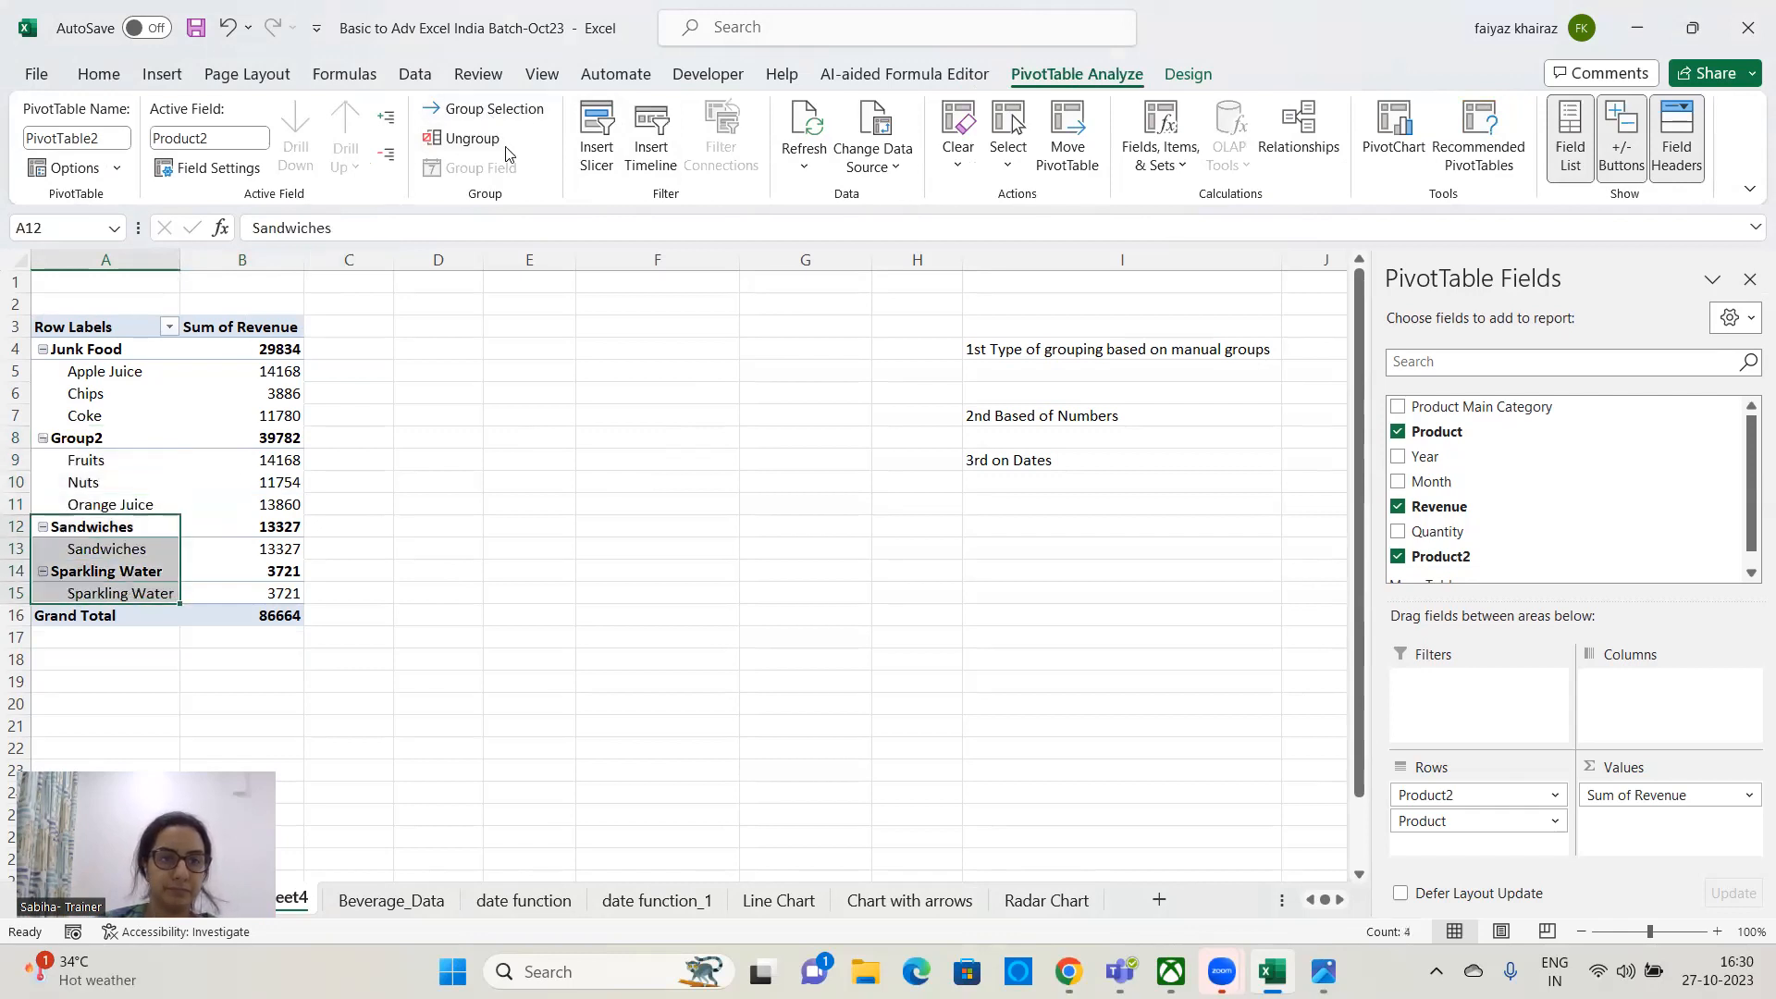
{"action": "left_click", "coordinate": [490, 108]}
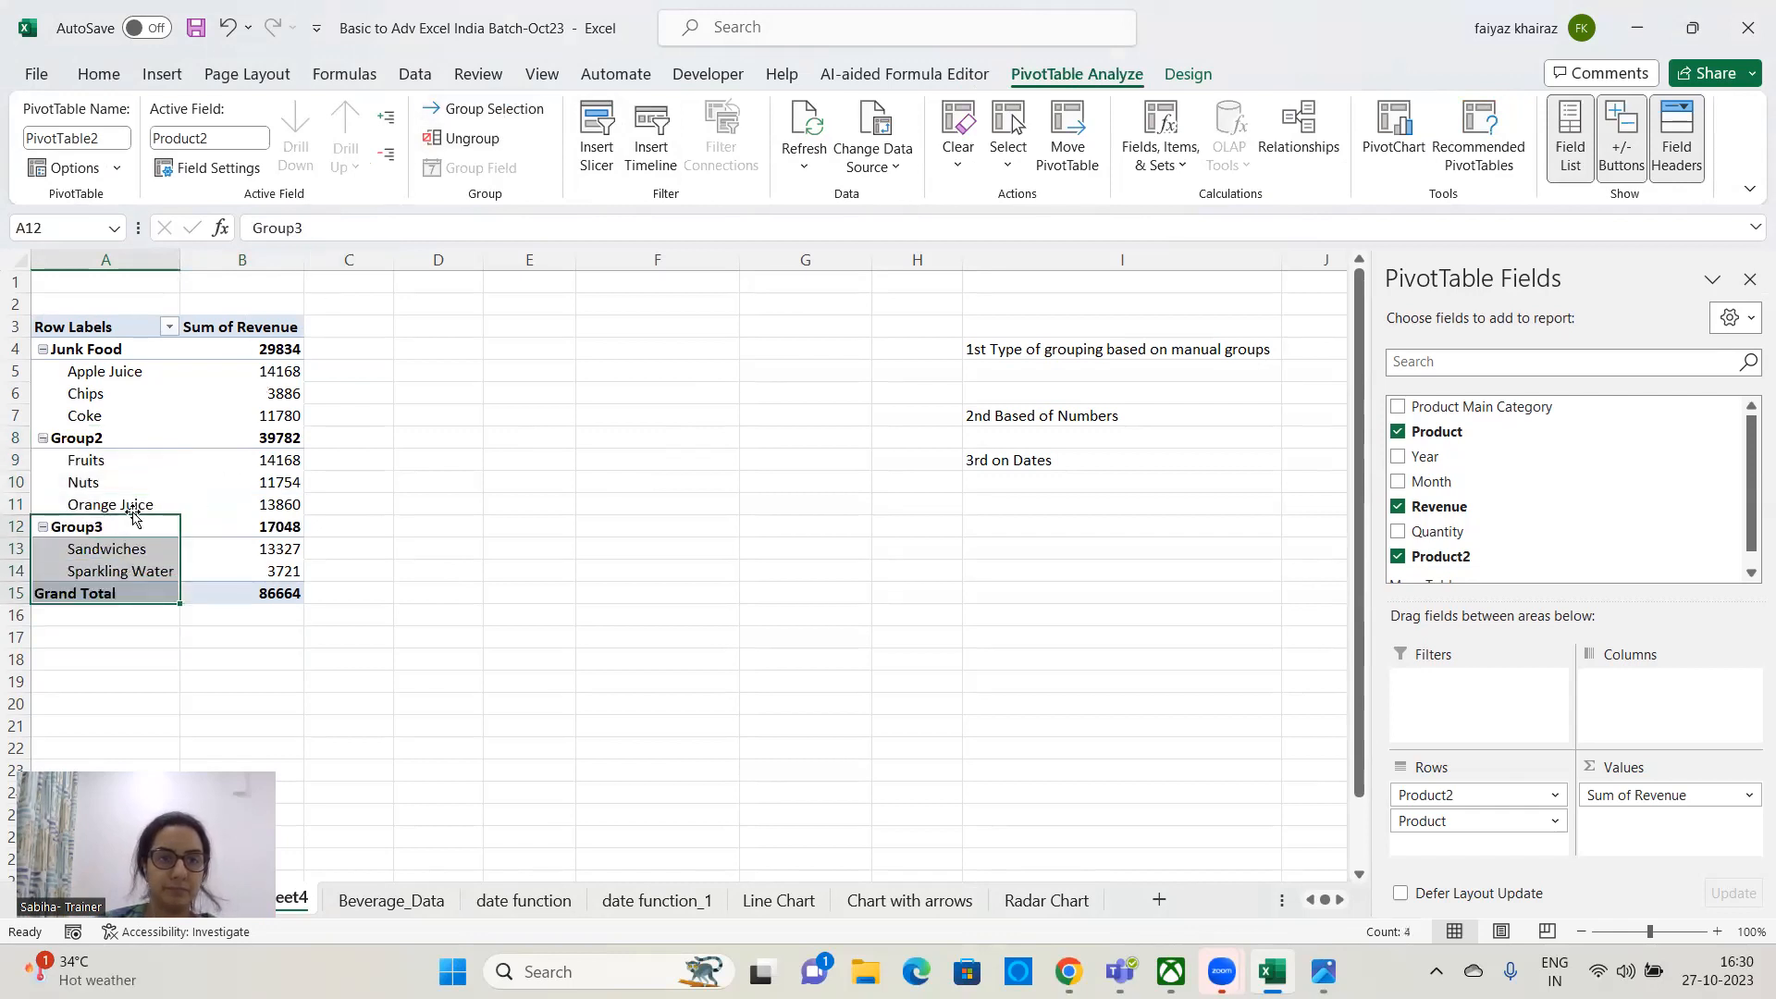
- Rename the group containing Fruits, Nuts and Orange Juice to Healthy Food
{"action": "left_click", "coordinate": [110, 442]}
{"action": "left_click", "coordinate": [346, 231]}
{"action": "key", "text": "BackSpace"}
{"action": "key", "text": "BackSpace"}
{"action": "key", "text": "BackSpace"}
{"action": "key", "text": "BackSpace"}
{"action": "key", "text": "BackSpace"}
{"action": "key", "text": "BackSpace"}
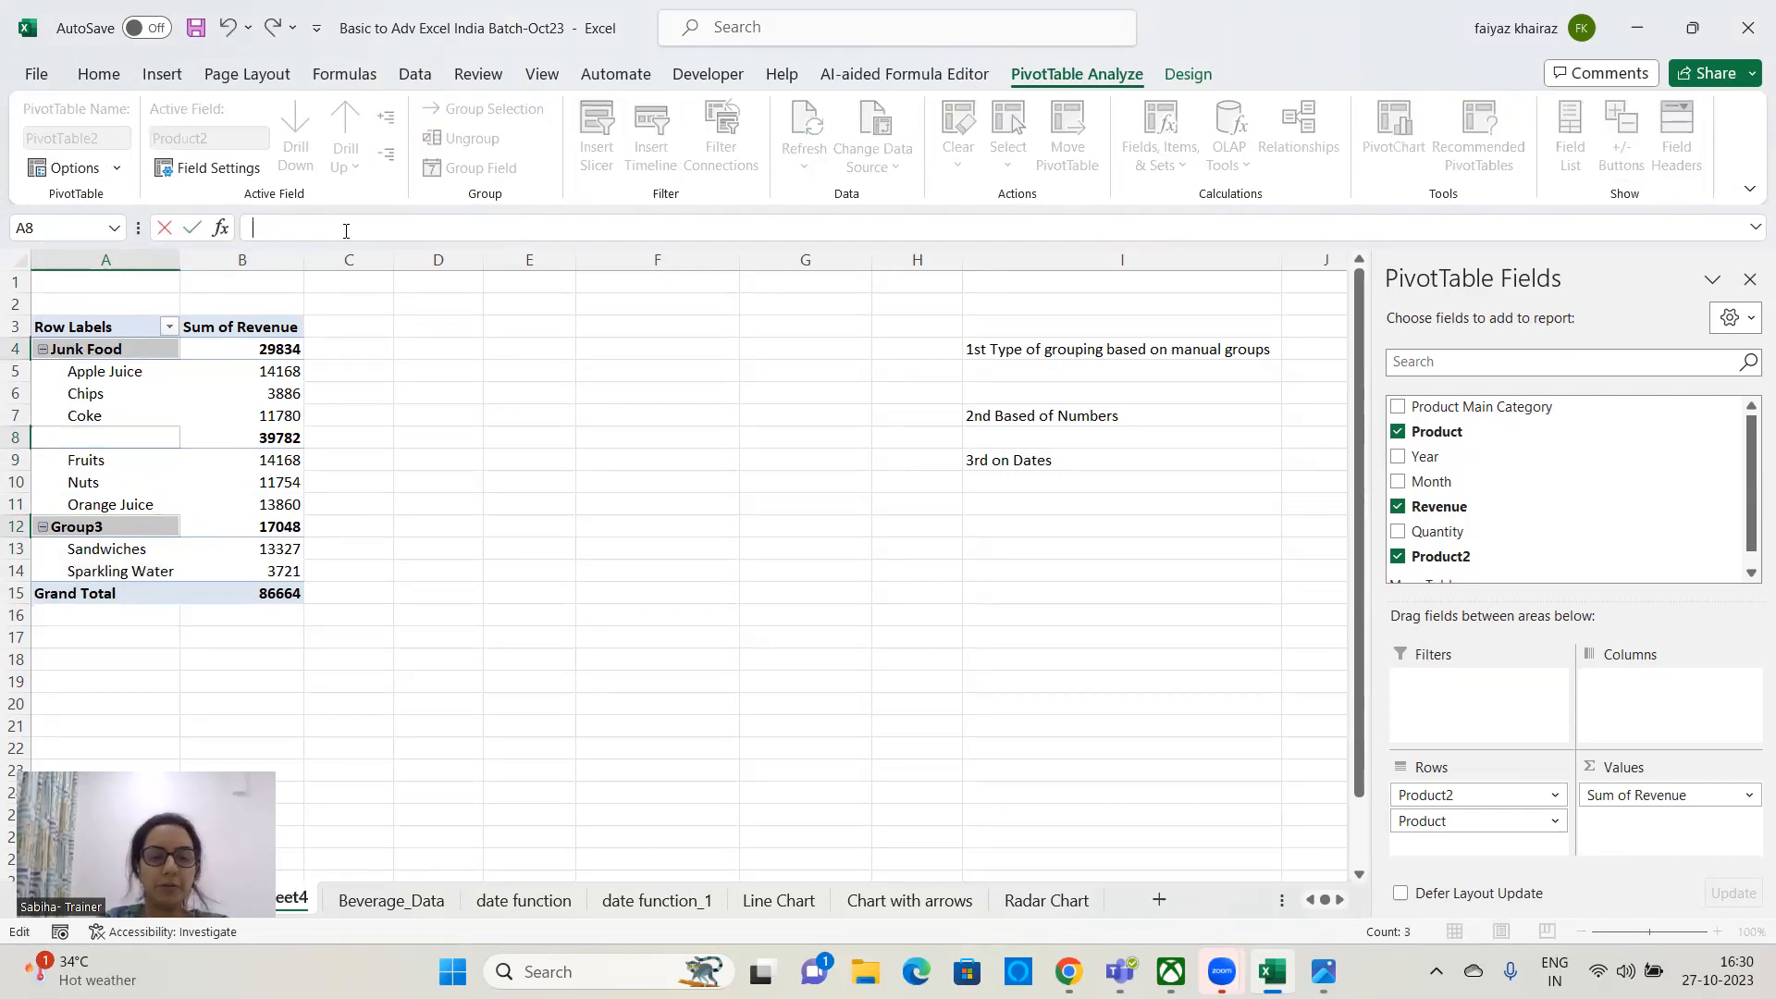
{"action": "type", "text": "Healt"}
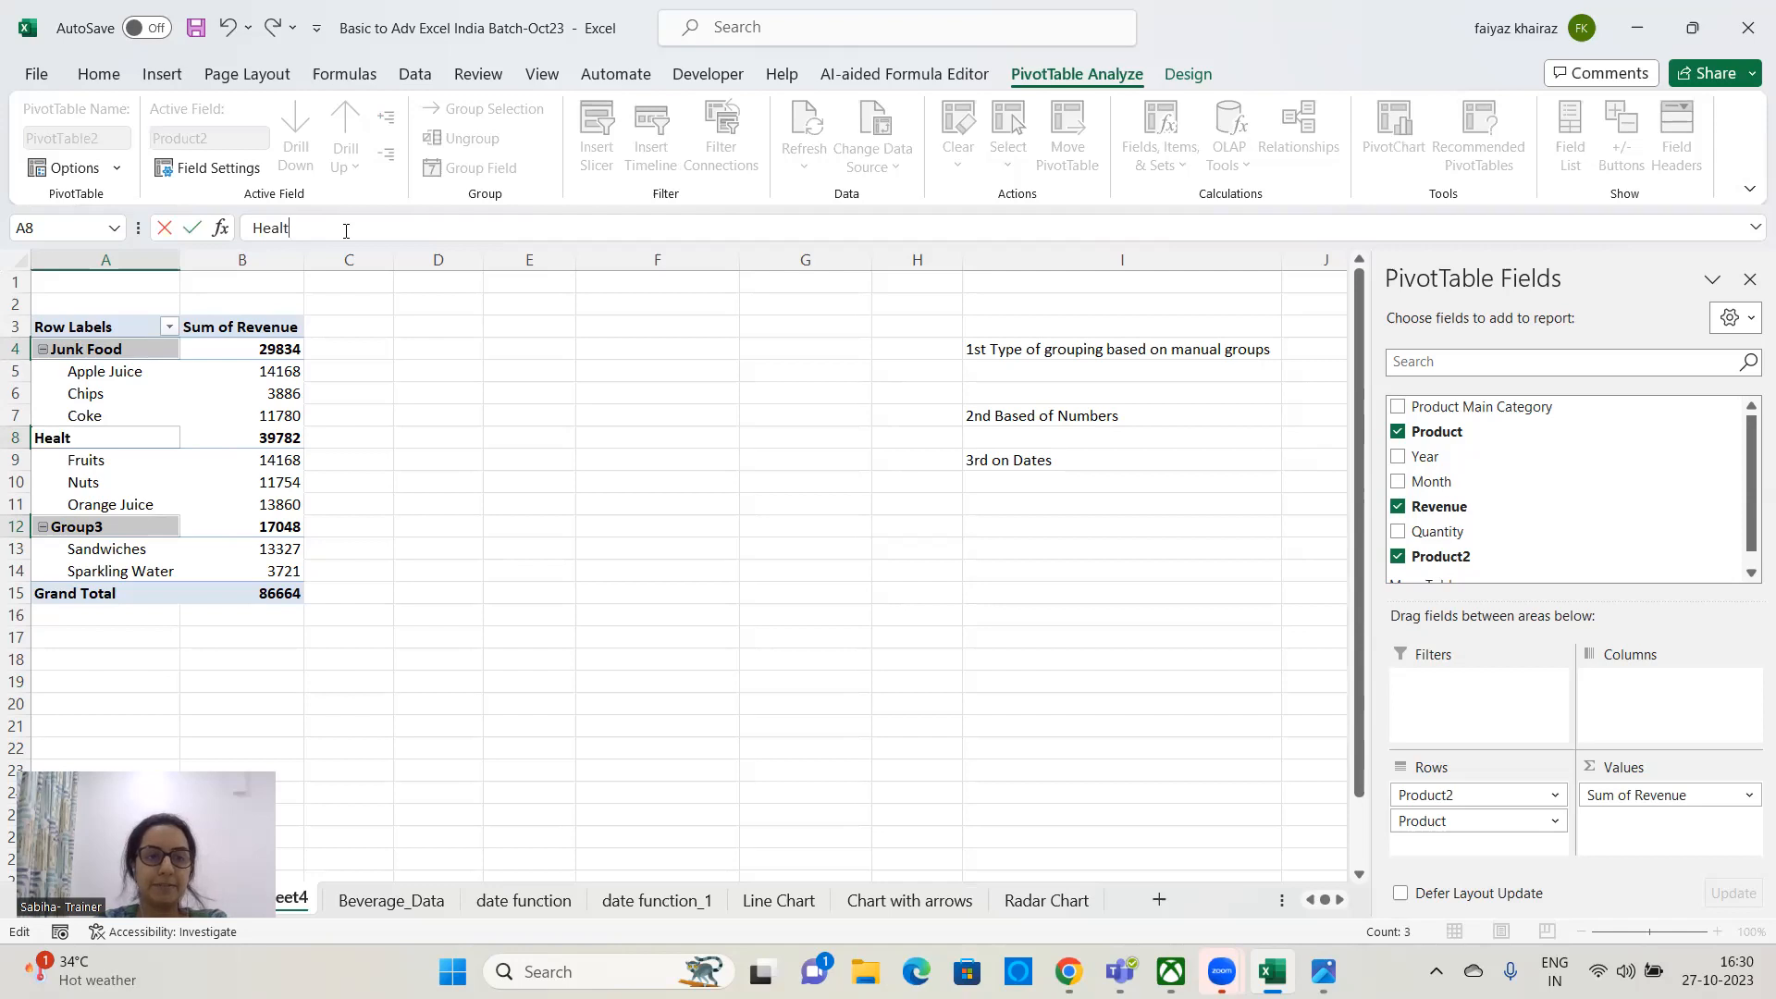
{"action": "type", "text": "hy Foos"}
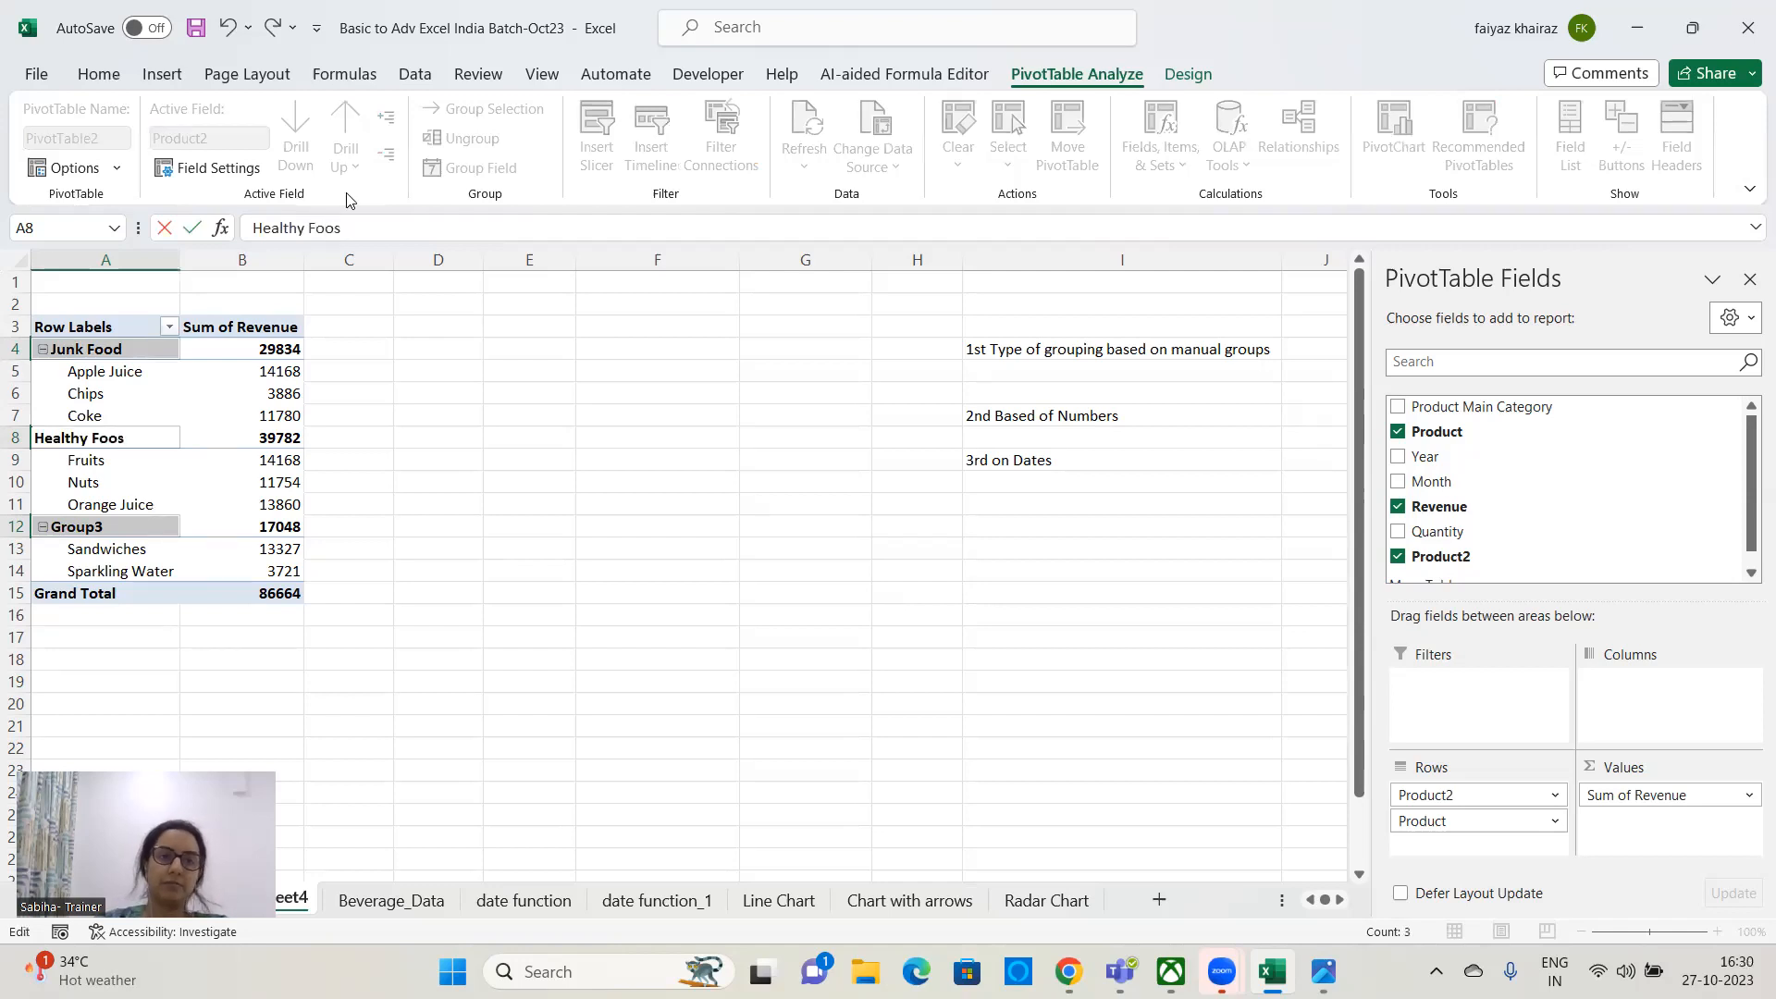
{"action": "key", "text": "BackSpace"}
{"action": "type", "text": "d"}
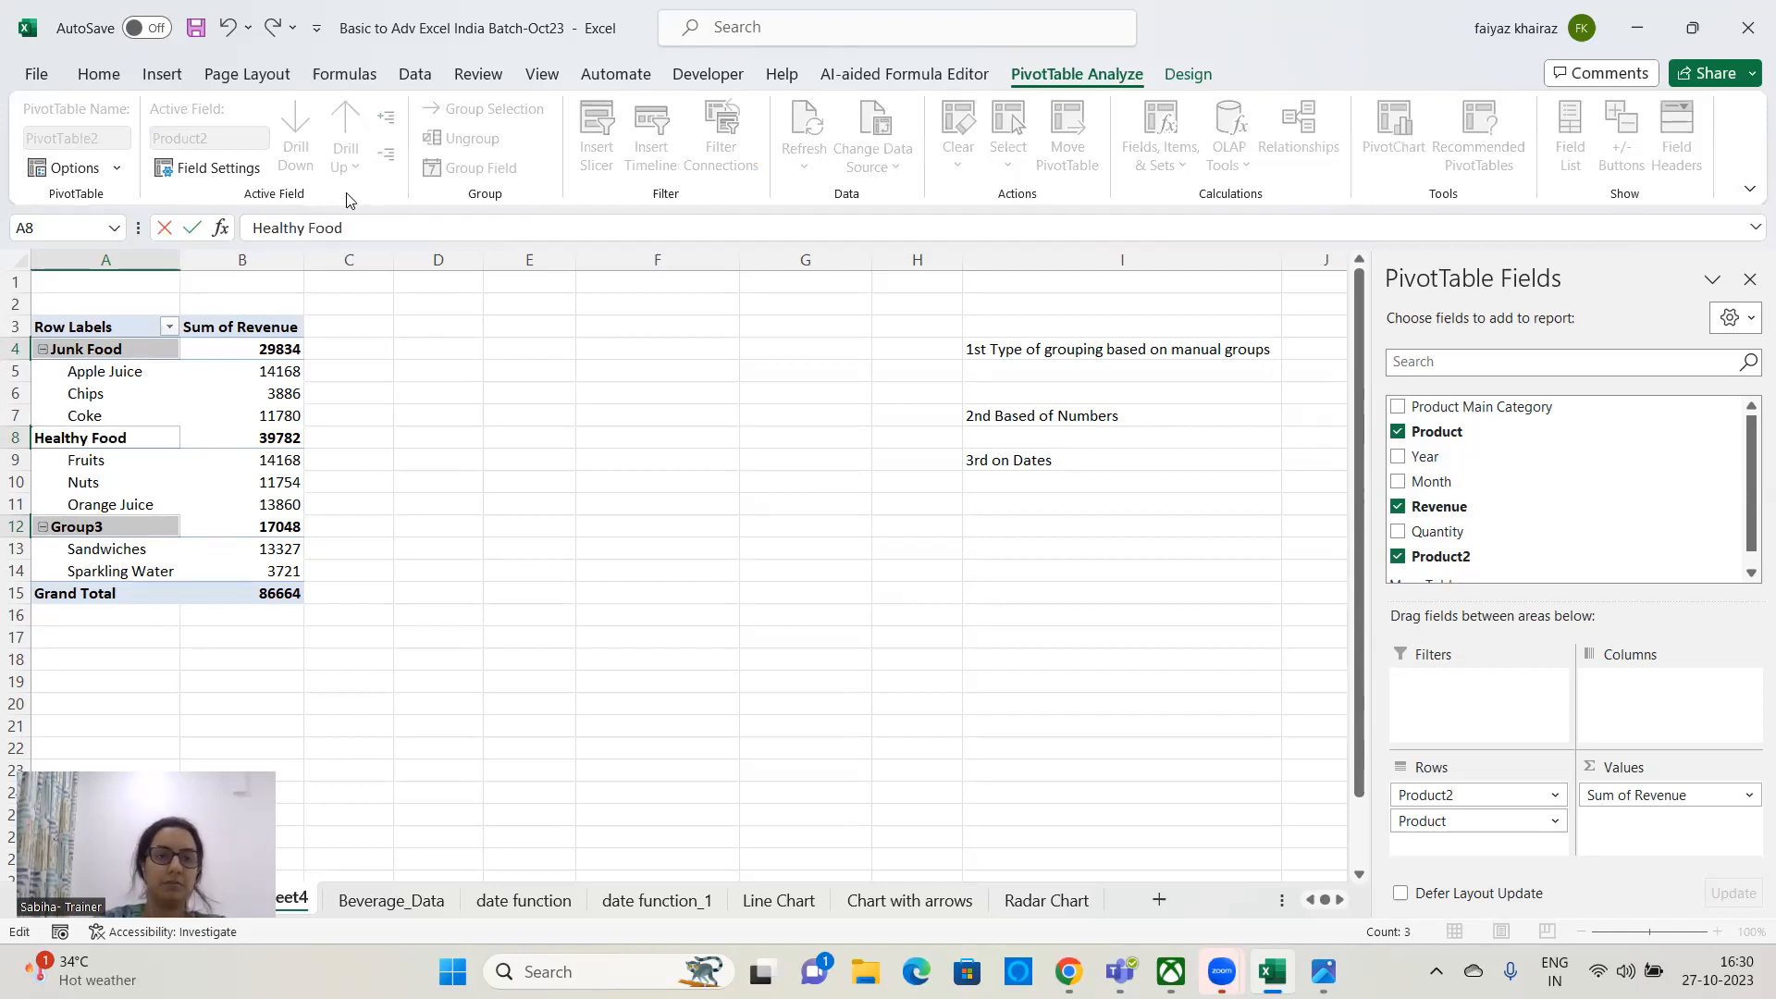
{"action": "left_click", "coordinate": [467, 522]}
- Rename the group containing Sandwiches and Sparkling Water to Mid Meals
{"action": "left_click", "coordinate": [101, 540]}
{"action": "double_click", "coordinate": [277, 229]}
{"action": "key", "text": "BackSpace"}
{"action": "type", "text": "Mid"}
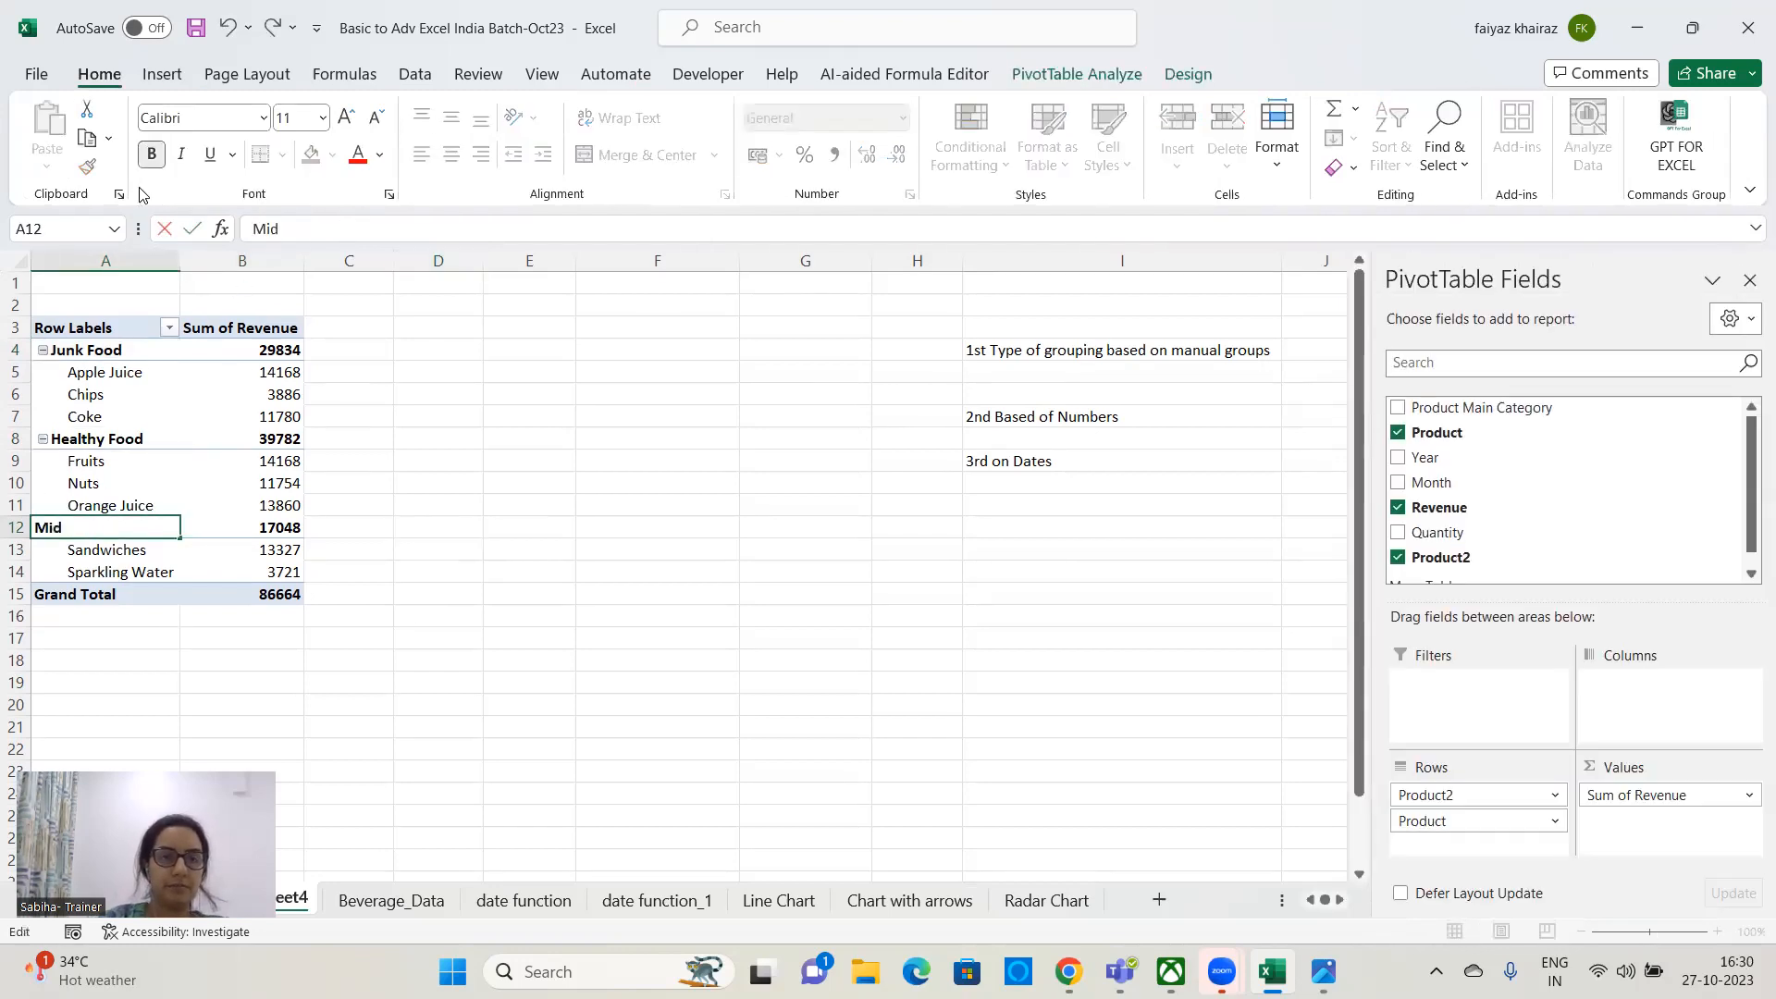
{"action": "type", "text": " Meals"}
{"action": "key", "text": "Return"}
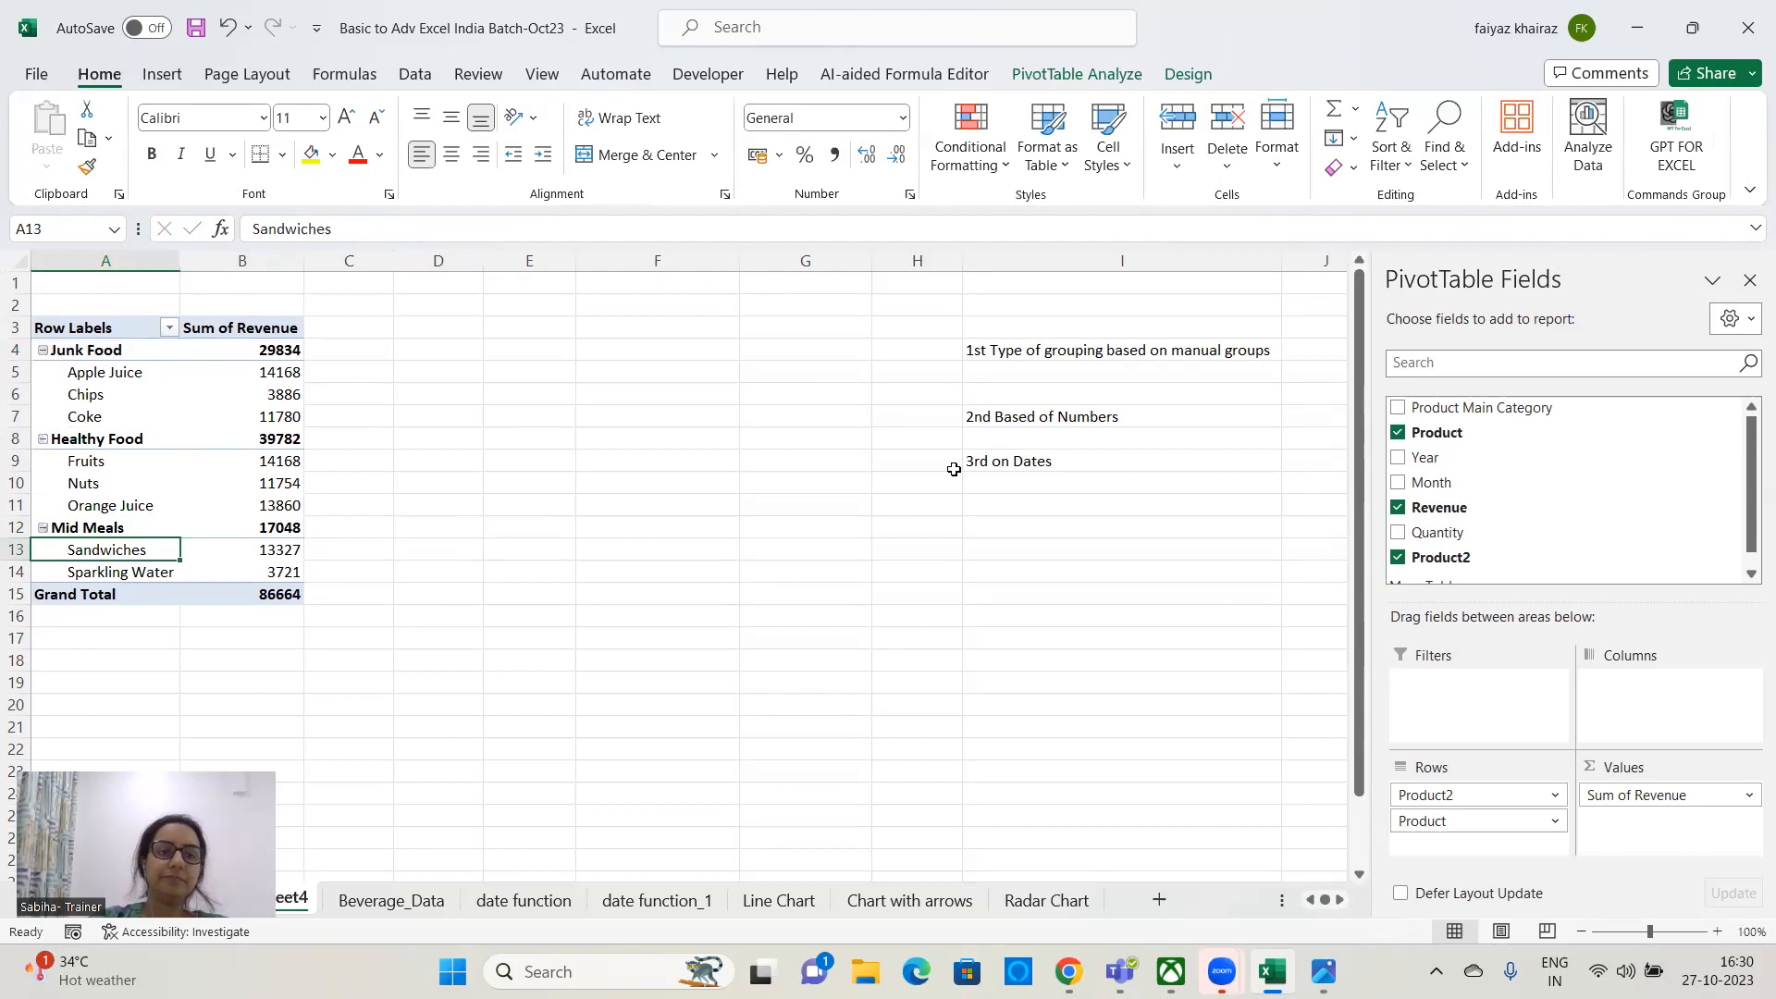
{"action": "left_click", "coordinate": [673, 522]}
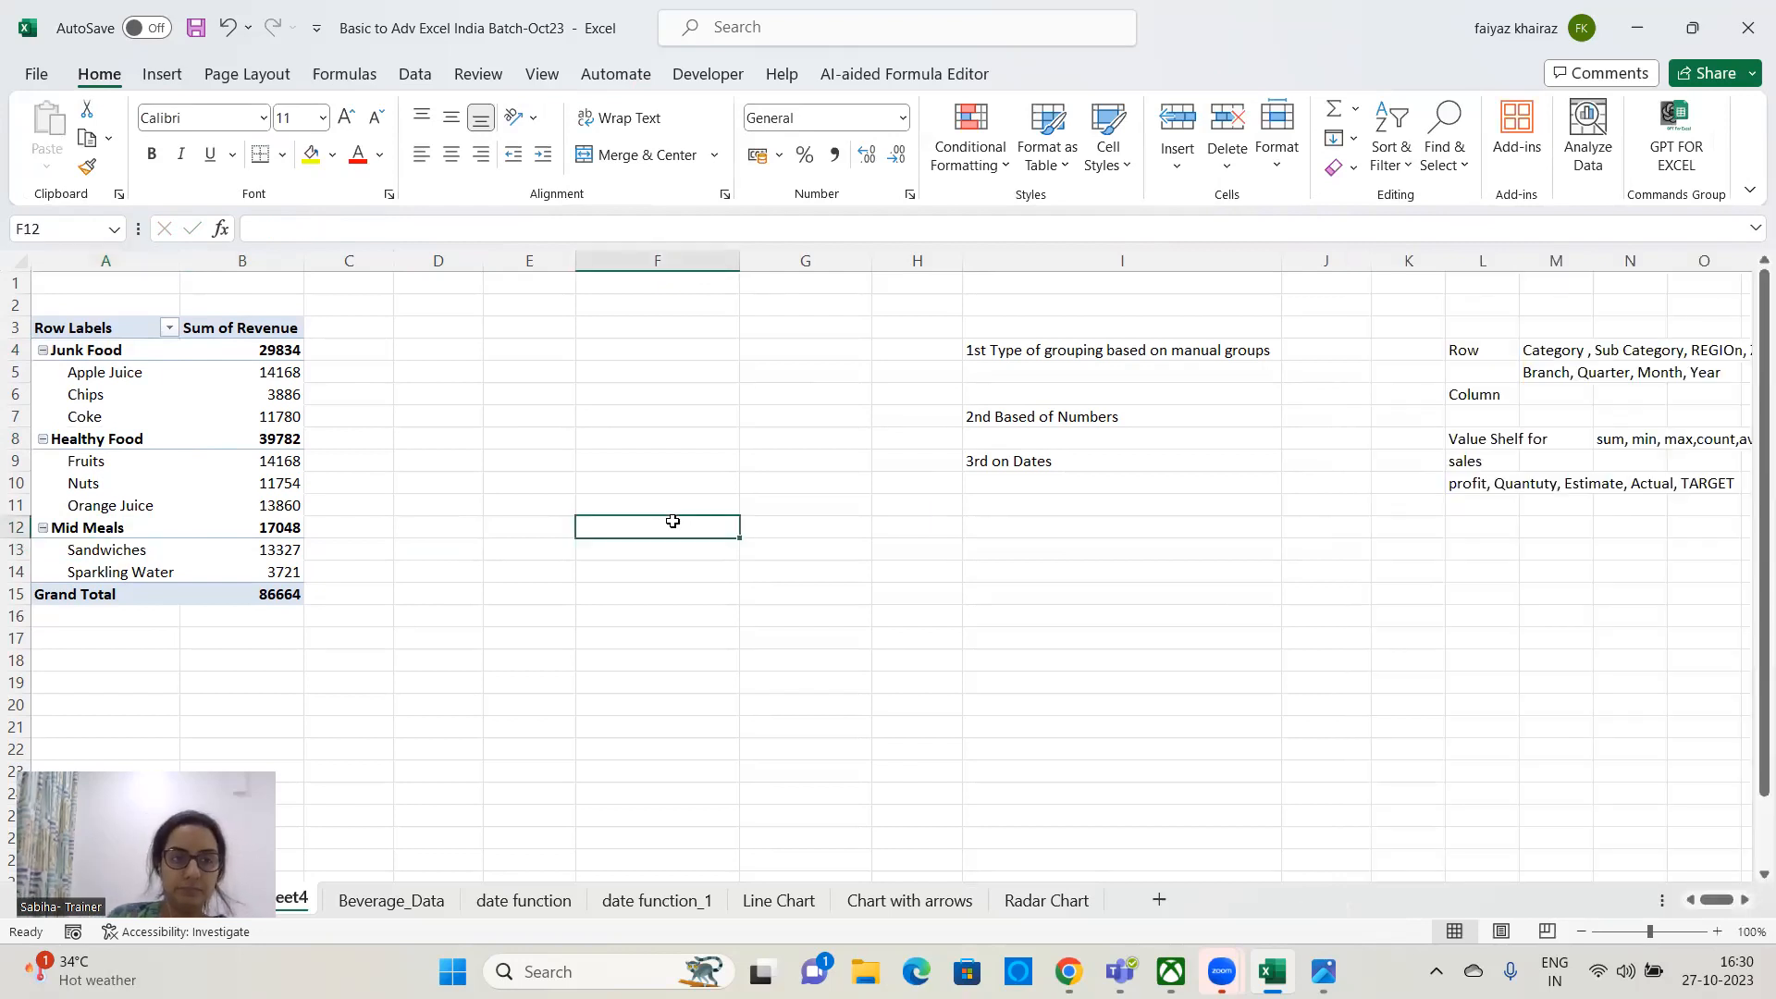
{"action": "left_click", "coordinate": [214, 533]}
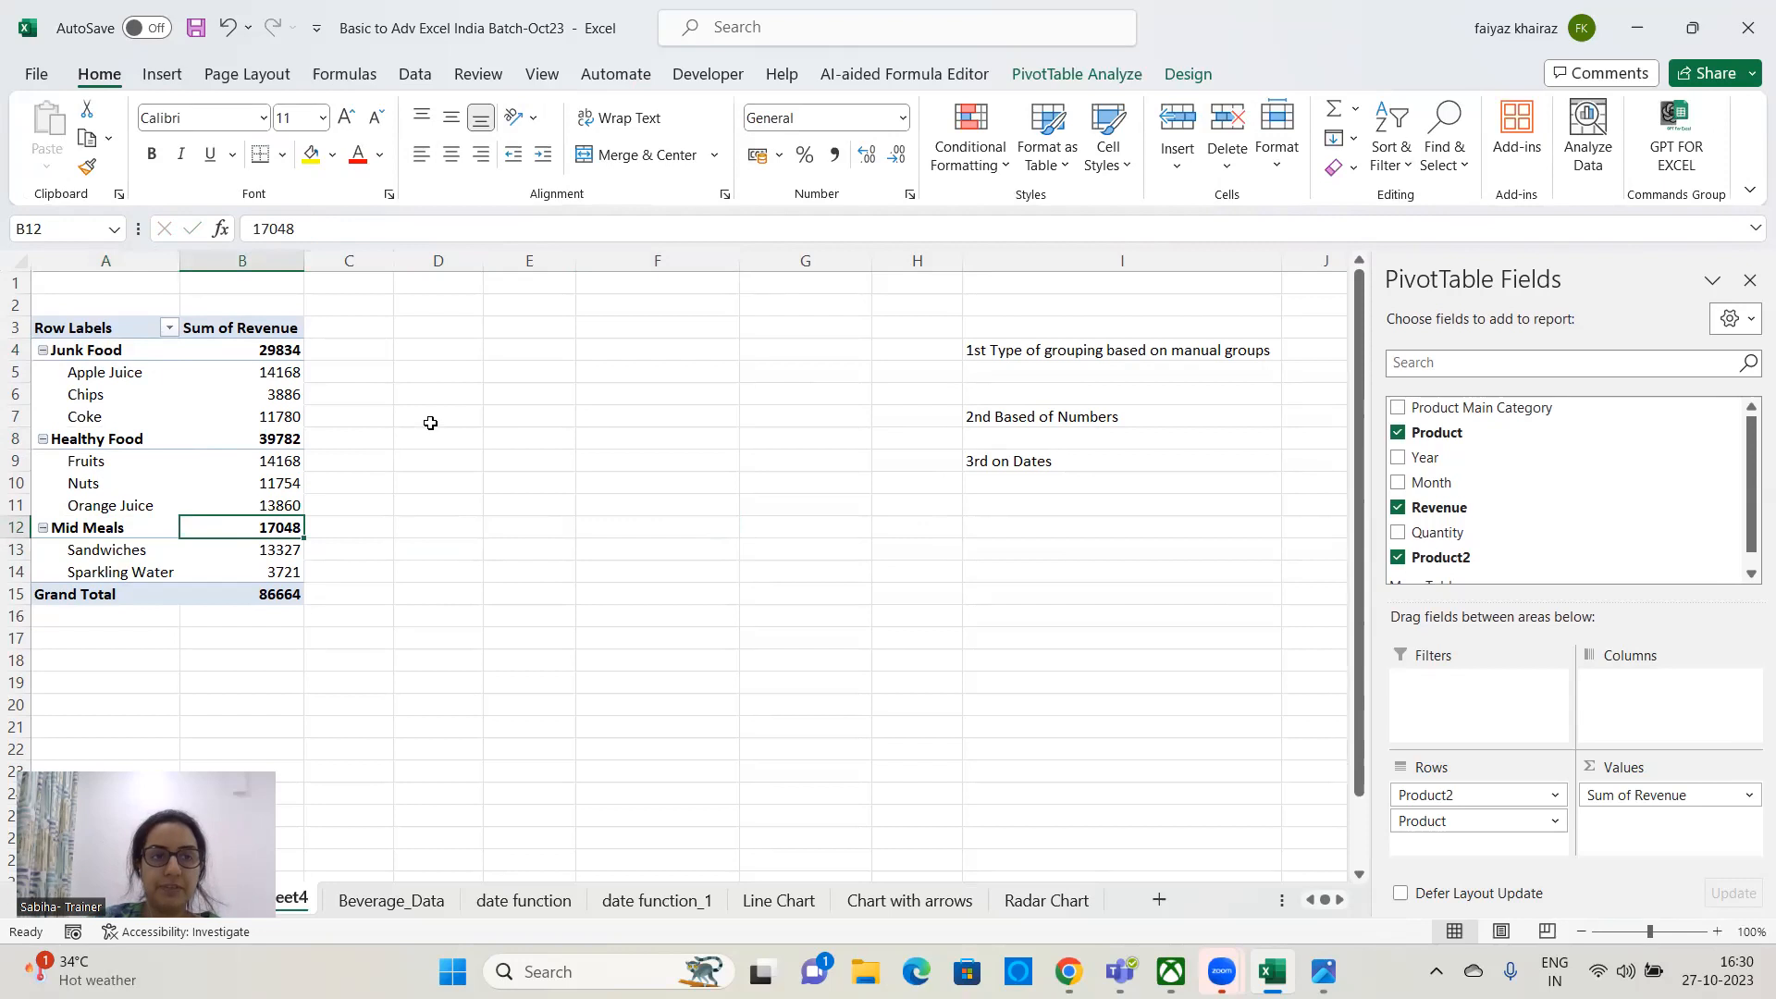
- Try to ungroup all the PivotTable's row labels in one operation
{"action": "left_click_drag", "start_coordinate": [117, 351], "coordinate": [127, 611]}
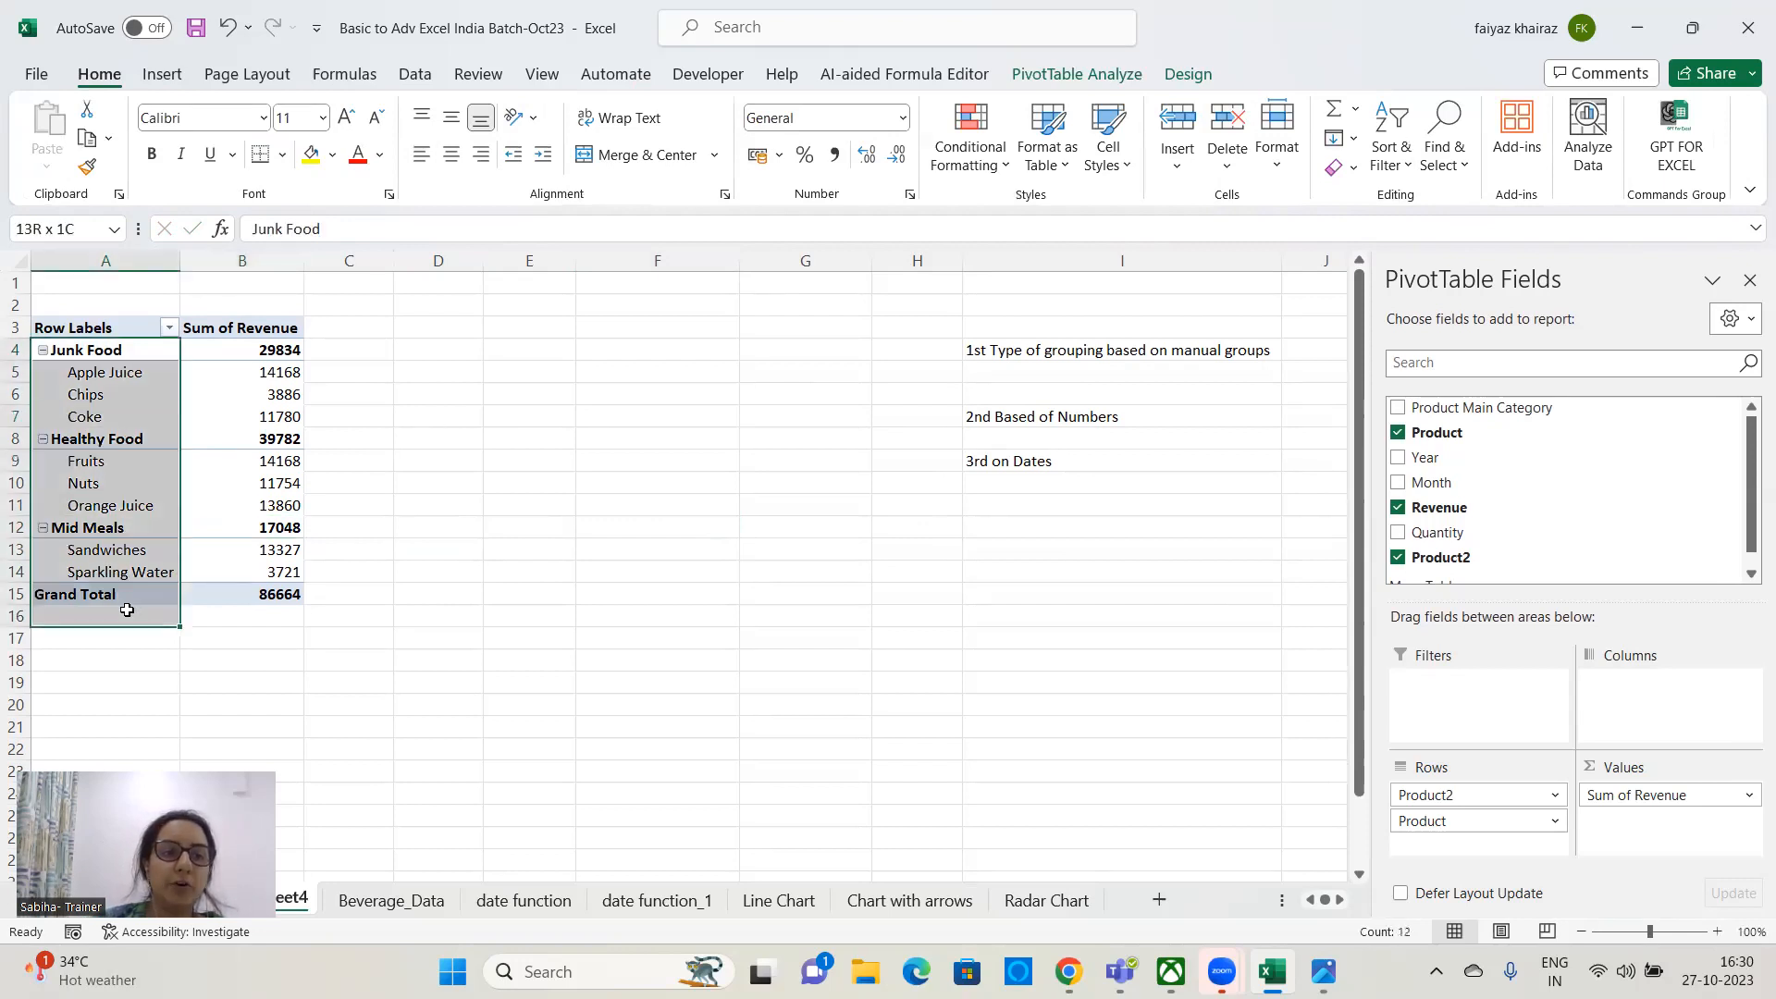
{"action": "left_click", "coordinate": [1076, 74]}
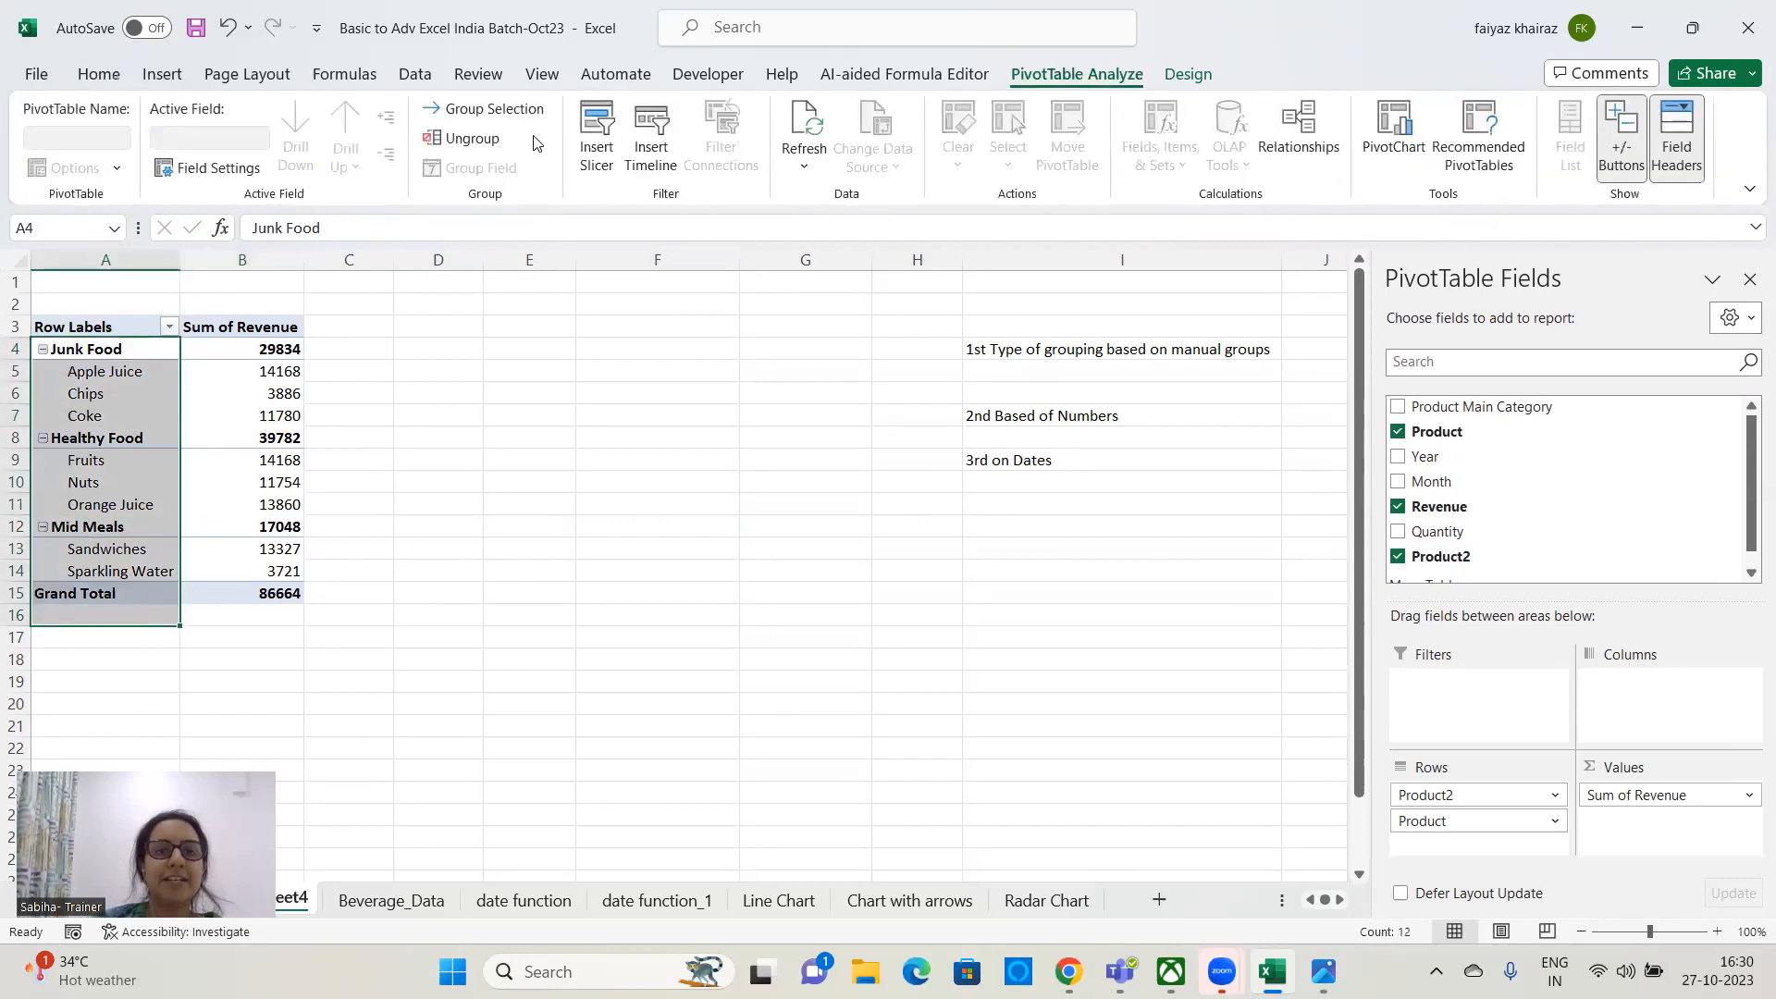
{"action": "left_click", "coordinate": [462, 140]}
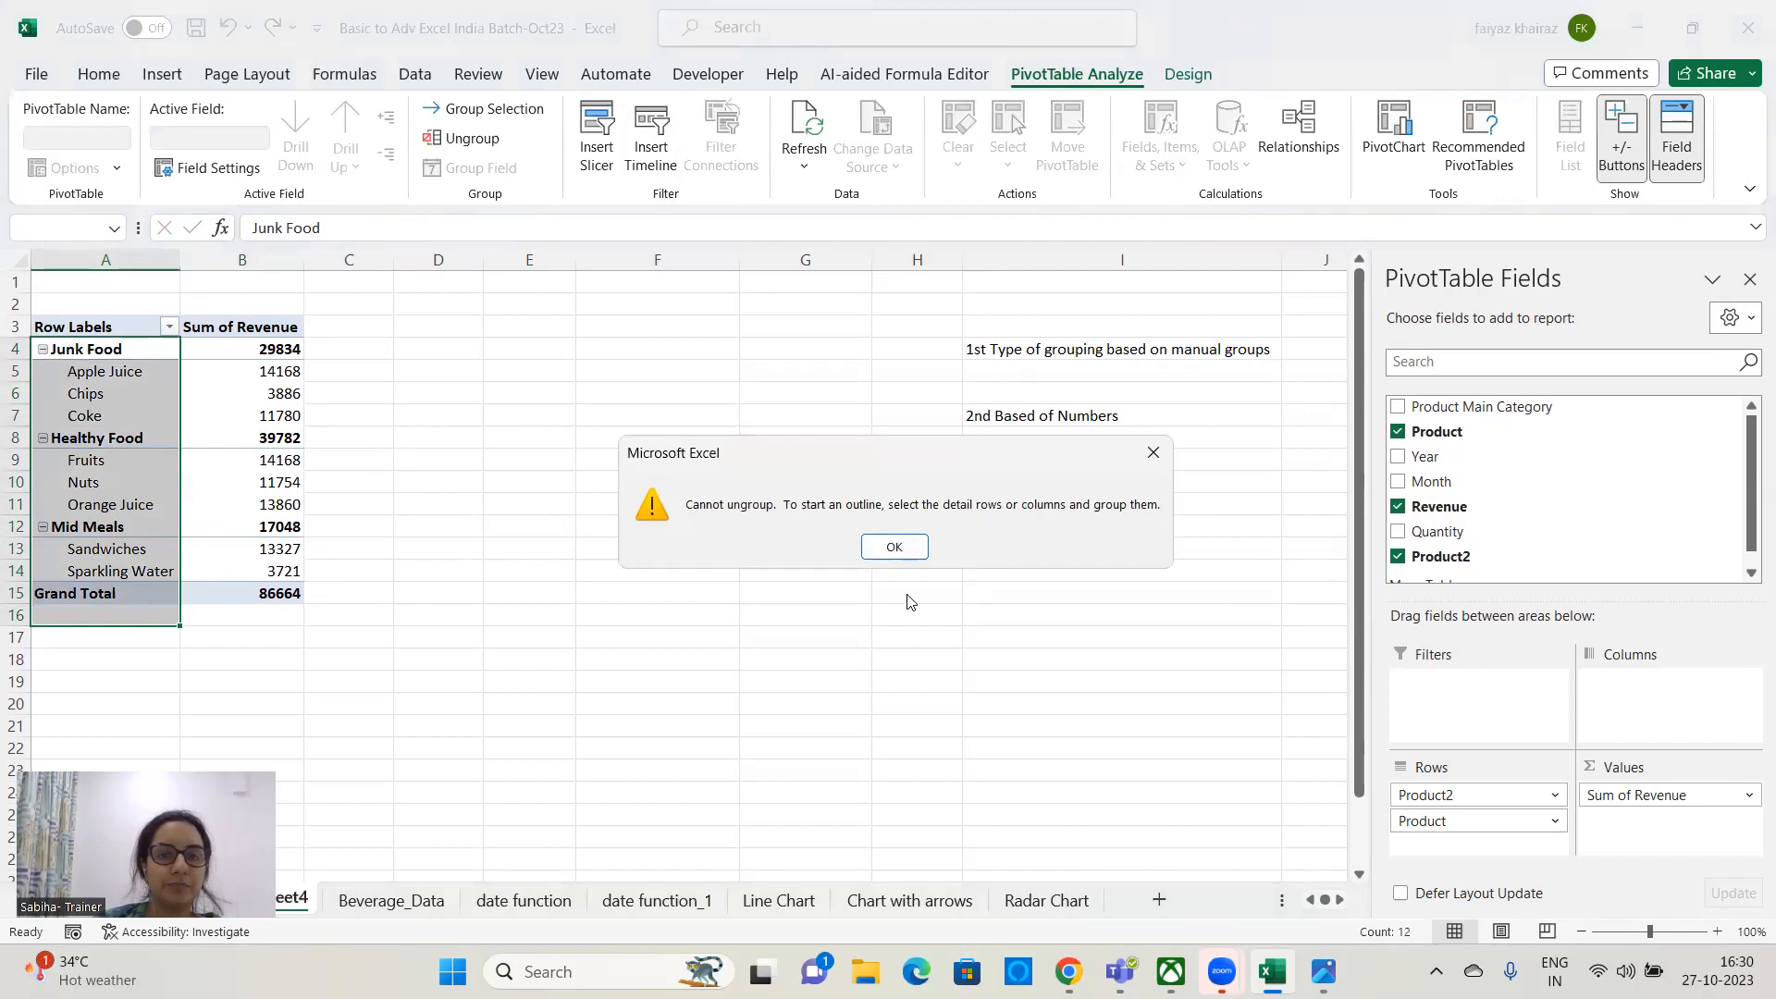
{"action": "left_click", "coordinate": [894, 545]}
- Ungroup the Junk Food group, then the Healthy Food and Mid Meals groups, returning to single products
{"action": "left_click", "coordinate": [86, 459]}
{"action": "left_click", "coordinate": [97, 348]}
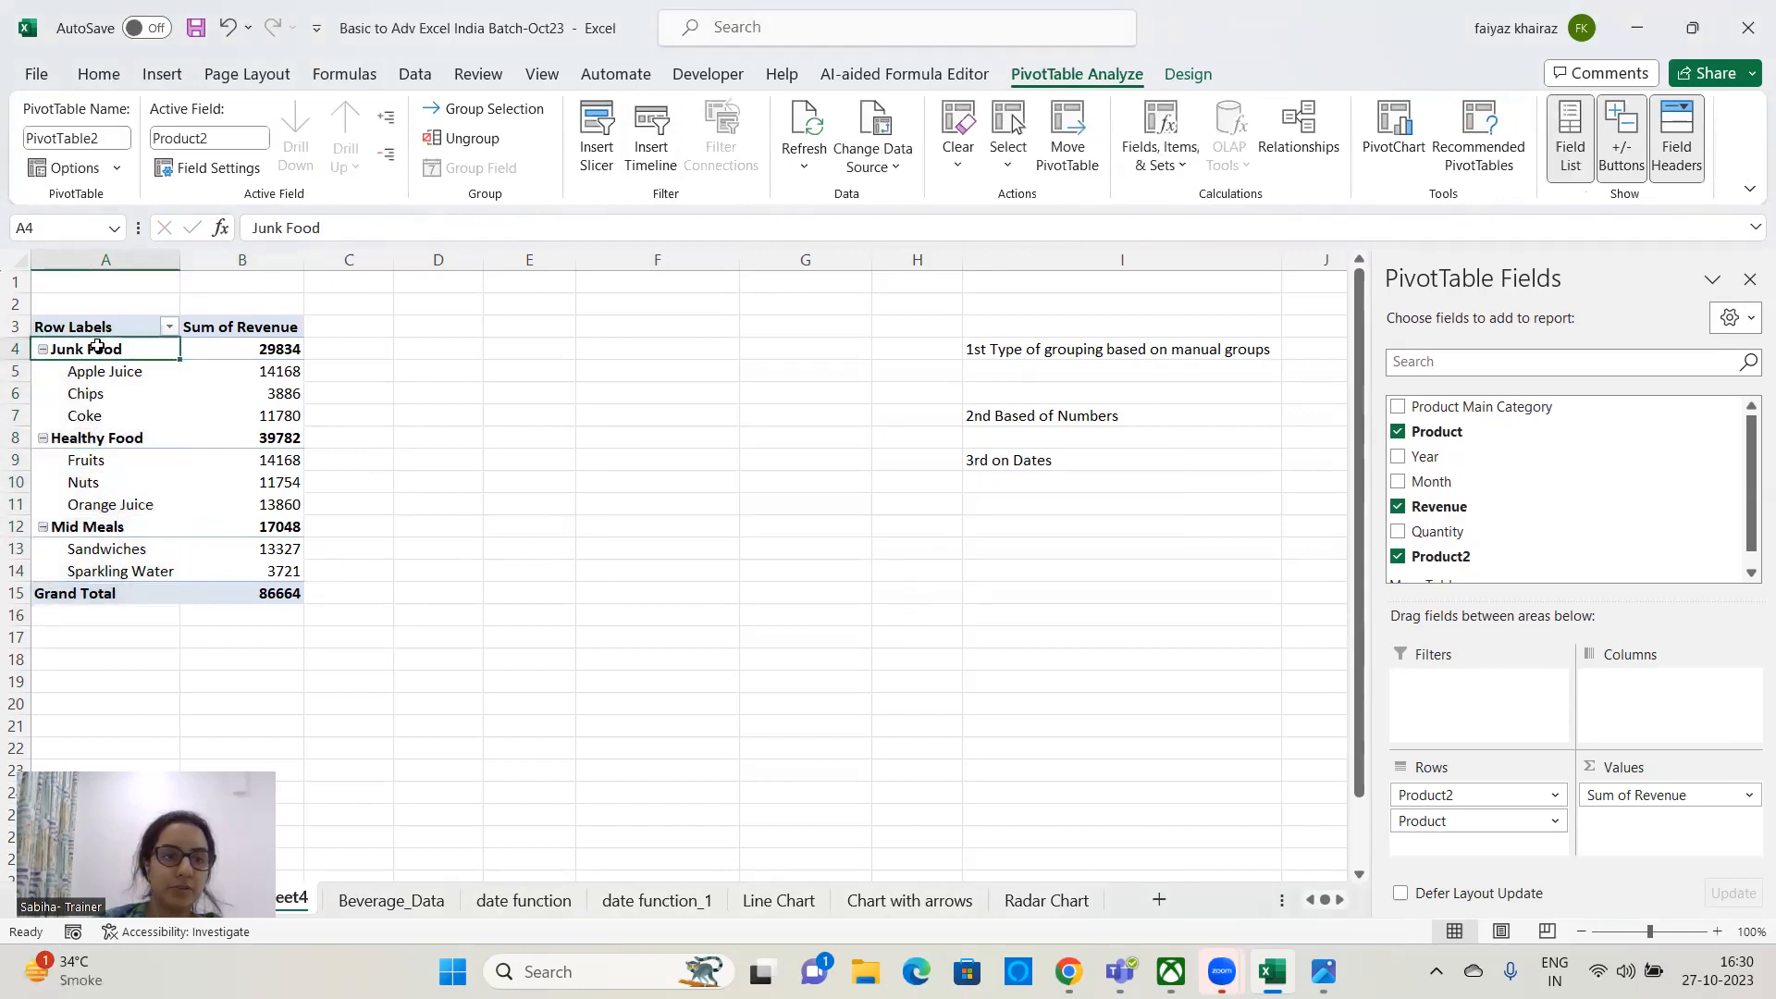
{"action": "left_click", "coordinate": [462, 138]}
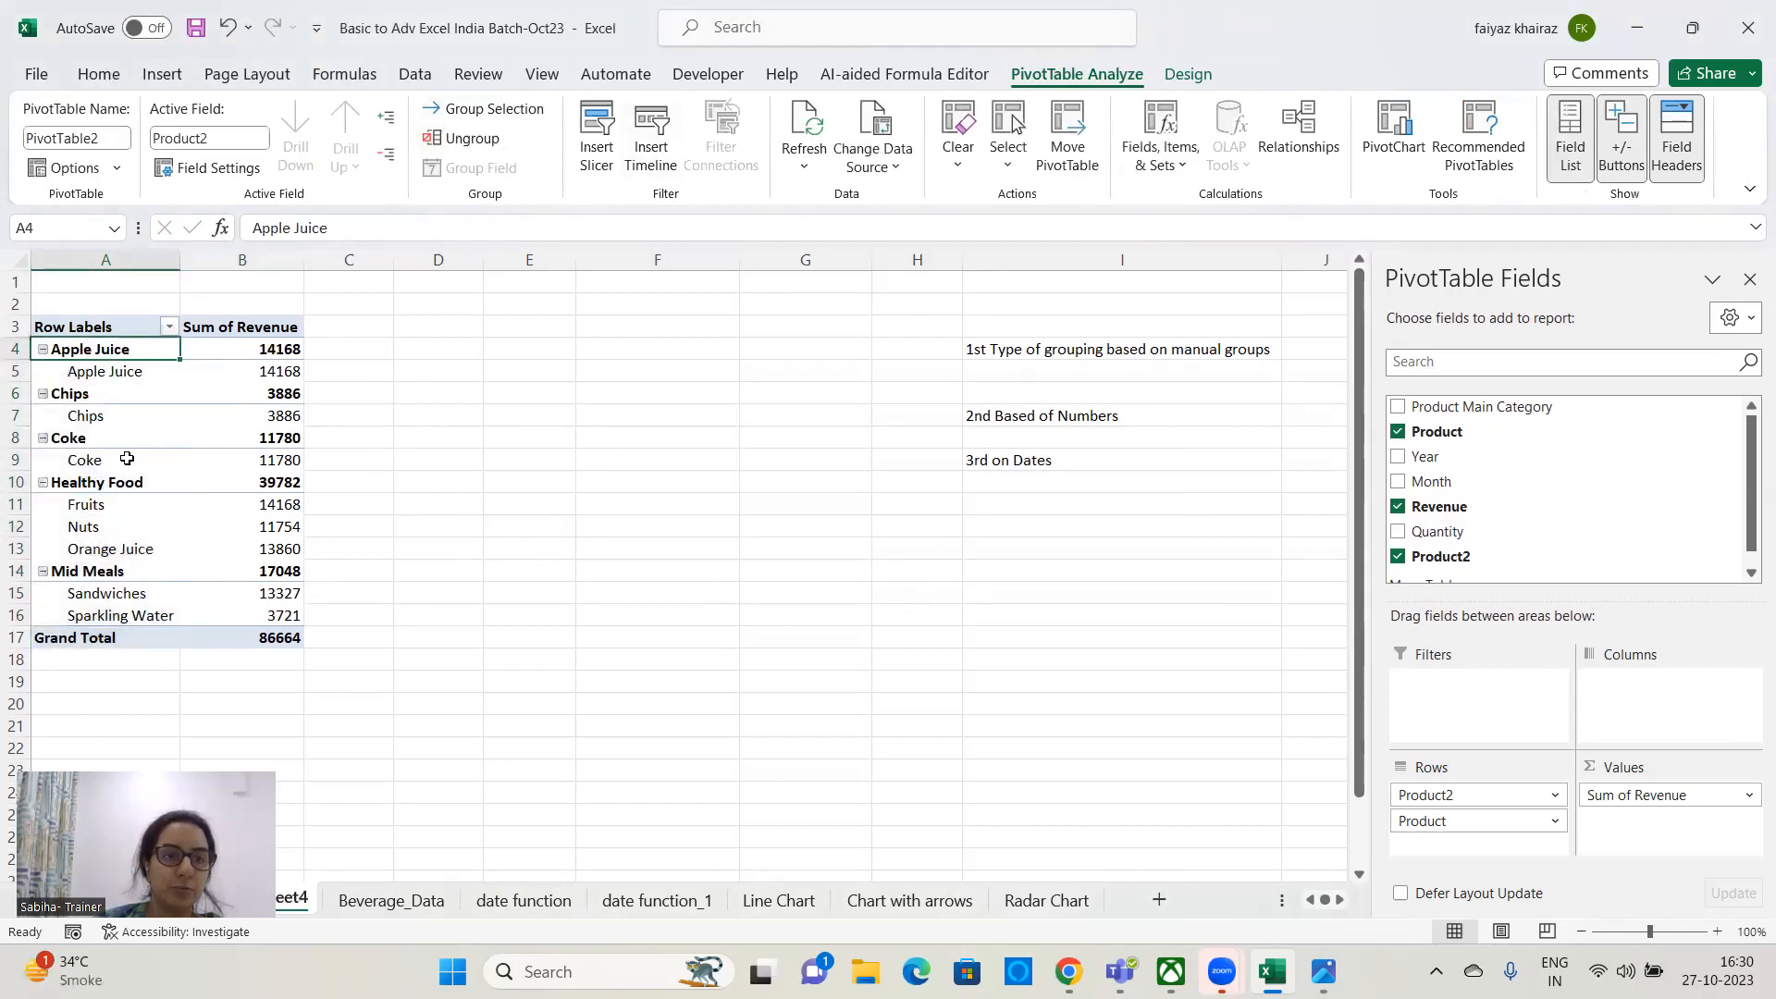
{"action": "left_click", "coordinate": [37, 482]}
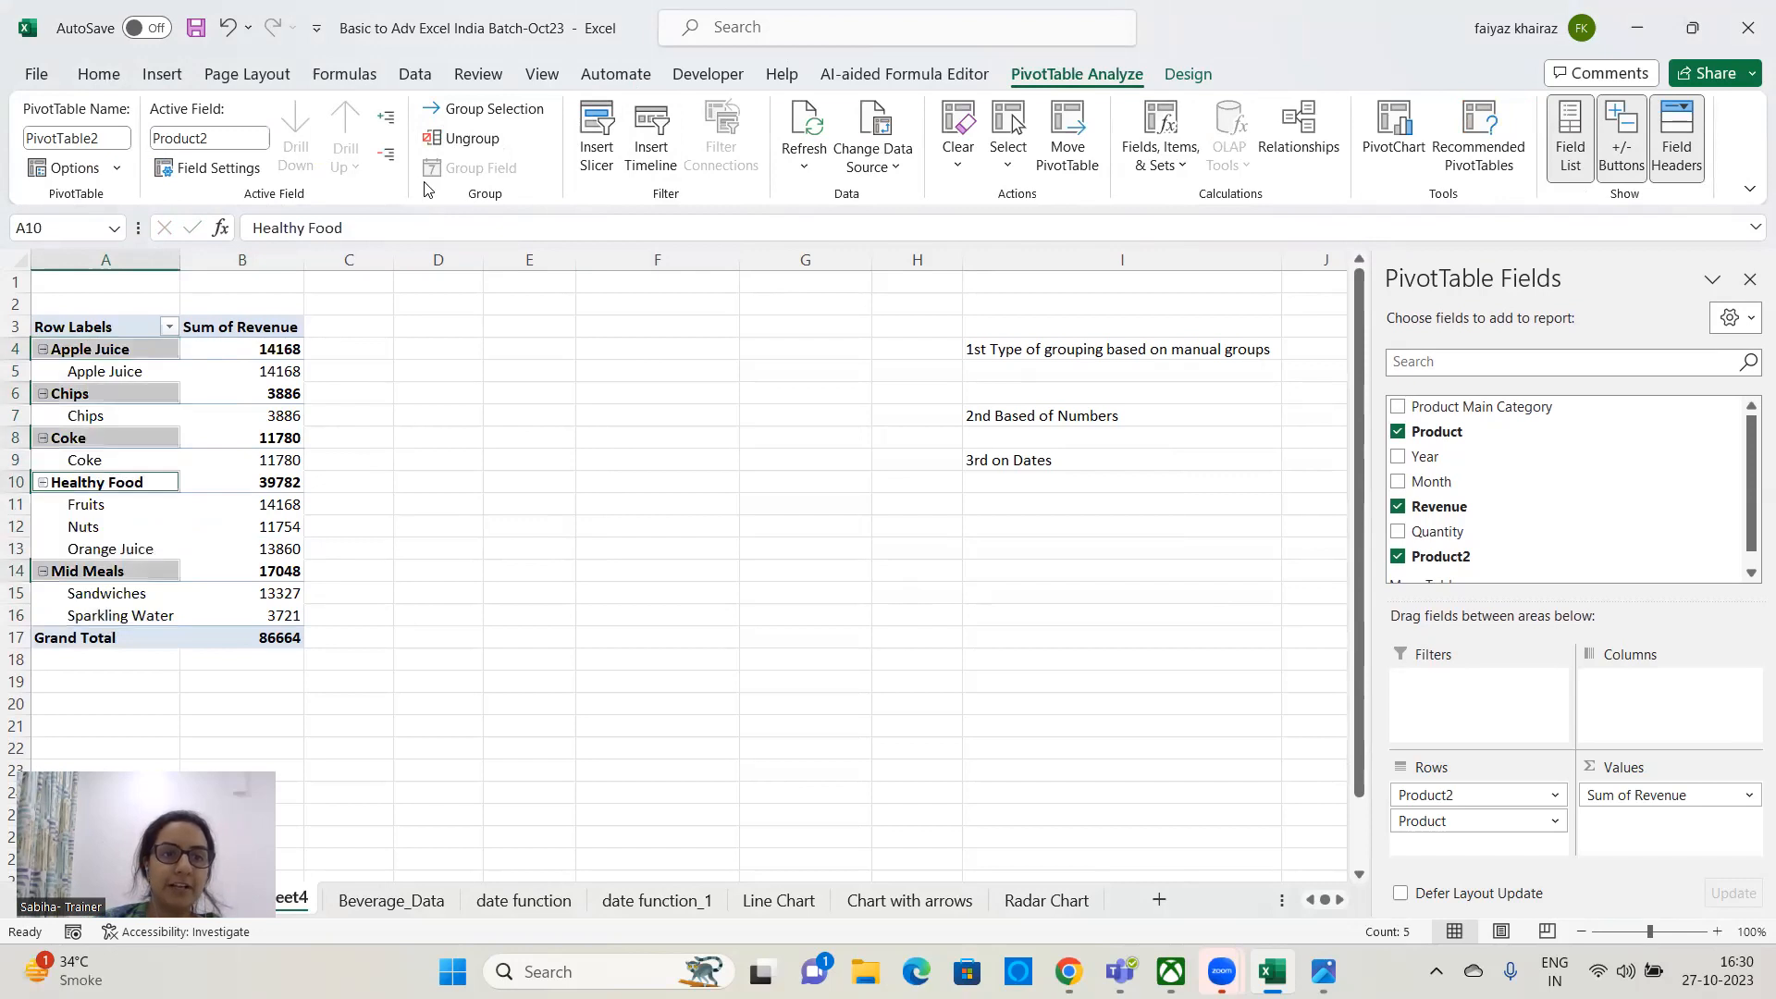
{"action": "left_click", "coordinate": [467, 138]}
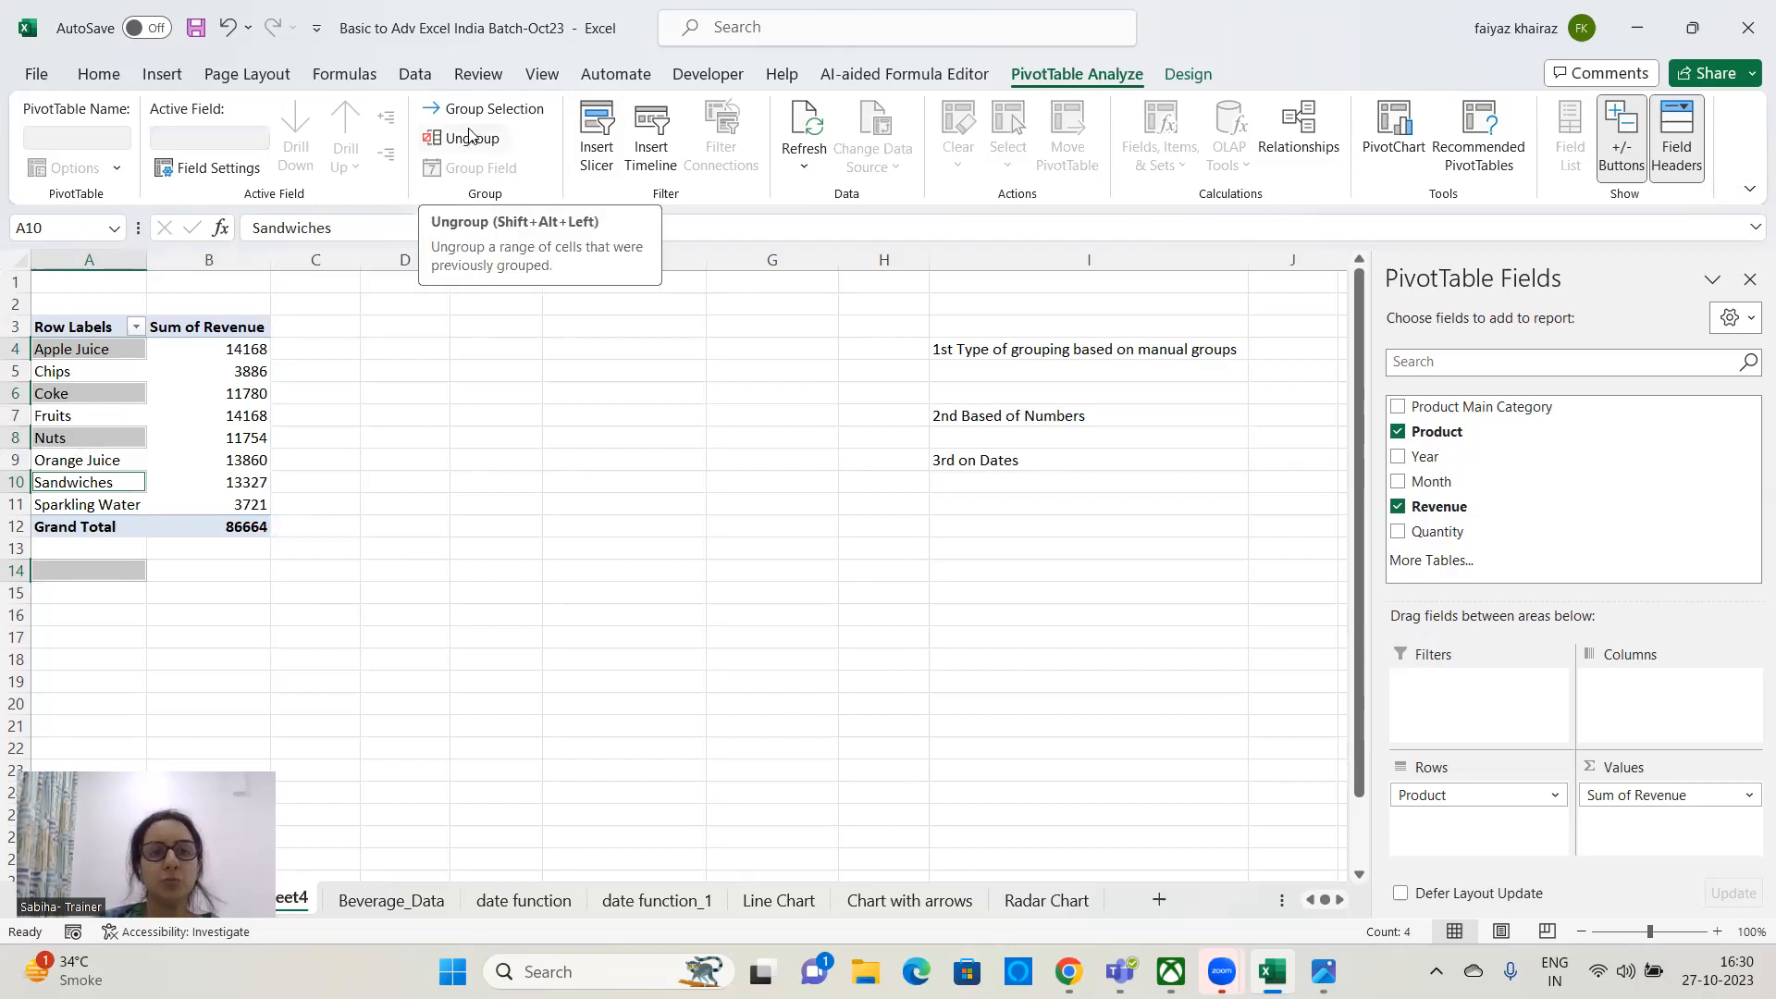
{"action": "left_click", "coordinate": [568, 433]}
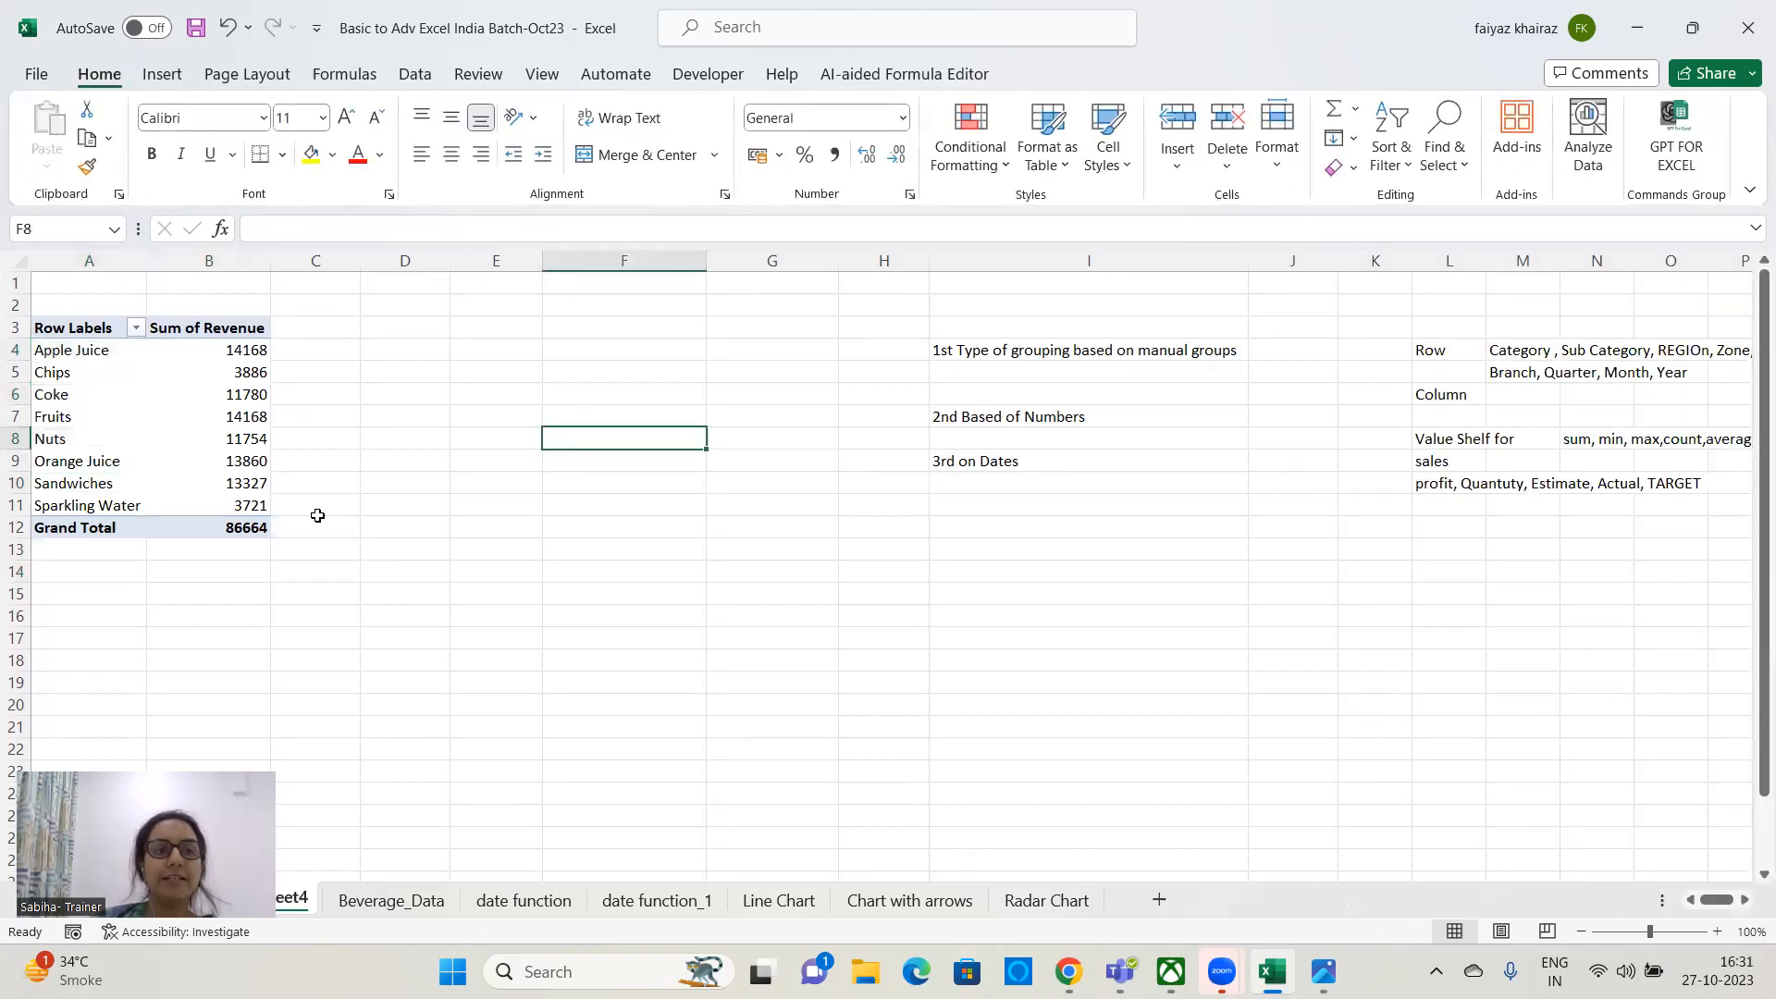
- Remove the Product row field and the Sum of Revenue value field from the PivotTable
{"action": "left_click", "coordinate": [133, 508]}
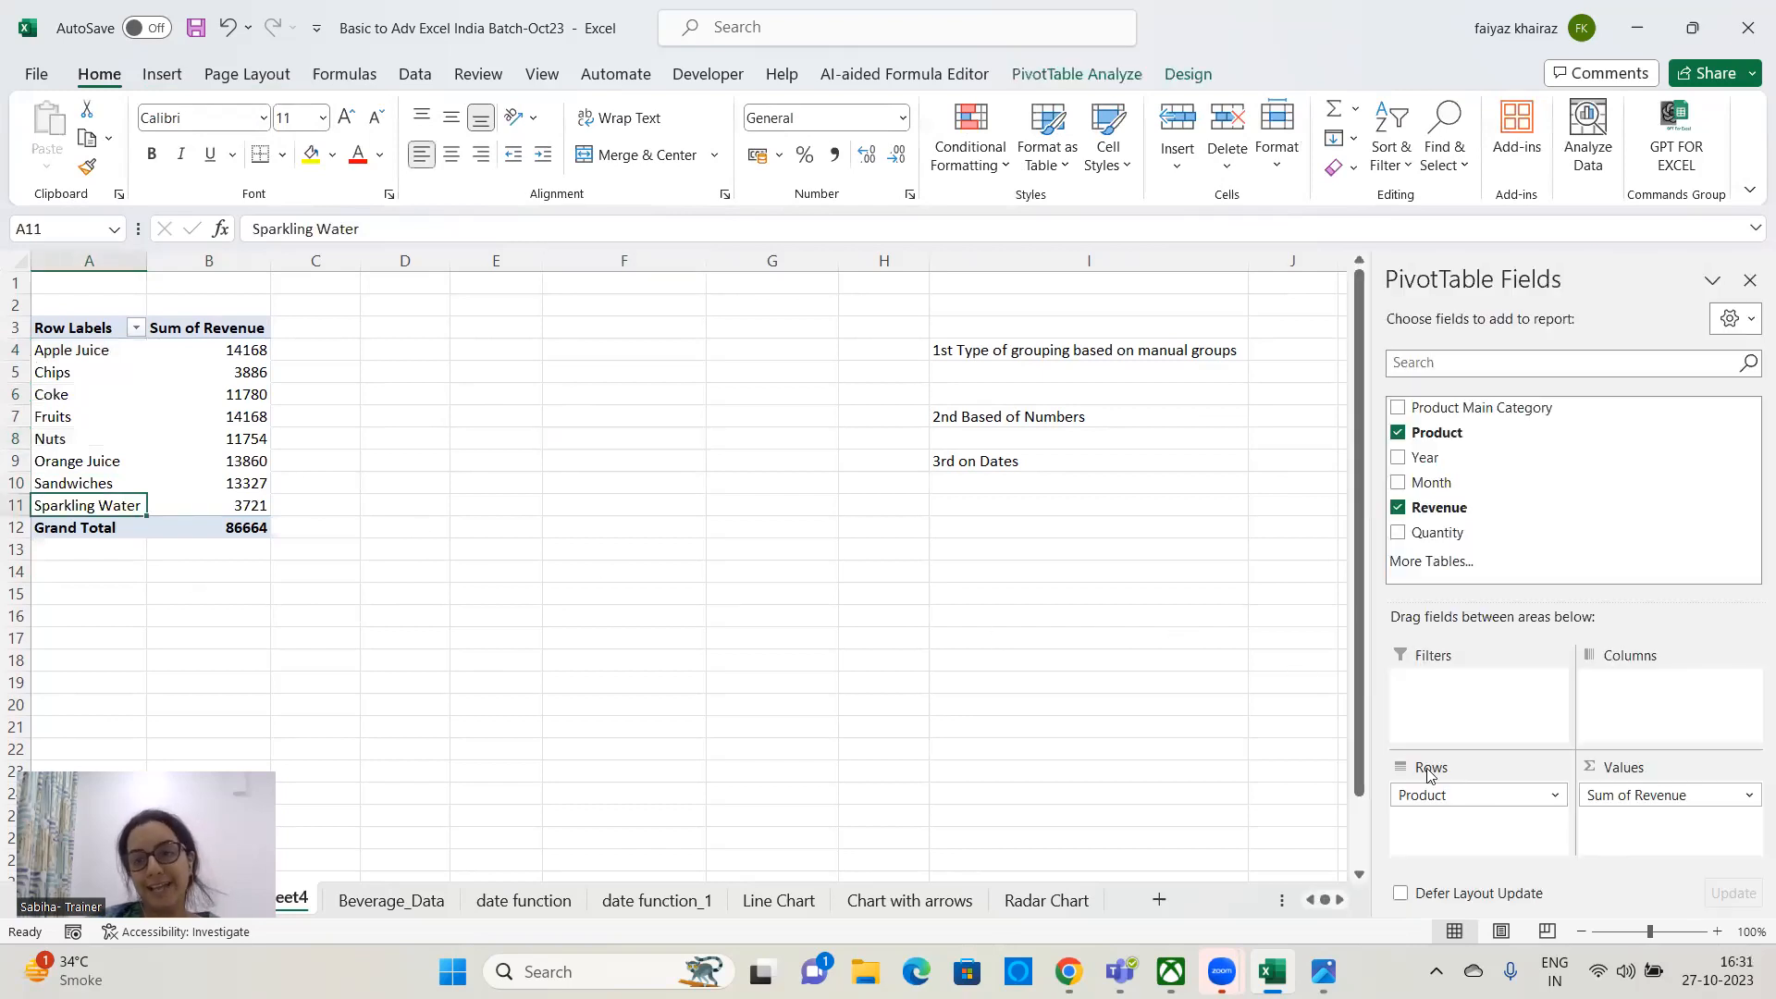
{"action": "left_click_drag", "start_coordinate": [1443, 795], "coordinate": [1208, 782]}
{"action": "left_click_drag", "start_coordinate": [1625, 794], "coordinate": [1115, 650]}
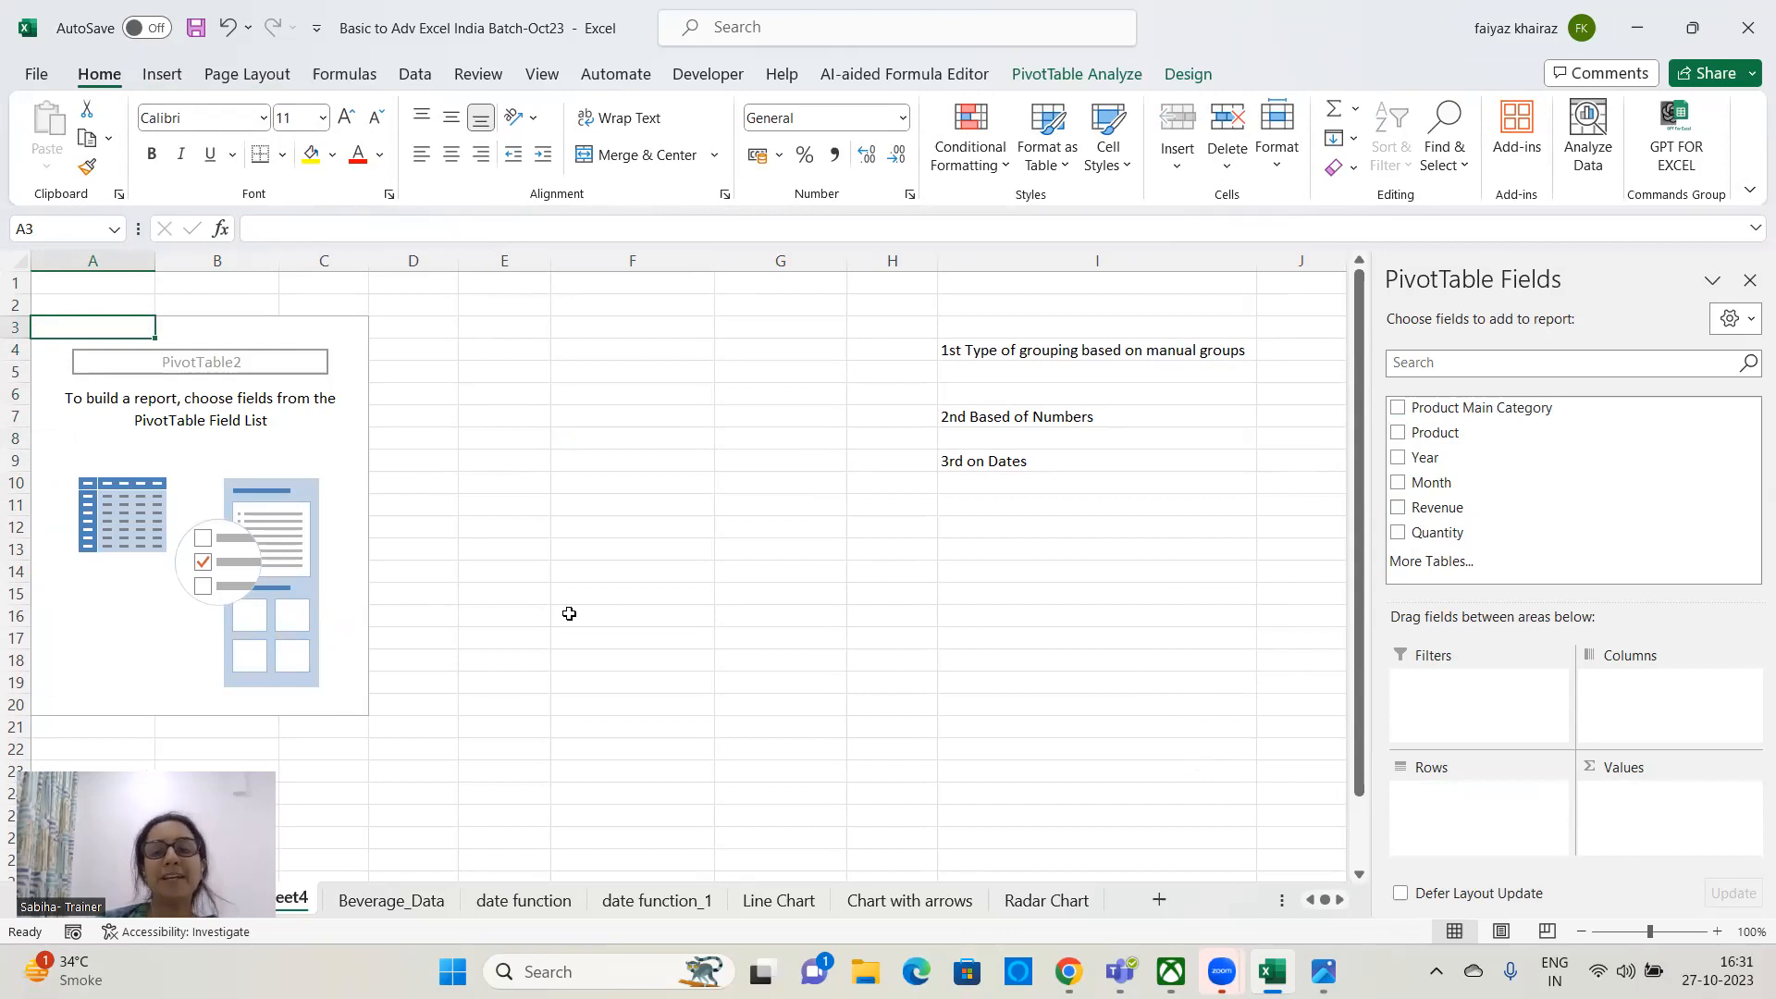
- On the Beverage_Data sheet, add an SR NO column beside Quantity and enter 1 in its first row
{"action": "left_click", "coordinate": [405, 893]}
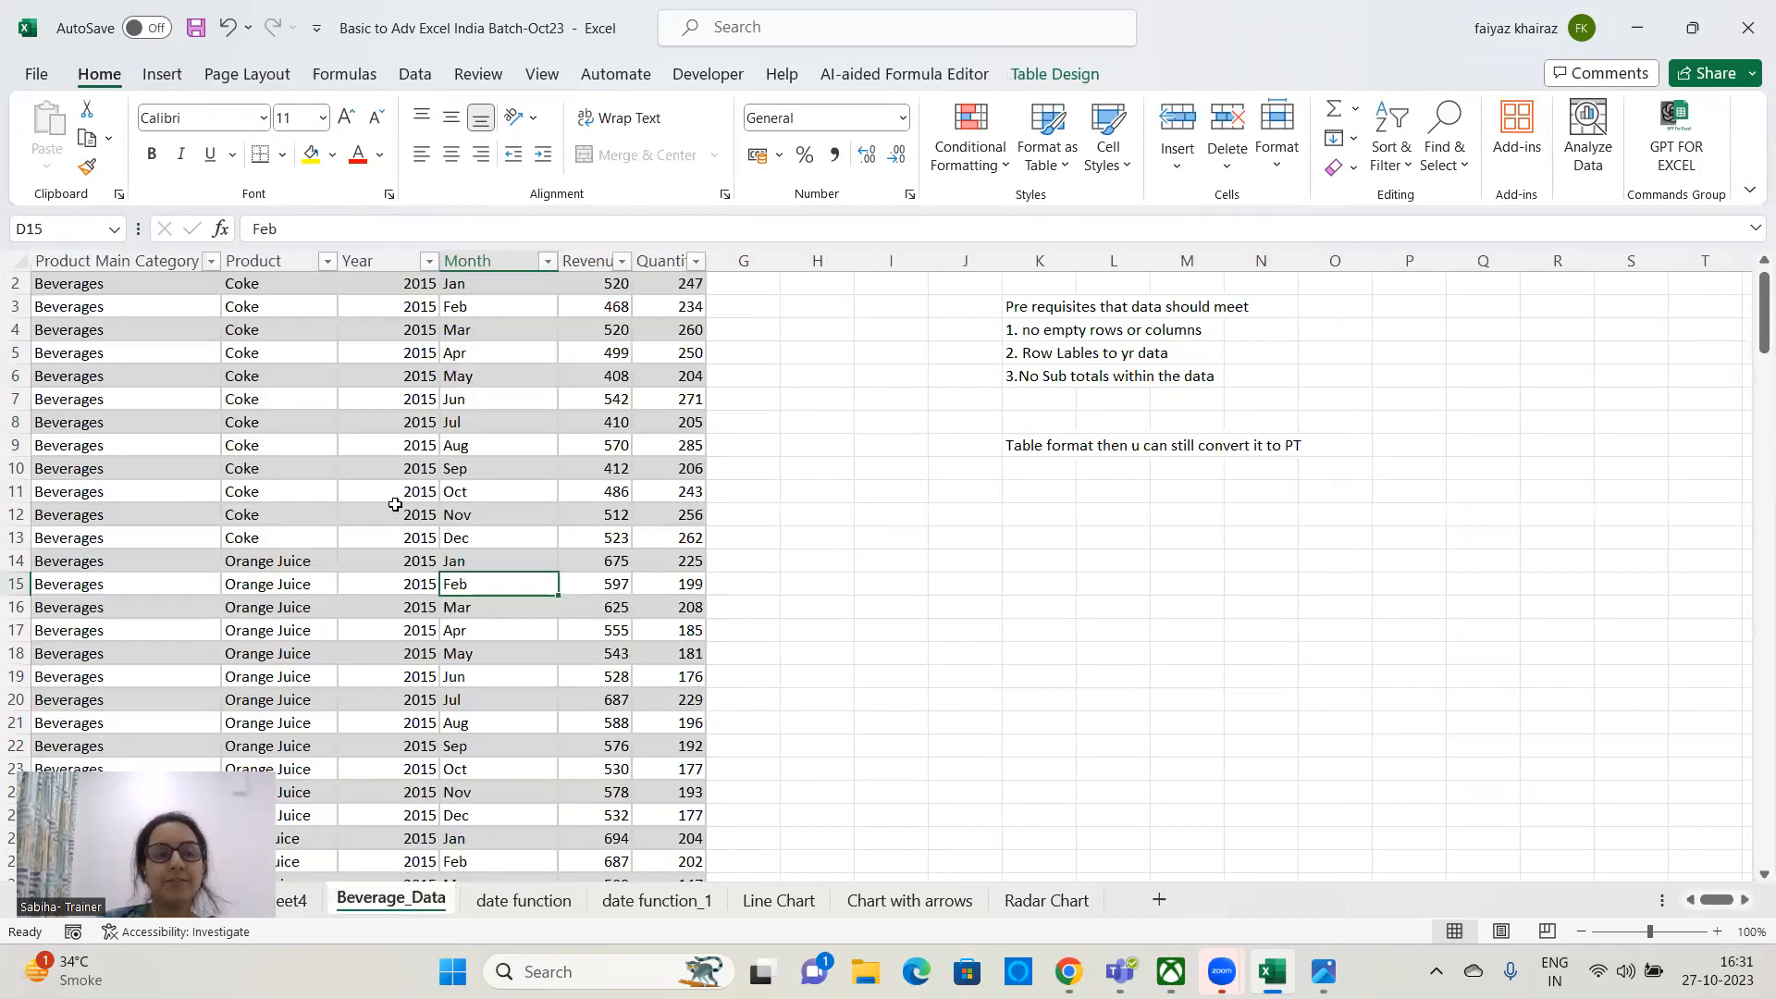
{"action": "scroll", "coordinate": [388, 486], "scroll_direction": "up", "scroll_amount": 1}
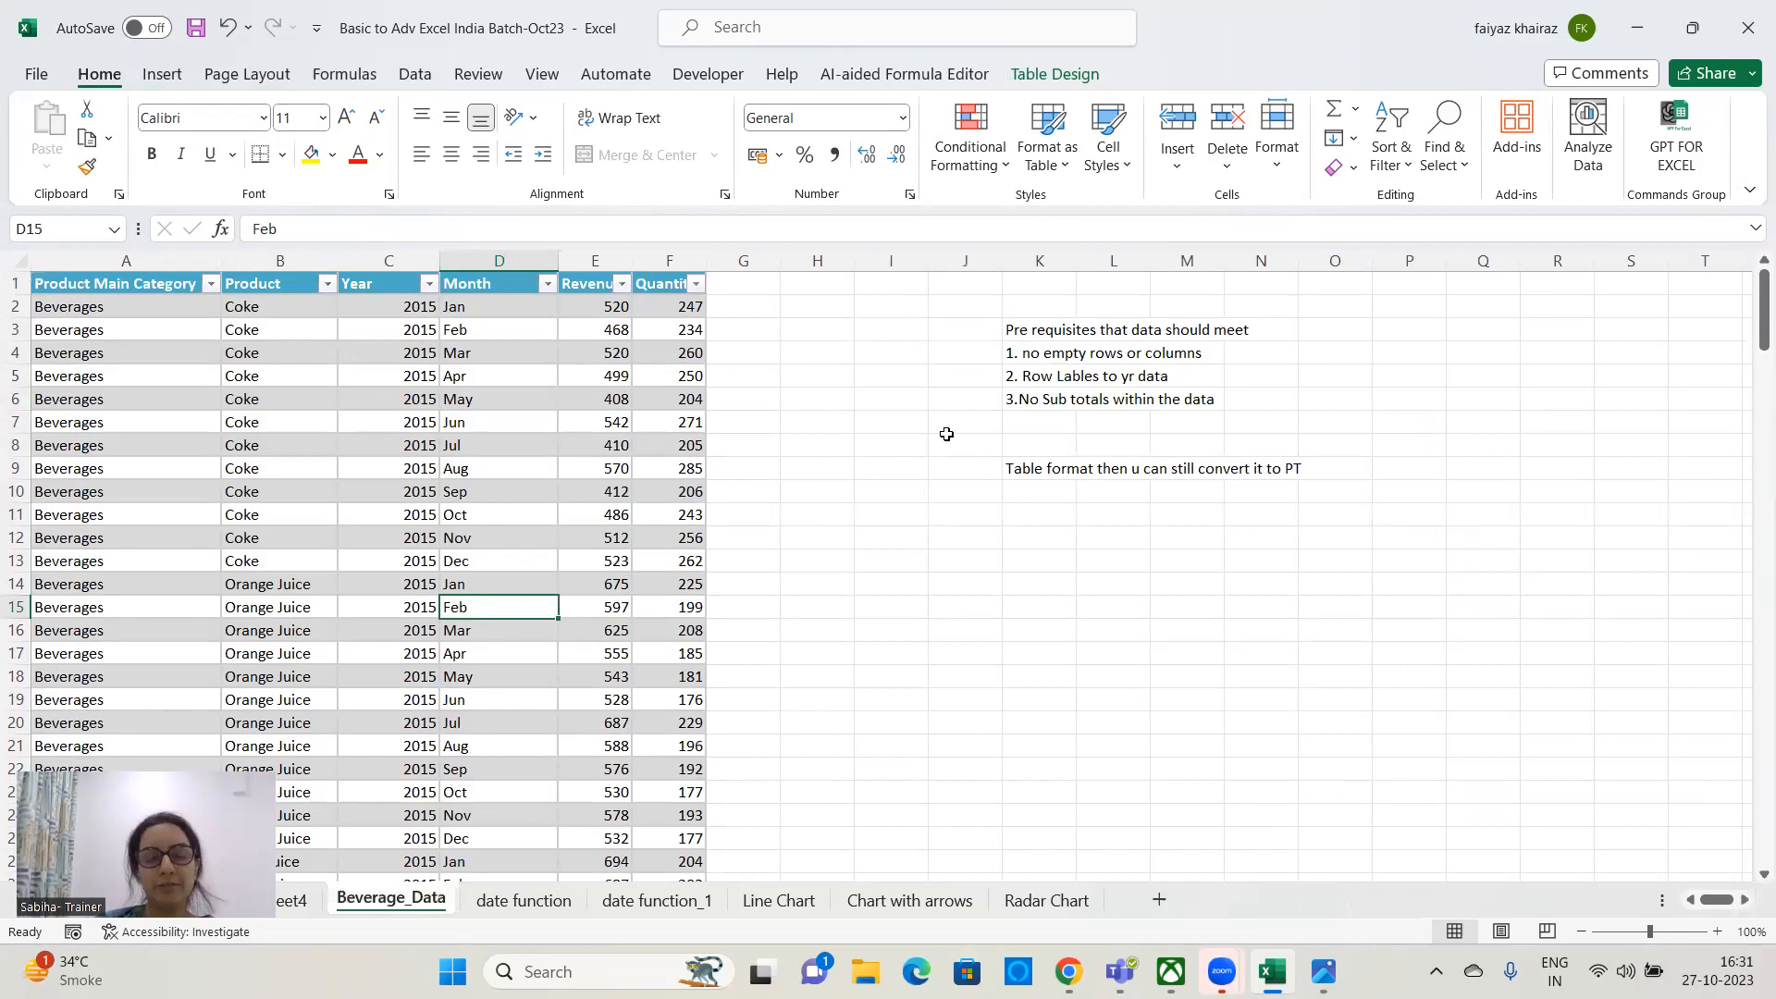
{"action": "left_click", "coordinate": [748, 288]}
{"action": "type", "text": "SR NO"}
{"action": "key", "text": "Return"}
{"action": "type", "text": "1"}
{"action": "left_click", "coordinate": [965, 445]}
{"action": "left_click", "coordinate": [761, 314]}
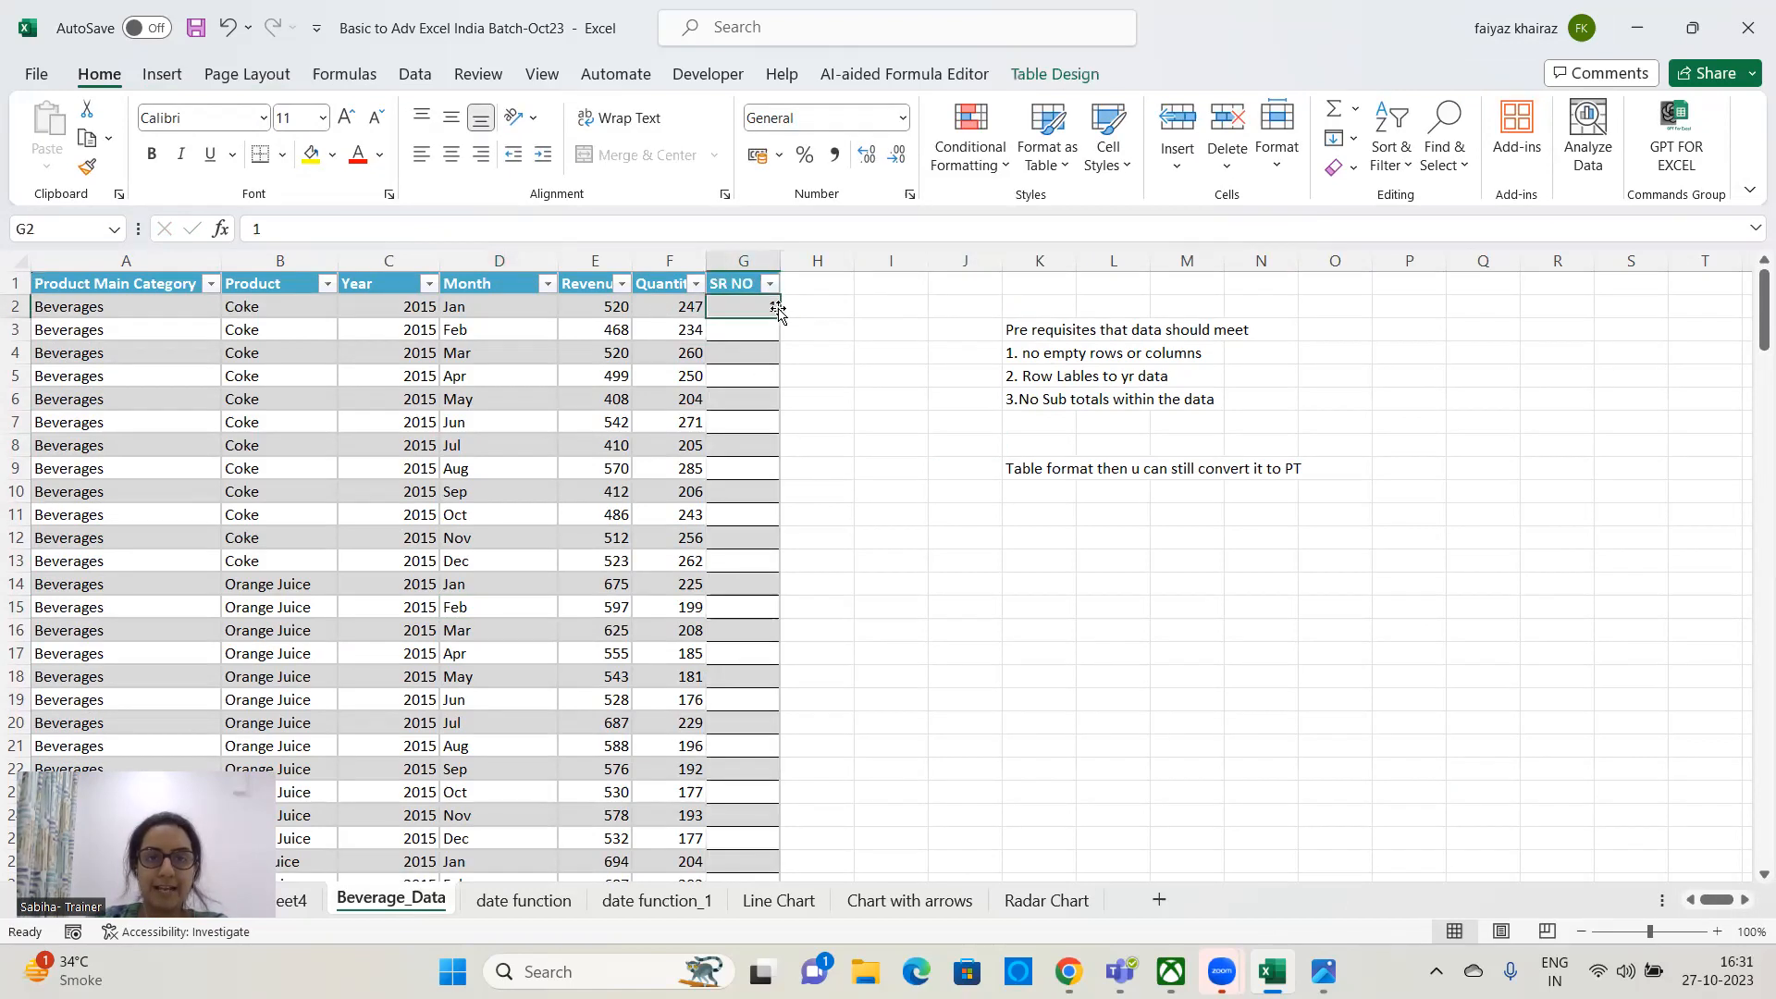
- Fill the SR NO column down the whole table as an incrementing series and check the numbering
{"action": "double_click", "coordinate": [778, 318]}
{"action": "scroll", "coordinate": [920, 662], "scroll_direction": "down", "scroll_amount": 6}
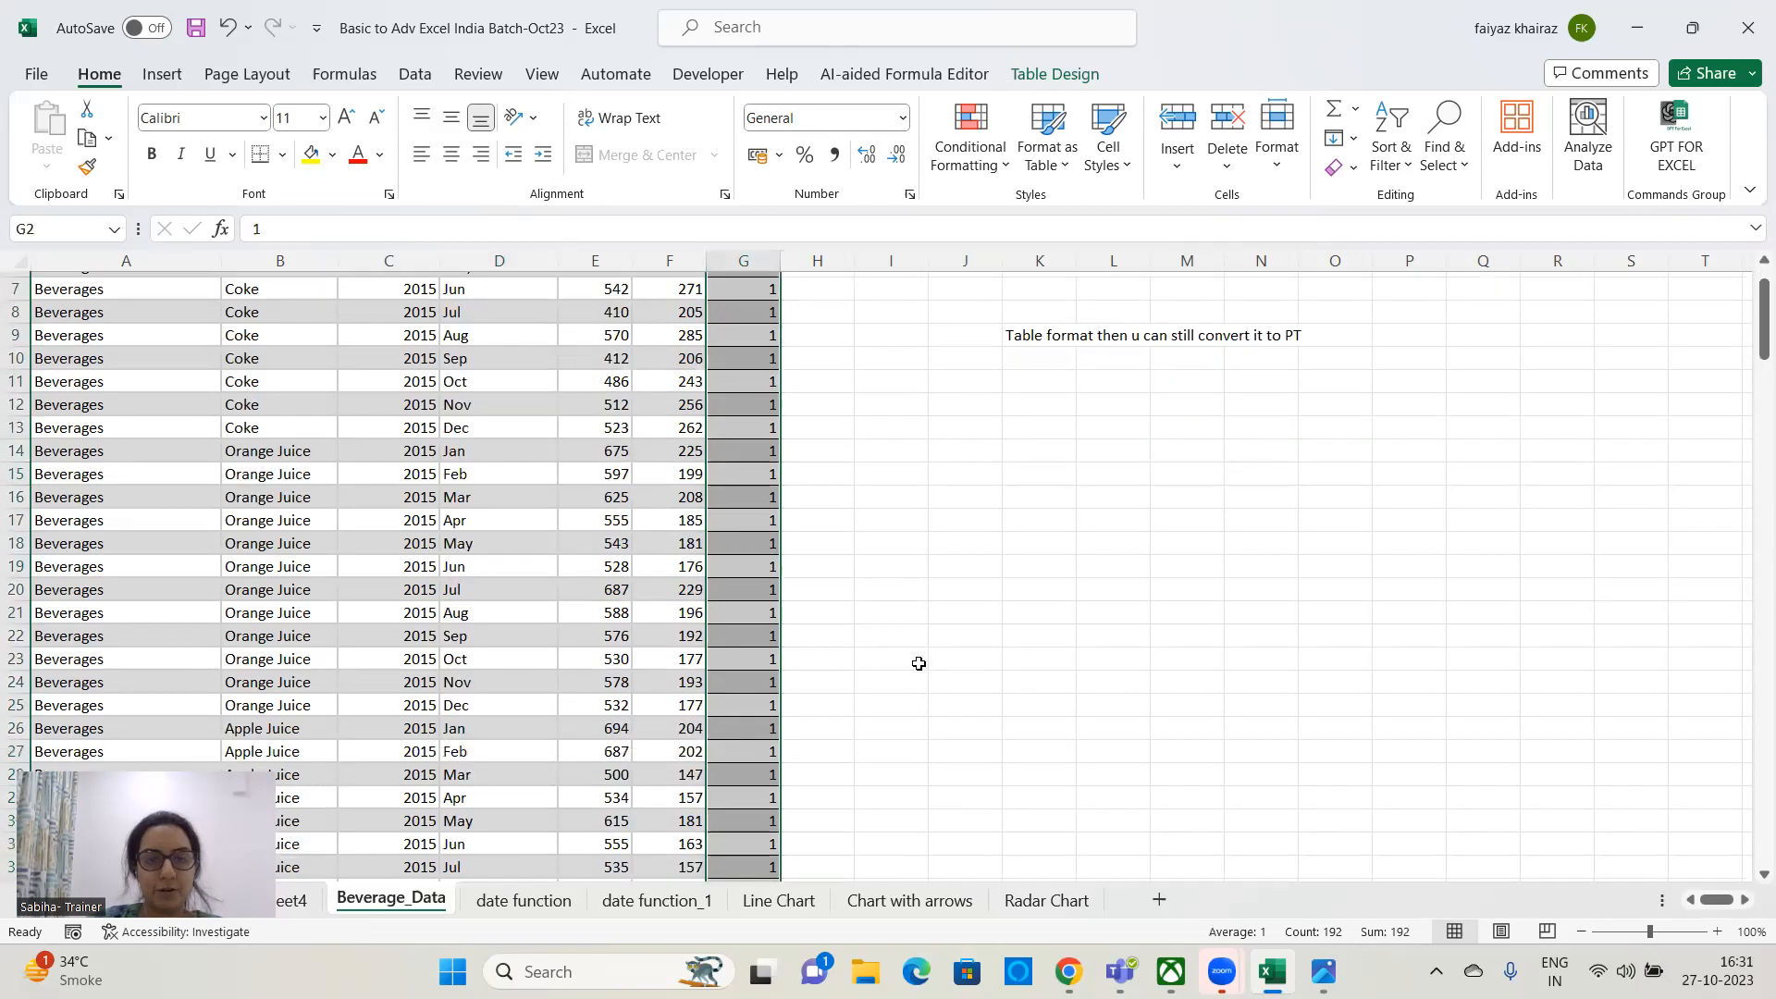
{"action": "left_click_drag", "start_coordinate": [1762, 370], "coordinate": [1755, 851]}
{"action": "scroll", "coordinate": [1519, 699], "scroll_direction": "down", "scroll_amount": 11}
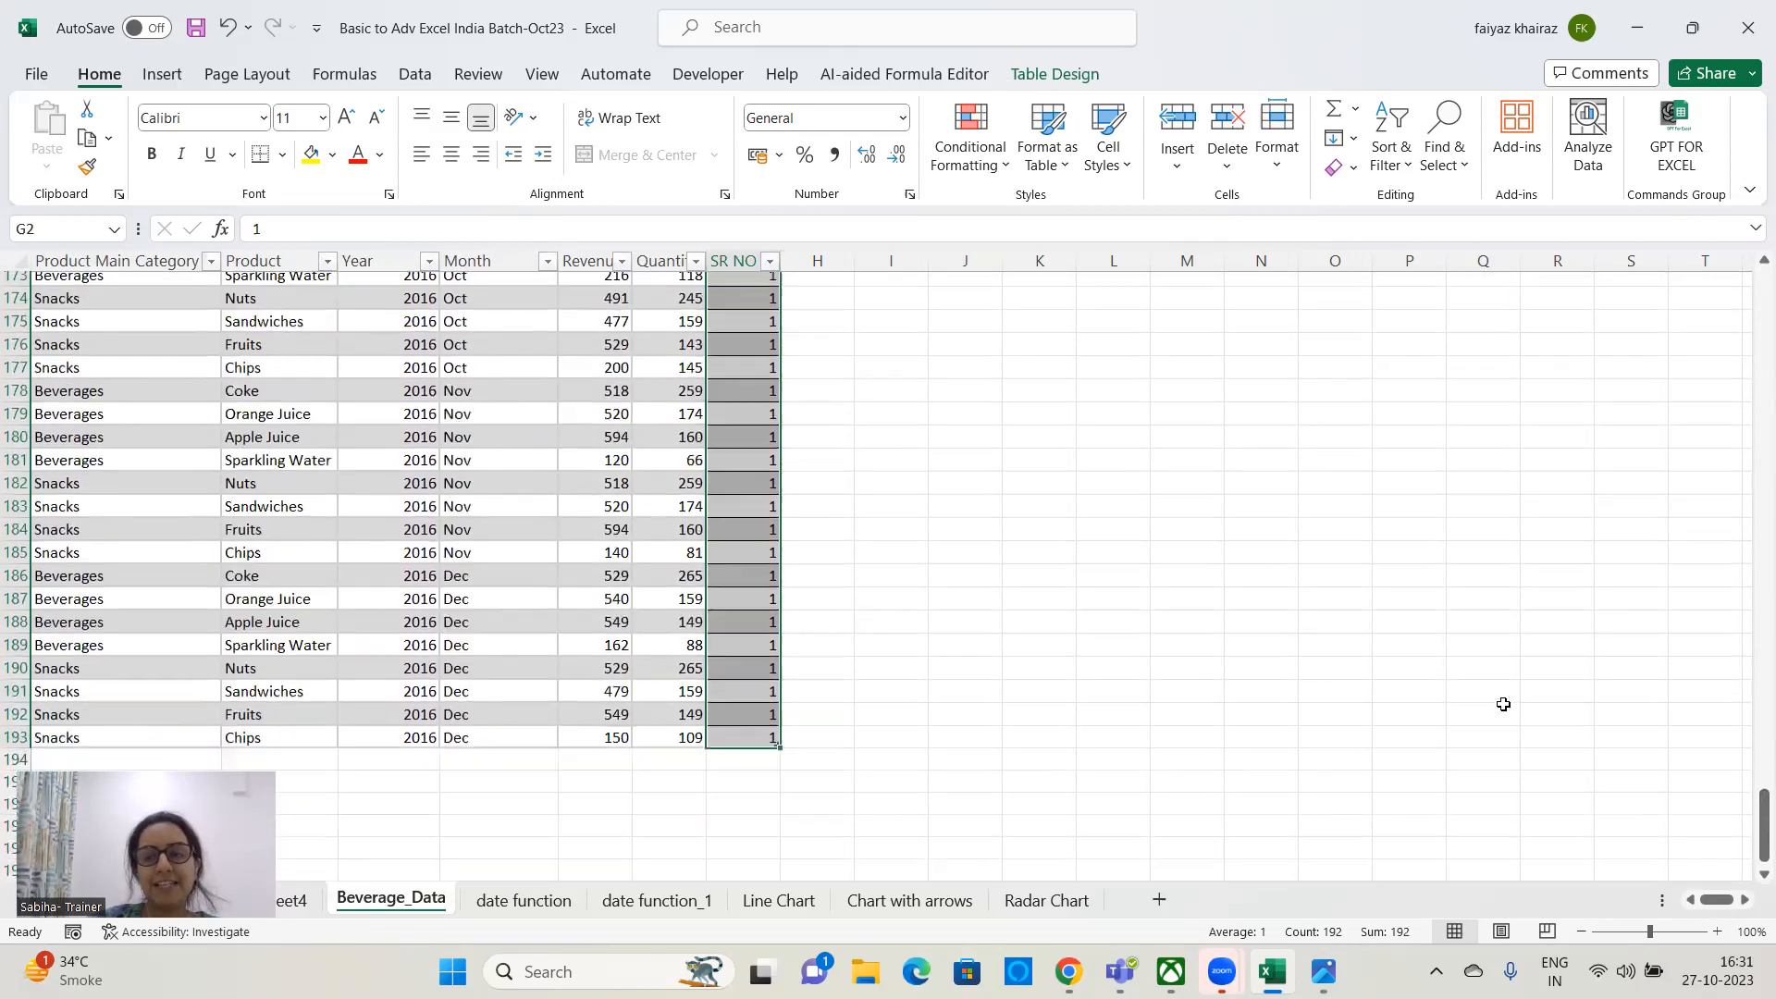
{"action": "scroll", "coordinate": [801, 426], "scroll_direction": "up", "scroll_amount": 4}
{"action": "left_click", "coordinate": [801, 429]}
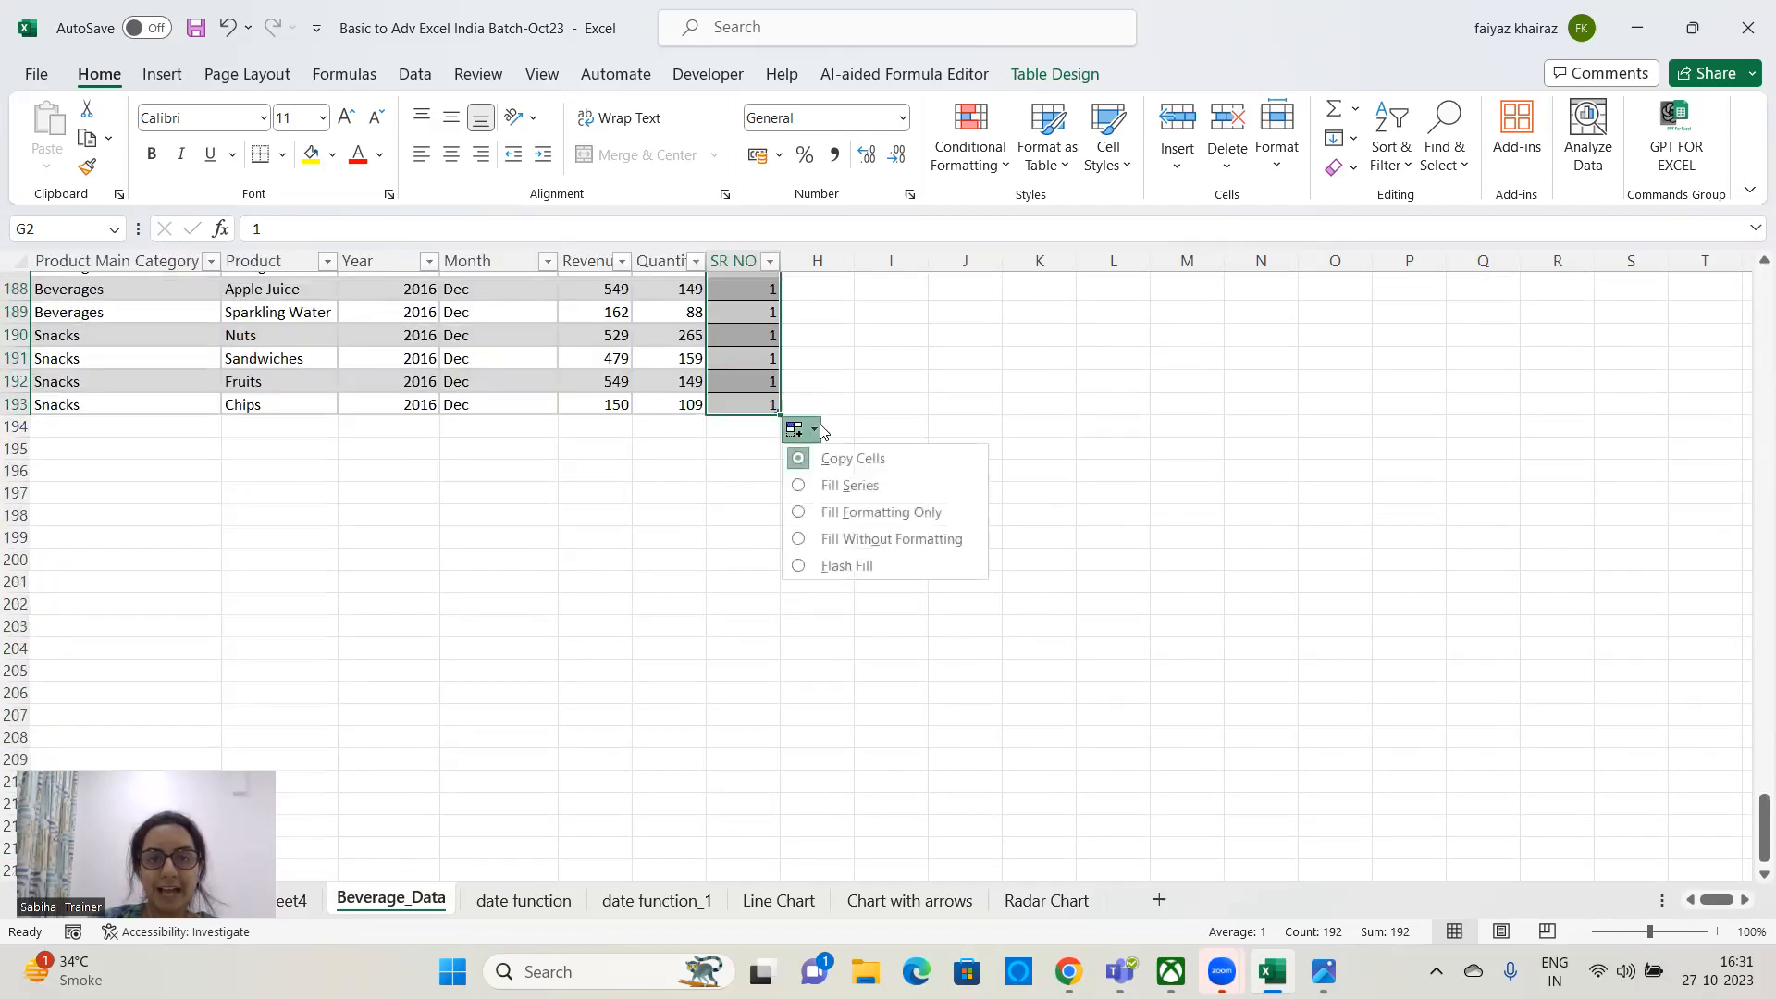
{"action": "left_click", "coordinate": [844, 488]}
{"action": "left_click_drag", "start_coordinate": [1763, 828], "coordinate": [1763, 310]}
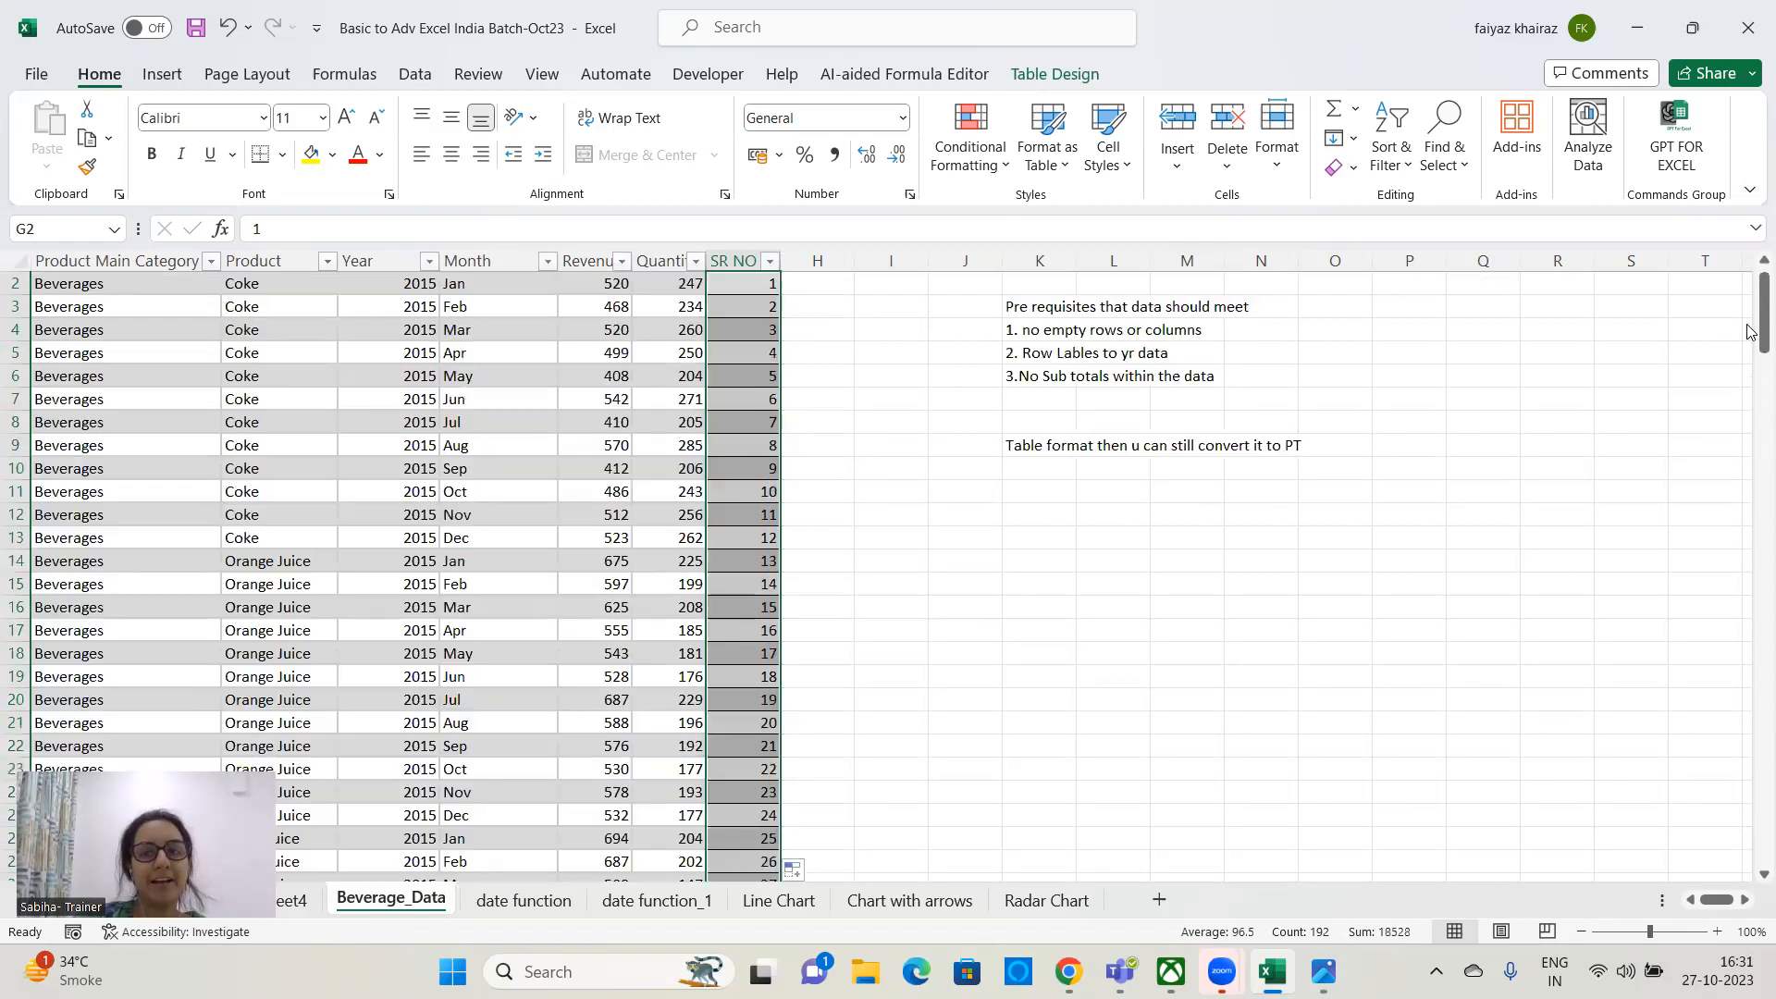
{"action": "left_click_drag", "start_coordinate": [1751, 398], "coordinate": [1752, 955]}
{"action": "left_click", "coordinate": [965, 454]}
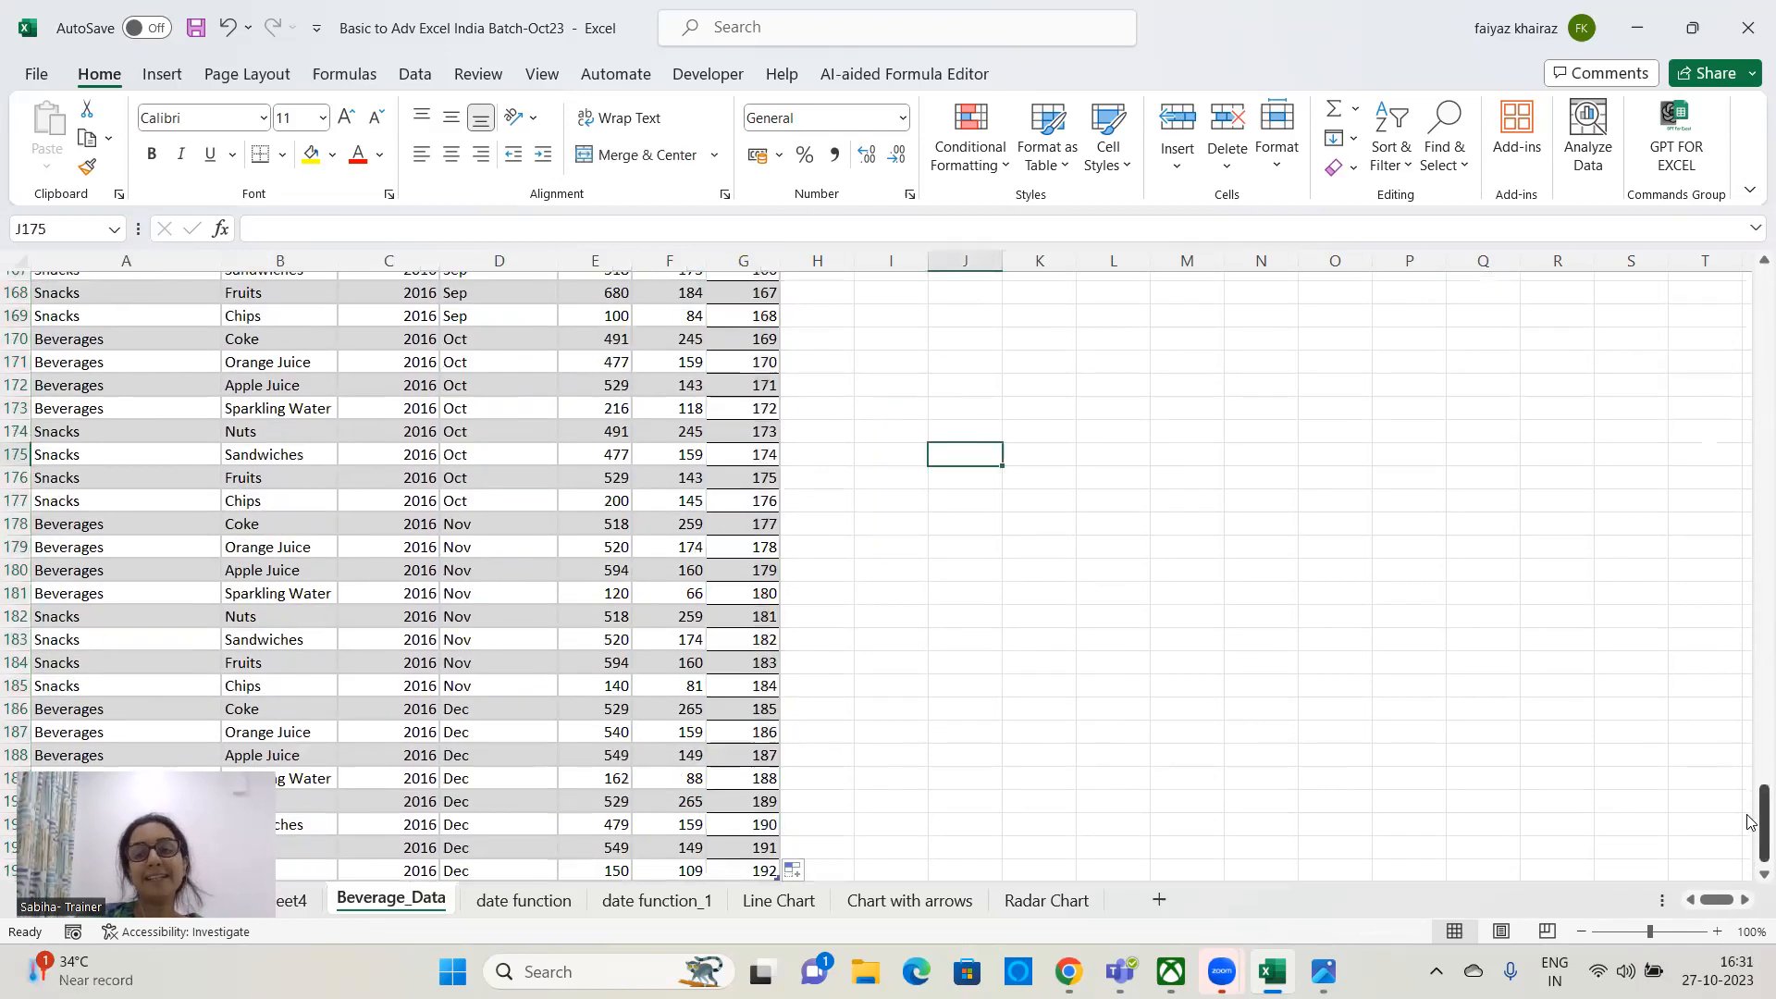
{"action": "left_click_drag", "start_coordinate": [1751, 822], "coordinate": [1751, 268]}
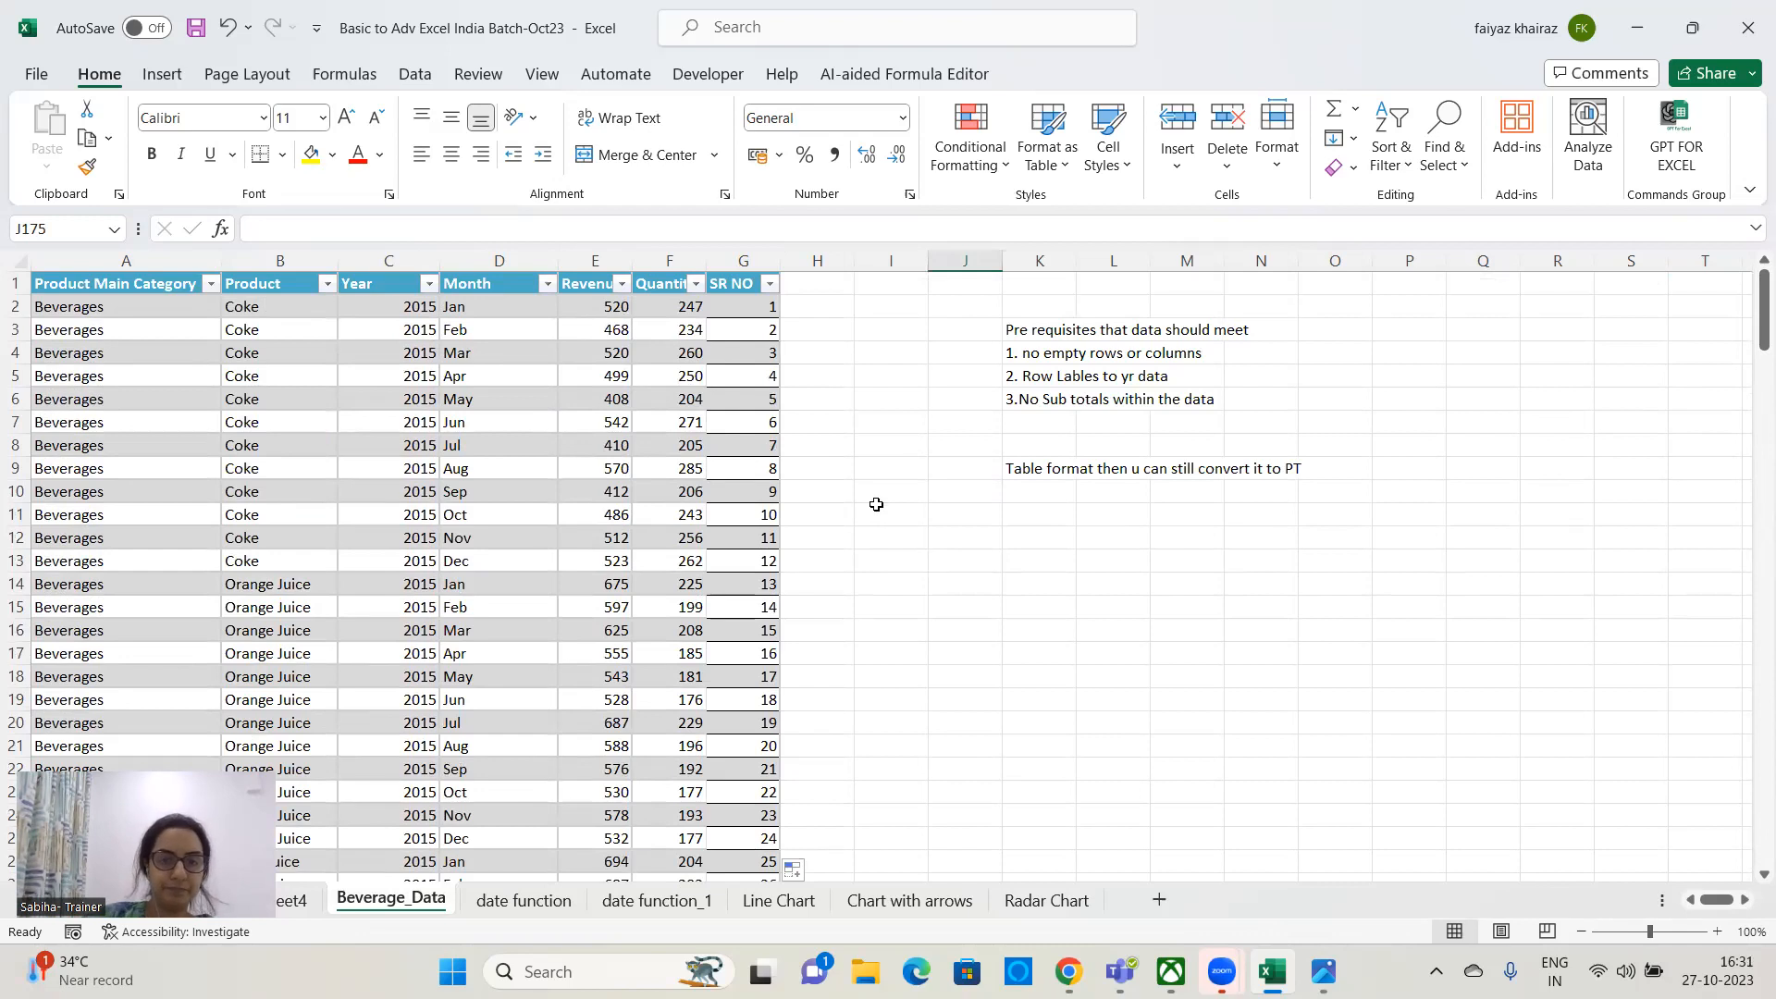
- Refresh the empty PivotTable on Sheet4 so that its field list includes SR NO
{"action": "left_click", "coordinate": [293, 900]}
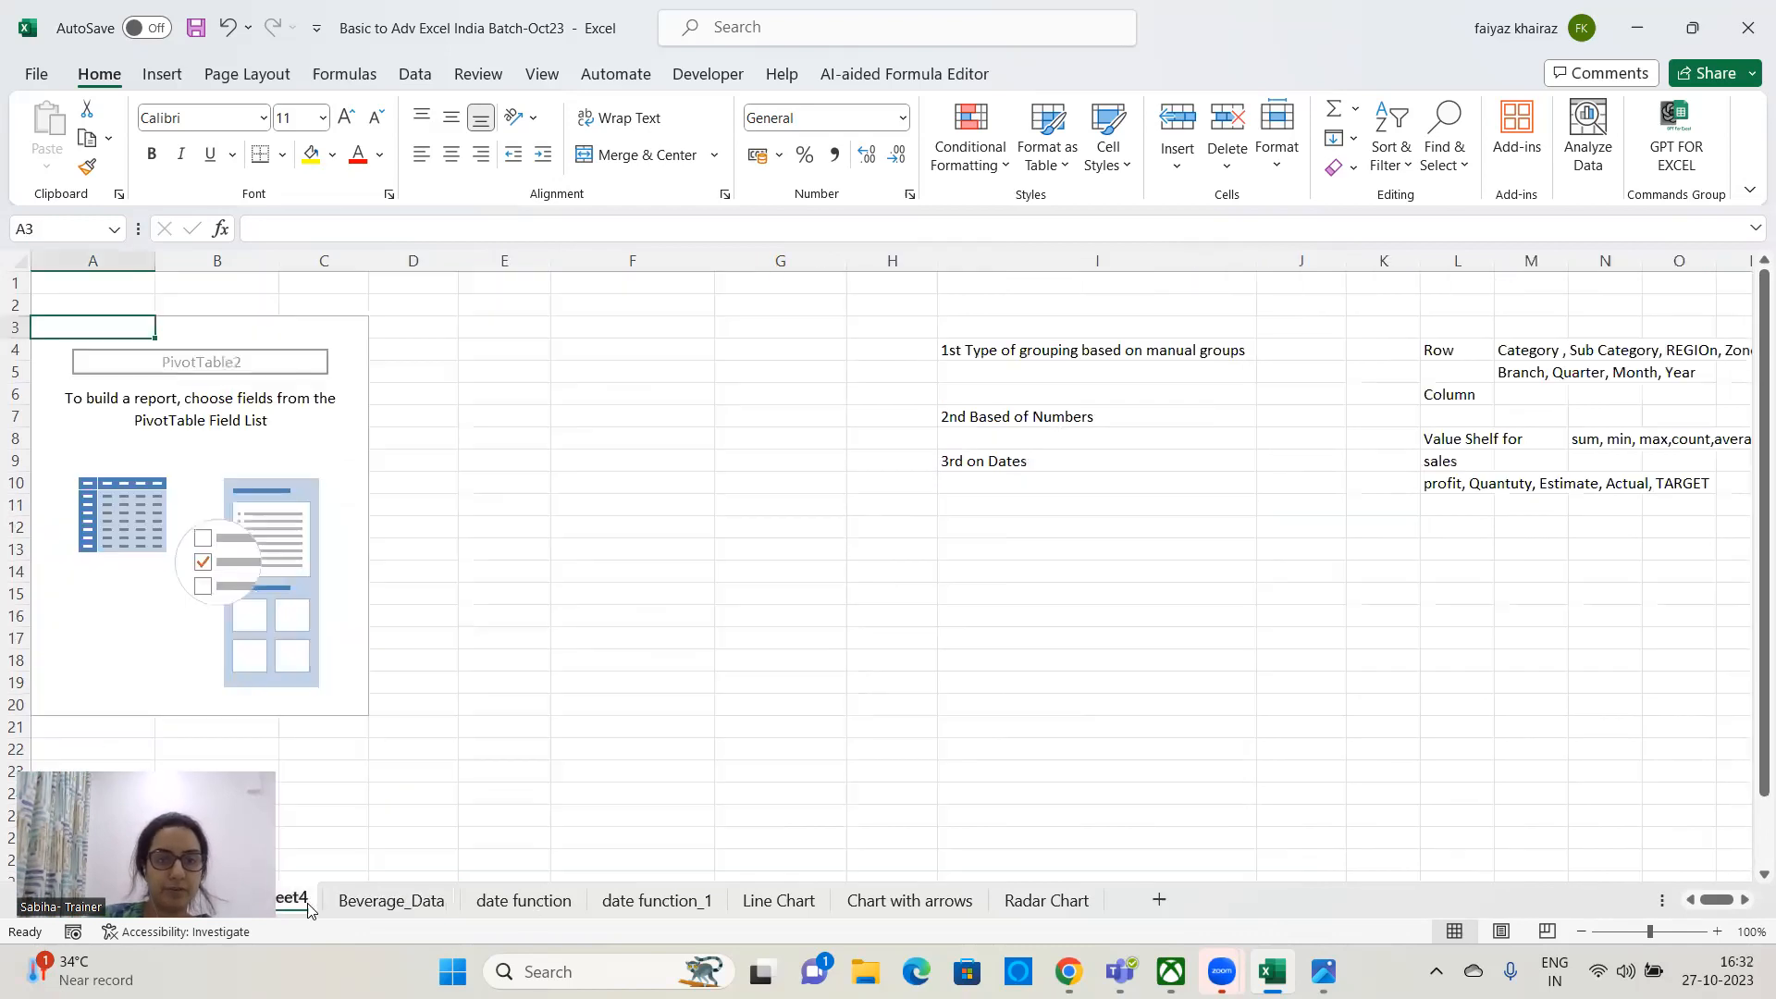
{"action": "left_click", "coordinate": [217, 460]}
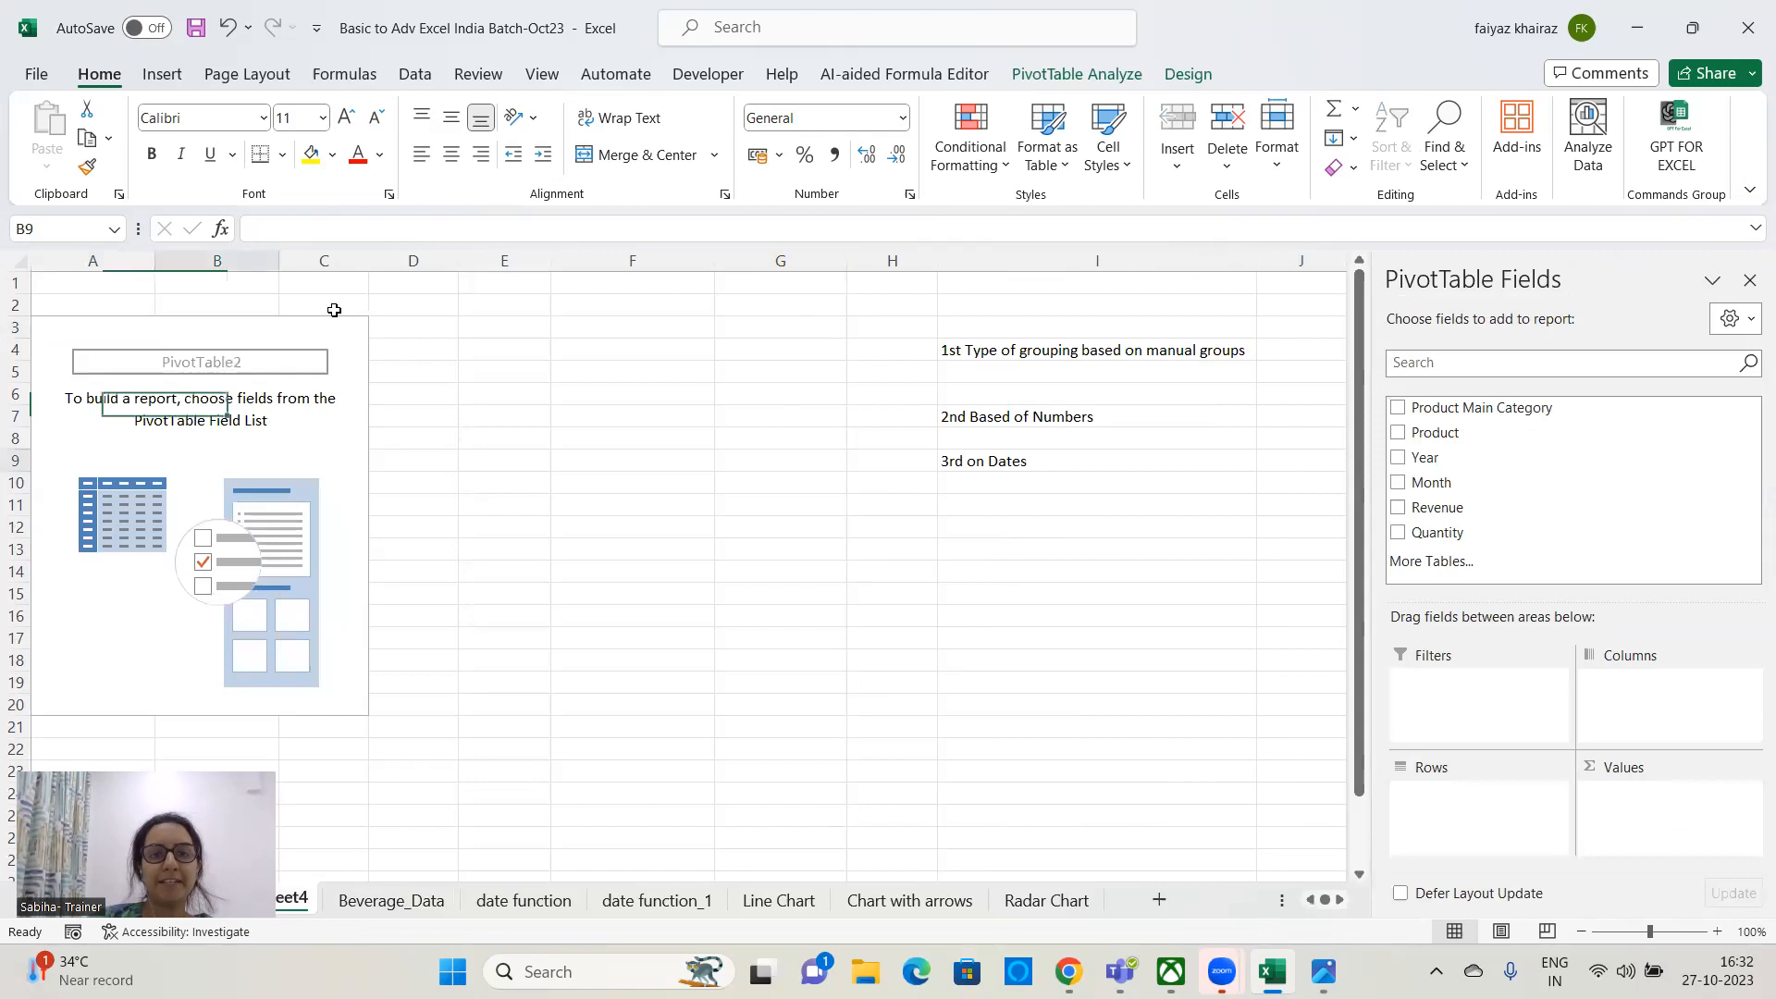
{"action": "left_click", "coordinate": [1076, 74]}
{"action": "left_click", "coordinate": [803, 125]}
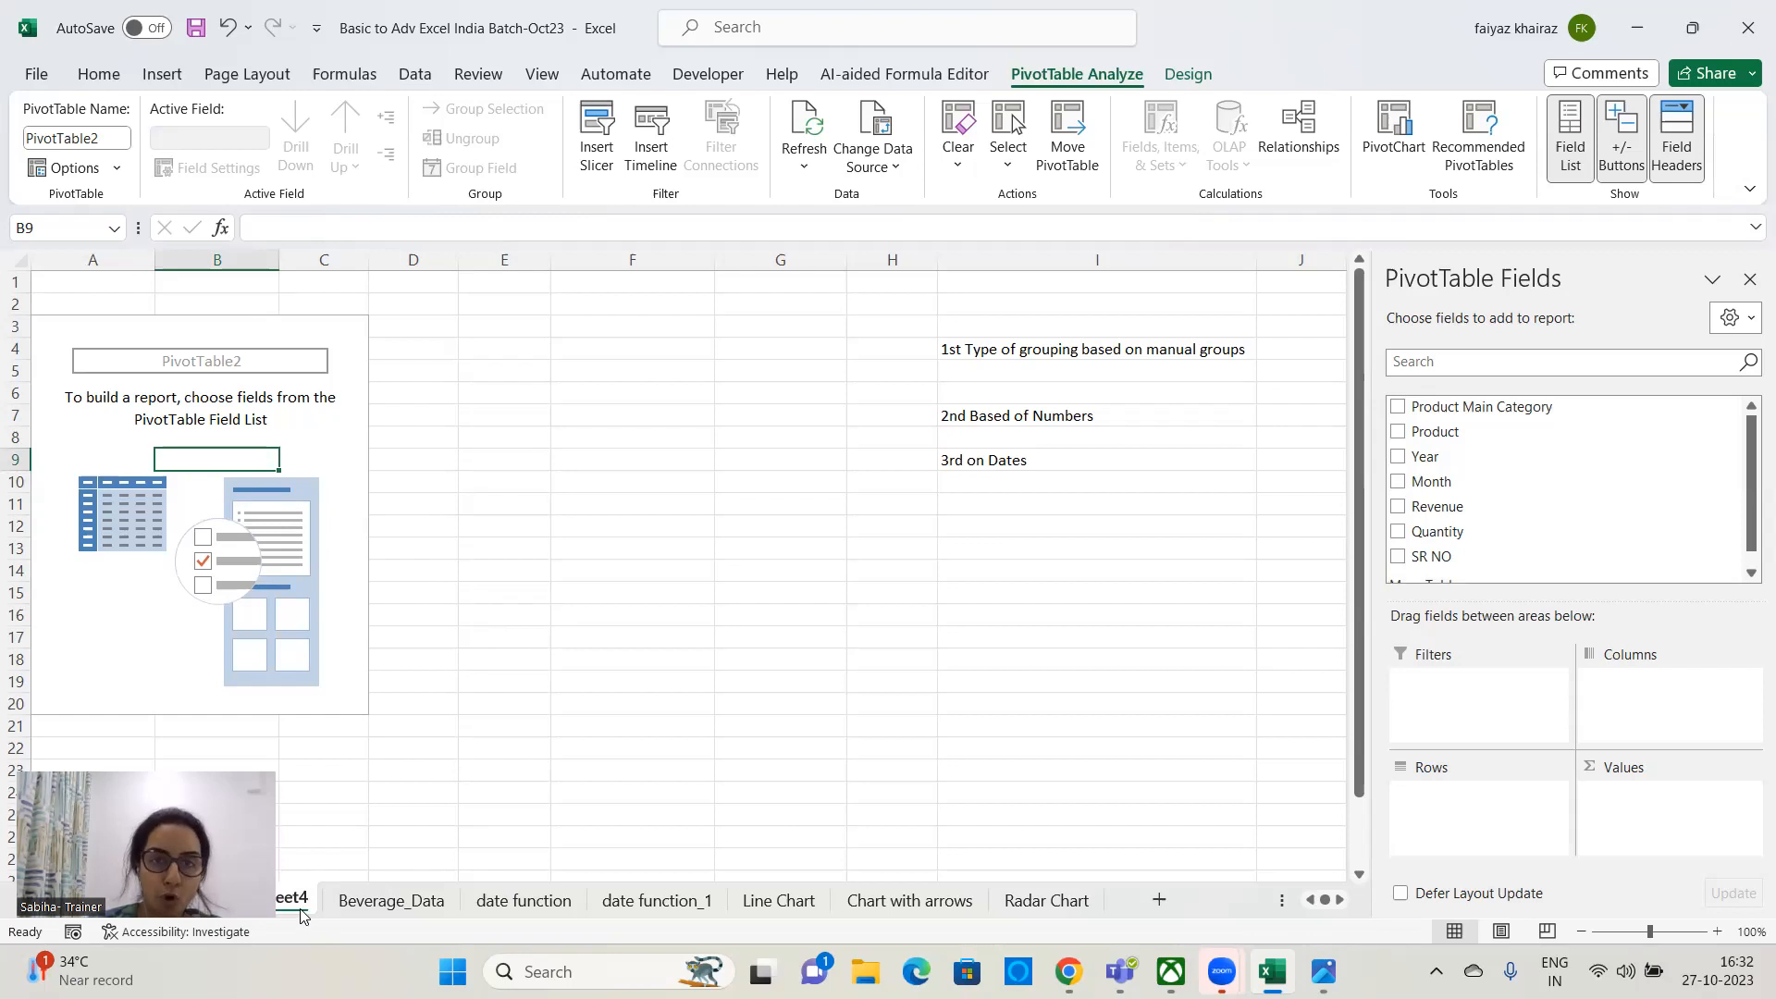
{"action": "left_click", "coordinate": [805, 113]}
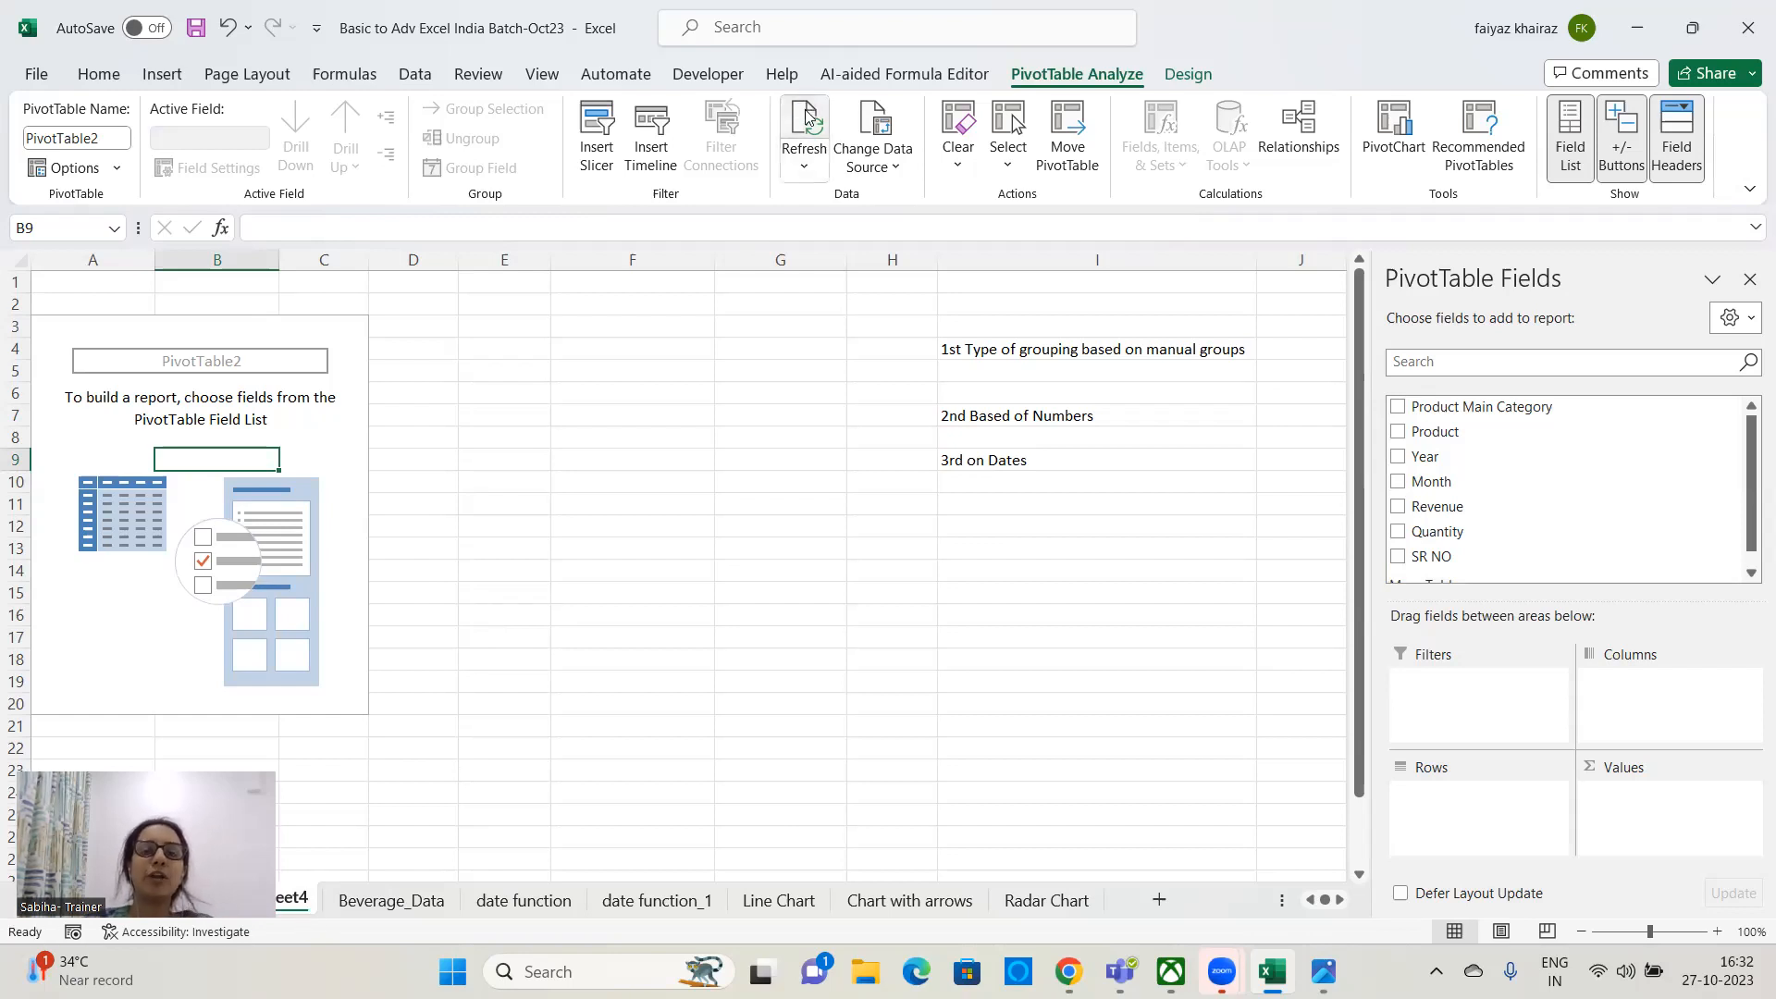
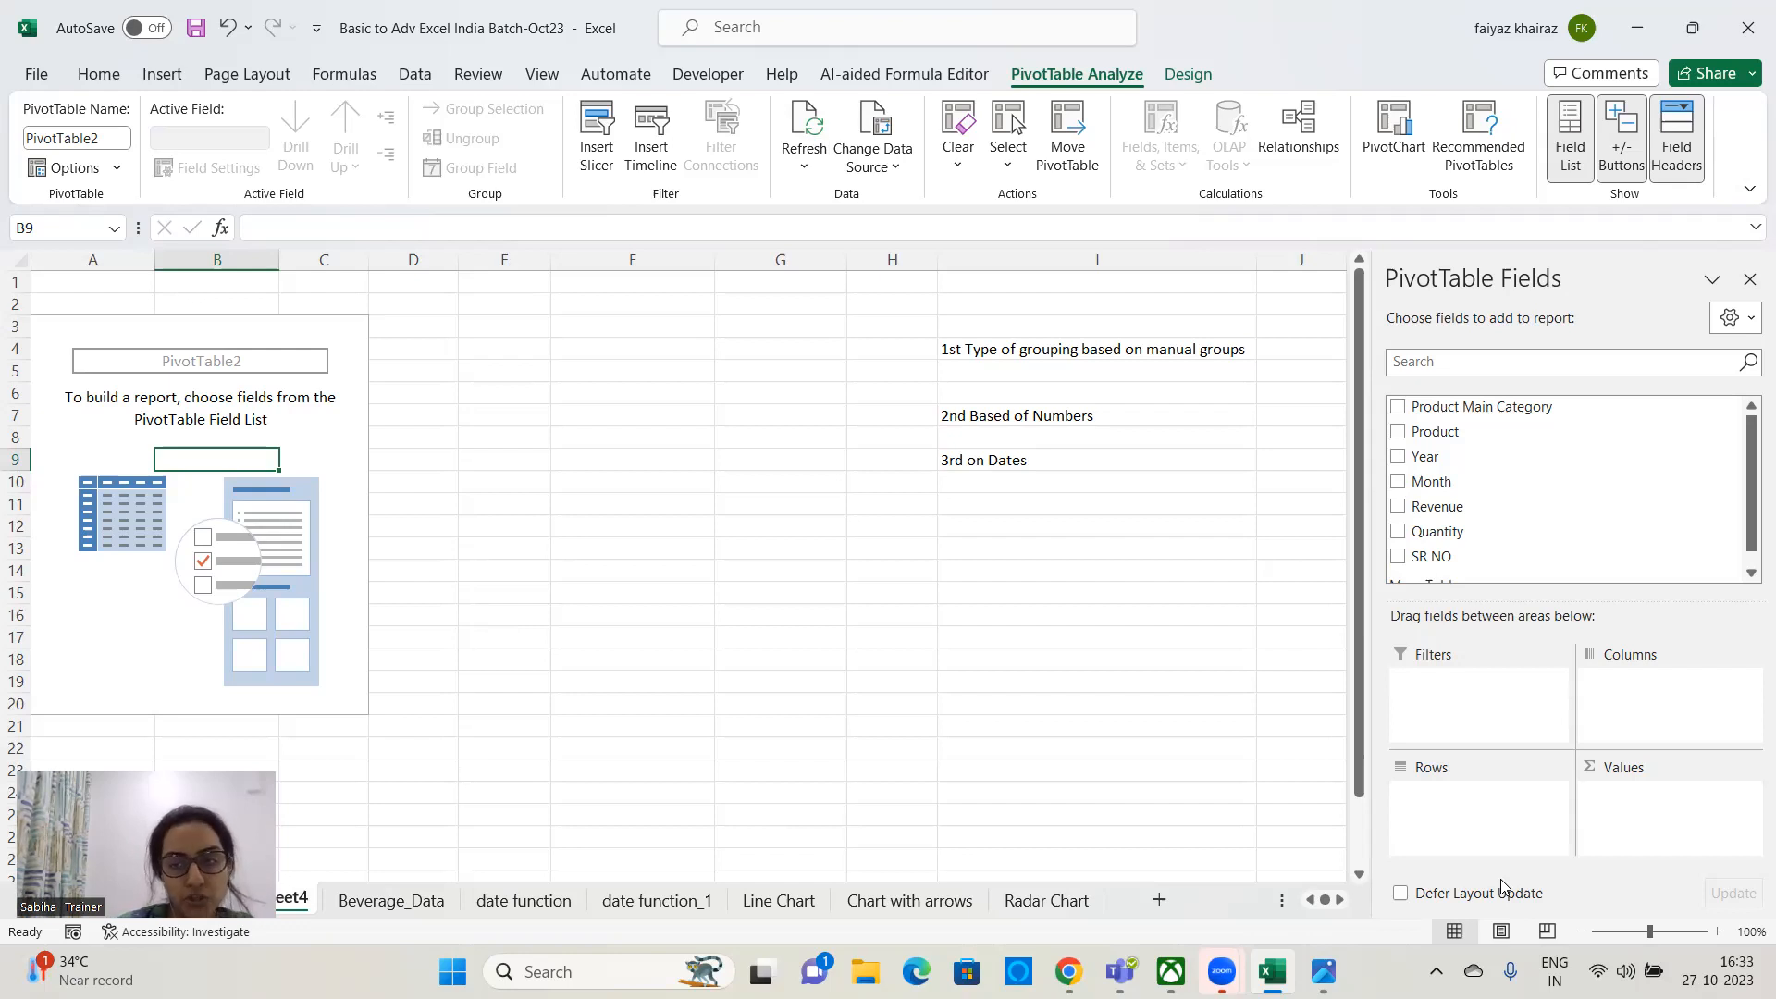
- Place Revenue in the PivotTable's rows and SR NO in its values, and select the SR NO value heading
{"action": "left_click_drag", "start_coordinate": [1422, 506], "coordinate": [1426, 773]}
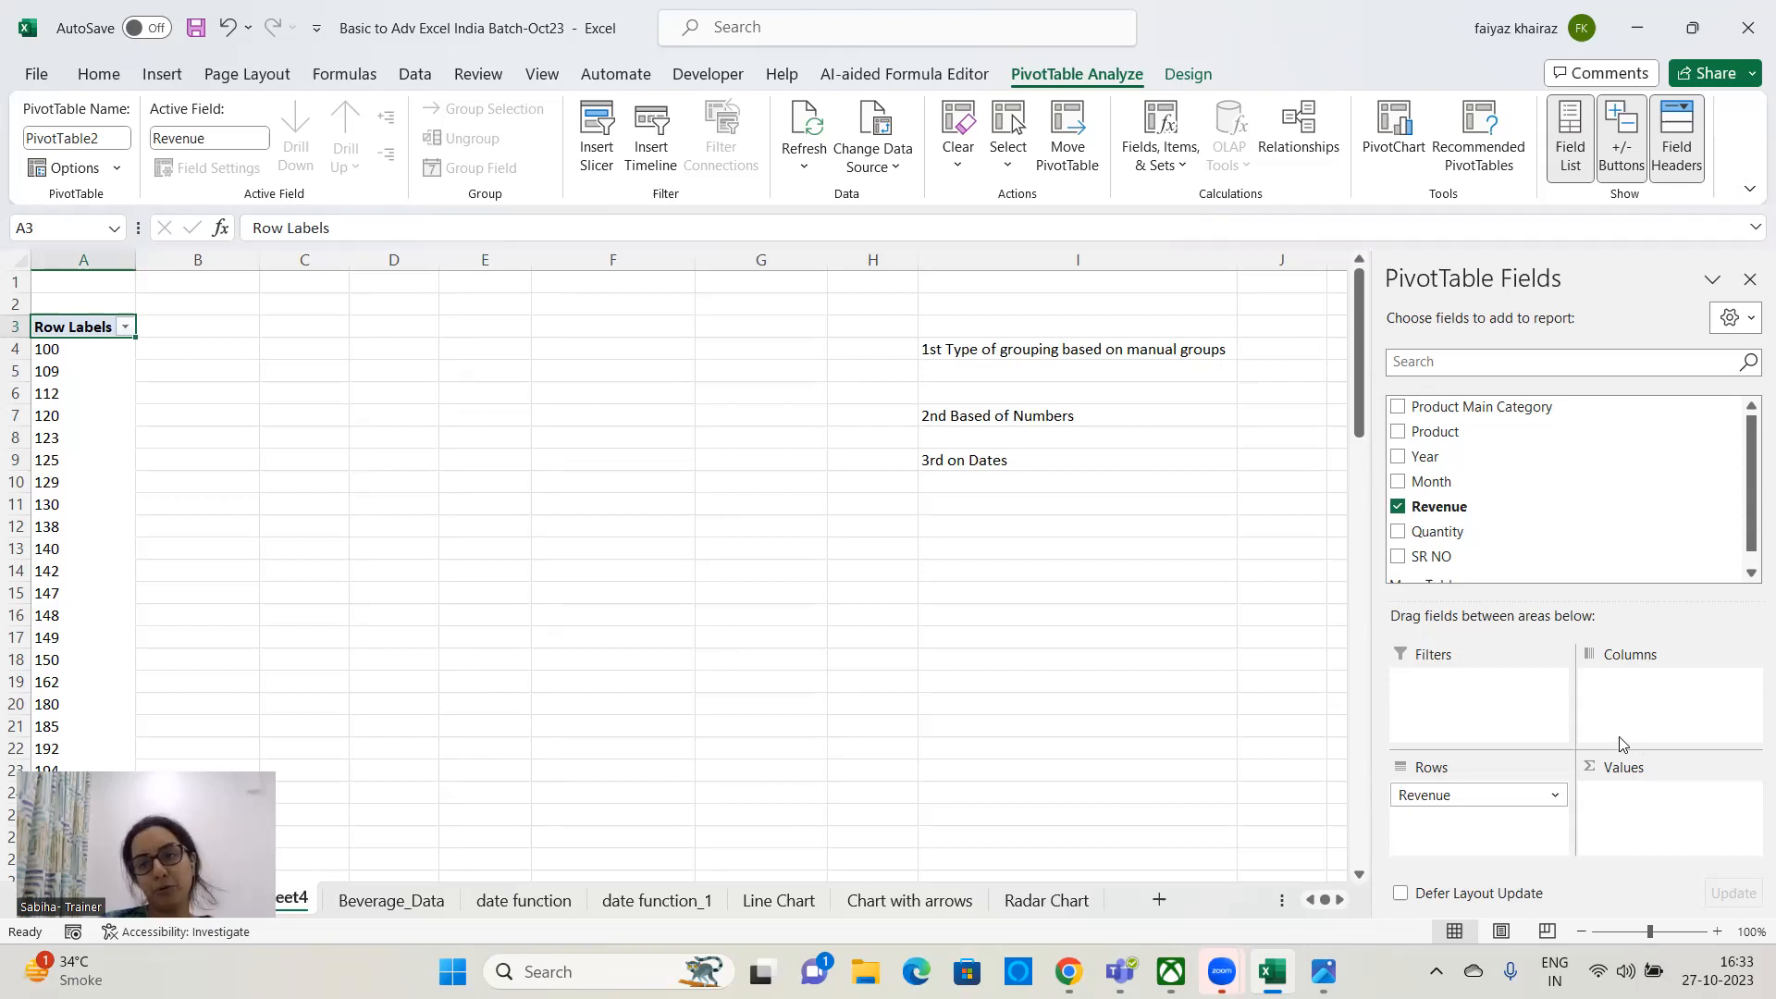
{"action": "left_click_drag", "start_coordinate": [1423, 559], "coordinate": [1635, 814]}
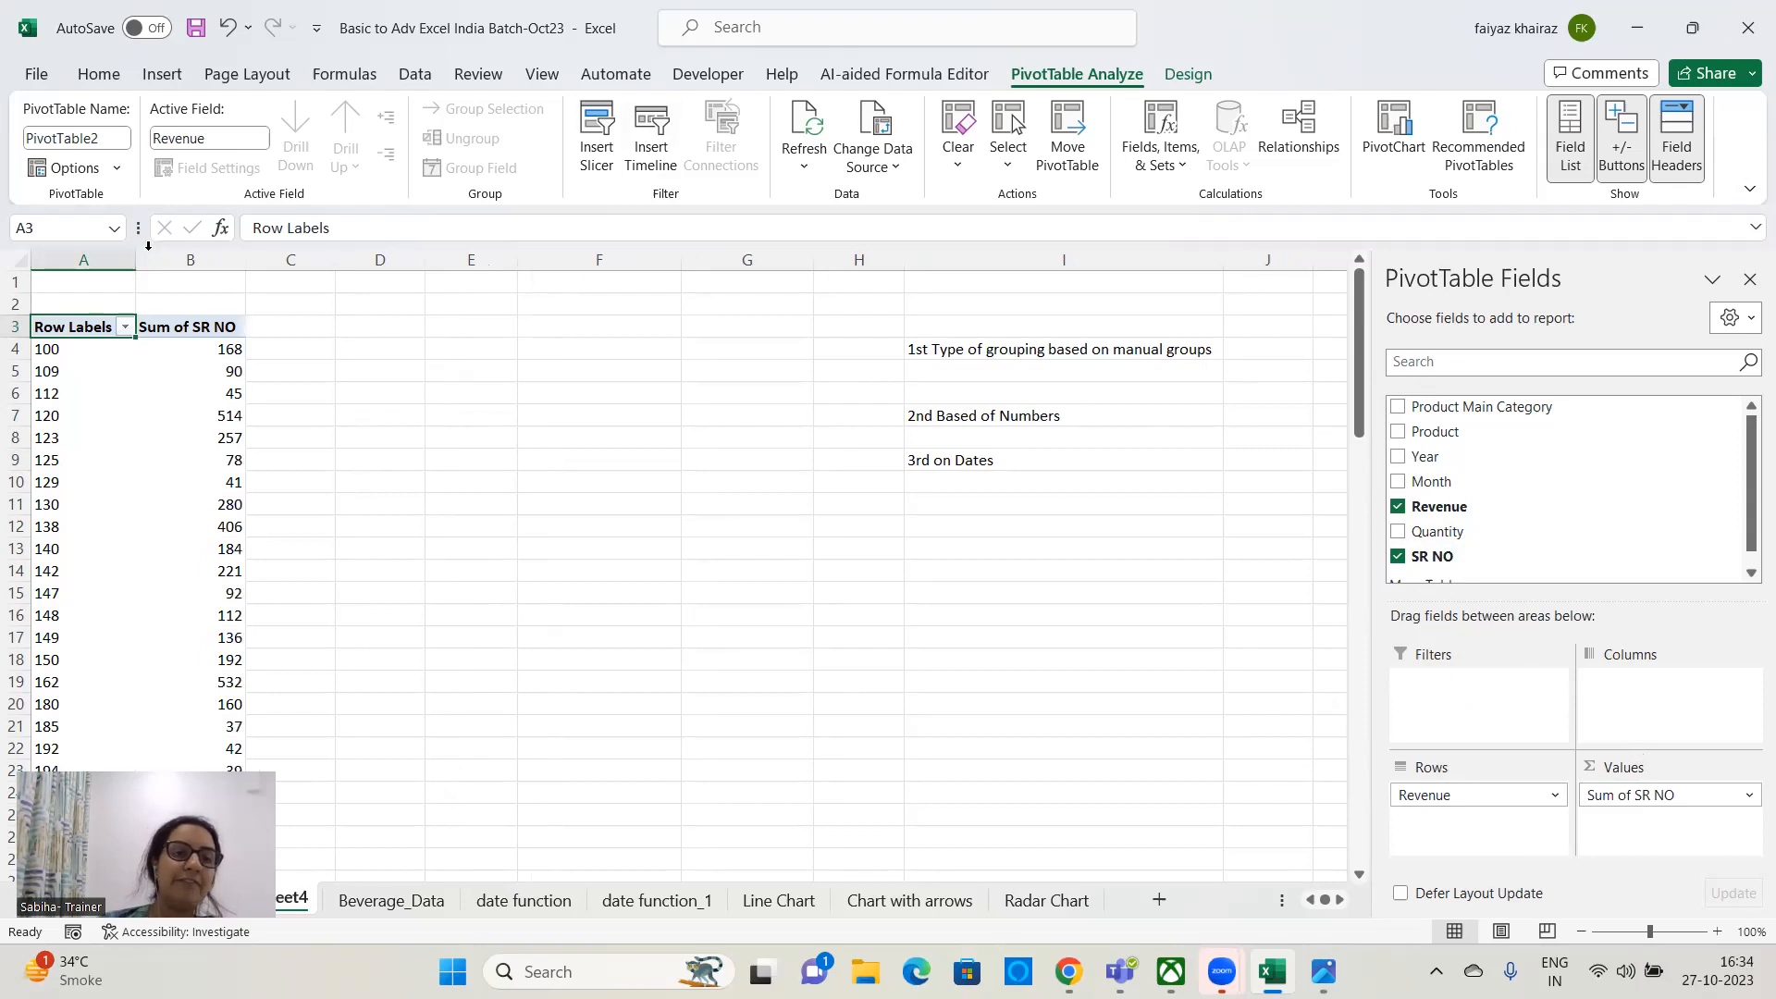
{"action": "left_click", "coordinate": [185, 329]}
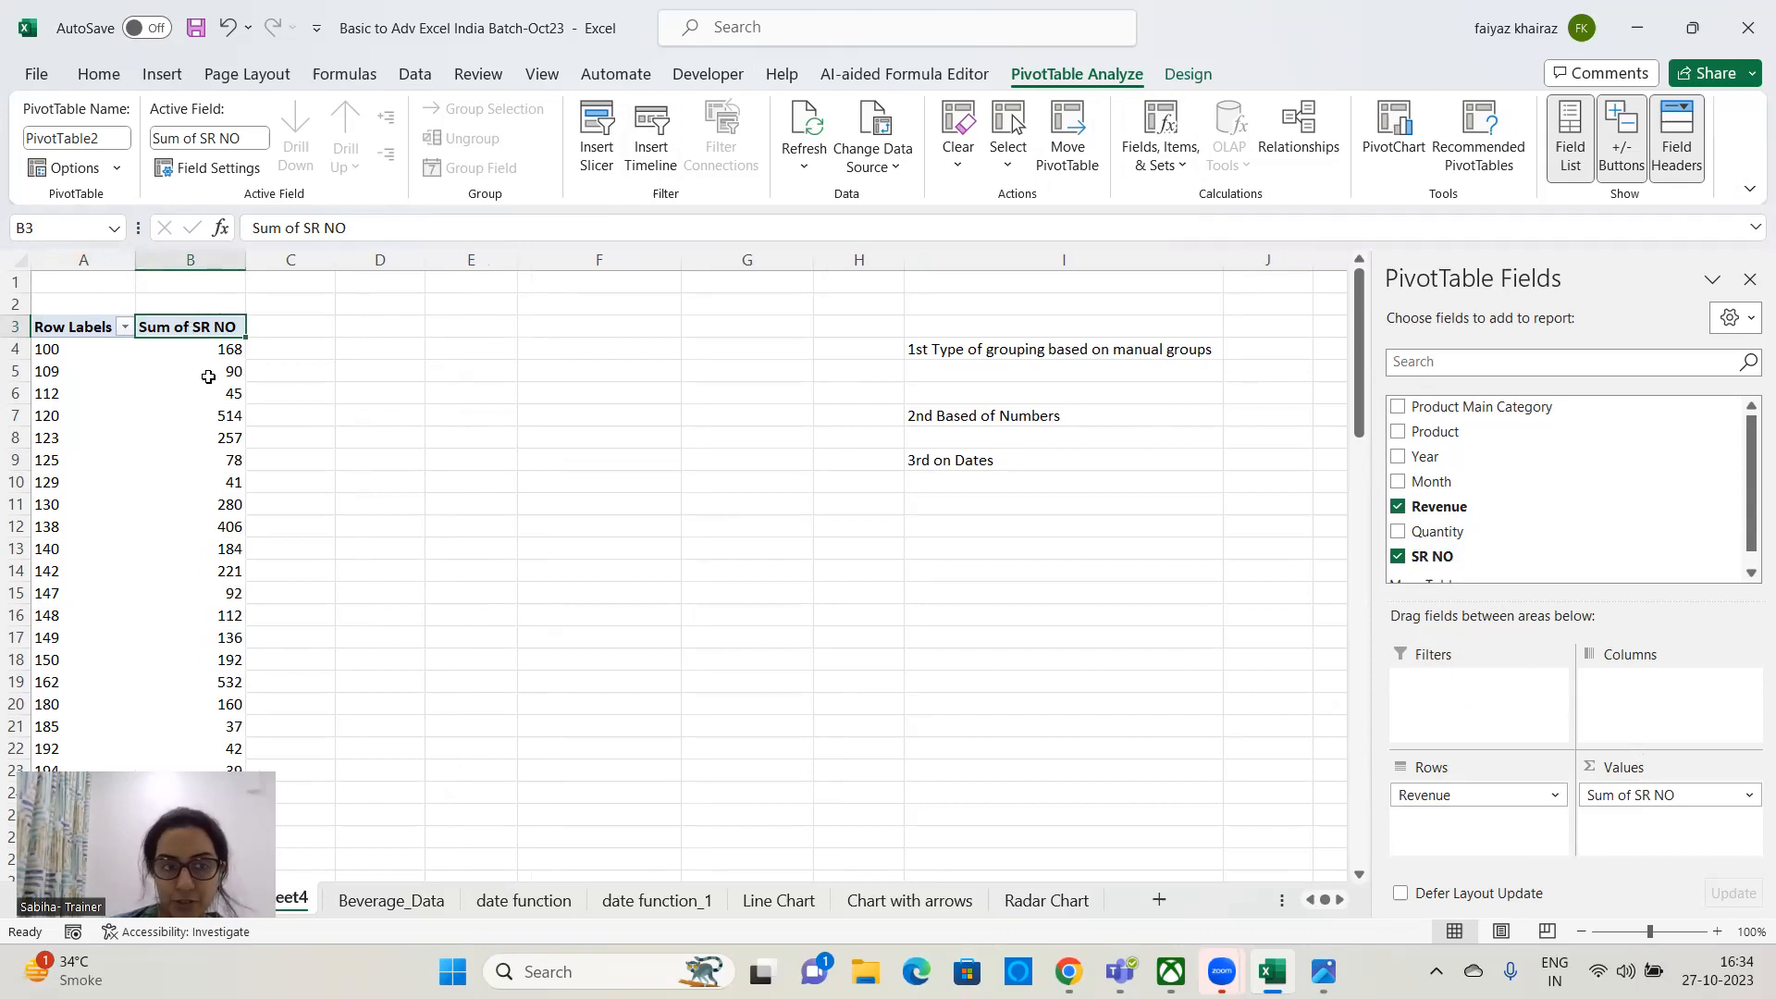
- Change the SR NO value field's summary calculation to Count
{"action": "double_click", "coordinate": [199, 333]}
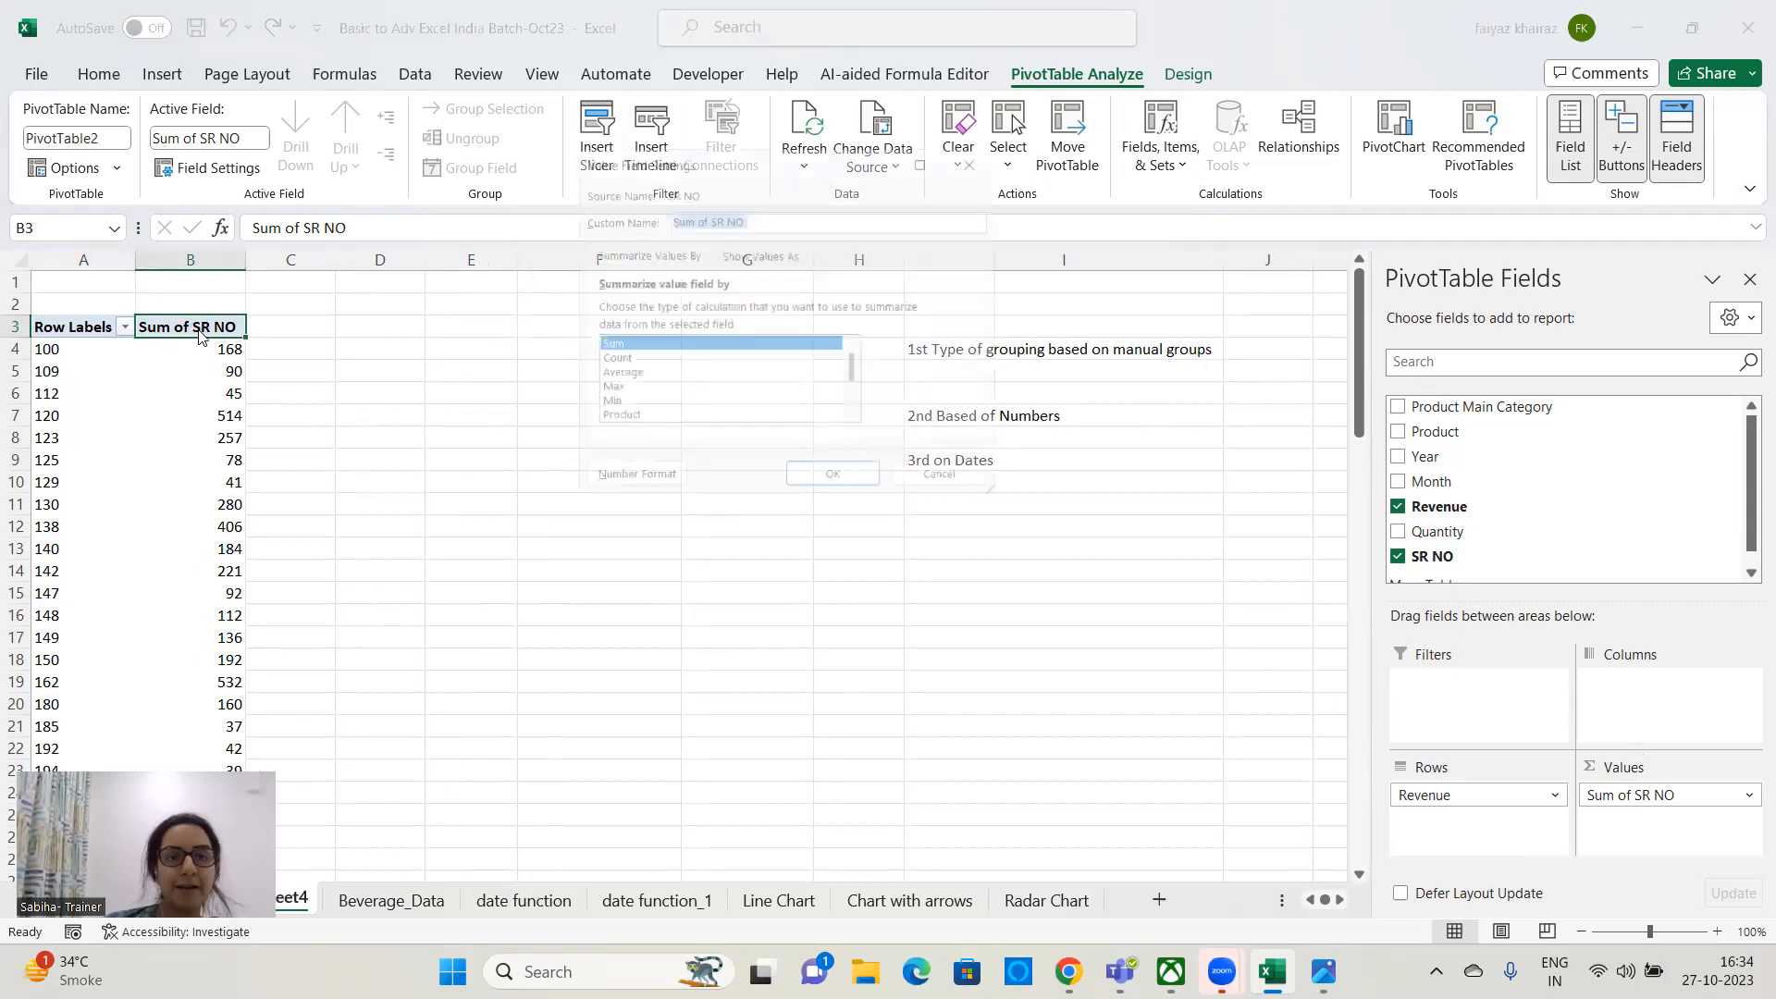
{"action": "left_click", "coordinate": [662, 361]}
{"action": "left_click", "coordinate": [836, 488]}
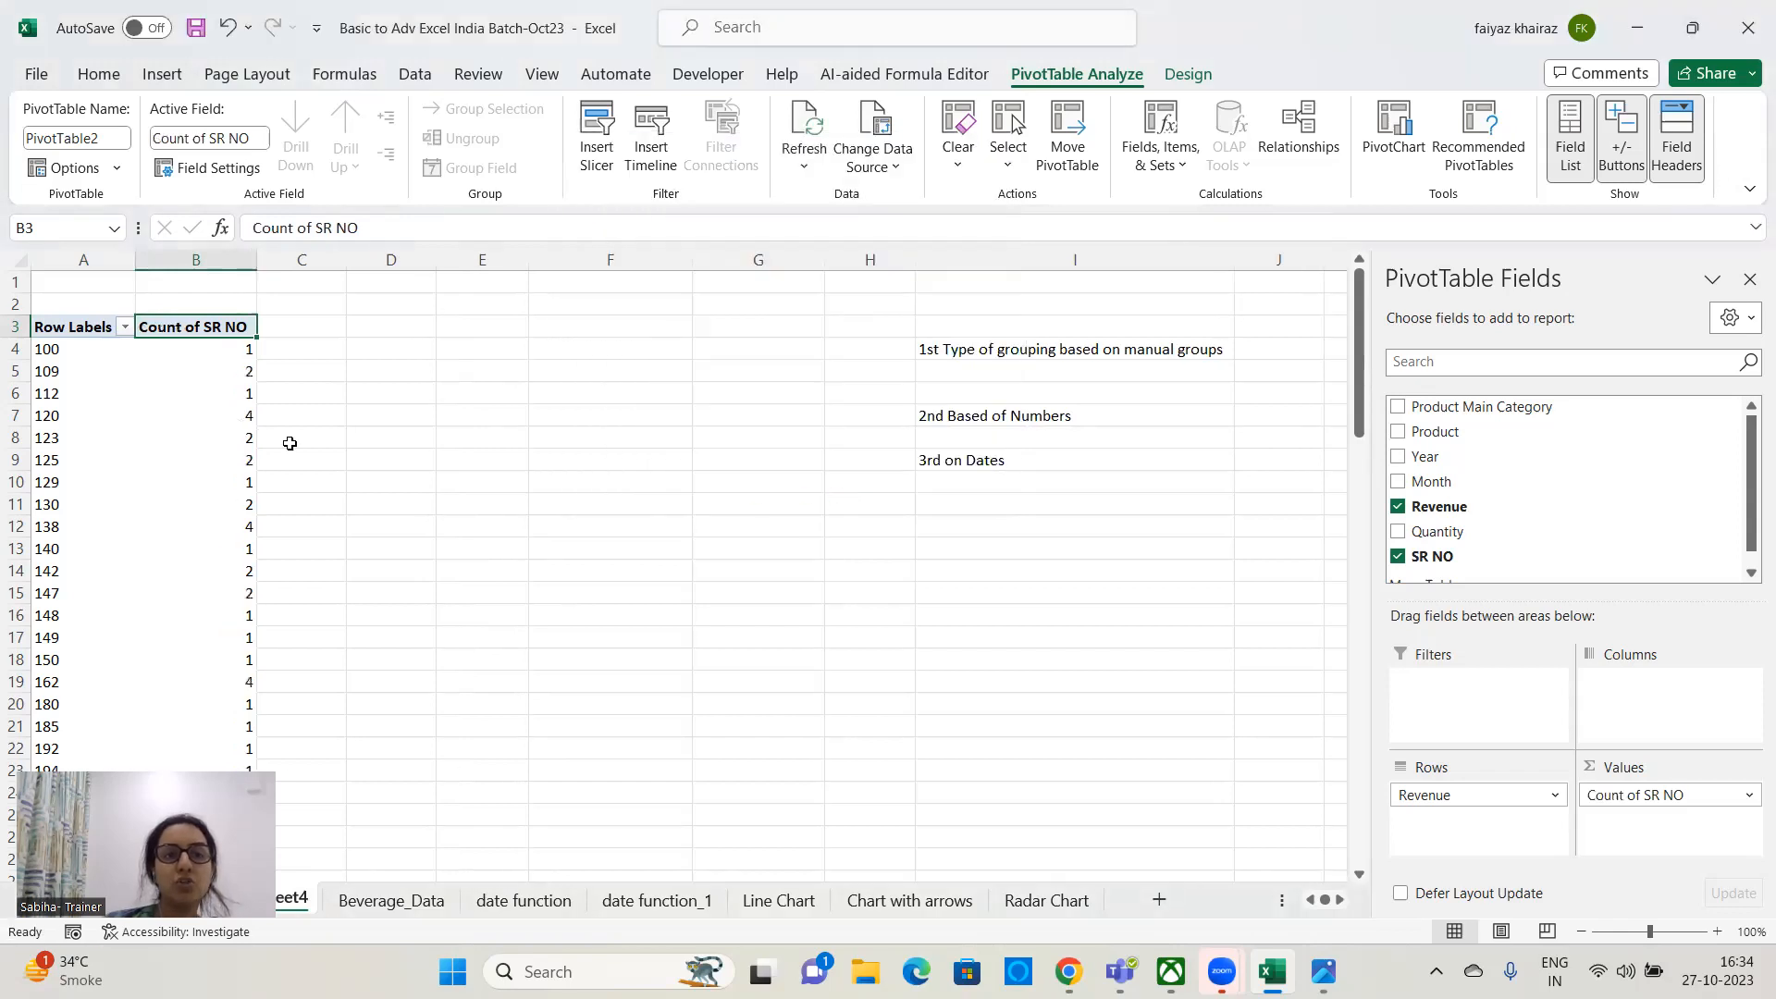
- Examine how often individual Revenue amounts such as 109, 120 and 520 occur in the PivotTable
{"action": "left_click", "coordinate": [236, 371]}
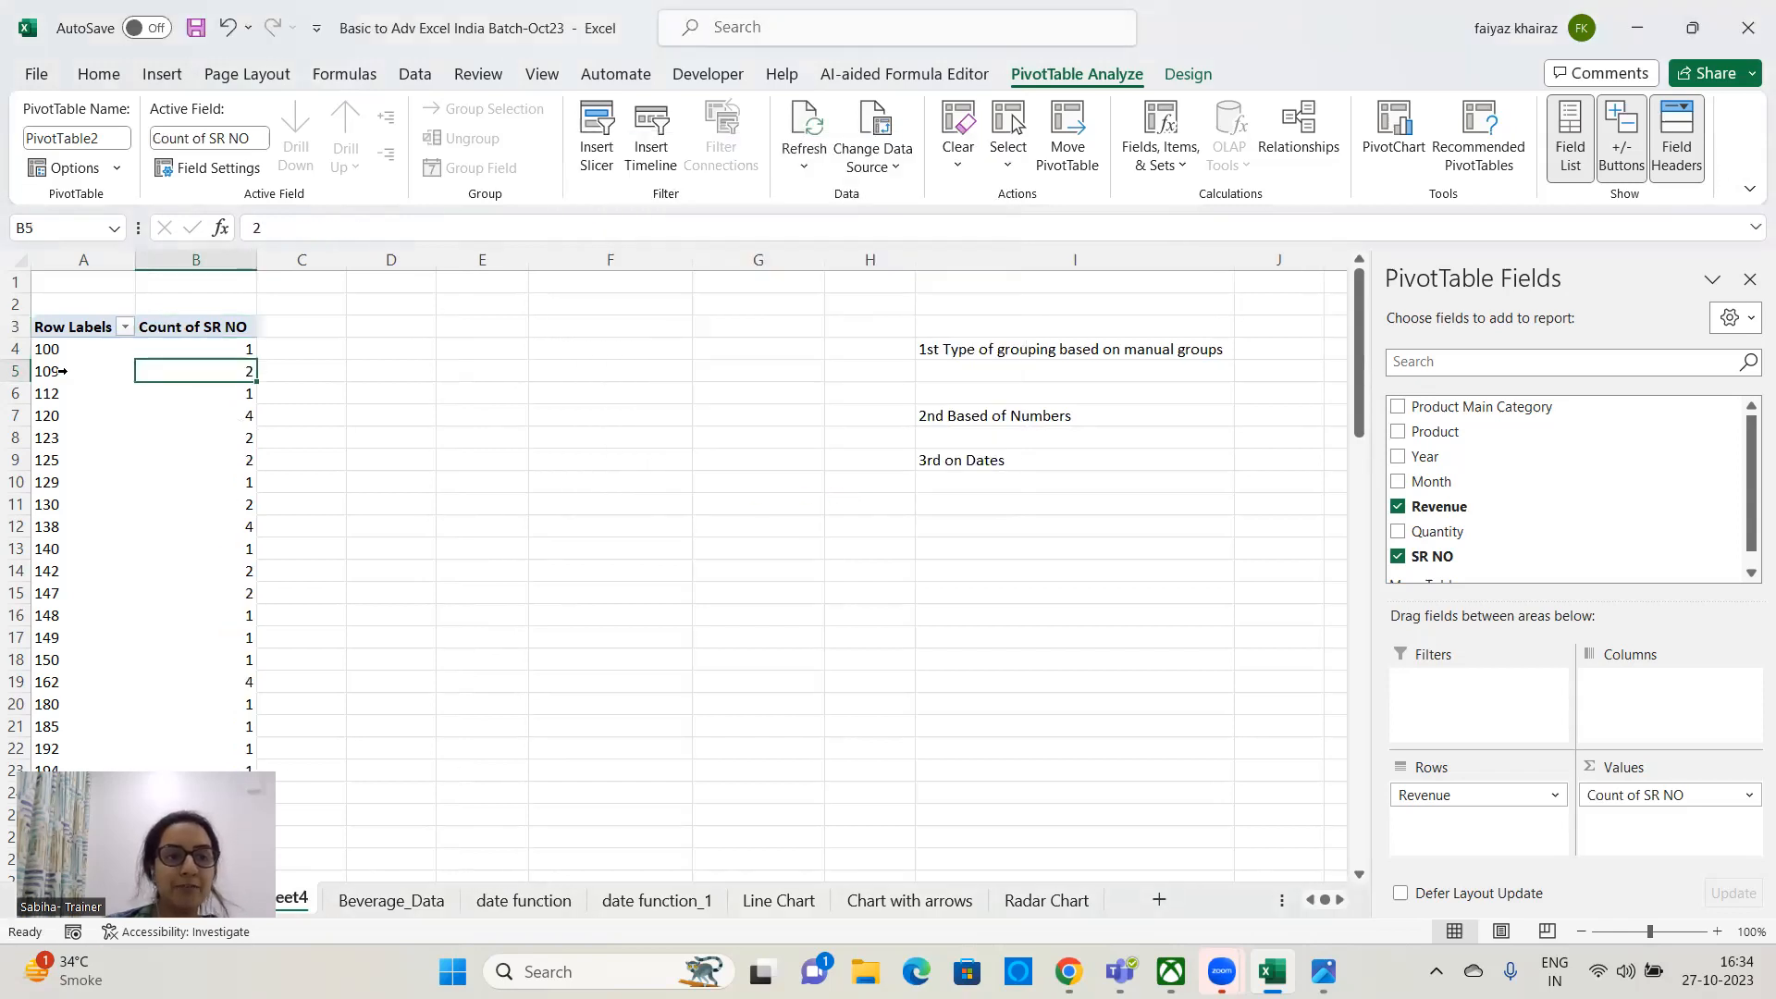
{"action": "left_click_drag", "start_coordinate": [41, 371], "coordinate": [213, 371]}
{"action": "left_click", "coordinate": [238, 416]}
{"action": "left_click", "coordinate": [38, 415]}
{"action": "scroll", "coordinate": [210, 547], "scroll_direction": "down", "scroll_amount": 4}
{"action": "scroll", "coordinate": [213, 515], "scroll_direction": "down", "scroll_amount": 14}
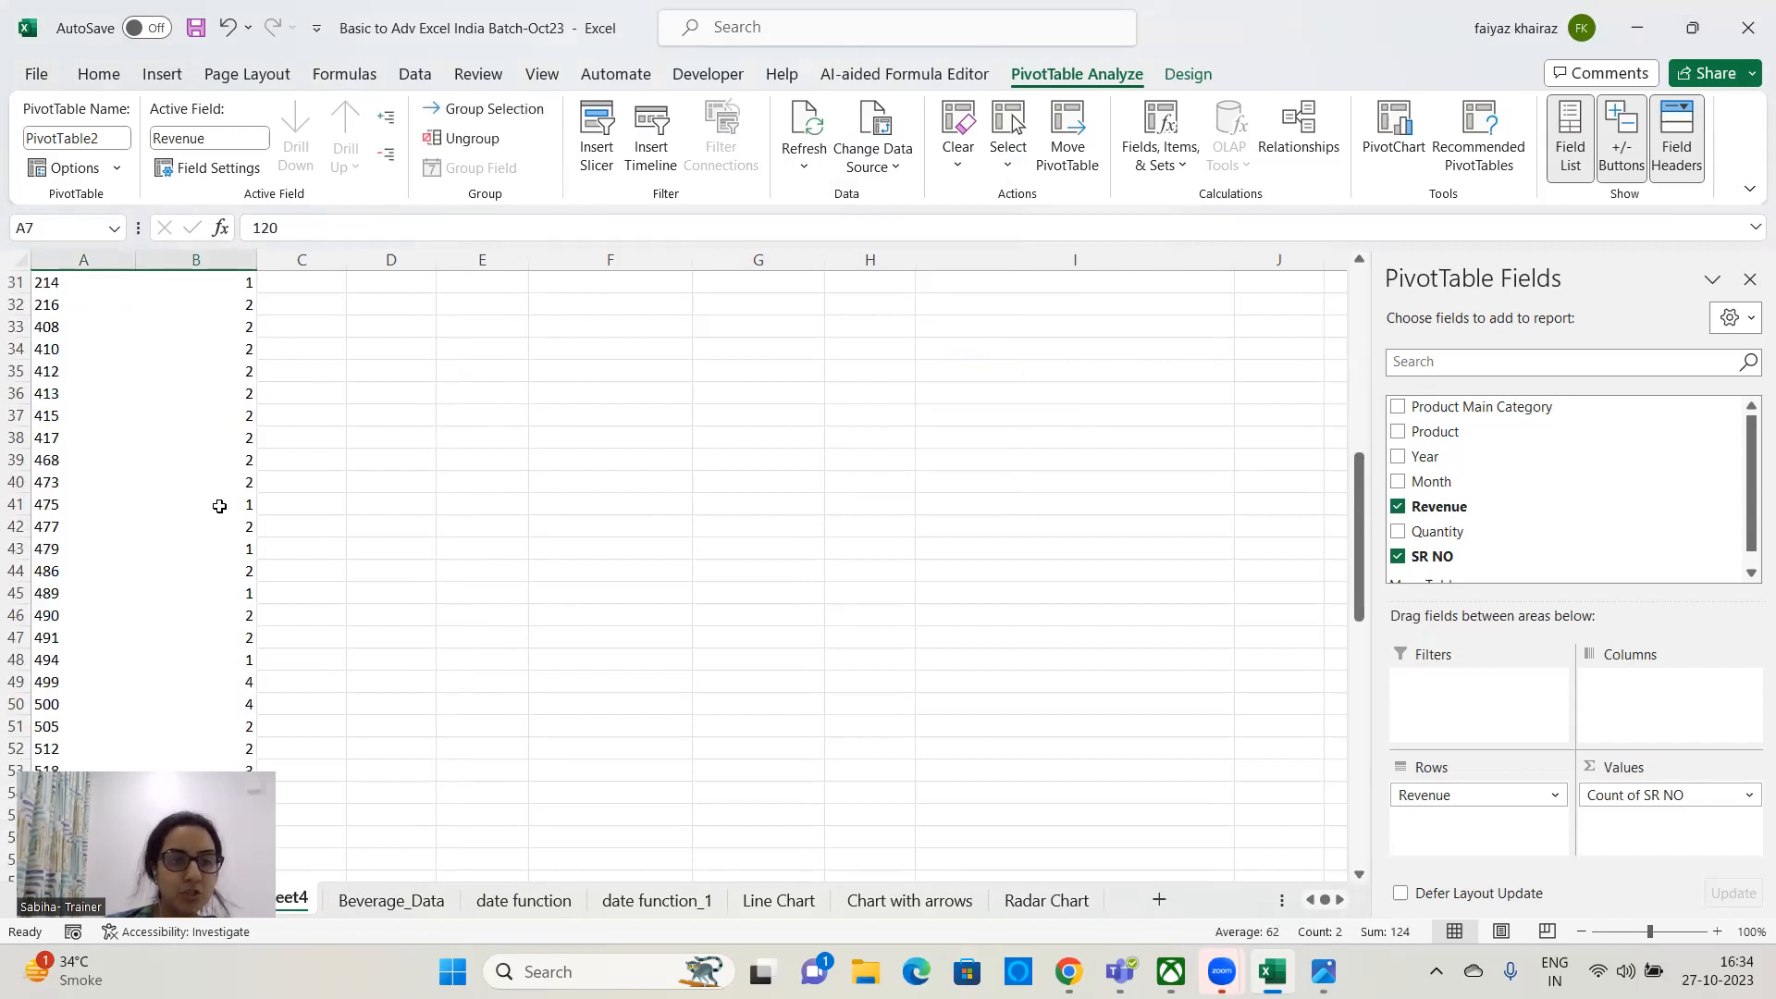
{"action": "scroll", "coordinate": [230, 484], "scroll_direction": "up", "scroll_amount": 3}
{"action": "scroll", "coordinate": [230, 484], "scroll_direction": "up", "scroll_amount": 3}
{"action": "scroll", "coordinate": [229, 487], "scroll_direction": "down", "scroll_amount": 7}
{"action": "scroll", "coordinate": [229, 487], "scroll_direction": "up", "scroll_amount": 2}
{"action": "left_click_drag", "start_coordinate": [245, 325], "coordinate": [87, 325]}
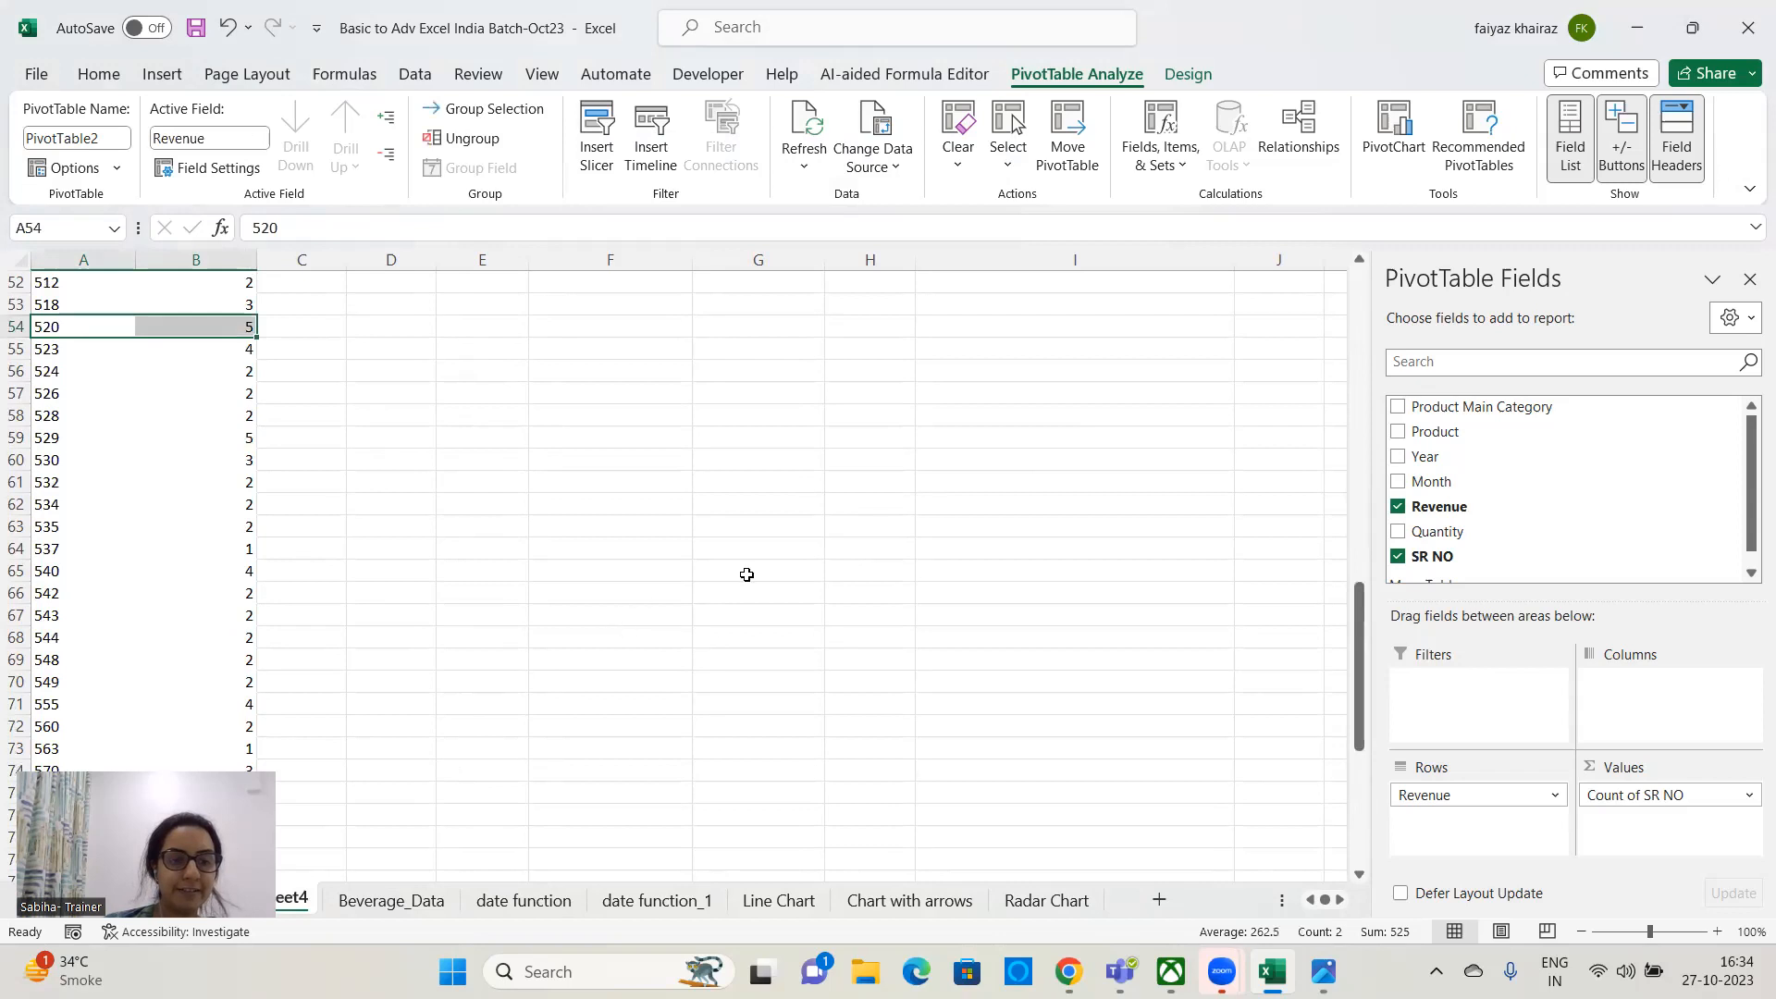
{"action": "left_click_drag", "start_coordinate": [1351, 660], "coordinate": [1356, 352]}
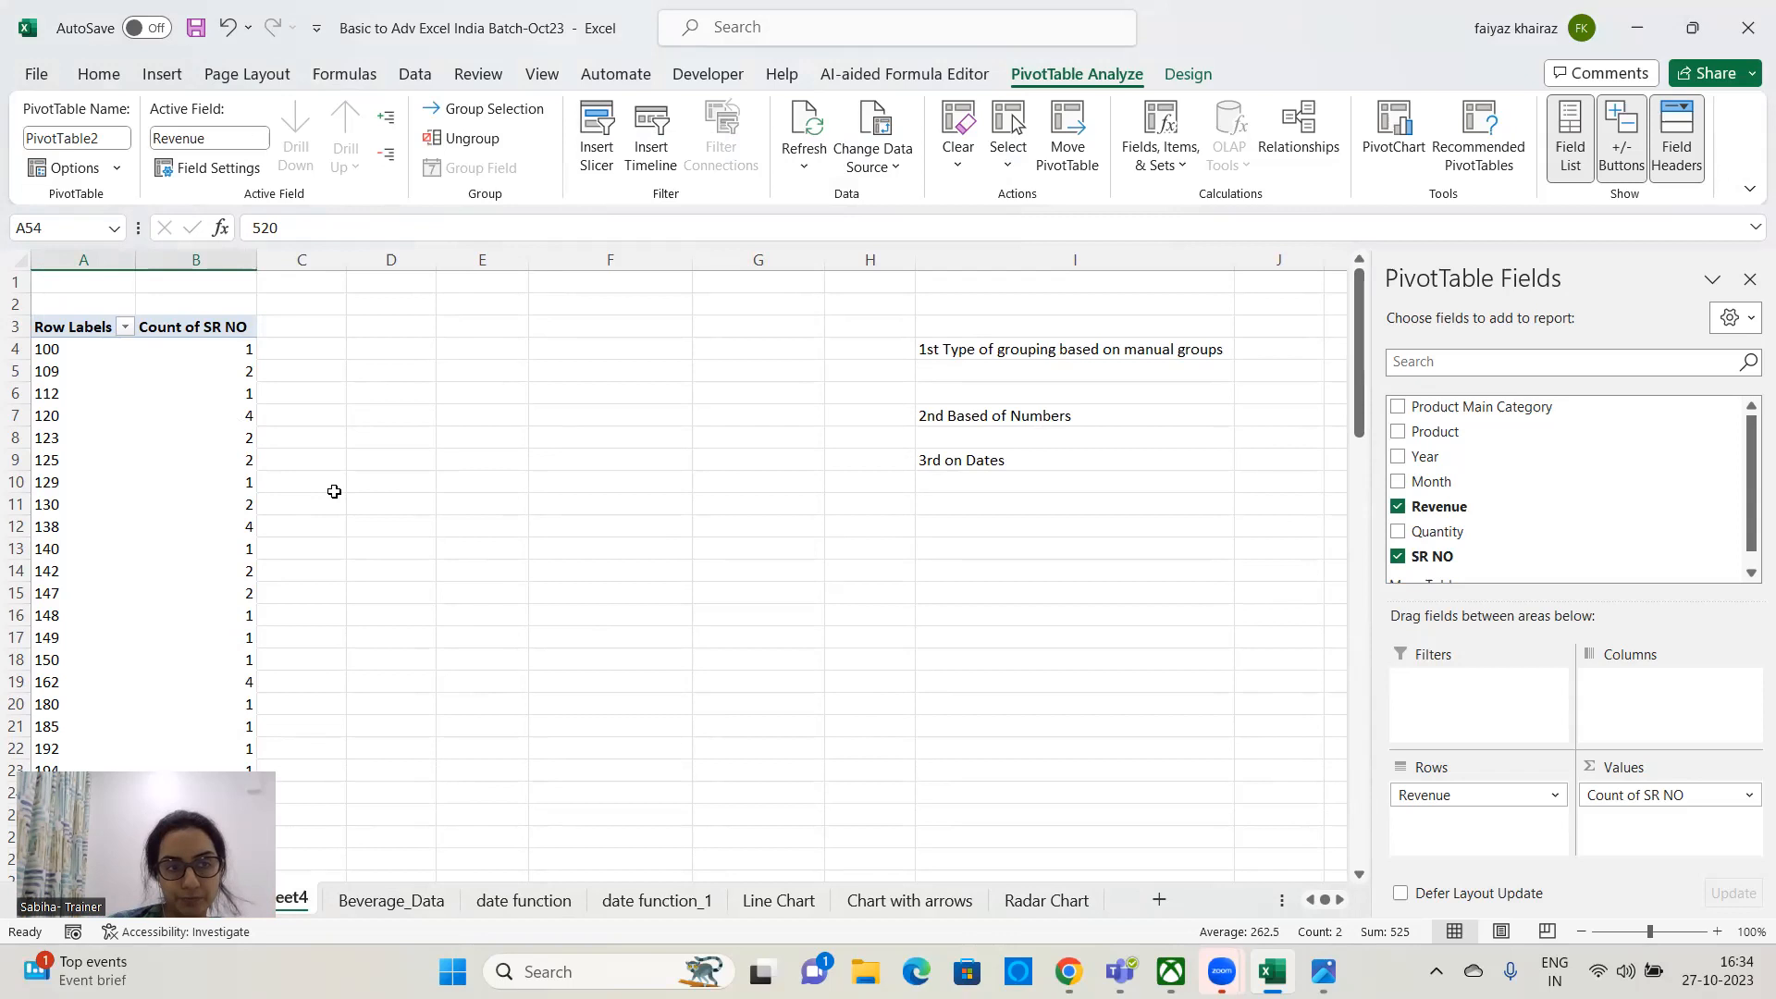
- Group the PivotTable's Revenue row labels into intervals of 100, starting at 100 and ending at 700
{"action": "left_click", "coordinate": [49, 348]}
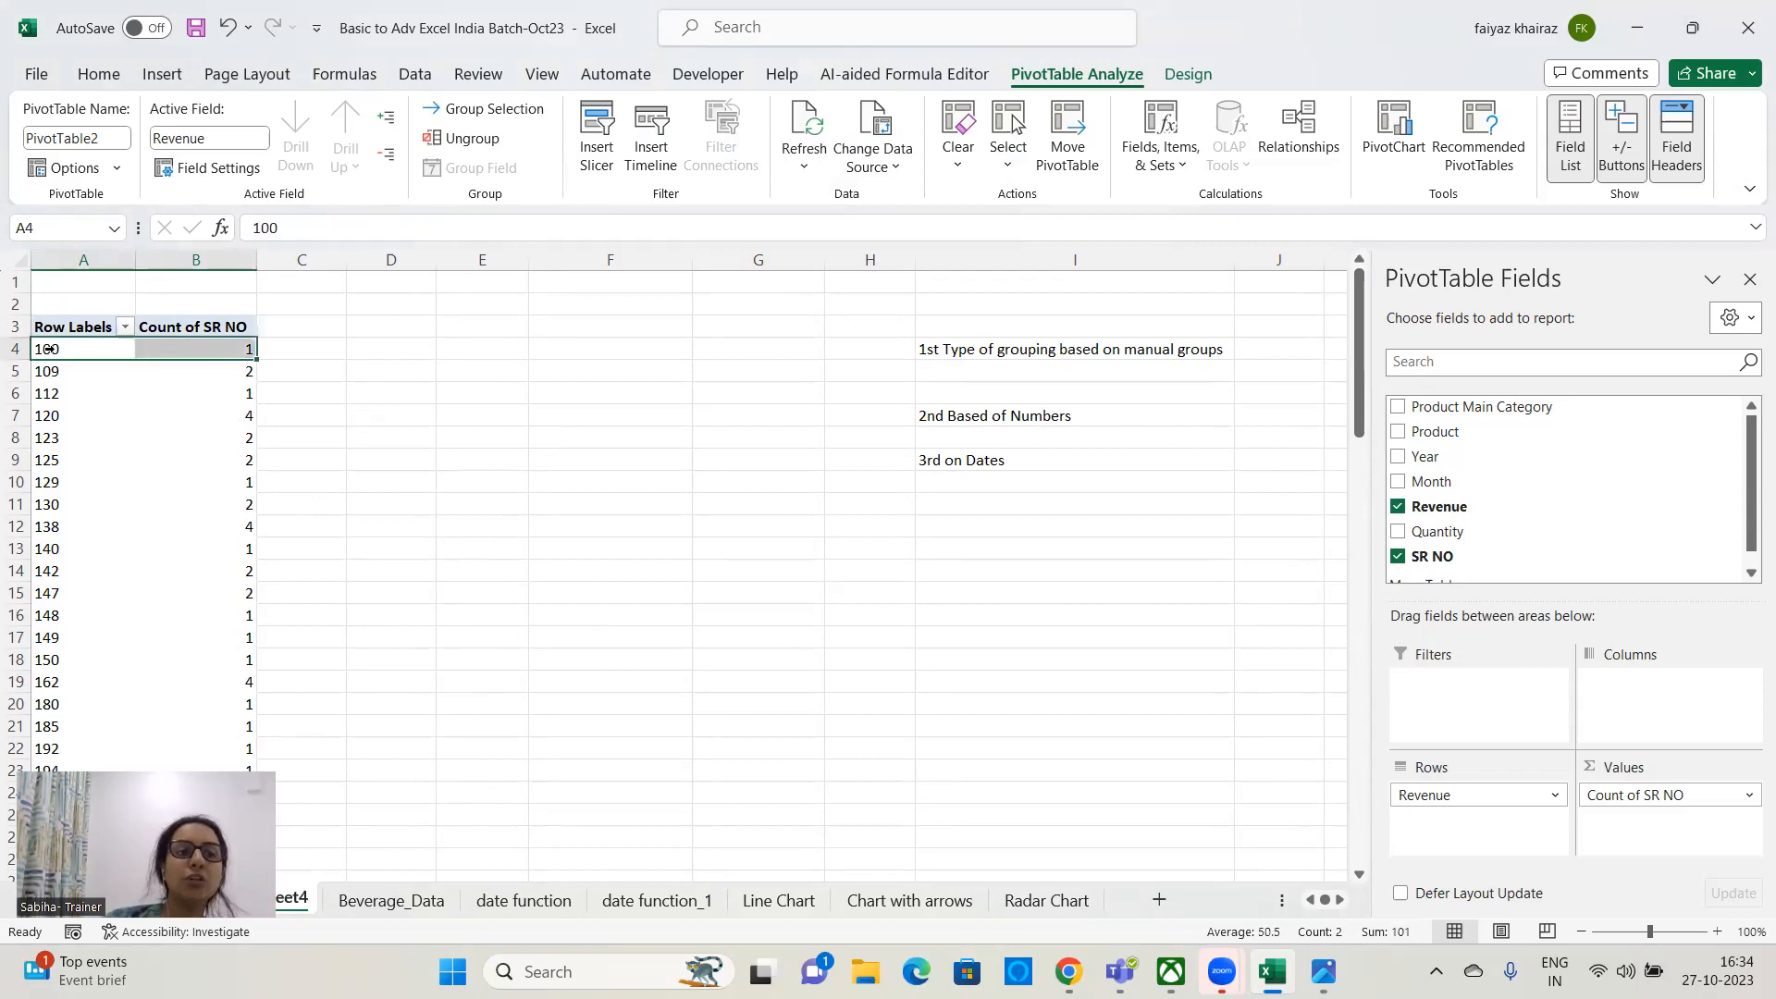
{"action": "left_click", "coordinate": [71, 349]}
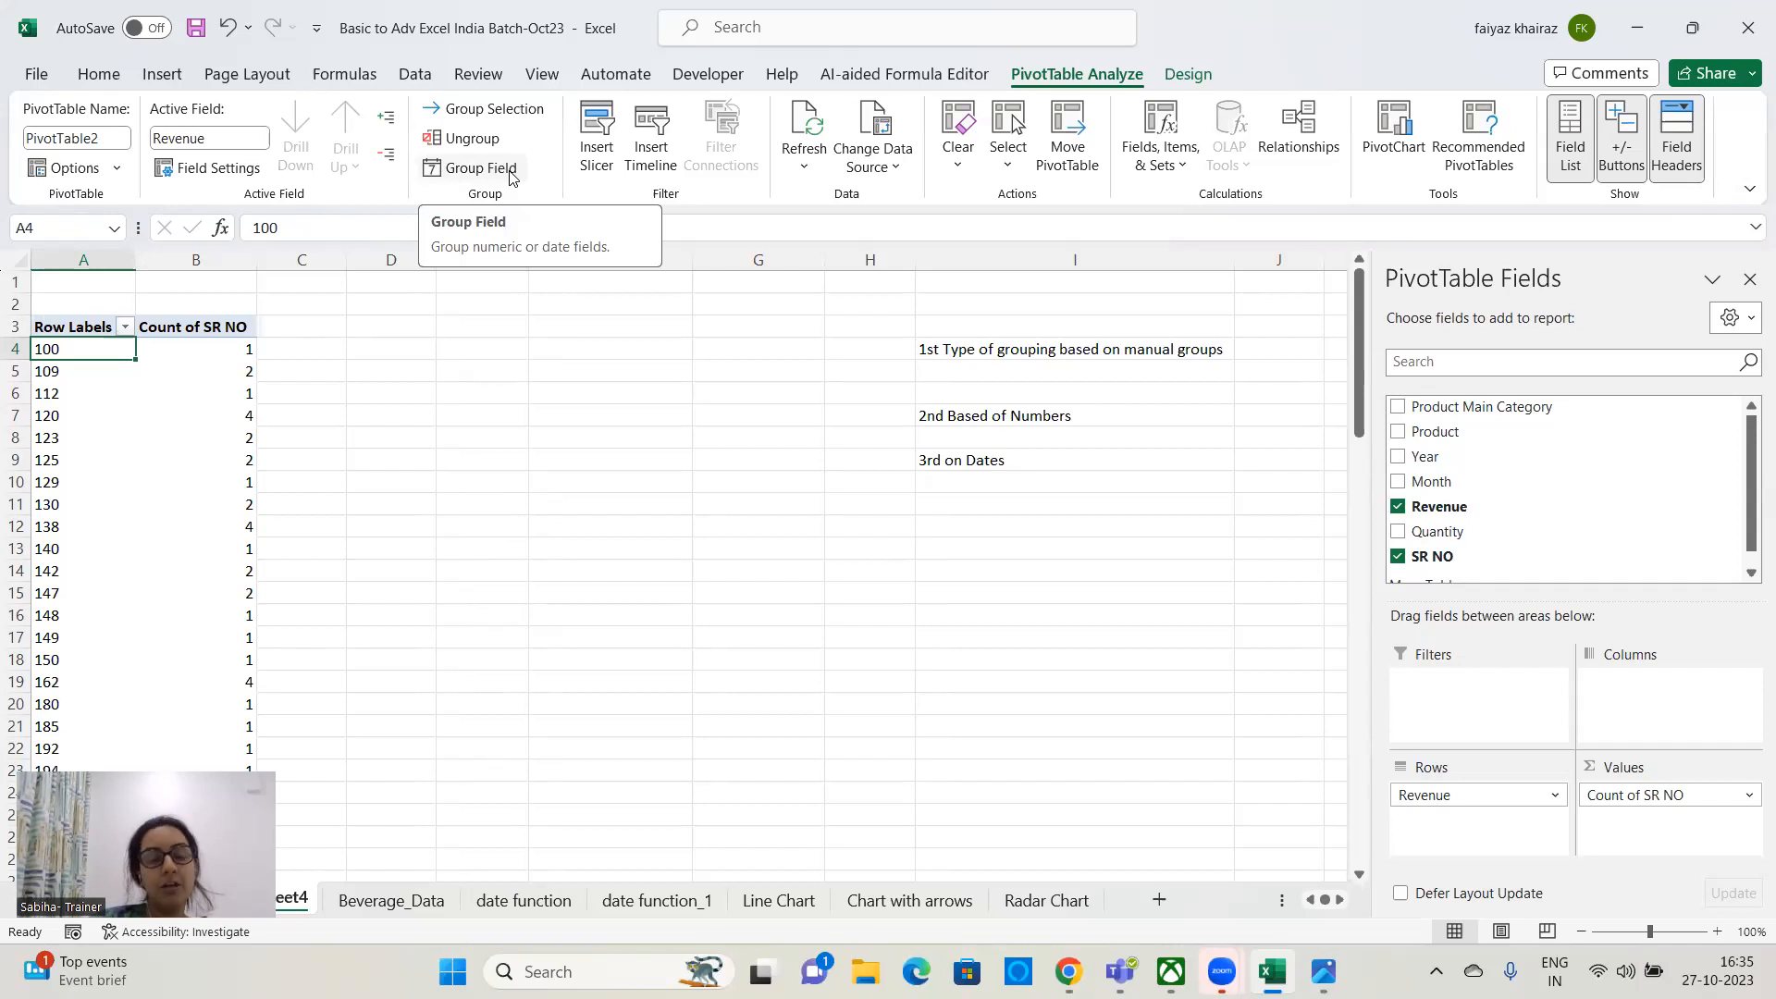
{"action": "left_click", "coordinate": [516, 118]}
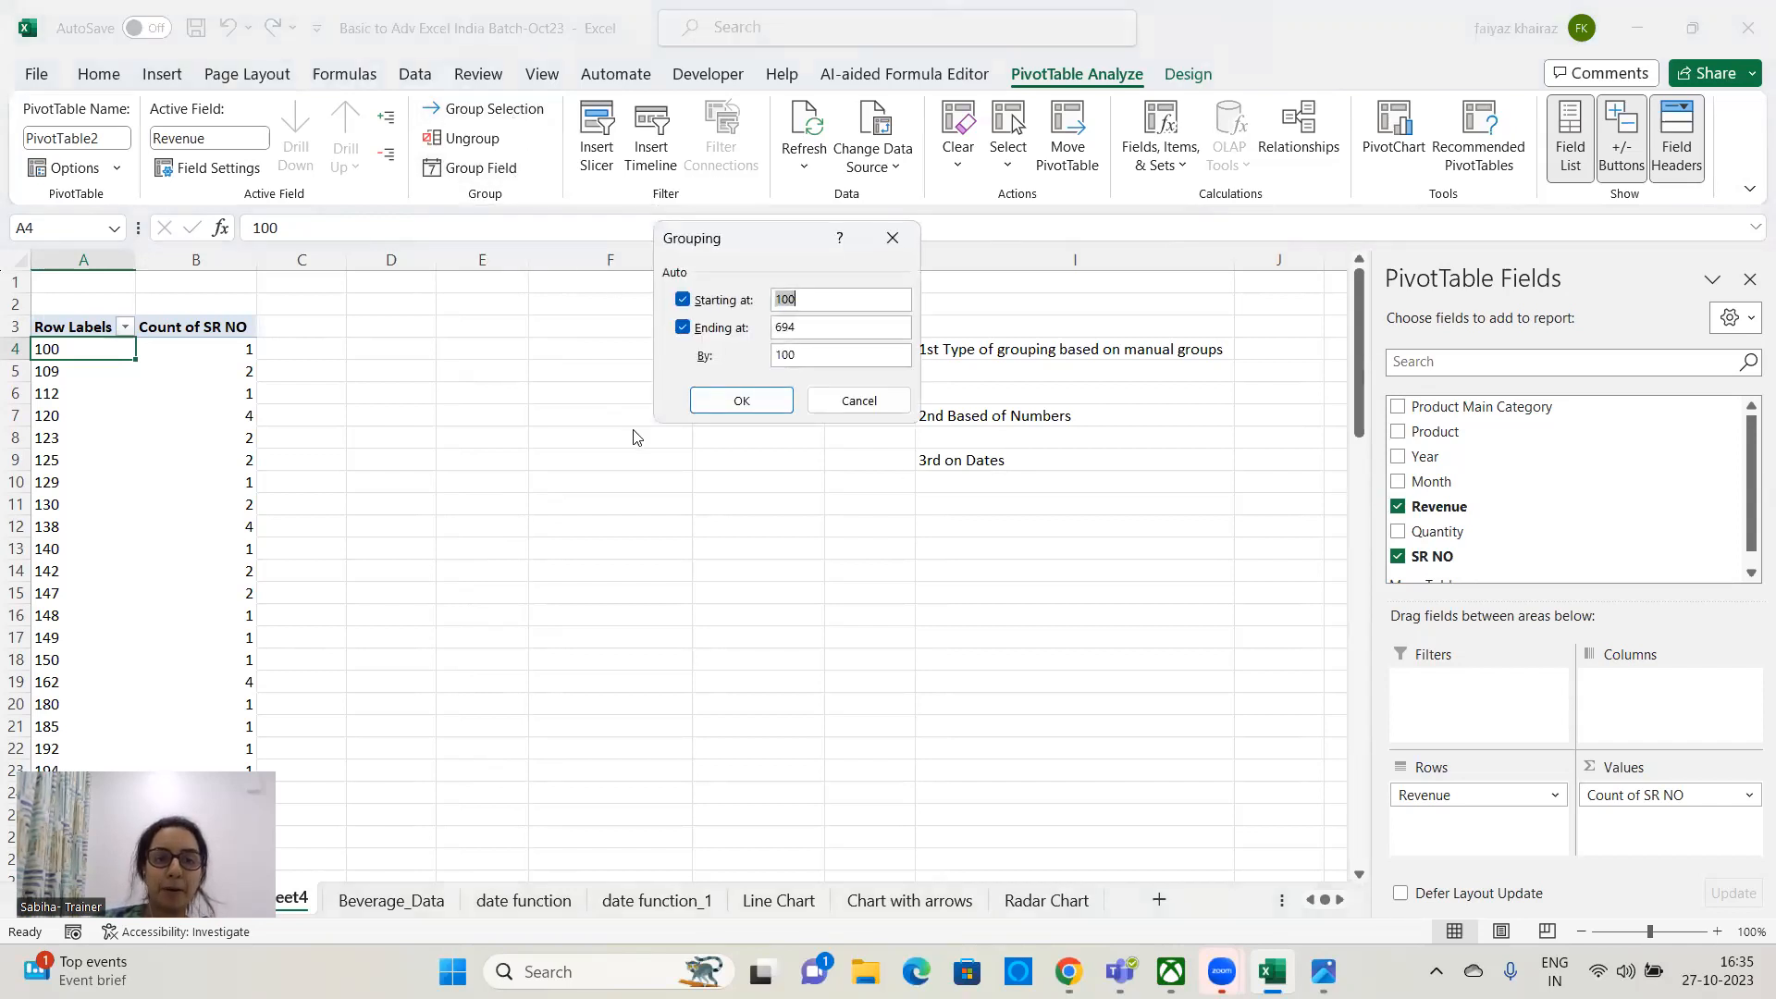
{"action": "left_click", "coordinate": [892, 238]}
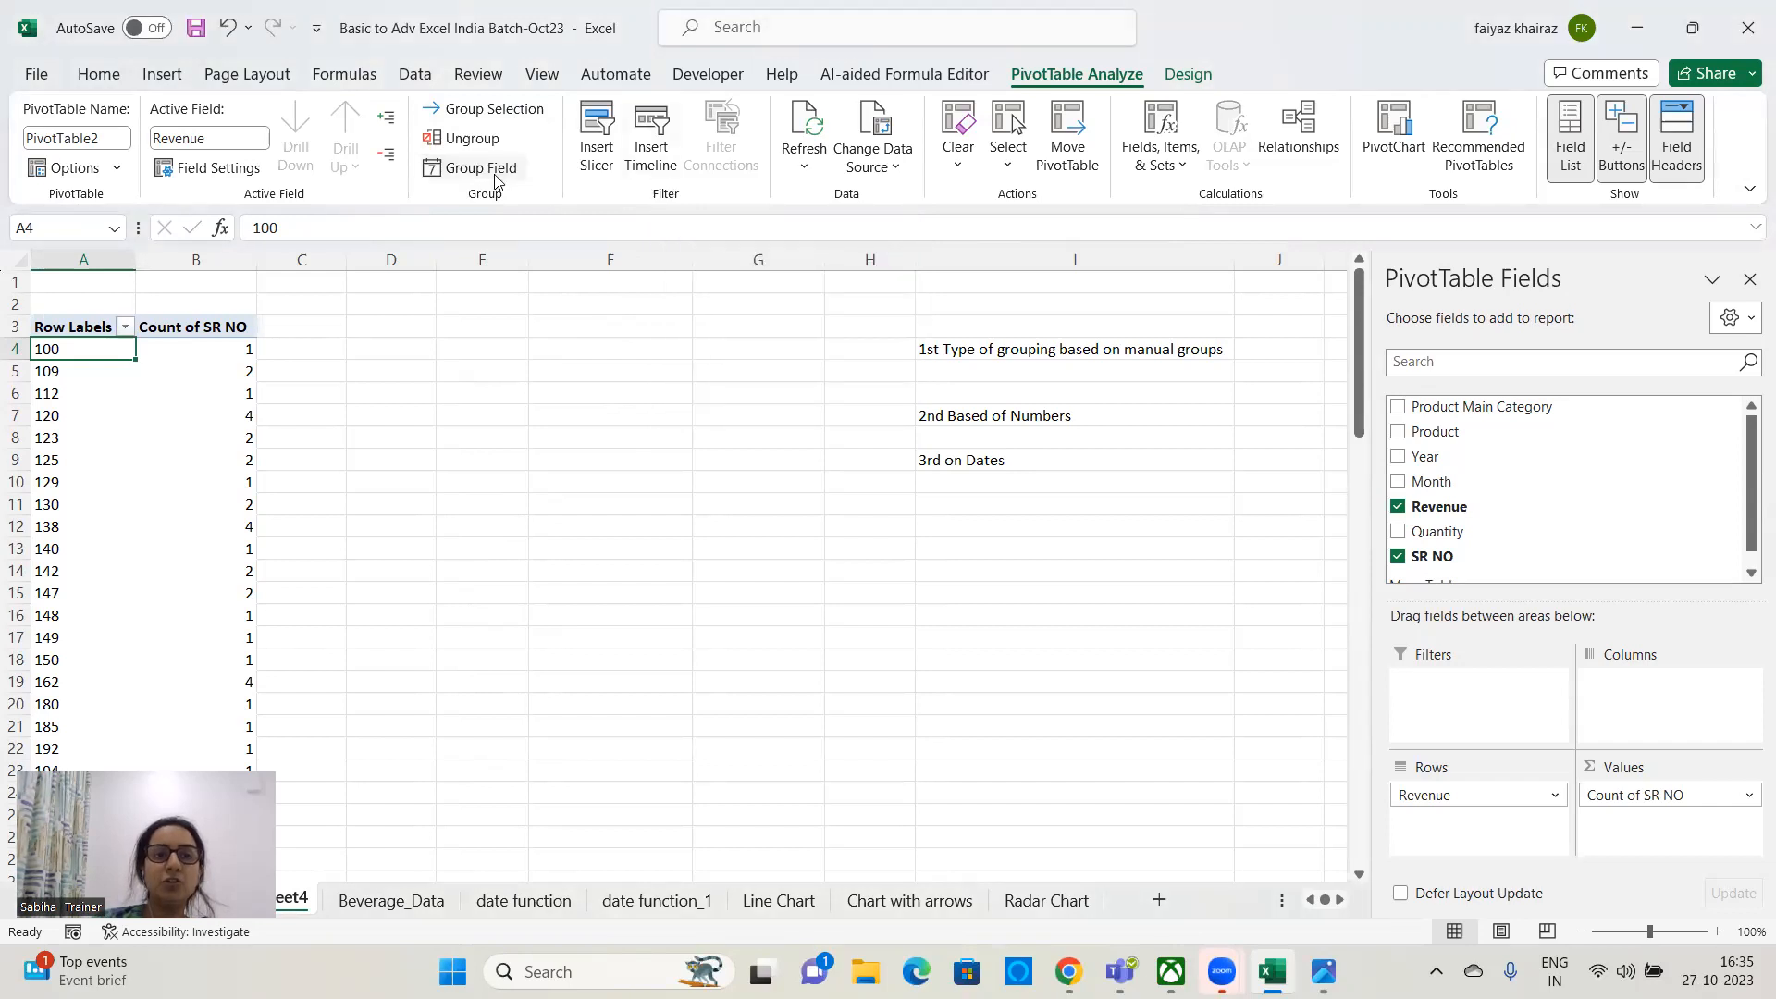
{"action": "left_click", "coordinate": [491, 169]}
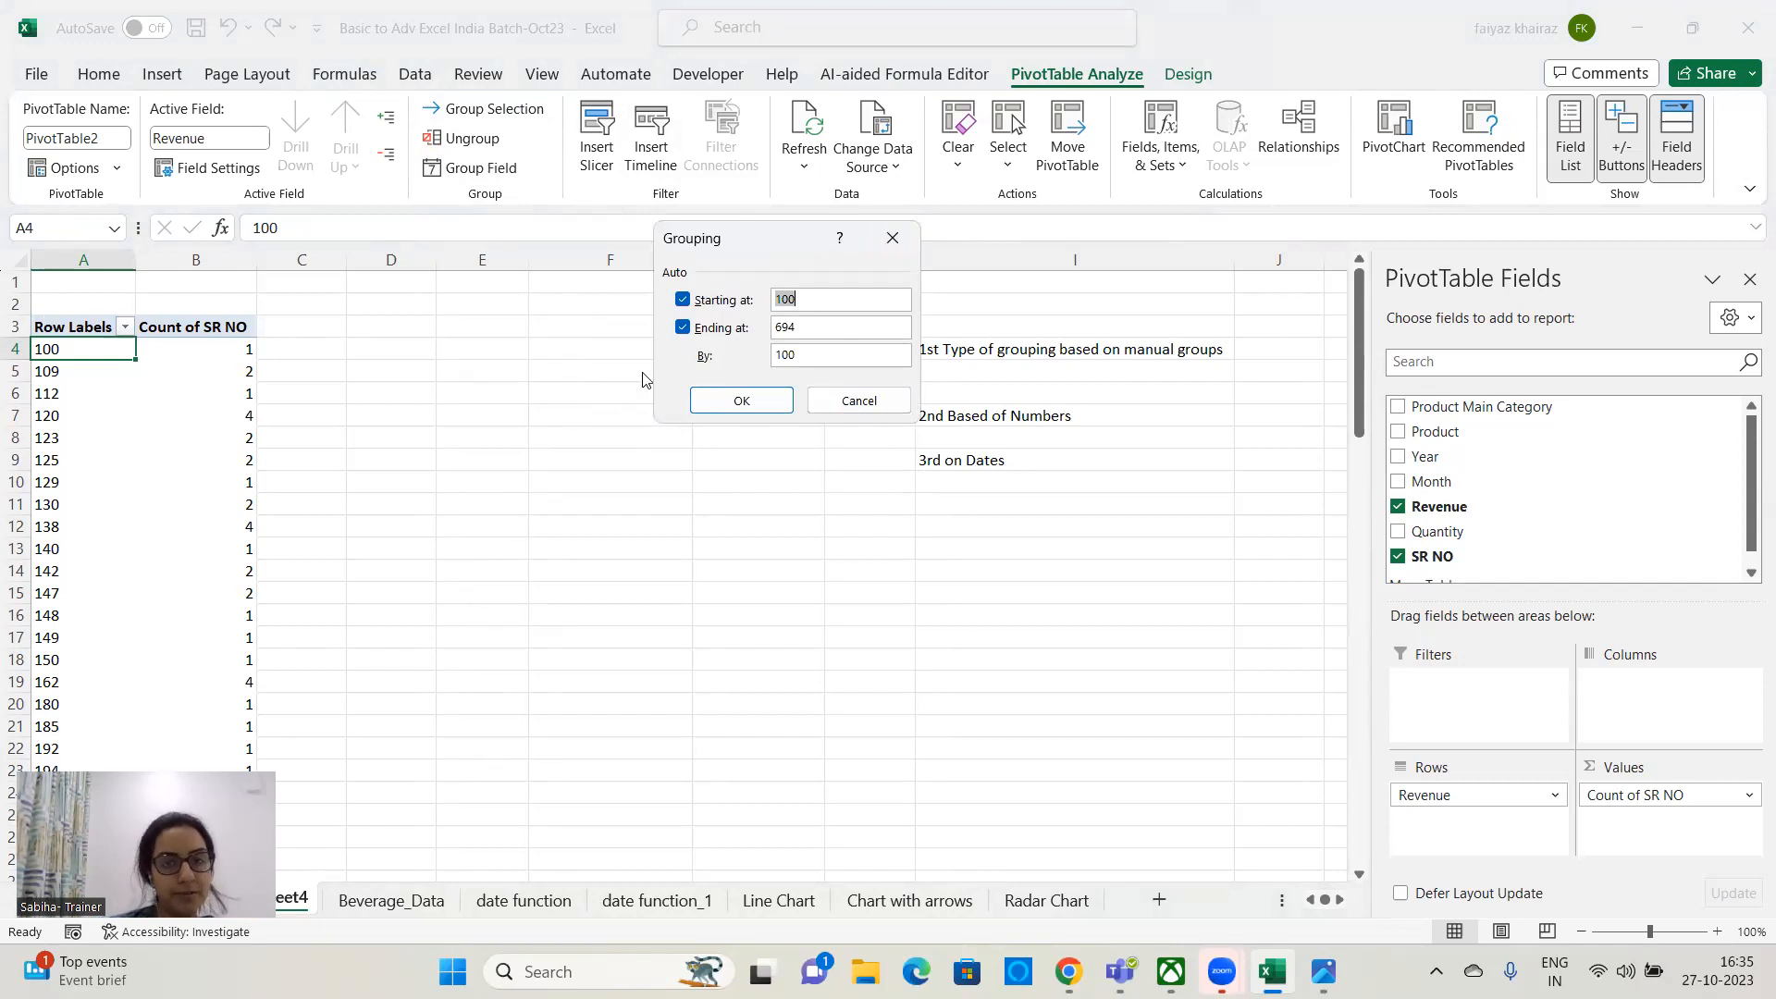
{"action": "left_click", "coordinate": [820, 329]}
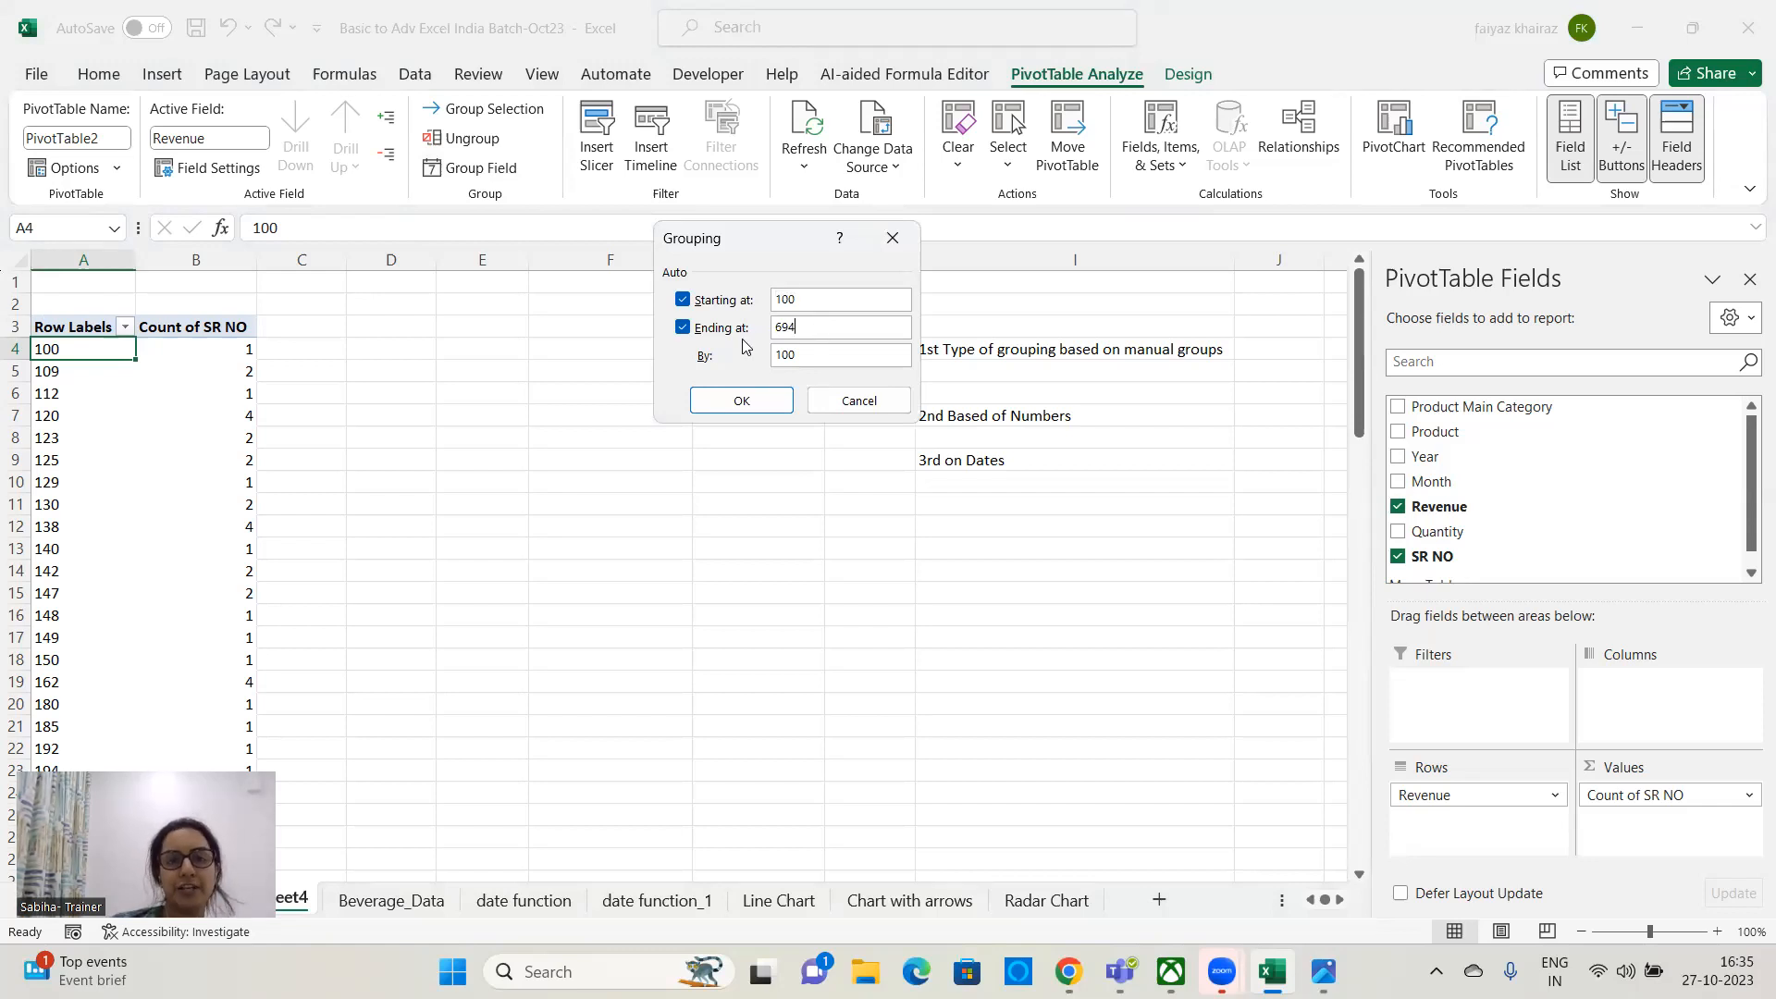
{"action": "left_click", "coordinate": [828, 298]}
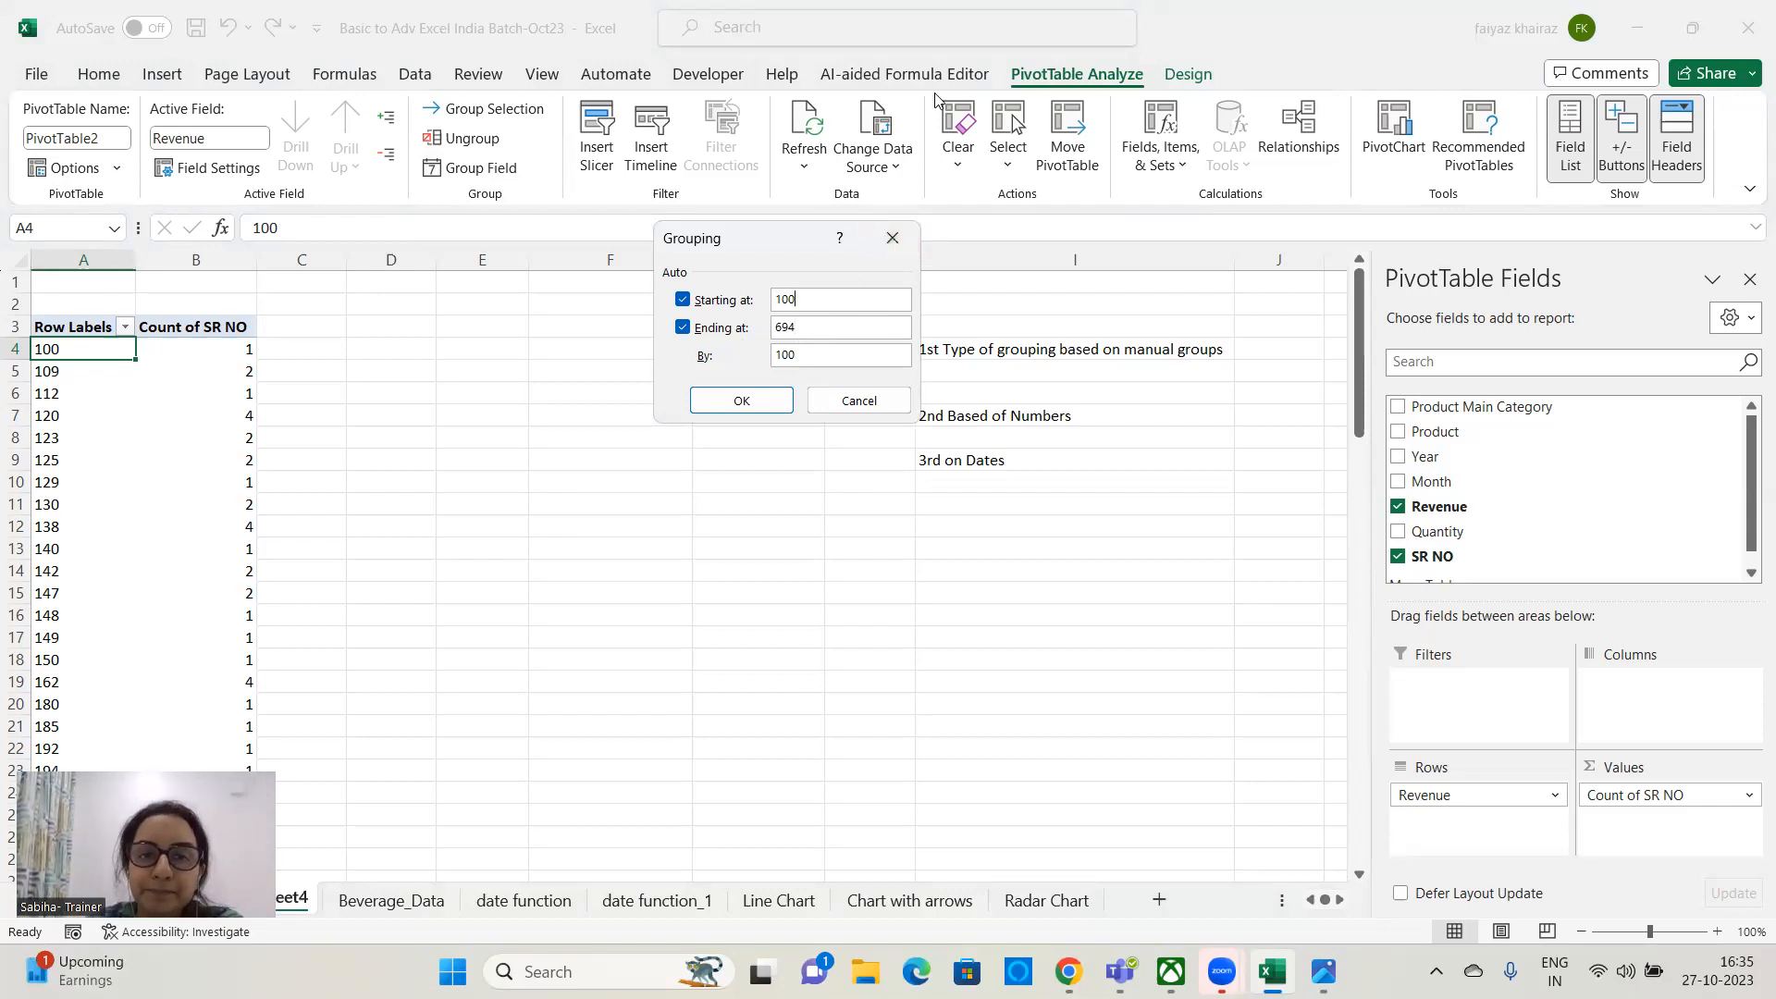
{"action": "left_click", "coordinate": [821, 324]}
{"action": "key", "text": "BackSpace"}
{"action": "key", "text": "BackSpace"}
{"action": "key", "text": "BackSpace"}
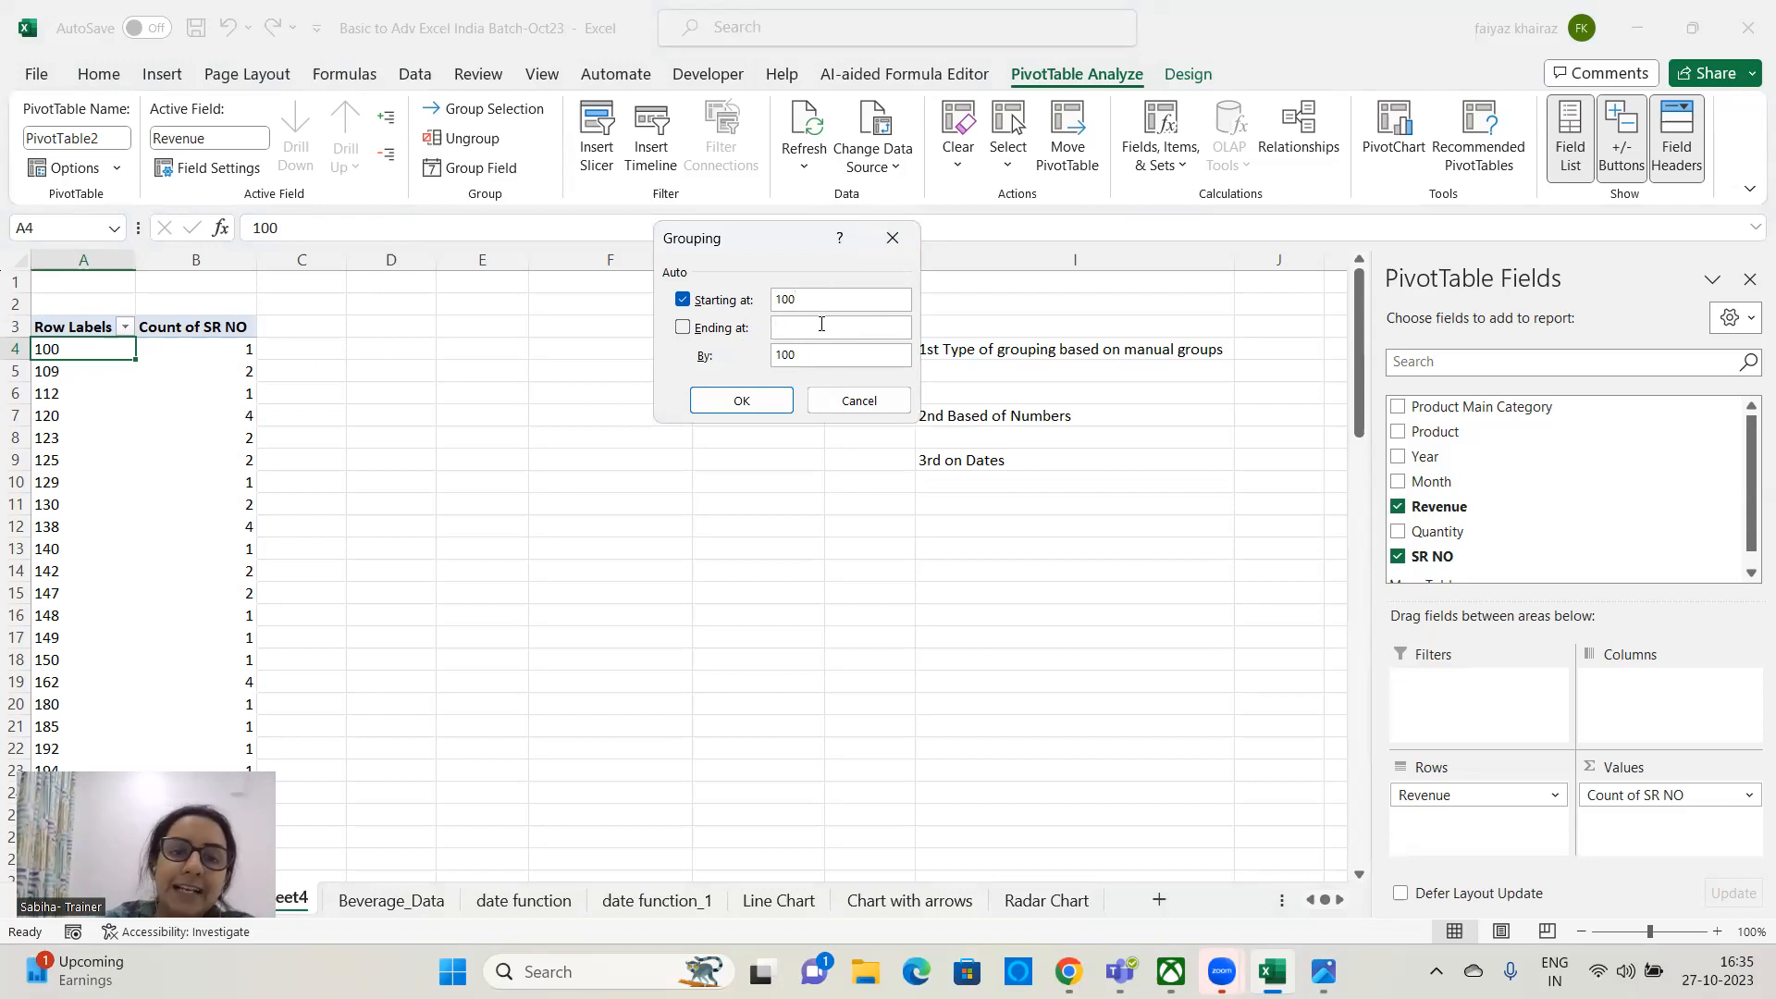
{"action": "type", "text": "700"}
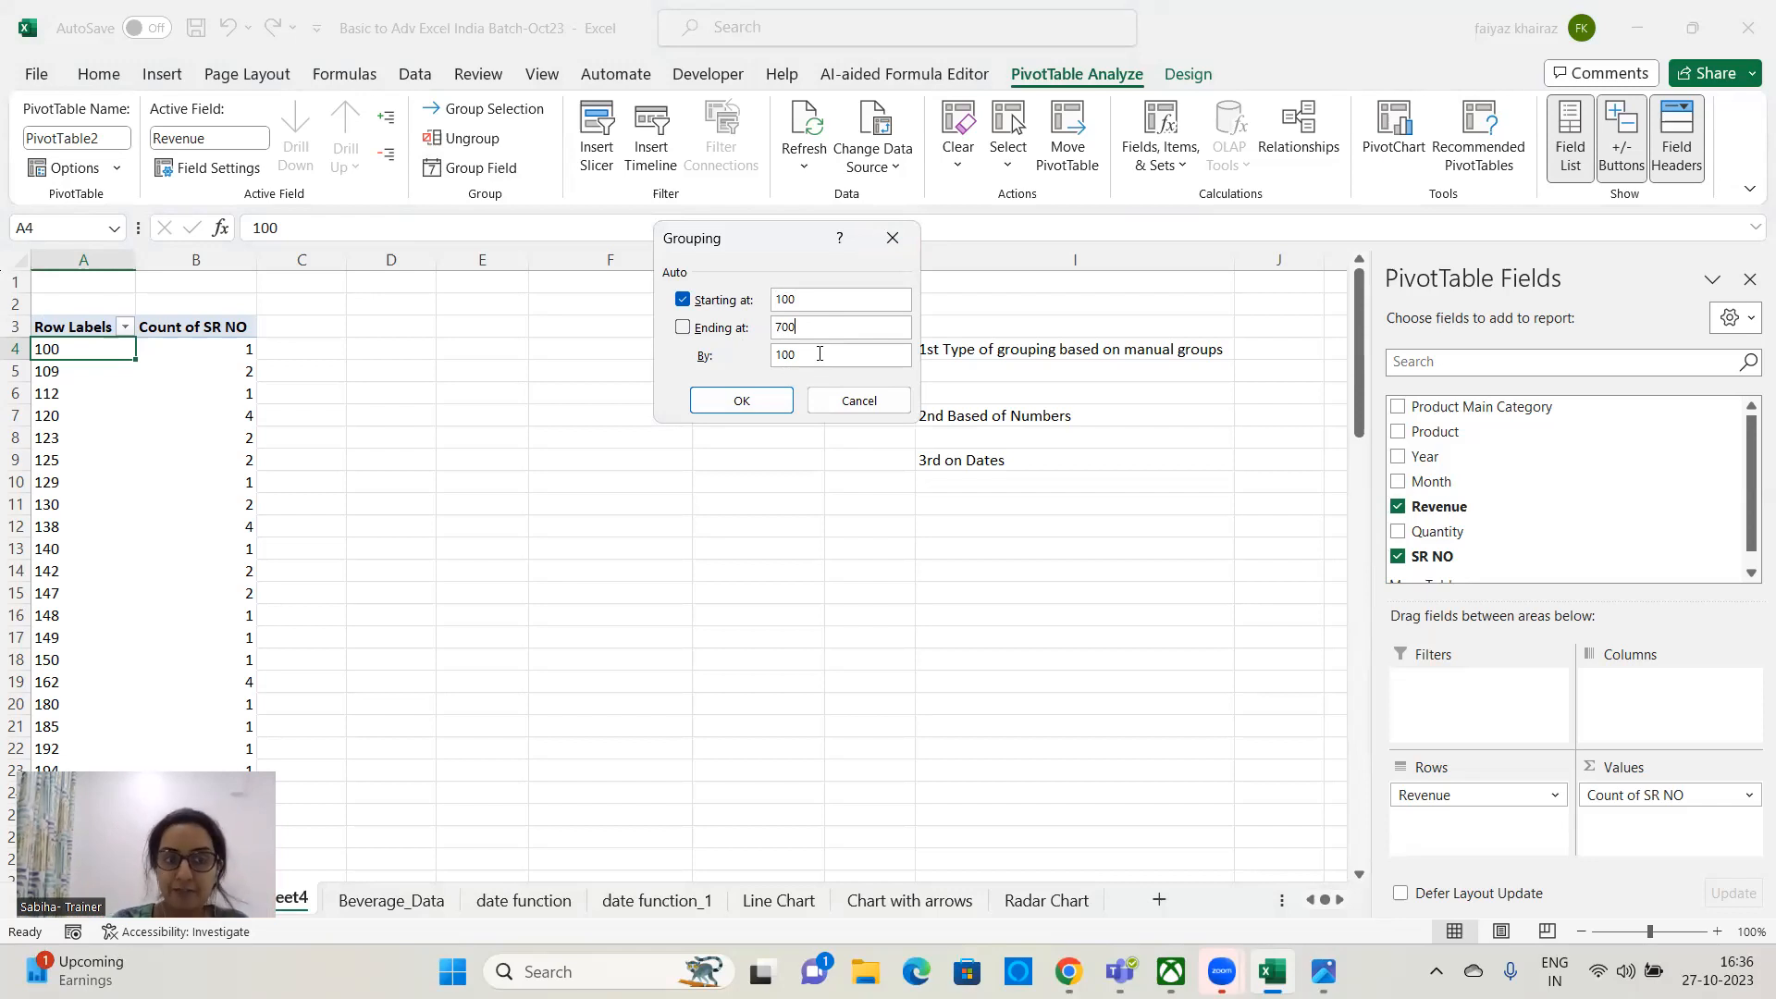
{"action": "left_click", "coordinate": [746, 403]}
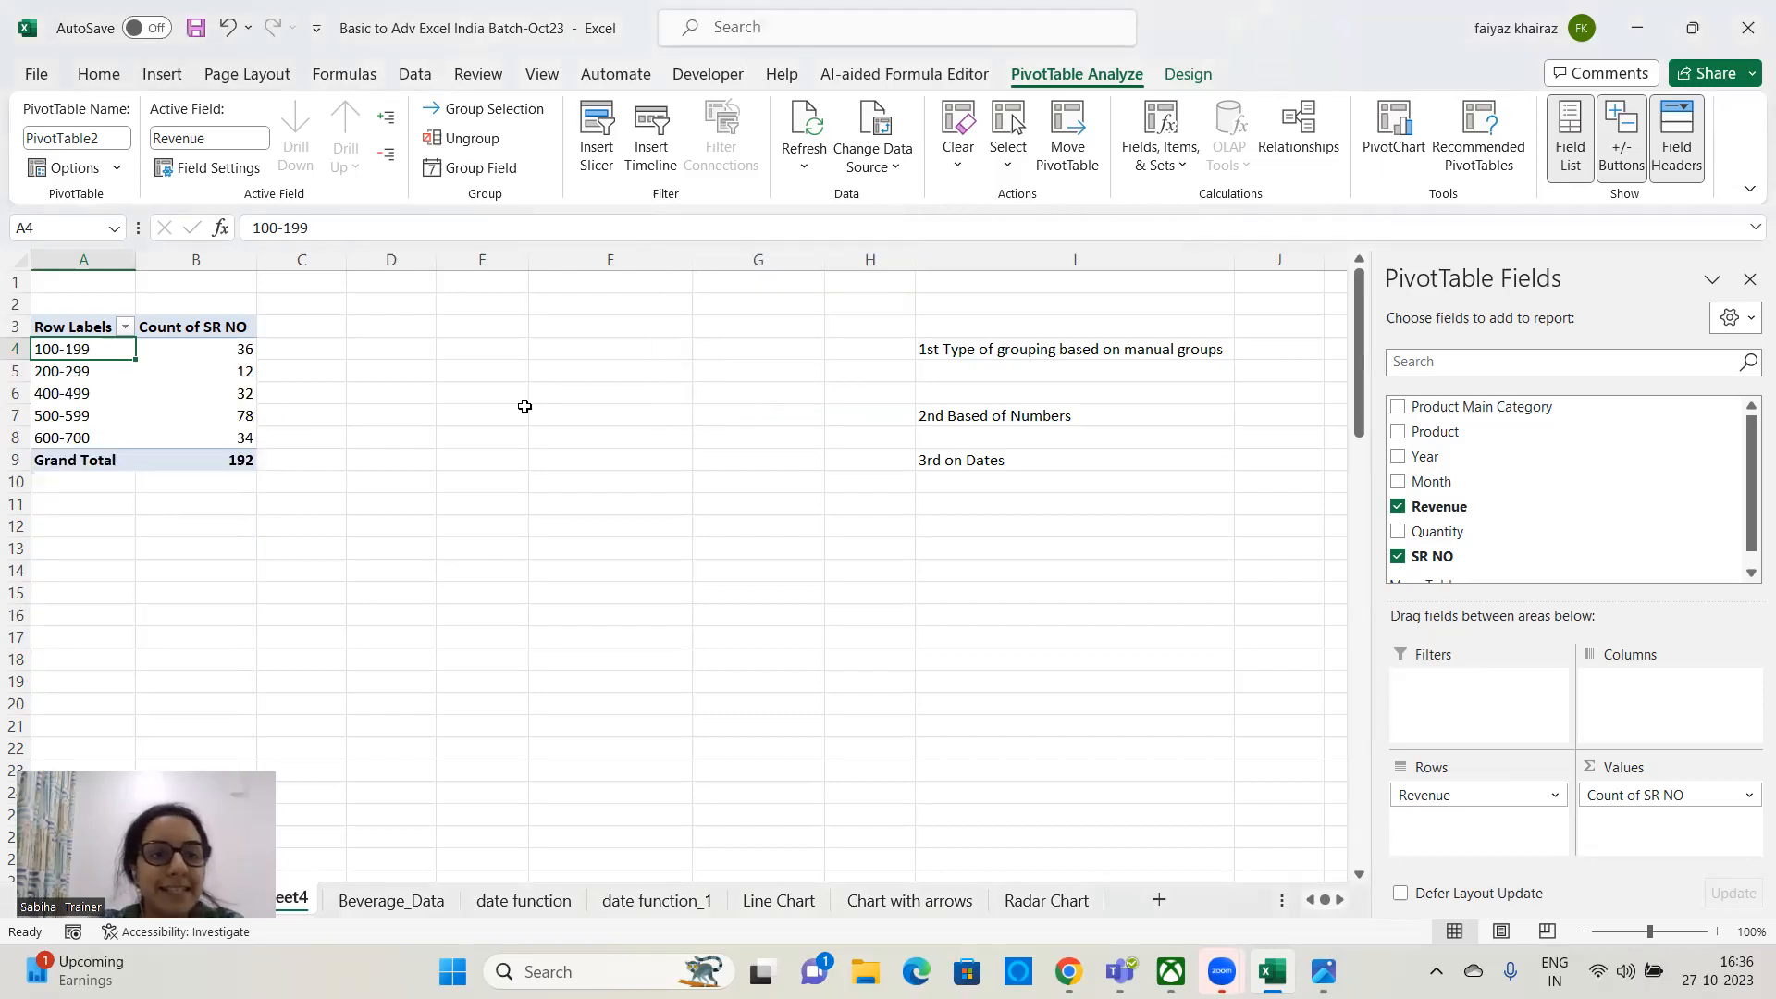
- Inspect the SR NO count for the 500-599 Revenue group
{"action": "left_click", "coordinate": [210, 412]}
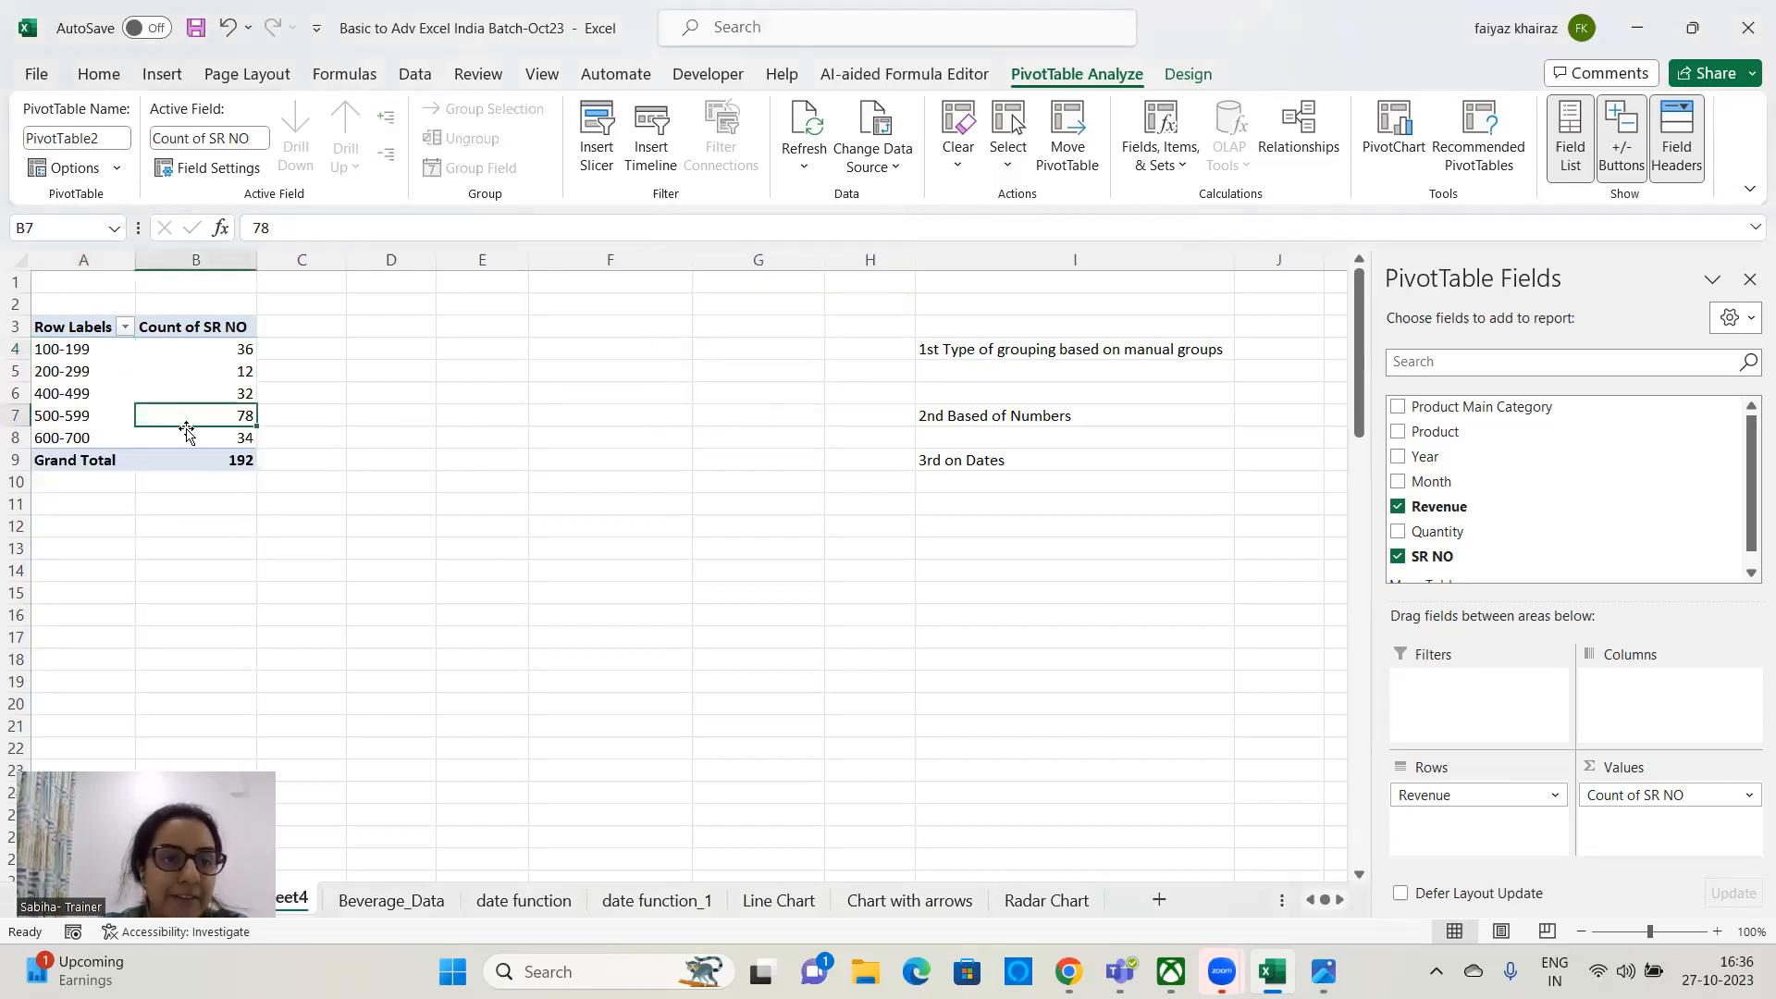
{"action": "left_click", "coordinate": [54, 416], "text": "ctrl"}
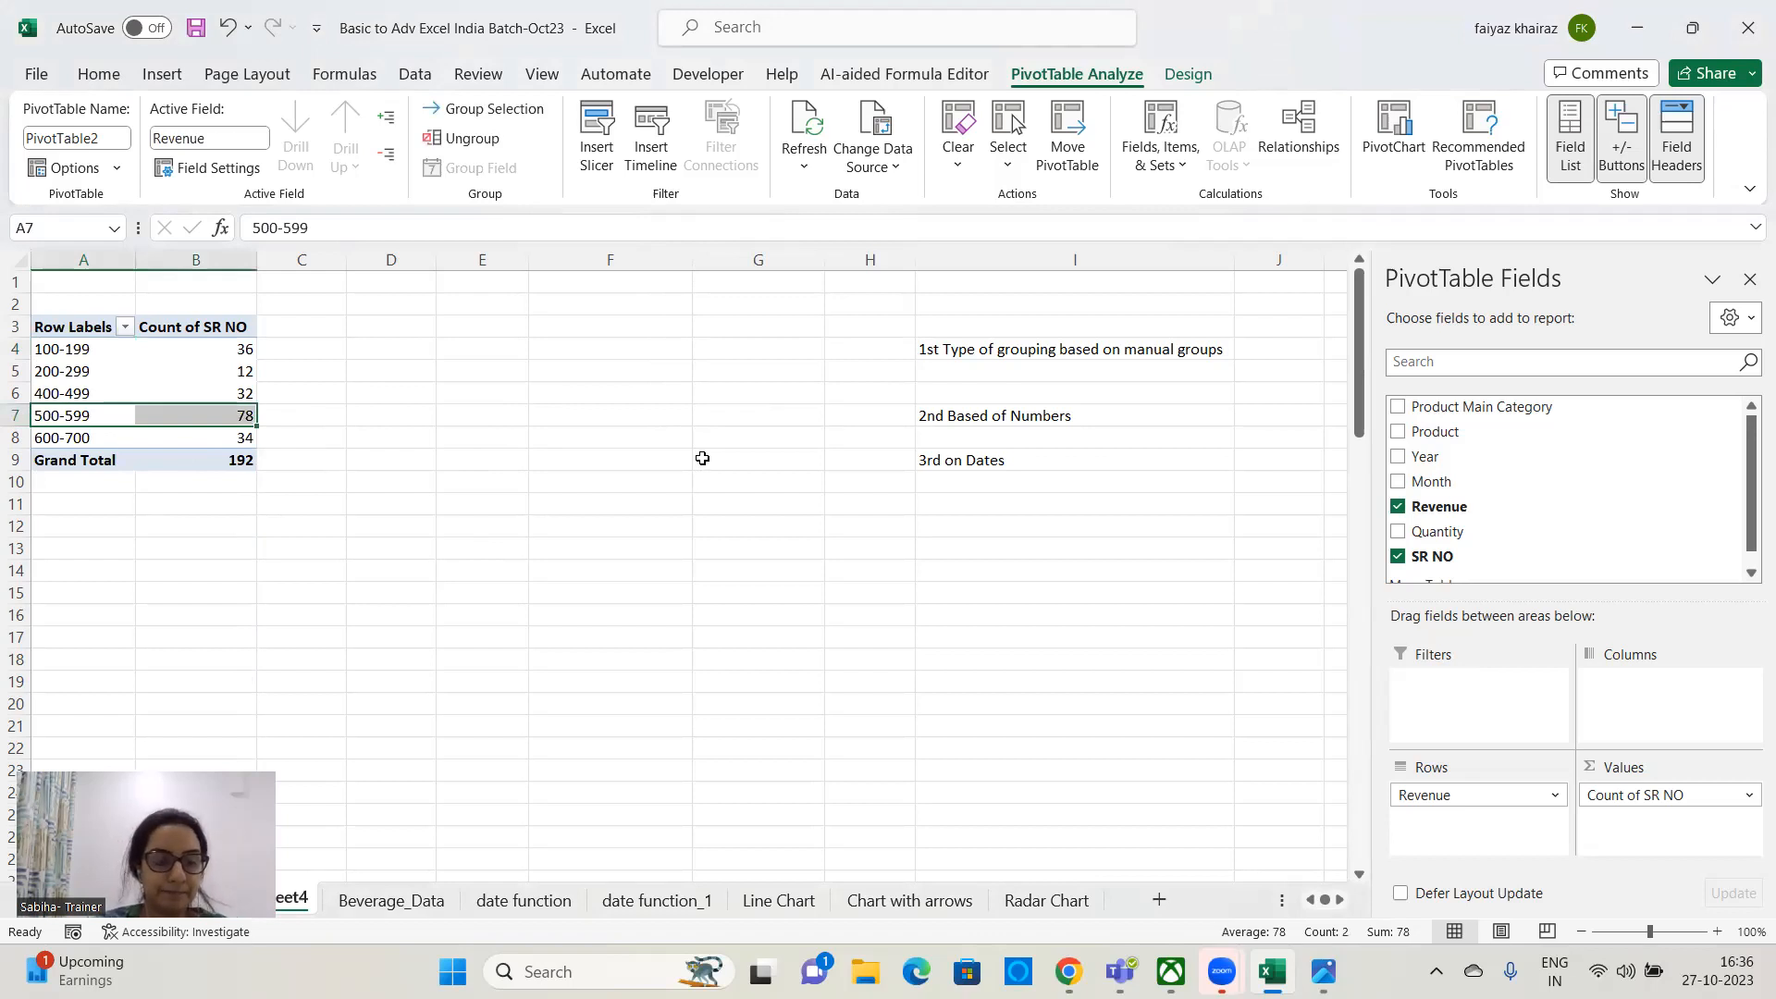
{"action": "left_click", "coordinate": [702, 458]}
{"action": "left_click", "coordinate": [15, 416]}
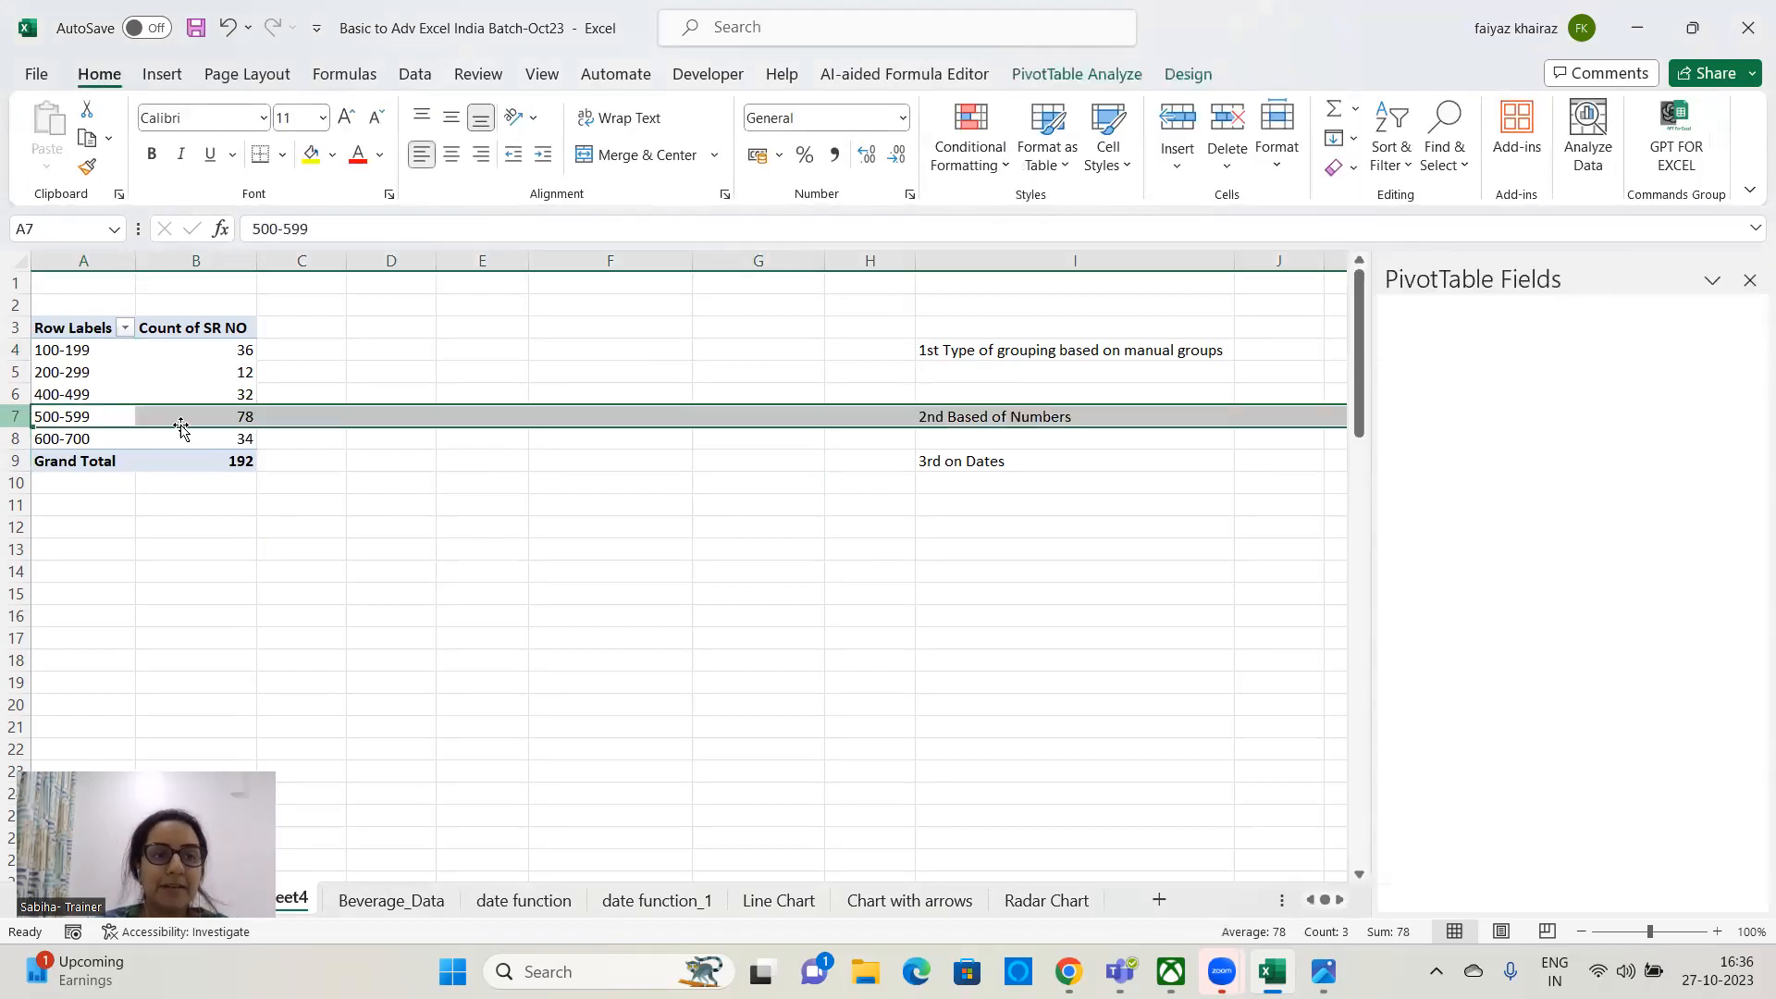
{"action": "left_click", "coordinate": [242, 421]}
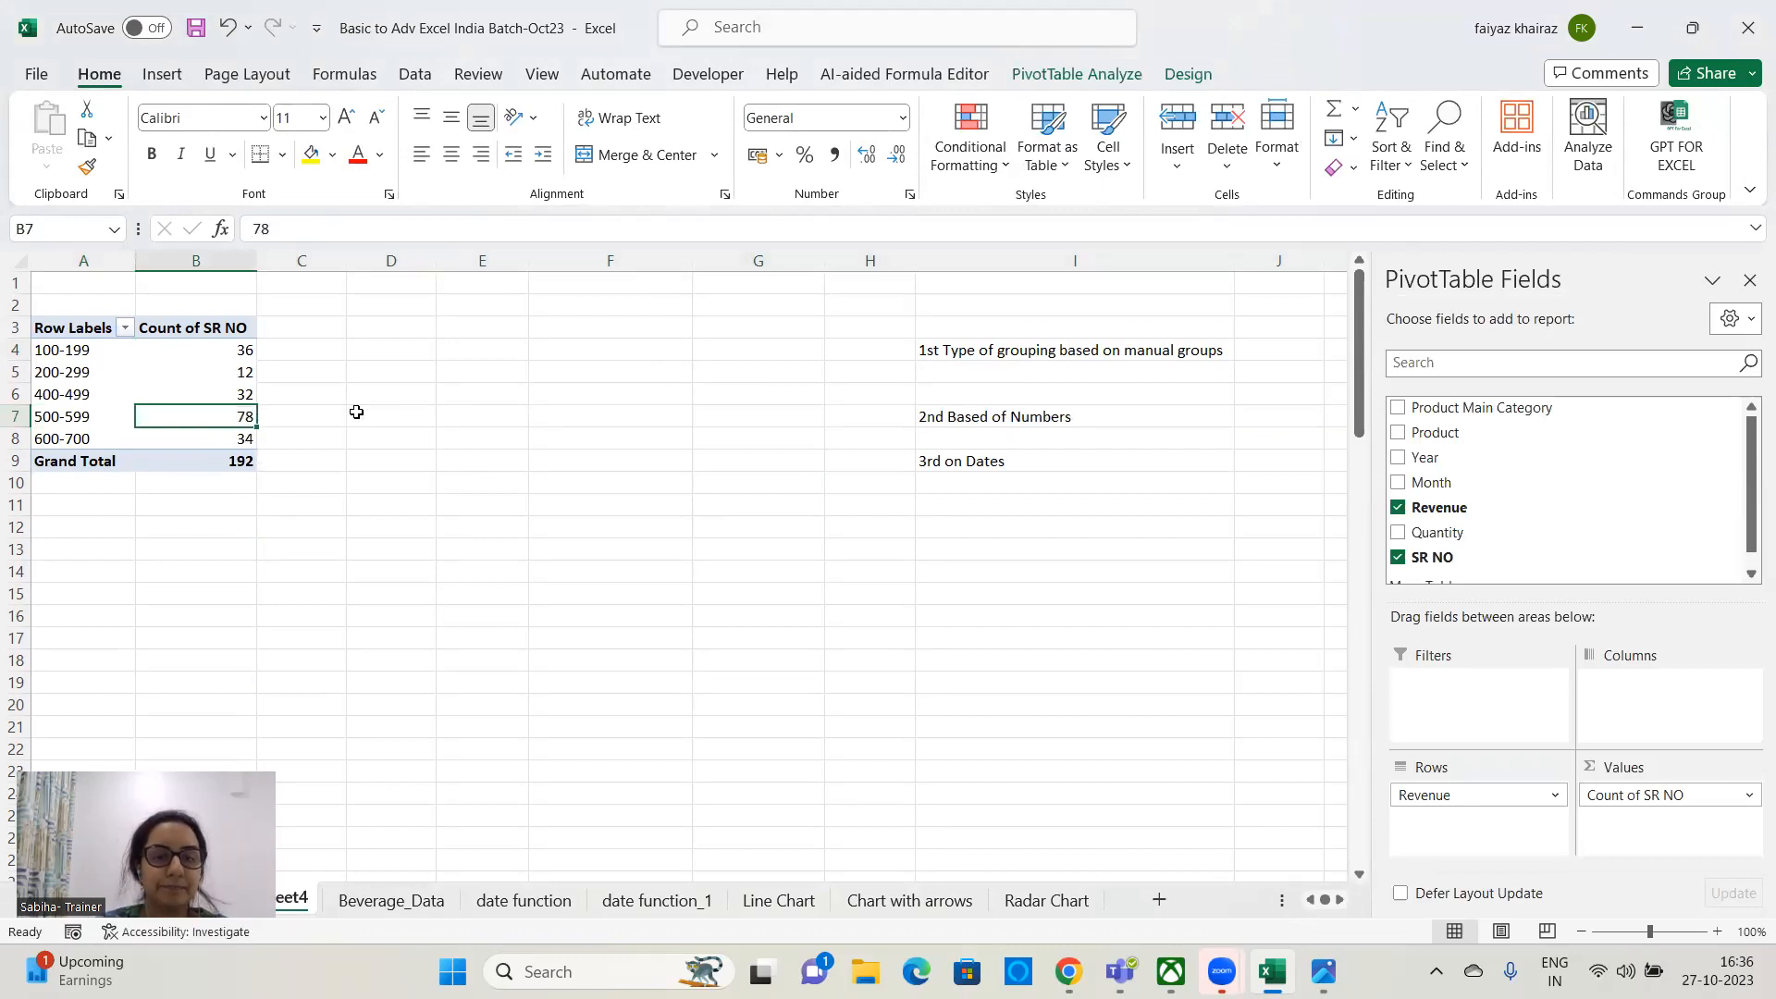
- Ungroup the revenue ranges in the pivot table and remove the Revenue and SR NO fields from it
{"action": "left_click", "coordinate": [1033, 81]}
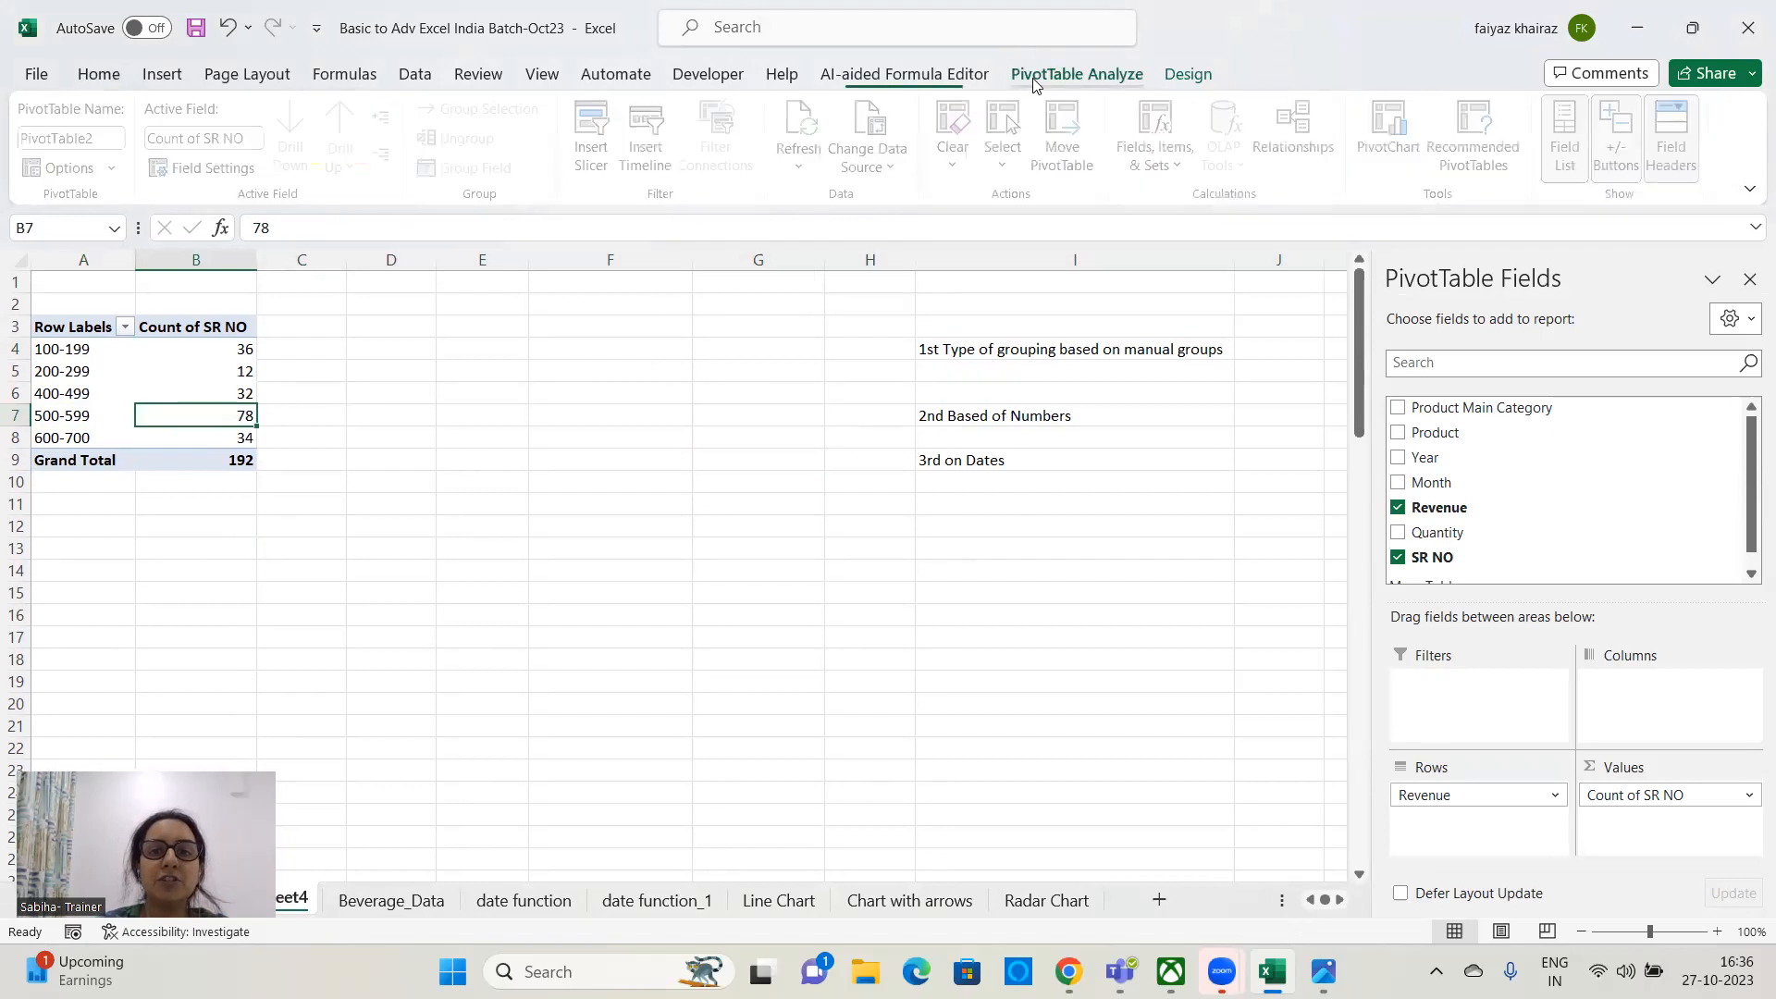
{"action": "left_click", "coordinate": [37, 394]}
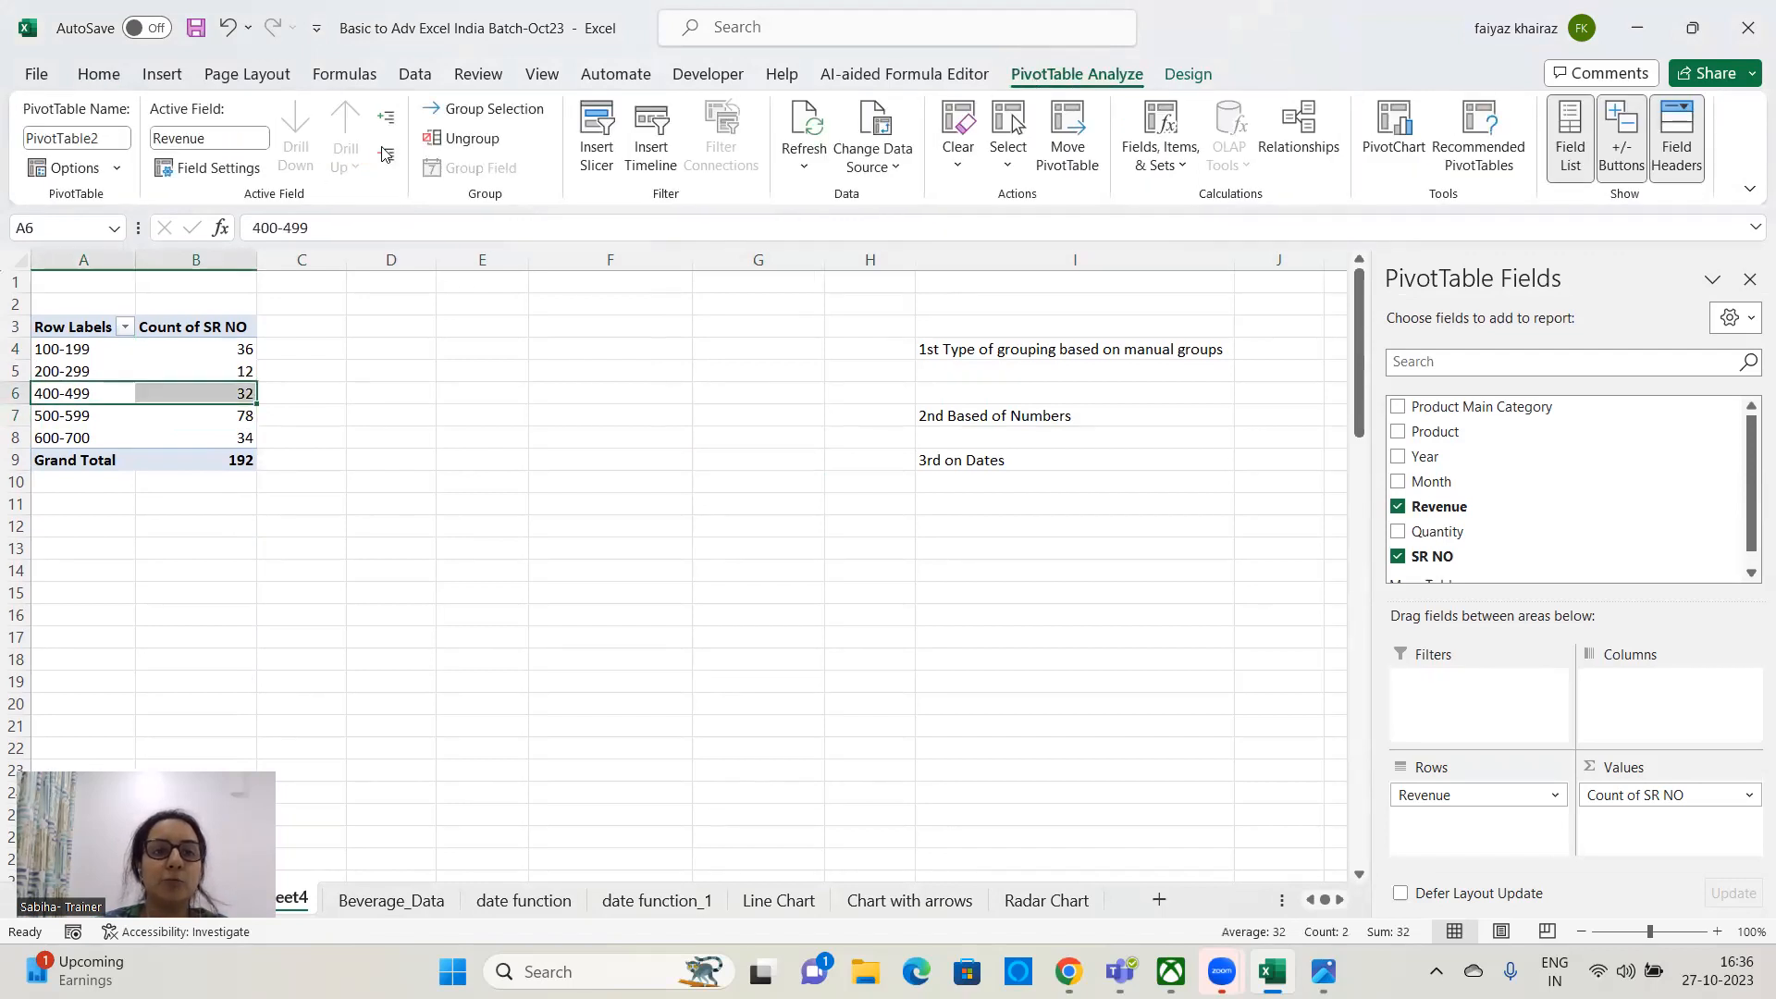
{"action": "left_click", "coordinate": [488, 146]}
{"action": "left_click_drag", "start_coordinate": [1478, 795], "coordinate": [1313, 786]}
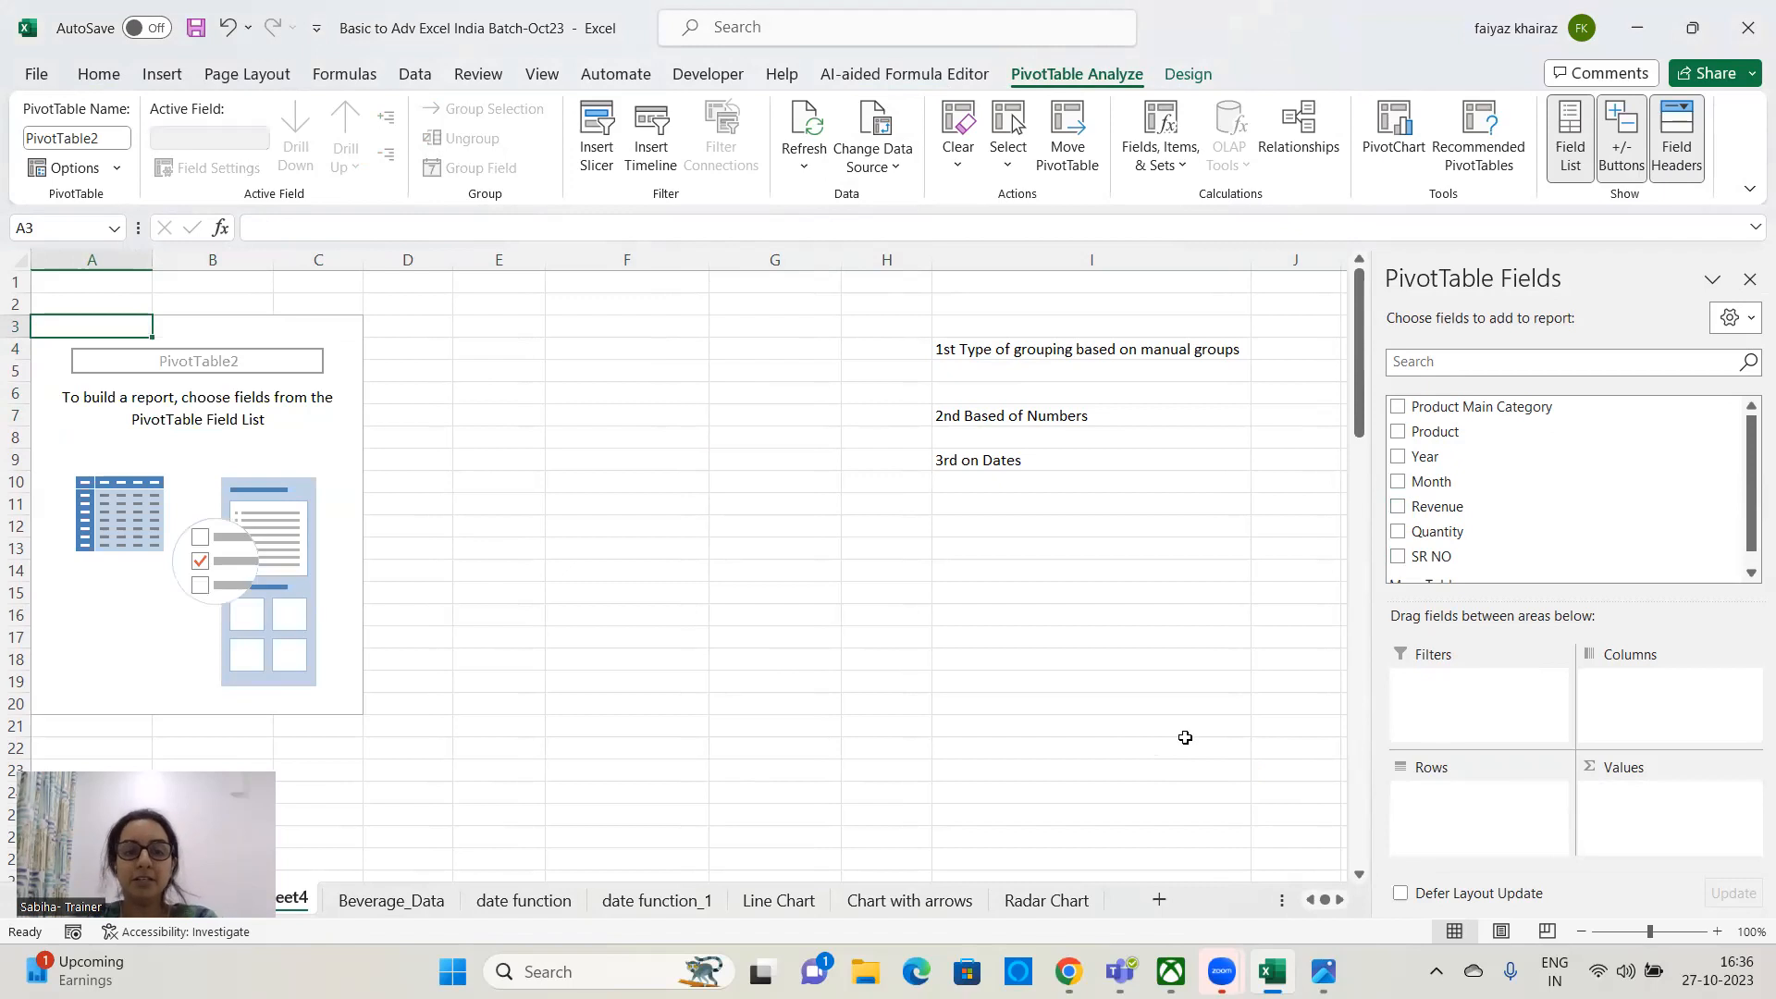
- Check the Beverage_Data source sheet and refresh the empty pivot table on Sheet4
{"action": "left_click", "coordinate": [404, 899]}
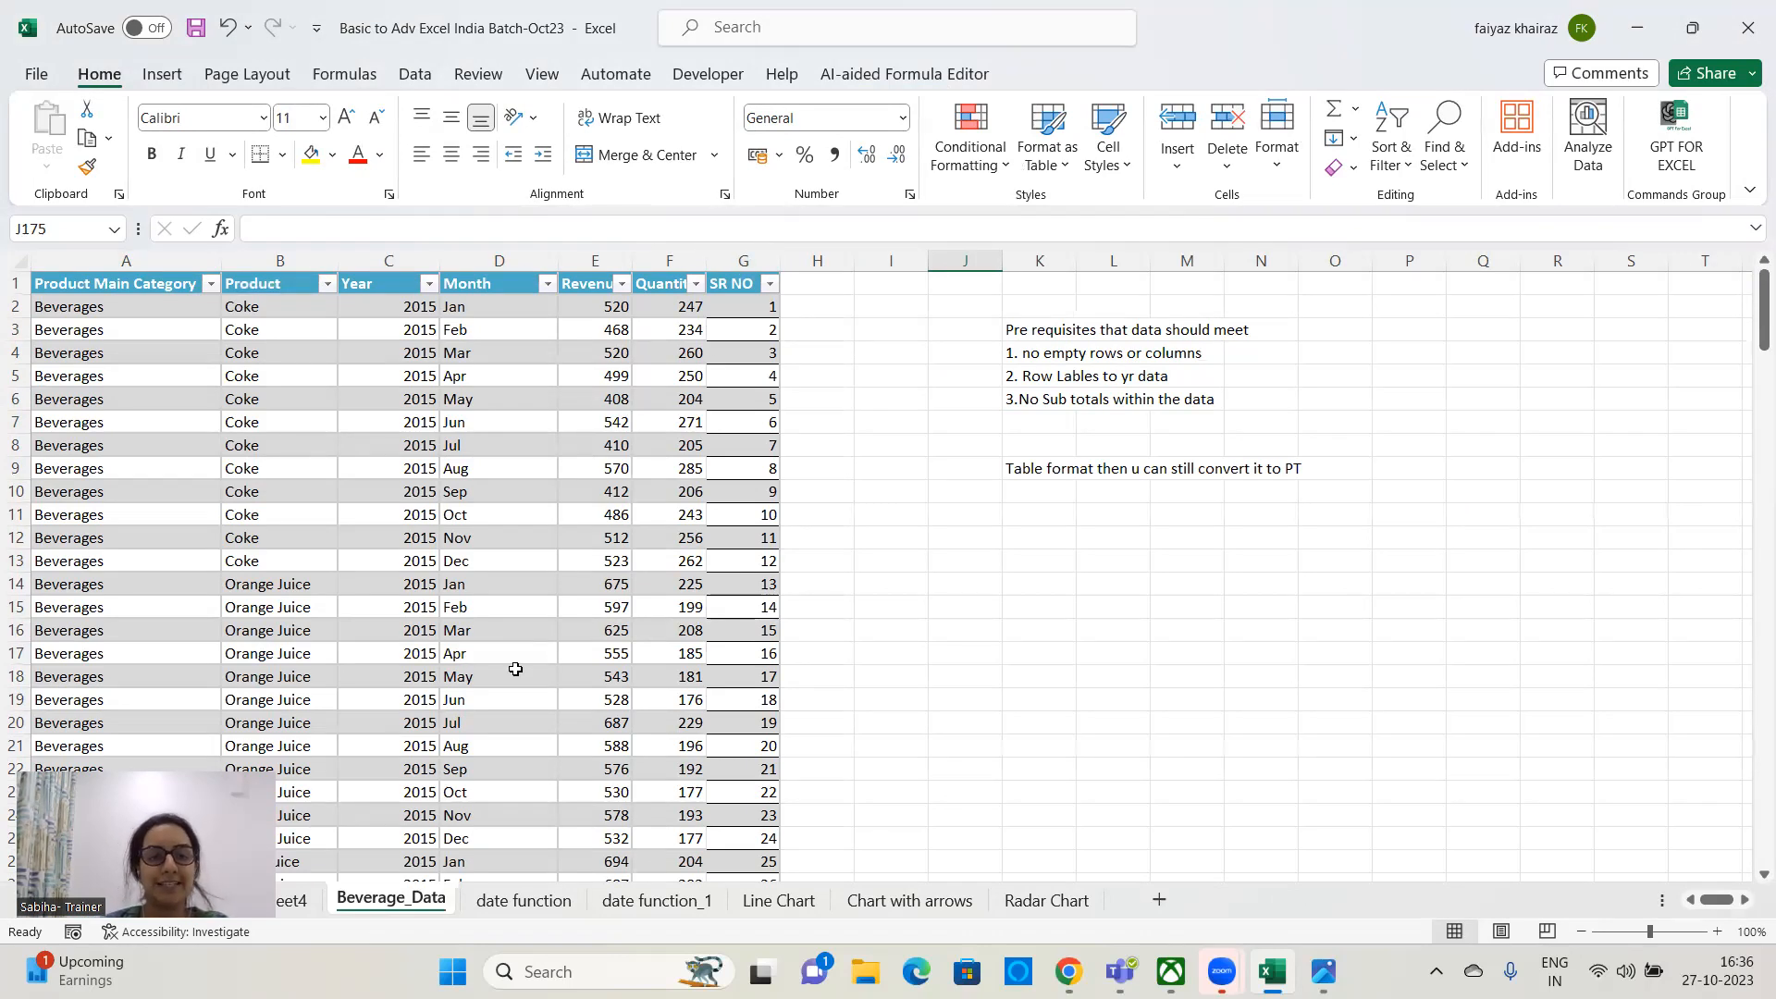
{"action": "left_click", "coordinate": [298, 905]}
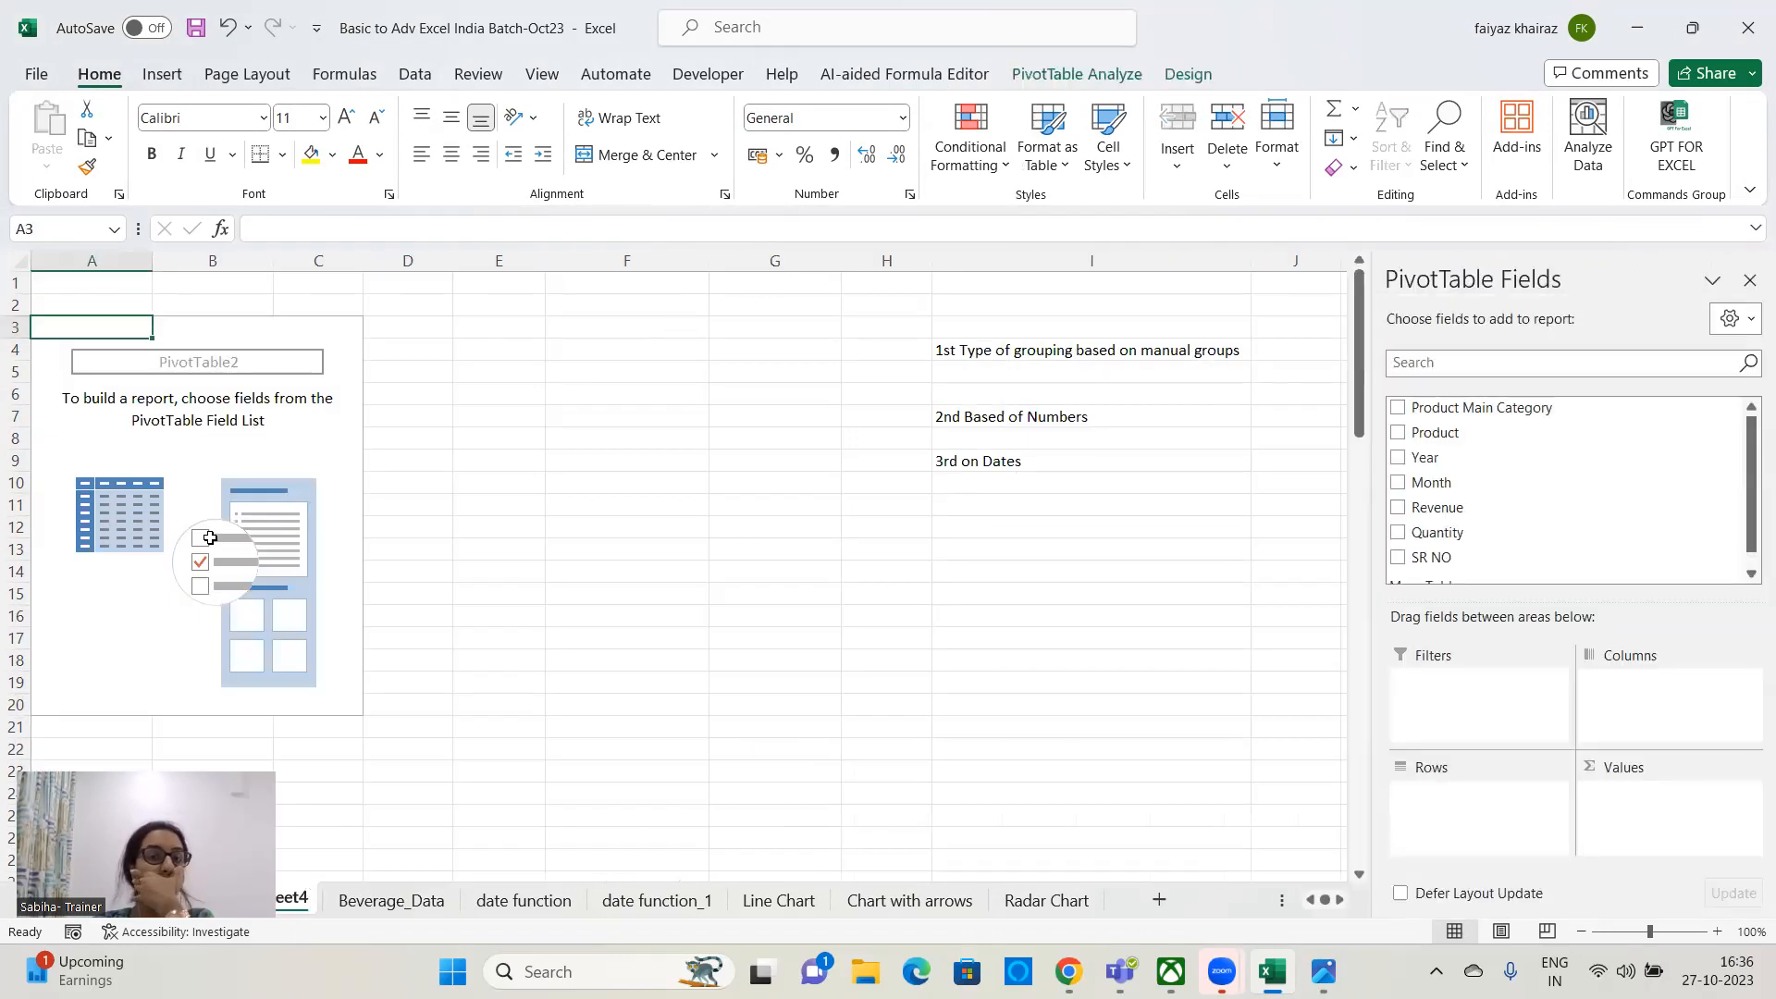
{"action": "left_click", "coordinate": [173, 550]}
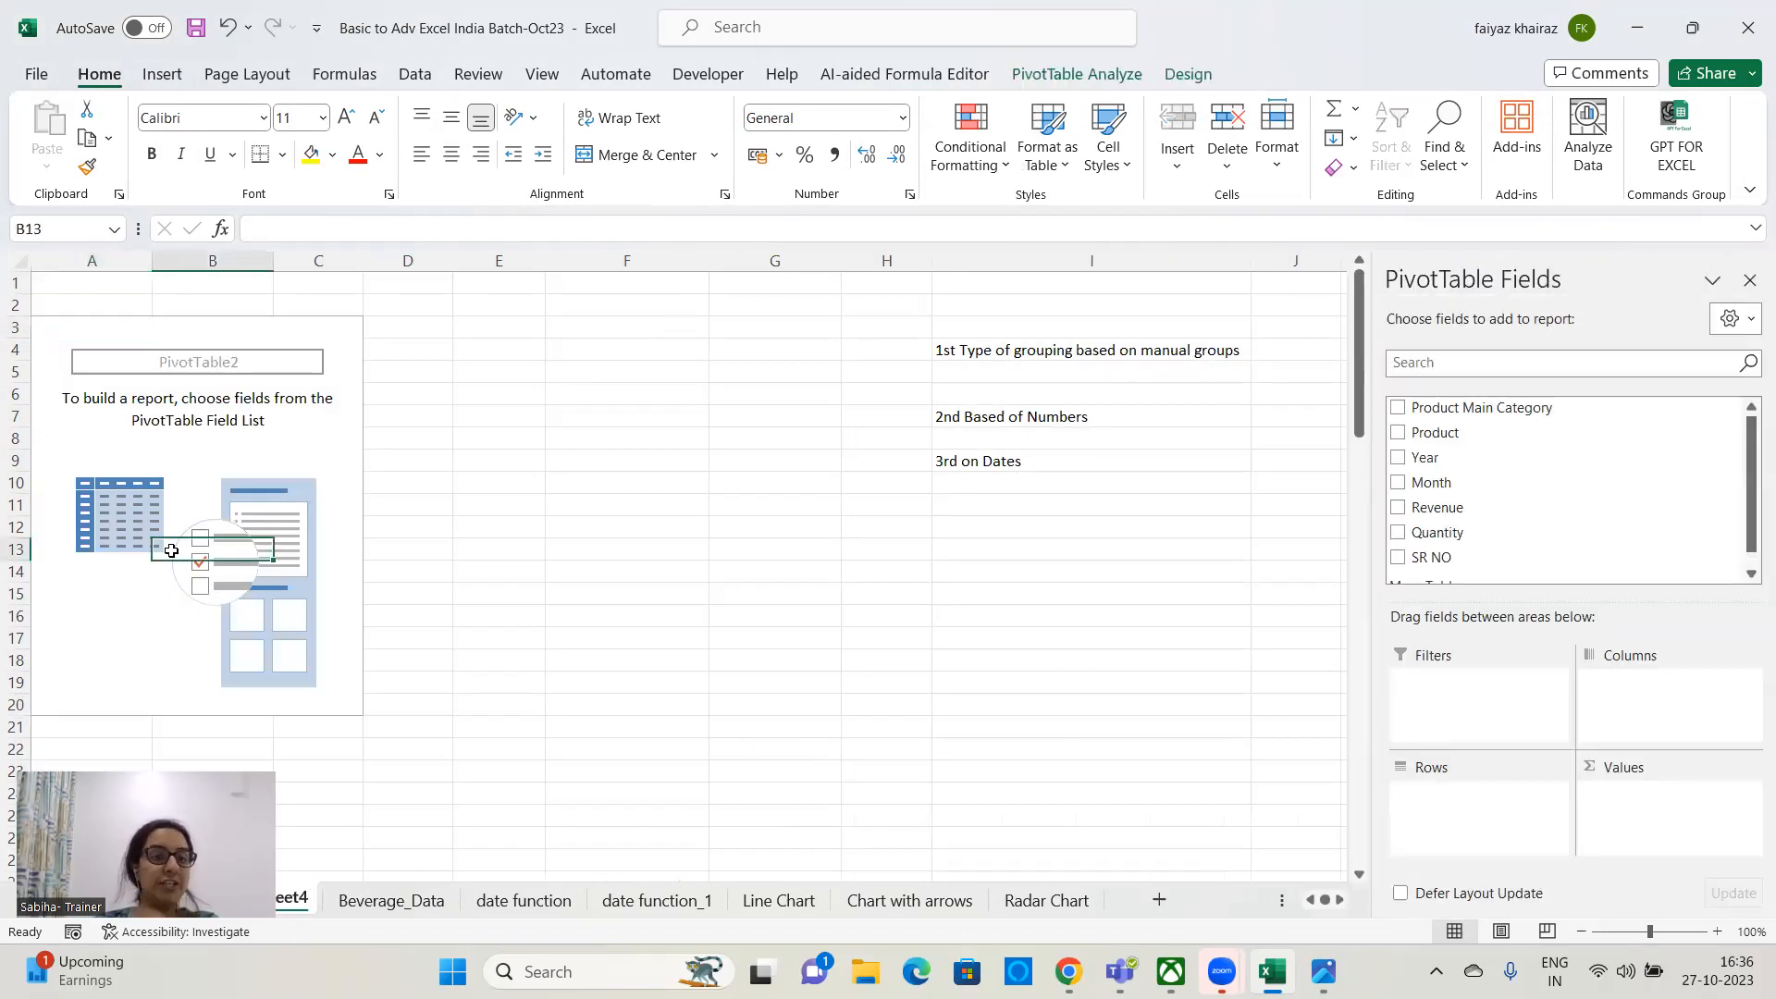
{"action": "left_click", "coordinate": [1059, 74]}
{"action": "left_click", "coordinate": [805, 140]}
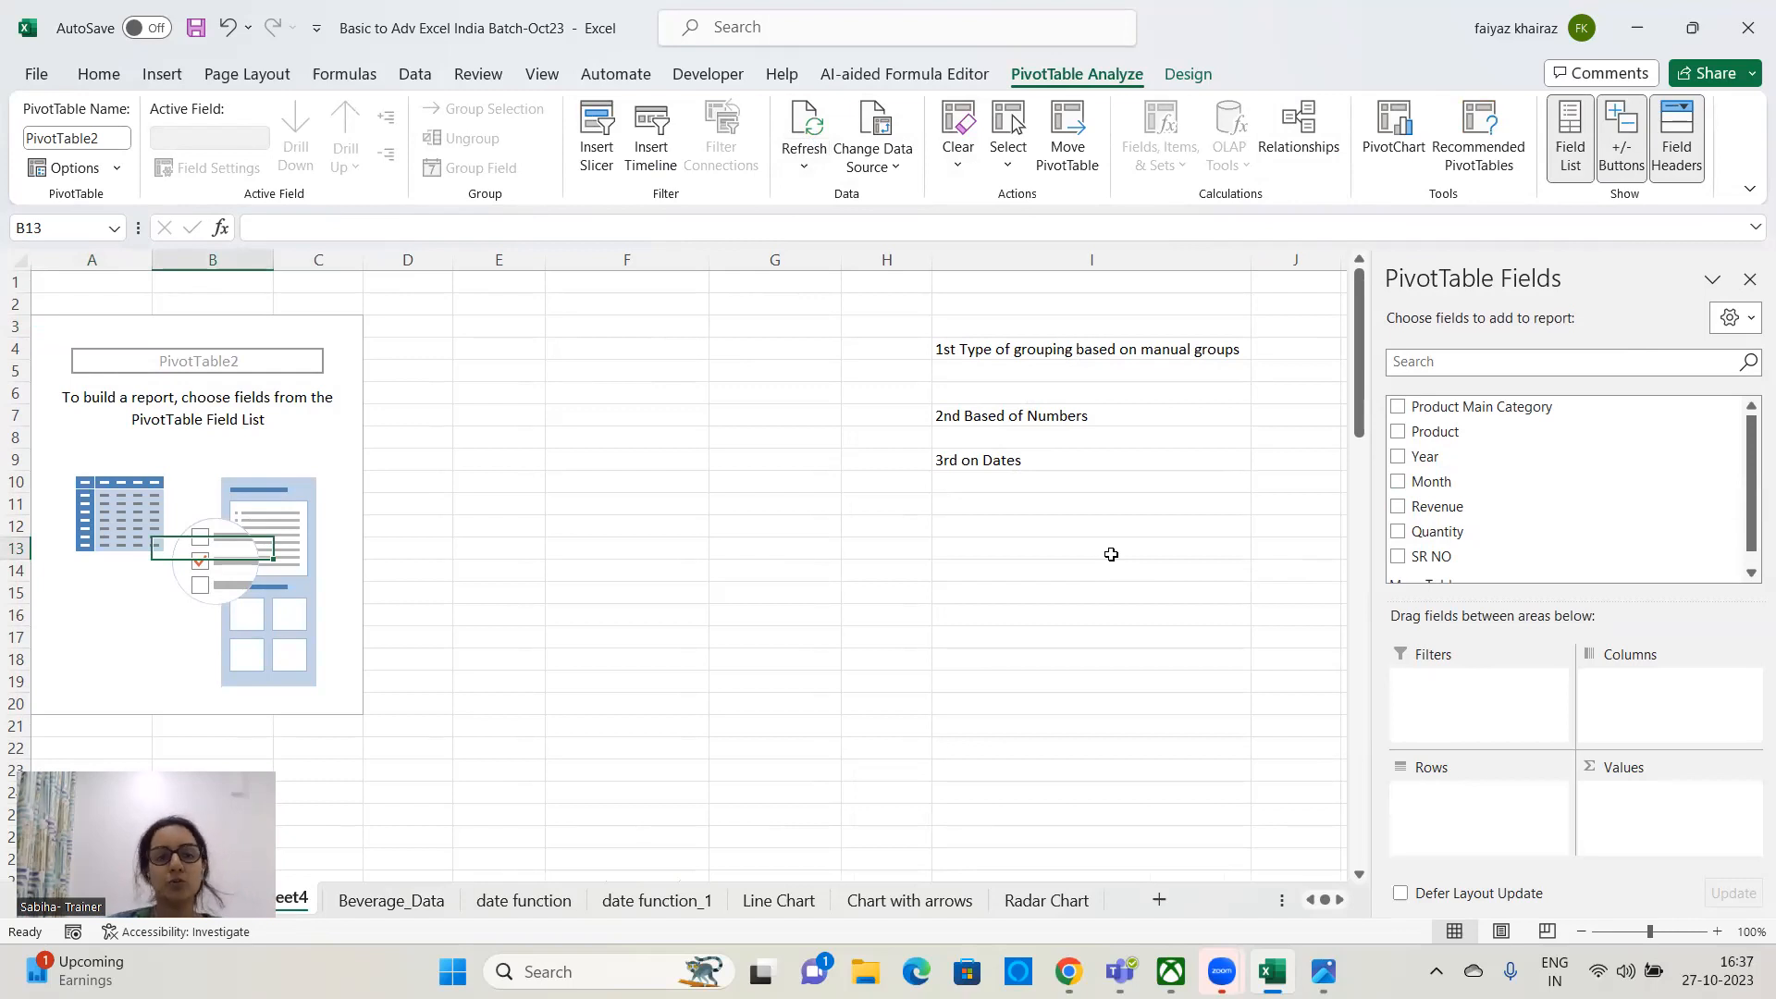
- Build the pivot table with Revenue as the row field and SR NO as the value field
{"action": "left_click_drag", "start_coordinate": [1452, 506], "coordinate": [1473, 793]}
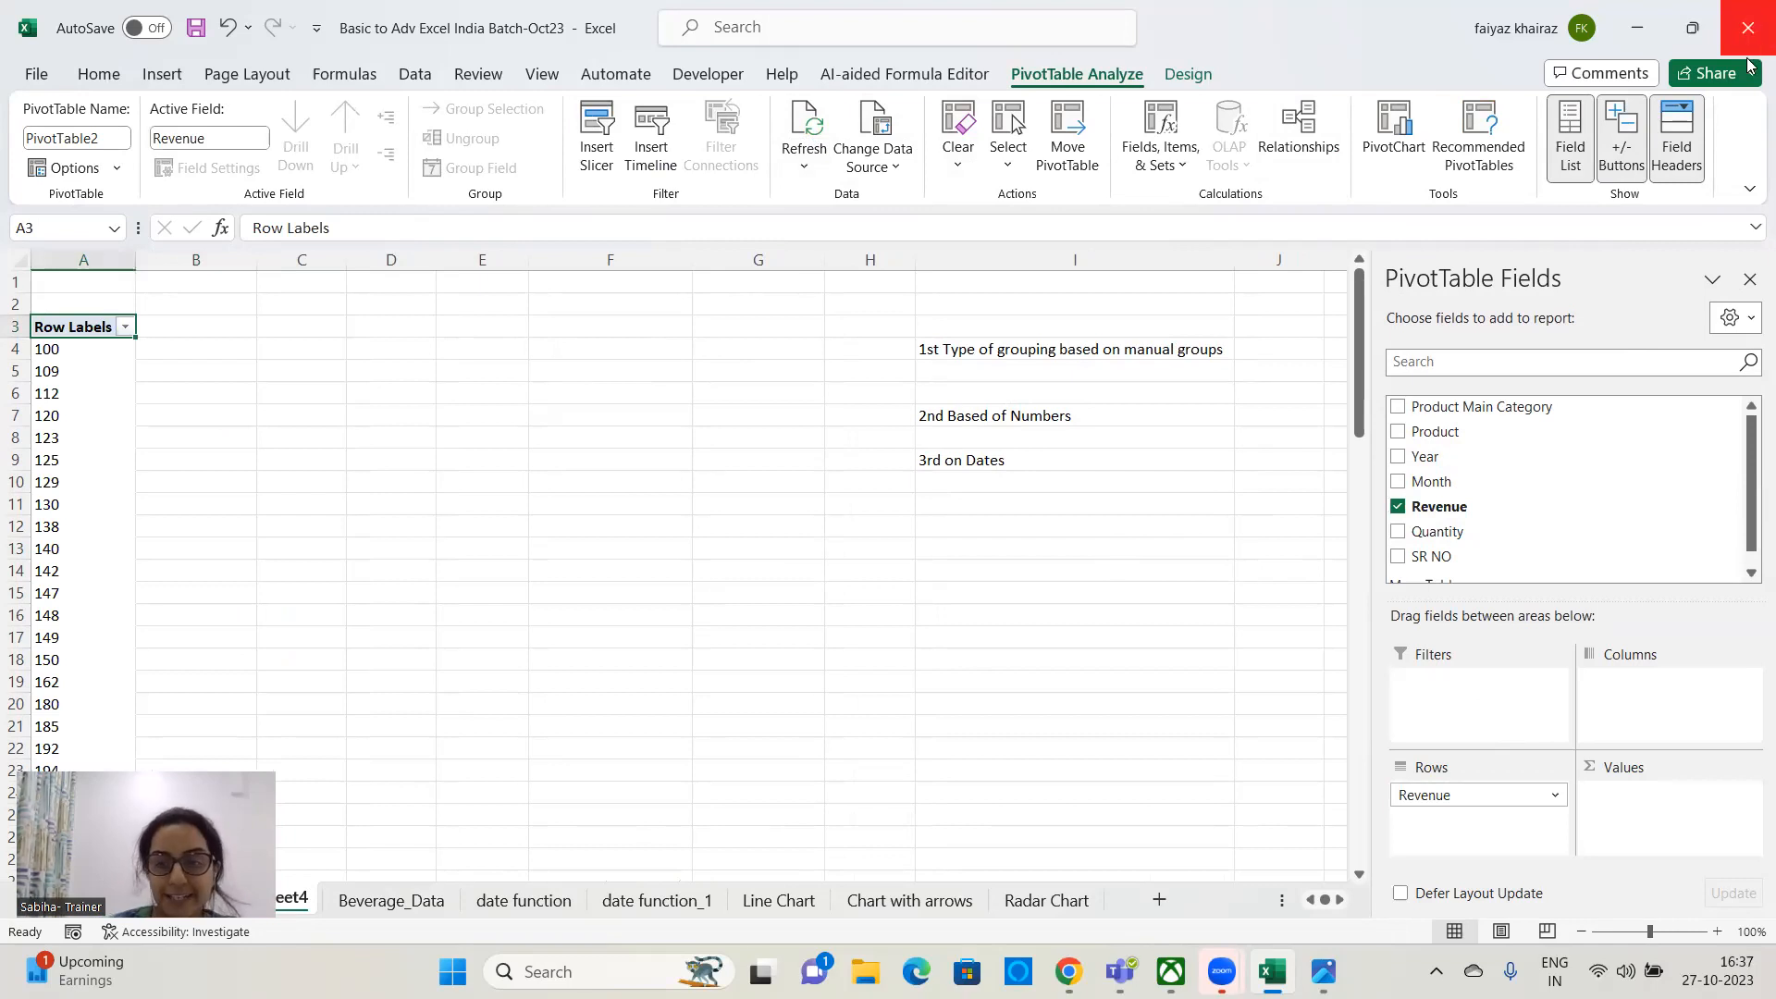
{"action": "left_click", "coordinate": [1439, 506]}
{"action": "left_click_drag", "start_coordinate": [1435, 533], "coordinate": [1322, 708]}
{"action": "left_click_drag", "start_coordinate": [1436, 507], "coordinate": [1433, 640]}
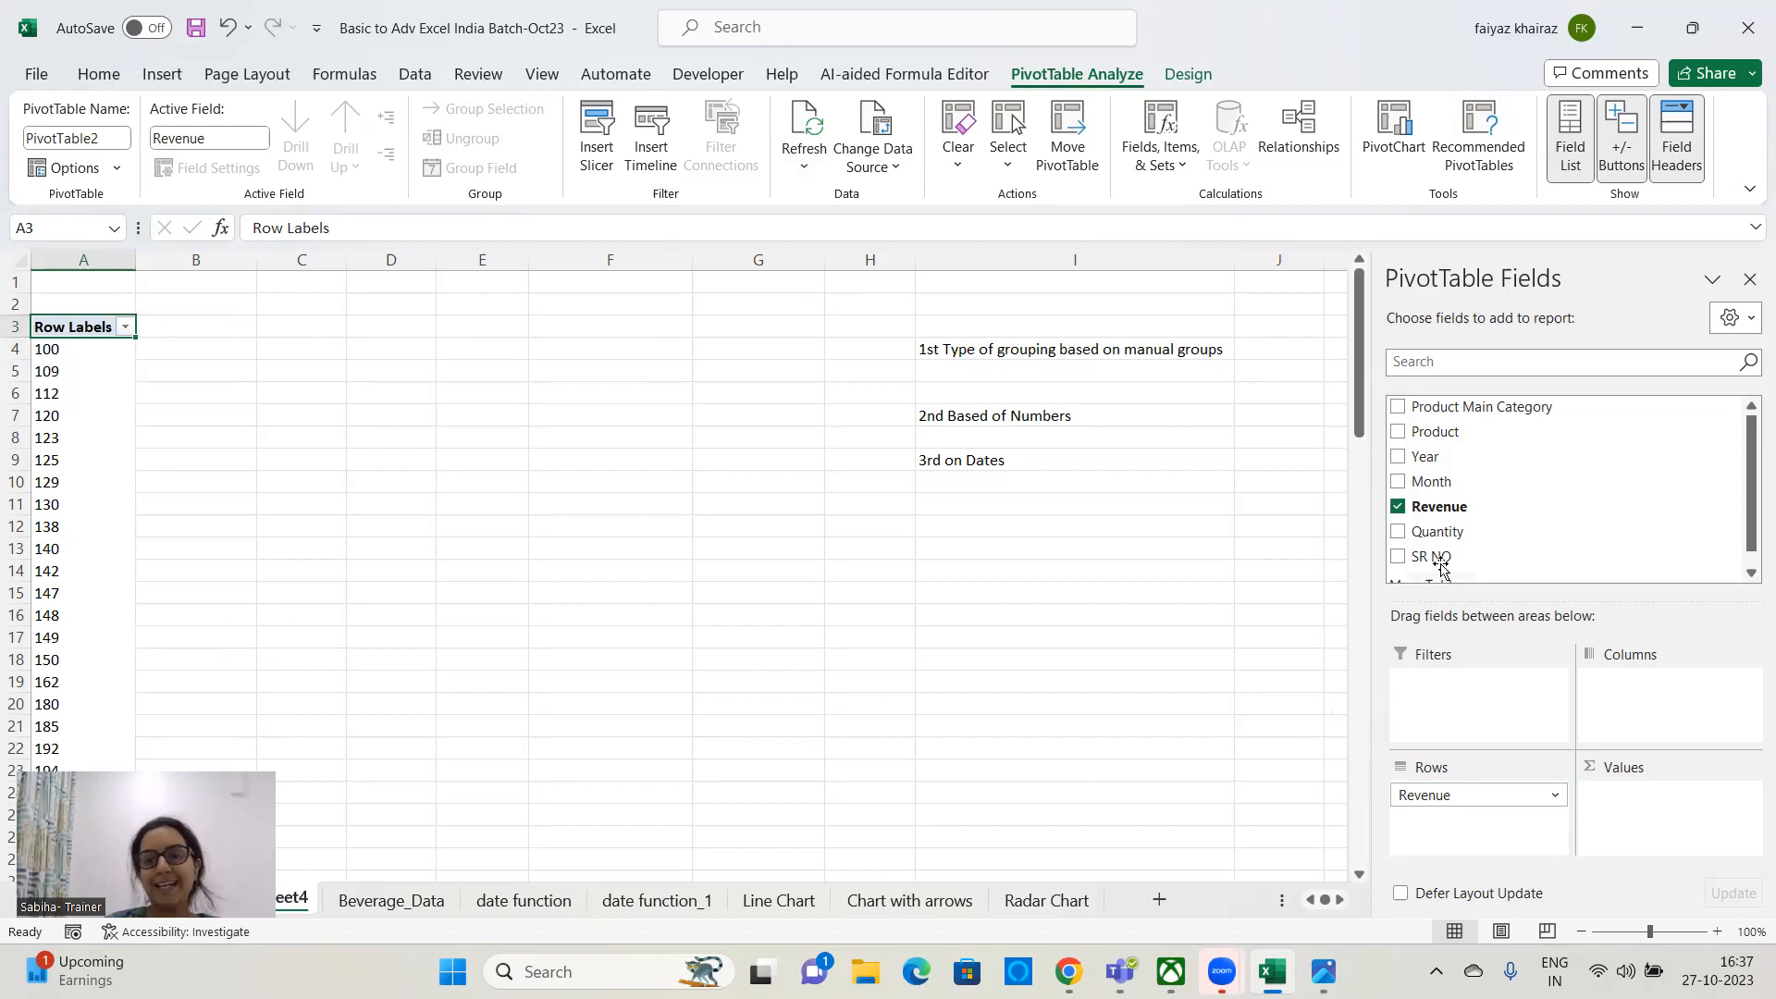
{"action": "left_click_drag", "start_coordinate": [1437, 559], "coordinate": [1648, 831]}
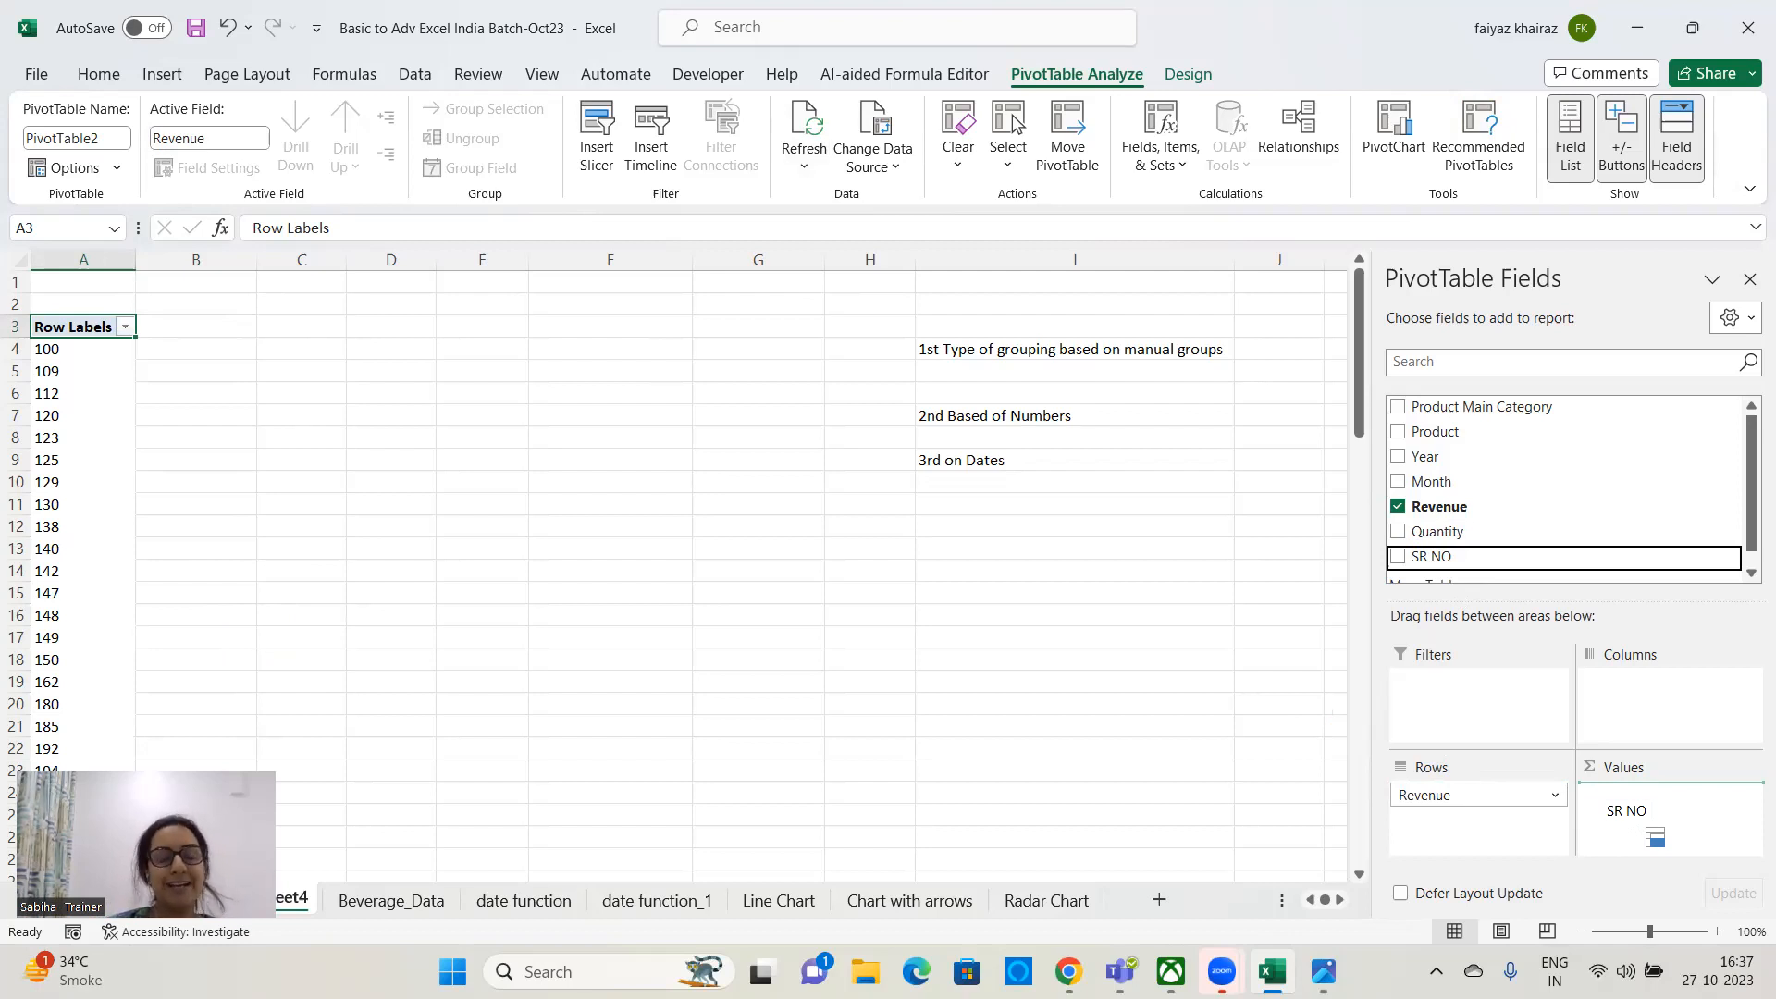
{"action": "left_click_drag", "start_coordinate": [1648, 830], "coordinate": [1624, 814]}
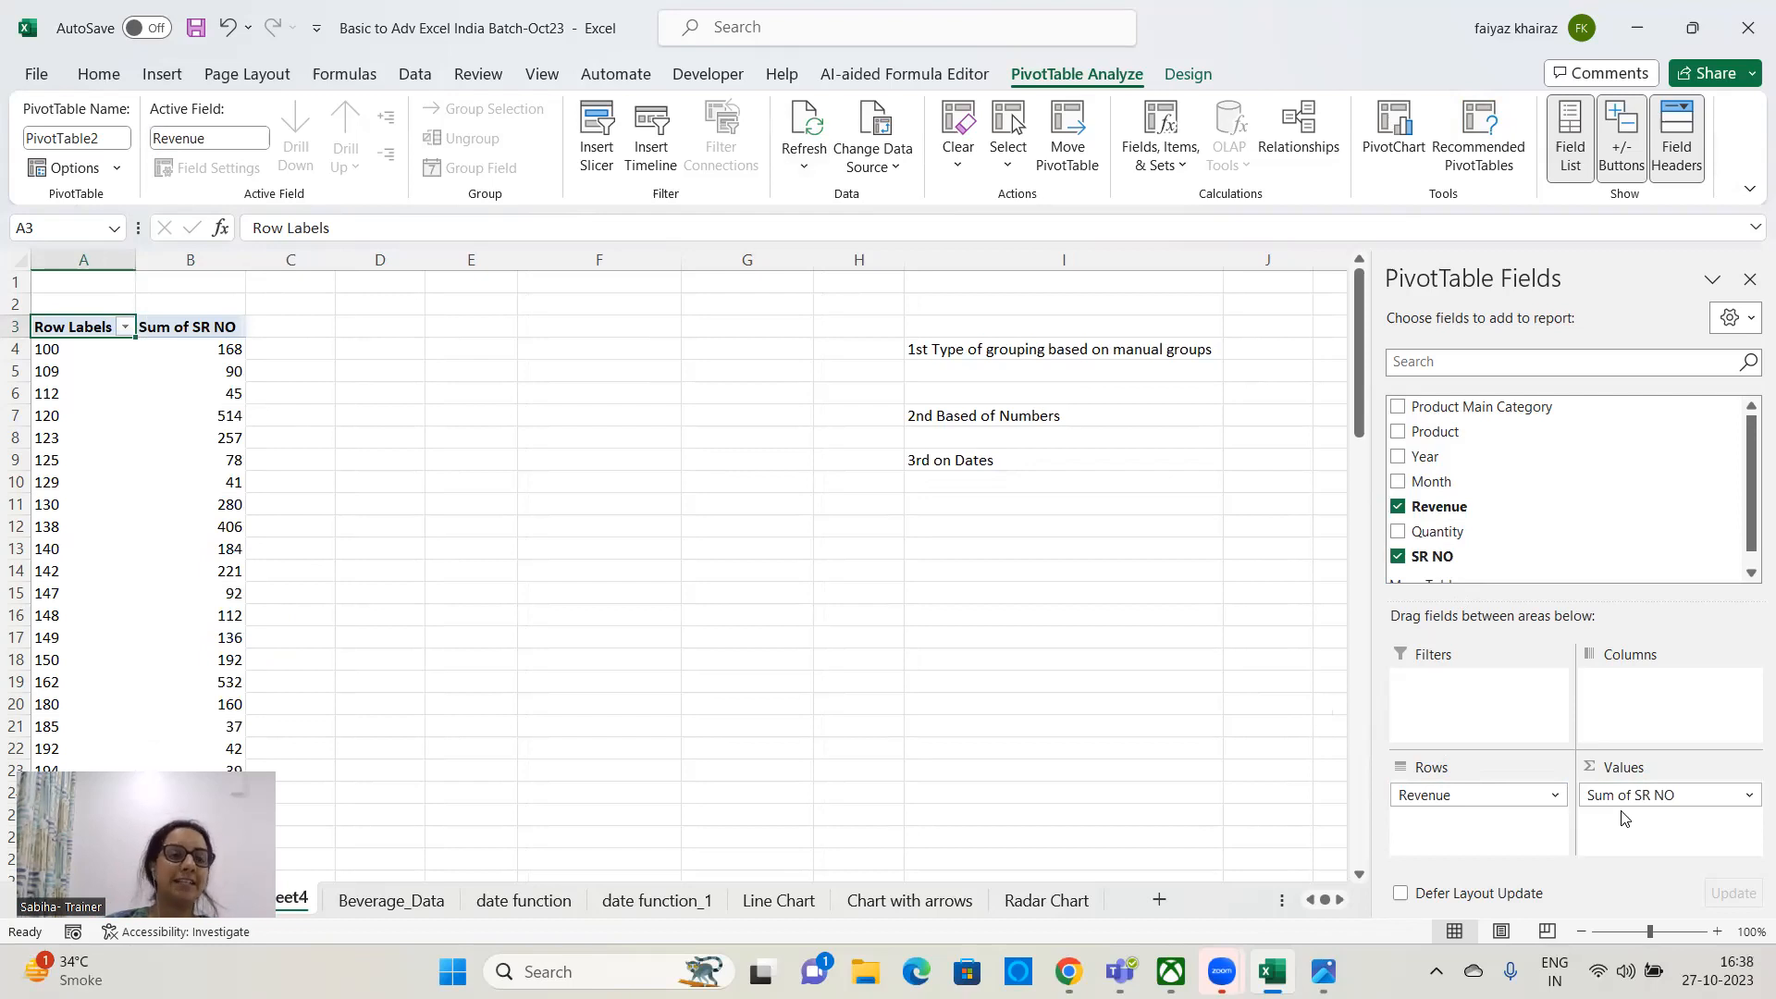
- Summarize the SR NO value field by Count instead of Sum
{"action": "double_click", "coordinate": [212, 331]}
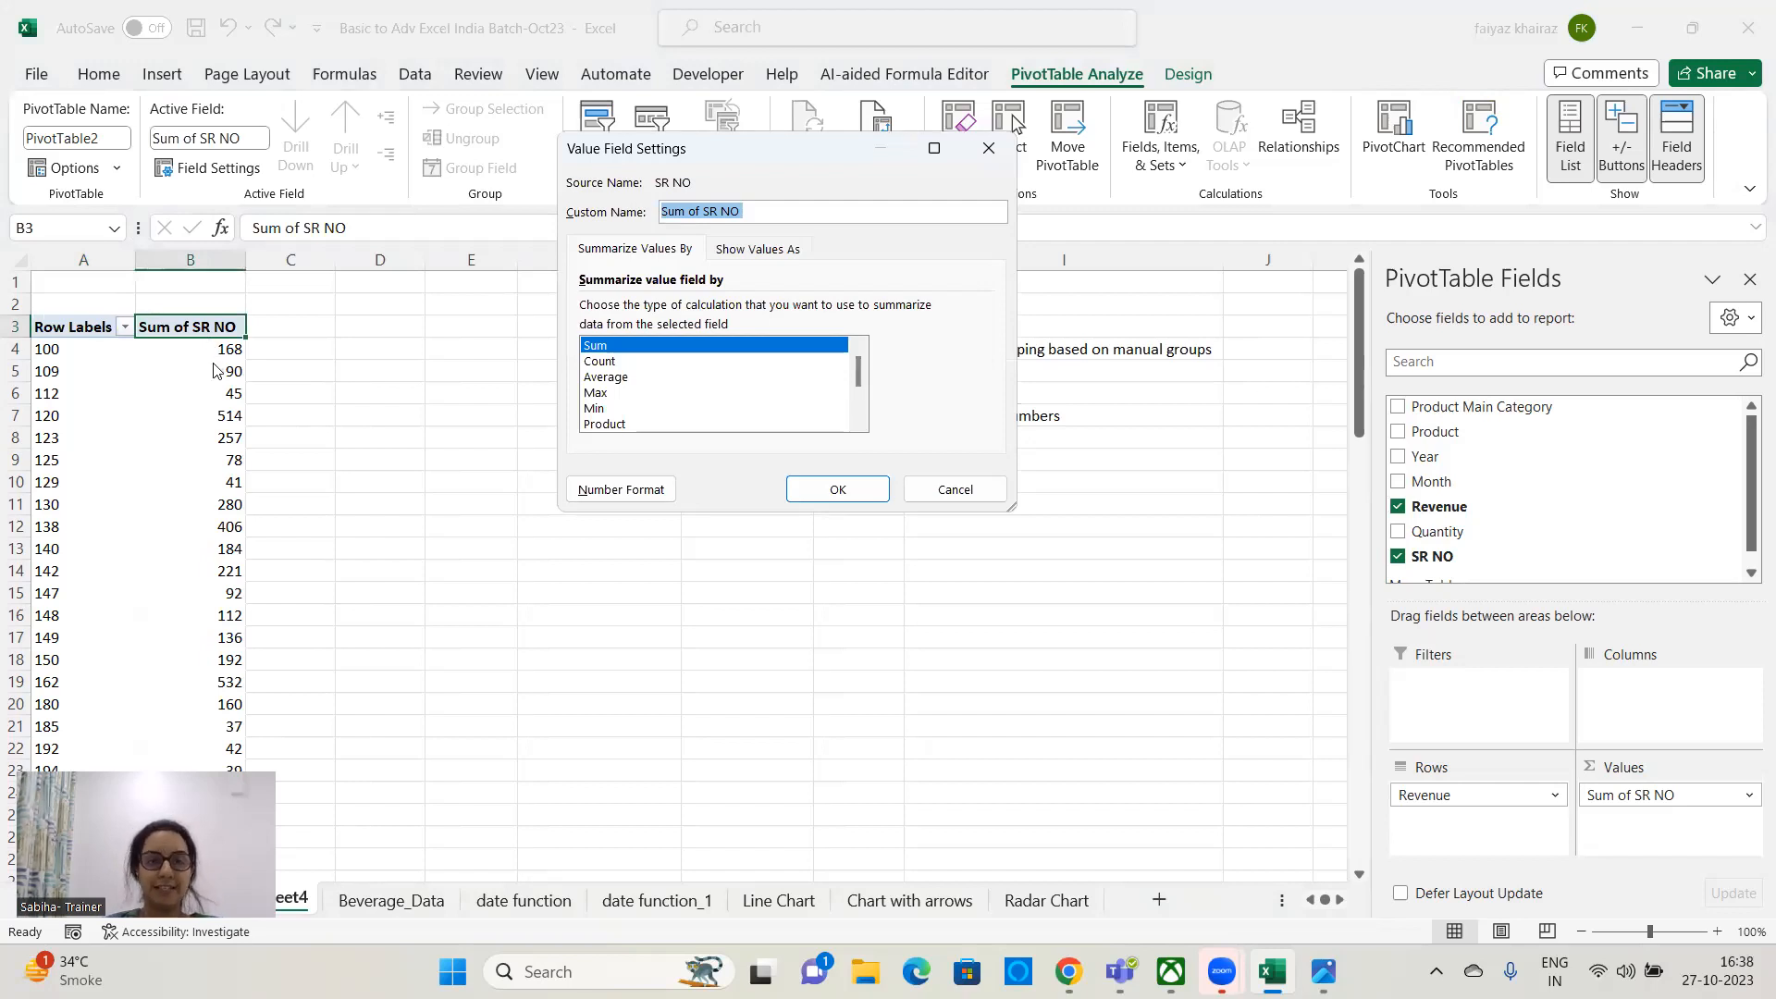
{"action": "left_click", "coordinate": [603, 361]}
{"action": "left_click", "coordinate": [838, 489]}
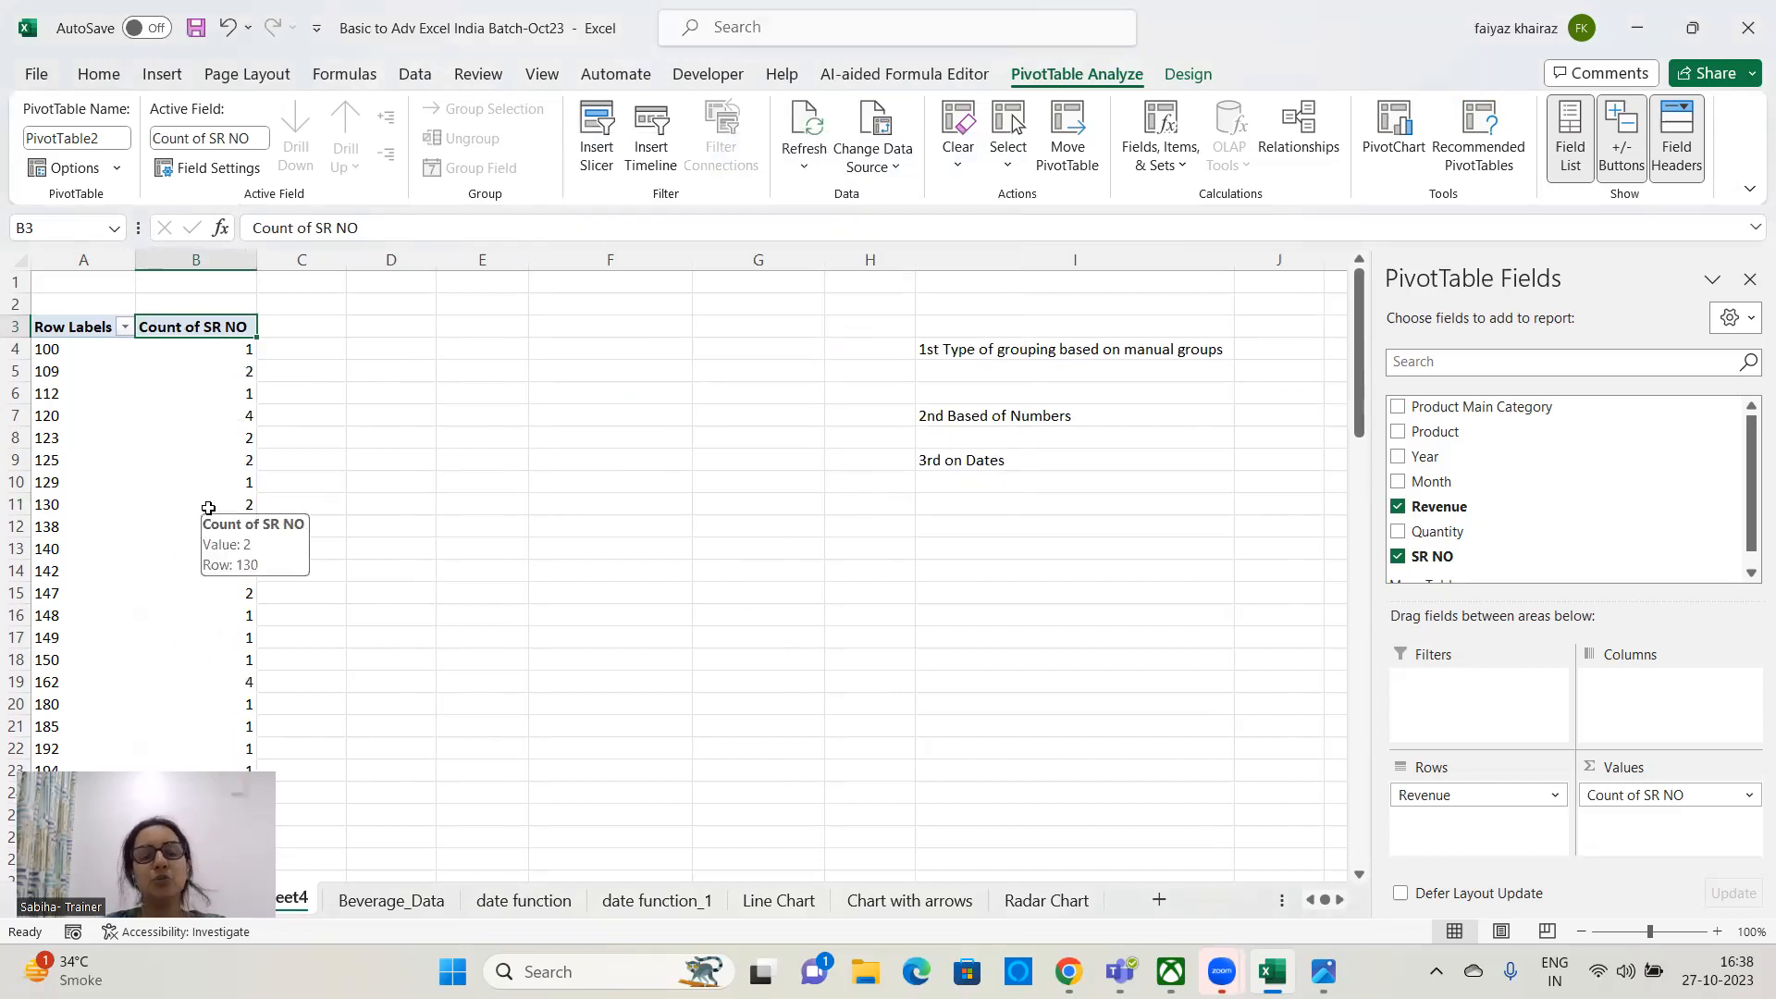
{"action": "left_click", "coordinate": [208, 508]}
{"action": "left_click_drag", "start_coordinate": [137, 513], "coordinate": [59, 461]}
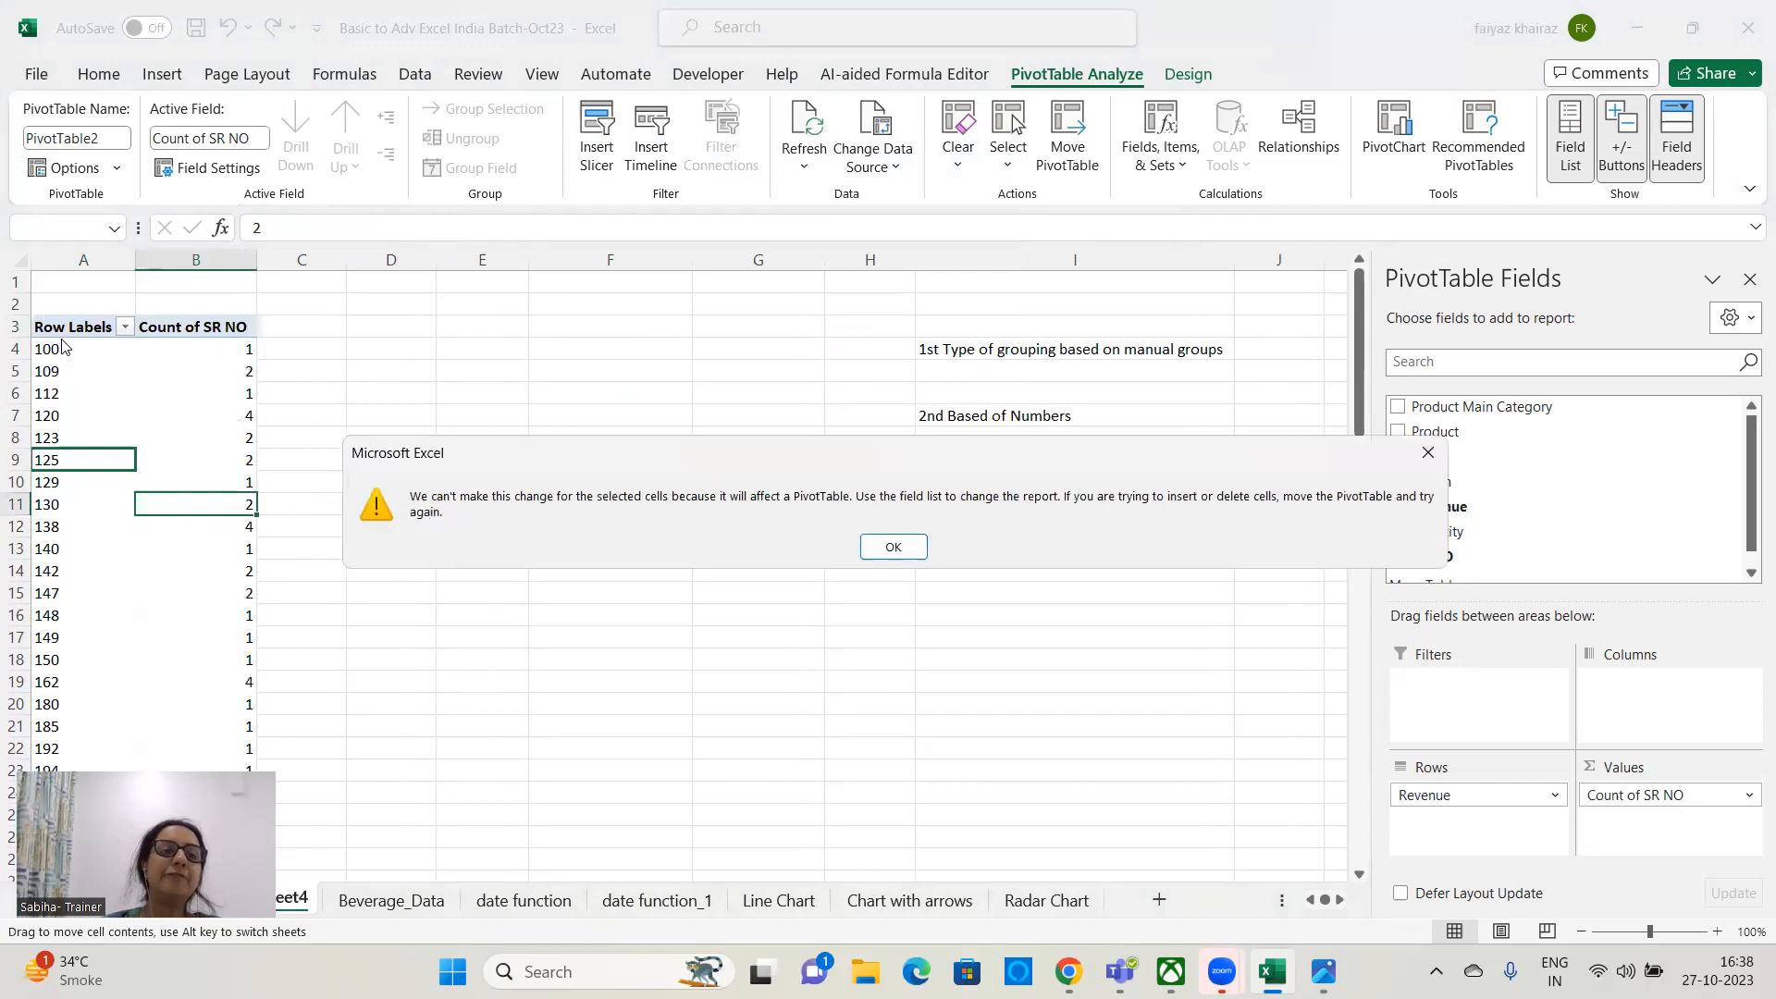
{"action": "left_click", "coordinate": [893, 548]}
- Group the revenue row labels from 100 to 700 in intervals of 200
{"action": "left_click", "coordinate": [93, 352]}
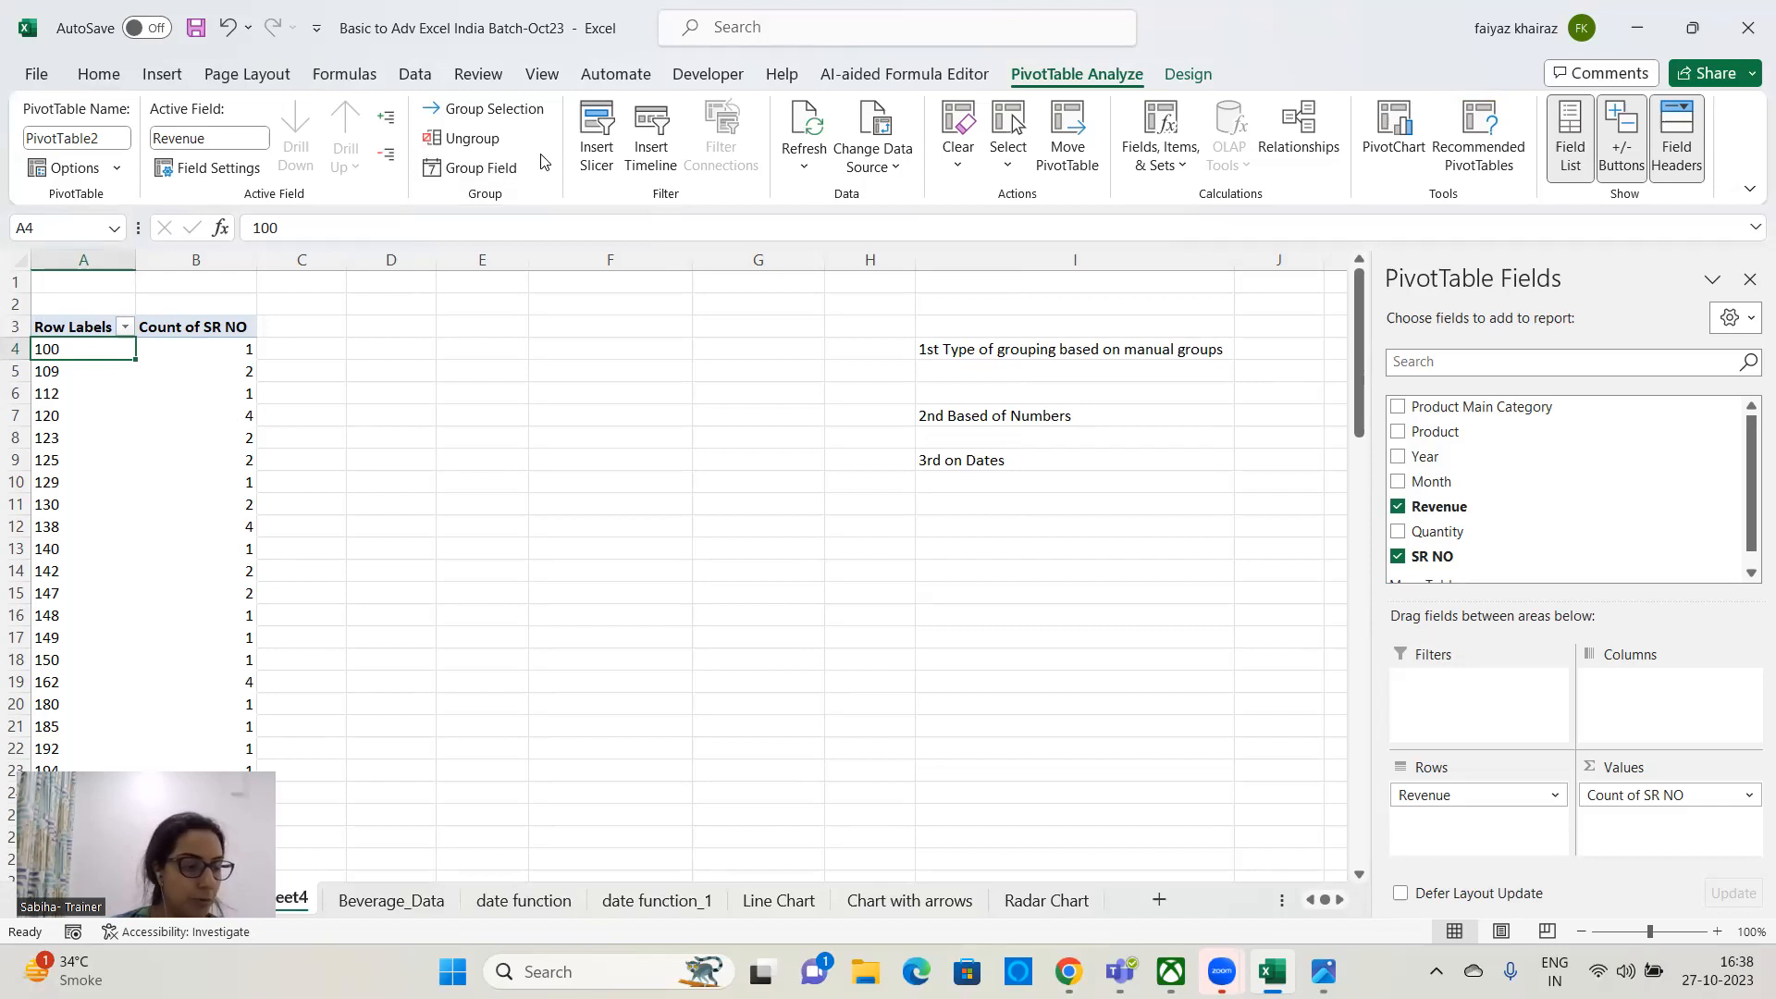
{"action": "left_click", "coordinate": [495, 110]}
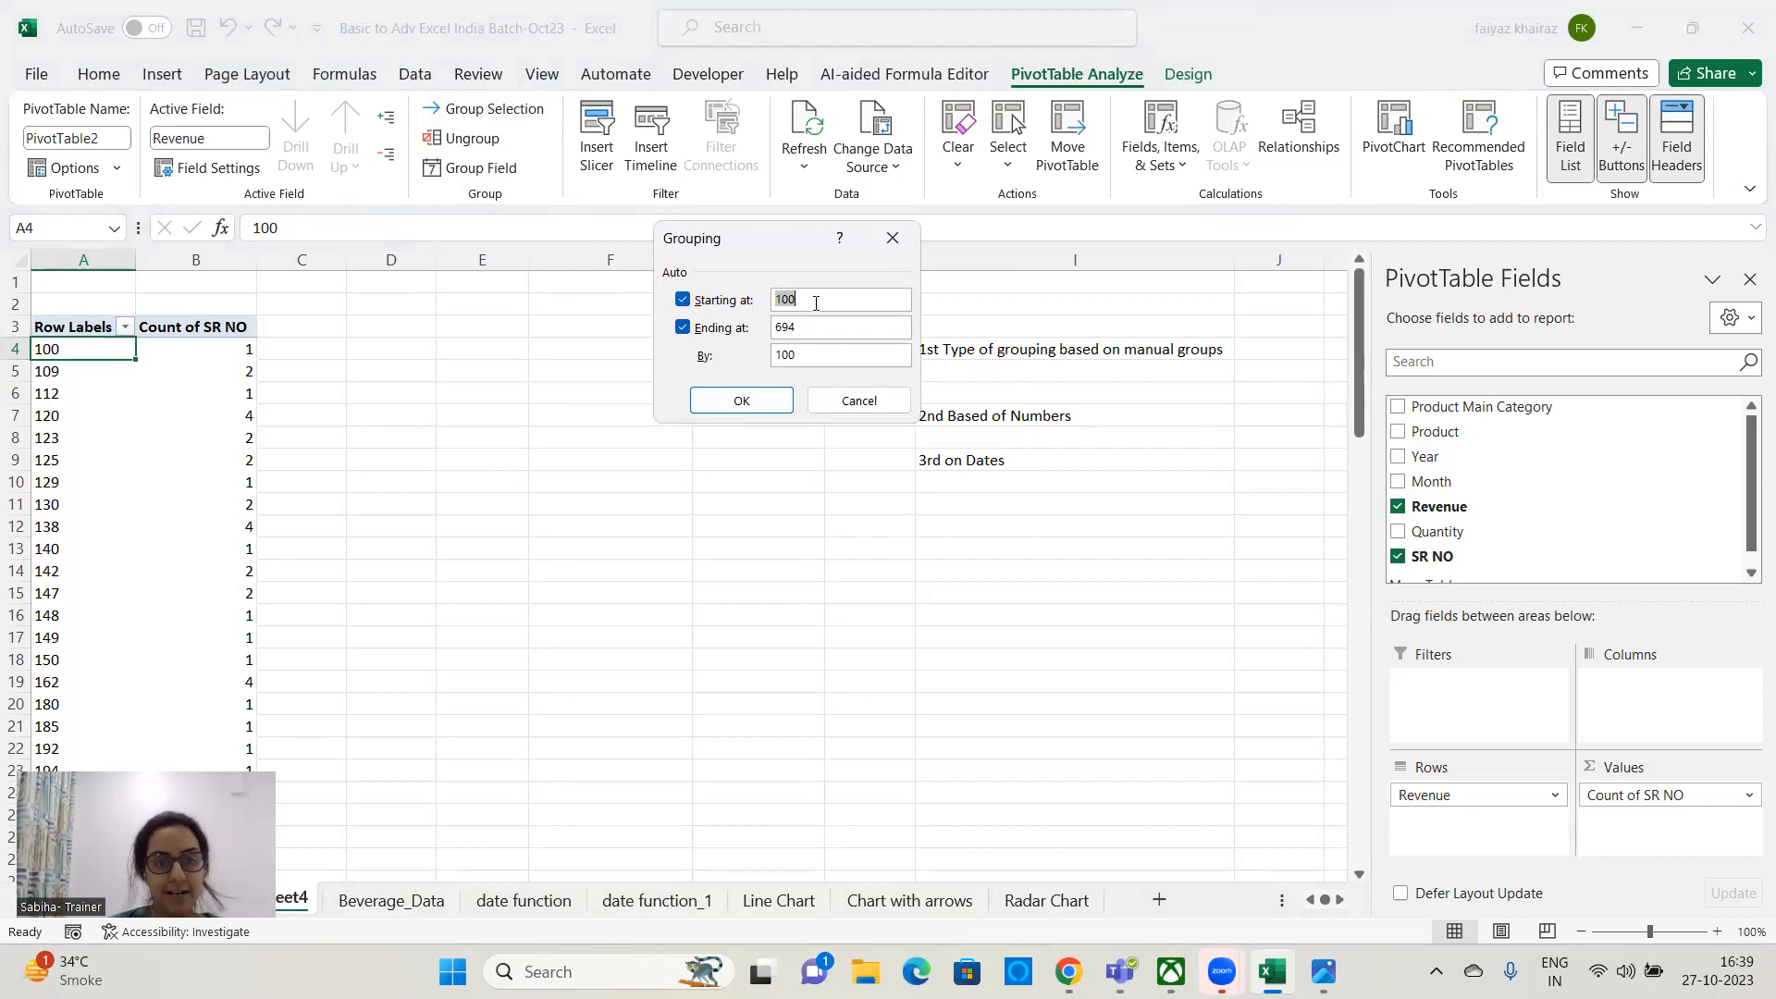
{"action": "left_click_drag", "start_coordinate": [822, 329], "coordinate": [774, 326]}
{"action": "type", "text": "700"}
{"action": "double_click", "coordinate": [817, 352]}
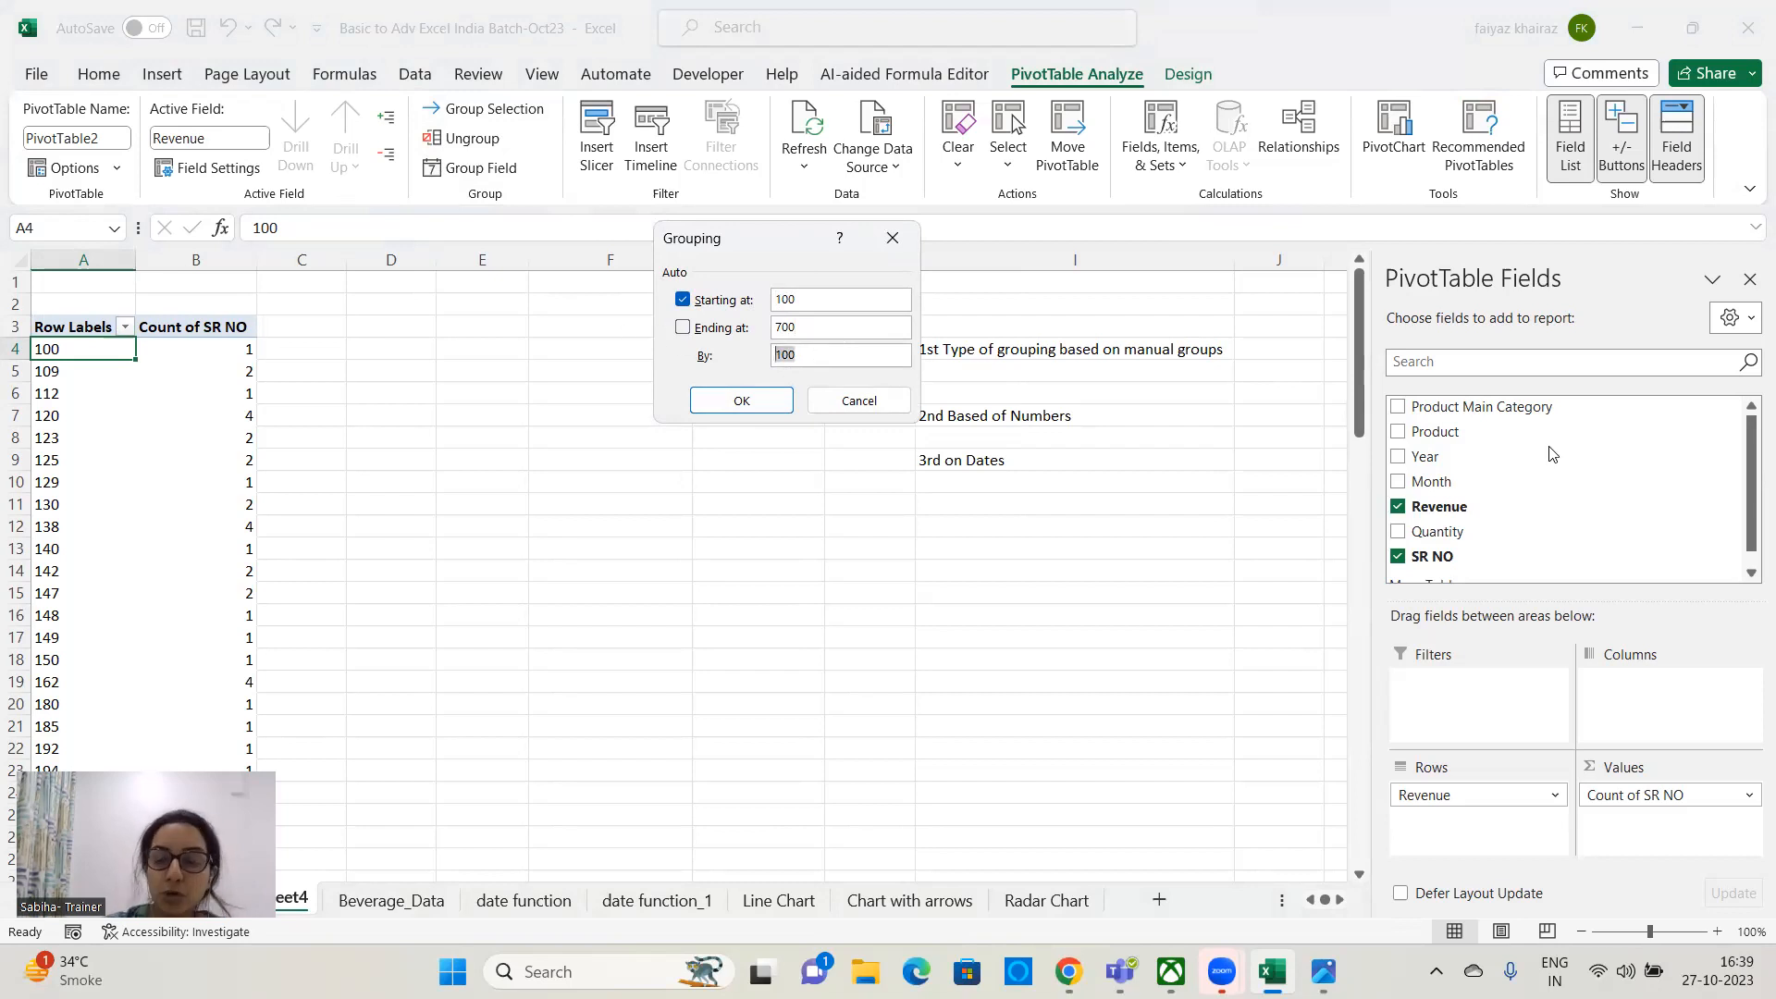
{"action": "type", "text": "50"}
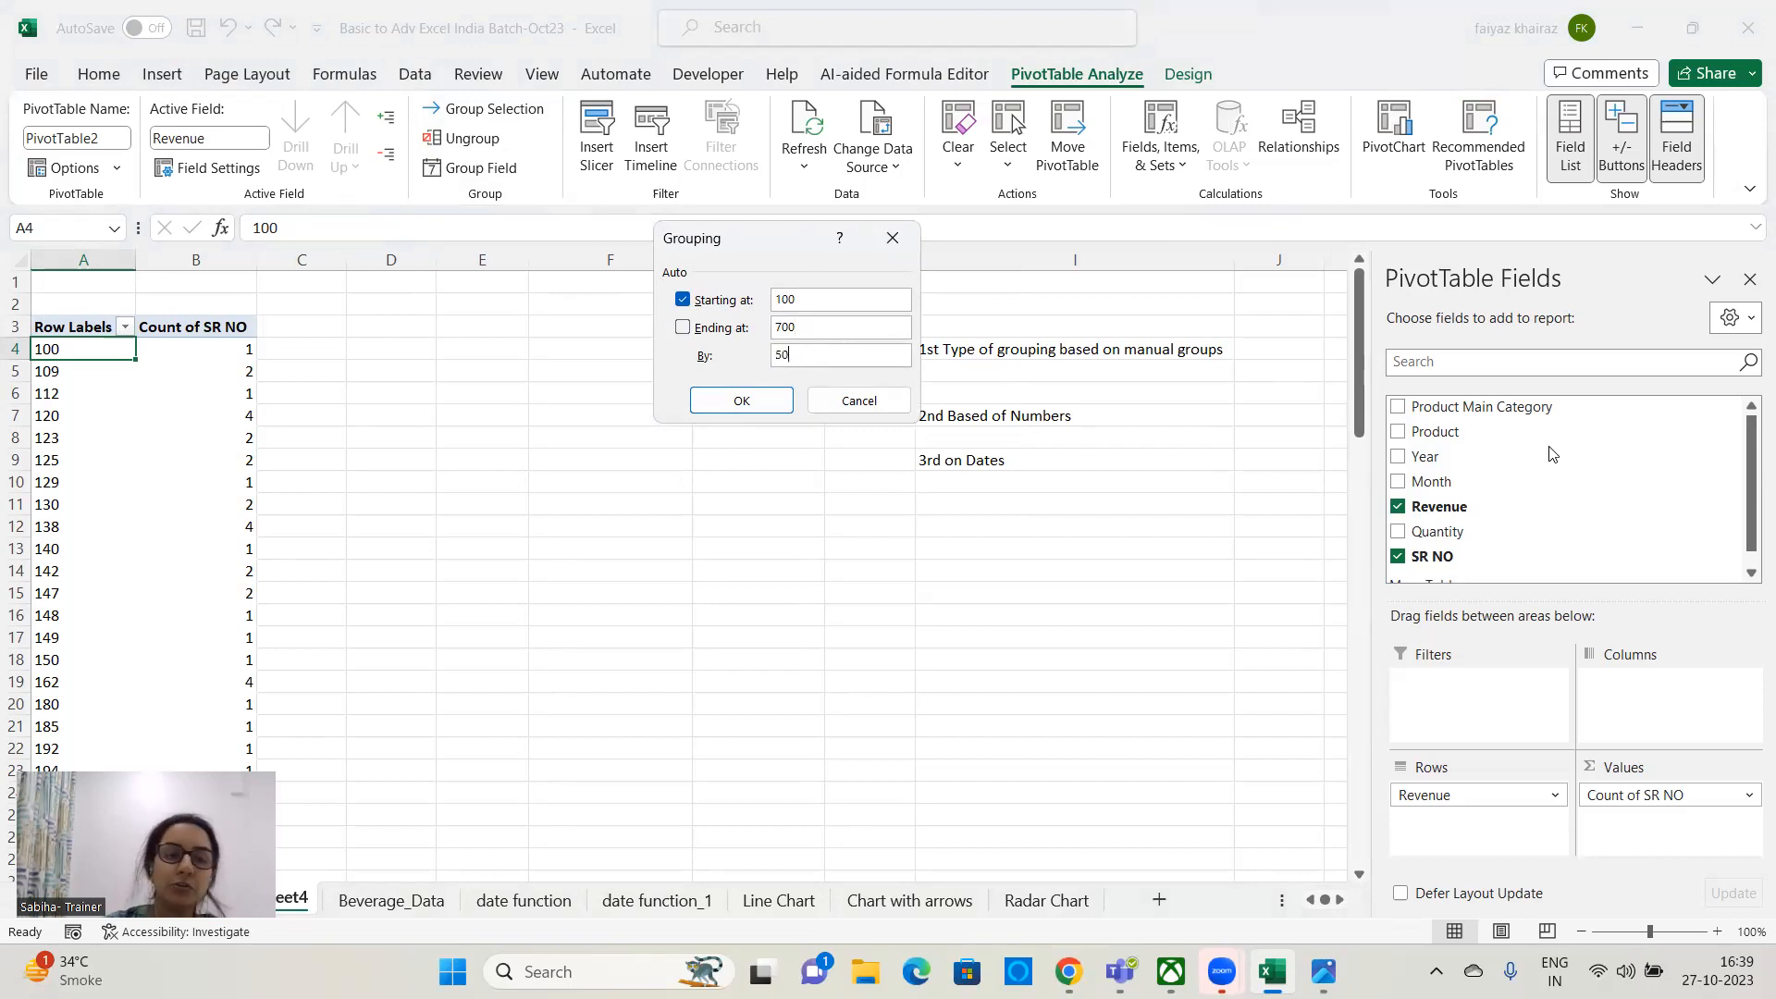
{"action": "key", "text": "BackSpace"}
{"action": "key", "text": "BackSpace"}
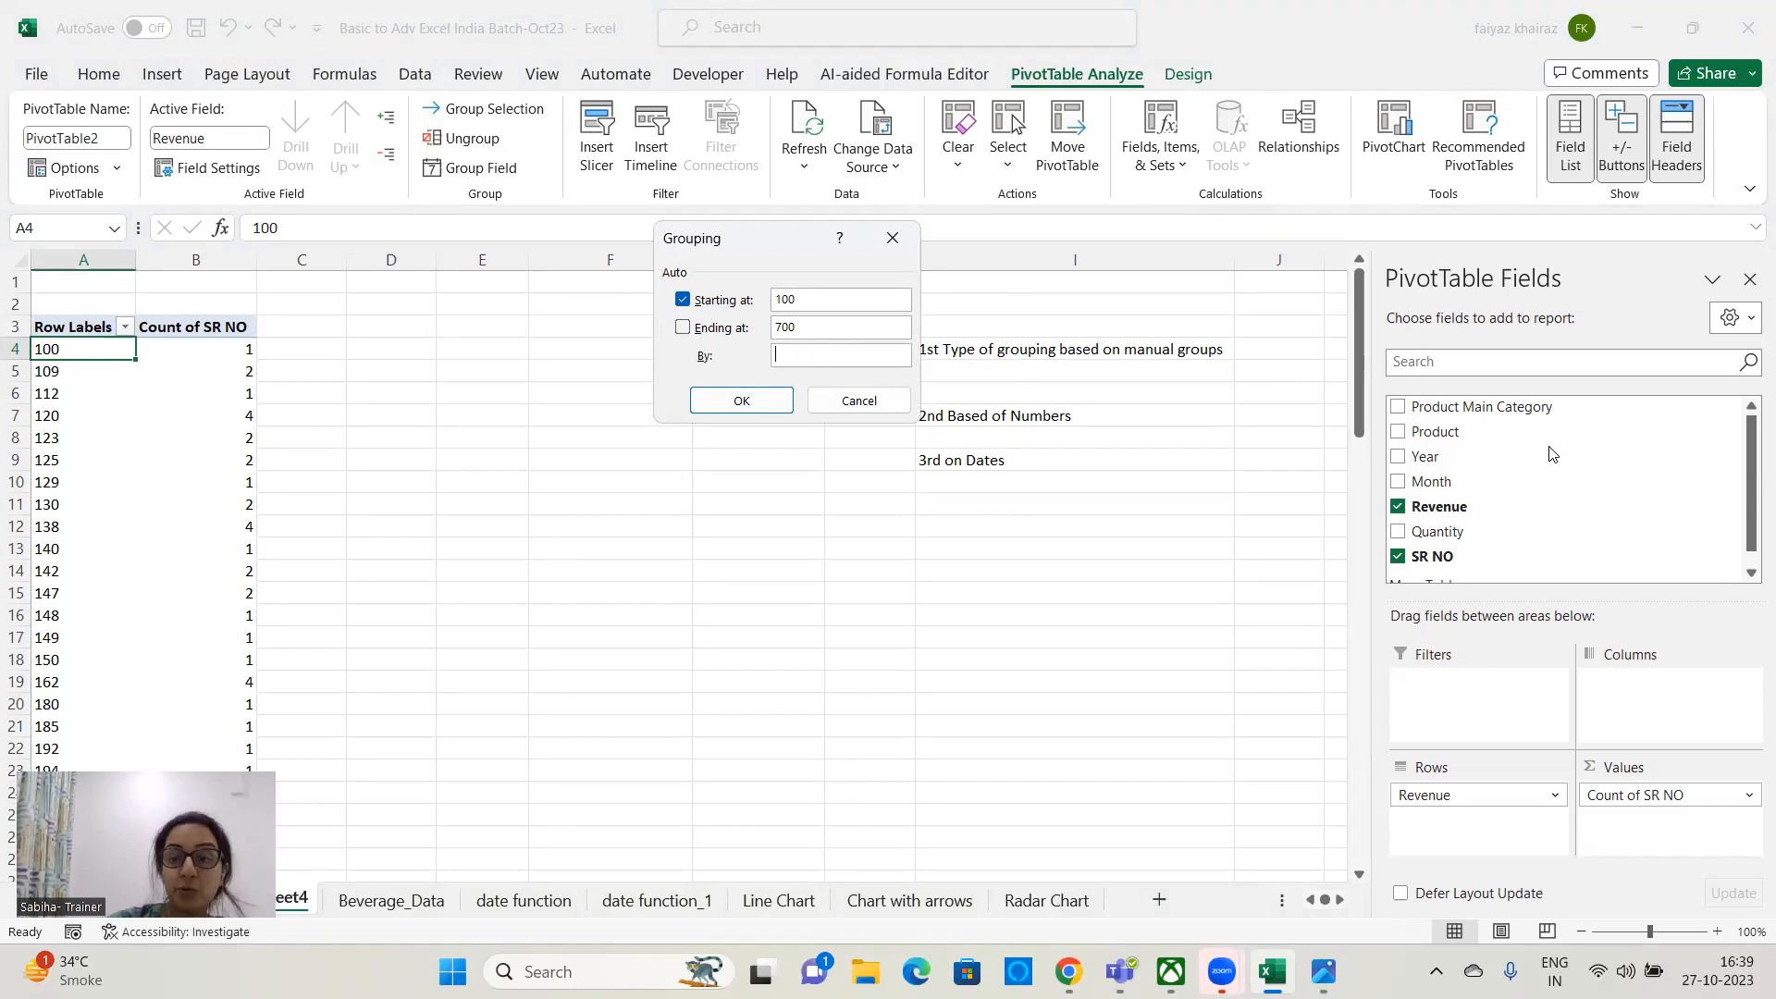
{"action": "type", "text": "200"}
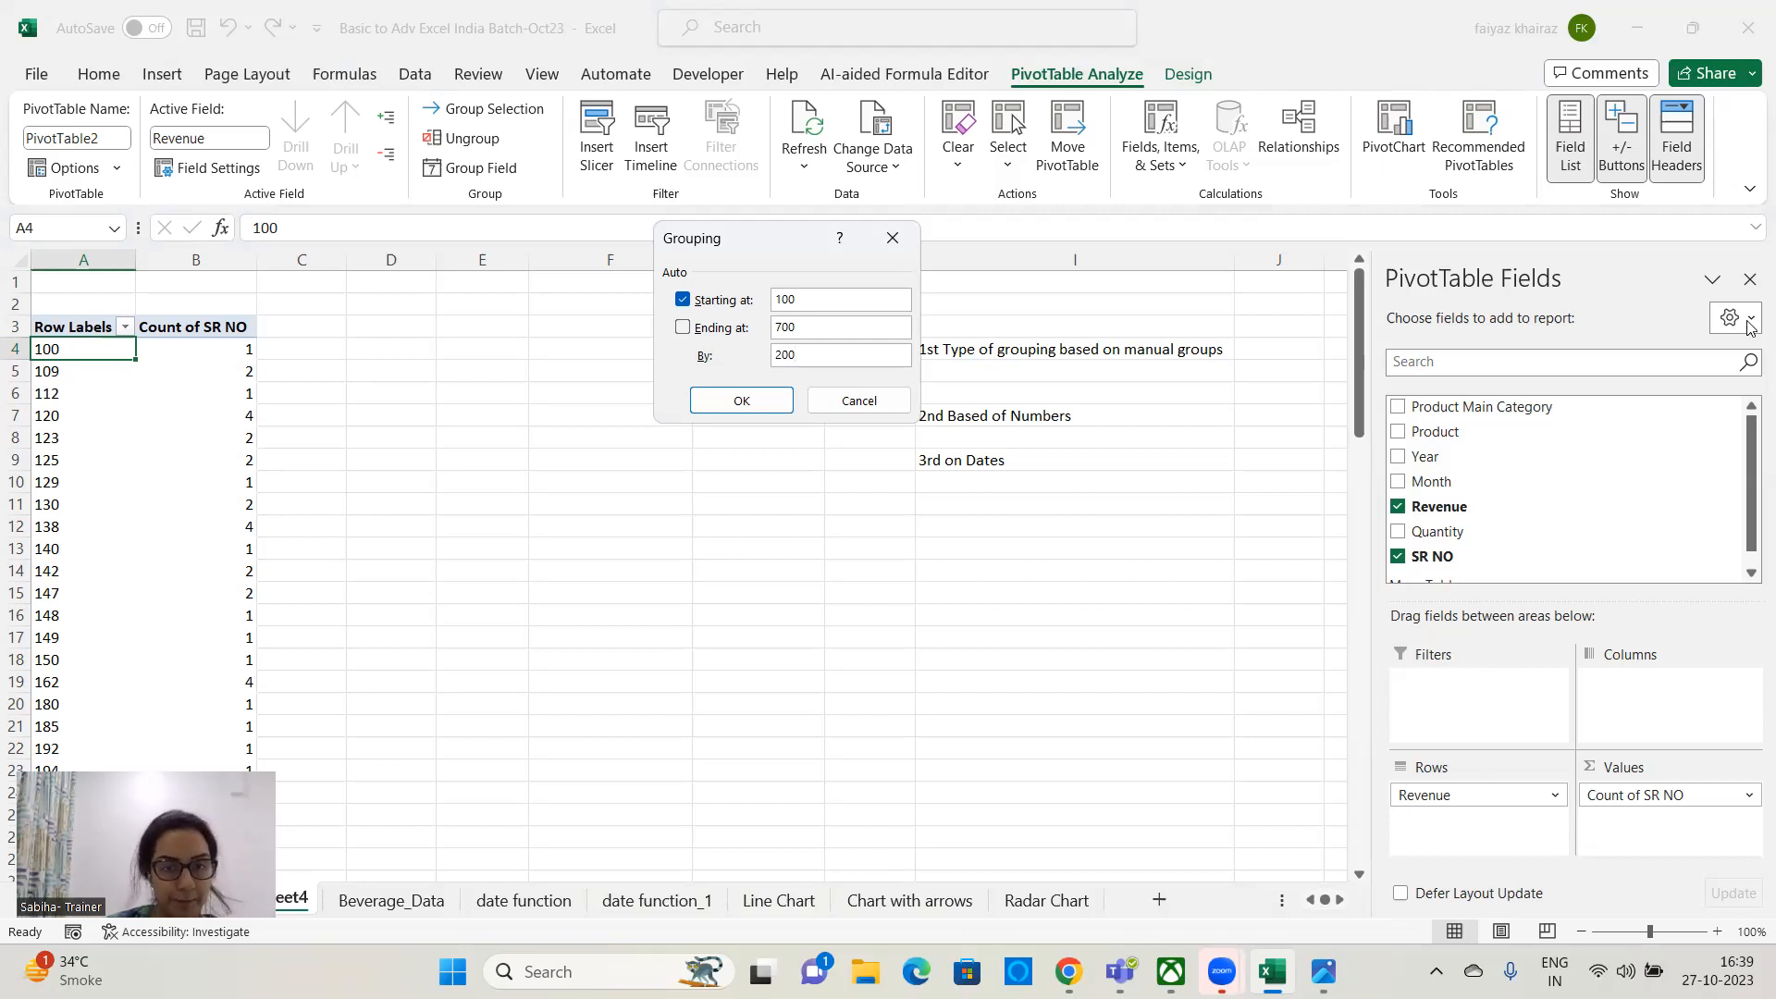
{"action": "left_click", "coordinate": [762, 407]}
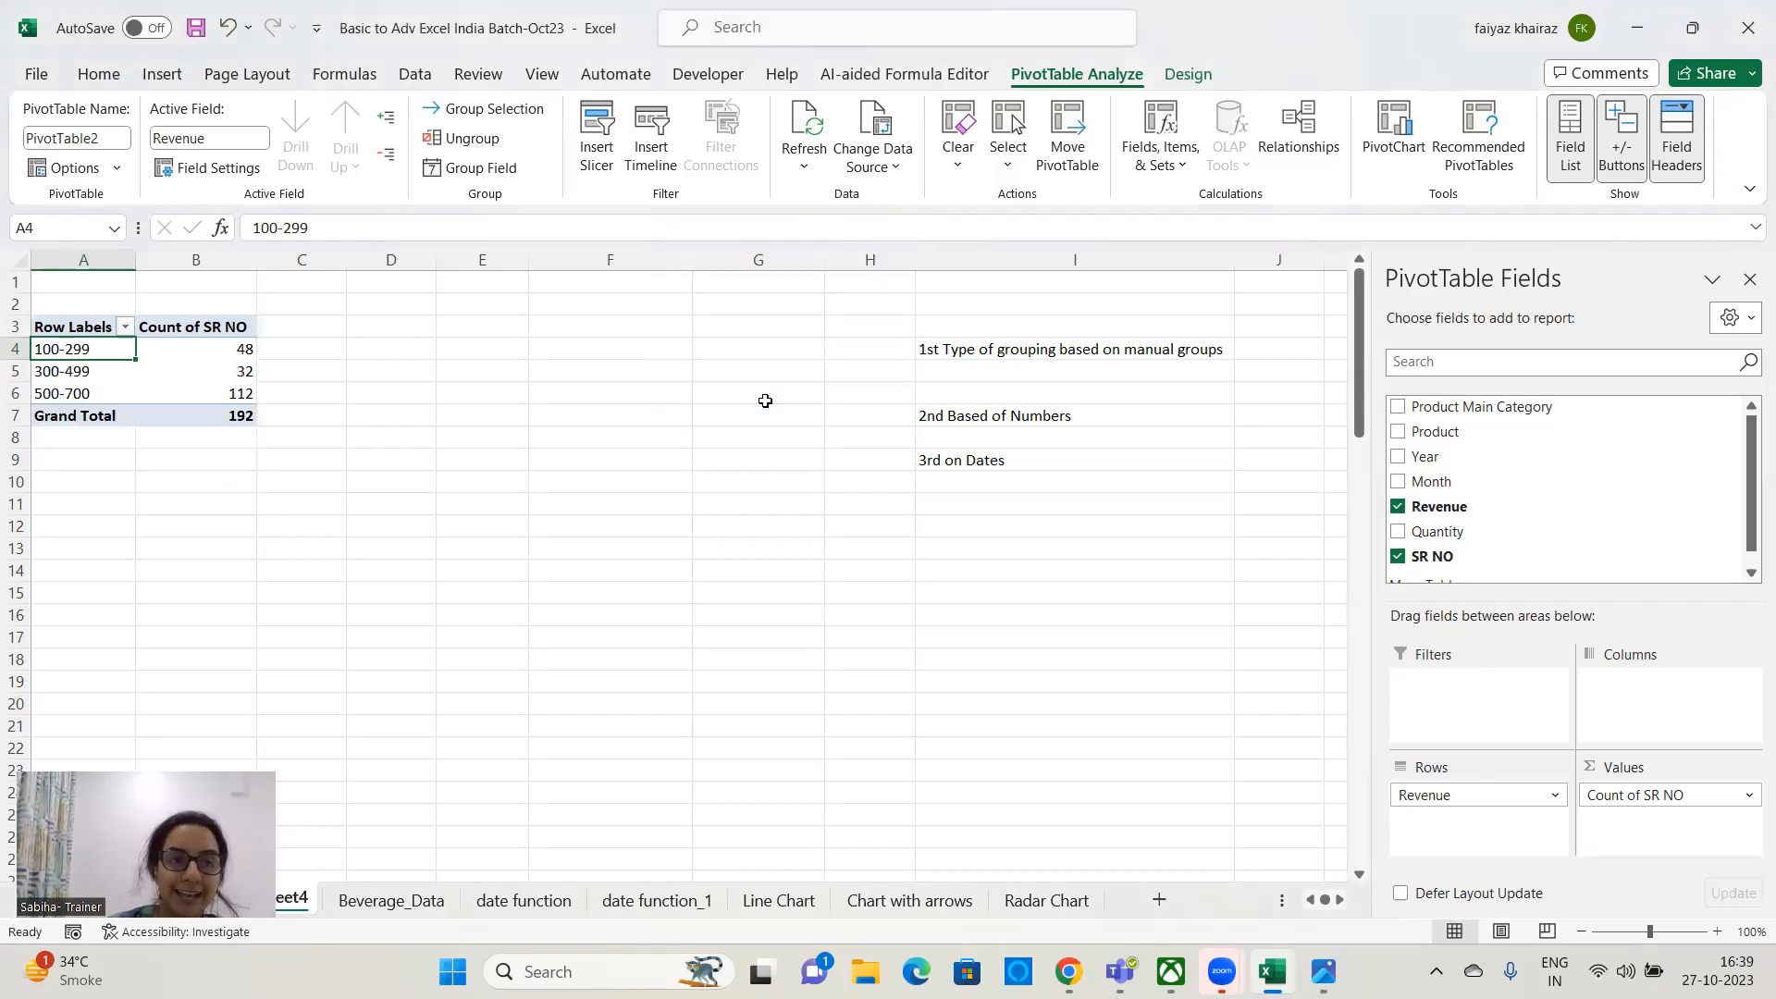
{"action": "left_click", "coordinate": [219, 394]}
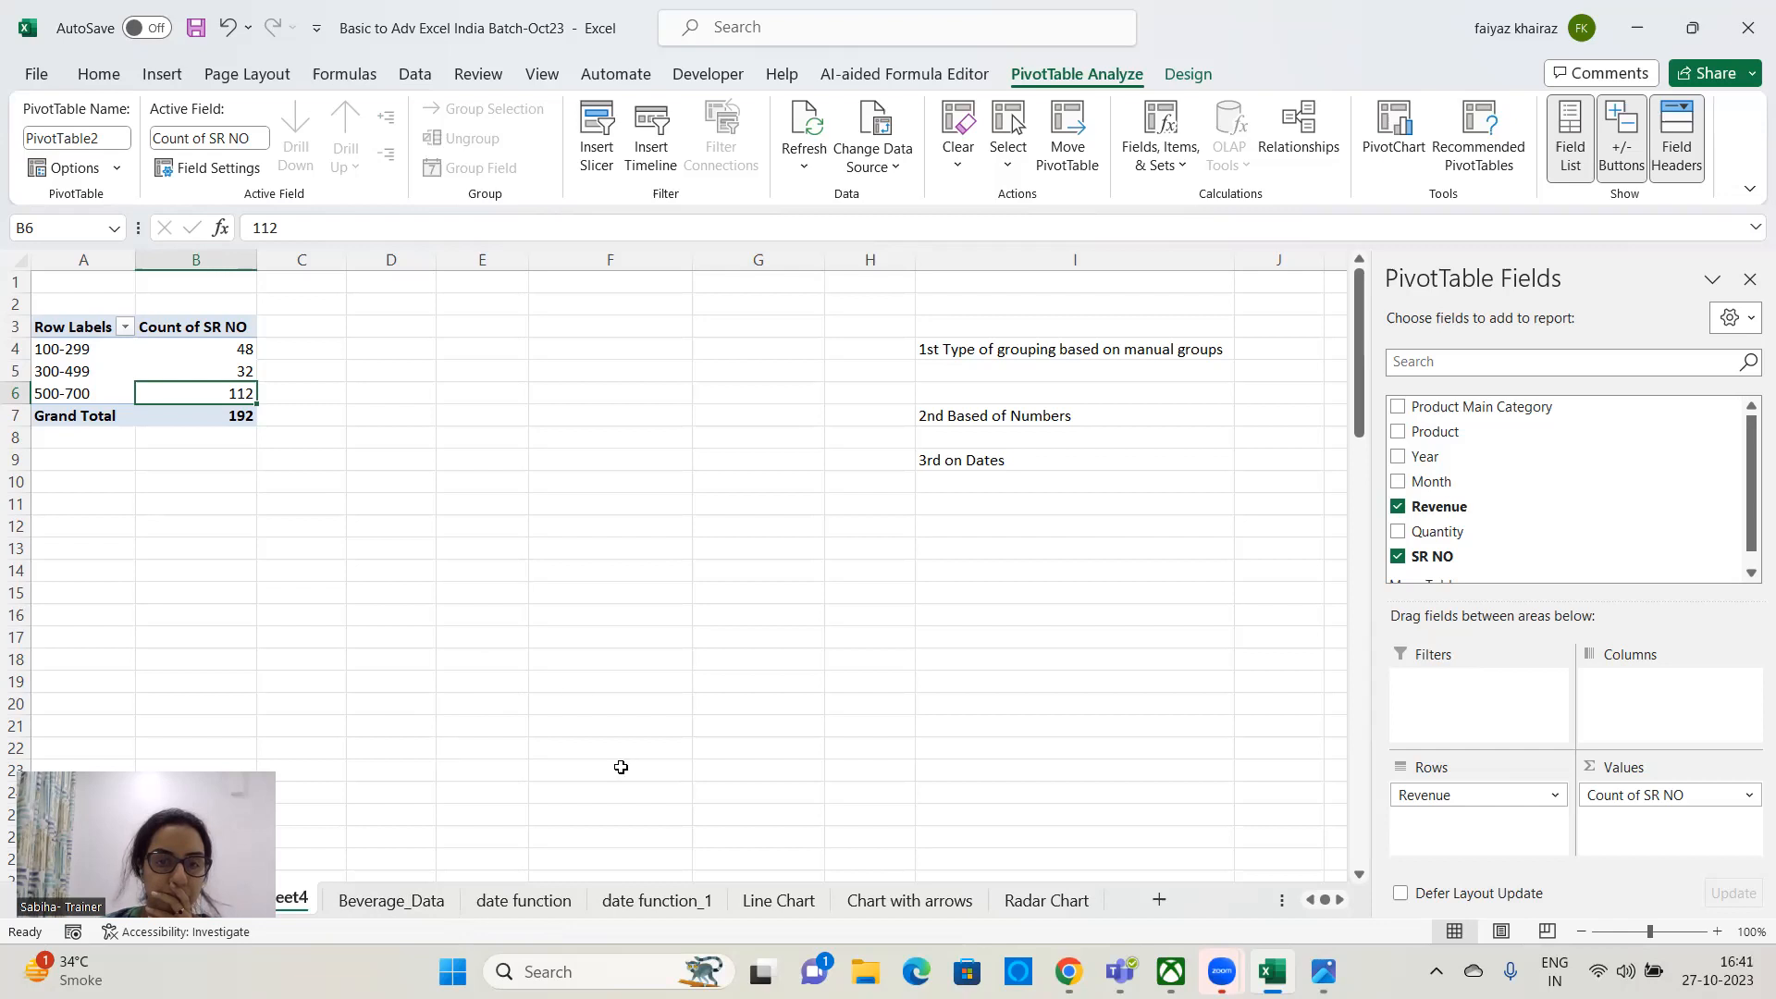
{"action": "left_click", "coordinate": [1751, 149]}
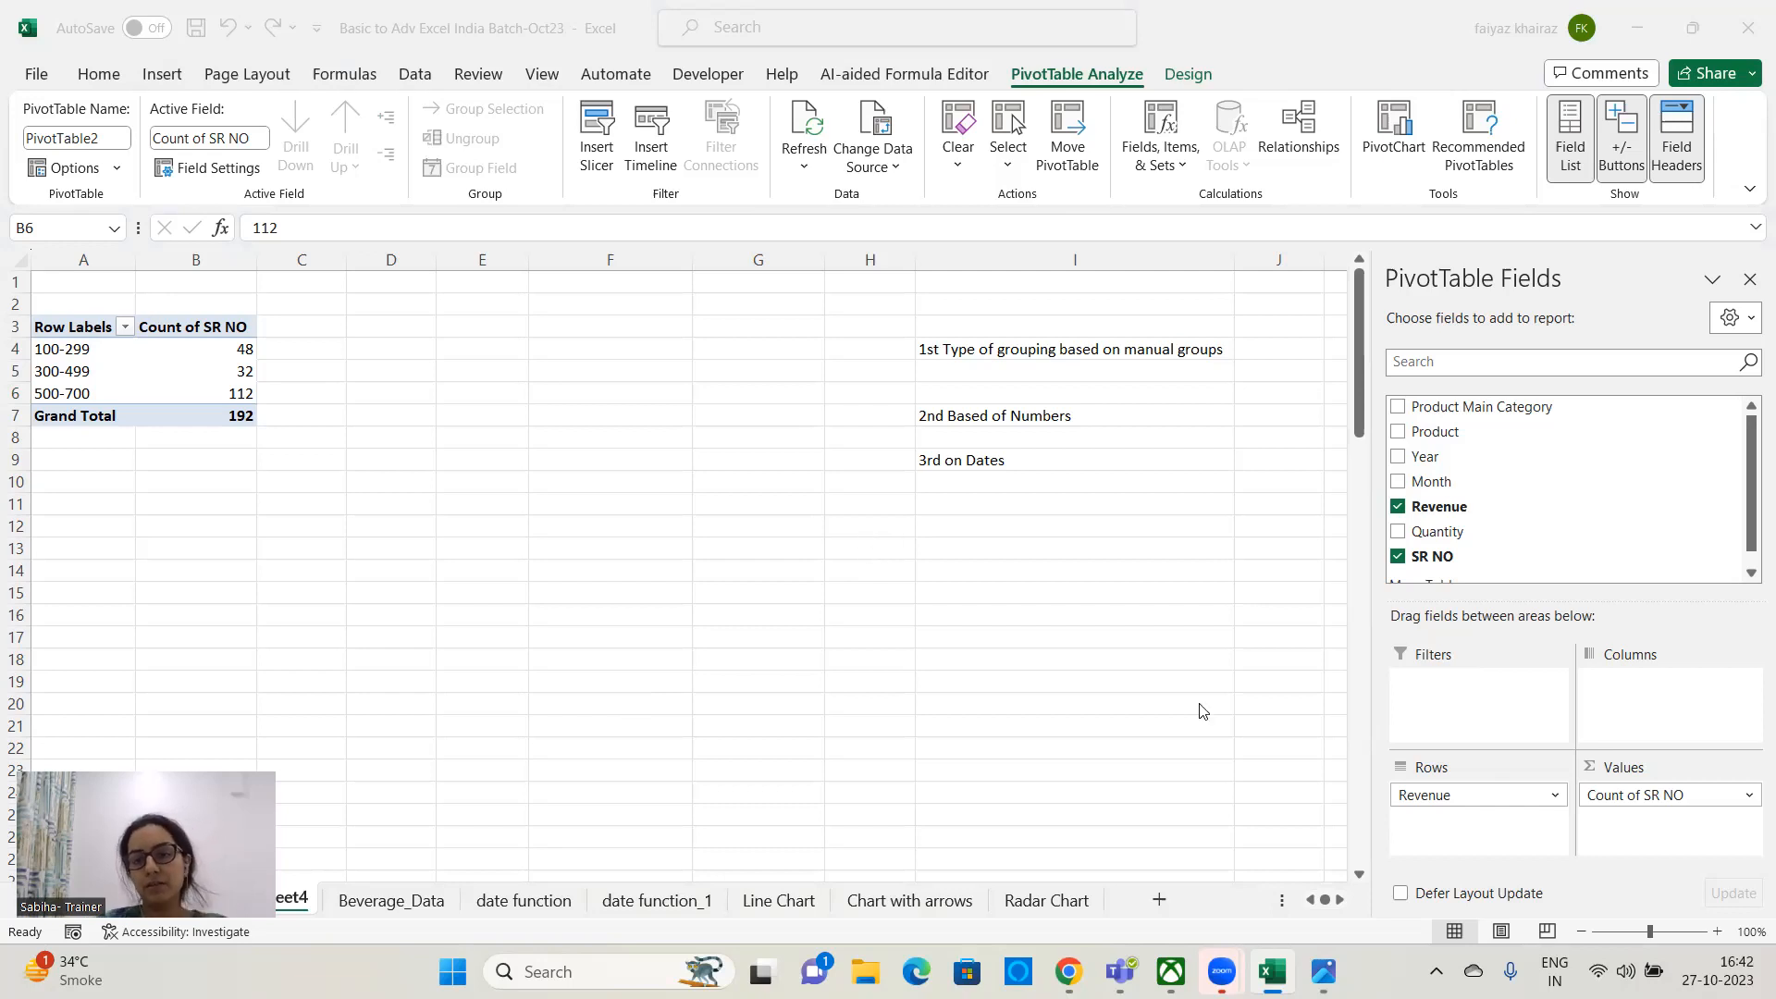
{"action": "left_click", "coordinate": [1455, 783]}
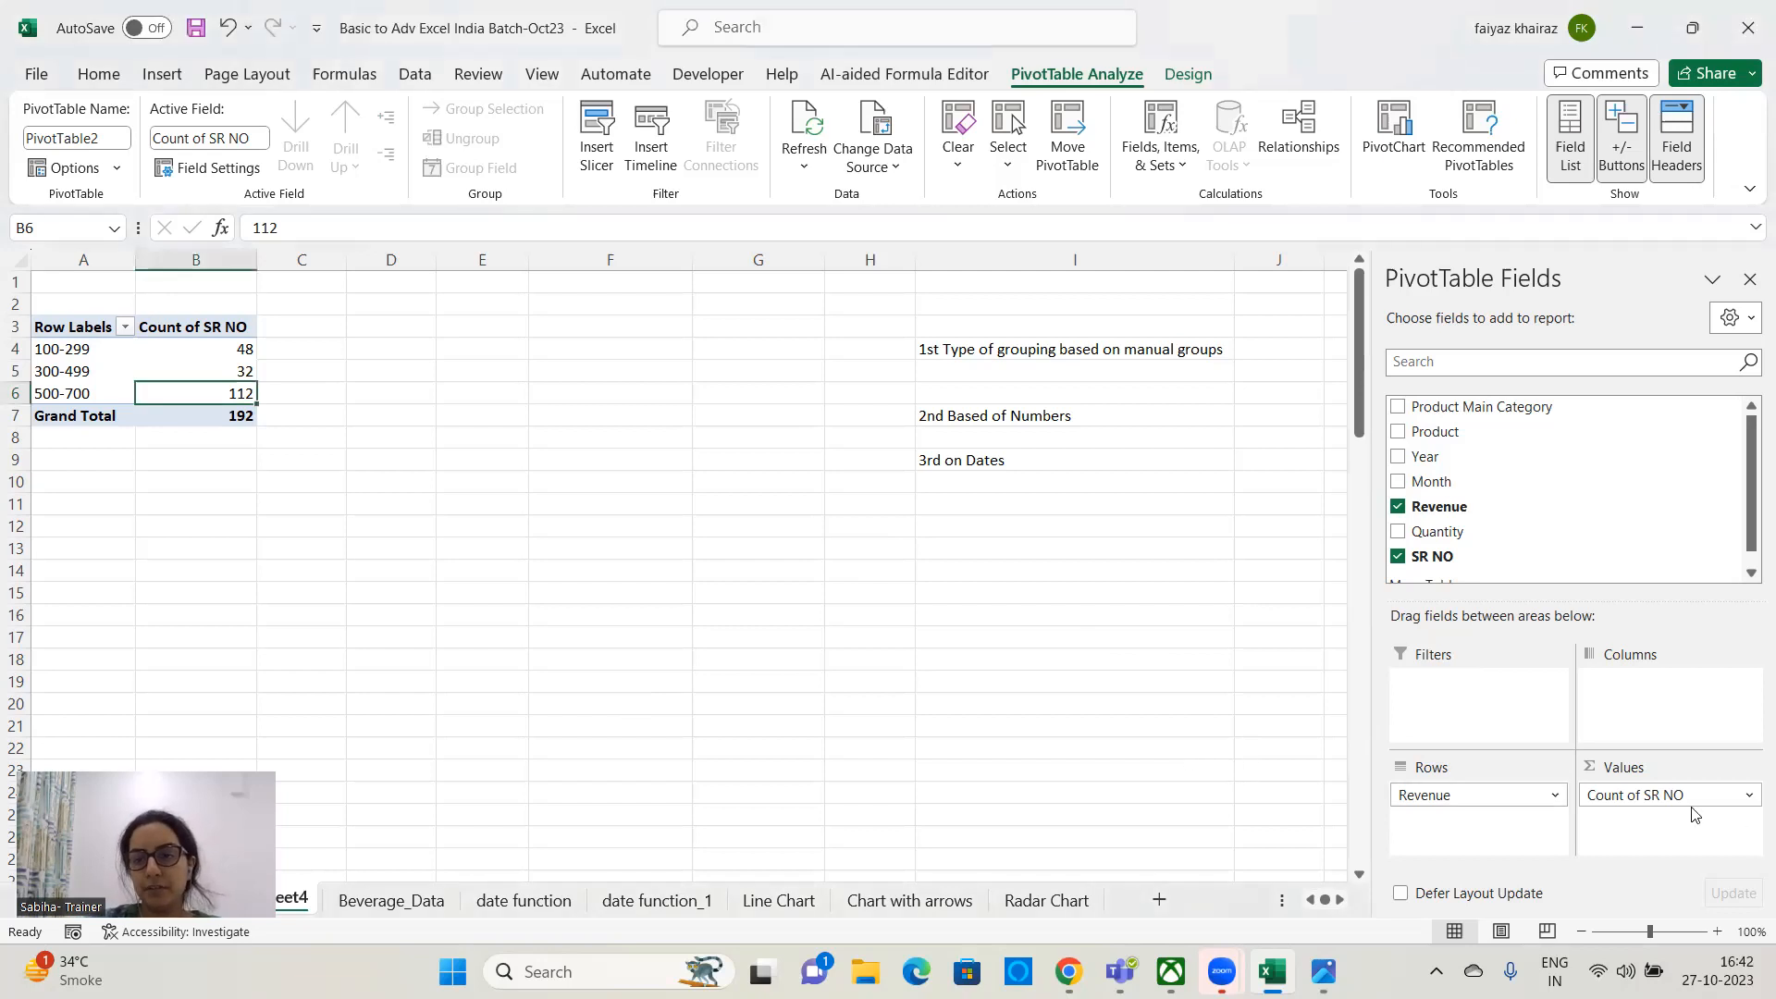
- Ungroup the 200-wide revenue intervals and clear Revenue and SR NO out of the pivot table layout
{"action": "left_click", "coordinate": [32, 370]}
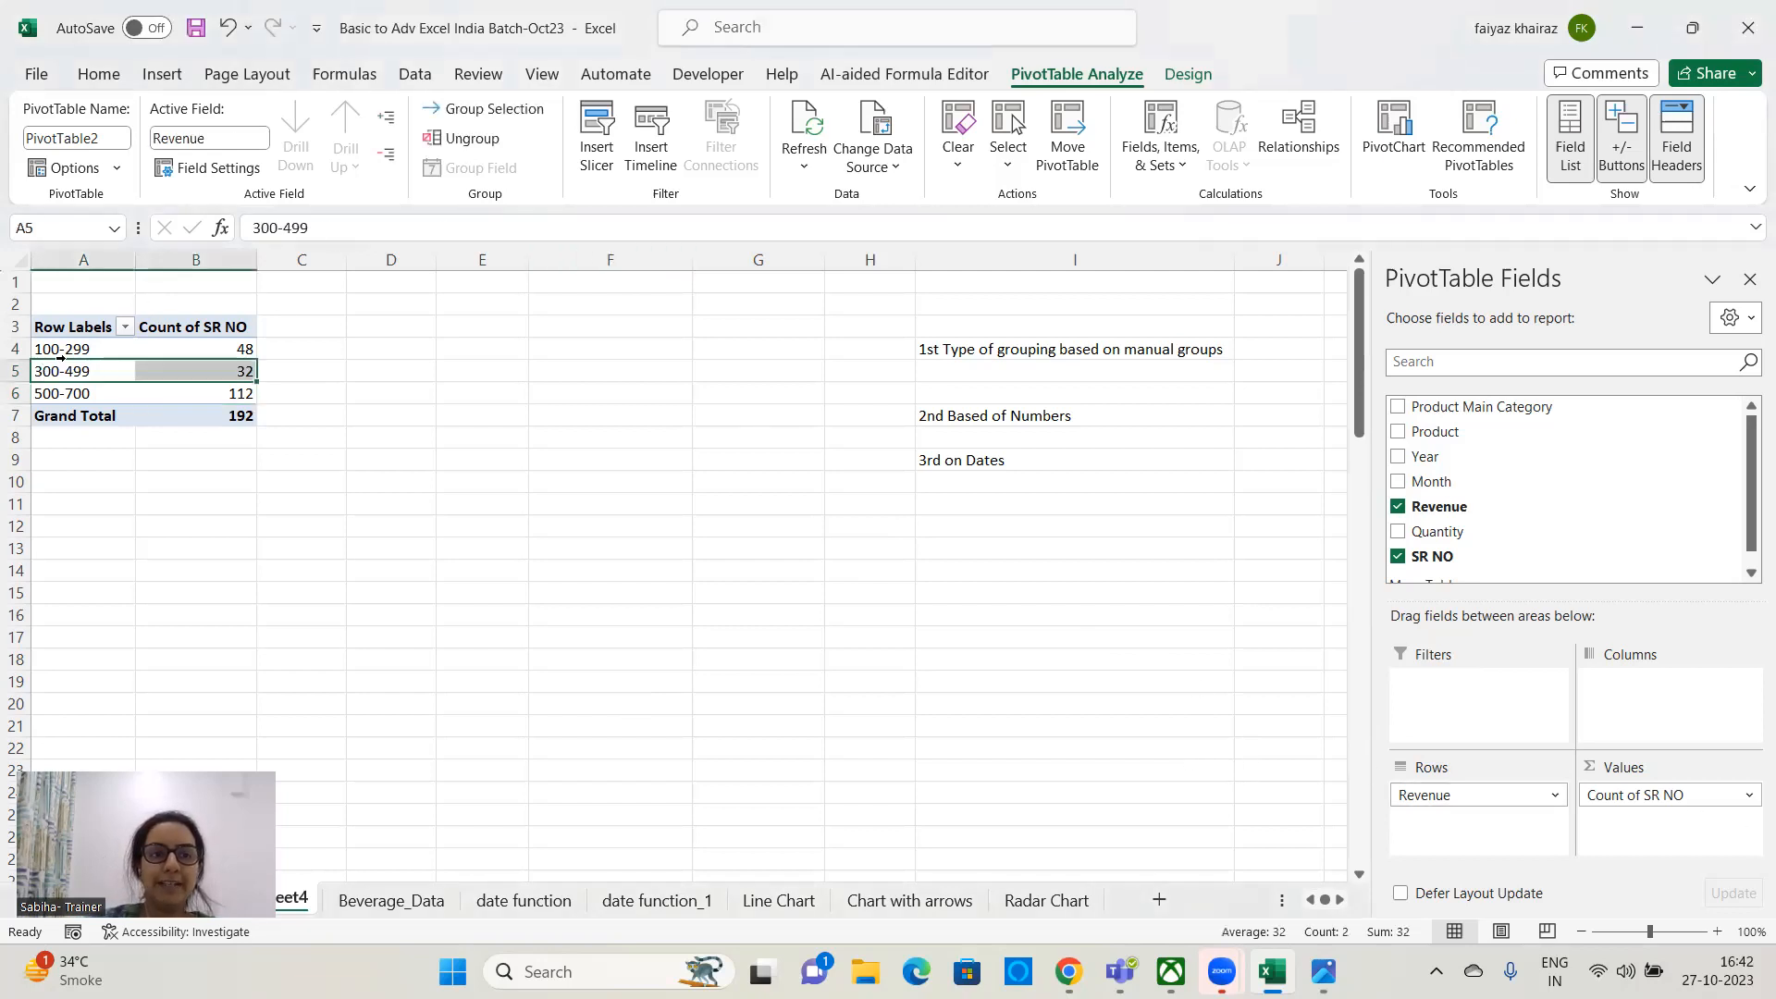
{"action": "left_click", "coordinate": [472, 139]}
{"action": "left_click_drag", "start_coordinate": [1471, 794], "coordinate": [1156, 786]}
{"action": "left_click_drag", "start_coordinate": [1708, 797], "coordinate": [1145, 663]}
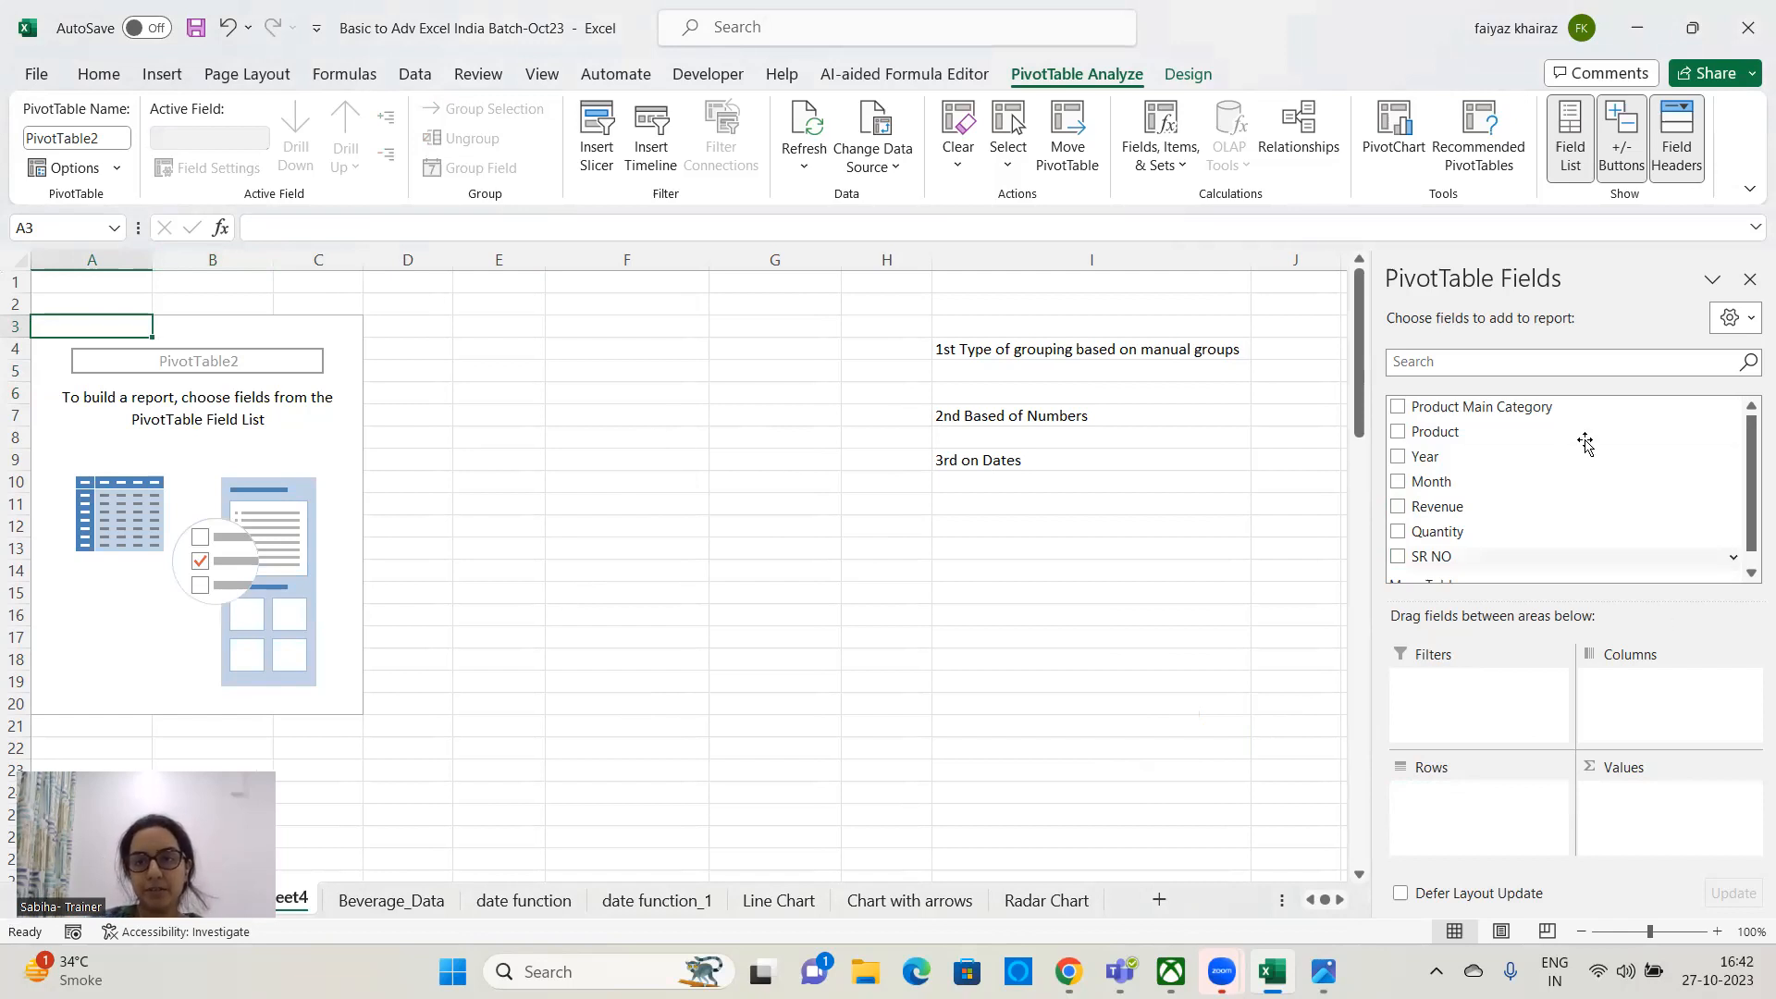
- Lay out the pivot table with Product Main Category and Product as rows, and the sums of Revenue and Quantity as values
{"action": "left_click_drag", "start_coordinate": [1490, 408], "coordinate": [1513, 760]}
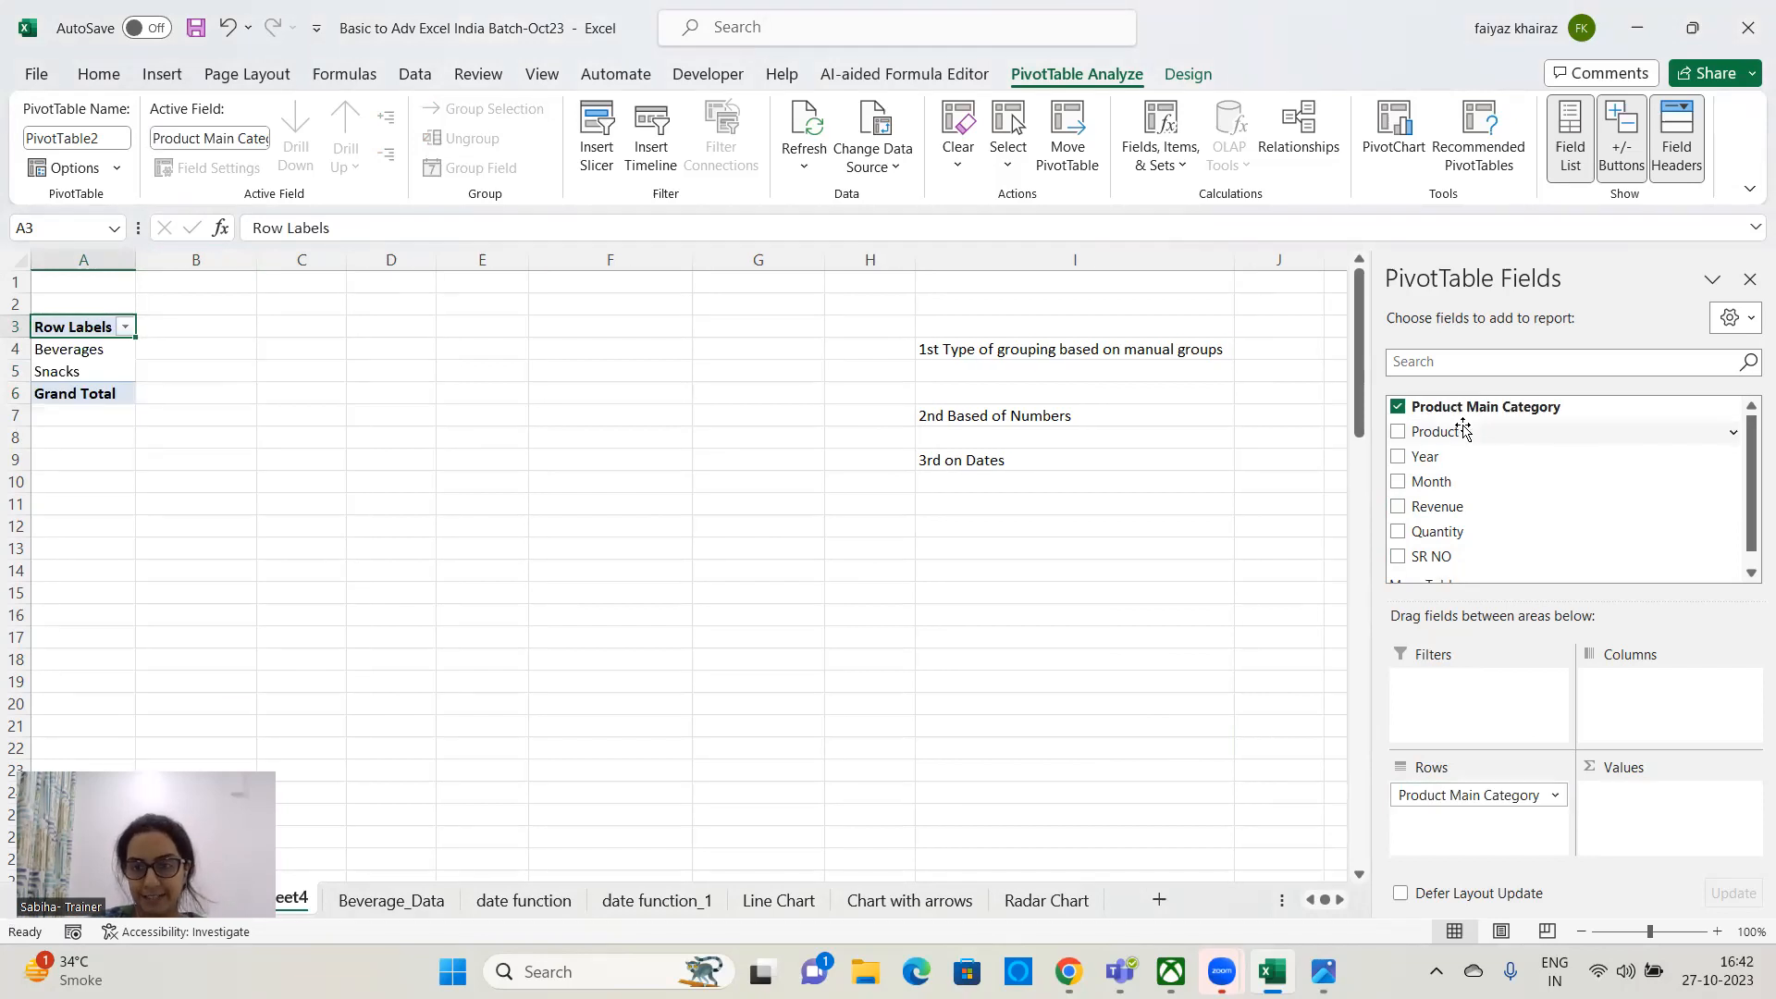
{"action": "left_click_drag", "start_coordinate": [1450, 431], "coordinate": [1464, 777]}
{"action": "left_click_drag", "start_coordinate": [1435, 497], "coordinate": [1676, 860]}
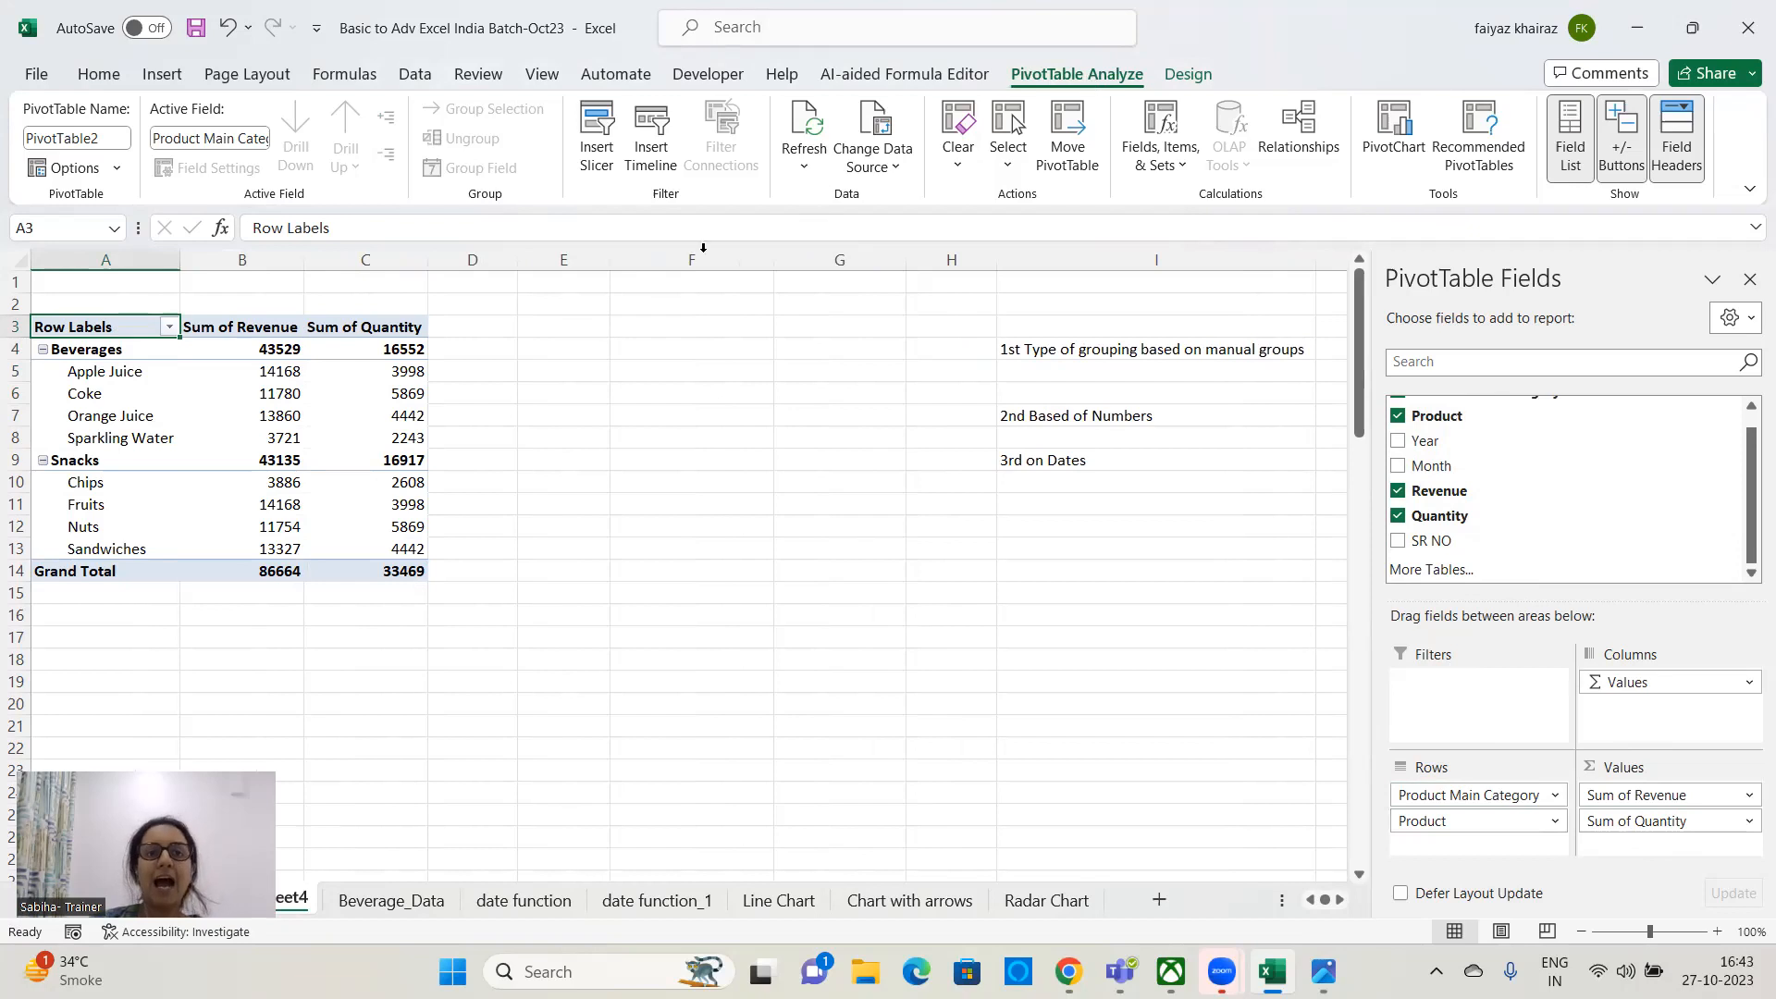
- Insert a slicer for the Month field and place it beside the upper part of the pivot table
{"action": "left_click", "coordinate": [598, 164]}
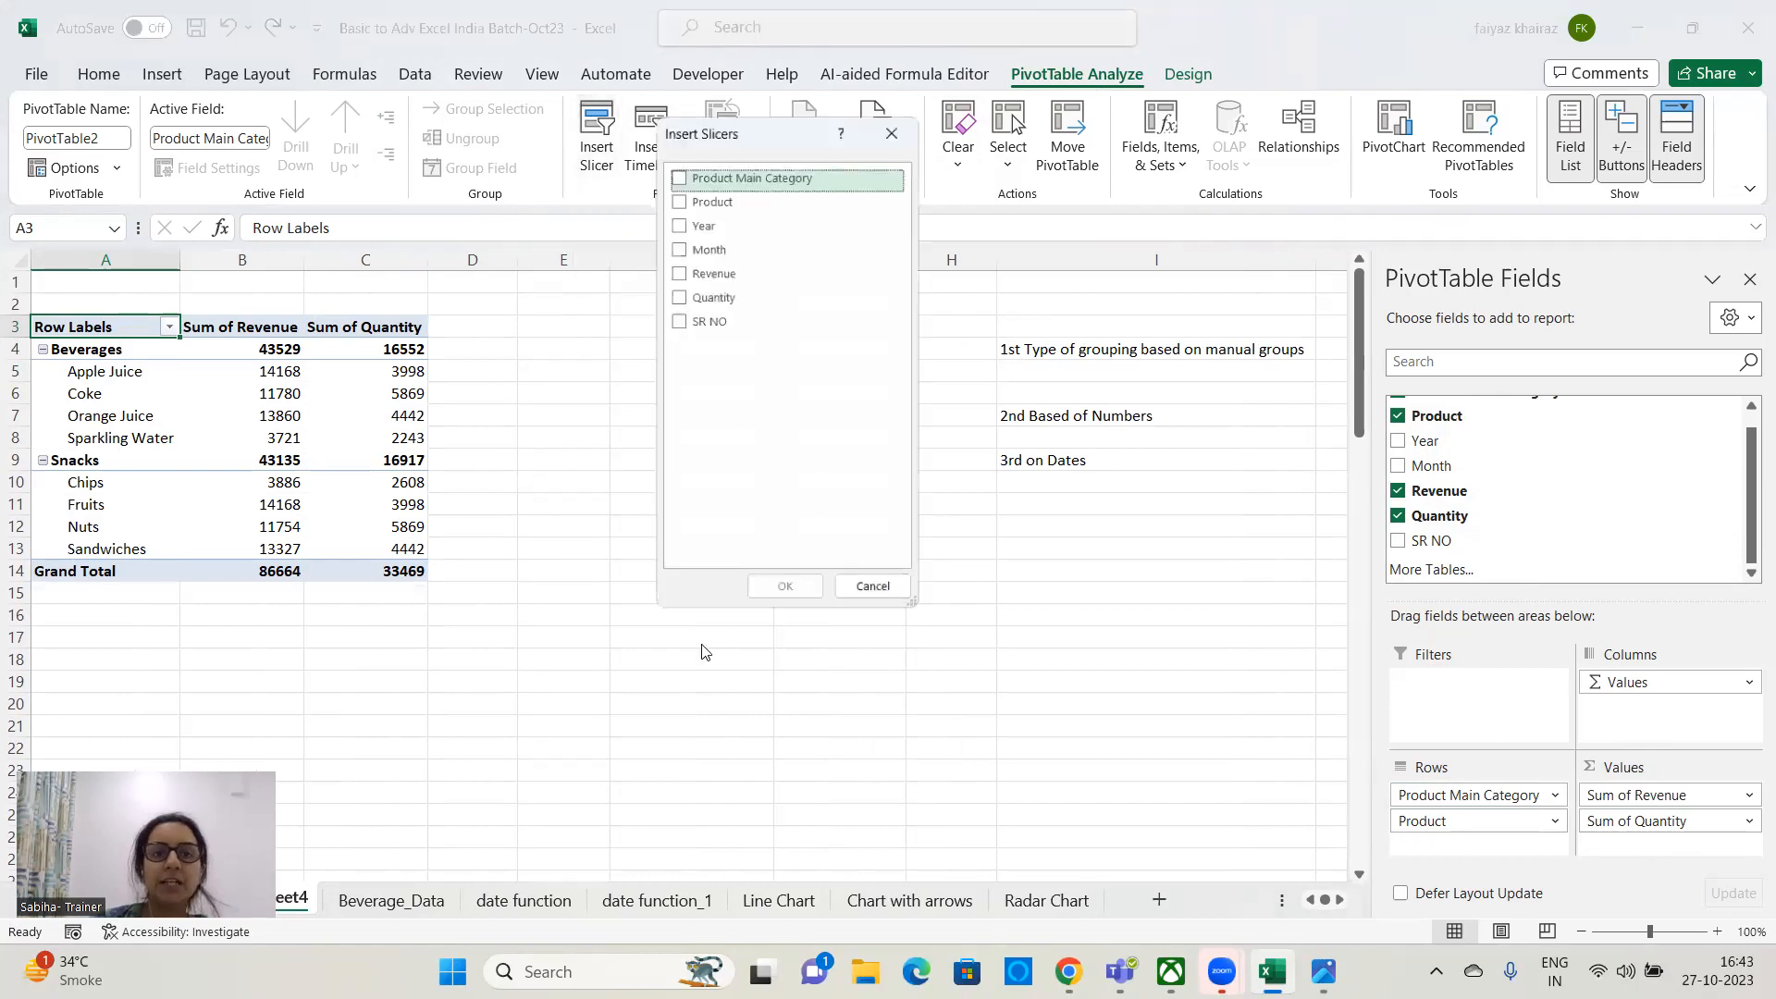
{"action": "key", "text": "Down"}
{"action": "key", "text": "Down"}
{"action": "key", "text": "Down"}
{"action": "key", "text": "space"}
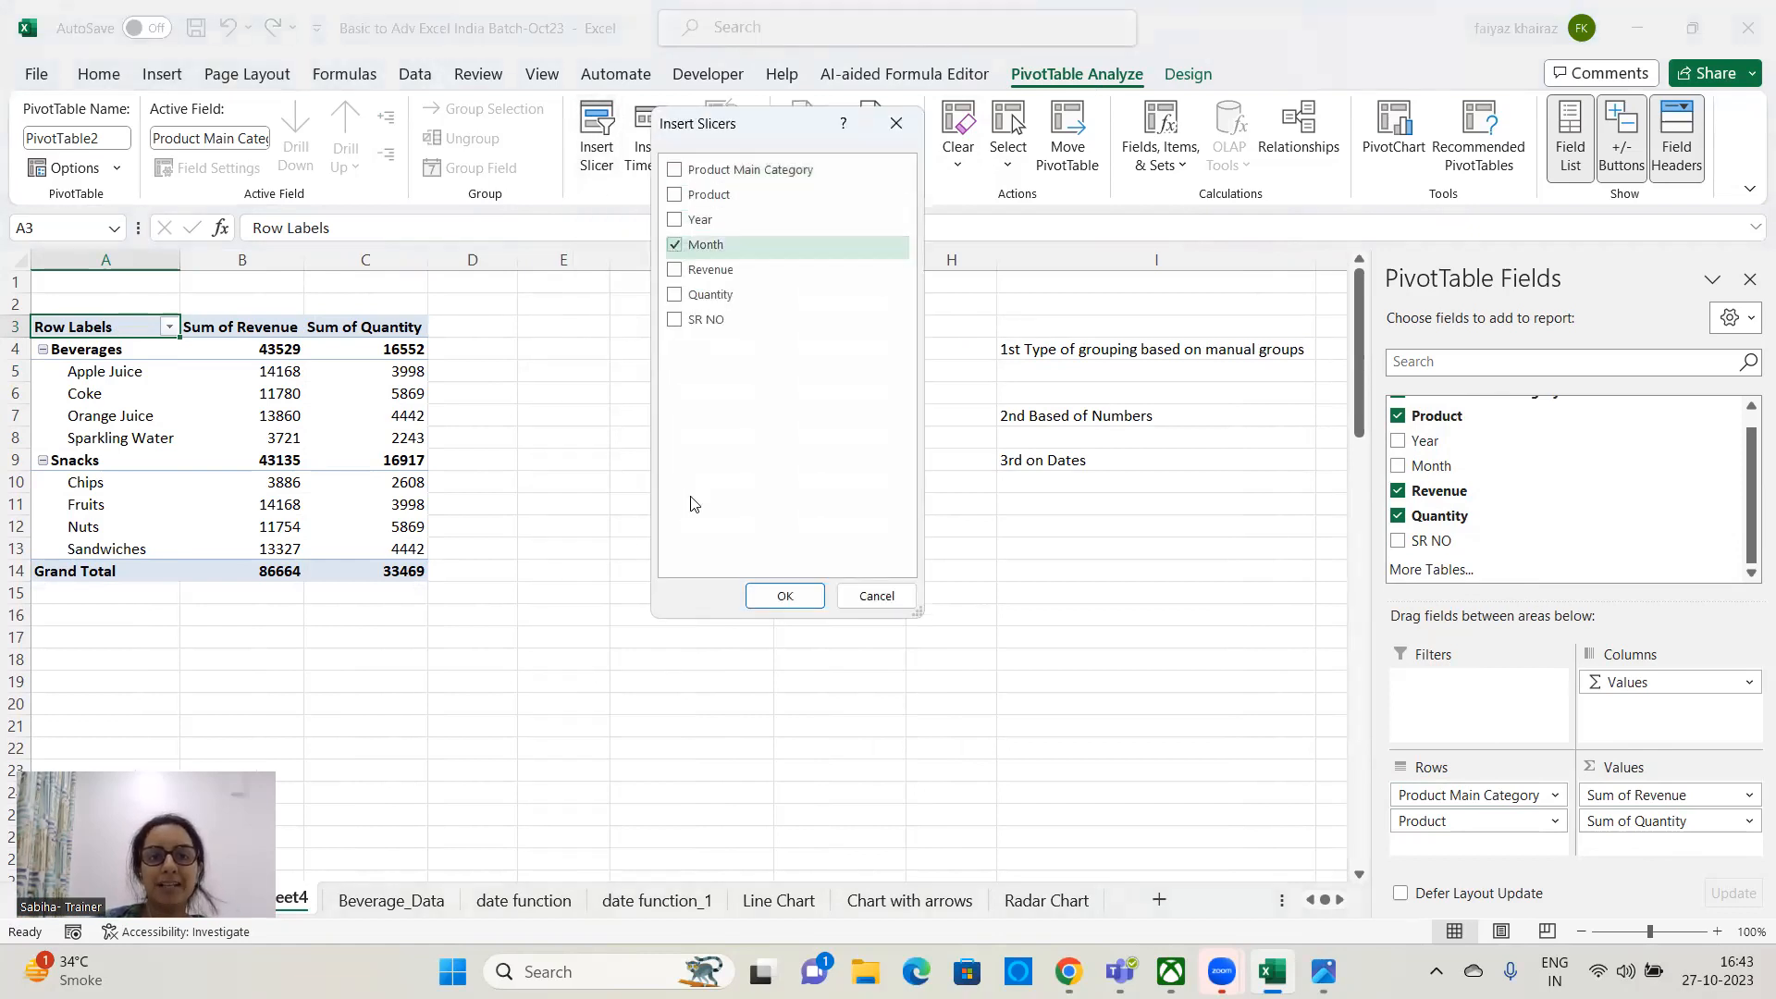
{"action": "left_click", "coordinate": [784, 596]}
{"action": "left_click_drag", "start_coordinate": [671, 442], "coordinate": [670, 312]}
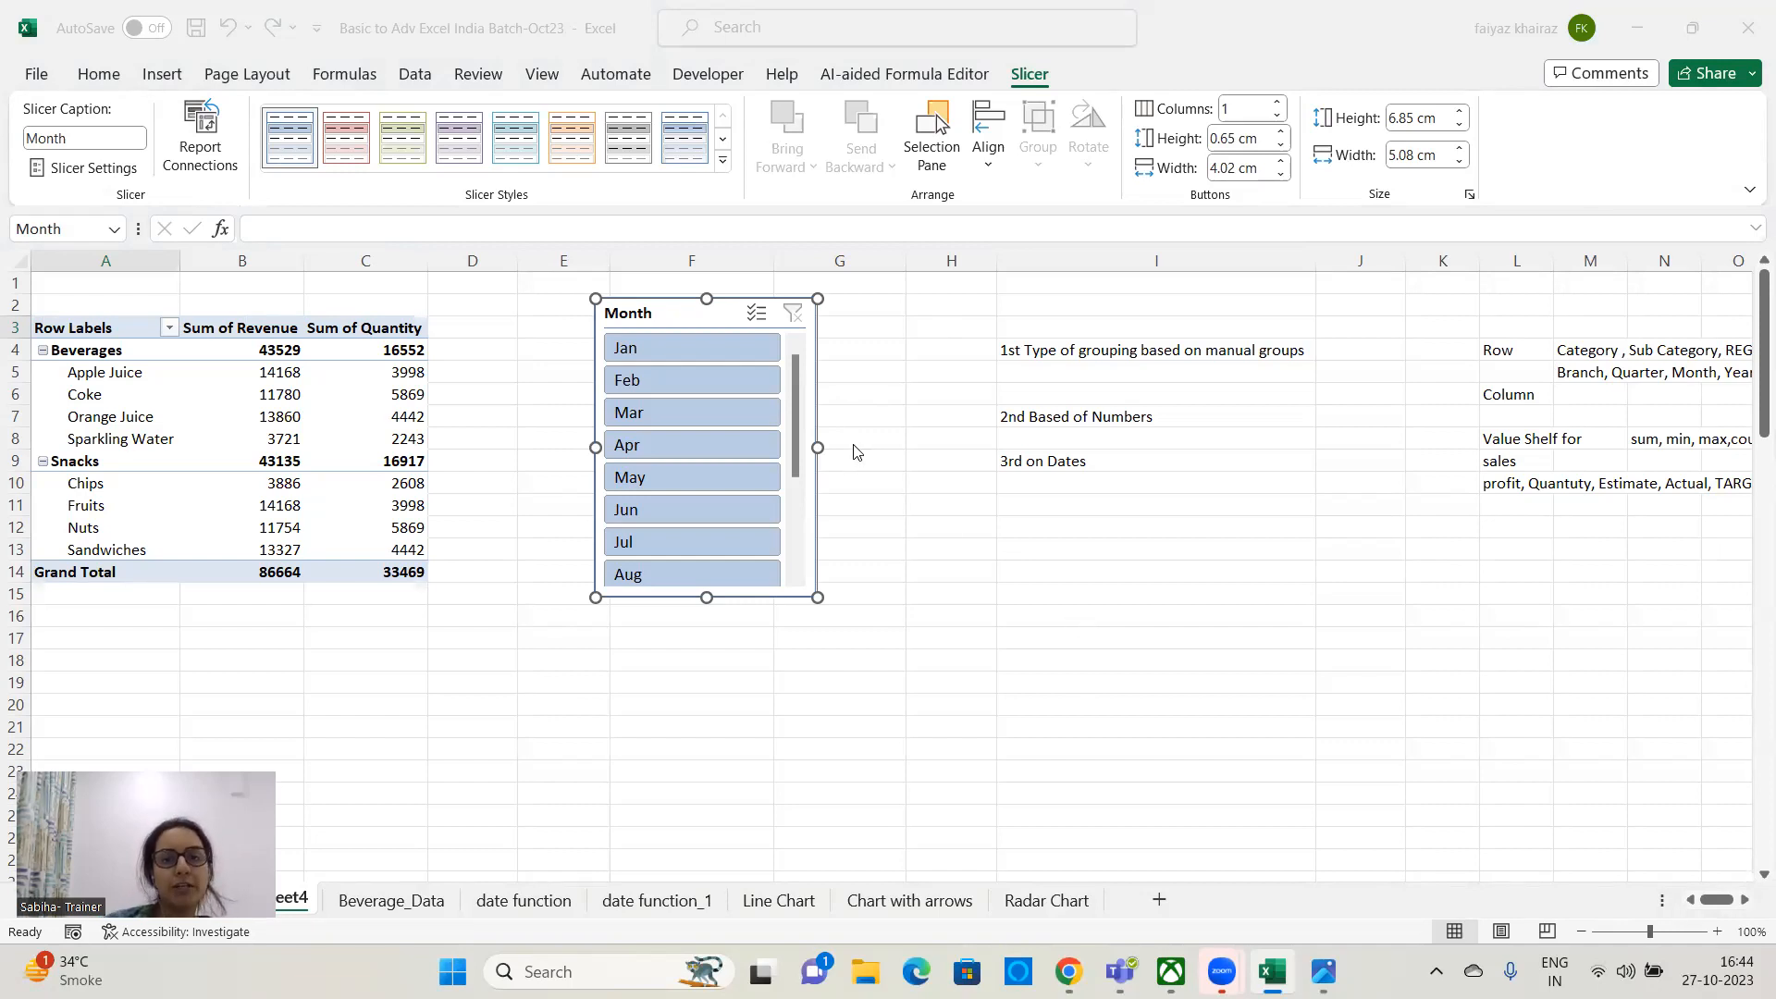
- Widen the Month slicer to about 14.69 cm and arrange its buttons in 3 columns
{"action": "left_click_drag", "start_coordinate": [815, 448], "coordinate": [1238, 448]}
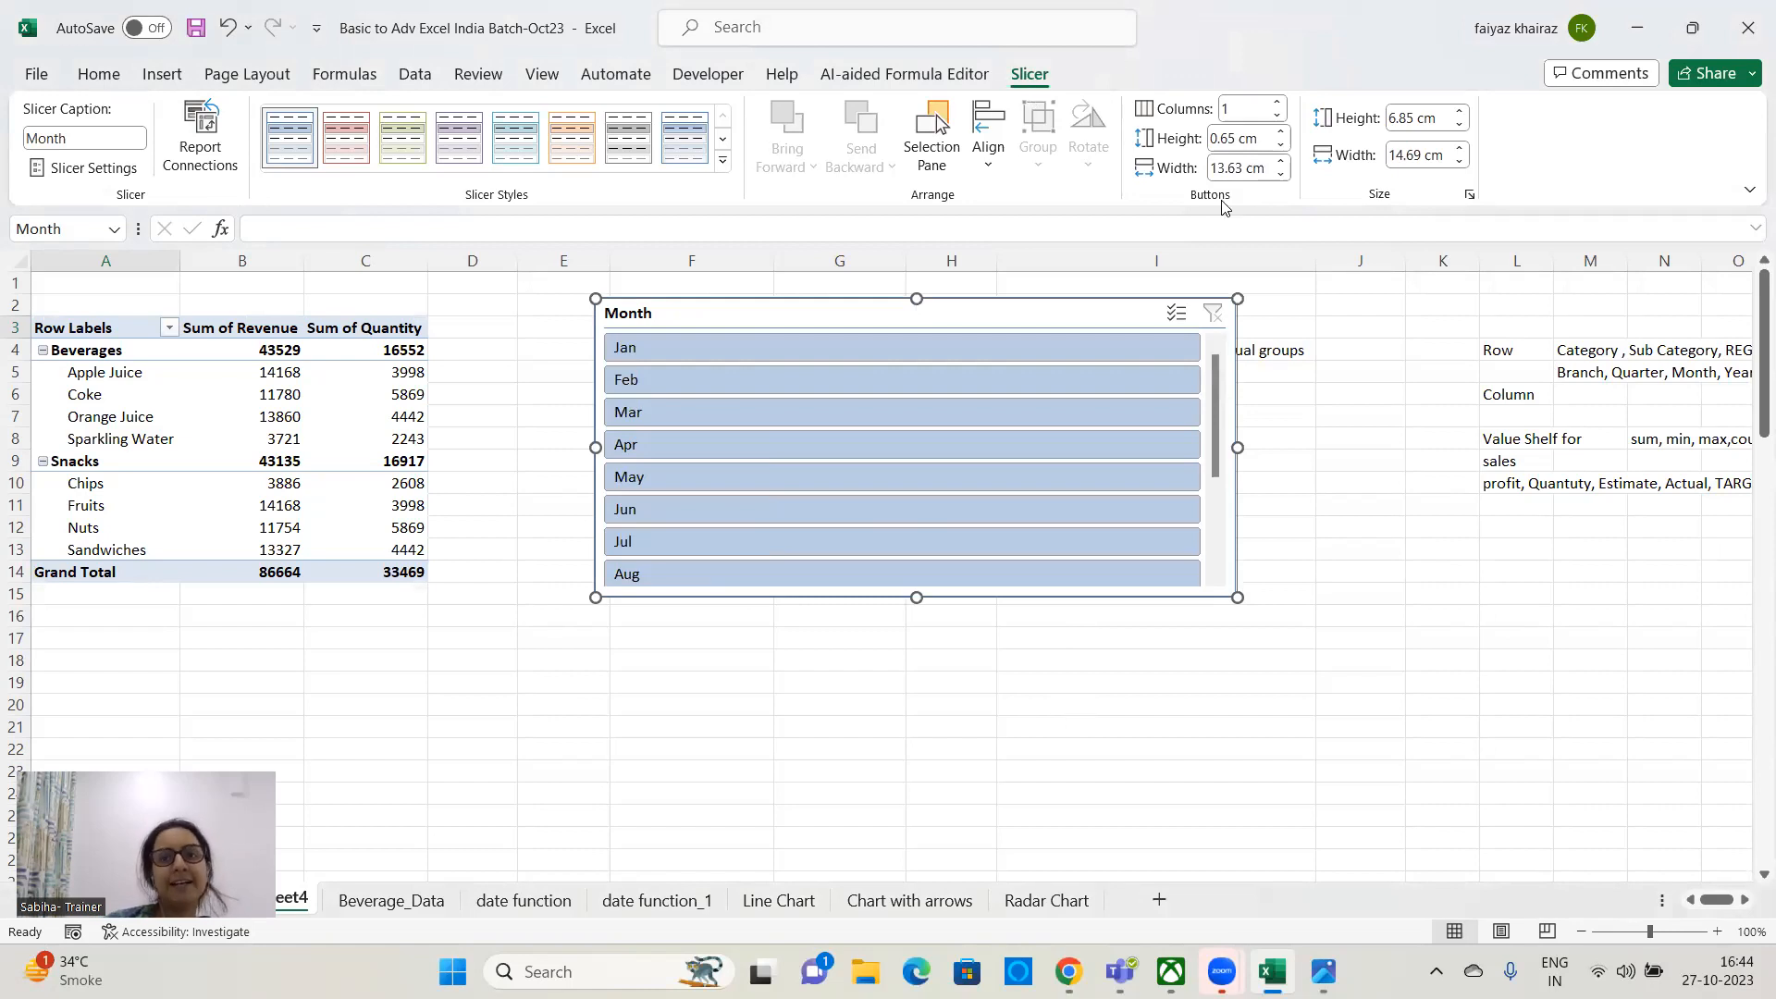
{"action": "left_click", "coordinate": [1278, 103]}
{"action": "left_click", "coordinate": [1279, 104]}
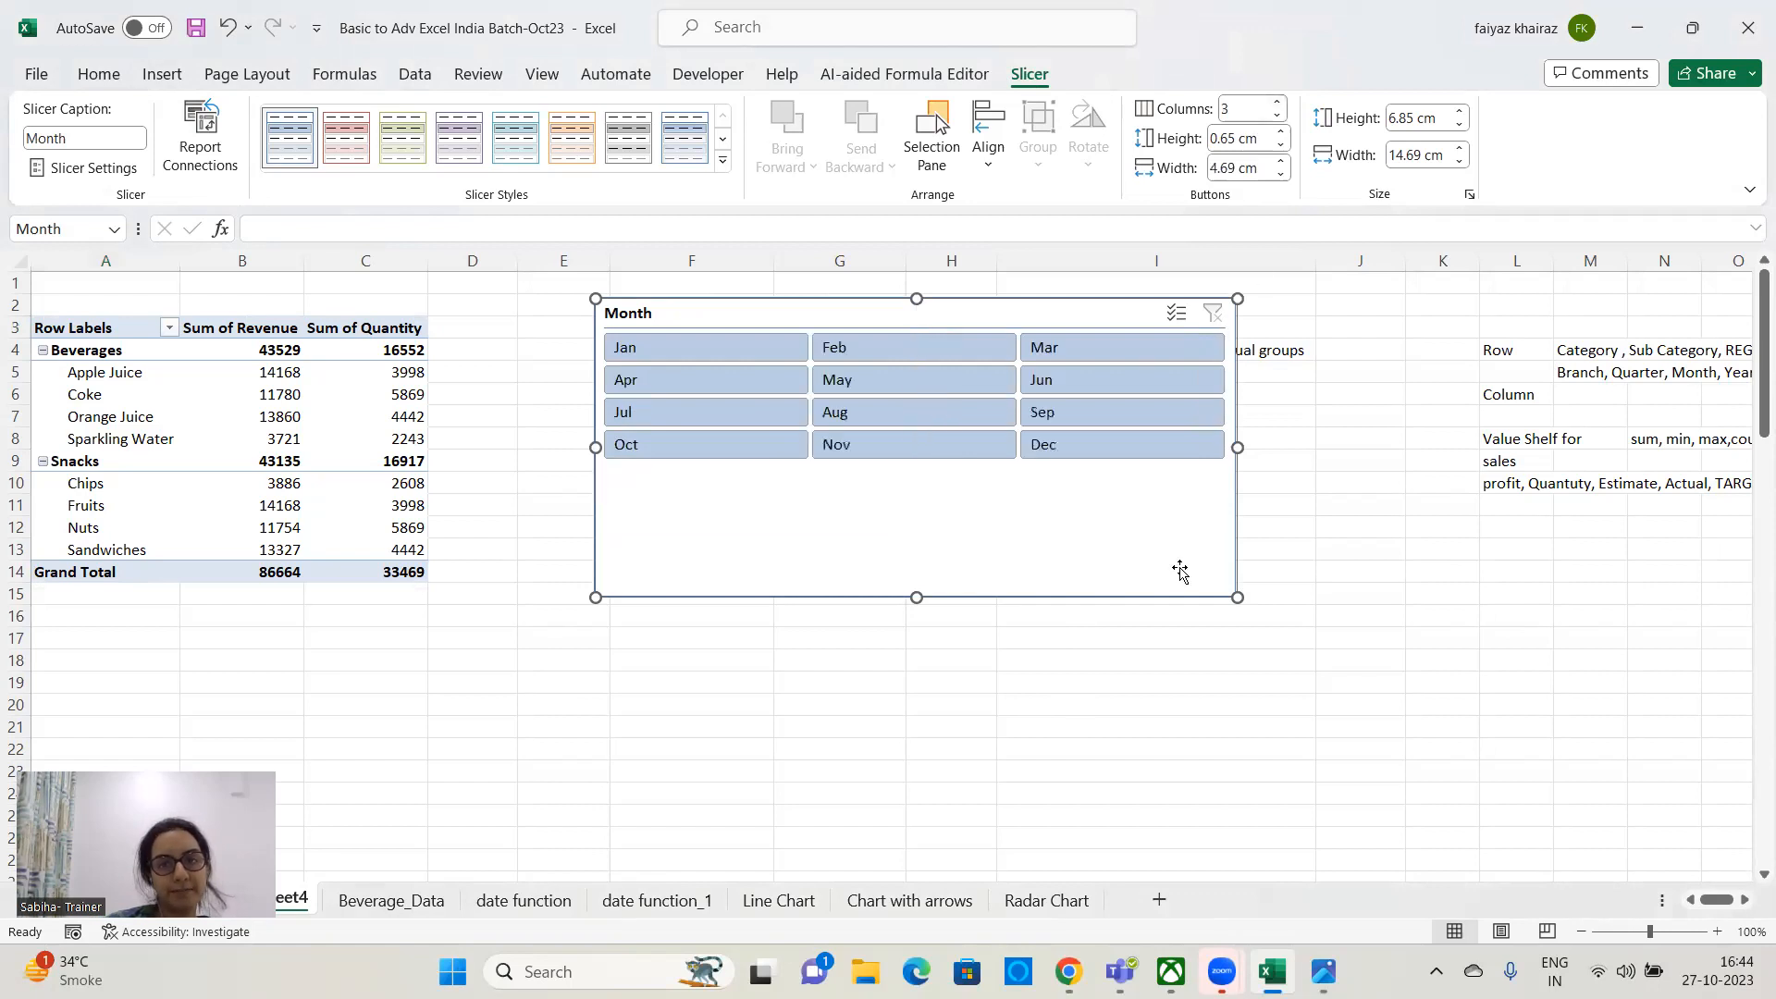
- Increase the Month slicer's button height to 1.1 cm and shorten the slicer to about 5.86 cm
{"action": "left_click", "coordinate": [1282, 132]}
{"action": "left_click", "coordinate": [1282, 132]}
{"action": "left_click", "coordinate": [1282, 133]}
{"action": "left_click", "coordinate": [1282, 132]}
{"action": "left_click", "coordinate": [1282, 133]}
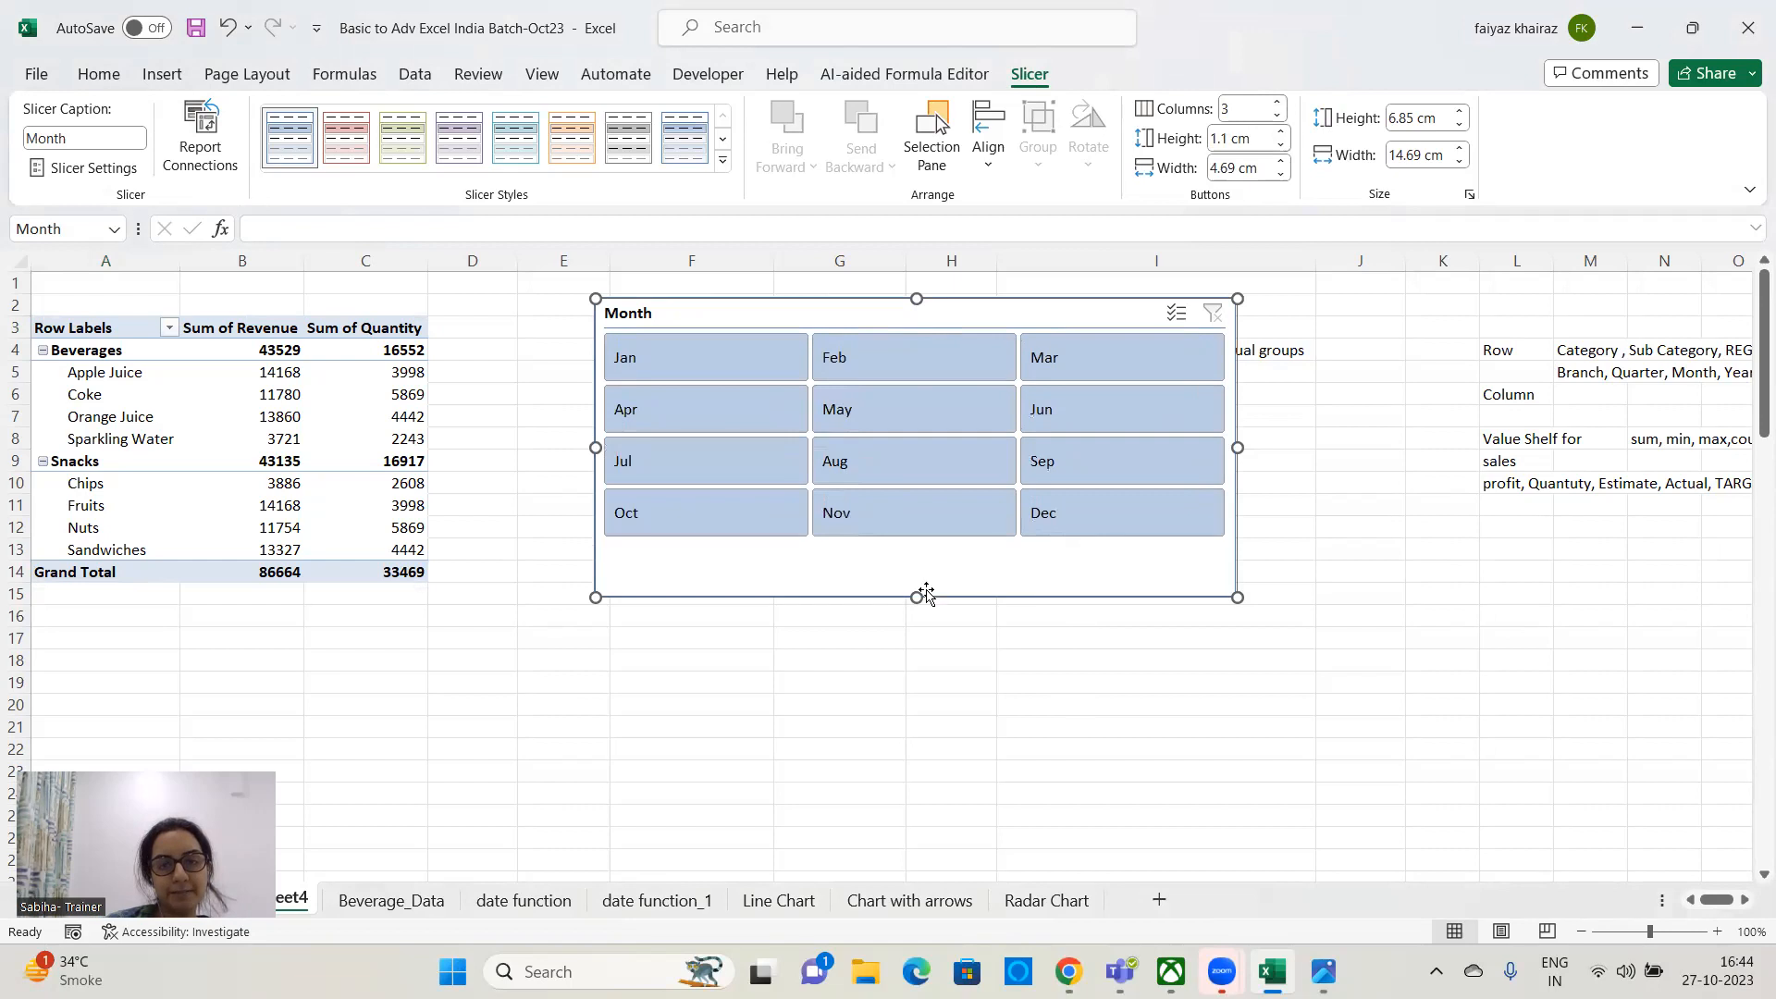
{"action": "left_click_drag", "start_coordinate": [926, 594], "coordinate": [920, 555]}
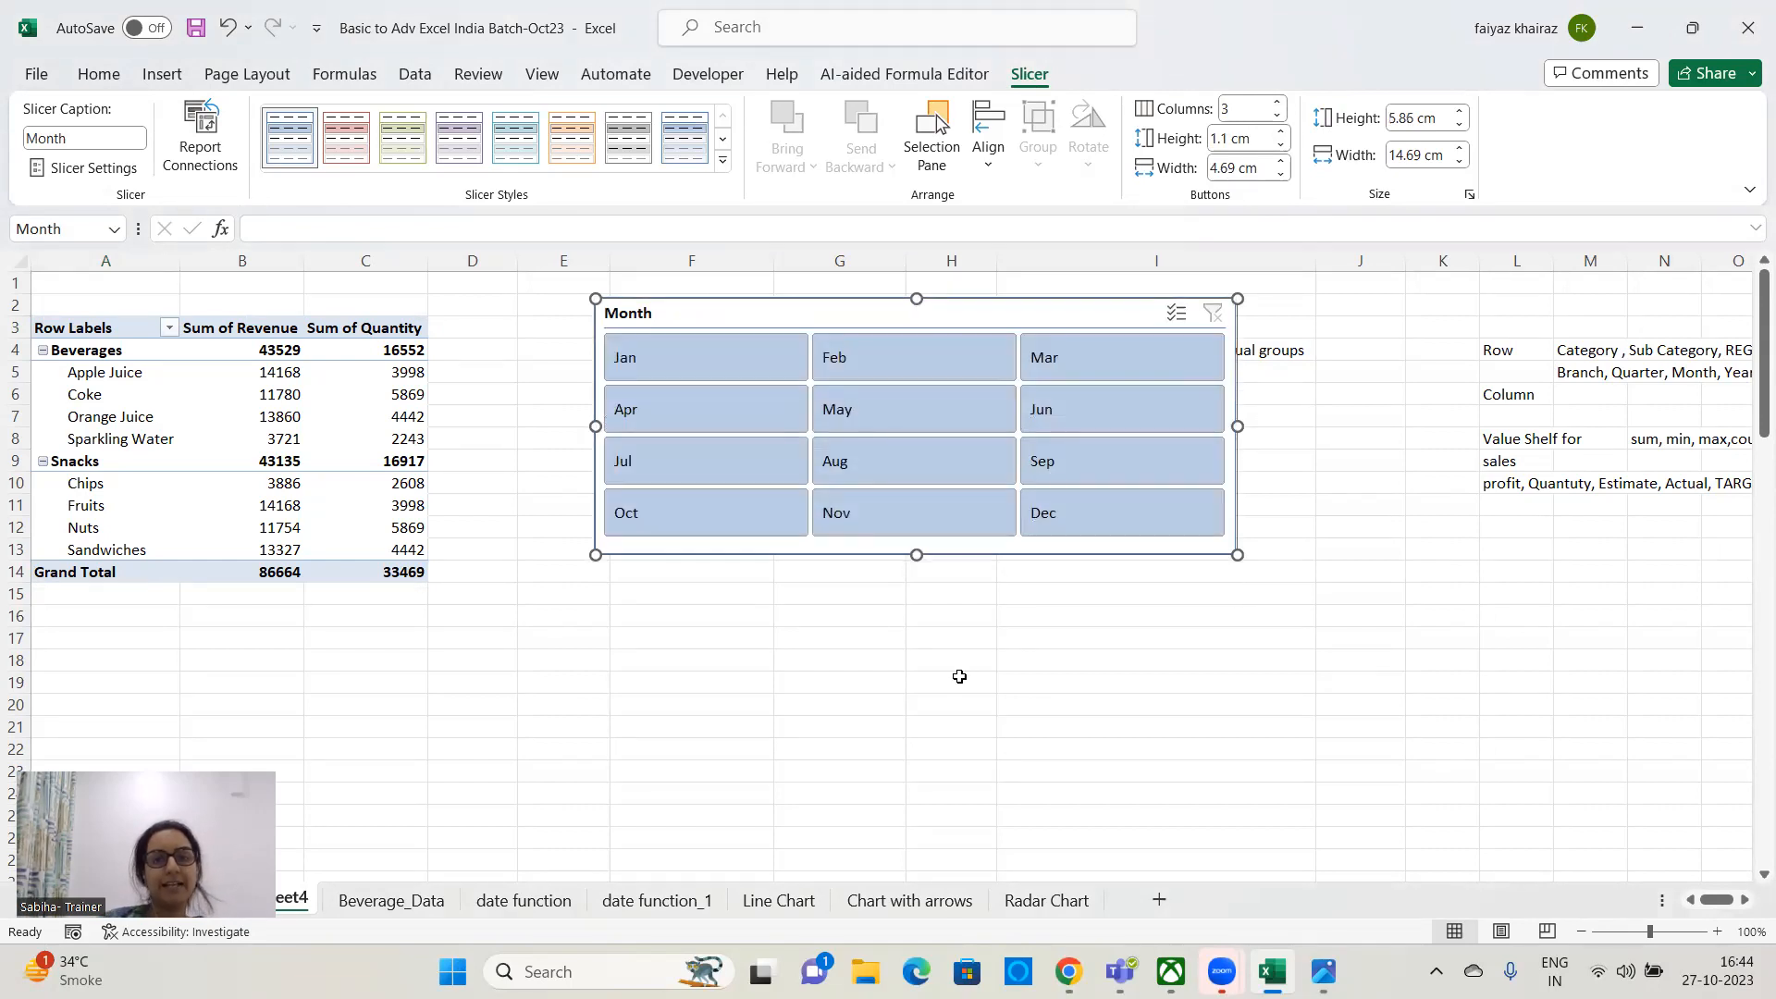
- Move the Month slicer farther from the pivot table and filter by Jan, Feb and Apr in turn
{"action": "left_click_drag", "start_coordinate": [920, 314], "coordinate": [1026, 308]}
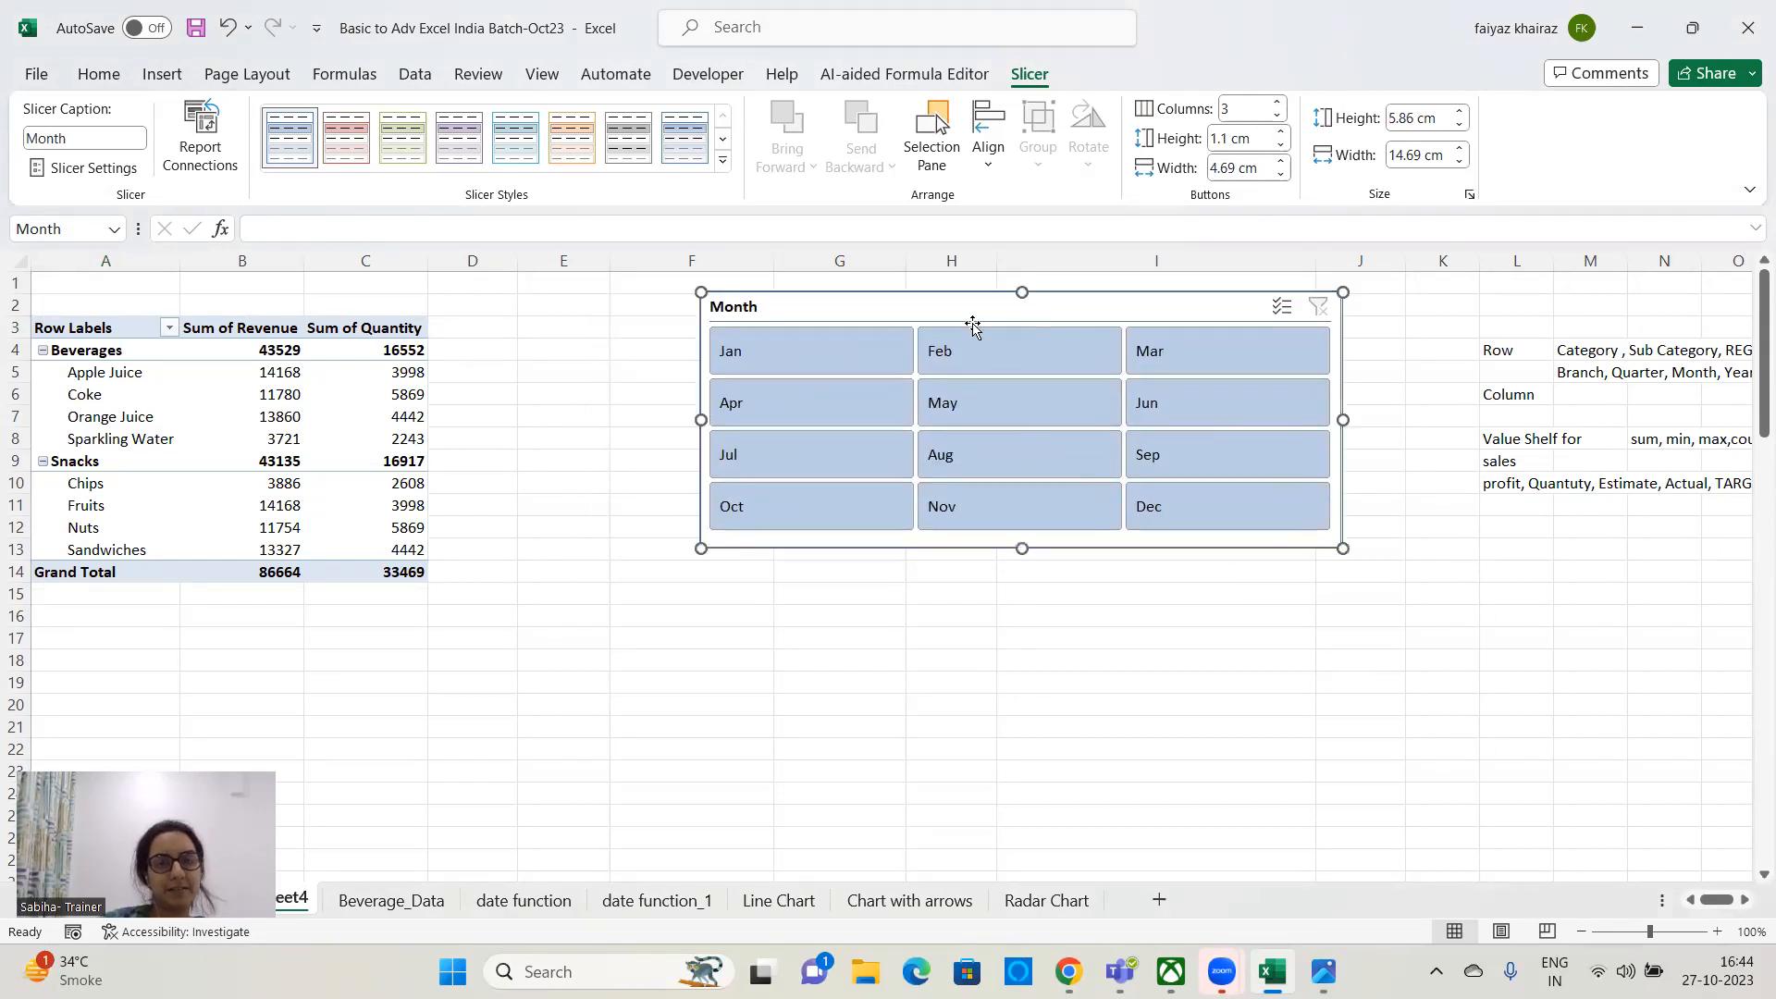
{"action": "left_click", "coordinate": [803, 350]}
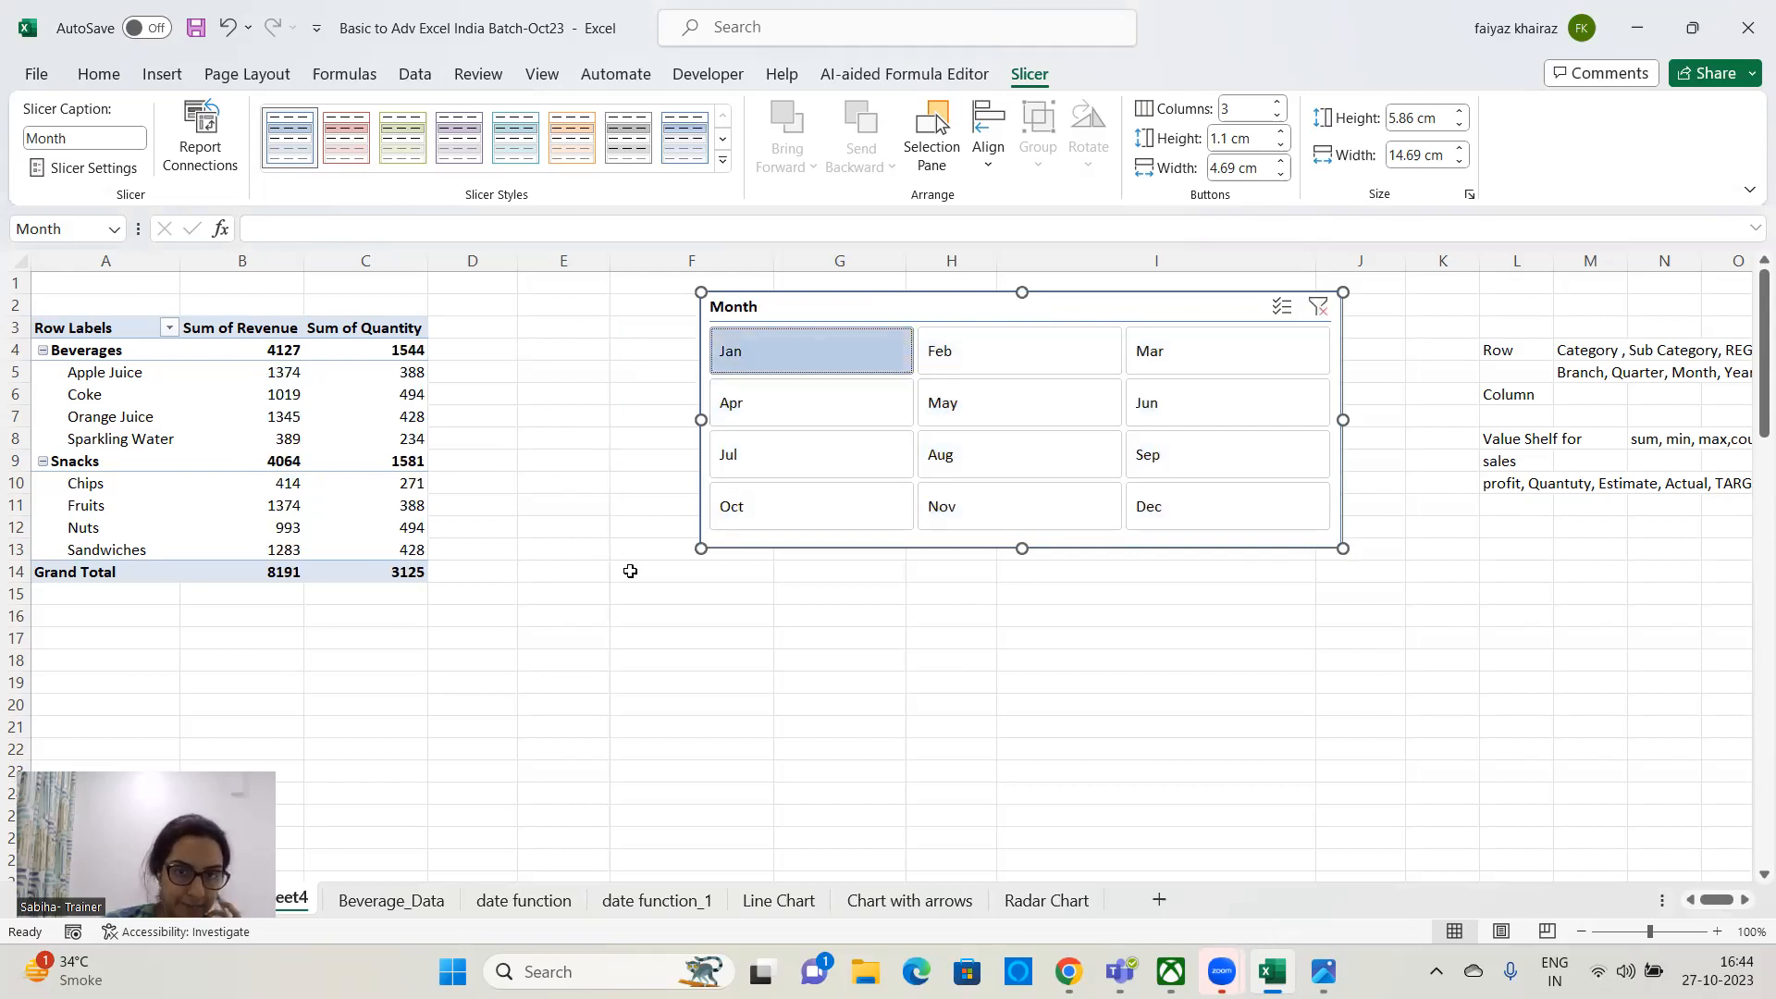
{"action": "left_click", "coordinate": [1000, 370]}
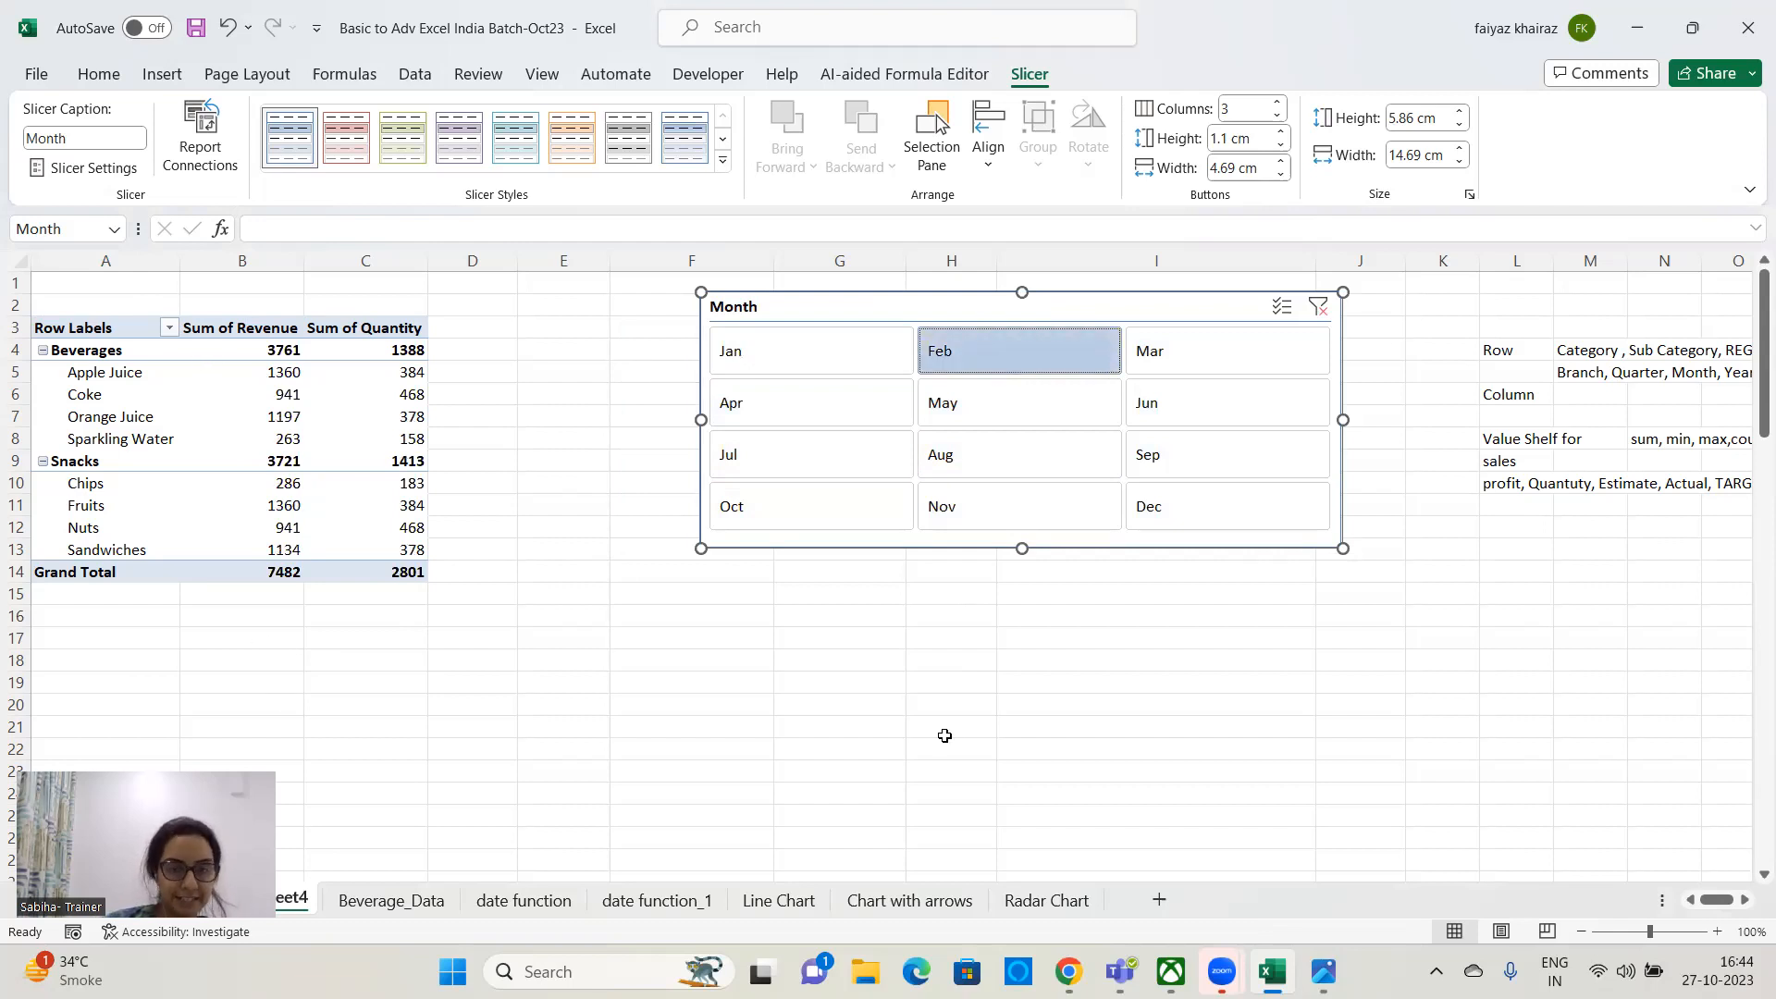
{"action": "left_click", "coordinate": [772, 416]}
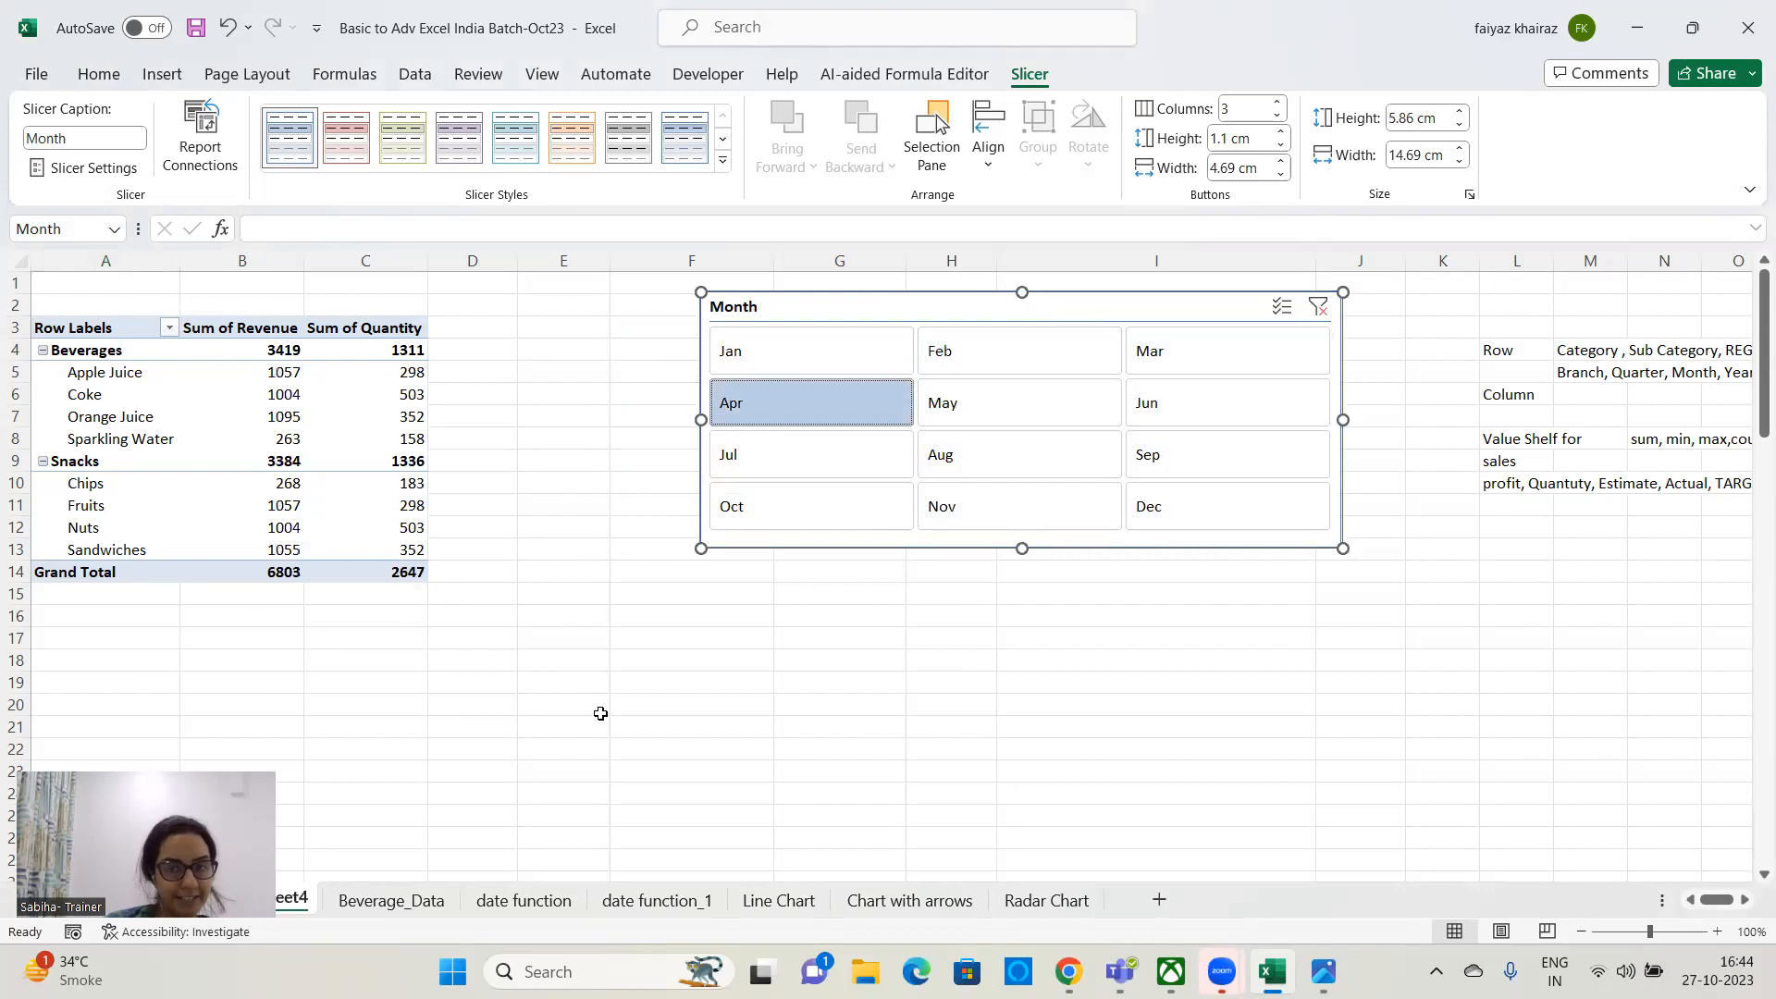
- Filter the pivot table to the consecutive months Jan through Mar with the slicer, and clear the filter
{"action": "left_click", "coordinate": [813, 365]}
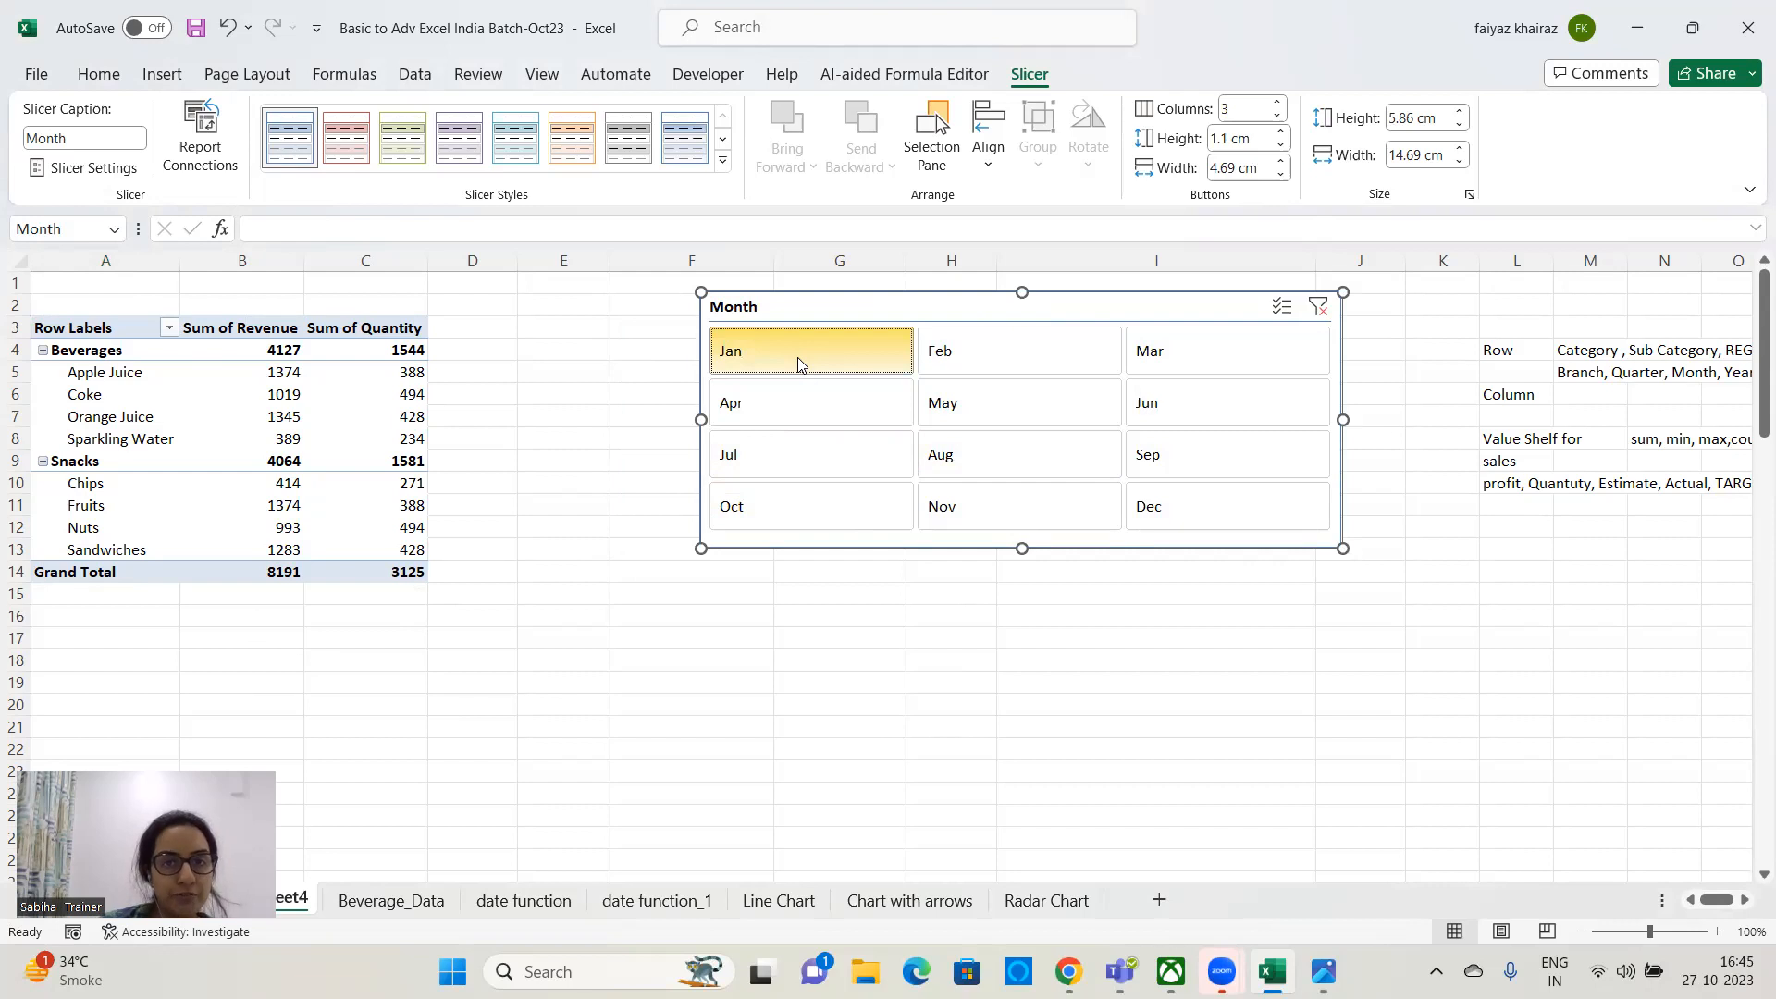
{"action": "left_click", "coordinate": [1215, 350], "text": "shift"}
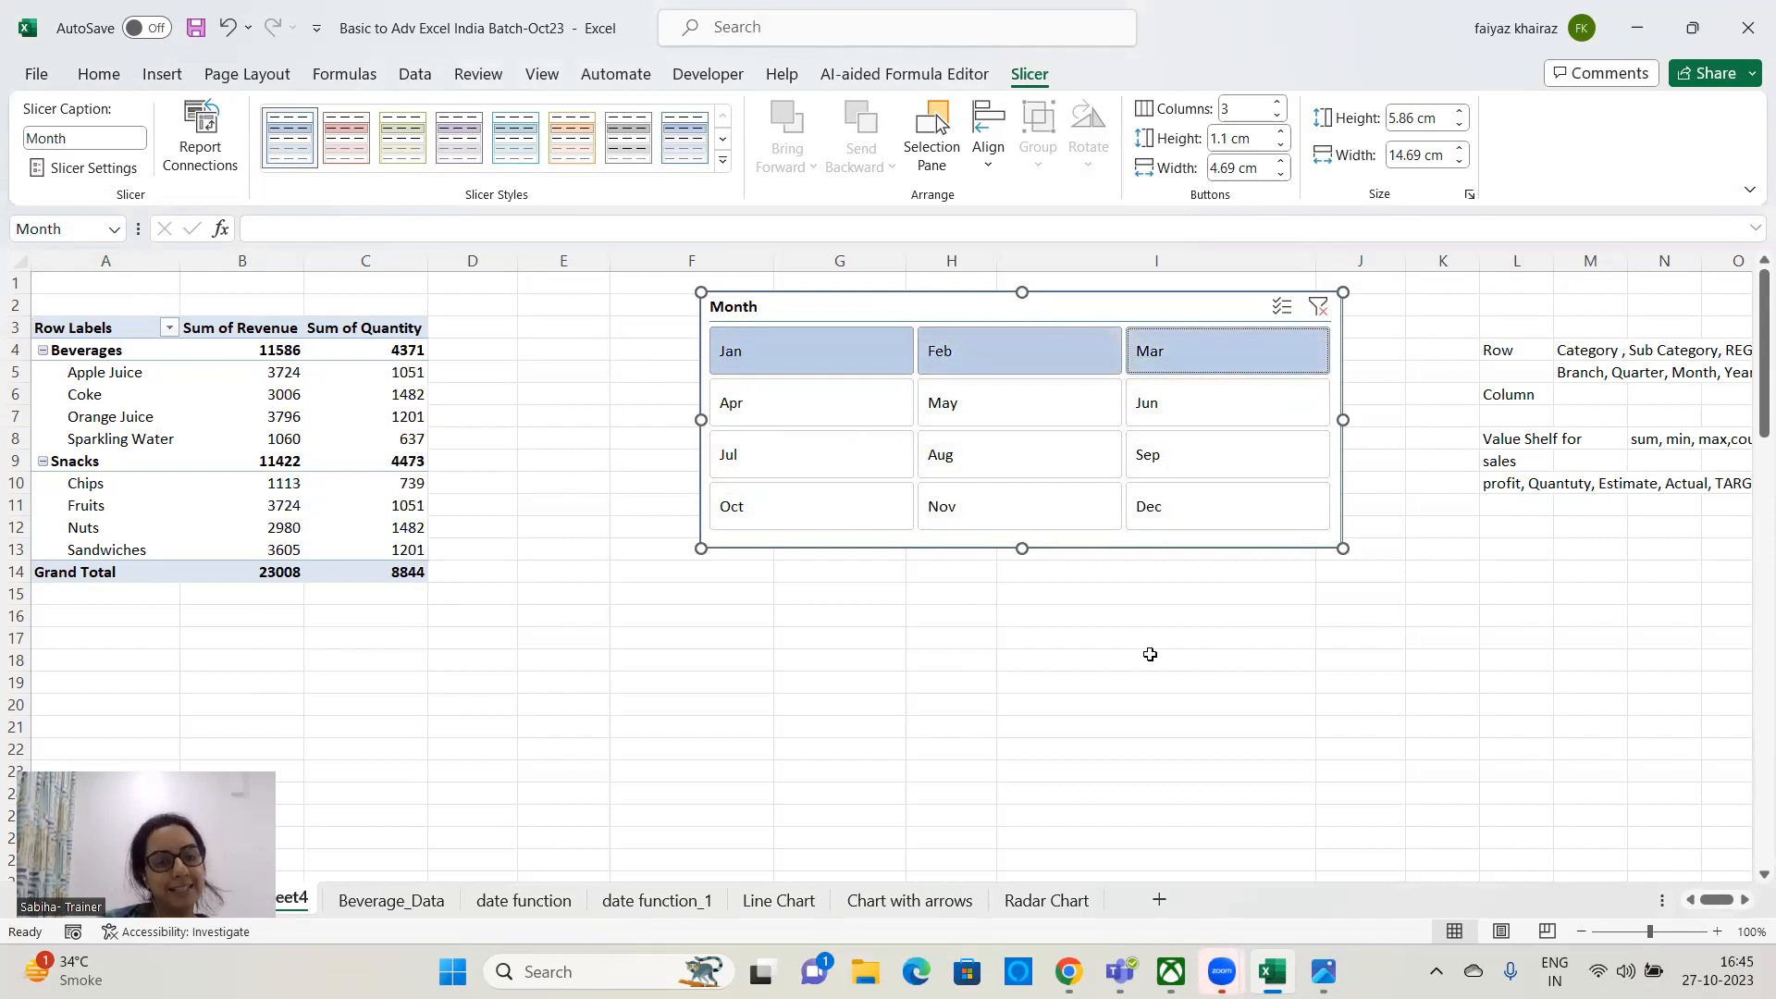
{"action": "left_click", "coordinate": [1318, 308]}
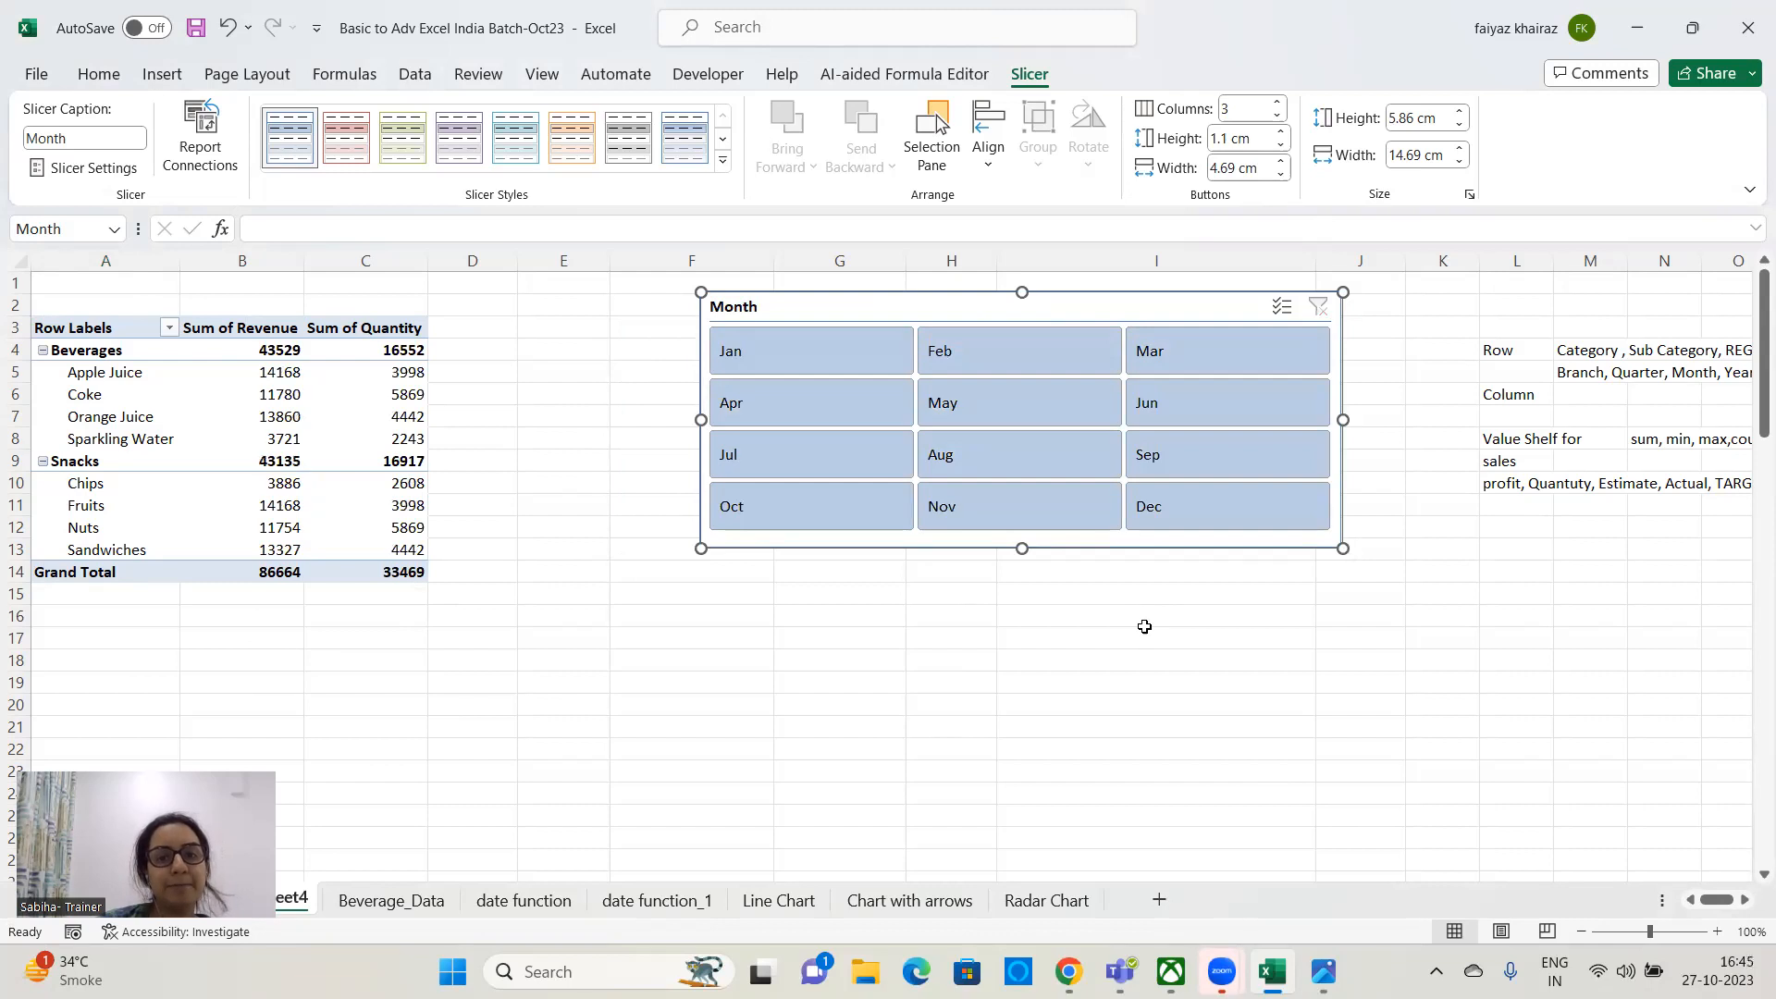
- Filter the pivot table to the non-adjacent months Jan, May, Sep and Oct with the slicer, and clear the filter
{"action": "left_click", "coordinate": [863, 354]}
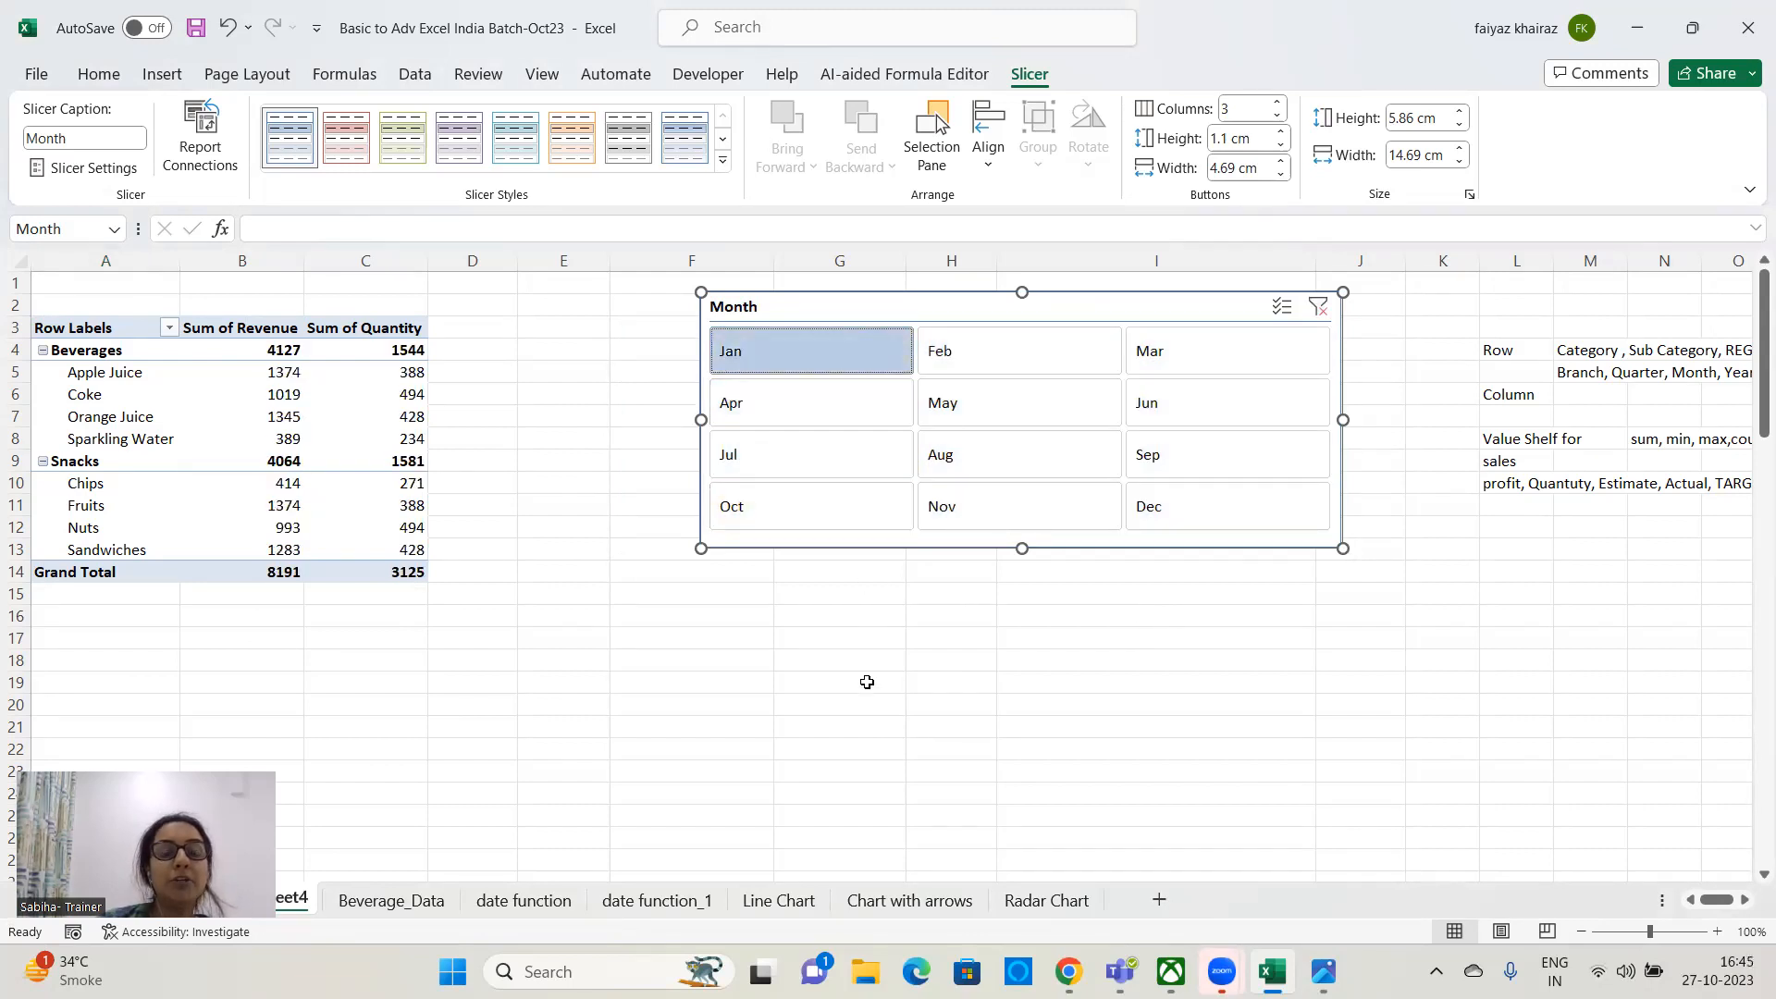
{"action": "left_click", "coordinate": [1013, 405], "text": "ctrl"}
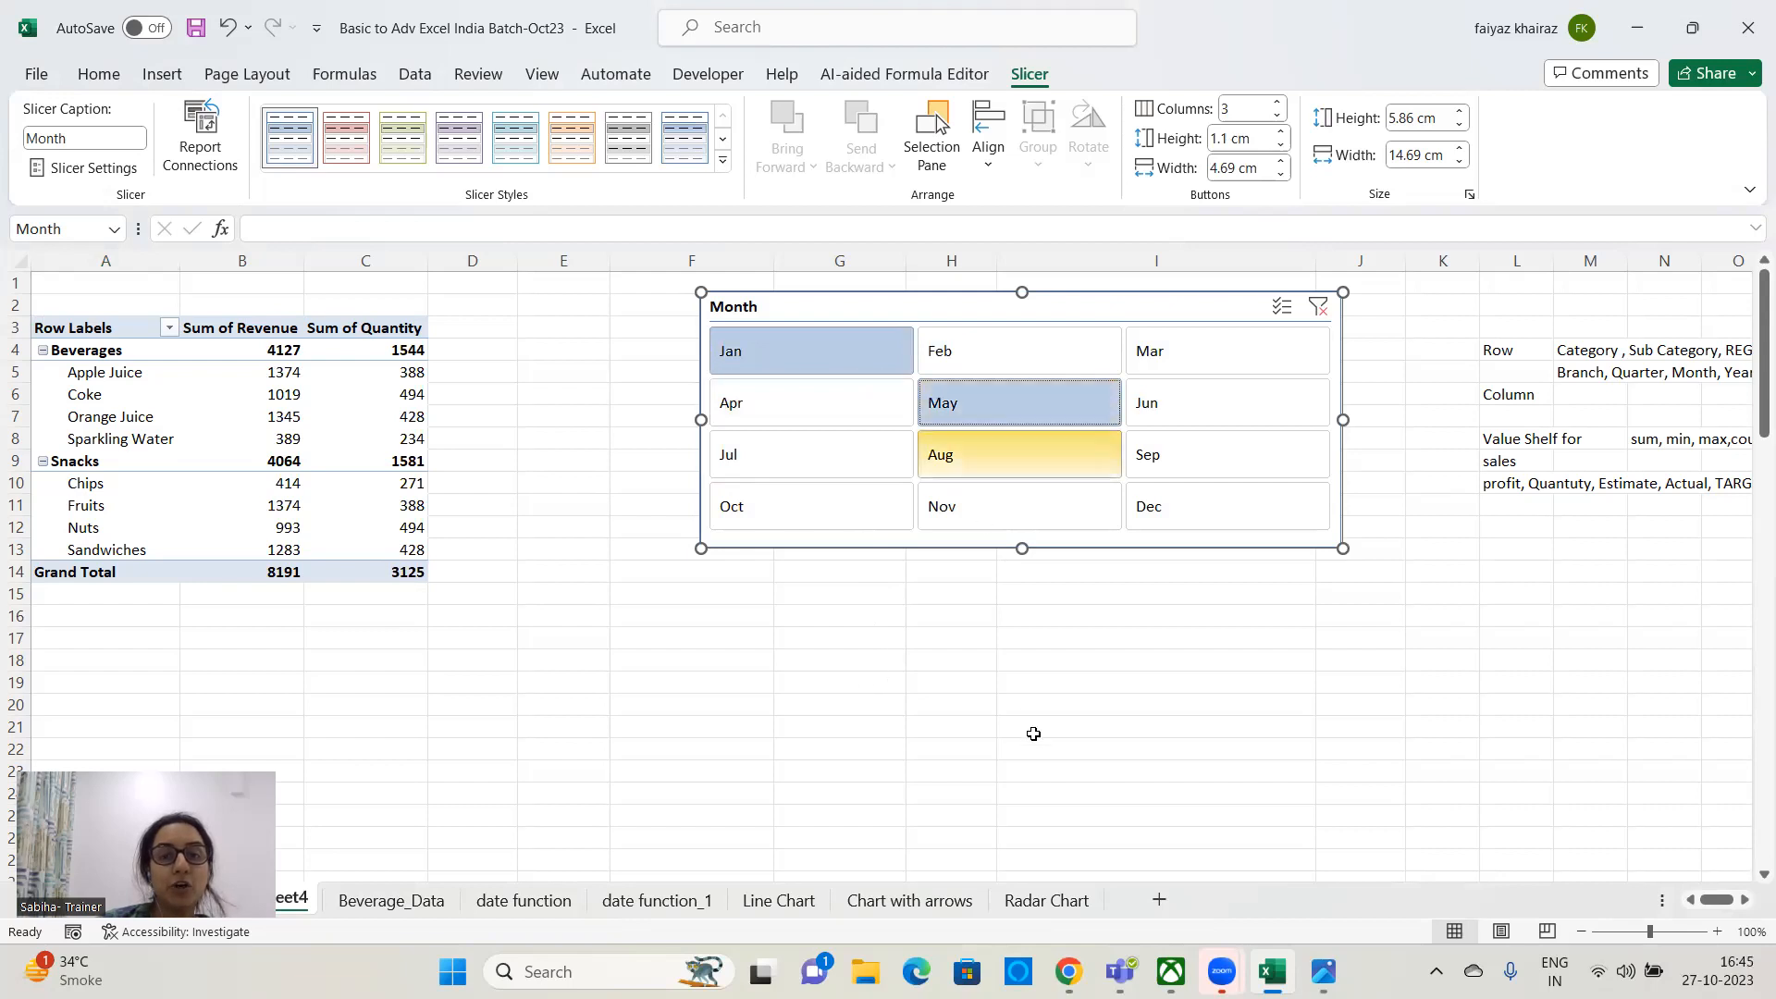
{"action": "left_click", "coordinate": [1198, 465], "text": "ctrl"}
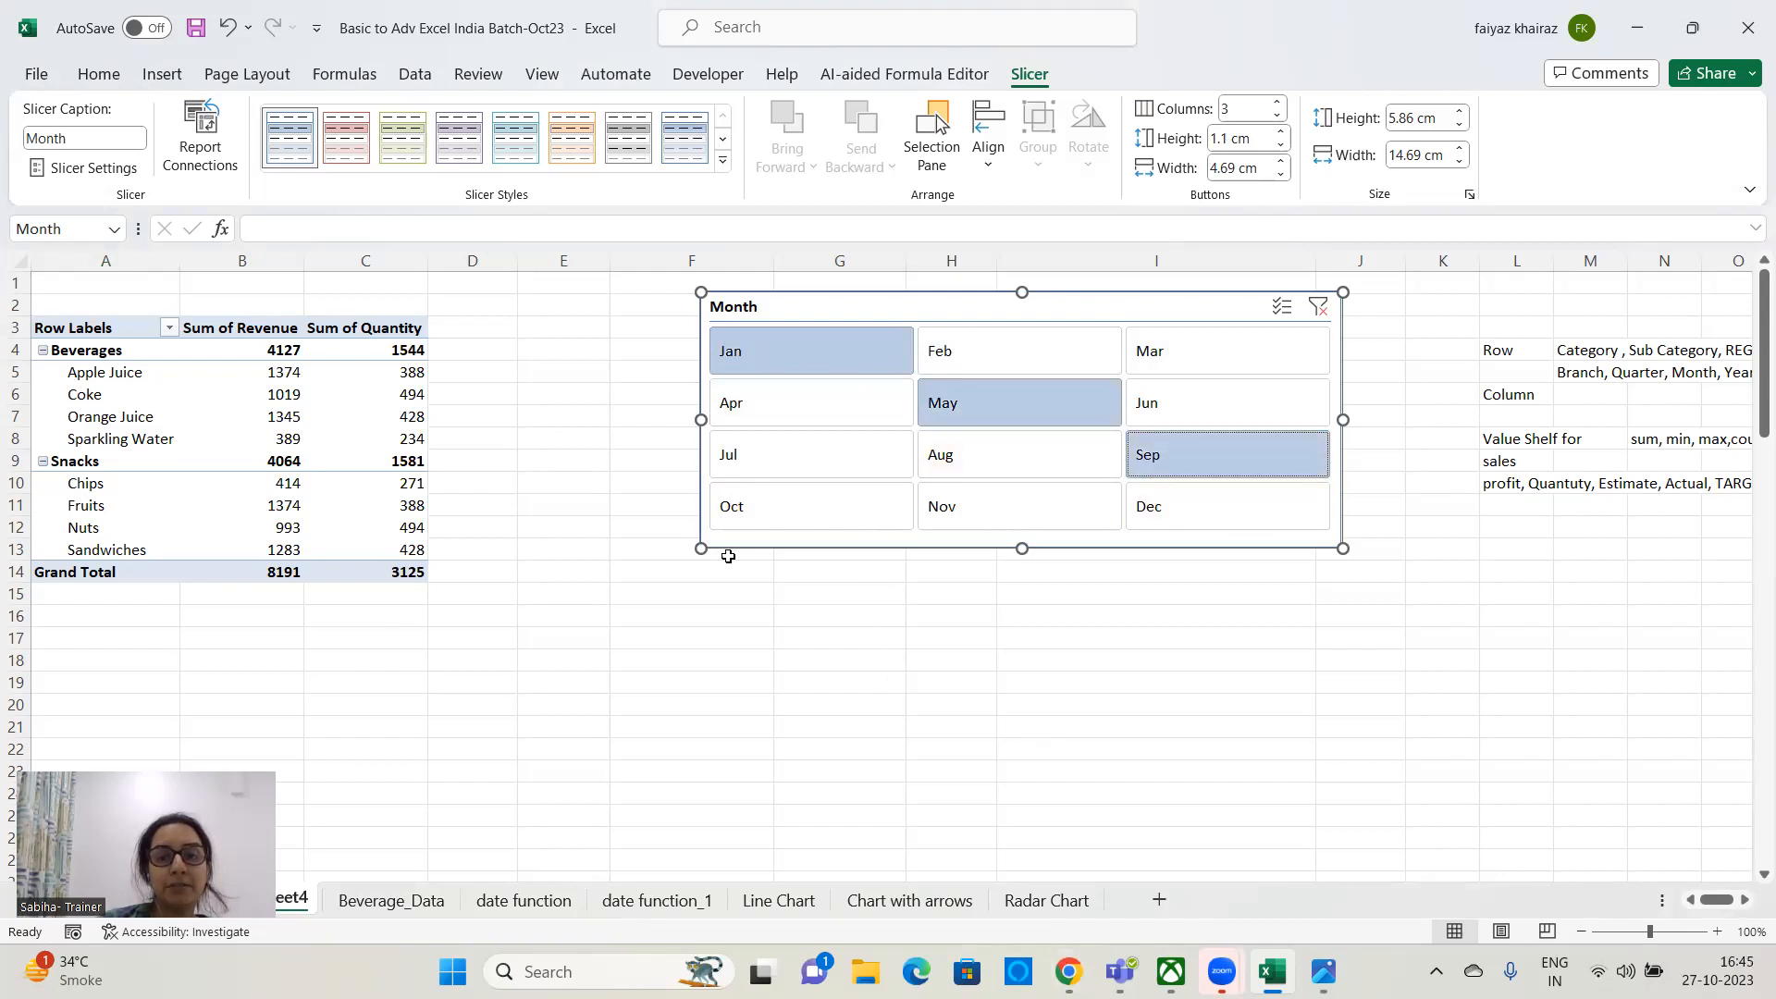
{"action": "left_click", "coordinate": [772, 514], "text": "ctrl"}
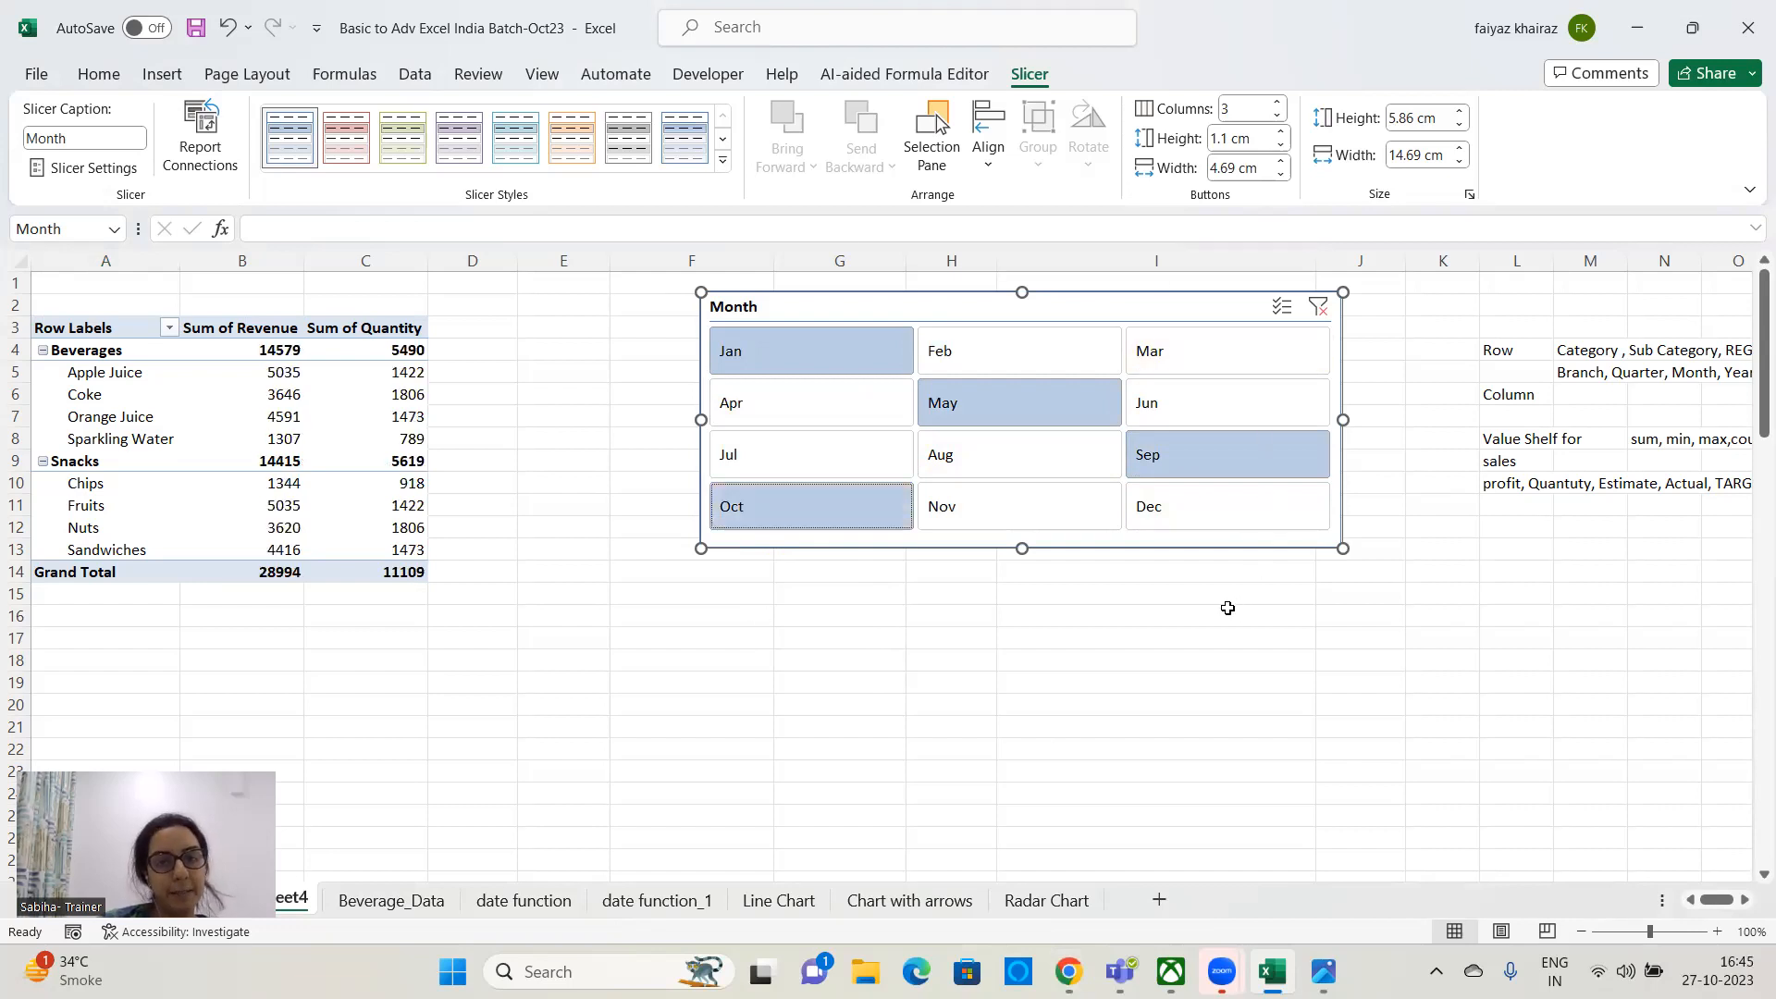
{"action": "left_click", "coordinate": [1318, 306]}
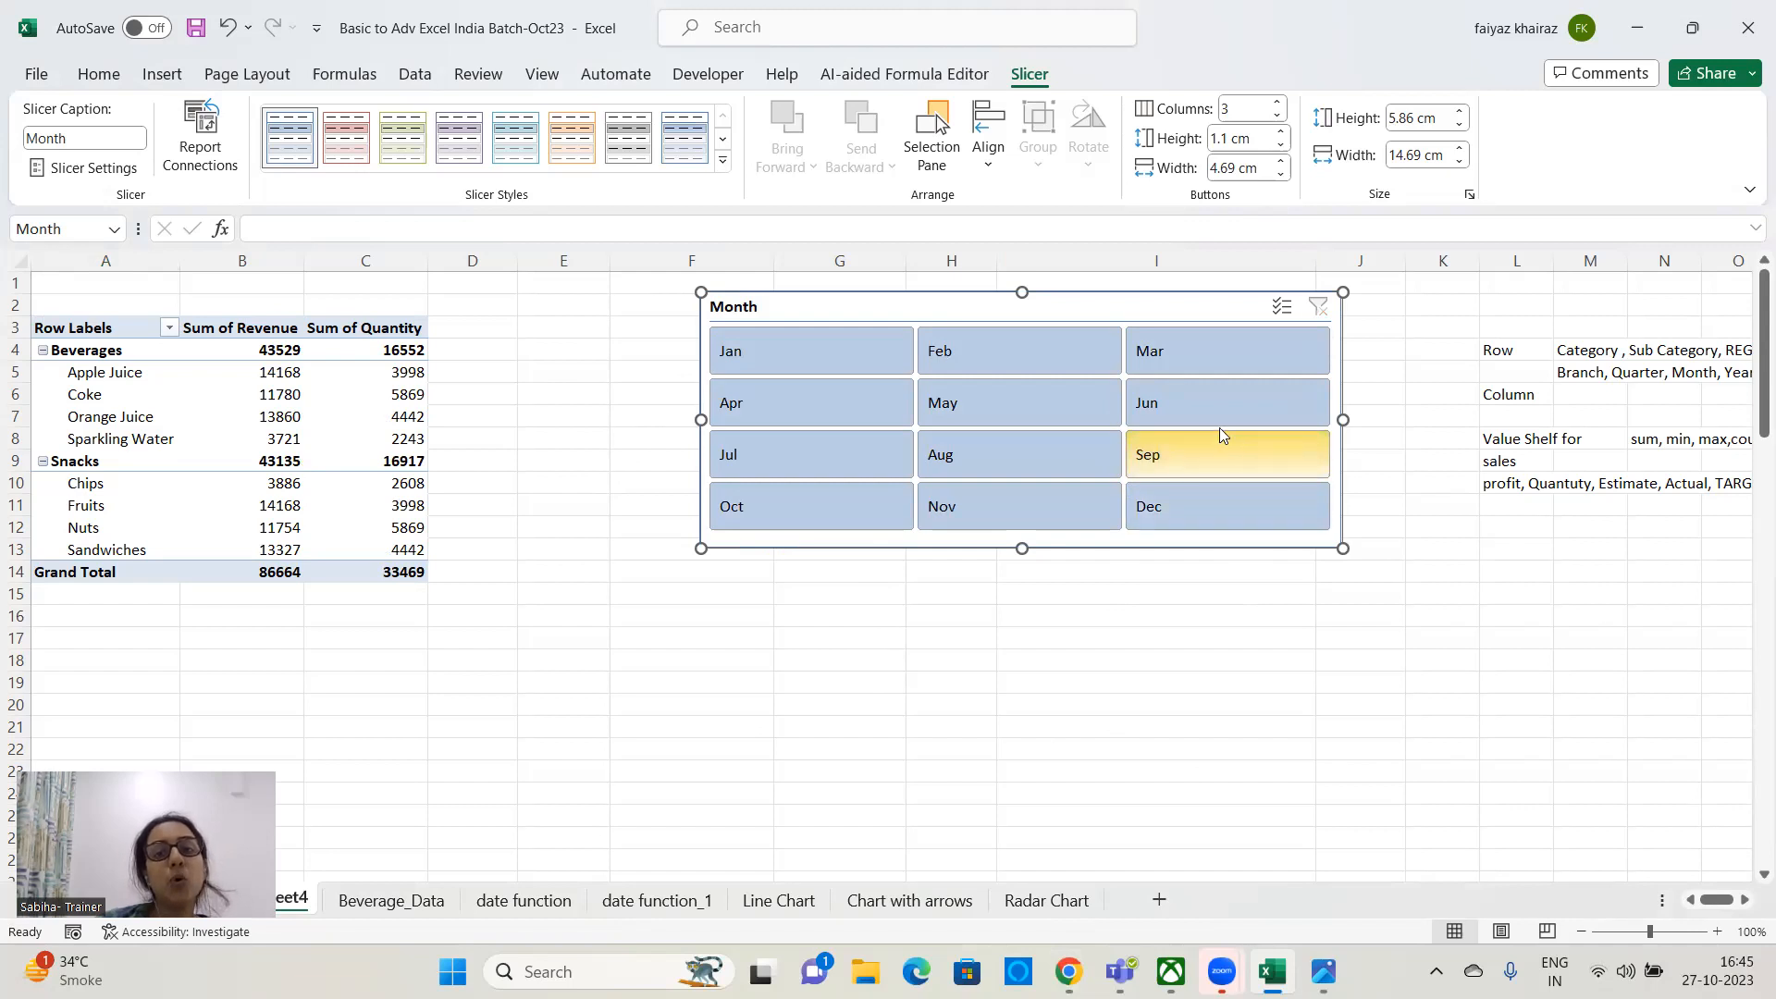
- Filter the pivot table to Apr and delete the Month slicer
{"action": "left_click", "coordinate": [860, 403]}
{"action": "left_click", "coordinate": [1188, 308]}
{"action": "key", "text": "Delete"}
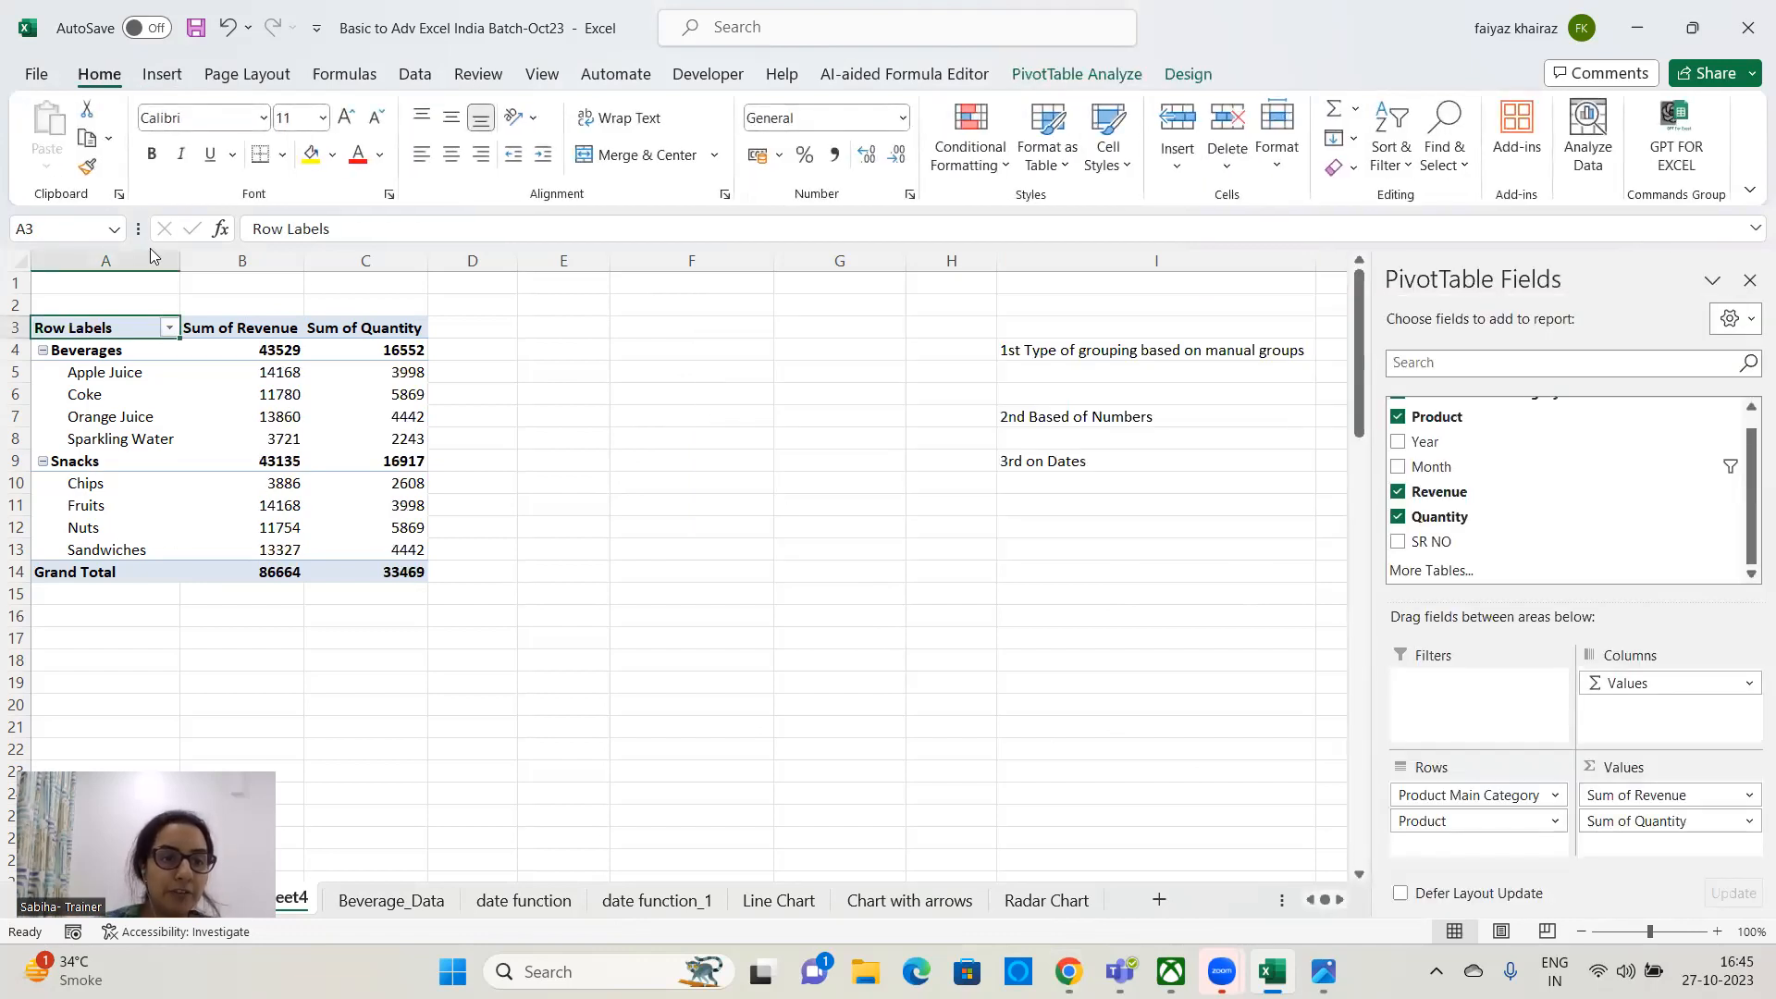
- Remove the remaining Month filter from the pivot table by including all months in the field's filter
{"action": "left_click", "coordinate": [337, 414]}
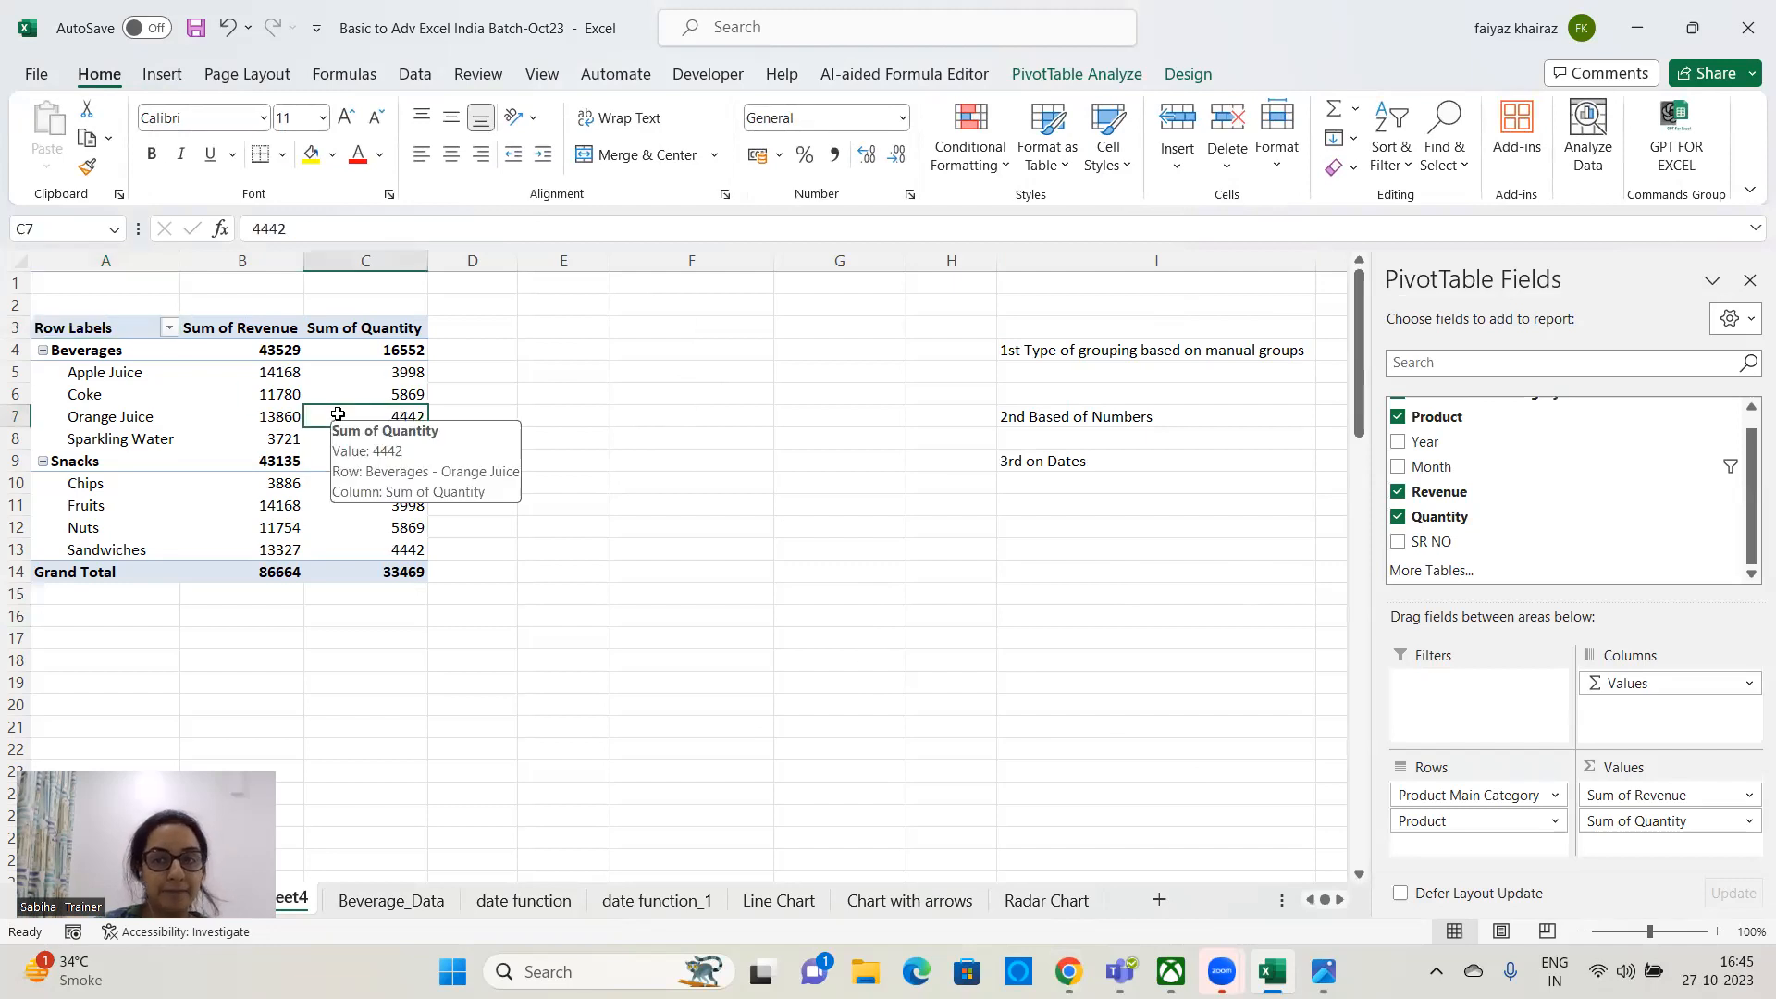
{"action": "left_click", "coordinate": [273, 373]}
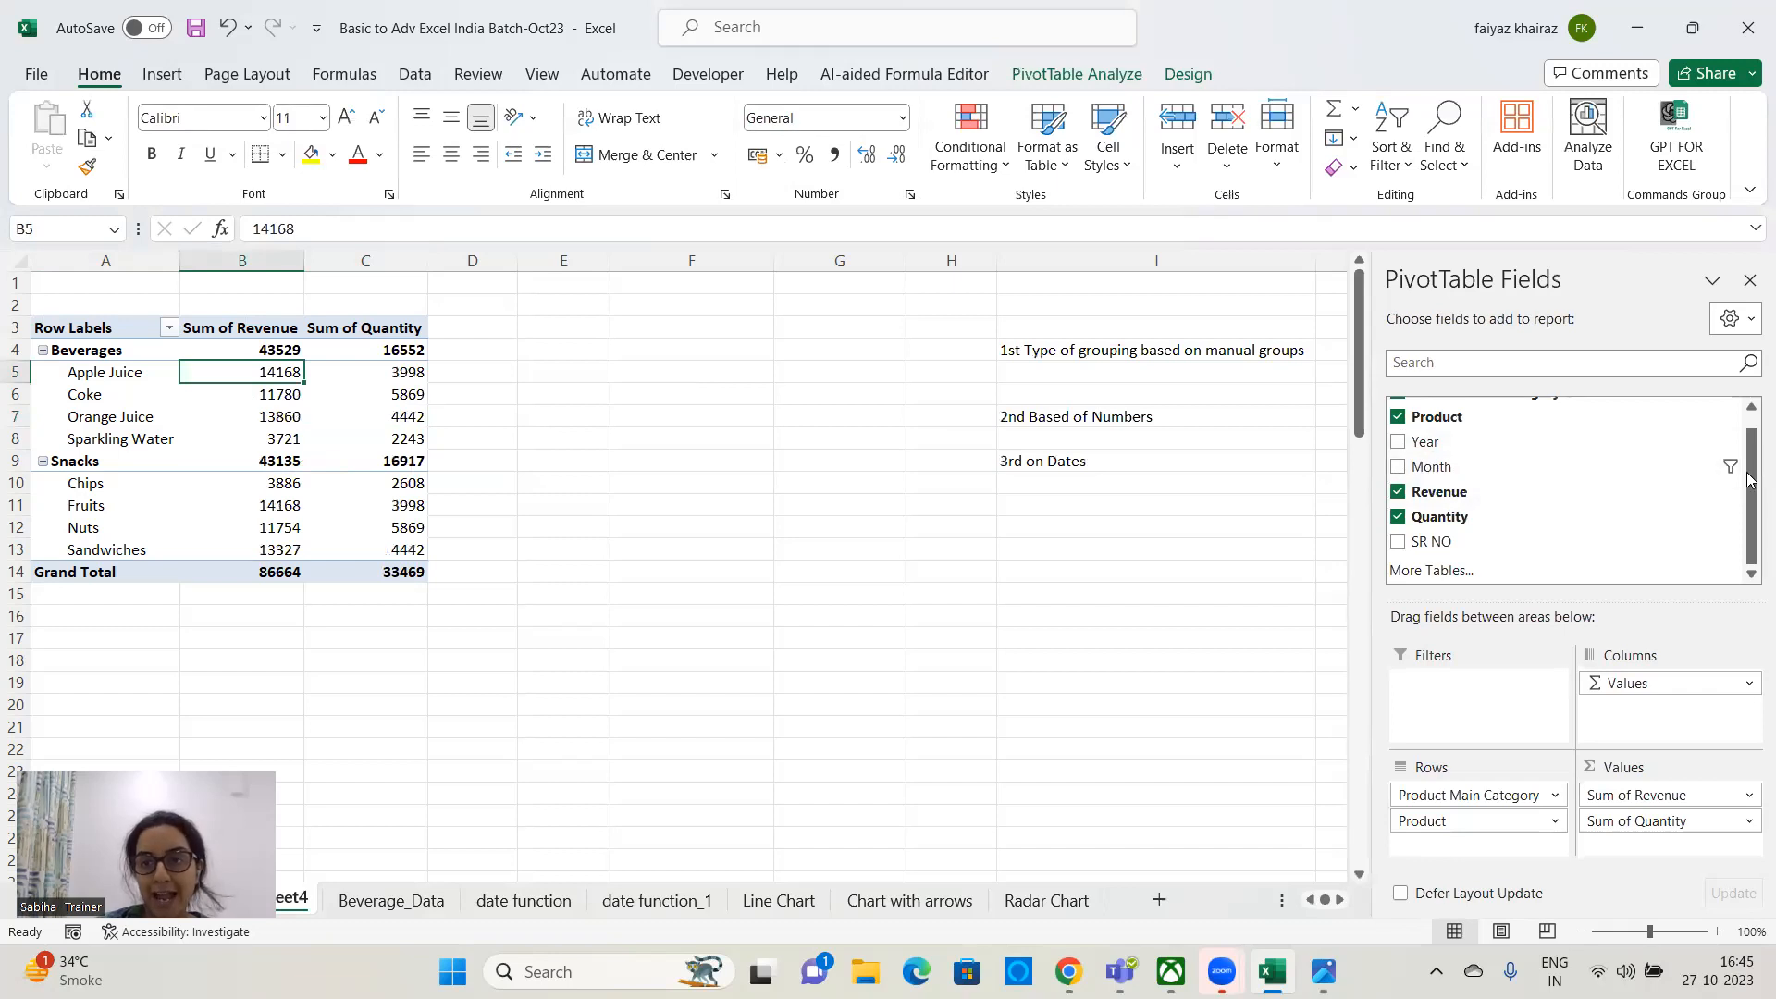
{"action": "left_click", "coordinate": [1733, 469]}
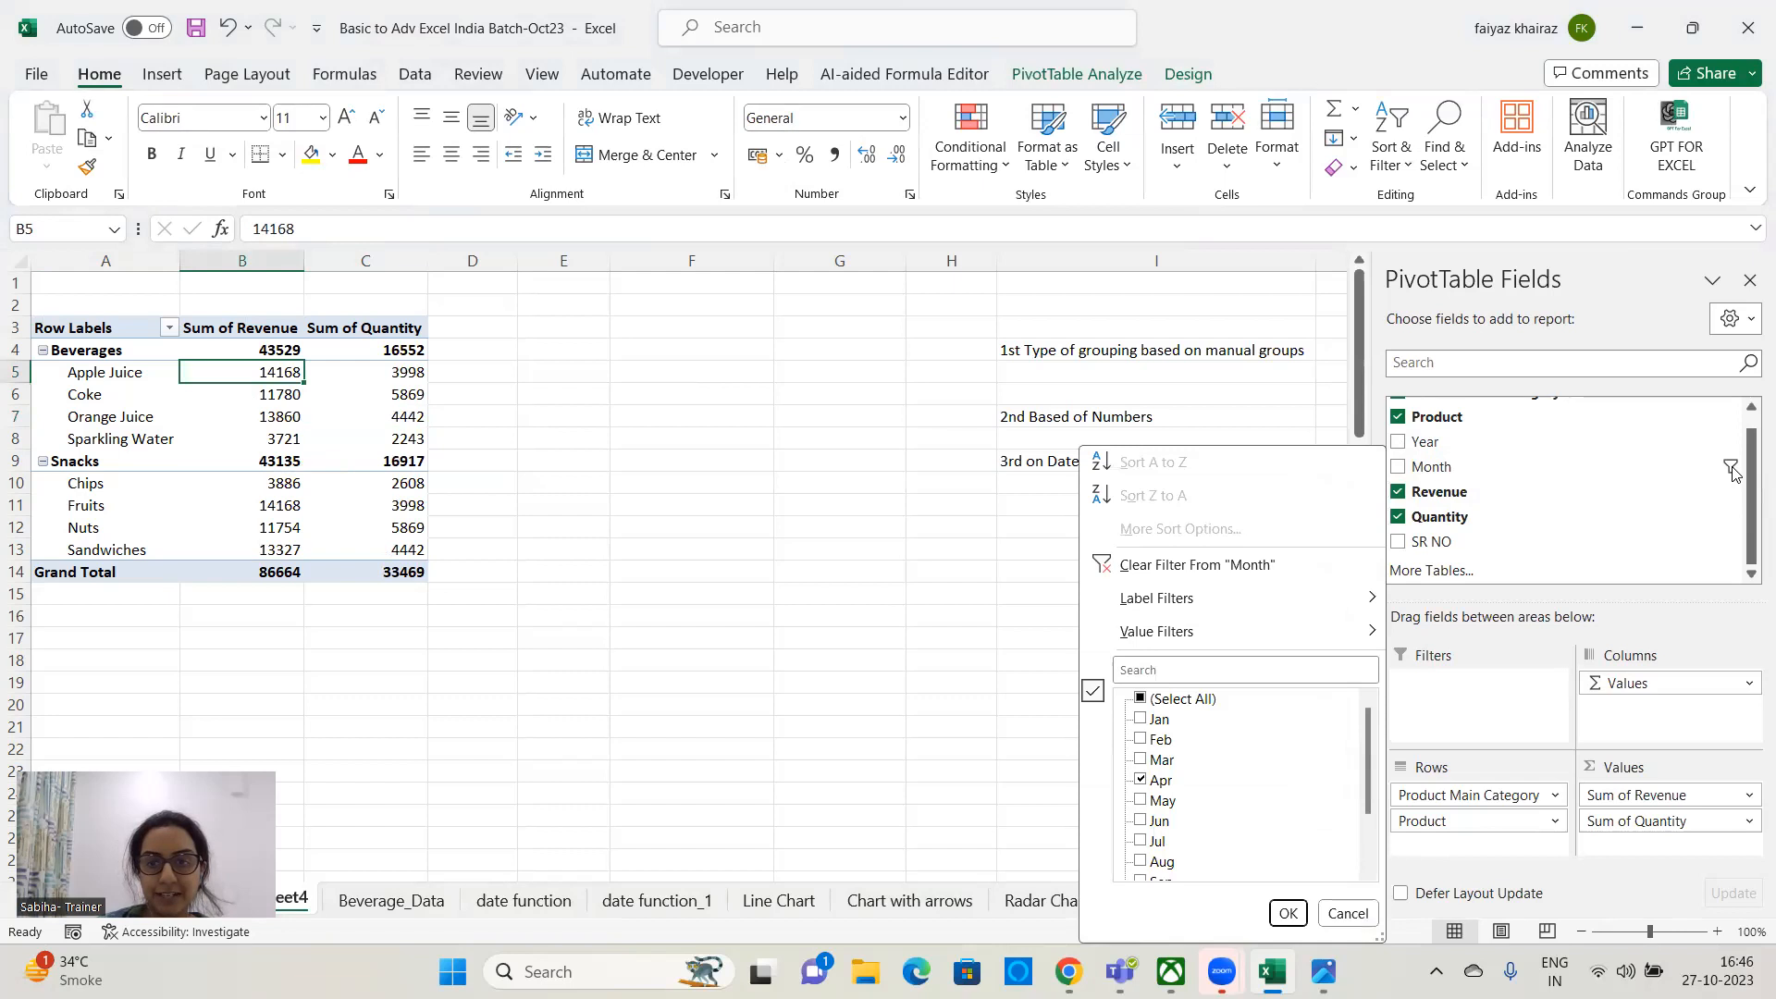
{"action": "left_click", "coordinate": [1141, 700]}
{"action": "left_click", "coordinate": [1141, 700]}
{"action": "left_click", "coordinate": [1290, 914]}
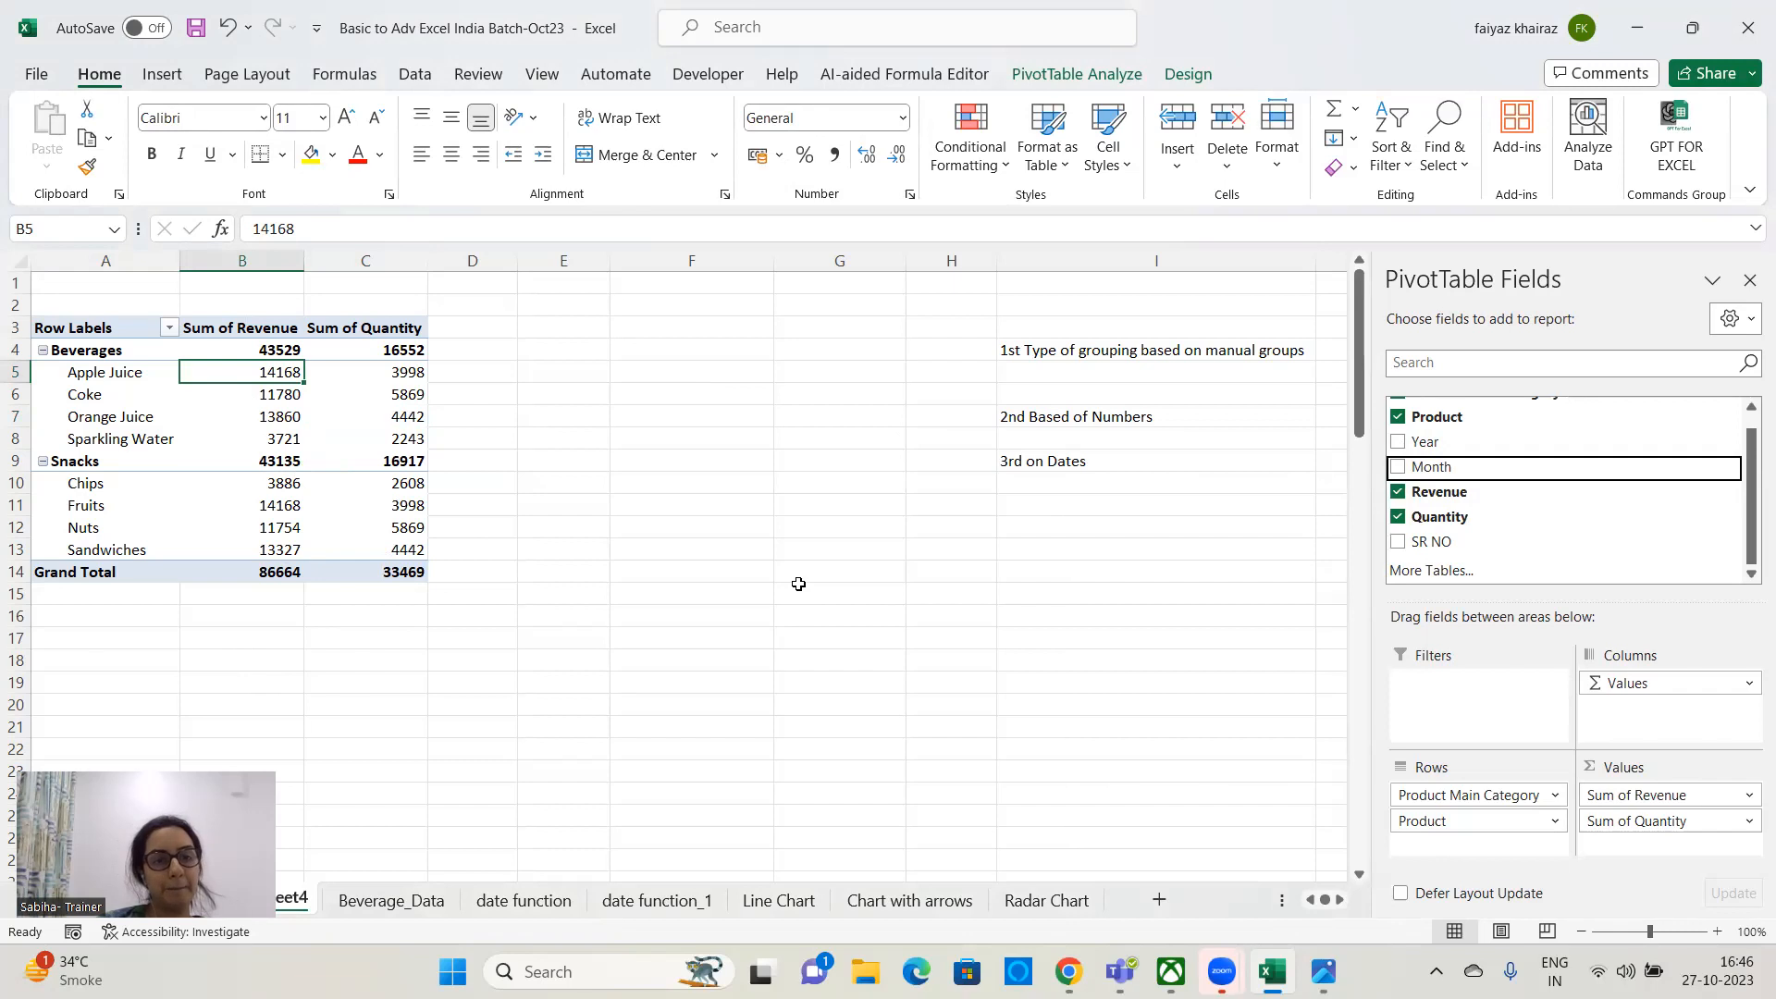
- Insert a Year slicer, place it beside the upper part of the pivot table and shorten it to about 2.92 cm
{"action": "left_click", "coordinate": [1117, 72]}
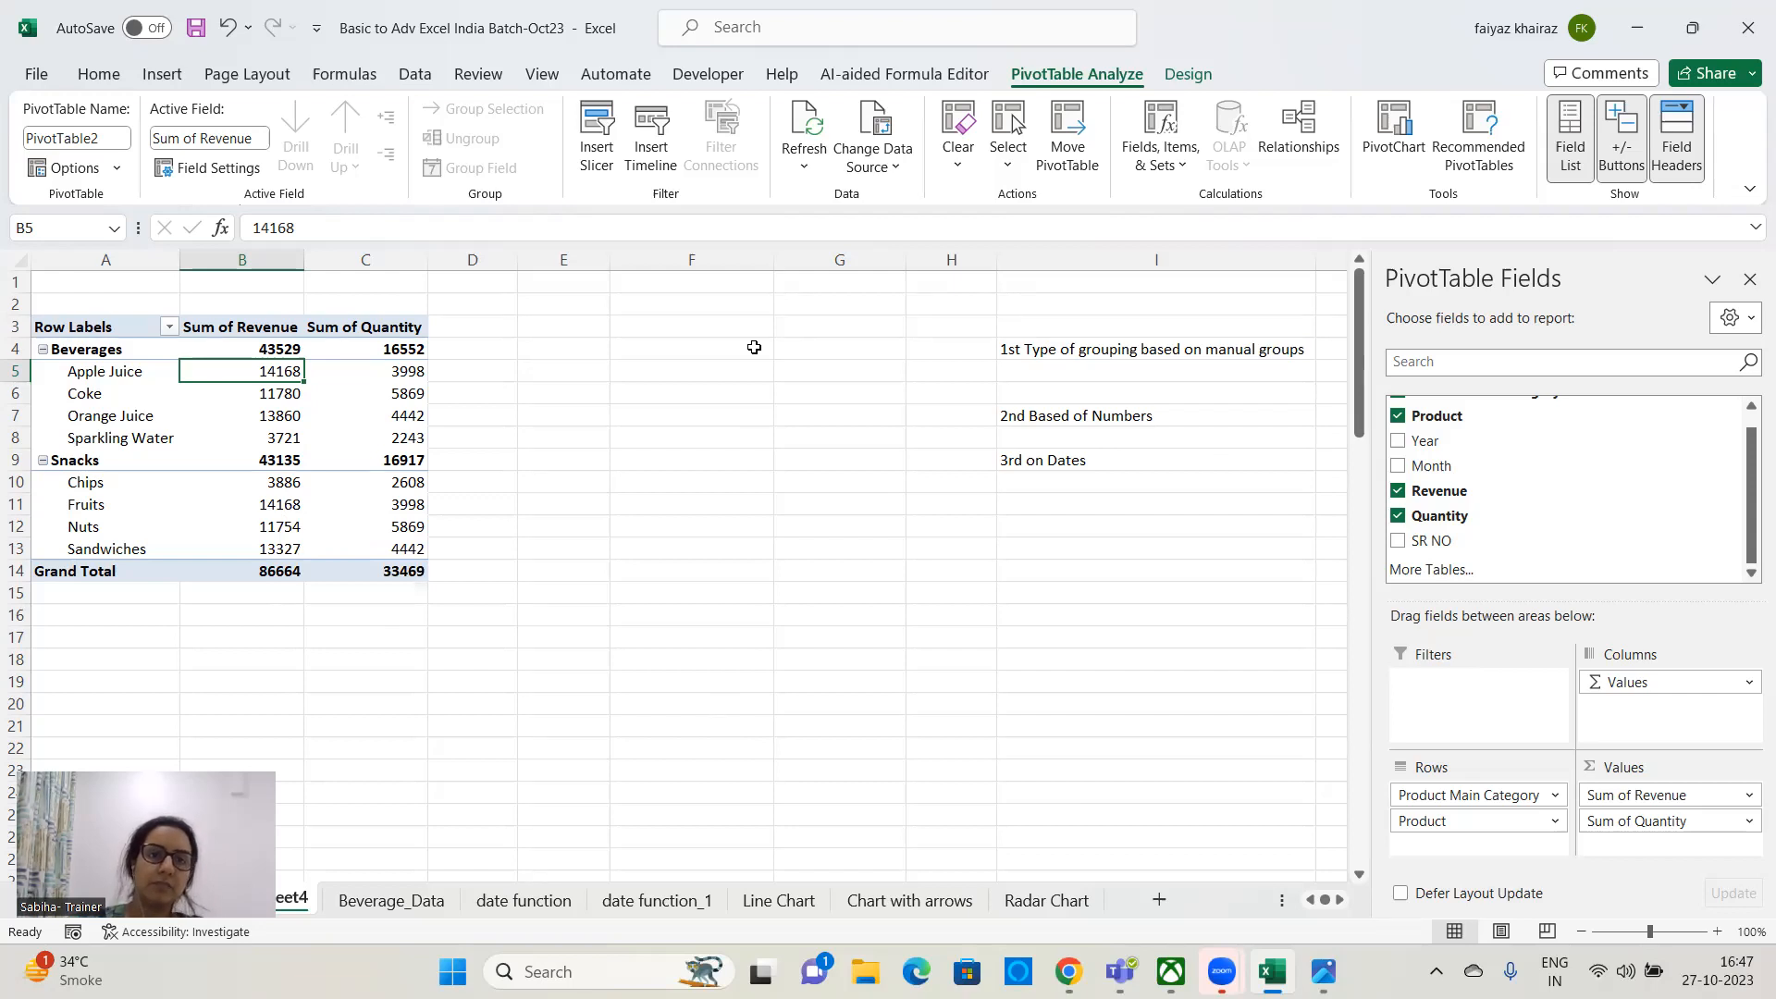
{"action": "left_click", "coordinate": [592, 148]}
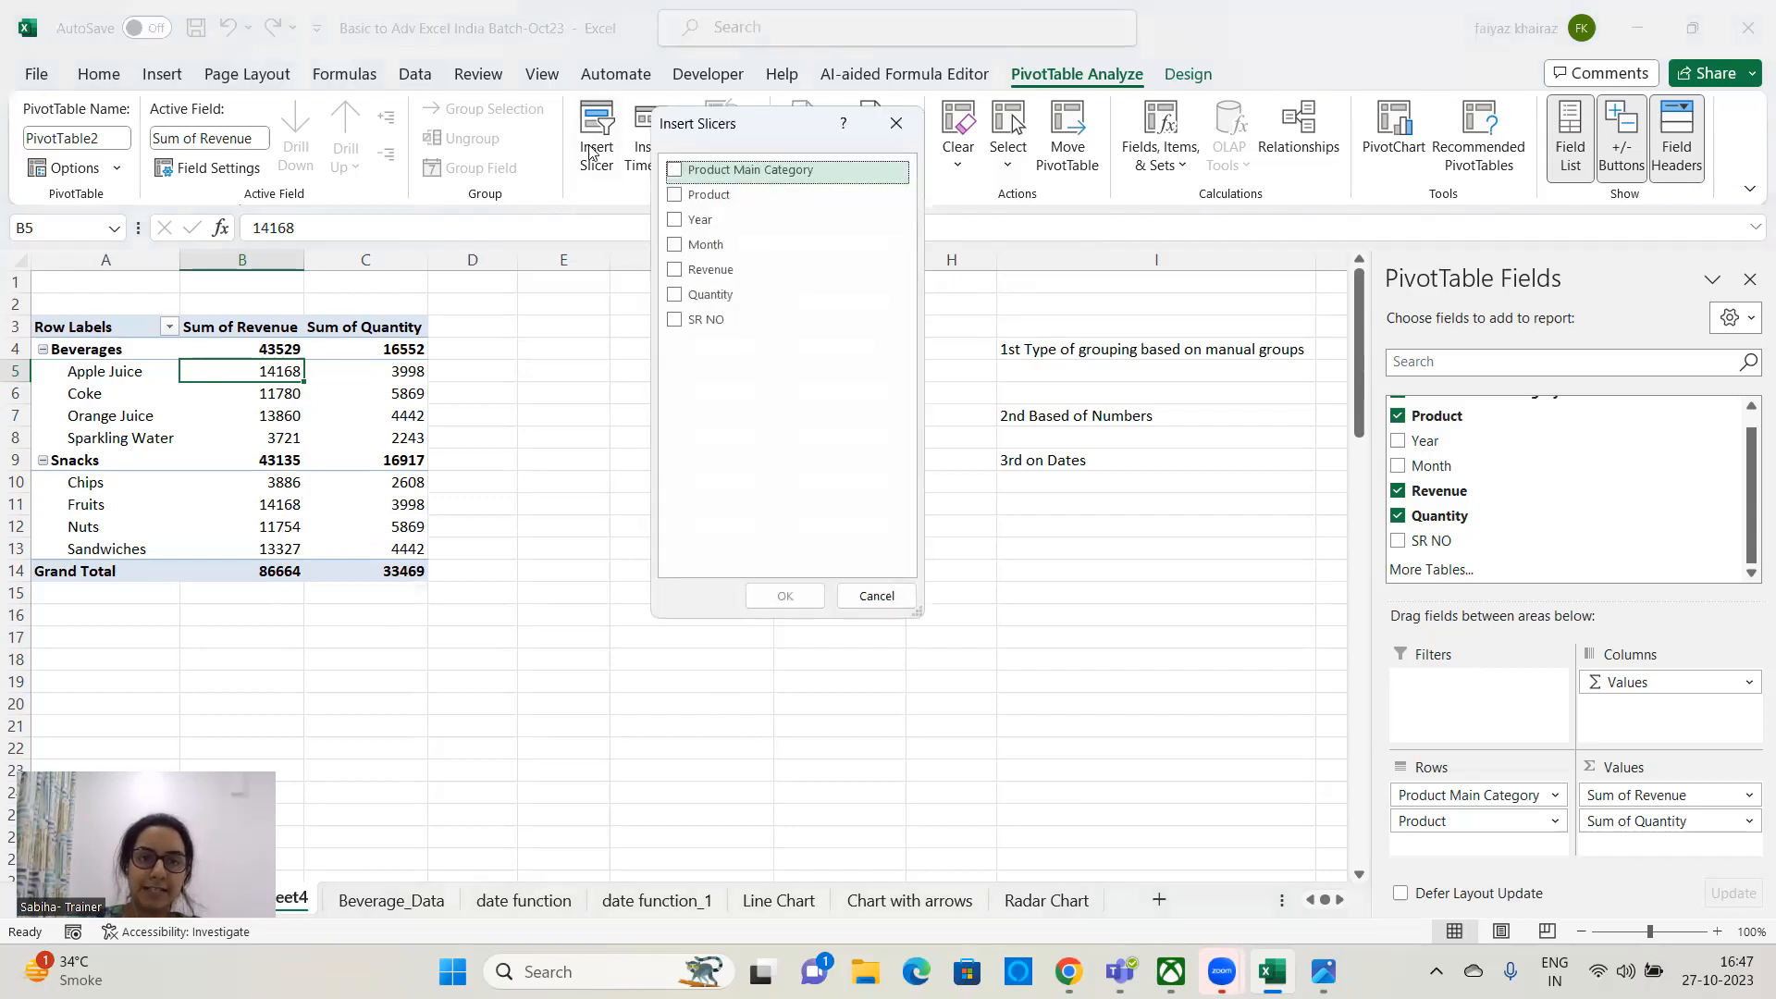
{"action": "left_click", "coordinate": [677, 219]}
{"action": "left_click", "coordinate": [784, 596]}
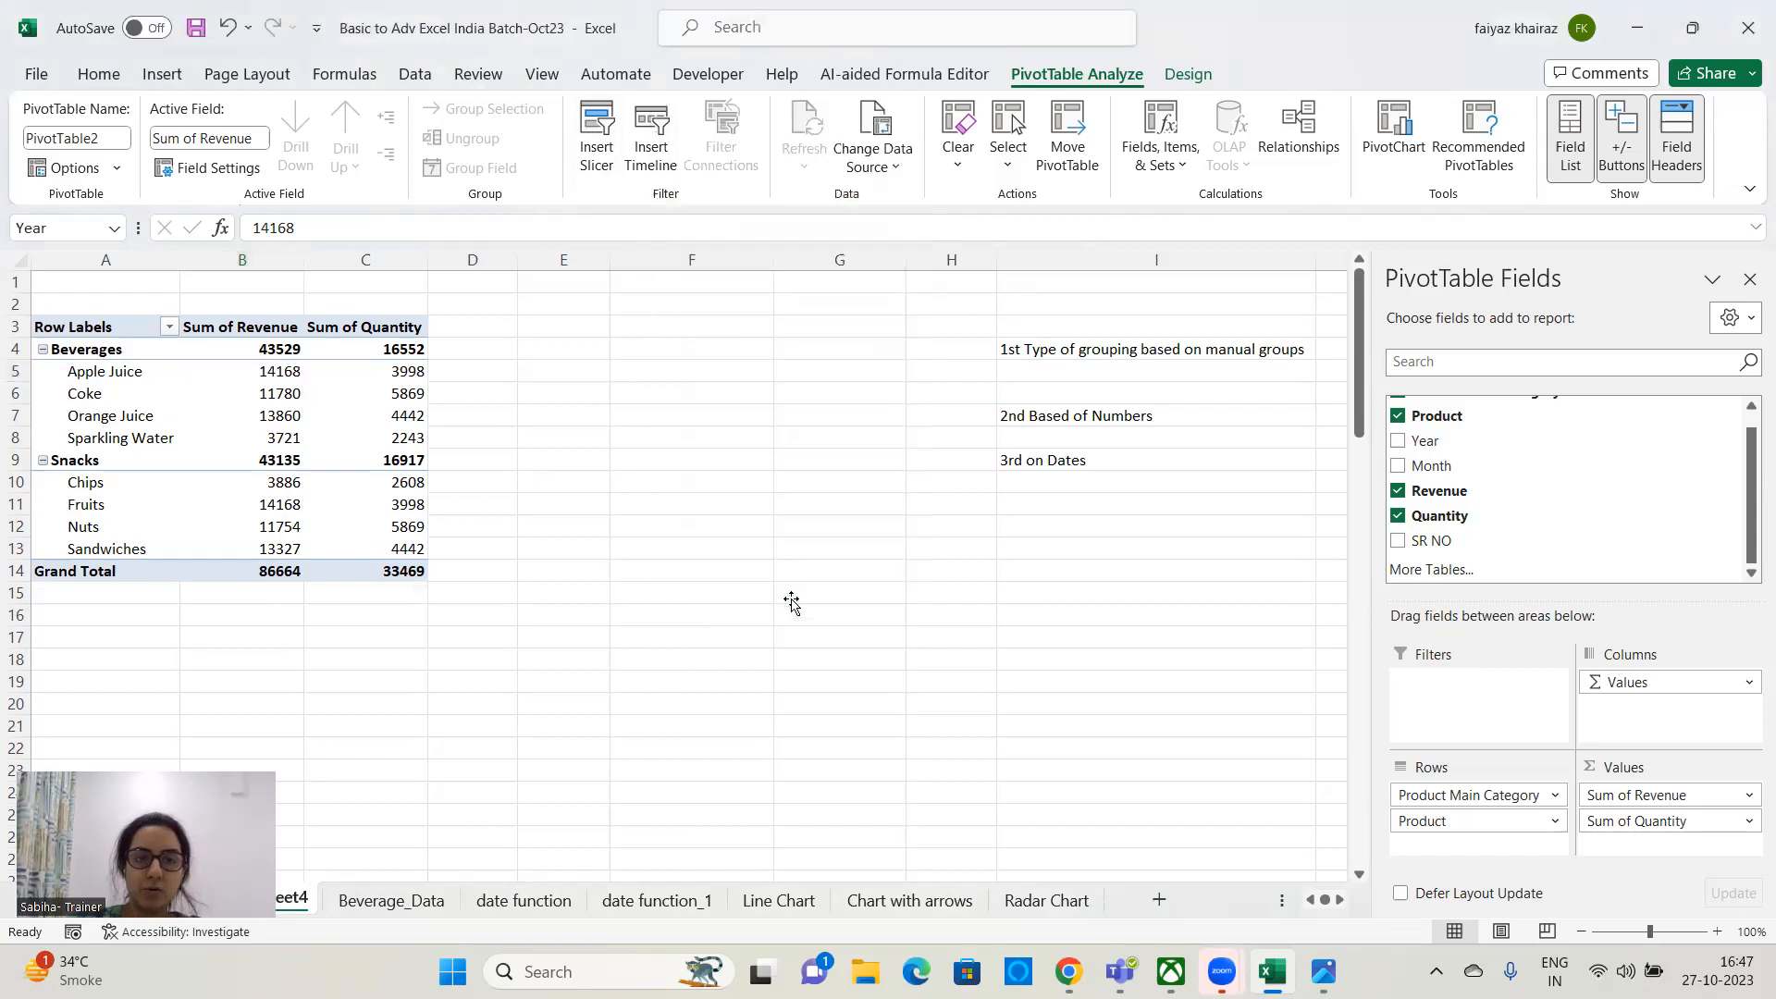
{"action": "left_click_drag", "start_coordinate": [703, 444], "coordinate": [729, 315]}
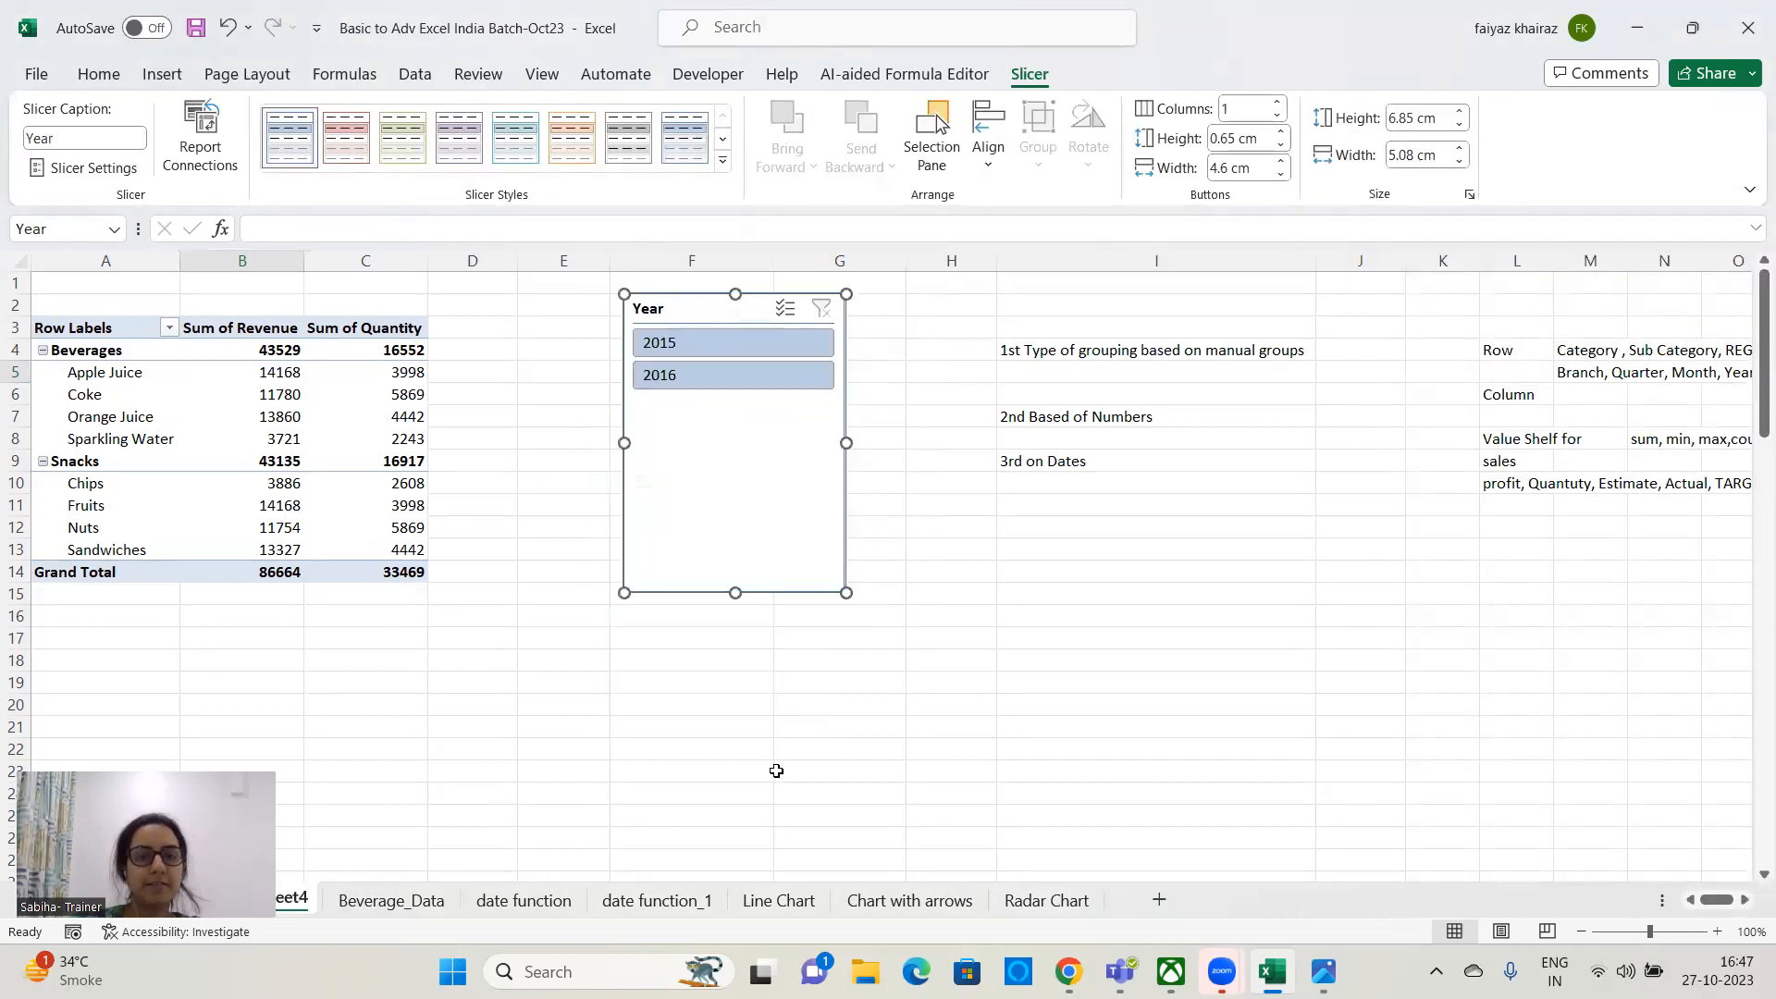
{"action": "left_click_drag", "start_coordinate": [736, 592], "coordinate": [741, 422]}
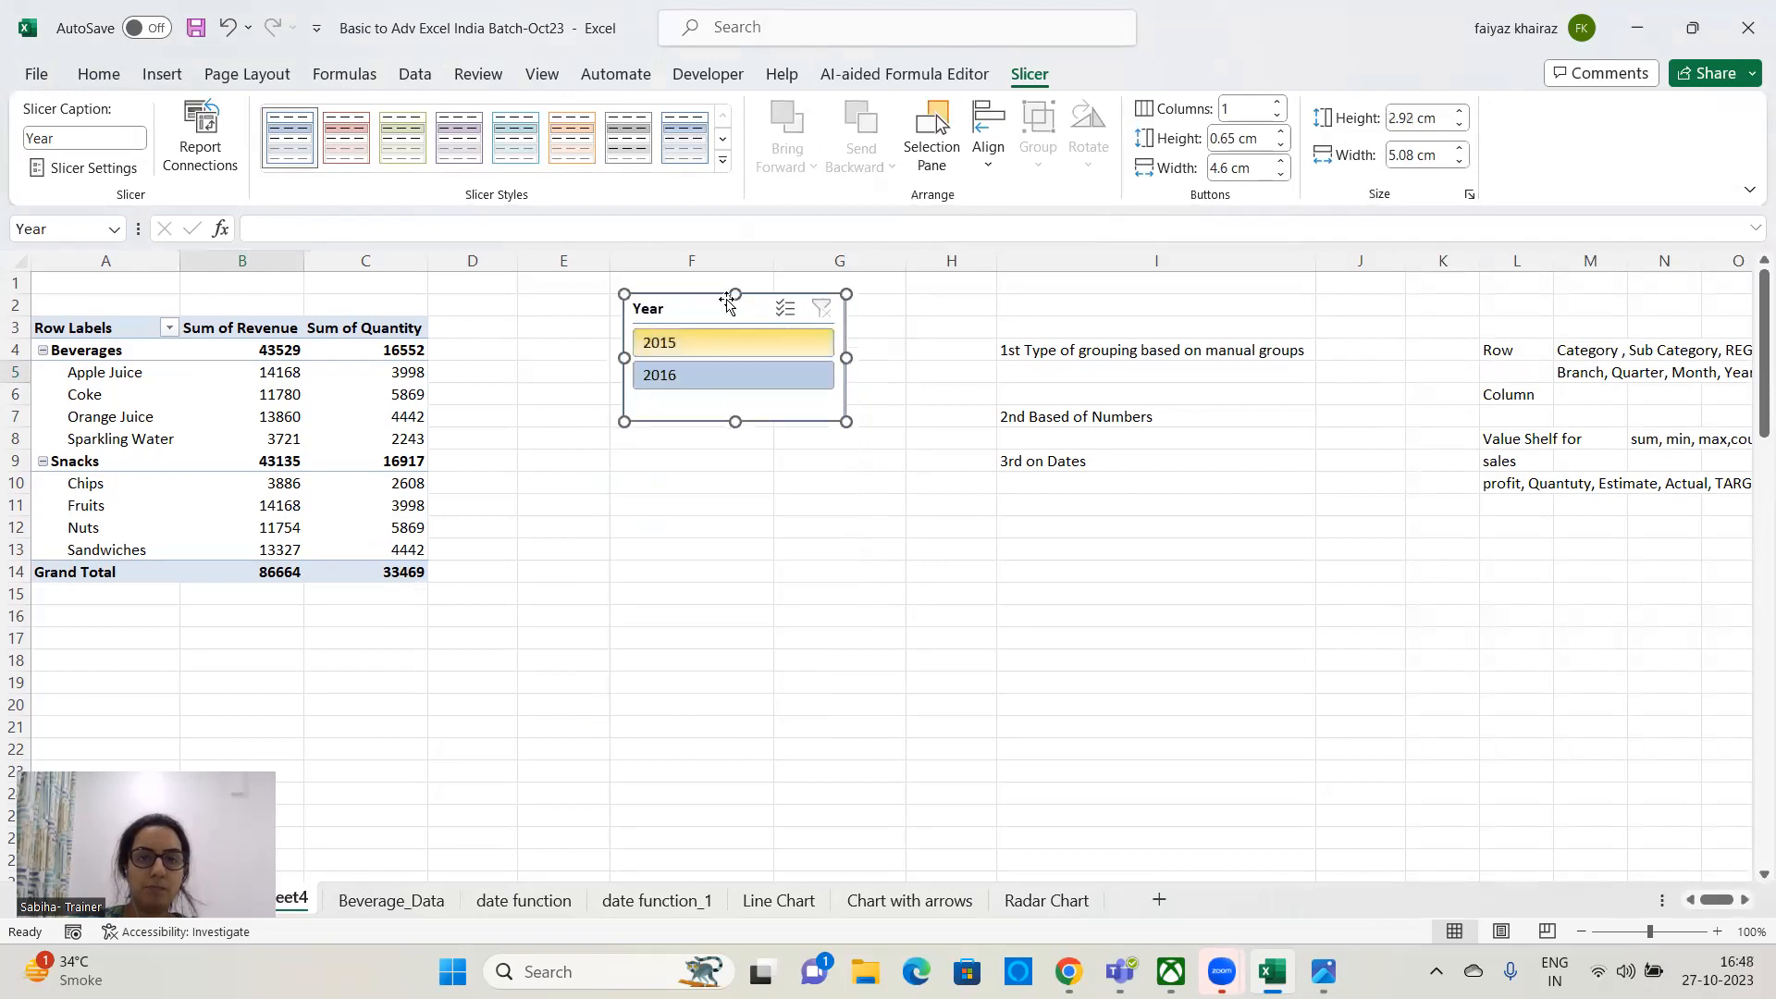
{"action": "left_click_drag", "start_coordinate": [726, 301], "coordinate": [725, 330]}
- Filter the pivot table by 2015 and 2016 in turn with the Year slicer, and clear the filter
{"action": "left_click", "coordinate": [698, 375]}
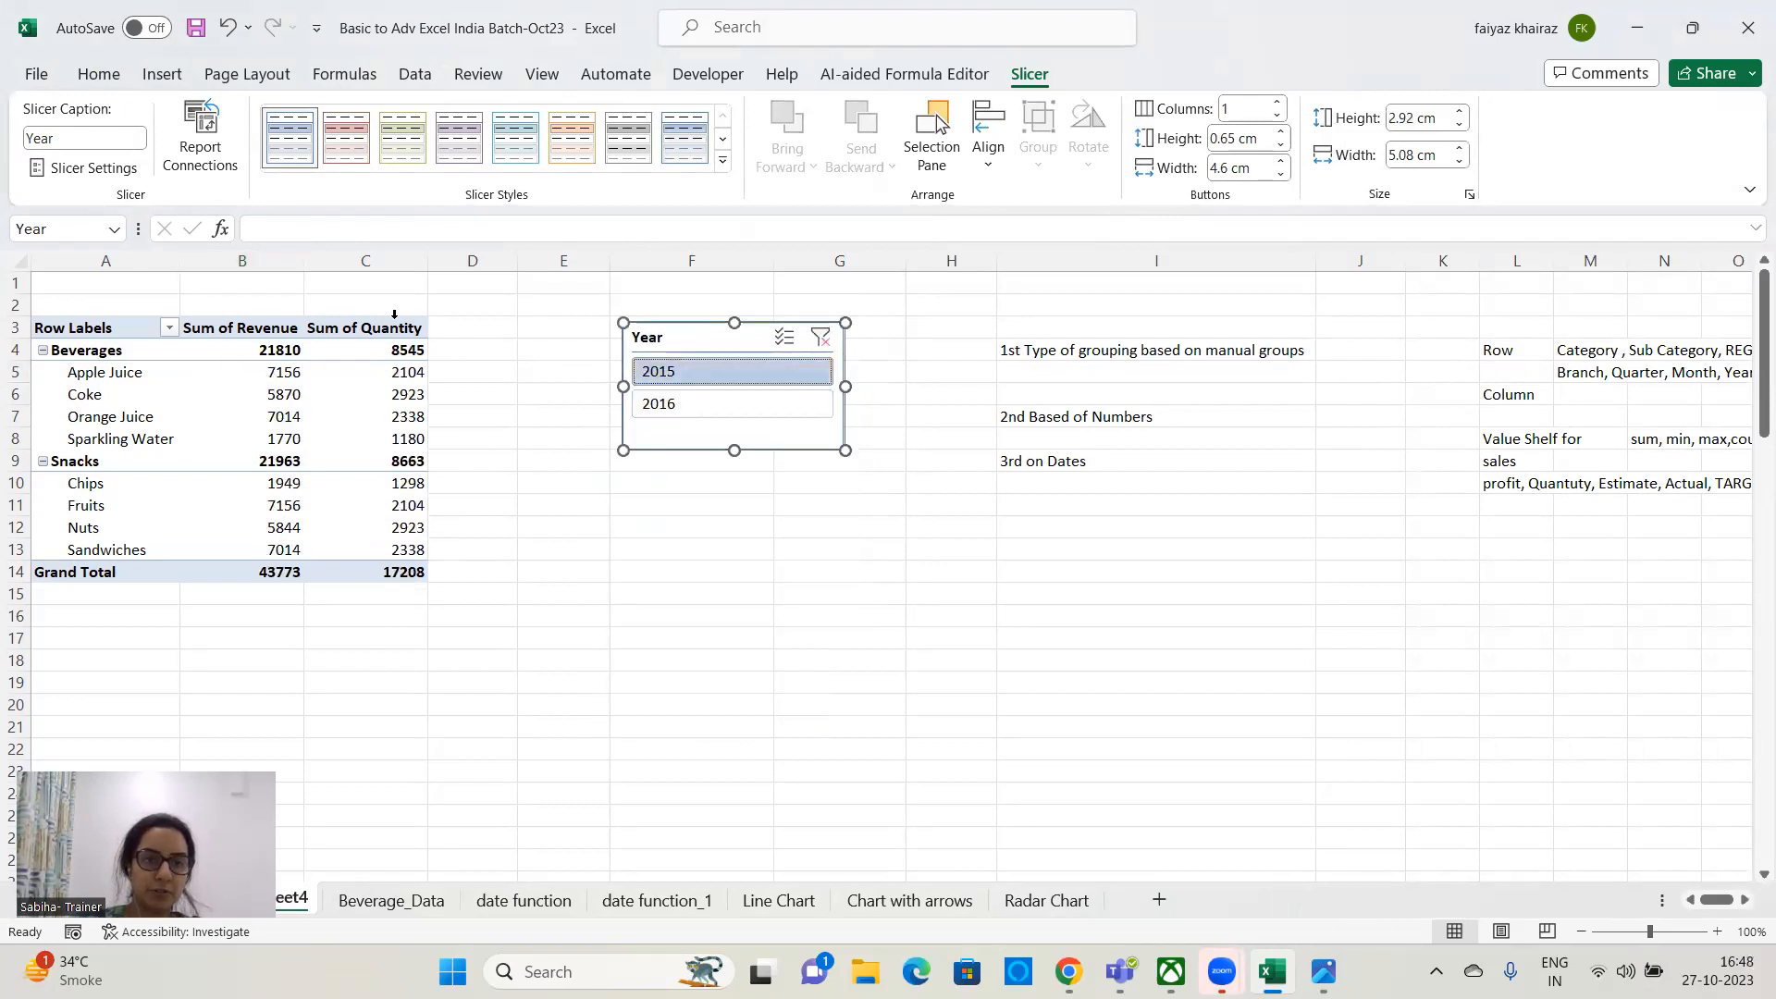
{"action": "left_click", "coordinate": [662, 407]}
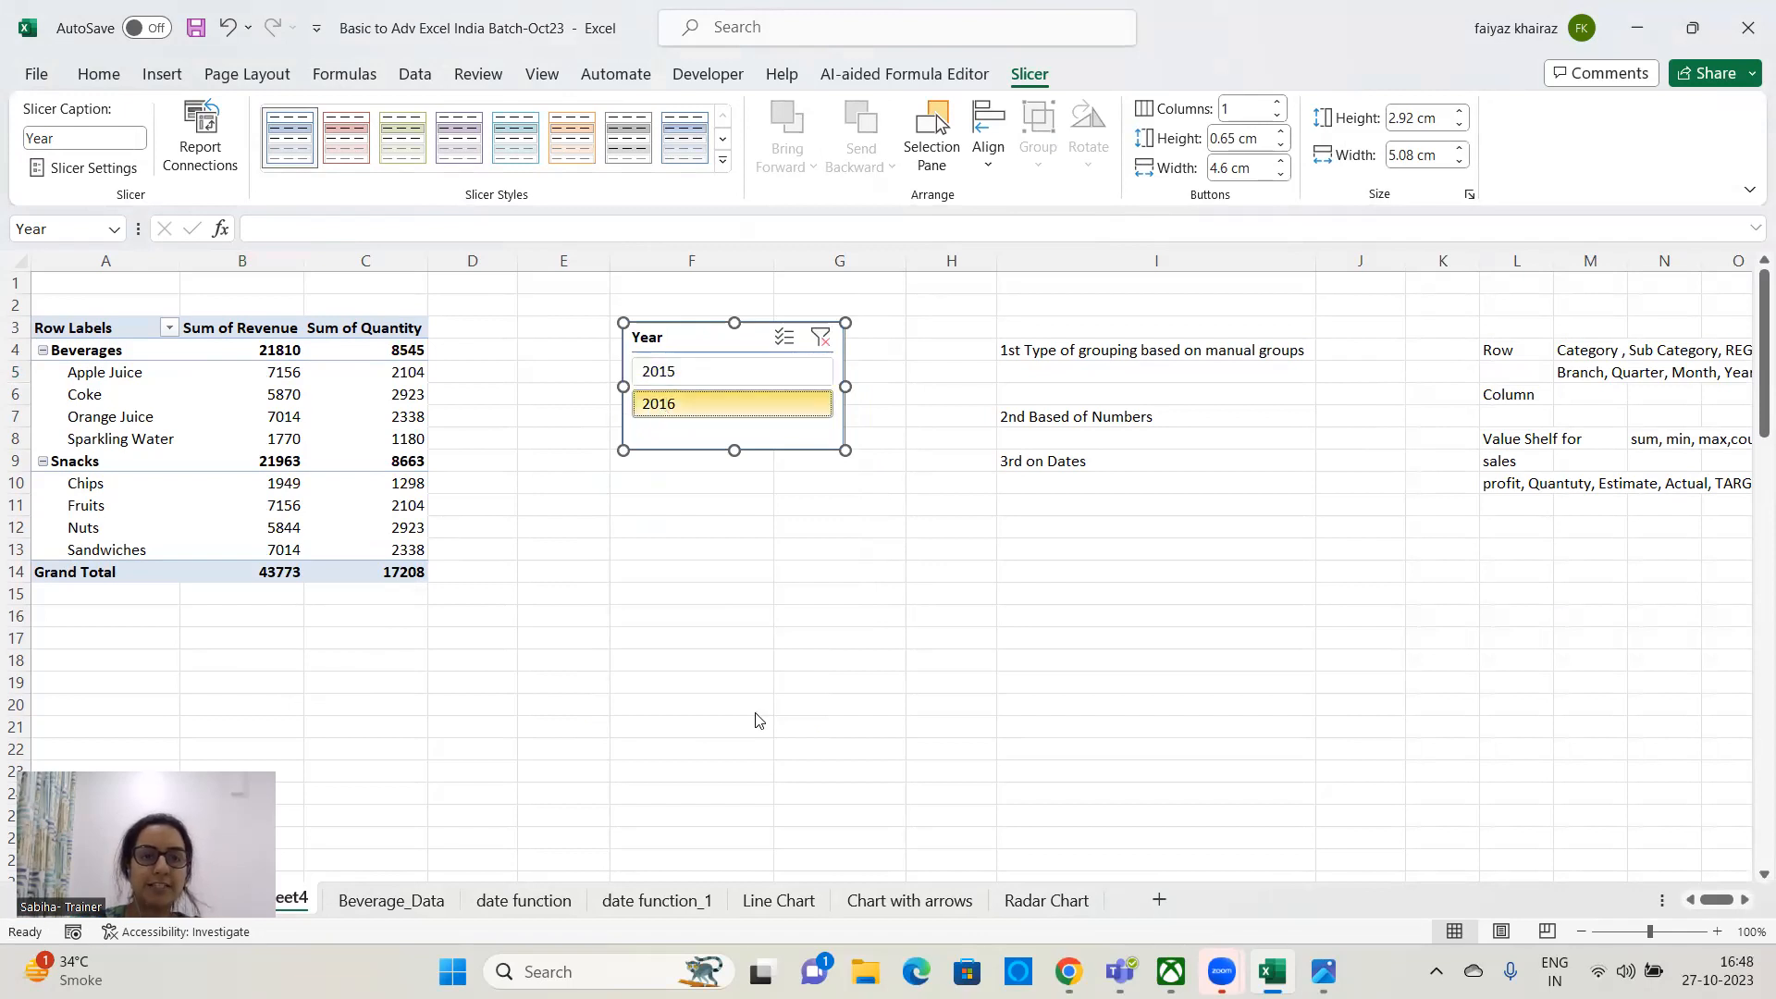
{"action": "left_click", "coordinate": [821, 339]}
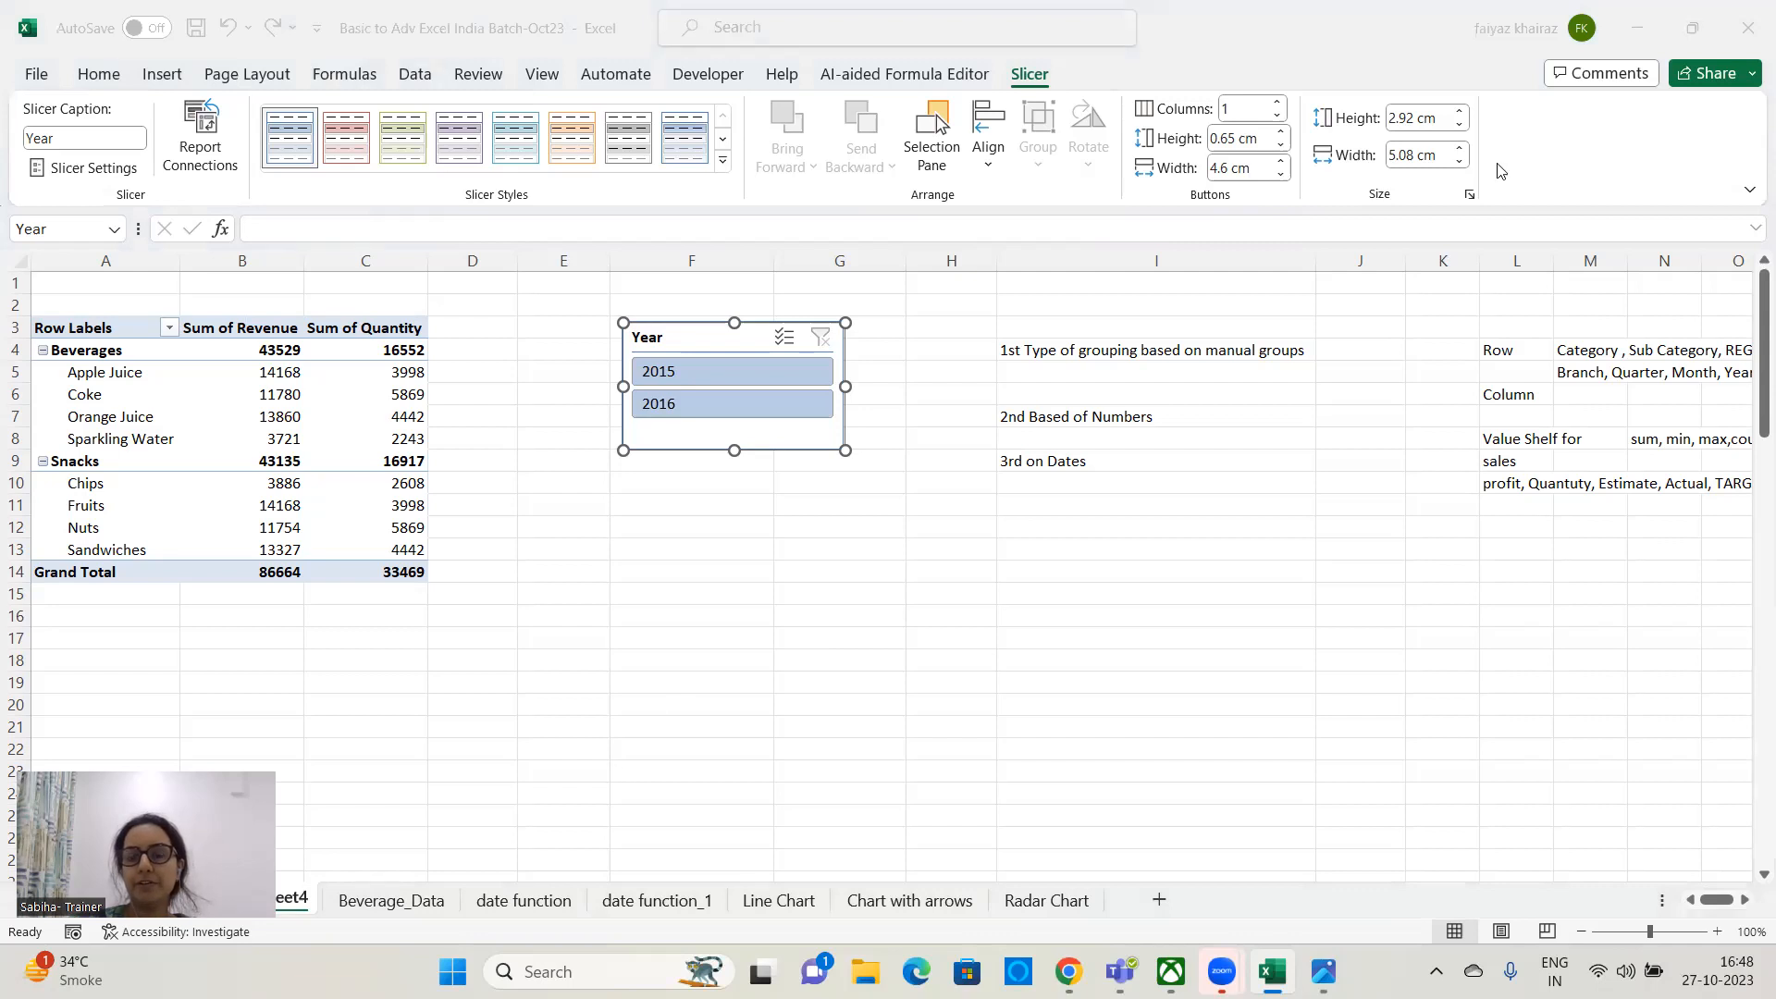
- Go to the Sample Superstore worksheet
{"action": "left_click", "coordinate": [355, 903]}
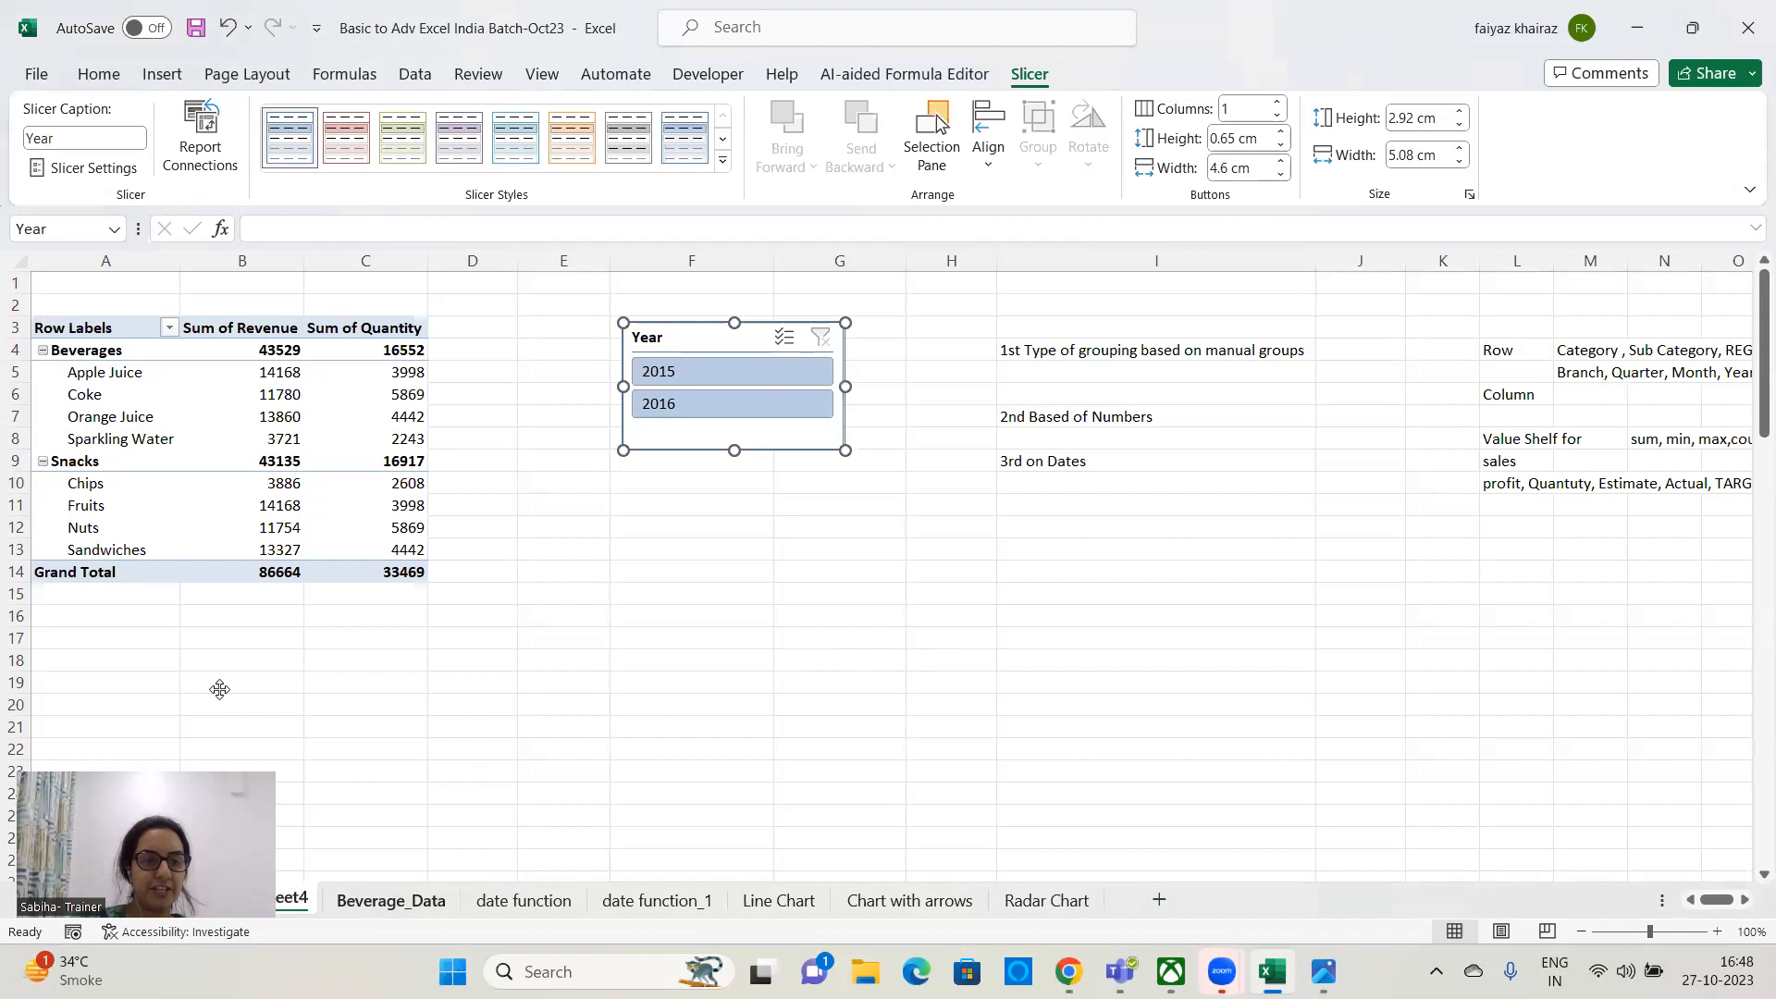
{"action": "left_click", "coordinate": [34, 904]}
{"action": "left_click", "coordinate": [35, 904]}
{"action": "left_click", "coordinate": [35, 904]}
{"action": "left_click", "coordinate": [35, 904]}
{"action": "left_click", "coordinate": [35, 903]}
{"action": "left_click", "coordinate": [34, 903]}
{"action": "left_click", "coordinate": [34, 904]}
{"action": "left_click", "coordinate": [350, 900]}
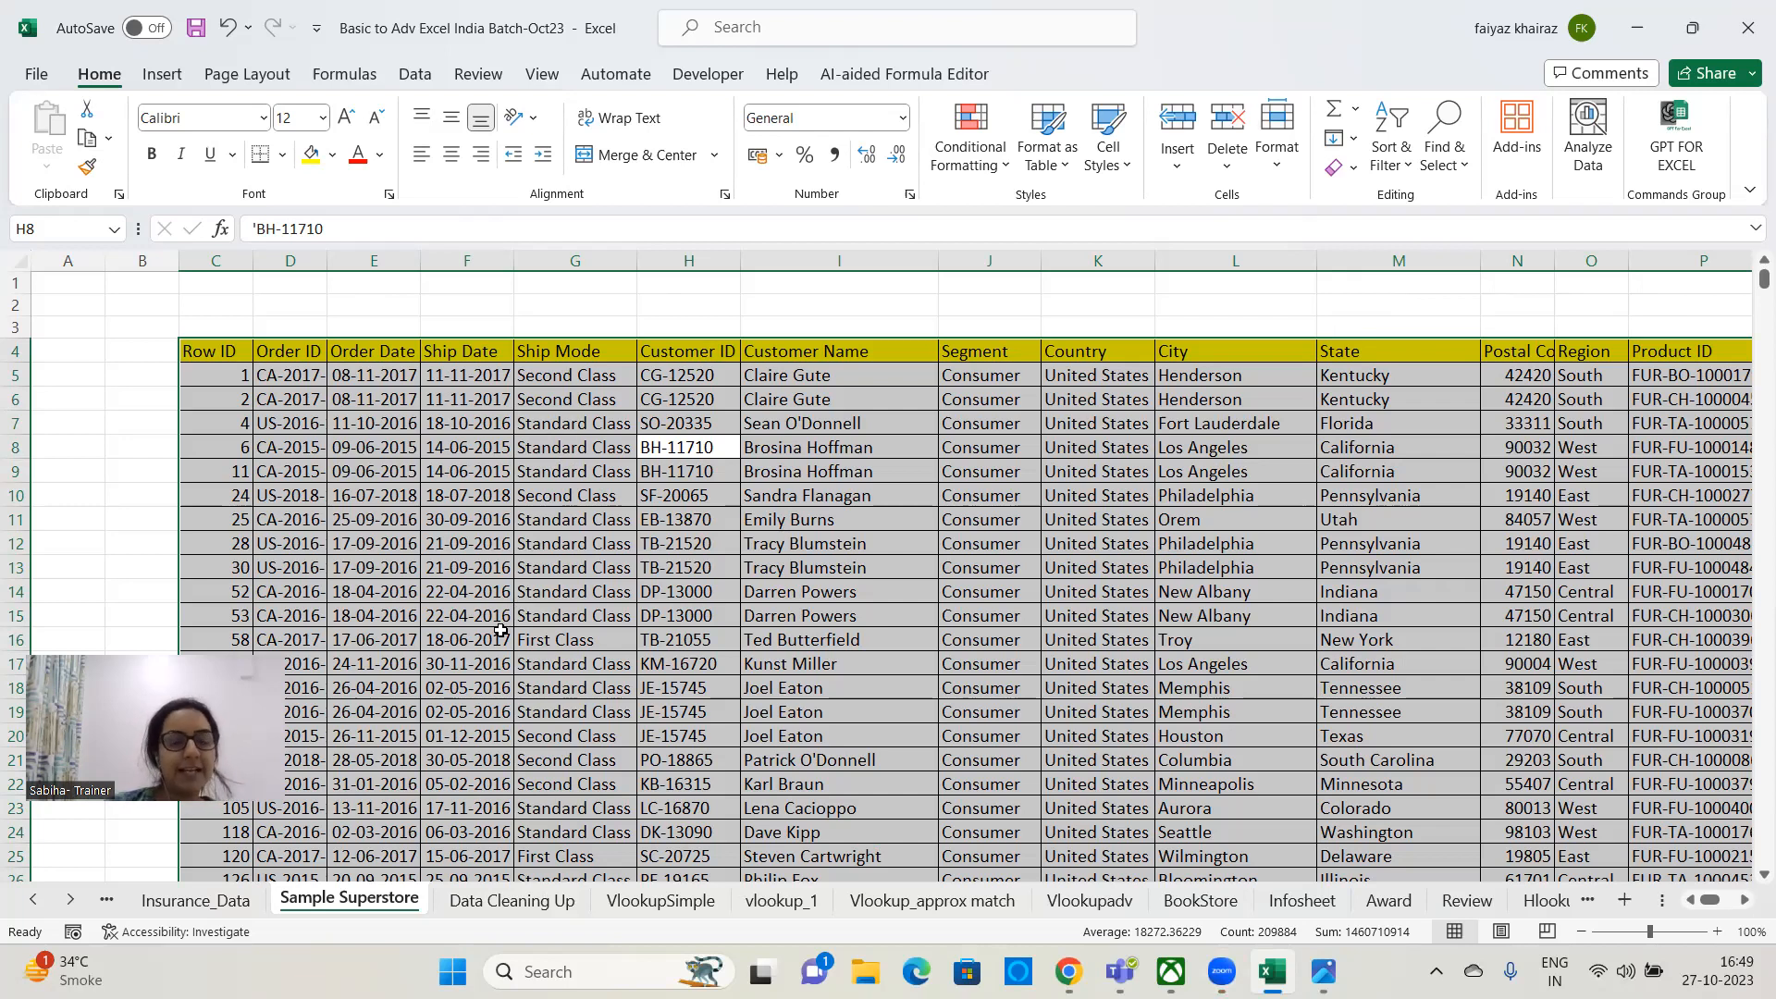
- Create a pivot table on a new worksheet from the Sample Superstore range C4:W9998
{"action": "left_click", "coordinate": [161, 74]}
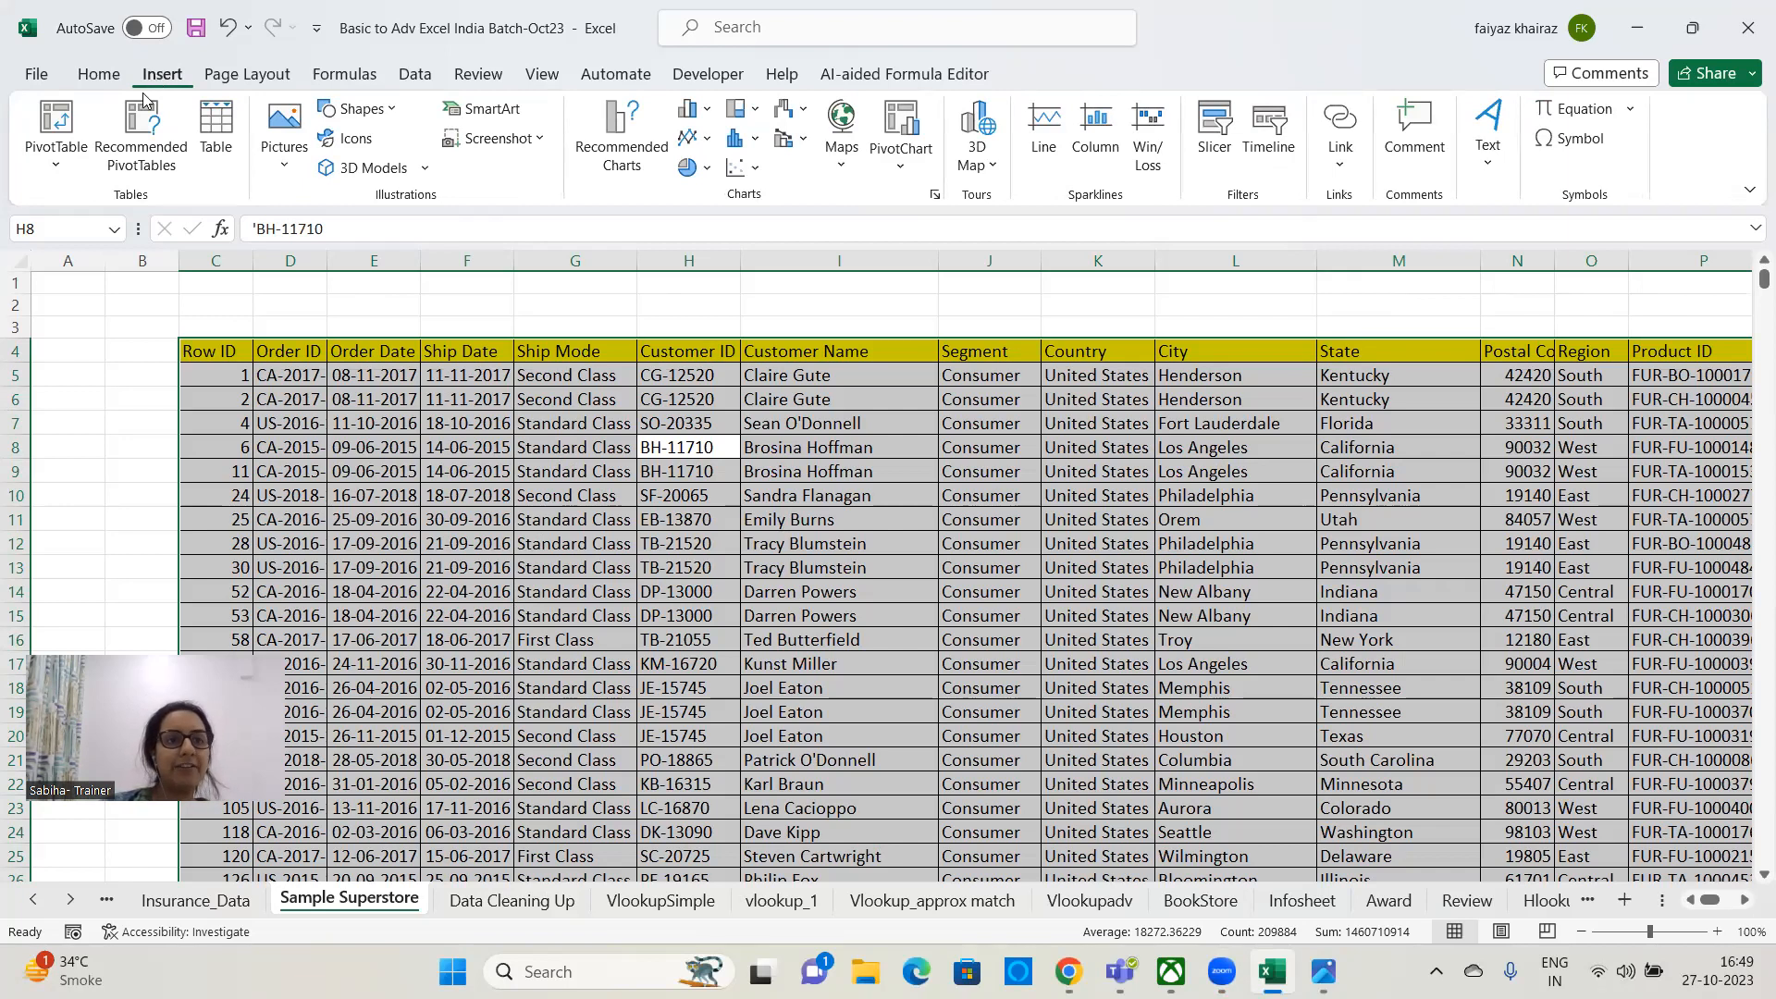
{"action": "left_click", "coordinate": [56, 139]}
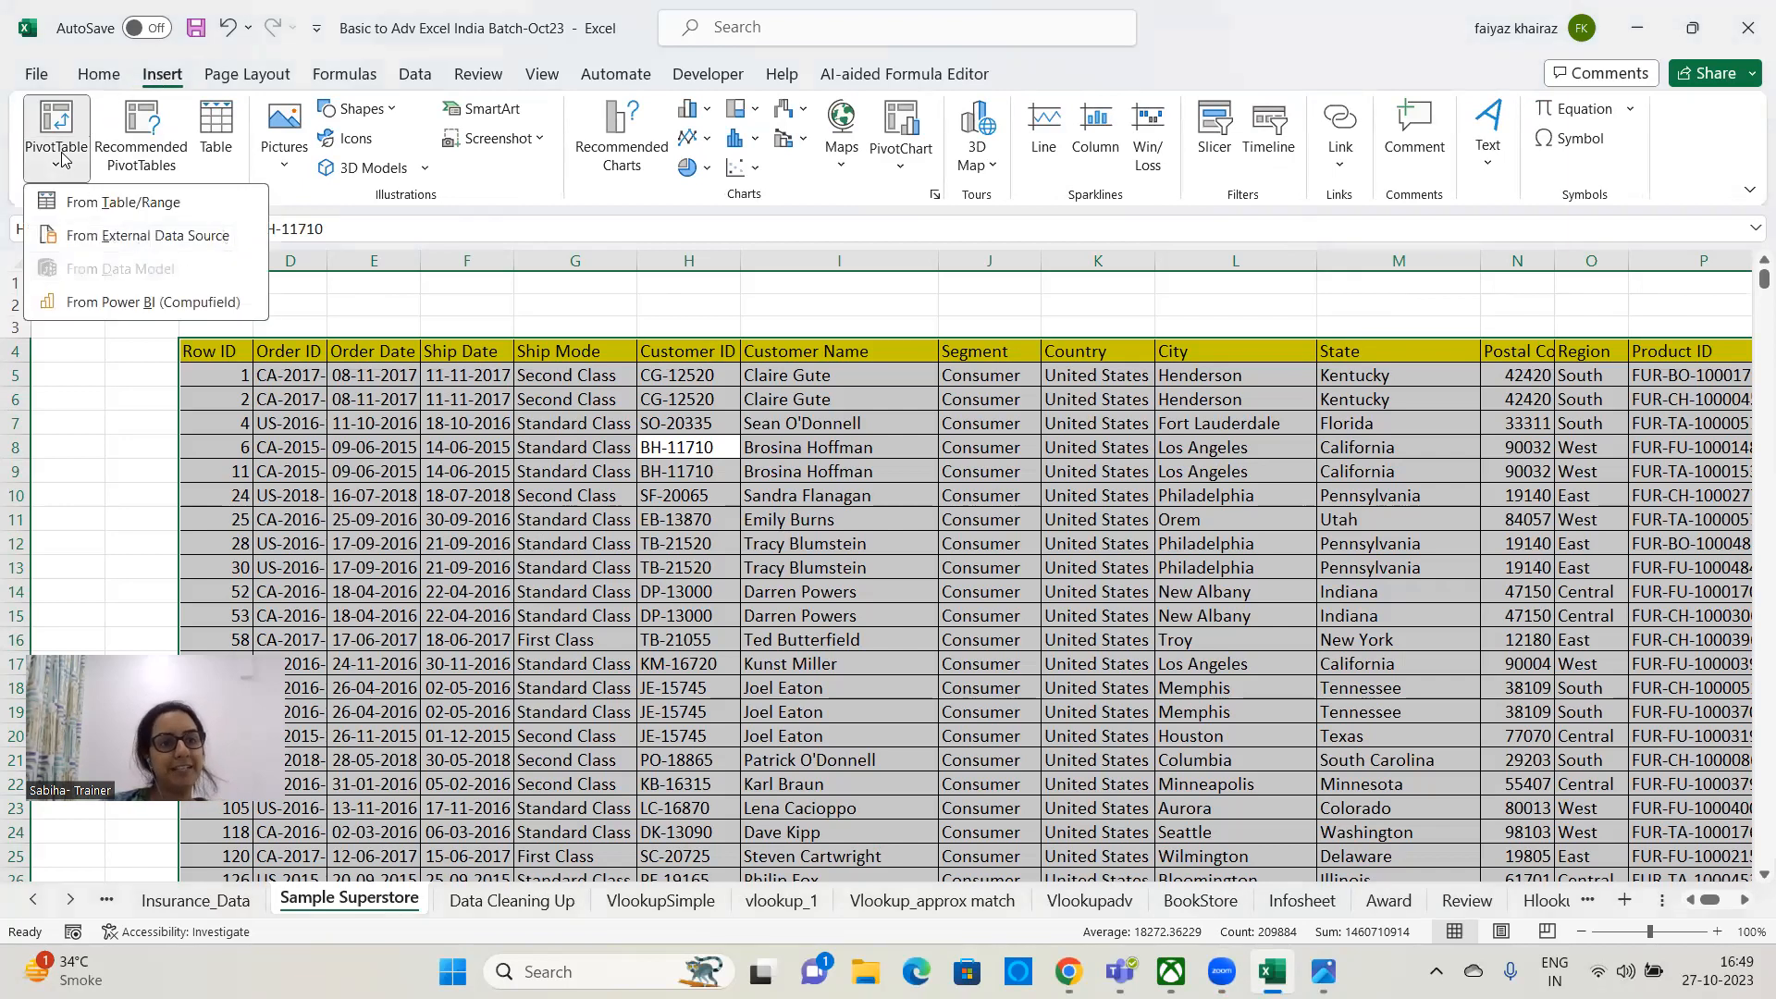
{"action": "left_click", "coordinate": [121, 203]}
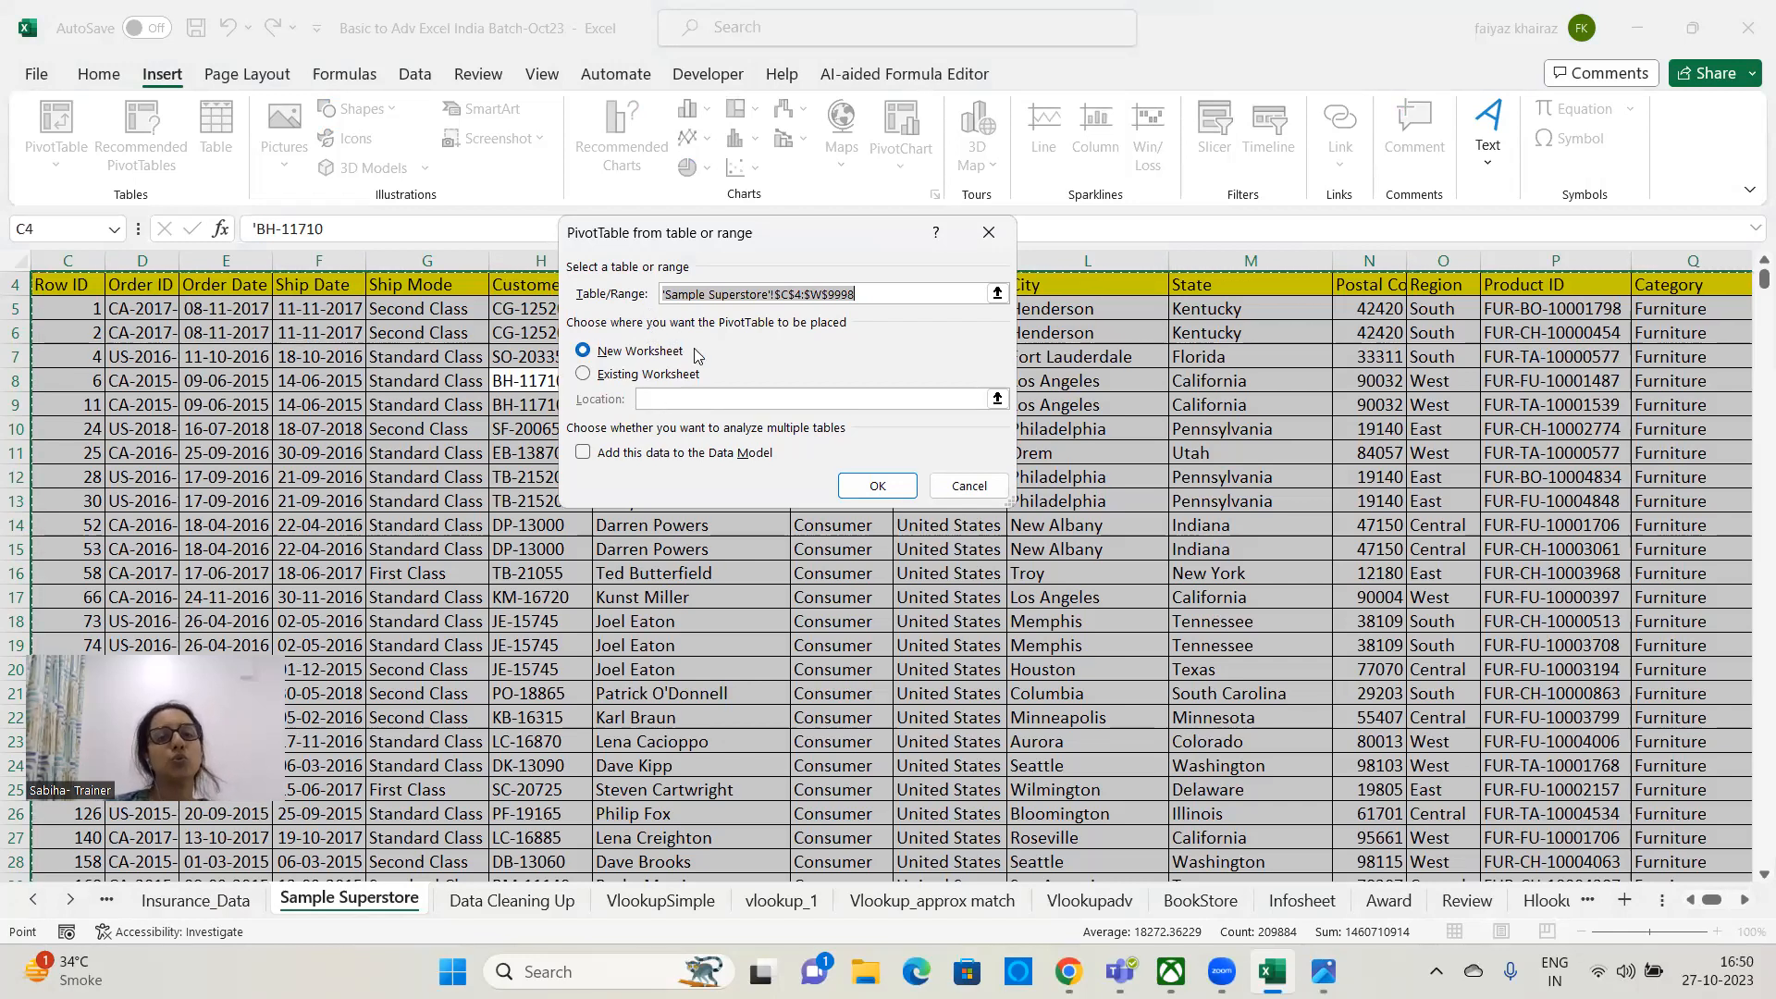
{"action": "left_click", "coordinate": [879, 486]}
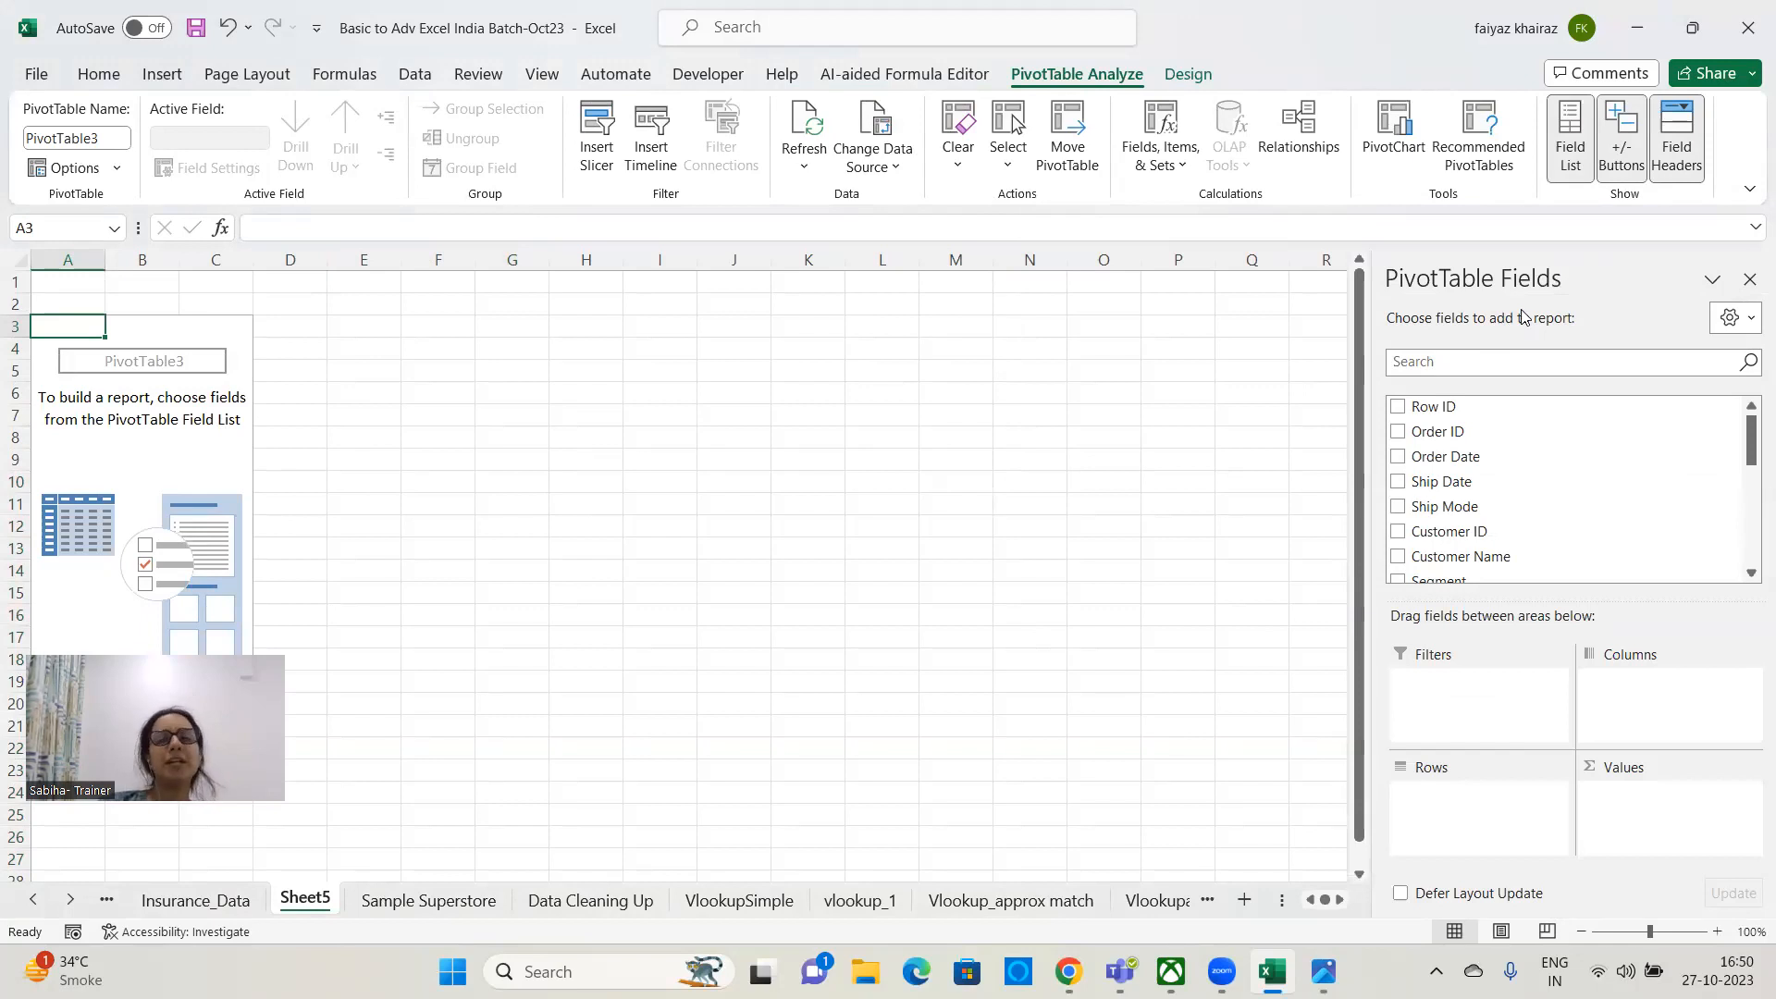
- Close the PivotTable field list and display it again for the empty pivot table
{"action": "left_click", "coordinate": [1749, 279]}
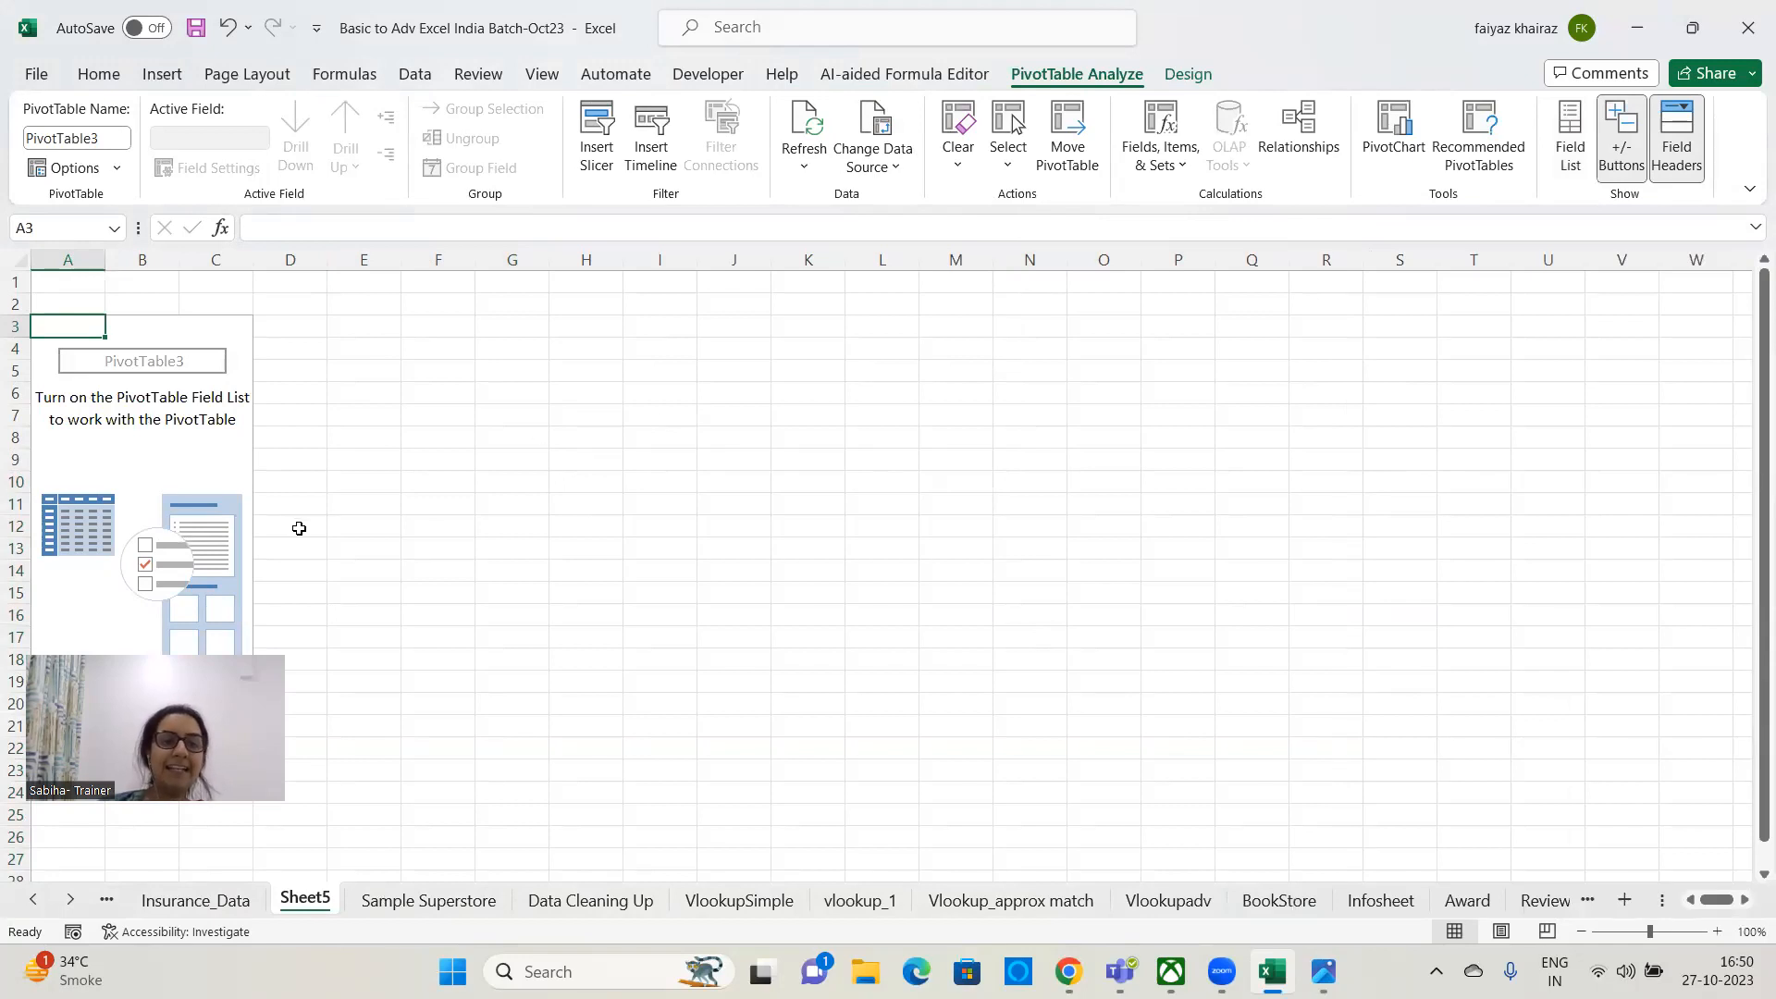
{"action": "left_click", "coordinate": [97, 462]}
{"action": "left_click", "coordinate": [168, 434]}
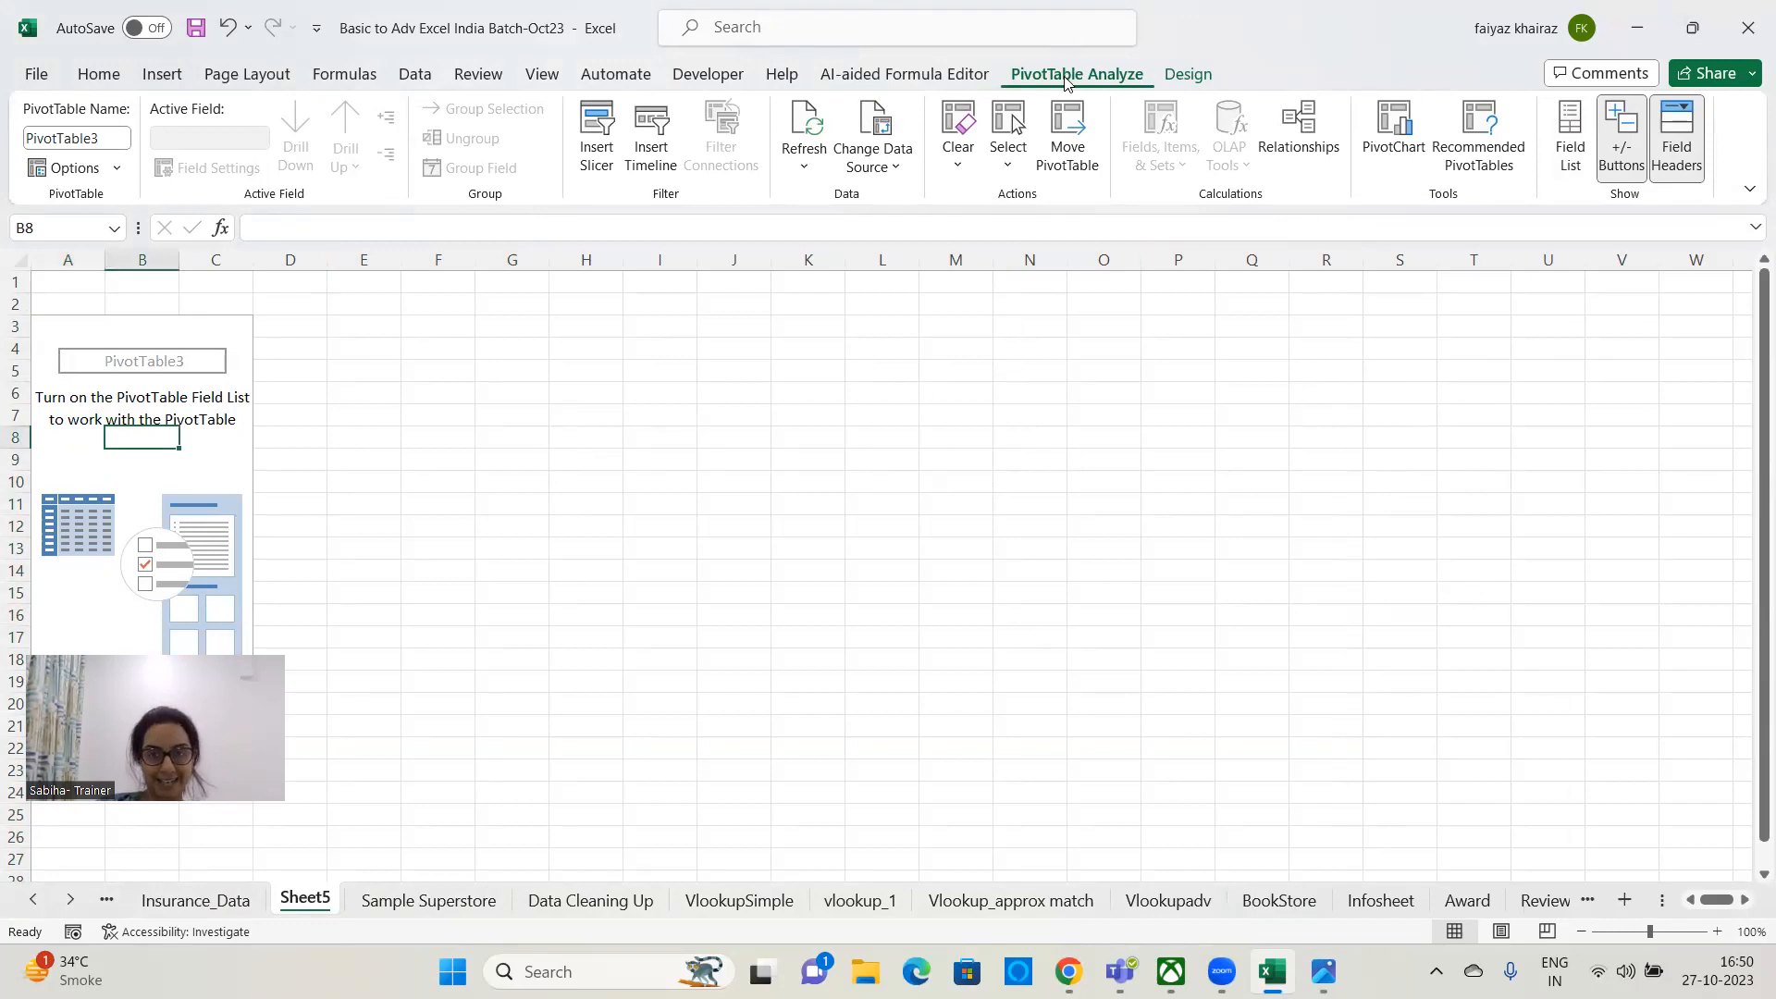
{"action": "left_click", "coordinate": [1573, 152]}
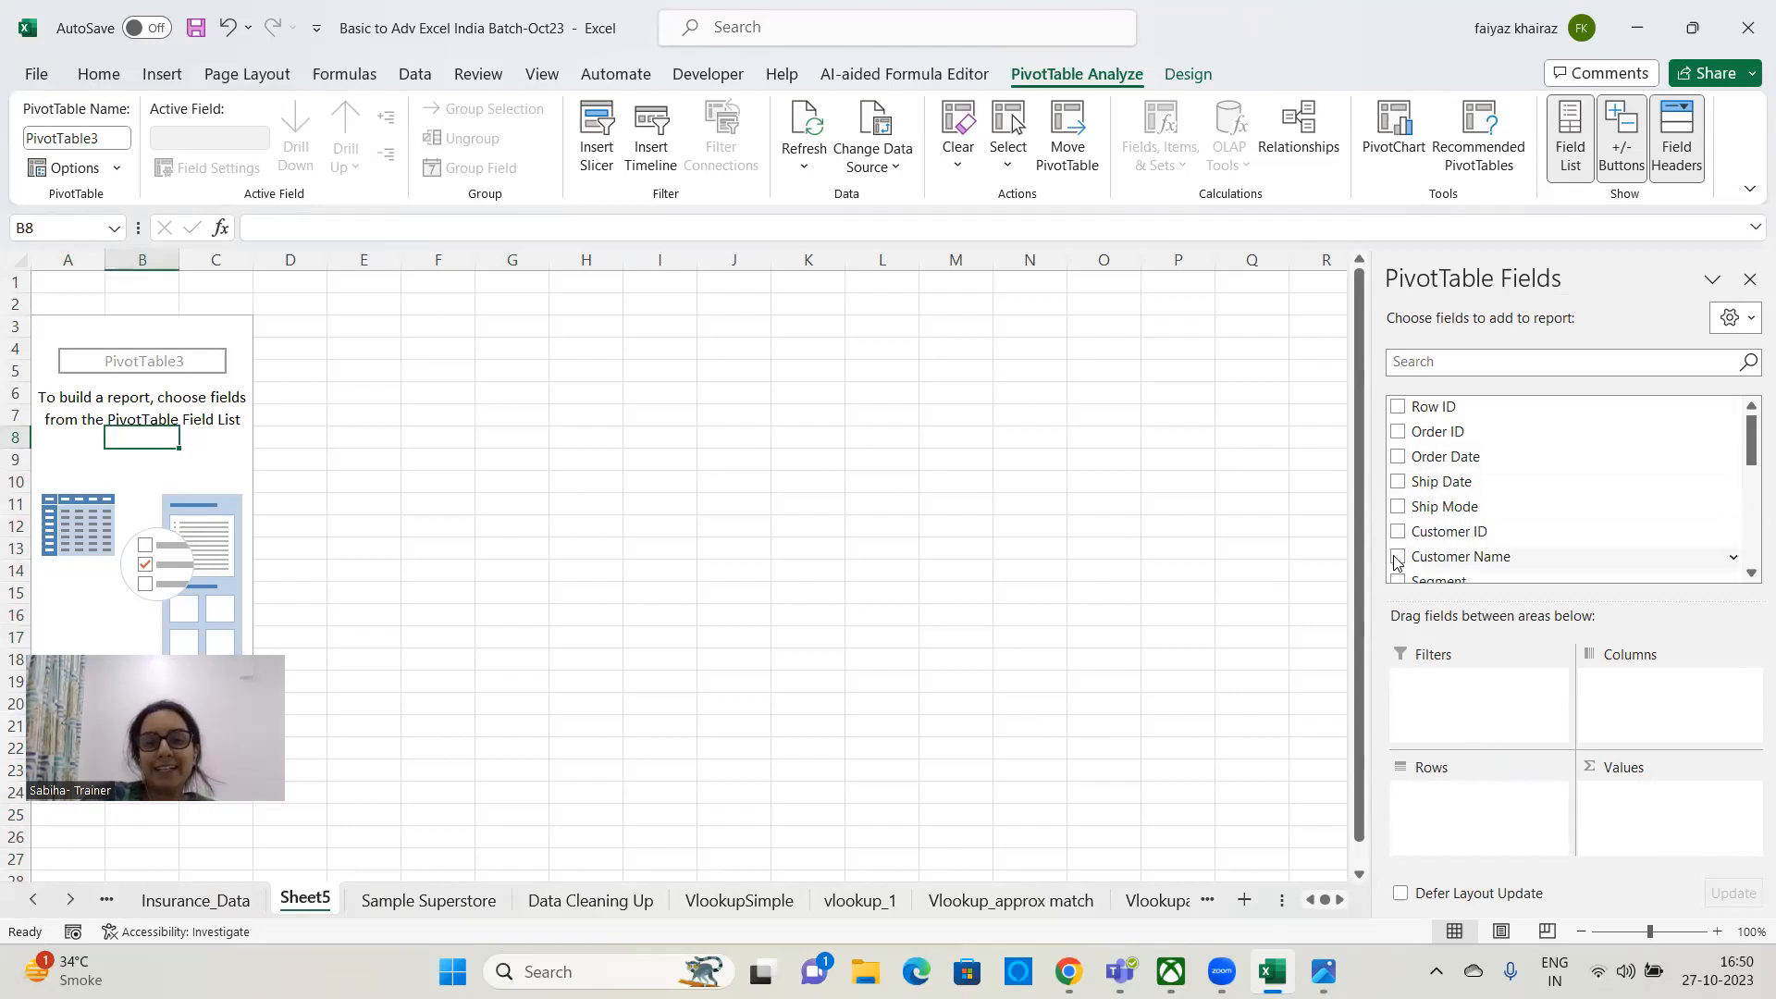
- Examine the Sample Superstore columns and the matching field list of the empty pivot table
{"action": "left_click", "coordinate": [456, 910]}
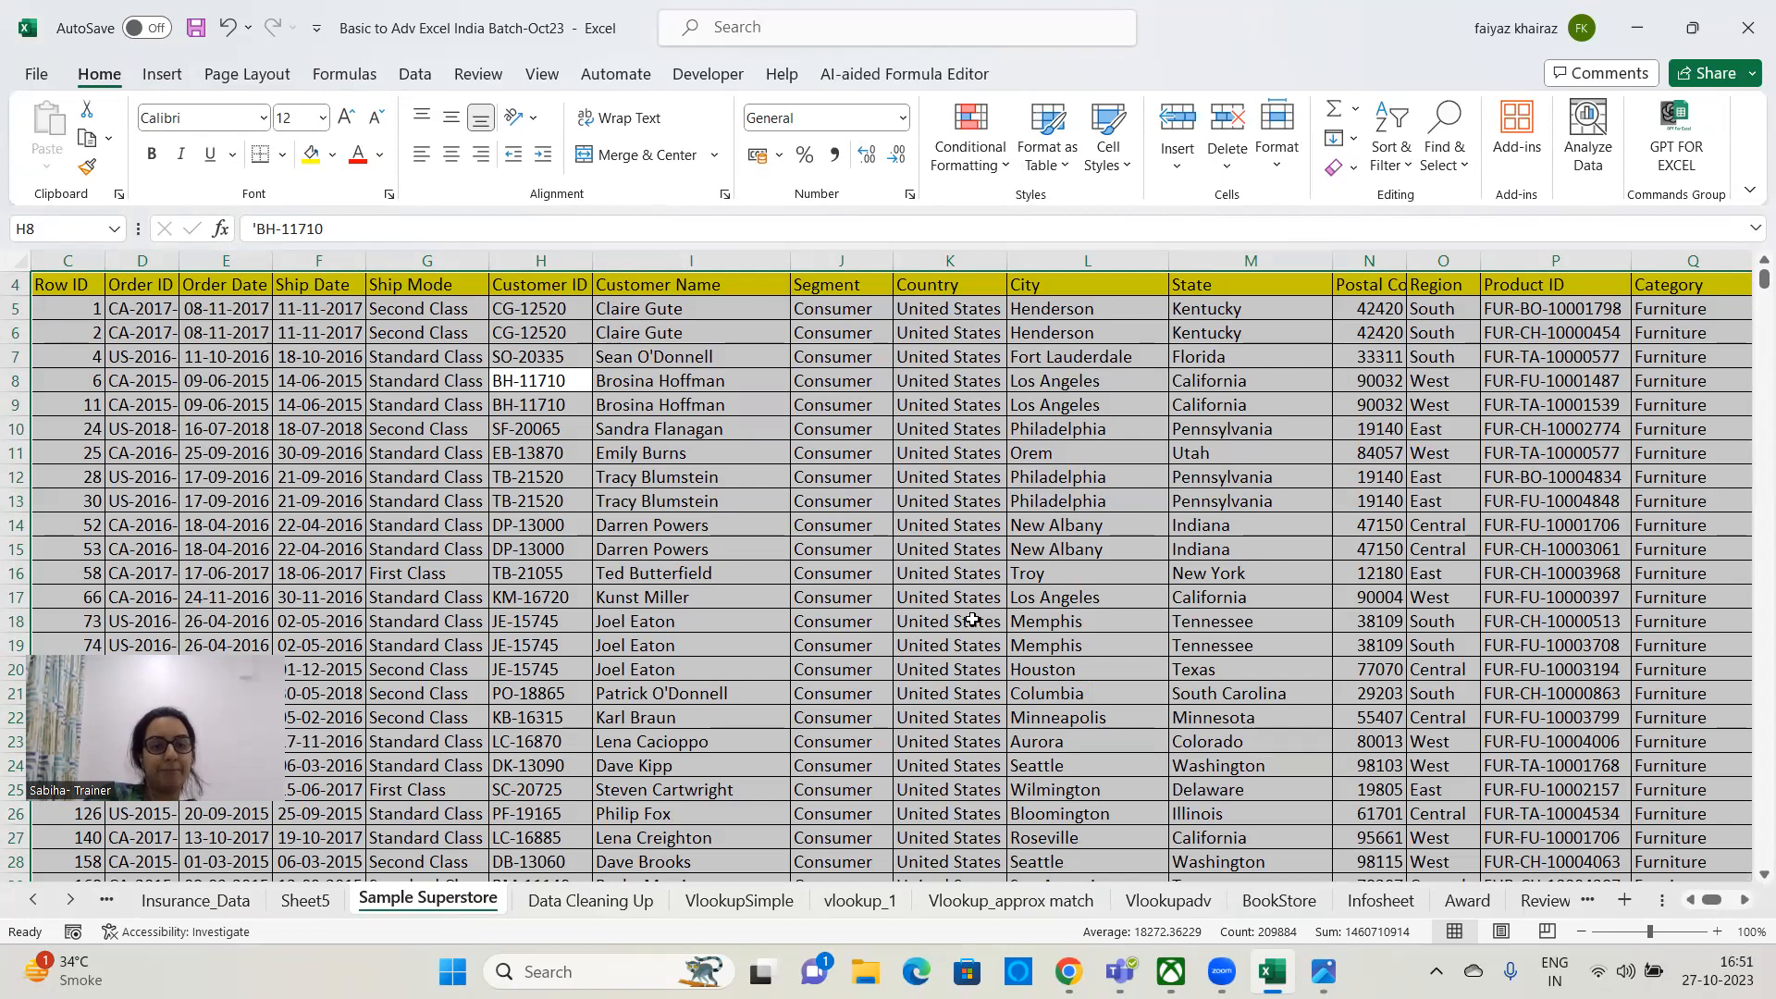
{"action": "left_click", "coordinate": [306, 900]}
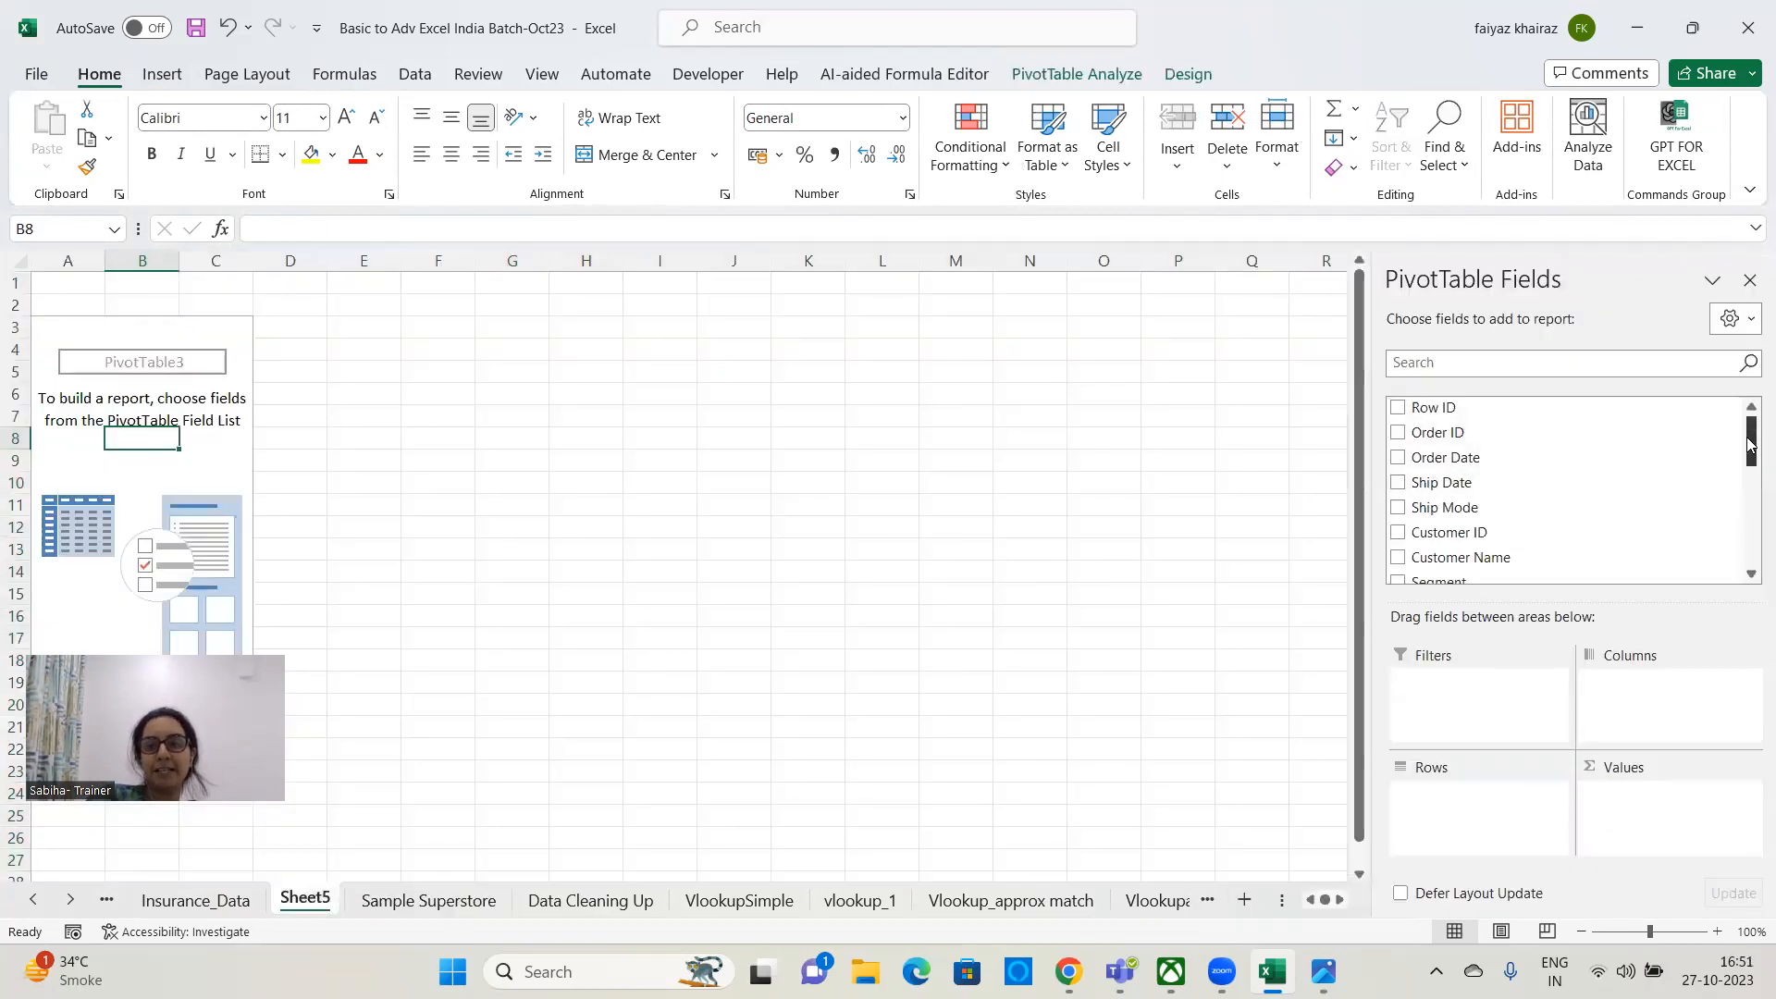
{"action": "scroll", "coordinate": [1748, 418], "scroll_direction": "down", "scroll_amount": 5}
{"action": "scroll", "coordinate": [1747, 411], "scroll_direction": "up", "scroll_amount": 5}
{"action": "left_click", "coordinate": [1748, 407]}
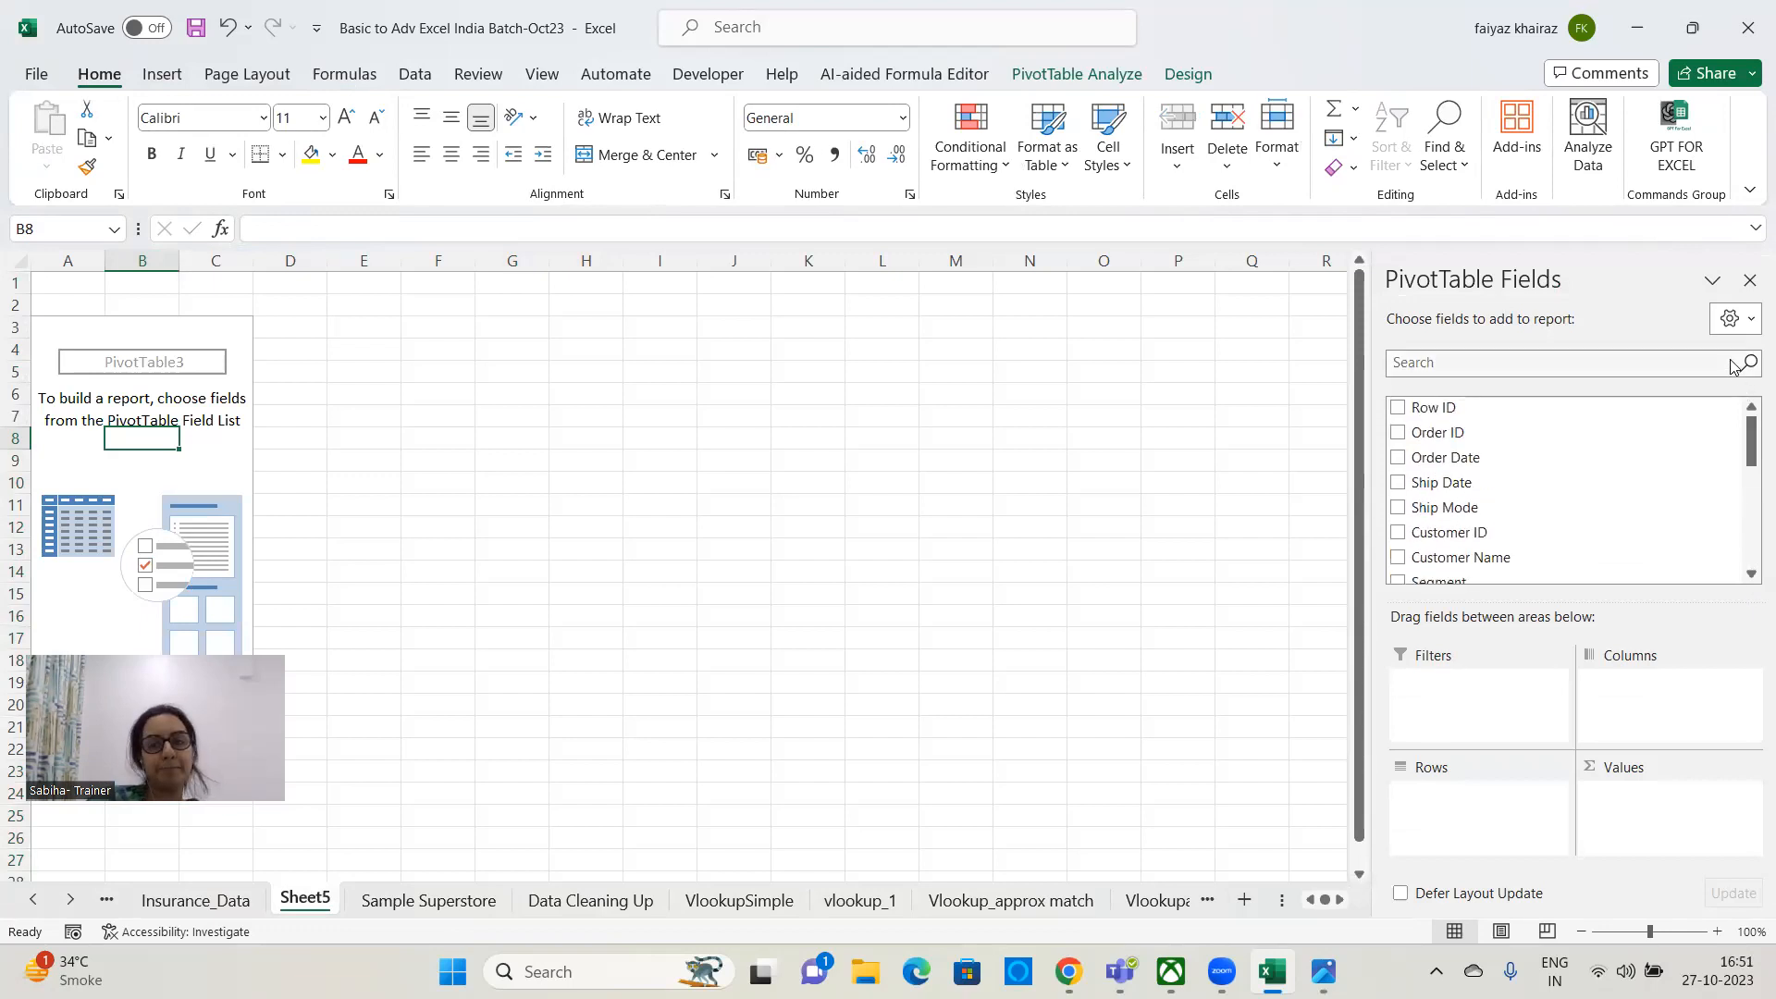
{"action": "scroll", "coordinate": [1480, 463], "scroll_direction": "down", "scroll_amount": 1}
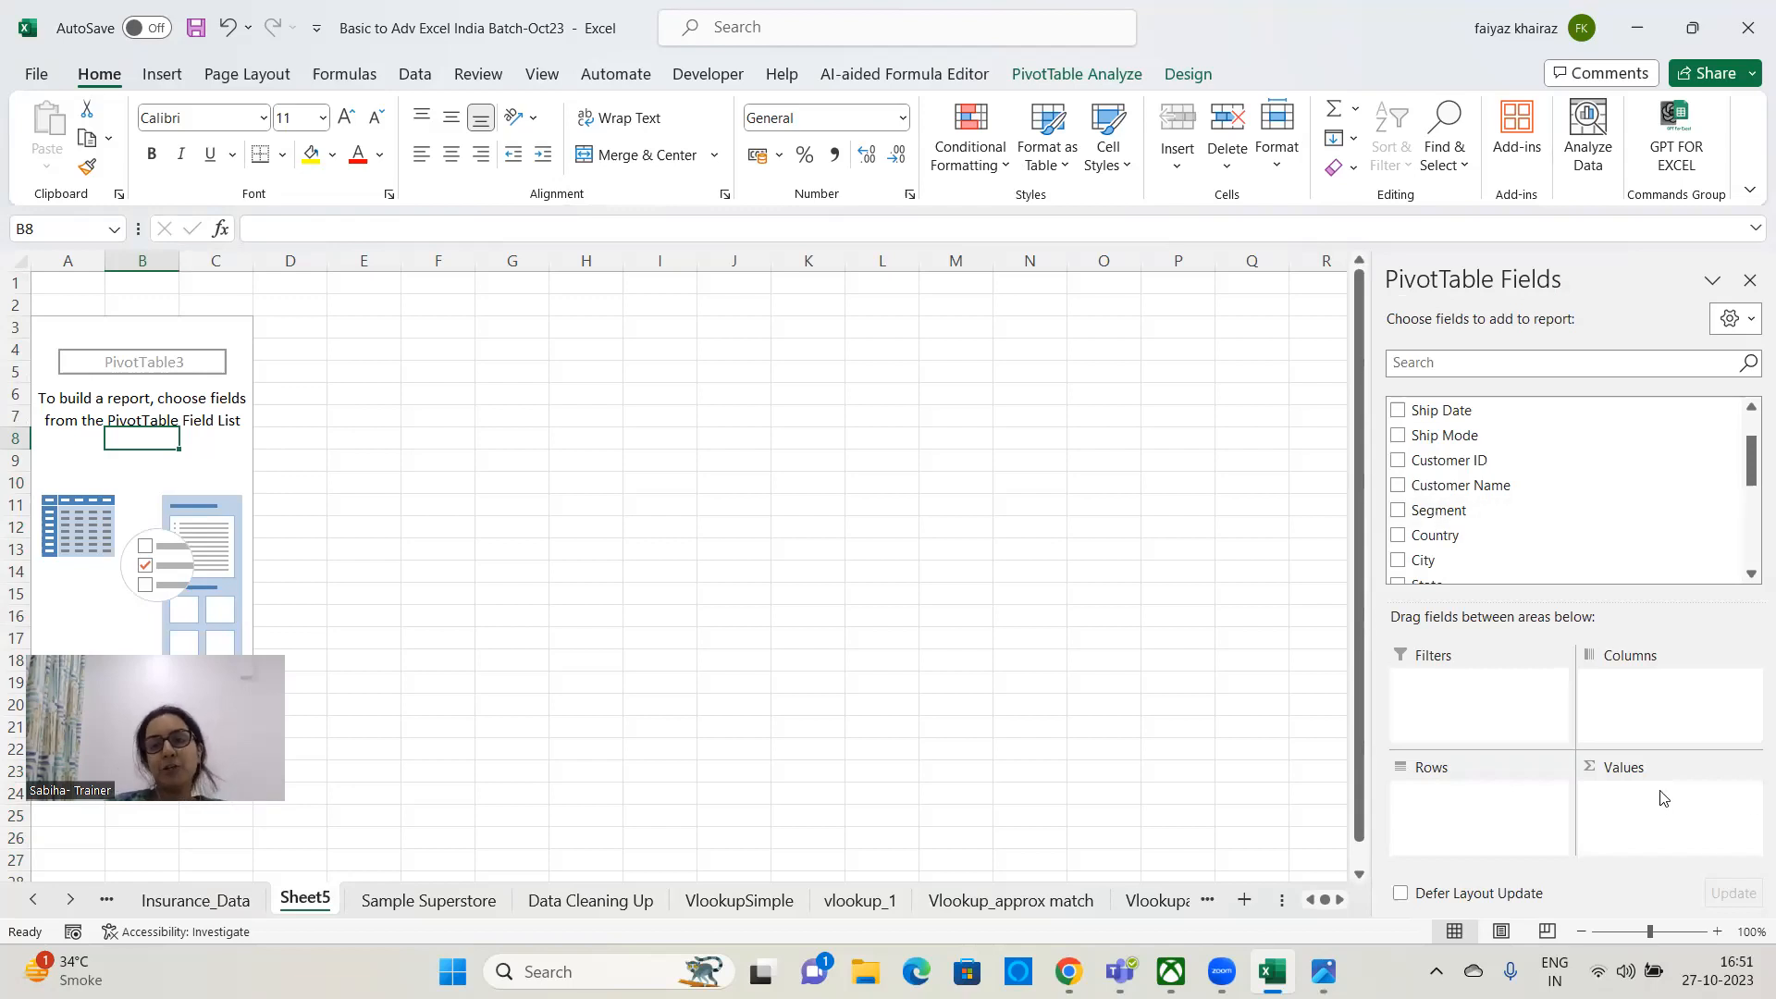
{"action": "mouse_move", "coordinate": [1750, 481]}
{"action": "left_mouse_down"}
{"action": "mouse_move", "coordinate": [1749, 518]}
{"action": "mouse_move", "coordinate": [1750, 464]}
{"action": "left_mouse_up"}
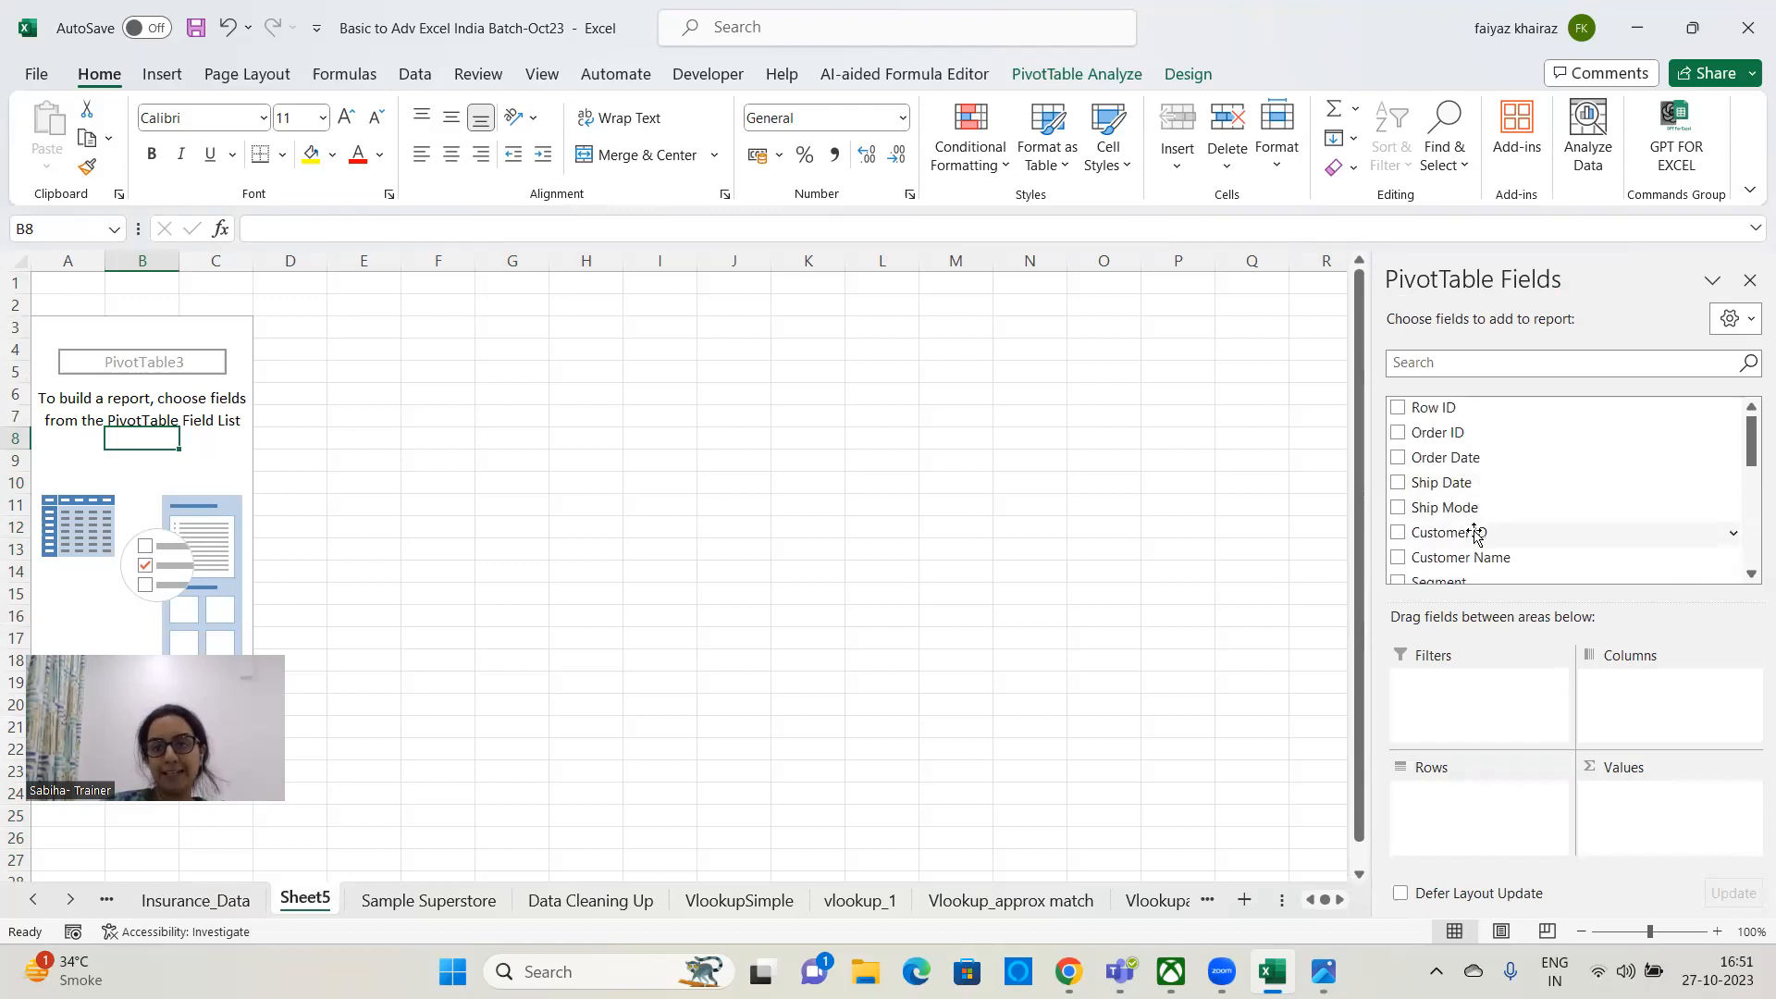
- Build the pivot table with Region above Ship Mode as row fields and the sum of Quantity as values
{"action": "scroll", "coordinate": [1474, 533], "scroll_direction": "down", "scroll_amount": 1}
{"action": "left_click_drag", "start_coordinate": [1459, 453], "coordinate": [1485, 782]}
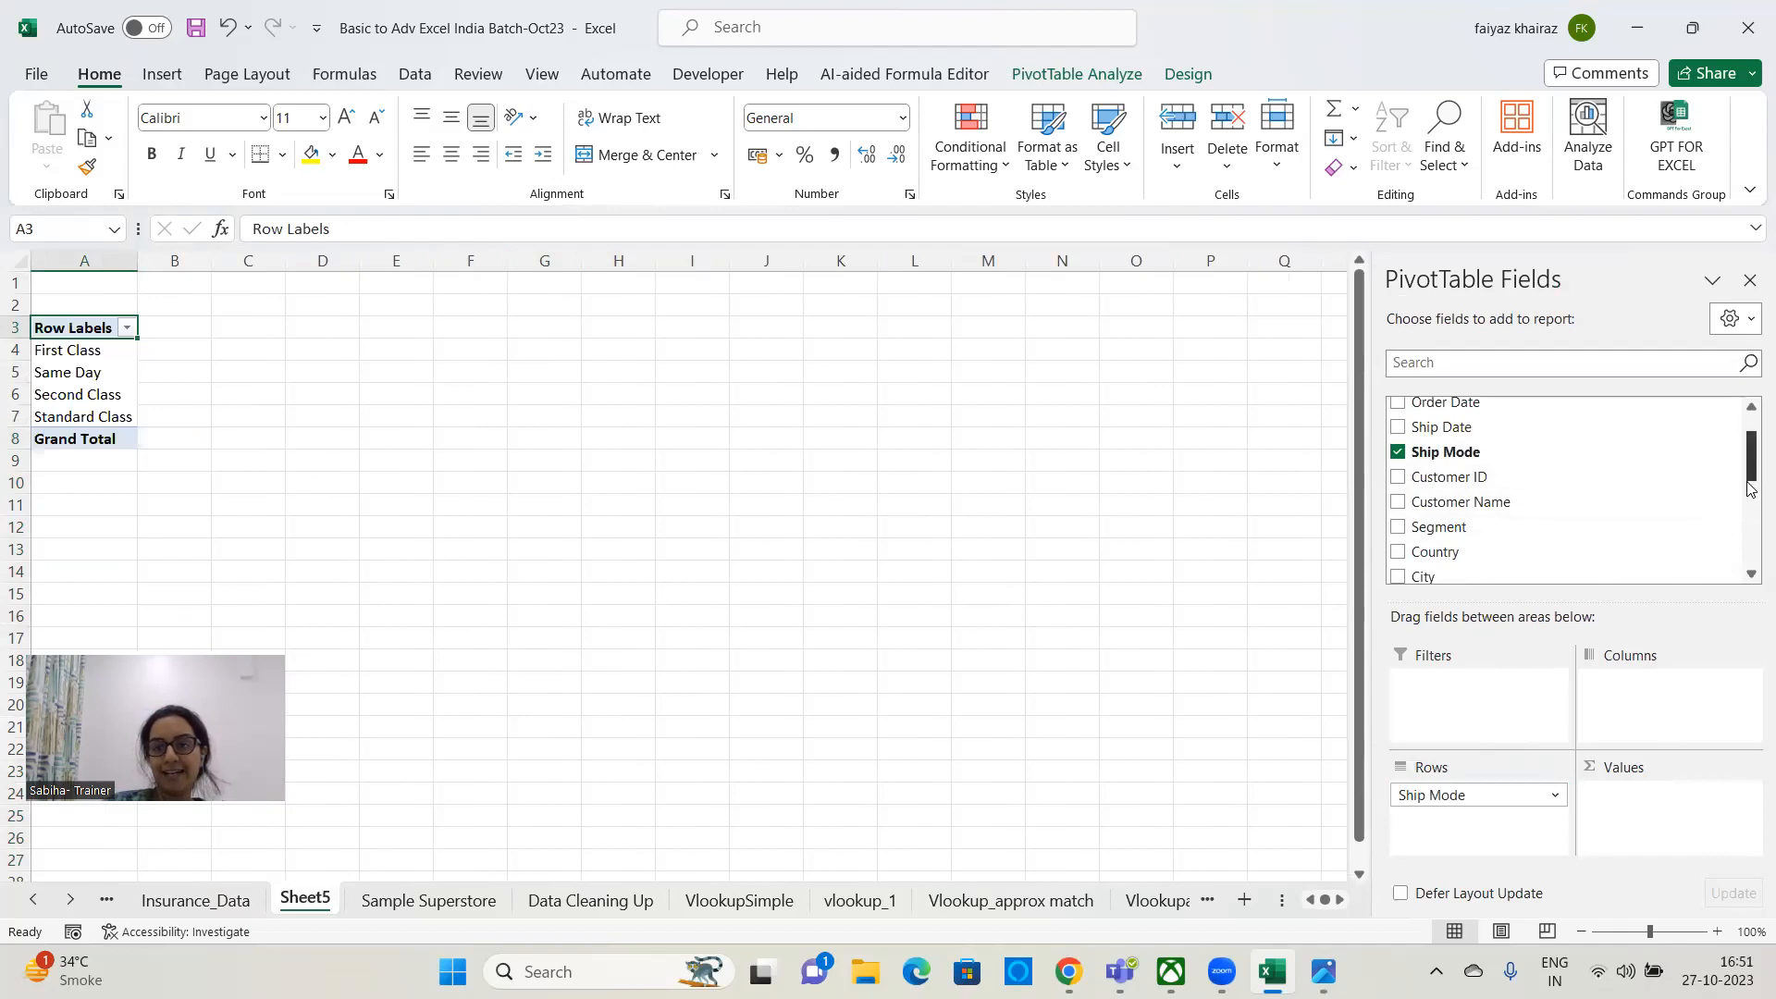
{"action": "scroll", "coordinate": [1707, 521], "scroll_direction": "down", "scroll_amount": 4}
{"action": "left_click_drag", "start_coordinate": [1443, 523], "coordinate": [1657, 805]}
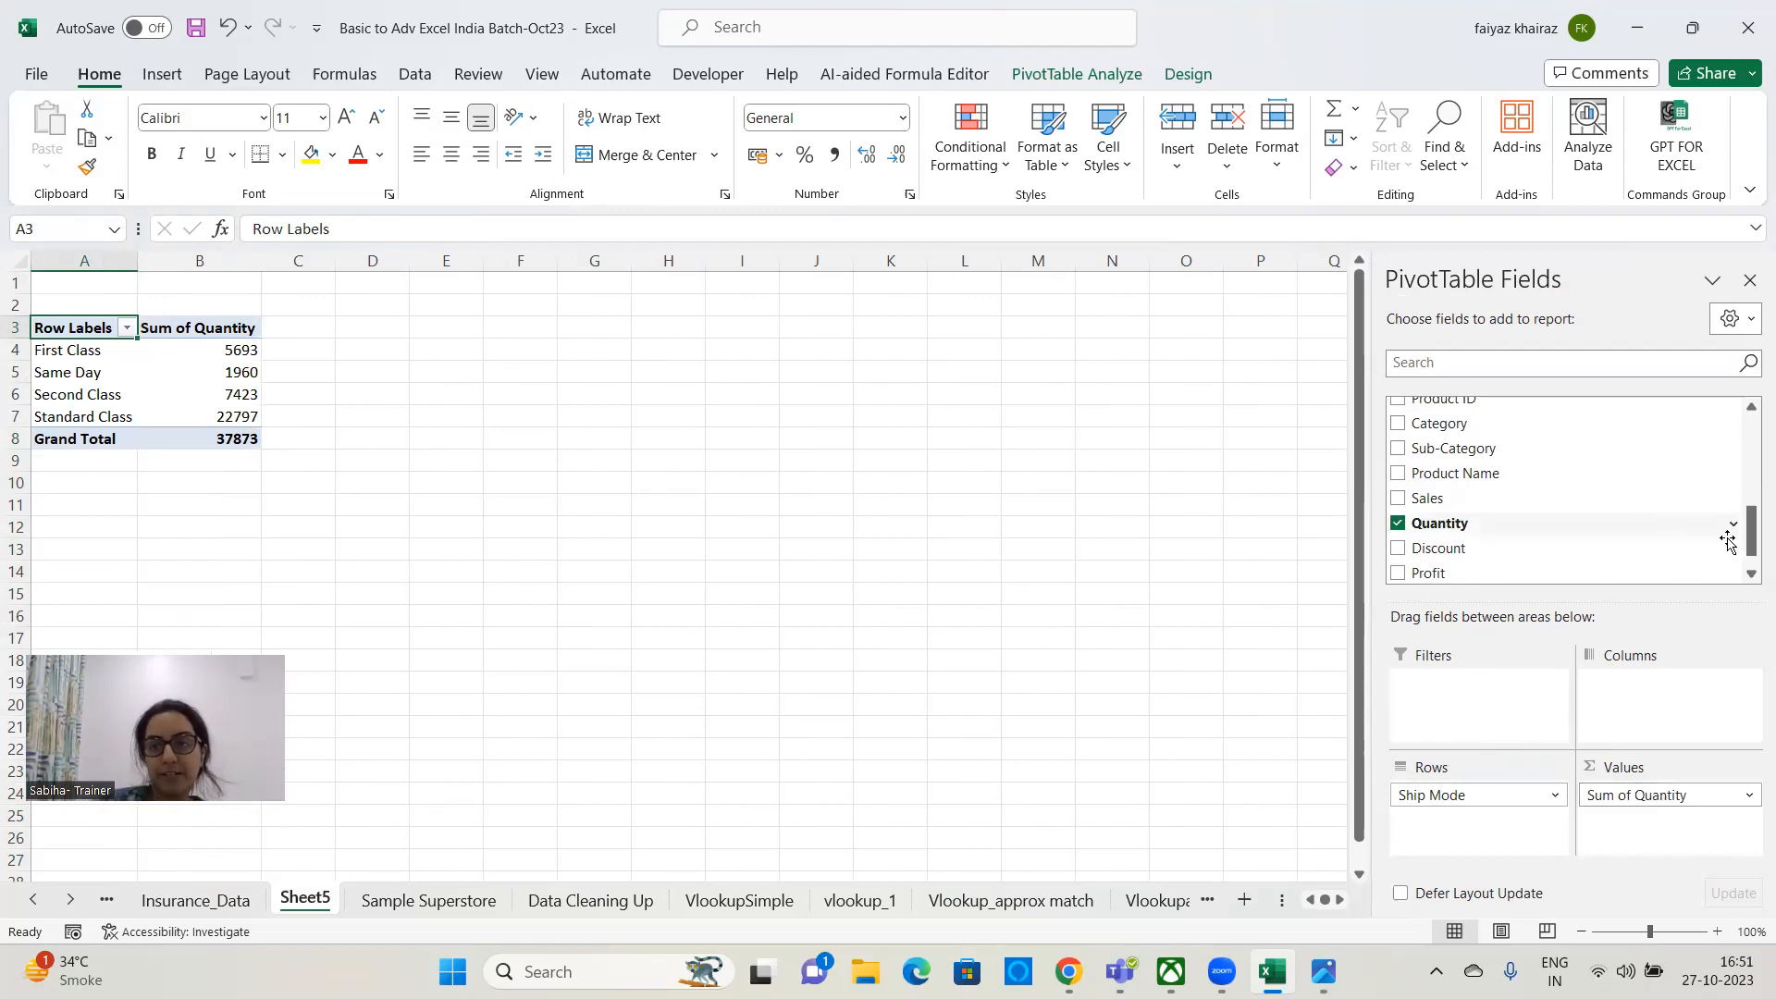
{"action": "left_click_drag", "start_coordinate": [1748, 539], "coordinate": [1749, 508]}
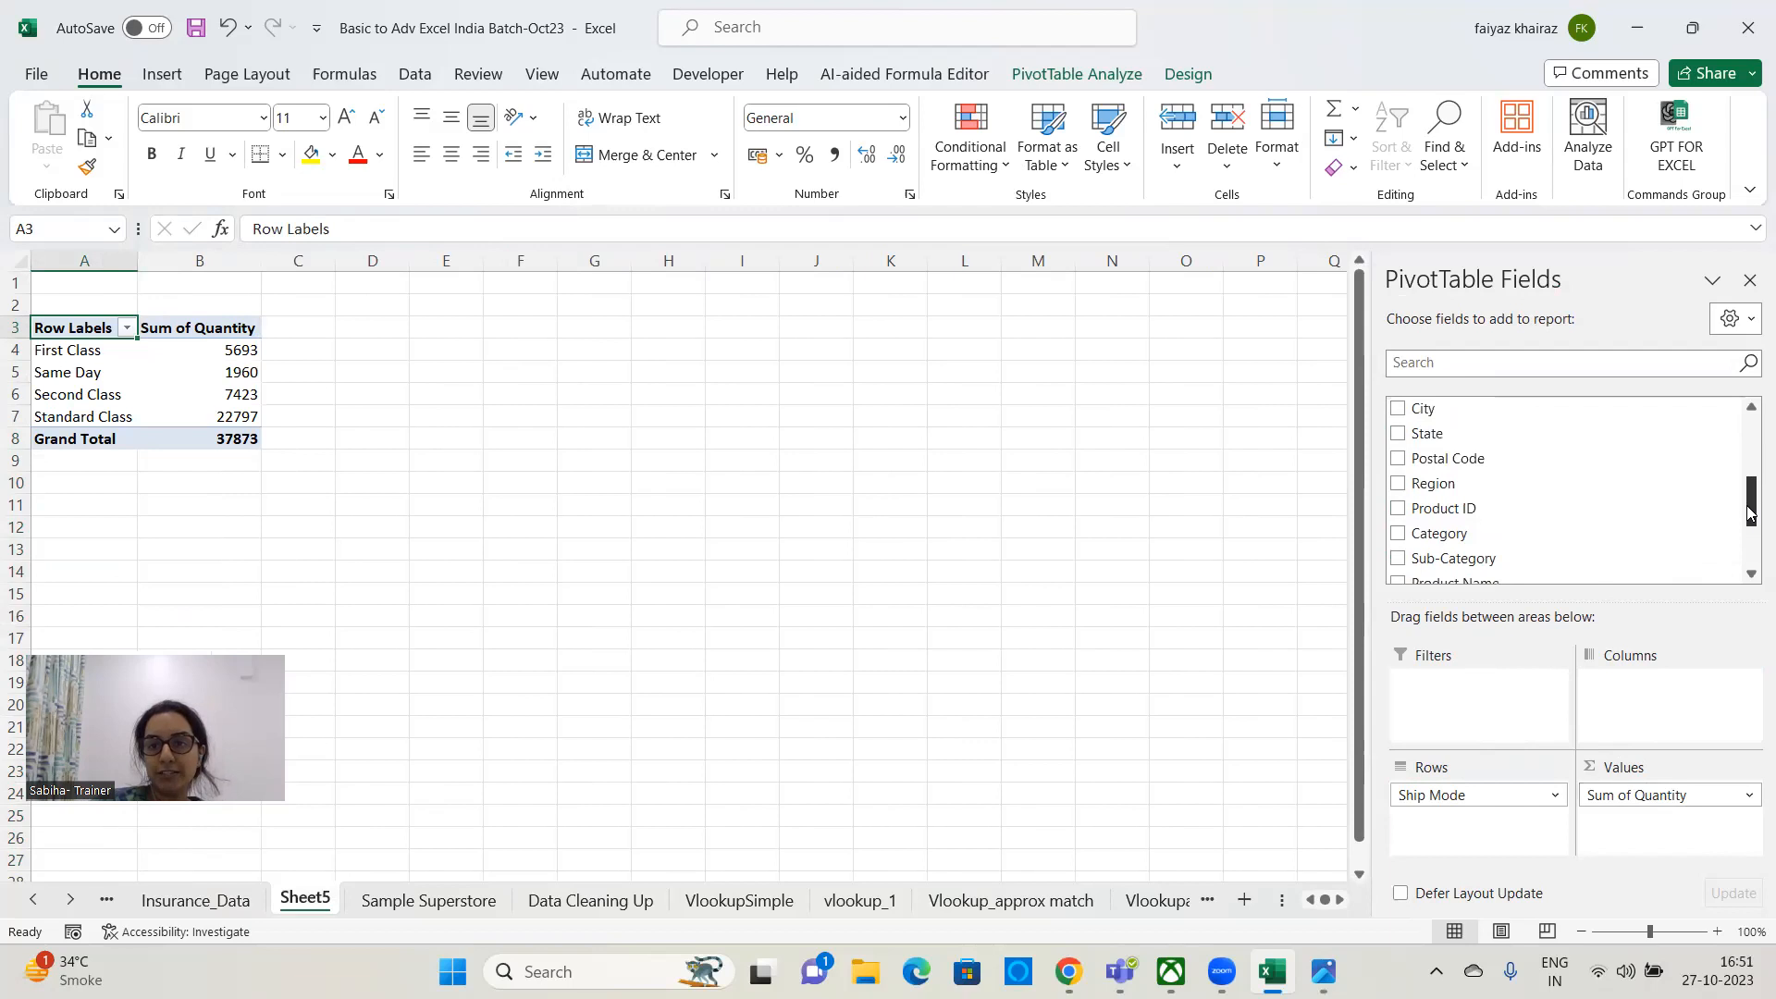
{"action": "left_click_drag", "start_coordinate": [1448, 486], "coordinate": [1440, 781]}
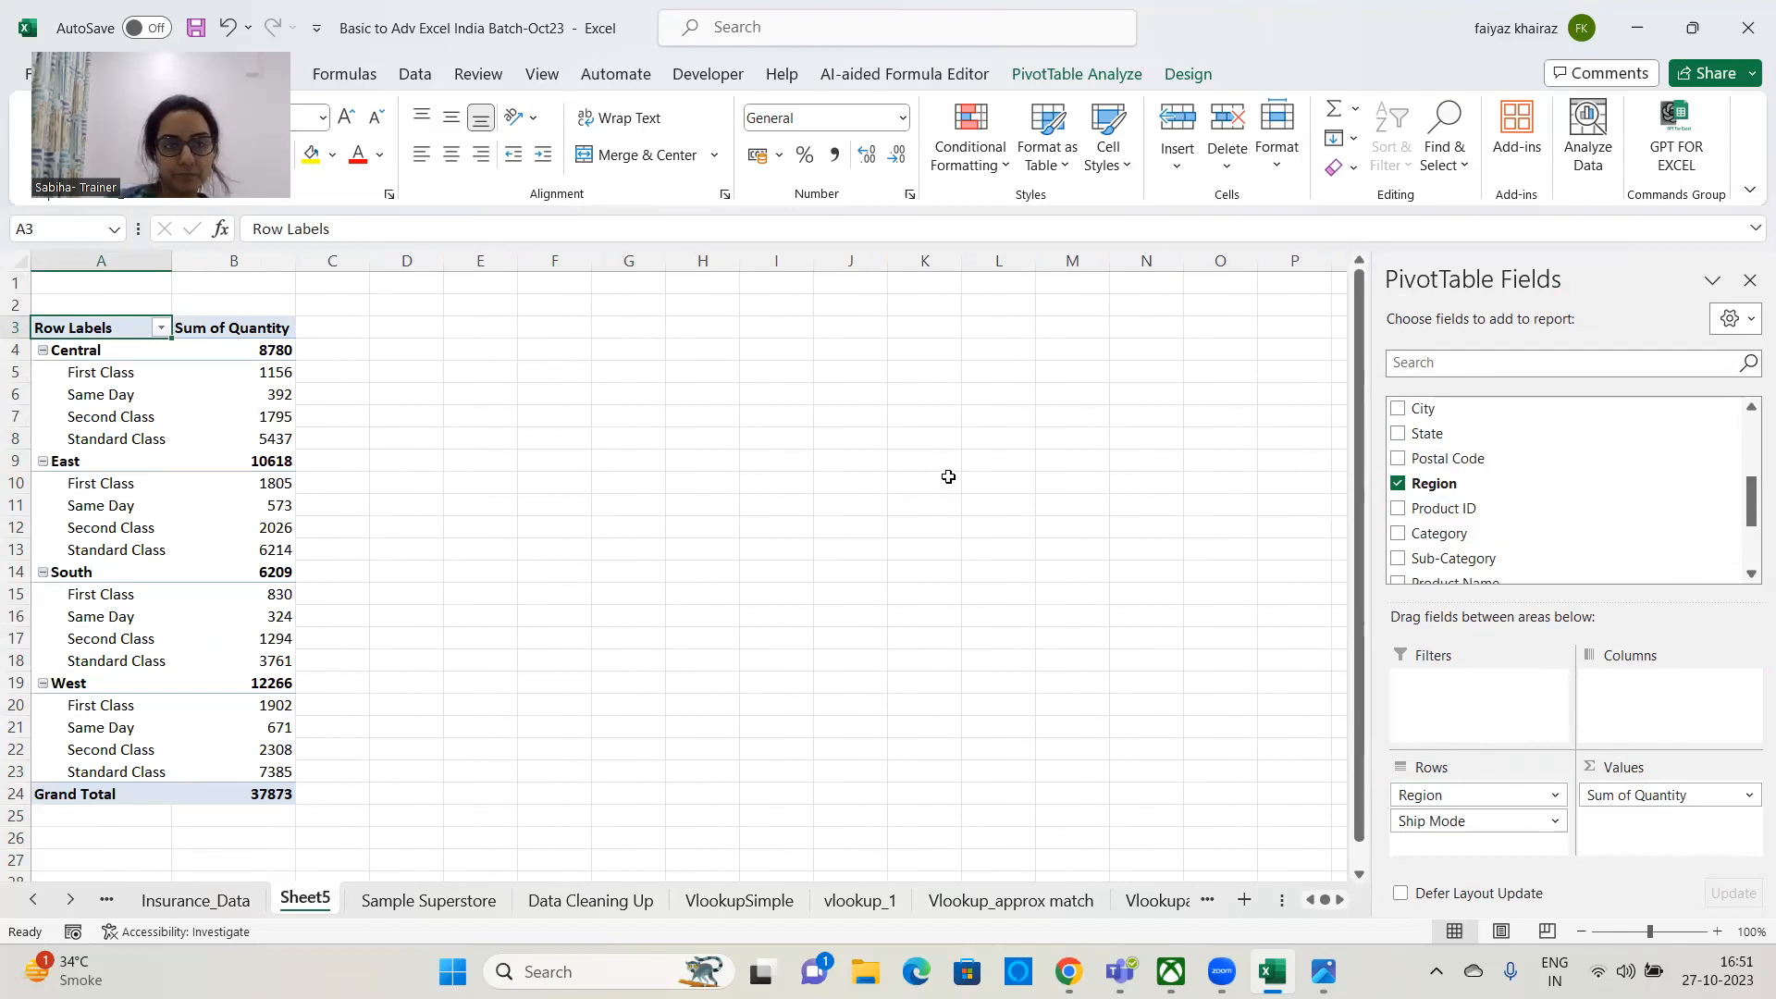
- Show the Sum of Quantity values as % of Grand Total
{"action": "left_click", "coordinate": [247, 327]}
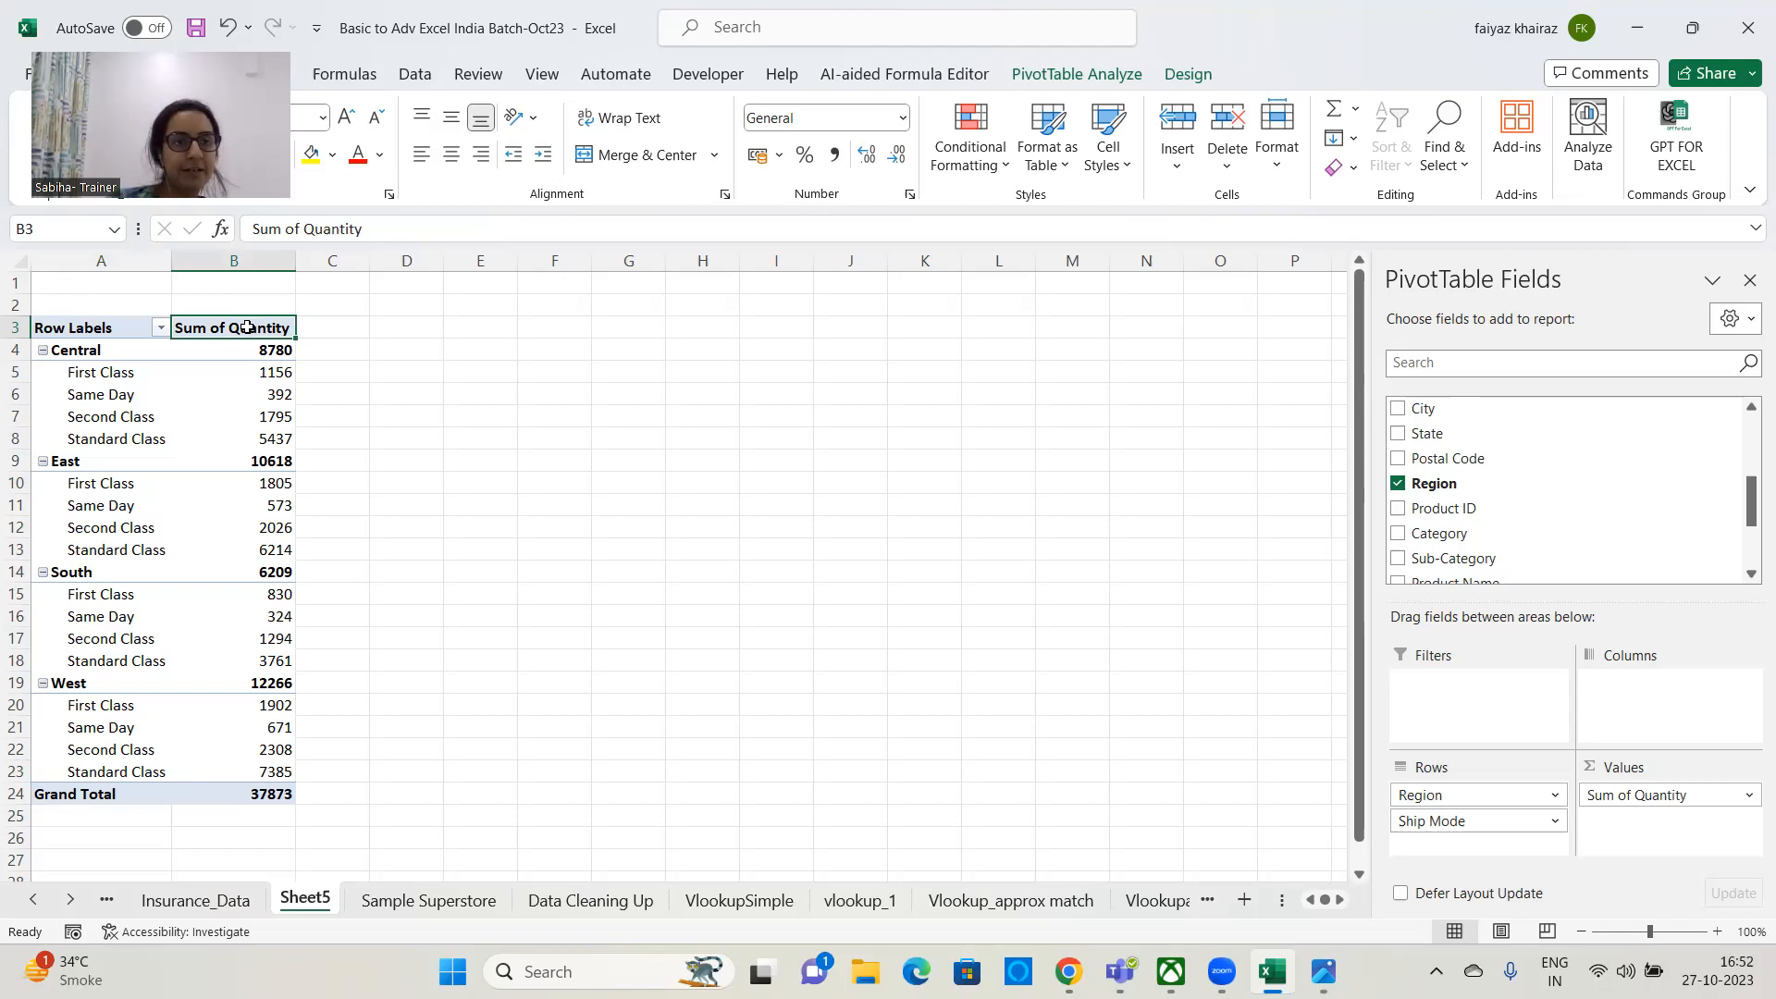
{"action": "double_click", "coordinate": [247, 326]}
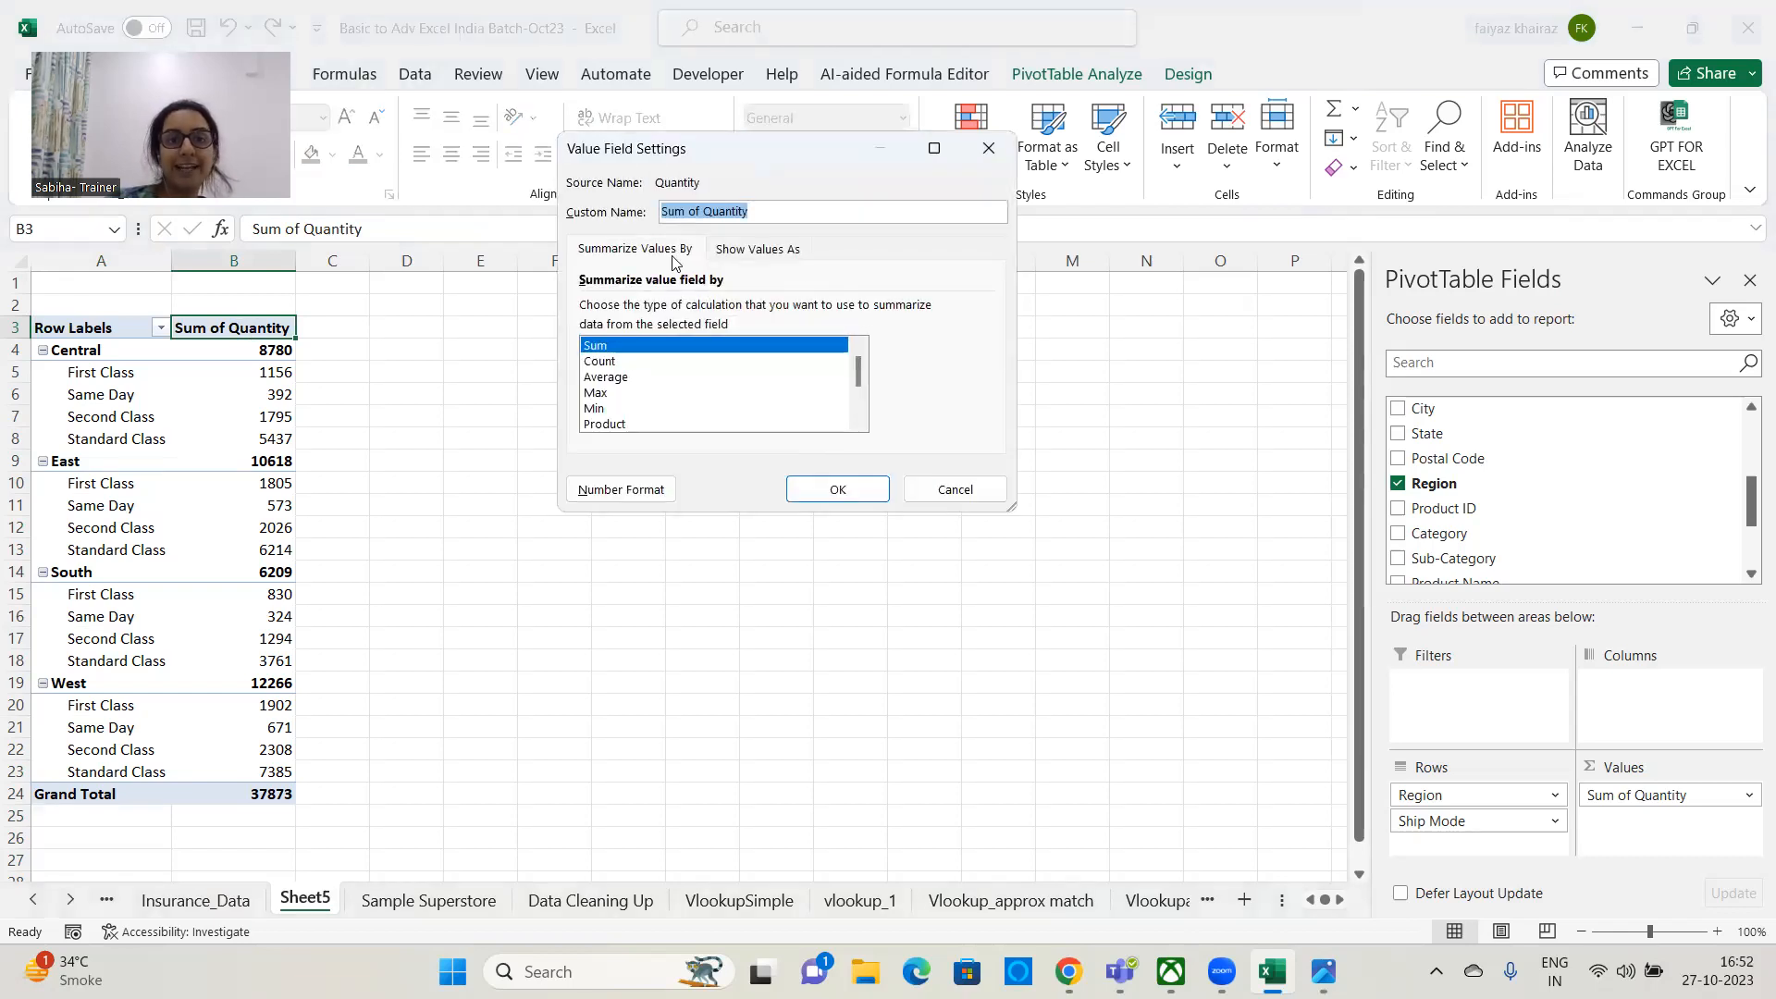
{"action": "left_click", "coordinate": [734, 250]}
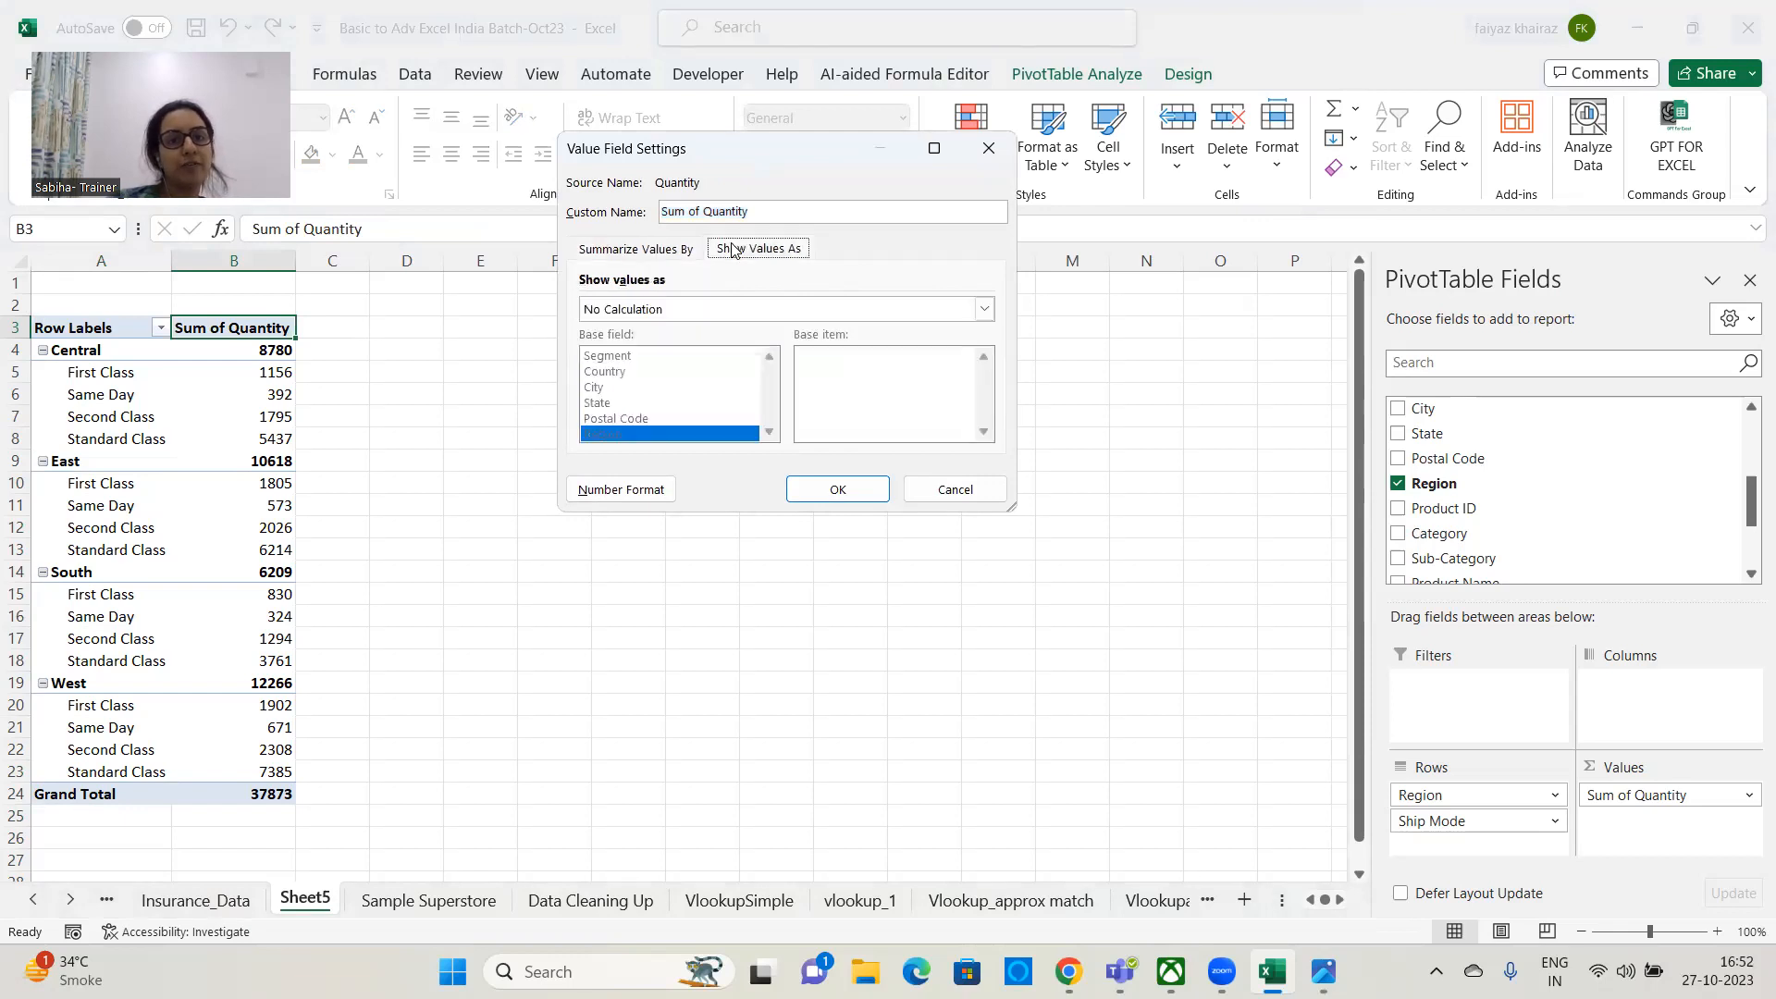
{"action": "left_click", "coordinate": [985, 309]}
{"action": "left_click", "coordinate": [649, 347]}
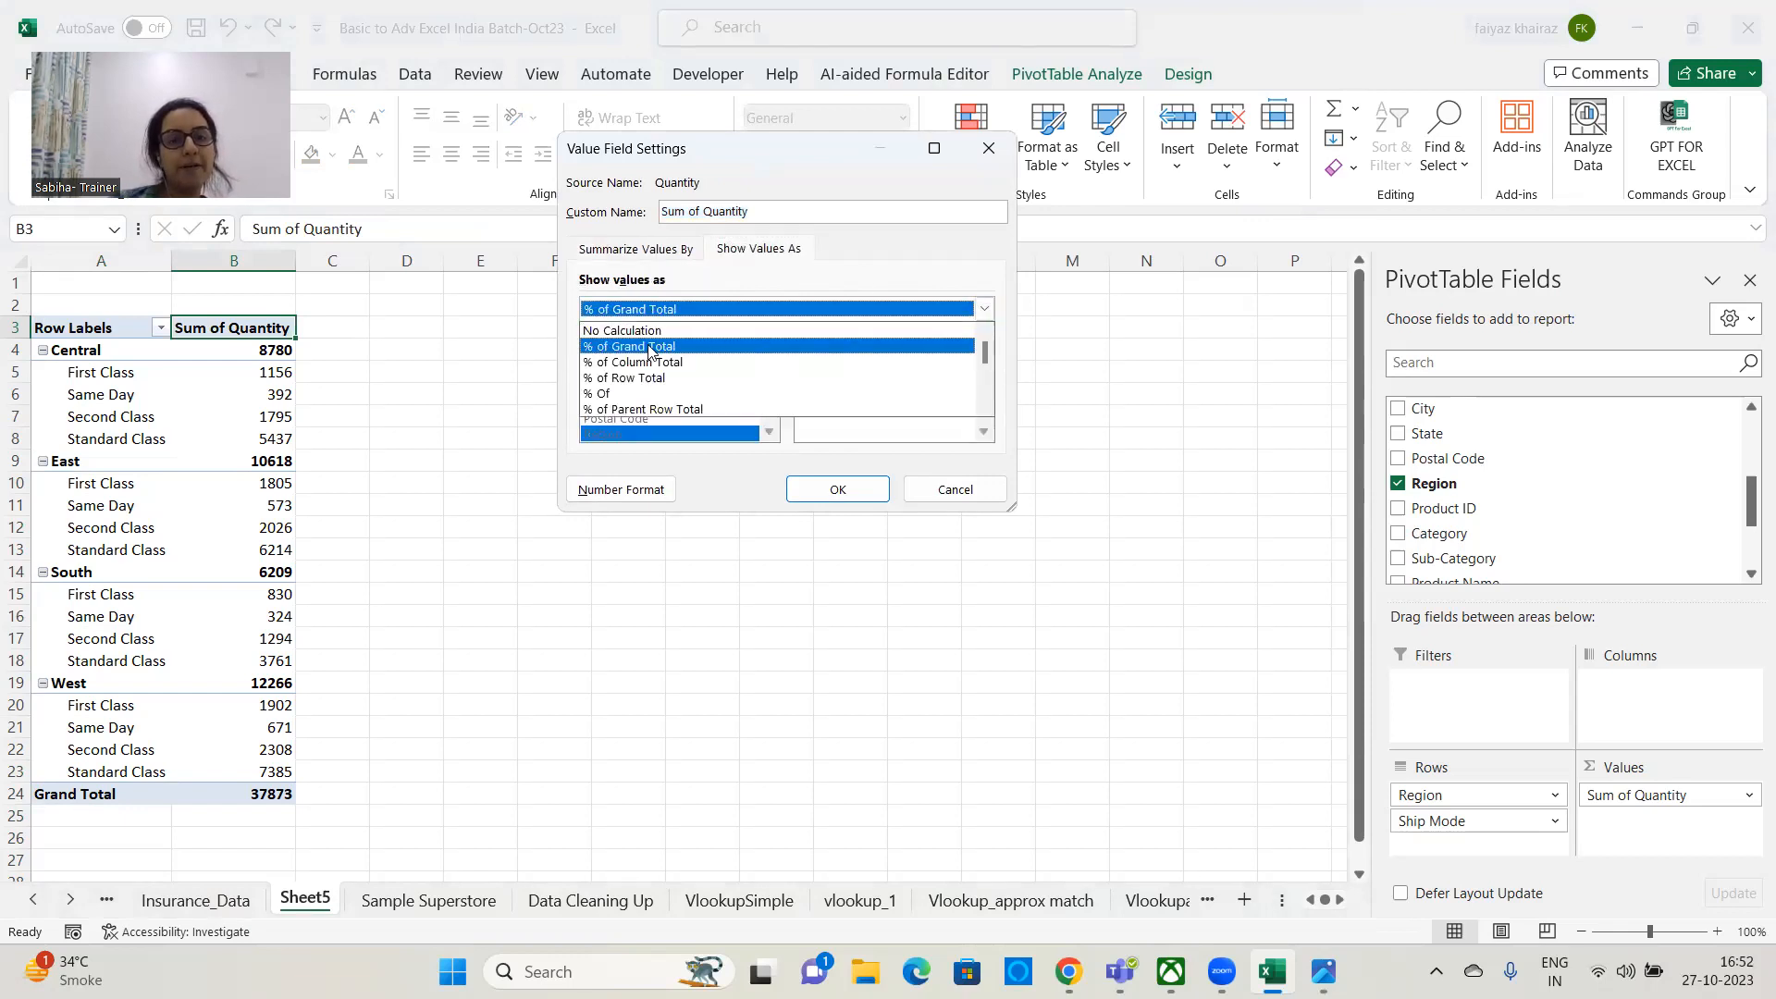
{"action": "left_click", "coordinate": [837, 490]}
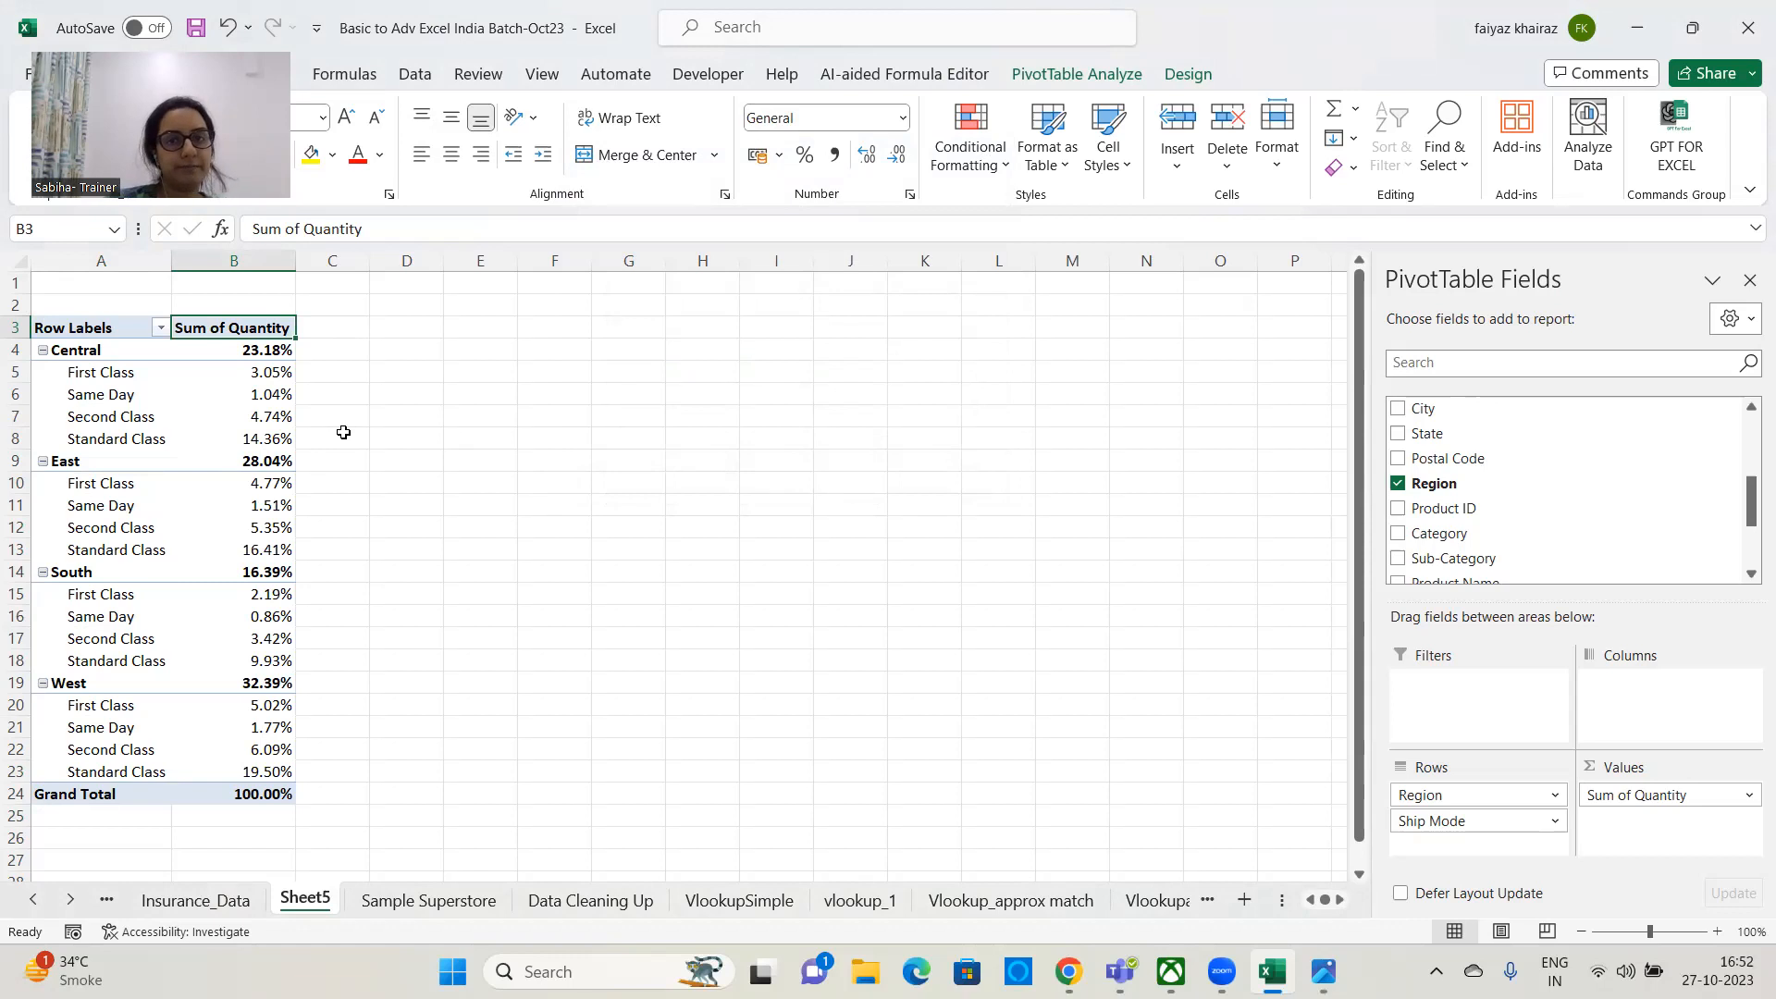
- Insert slicers for Category and Sub-Category on the pivot table
{"action": "left_click", "coordinate": [1070, 81]}
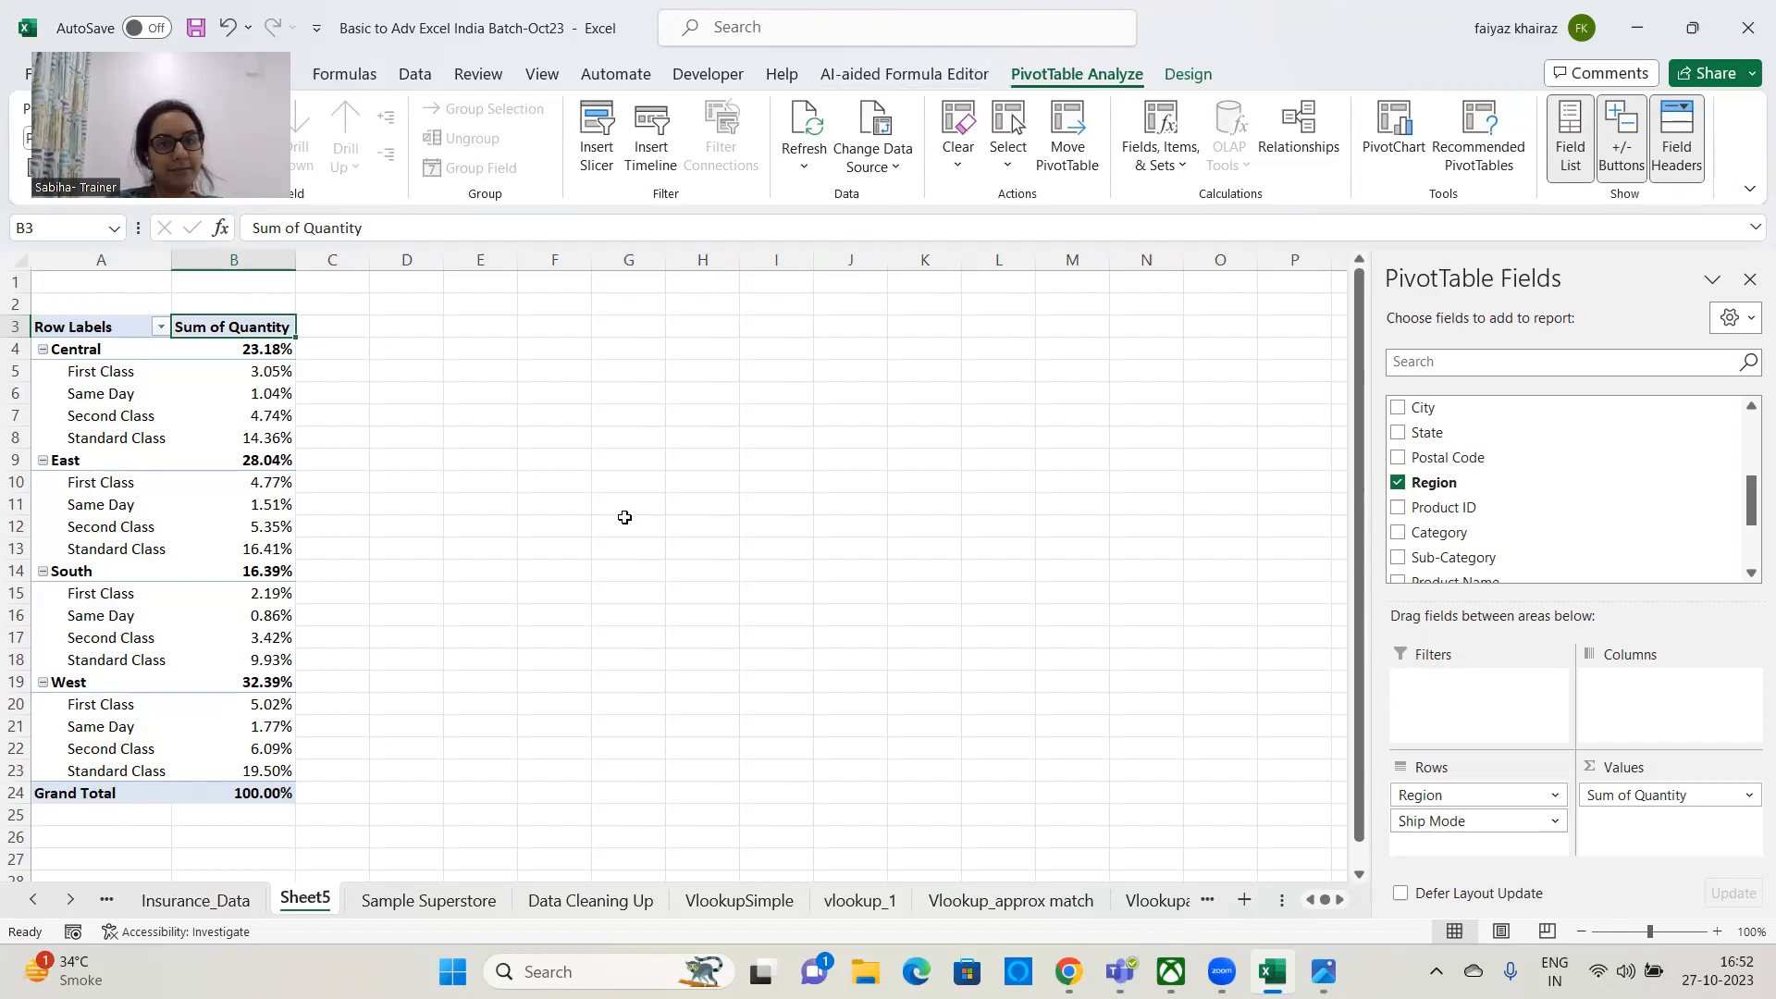
{"action": "left_click", "coordinate": [592, 137]}
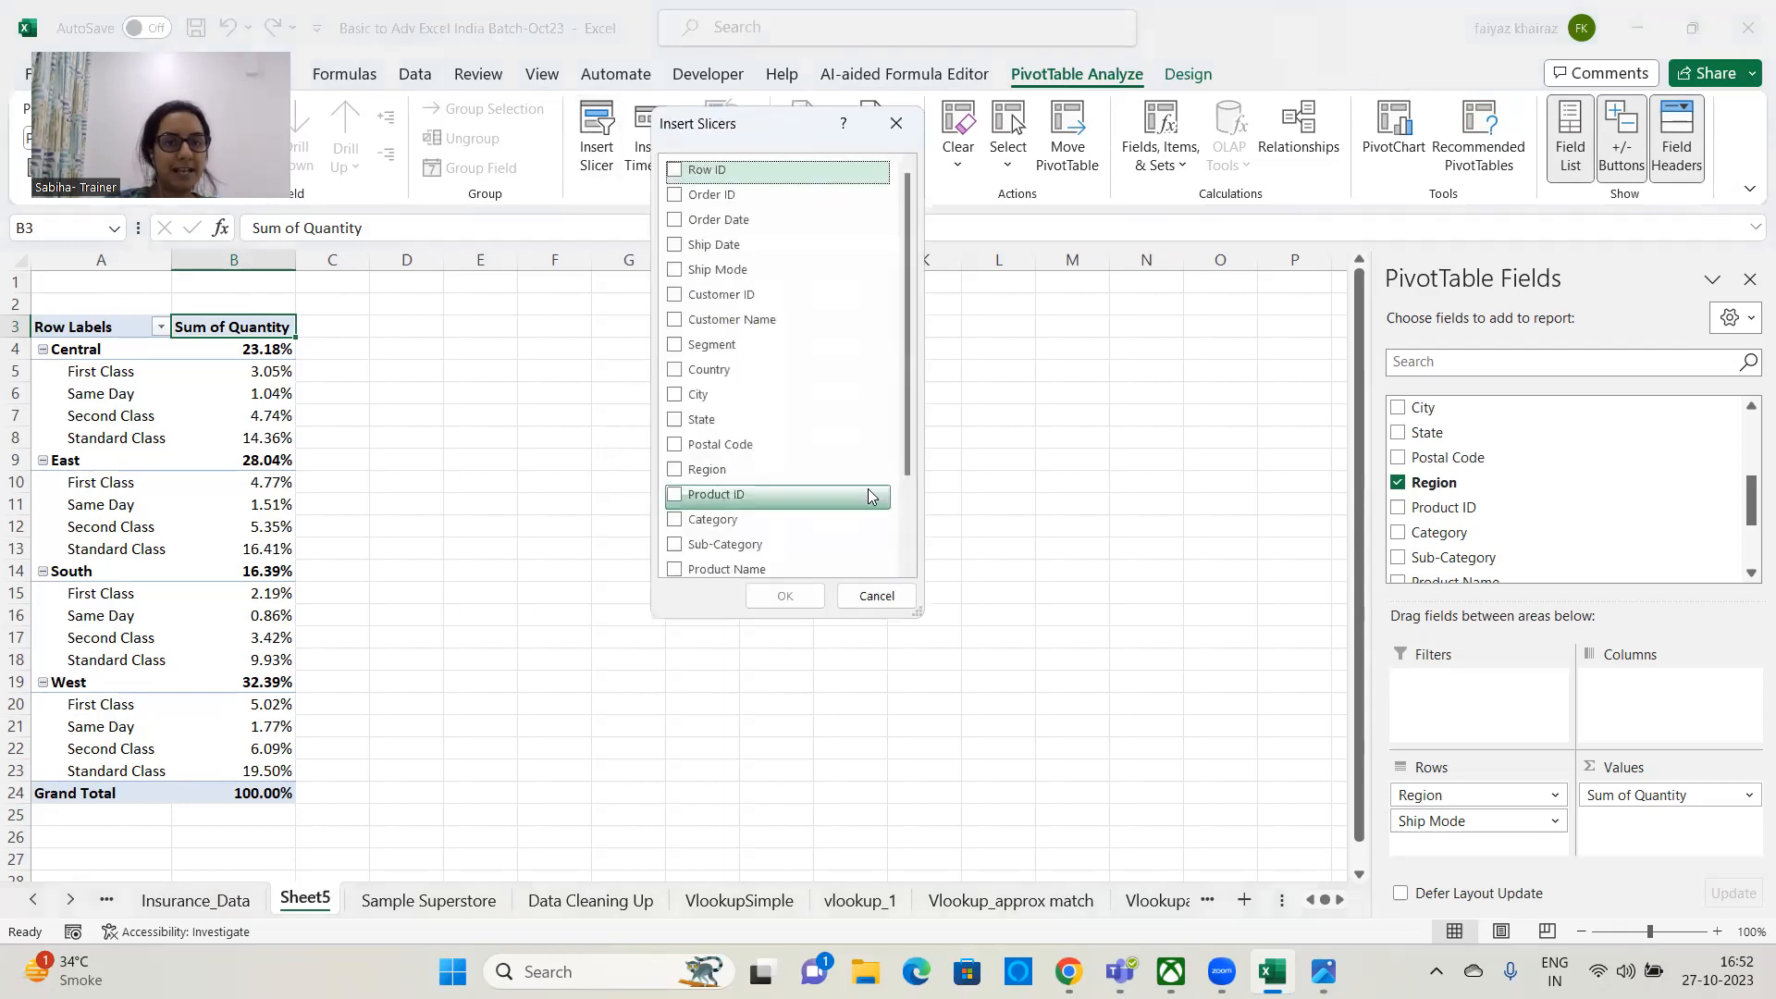
{"action": "left_click_drag", "start_coordinate": [910, 388], "coordinate": [903, 453]}
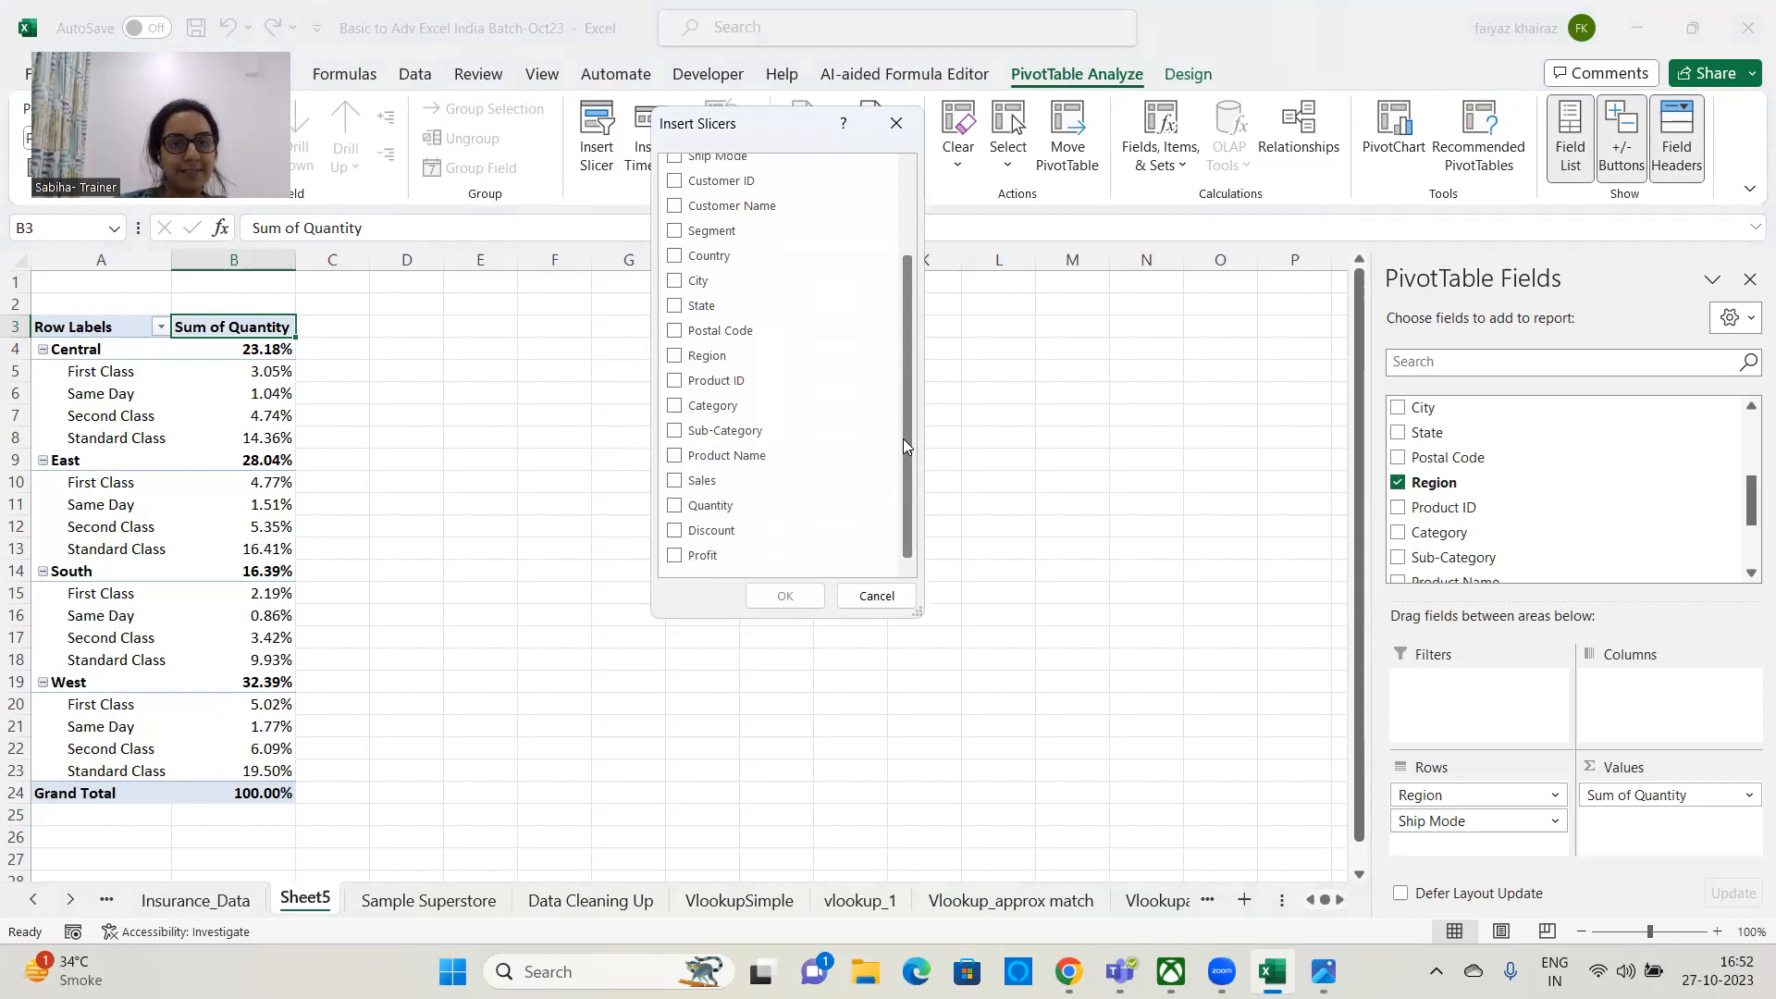
{"action": "left_click", "coordinate": [674, 408]}
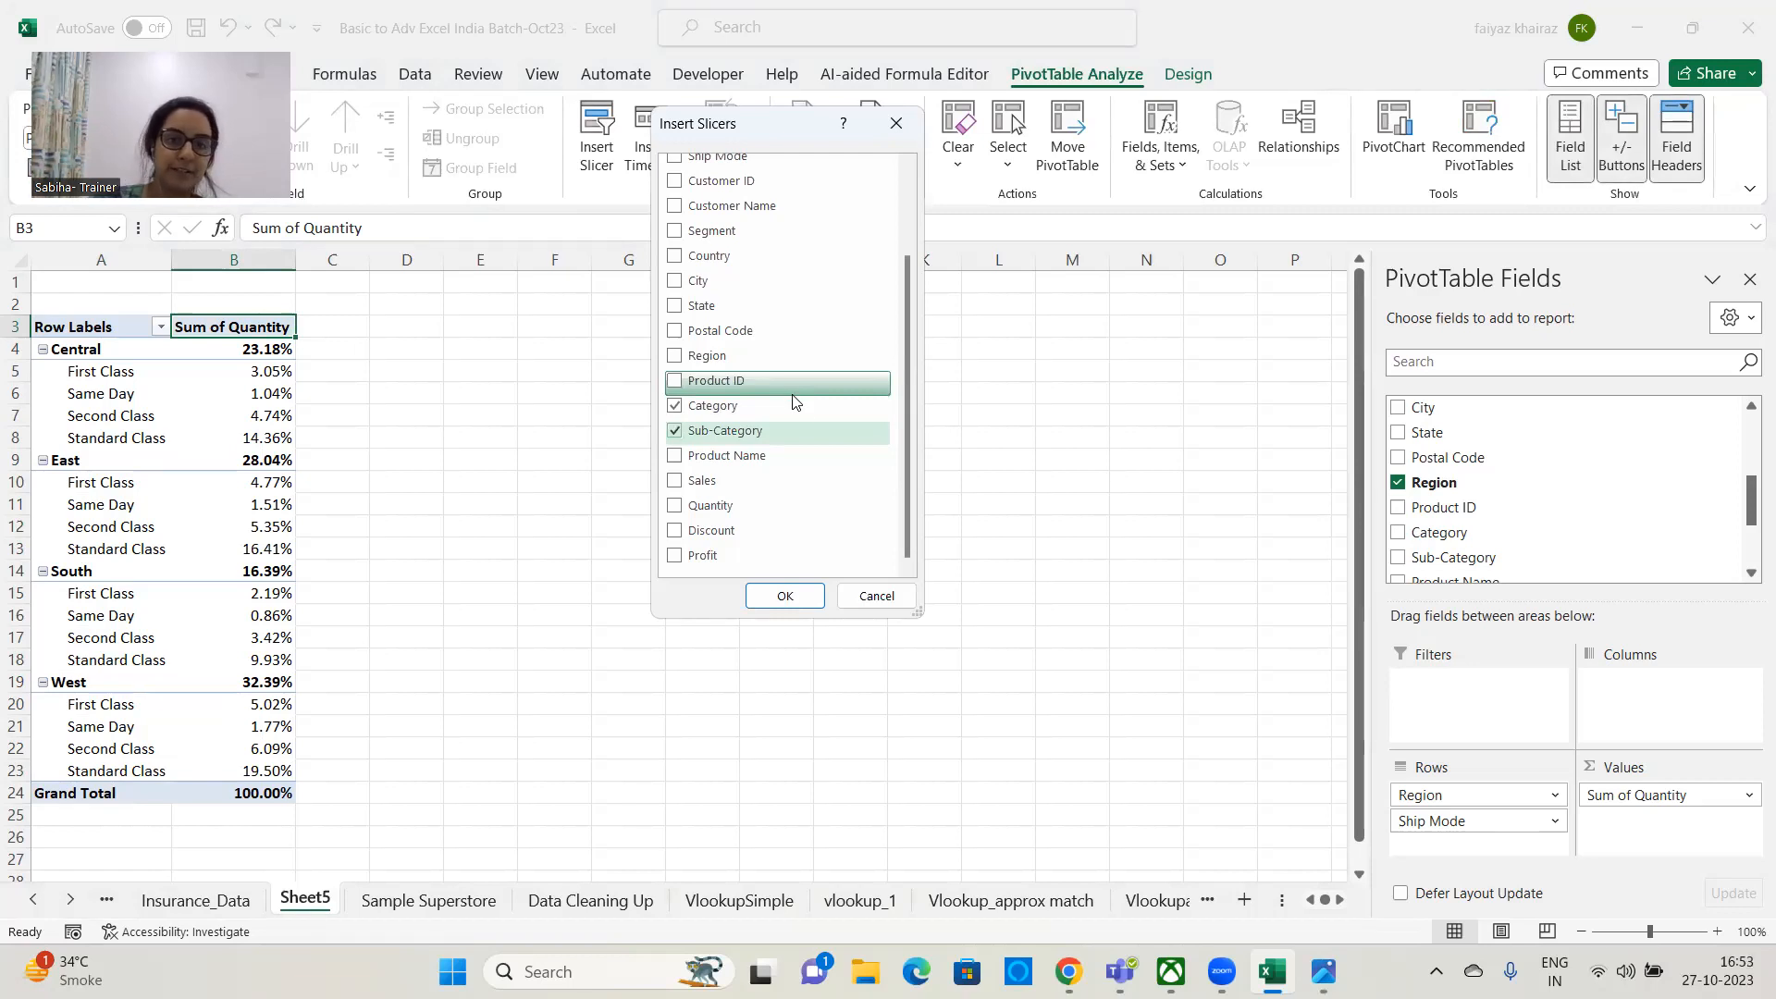
{"action": "left_click", "coordinate": [769, 598]}
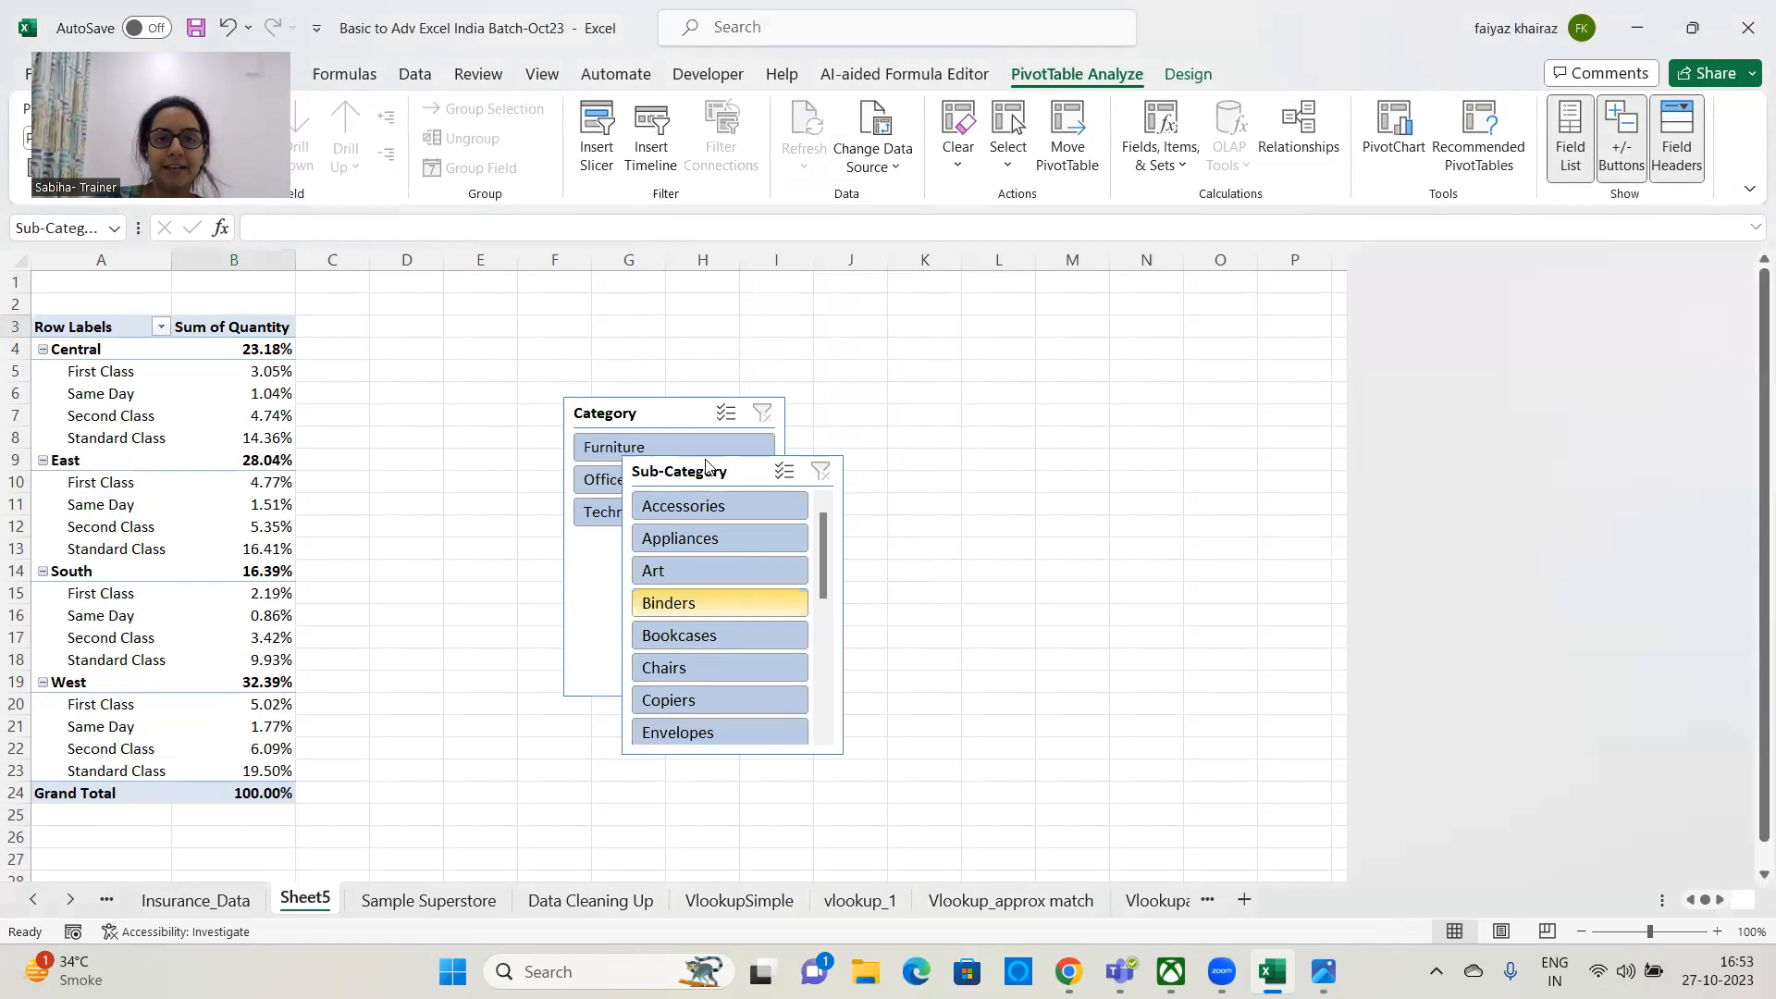
- Place the Category and Sub-Category slicers side by side near the top of the sheet, and shorten the Category slicer
{"action": "left_click_drag", "start_coordinate": [714, 457], "coordinate": [891, 333]}
{"action": "left_click_drag", "start_coordinate": [674, 416], "coordinate": [672, 335]}
{"action": "left_click_drag", "start_coordinate": [678, 616], "coordinate": [703, 454]}
{"action": "left_click_drag", "start_coordinate": [941, 352], "coordinate": [870, 333]}
- Lay out the Sub-Category slicer in 4 columns at about 4.89 by 9.74 cm, and enlarge the Category slicer to fit its three items
{"action": "left_click_drag", "start_coordinate": [1015, 466], "coordinate": [1219, 451]}
{"action": "left_click_drag", "start_coordinate": [1015, 622], "coordinate": [1015, 532]}
{"action": "left_click", "coordinate": [1278, 104]}
{"action": "left_click", "coordinate": [1278, 104]}
{"action": "left_click", "coordinate": [1278, 105]}
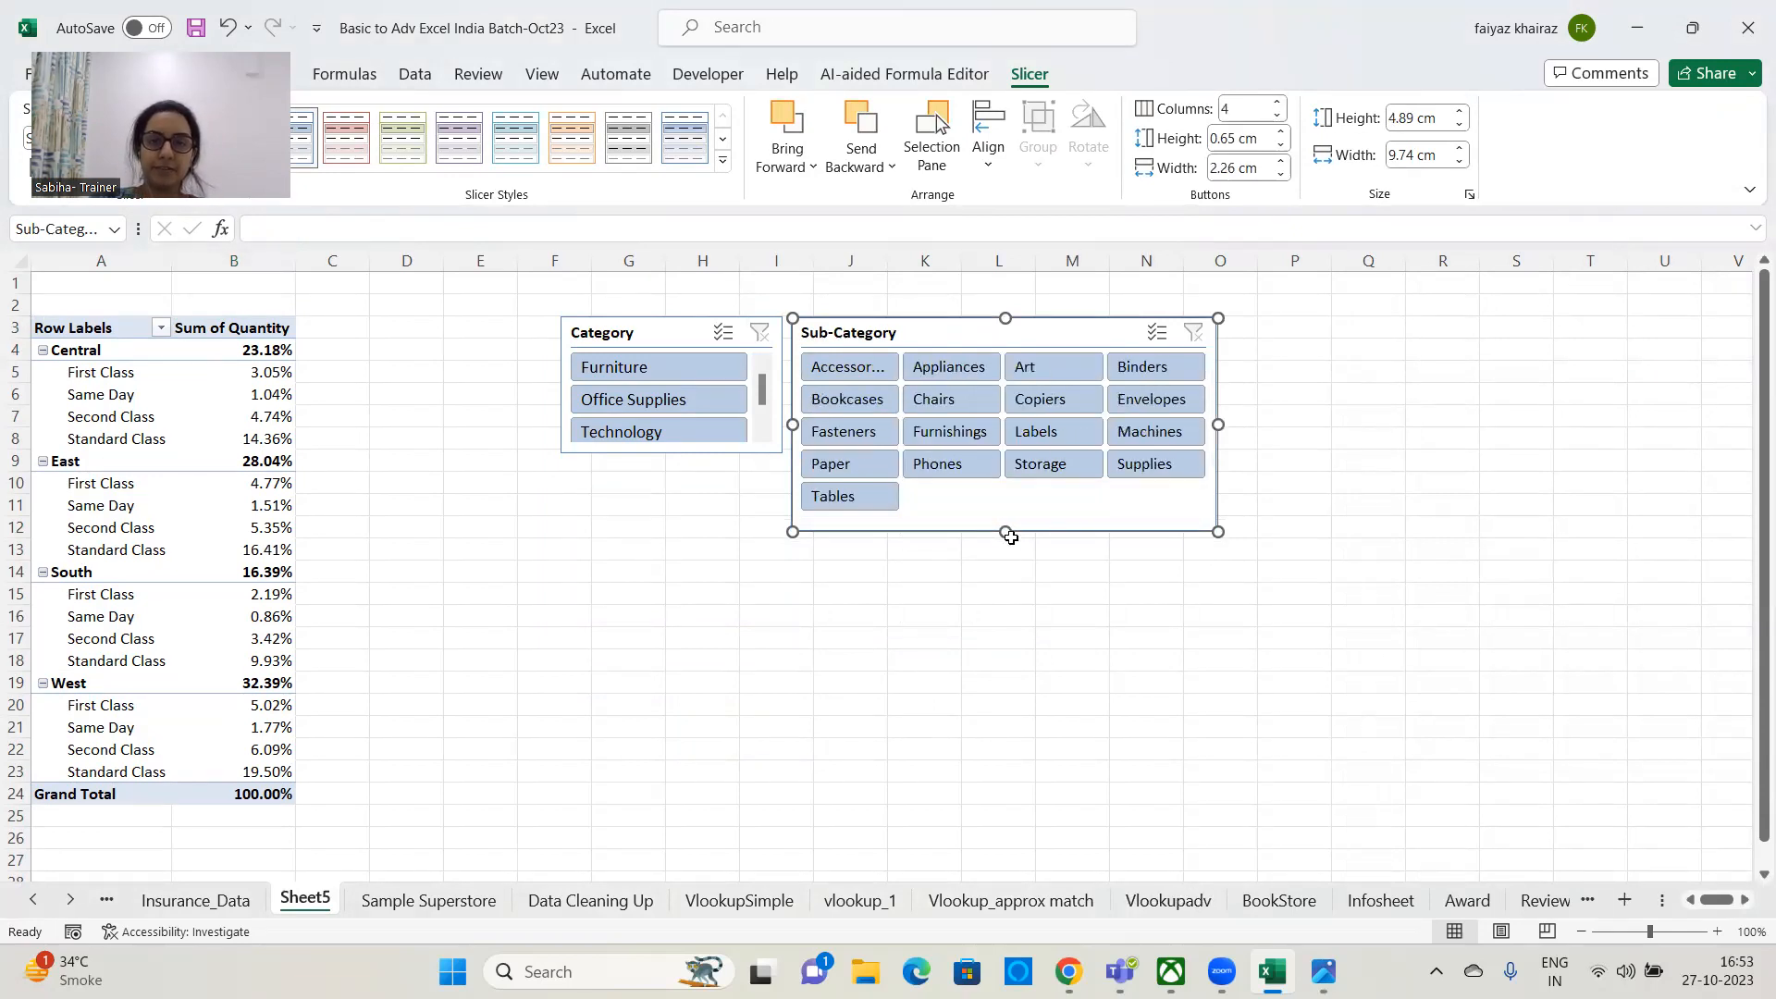
{"action": "left_click", "coordinate": [600, 683]}
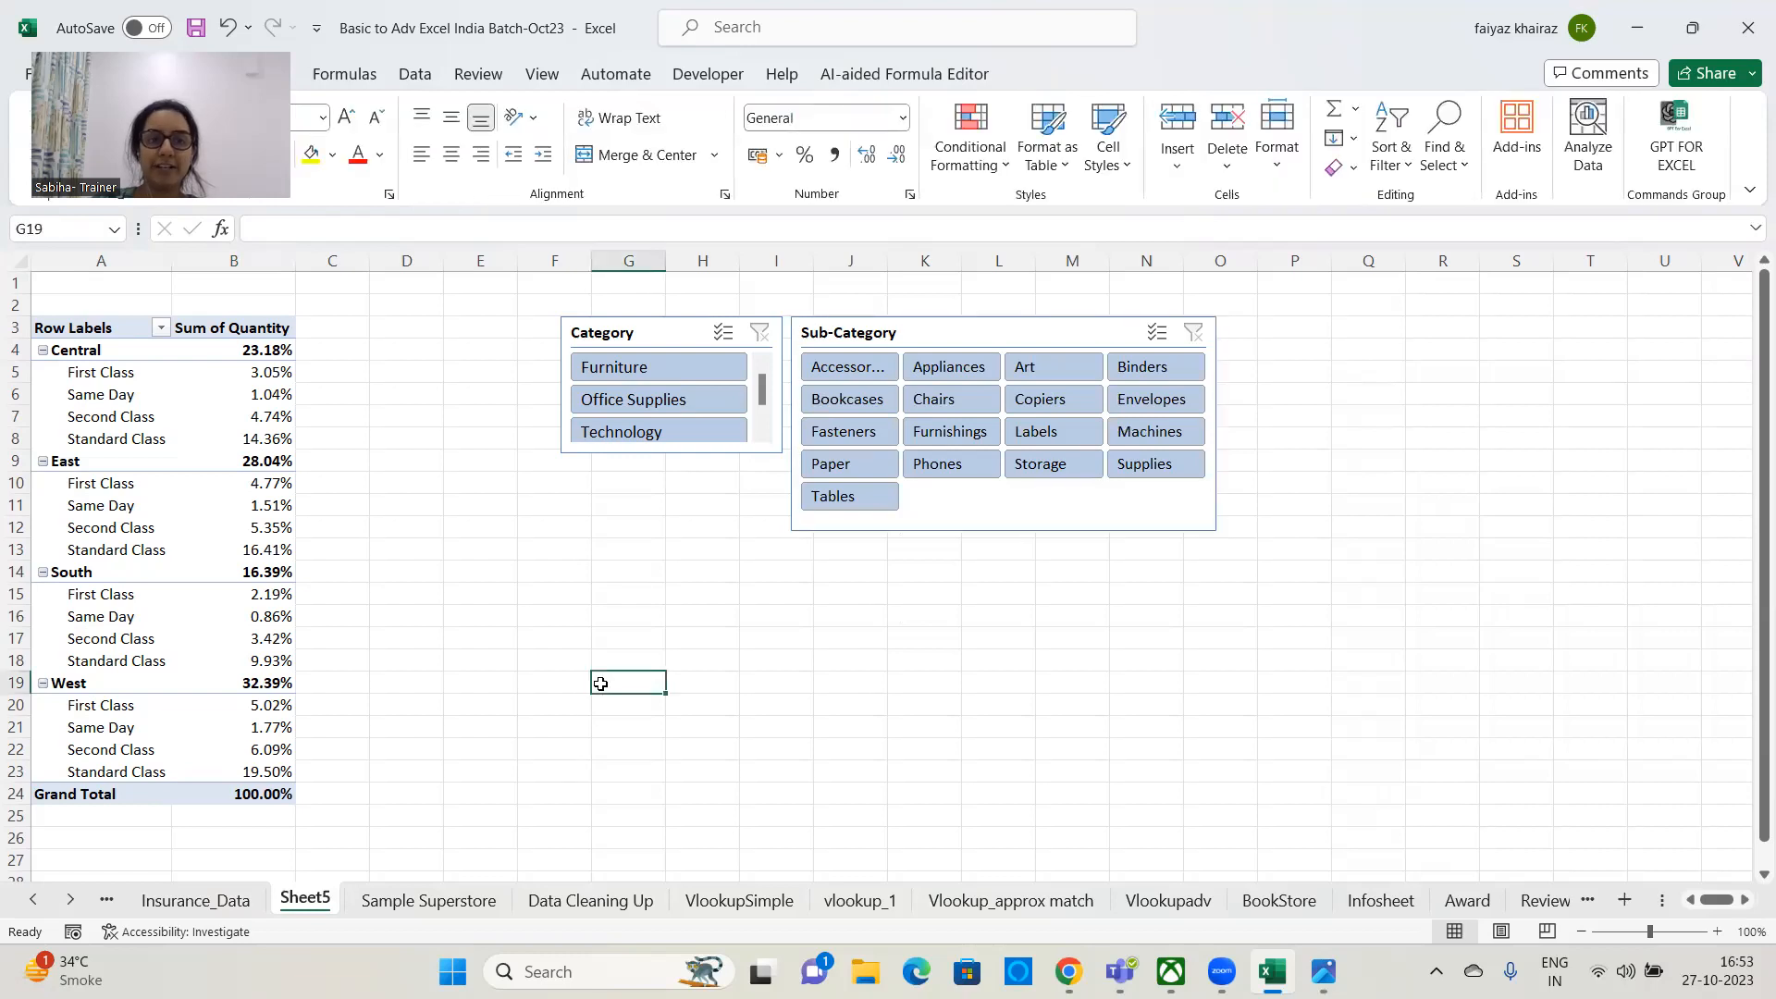
{"action": "left_click", "coordinate": [683, 452]}
{"action": "left_click_drag", "start_coordinate": [674, 450], "coordinate": [674, 462]}
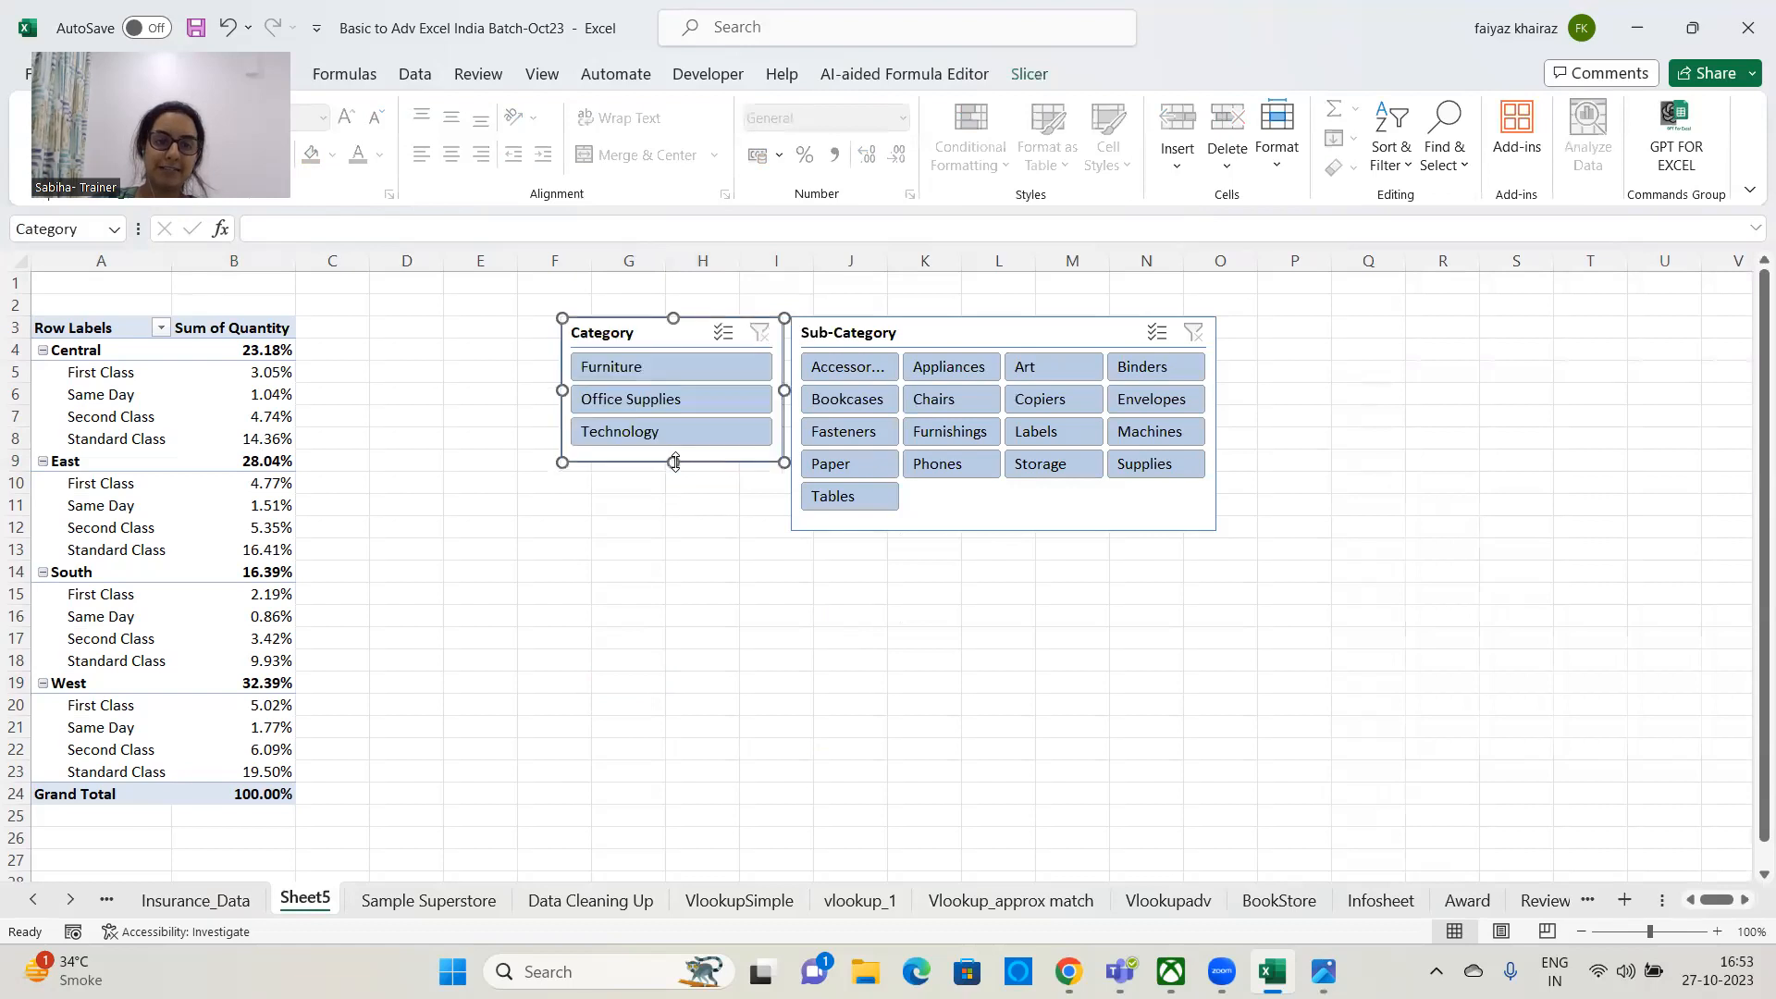
- Filter the pivot table by Furniture, Office Supplies and Technology in turn with the Category slicer, and clear the filter
{"action": "left_click", "coordinate": [683, 374]}
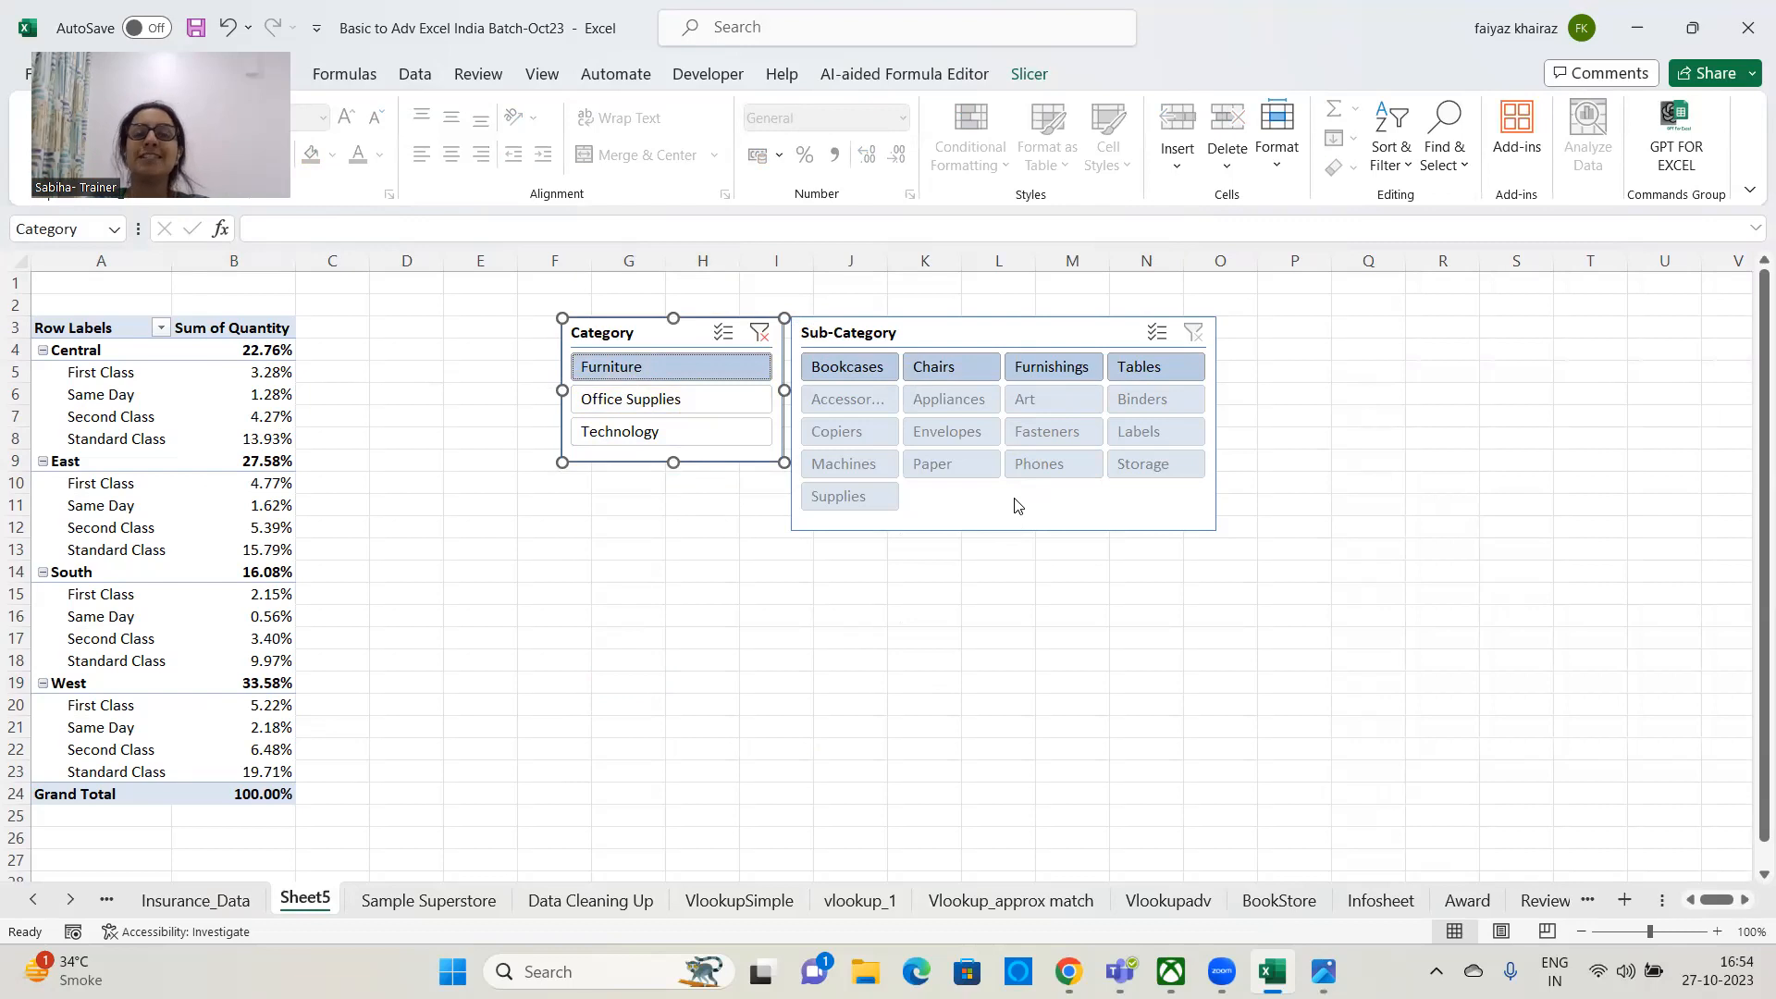
{"action": "left_click", "coordinate": [675, 407]}
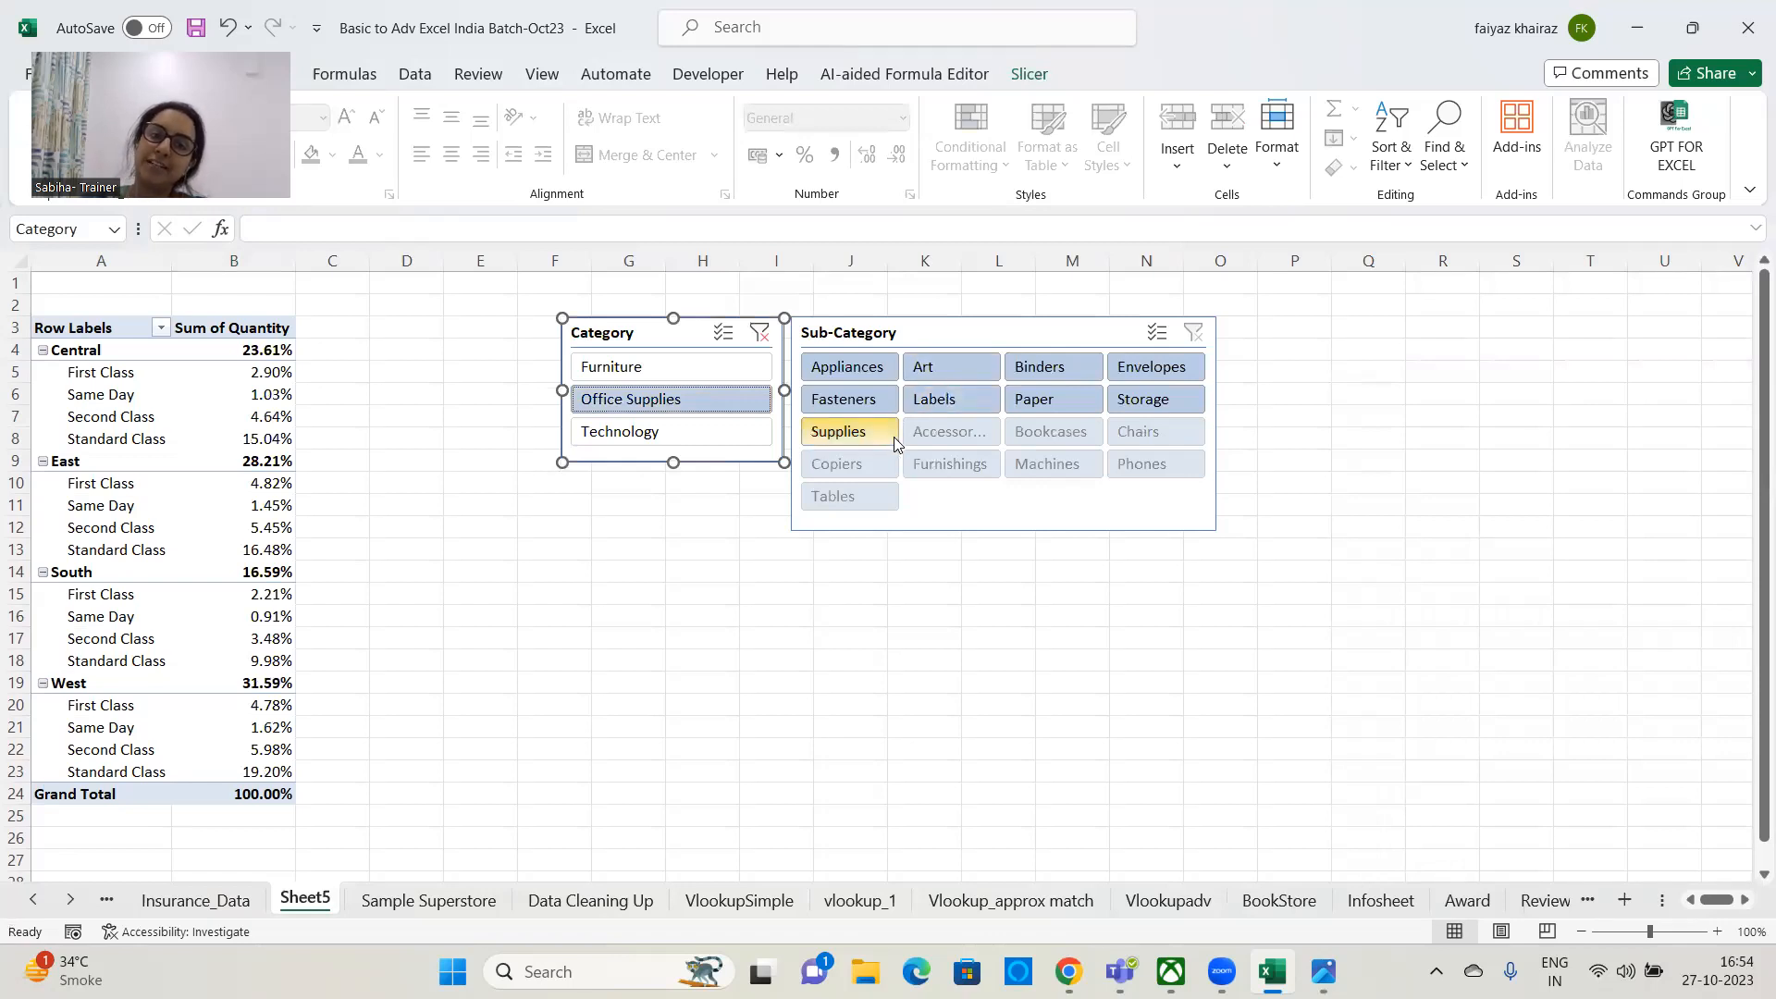
{"action": "left_click", "coordinate": [743, 429]}
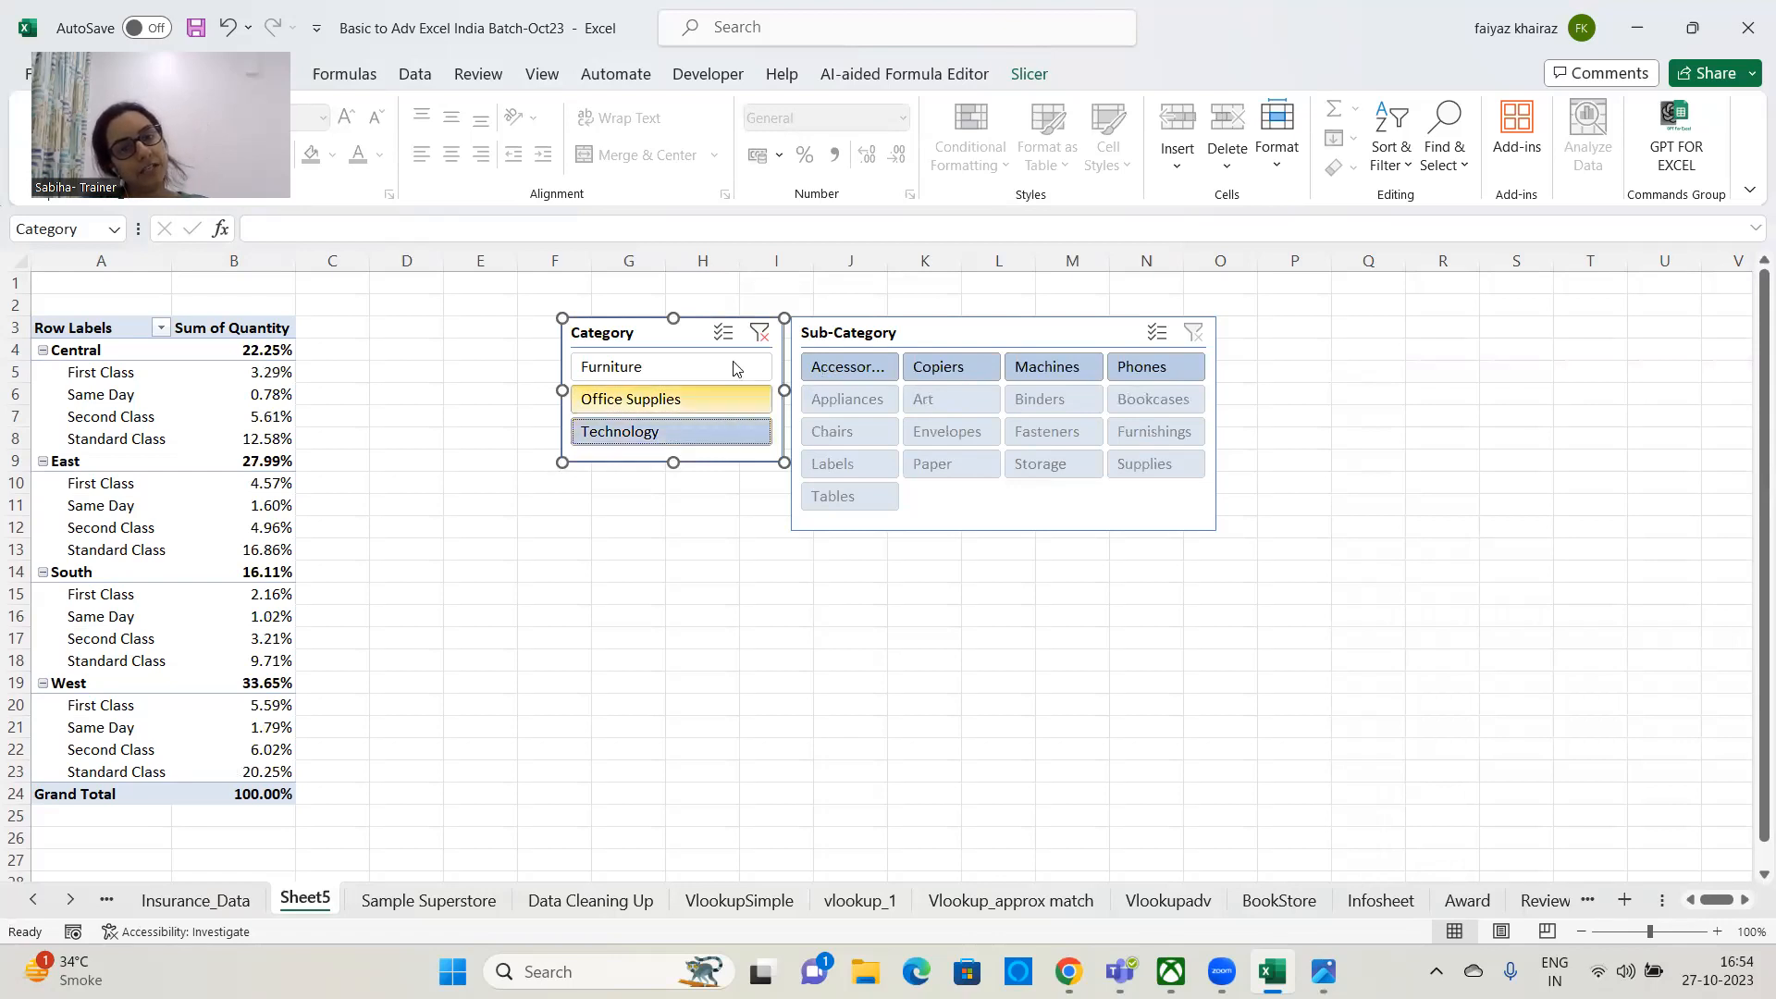
{"action": "left_click", "coordinate": [756, 335]}
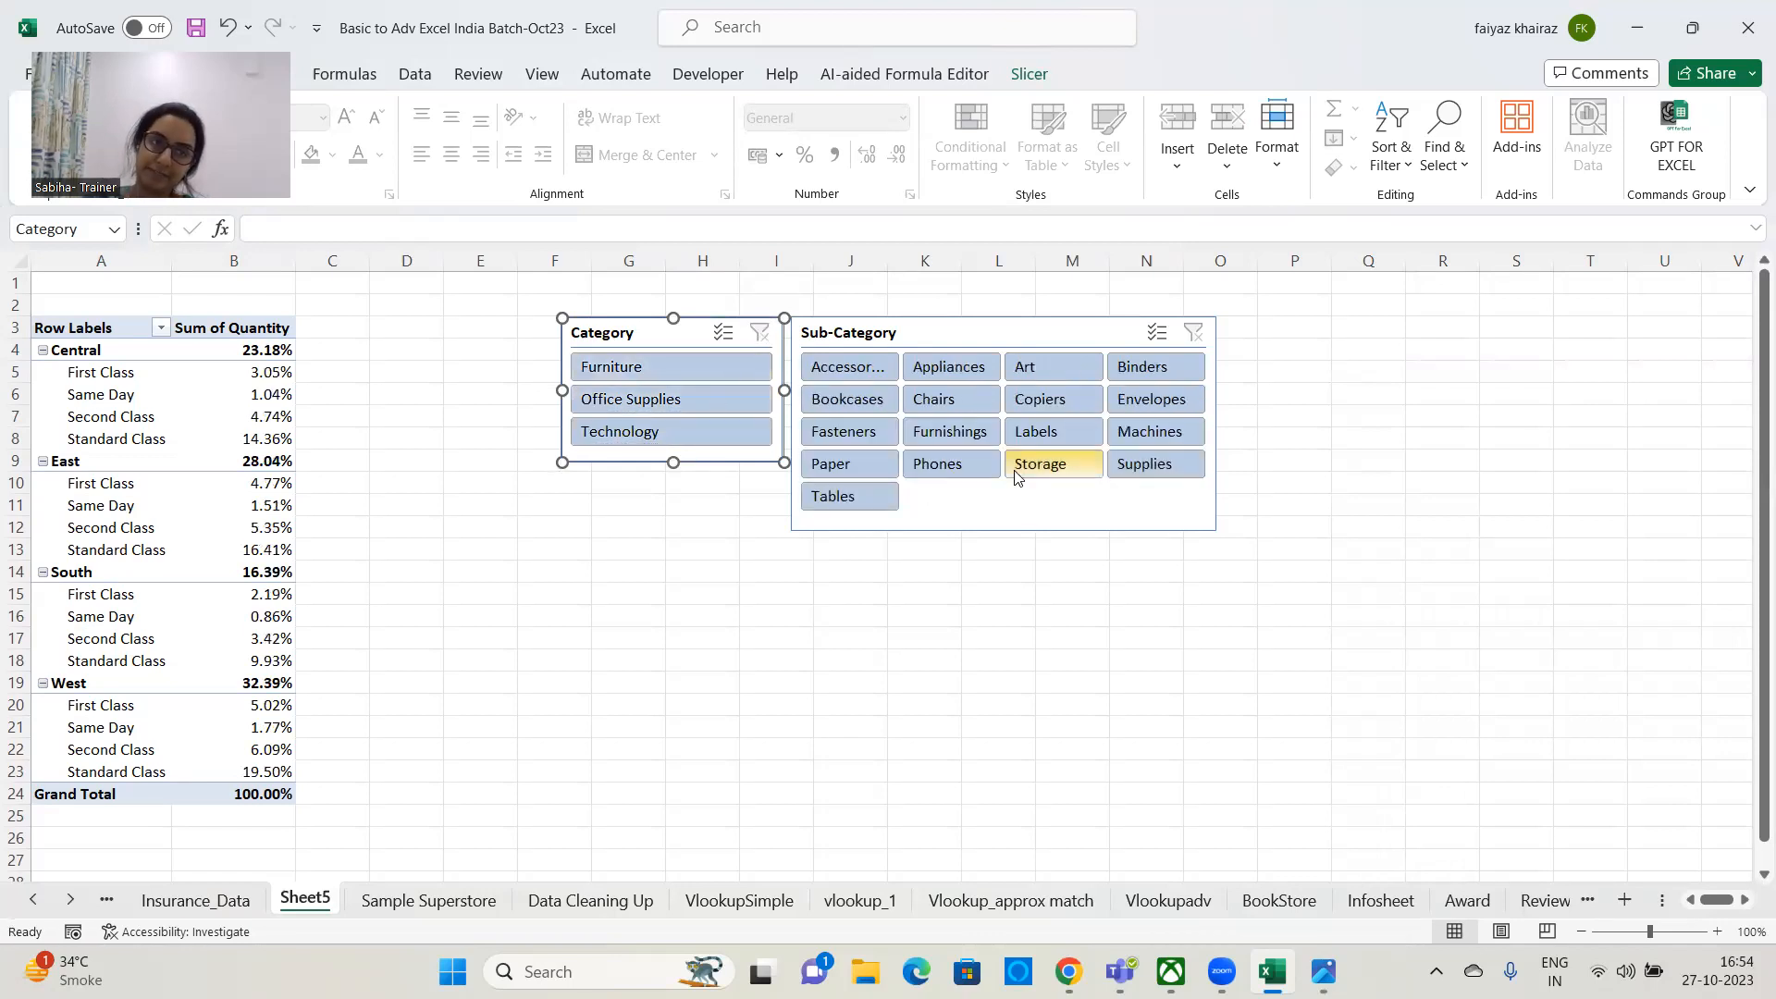
- Filter the pivot table by Furniture and Office Supplies together with the Category slicer, and clear the filter
{"action": "left_click", "coordinate": [679, 369]}
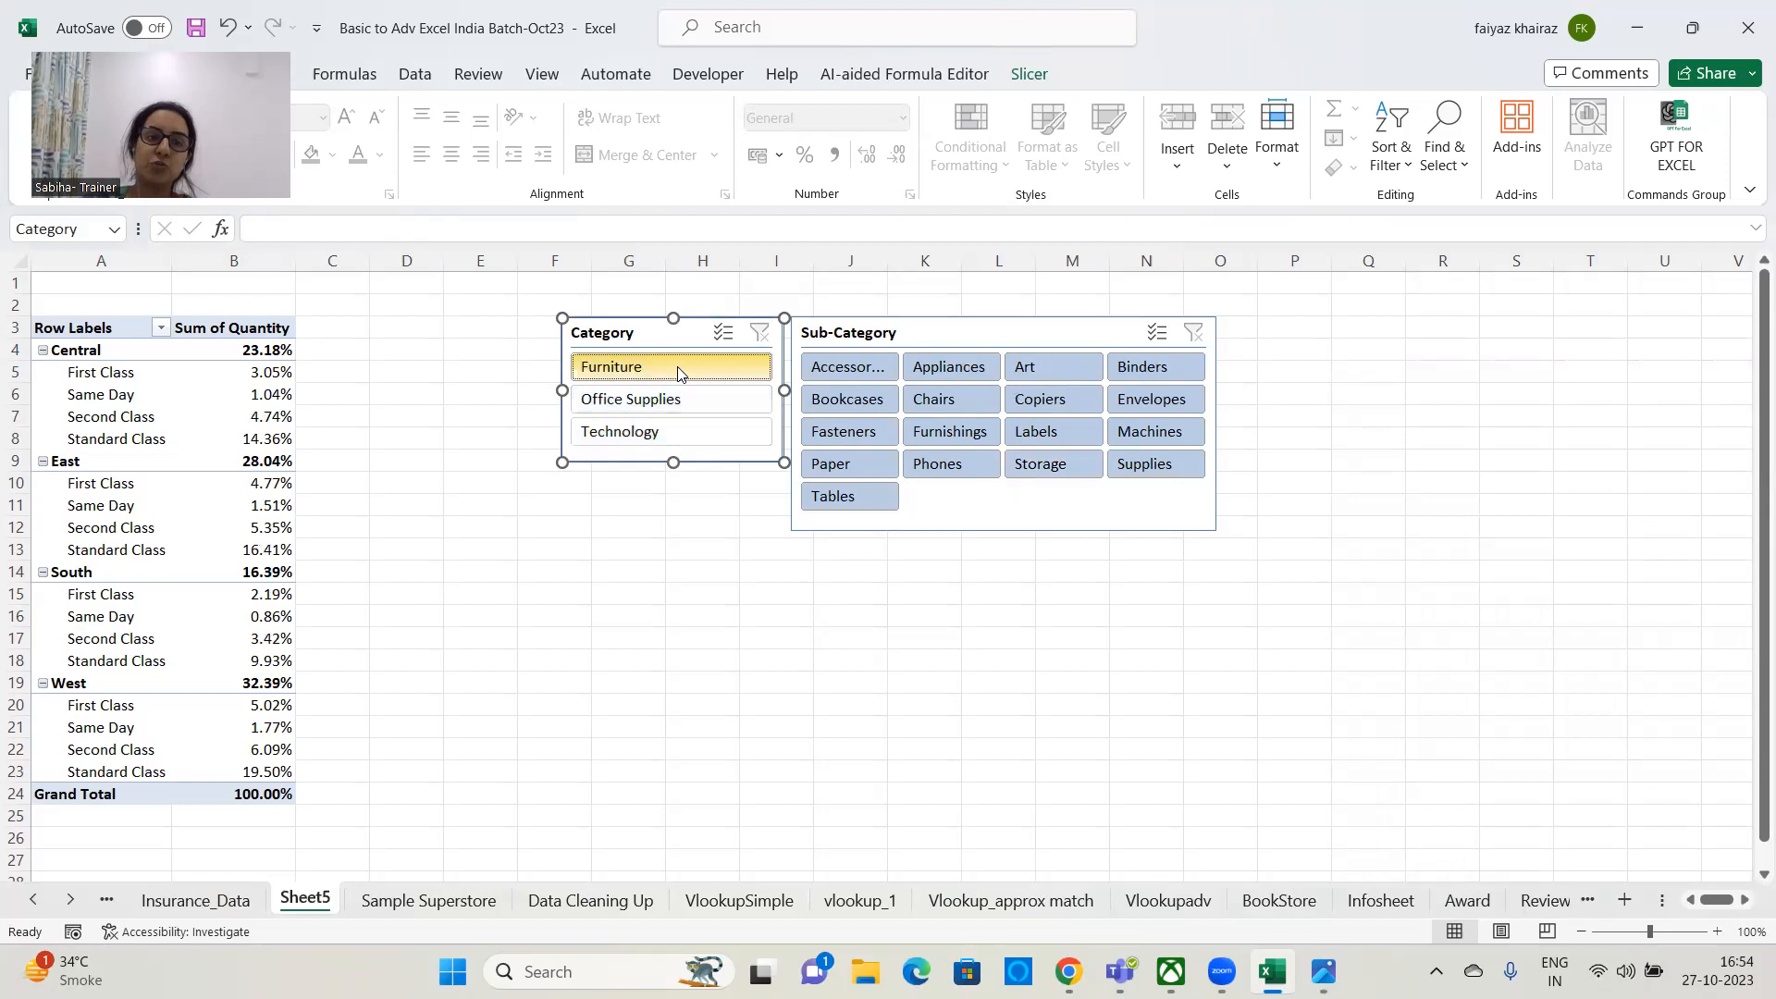
{"action": "left_click", "coordinate": [689, 400], "text": "ctrl"}
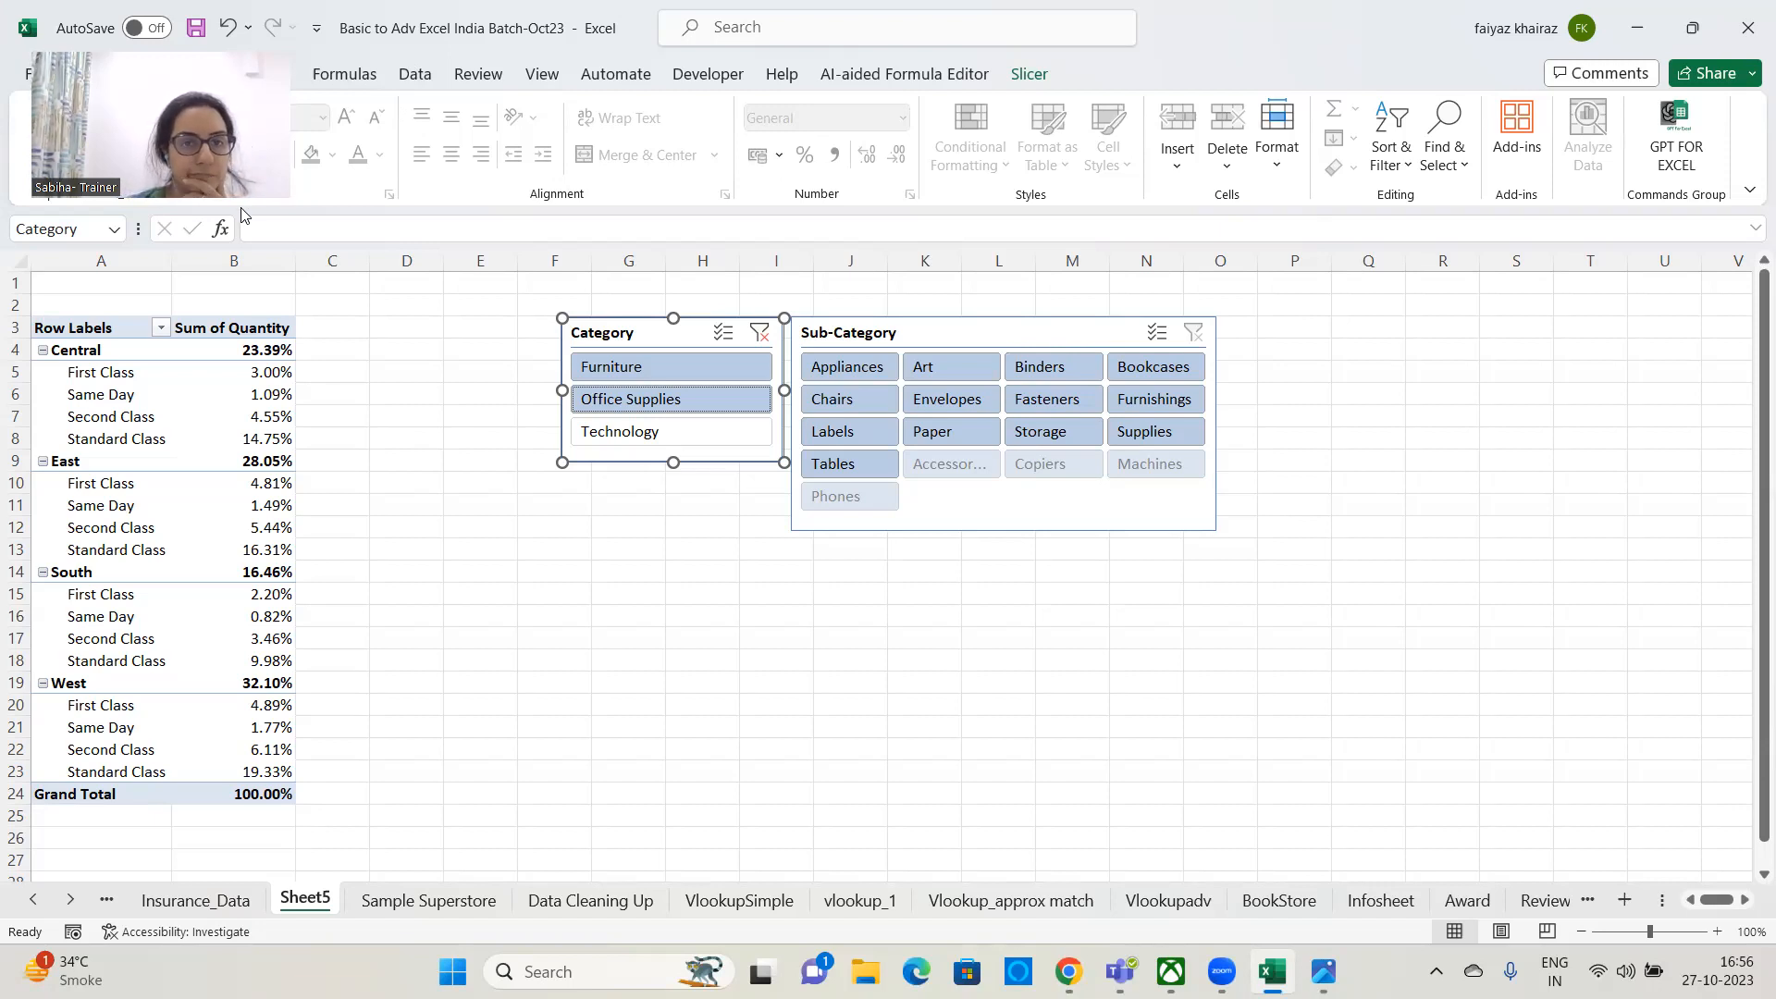
{"action": "left_click", "coordinate": [761, 335]}
- Delete the Sub-Category and Category slicers
{"action": "left_click", "coordinate": [883, 341]}
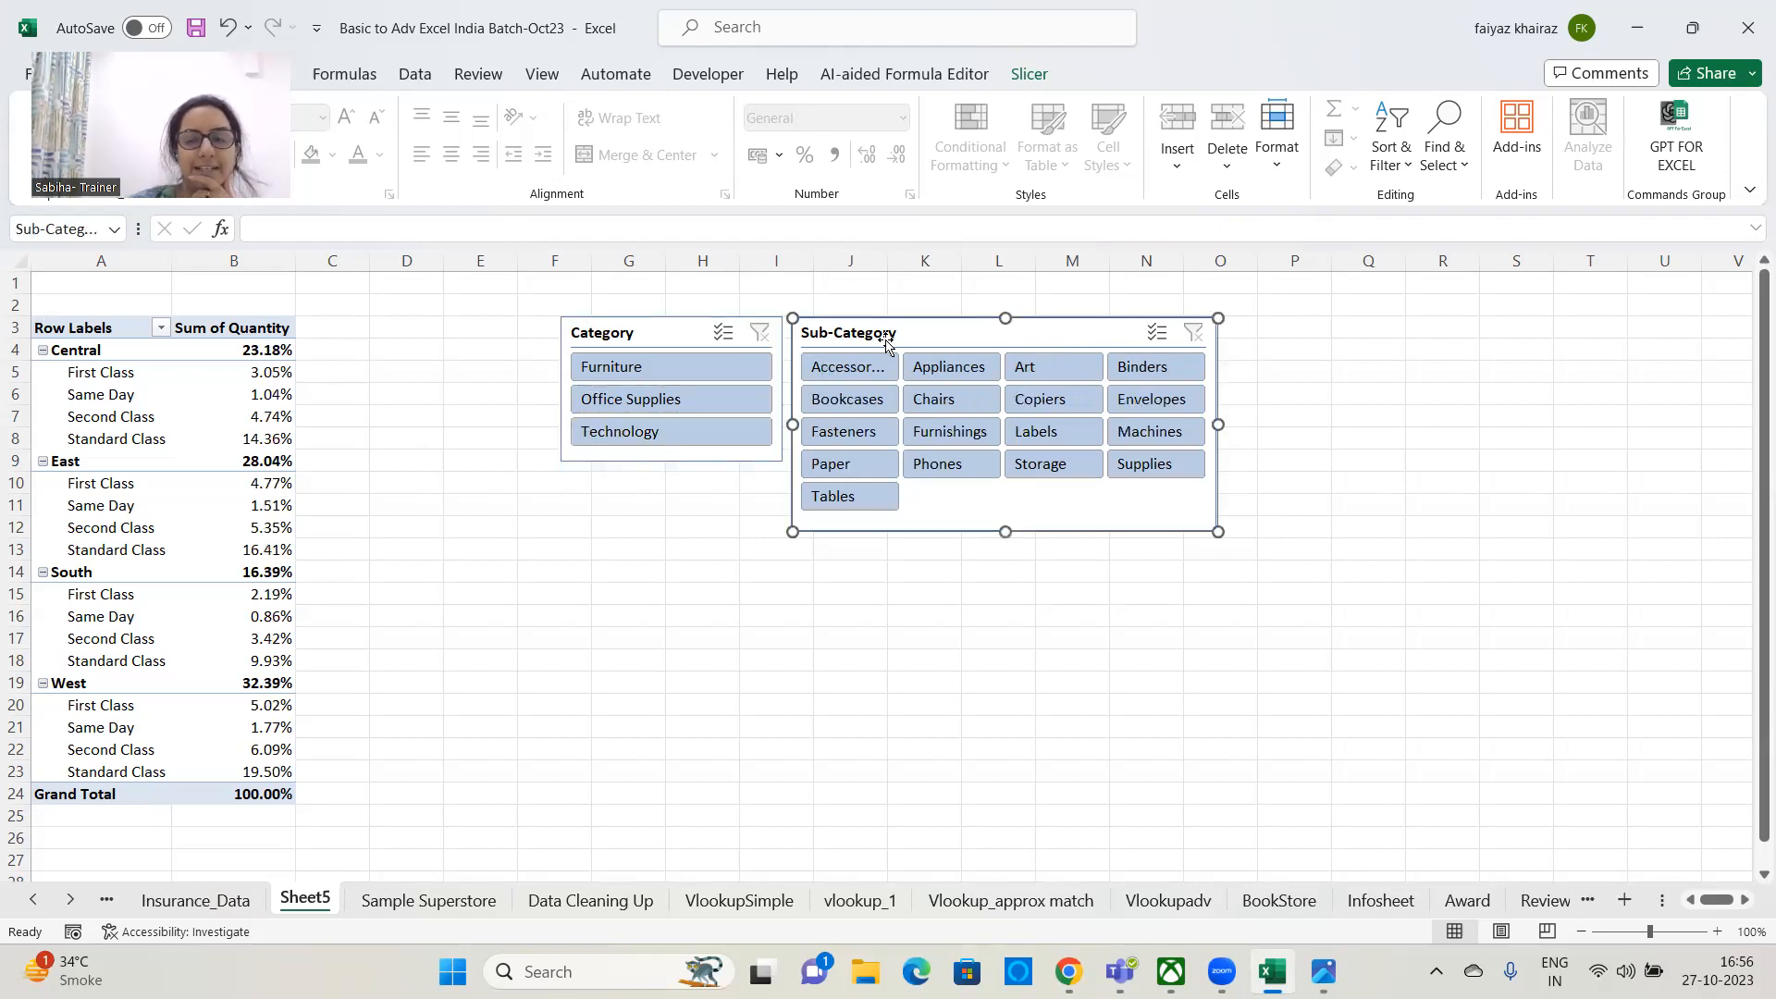
{"action": "key", "text": "Delete"}
{"action": "left_click", "coordinate": [710, 331]}
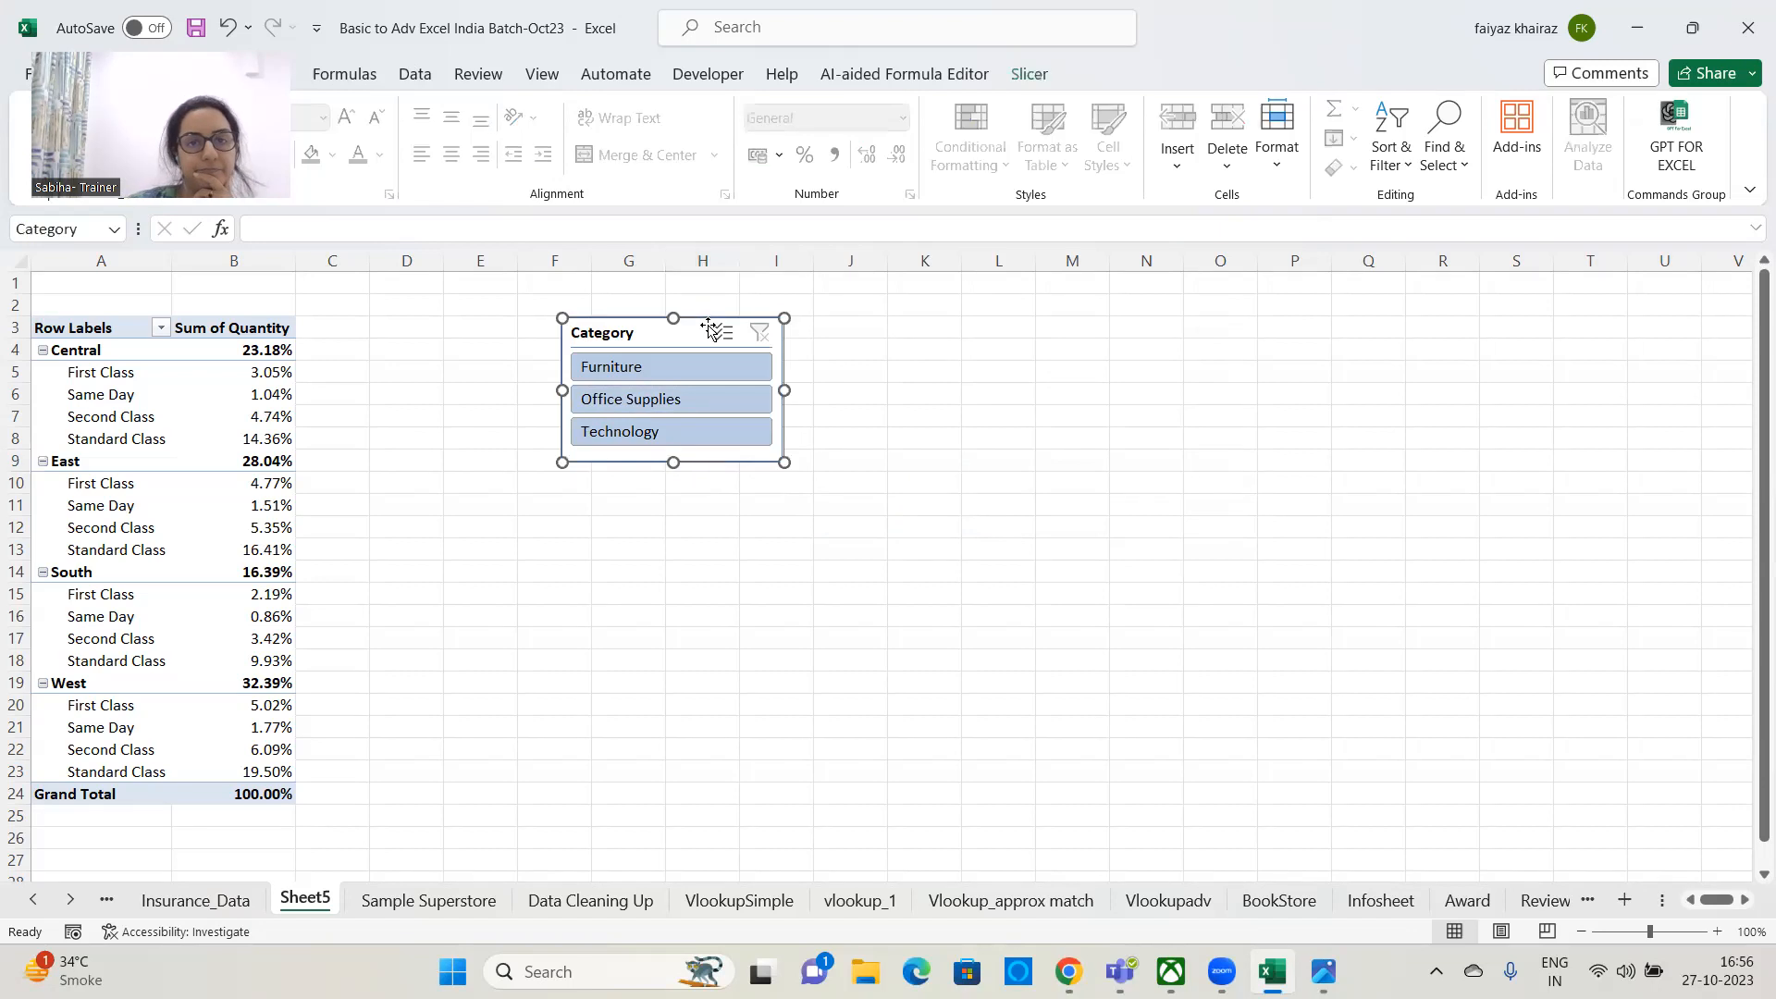
{"action": "key", "text": "Delete"}
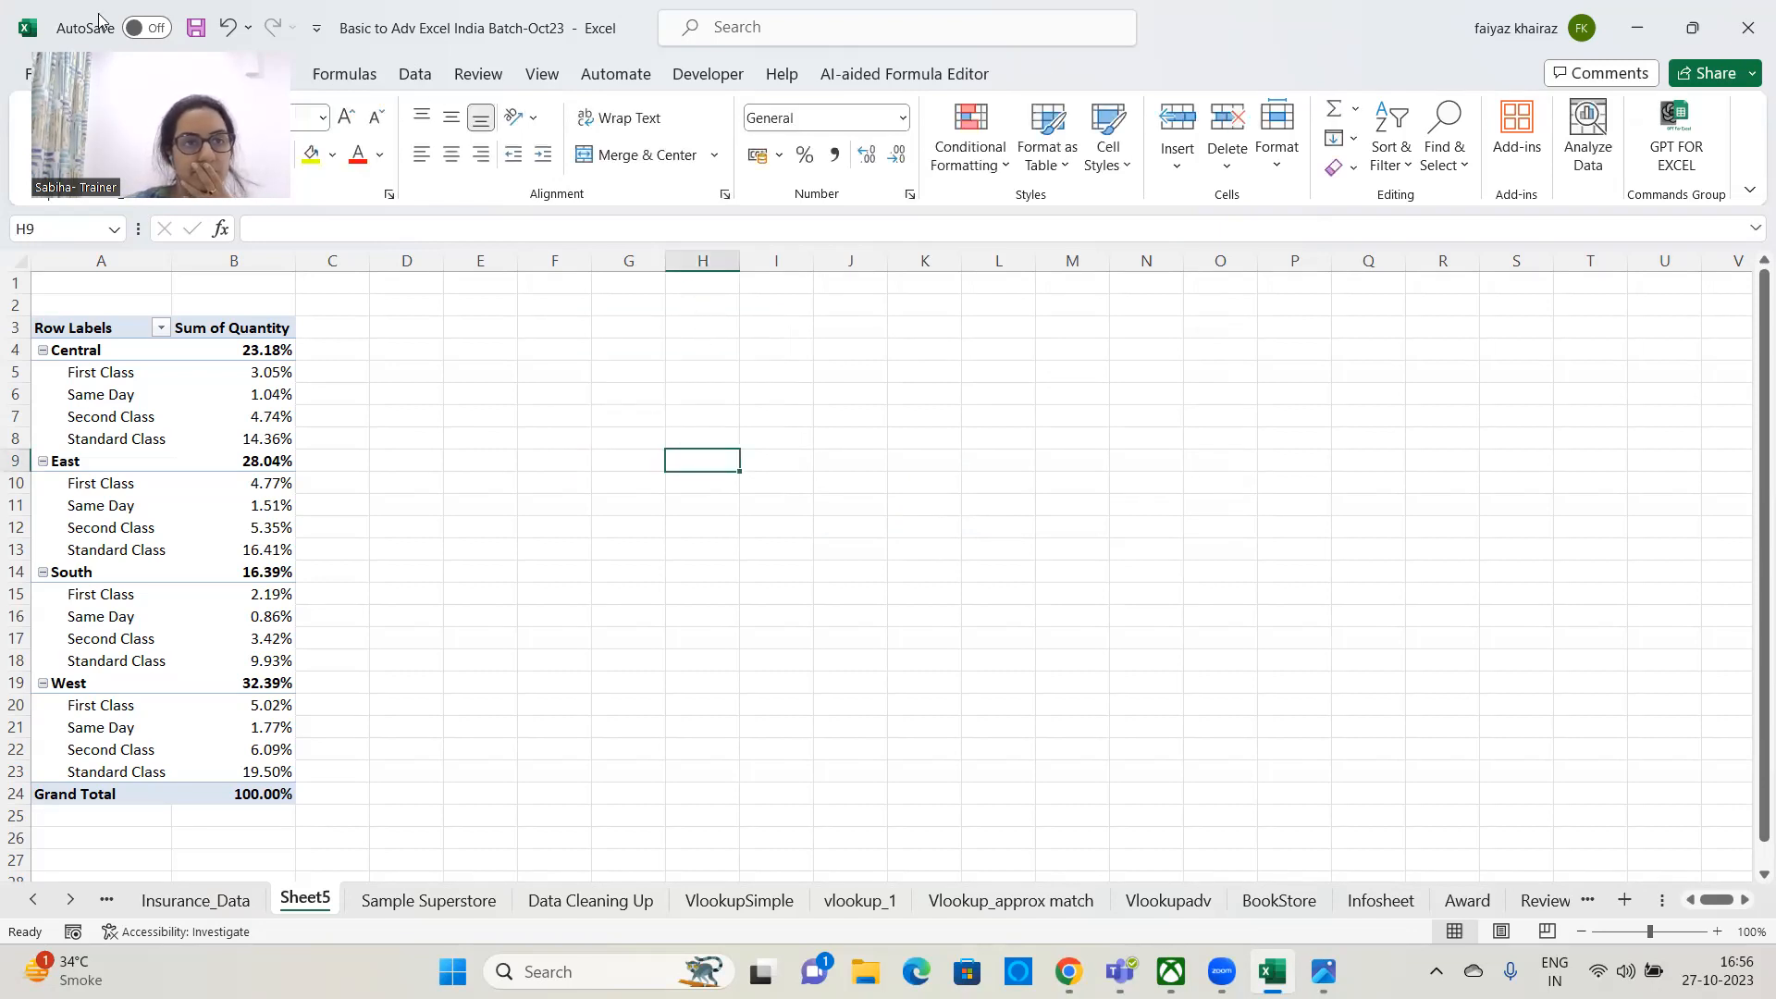
- Check which date fields can be used for a timeline on the pivot table, and go to the Sample Superstore worksheet
{"action": "left_click", "coordinate": [106, 548]}
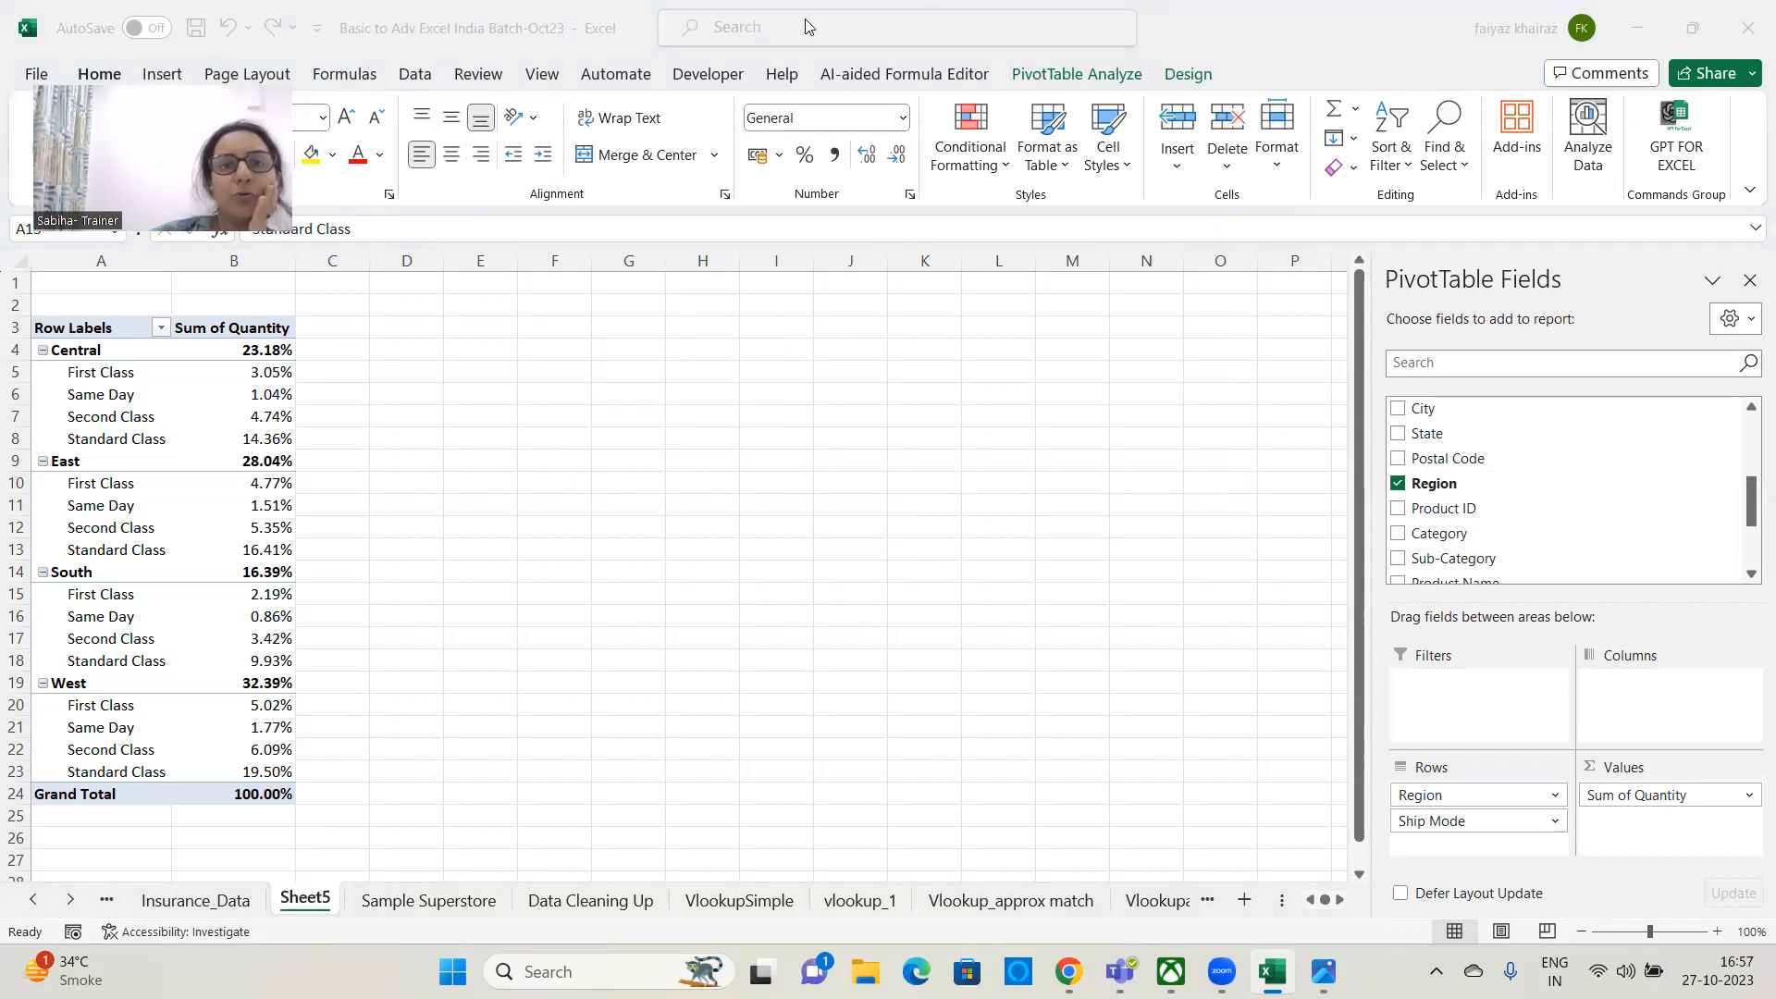
{"action": "left_click", "coordinate": [1093, 81]}
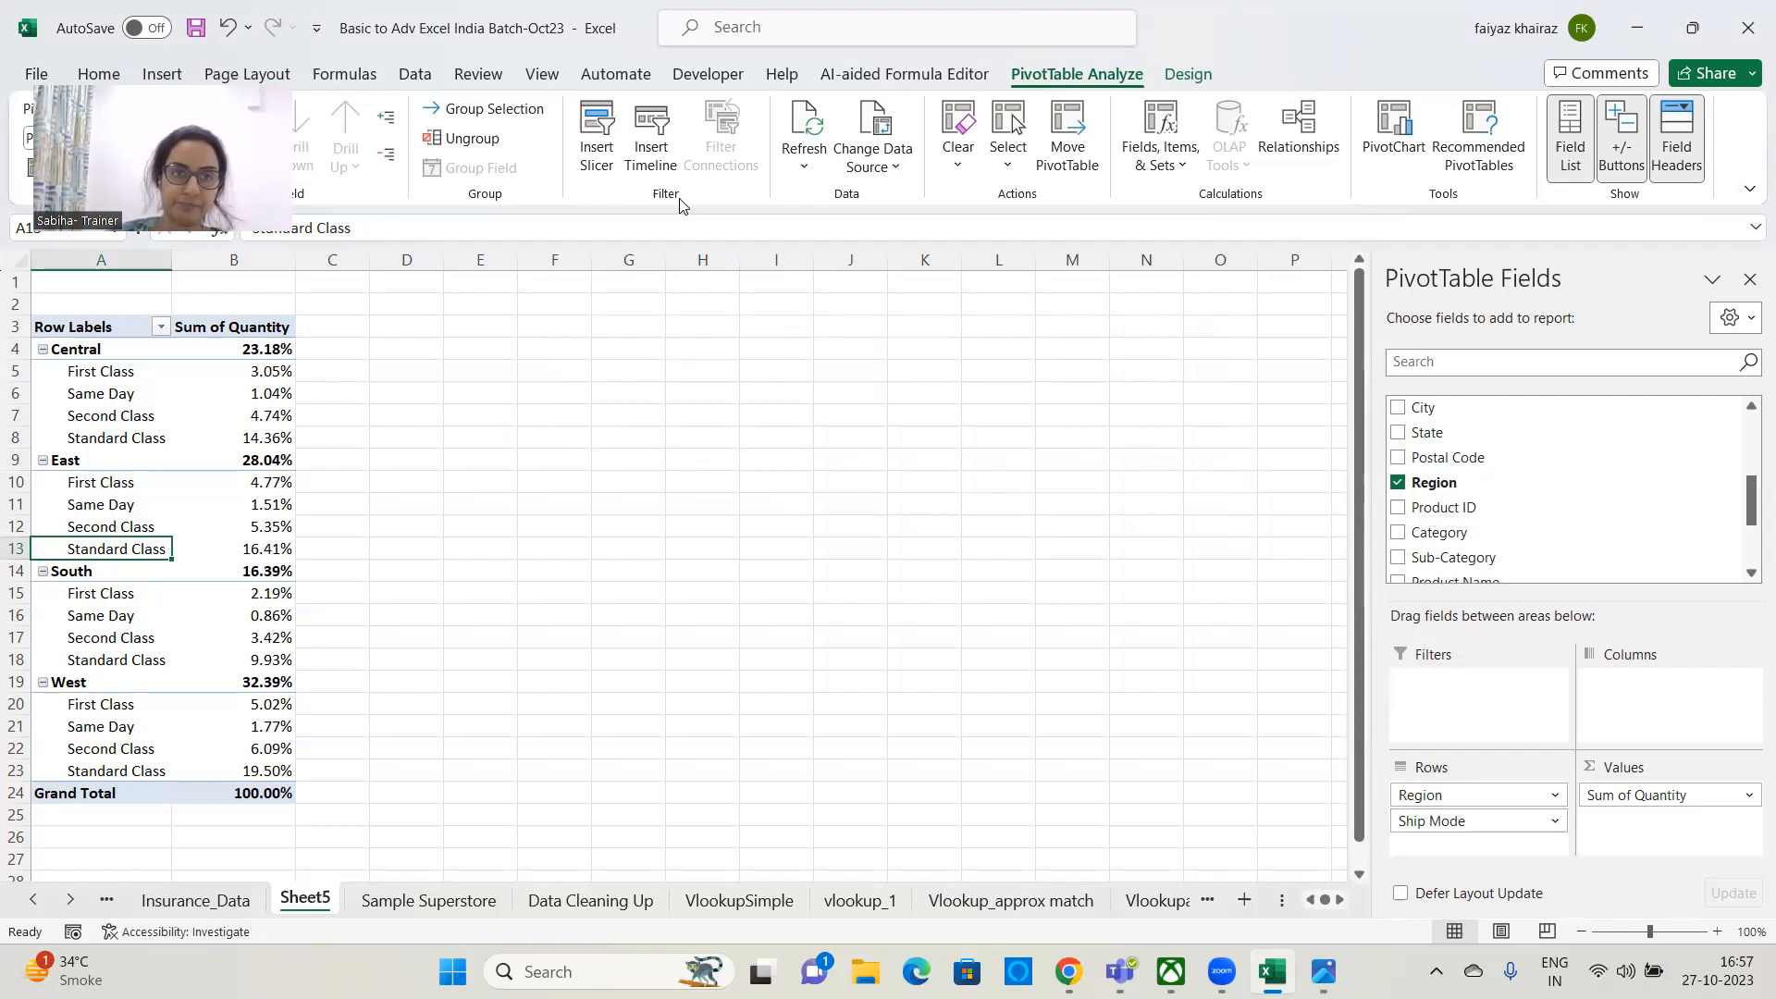
{"action": "left_click", "coordinate": [651, 139]}
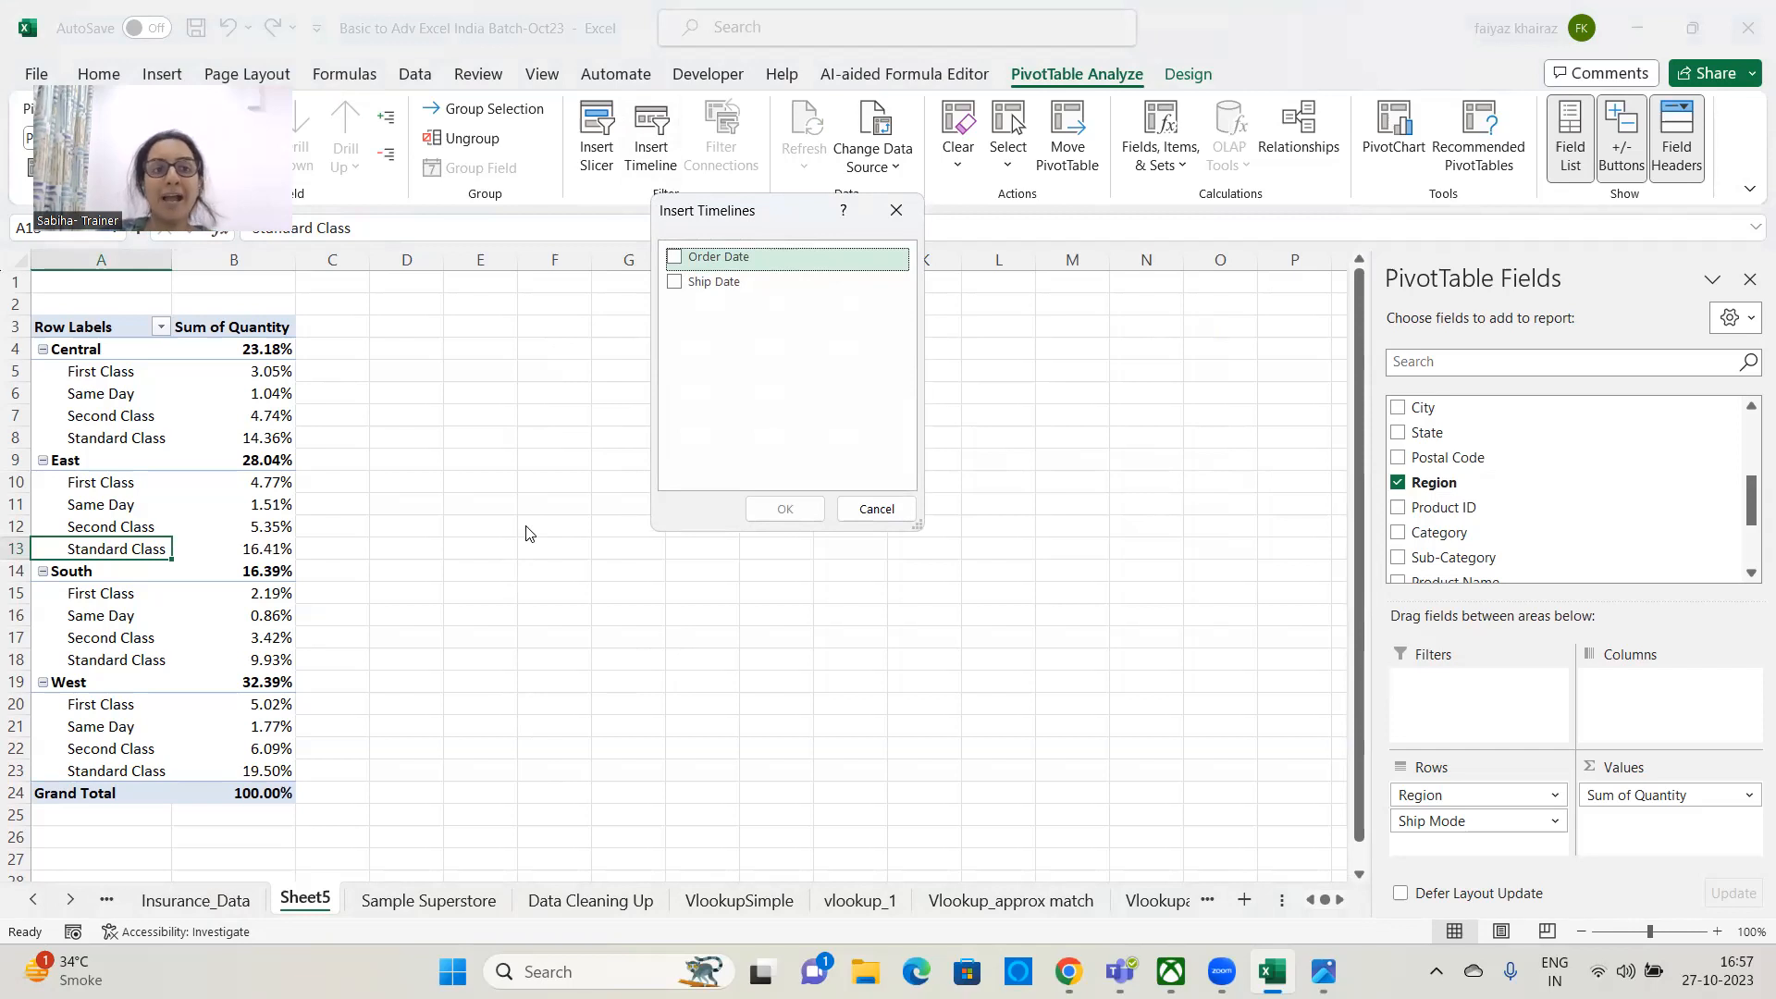
{"action": "left_click", "coordinate": [876, 508]}
{"action": "left_click", "coordinate": [442, 900]}
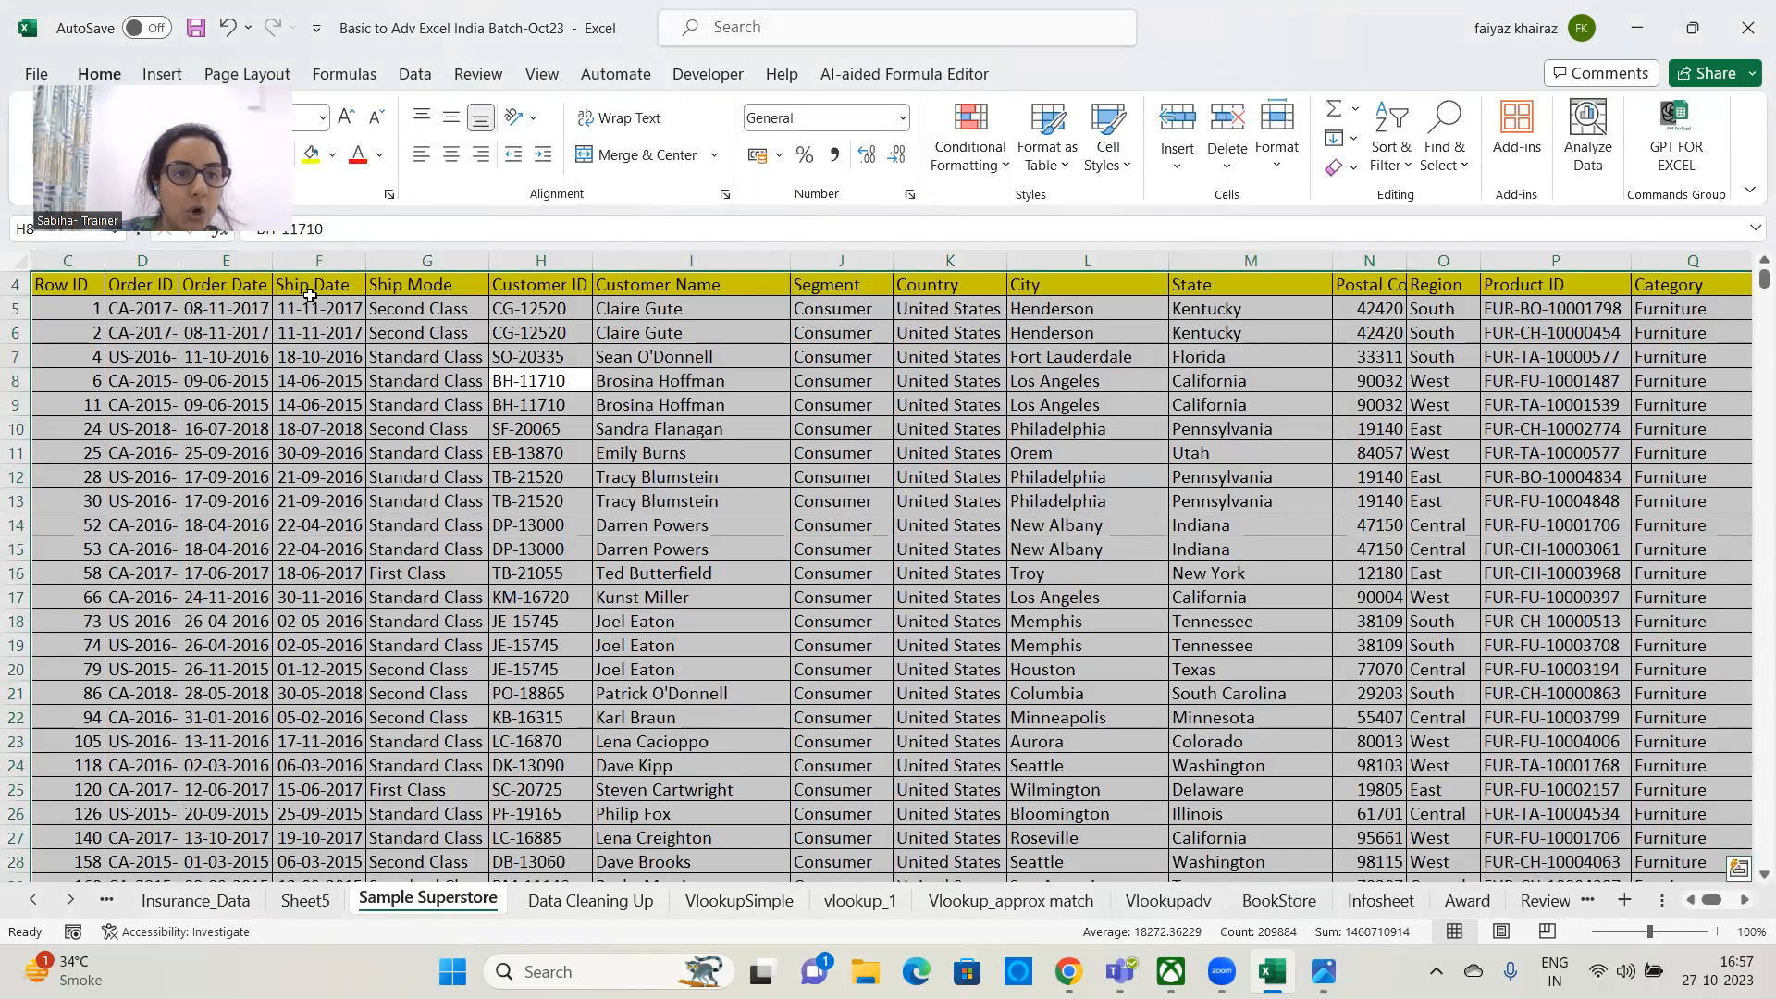
- Insert an Order Date timeline for the pivot table on Sheet5
{"action": "left_click", "coordinate": [238, 356]}
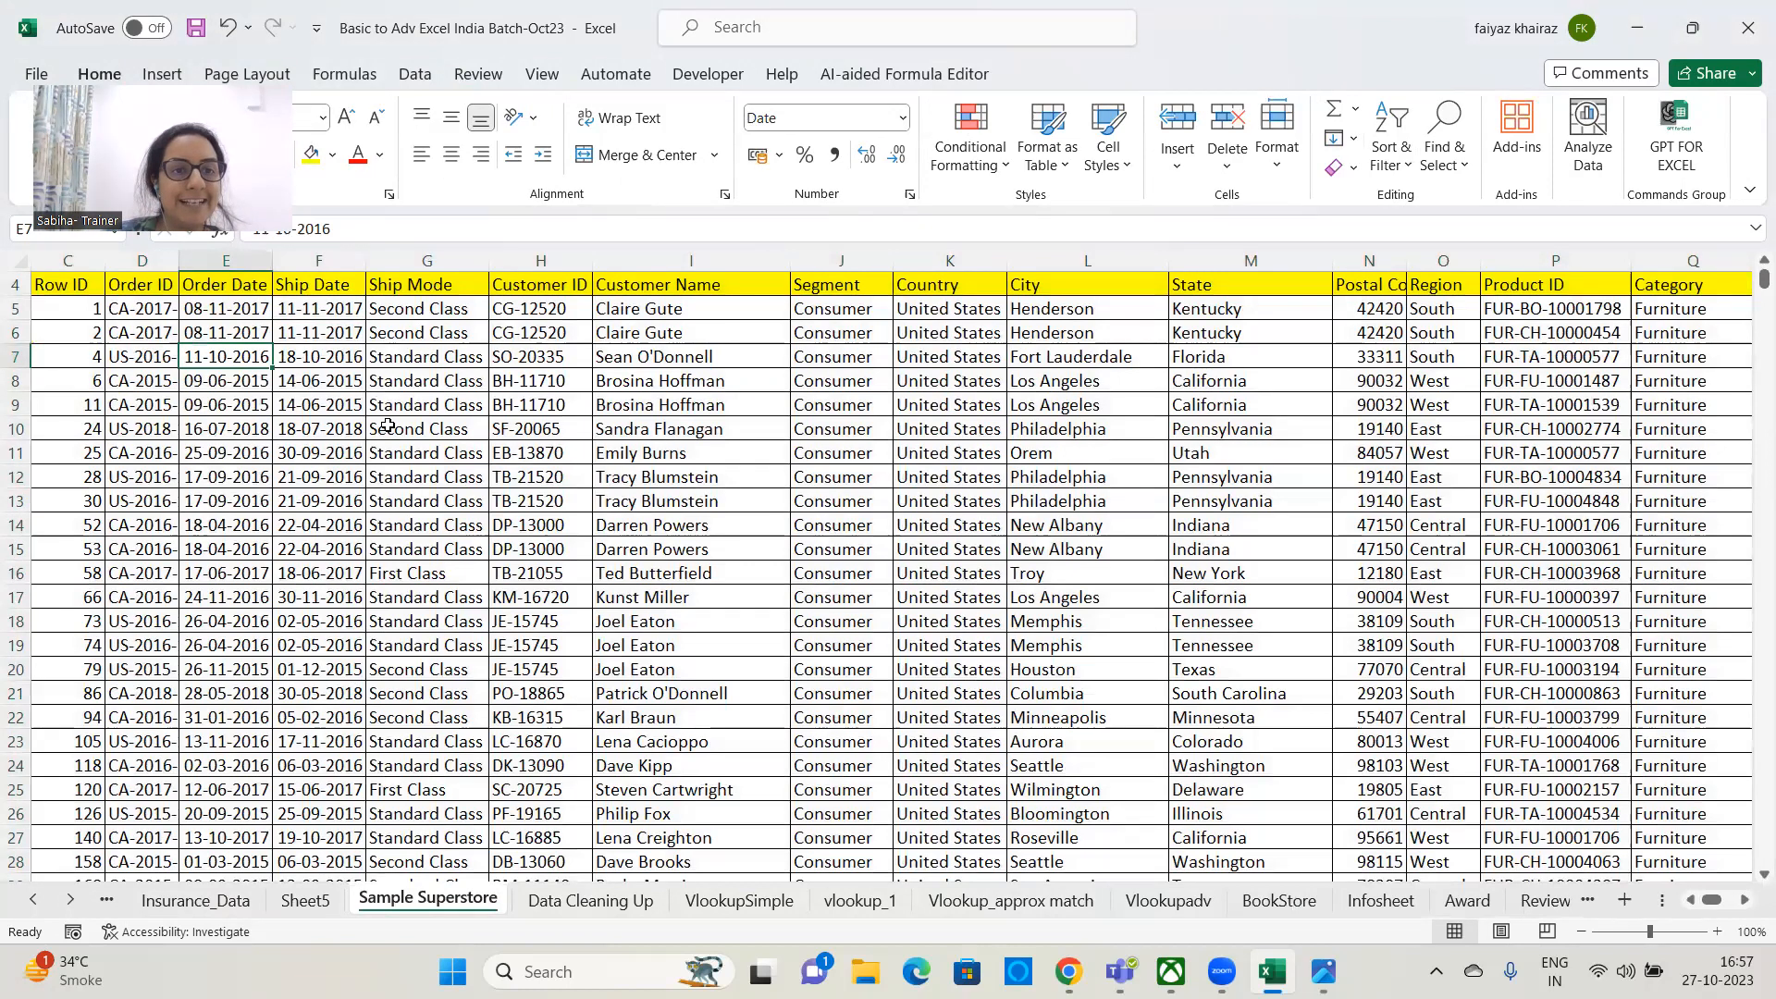
{"action": "left_click", "coordinate": [305, 900]}
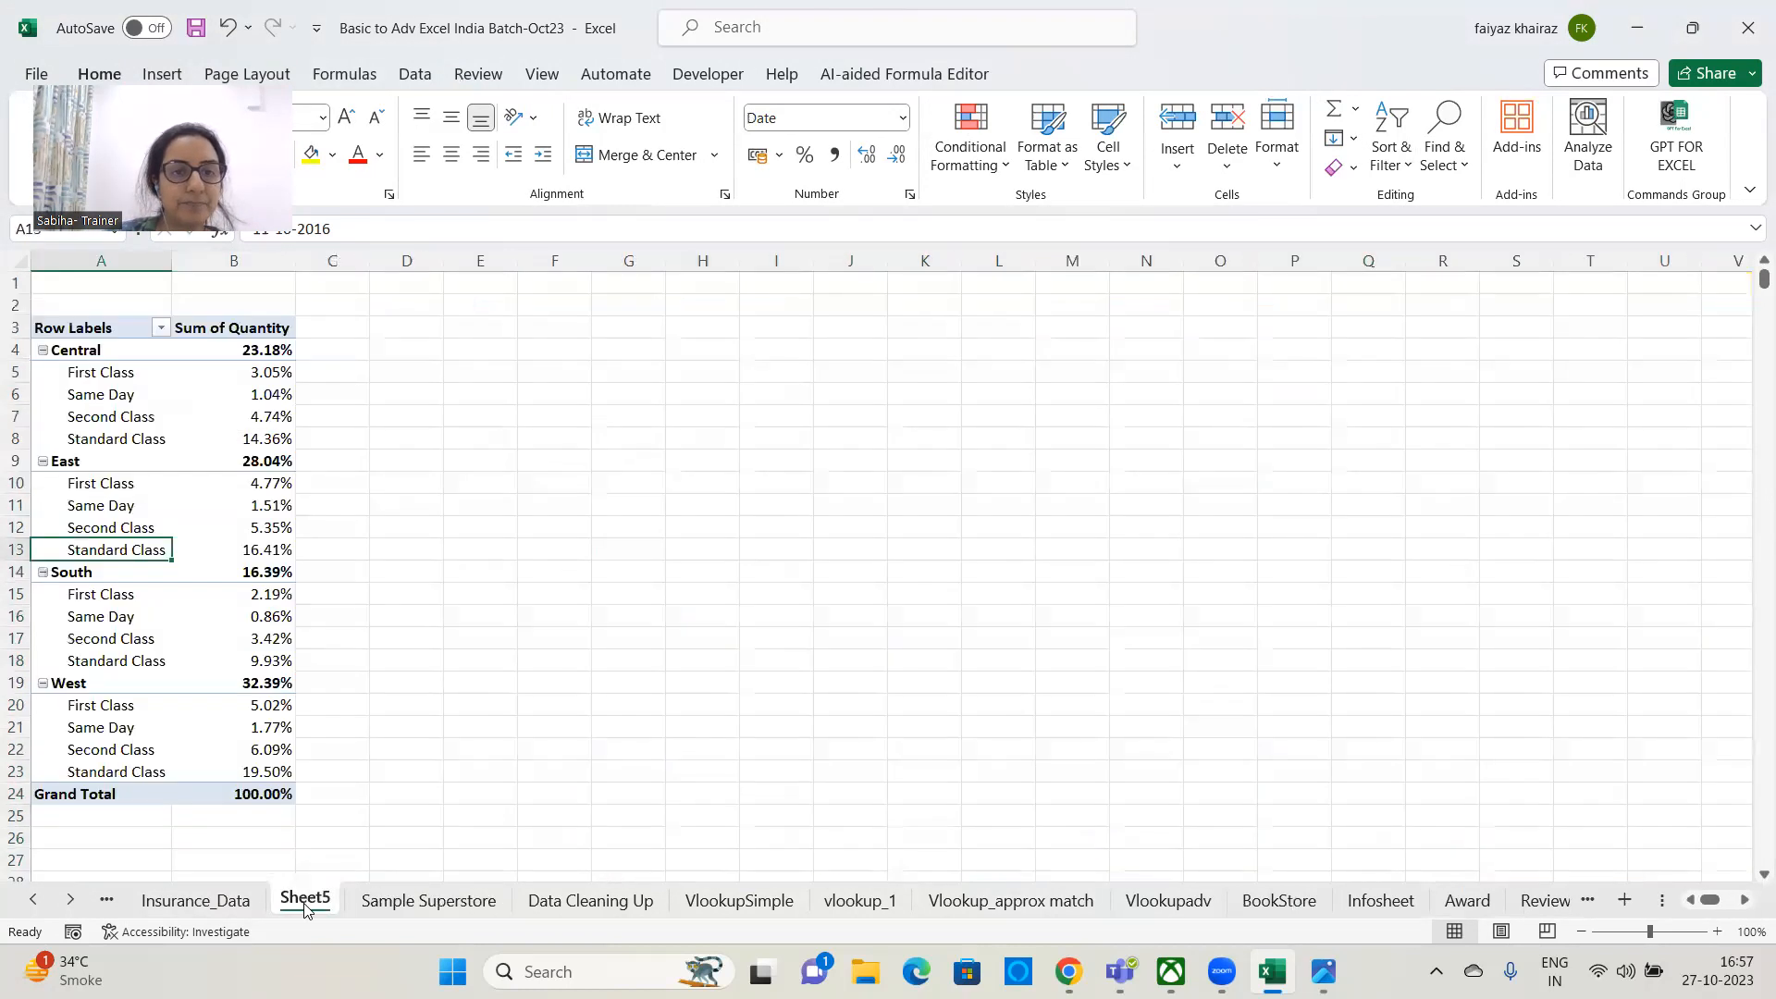
{"action": "left_click", "coordinate": [1030, 81]}
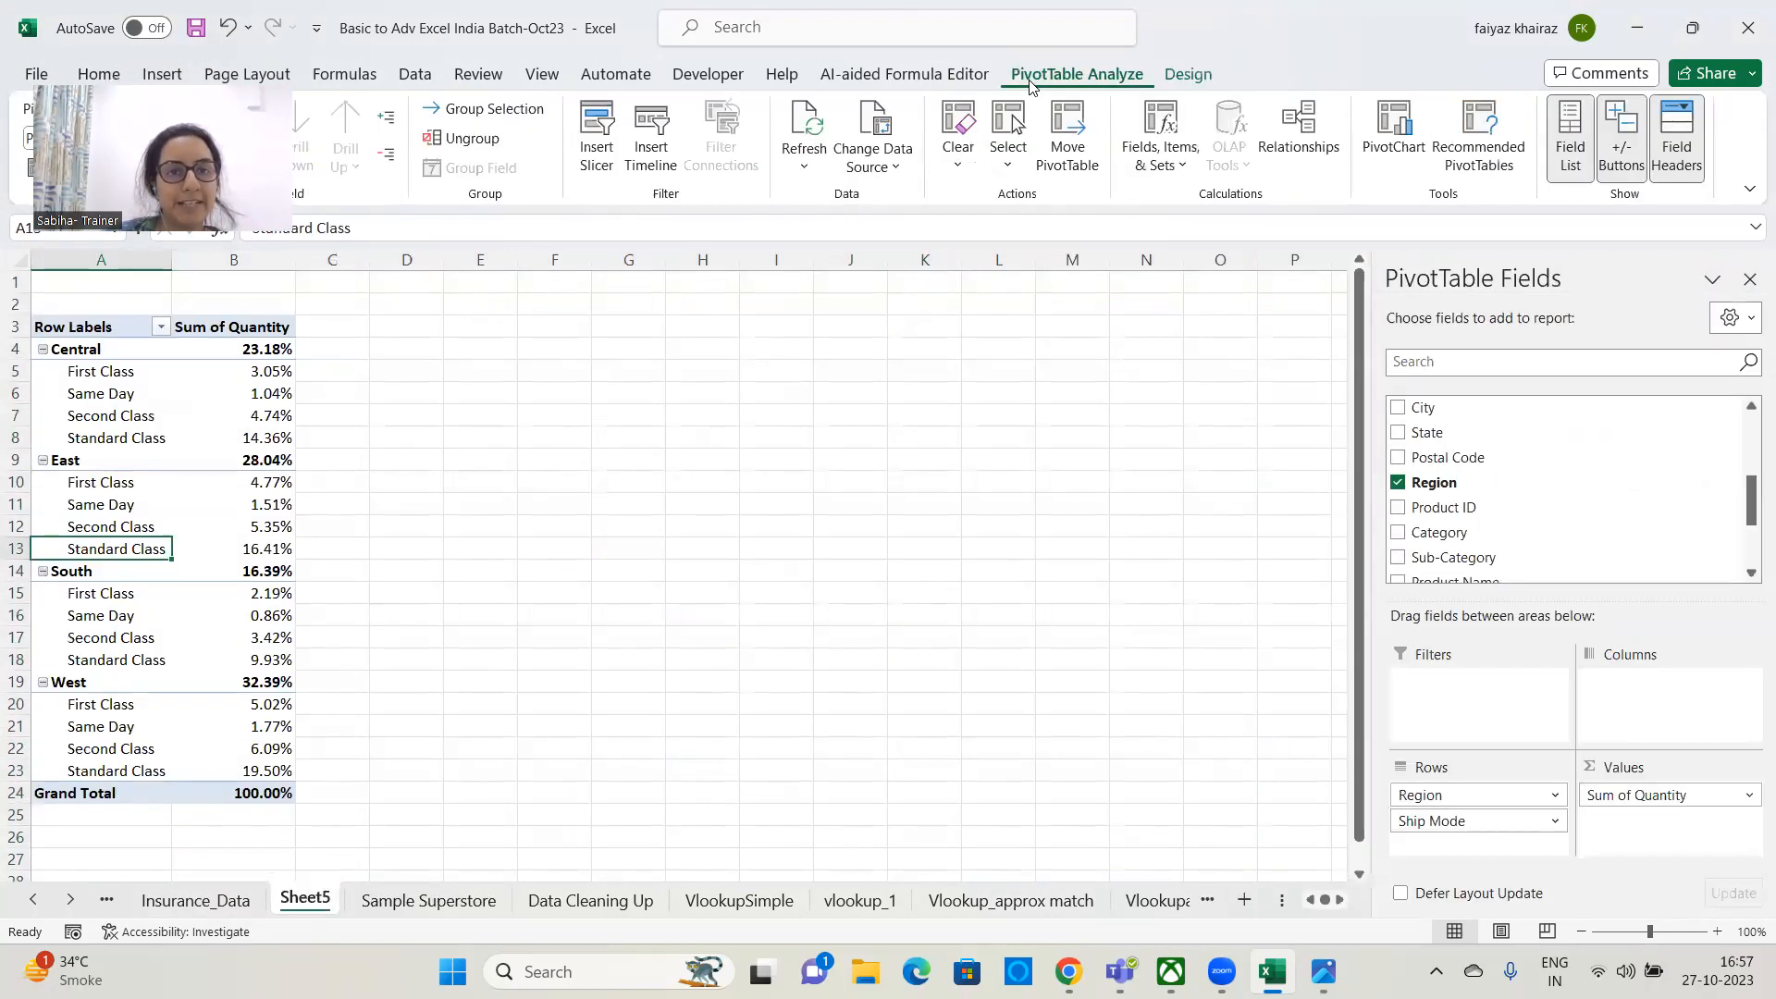
{"action": "left_click", "coordinate": [667, 156]}
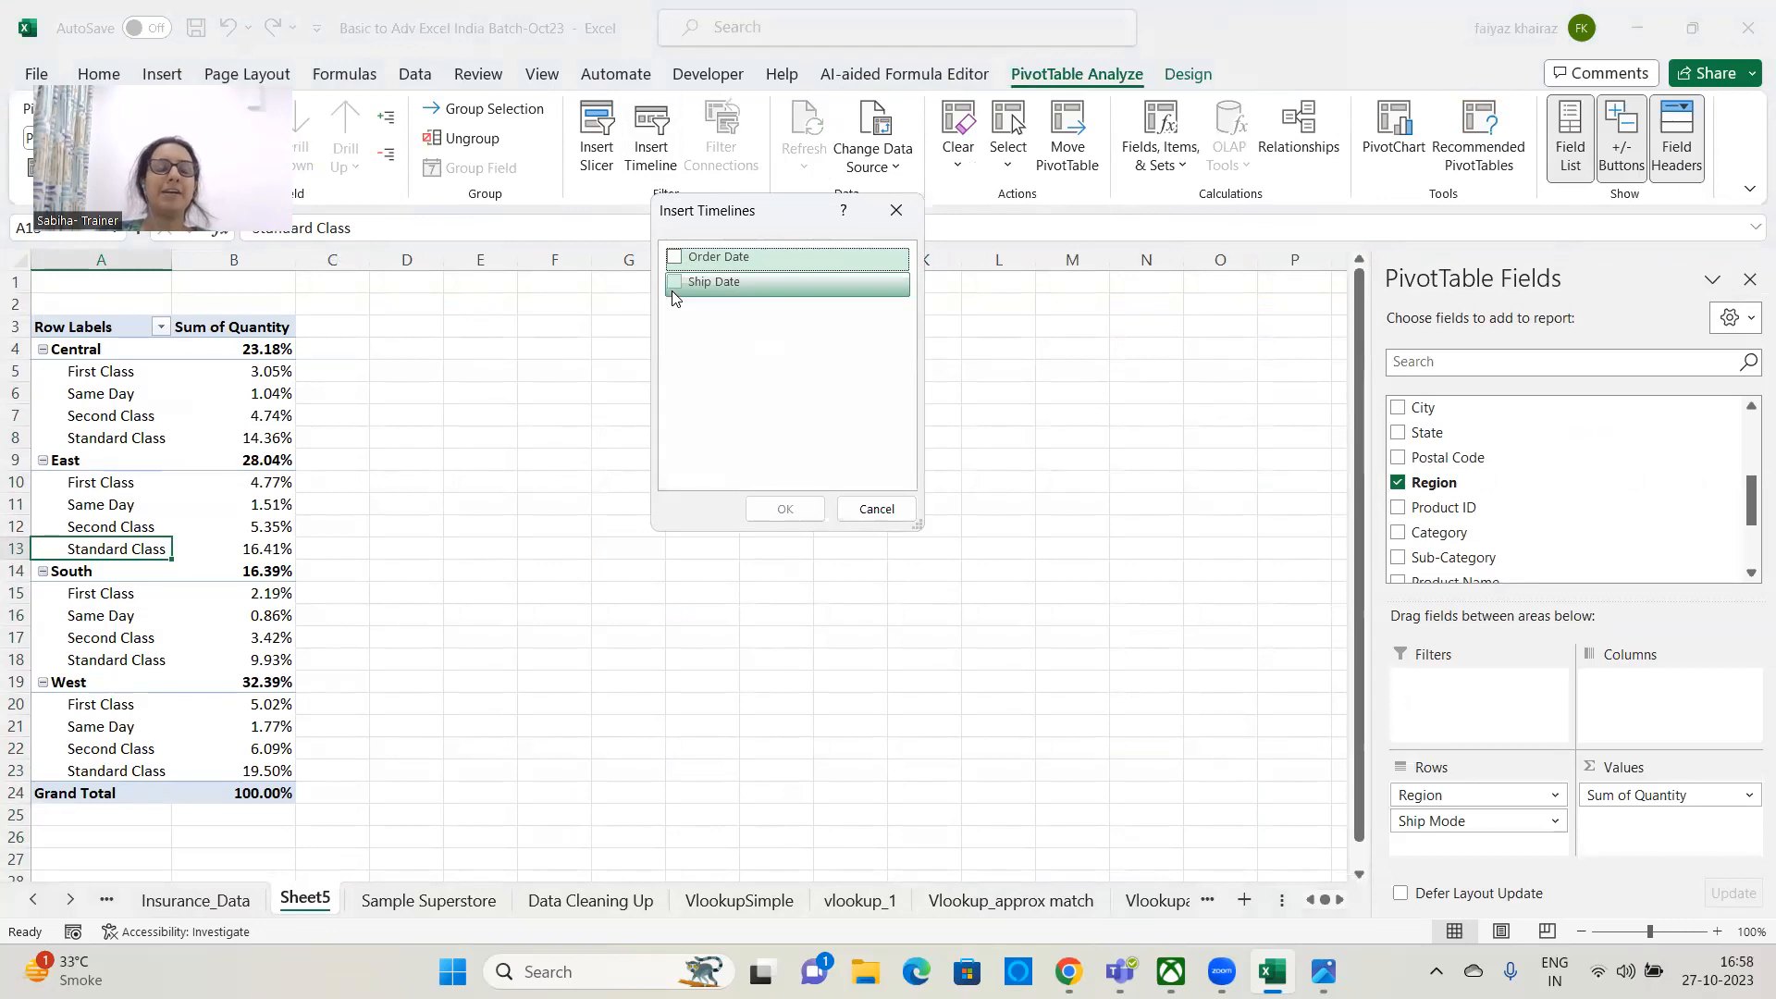
{"action": "left_click", "coordinate": [675, 285]}
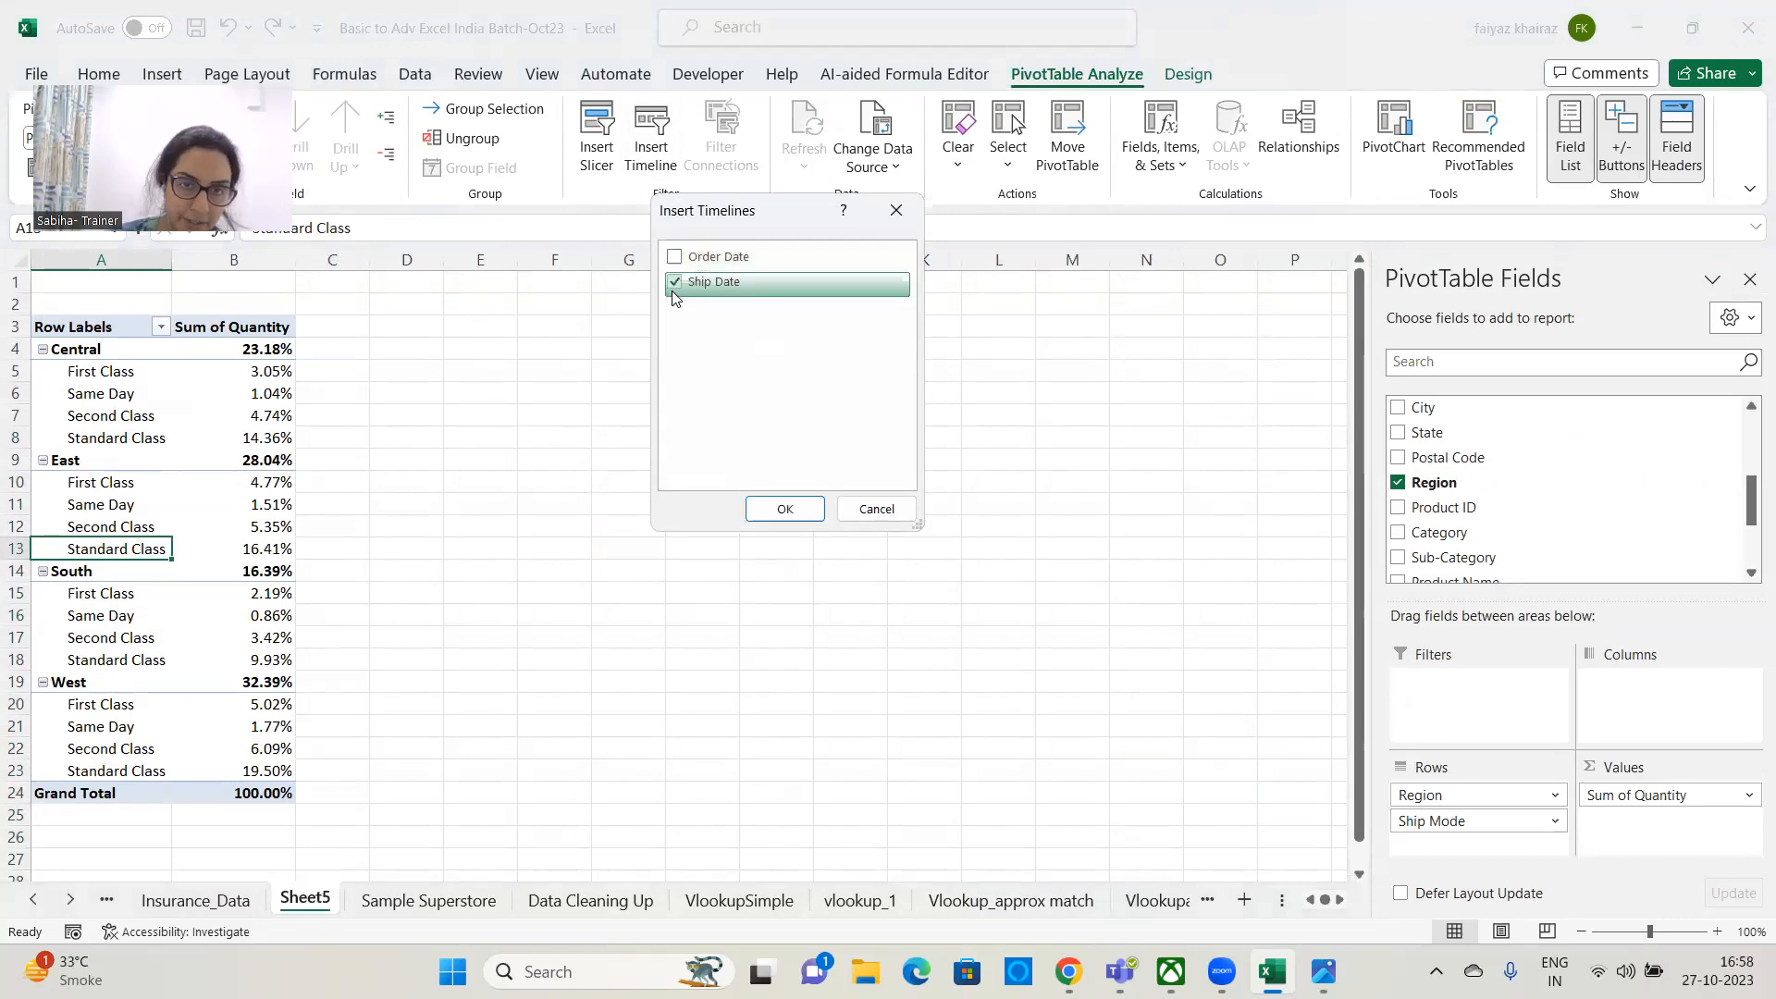
{"action": "left_click", "coordinate": [674, 282]}
{"action": "left_click", "coordinate": [674, 256]}
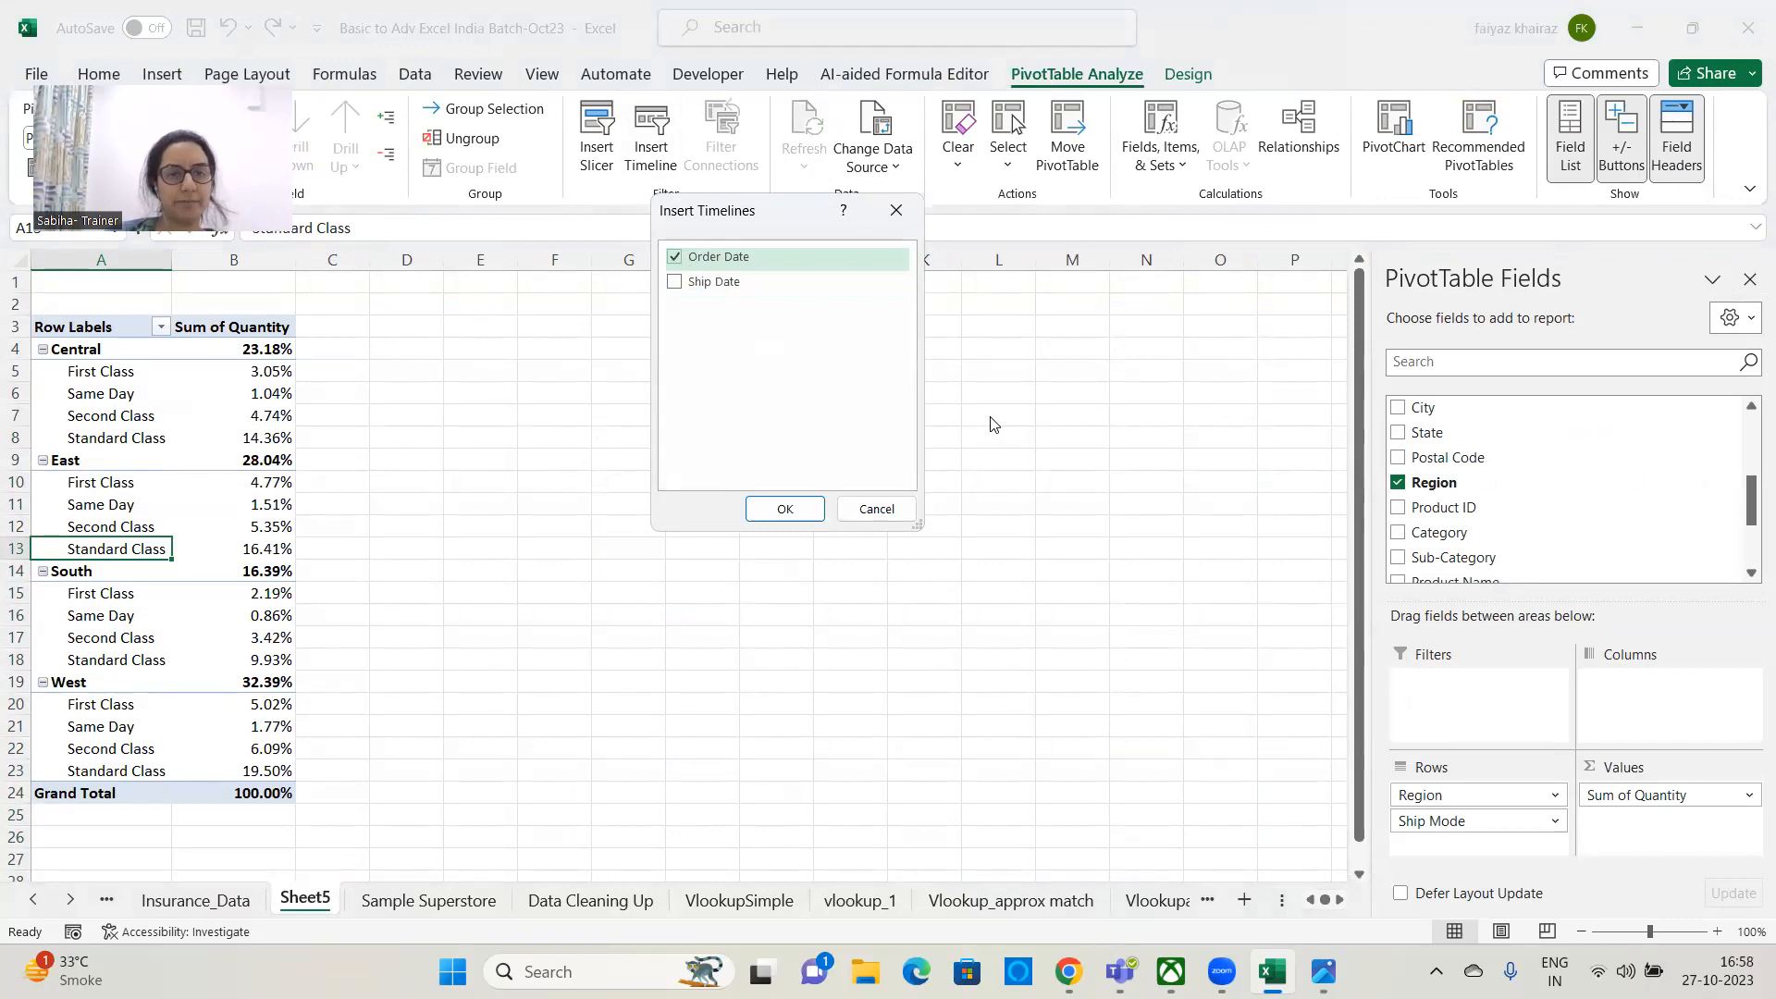
{"action": "left_click", "coordinate": [791, 506]}
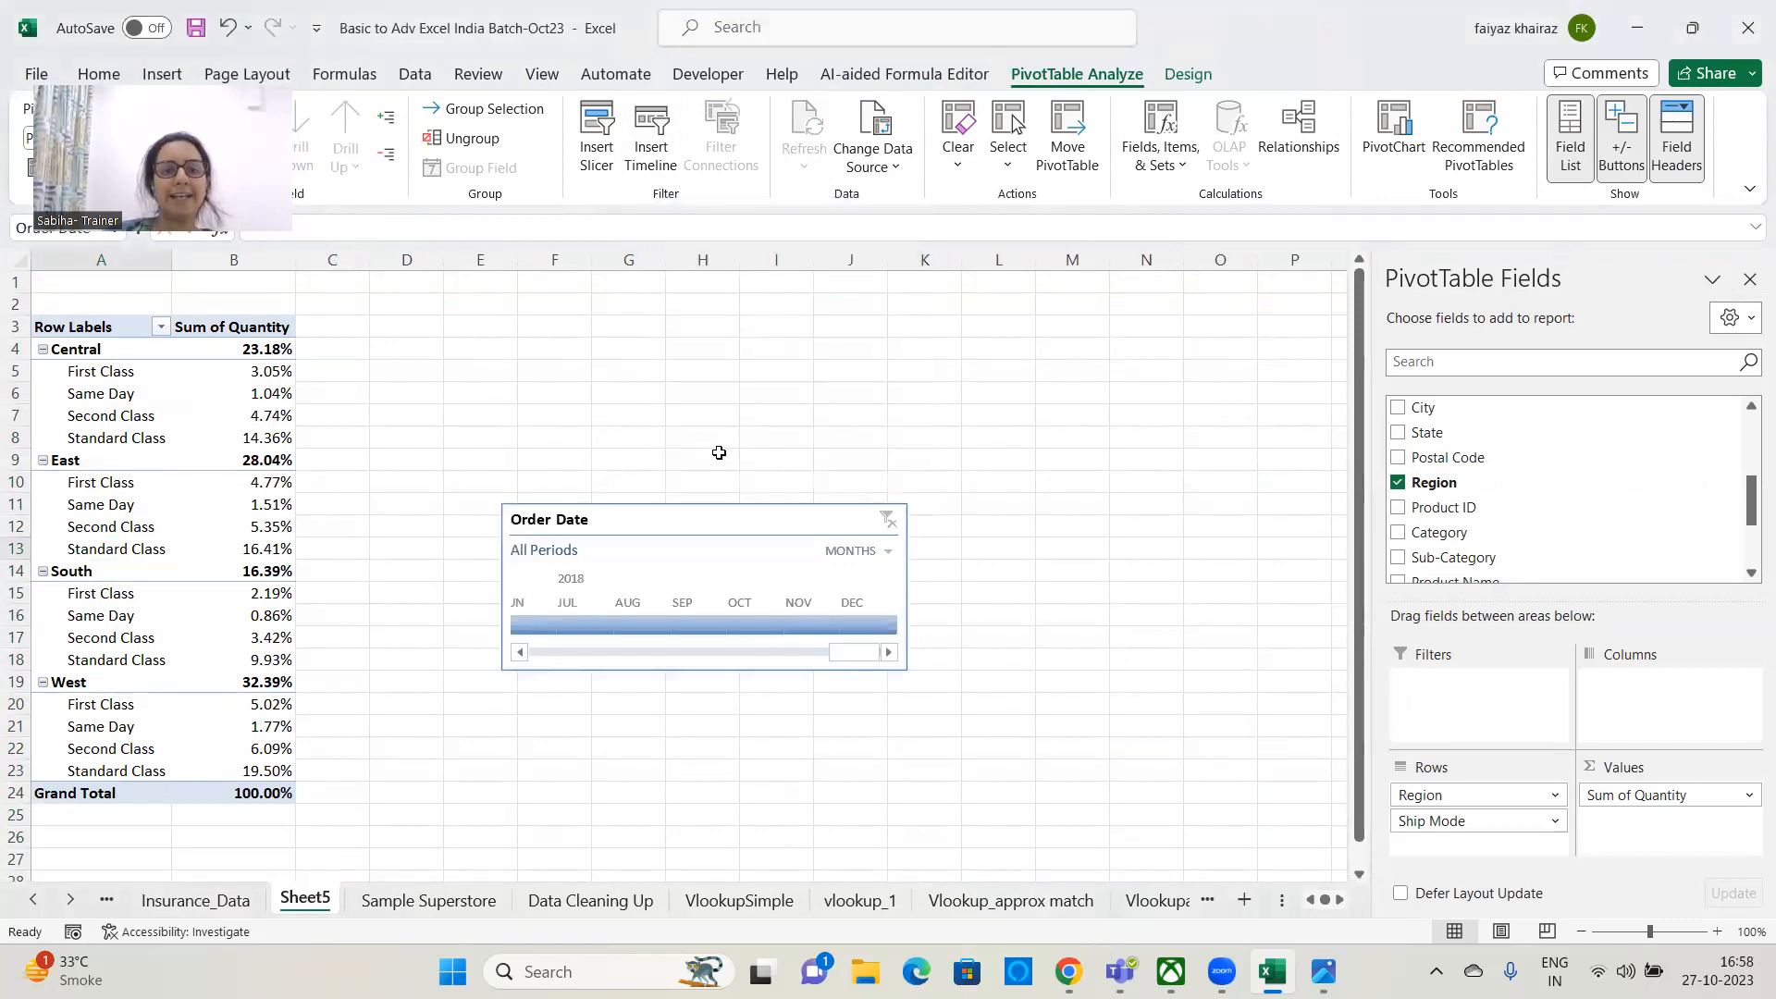
- Place the Order Date timeline over columns G to L near row 2, about 3.79 cm high, and give it the light blue timeline style
{"action": "left_click_drag", "start_coordinate": [706, 505], "coordinate": [823, 325]}
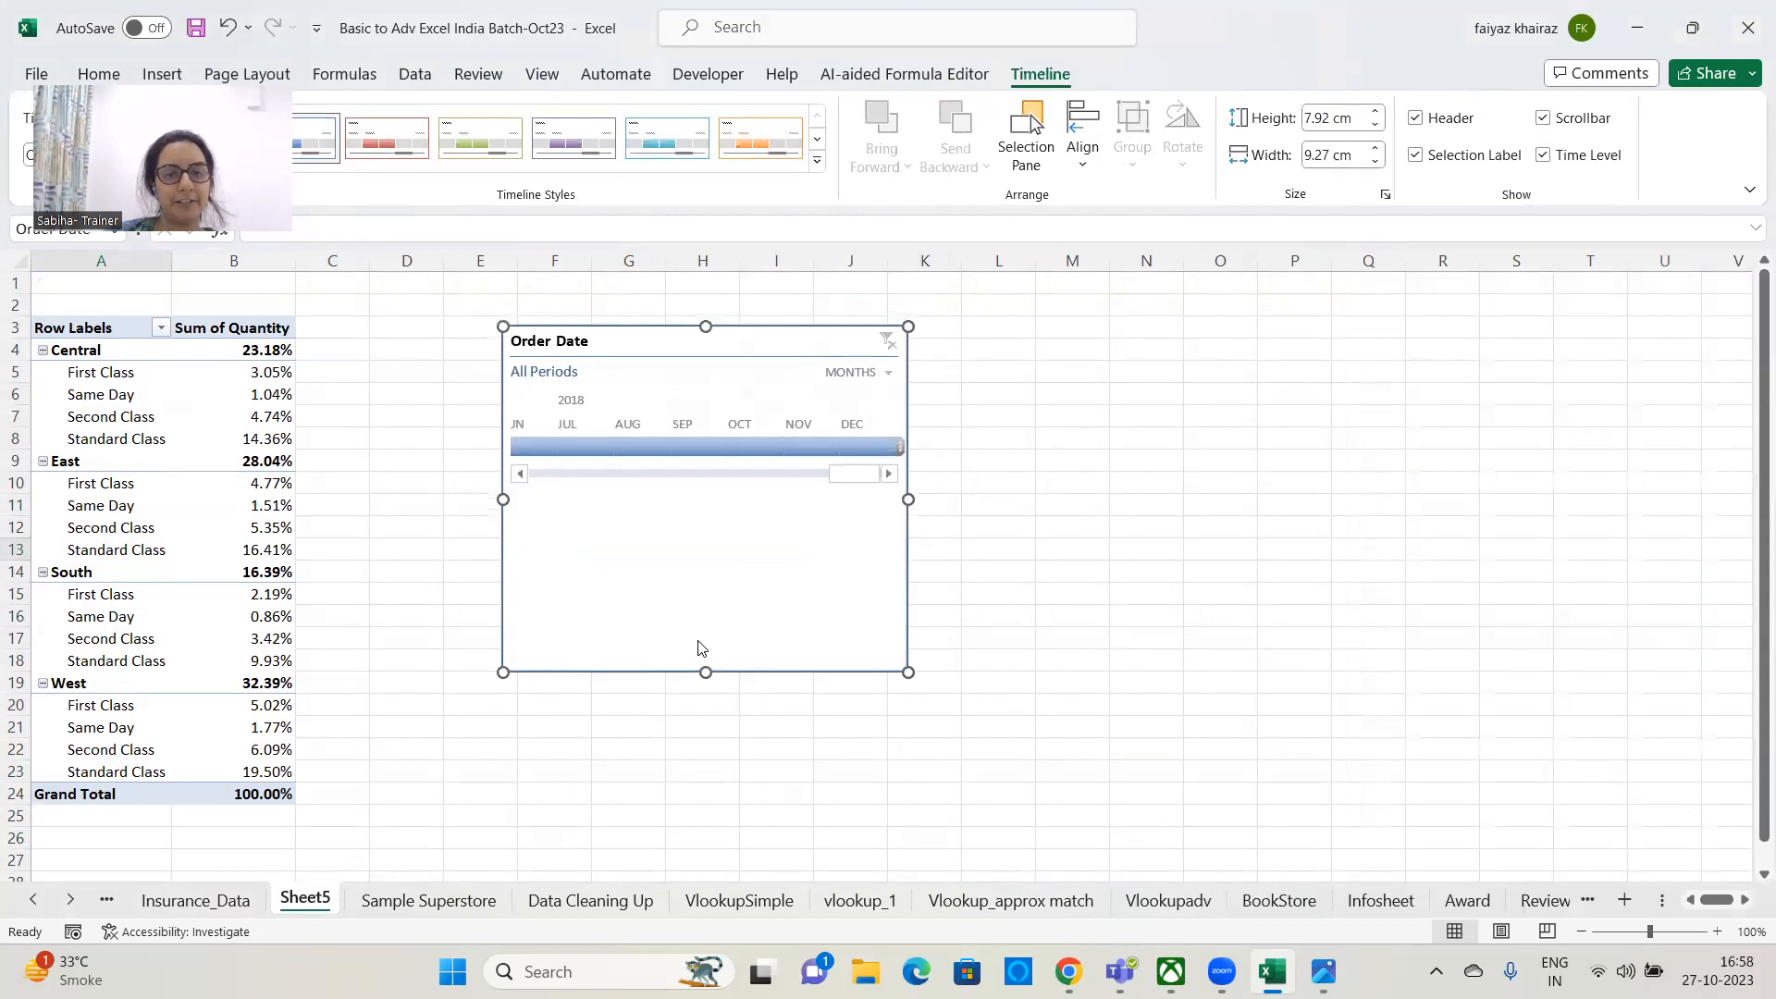
{"action": "left_click_drag", "start_coordinate": [706, 672], "coordinate": [706, 492]}
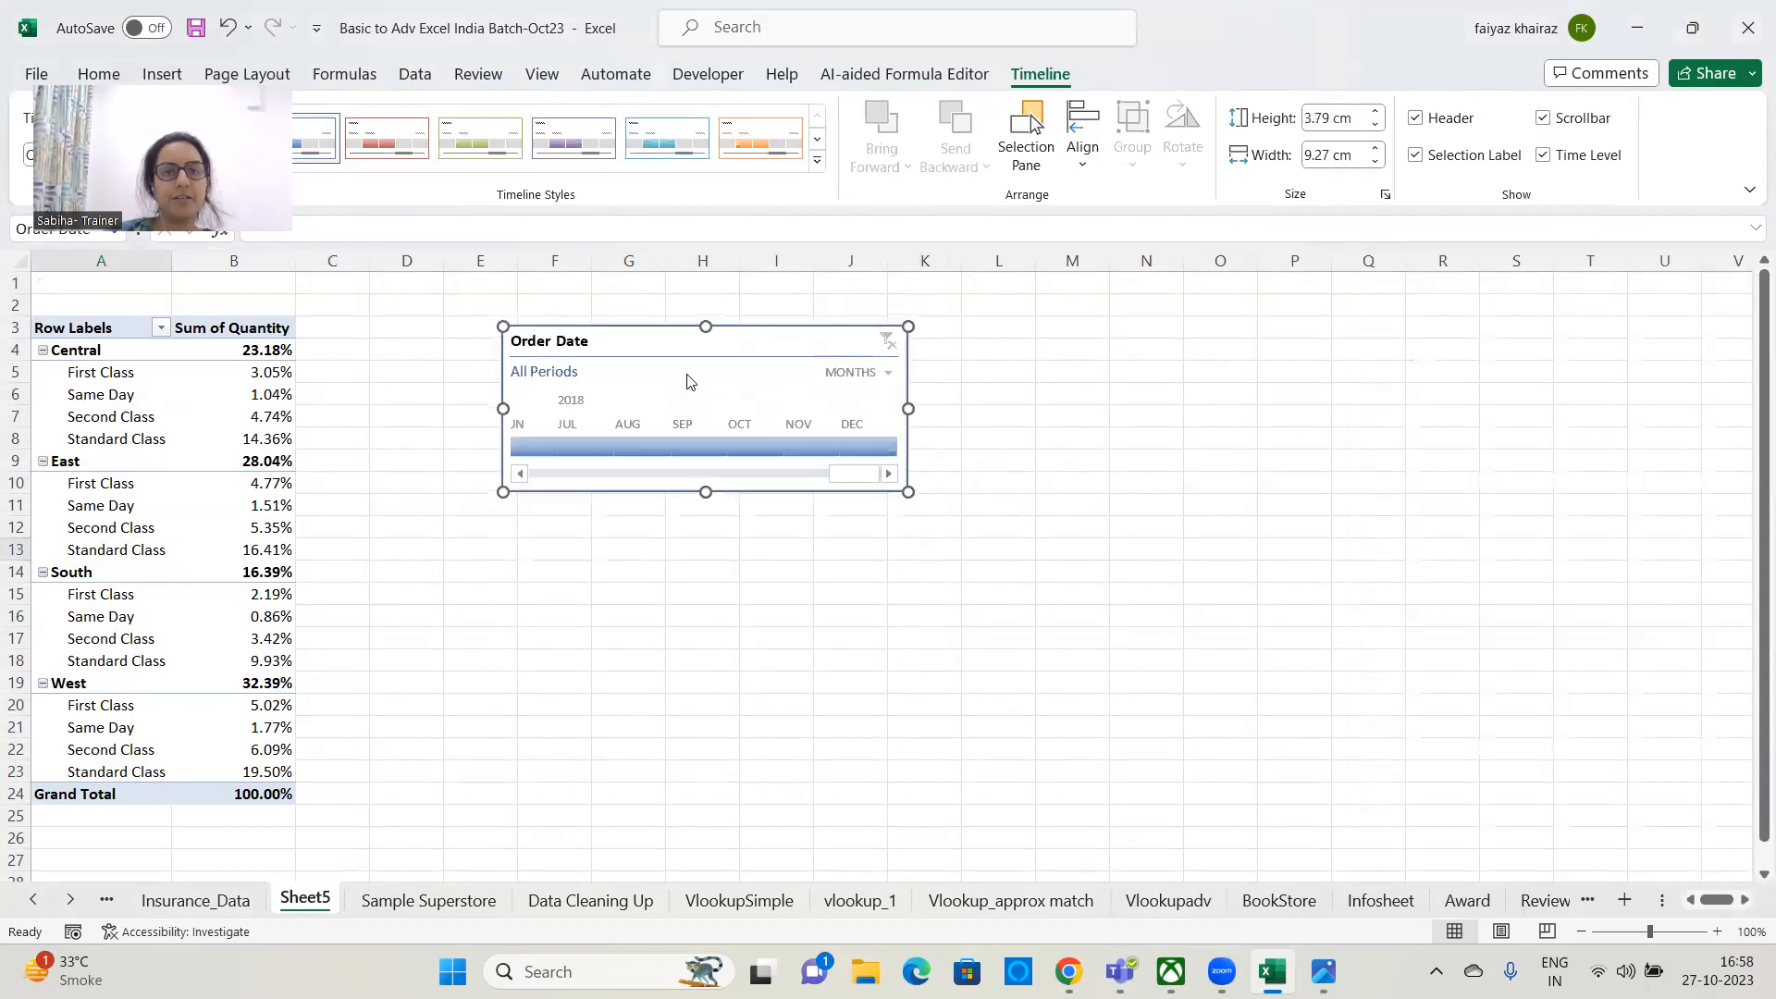
{"action": "left_click_drag", "start_coordinate": [687, 381], "coordinate": [798, 354]}
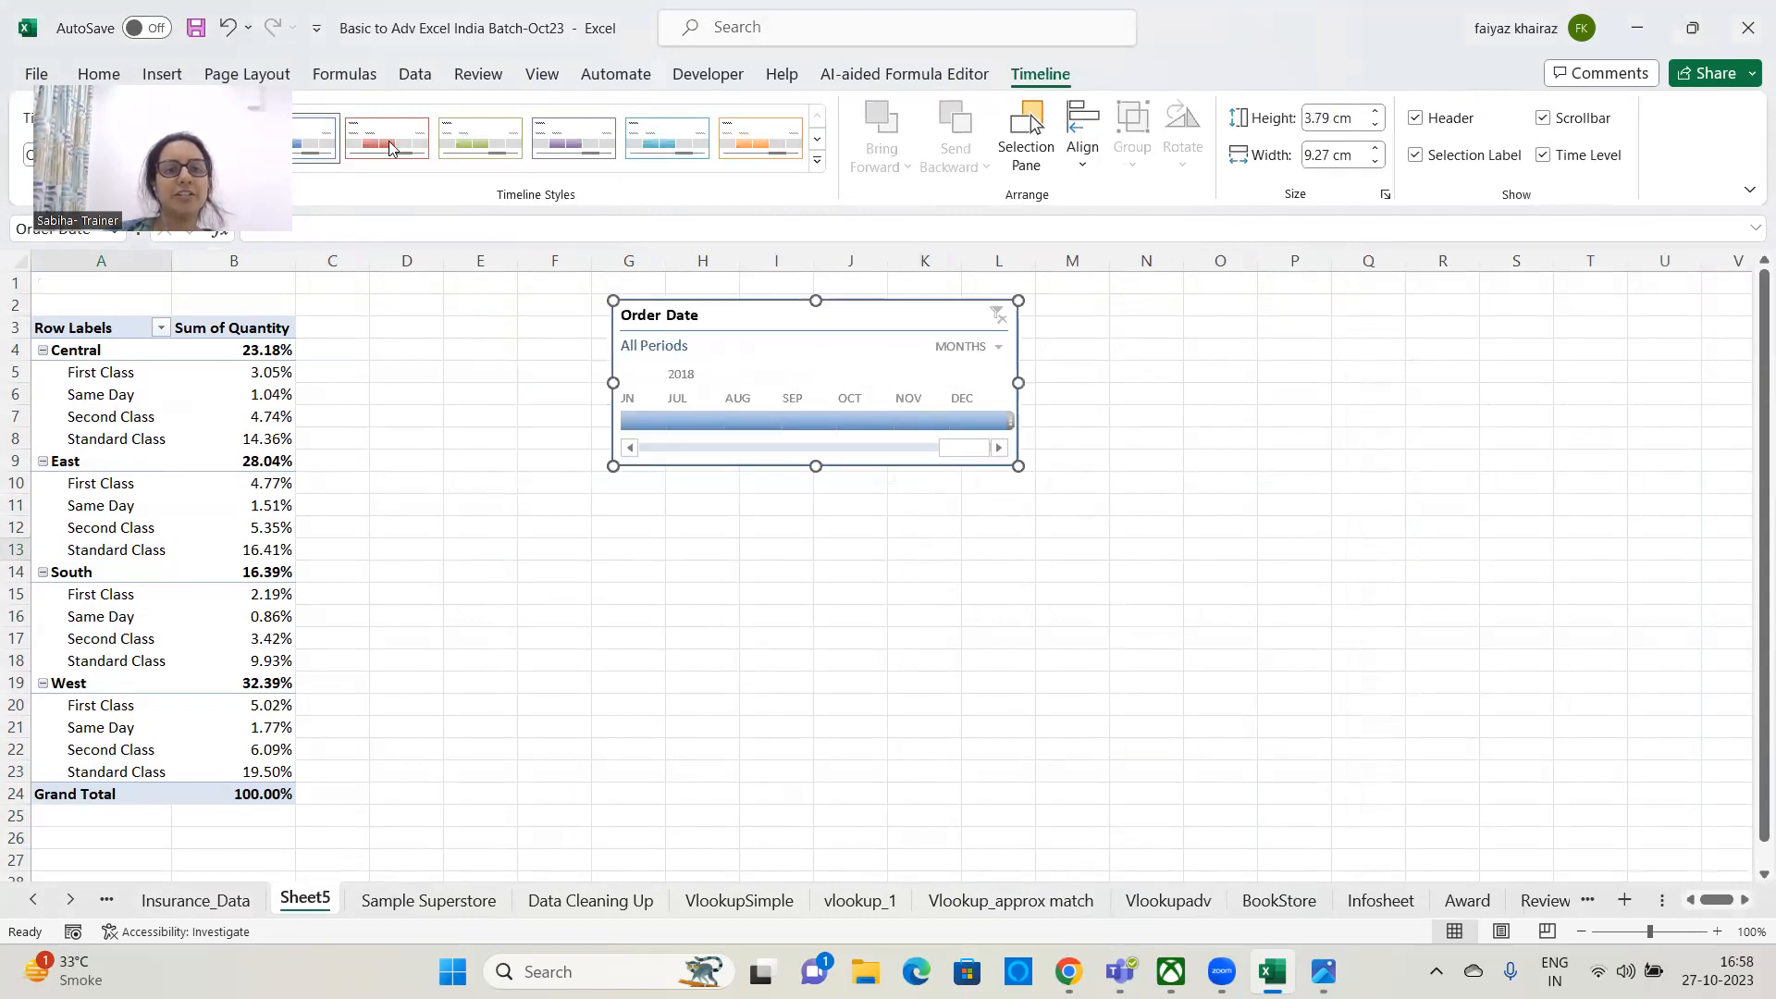
{"action": "left_click", "coordinate": [666, 139]}
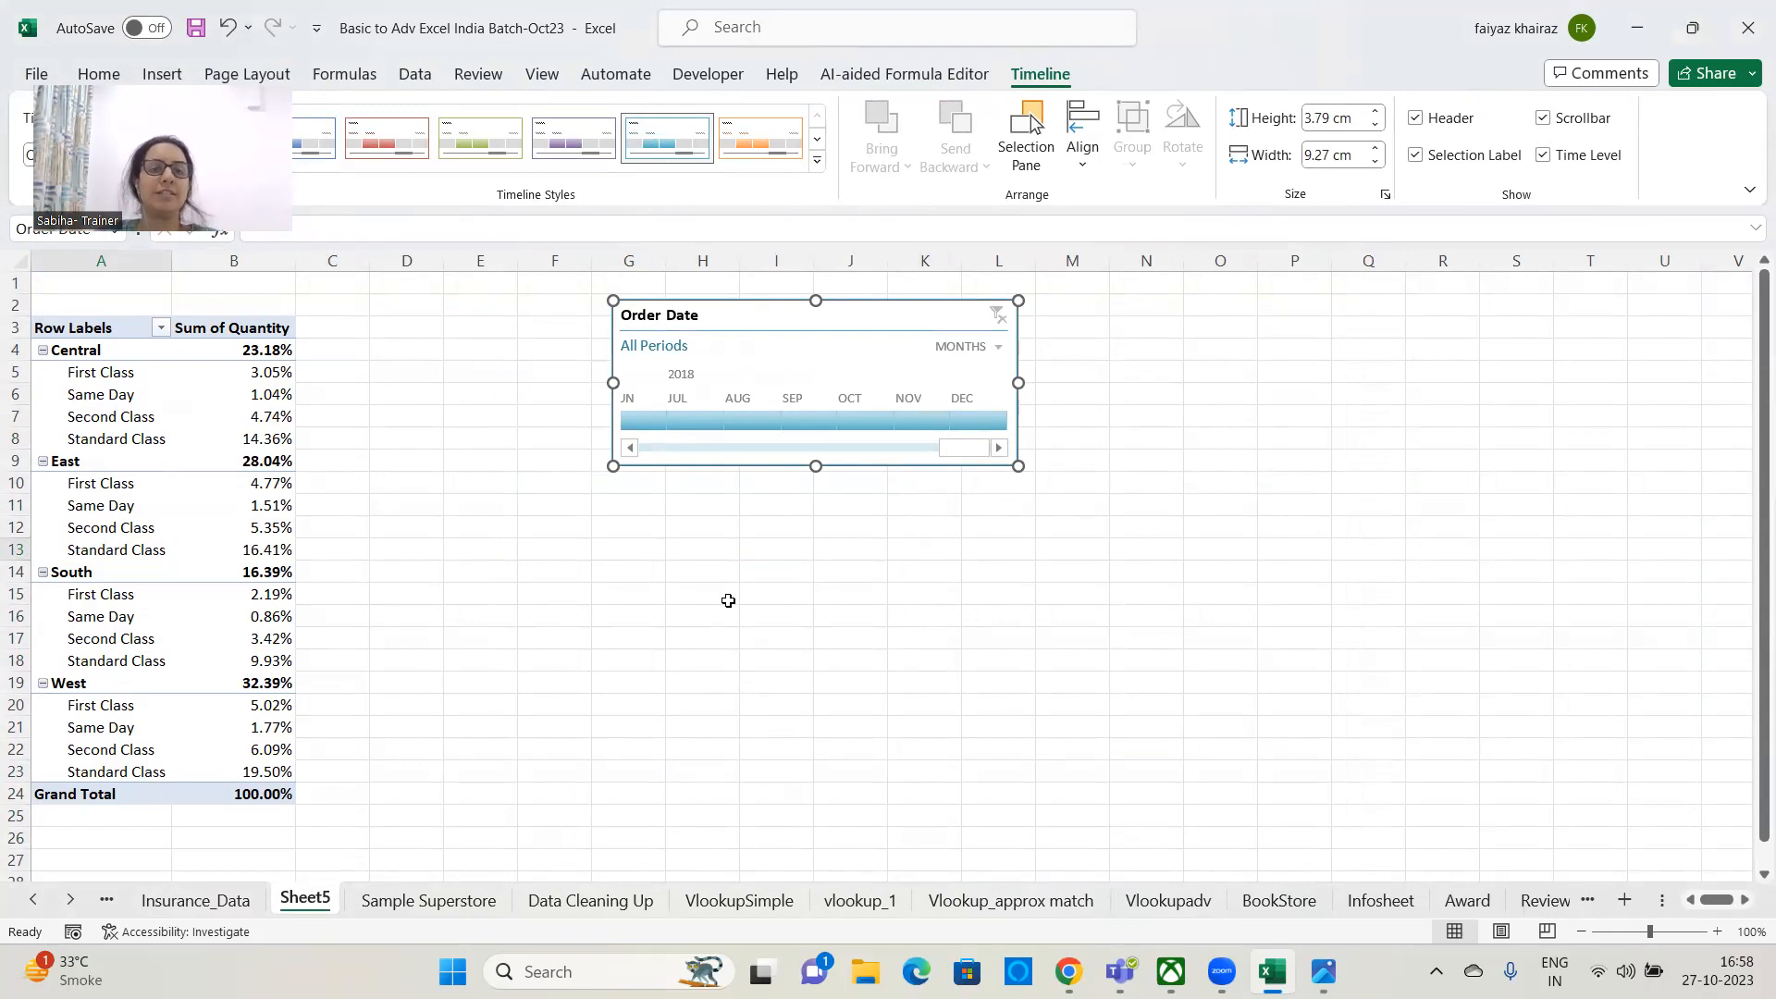
- Filter the pivot table to Jul 2018 with the timeline, extend the range to Jul - Aug 2018, and clear the filter
{"action": "left_click", "coordinate": [691, 424]}
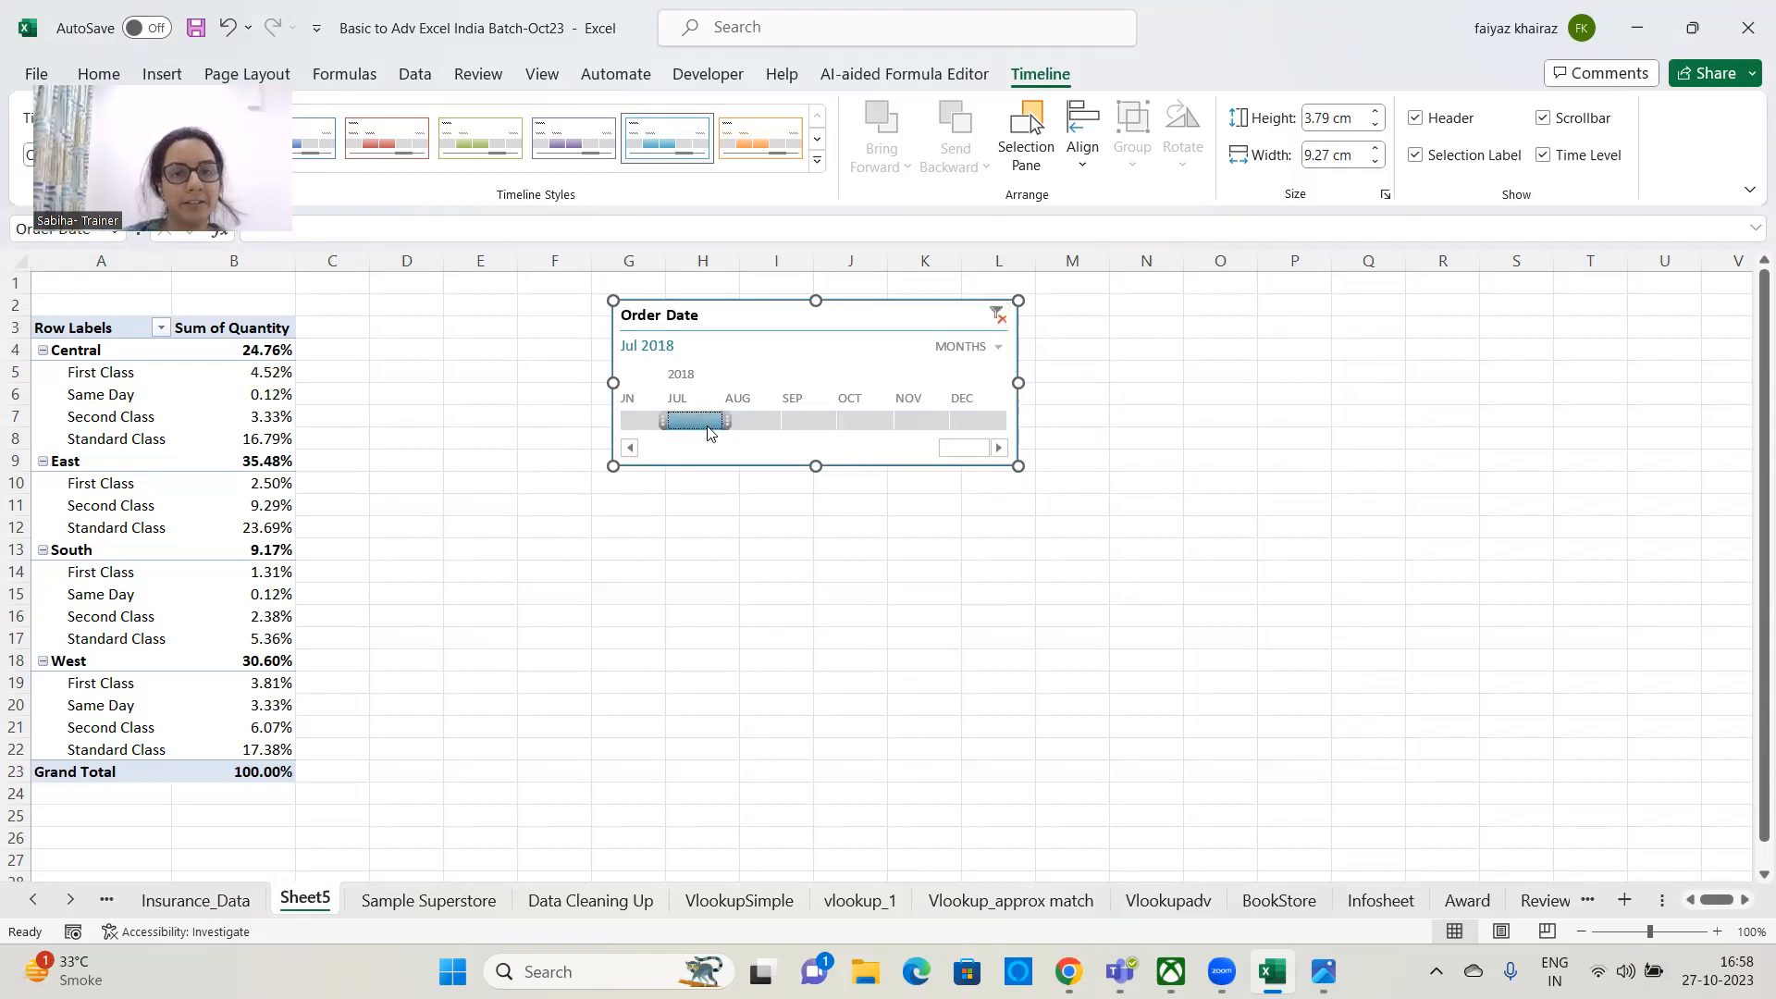
{"action": "left_click_drag", "start_coordinate": [728, 420], "coordinate": [773, 421]}
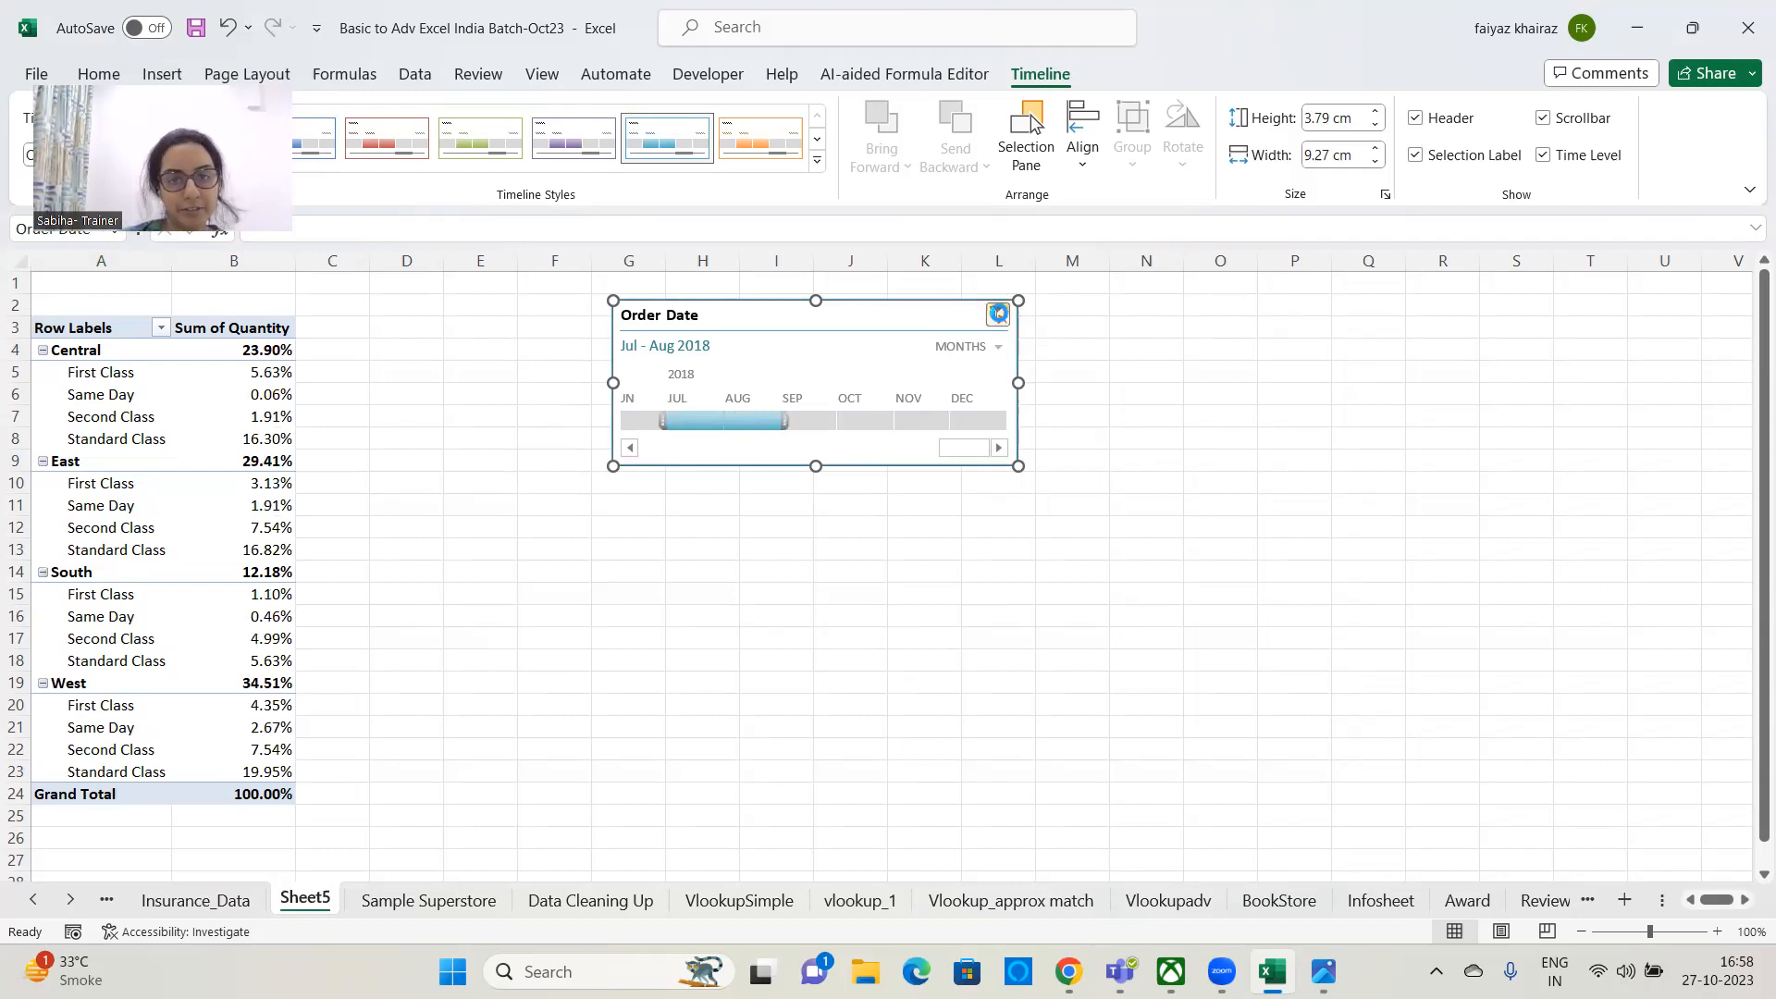
{"action": "left_click", "coordinate": [997, 314]}
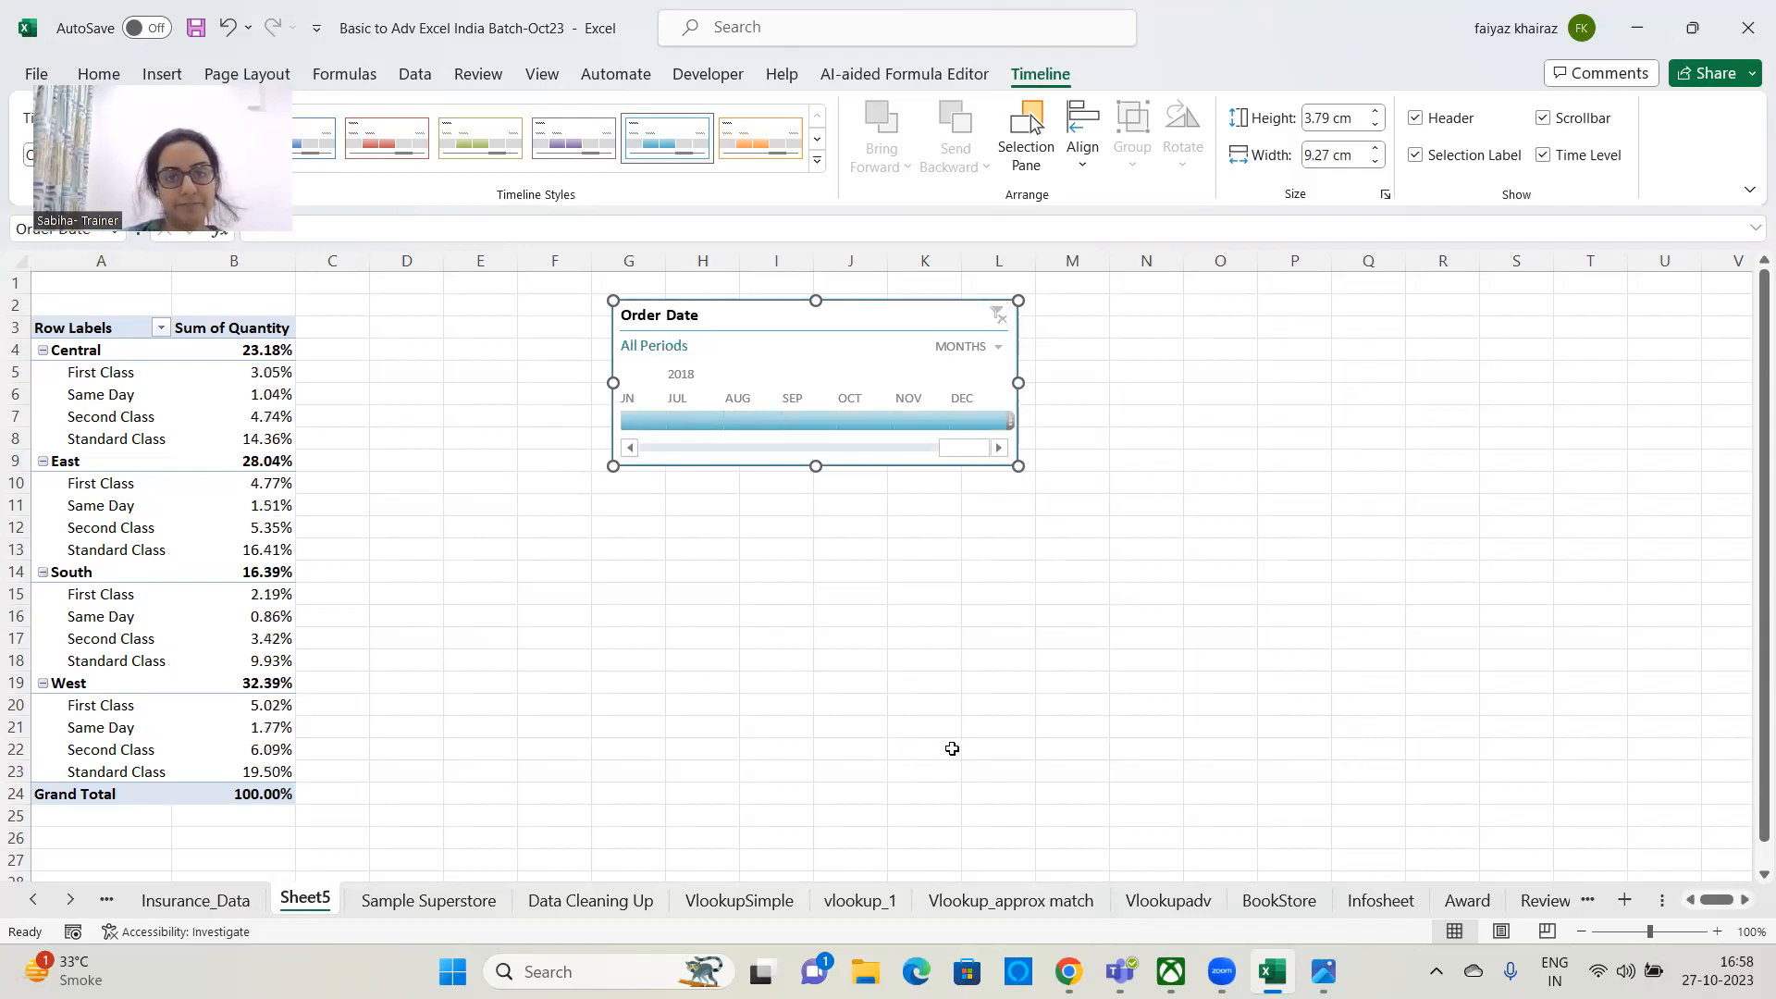
- Filter the pivot table to Q4 2018 with the Order Date timeline, and extend the range back to Q3 - Q4 2018
{"action": "left_click", "coordinate": [847, 422]}
{"action": "left_click_drag", "start_coordinate": [886, 421], "coordinate": [980, 420]}
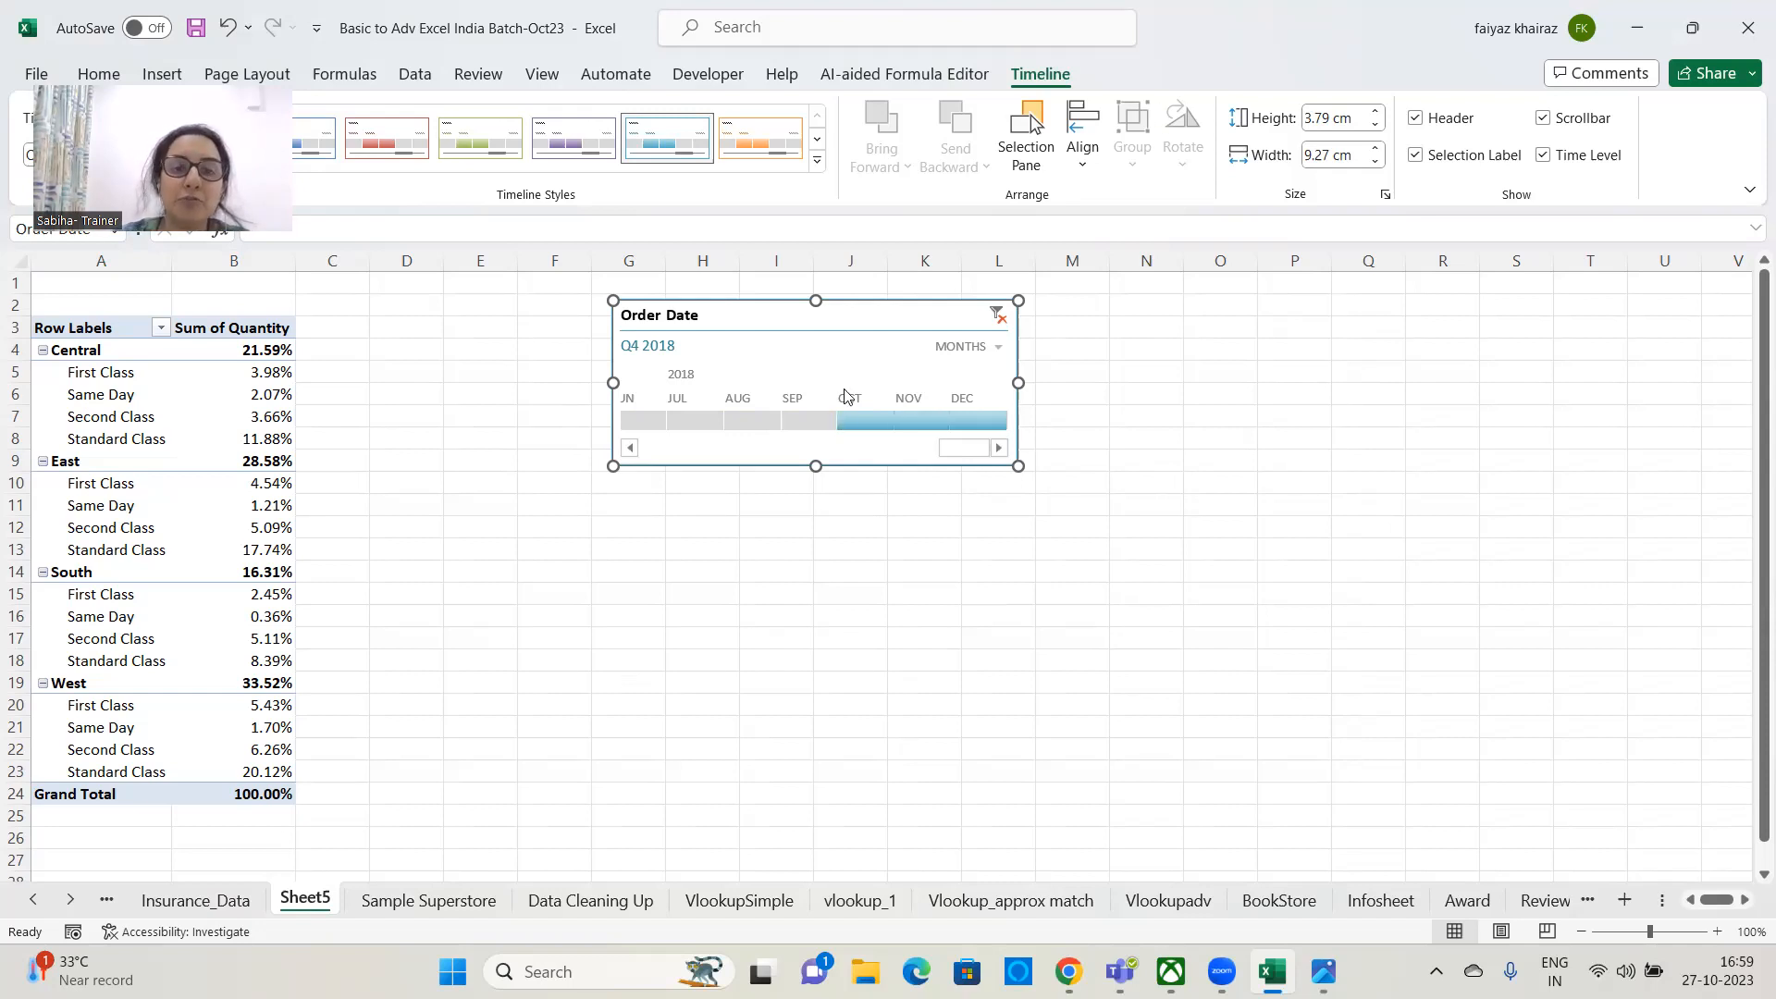
{"action": "left_click_drag", "start_coordinate": [838, 420], "coordinate": [366, 404]}
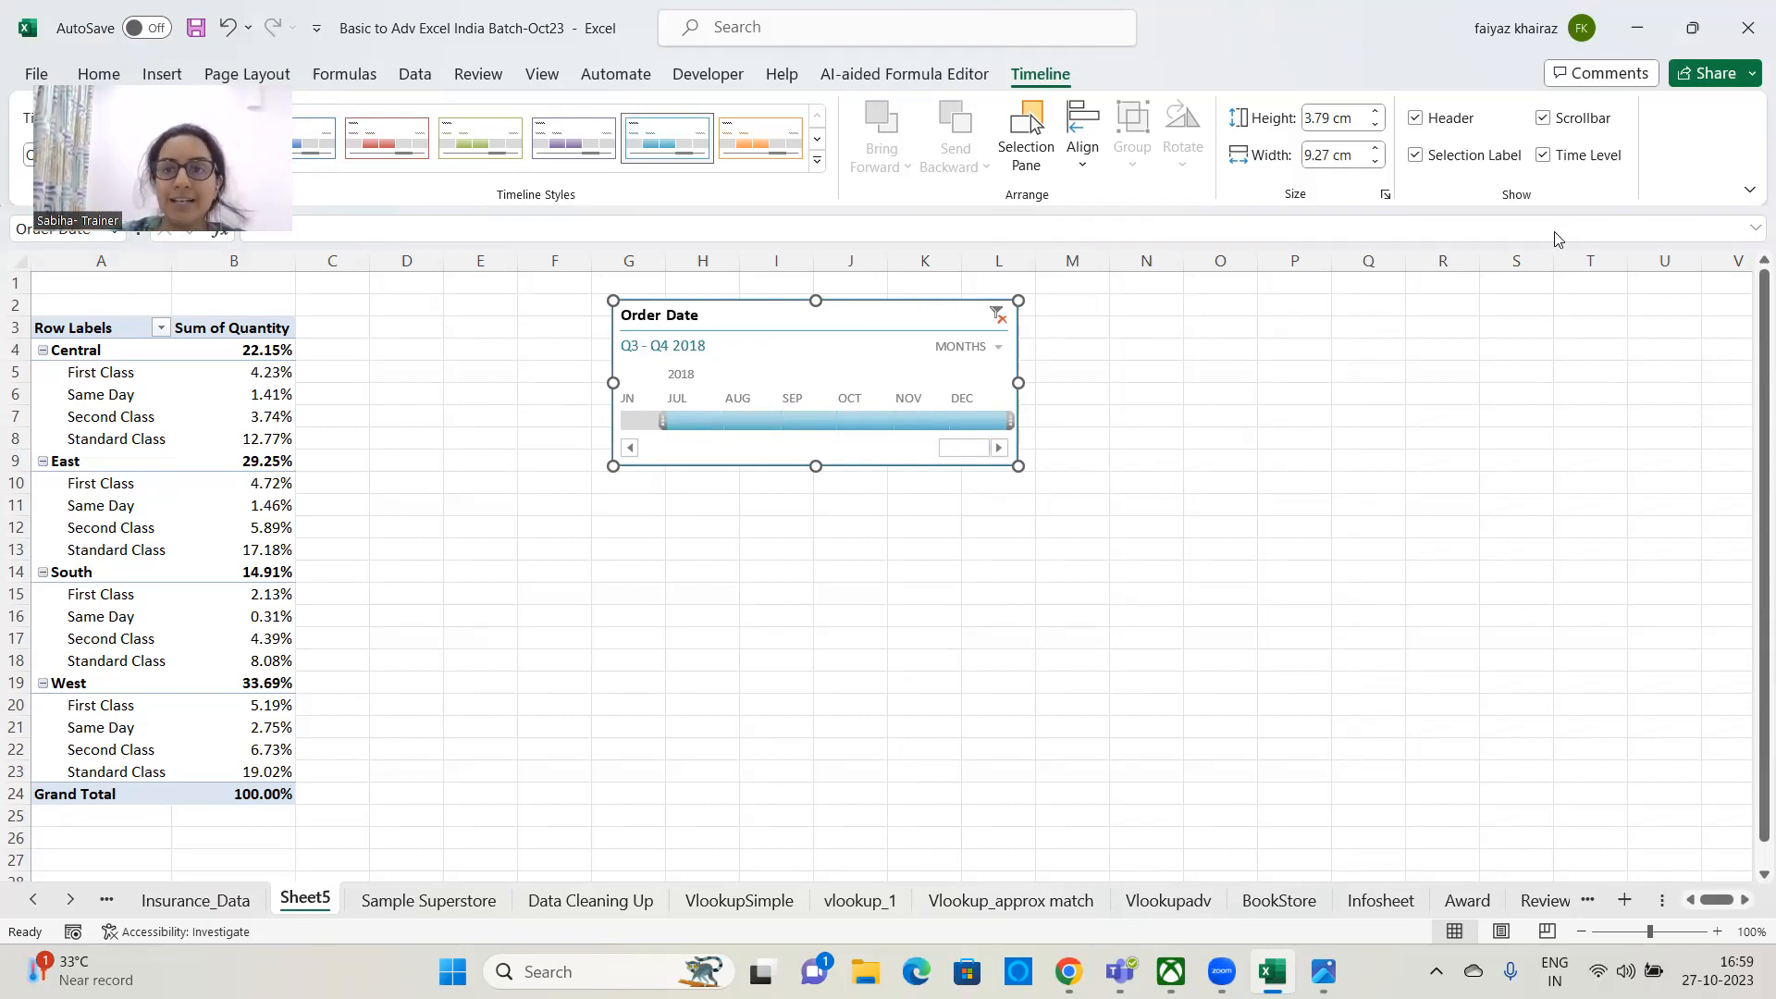
- Hide the Order Date timeline's selection label and show it again
{"action": "left_click", "coordinate": [1416, 157]}
{"action": "left_click", "coordinate": [1416, 157]}
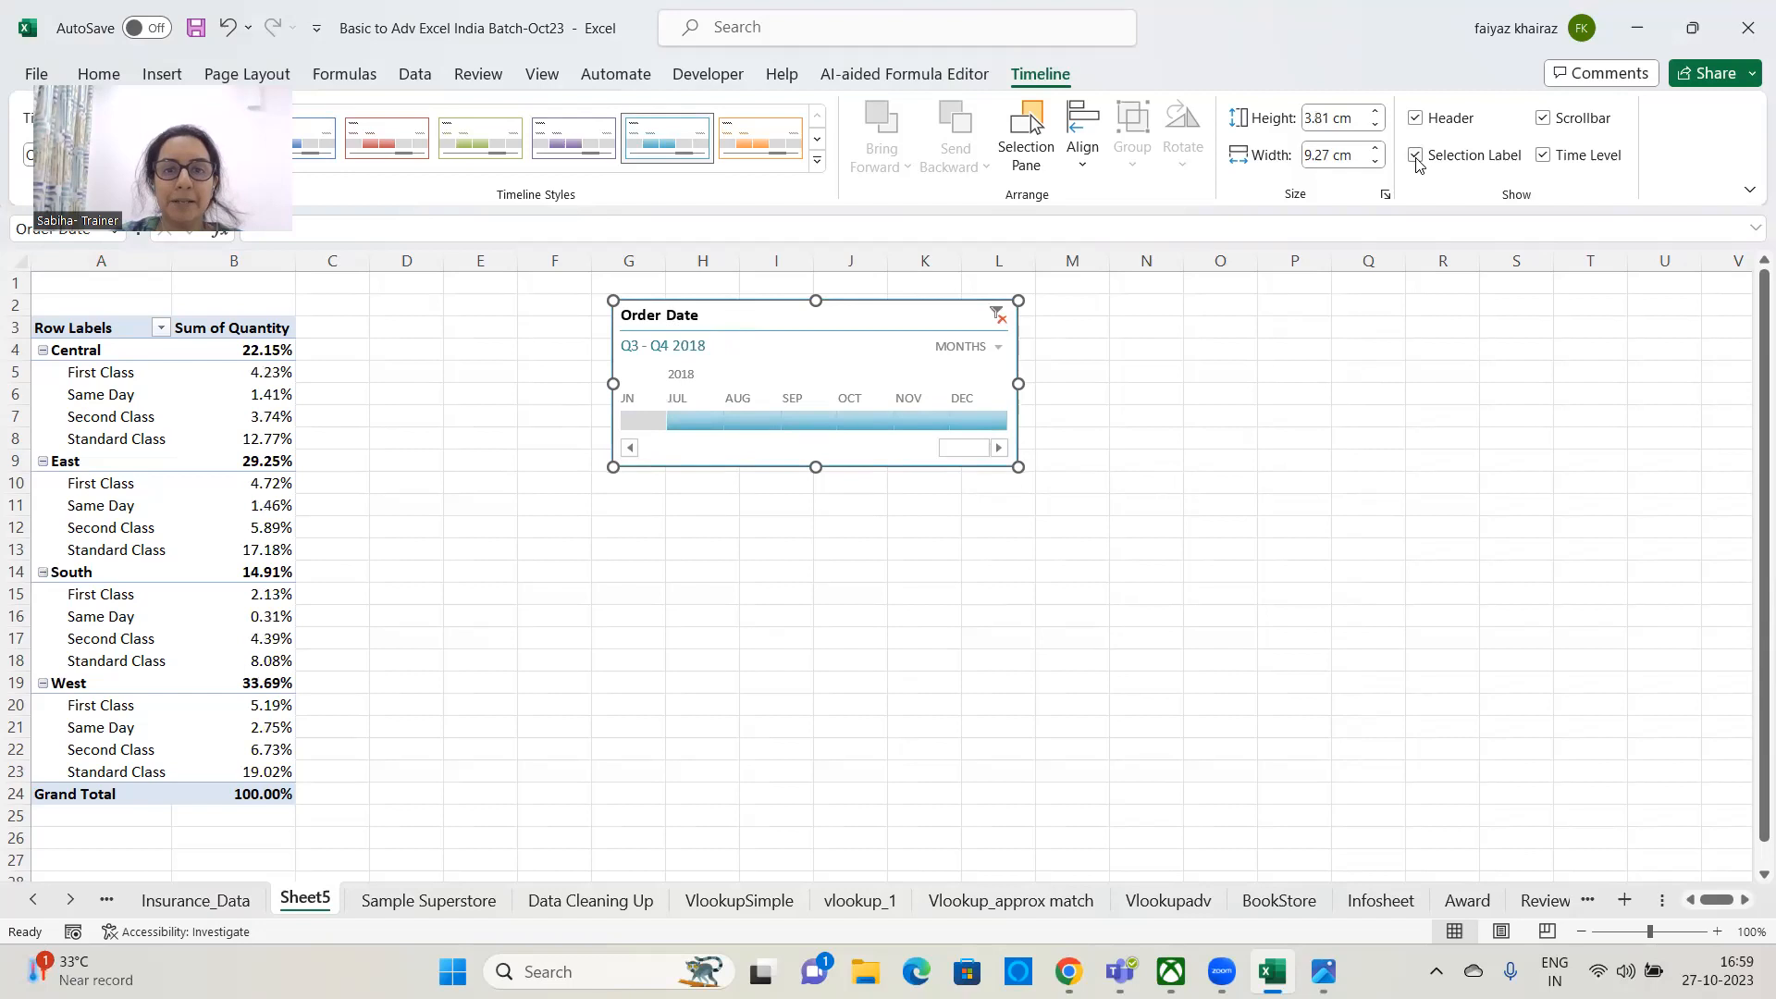
{"action": "left_click", "coordinate": [1416, 157]}
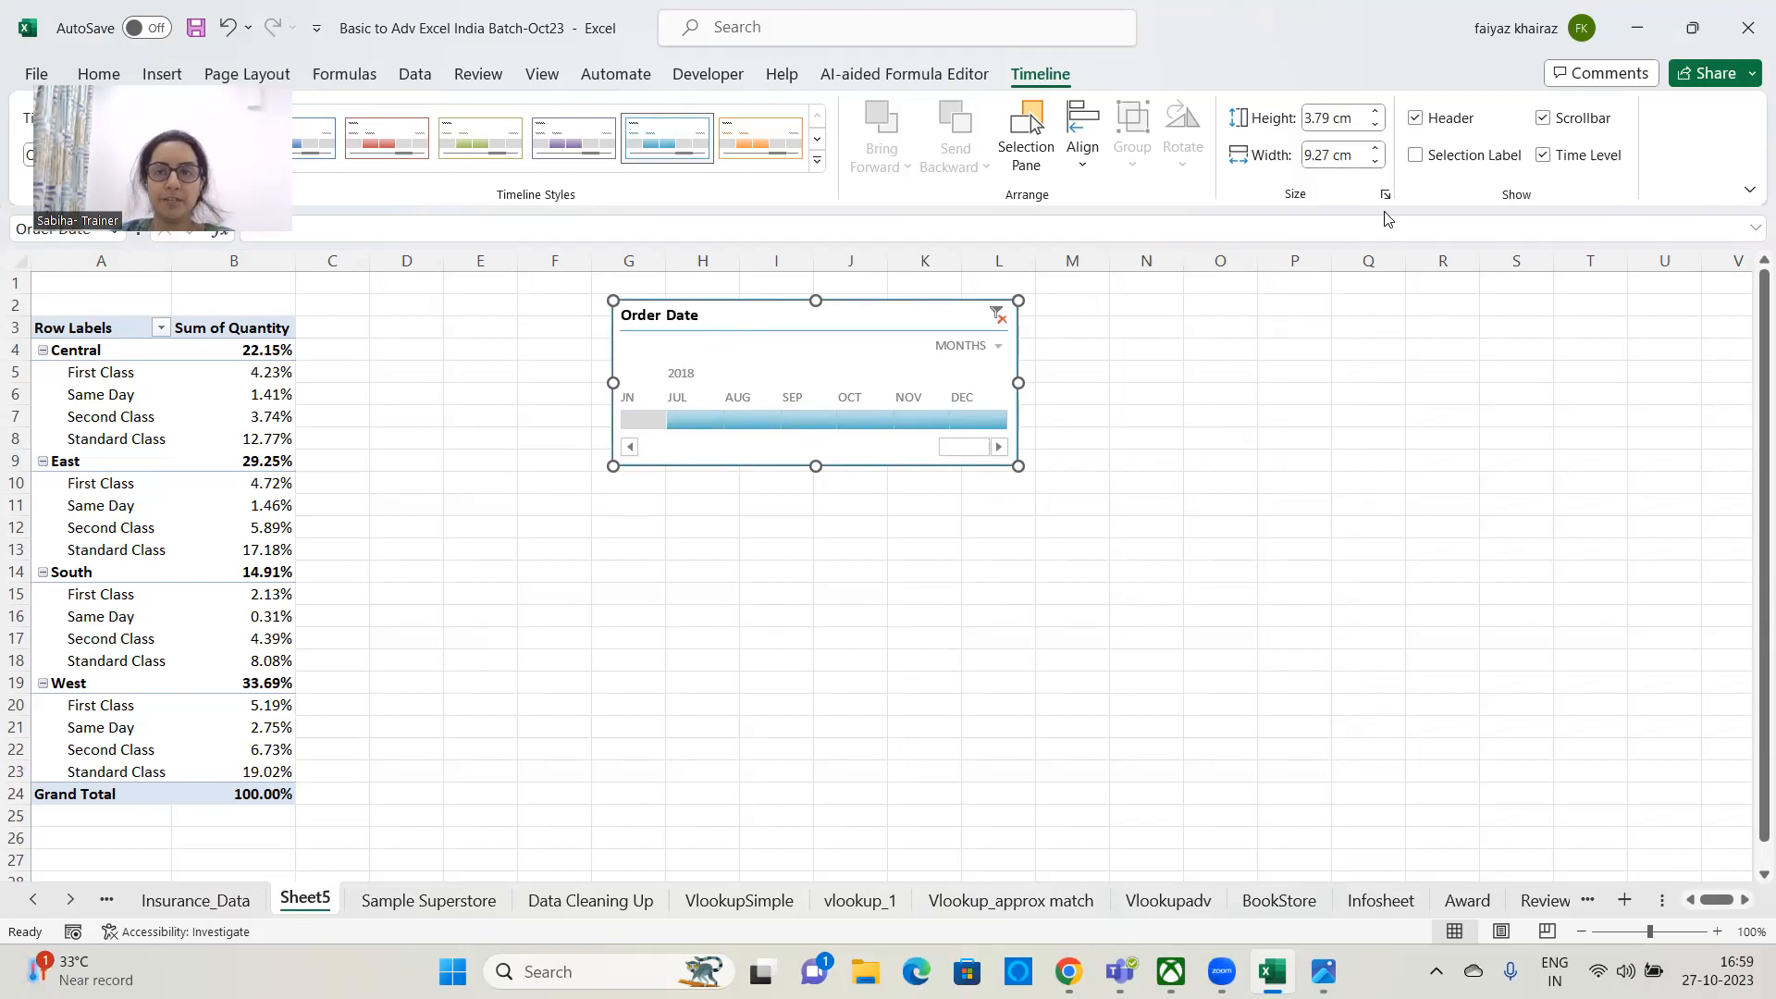
{"action": "left_click", "coordinate": [1415, 157]}
{"action": "left_click", "coordinate": [1416, 157]}
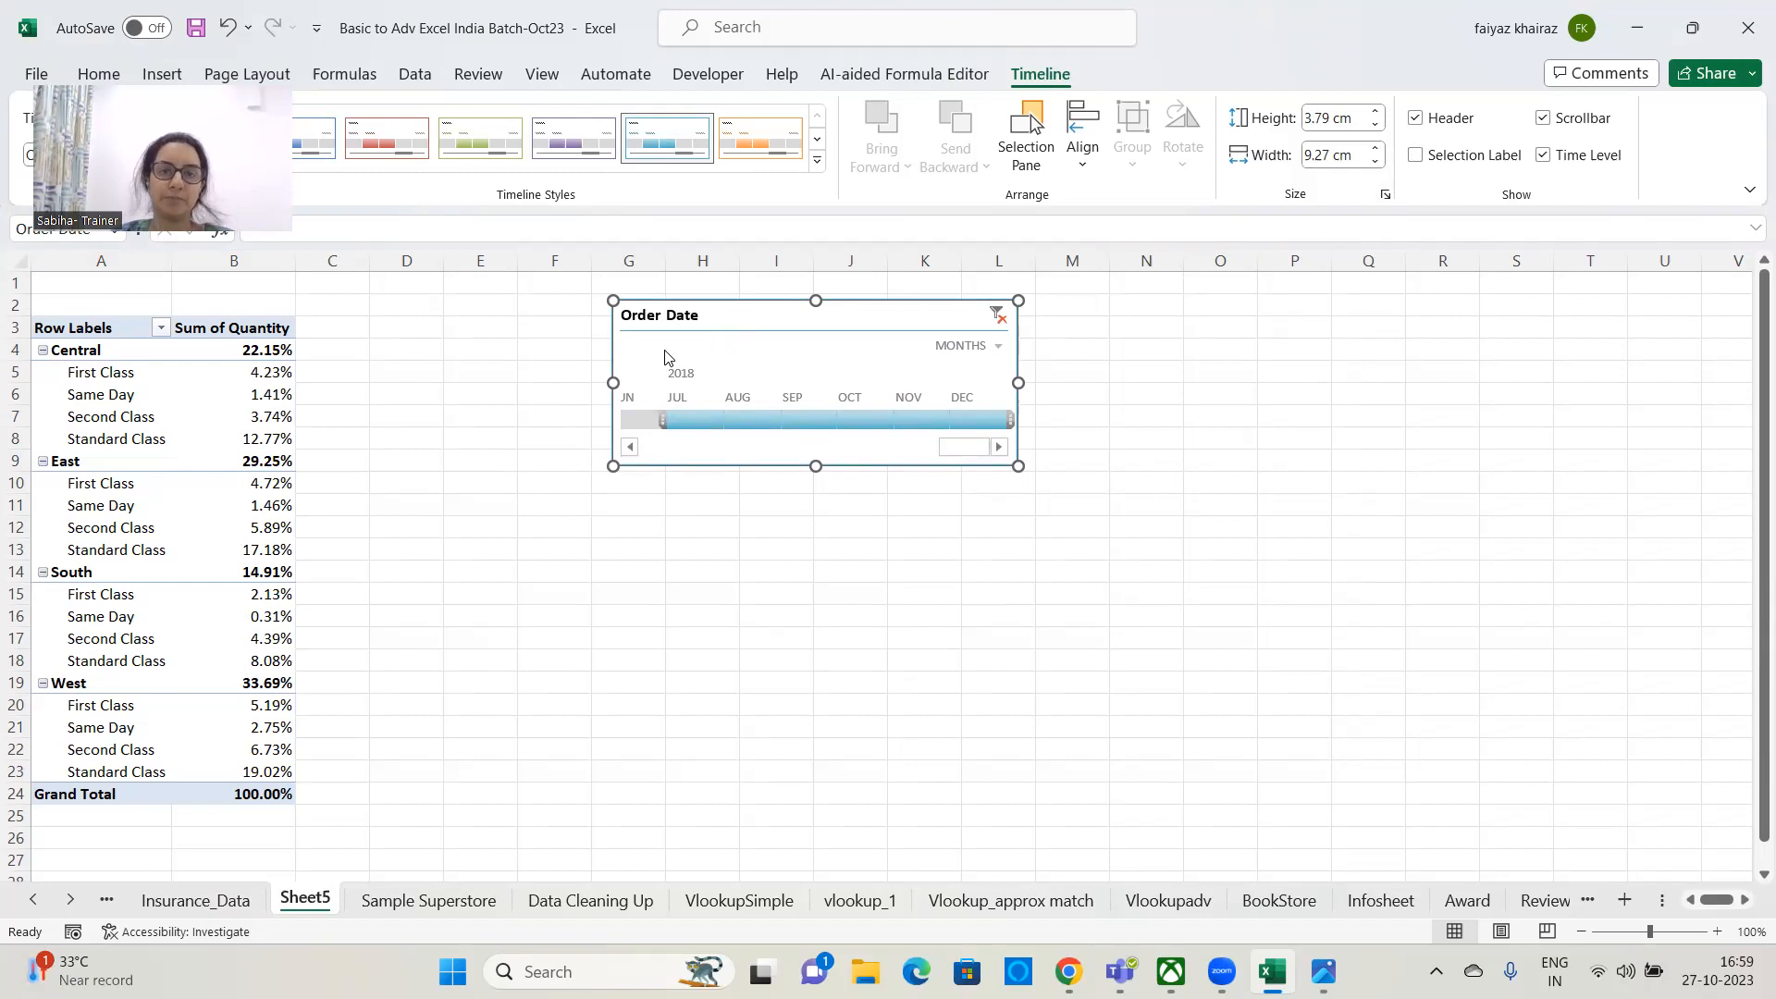
{"action": "left_click", "coordinate": [1417, 157]}
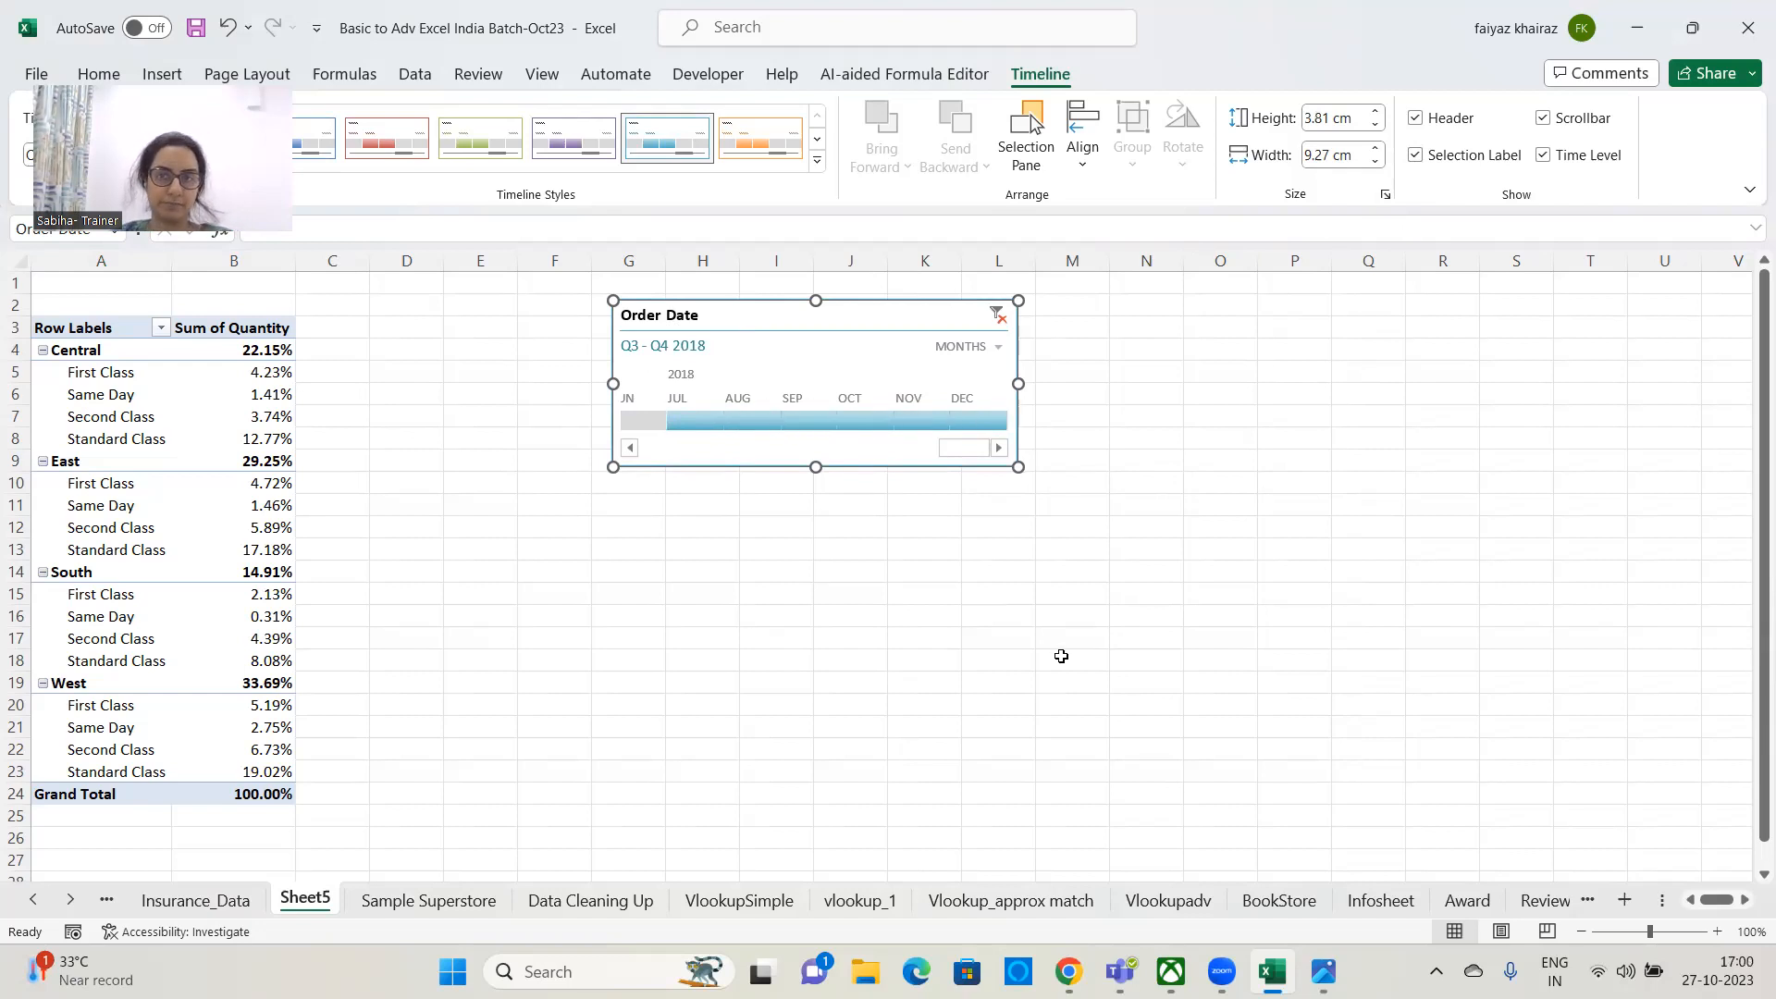
- Clear the Order Date timeline's filter and filter the pivot table to Aug 2018
{"action": "left_click_drag", "start_coordinate": [962, 448], "coordinate": [1114, 460]}
{"action": "mouse_move", "coordinate": [878, 468]}
{"action": "left_mouse_down"}
{"action": "mouse_move", "coordinate": [725, 460]}
{"action": "mouse_move", "coordinate": [902, 461]}
{"action": "left_mouse_up"}
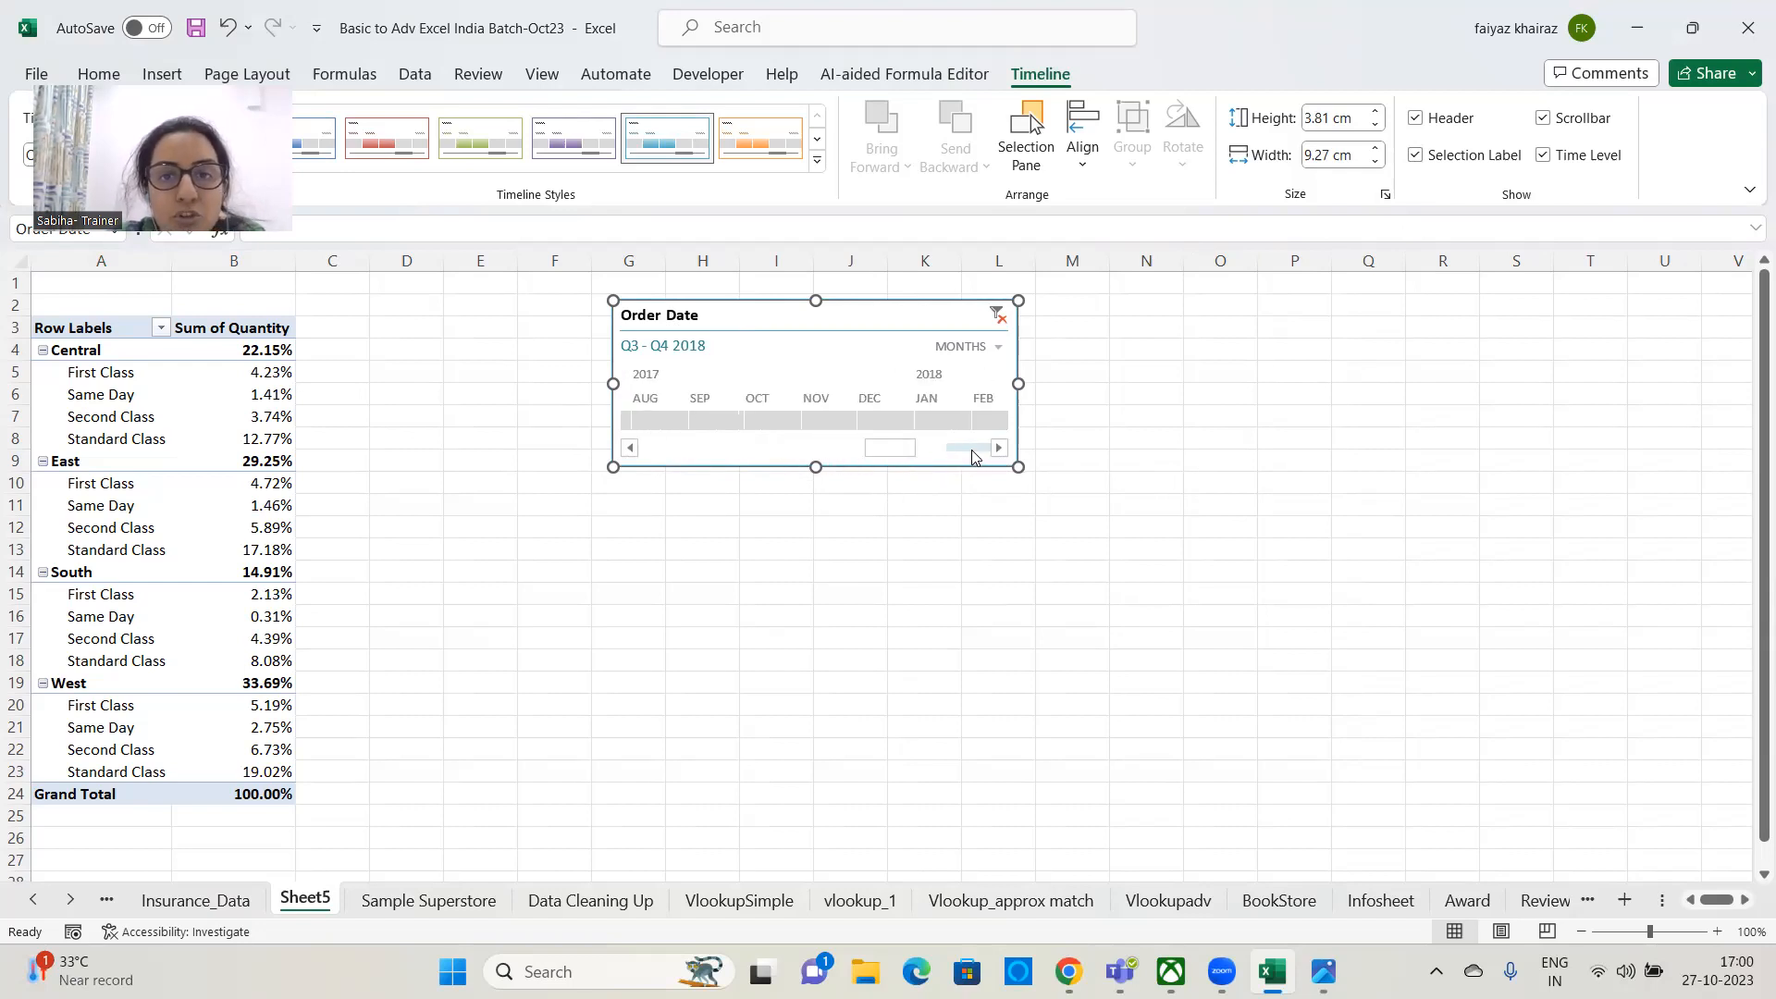
{"action": "left_click", "coordinate": [935, 452]}
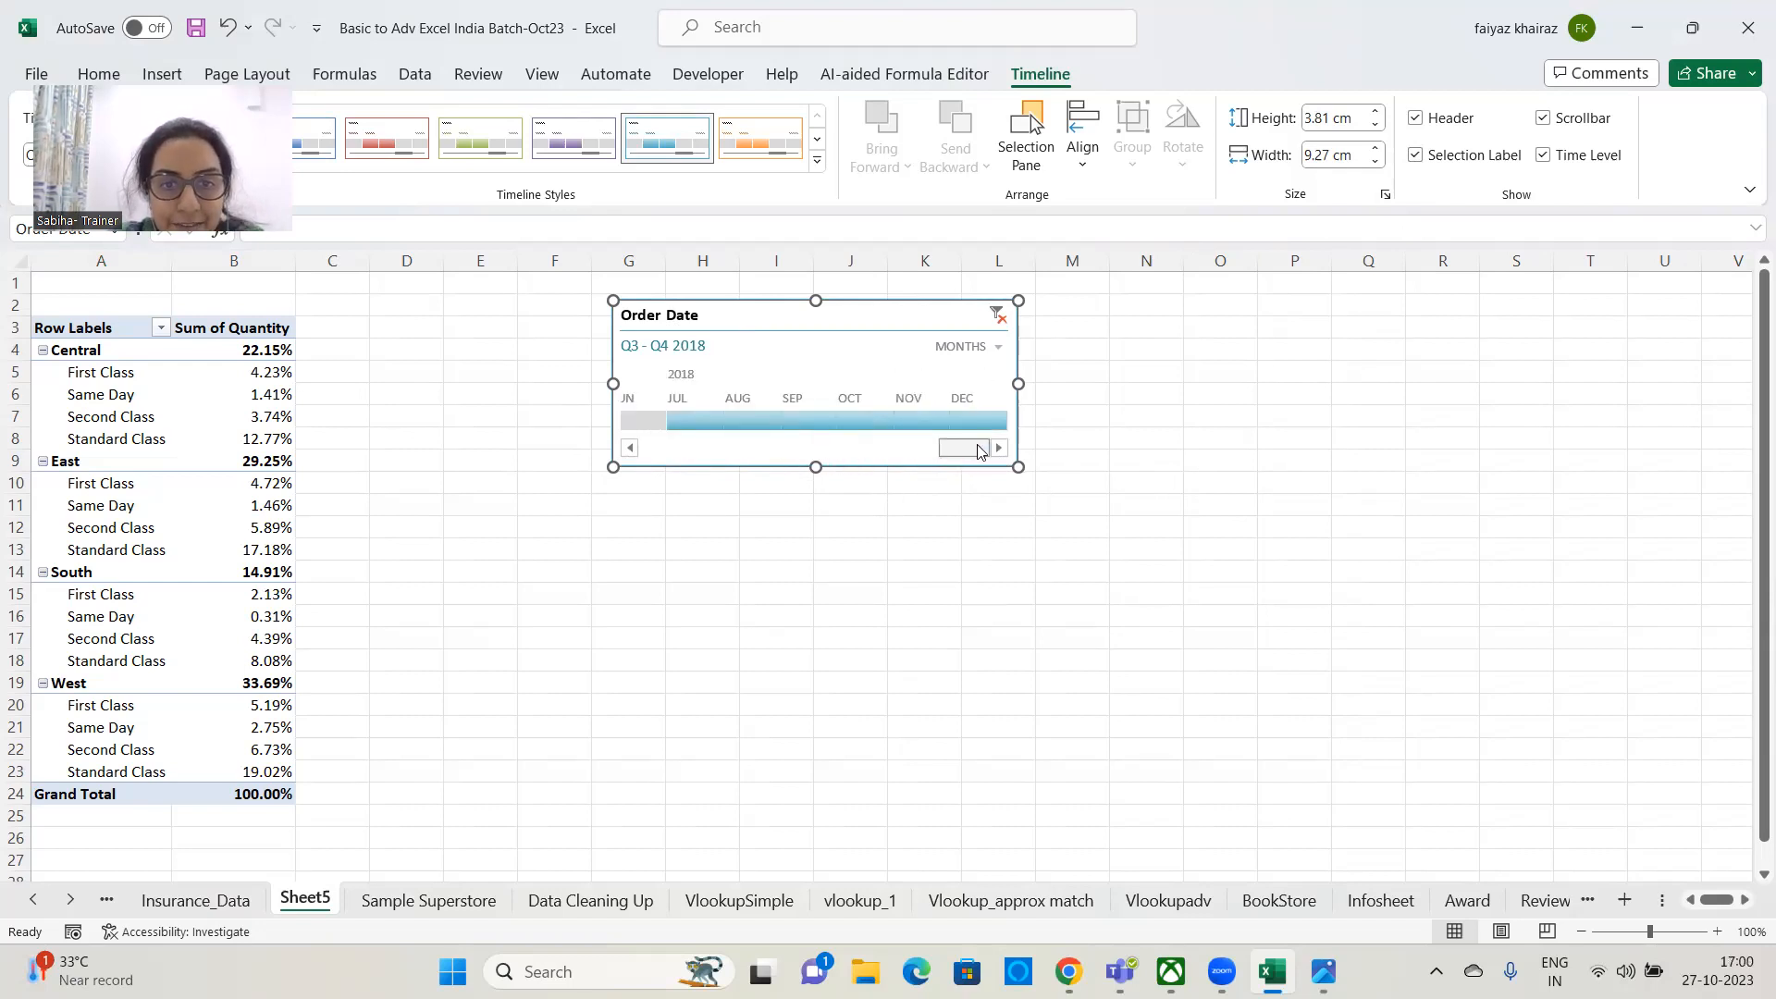
{"action": "left_click", "coordinate": [997, 315]}
{"action": "left_click", "coordinate": [782, 452]}
{"action": "left_click_drag", "start_coordinate": [782, 453], "coordinate": [1034, 453]}
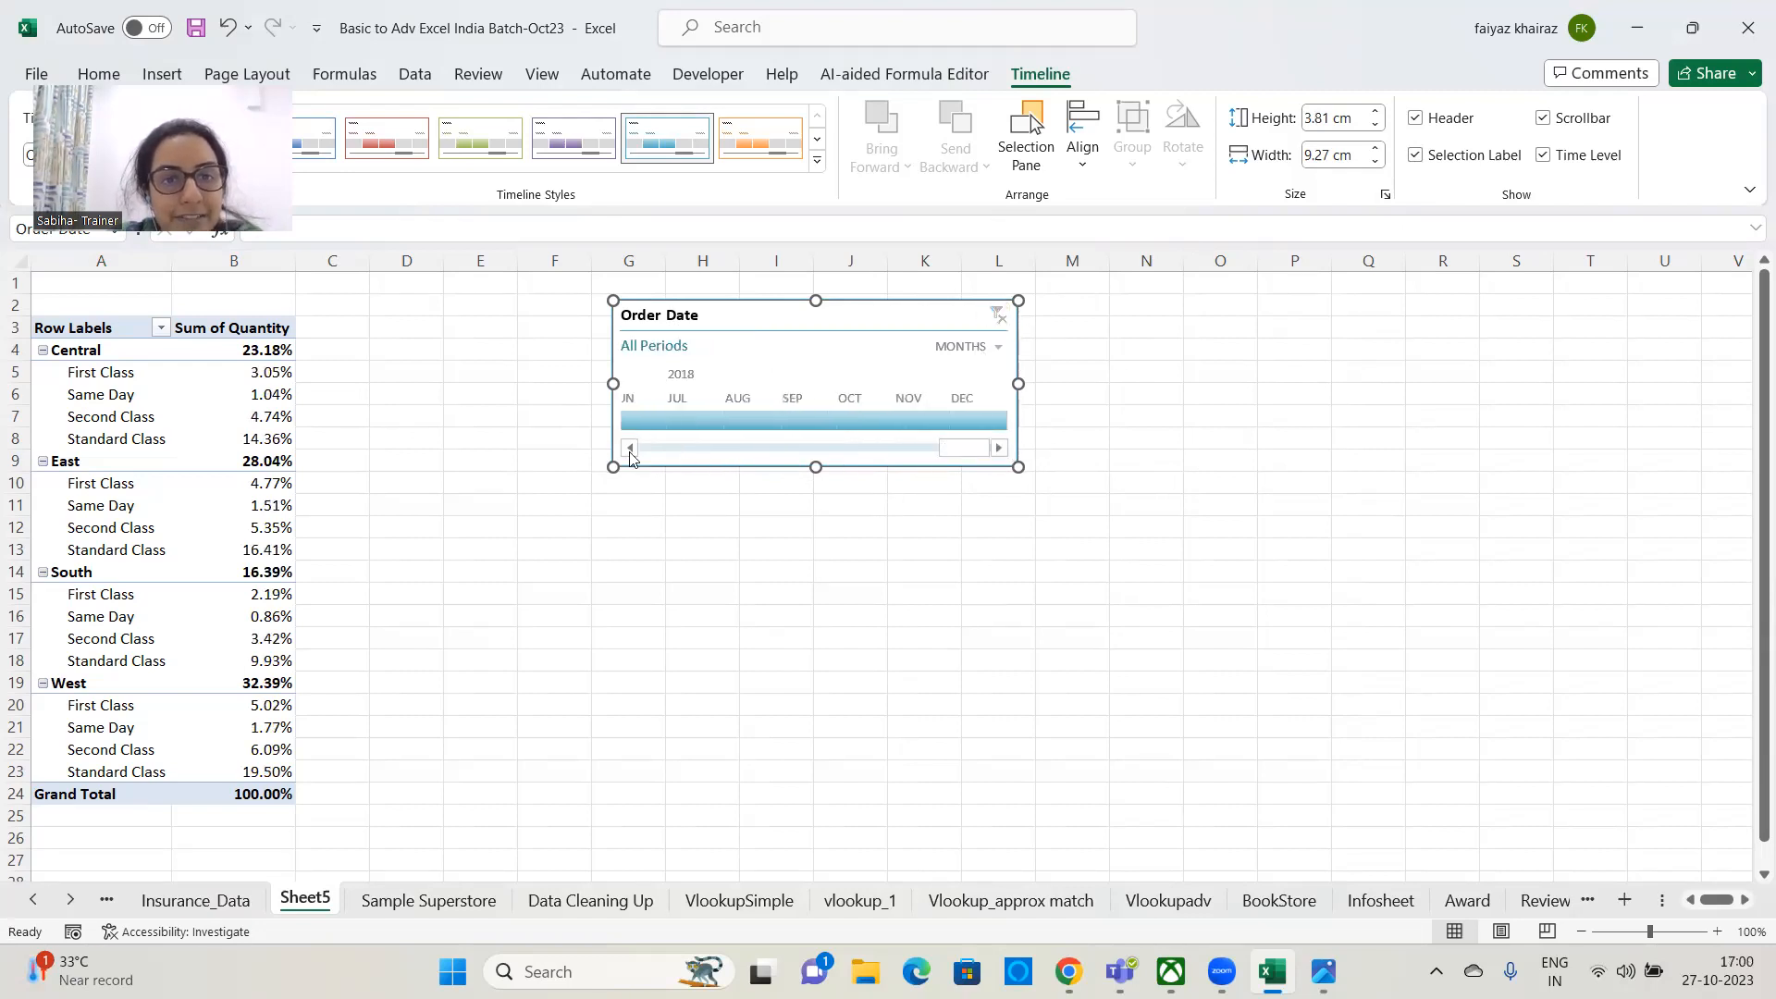
{"action": "left_click", "coordinate": [731, 420]}
{"action": "left_click_drag", "start_coordinate": [970, 448], "coordinate": [837, 450]}
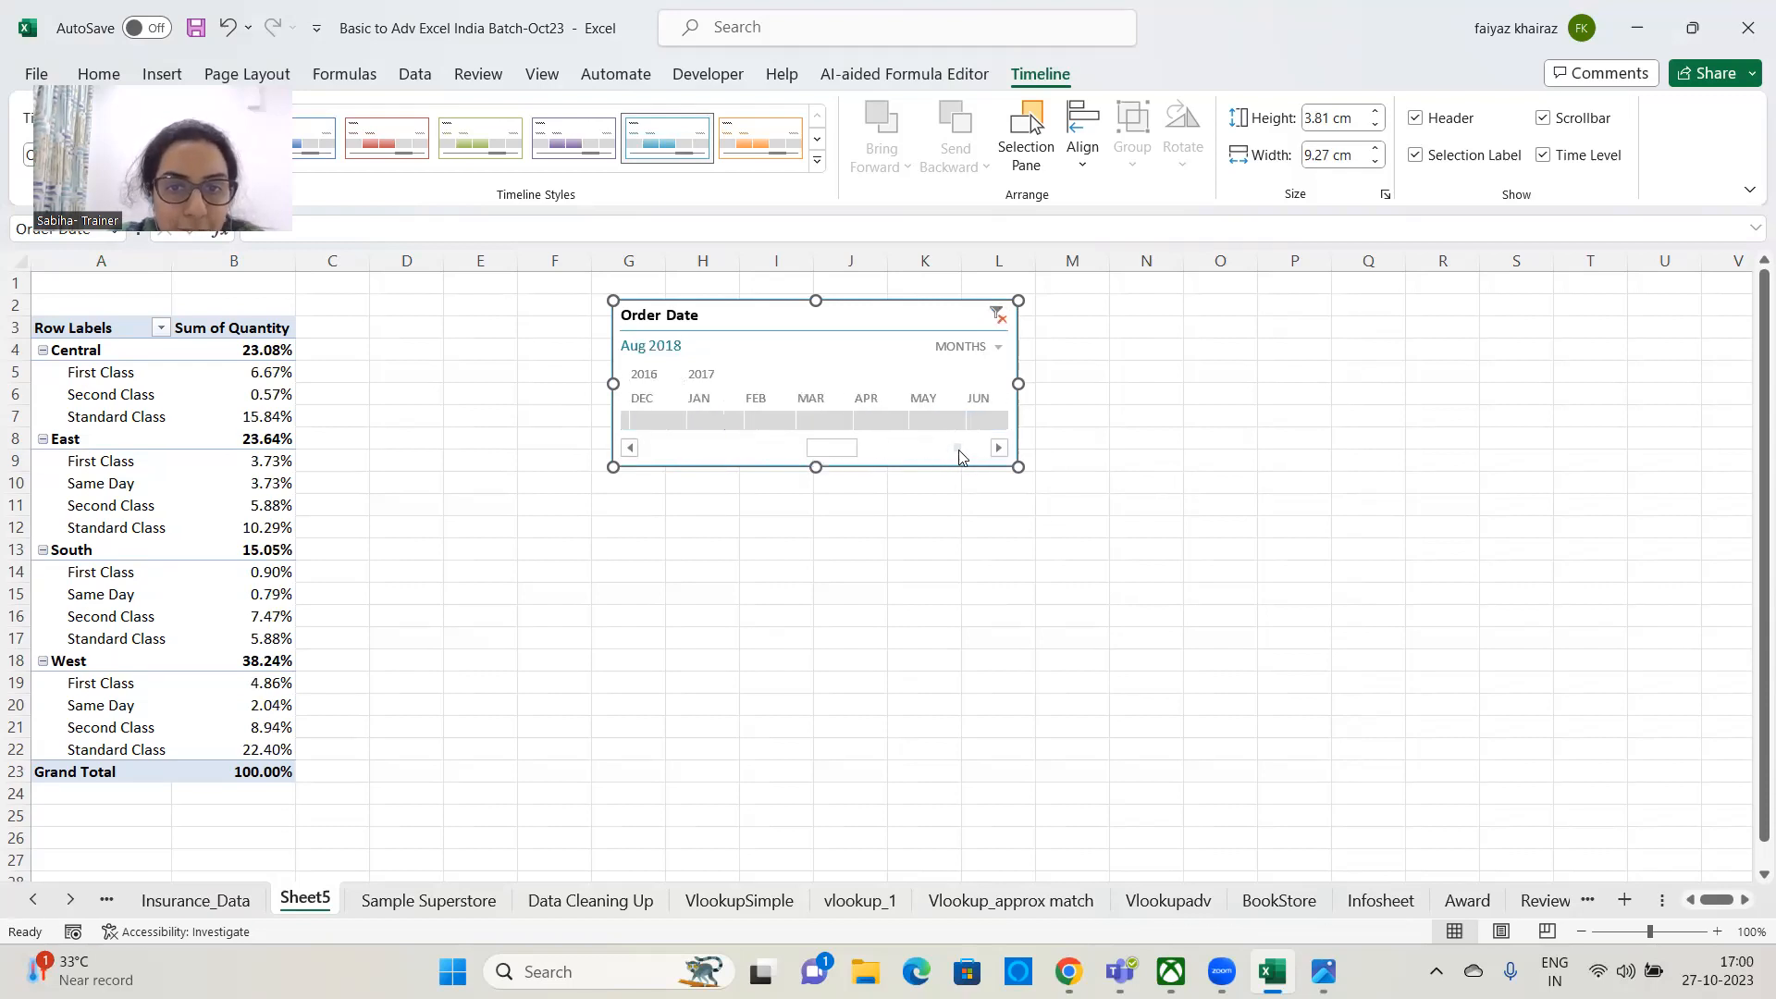
{"action": "left_click_drag", "start_coordinate": [844, 449], "coordinate": [933, 453]}
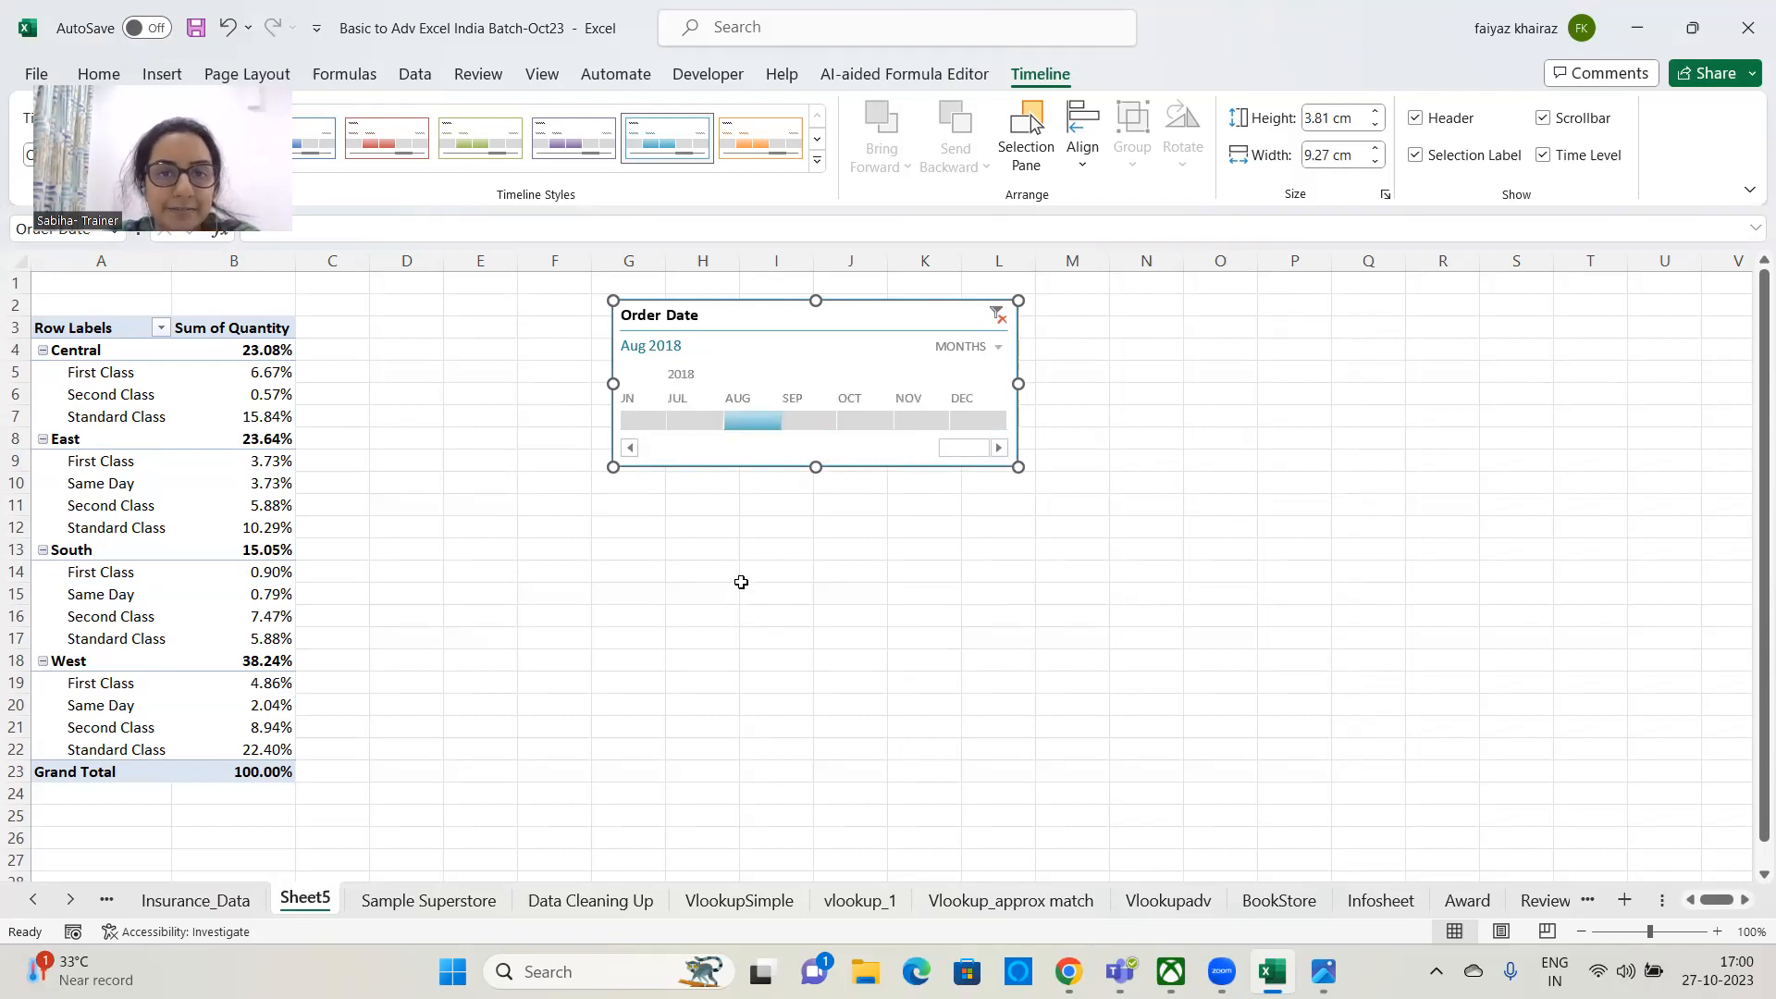
- Hide and show again the Order Date timeline's scrollbar and its time level, stepping through the months while the scrollbar is hidden
{"action": "left_click", "coordinate": [1543, 119]}
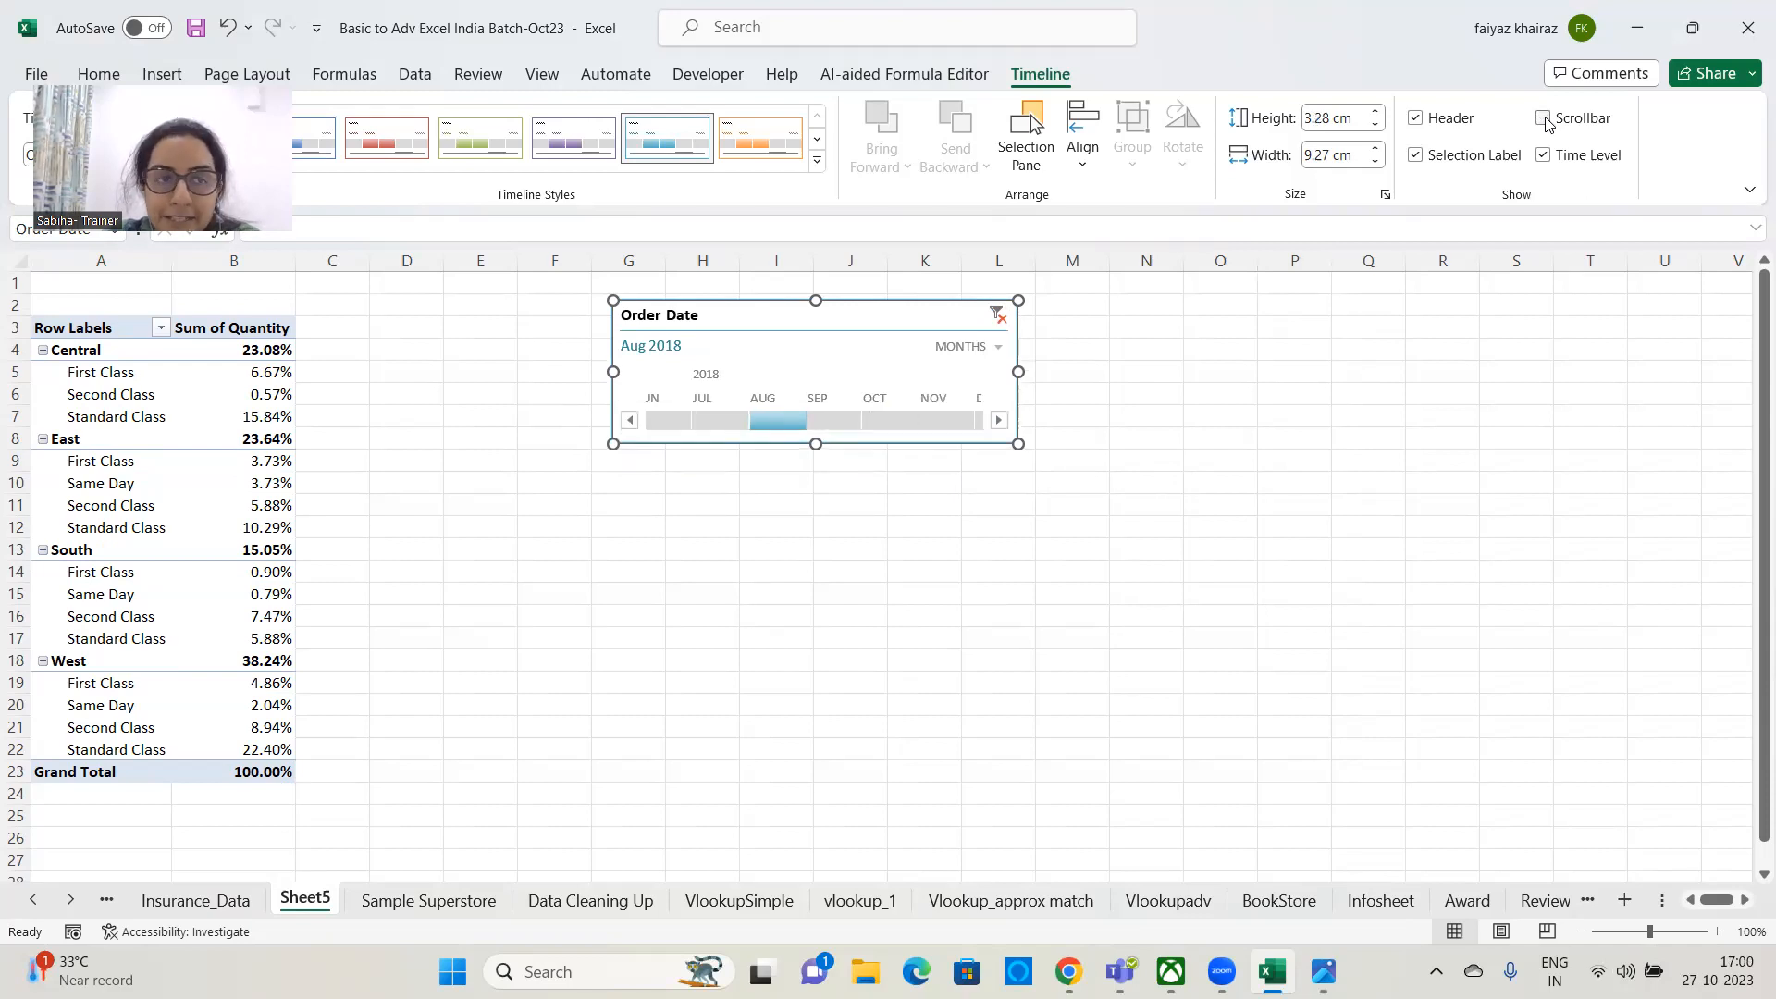
{"action": "left_click", "coordinate": [1548, 123]}
{"action": "left_click", "coordinate": [1547, 122]}
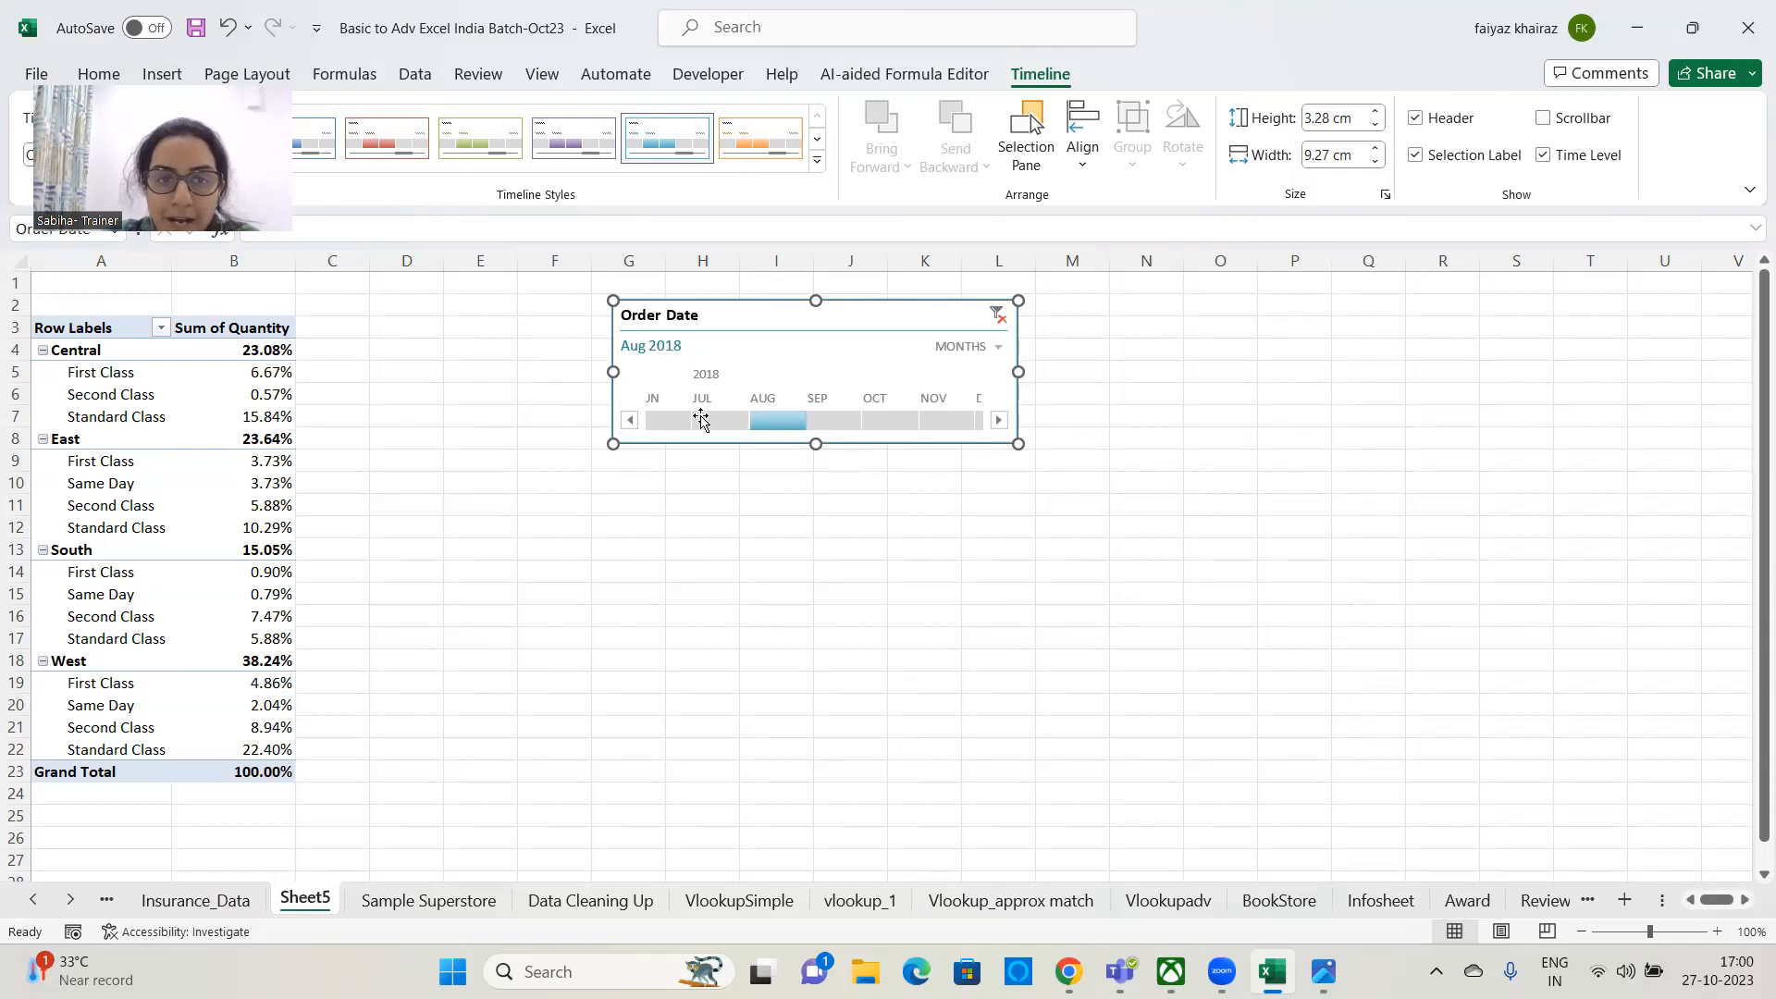
{"action": "left_click", "coordinate": [630, 421]}
{"action": "left_click", "coordinate": [630, 421]}
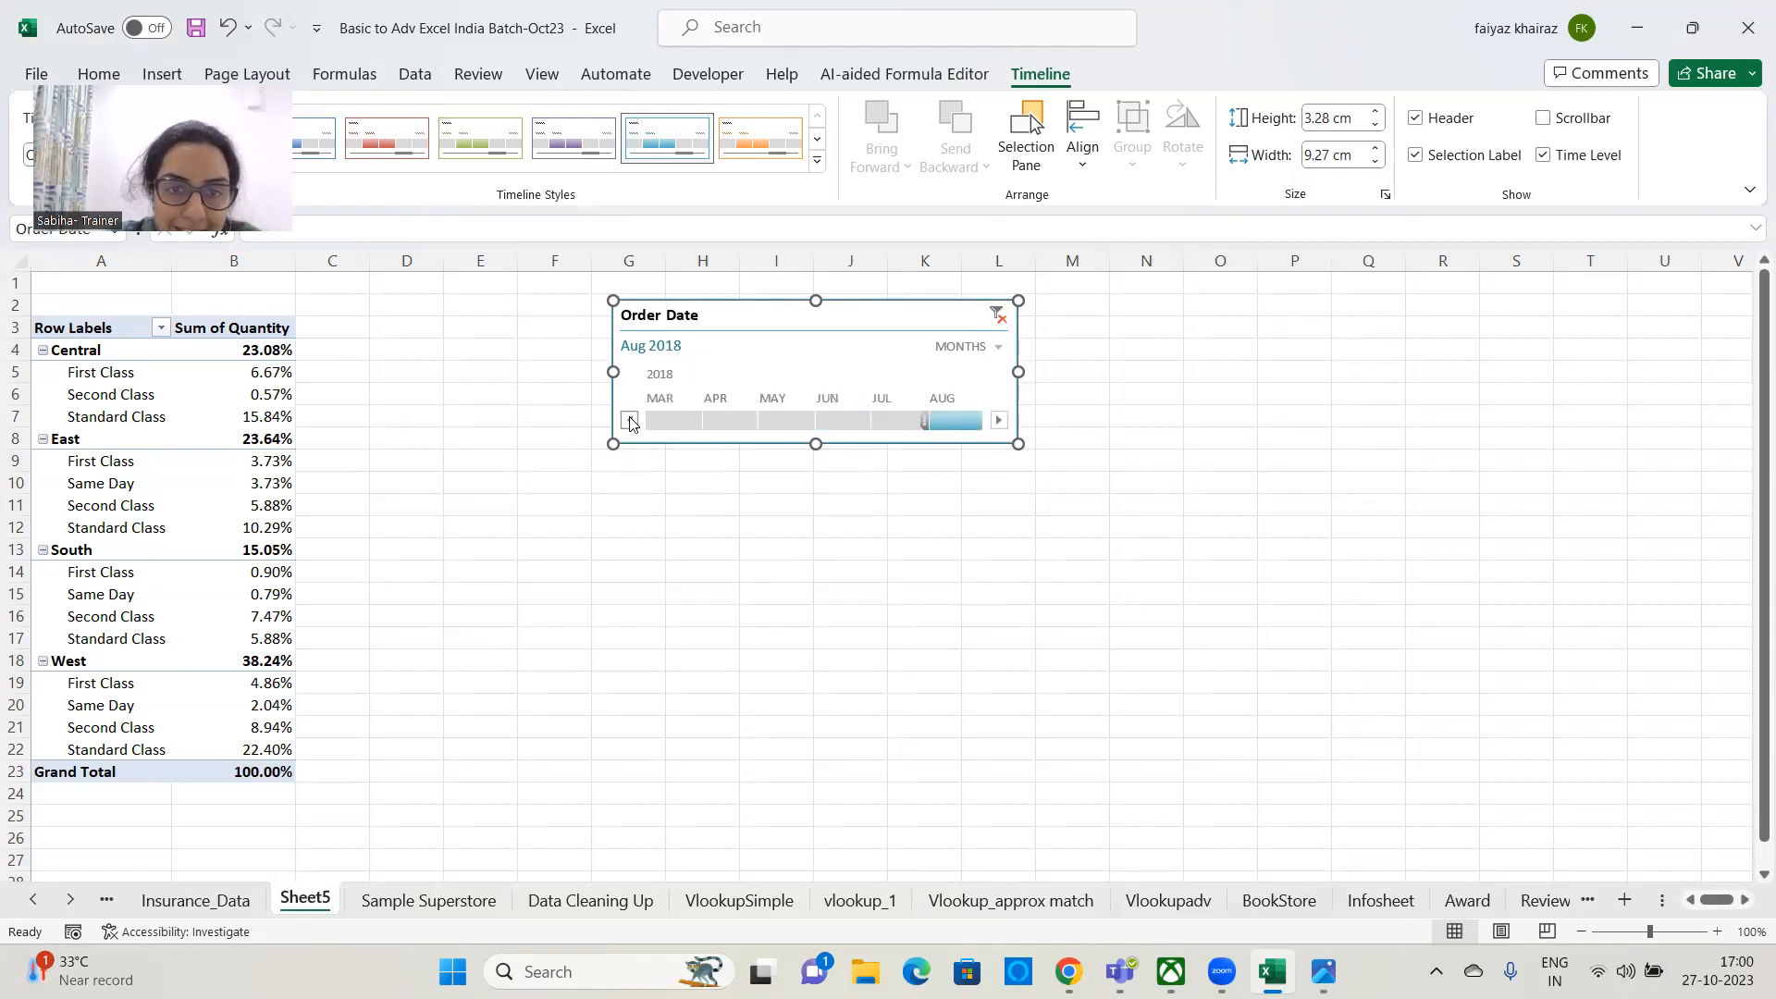
{"action": "left_click", "coordinate": [1003, 425]}
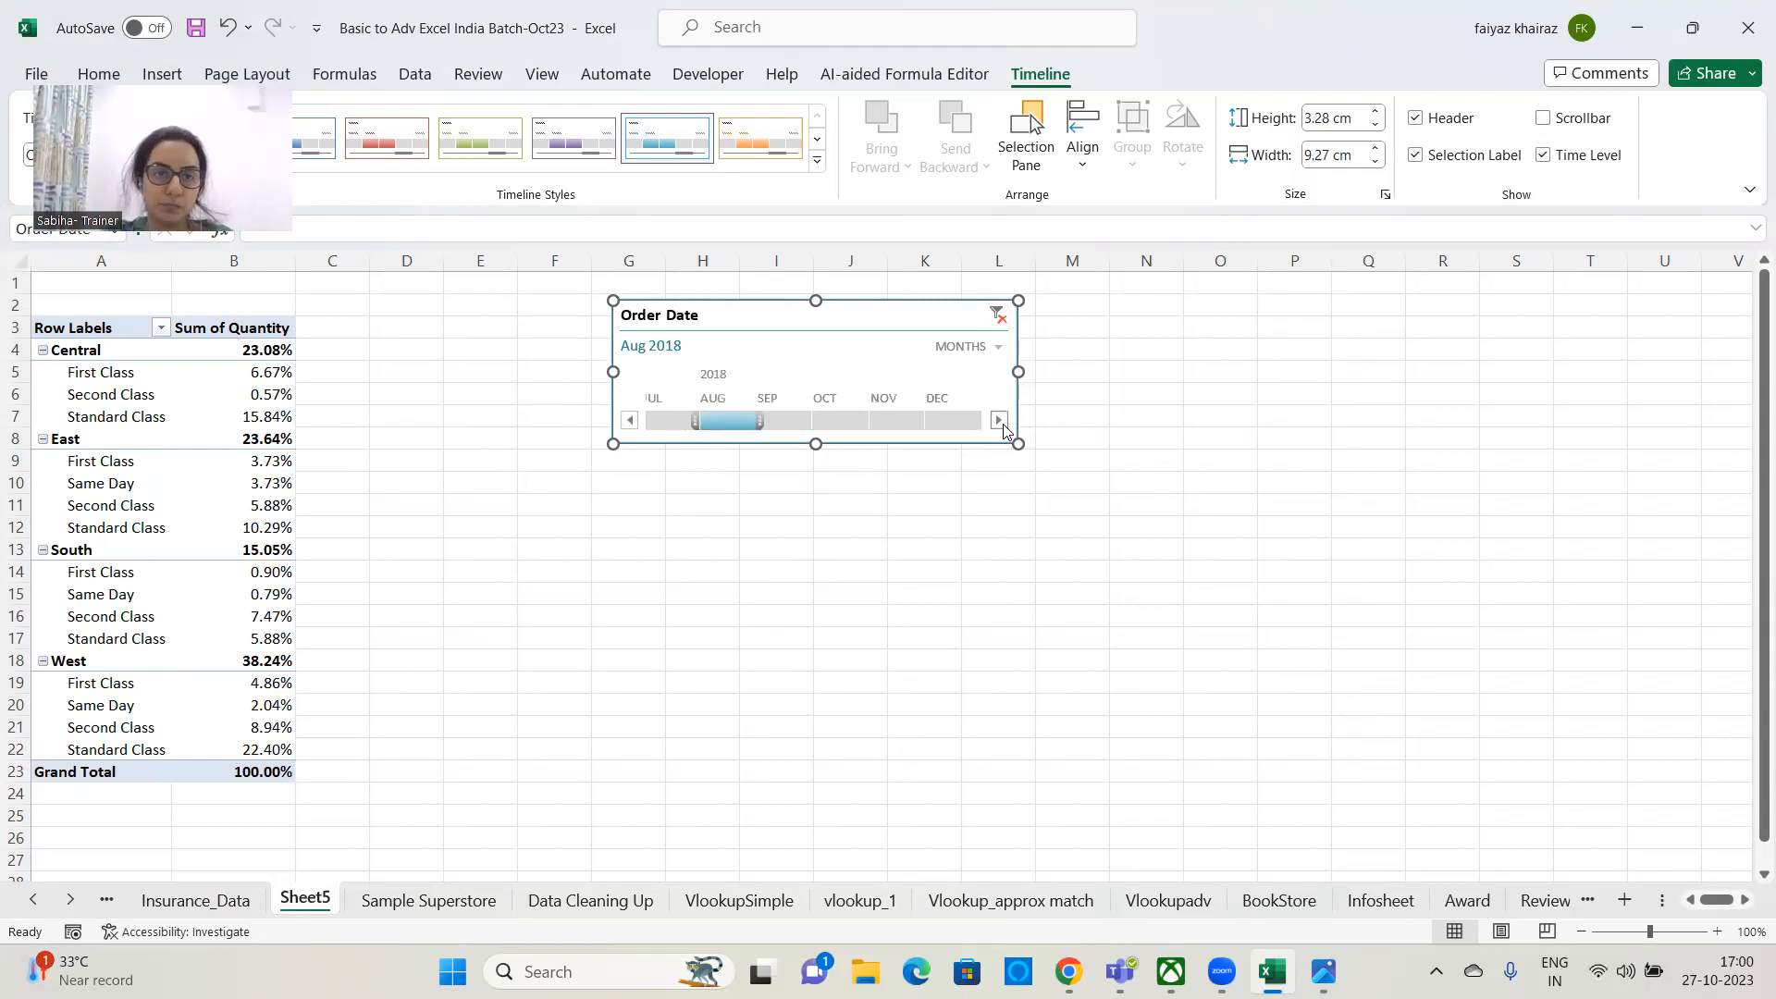
{"action": "left_click", "coordinate": [631, 420]}
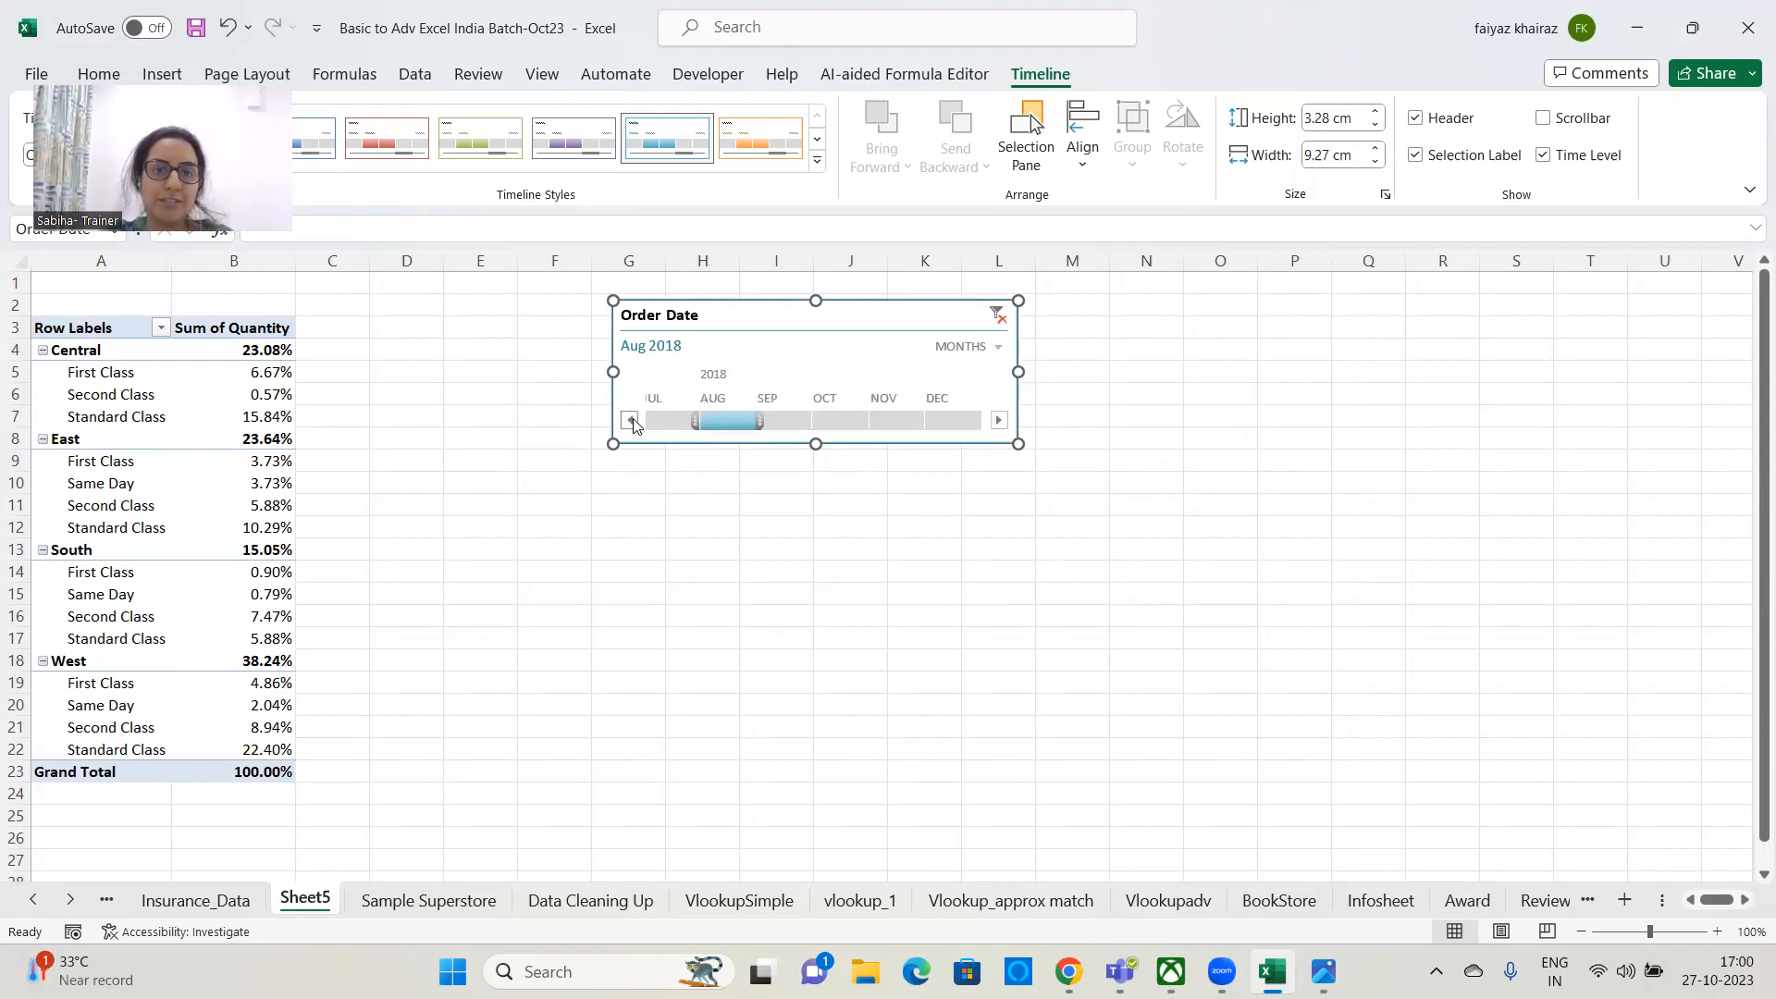
{"action": "left_click", "coordinate": [631, 421]}
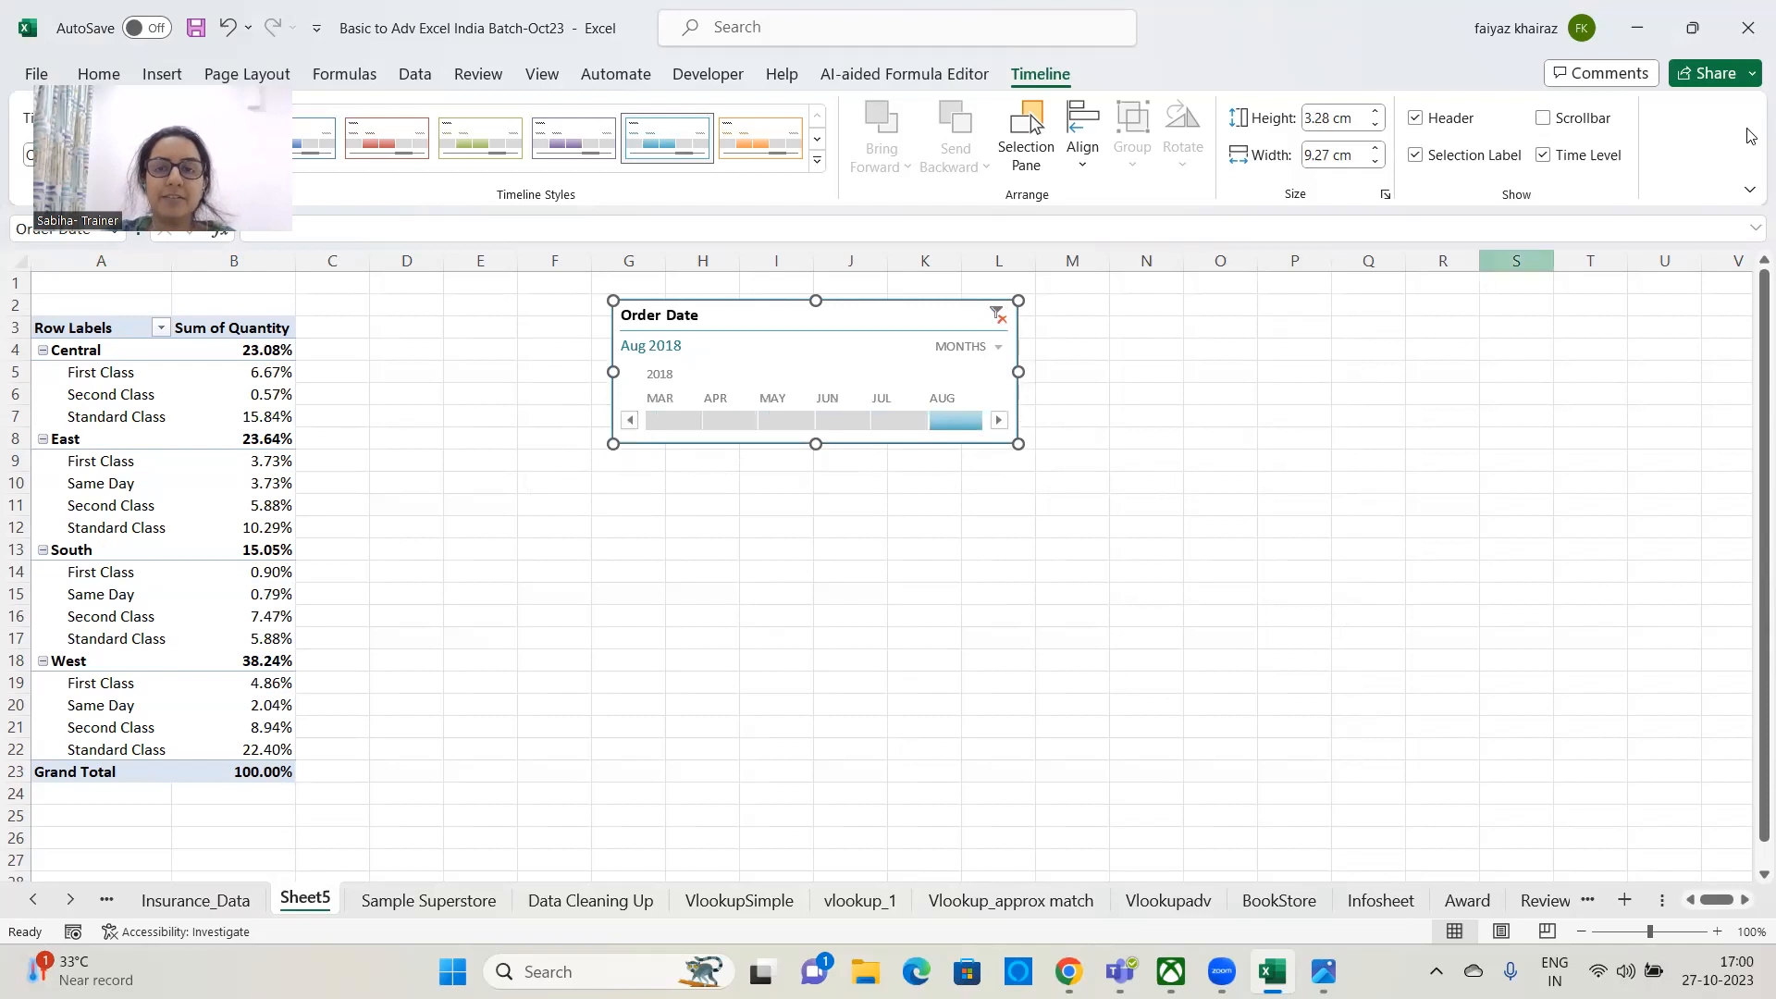
{"action": "left_click", "coordinate": [1542, 120]}
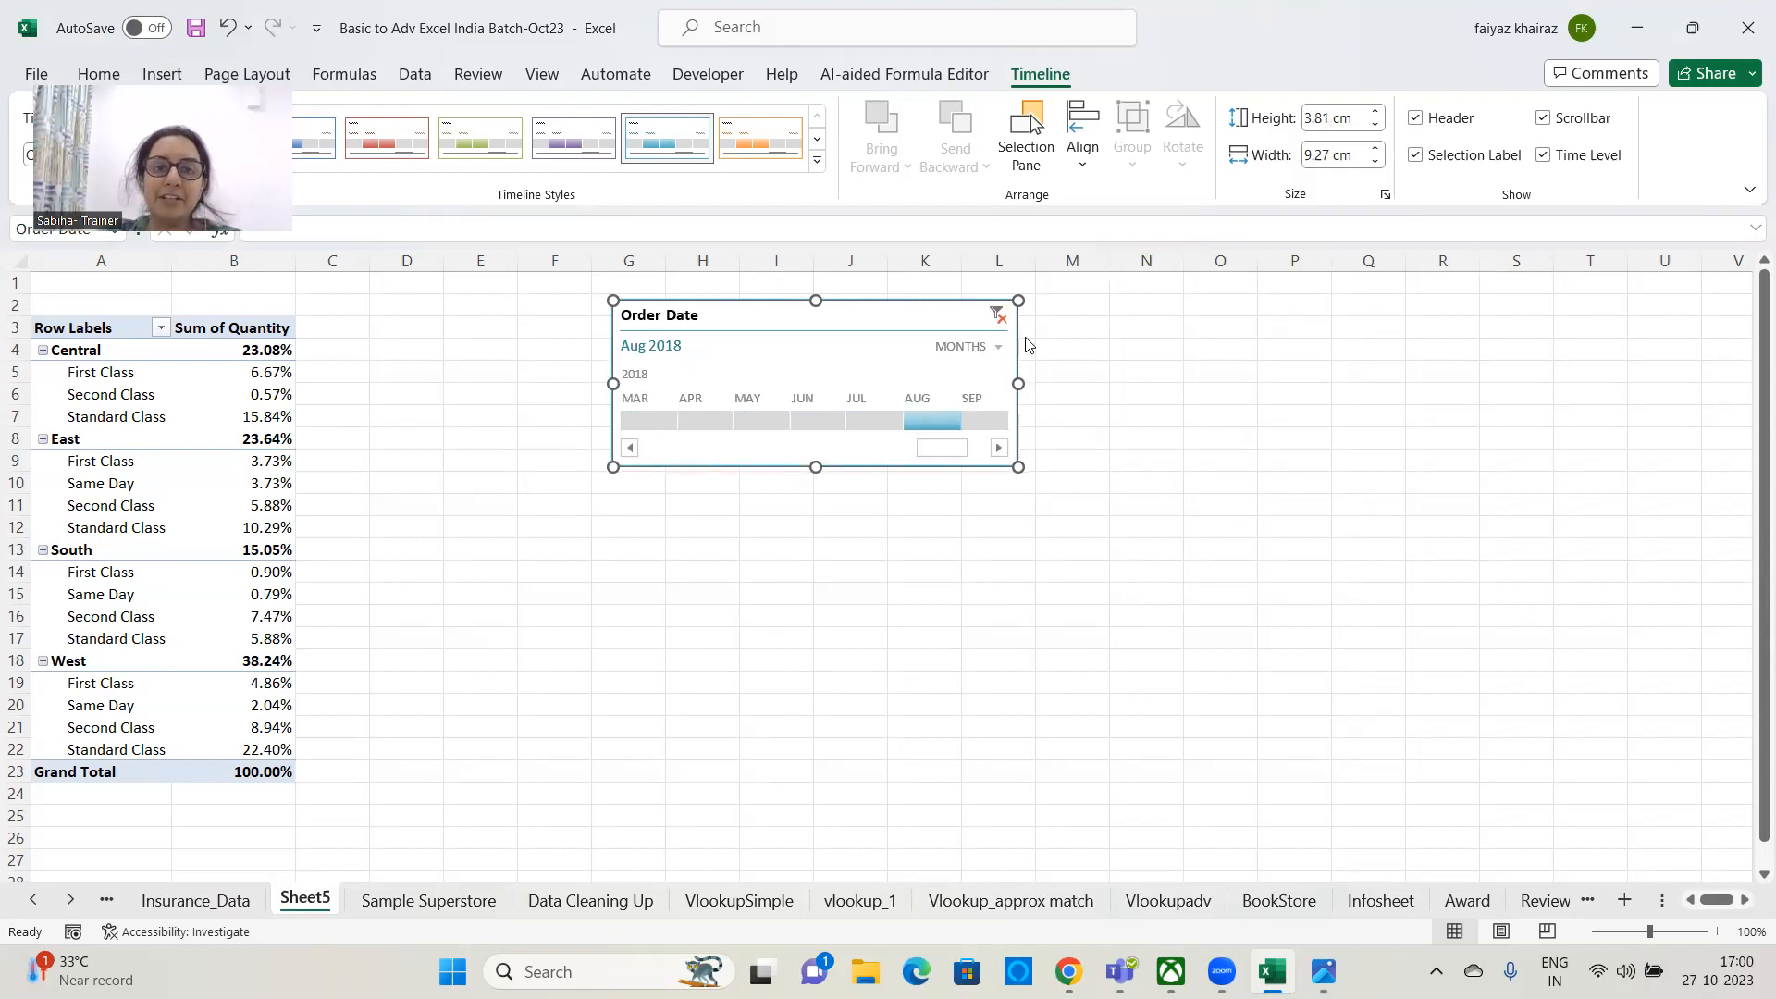
{"action": "left_click", "coordinate": [1544, 154]}
{"action": "left_click", "coordinate": [1545, 154]}
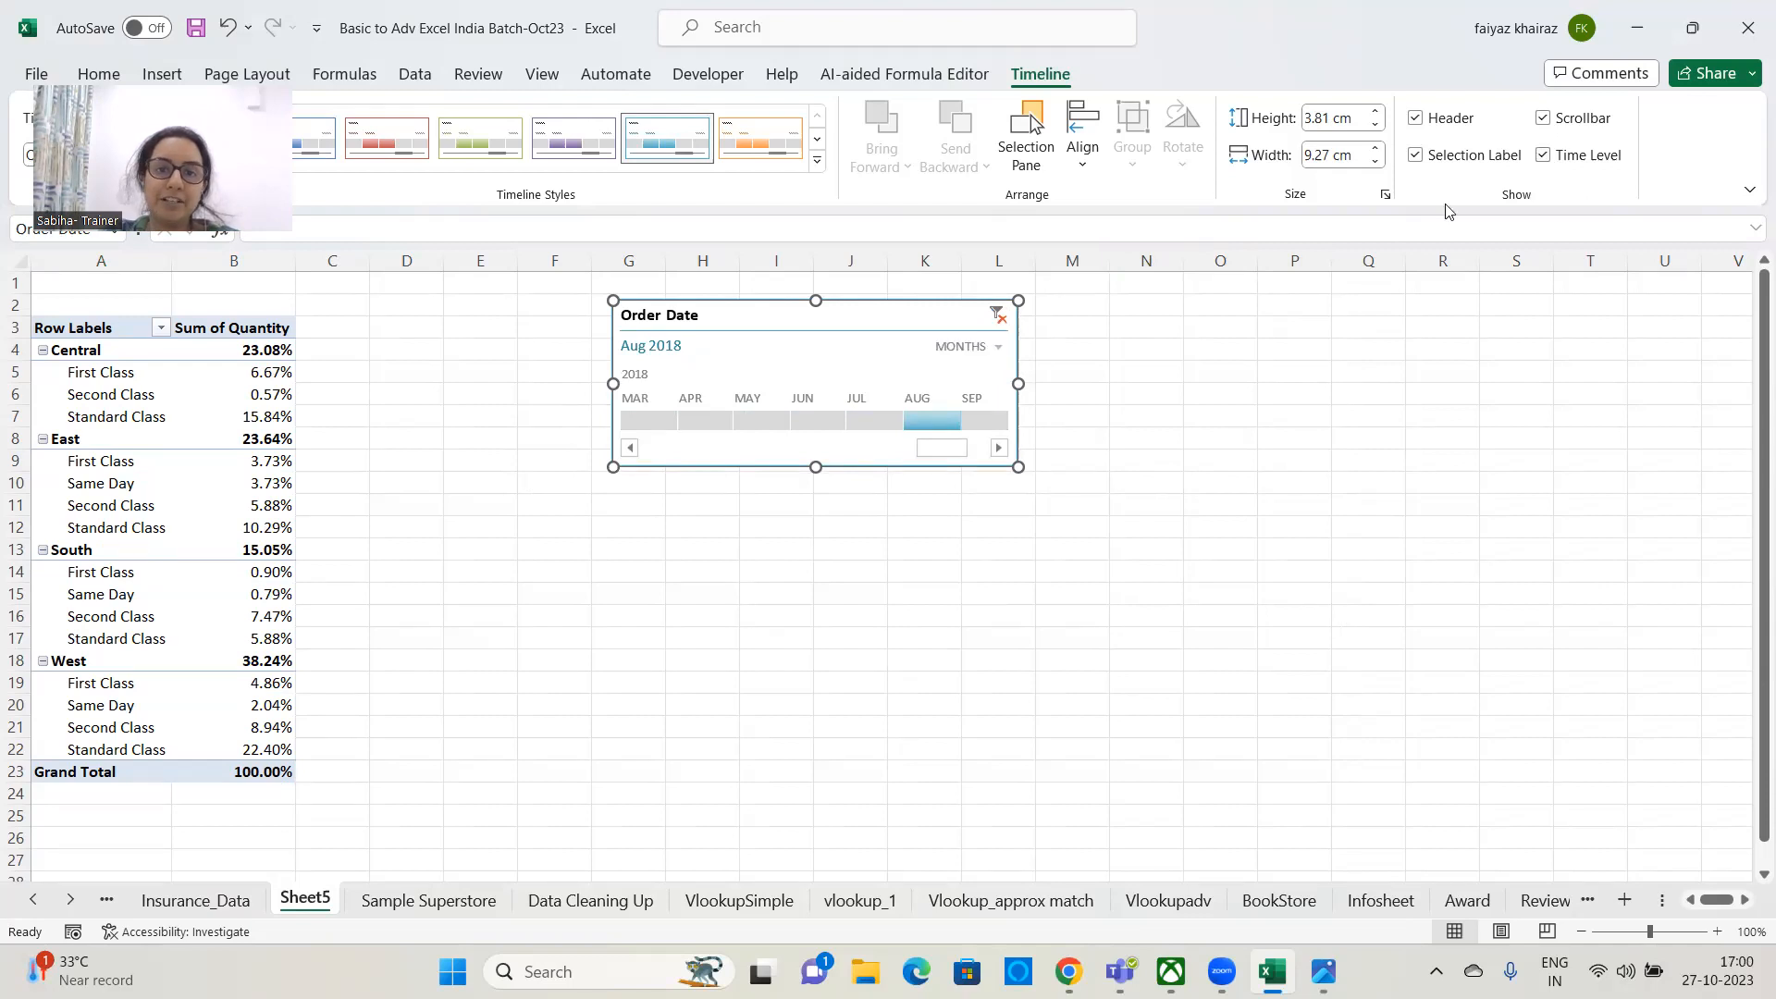
- Switch the Order Date timeline's time level to years, to quarters, and back to months
{"action": "left_click", "coordinate": [994, 350]}
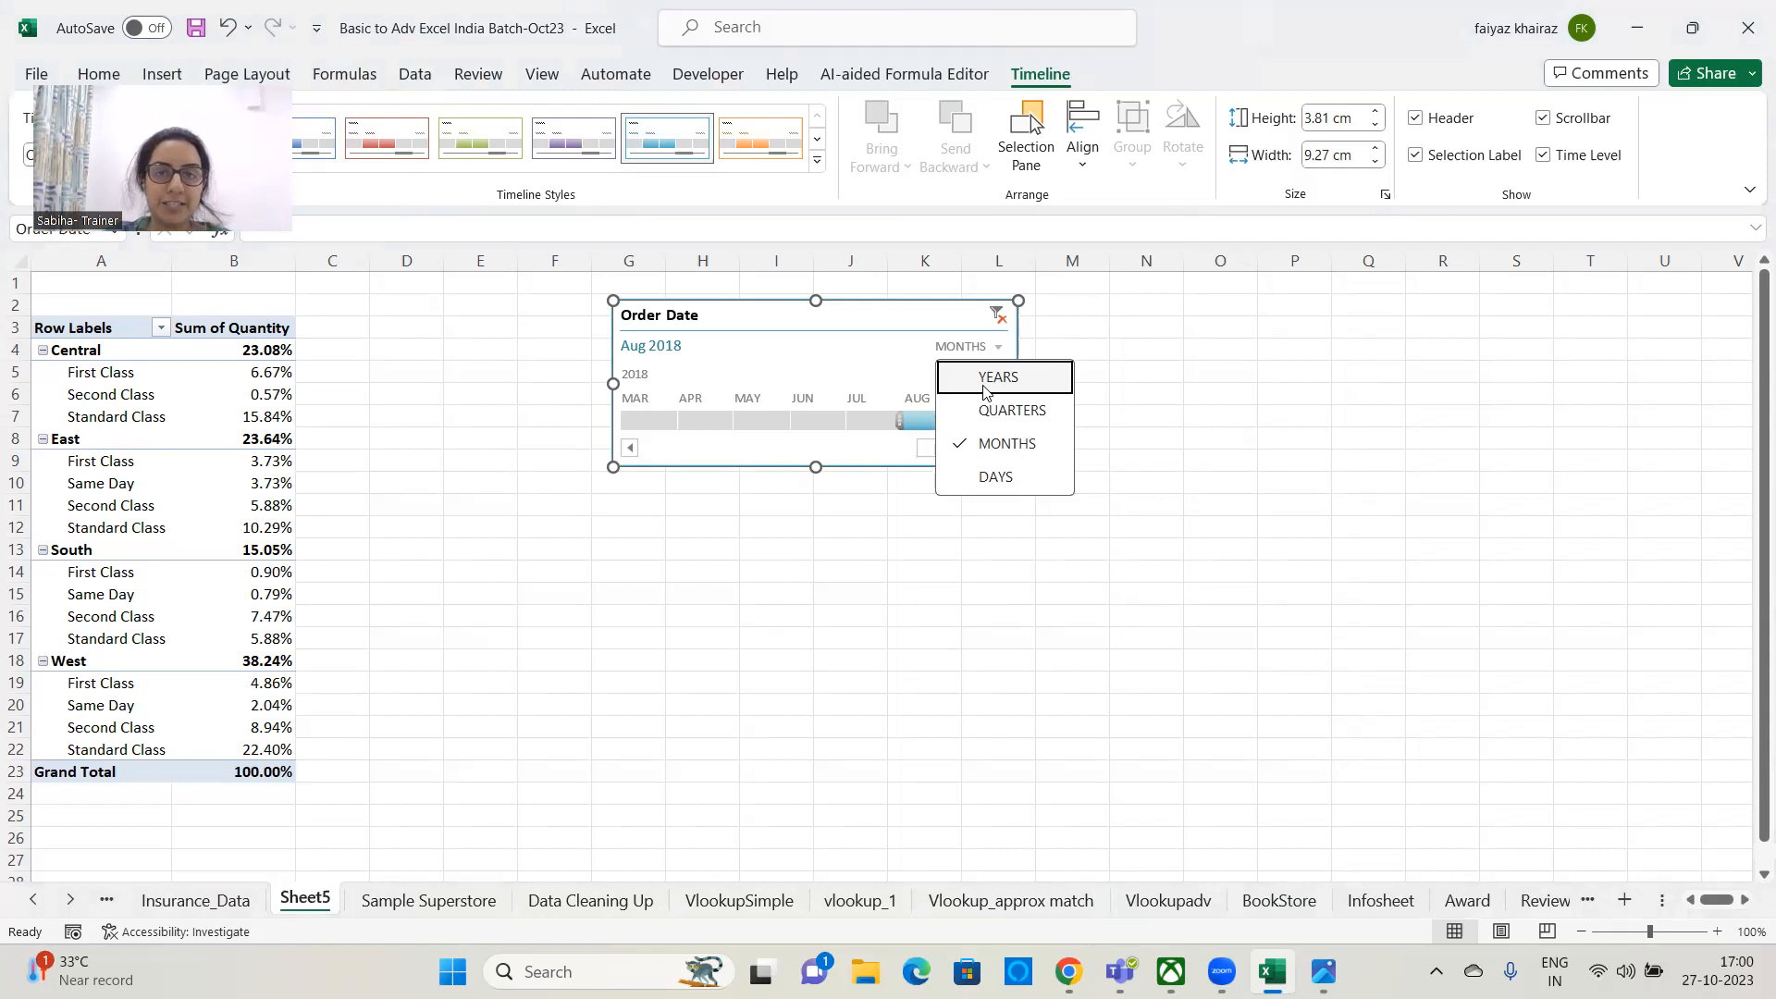
{"action": "left_click", "coordinate": [984, 386]}
{"action": "left_click", "coordinate": [990, 350]}
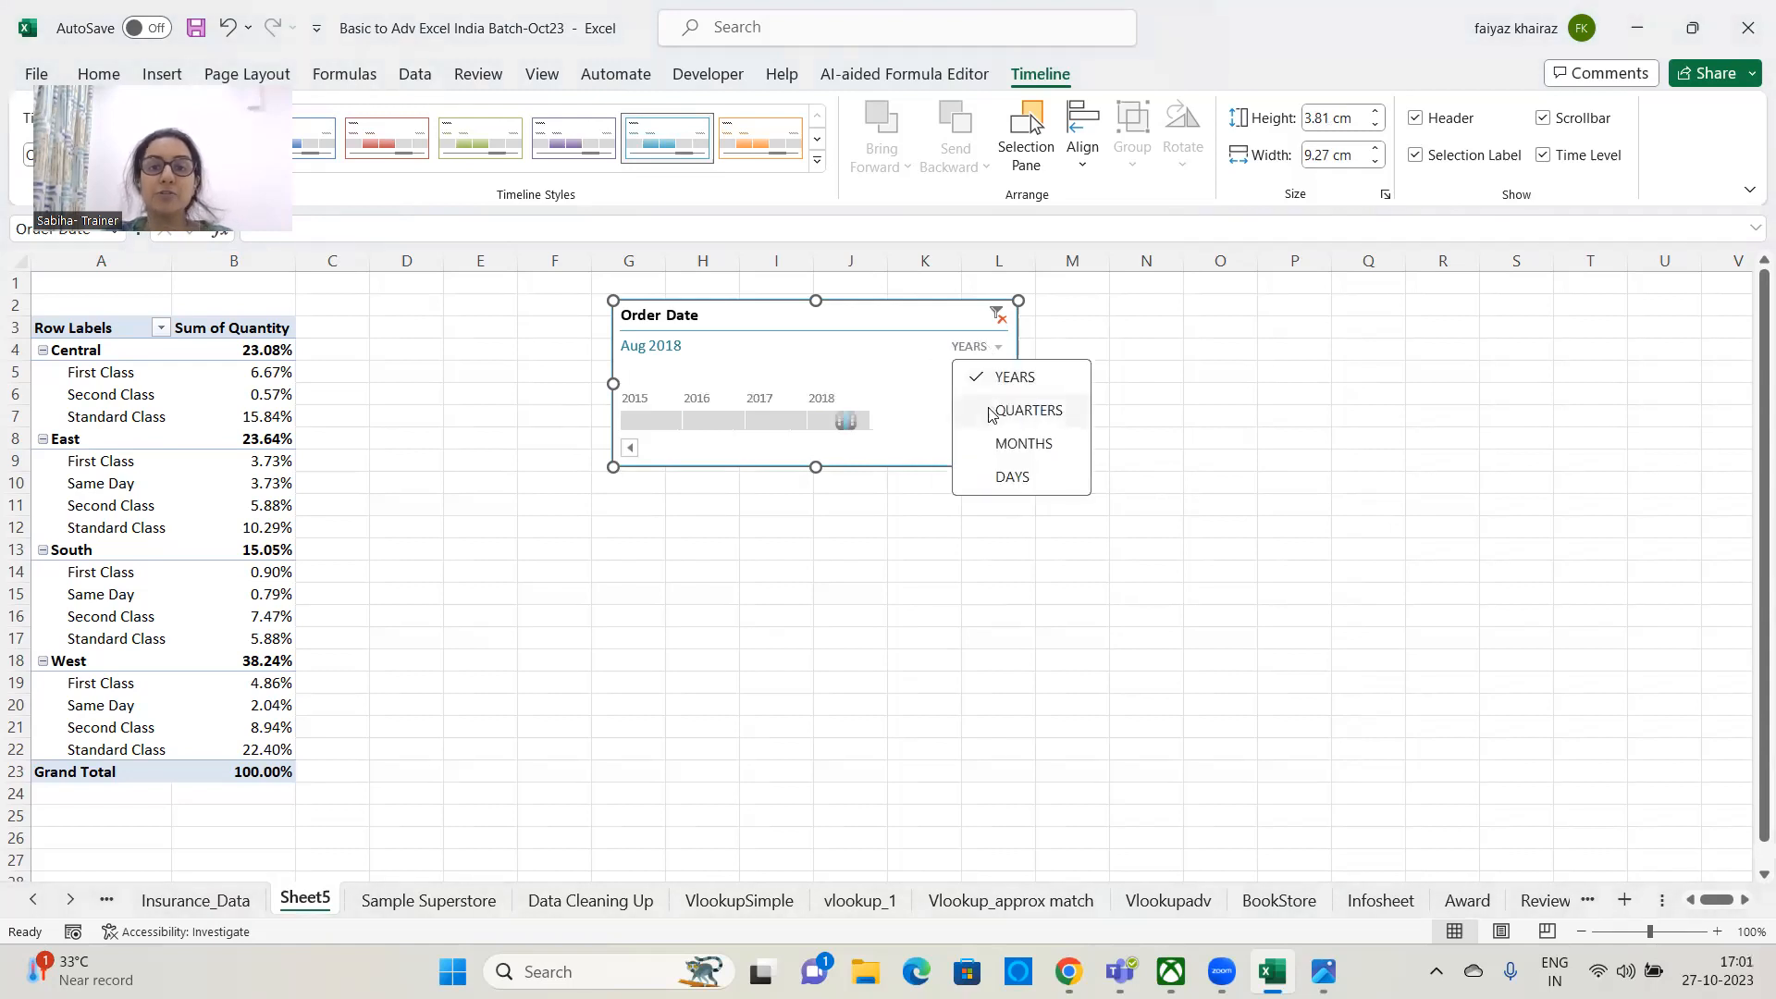
{"action": "left_click", "coordinate": [990, 412]}
{"action": "left_click", "coordinate": [997, 349]}
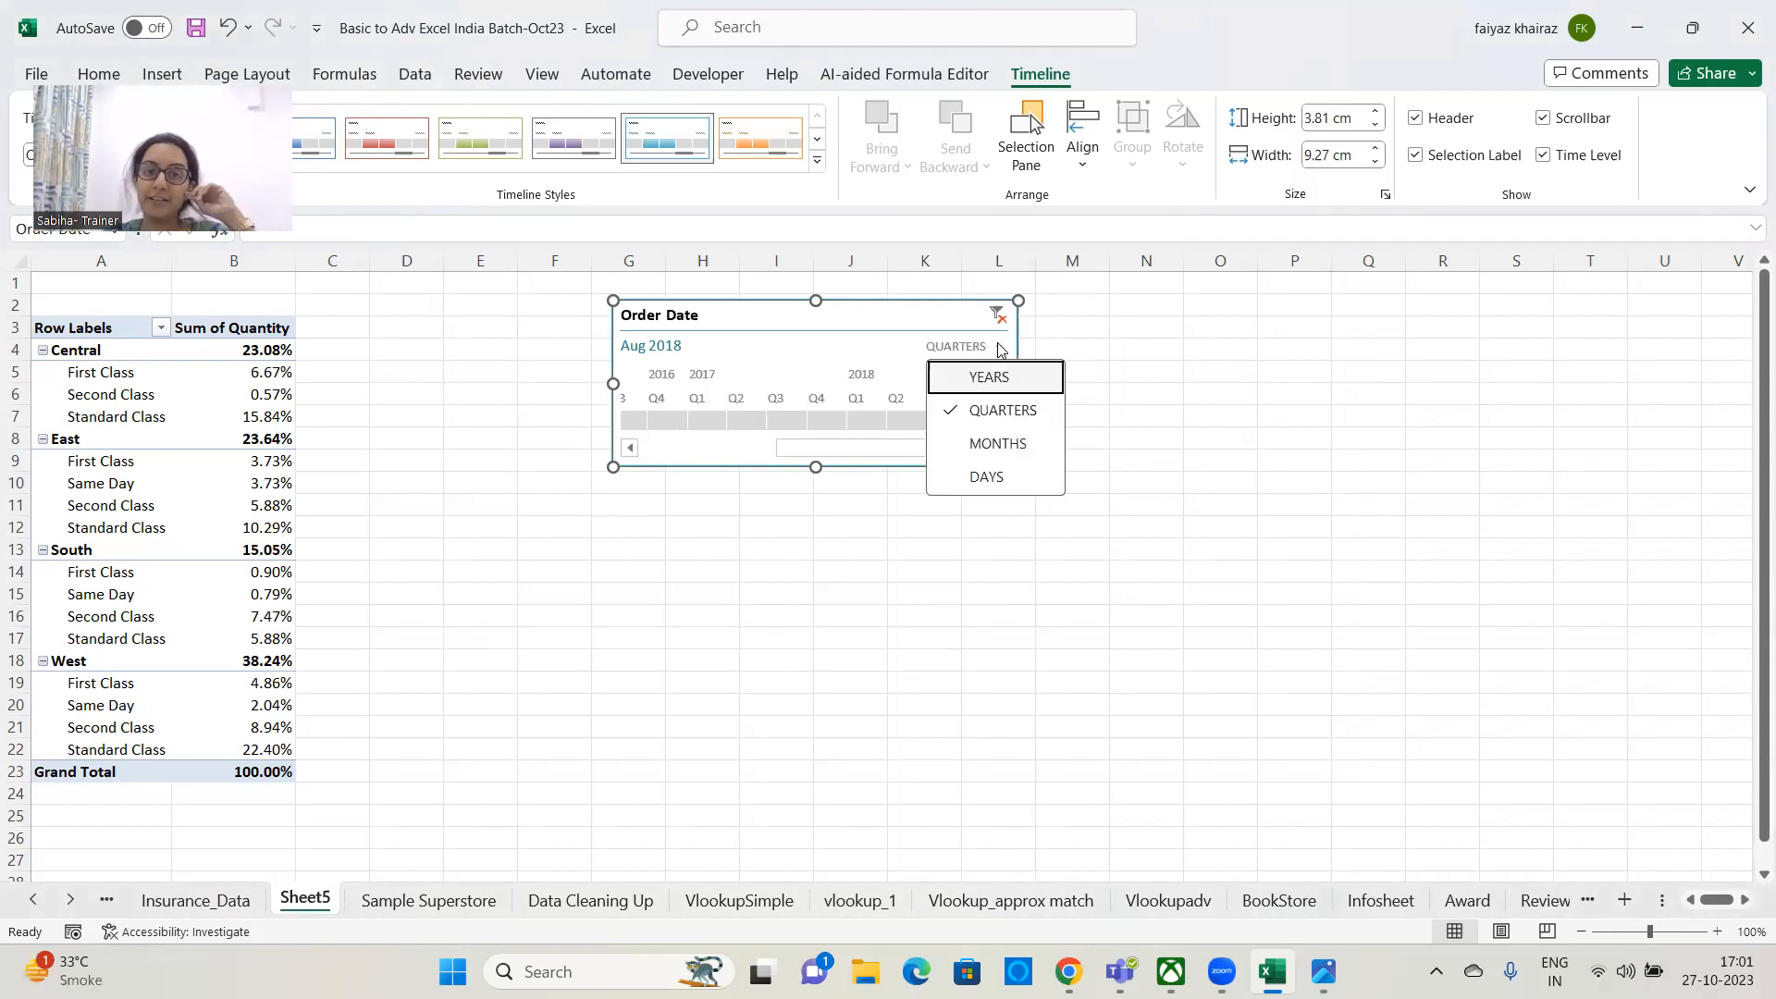
{"action": "left_click", "coordinate": [991, 446]}
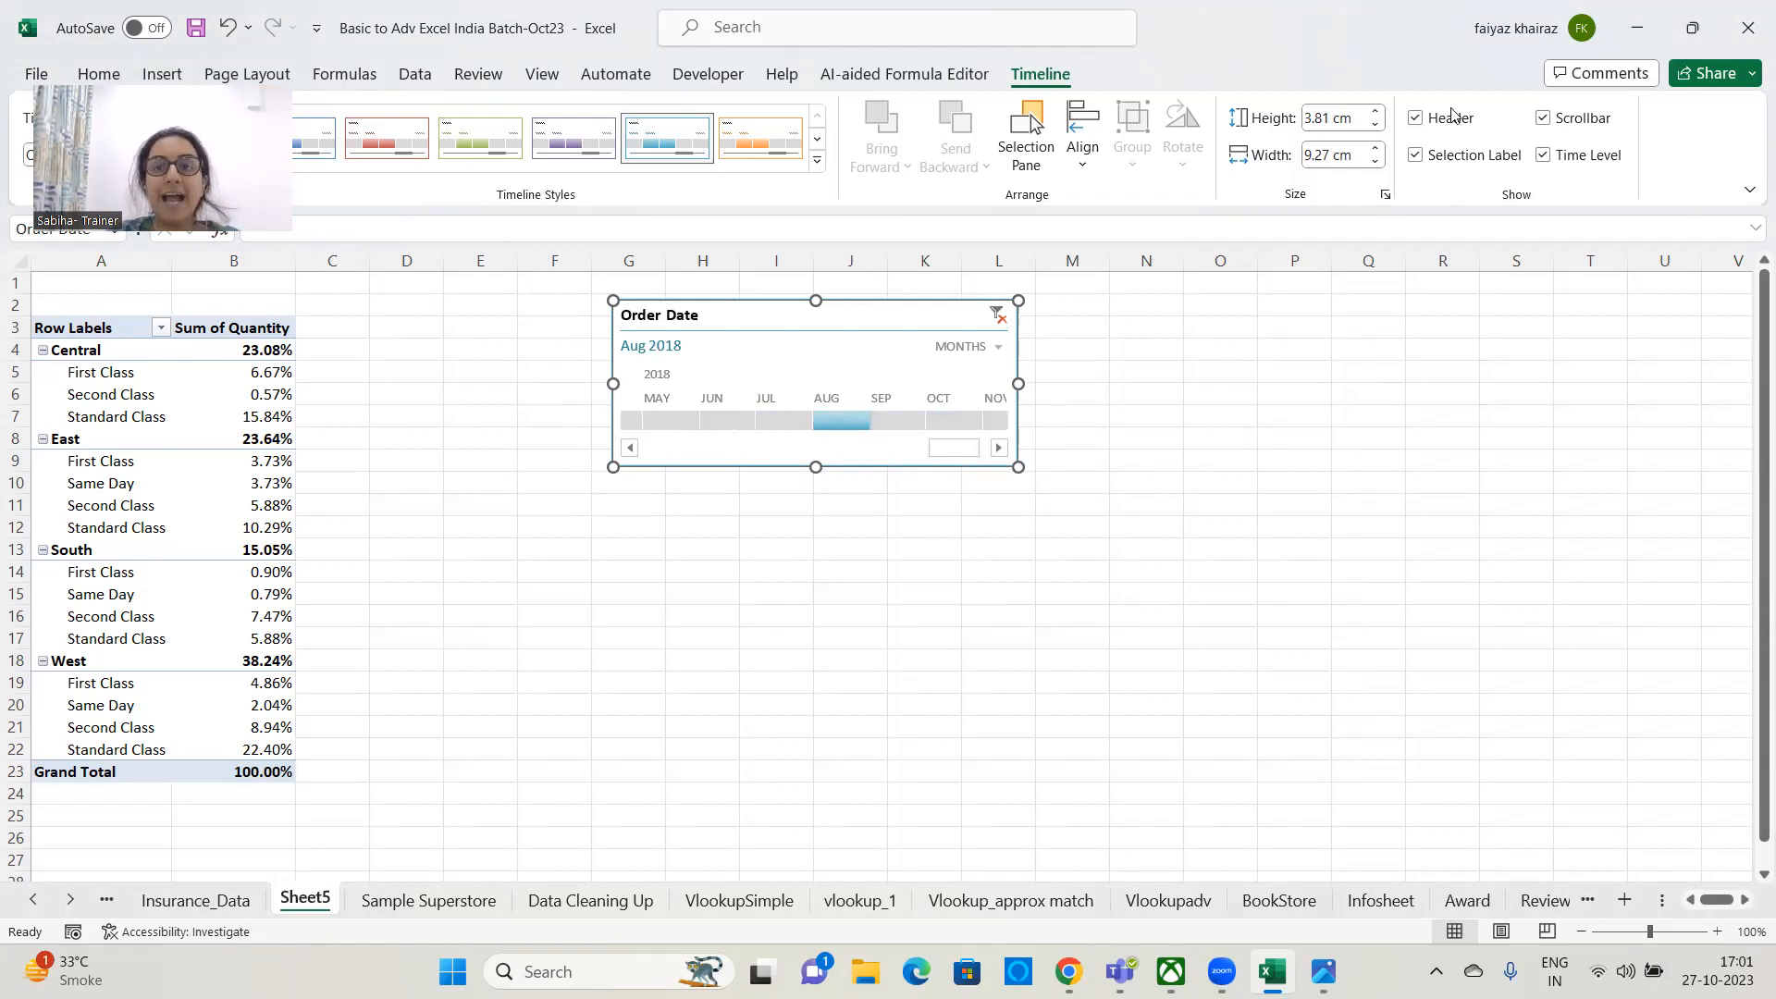
- Hide the Order Date timeline's header and show it again
{"action": "left_click", "coordinate": [1415, 119]}
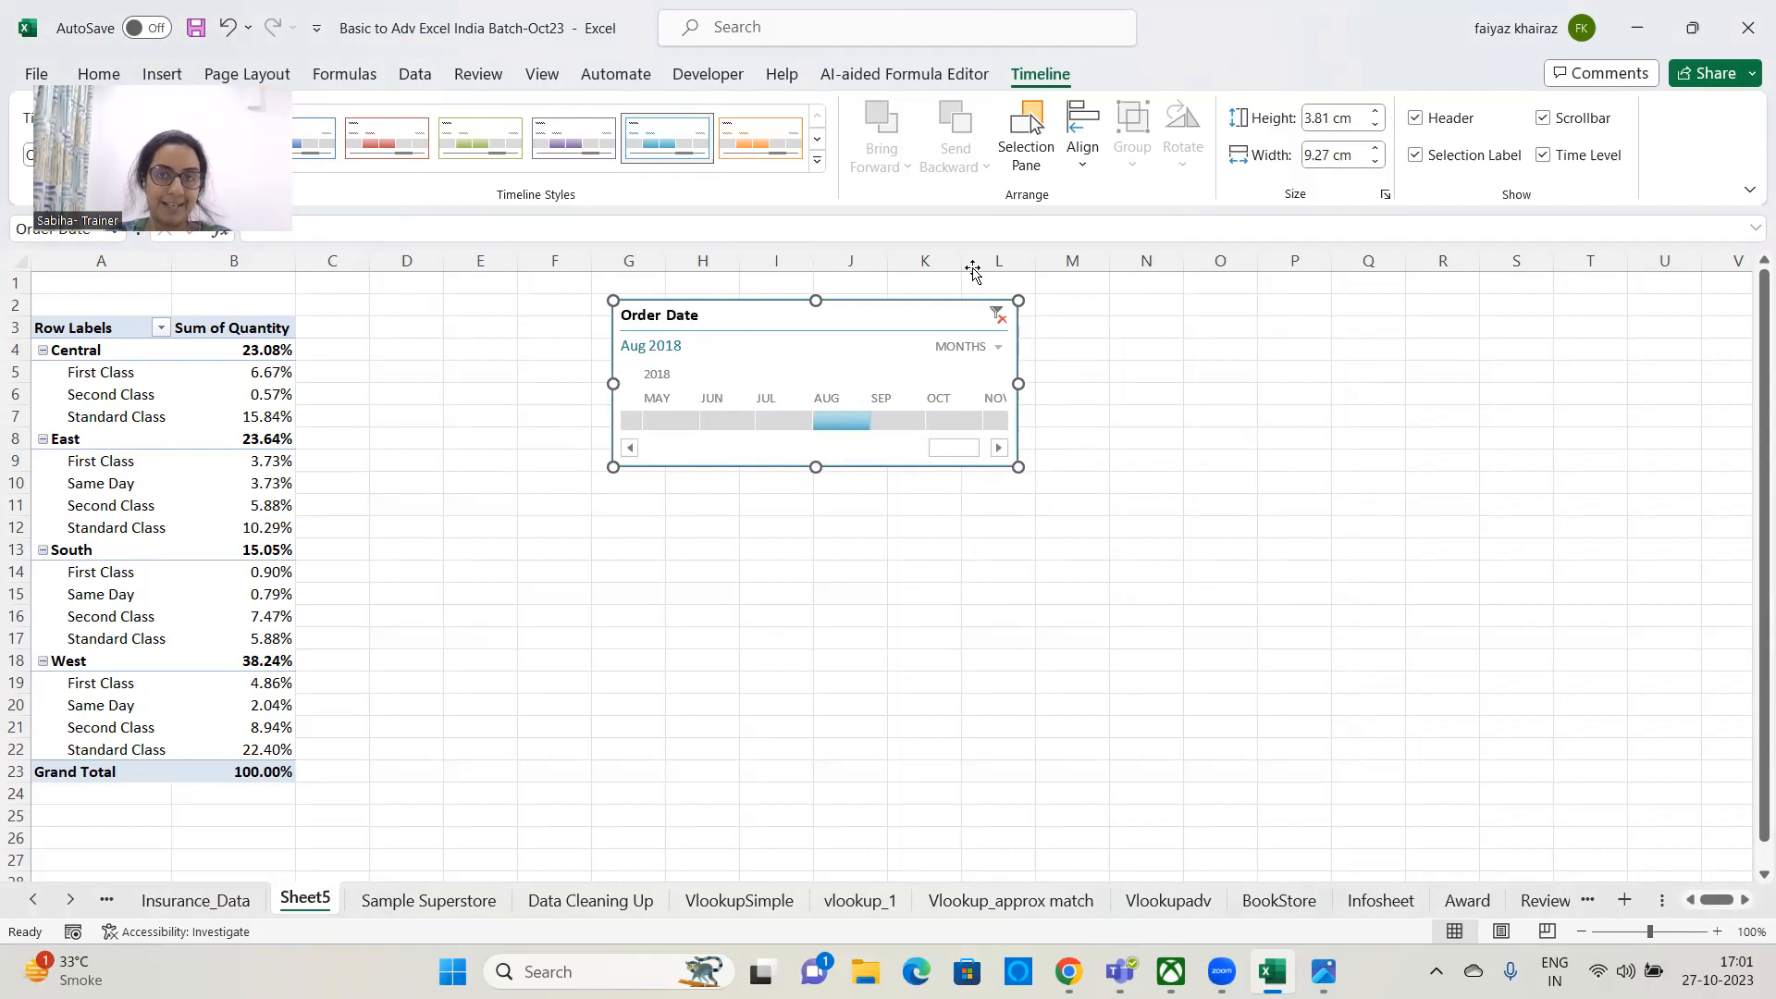
{"action": "left_click", "coordinate": [1415, 119]}
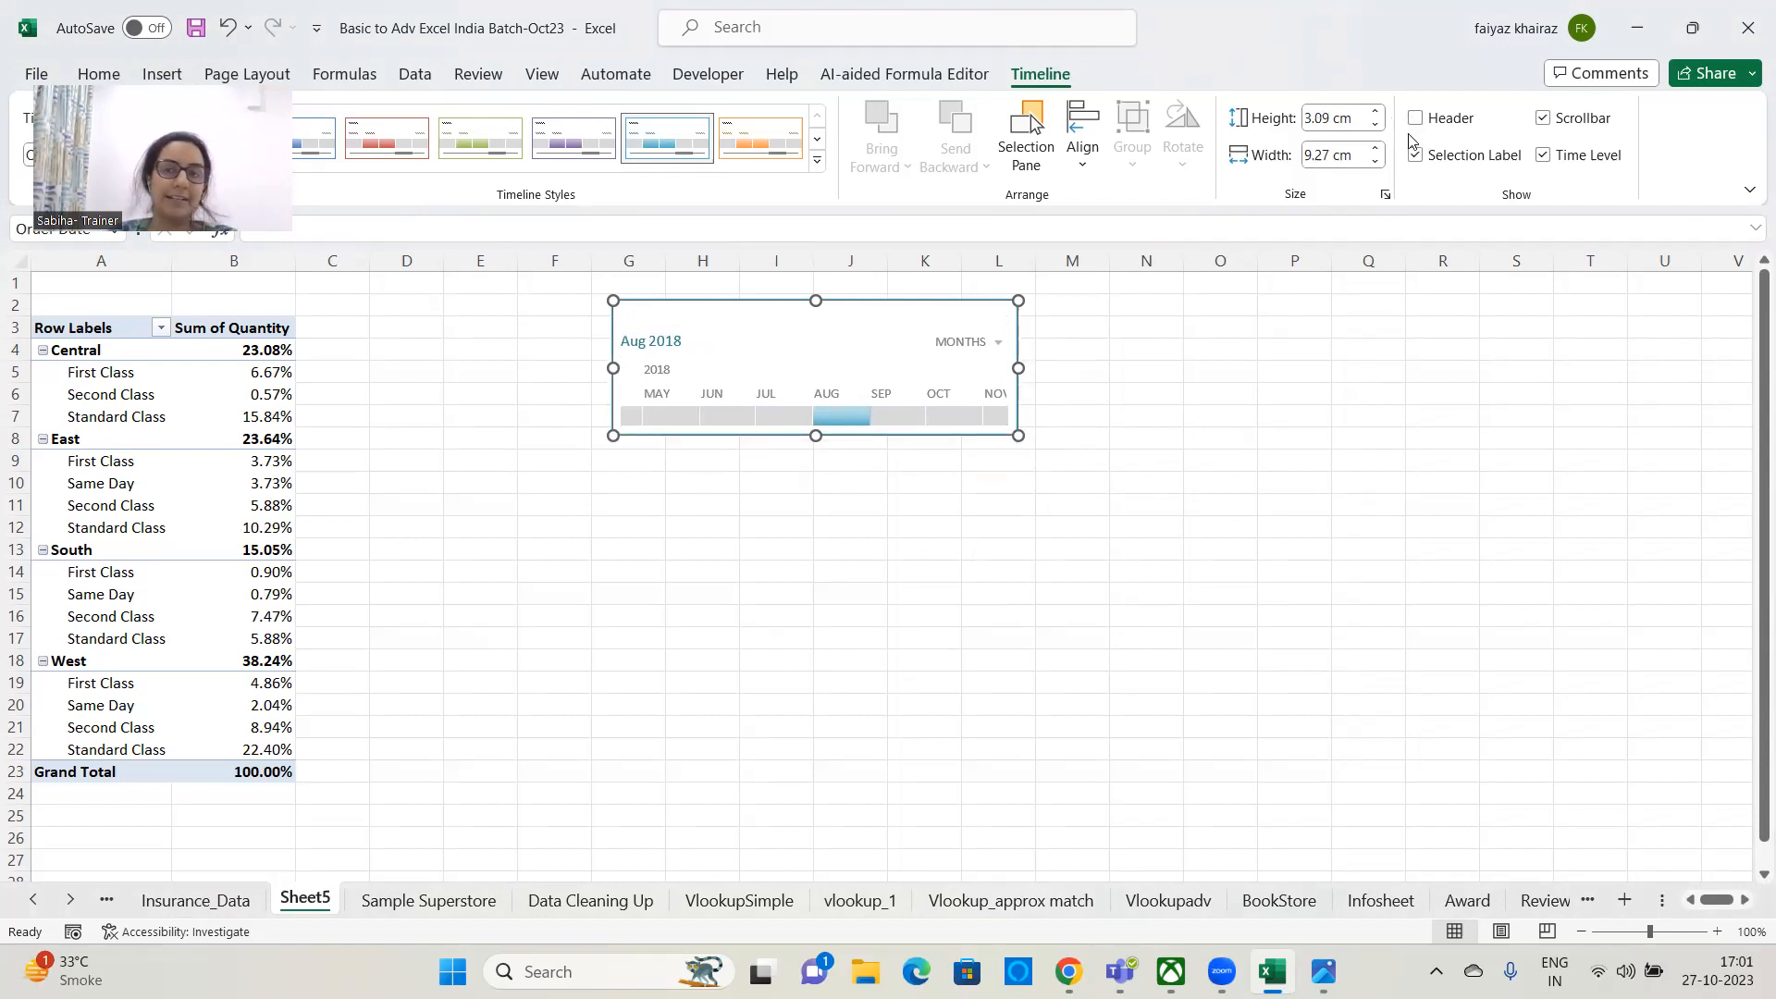
{"action": "left_click", "coordinate": [1414, 119]}
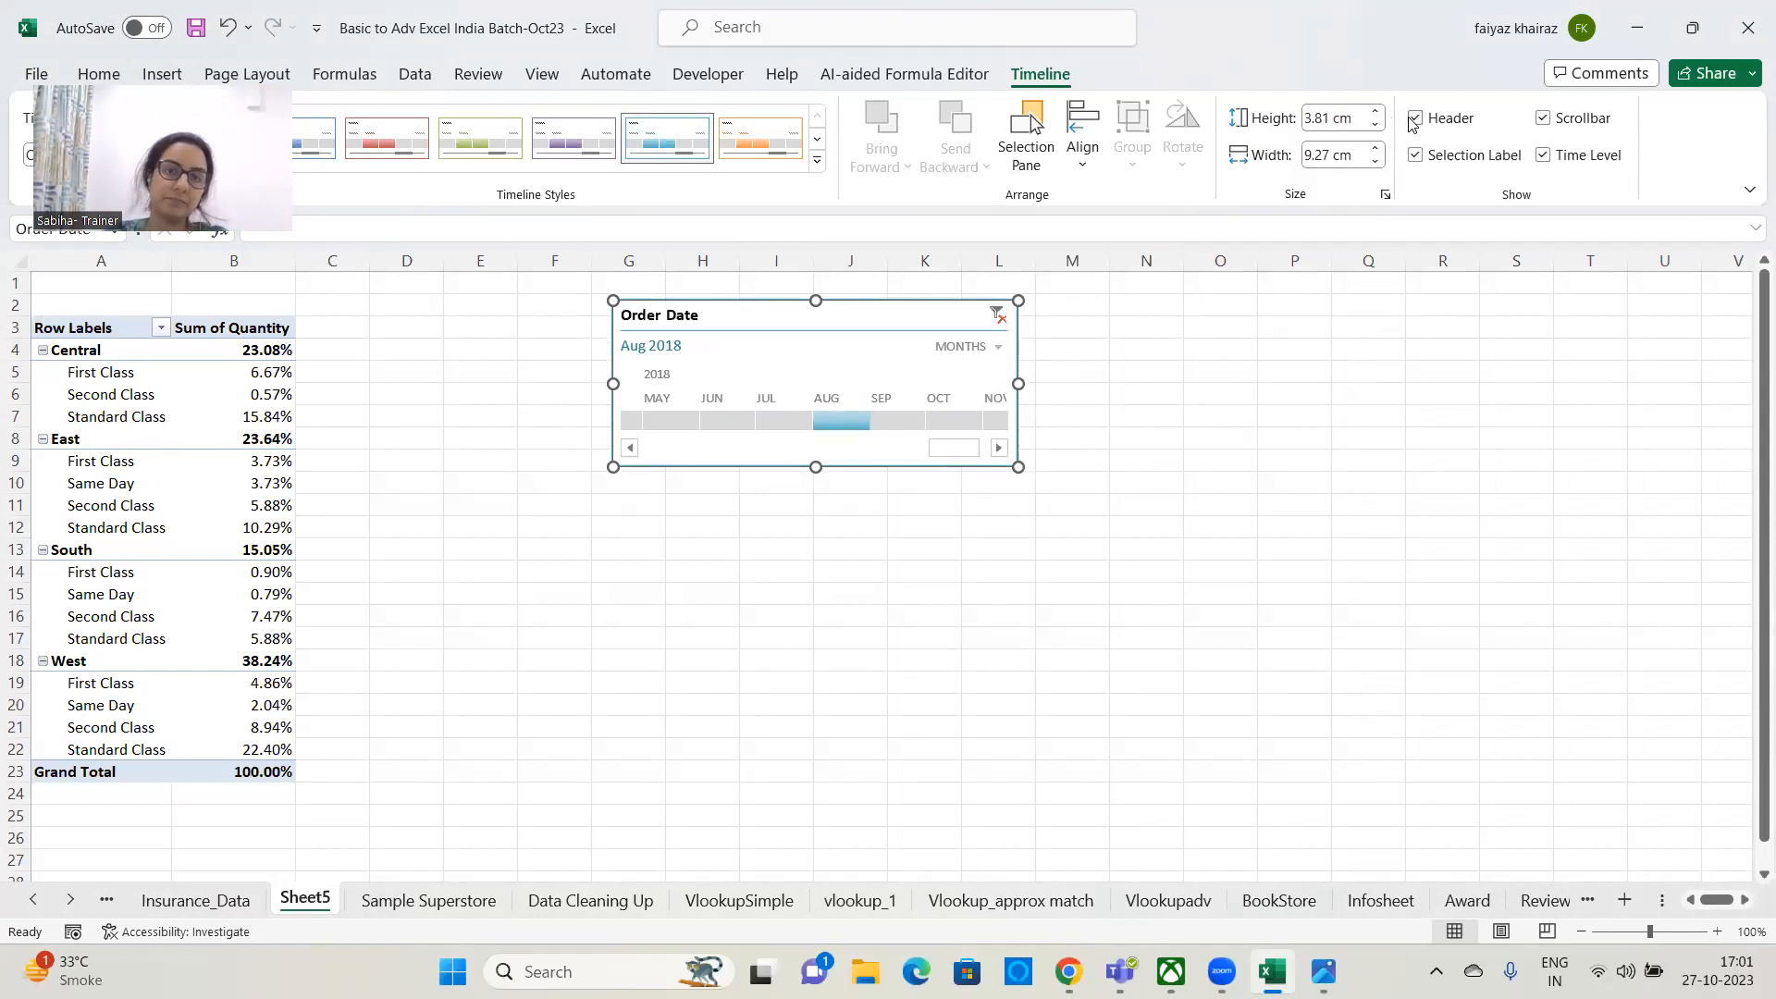
{"action": "left_click", "coordinate": [1415, 118]}
{"action": "left_click", "coordinate": [1414, 118]}
{"action": "left_click", "coordinate": [1415, 118]}
{"action": "left_click", "coordinate": [1414, 118]}
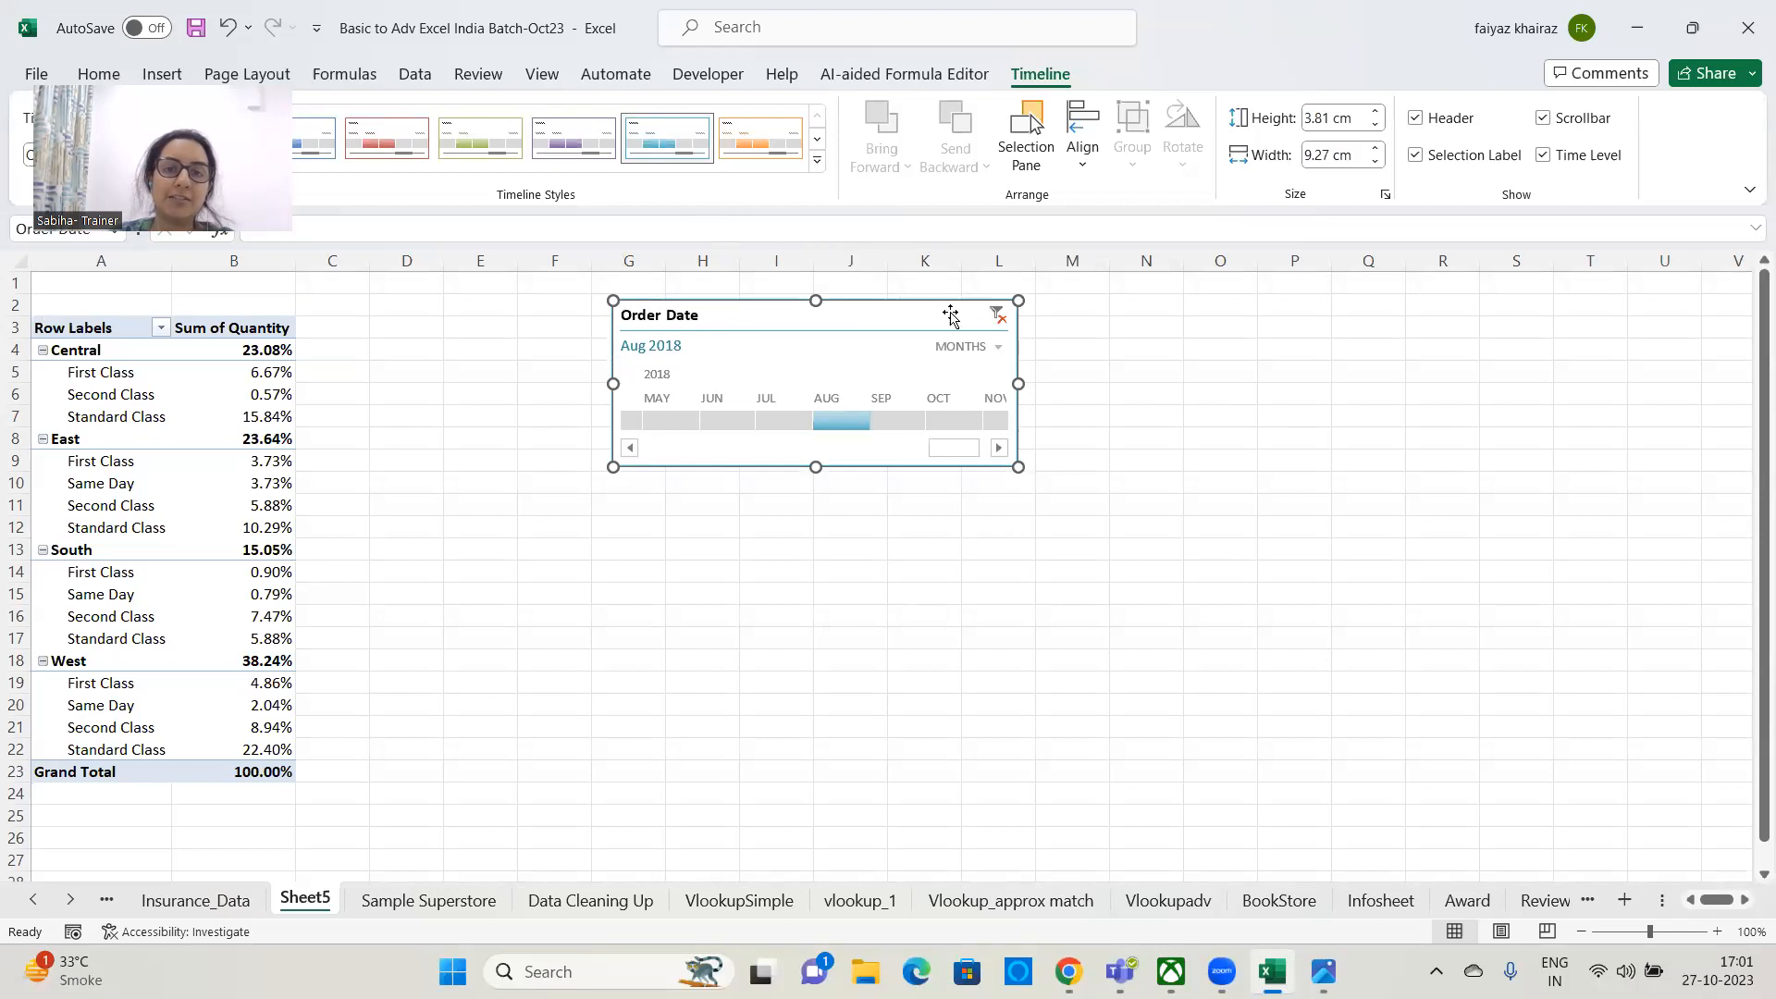
- Clear the Order Date timeline's filter and delete the timeline from the sheet
{"action": "left_click", "coordinate": [995, 319]}
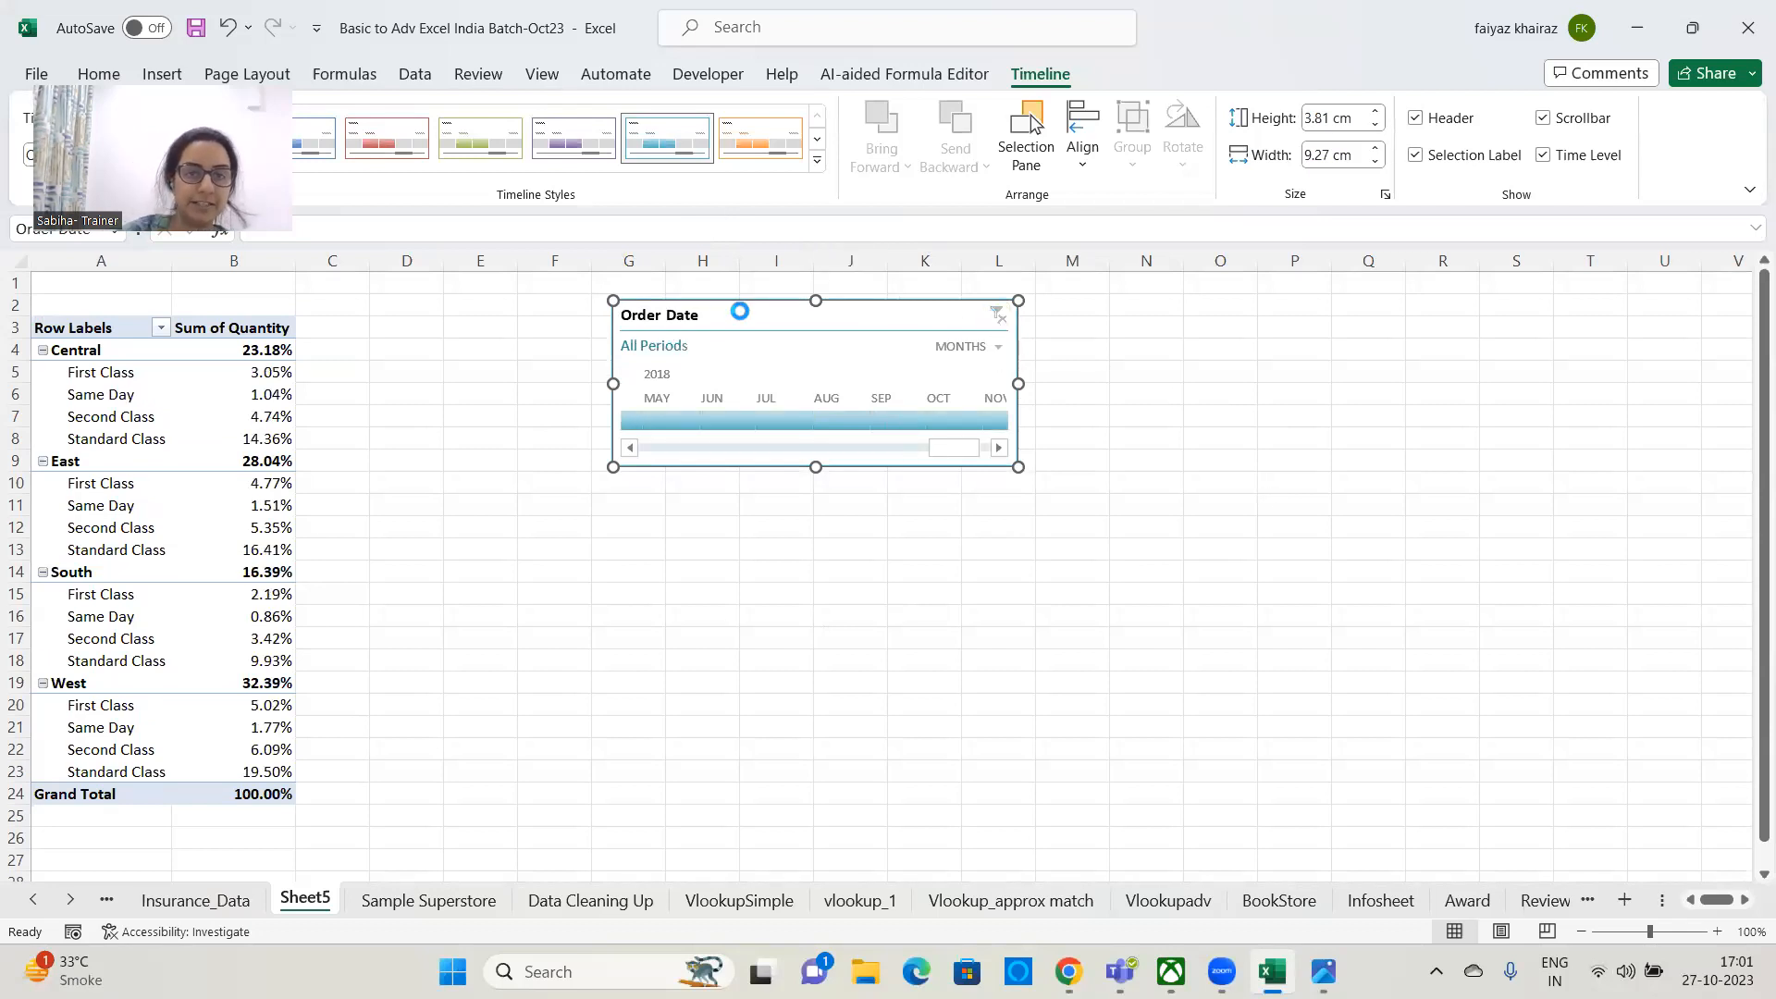
{"action": "key", "text": "Delete"}
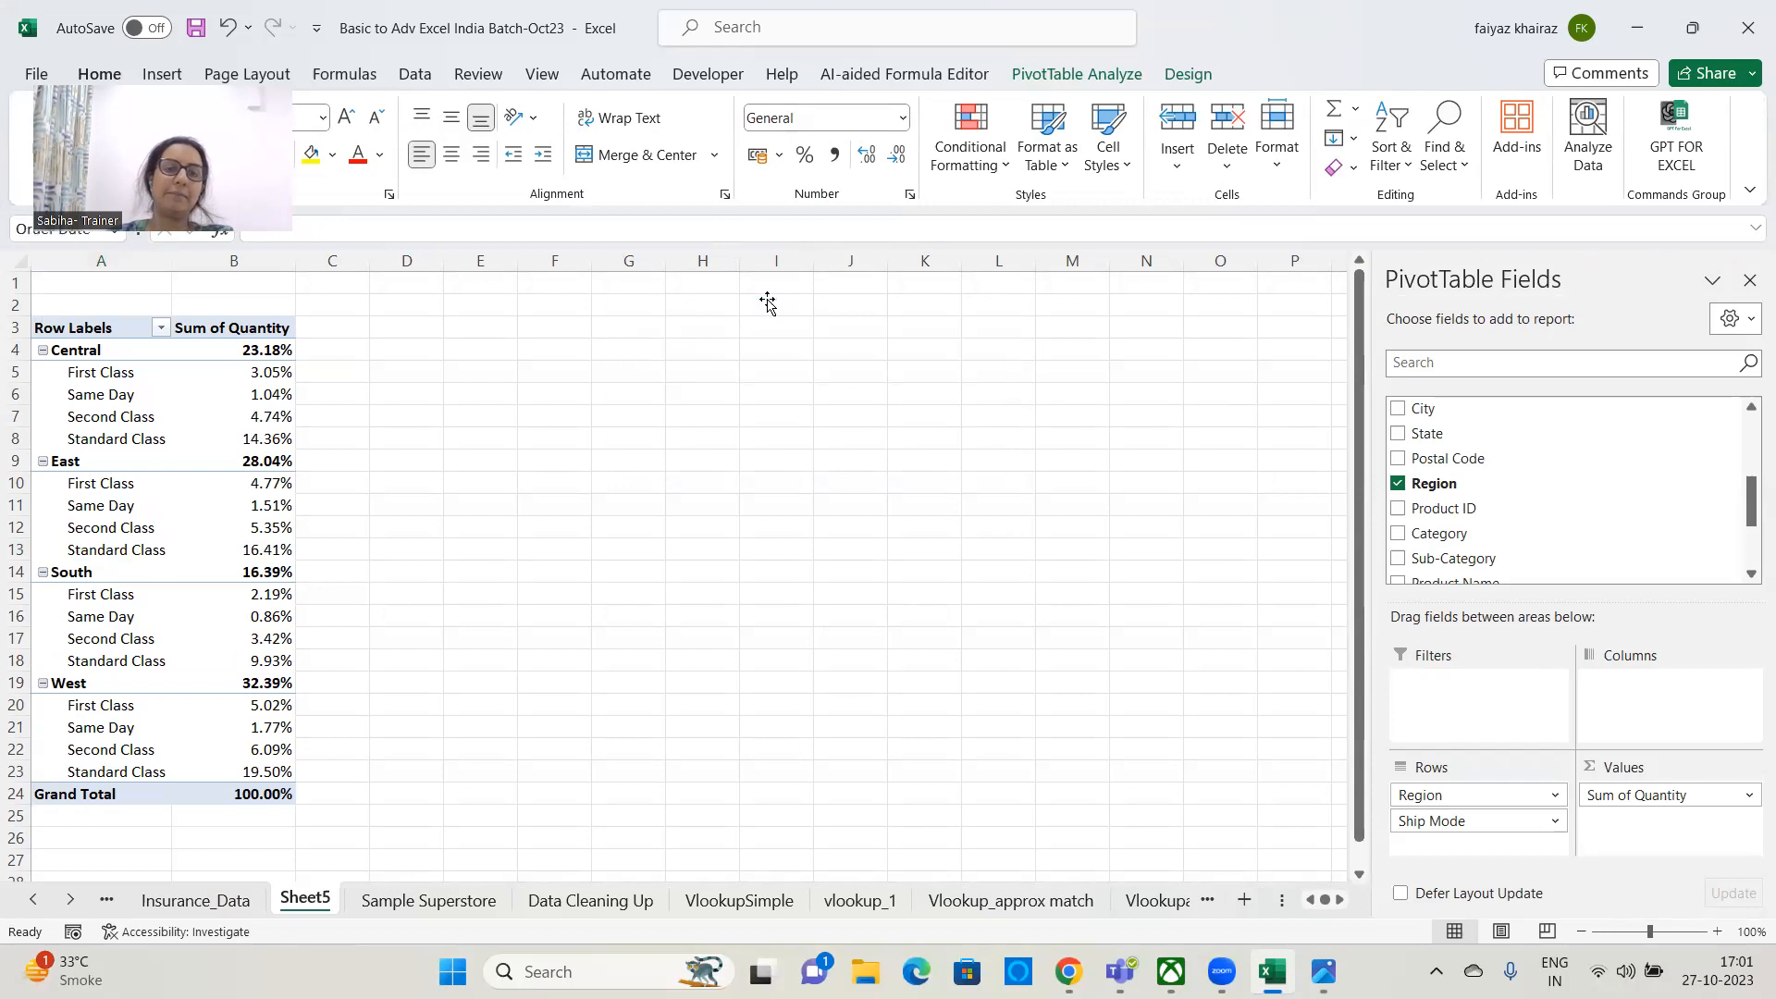
{"action": "key", "text": "ctrl+z"}
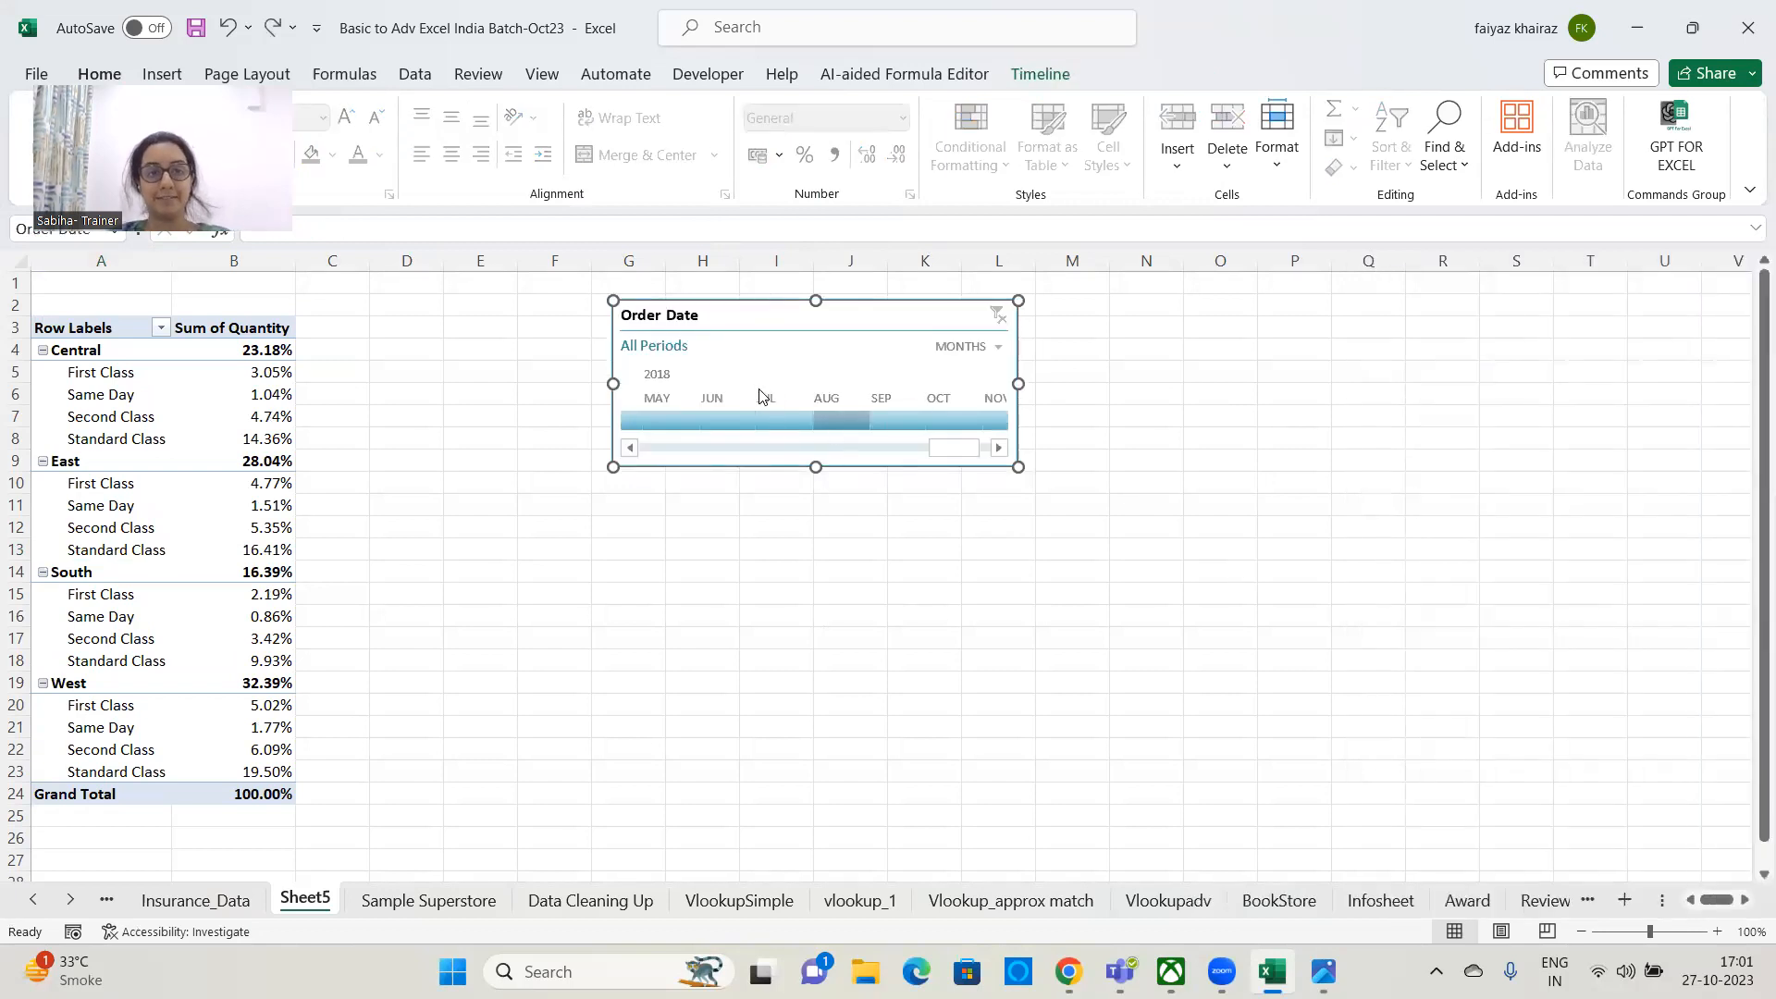
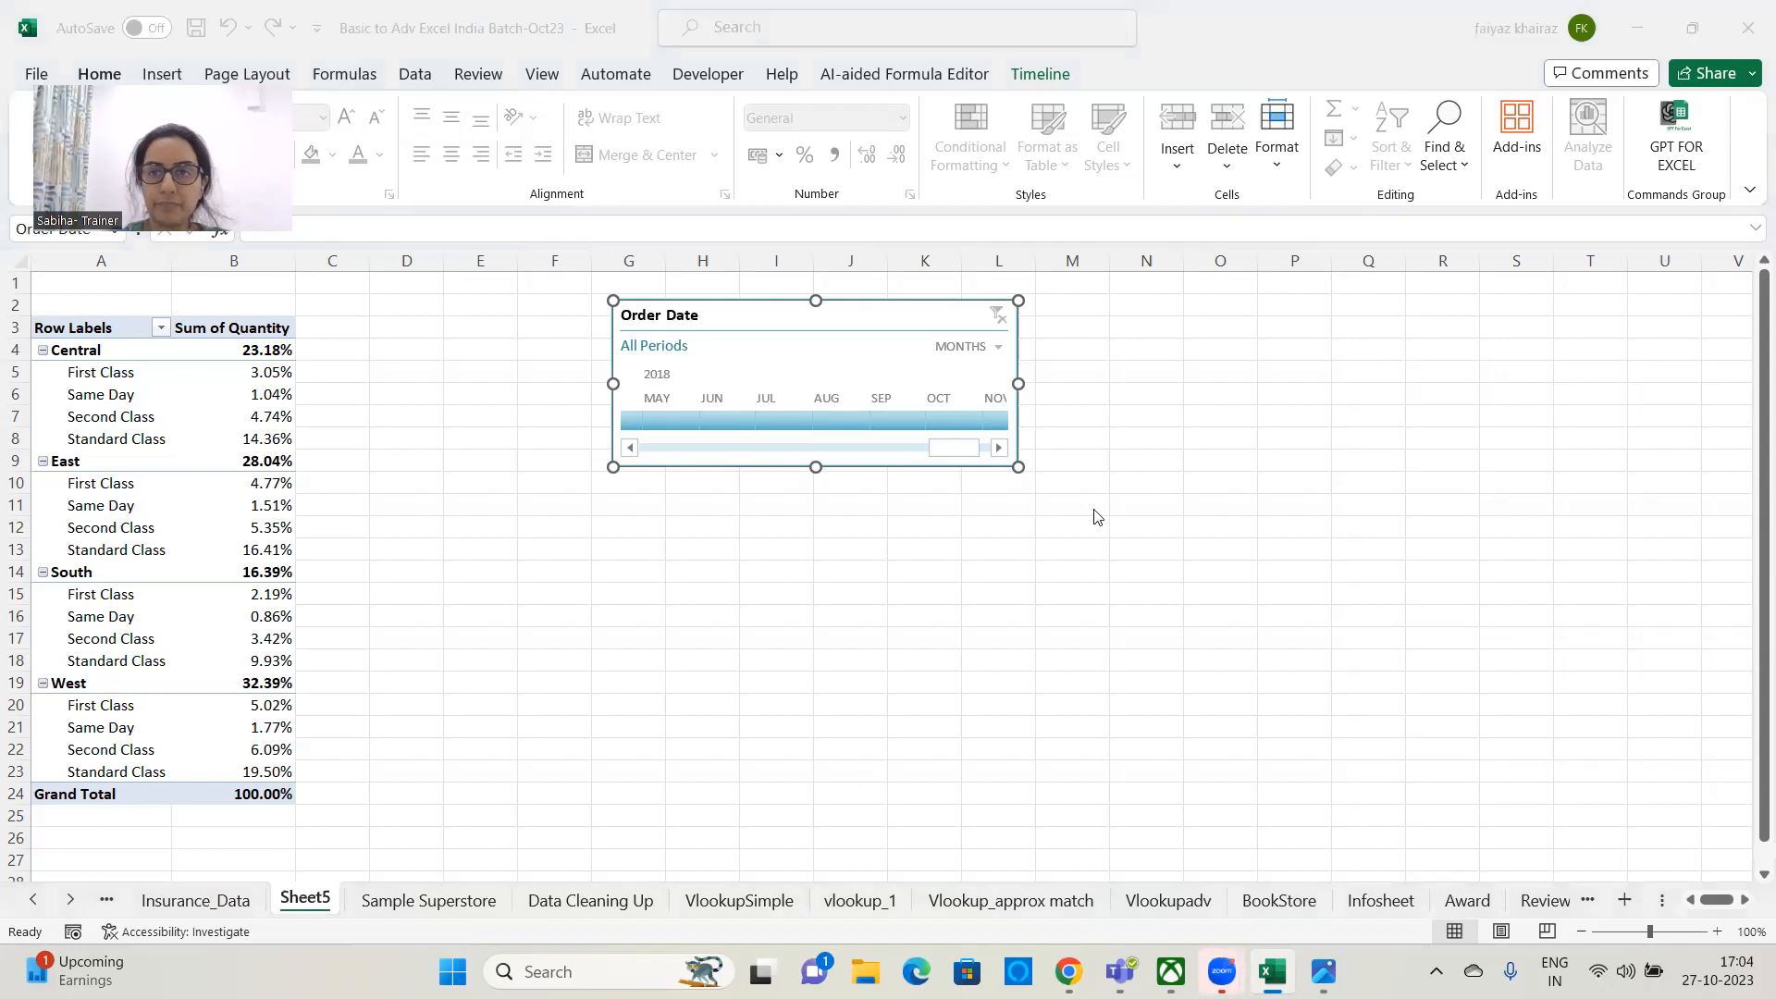
{"action": "left_click", "coordinate": [904, 322]}
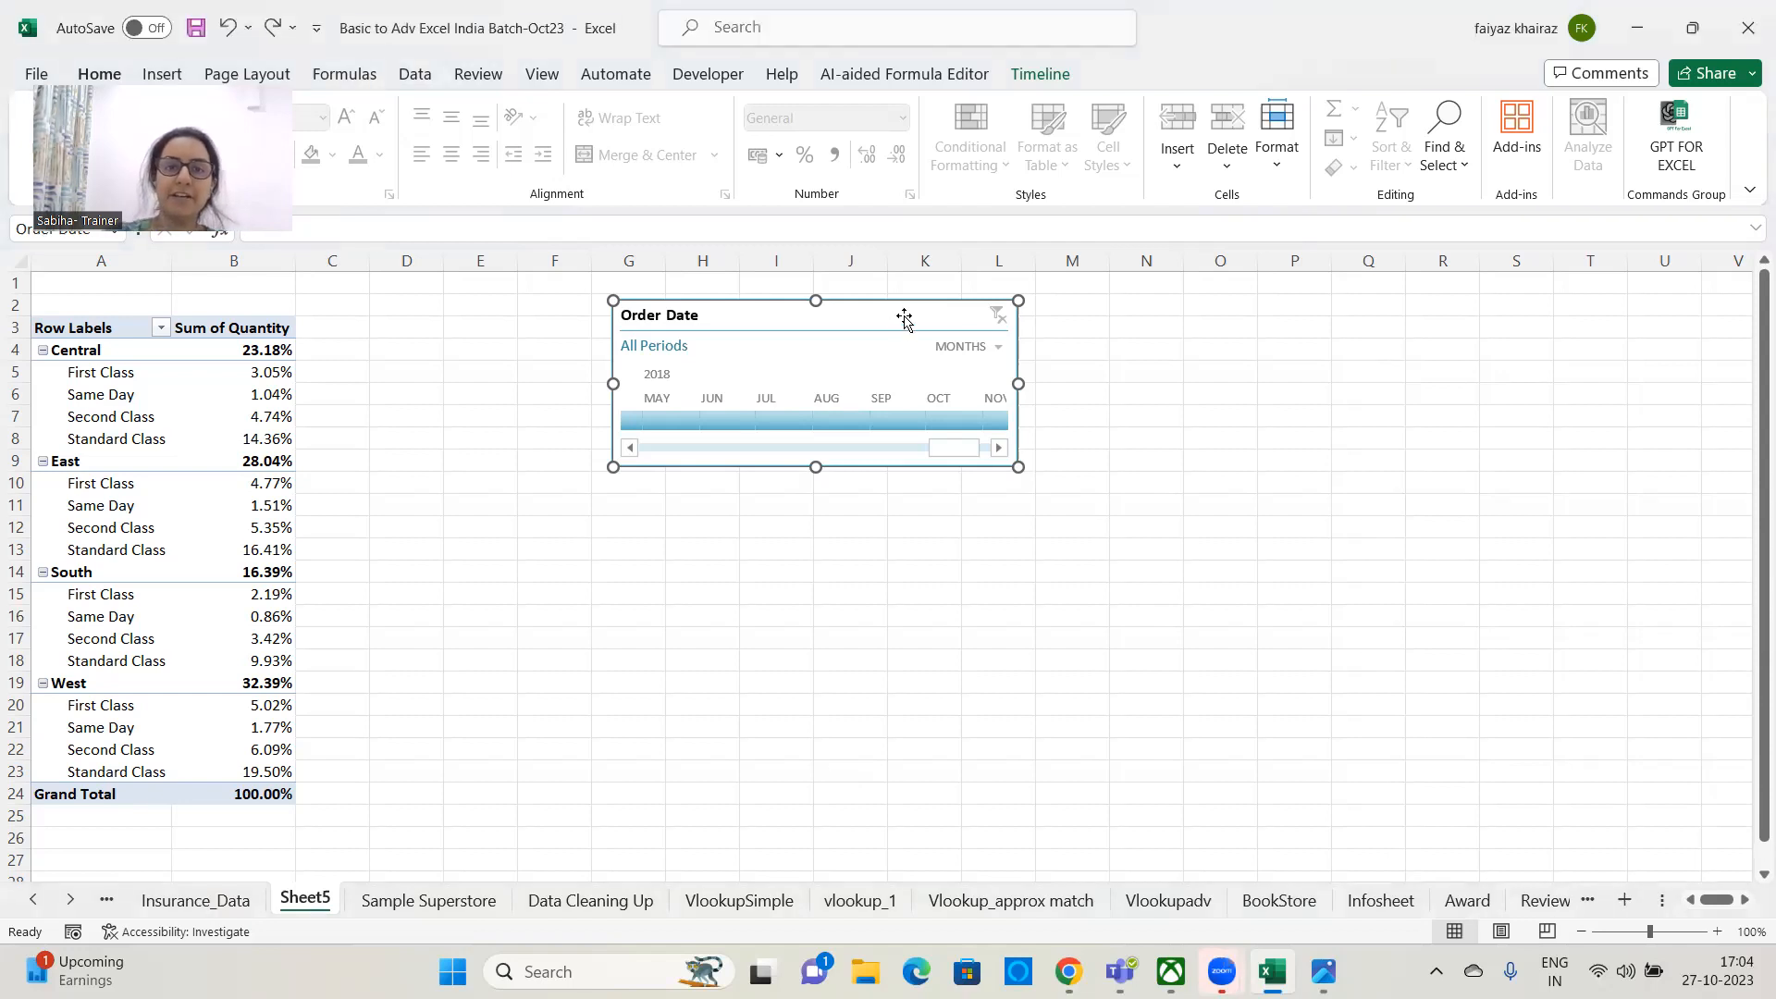
{"action": "key", "text": "Delete"}
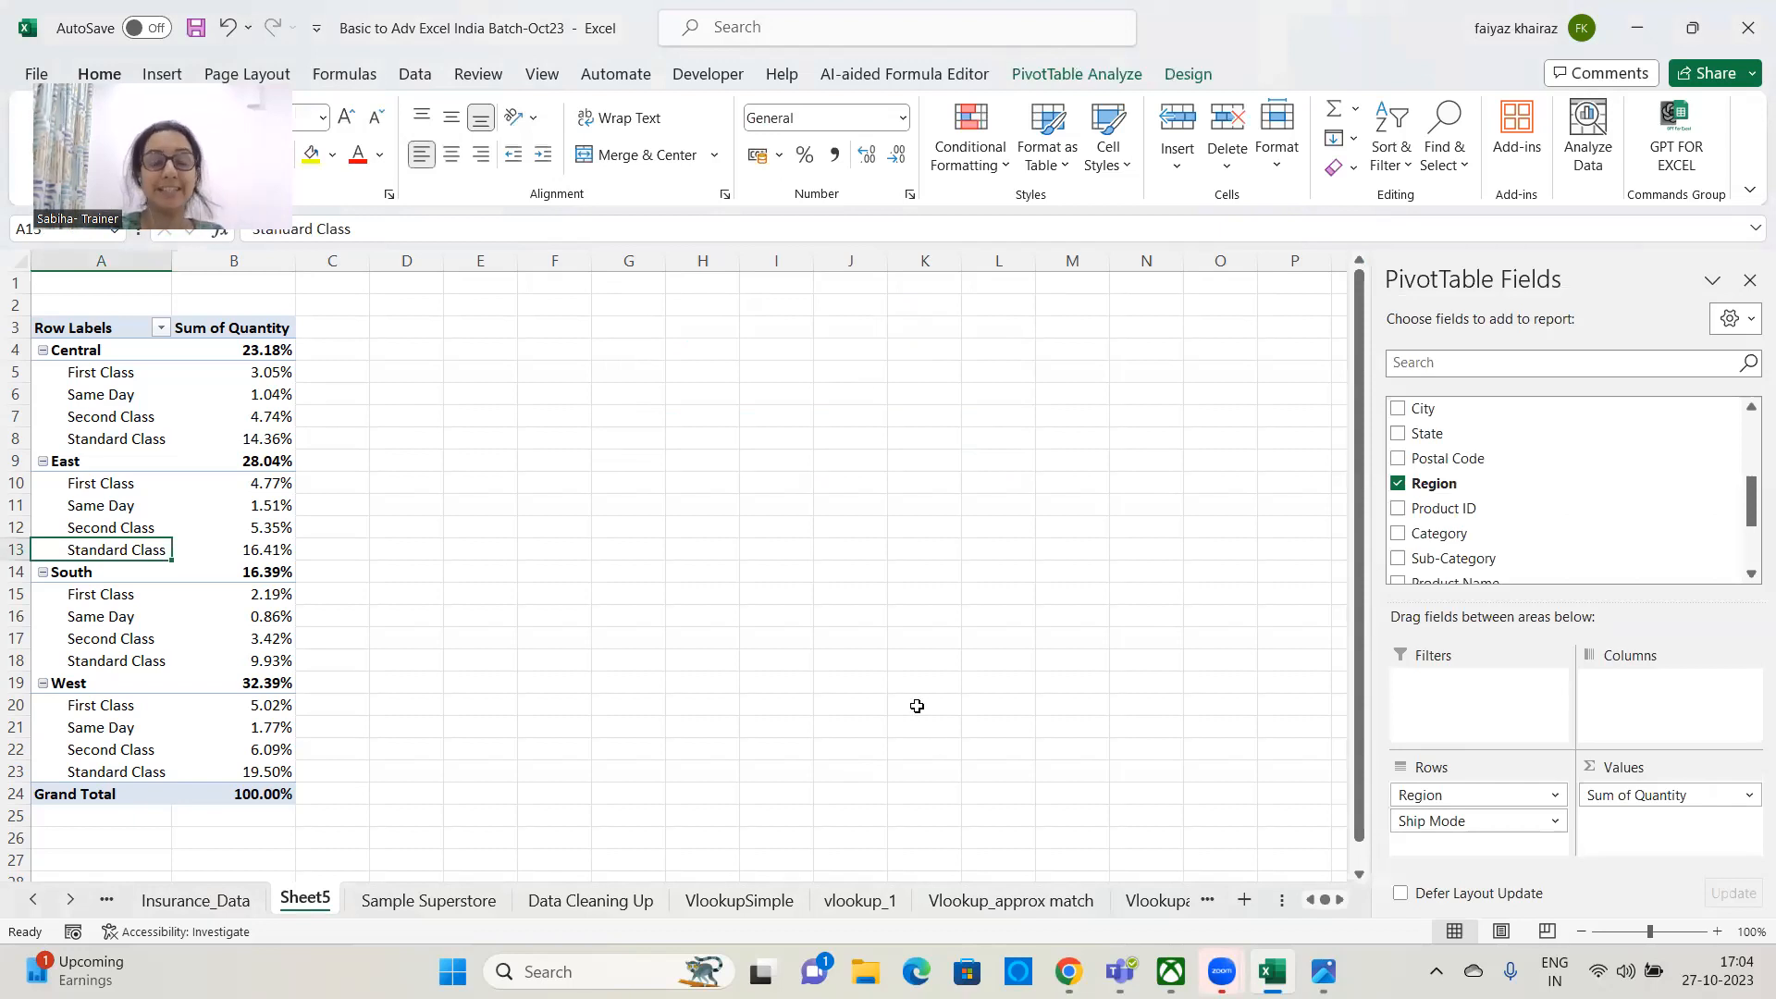
- Empty the pivot table by removing Ship Mode and Region from the rows and Sum of Quantity from the values
{"action": "left_click_drag", "start_coordinate": [1457, 821], "coordinate": [1155, 777]}
{"action": "left_click_drag", "start_coordinate": [1457, 796], "coordinate": [1153, 779]}
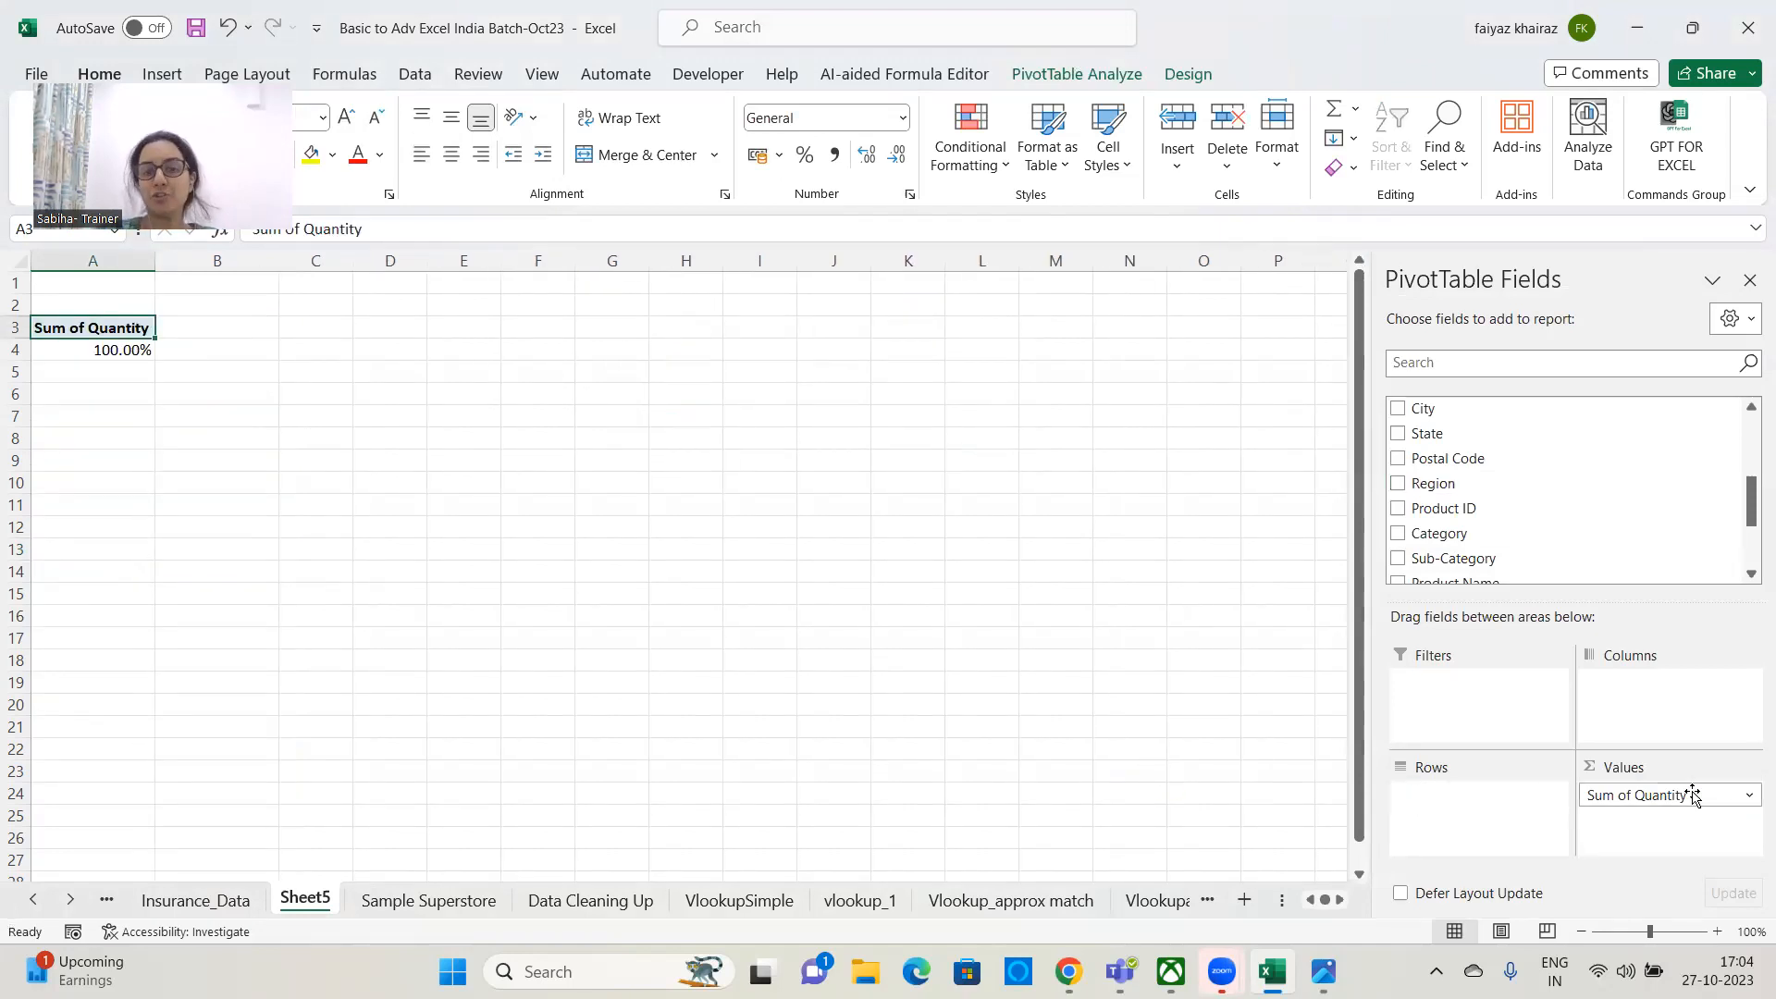
{"action": "left_click_drag", "start_coordinate": [1685, 794], "coordinate": [626, 771]}
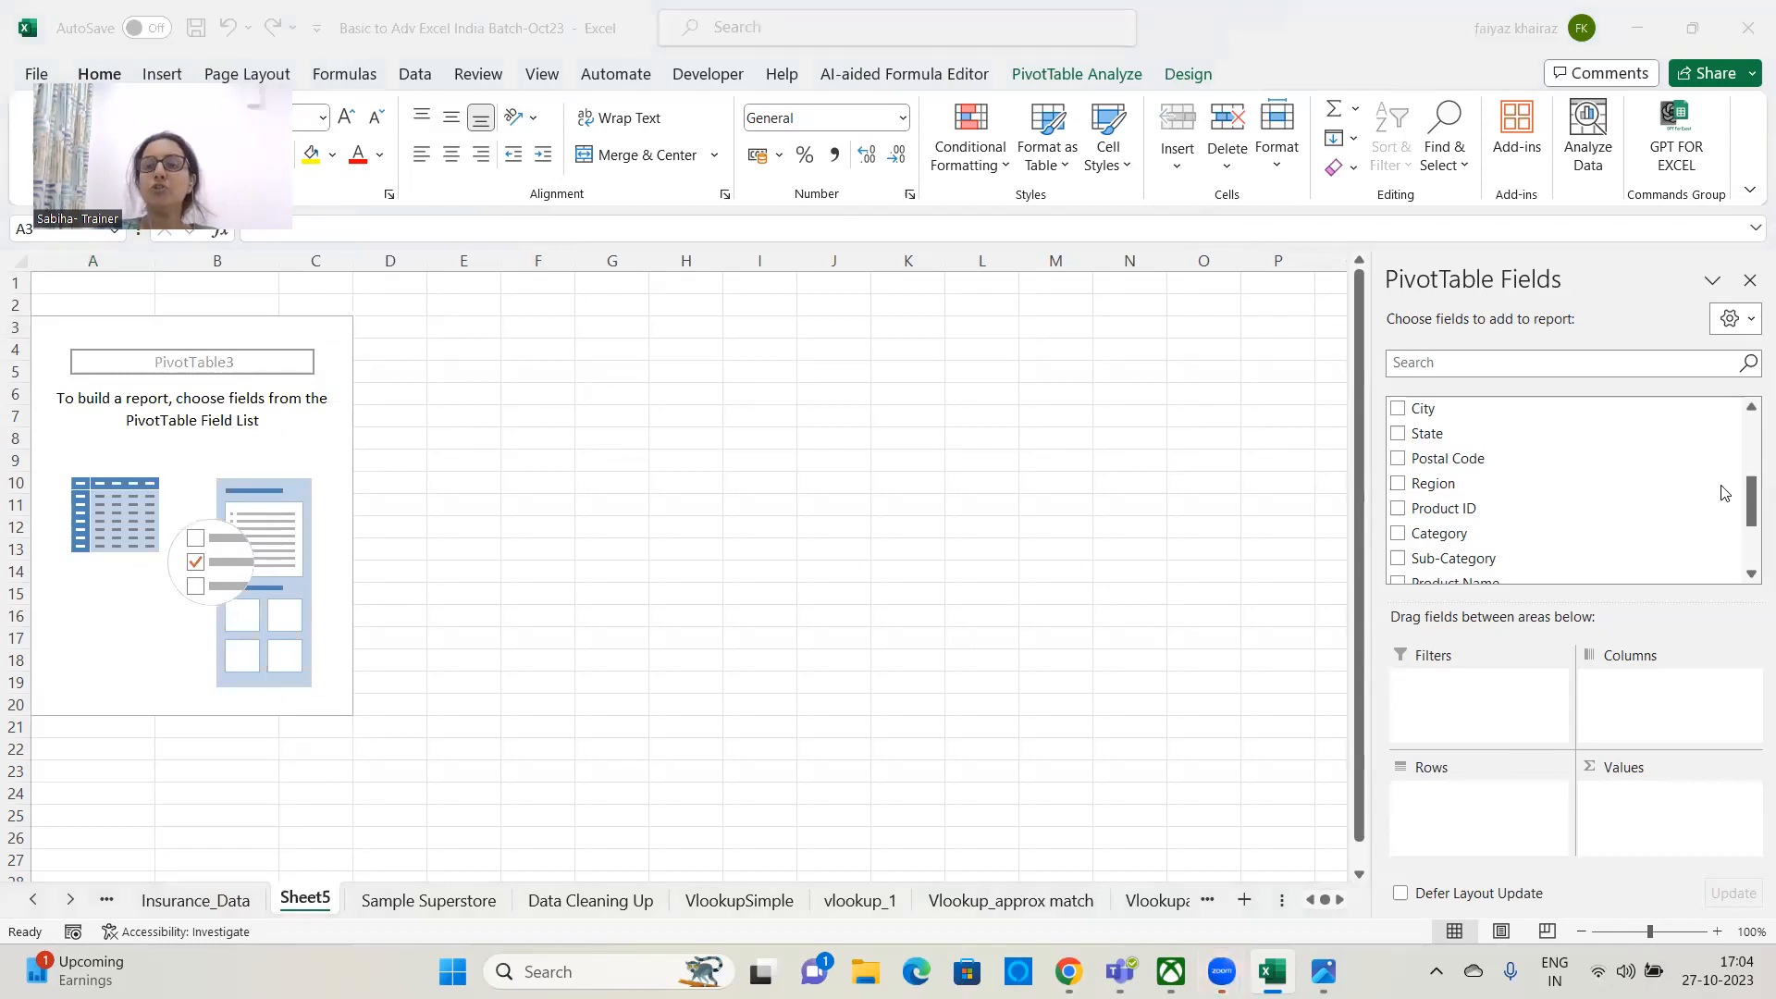
- Add Order Date to the pivot table's rows and ungroup it into individual dates
{"action": "left_click", "coordinate": [1749, 571]}
{"action": "left_click_drag", "start_coordinate": [1749, 518], "coordinate": [1749, 433]}
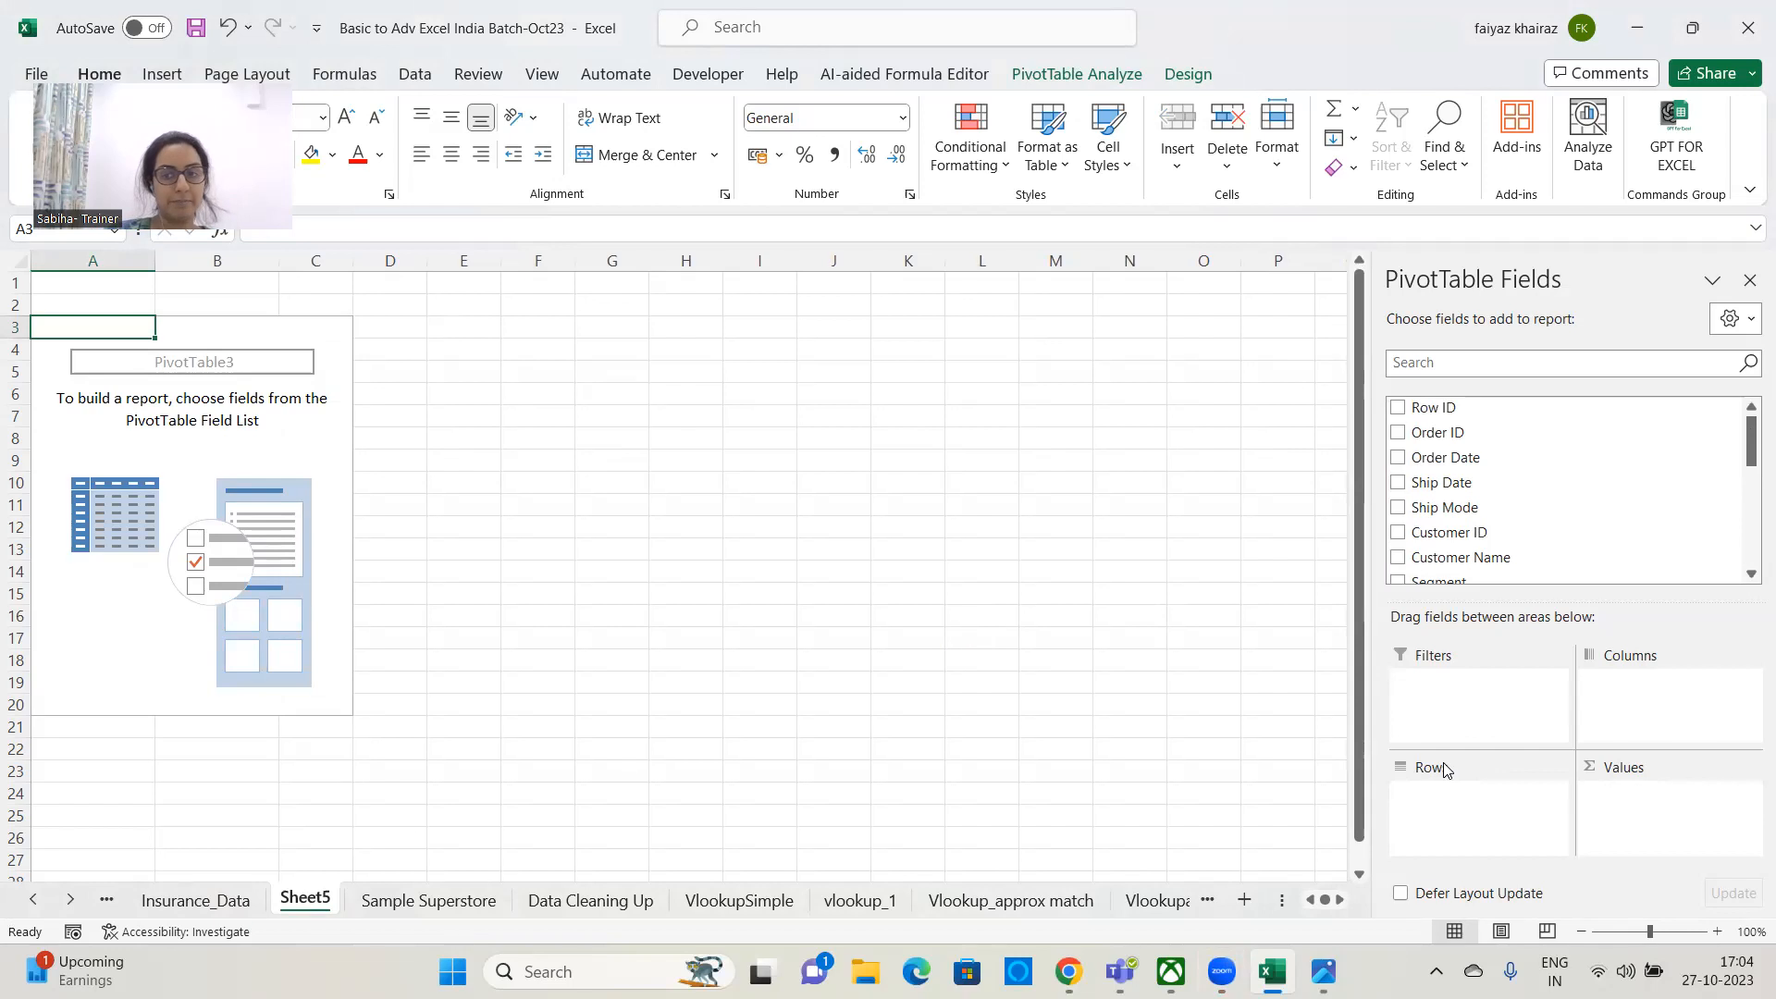
{"action": "left_click_drag", "start_coordinate": [1450, 463], "coordinate": [1477, 774]}
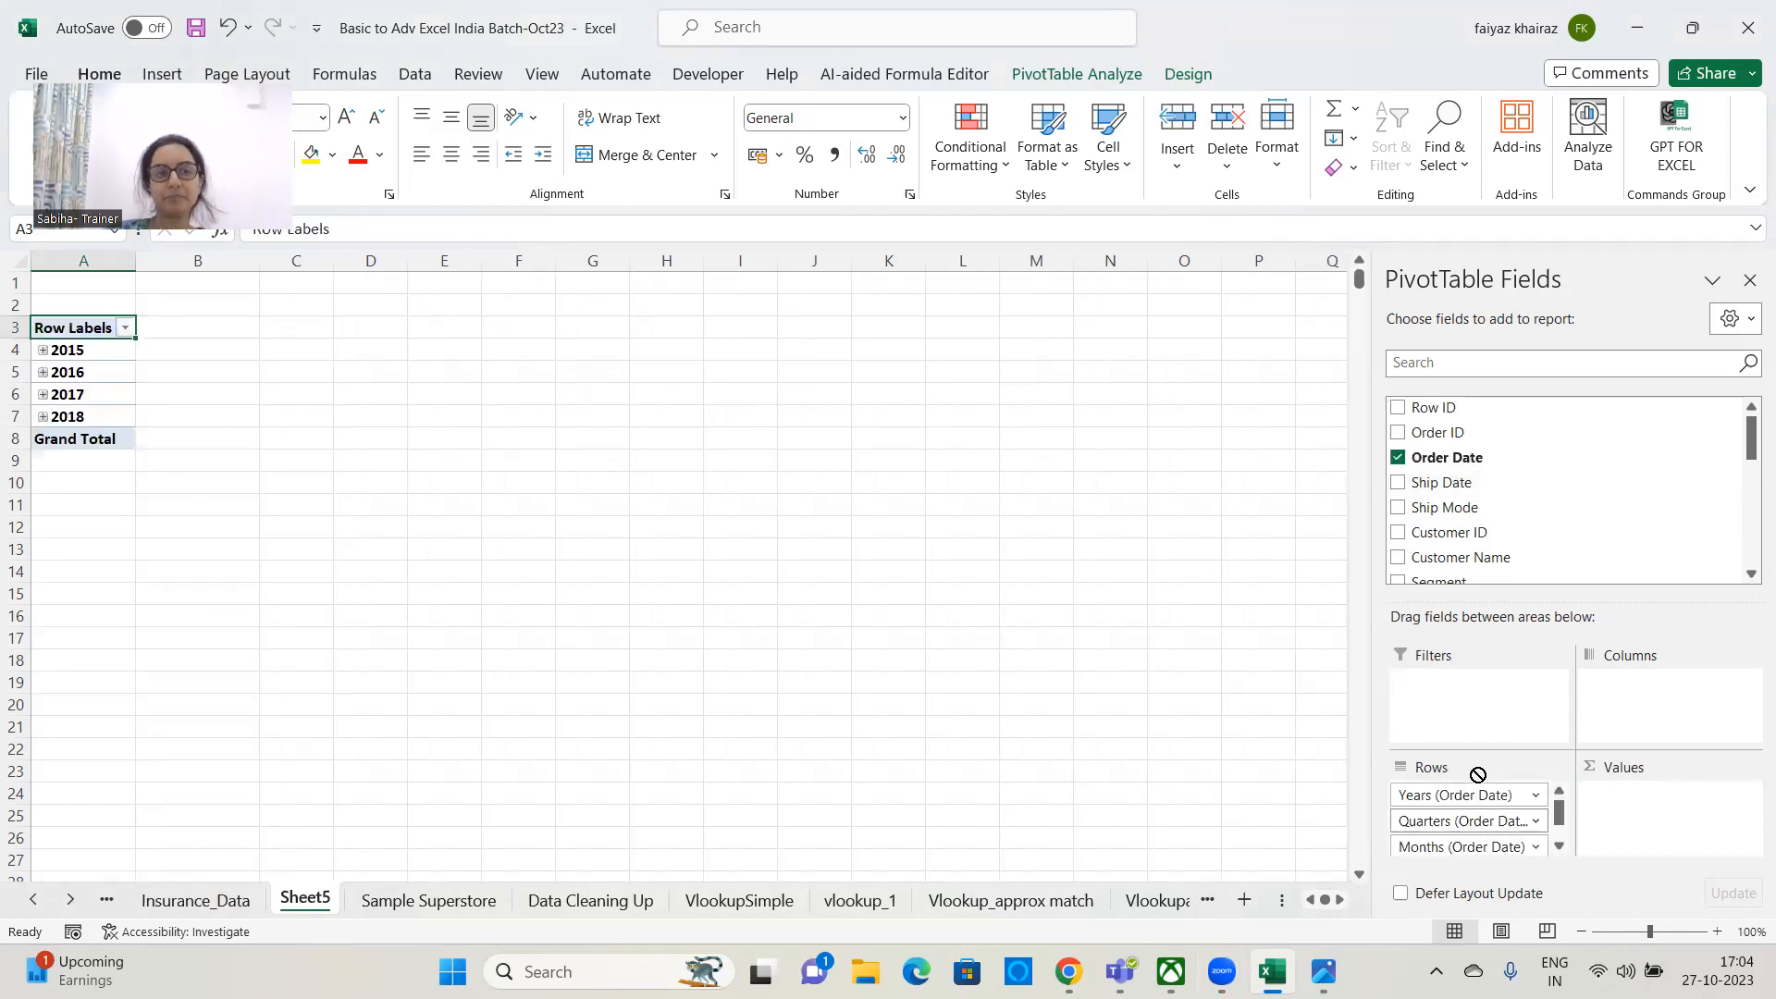
{"action": "left_click", "coordinate": [1073, 80]}
{"action": "left_click", "coordinate": [99, 392]}
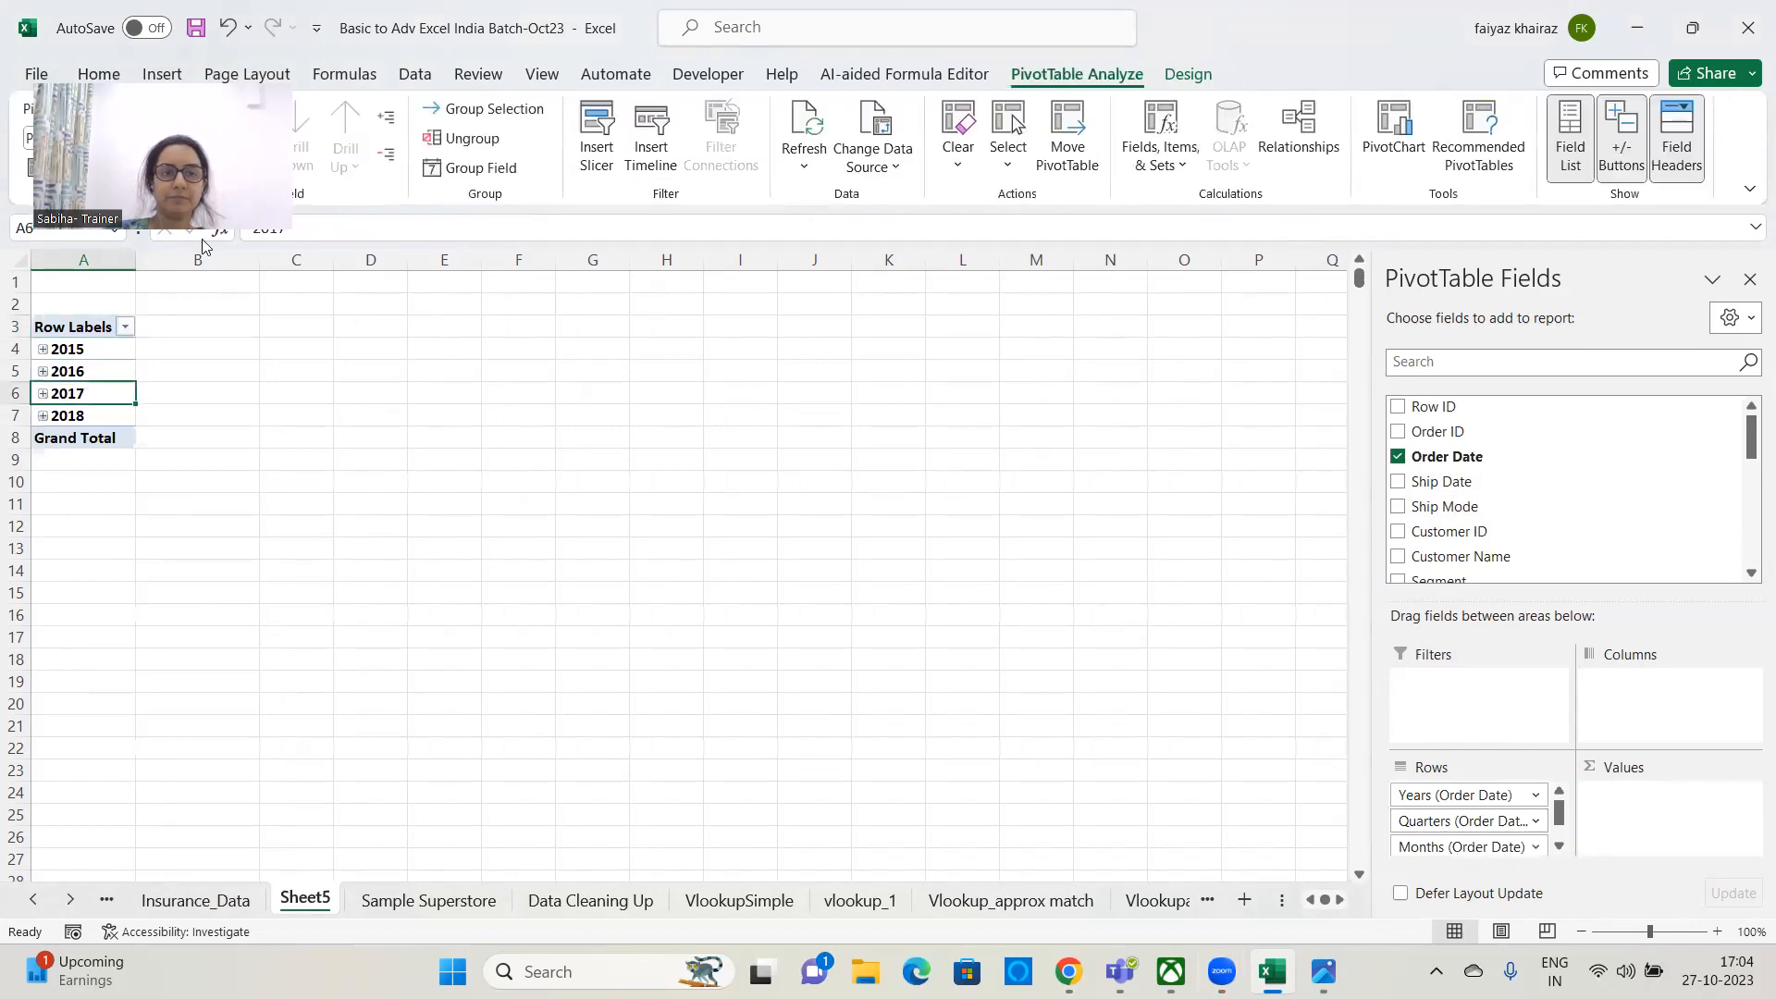
{"action": "left_click", "coordinate": [465, 139]}
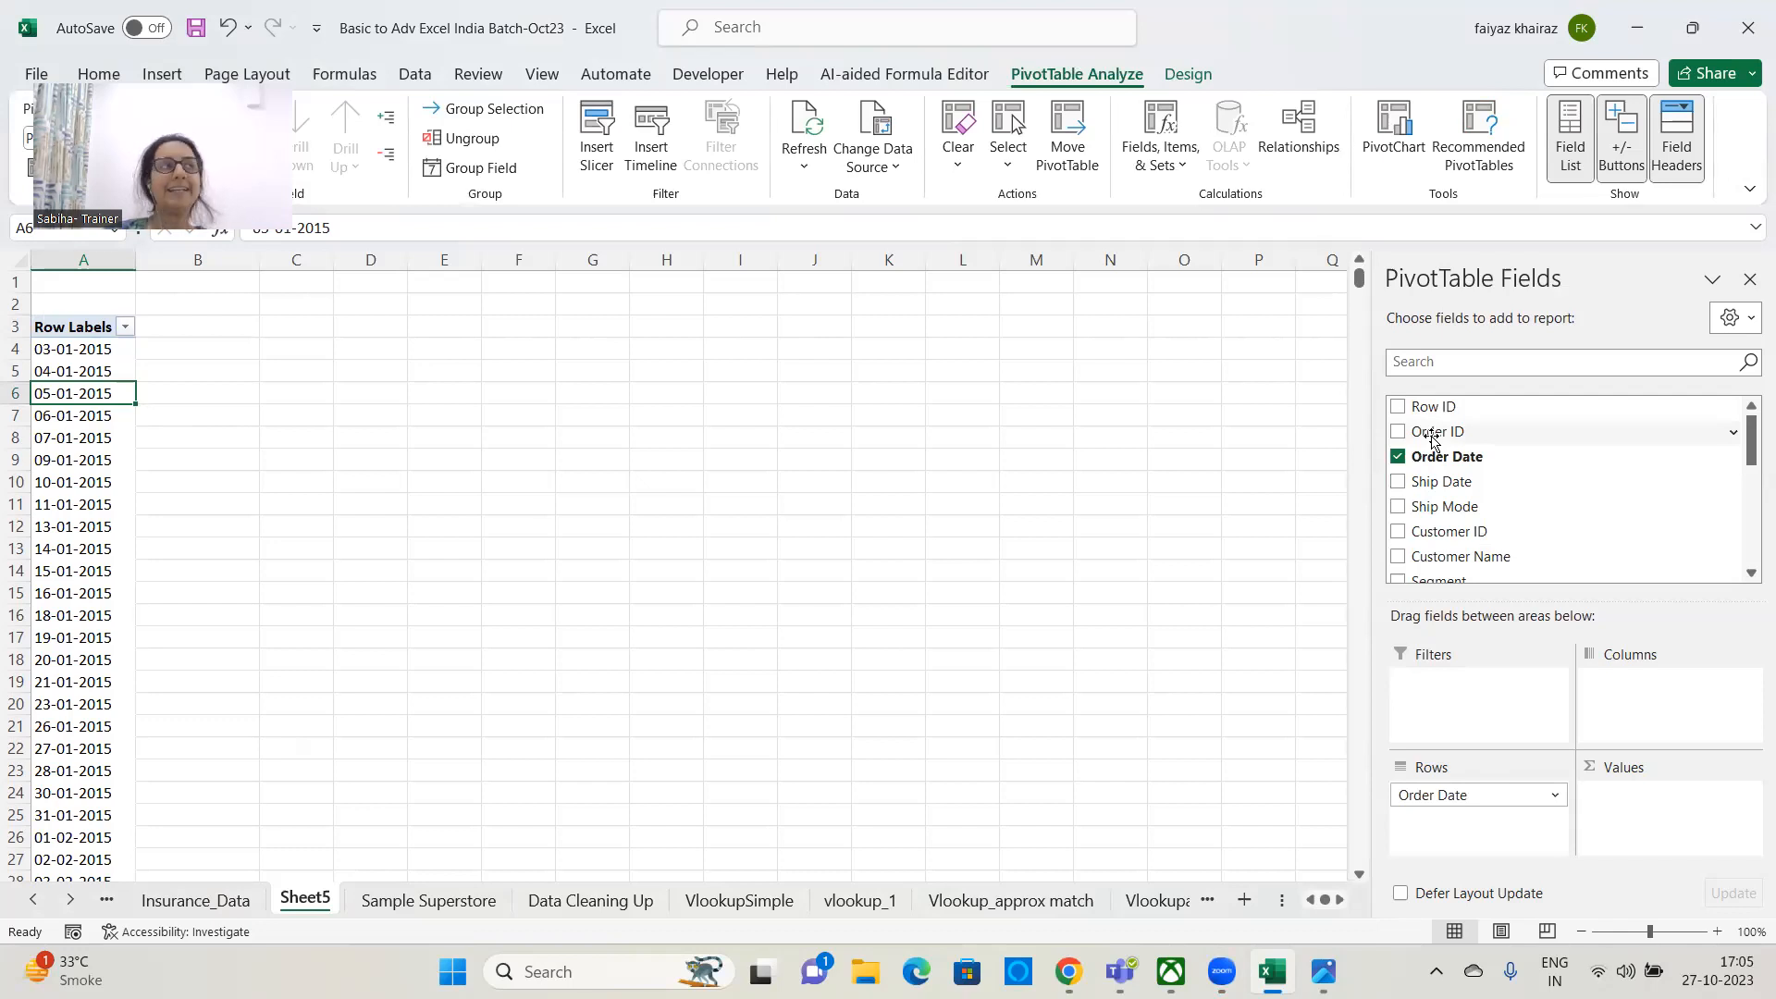
- Add Order ID to the pivot table's values and group the order dates by months and years
{"action": "left_click_drag", "start_coordinate": [1432, 435], "coordinate": [1648, 831]}
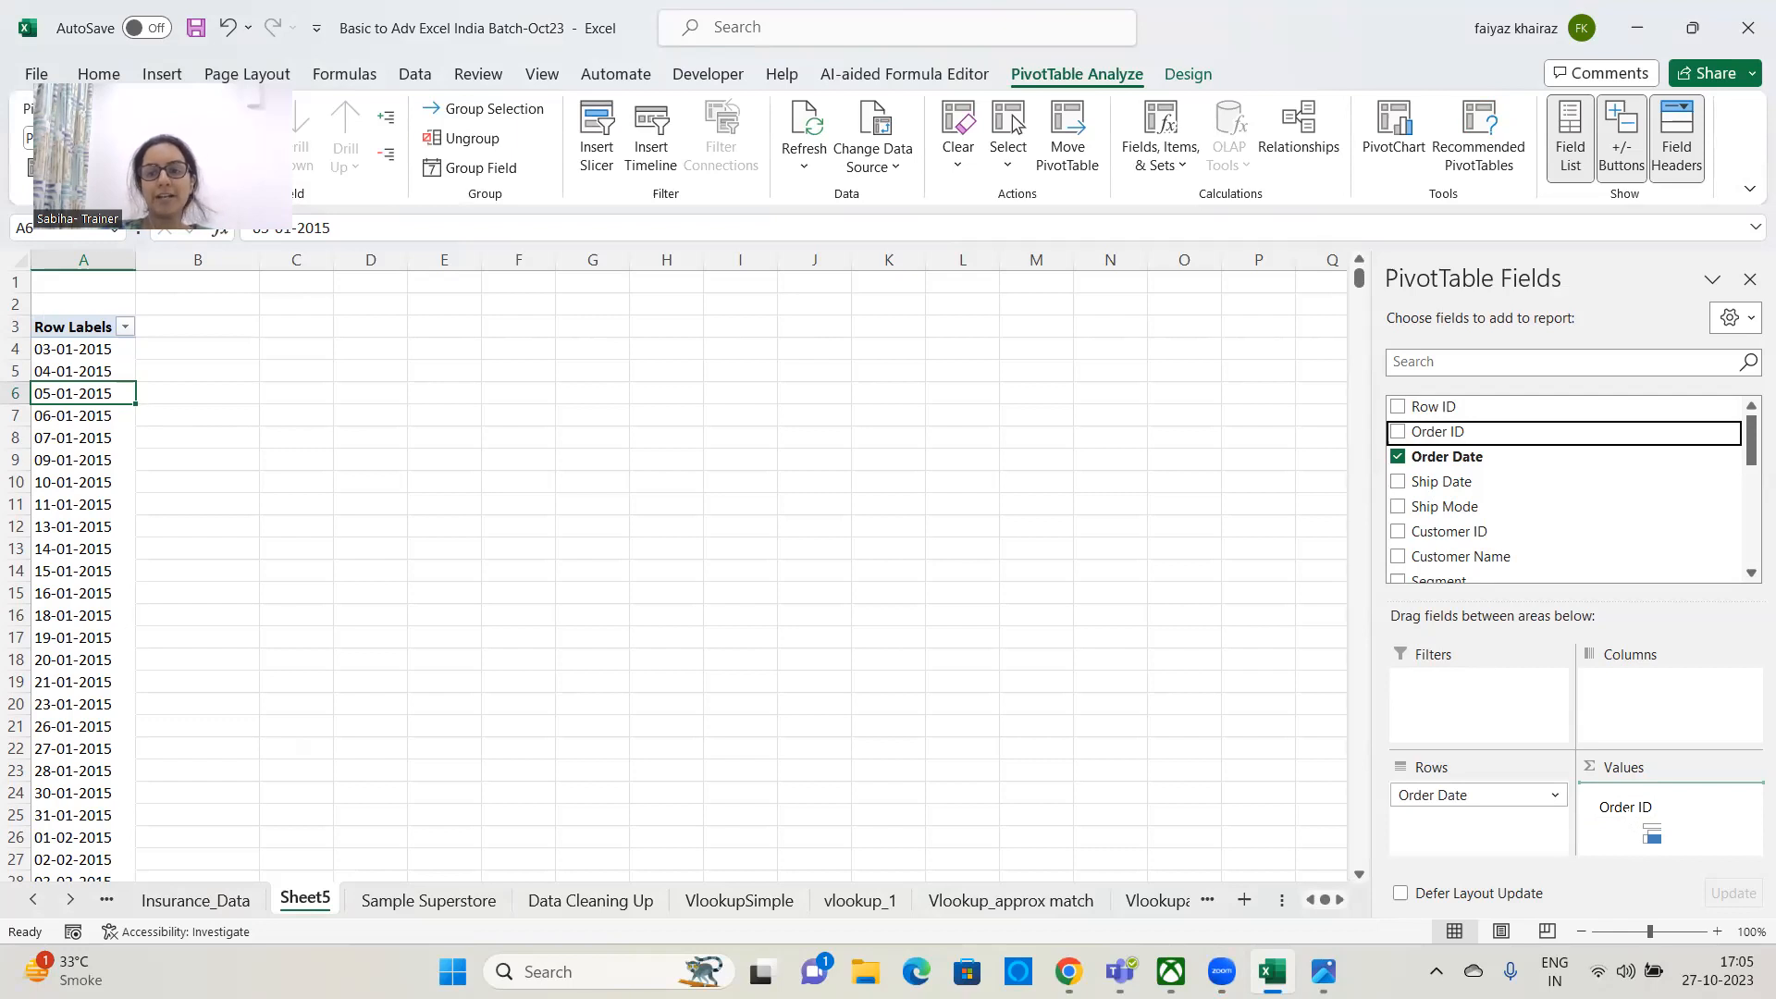
{"action": "left_click_drag", "start_coordinate": [1648, 831], "coordinate": [1651, 832]}
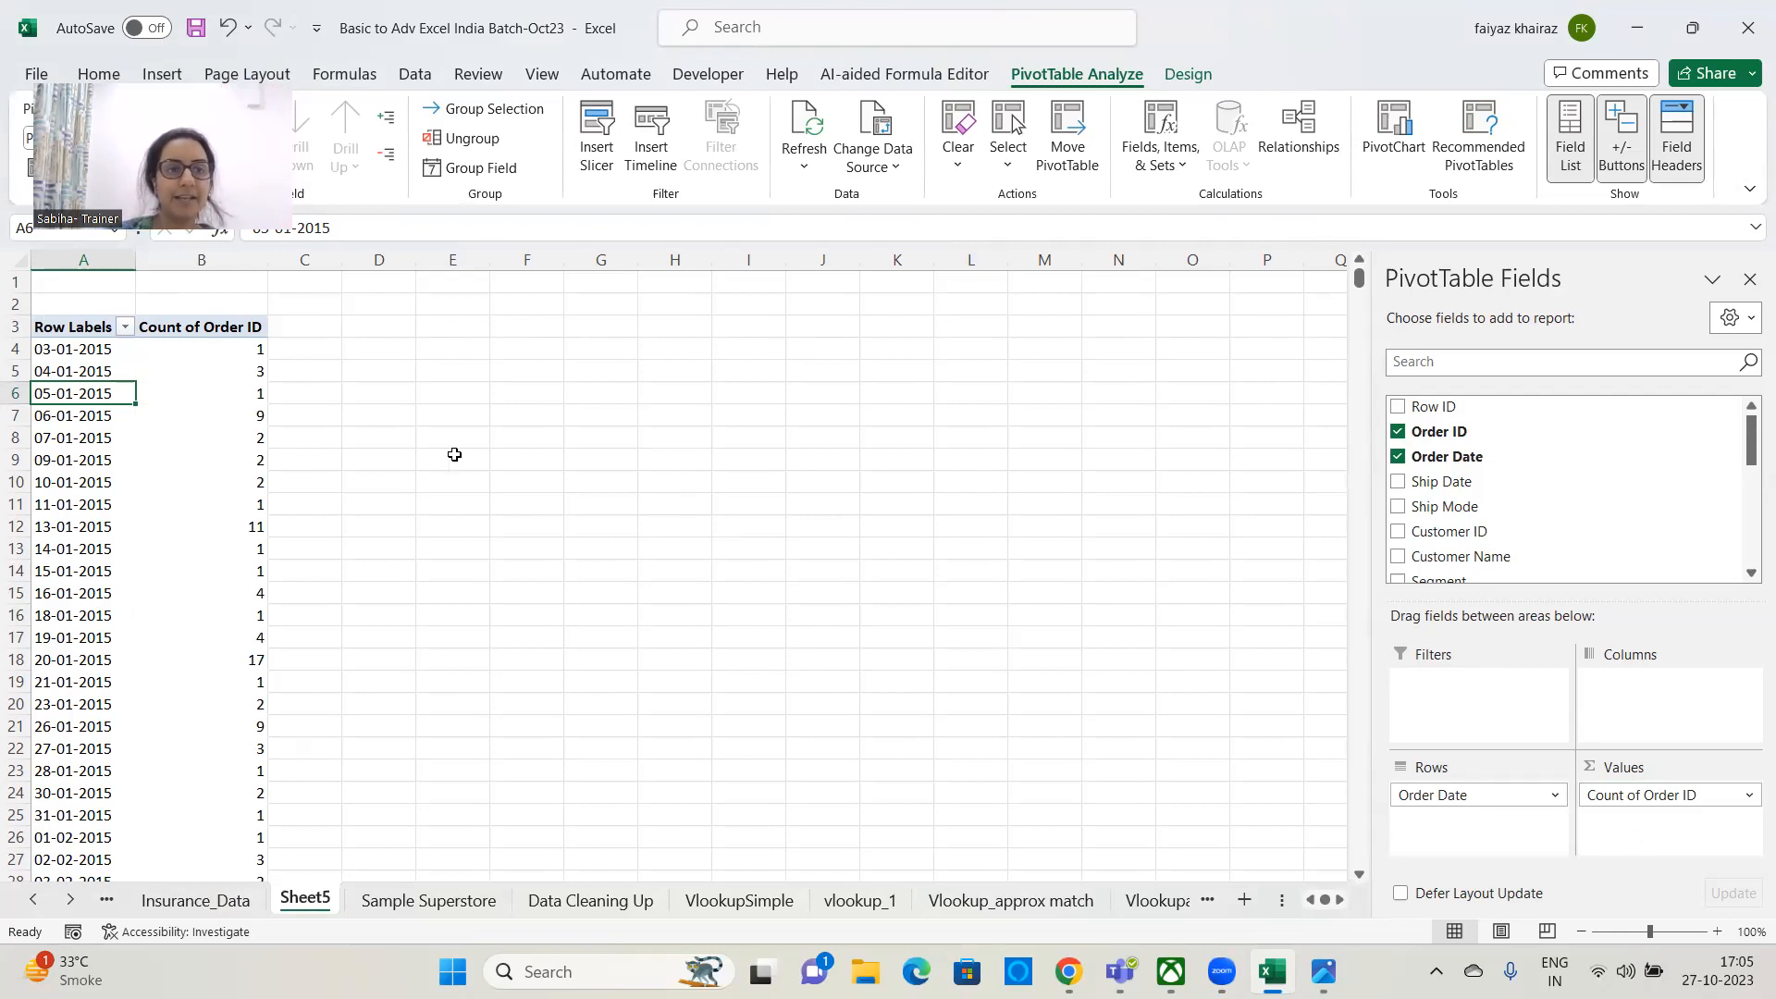
{"action": "left_click", "coordinate": [72, 349]}
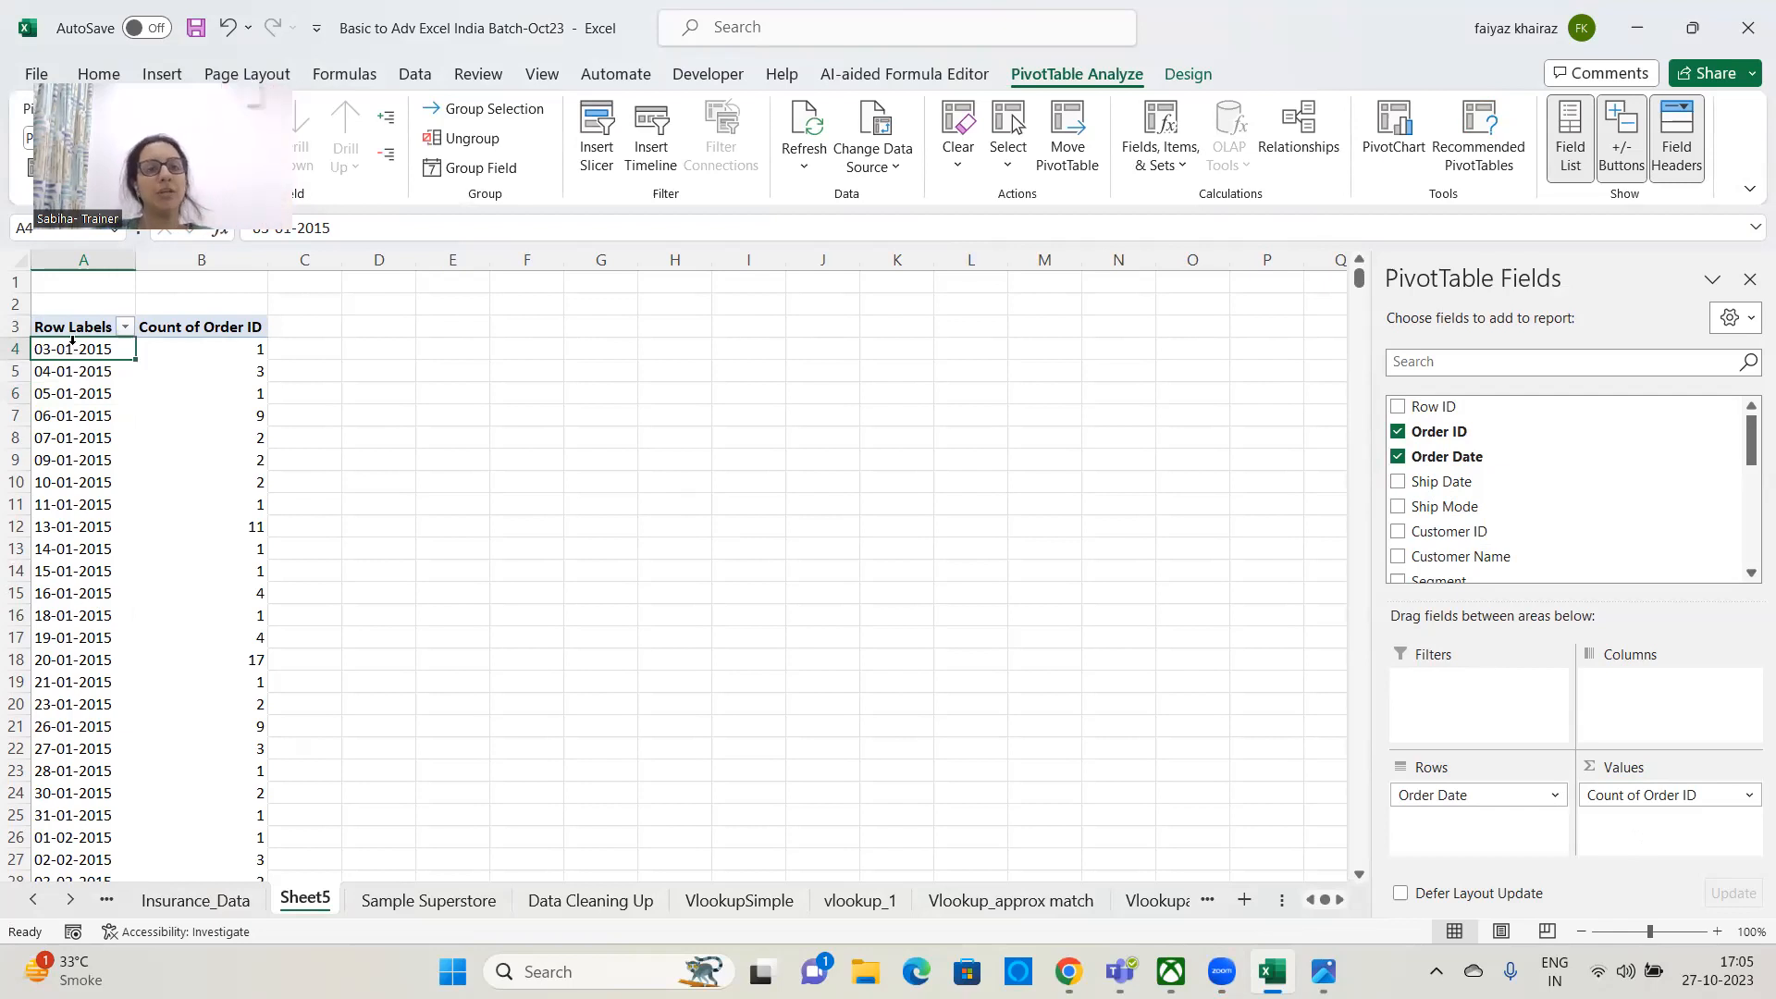
{"action": "left_click", "coordinate": [467, 168]}
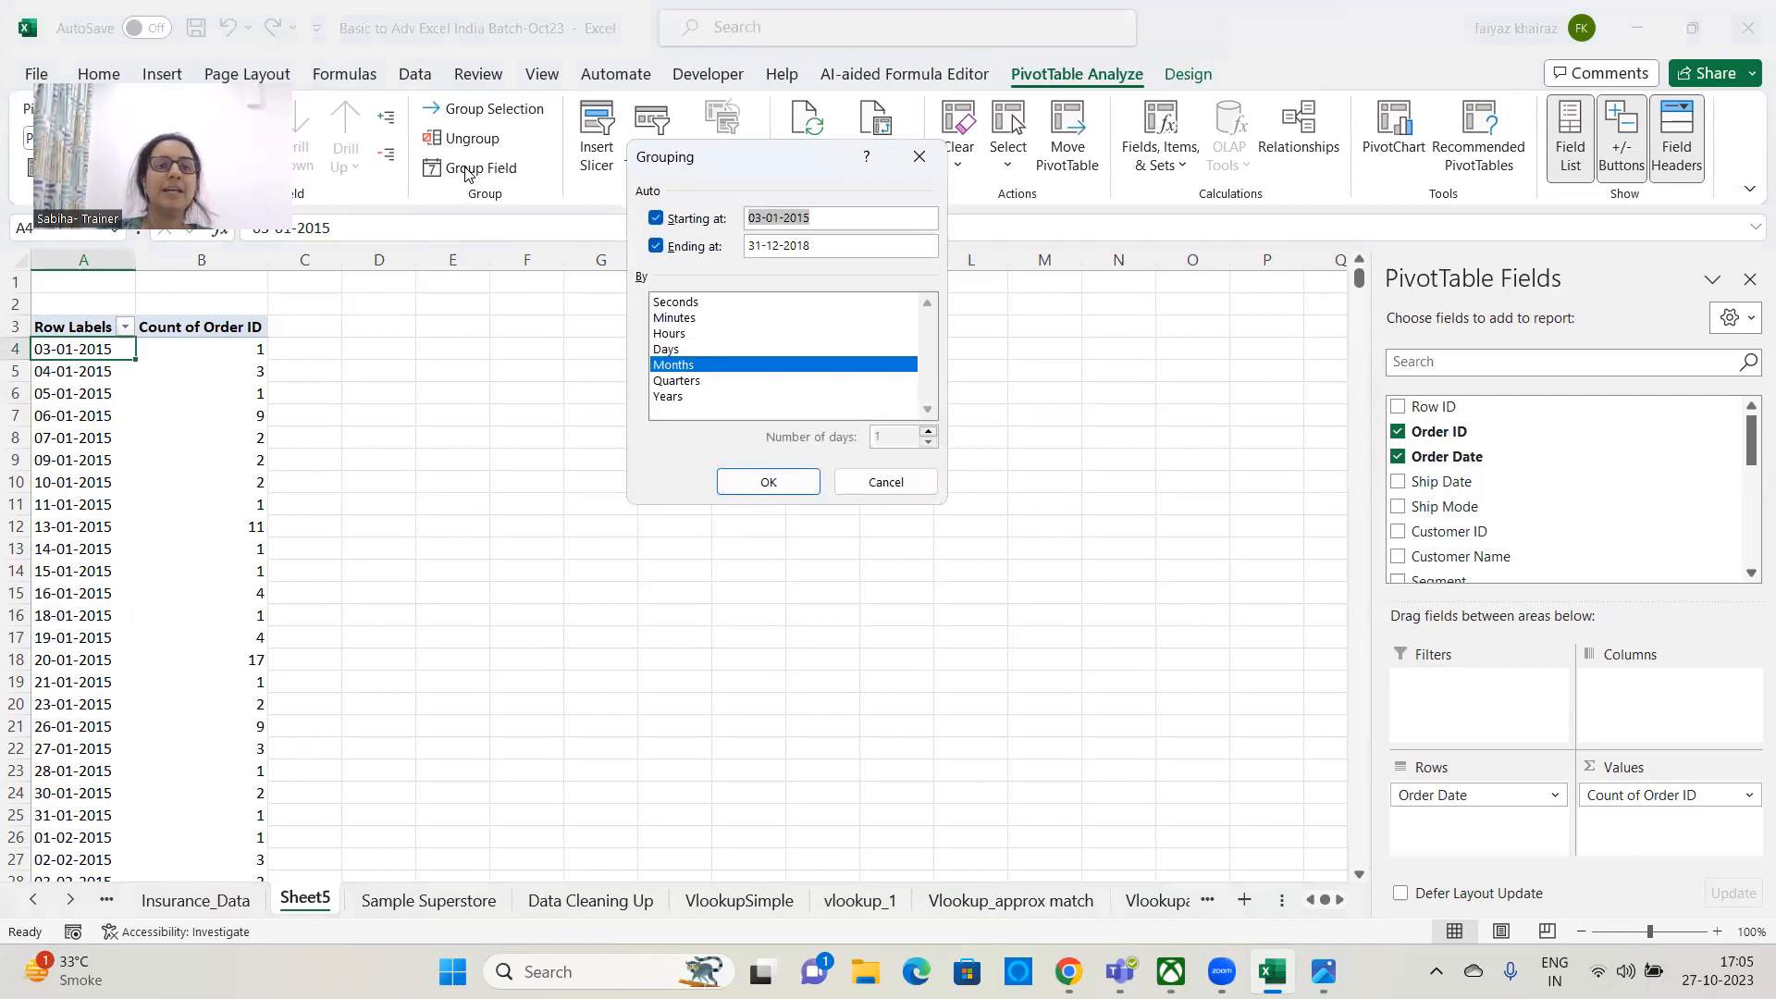
{"action": "left_click", "coordinate": [920, 156]}
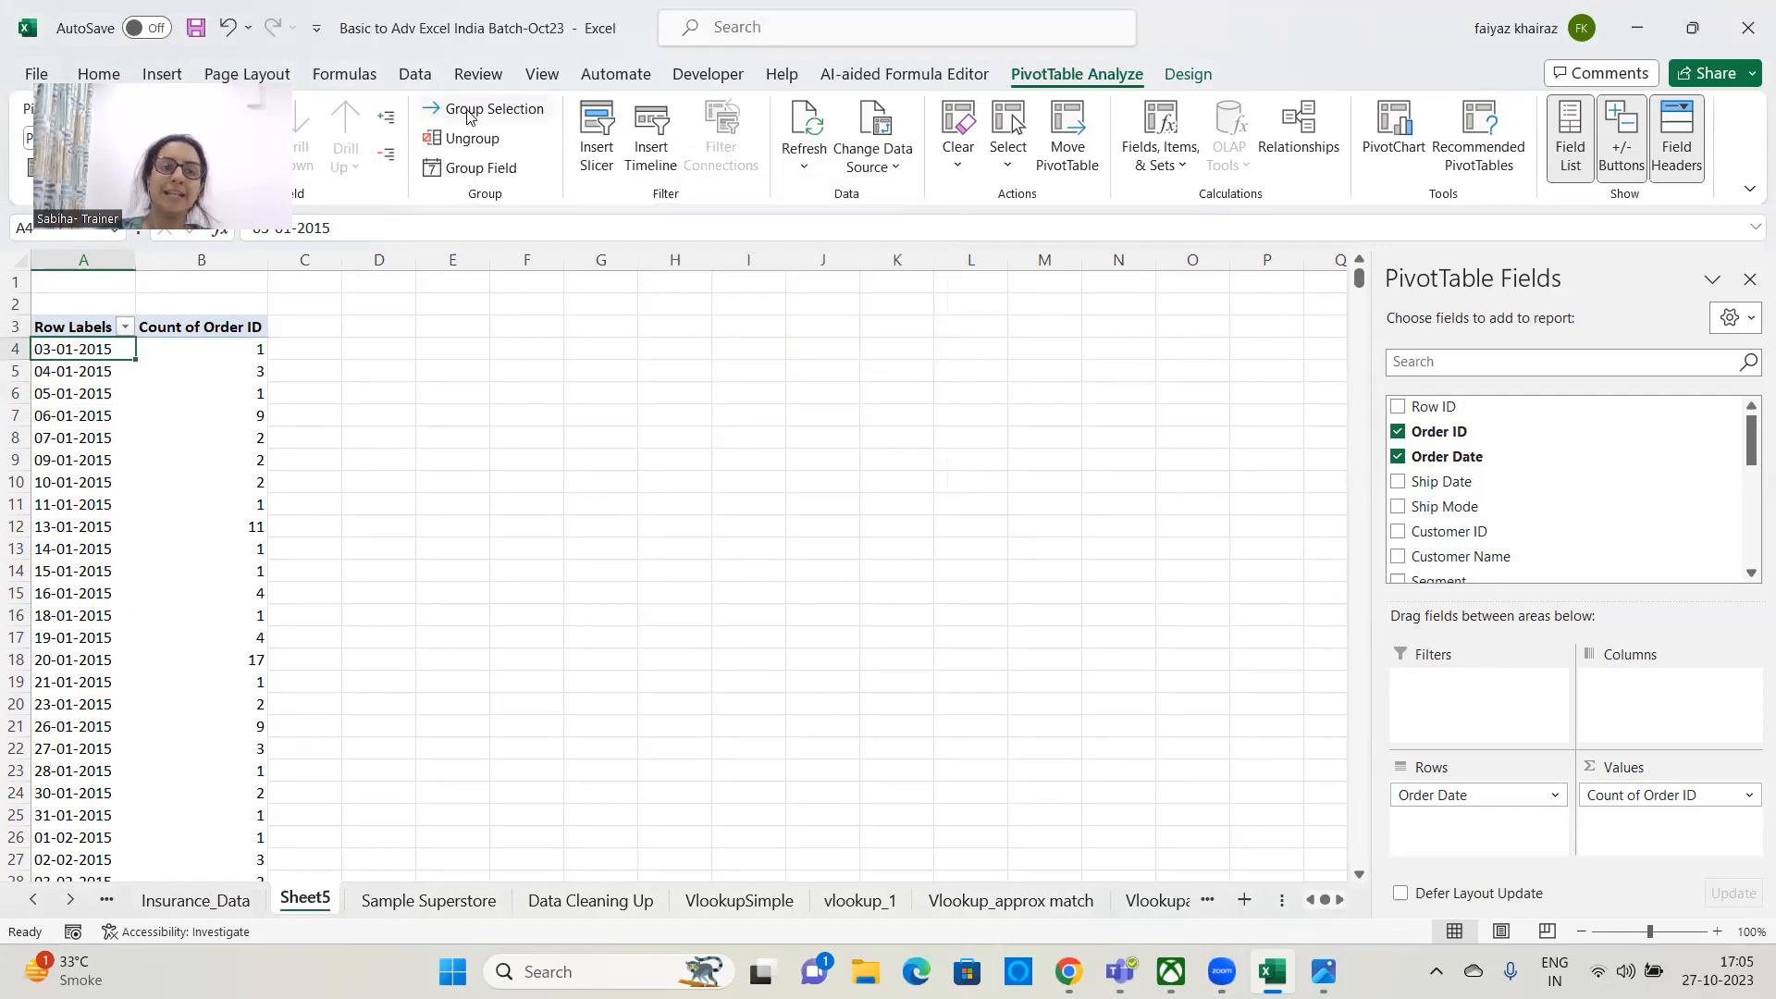
{"action": "left_click", "coordinate": [468, 113]}
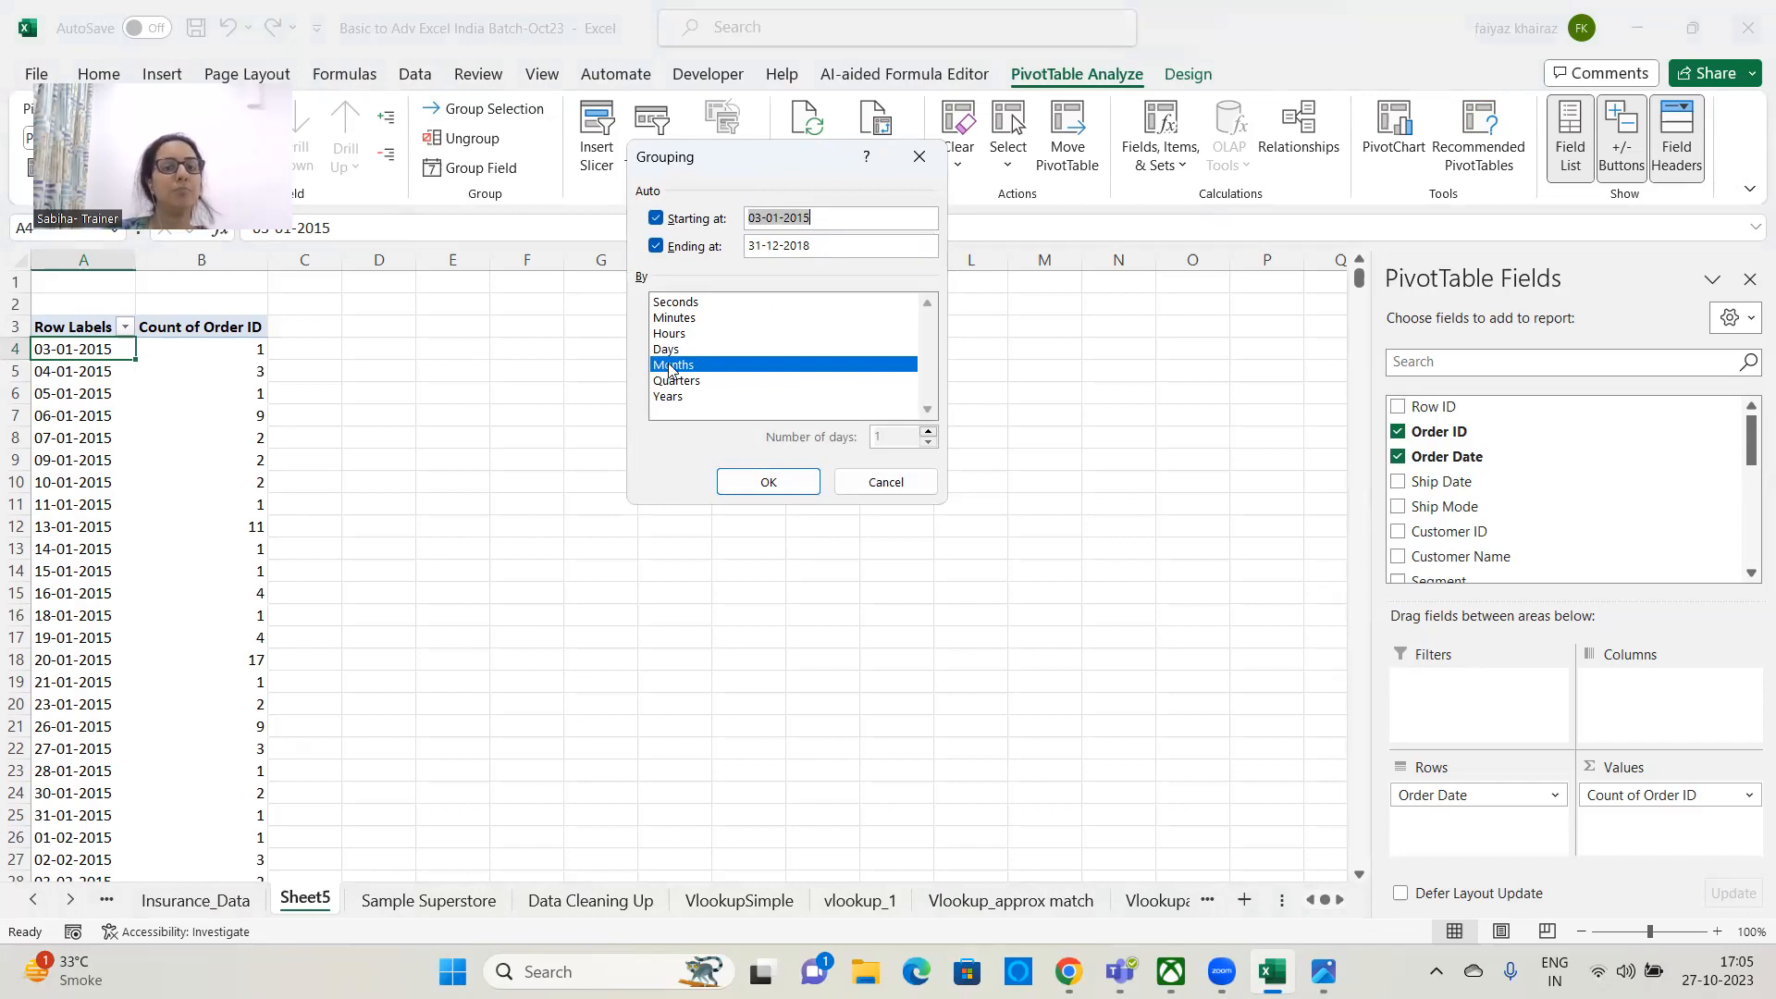
{"action": "left_click", "coordinate": [673, 397]}
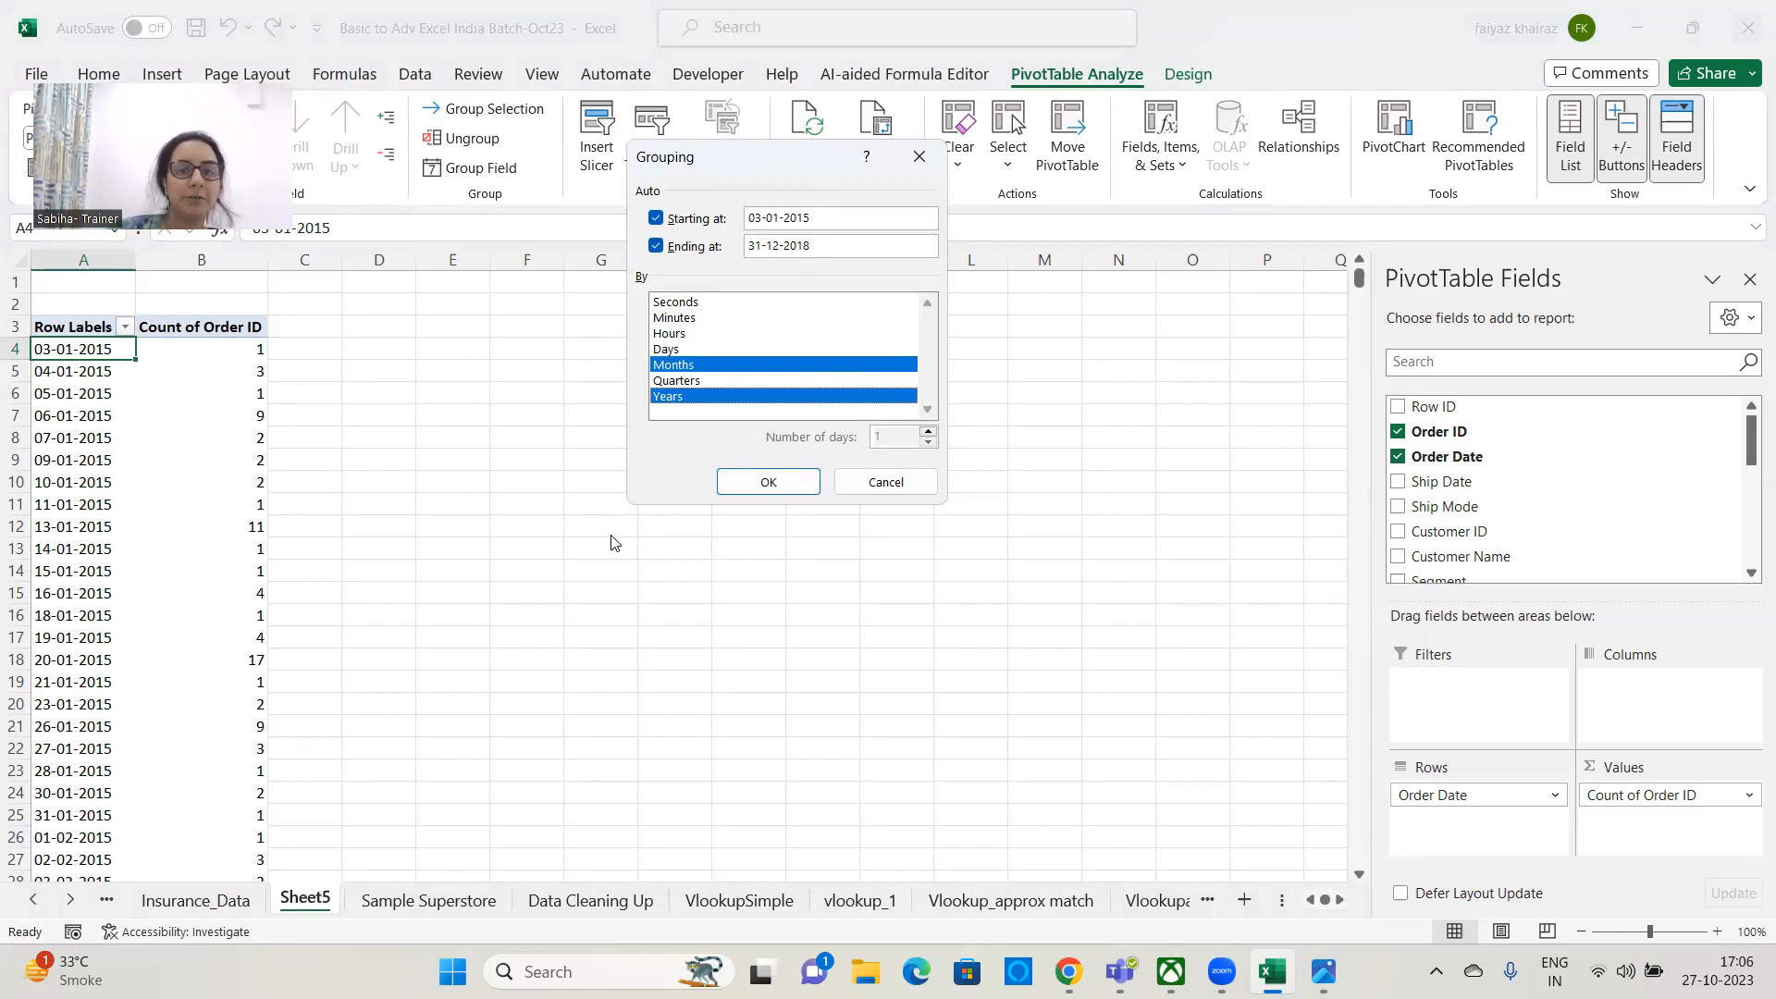
{"action": "left_click", "coordinate": [794, 482]}
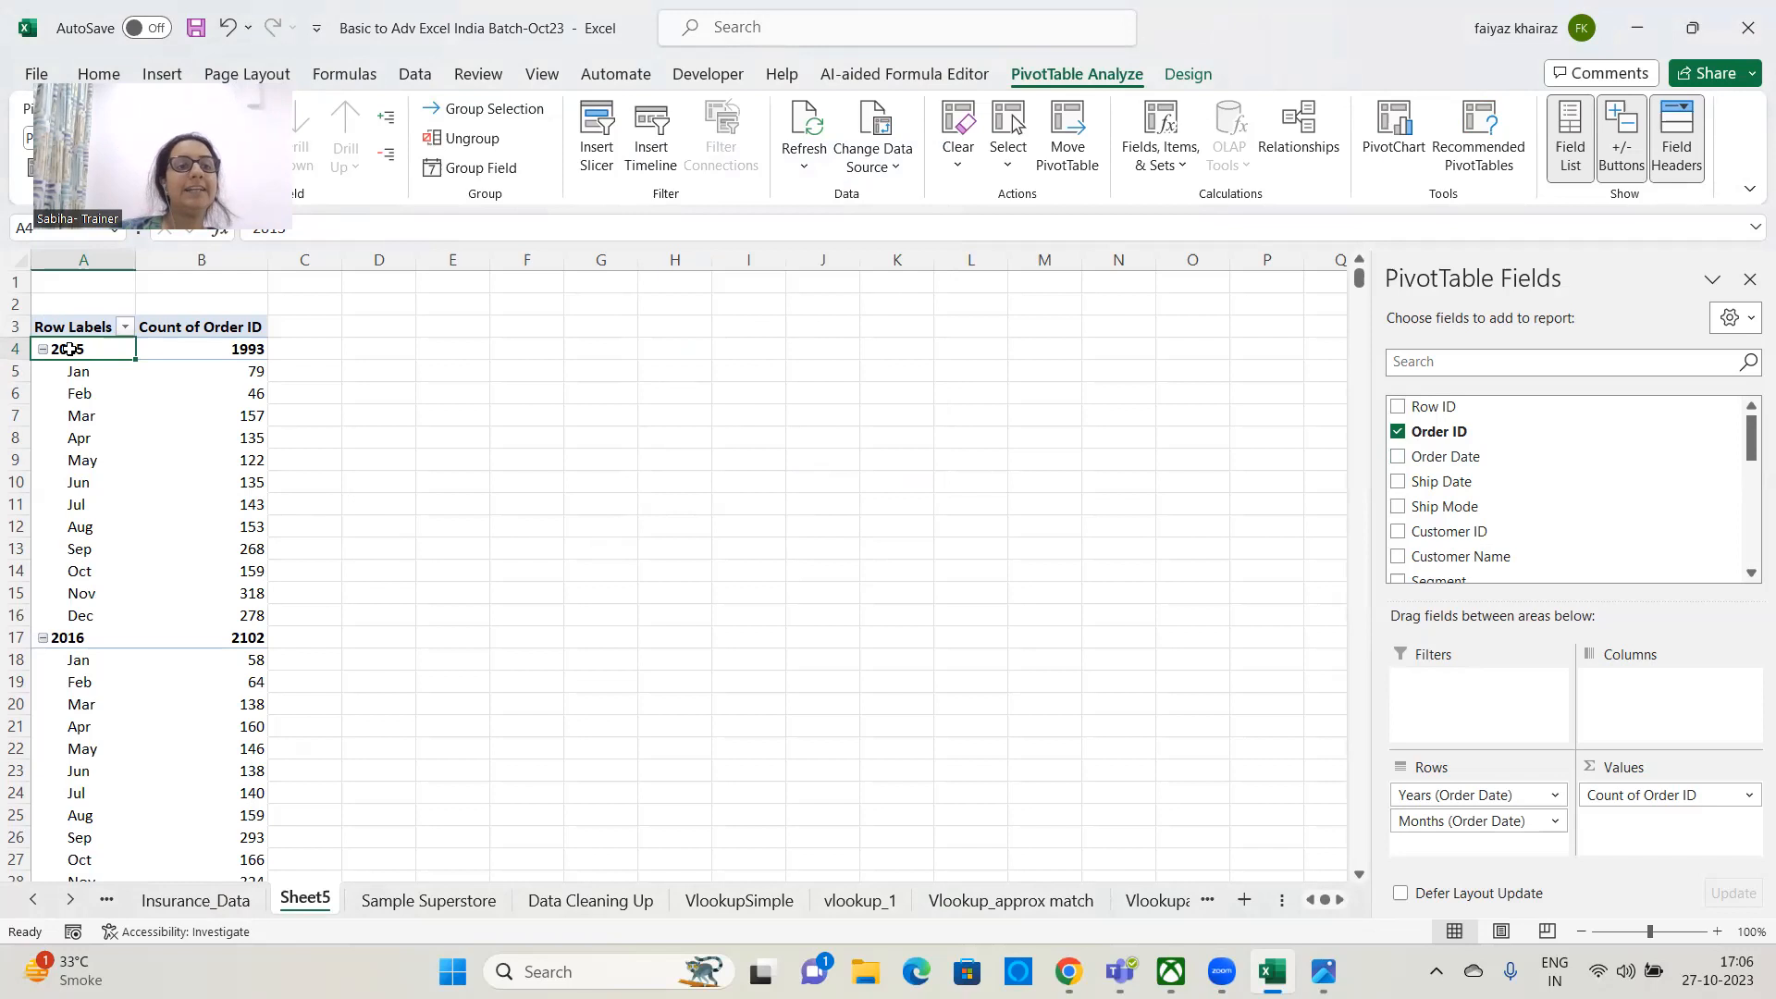
- Collapse all the years in the pivot table and expand only 2015 to its months
{"action": "left_click", "coordinate": [208, 347]}
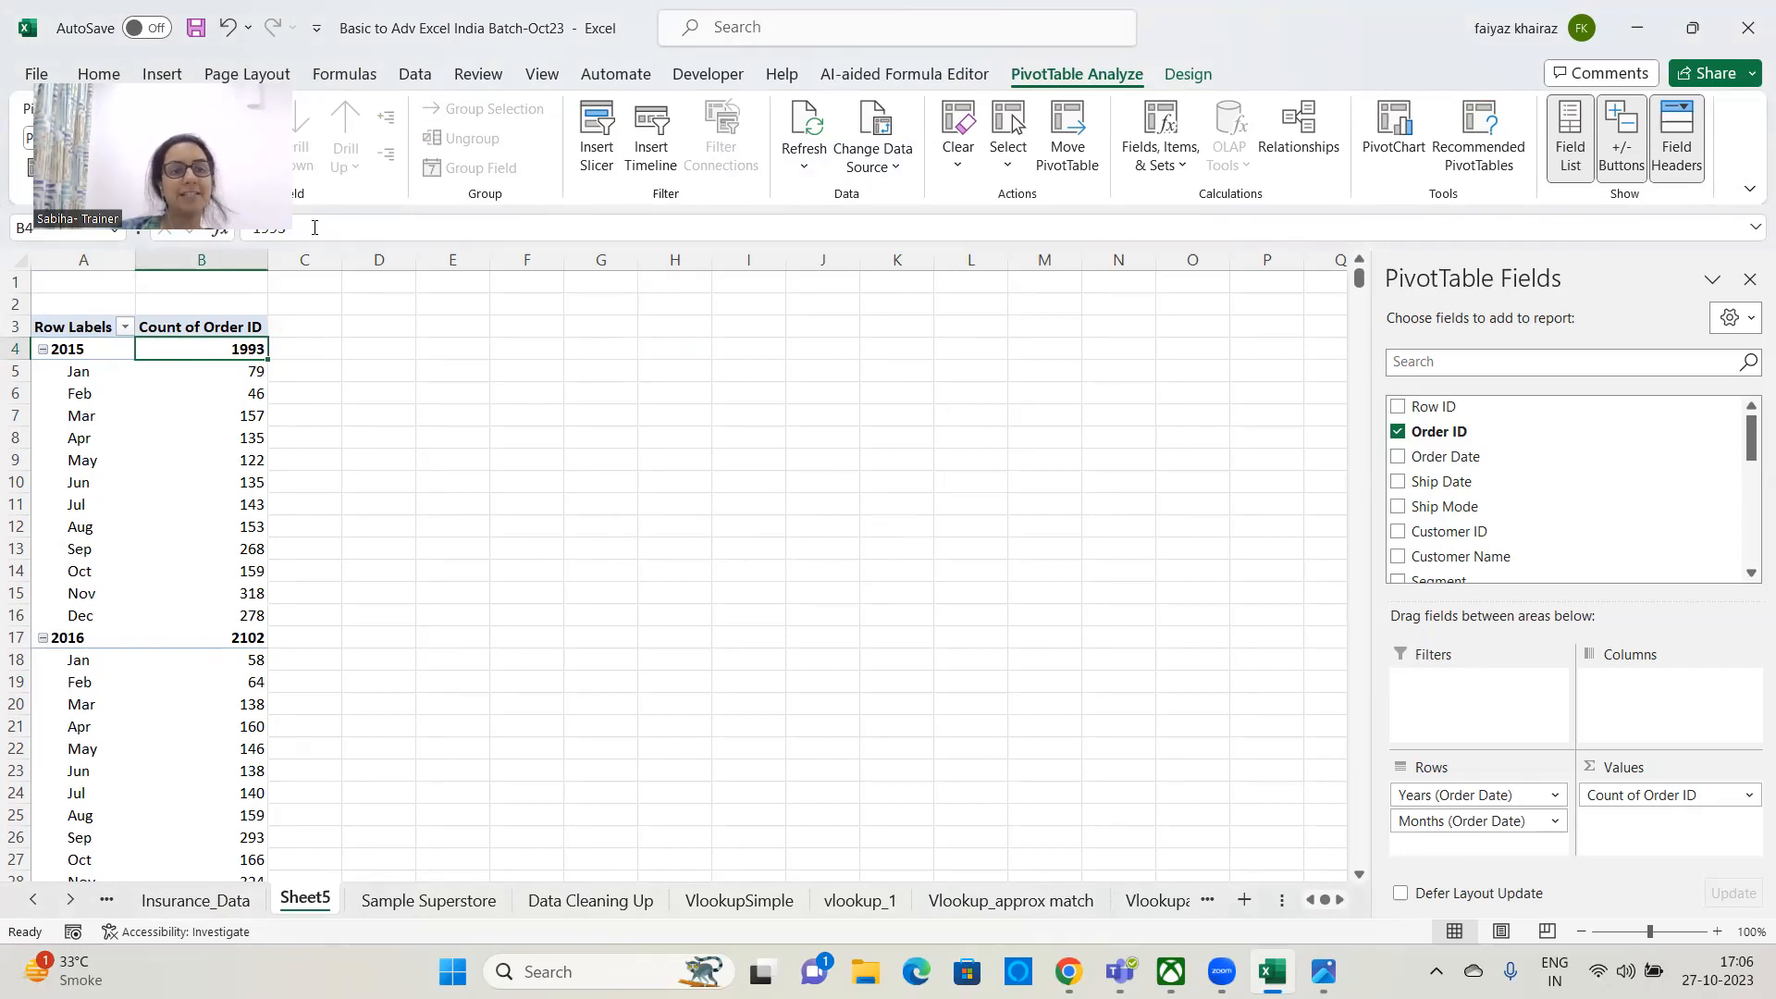
{"action": "scroll", "coordinate": [227, 504], "scroll_direction": "down", "scroll_amount": 13}
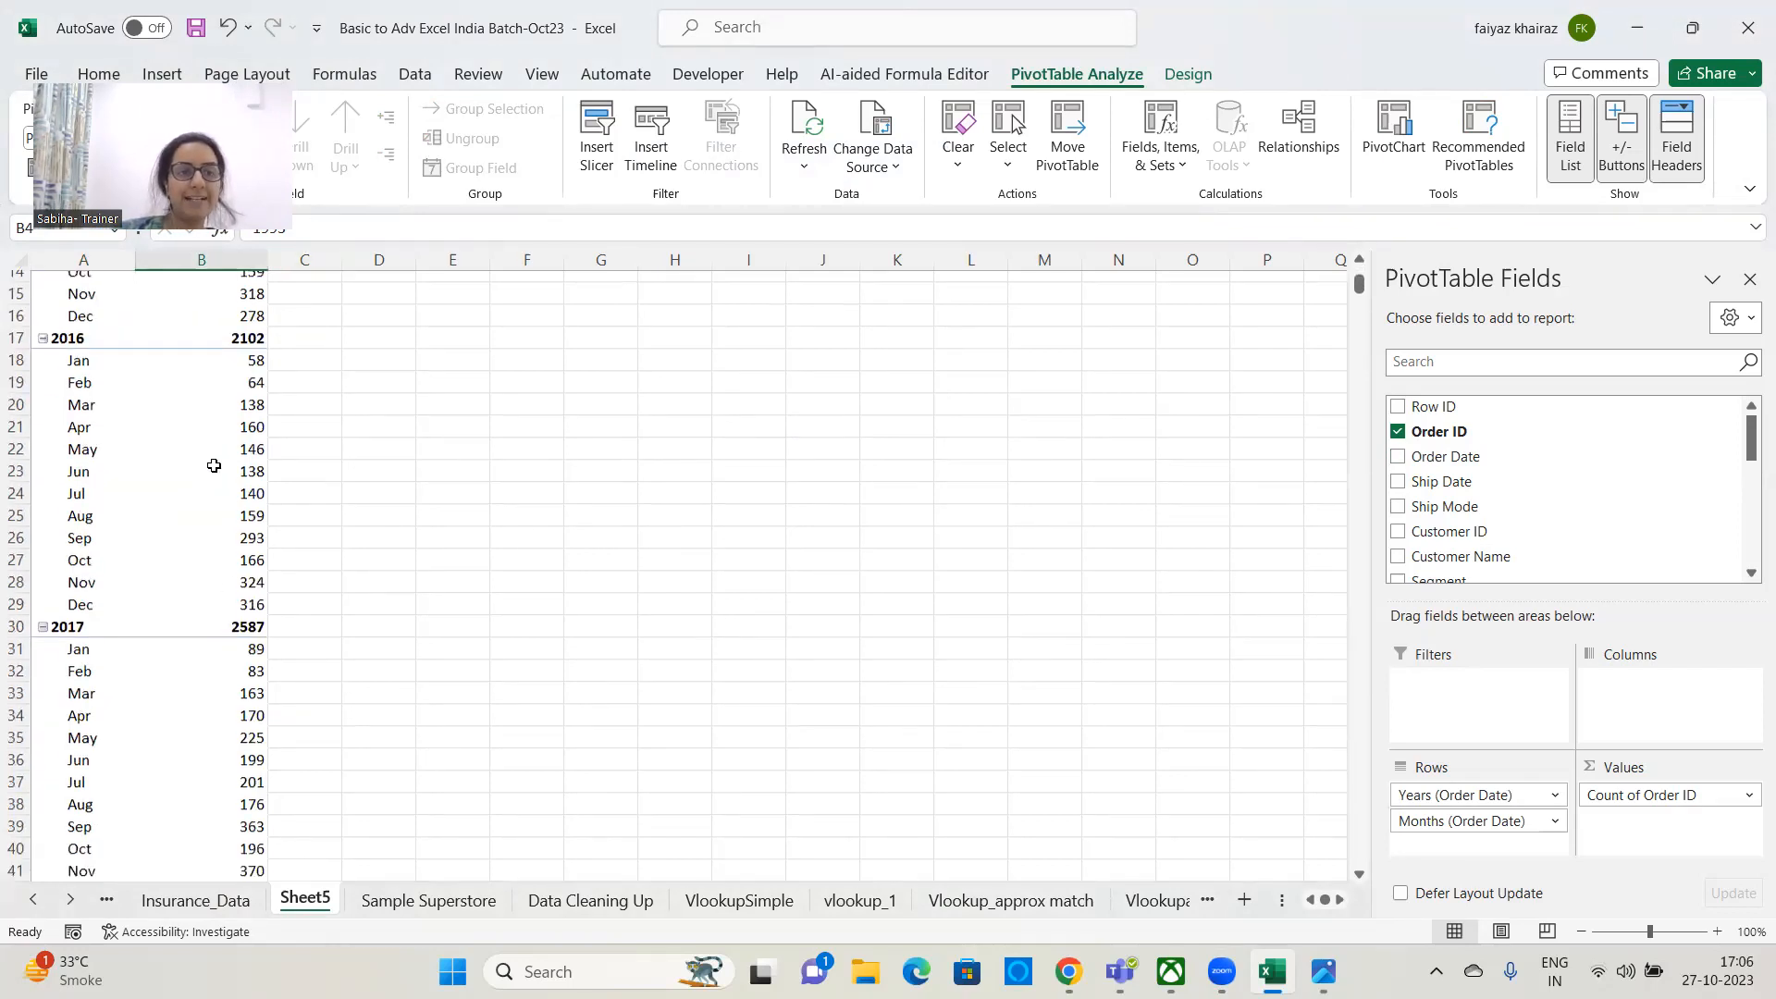
{"action": "scroll", "coordinate": [266, 568], "scroll_direction": "up", "scroll_amount": 13}
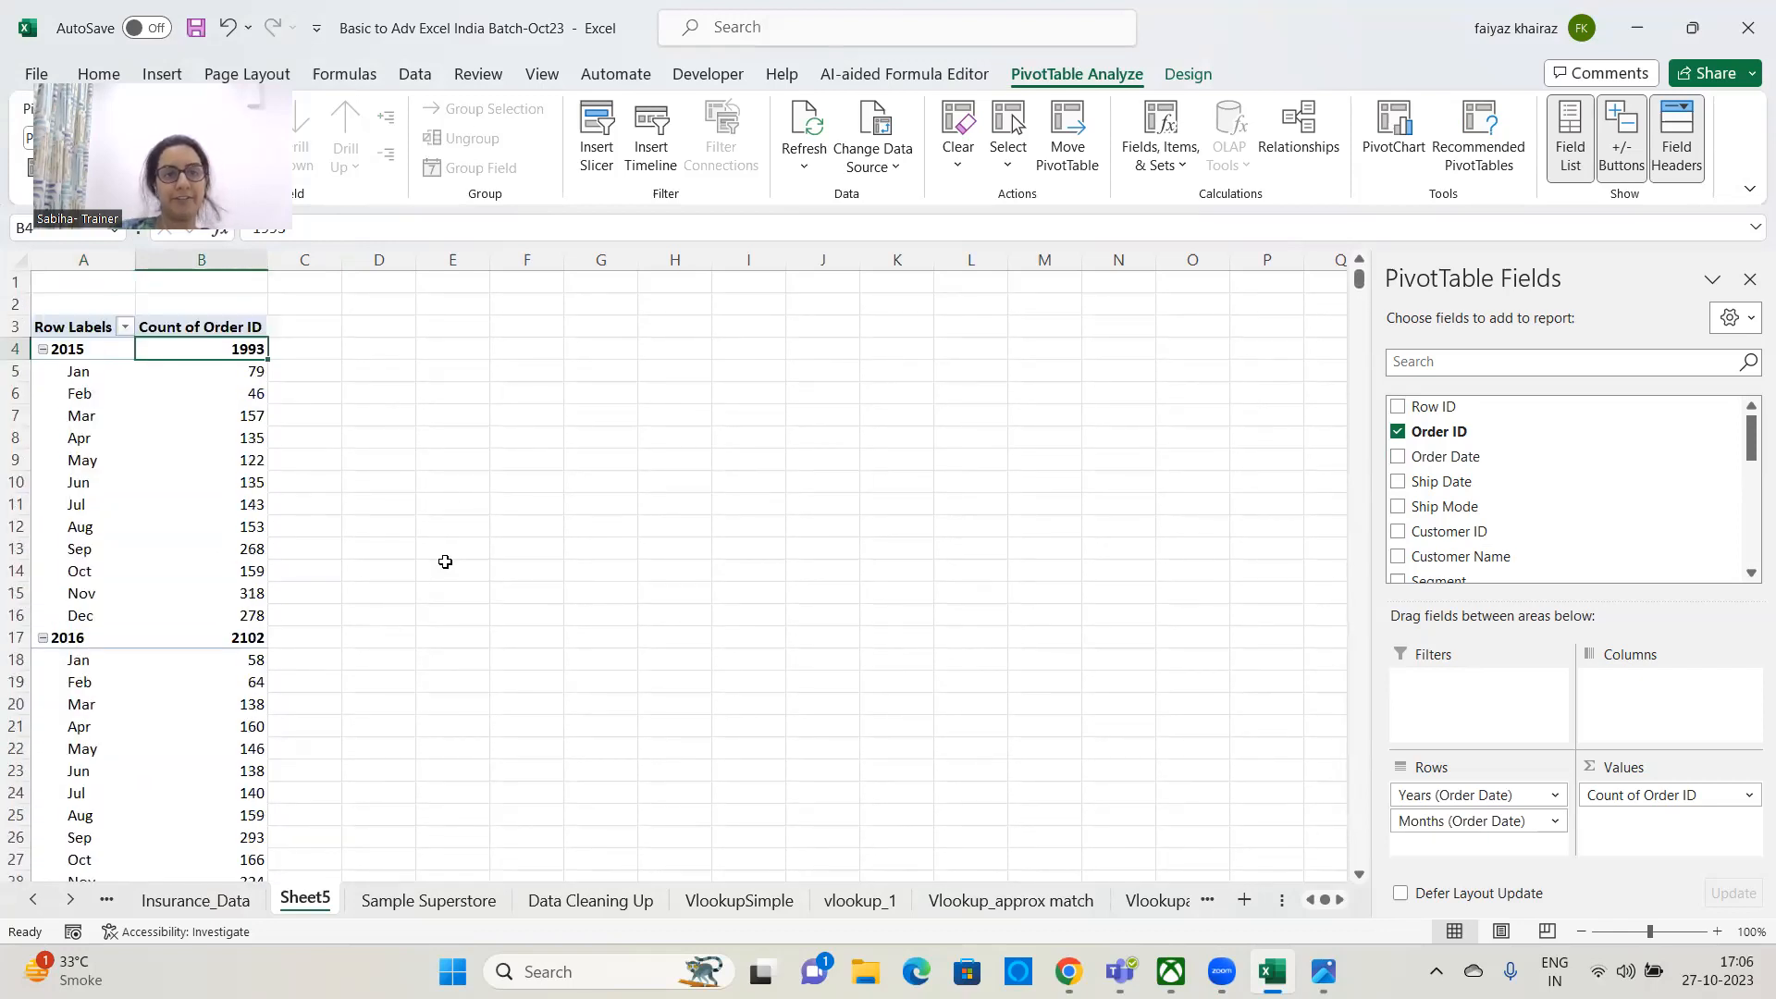
{"action": "left_click", "coordinate": [46, 349]}
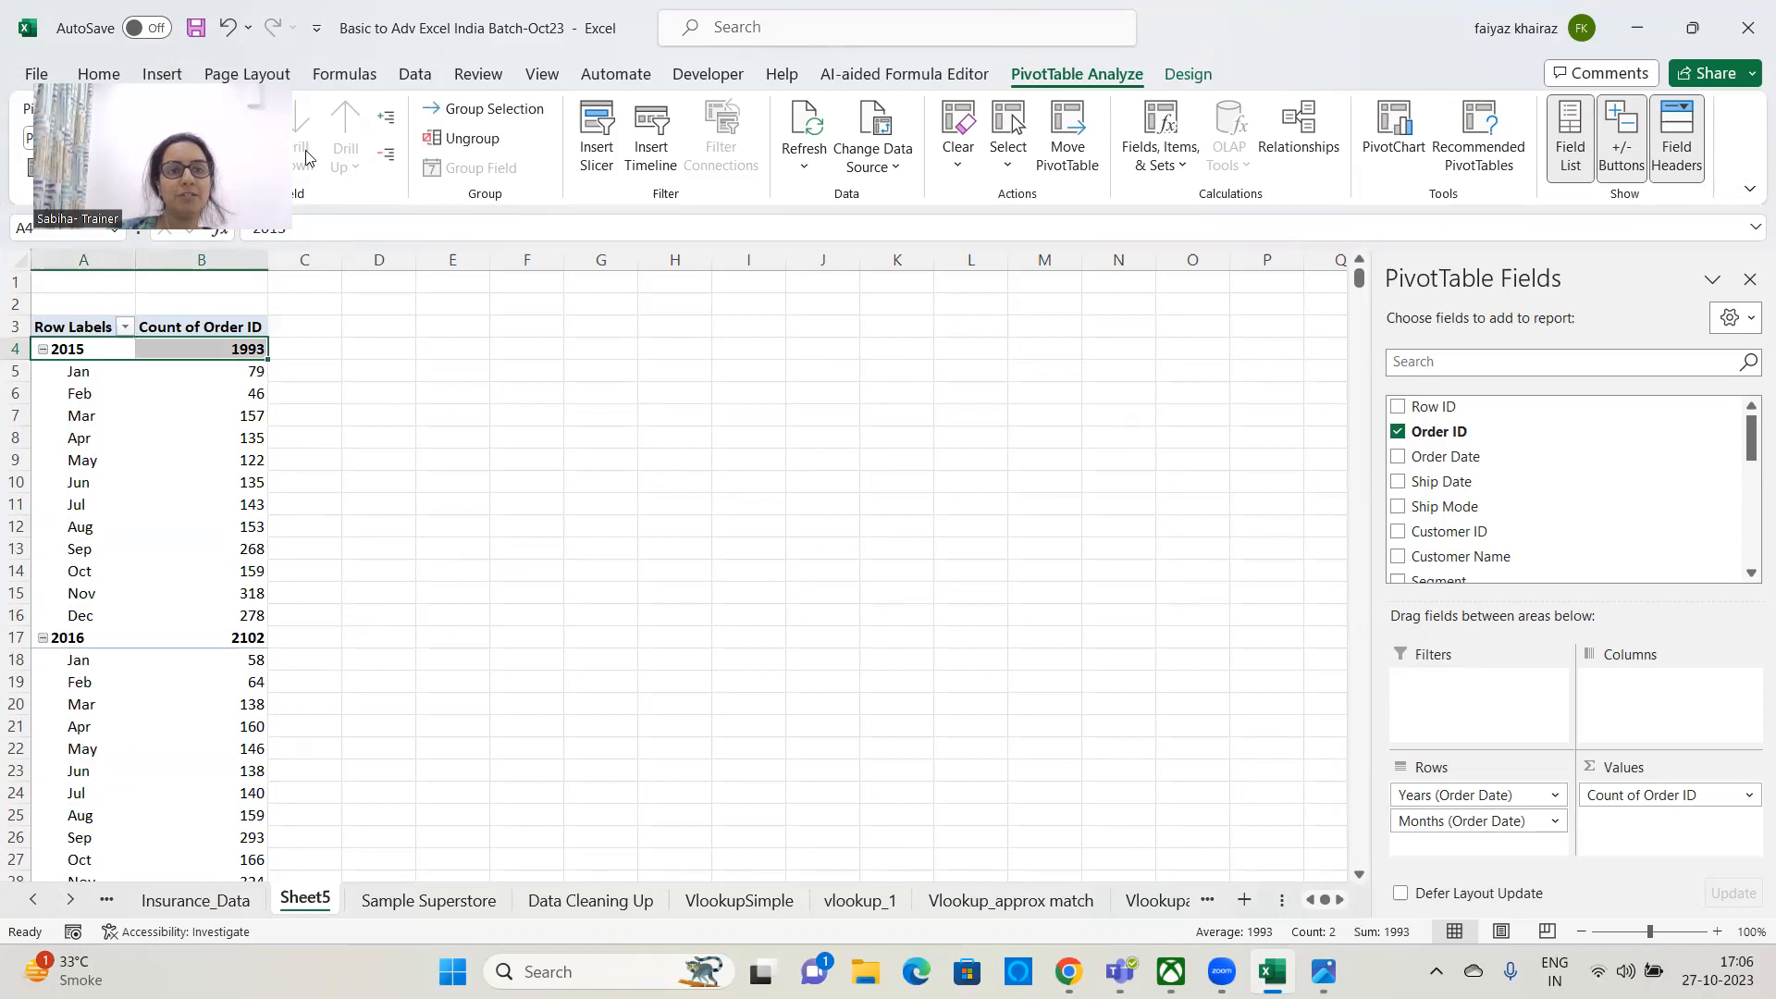
{"action": "left_click", "coordinate": [388, 158]}
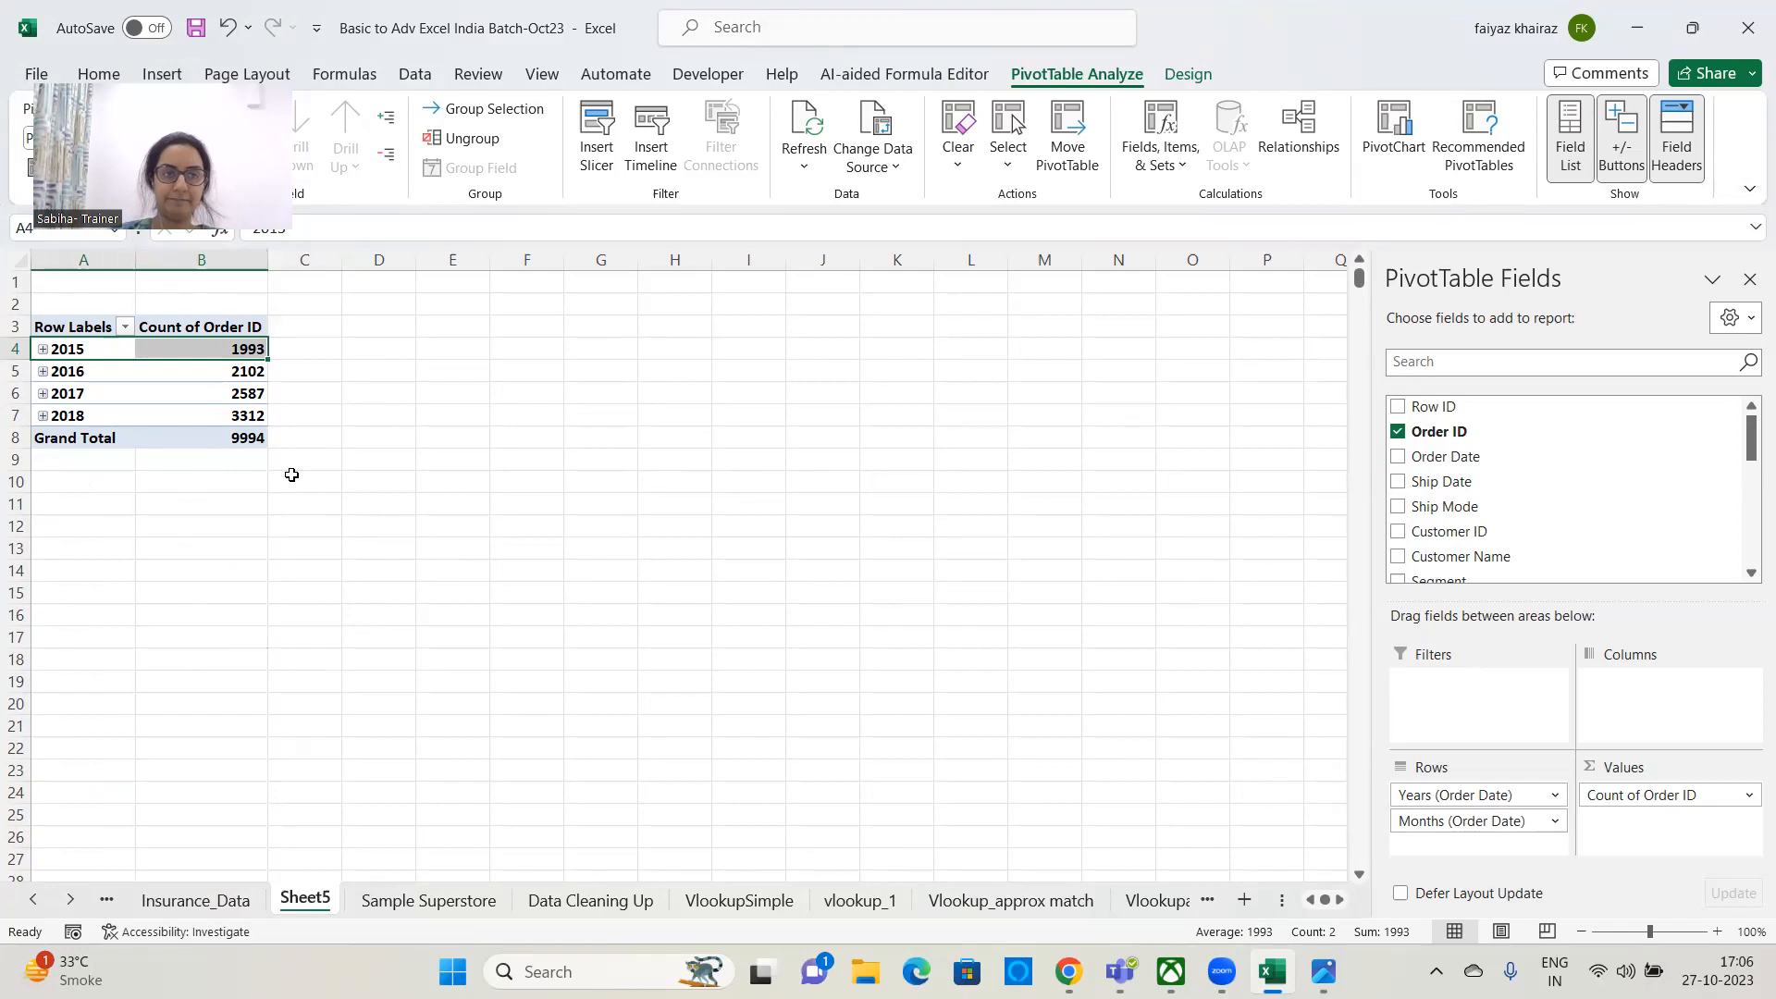
{"action": "left_click", "coordinate": [48, 356]}
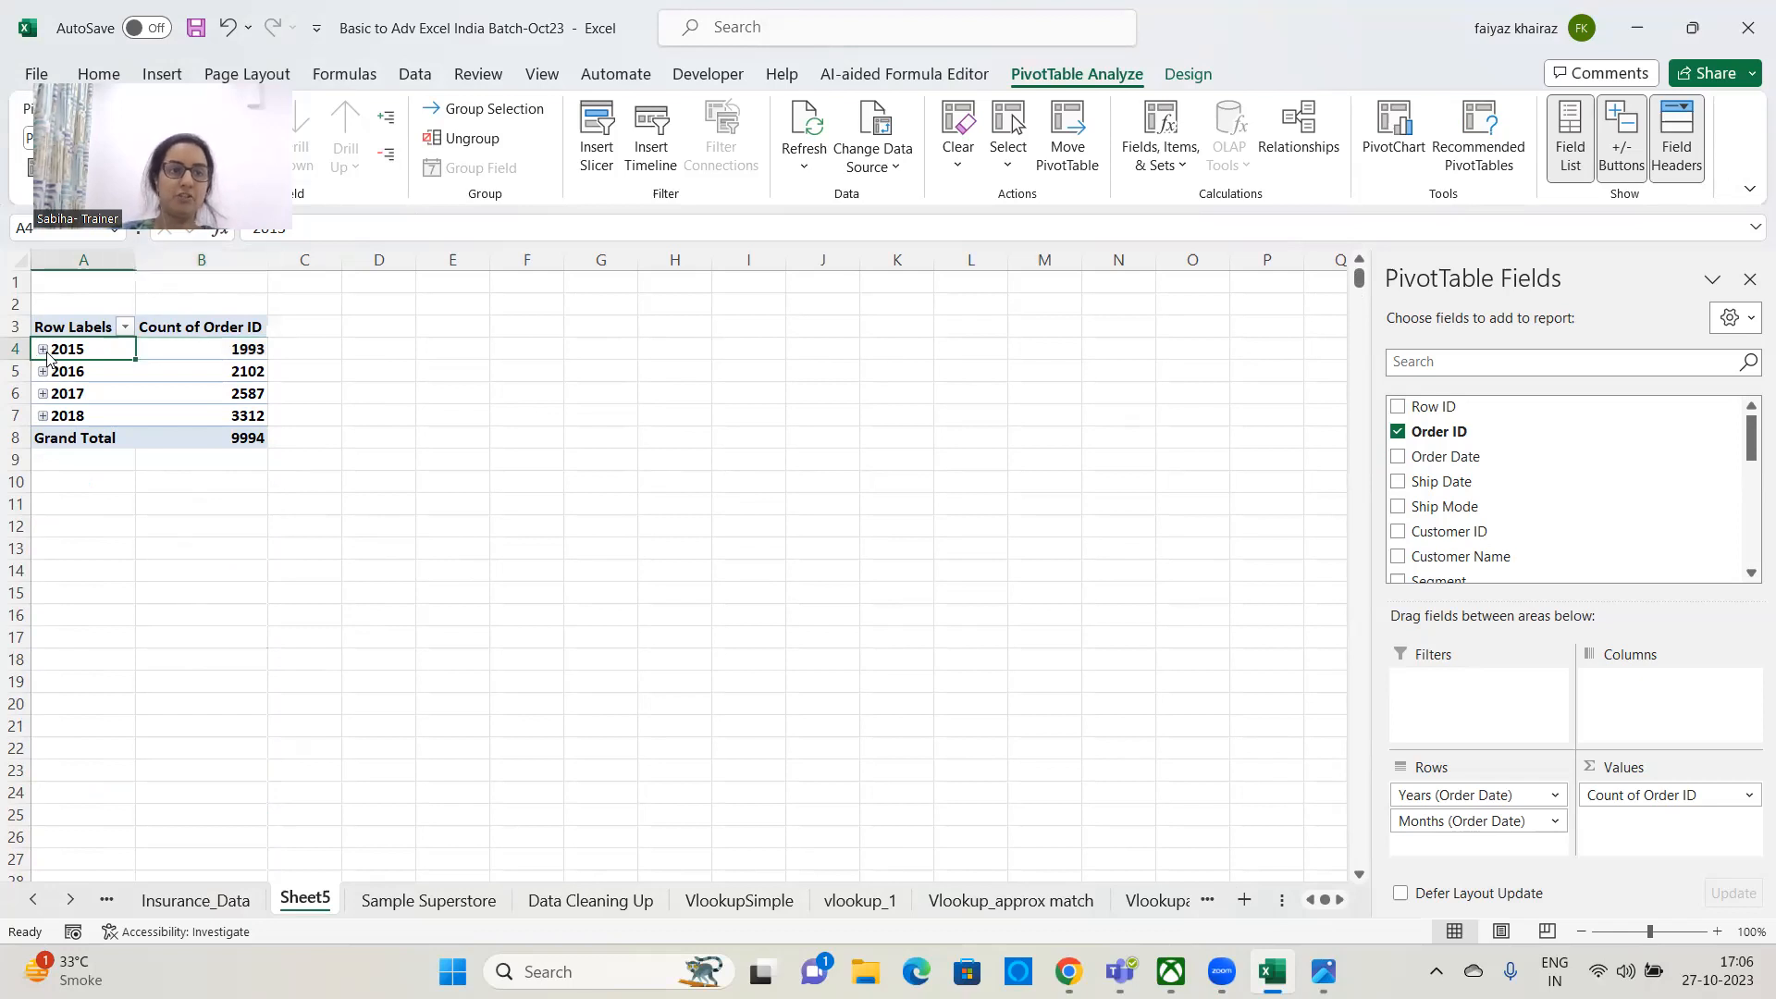
{"action": "left_click", "coordinate": [43, 349]}
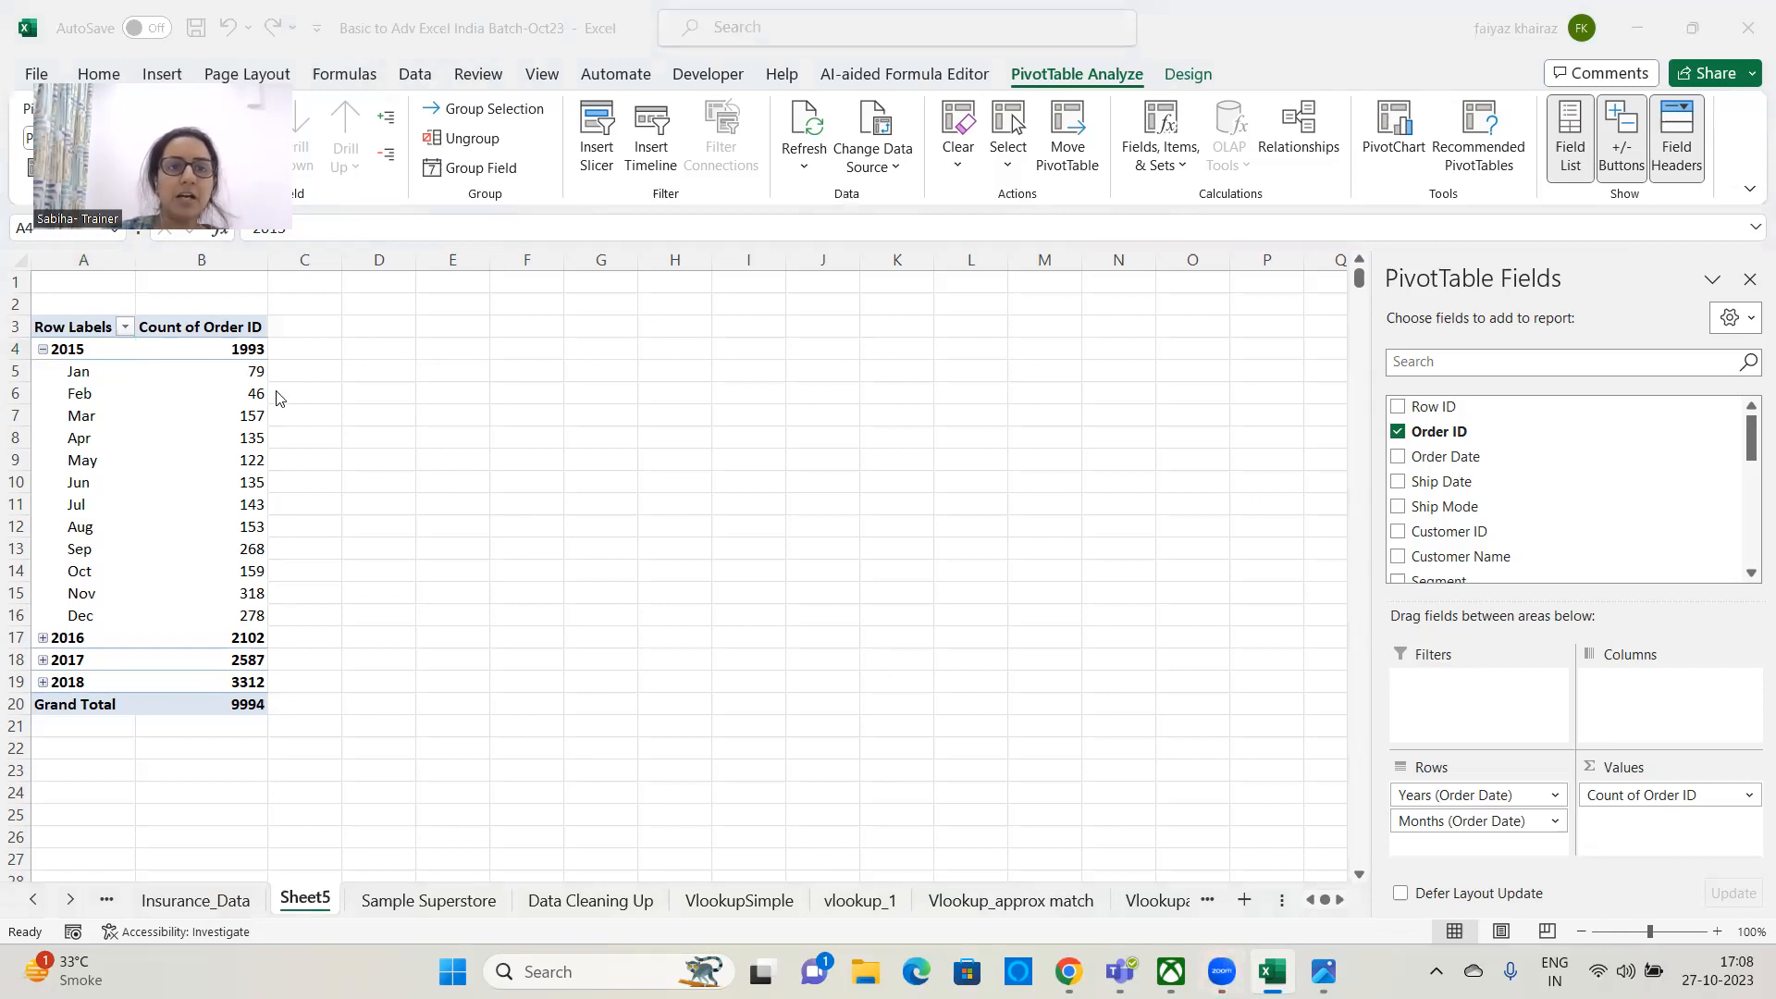
- Ungroup the order dates and empty the pivot table by removing Order Date from the rows and Count of Order ID from the values
{"action": "left_click", "coordinate": [83, 401]}
{"action": "left_click", "coordinate": [462, 139]}
{"action": "left_click_drag", "start_coordinate": [1480, 794], "coordinate": [1272, 796]}
{"action": "left_click_drag", "start_coordinate": [1722, 795], "coordinate": [1268, 730]}
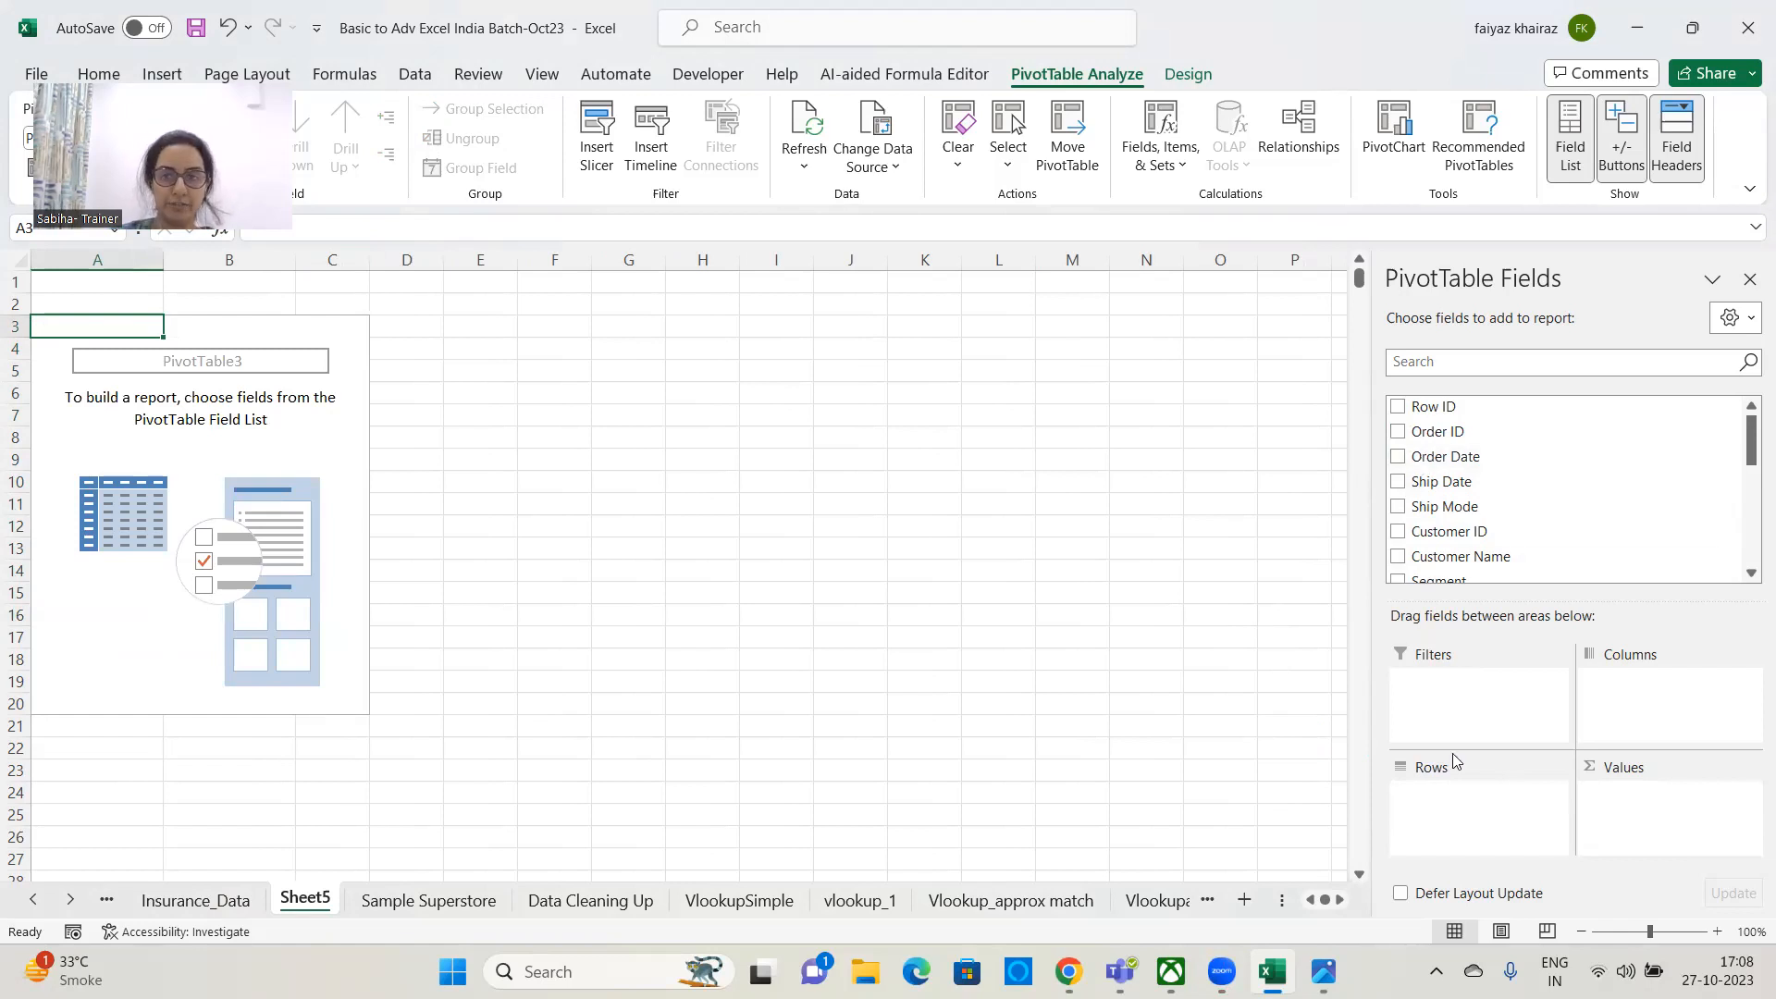
- Add Order Date to the pivot table's rows as individual ungrouped dates and add Order ID to the values
{"action": "left_click_drag", "start_coordinate": [1439, 455], "coordinate": [1454, 771]}
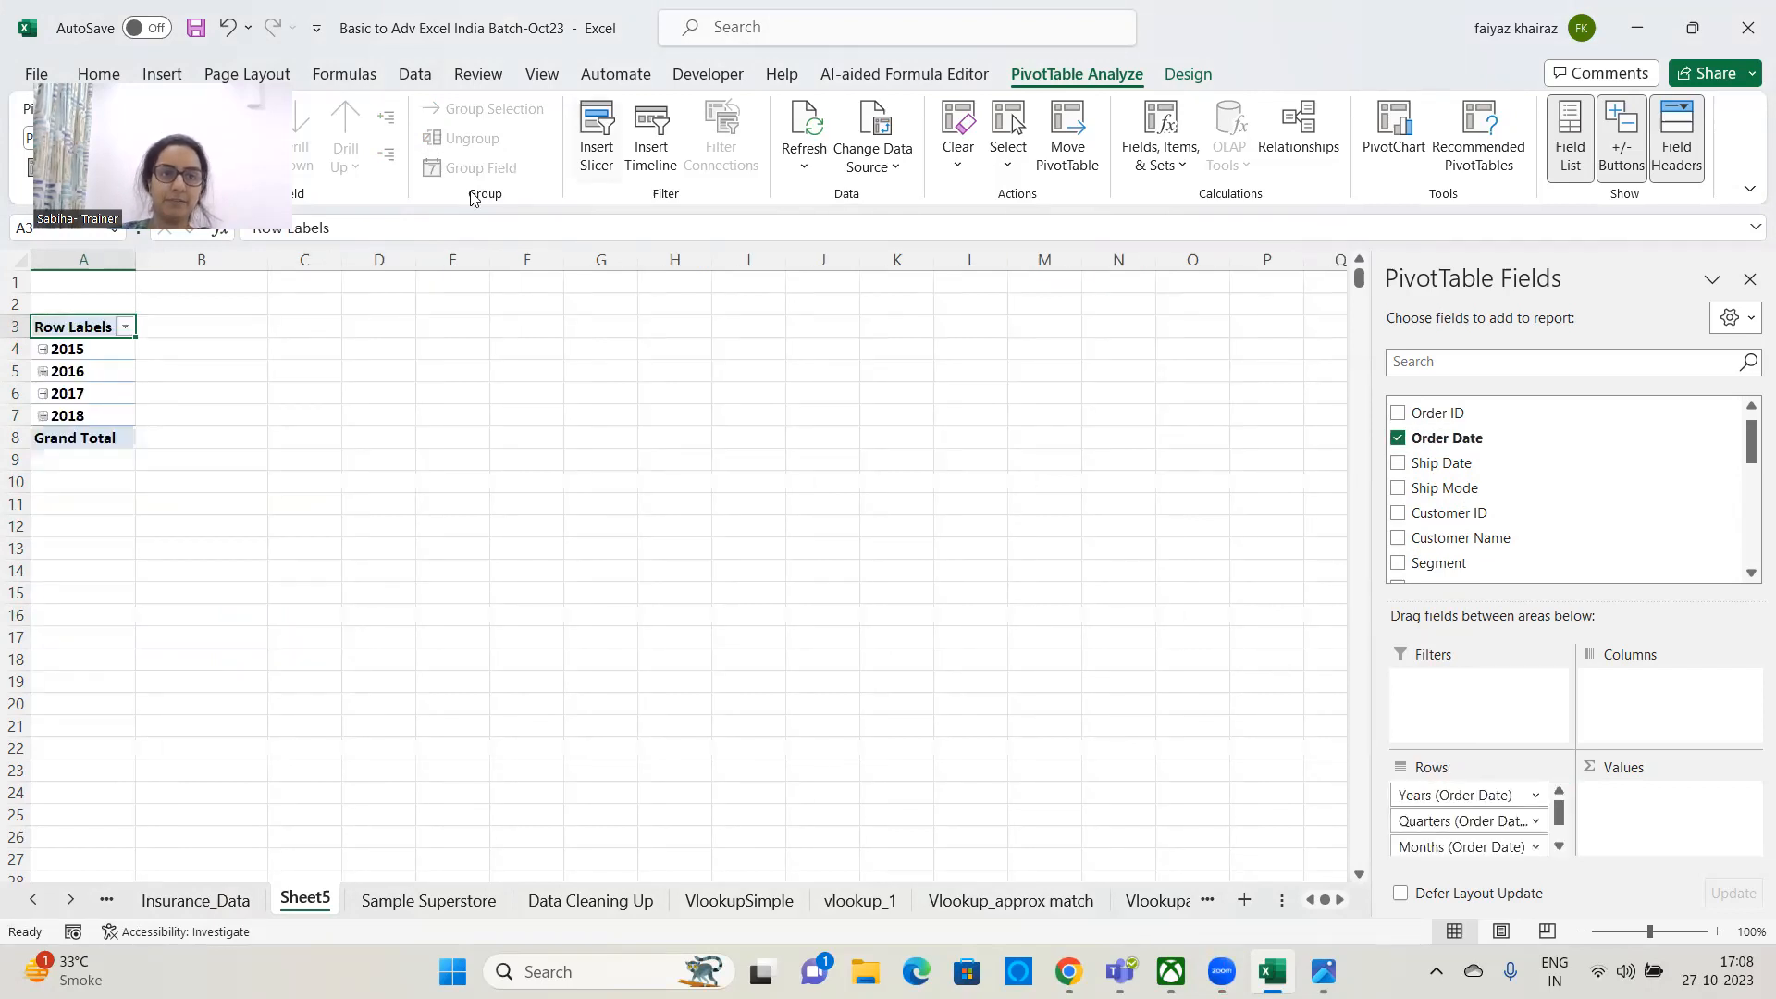
{"action": "key", "text": "ctrl+z"}
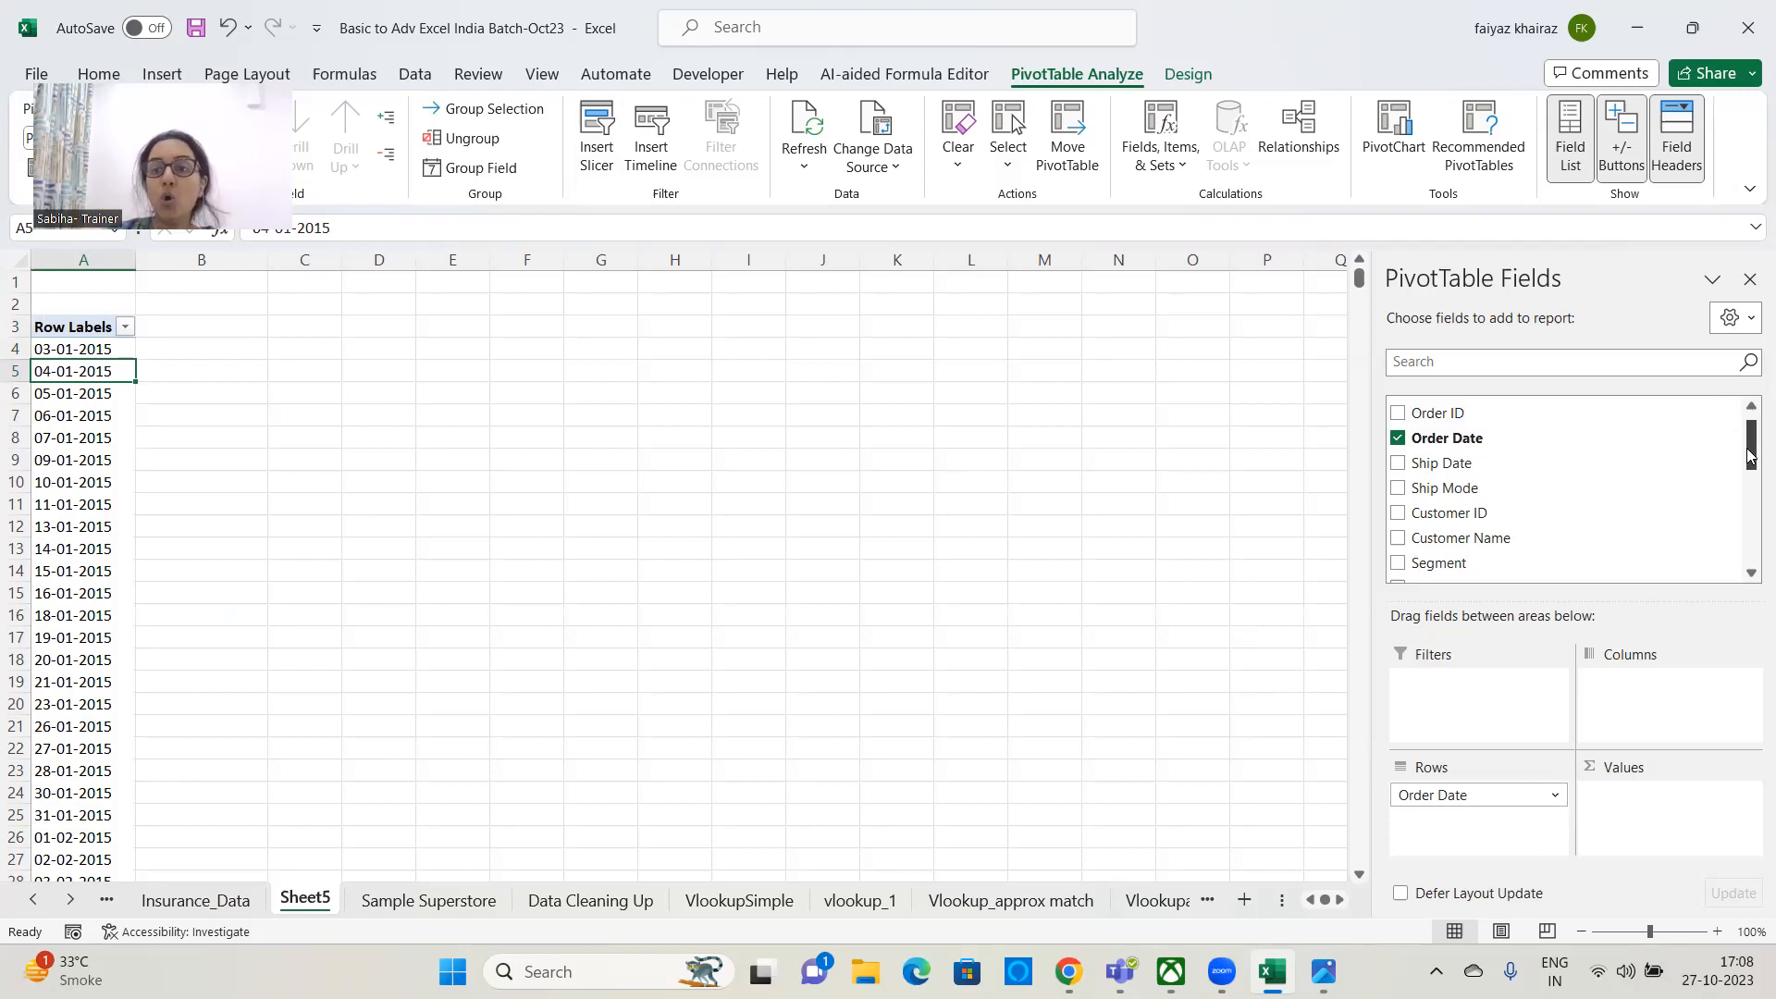
{"action": "left_click", "coordinate": [1751, 408]}
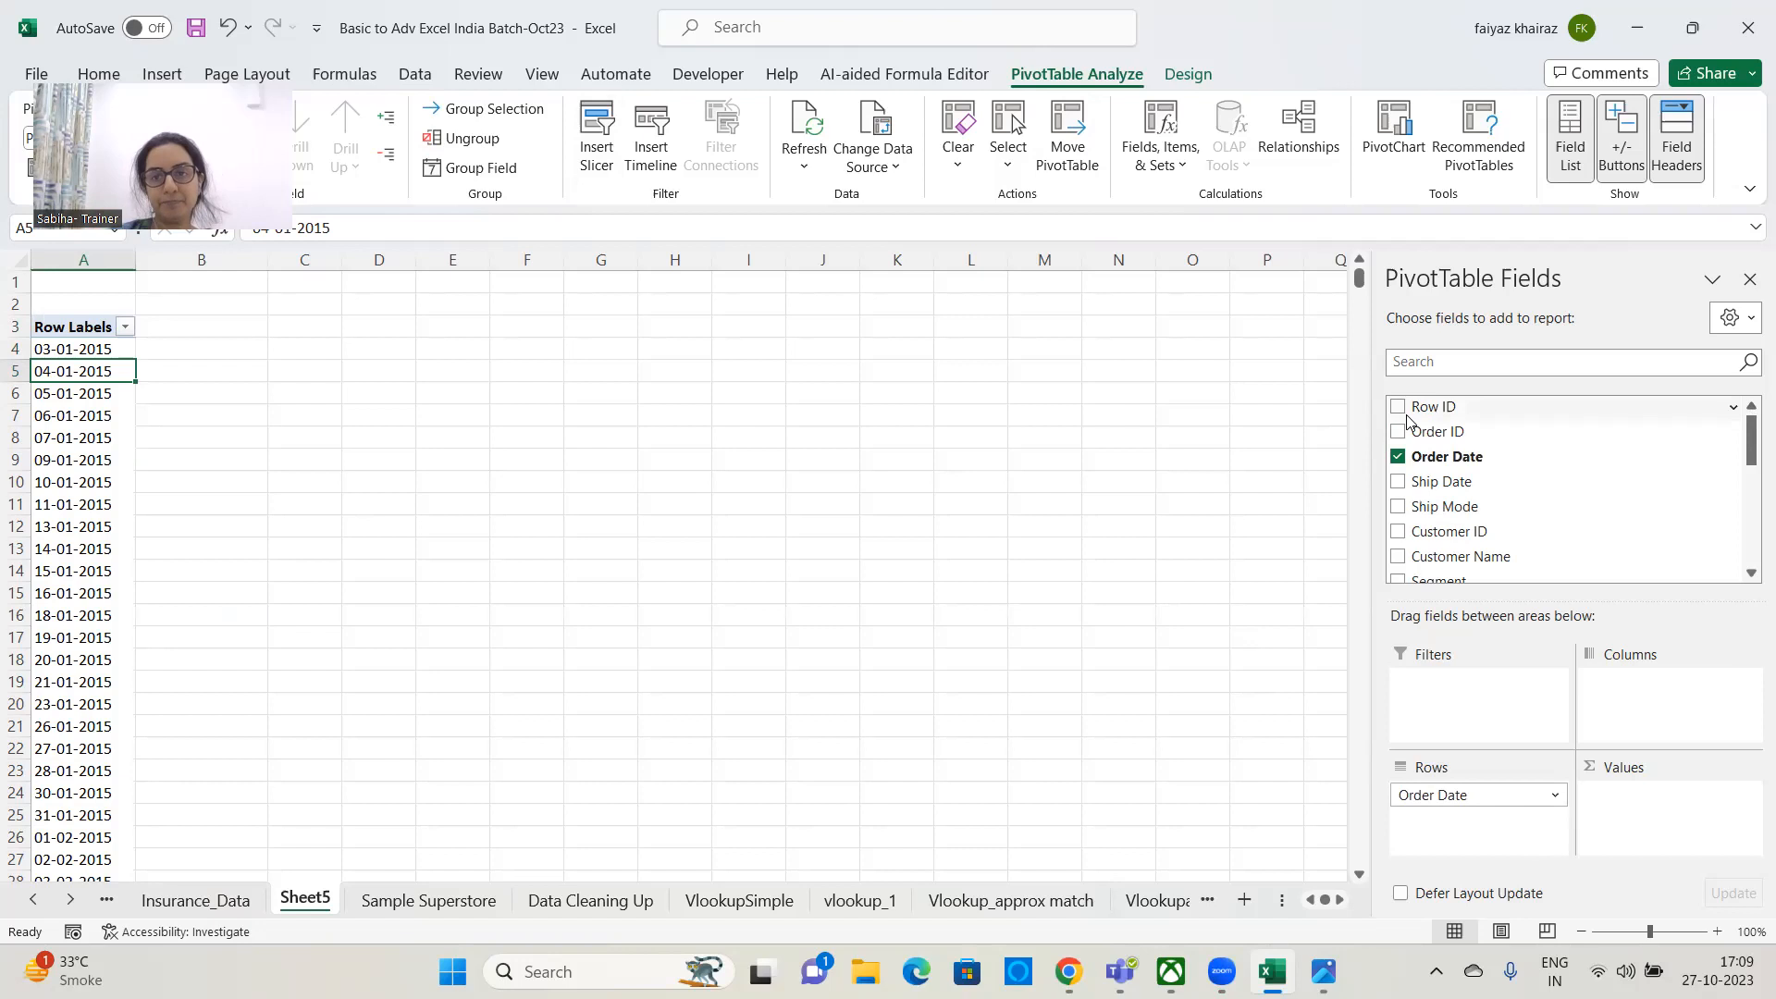
{"action": "left_click_drag", "start_coordinate": [1424, 431], "coordinate": [1630, 834]}
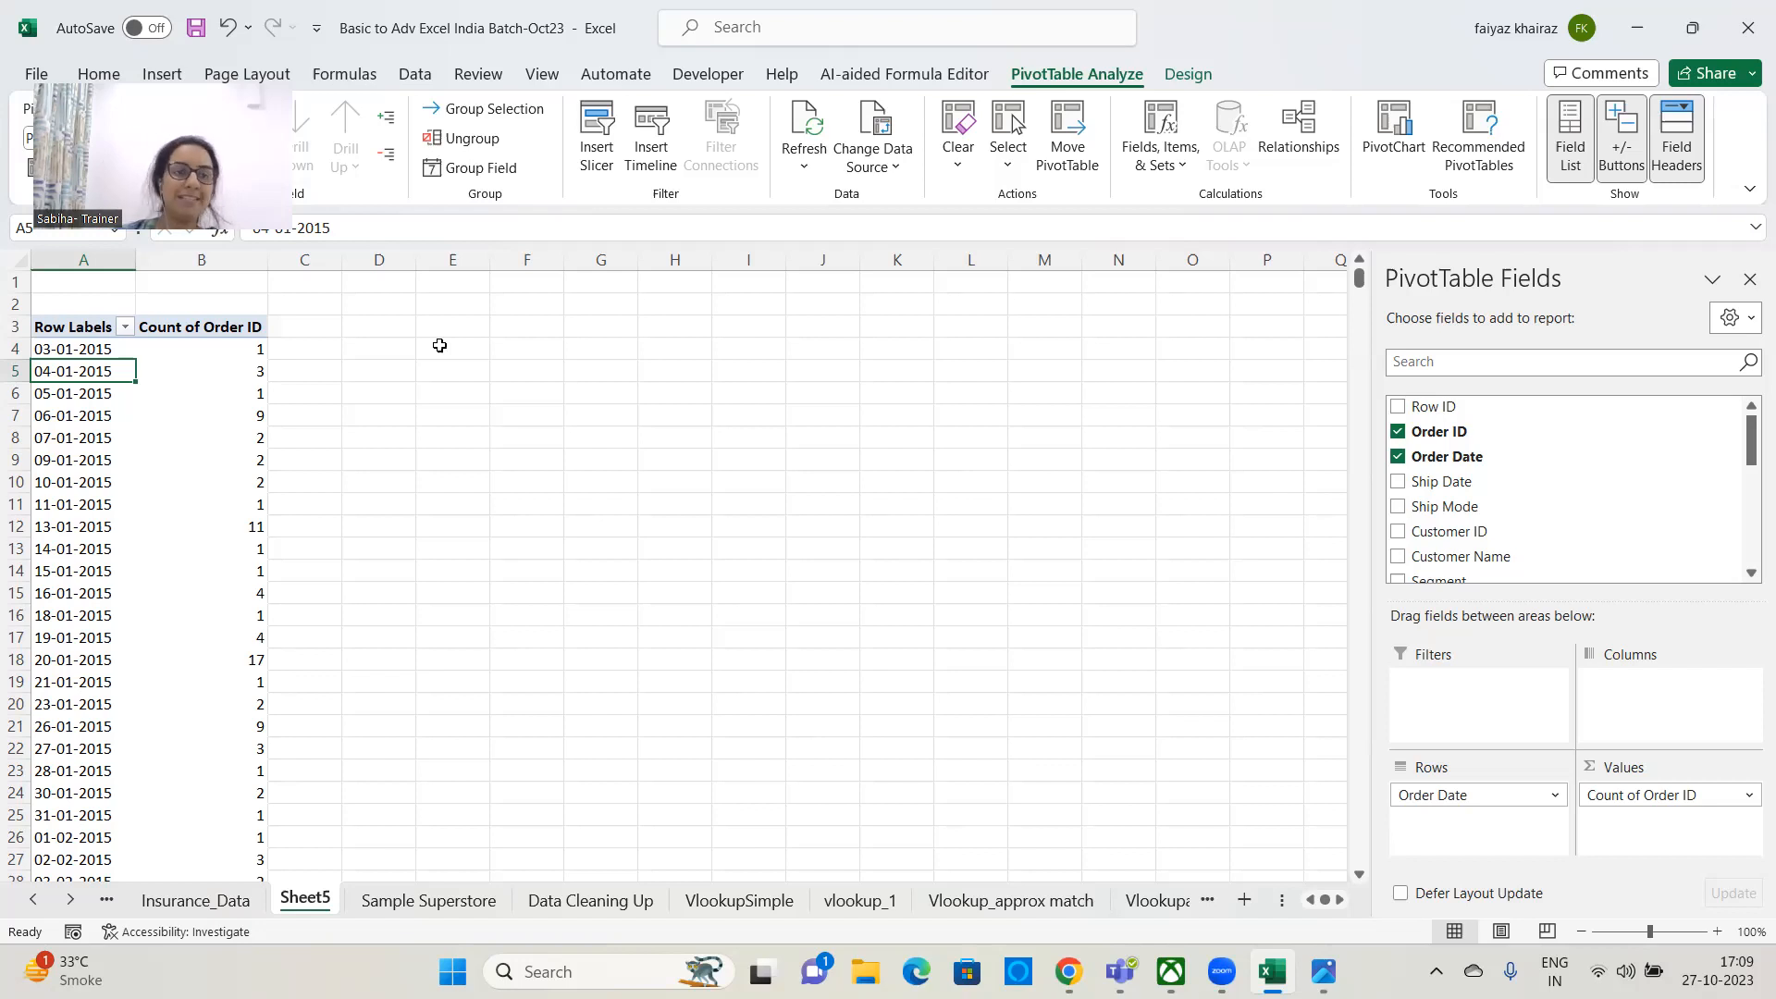
- Examine the order counts for the individual dates 13-01-2015 and 20-01-2015 in the pivot table
{"action": "left_click", "coordinate": [230, 525]}
{"action": "left_click", "coordinate": [54, 529]}
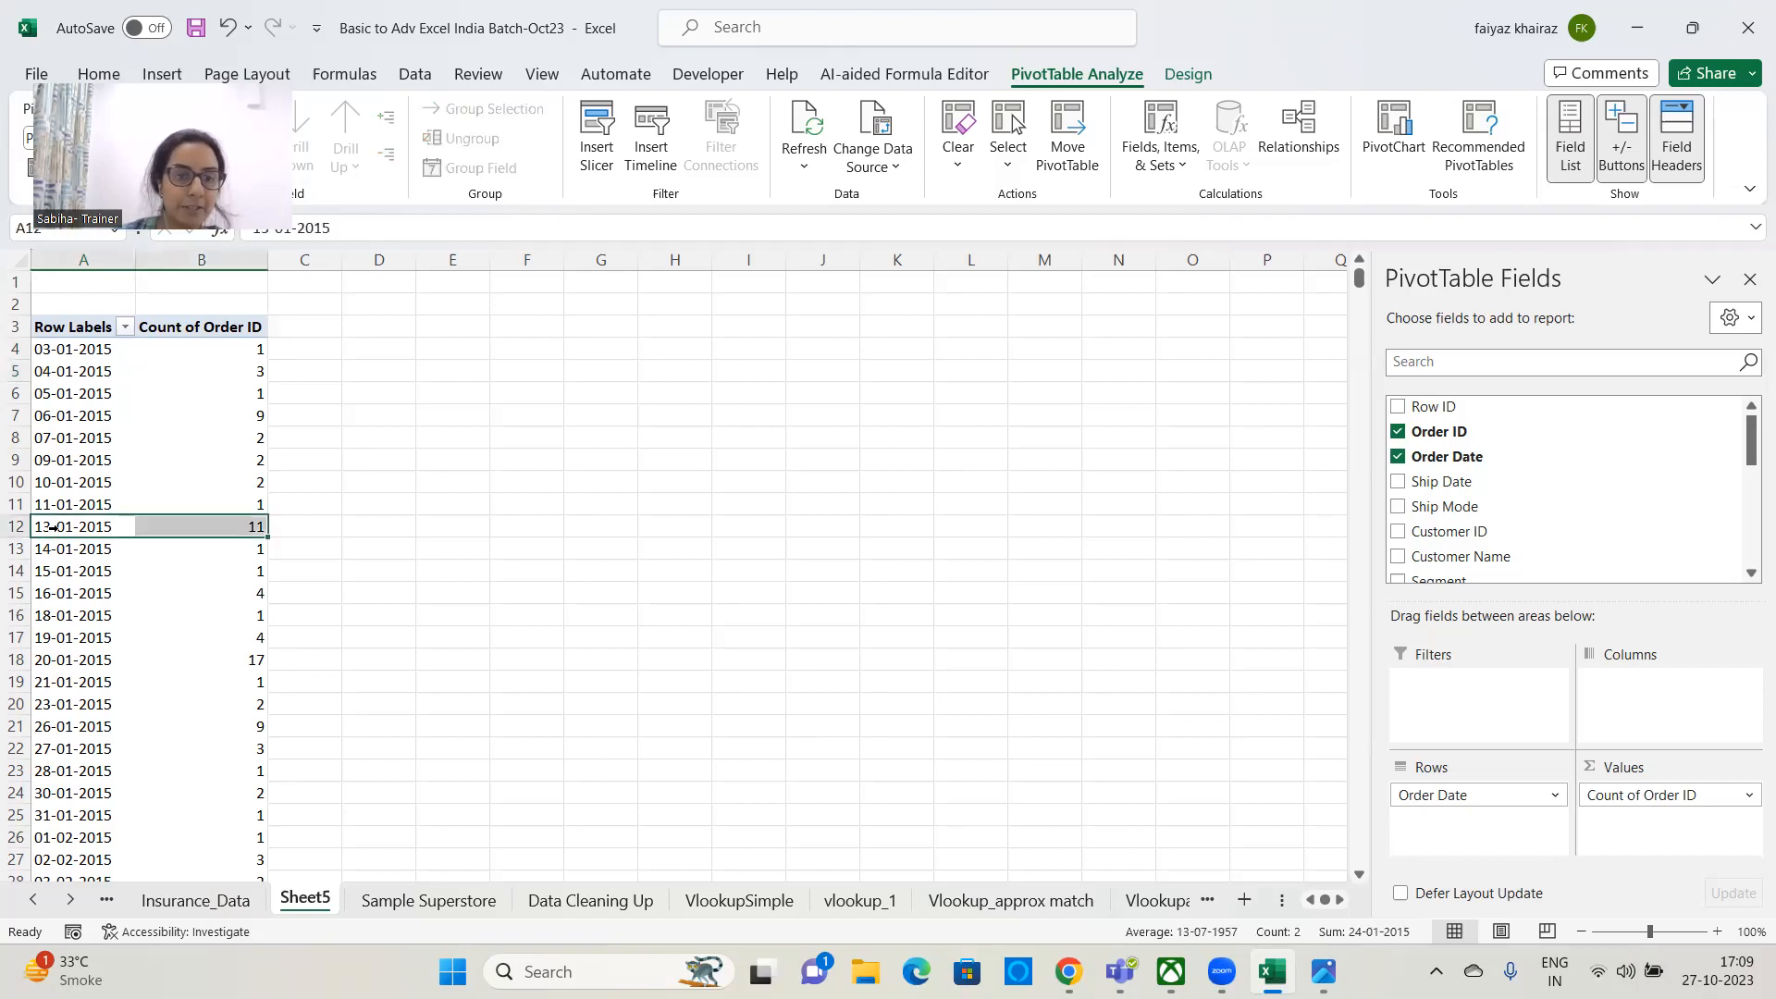
{"action": "left_click", "coordinate": [59, 659]}
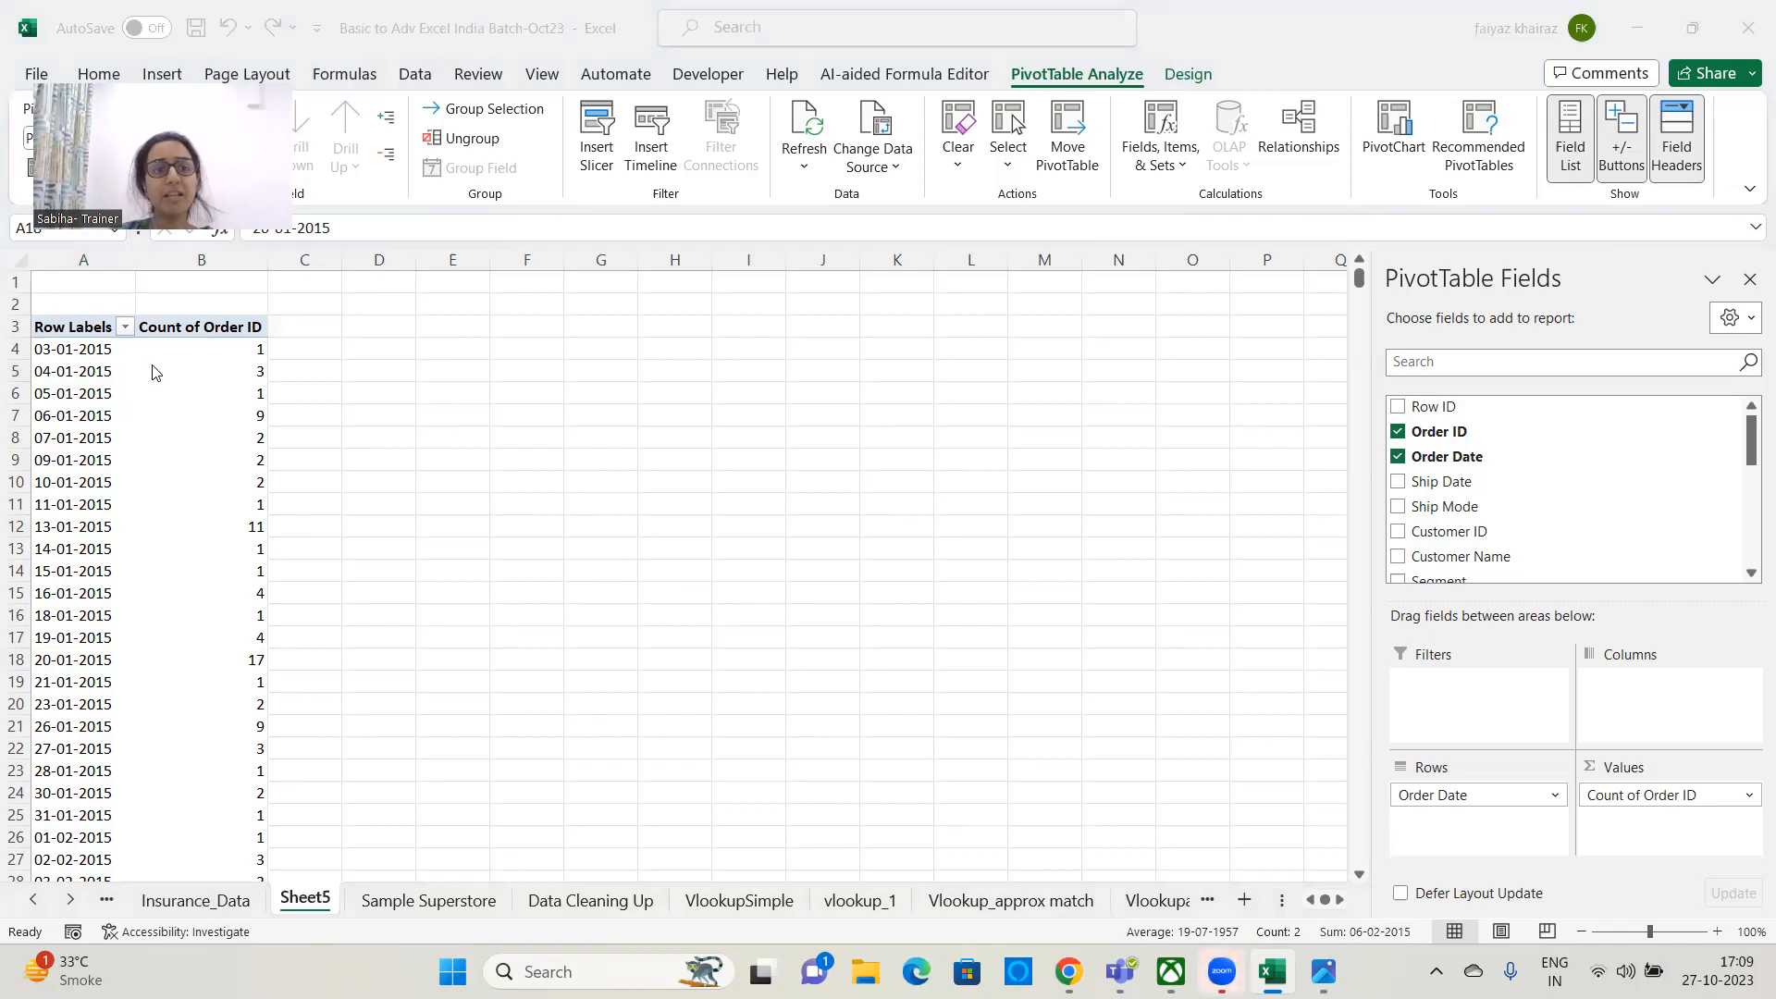
{"action": "left_click", "coordinate": [555, 412]}
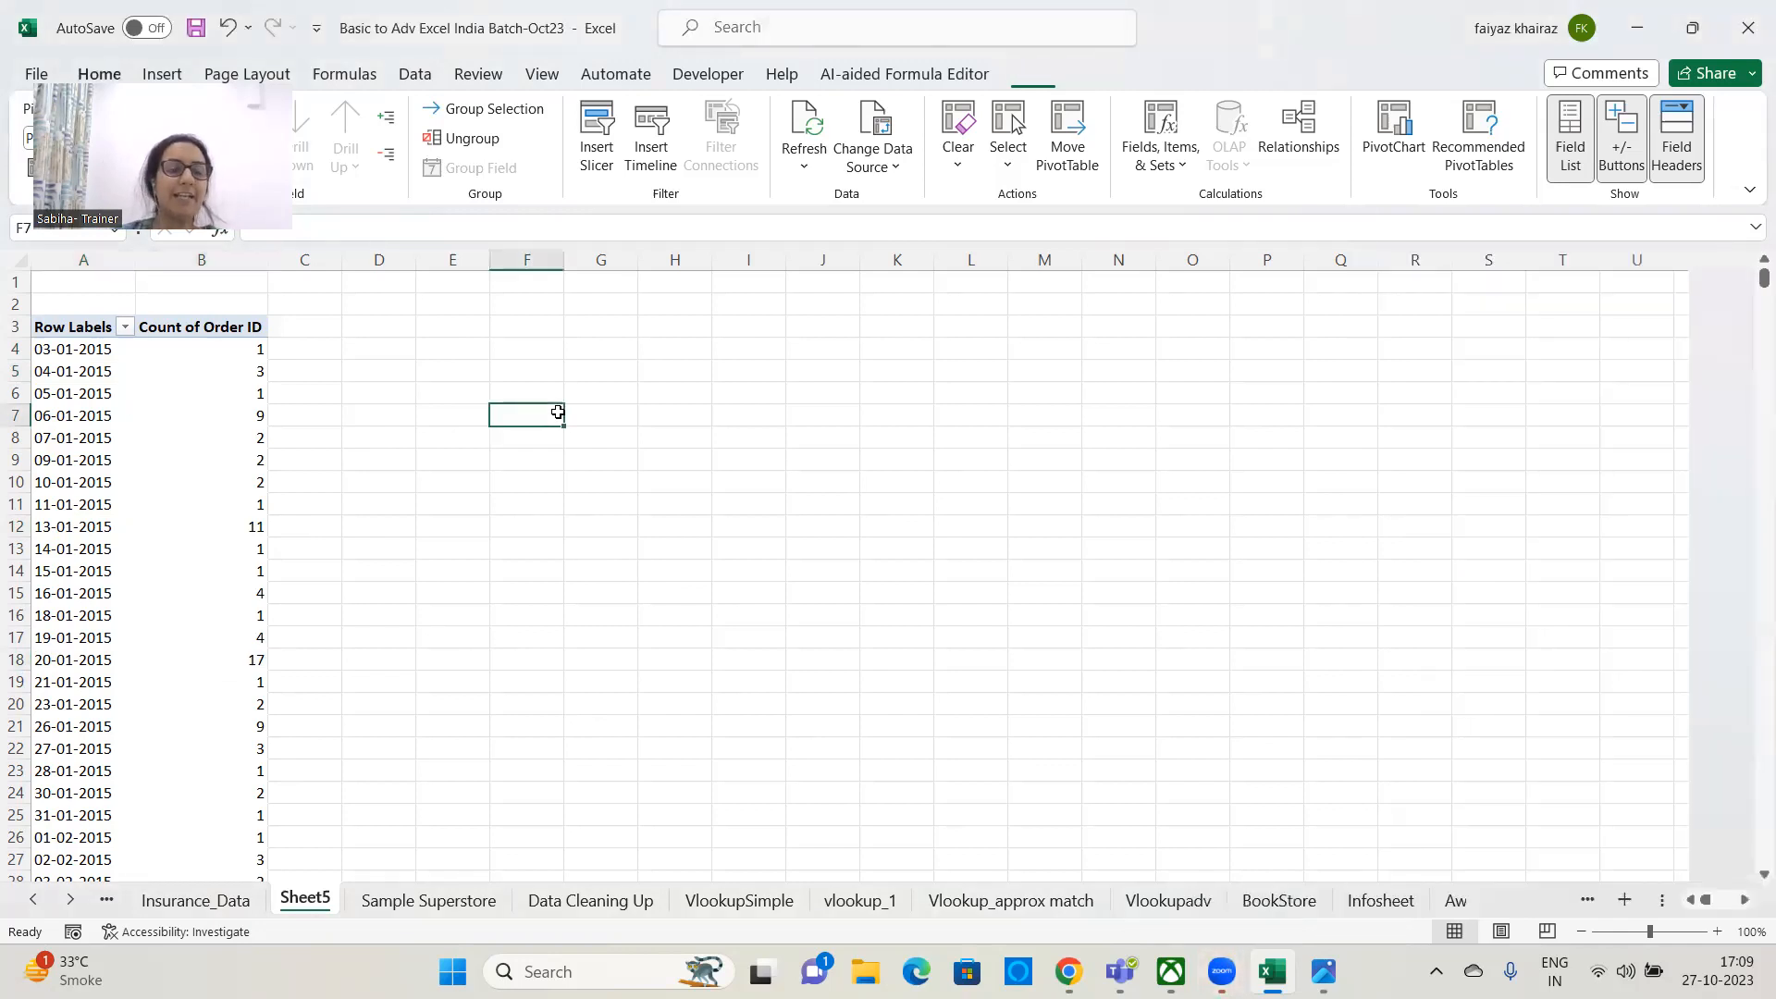
- Group the pivot table's order dates by months and years, starting from the first date in the row labels
{"action": "left_click", "coordinate": [109, 418]}
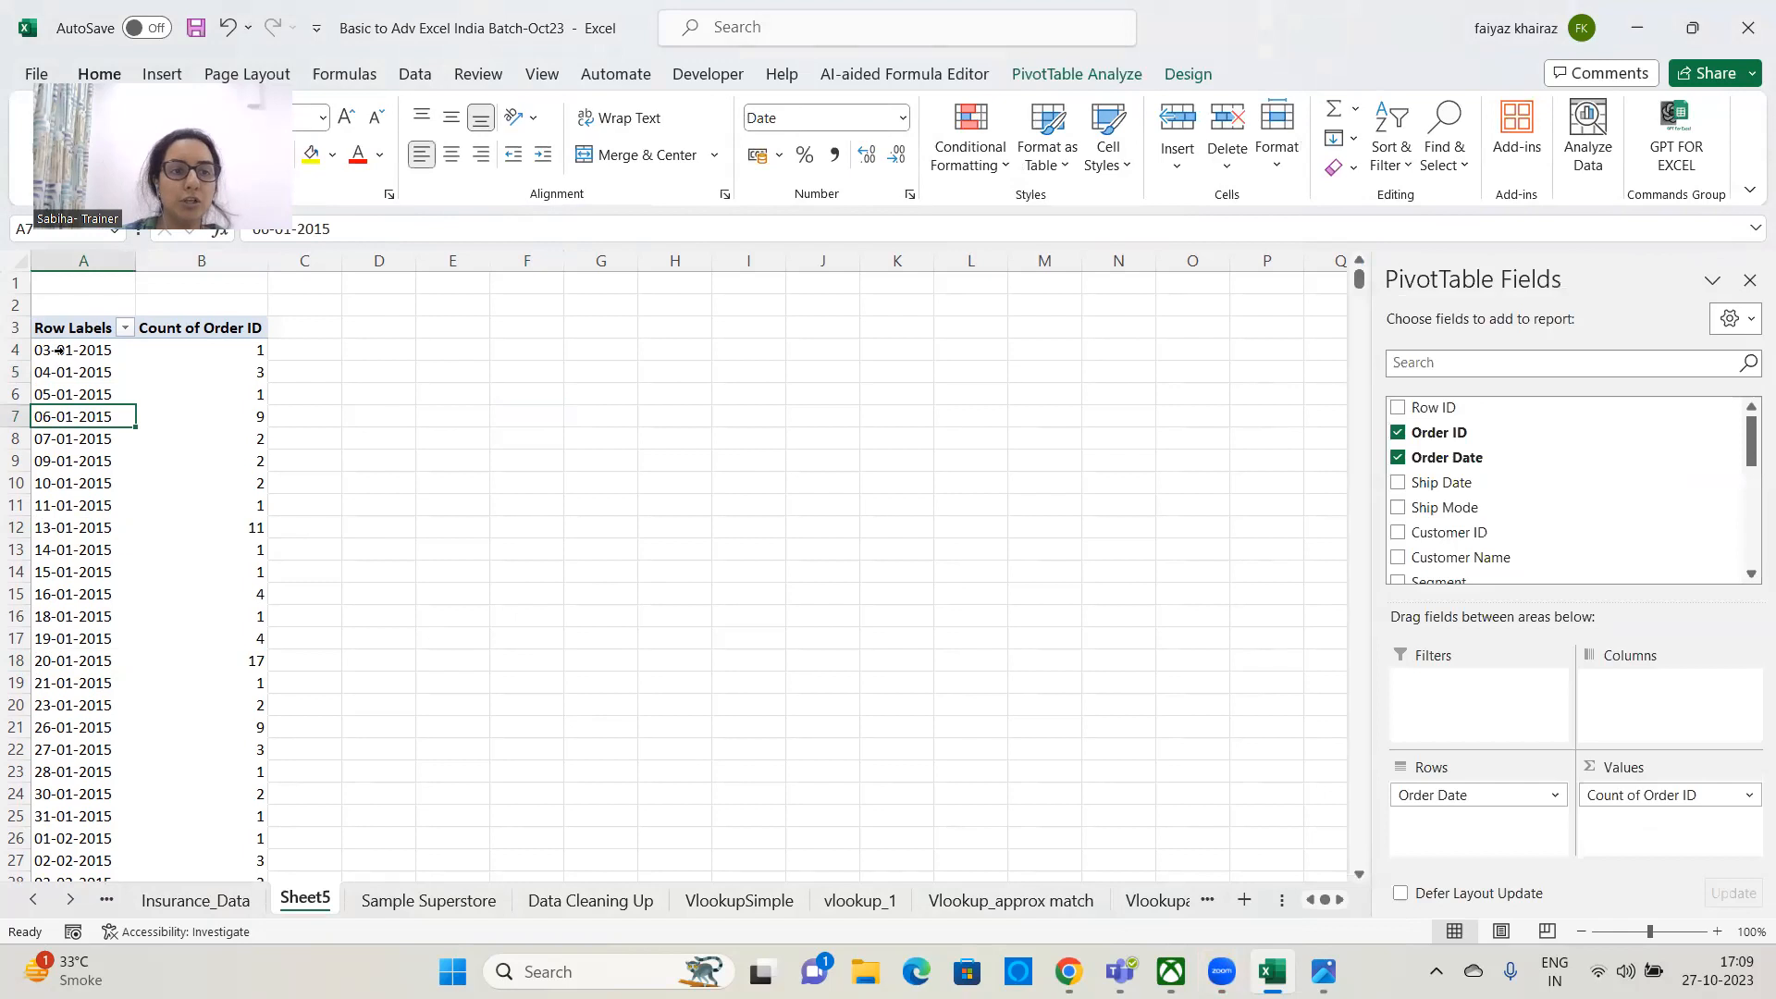
{"action": "left_click", "coordinate": [59, 350]}
{"action": "left_click", "coordinate": [104, 354]}
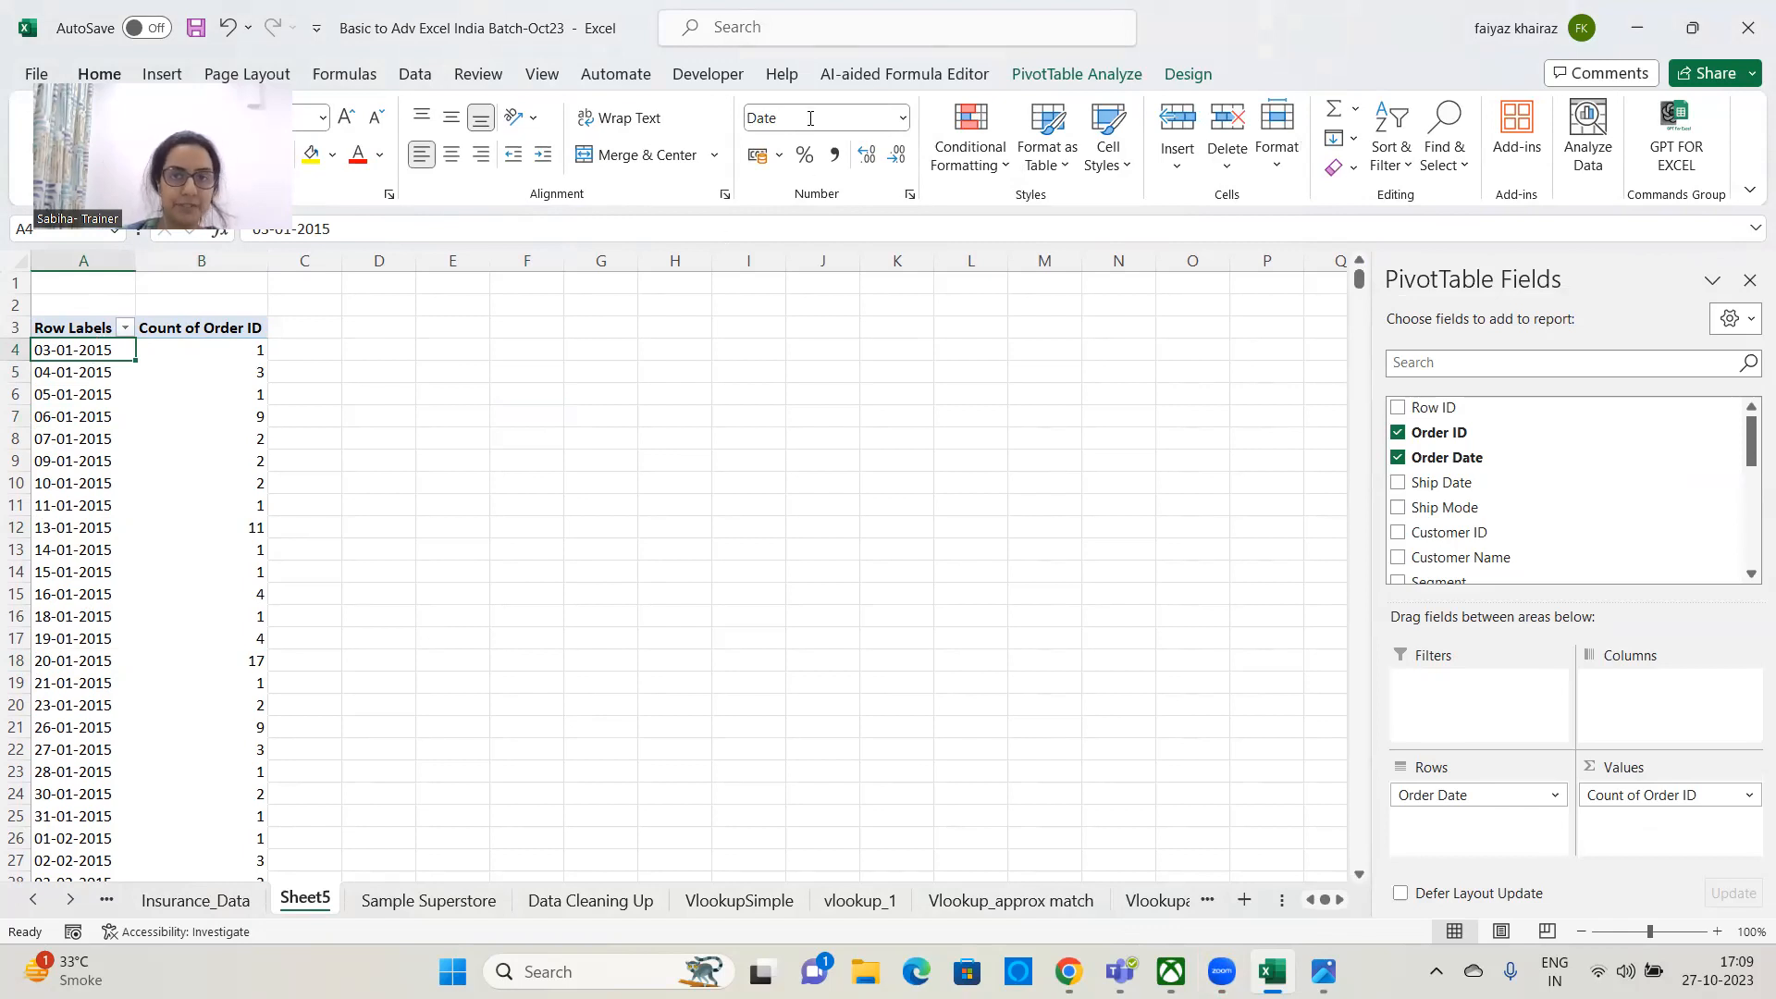
{"action": "left_click", "coordinate": [1050, 74]}
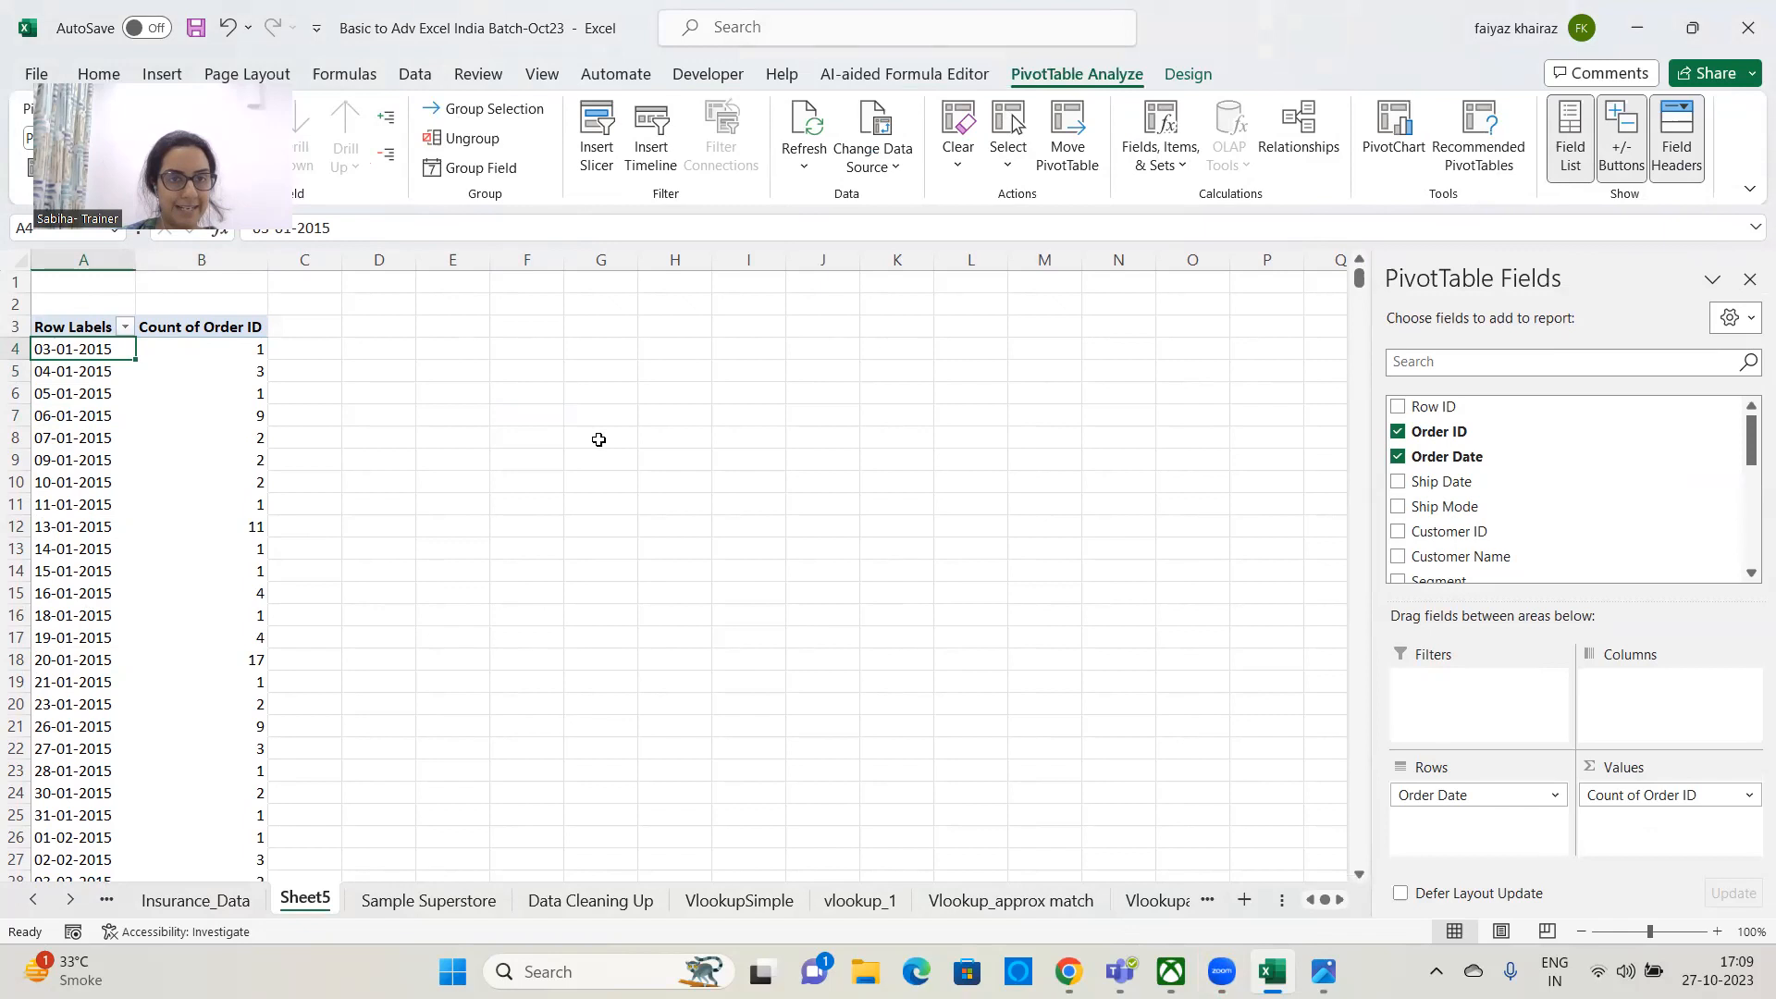
{"action": "left_click", "coordinate": [469, 113]}
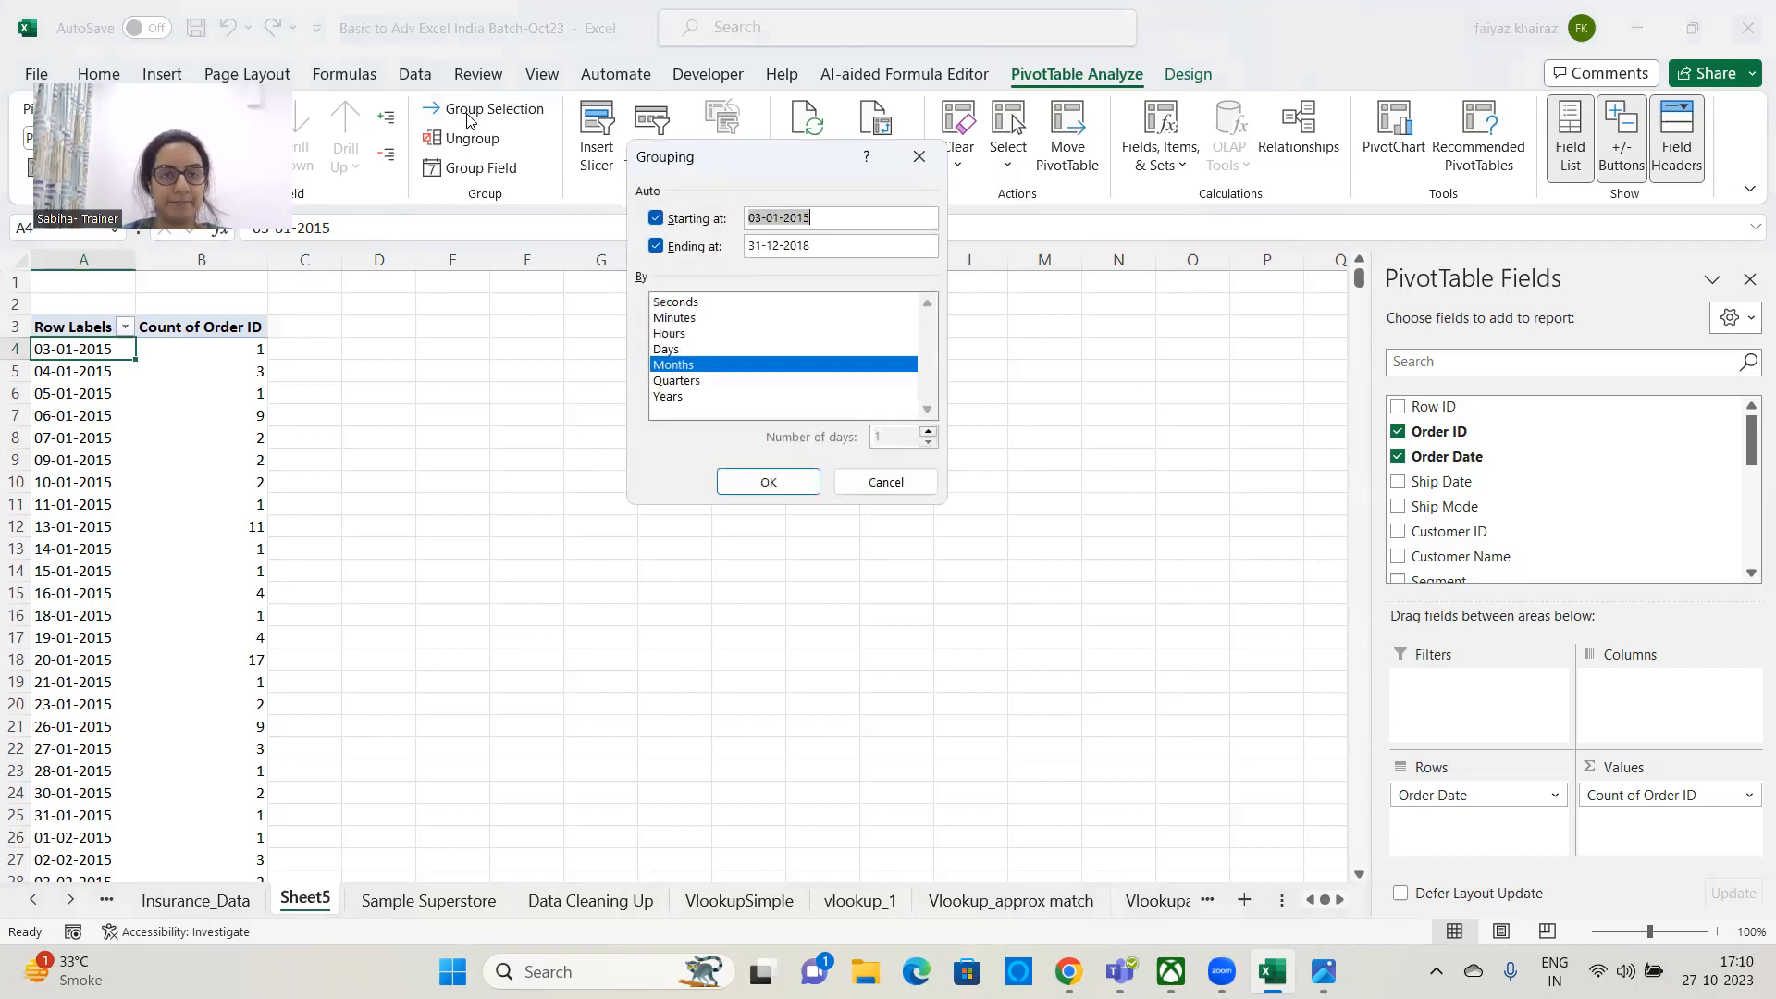
{"action": "left_click", "coordinate": [673, 397]}
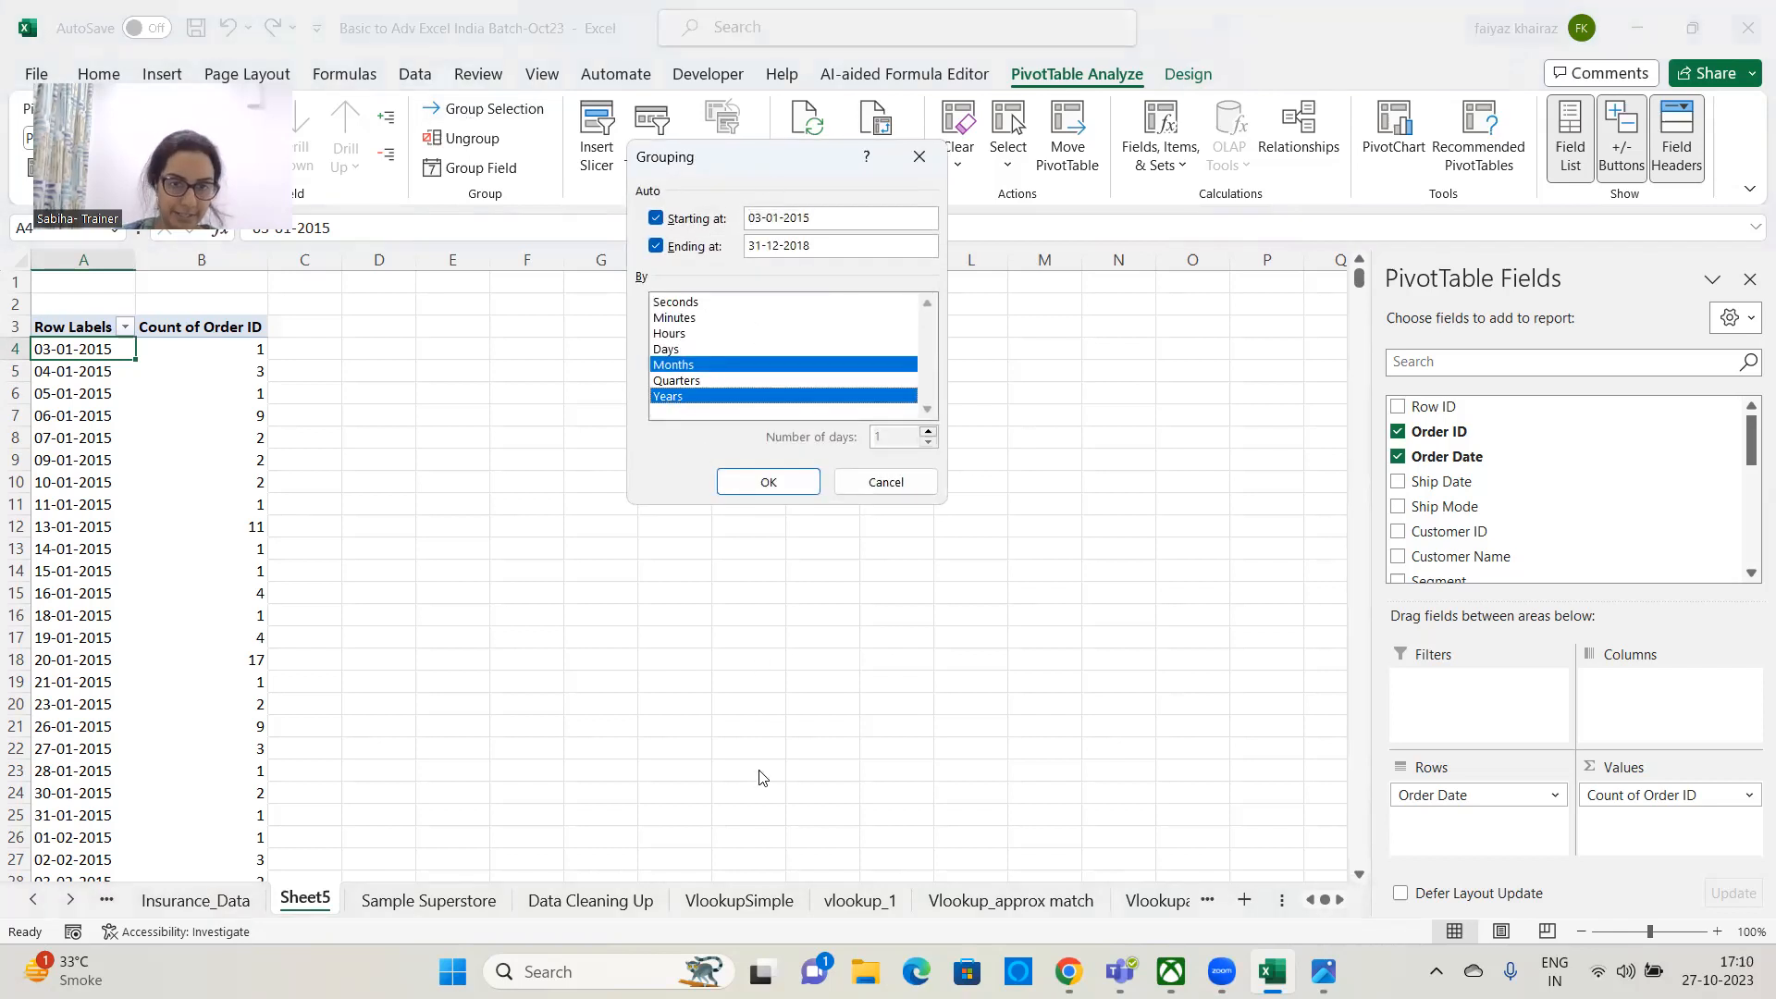
{"action": "left_click", "coordinate": [767, 482]}
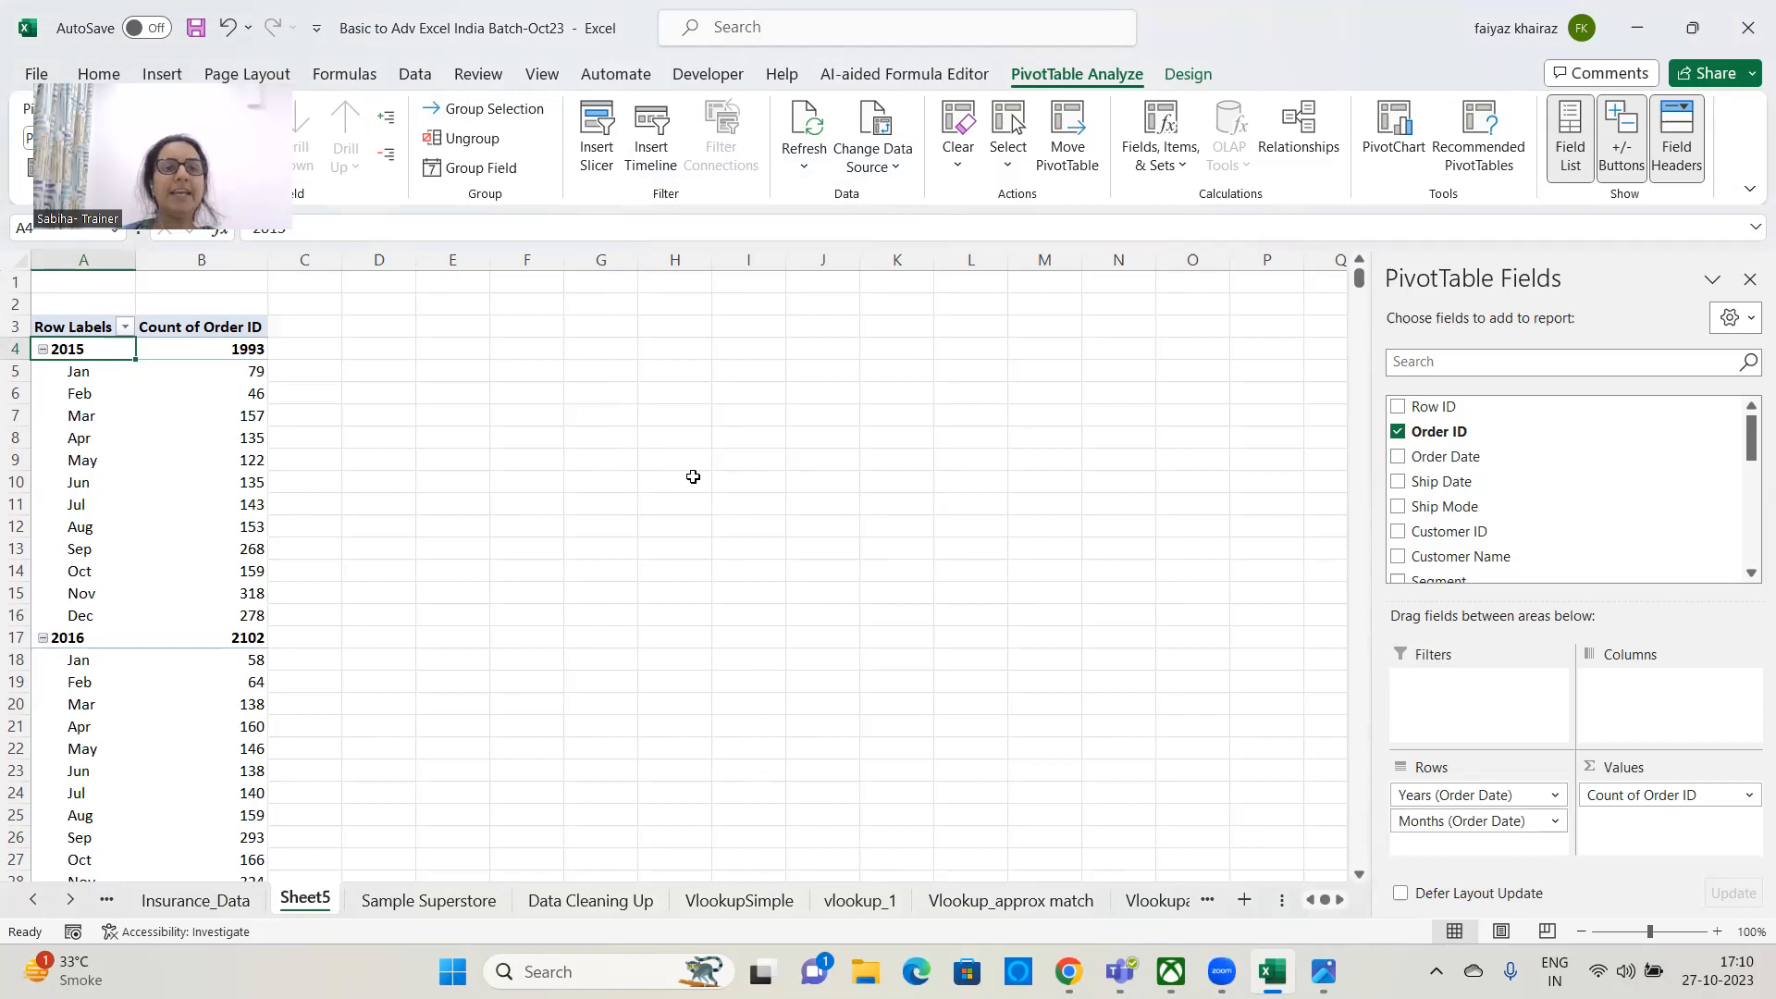
- Collapse and re-expand all the years in the pivot table, and collapse only 2016
{"action": "left_click", "coordinate": [392, 167]}
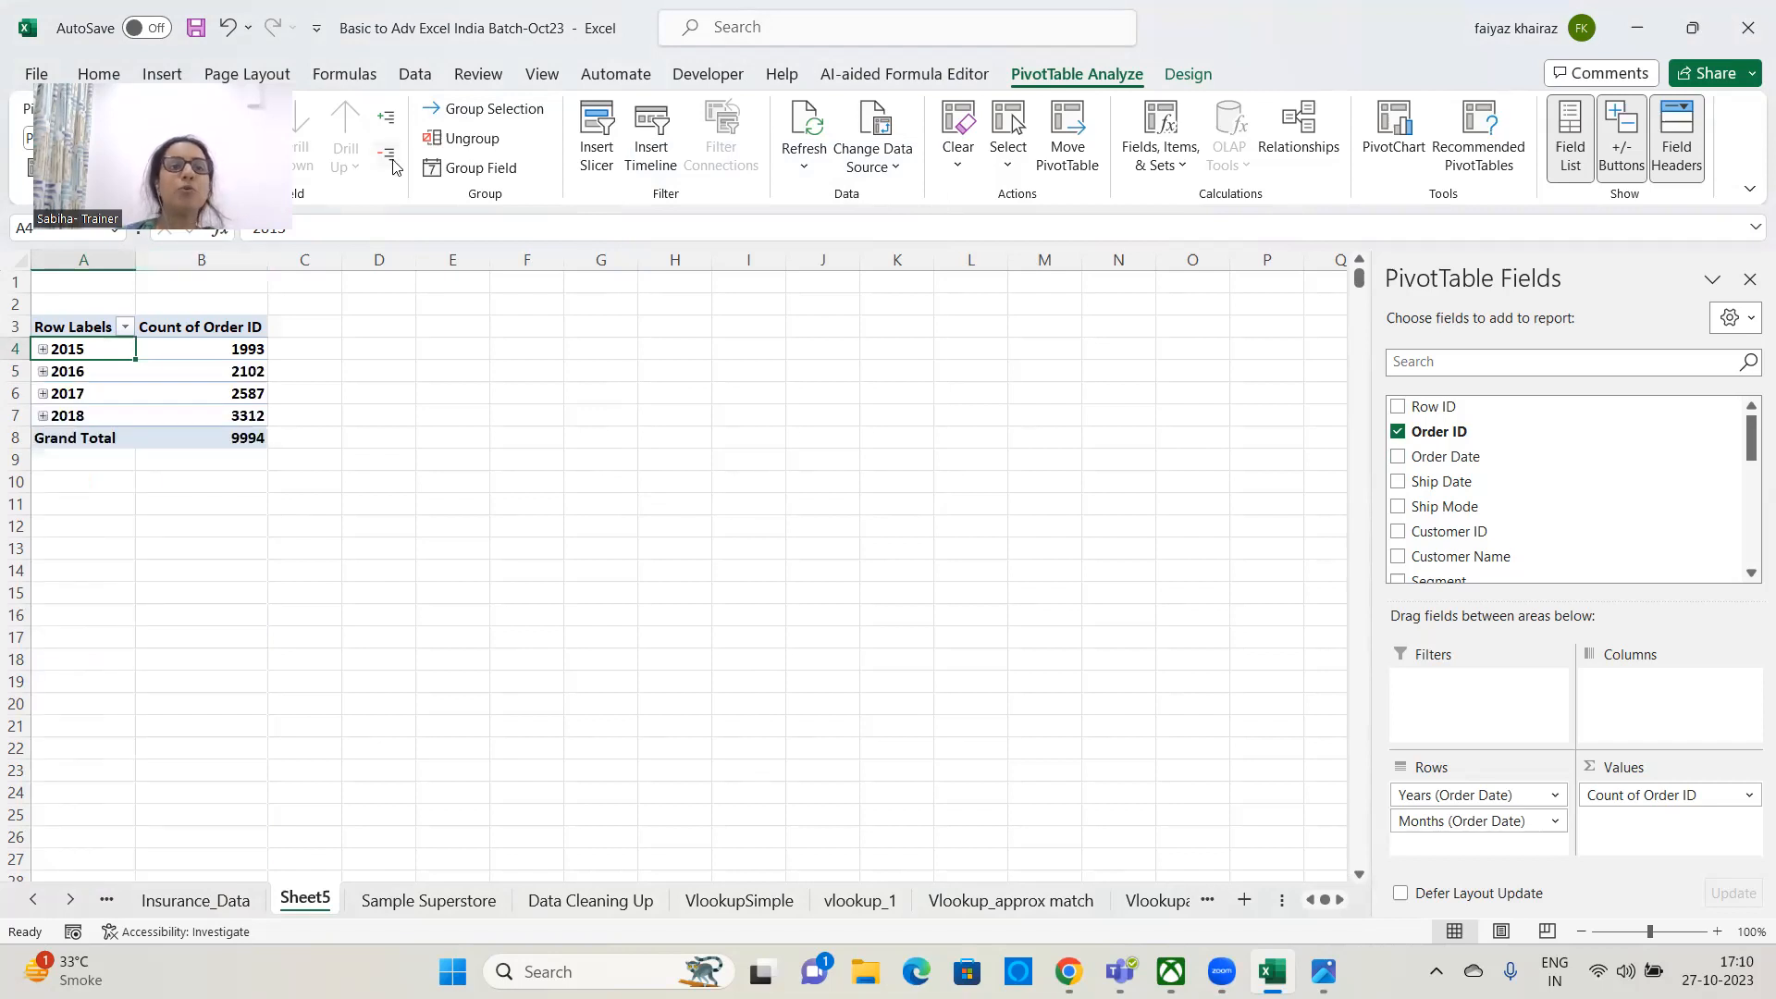
{"action": "left_click", "coordinate": [389, 121]}
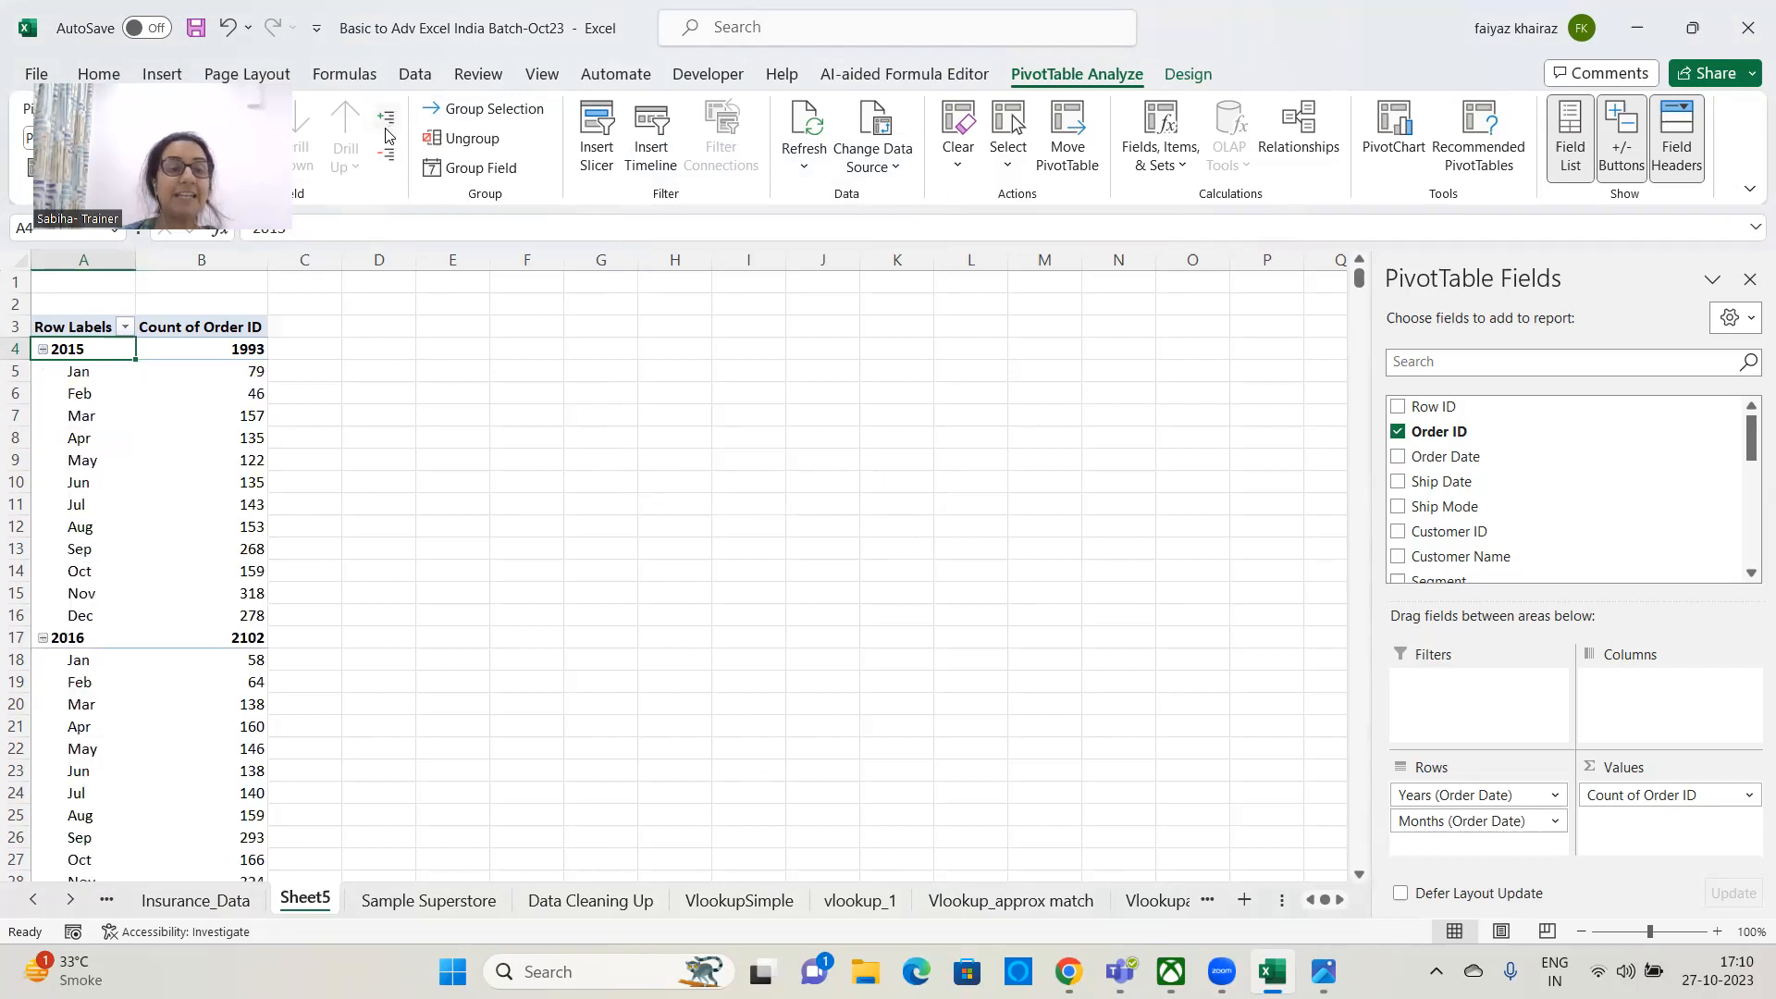
{"action": "left_click", "coordinate": [42, 350]}
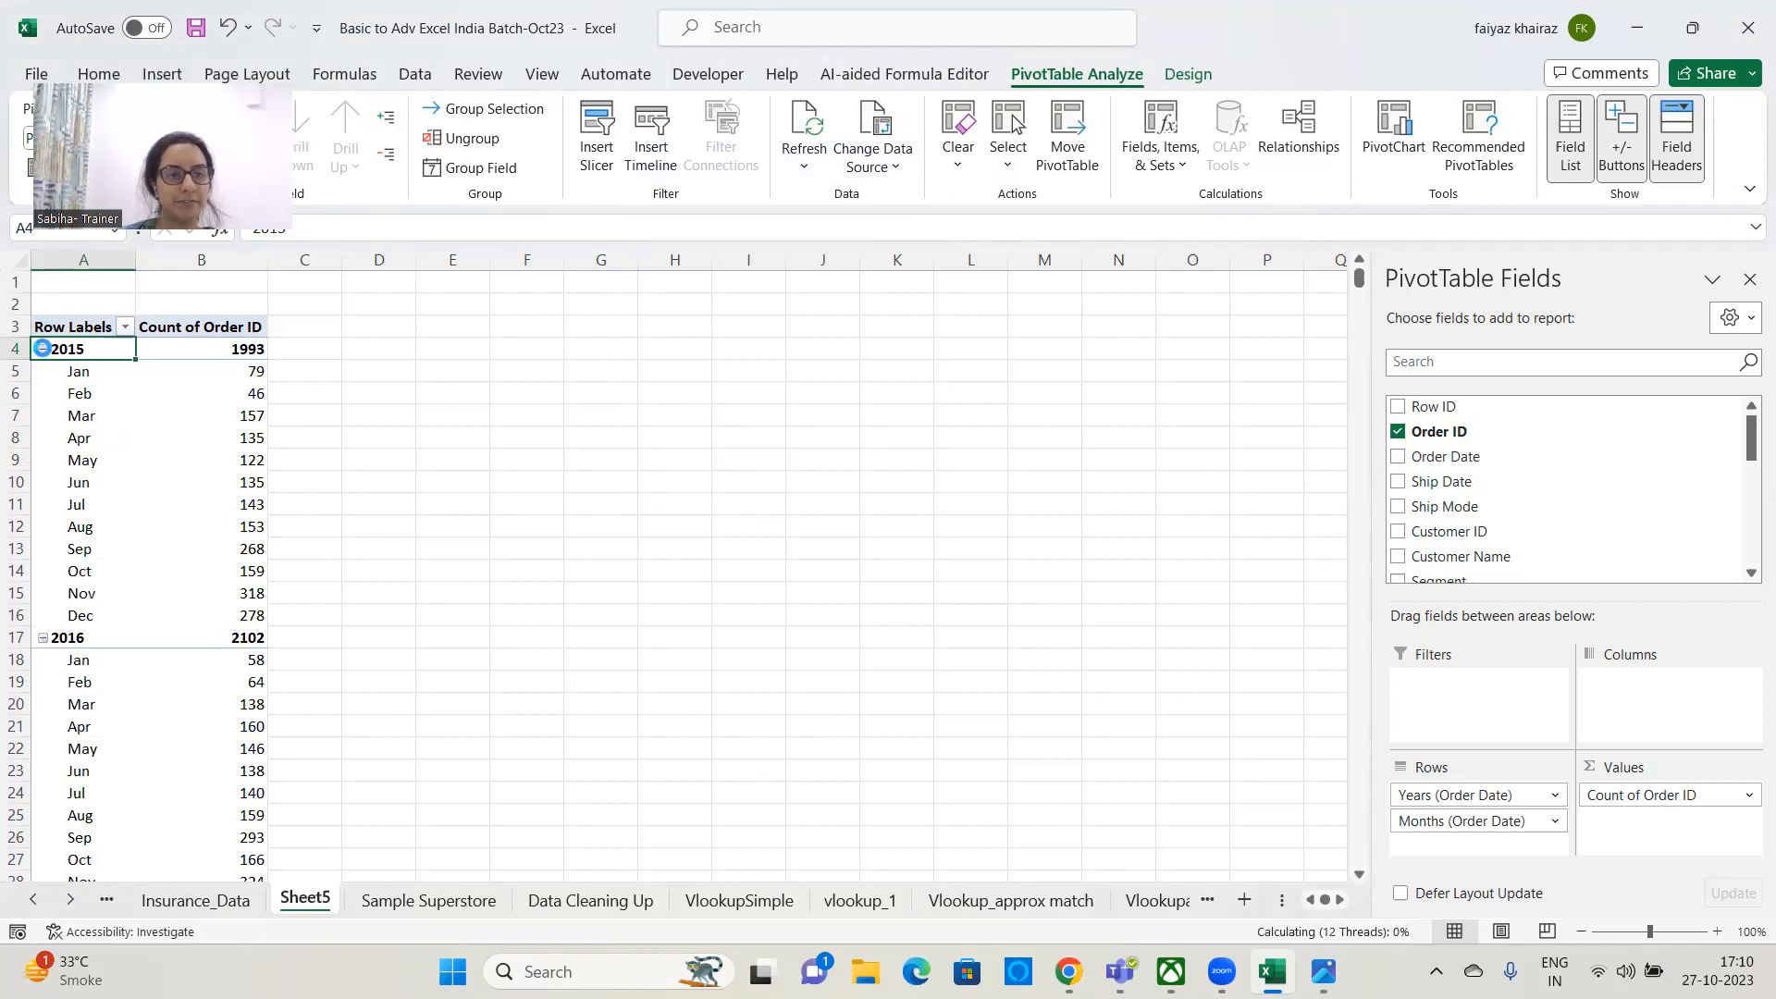
{"action": "left_click", "coordinate": [43, 350]}
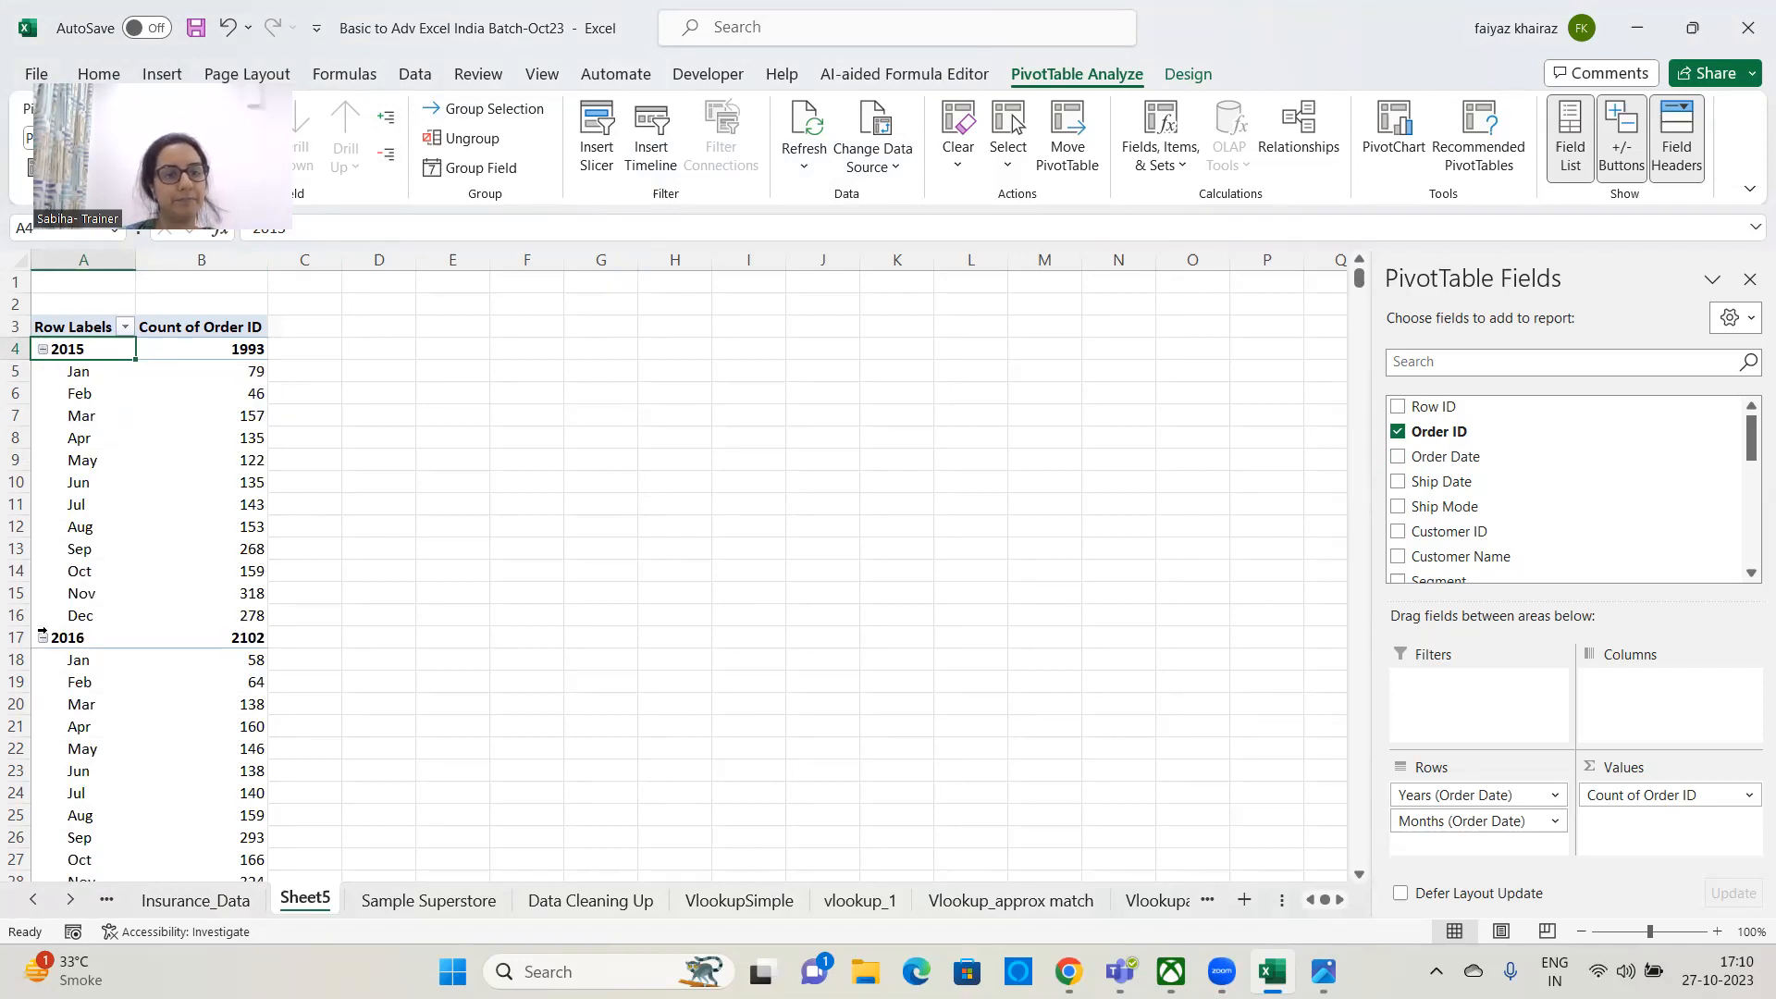
{"action": "left_click", "coordinate": [42, 638]}
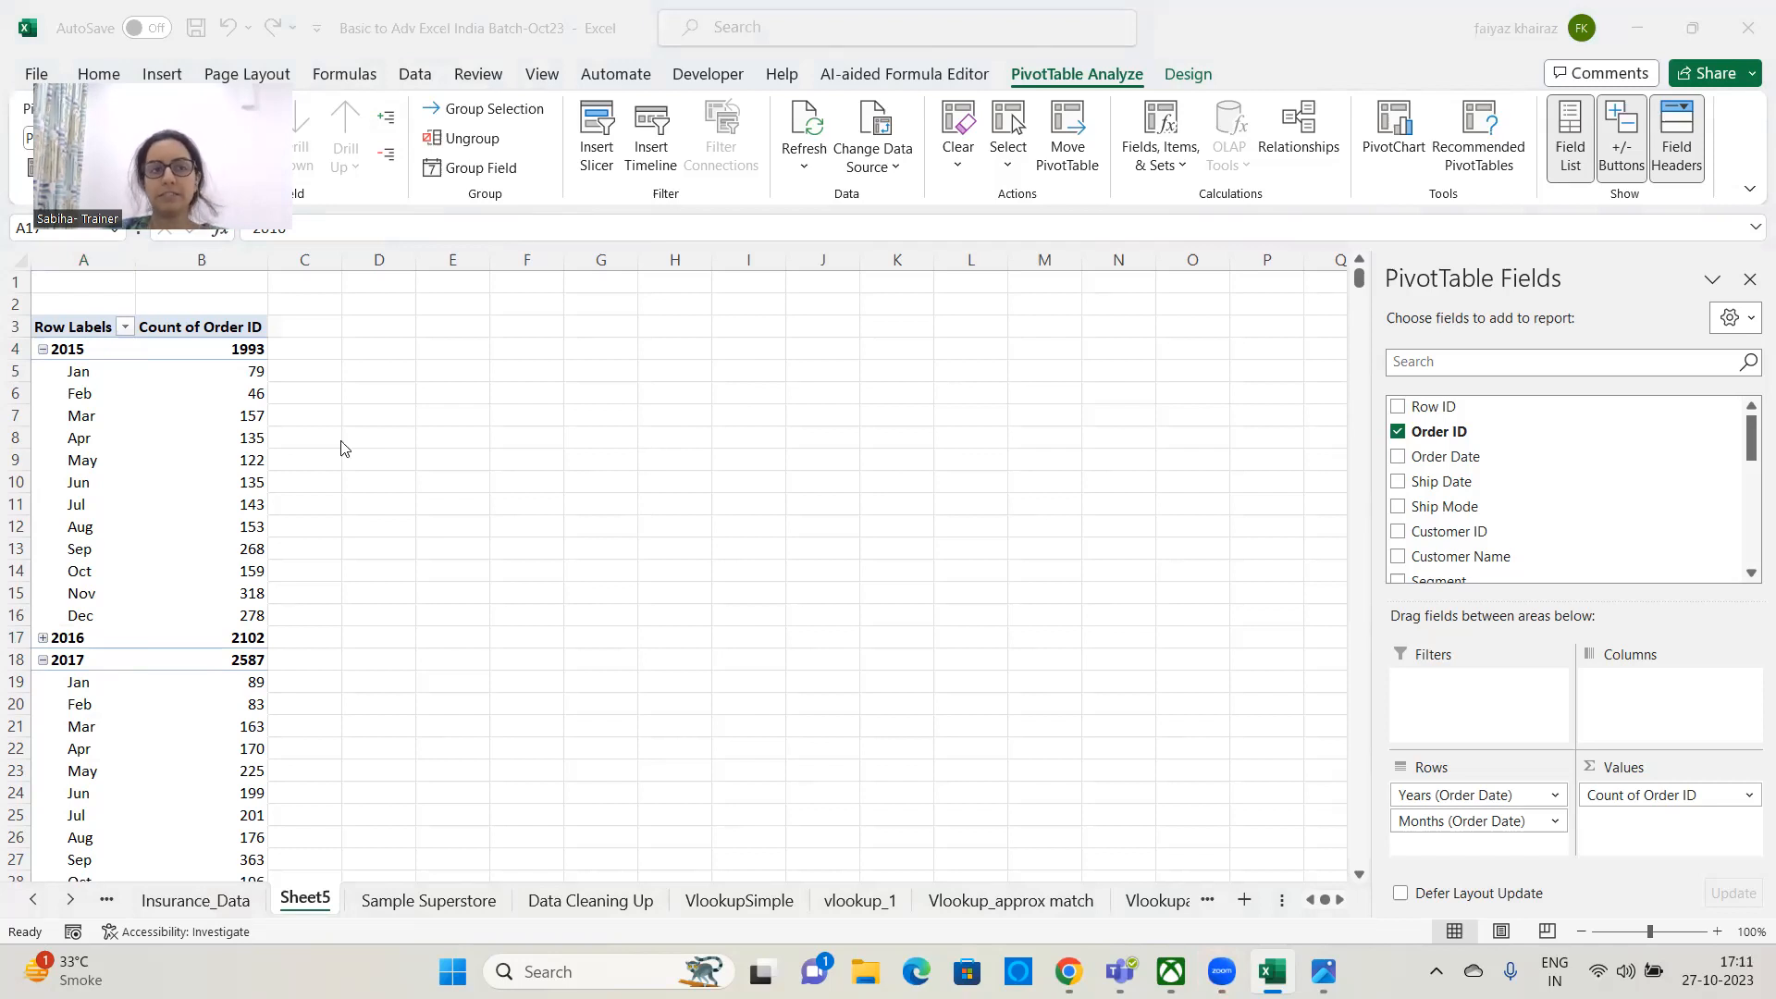
{"action": "left_click", "coordinate": [110, 398]}
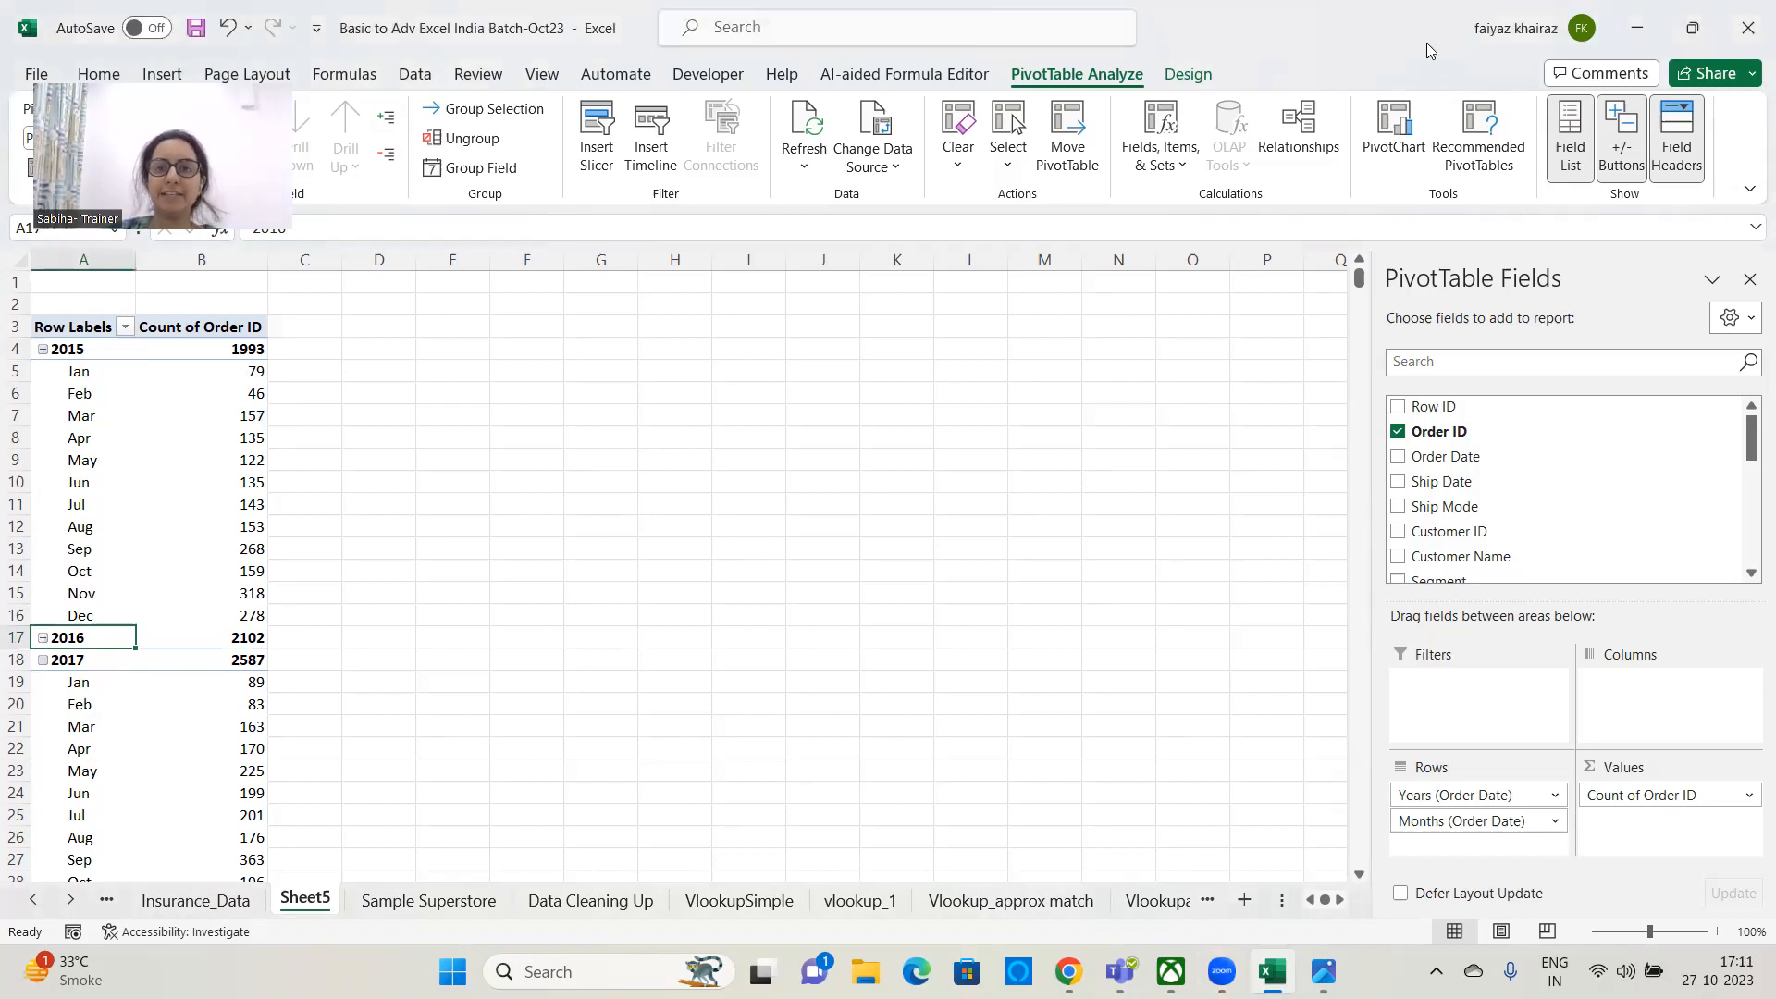
{"action": "left_click", "coordinate": [1189, 74]}
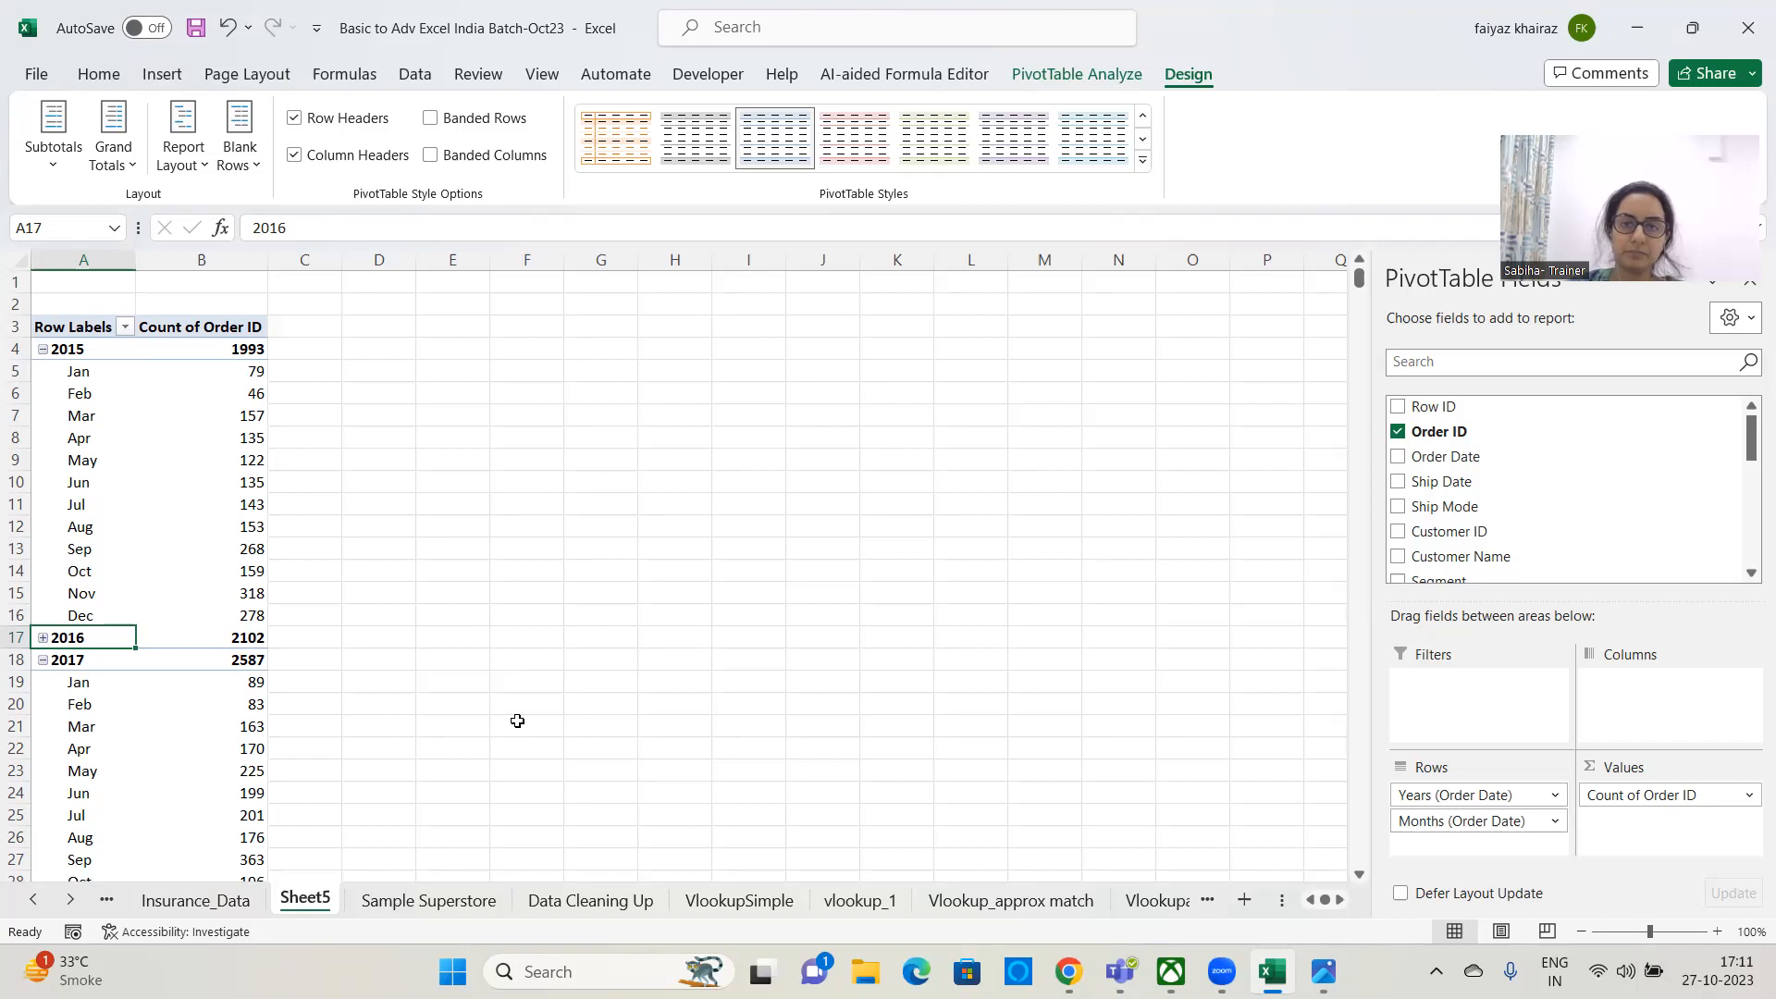
{"action": "left_click", "coordinate": [1461, 135]}
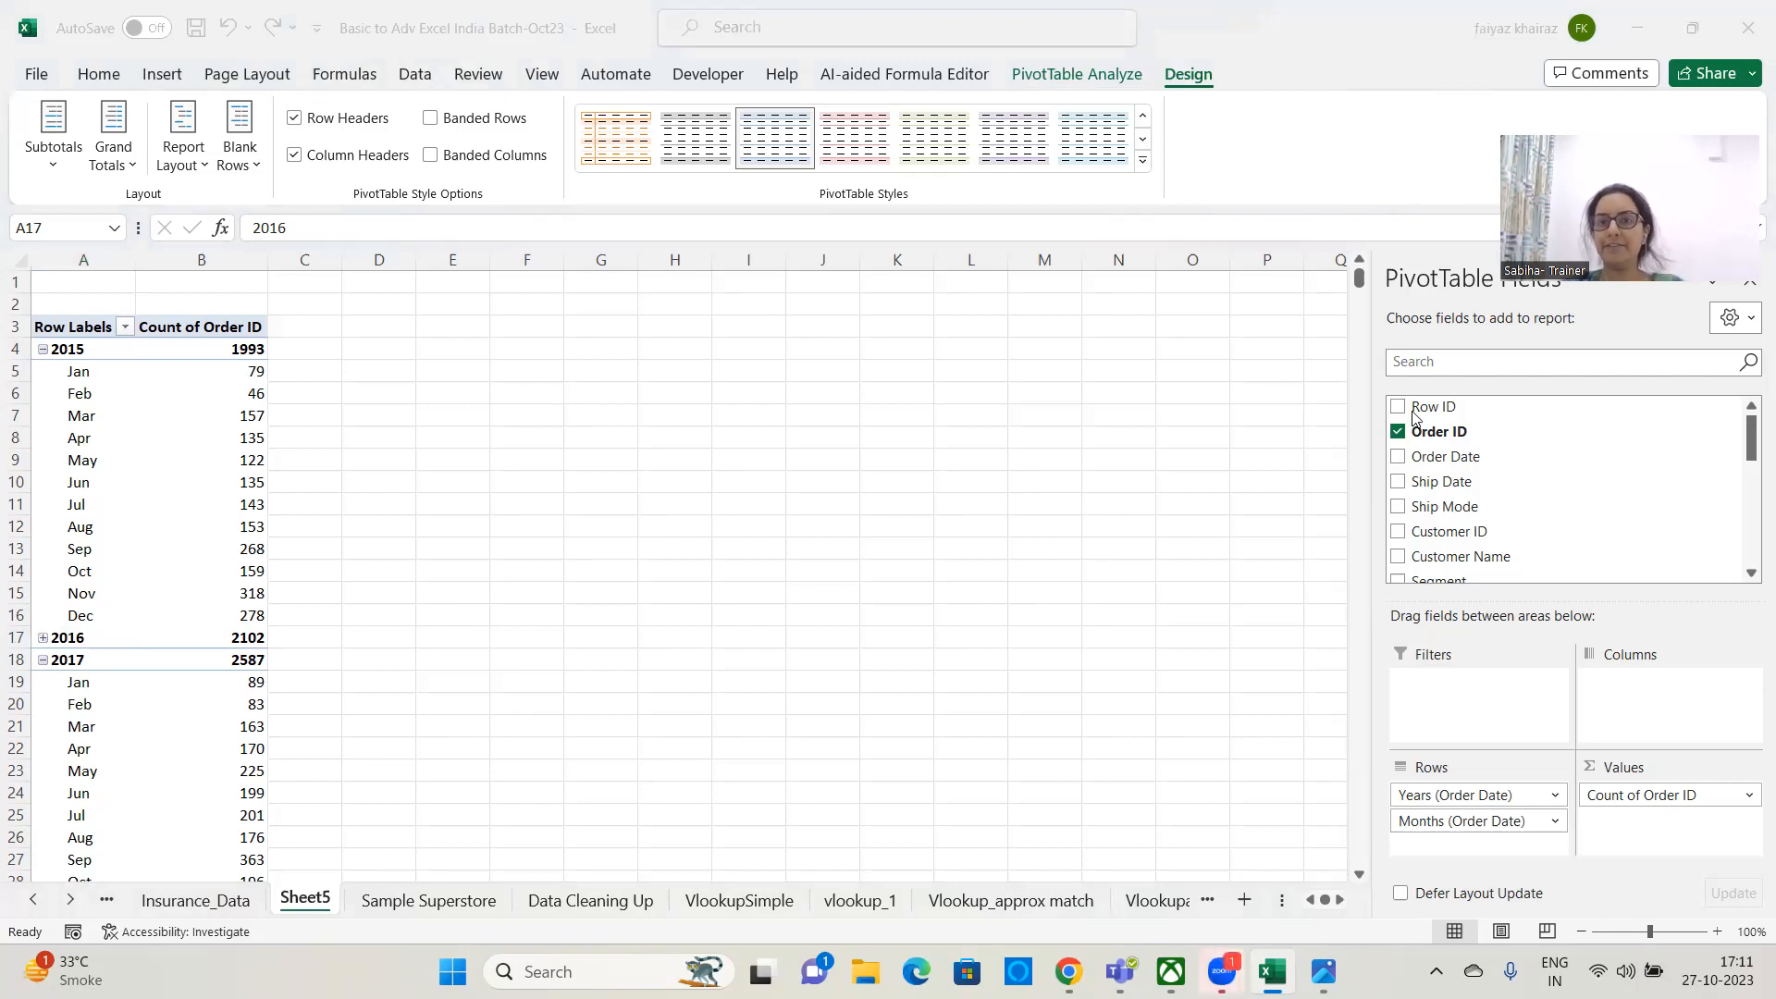
{"action": "left_click", "coordinate": [1096, 80]}
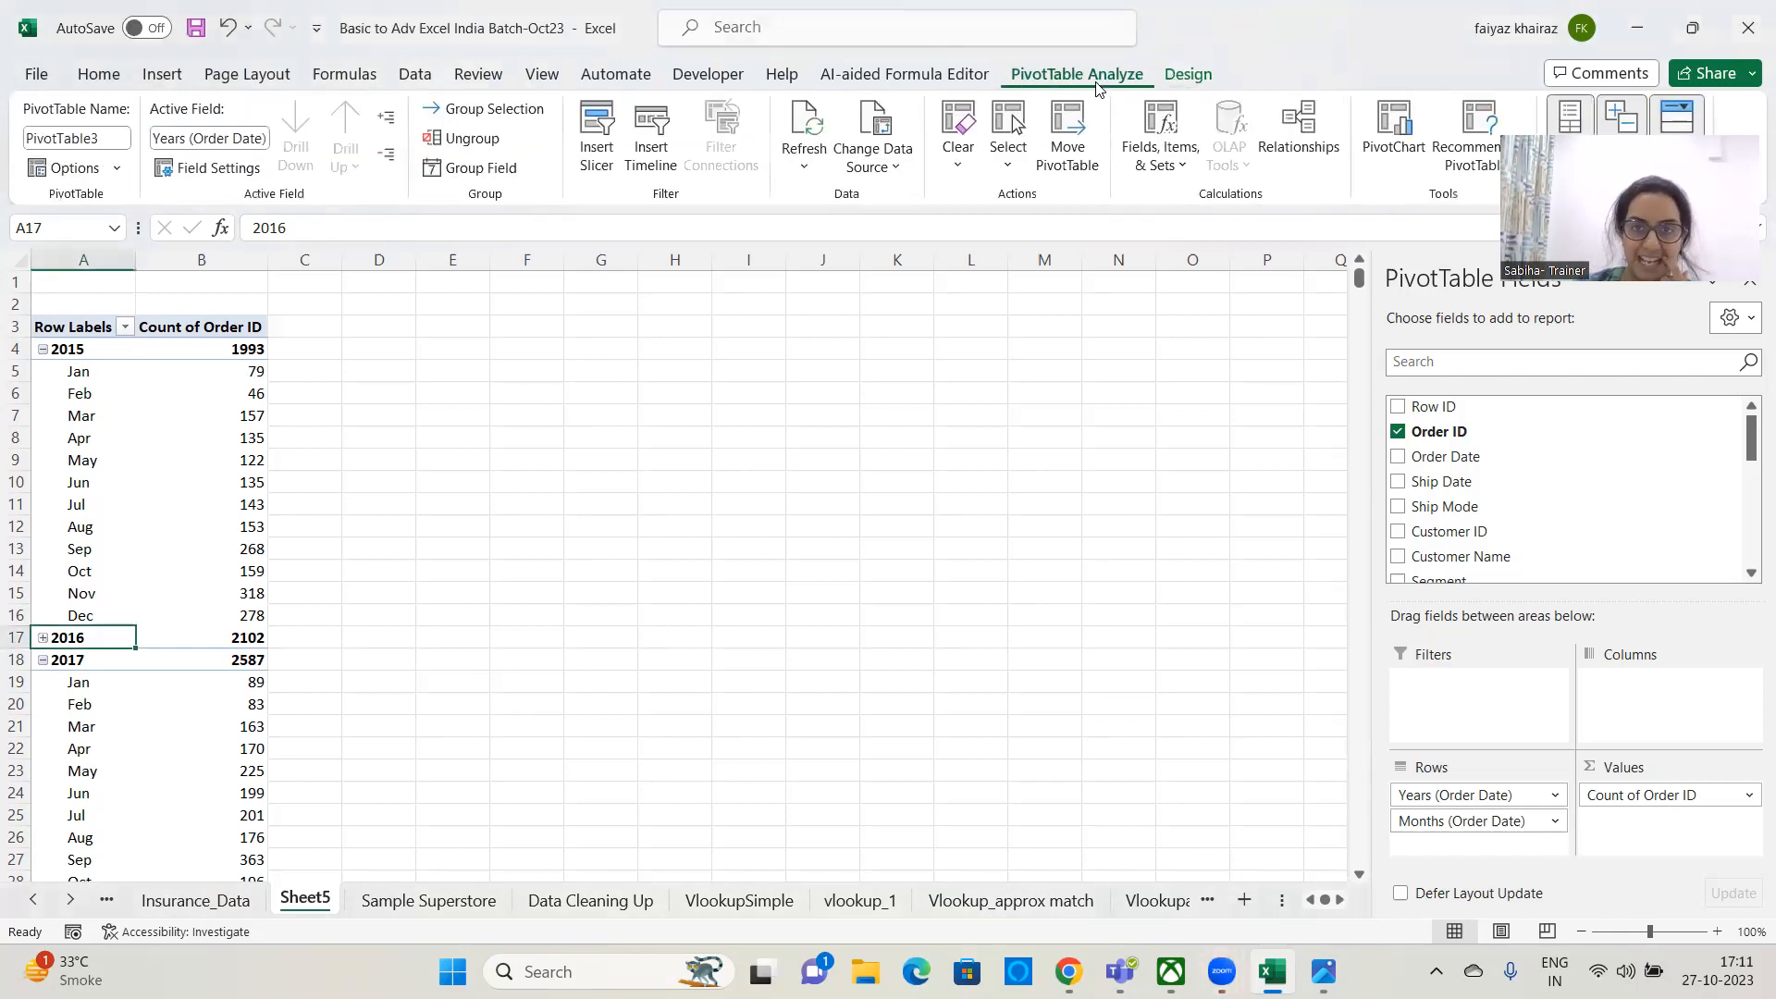
- Apply a medium grey style from the full PivotTable style gallery and switch the pivot table to its green variant
{"action": "left_click", "coordinate": [1192, 77]}
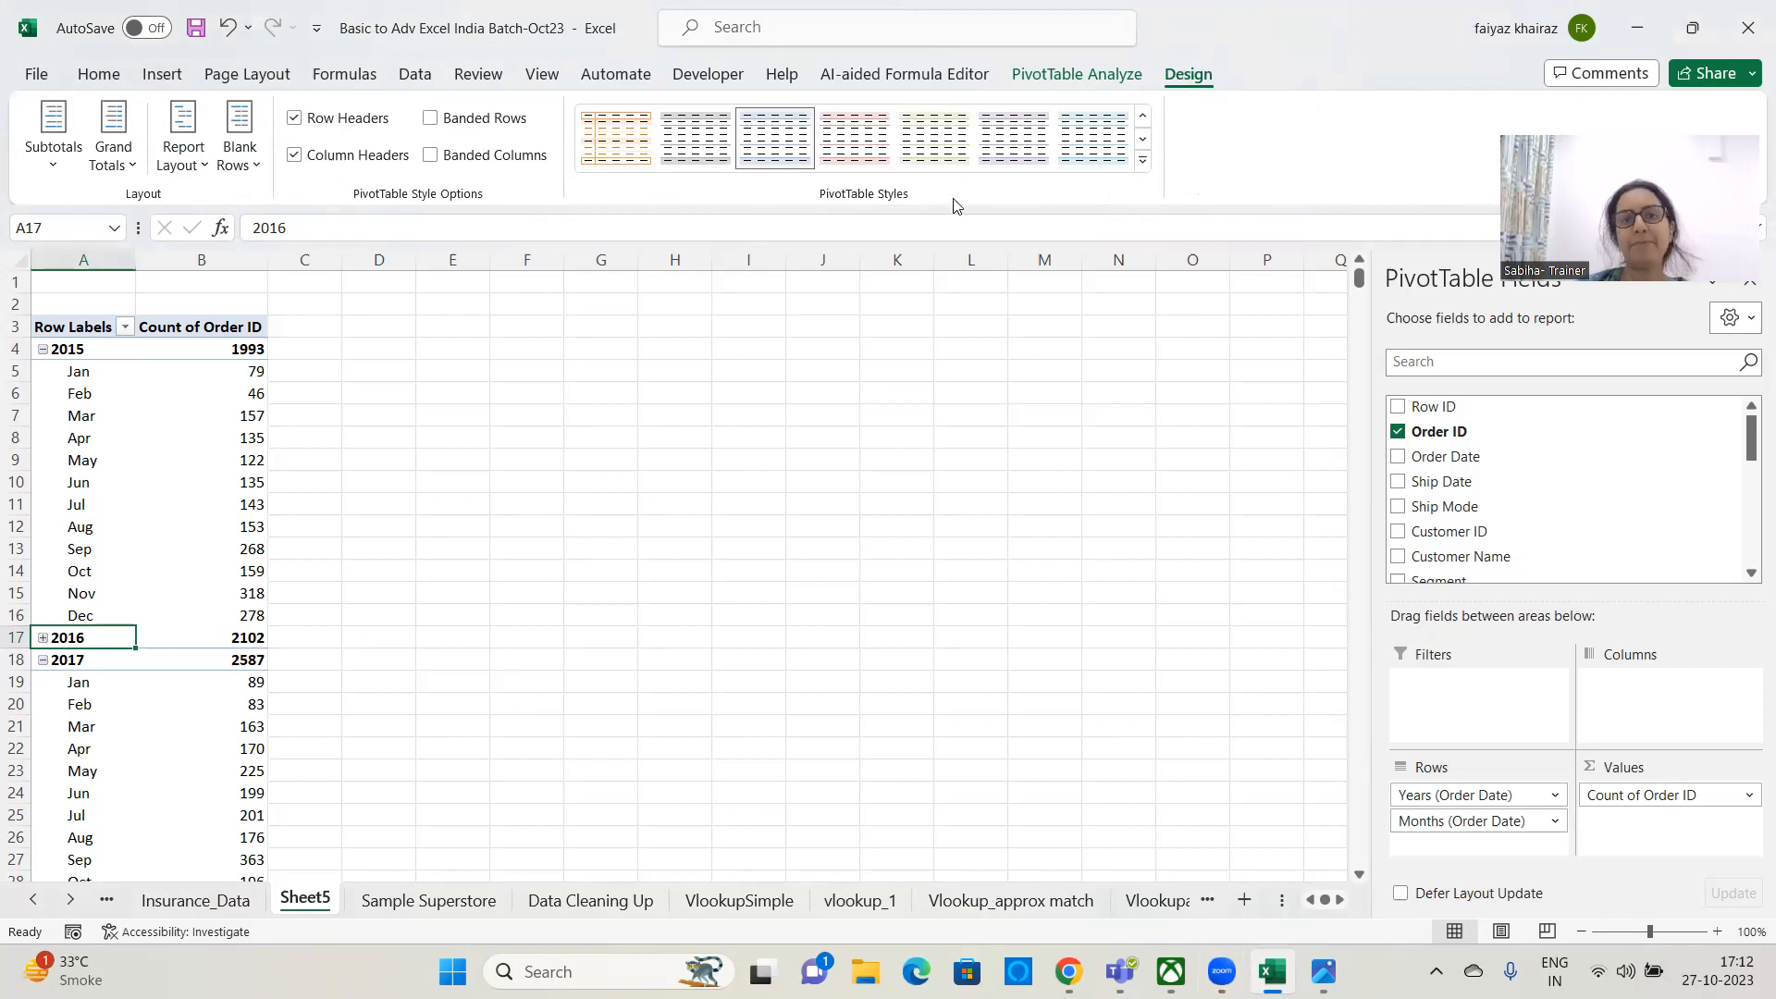
{"action": "left_click", "coordinate": [1144, 161]}
{"action": "left_click_drag", "start_coordinate": [1147, 169], "coordinate": [1140, 445]}
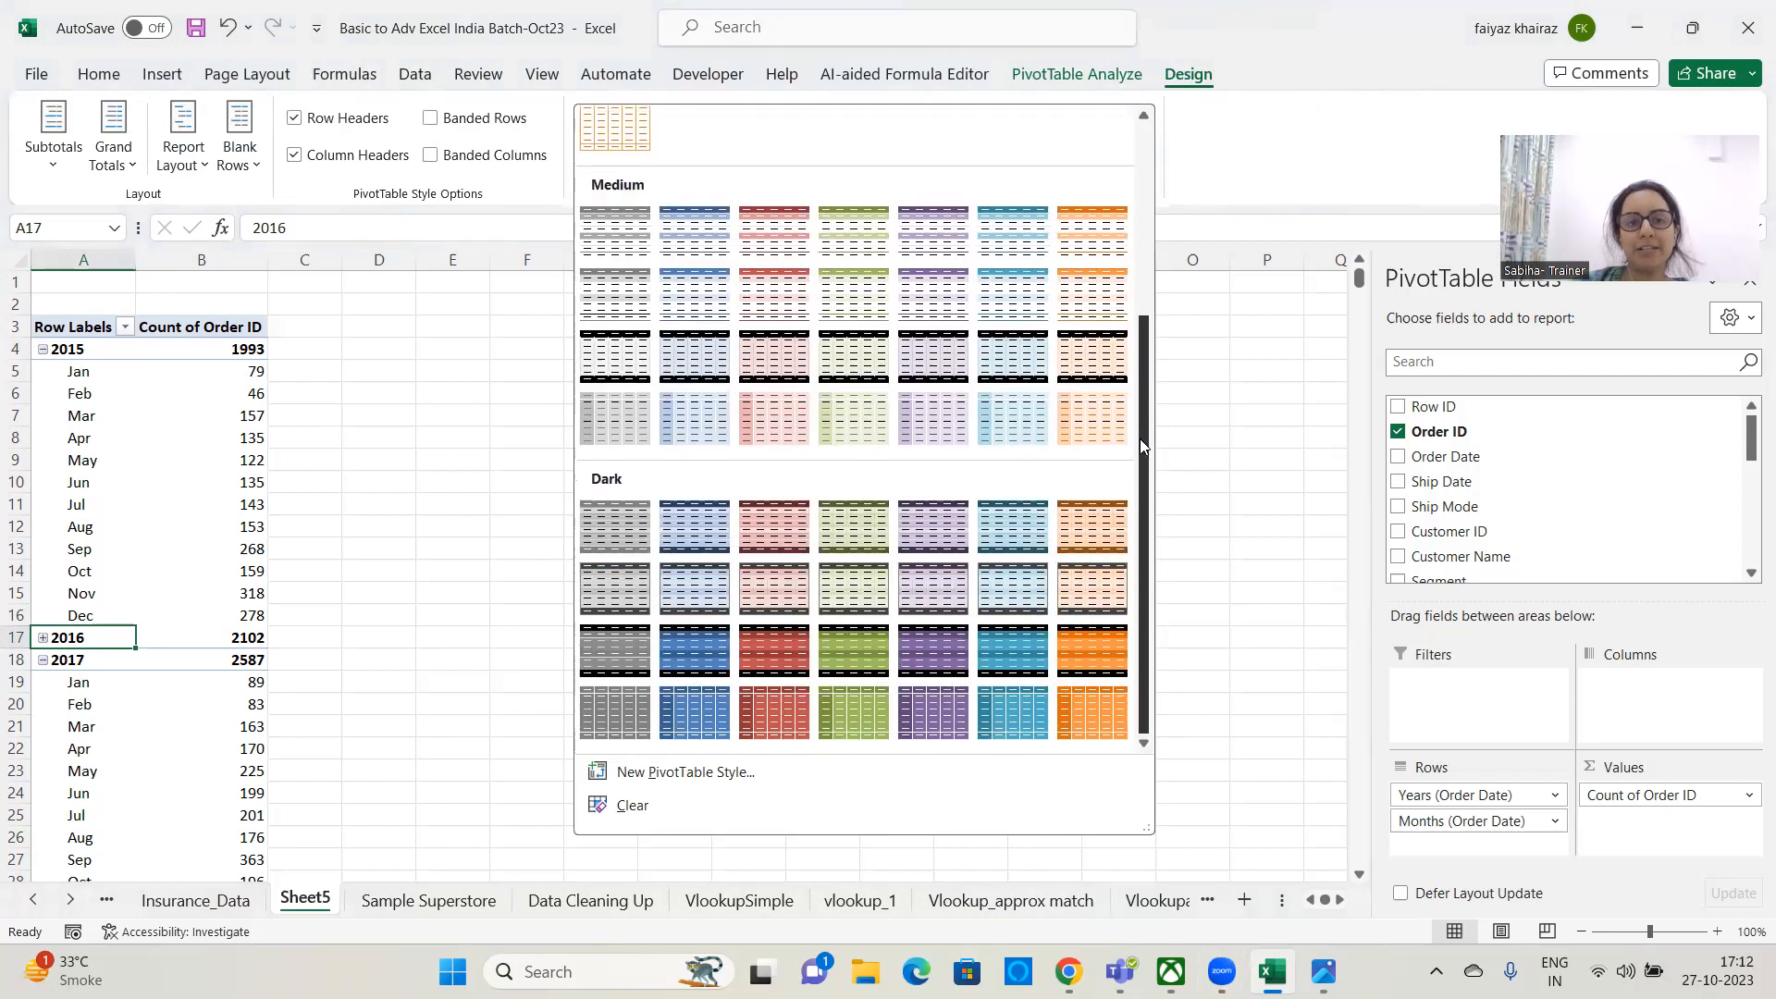
{"action": "left_click", "coordinate": [694, 427]}
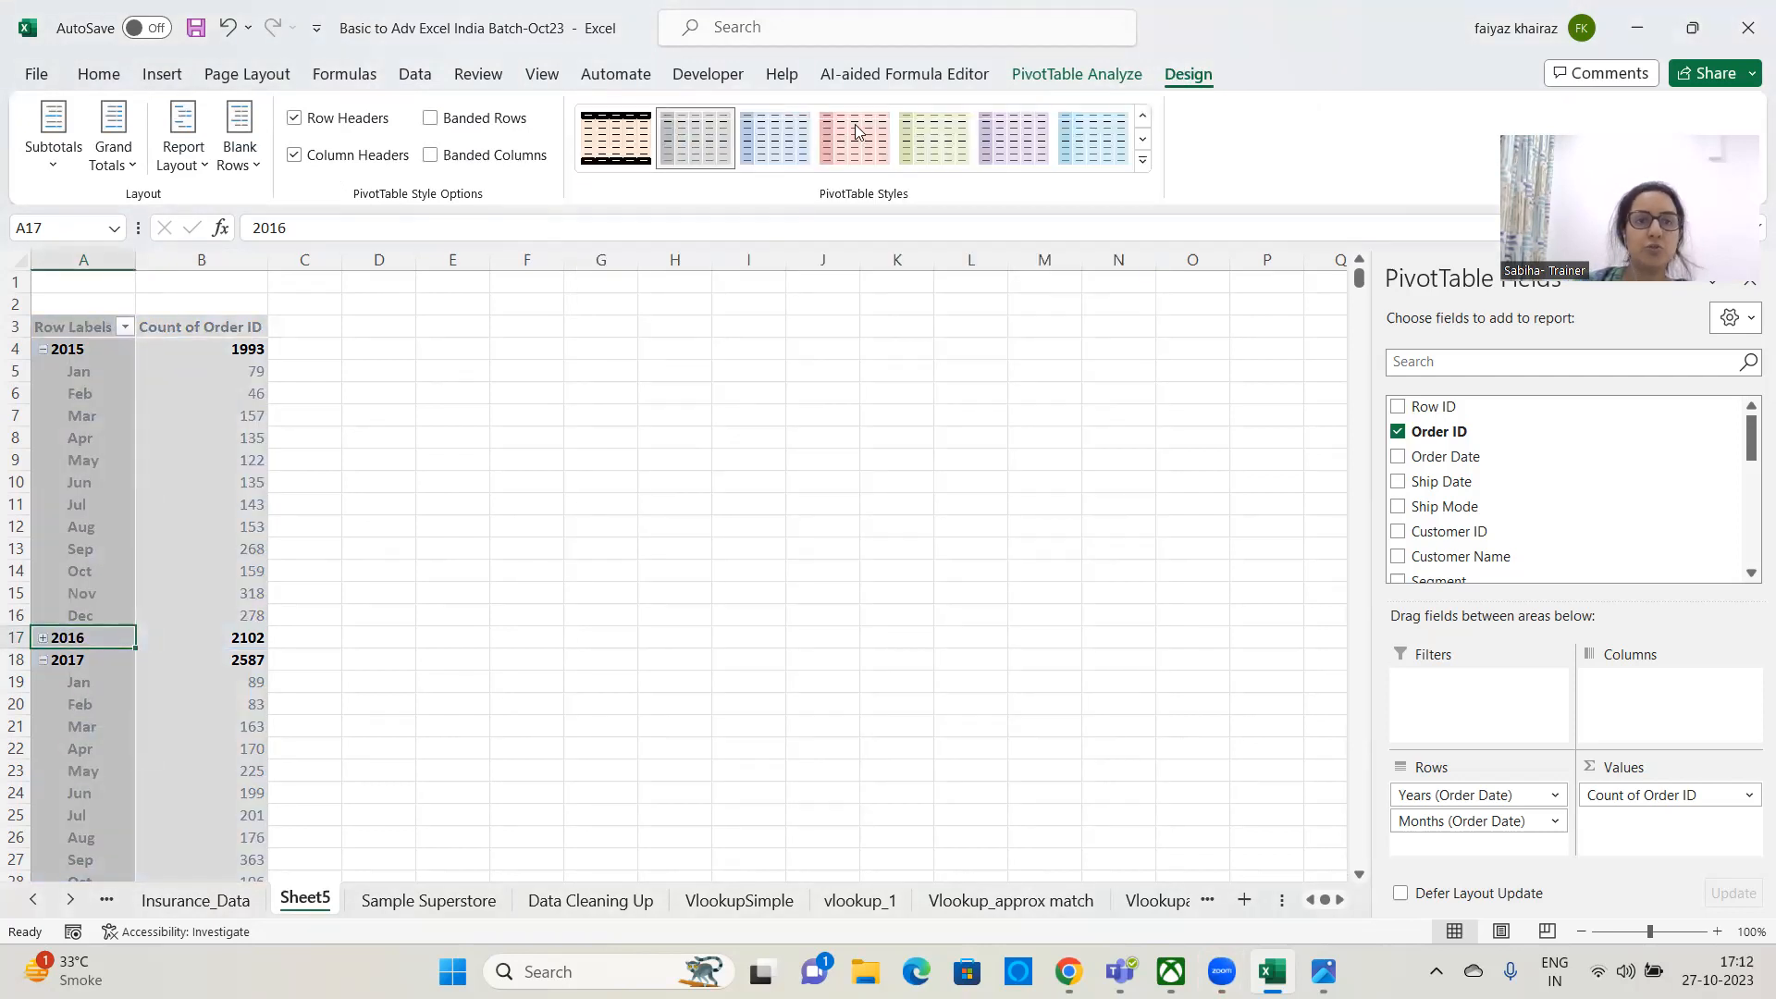
{"action": "left_click", "coordinate": [966, 136]}
- Toggle banded rows on and off in the pivot table, and turn on both banded columns and banded rows
{"action": "left_click", "coordinate": [431, 118]}
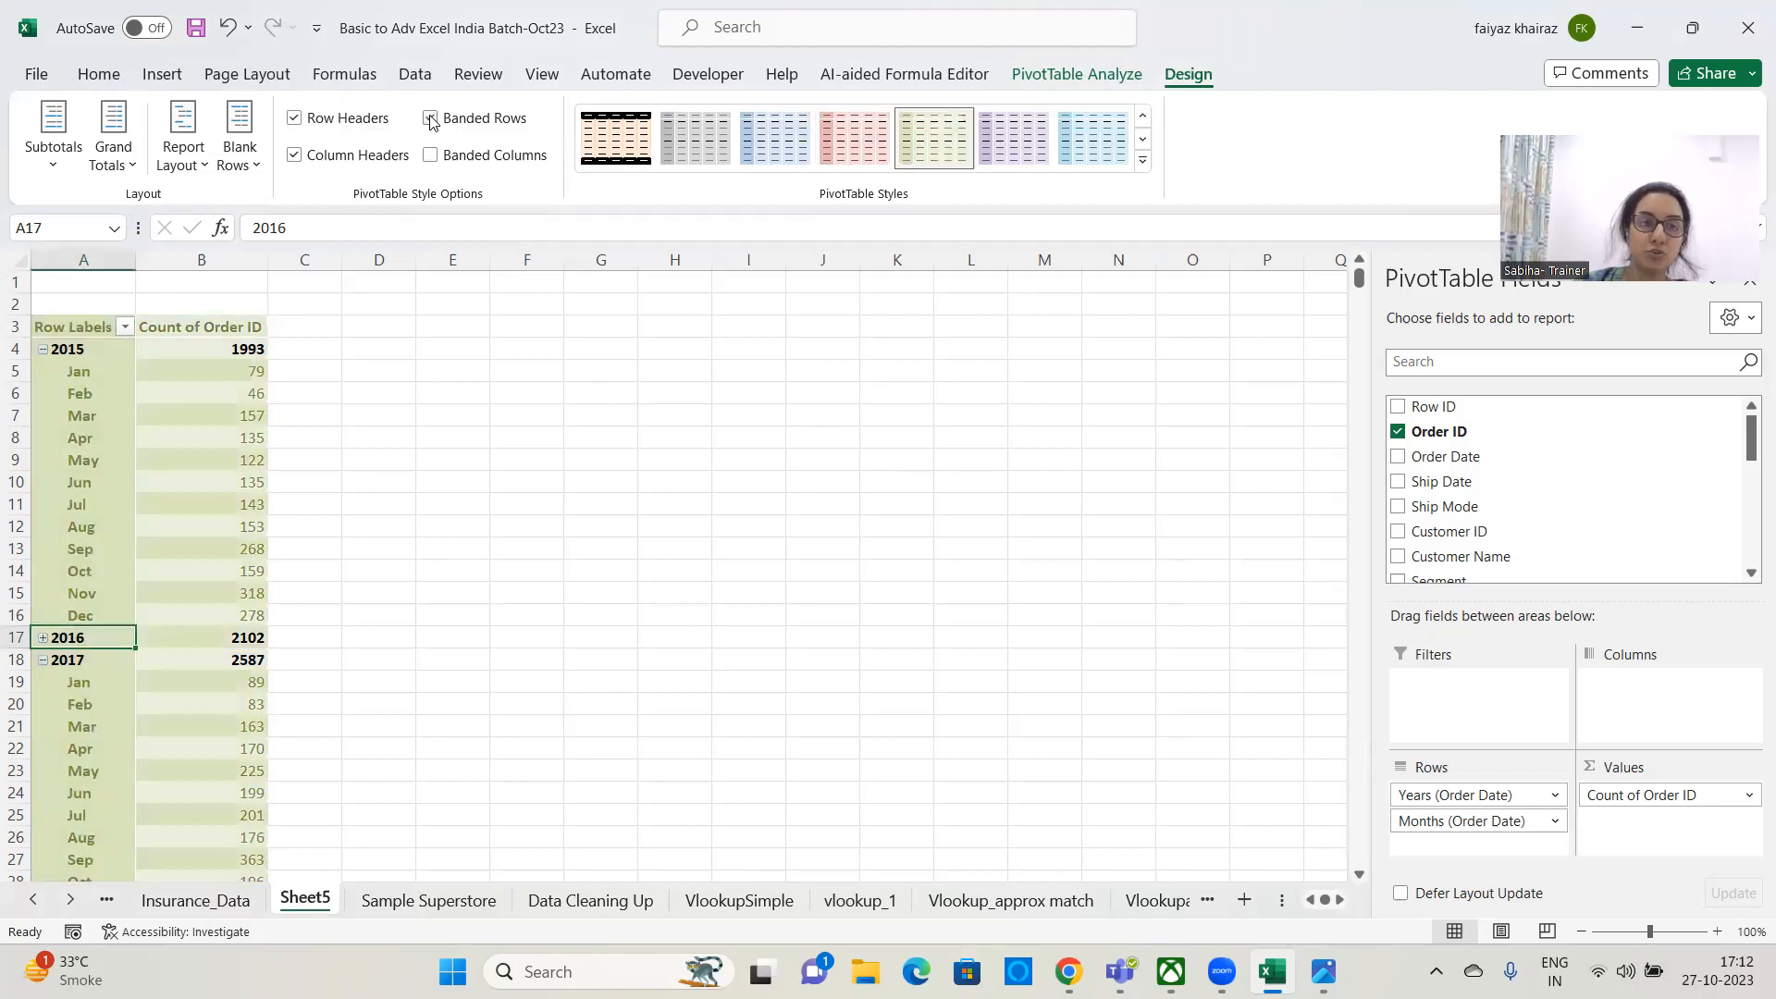
{"action": "left_click", "coordinate": [433, 122]}
{"action": "left_click", "coordinate": [433, 121]}
{"action": "left_click", "coordinate": [433, 121]}
{"action": "left_click", "coordinate": [431, 155]}
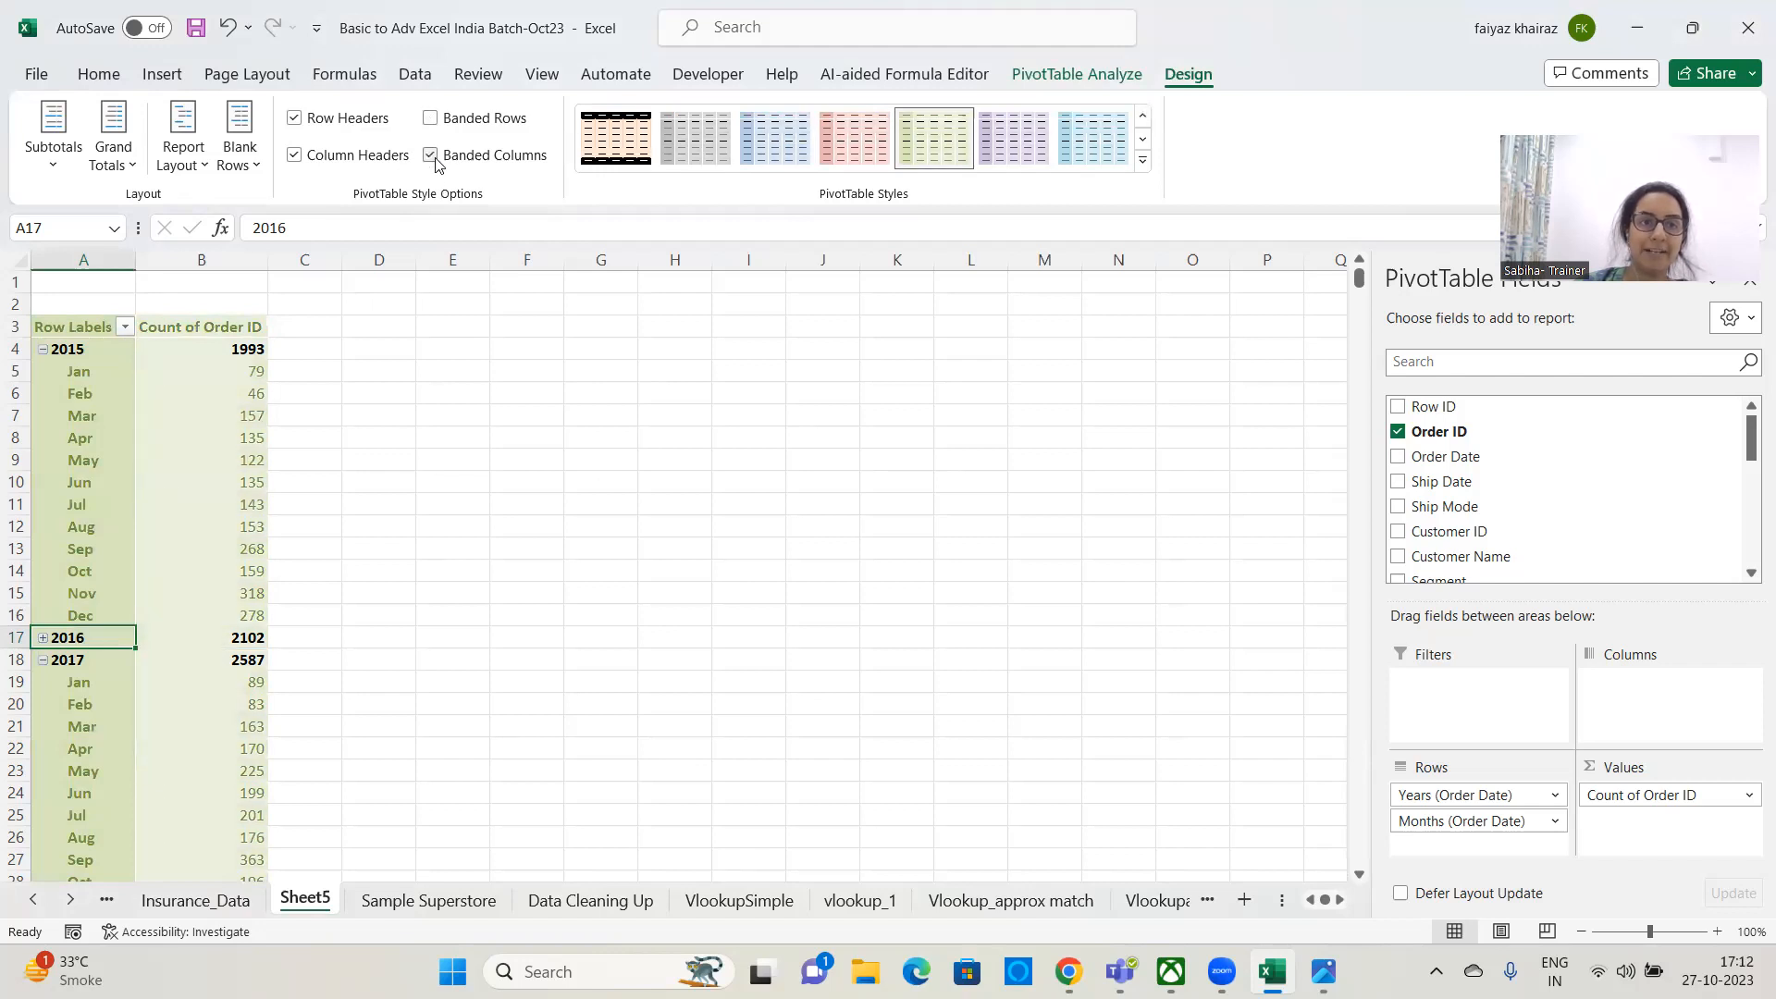
{"action": "left_click", "coordinate": [433, 122]}
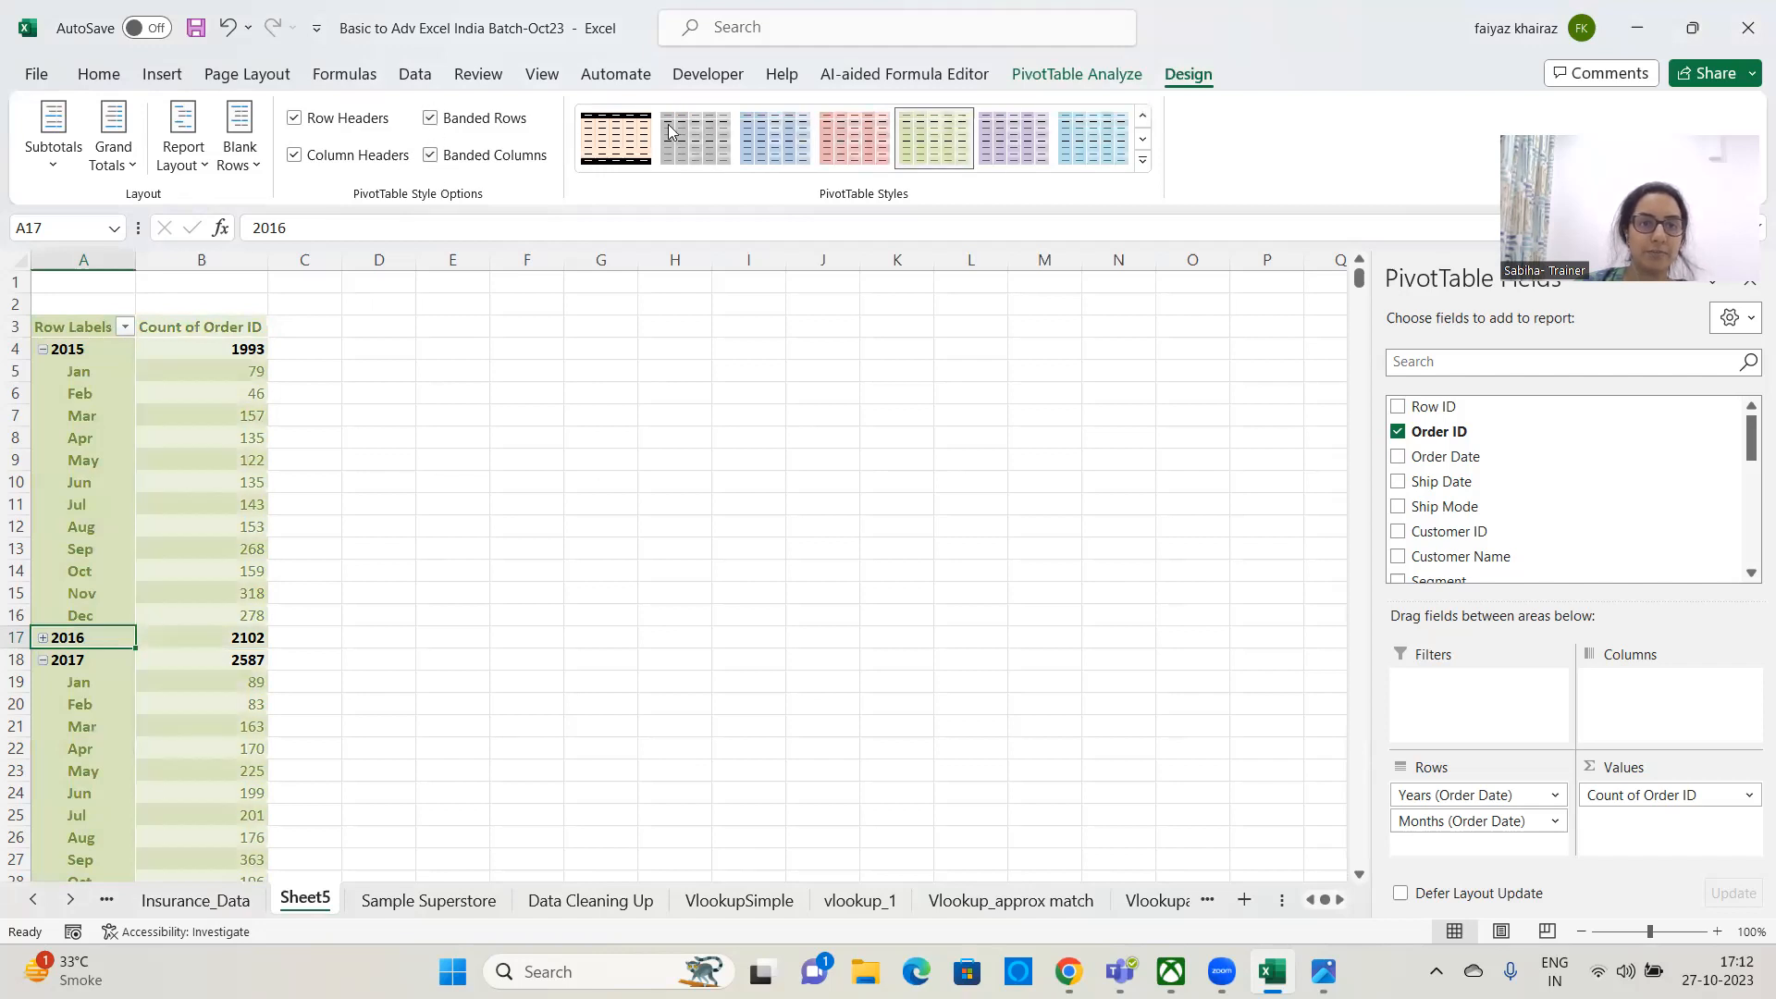
- Try the orange style with a black header, the medium grey style, no style and the bordered light grey style on the pivot table
{"action": "left_click", "coordinate": [618, 141]}
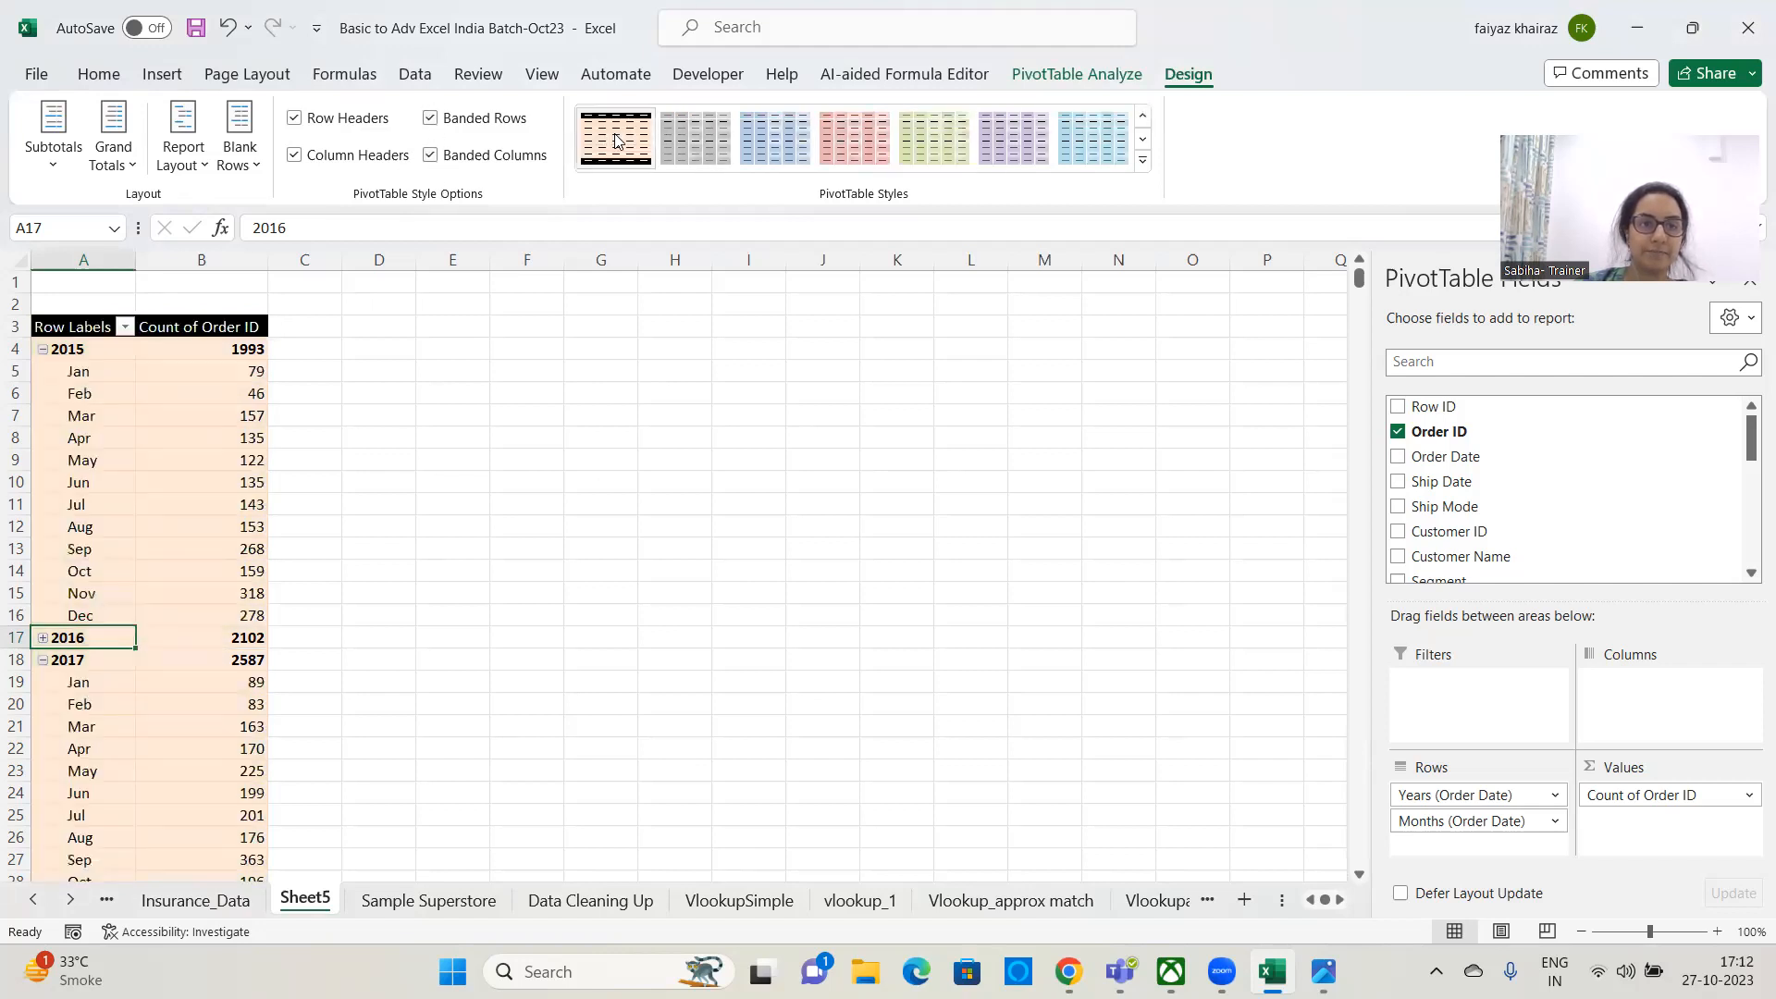
{"action": "left_click", "coordinate": [709, 146]}
{"action": "left_click", "coordinate": [1144, 160]}
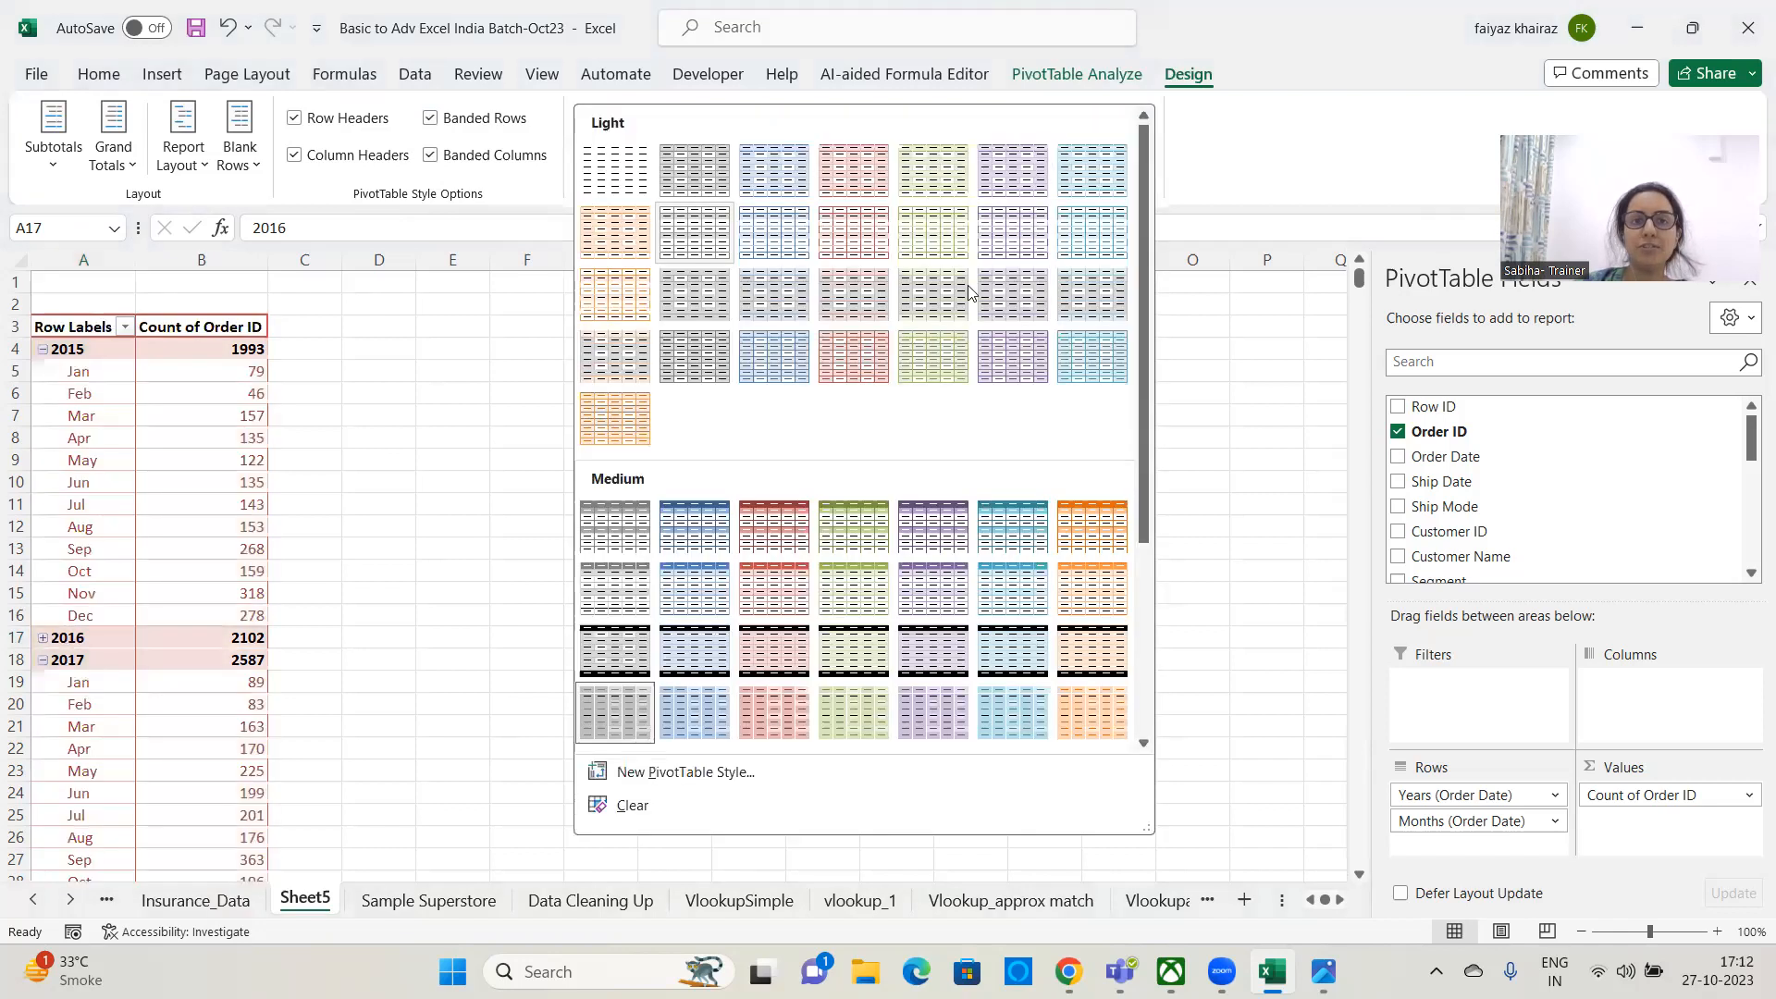
{"action": "left_click", "coordinate": [615, 170]}
{"action": "left_click", "coordinate": [1143, 160]}
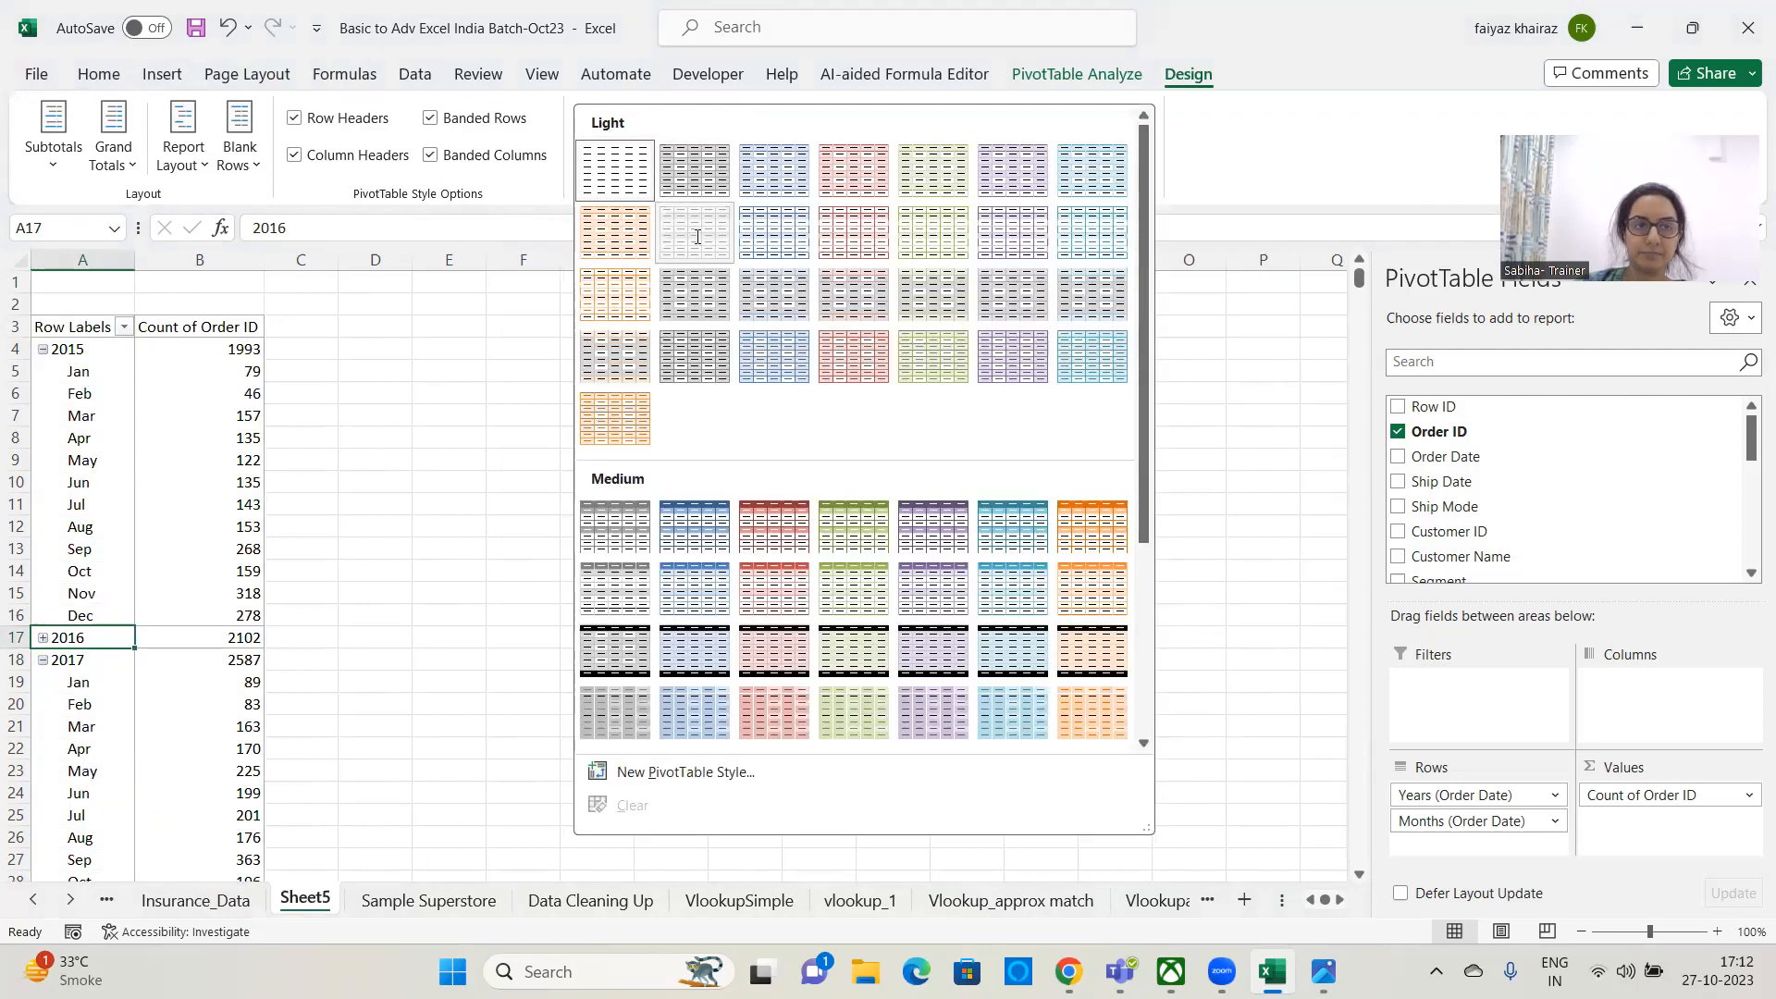
{"action": "left_click", "coordinate": [696, 242]}
- Turn off banded columns and banded rows, and apply the bordered light red style to the pivot table
{"action": "left_click", "coordinate": [430, 154]}
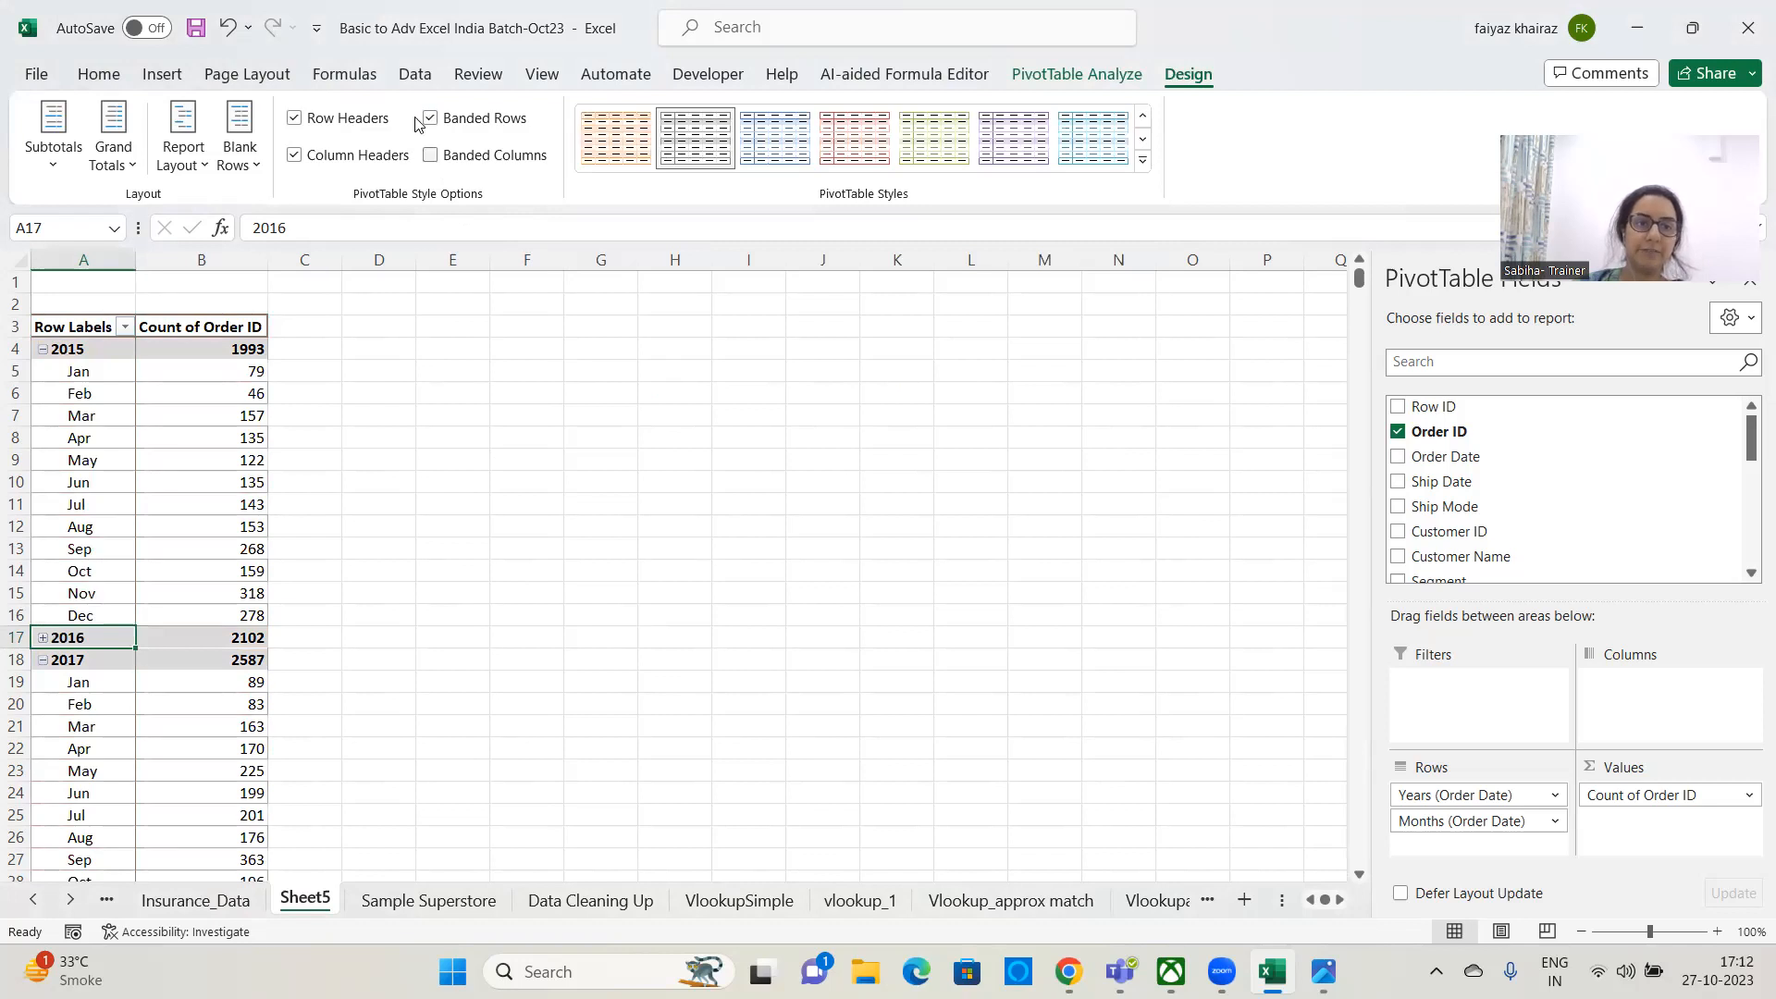
{"action": "left_click", "coordinate": [430, 119]}
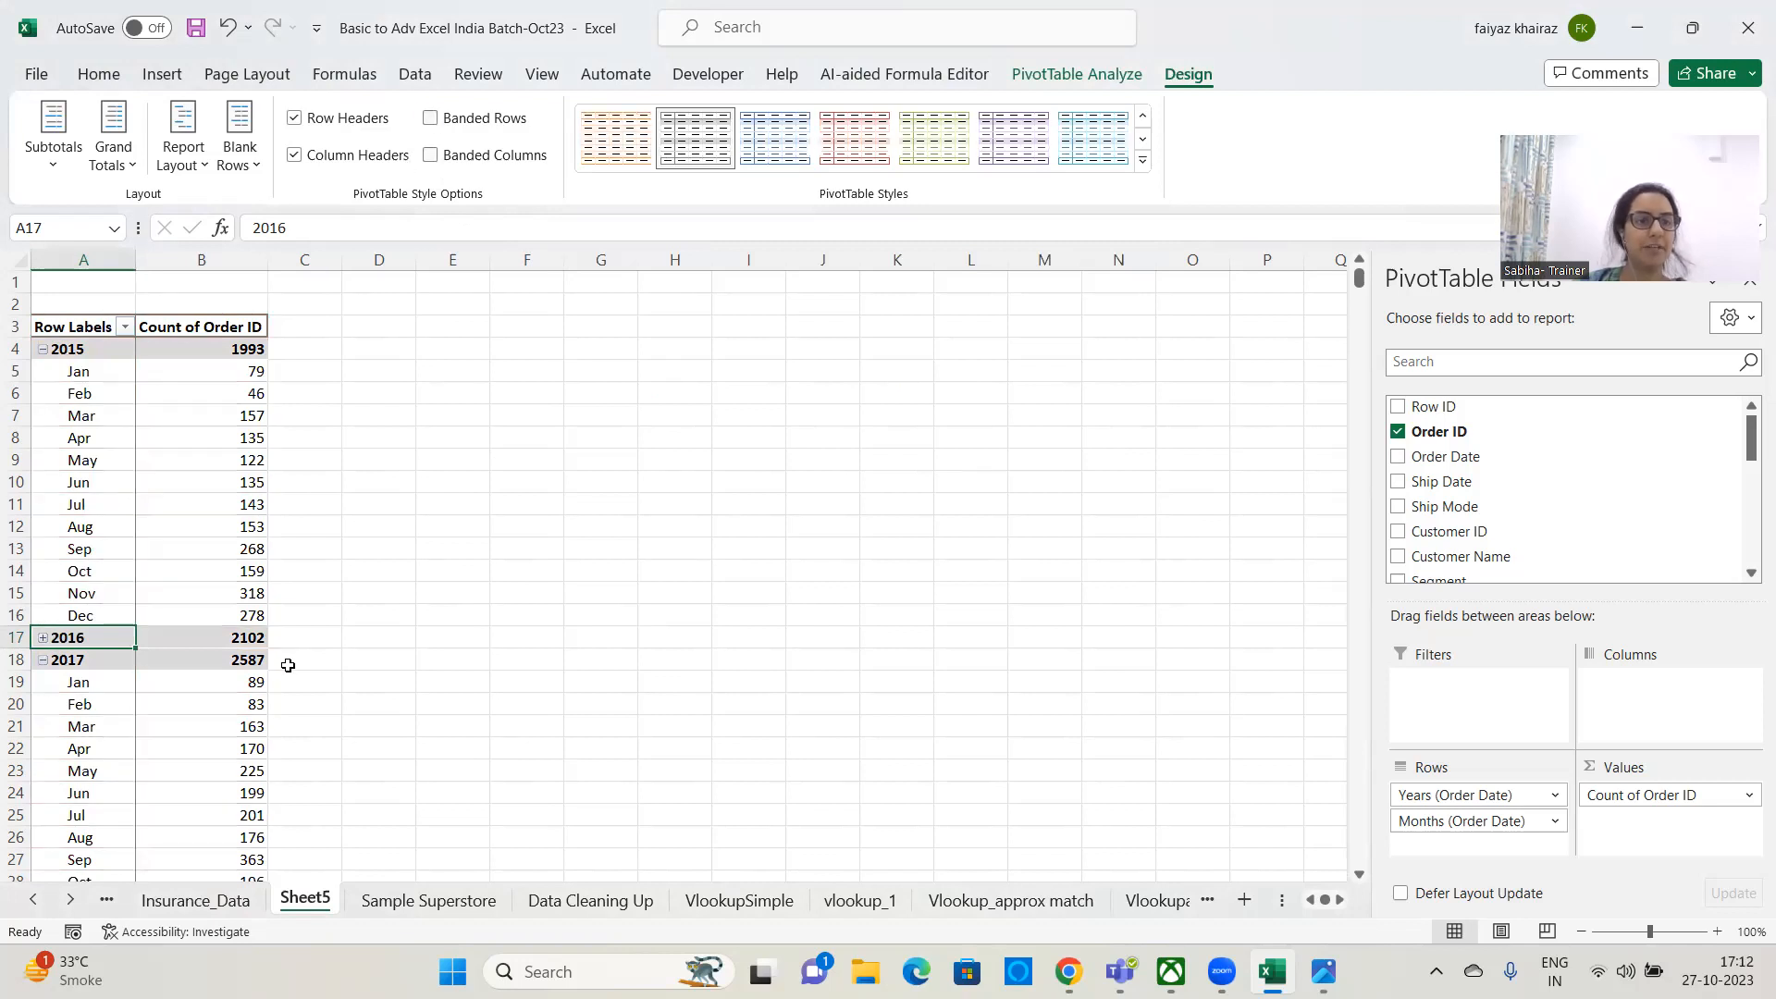
{"action": "left_click", "coordinate": [858, 129]}
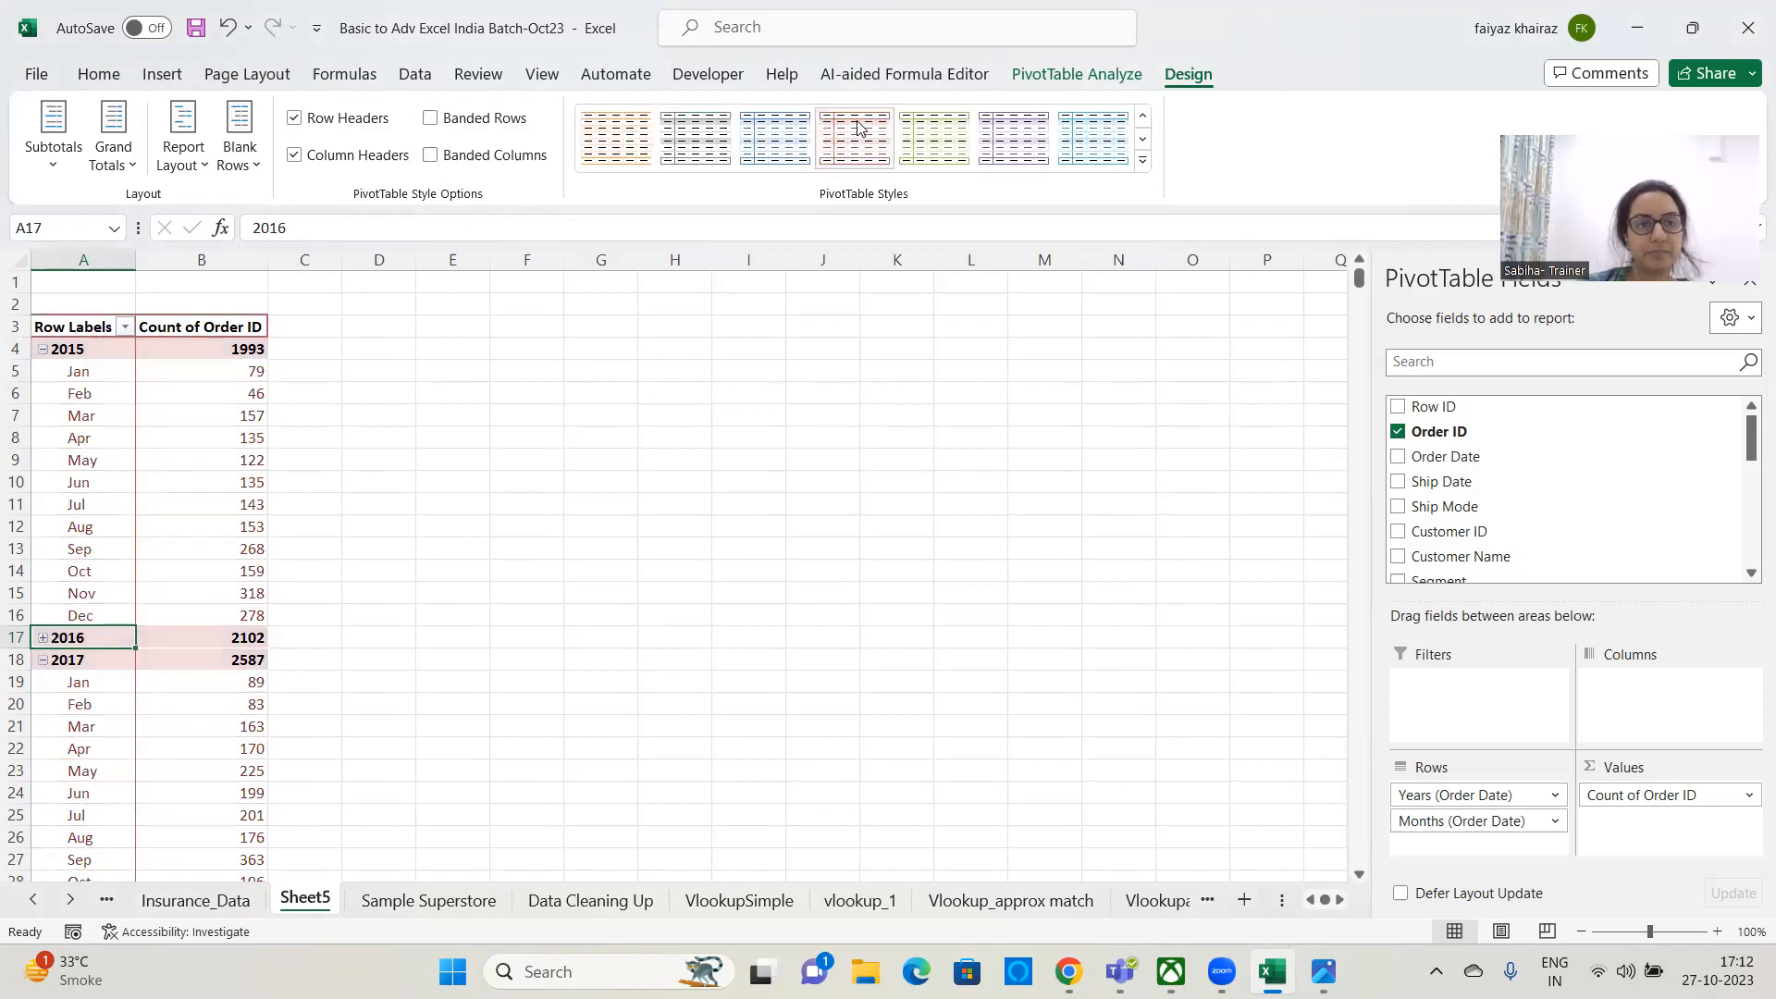
- Toggle the pivot table's row headers off and back on several times to compare the formatting of the year rows
{"action": "left_click", "coordinate": [294, 119]}
{"action": "left_click", "coordinate": [294, 118]}
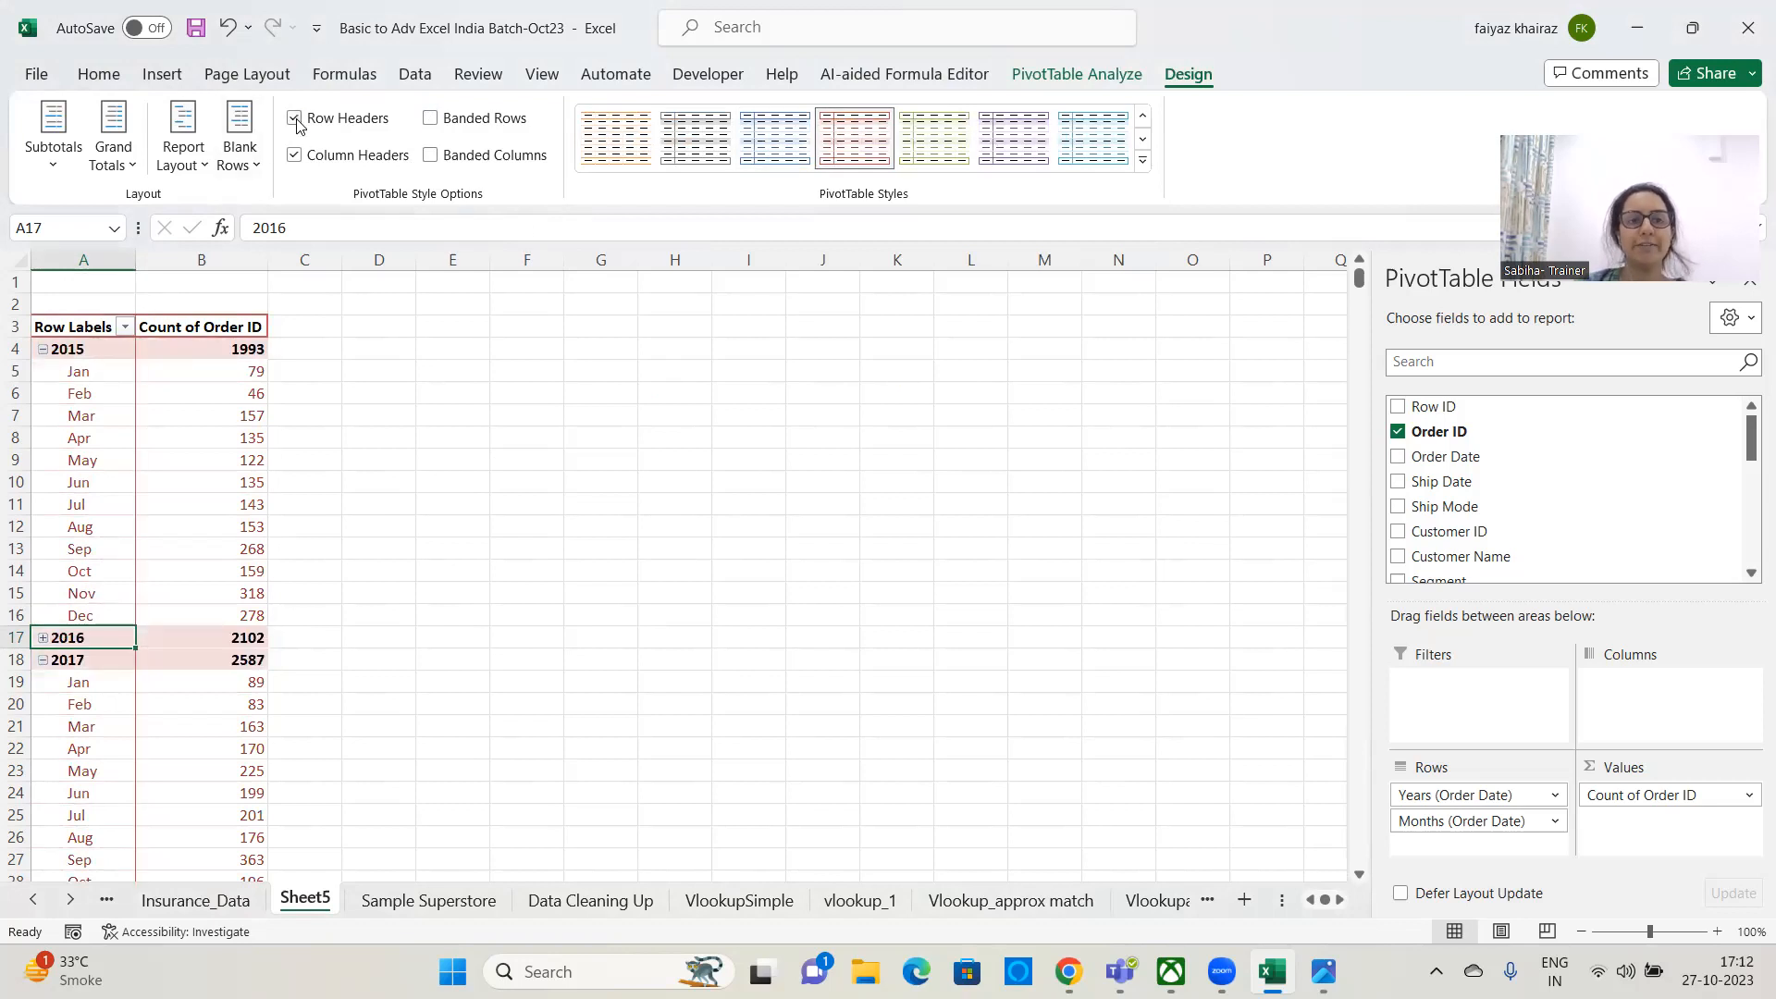
{"action": "left_click", "coordinate": [295, 119]}
{"action": "left_click", "coordinate": [295, 119]}
{"action": "left_click", "coordinate": [295, 119]}
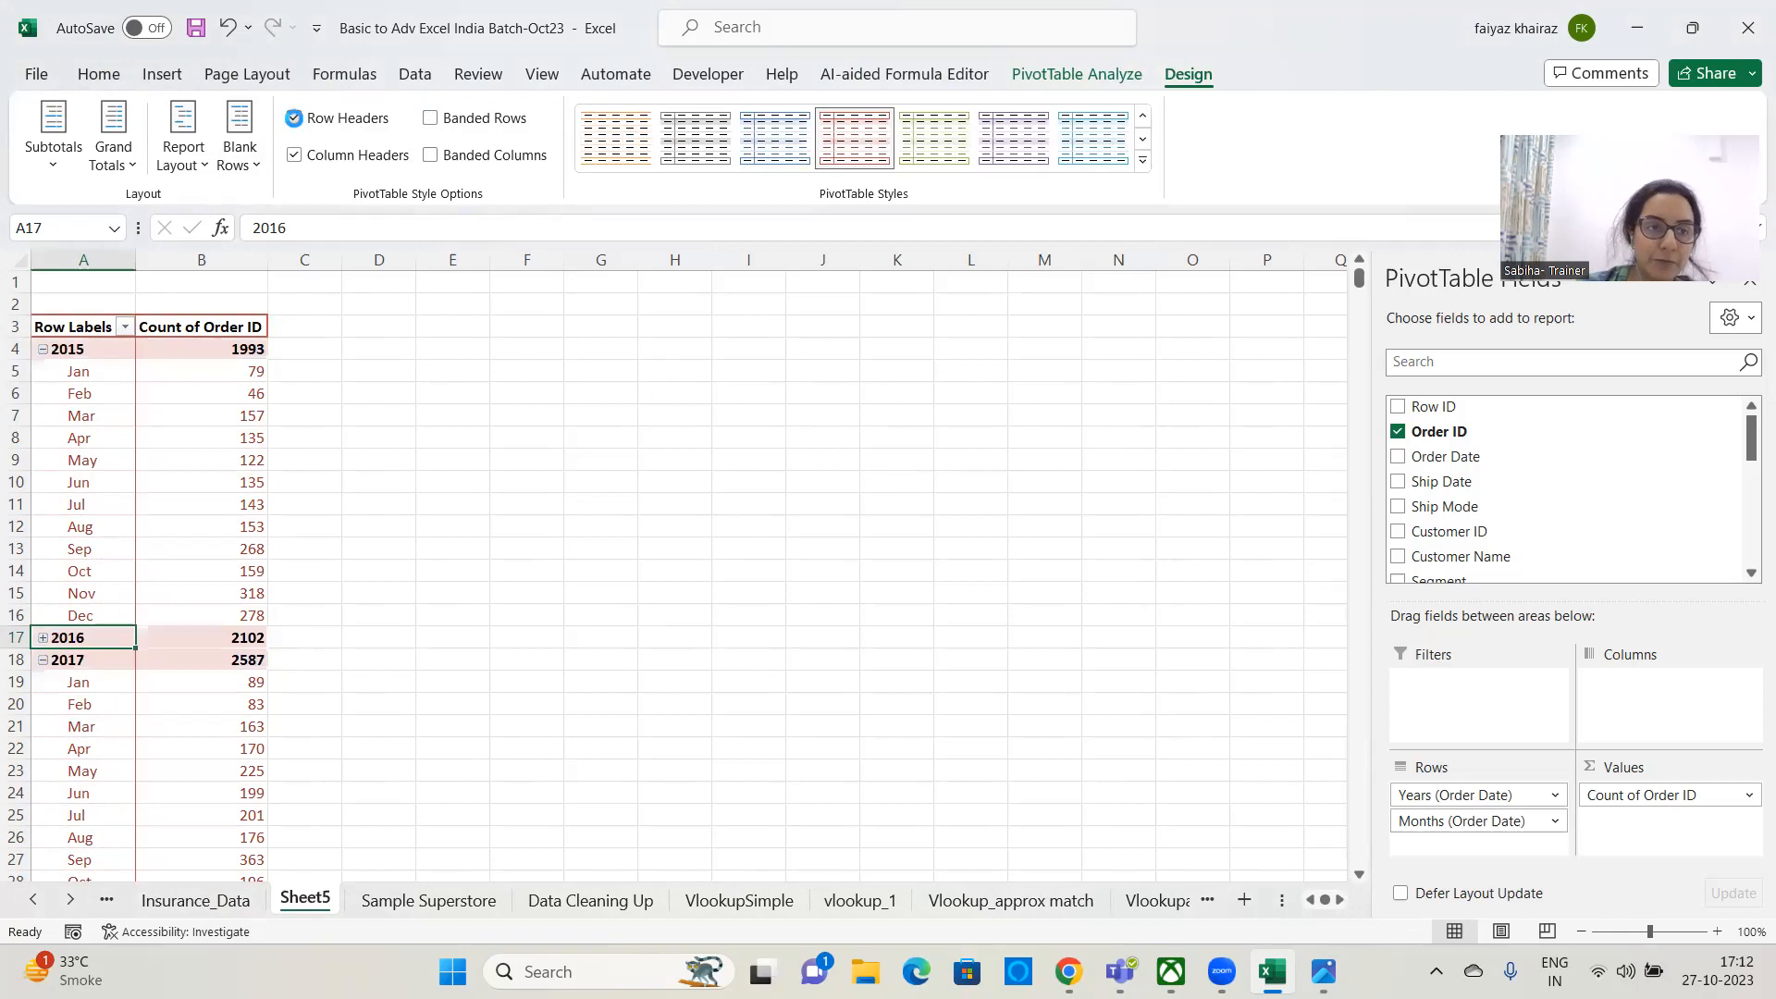
{"action": "left_click", "coordinate": [295, 120]}
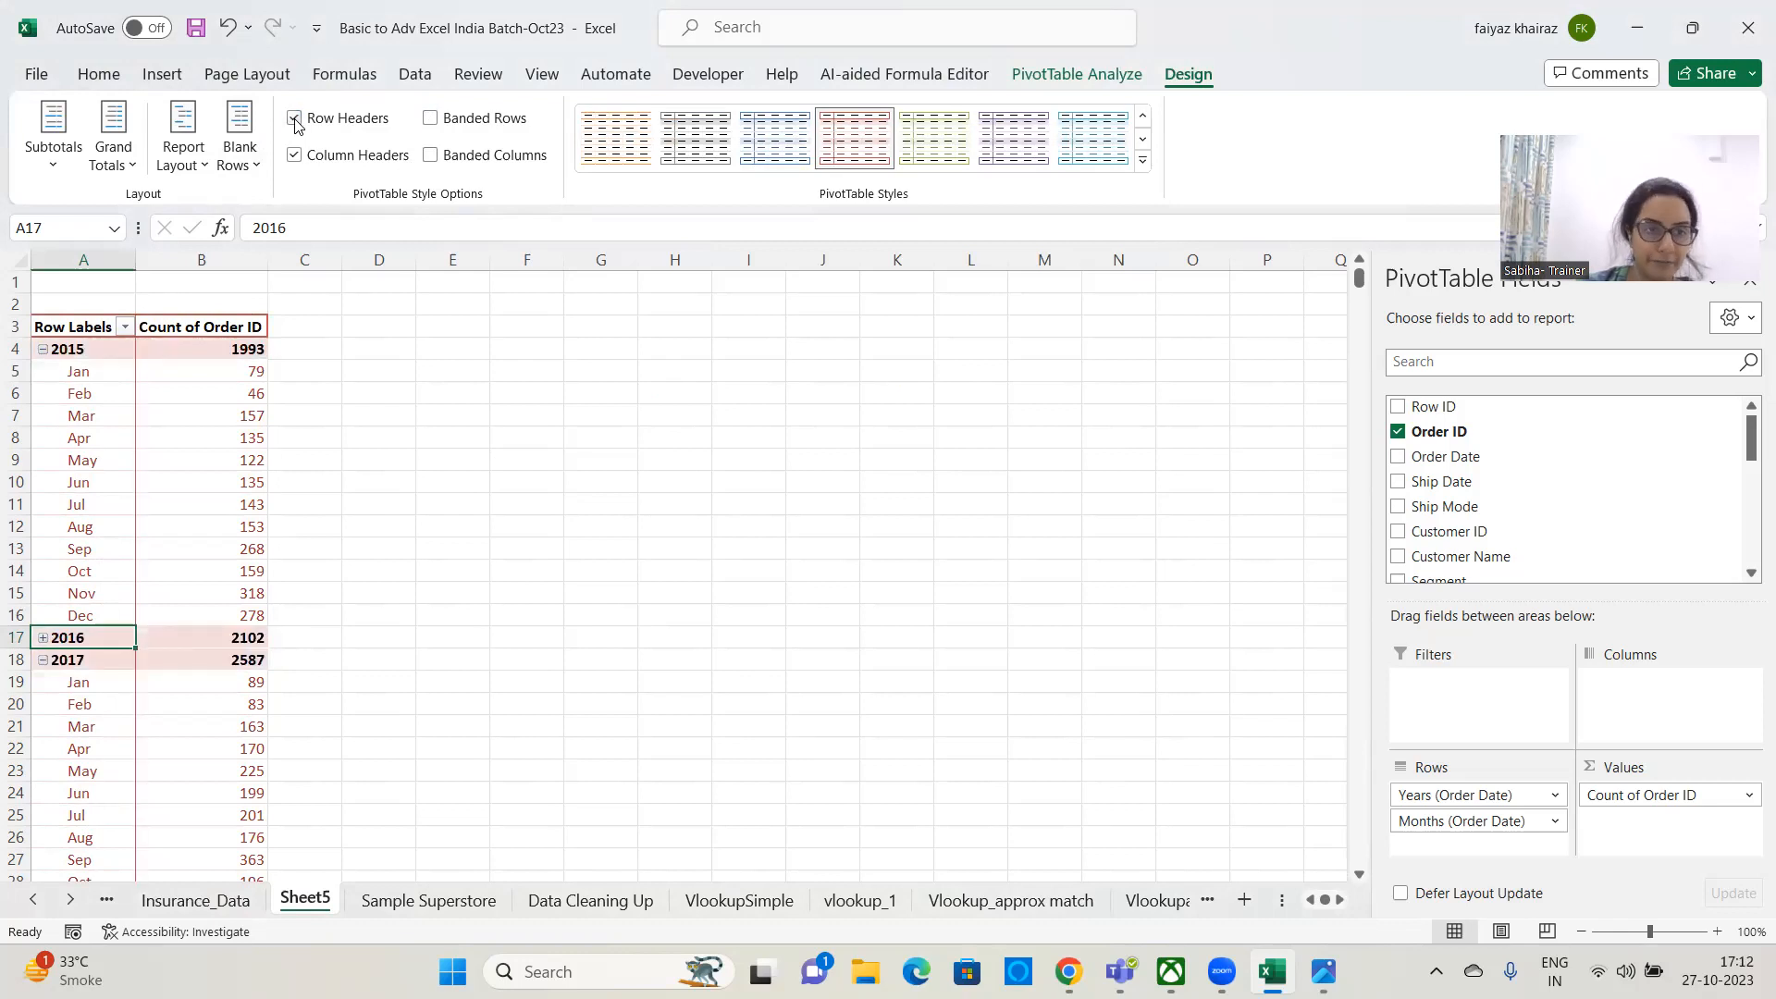
{"action": "left_click", "coordinate": [295, 119]}
{"action": "left_click", "coordinate": [295, 119]}
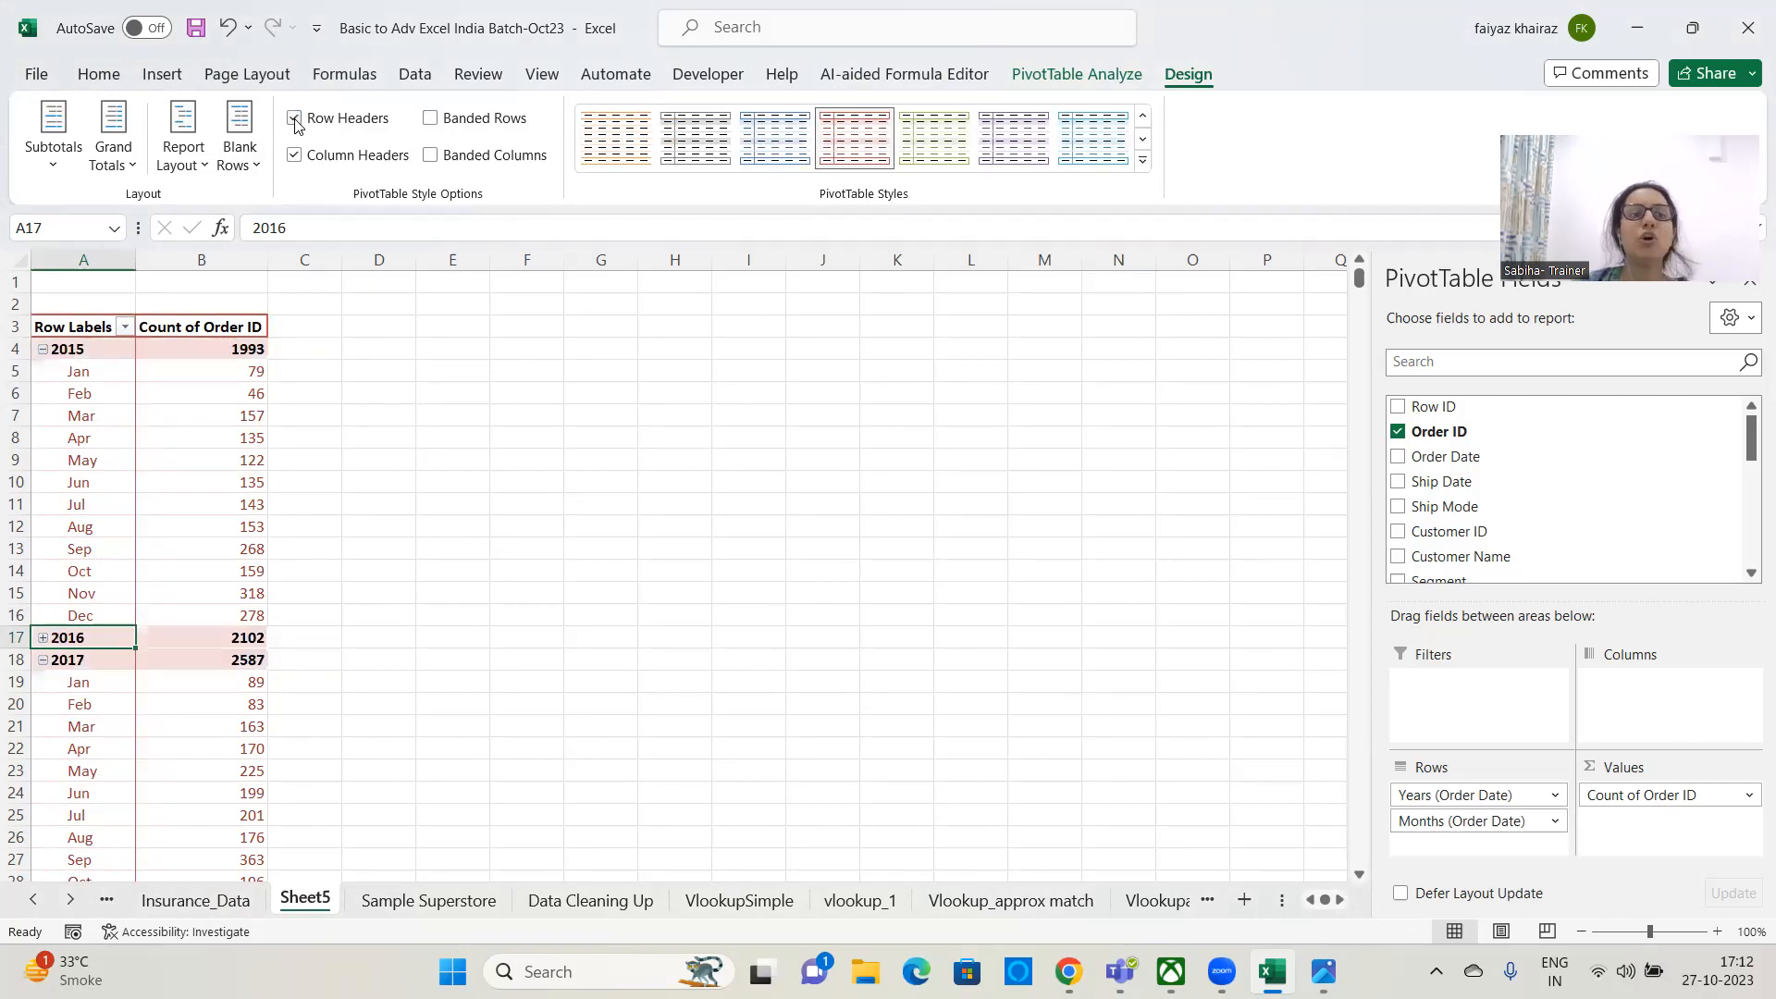
{"action": "left_click", "coordinate": [295, 119]}
{"action": "left_click", "coordinate": [295, 119]}
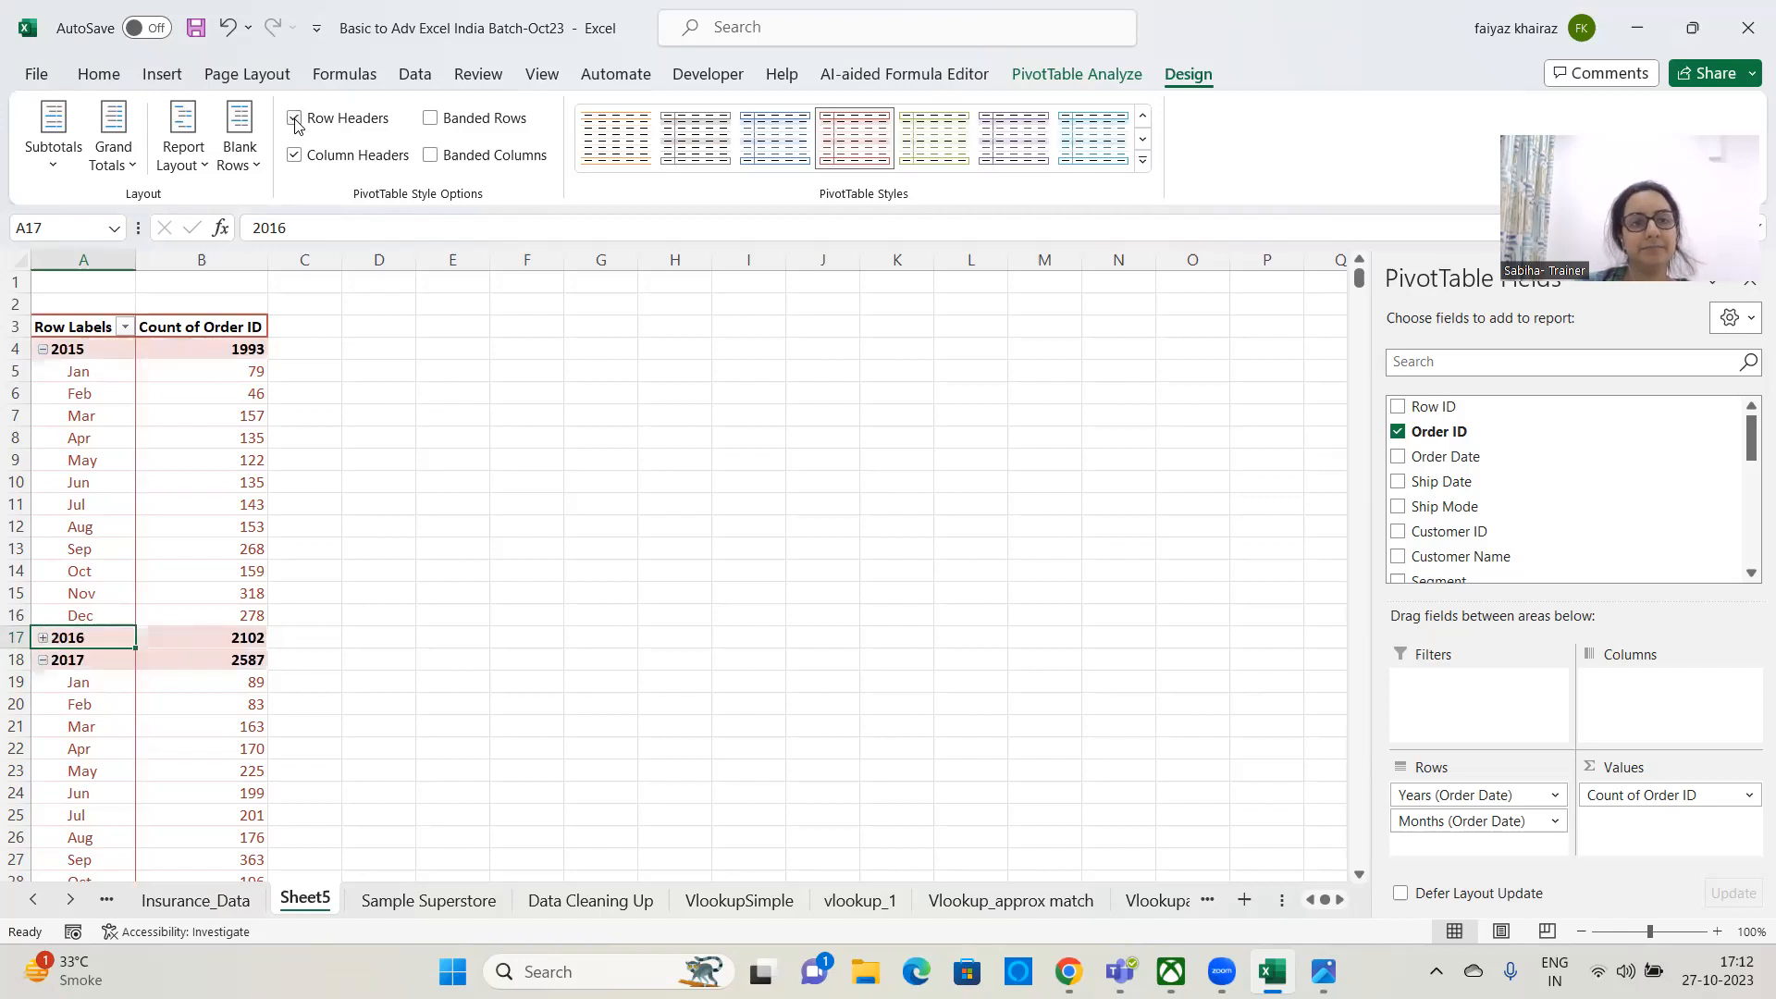
- Toggle the pivot table's column headers off and back on several times to compare the header row formatting
{"action": "left_click", "coordinate": [295, 157]}
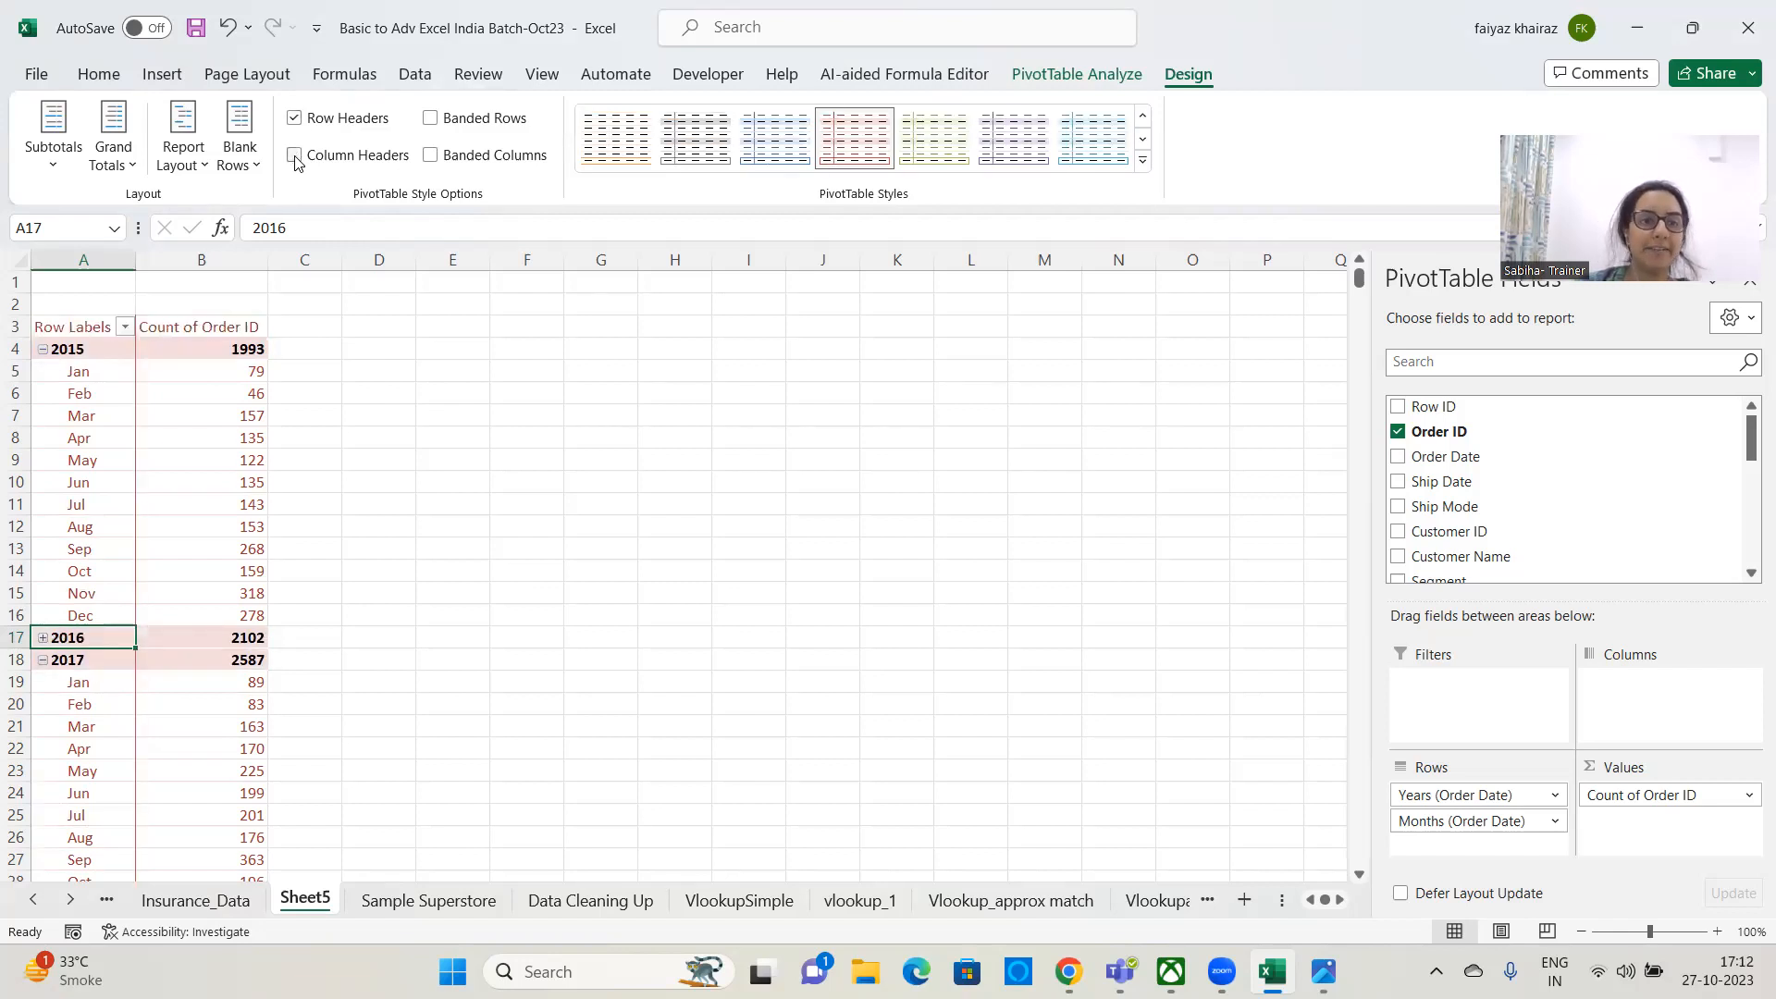
{"action": "left_click", "coordinate": [295, 158]}
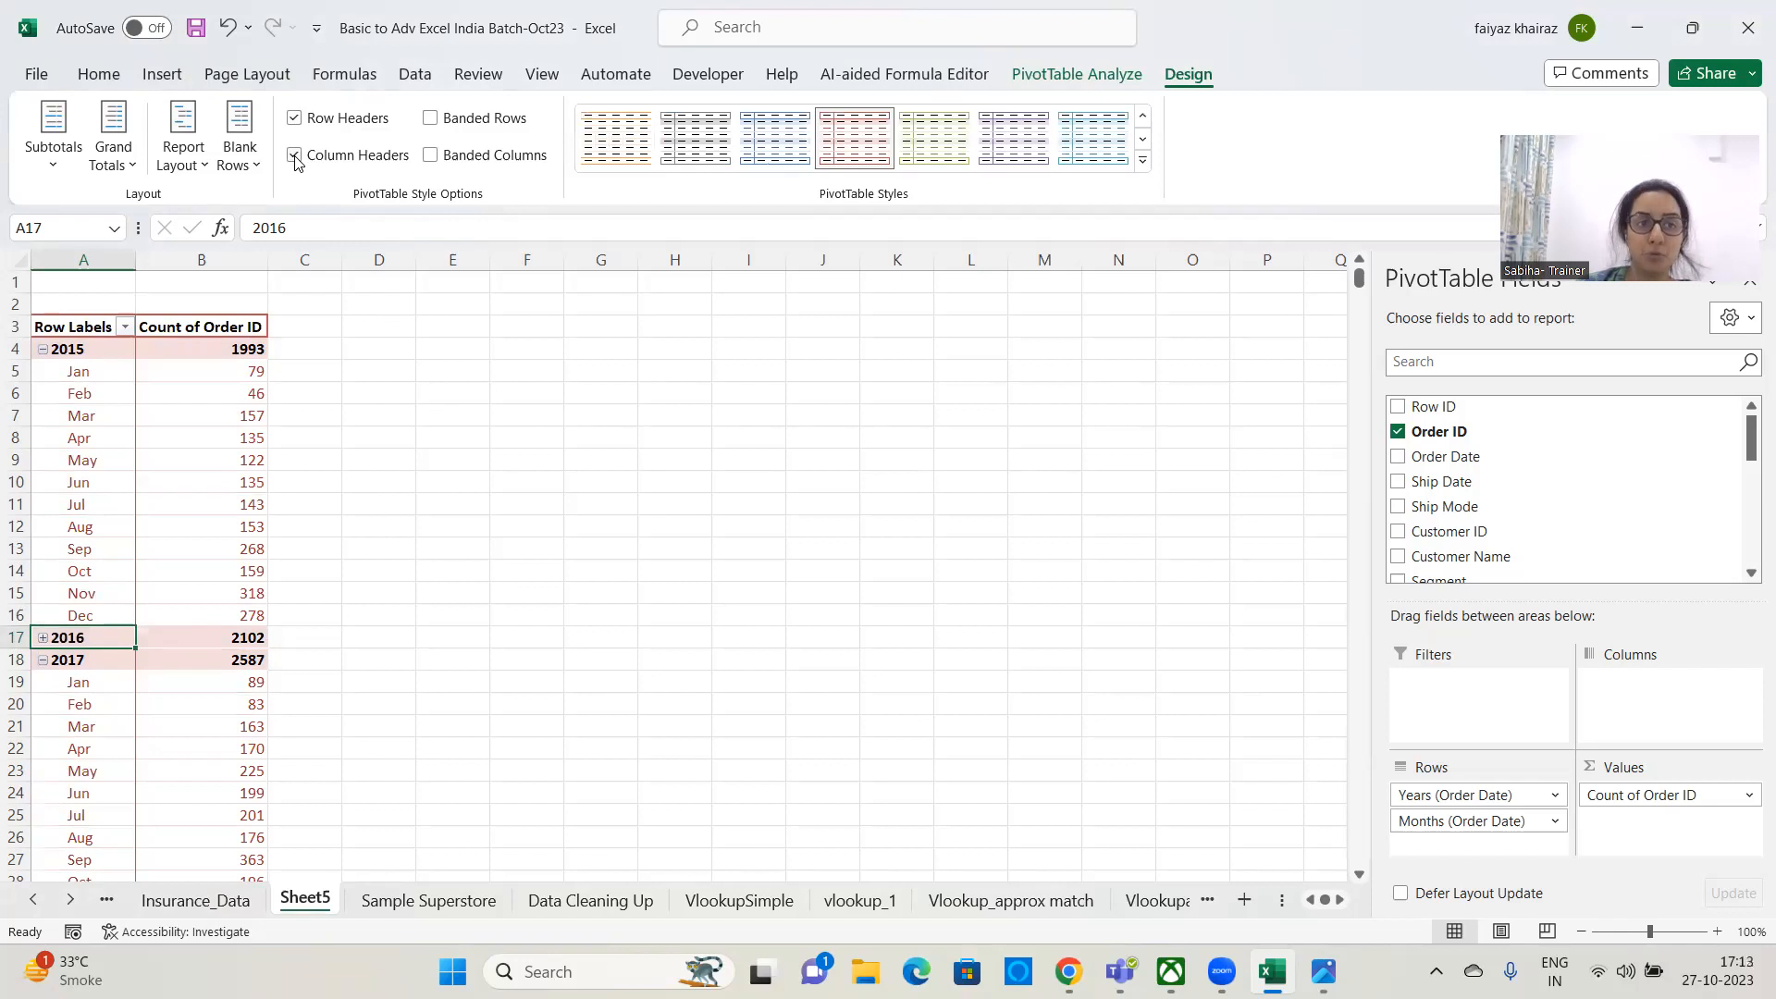
{"action": "left_click", "coordinate": [295, 157]}
{"action": "left_click", "coordinate": [295, 157]}
{"action": "left_click", "coordinate": [295, 157]}
{"action": "left_click", "coordinate": [295, 157]}
{"action": "left_click", "coordinate": [295, 157]}
{"action": "left_click", "coordinate": [296, 157]}
- Switch the row headers and the column headers off and back on once more, leaving both enabled
{"action": "left_click", "coordinate": [295, 119]}
{"action": "left_click", "coordinate": [295, 120]}
{"action": "left_click", "coordinate": [295, 120]}
{"action": "left_click", "coordinate": [295, 119]}
{"action": "left_click", "coordinate": [293, 156]}
{"action": "left_click", "coordinate": [293, 155]}
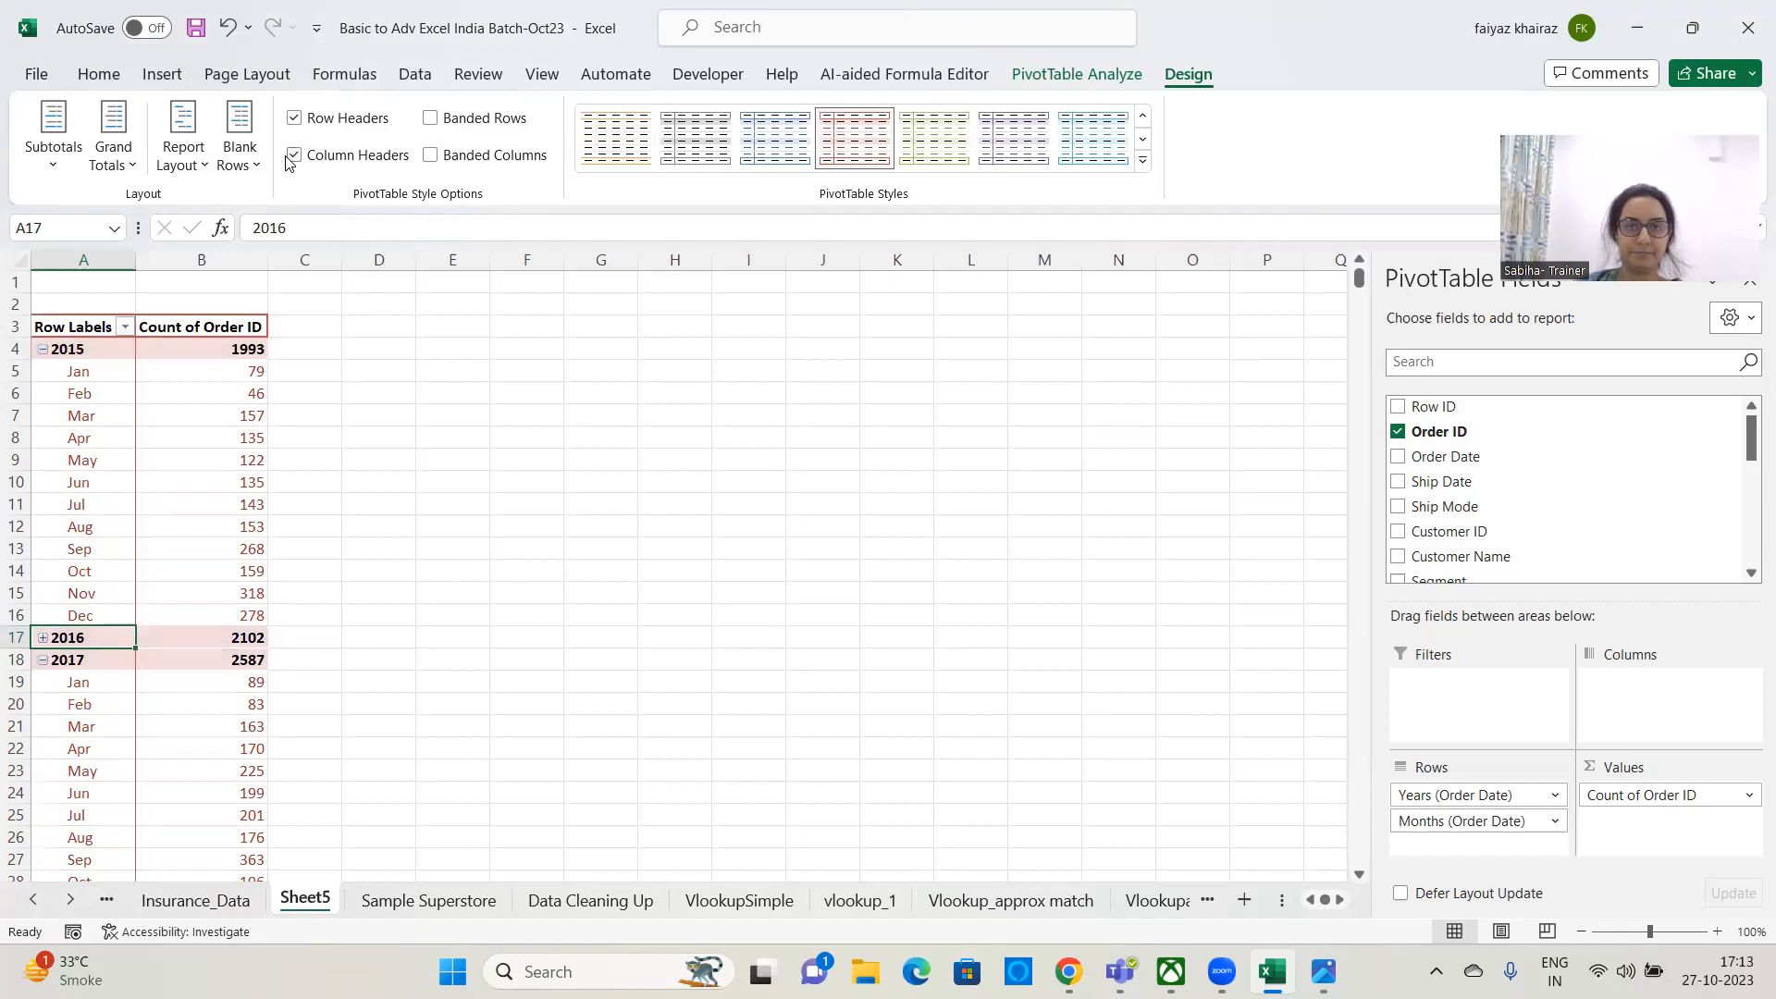
- Try the bordered light green style and apply the medium blue style with a dark blue header to the pivot table
{"action": "left_click", "coordinate": [958, 153]}
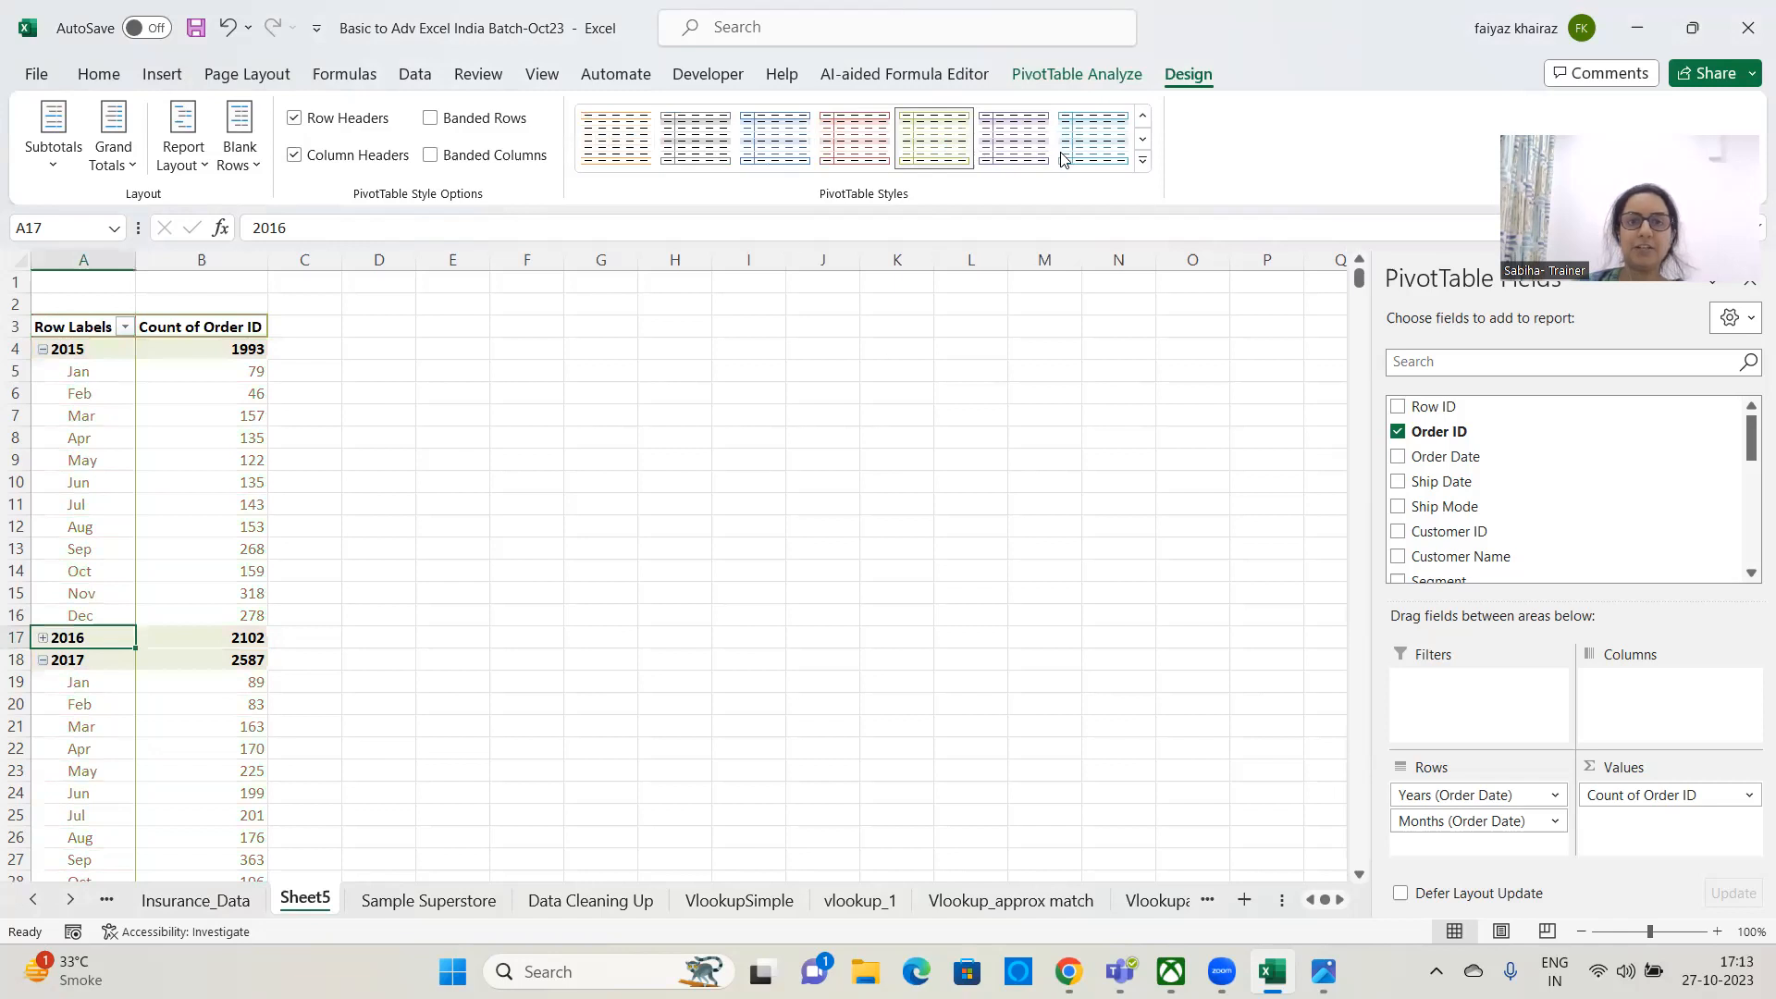
{"action": "left_click", "coordinate": [1143, 160]}
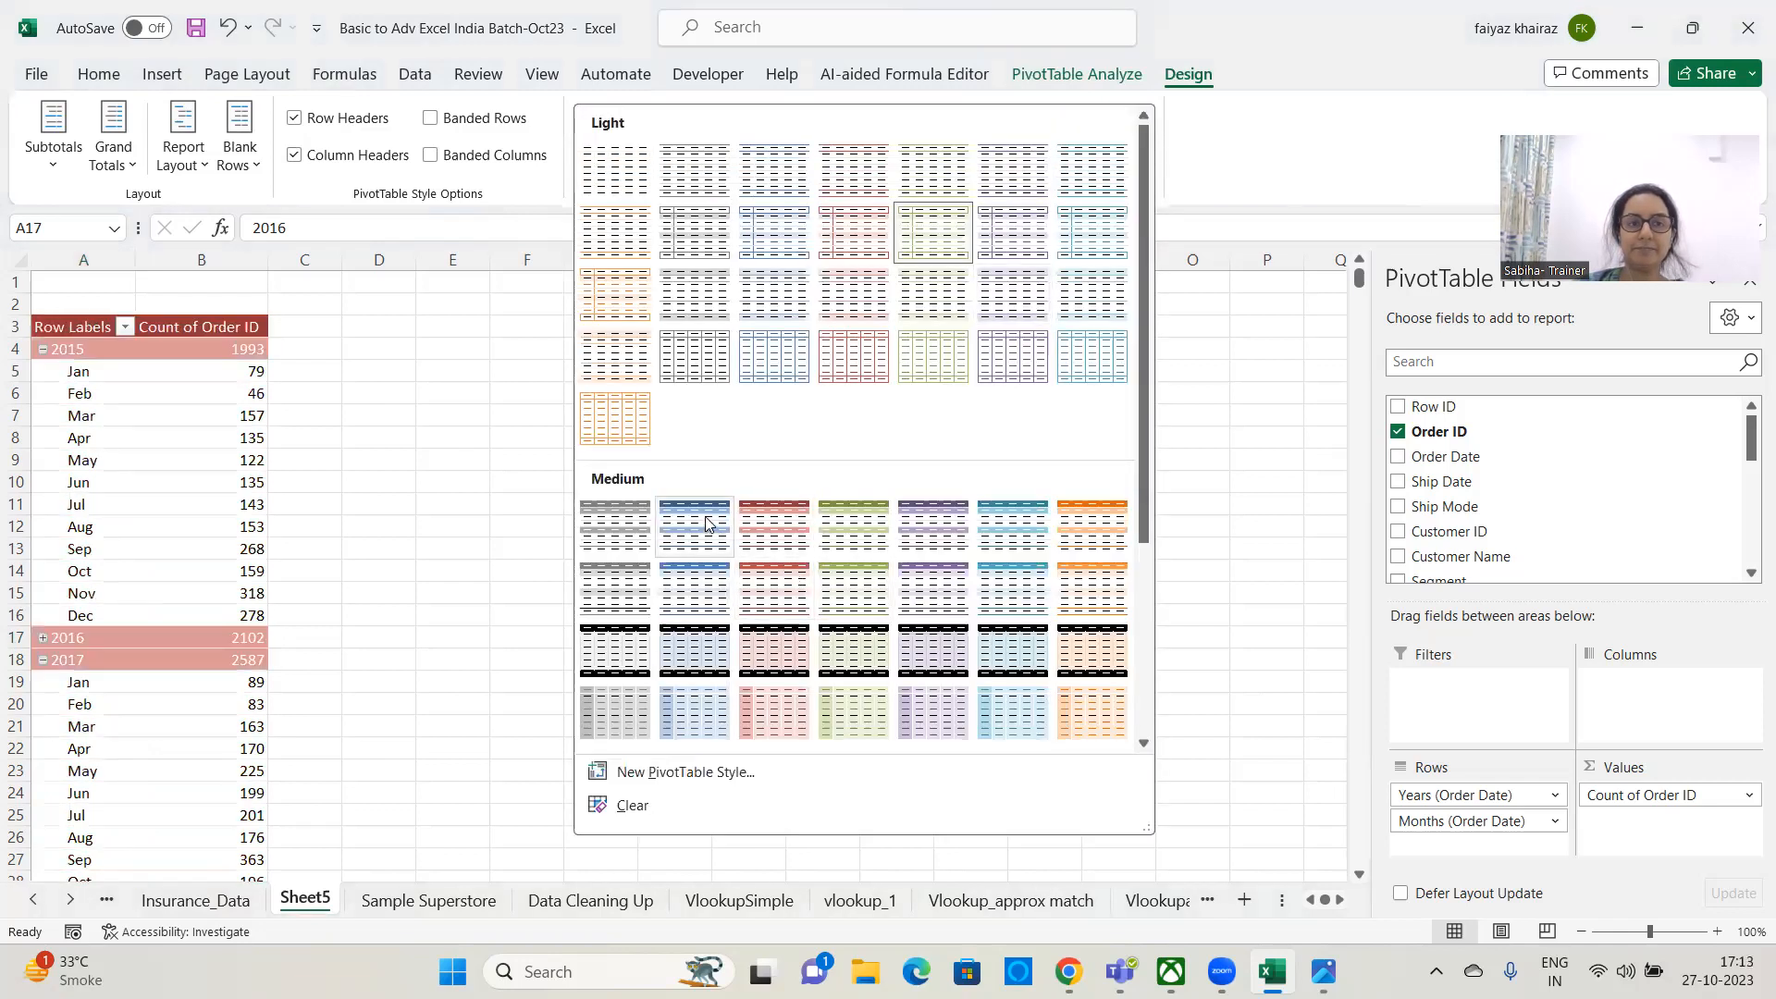
{"action": "left_click", "coordinate": [770, 532]}
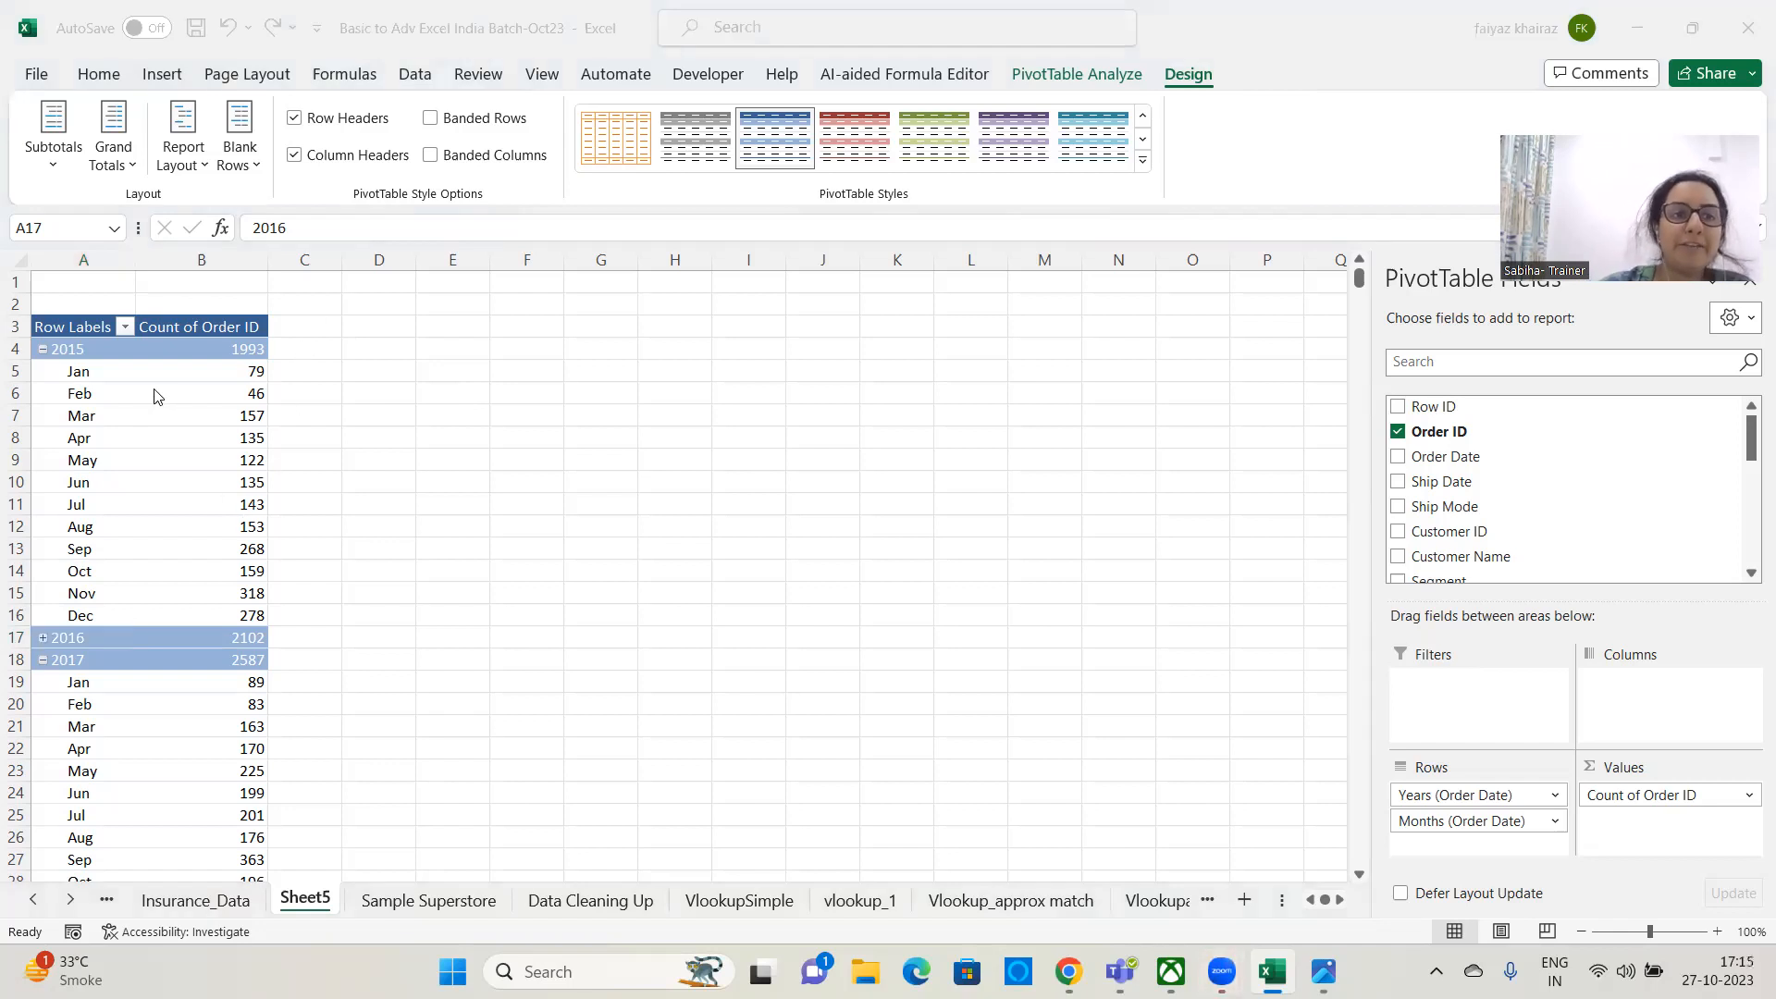
- Examine the 2015 subtotal with its January to December counts, and the 2016 and 2017 subtotals in the year rows
{"action": "left_click", "coordinate": [61, 350]}
{"action": "left_click", "coordinate": [203, 351]}
{"action": "left_click_drag", "start_coordinate": [205, 370], "coordinate": [212, 611]}
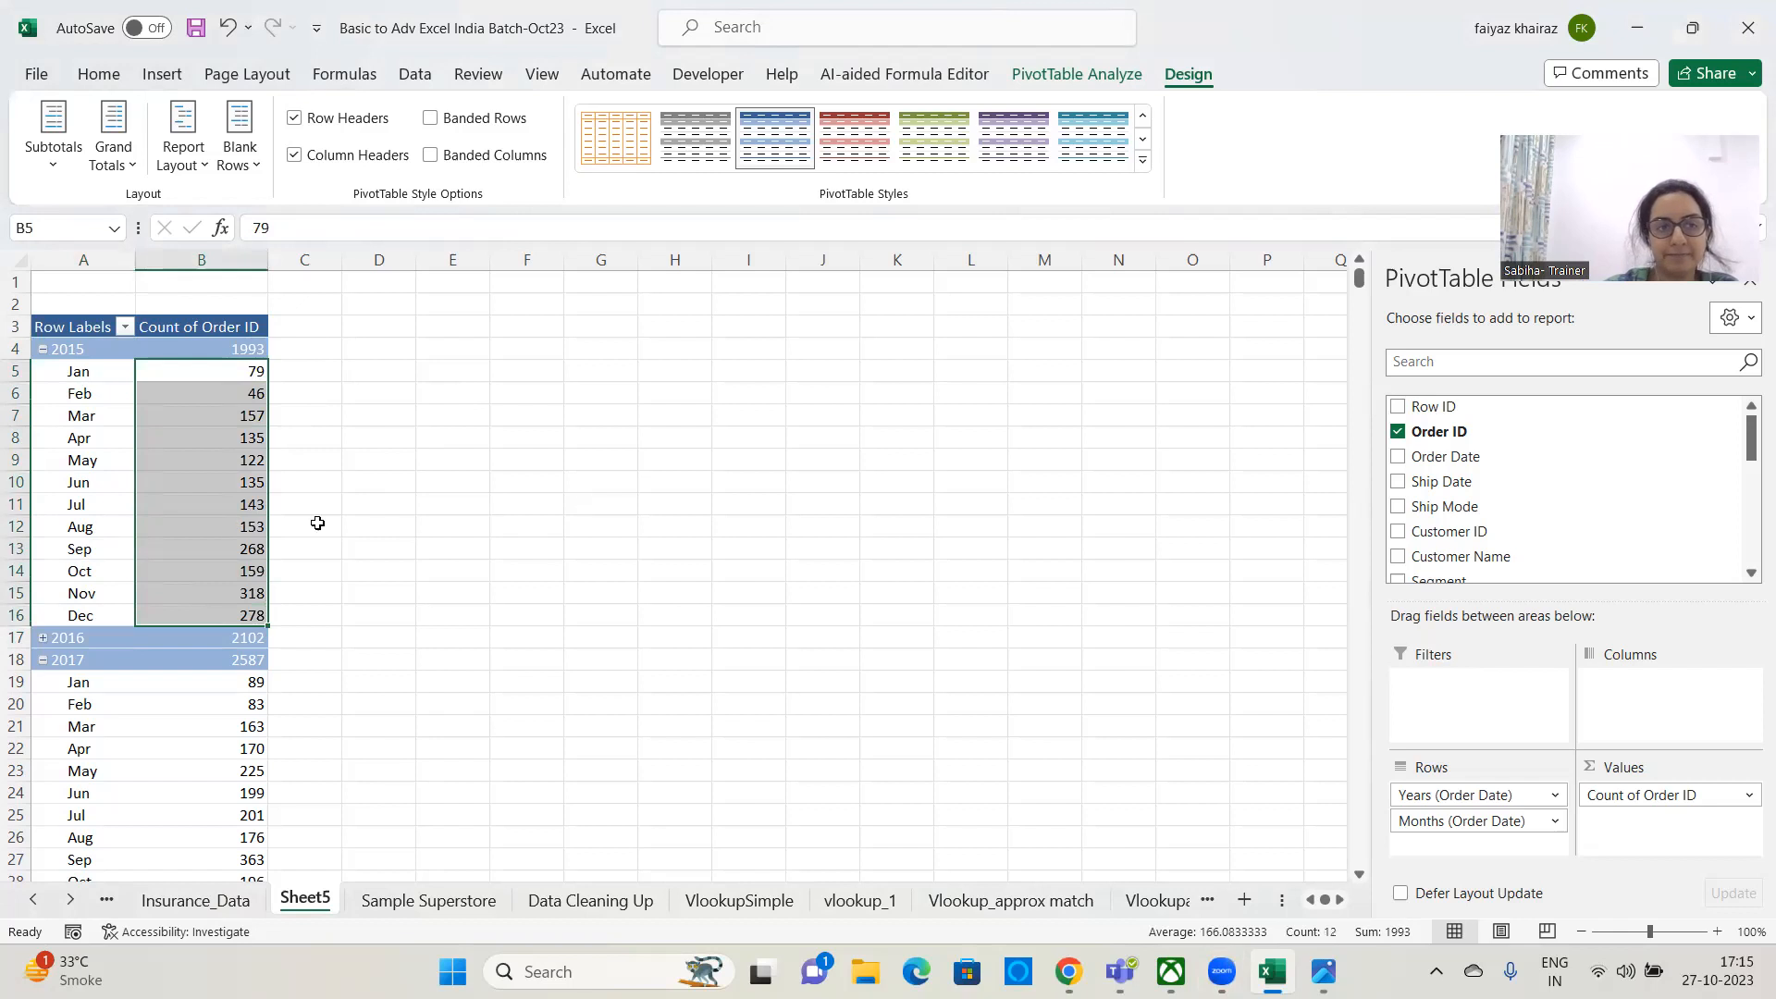
{"action": "left_click", "coordinate": [244, 638]}
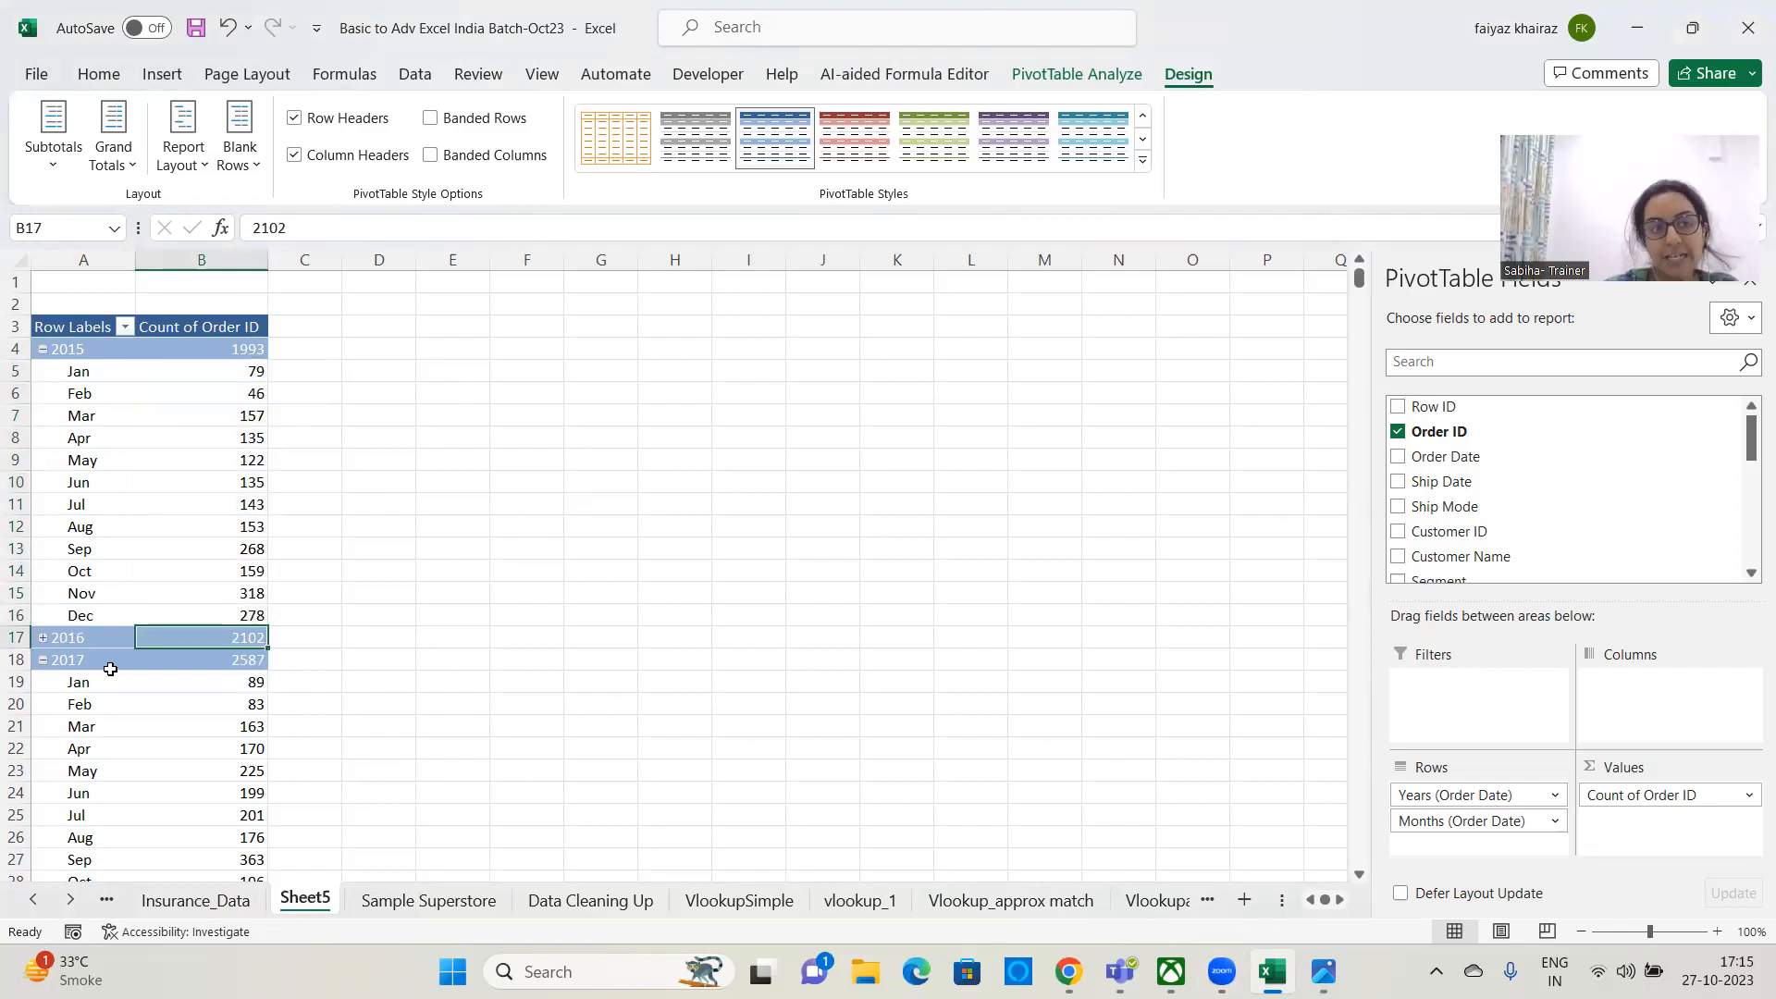
{"action": "left_click", "coordinate": [205, 663]}
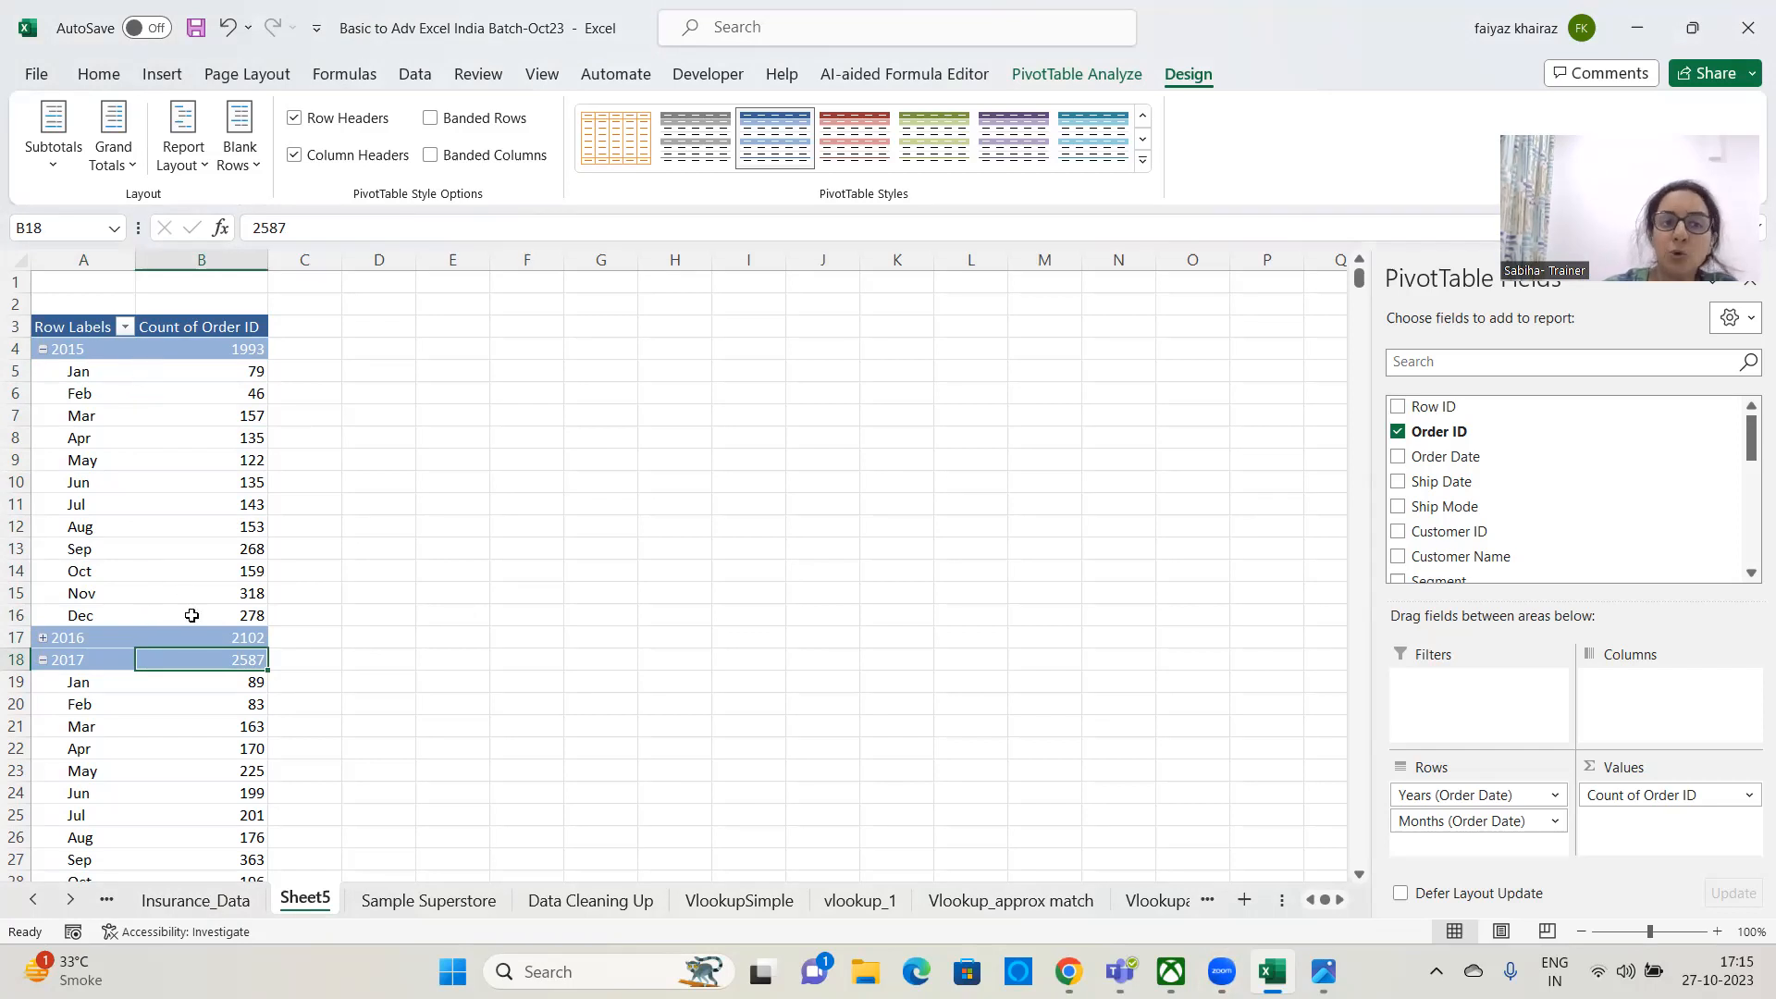
{"action": "mouse_move", "coordinate": [212, 617]}
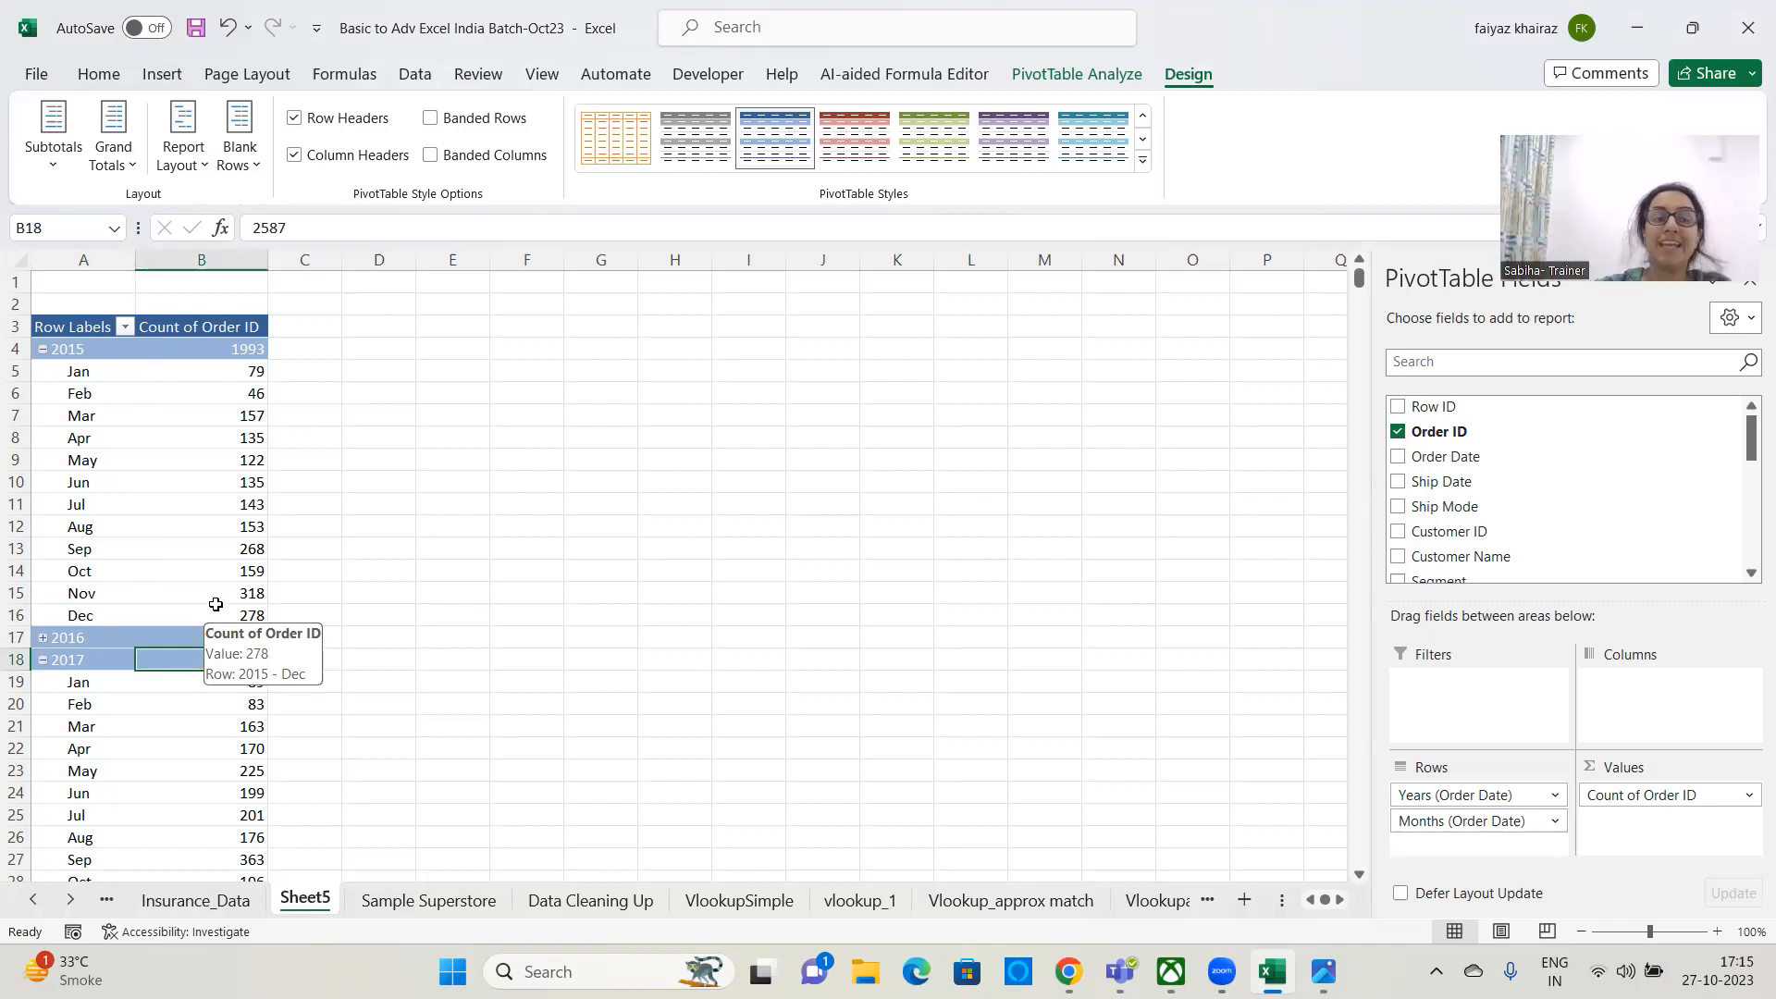
- Show all subtotals at the bottom of each year group and expand the 2016 group
{"action": "left_click", "coordinate": [53, 153]}
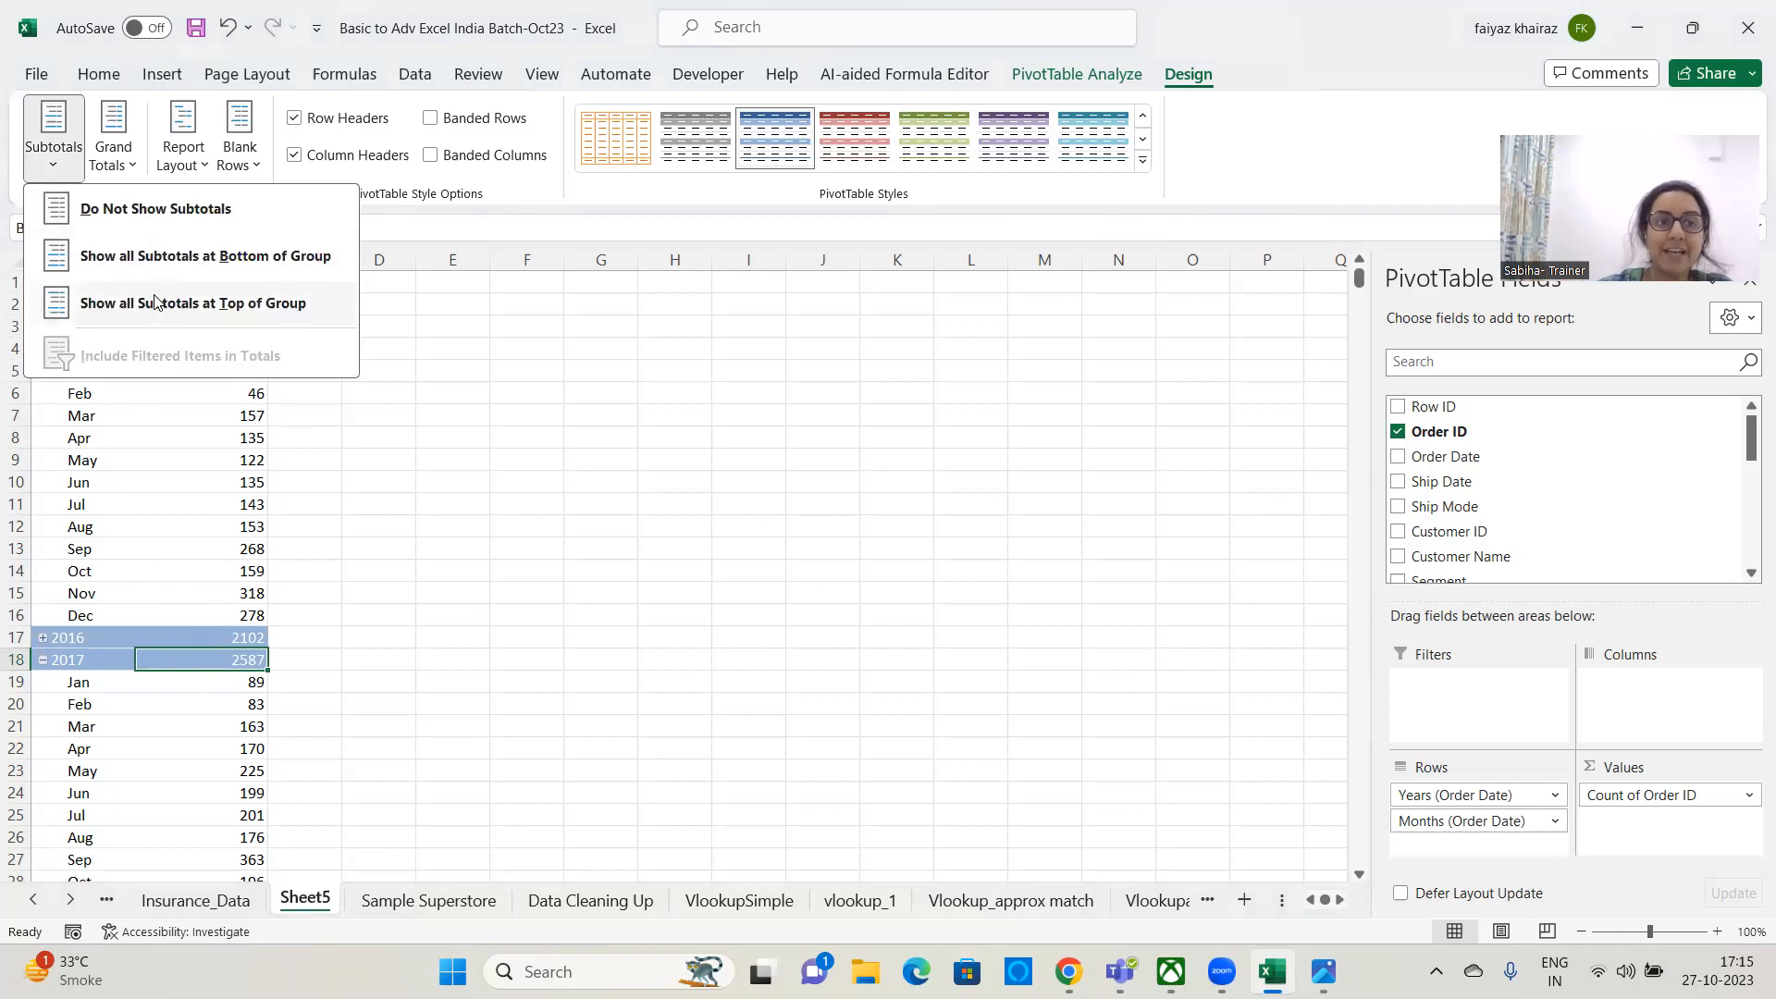
{"action": "left_click", "coordinate": [328, 263]}
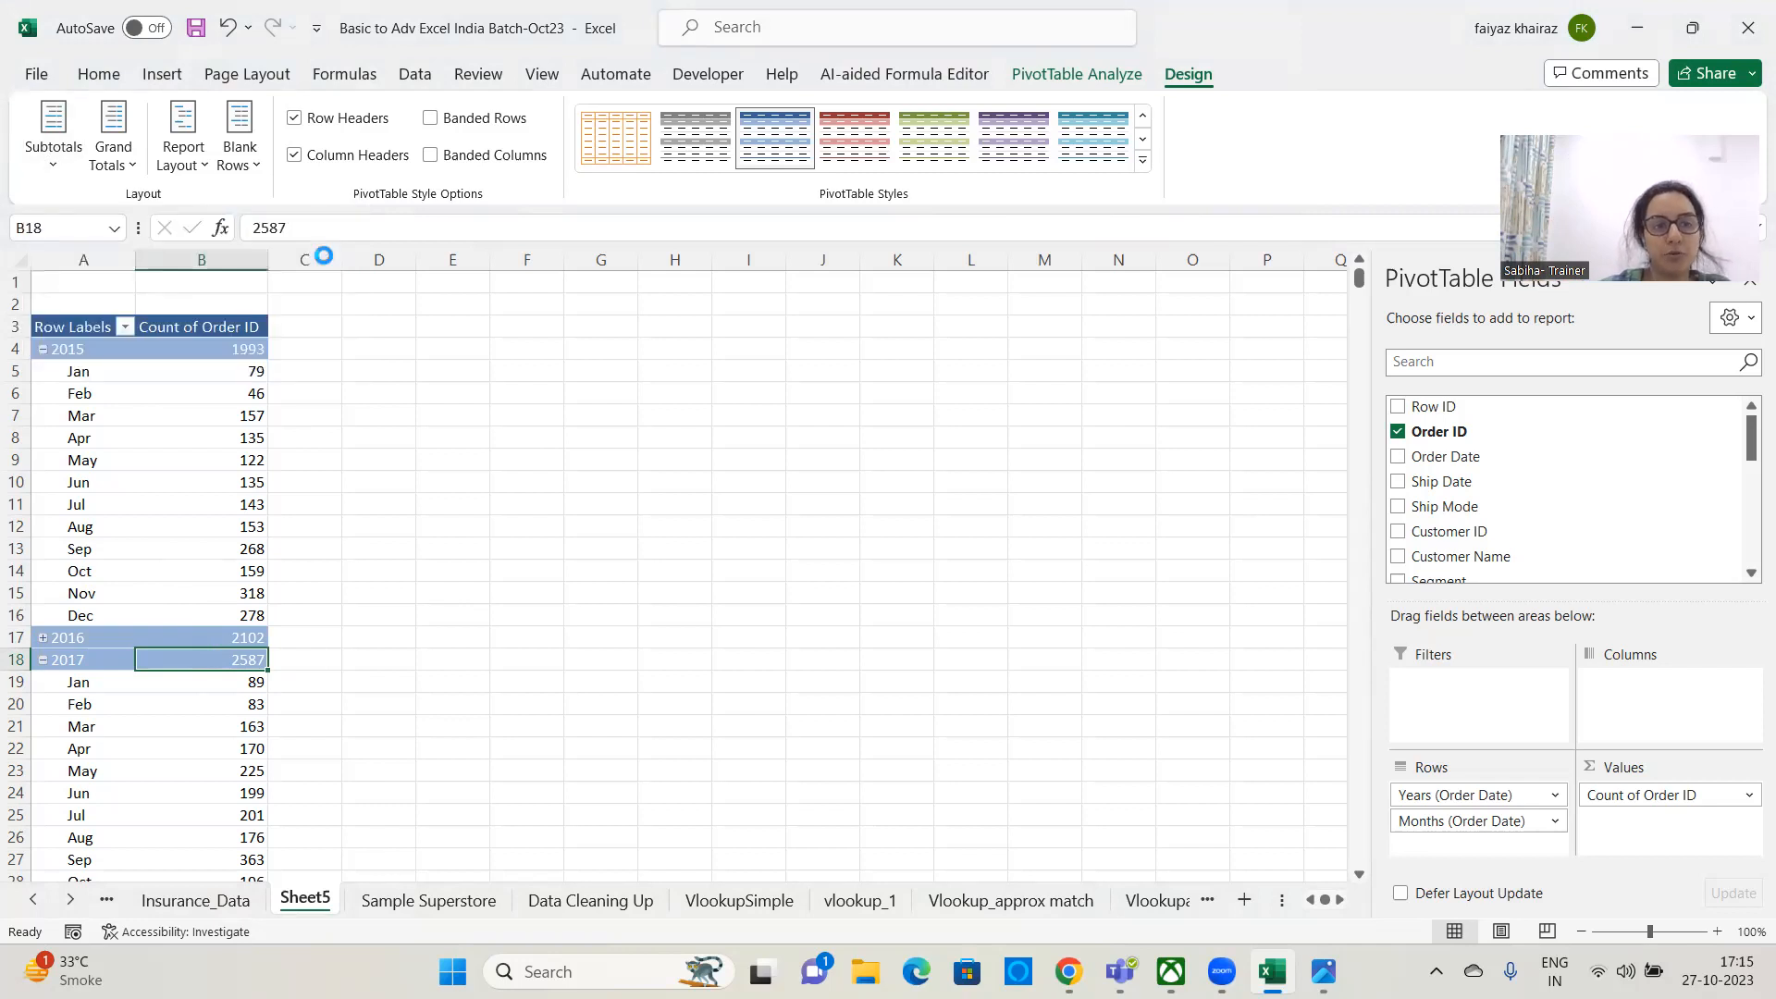
{"action": "left_click", "coordinate": [42, 660]}
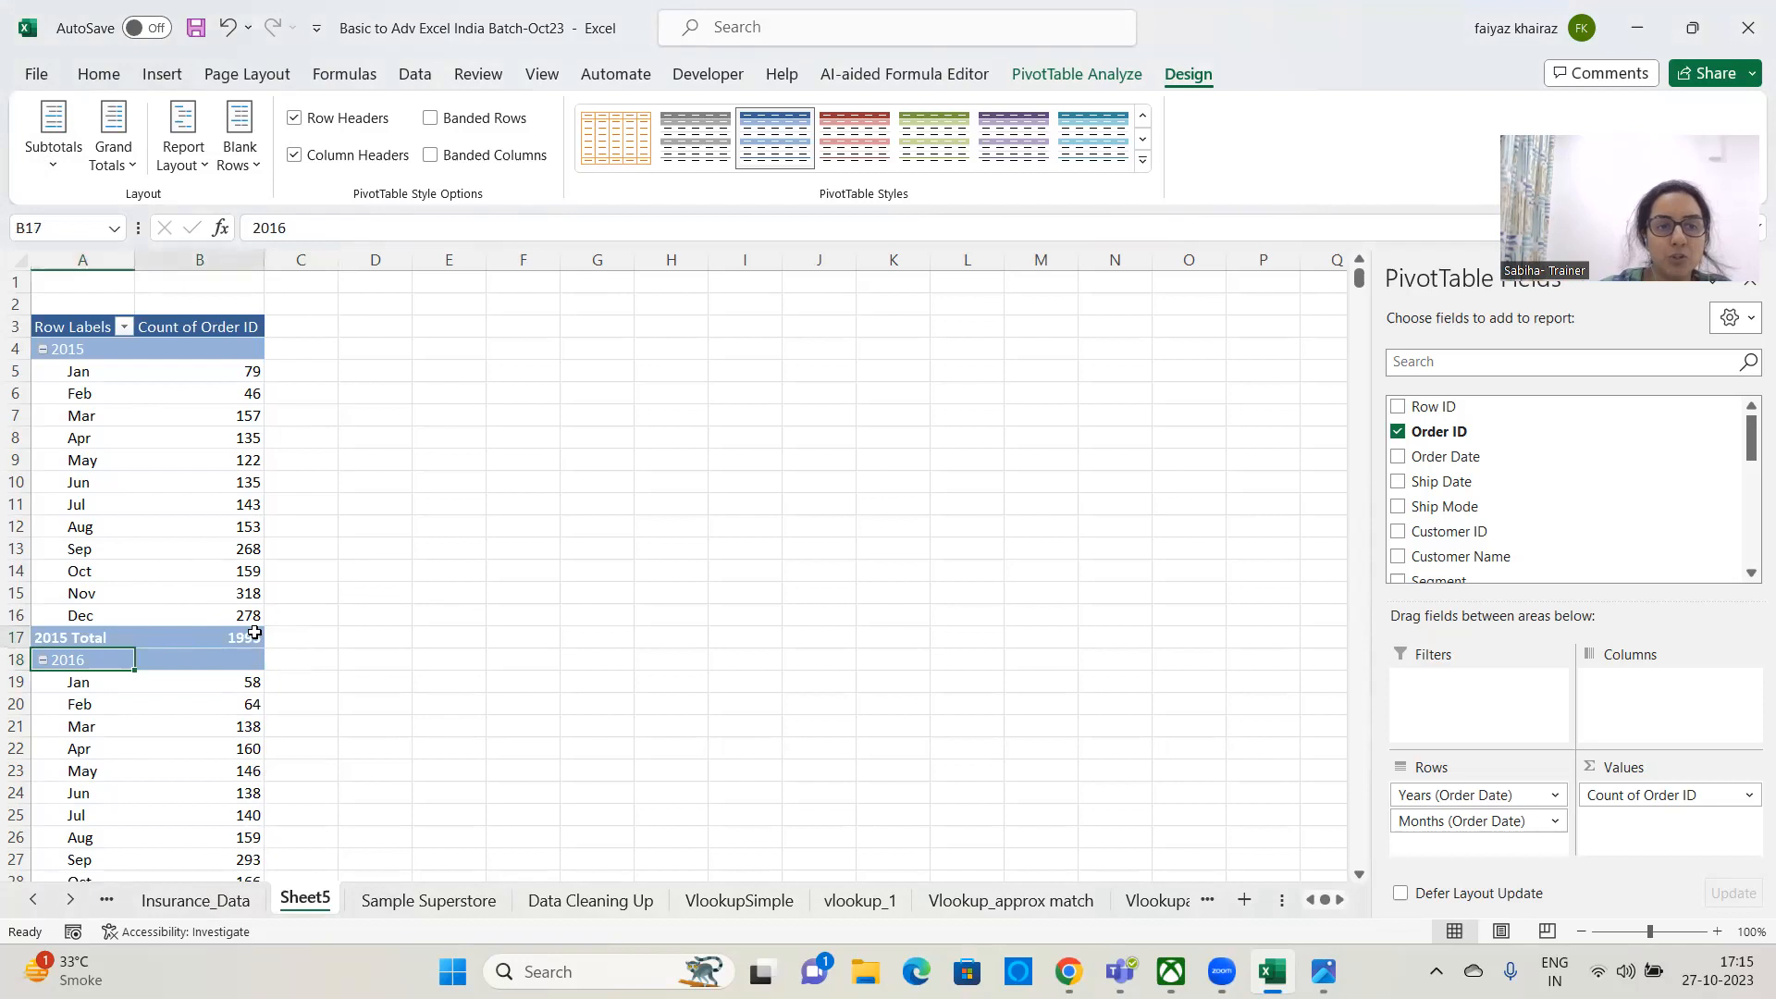
- Drill into the January 2015 count and undo it, and compare the 2015 and 2016 monthly counts with their year totals
{"action": "double_click", "coordinate": [236, 371]}
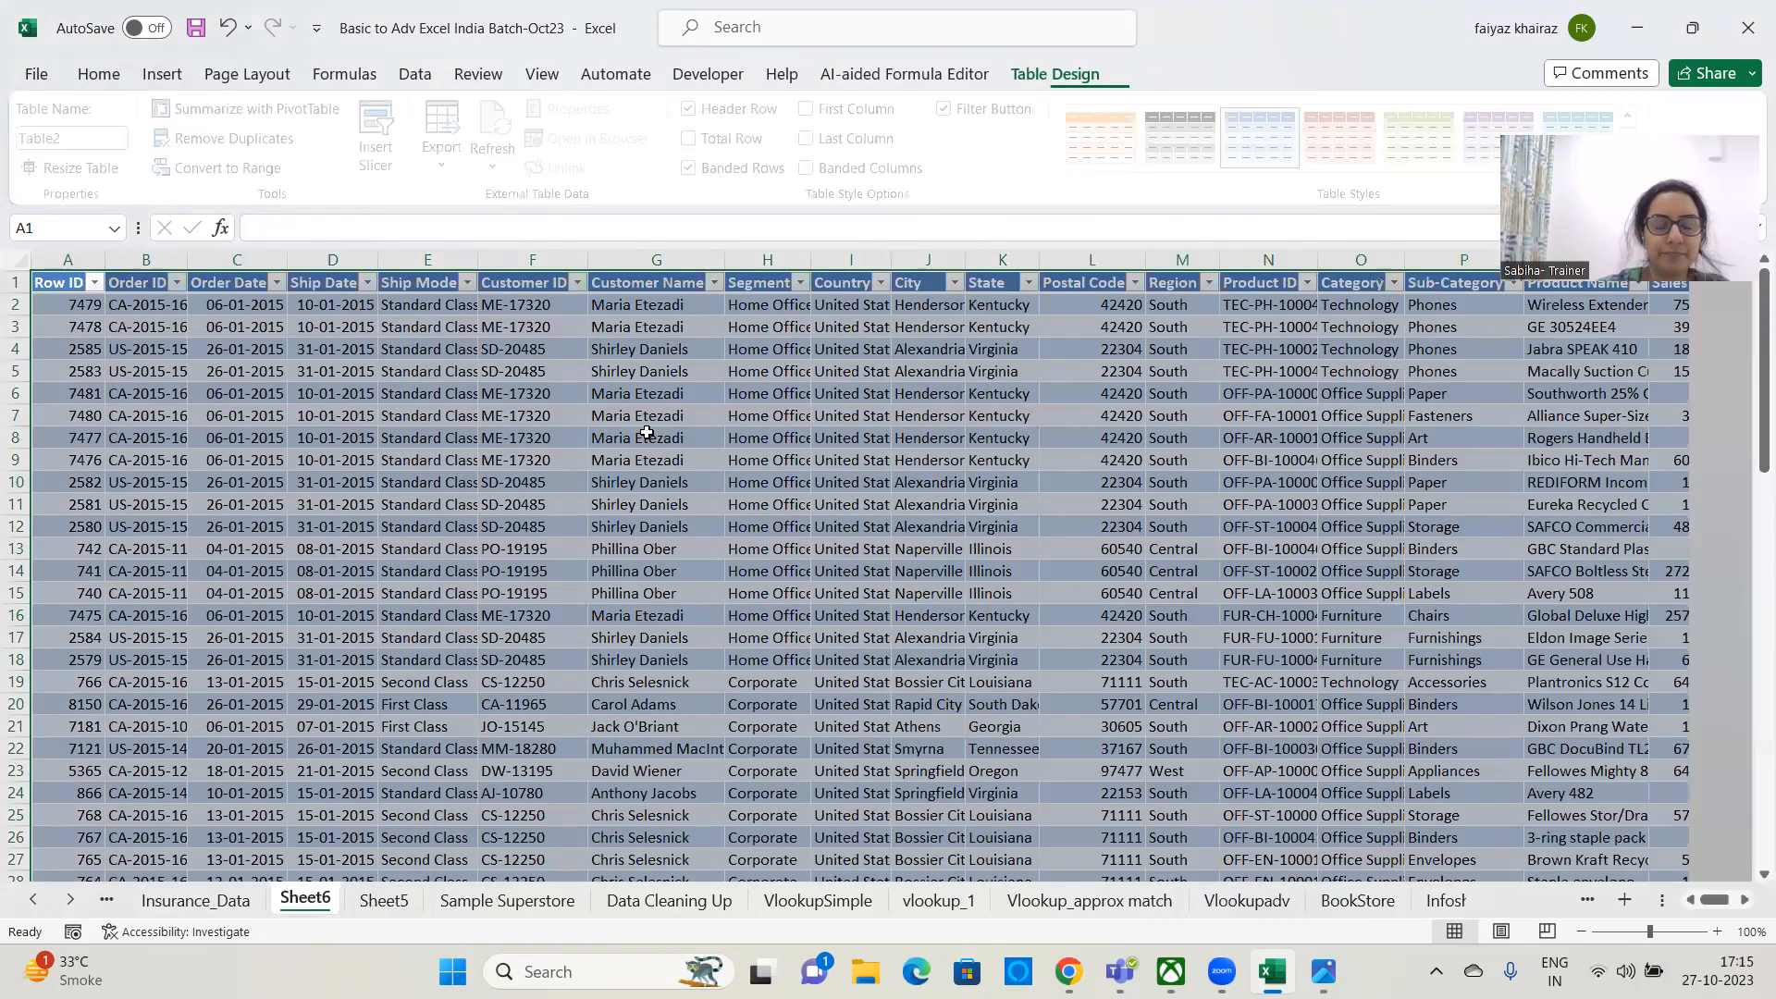
{"action": "key", "text": "ctrl+z"}
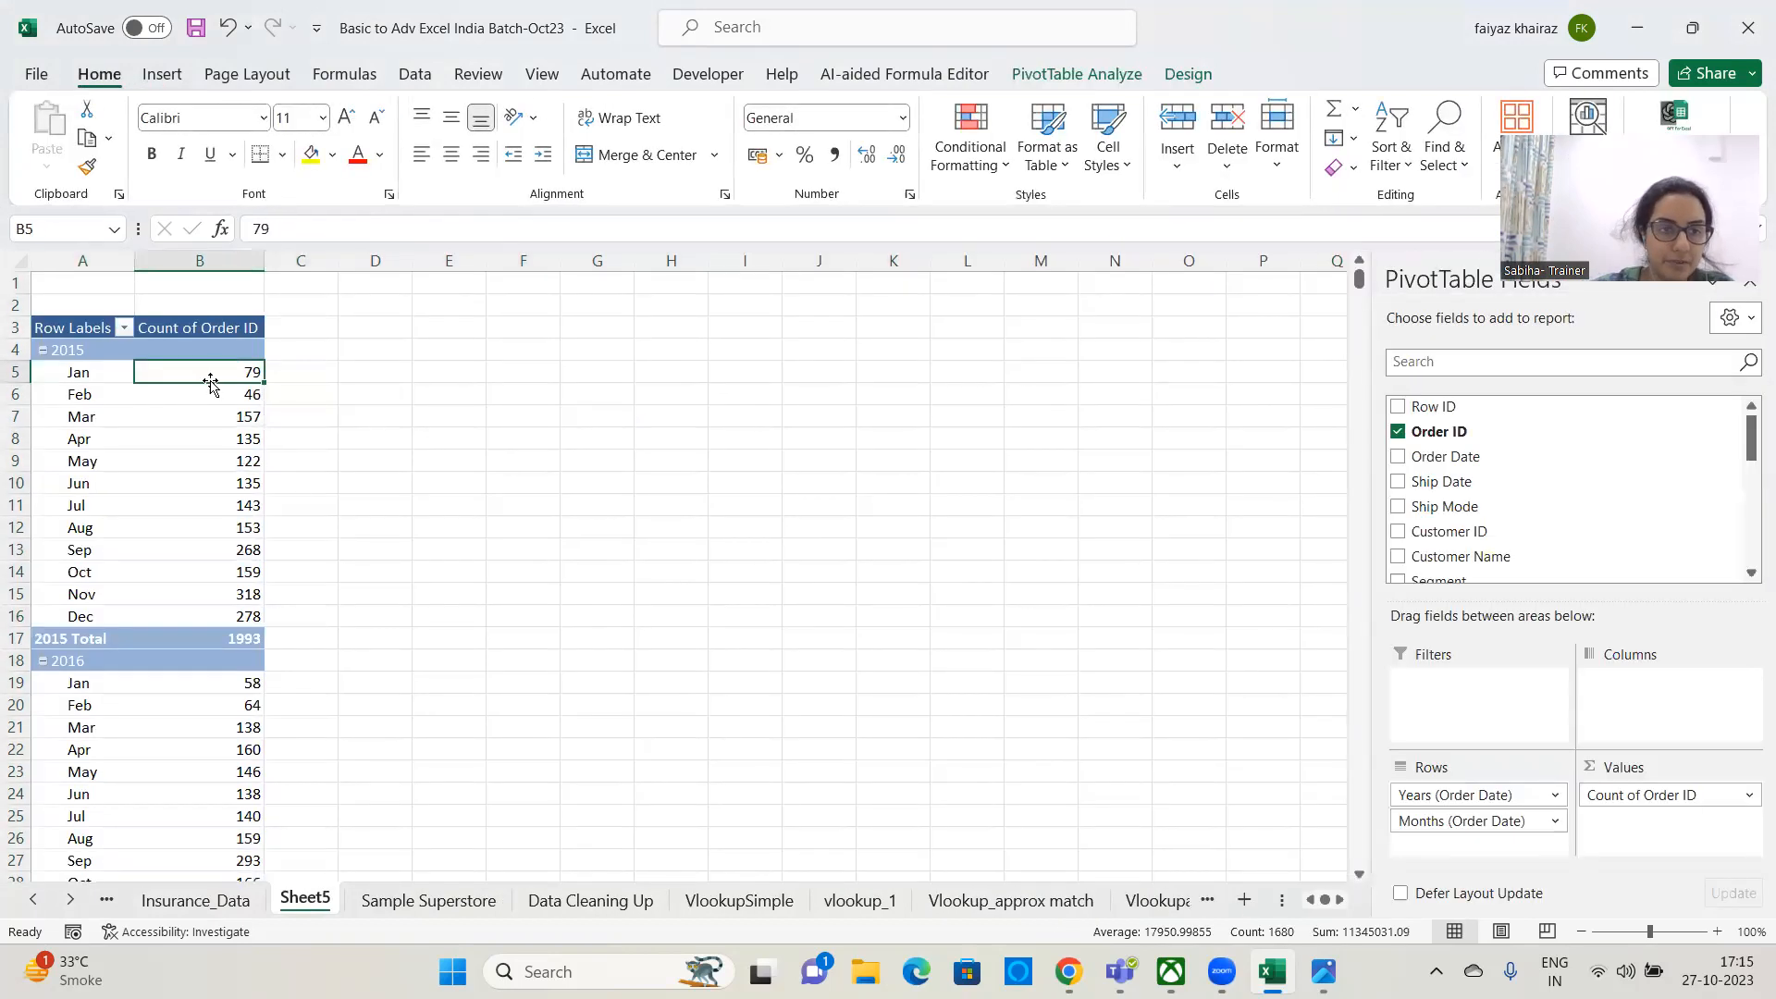
{"action": "left_click_drag", "start_coordinate": [245, 377], "coordinate": [221, 626]}
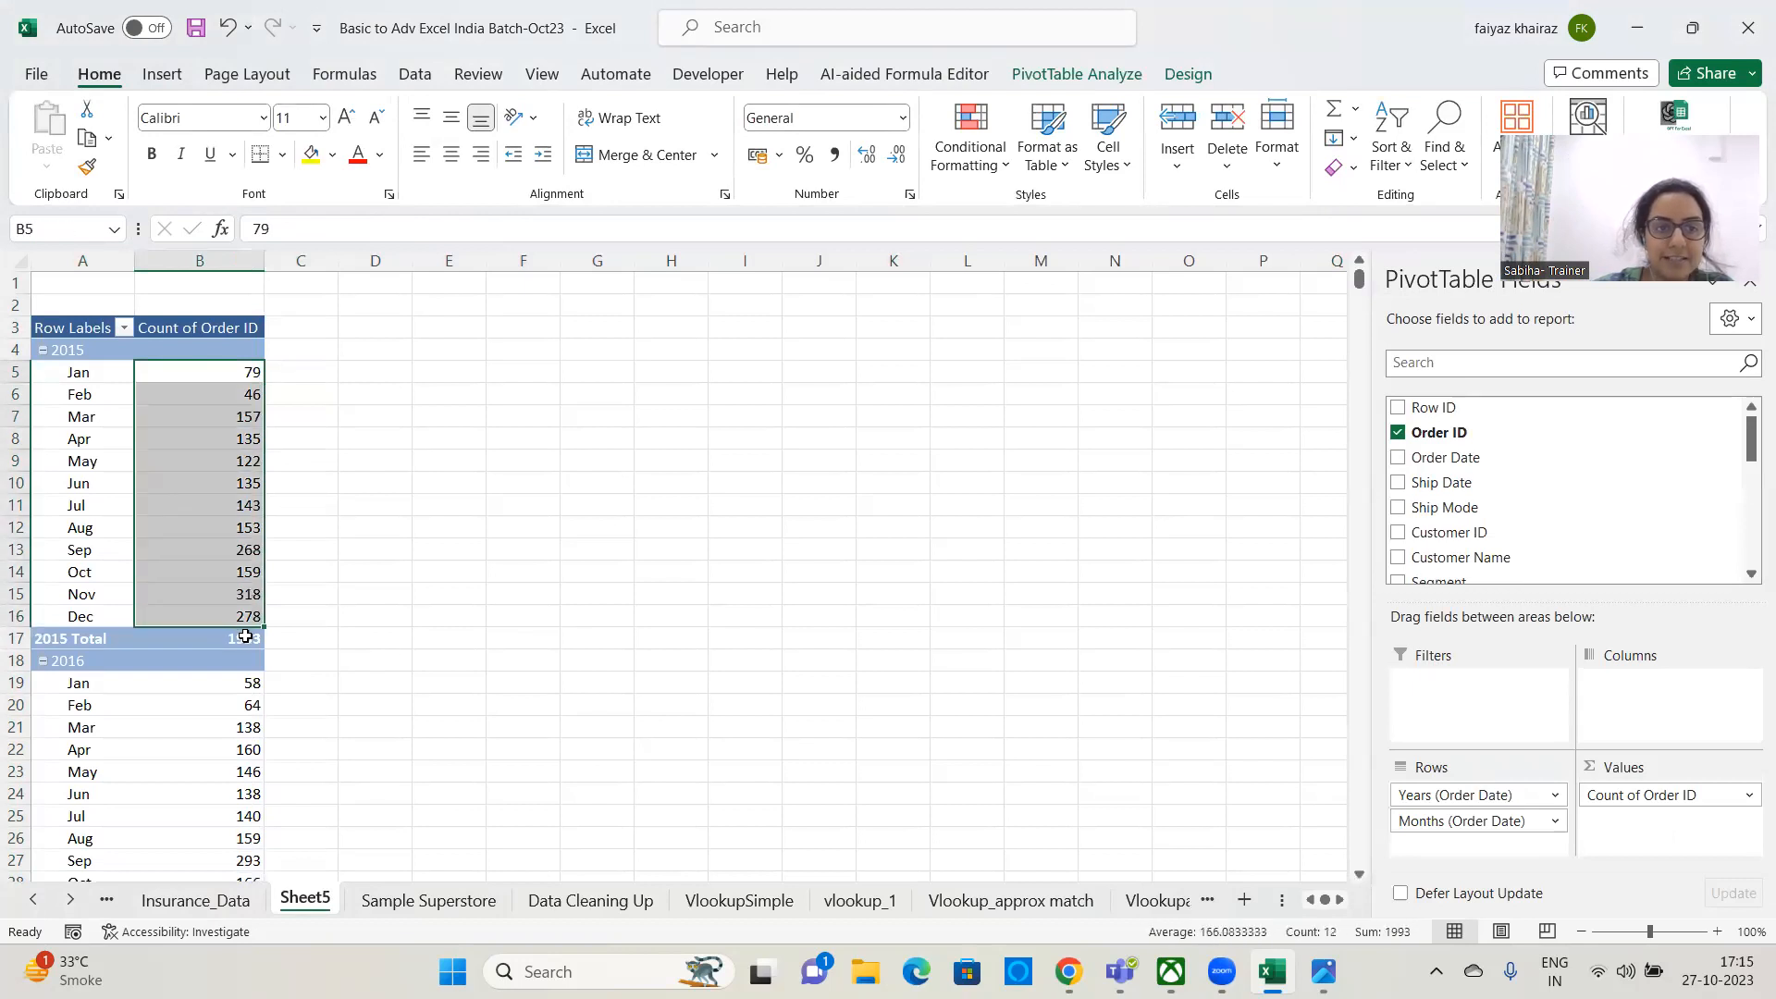
{"action": "left_click", "coordinate": [244, 636]}
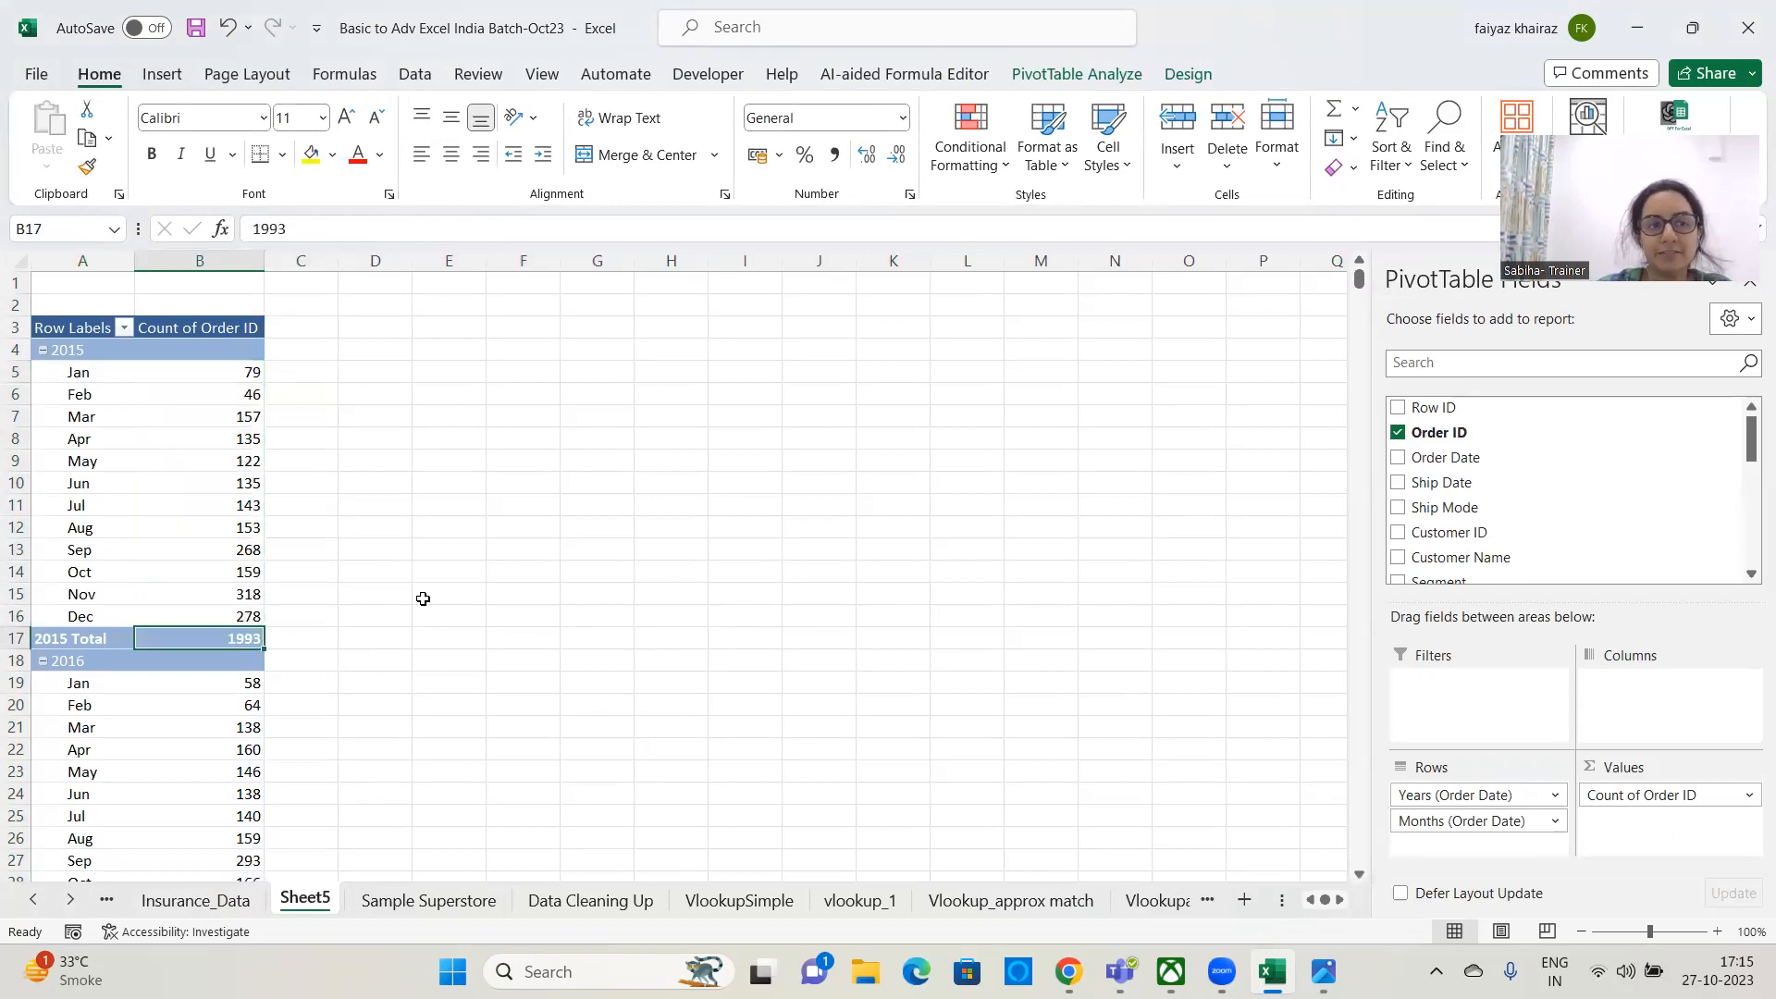
{"action": "scroll", "coordinate": [158, 551], "scroll_direction": "down", "scroll_amount": 2}
{"action": "left_click_drag", "start_coordinate": [211, 549], "coordinate": [219, 774]}
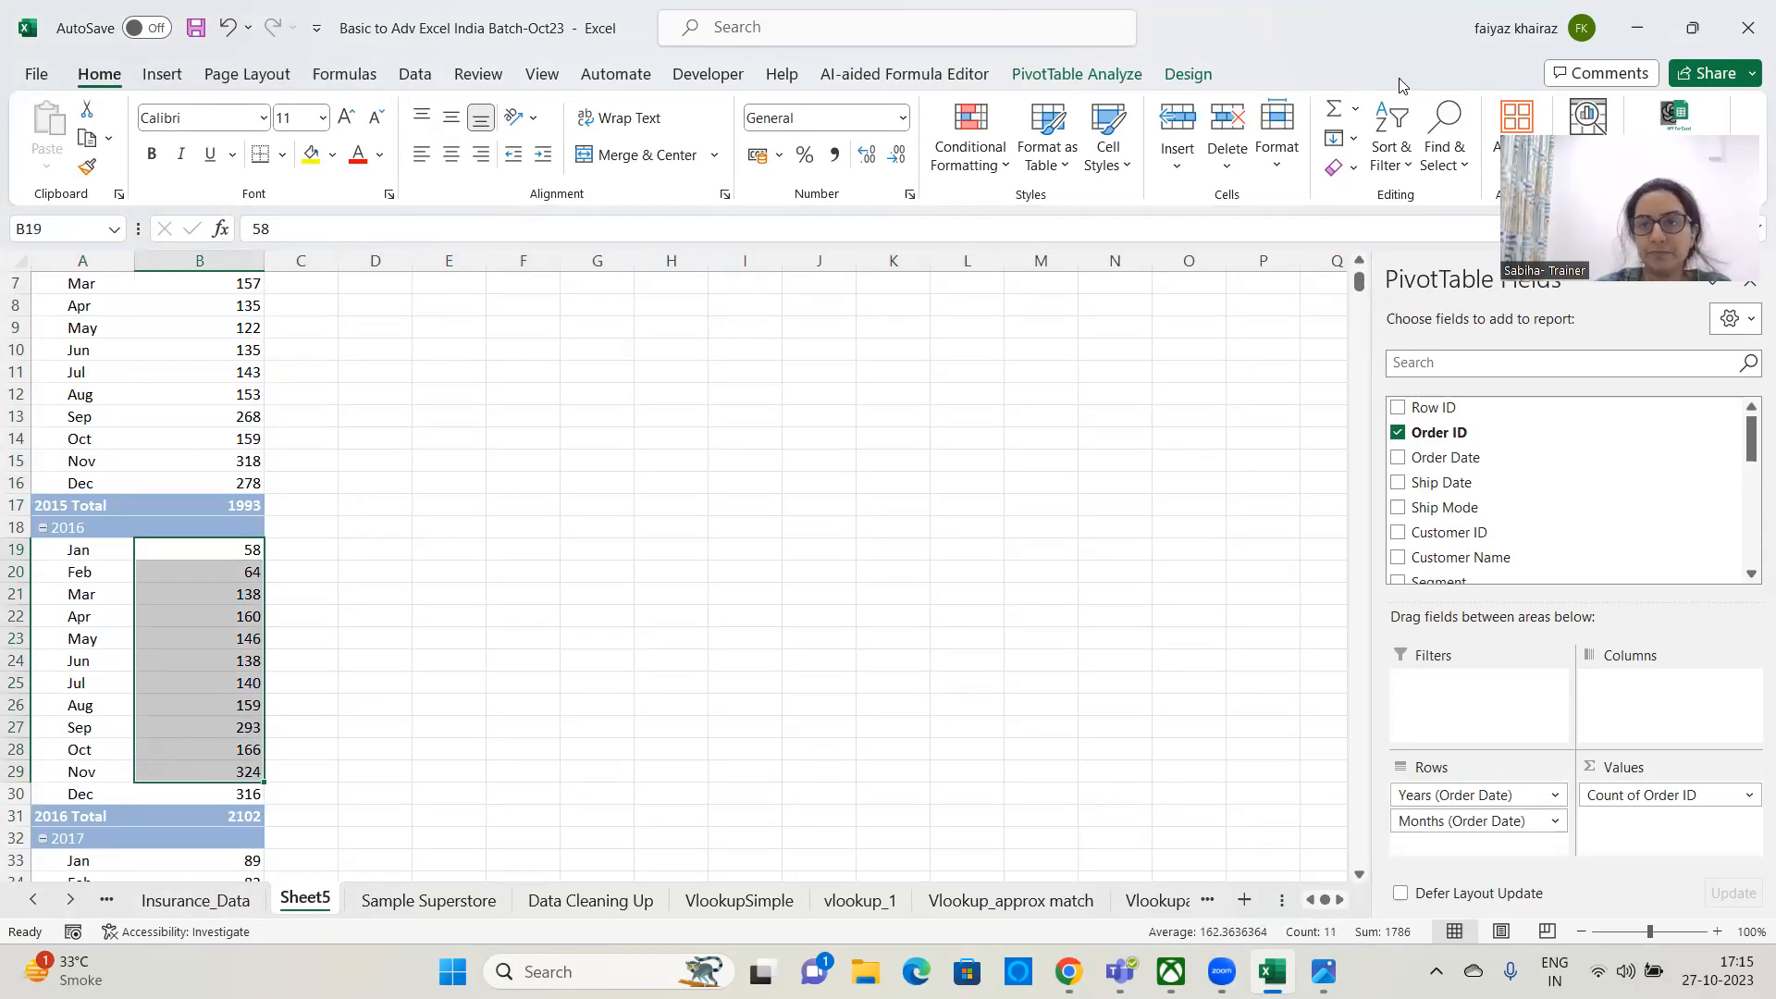
{"action": "scroll", "coordinate": [361, 435], "scroll_direction": "up", "scroll_amount": 2}
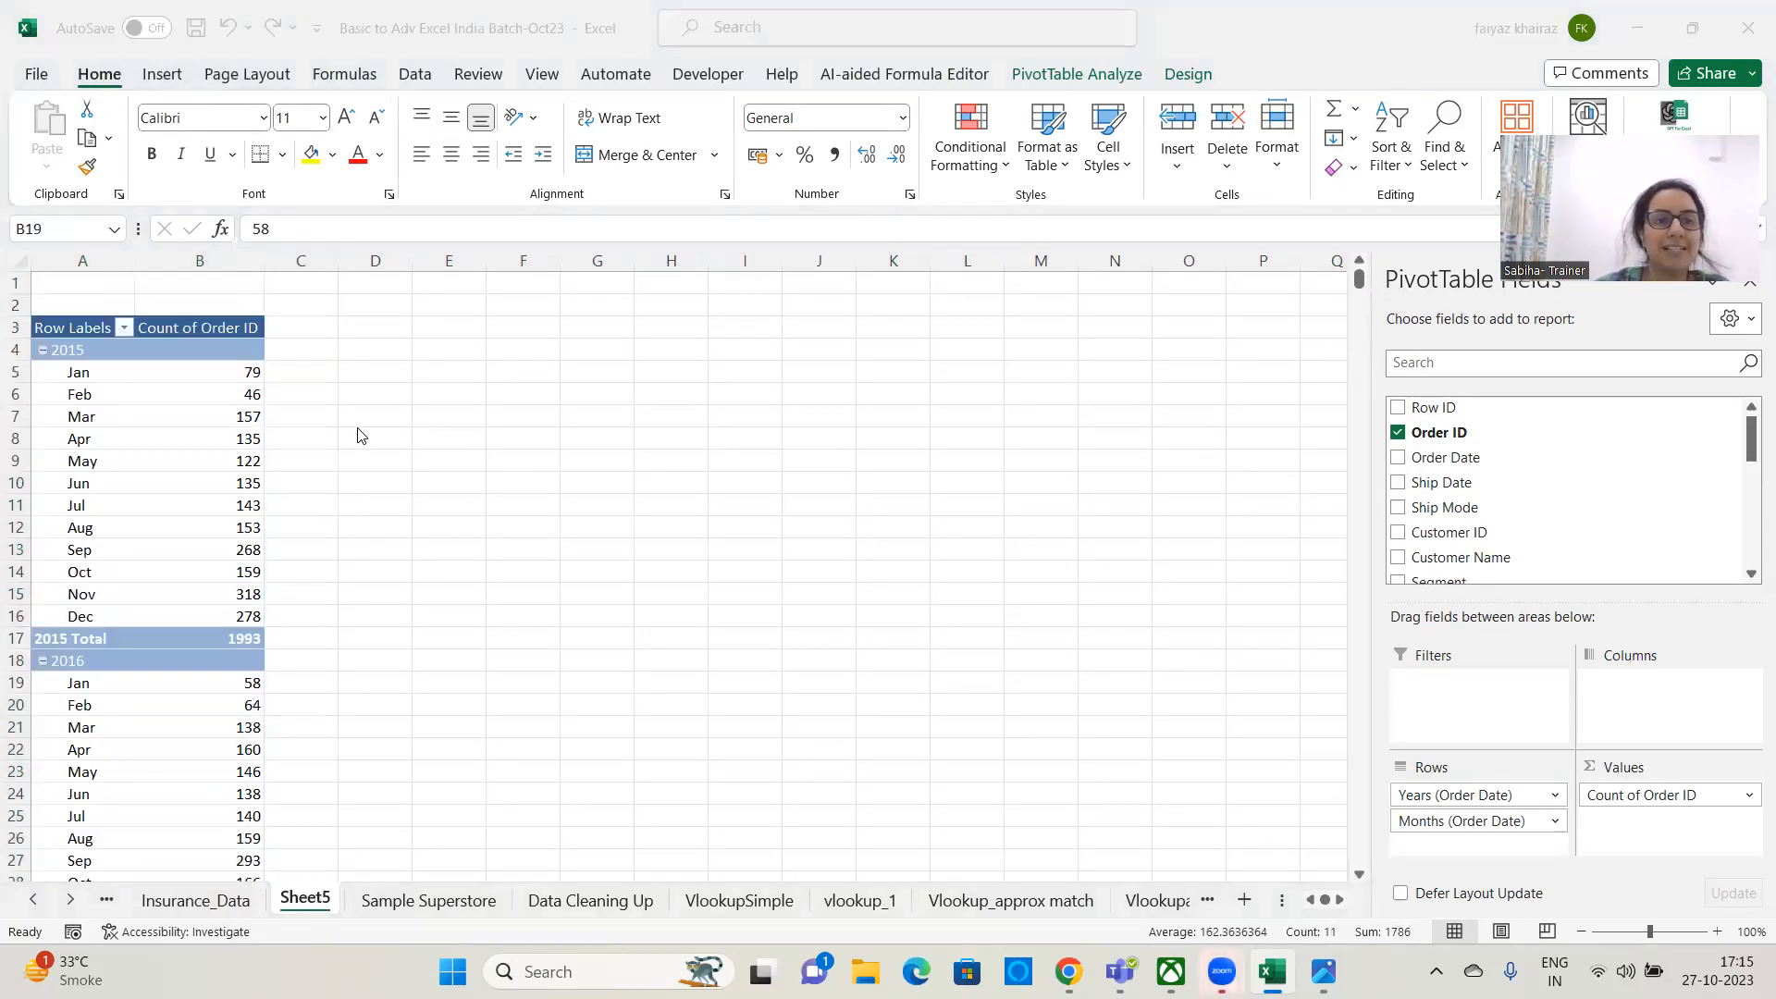
- Show all subtotals at the top of each year group and select the 2015 subtotal
{"action": "left_click", "coordinate": [1082, 58]}
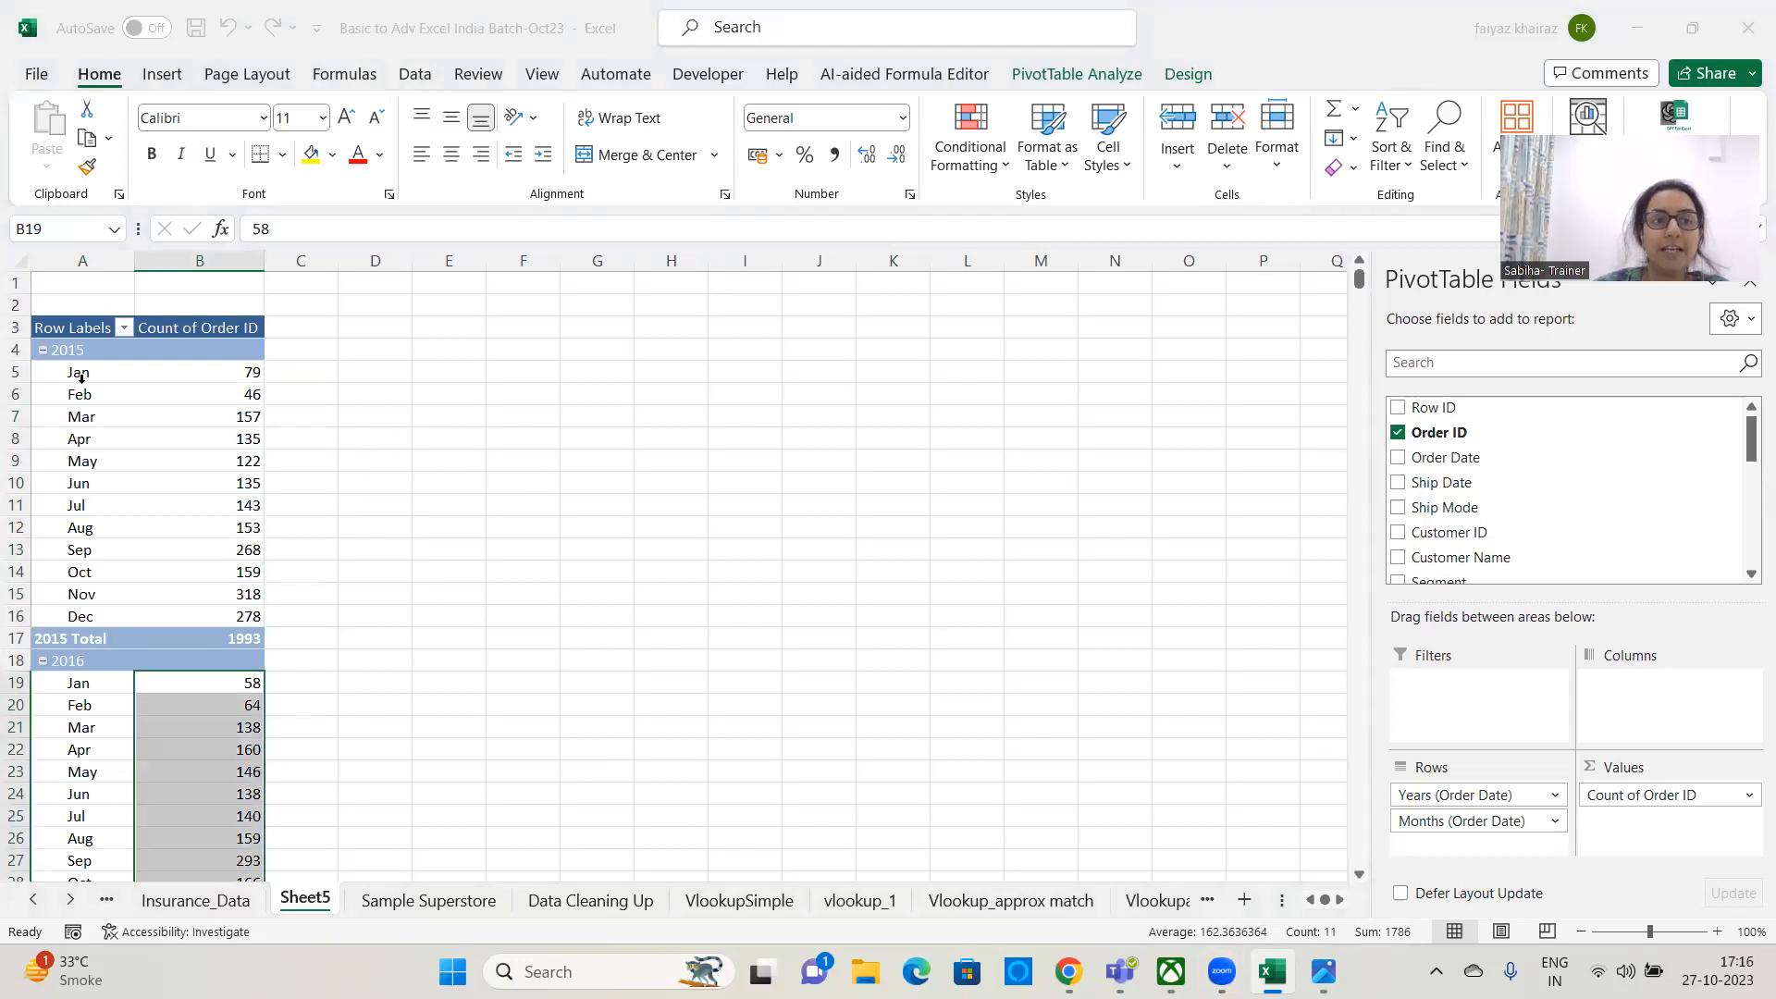
{"action": "left_click", "coordinate": [1188, 74]}
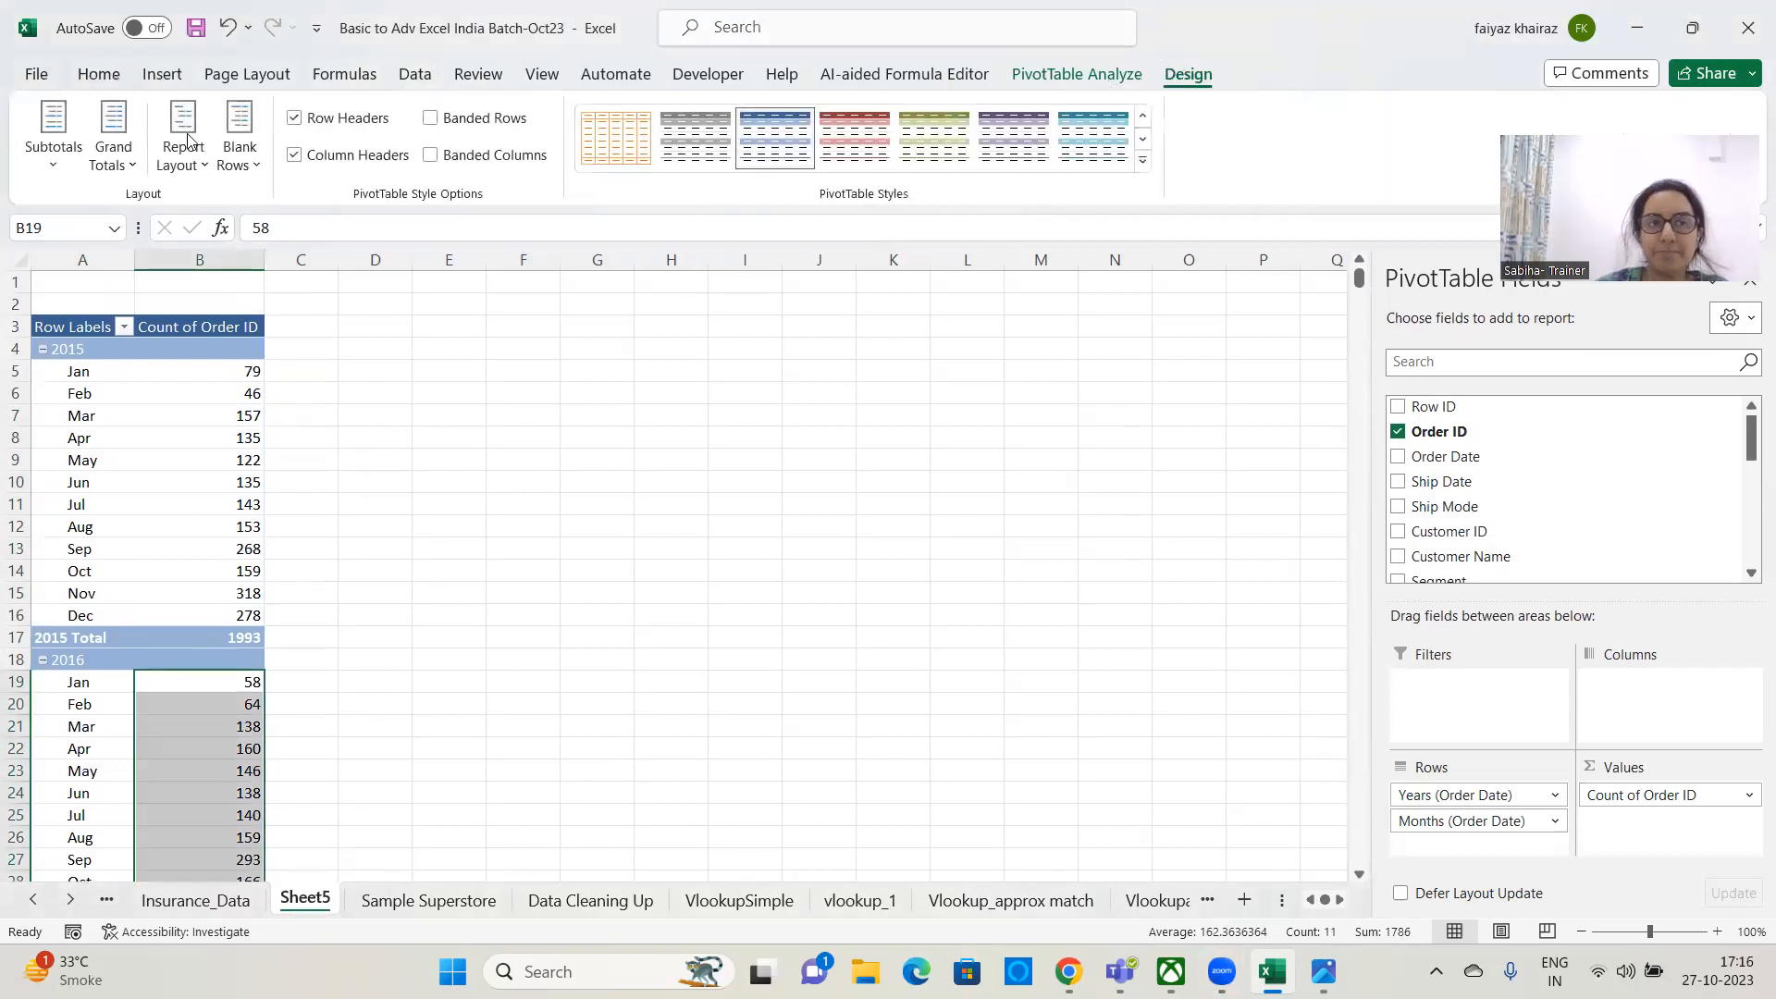
{"action": "left_click", "coordinate": [58, 160]}
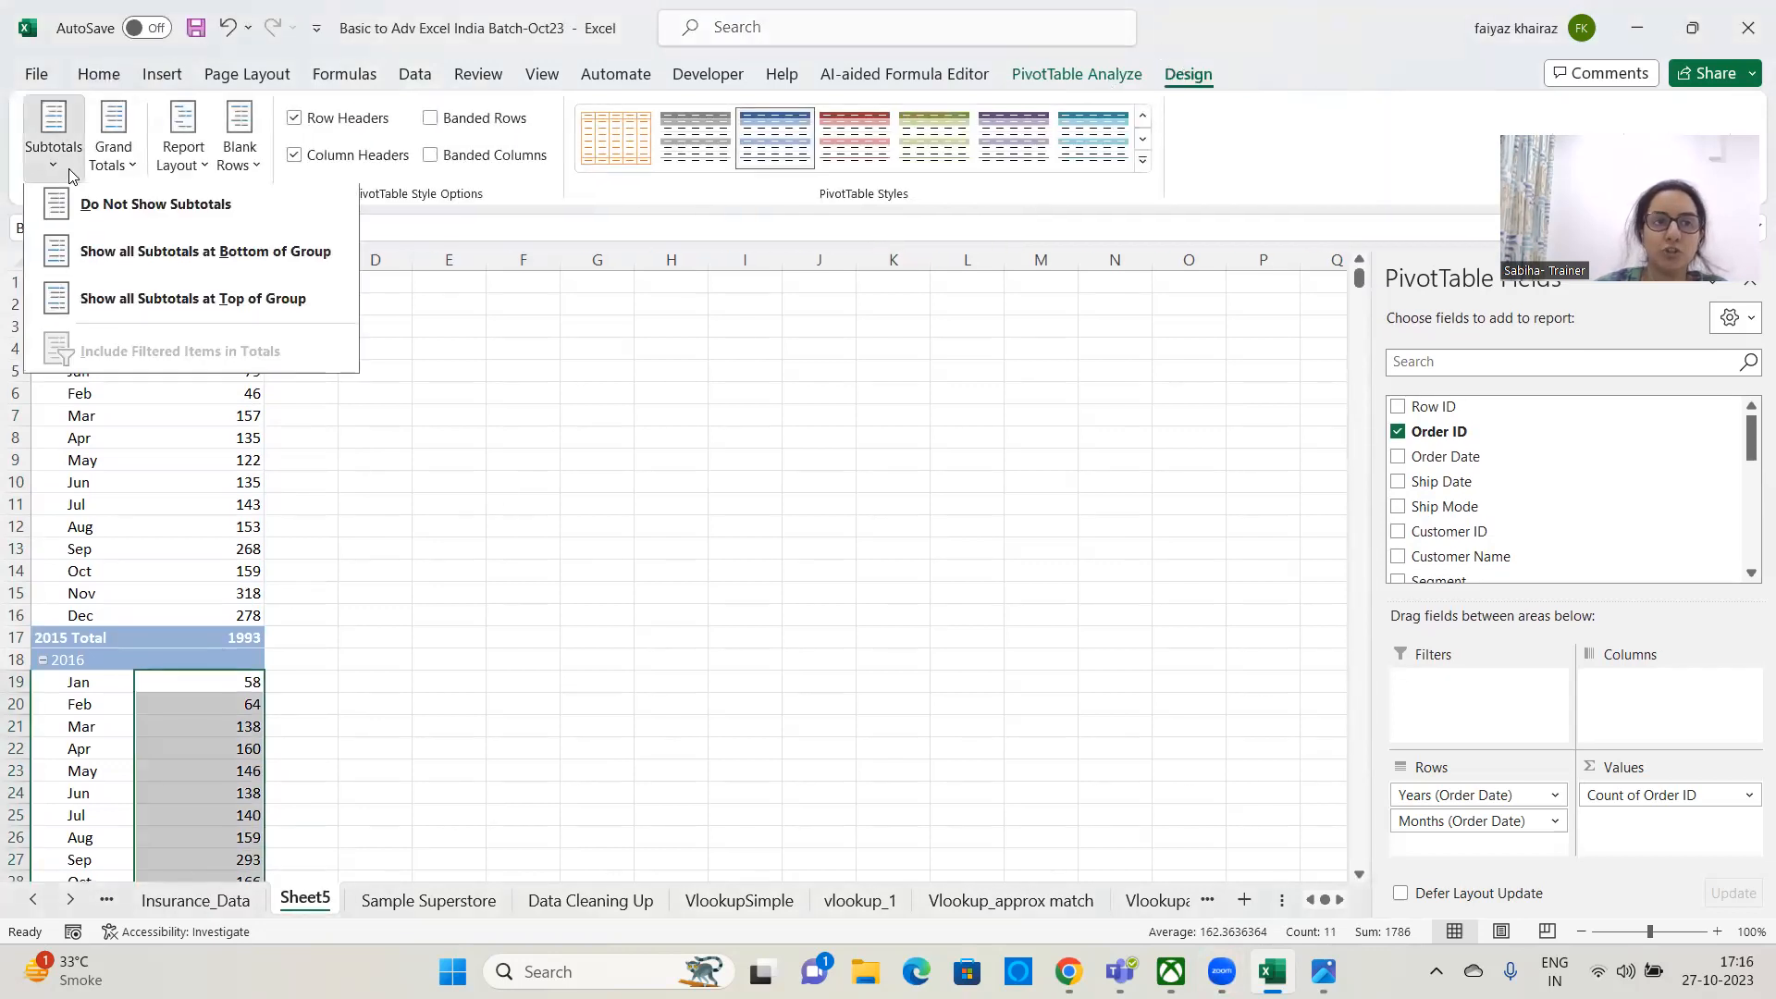
{"action": "left_click", "coordinate": [109, 301]}
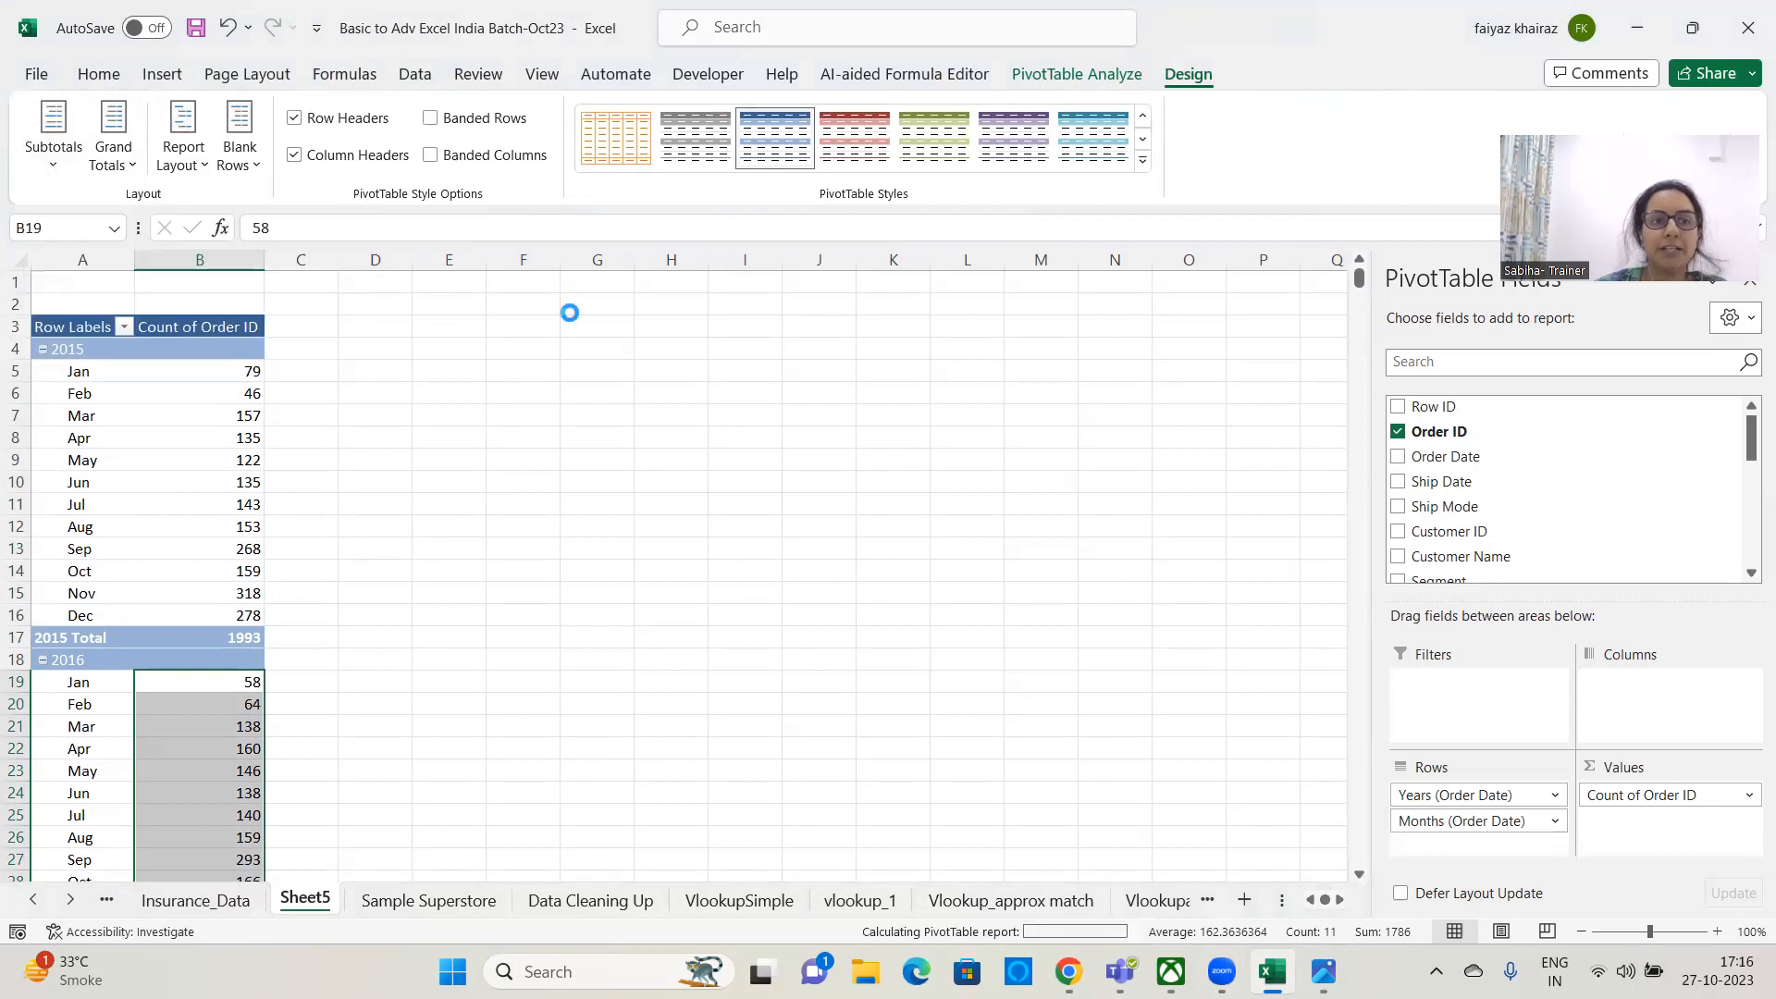
{"action": "left_click", "coordinate": [741, 465]}
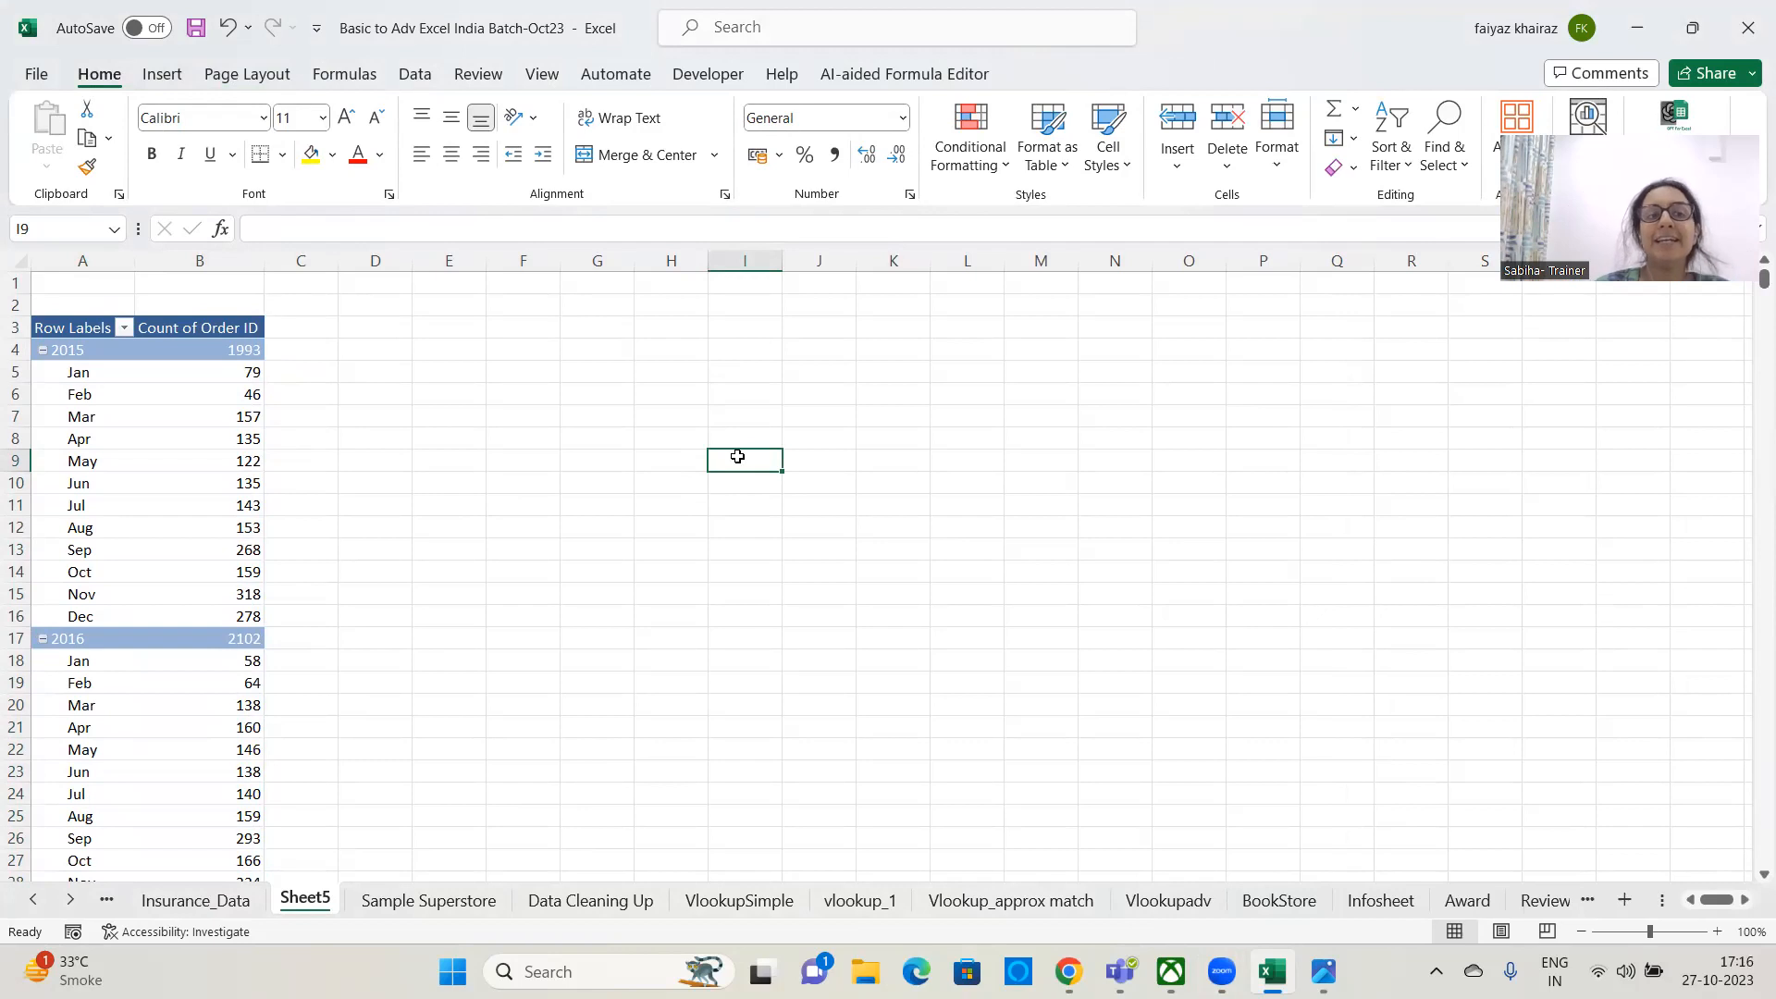
{"action": "left_click", "coordinate": [128, 400]}
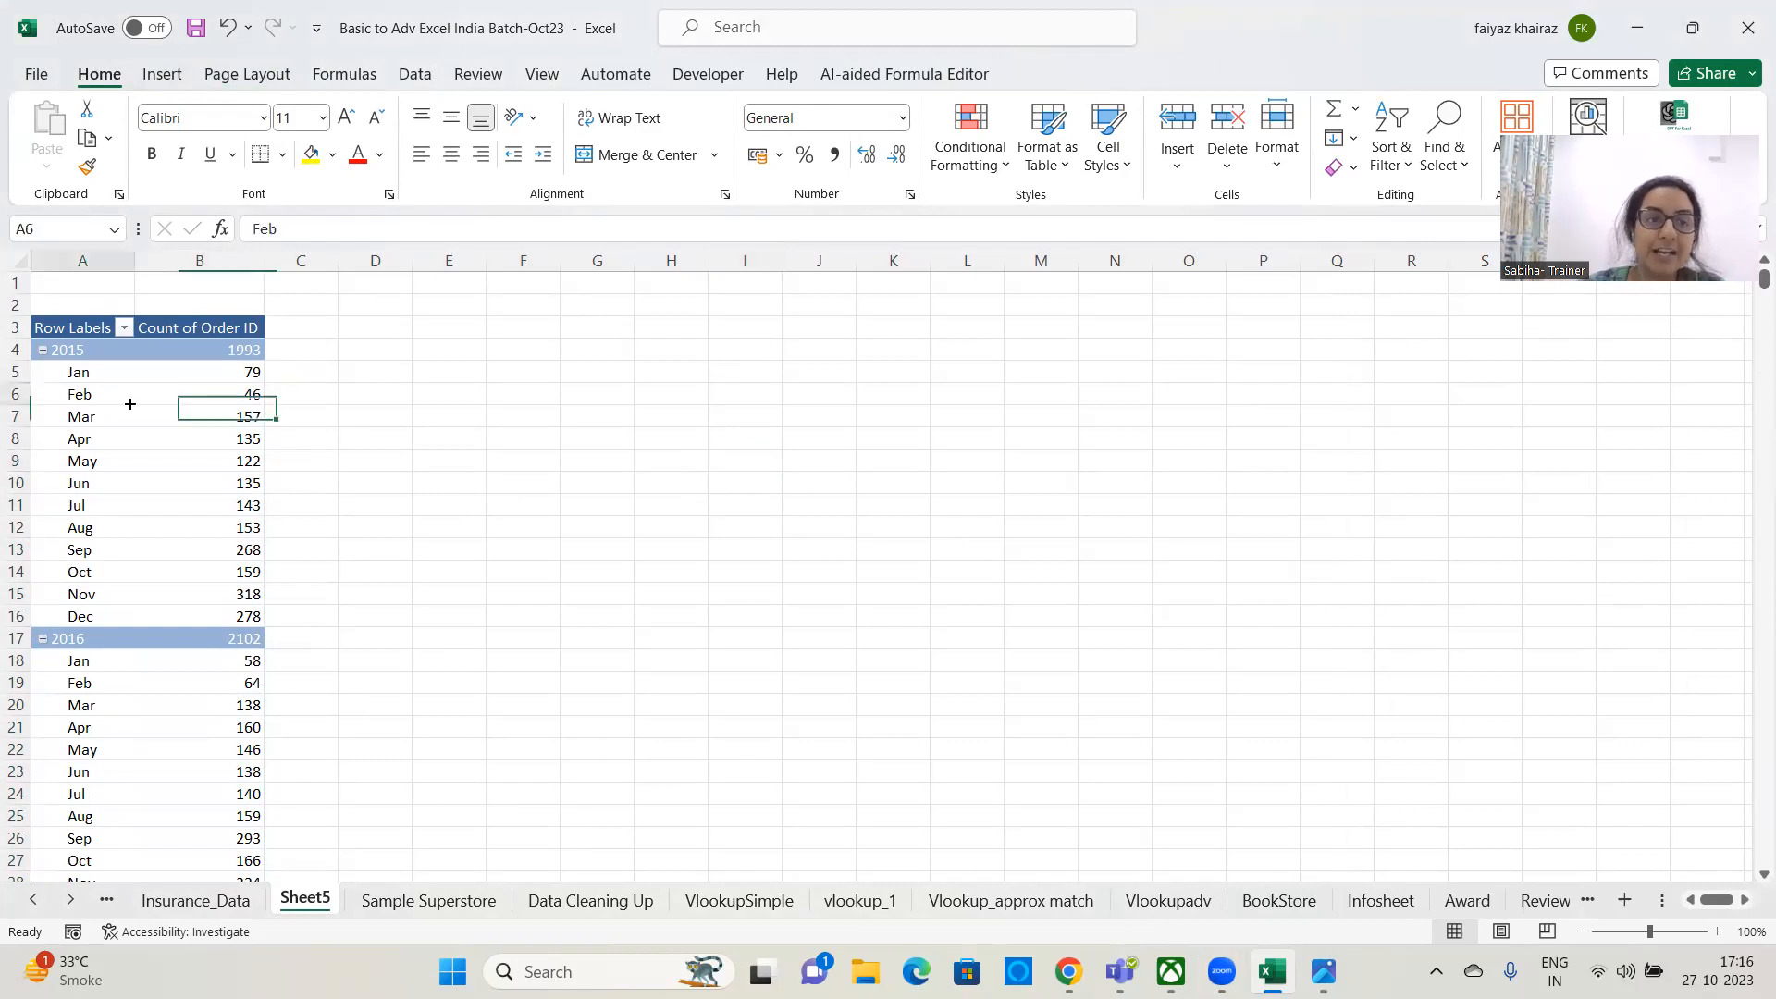
{"action": "left_click", "coordinate": [222, 349]}
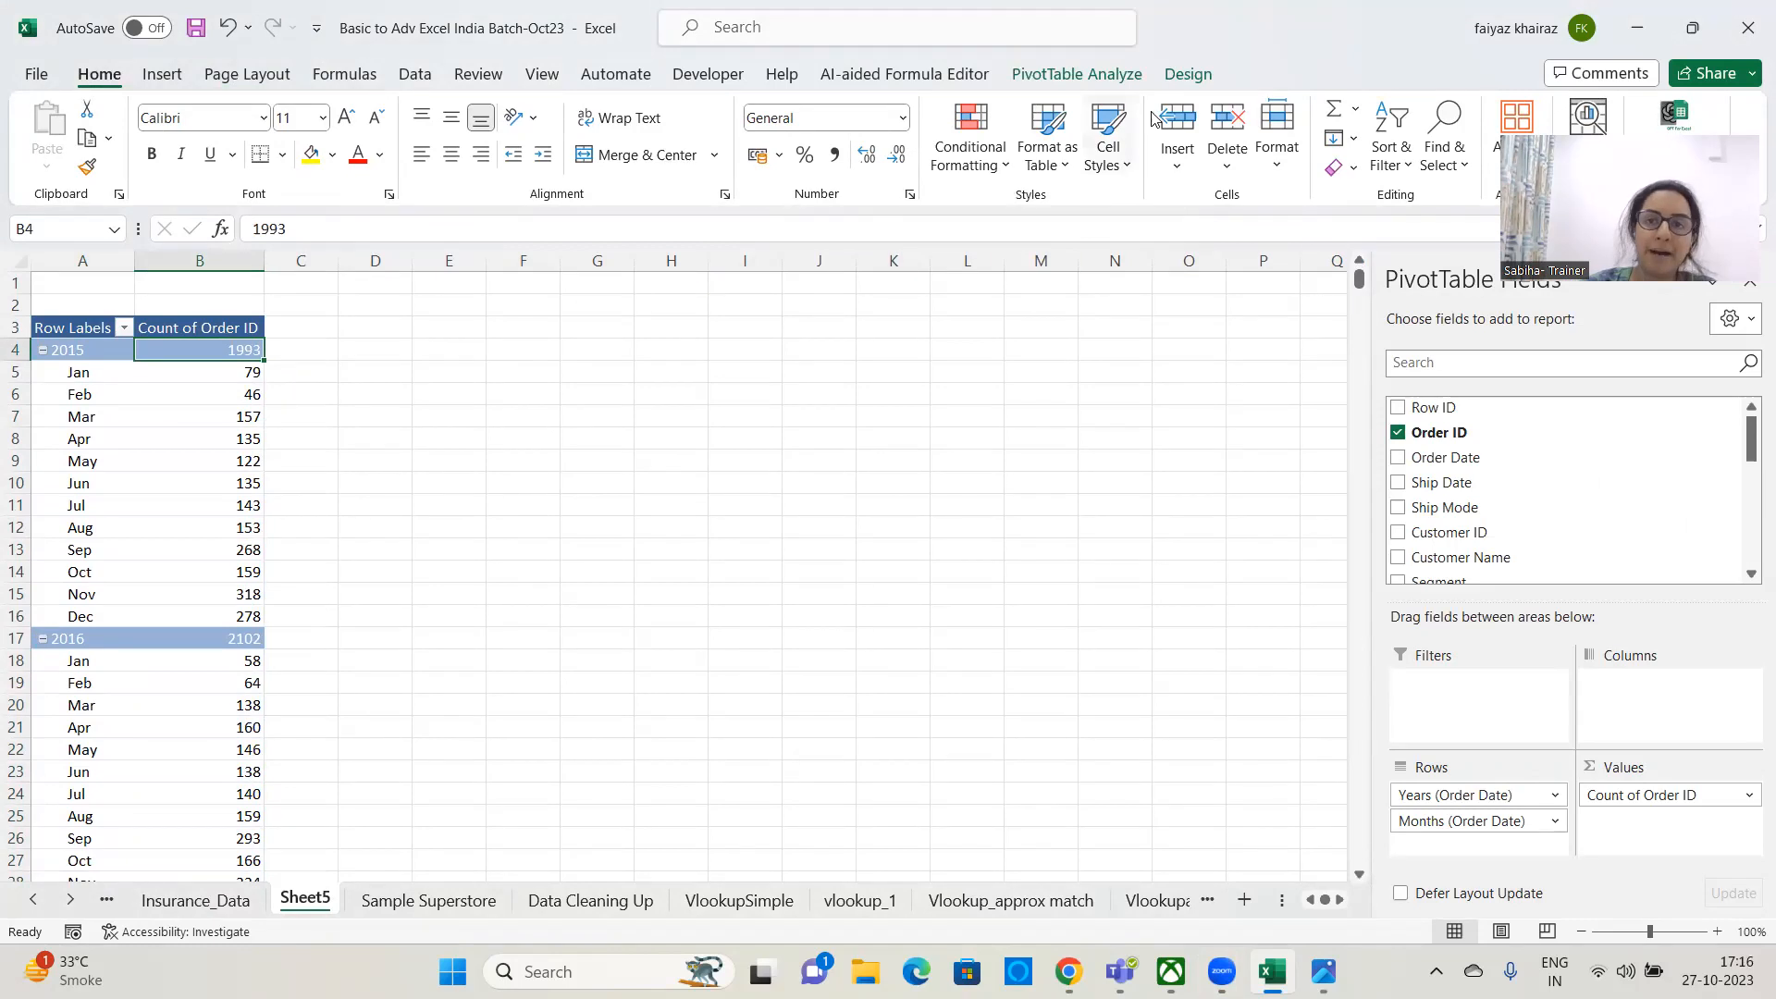
- Return all subtotals to the bottom of each year group and review the year totals down to the grand total
{"action": "left_click", "coordinate": [1188, 74]}
{"action": "left_click", "coordinate": [53, 153]}
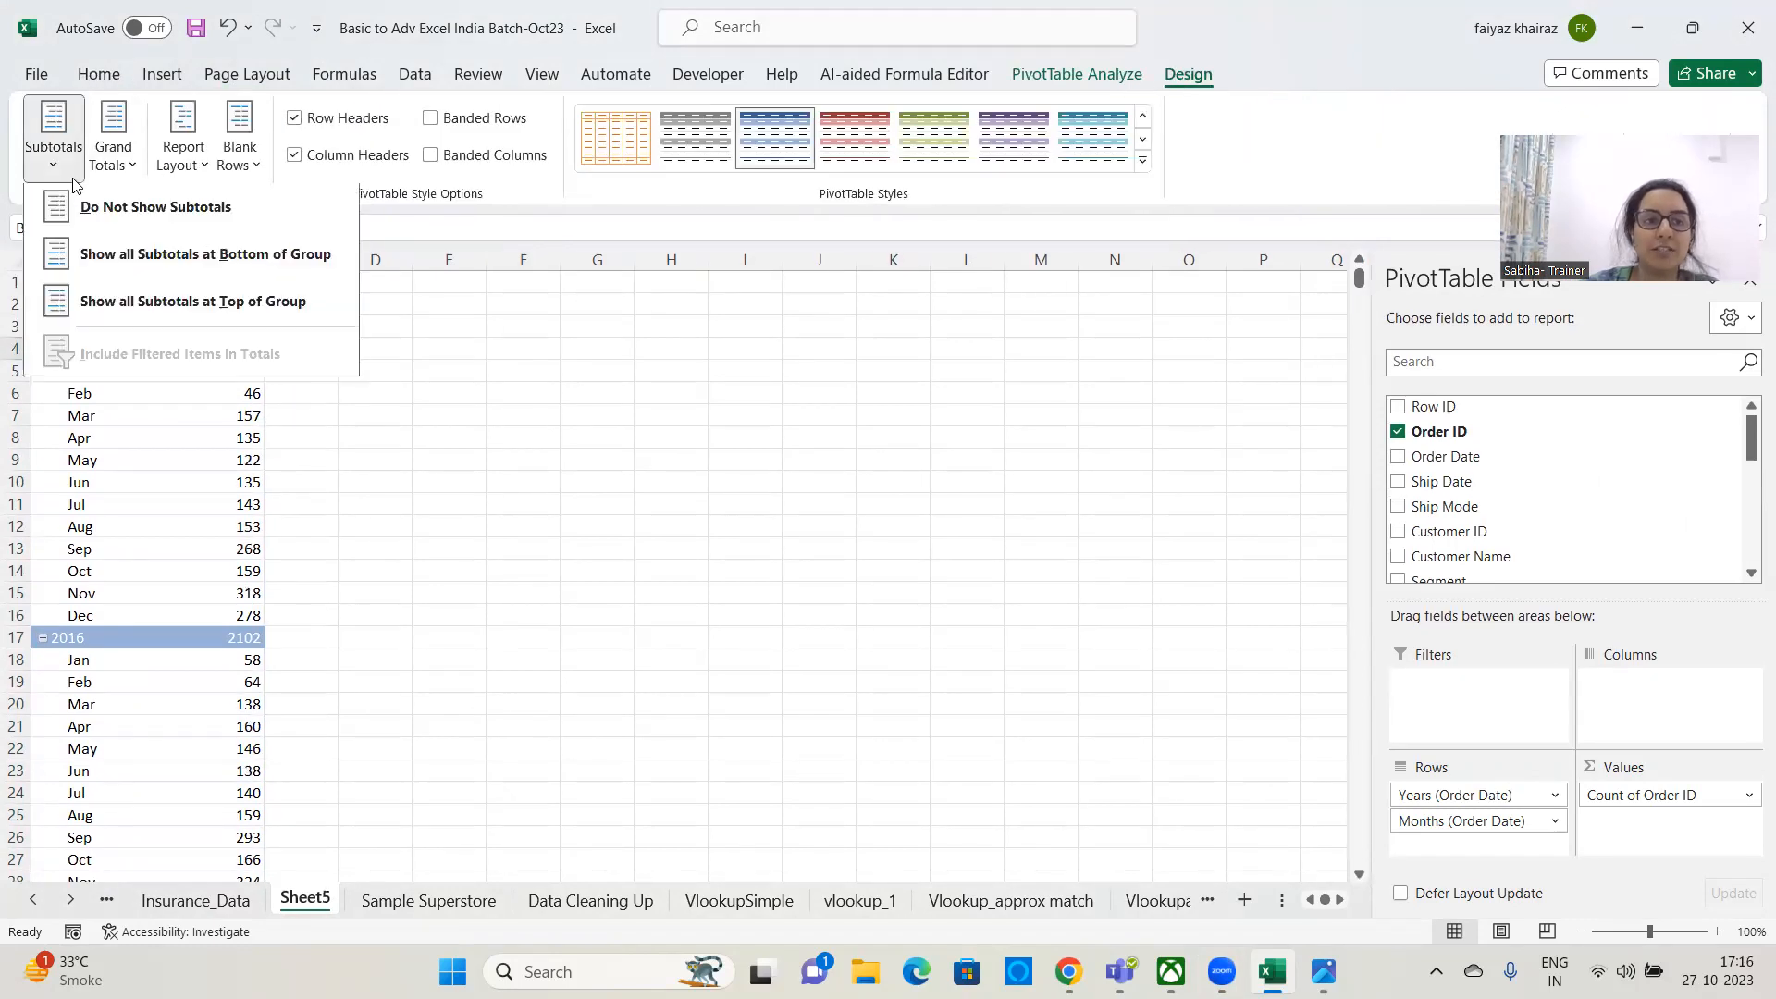
{"action": "left_click", "coordinate": [259, 257]}
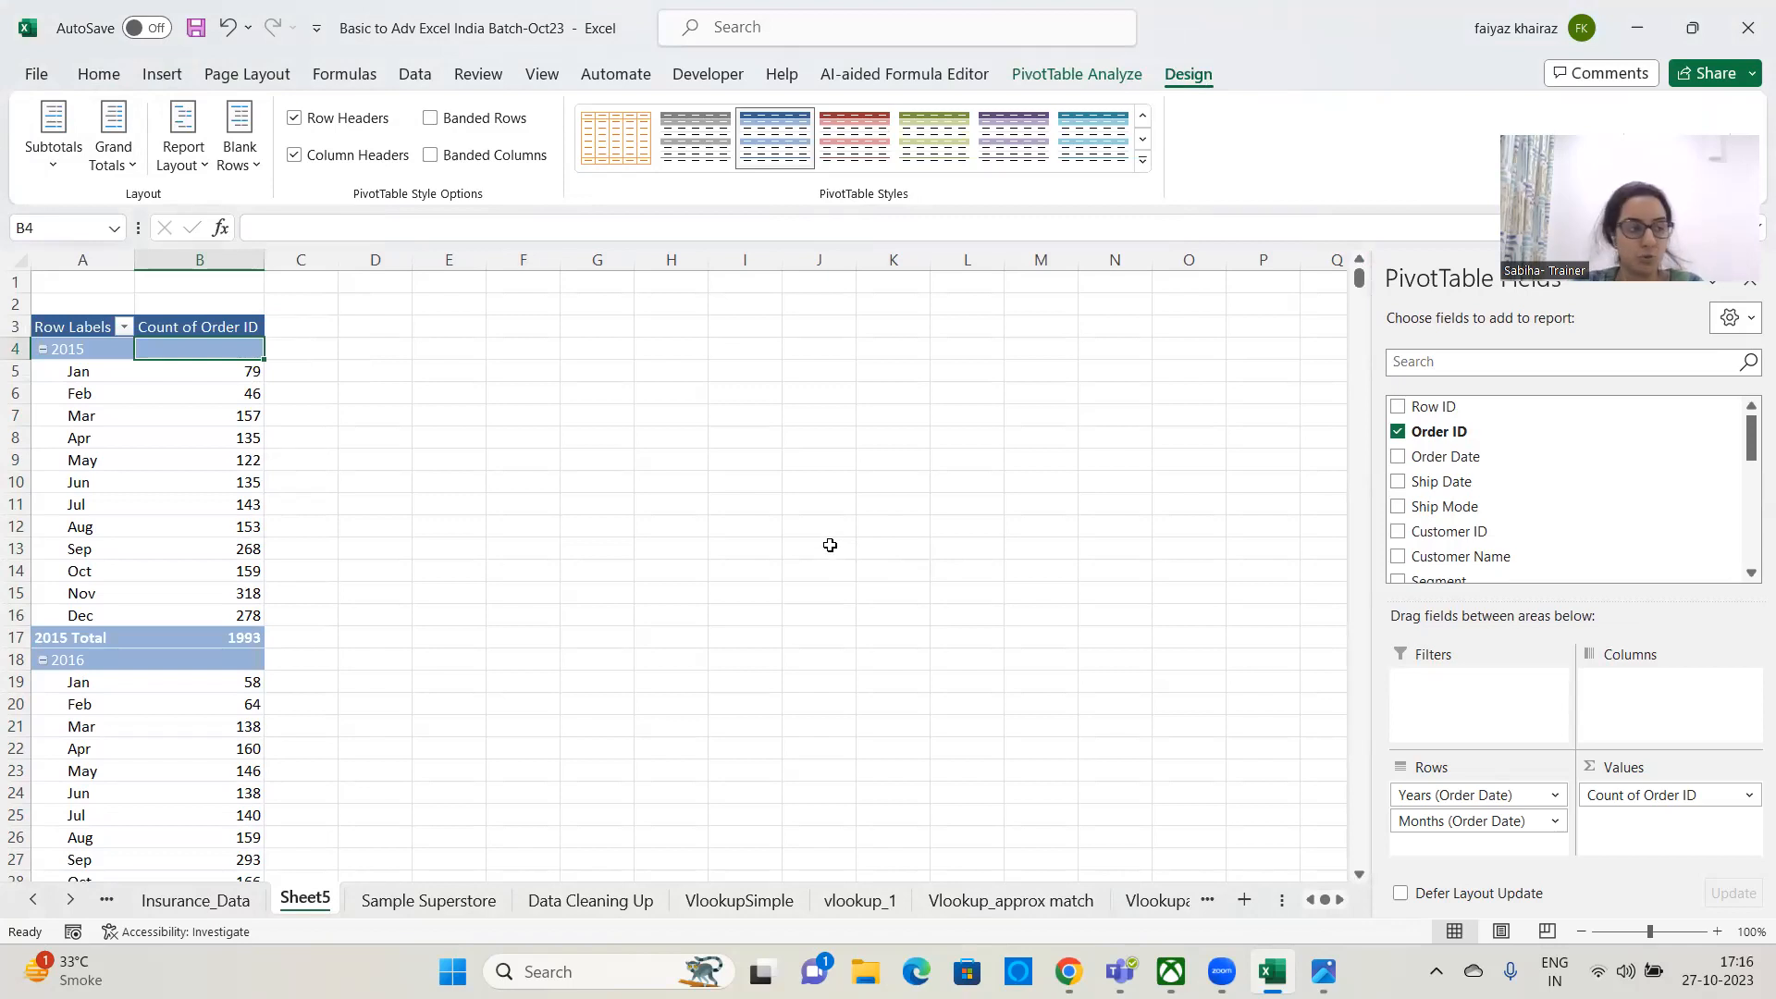
{"action": "left_click", "coordinate": [211, 640]}
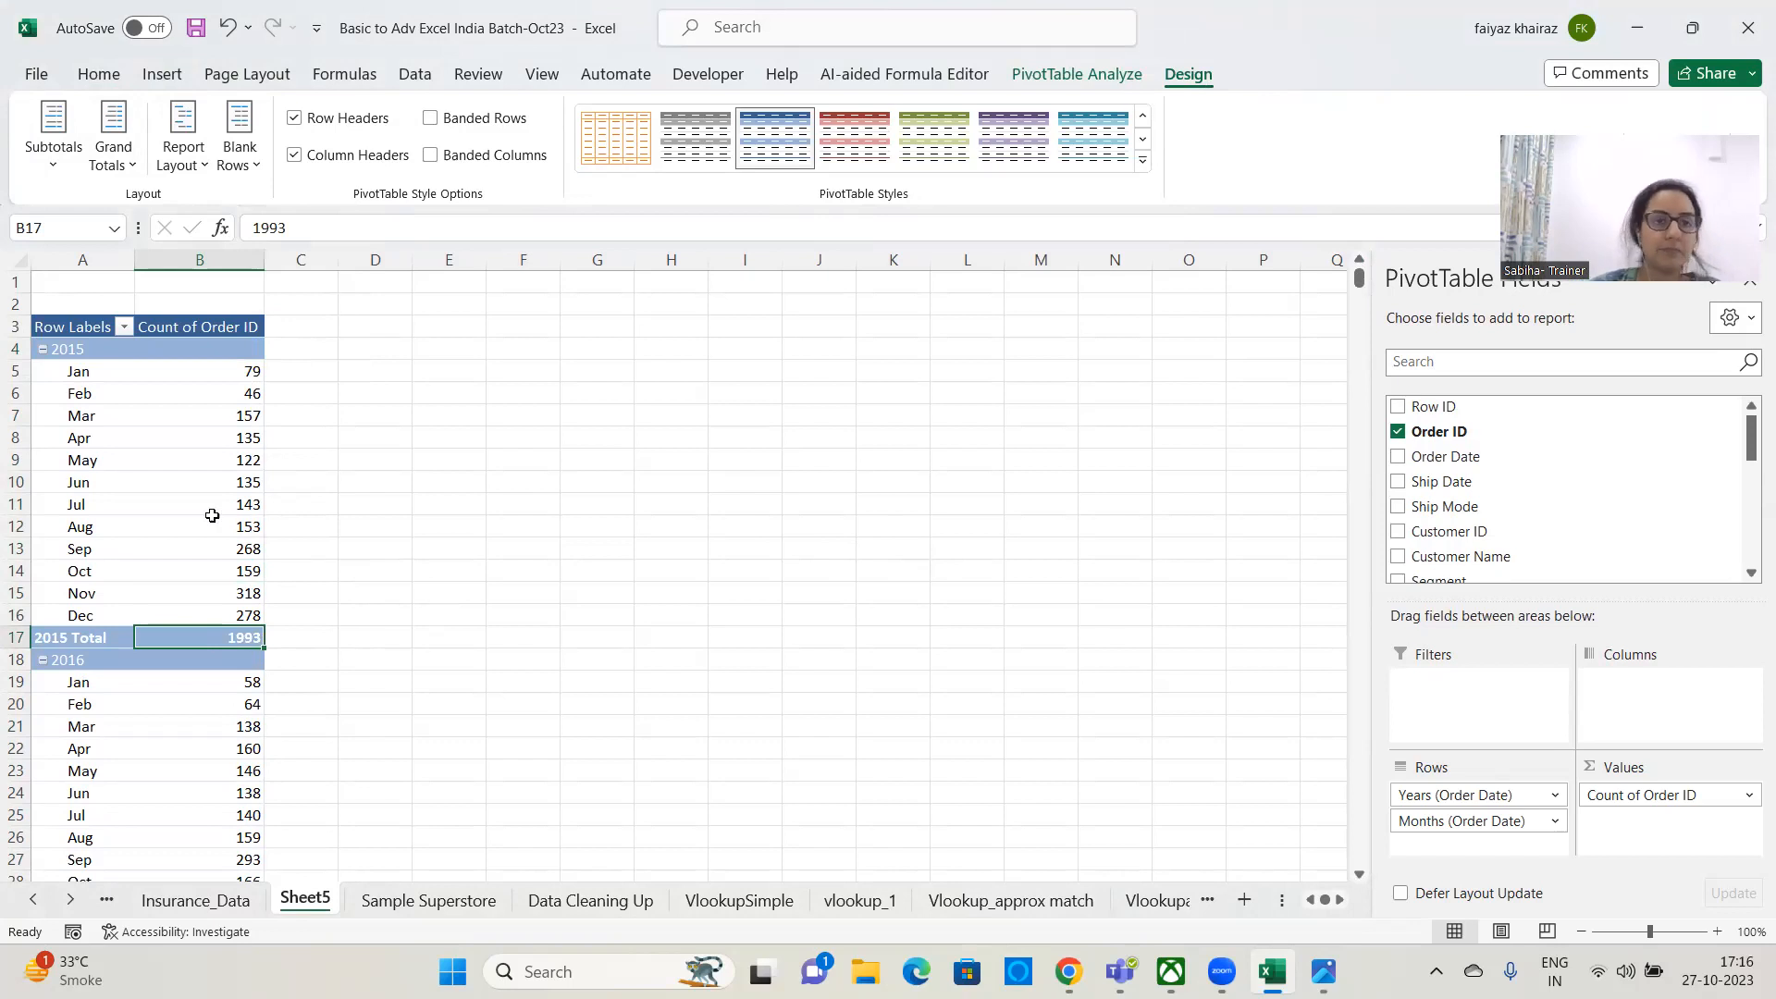
{"action": "scroll", "coordinate": [430, 627], "scroll_direction": "down", "scroll_amount": 1}
{"action": "scroll", "coordinate": [430, 626], "scroll_direction": "down", "scroll_amount": 13}
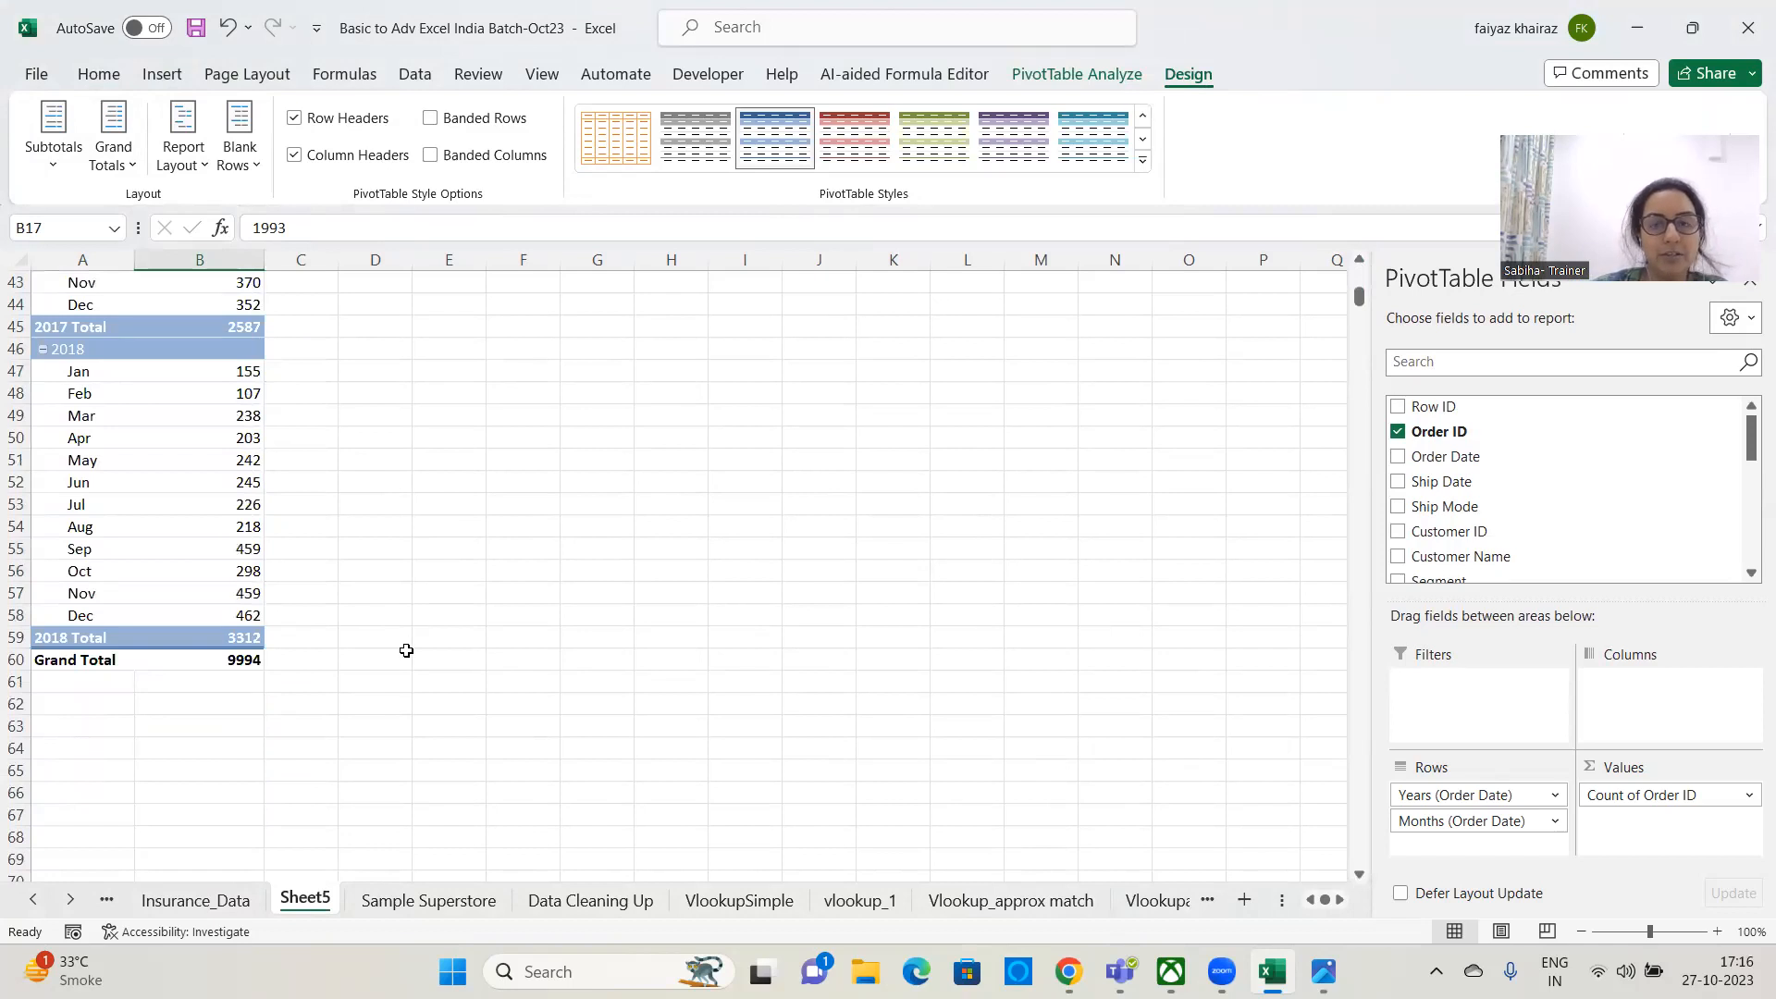
- Add Ship Mode to the pivot table's columns and select the grand totals along the last row and in the last column
{"action": "left_click", "coordinate": [197, 658]}
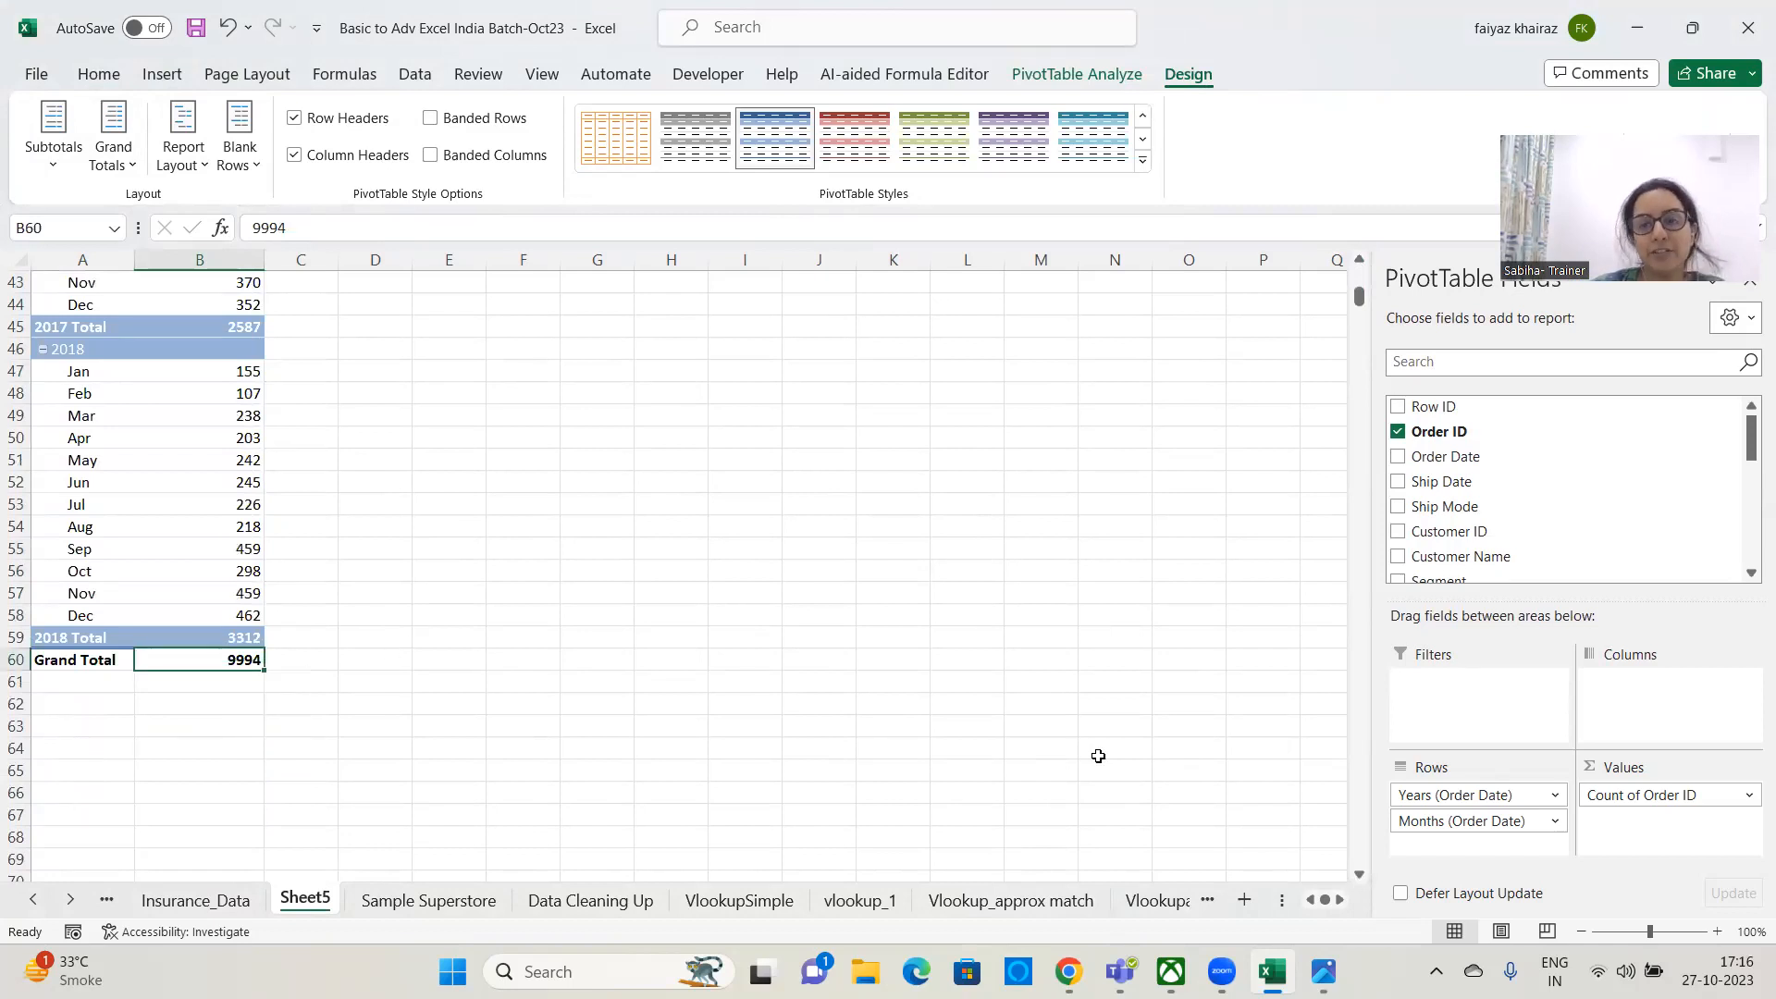
{"action": "left_click_drag", "start_coordinate": [1434, 508], "coordinate": [1639, 722]}
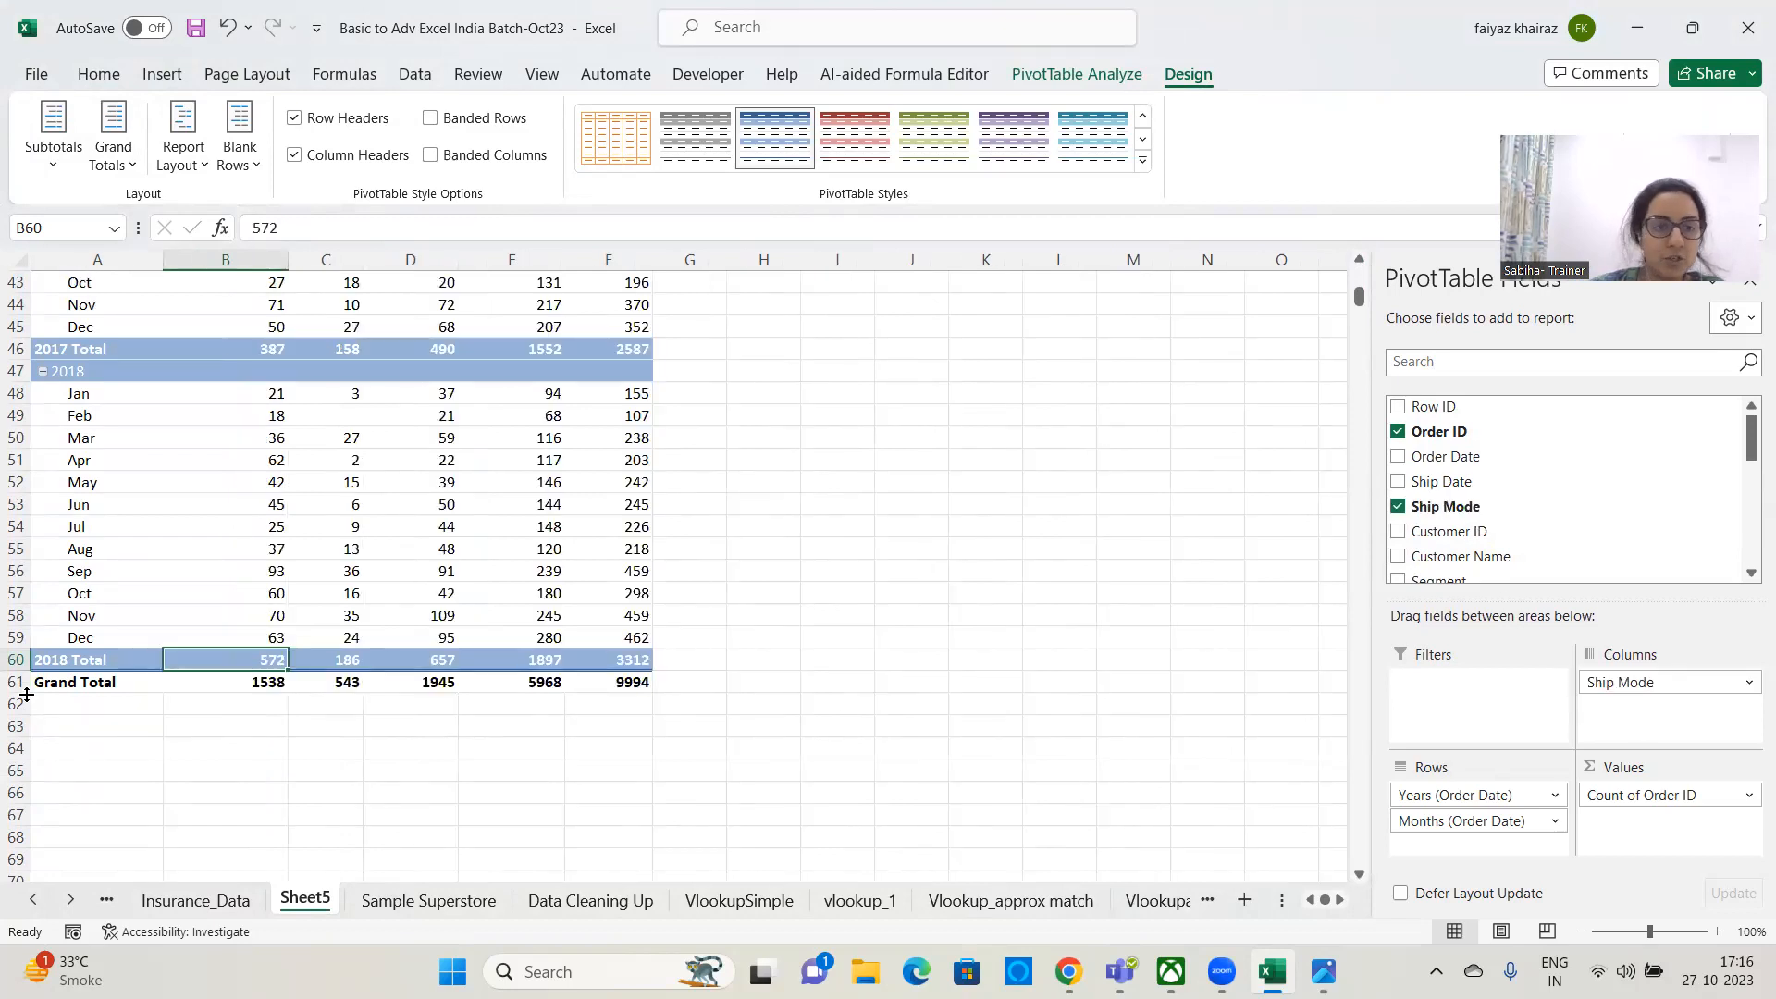
{"action": "left_click_drag", "start_coordinate": [242, 684], "coordinate": [629, 681]}
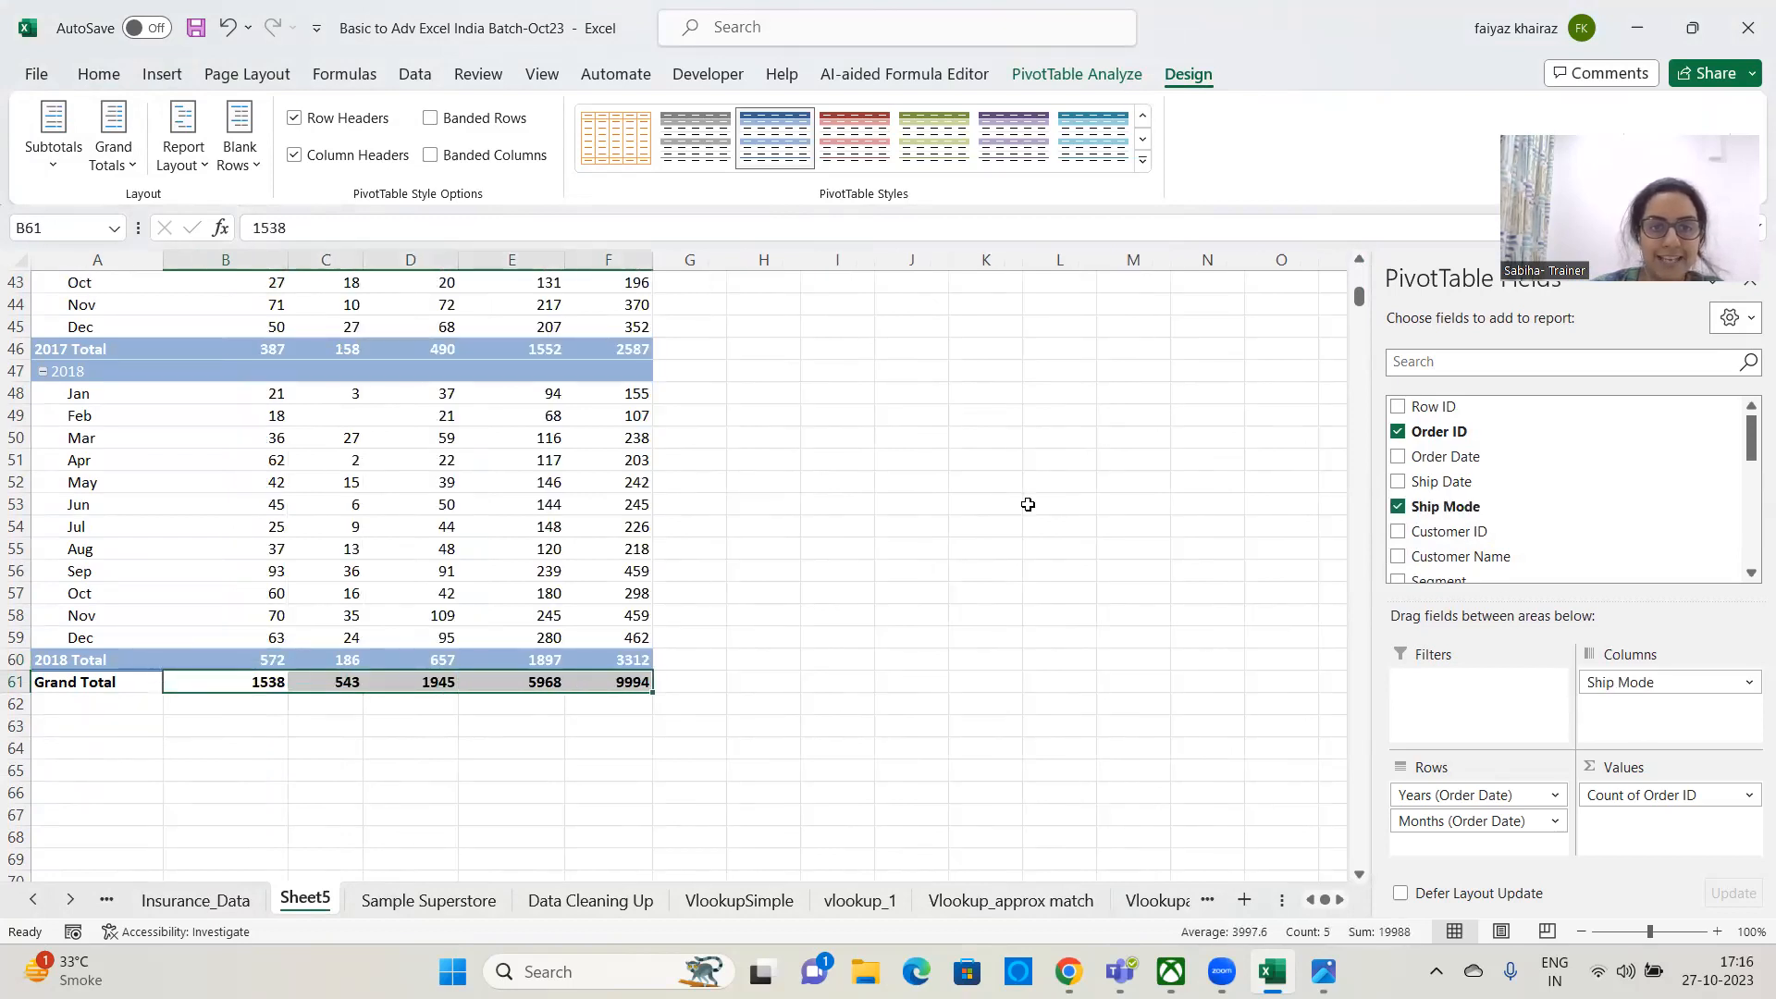
{"action": "scroll", "coordinate": [1008, 491], "scroll_direction": "up", "scroll_amount": 14}
{"action": "left_click_drag", "start_coordinate": [609, 396], "coordinate": [643, 793]}
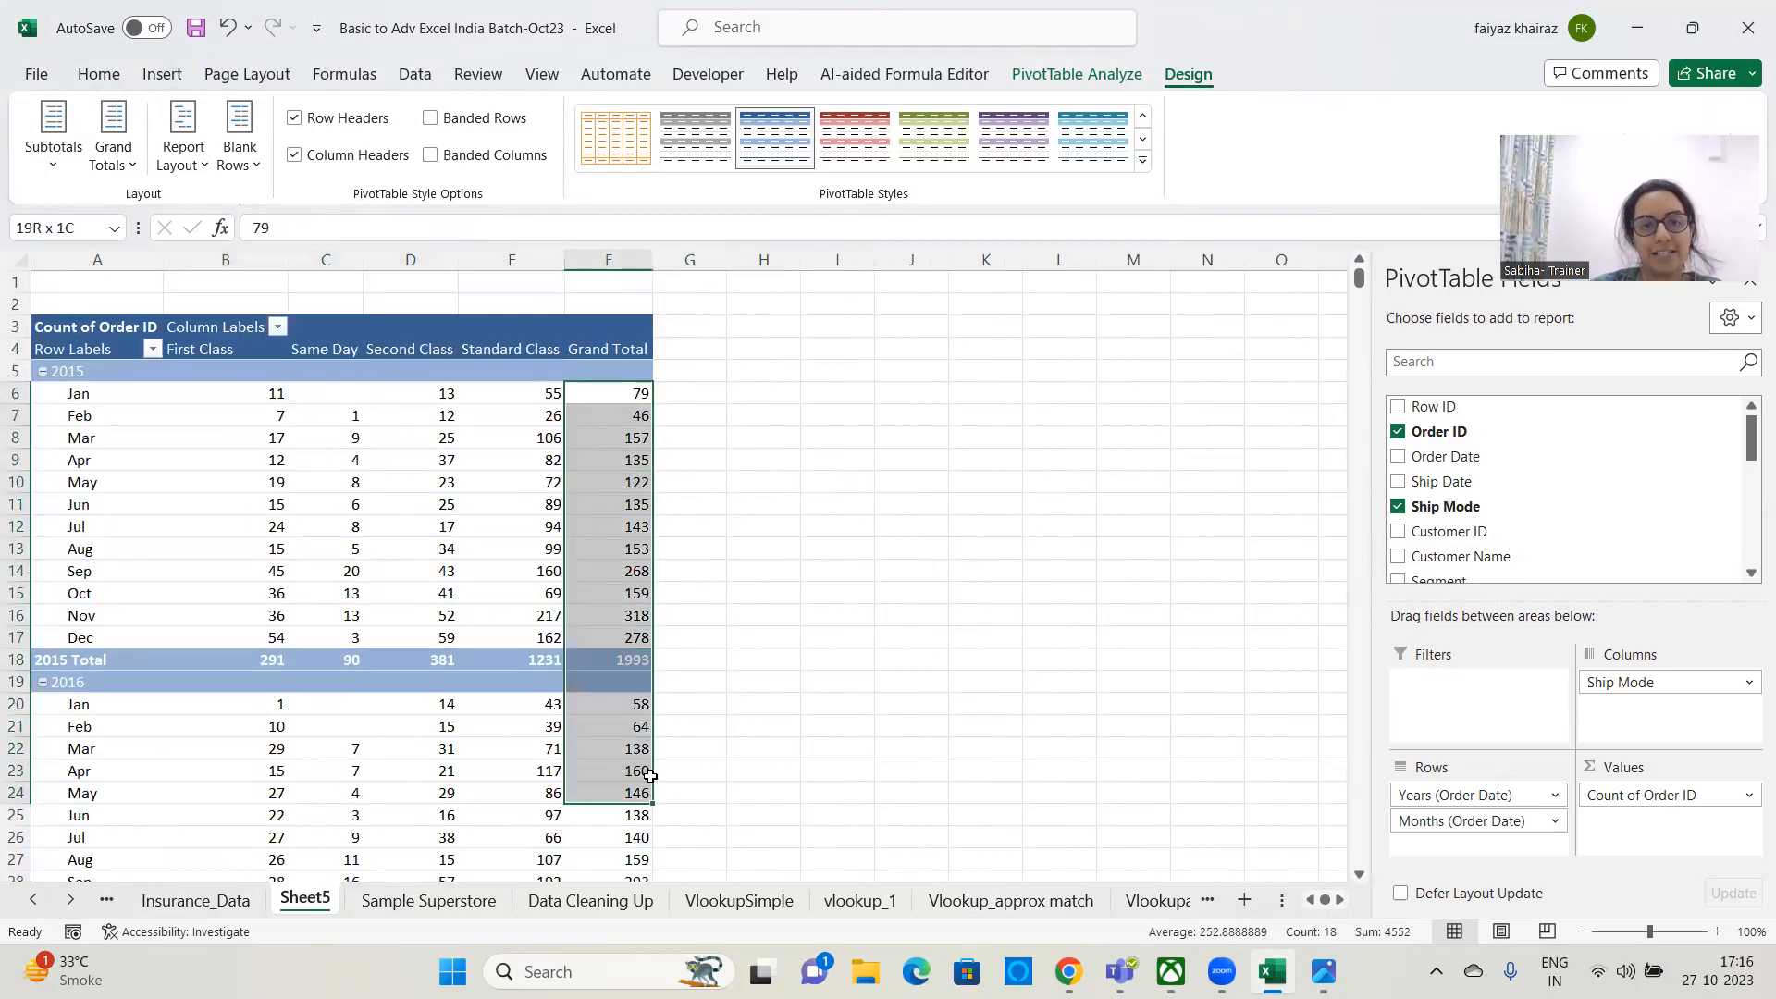
{"action": "left_click", "coordinate": [901, 456]}
- Turn off grand totals for both rows and columns and check the end of the pivot table
{"action": "left_click", "coordinate": [613, 545]}
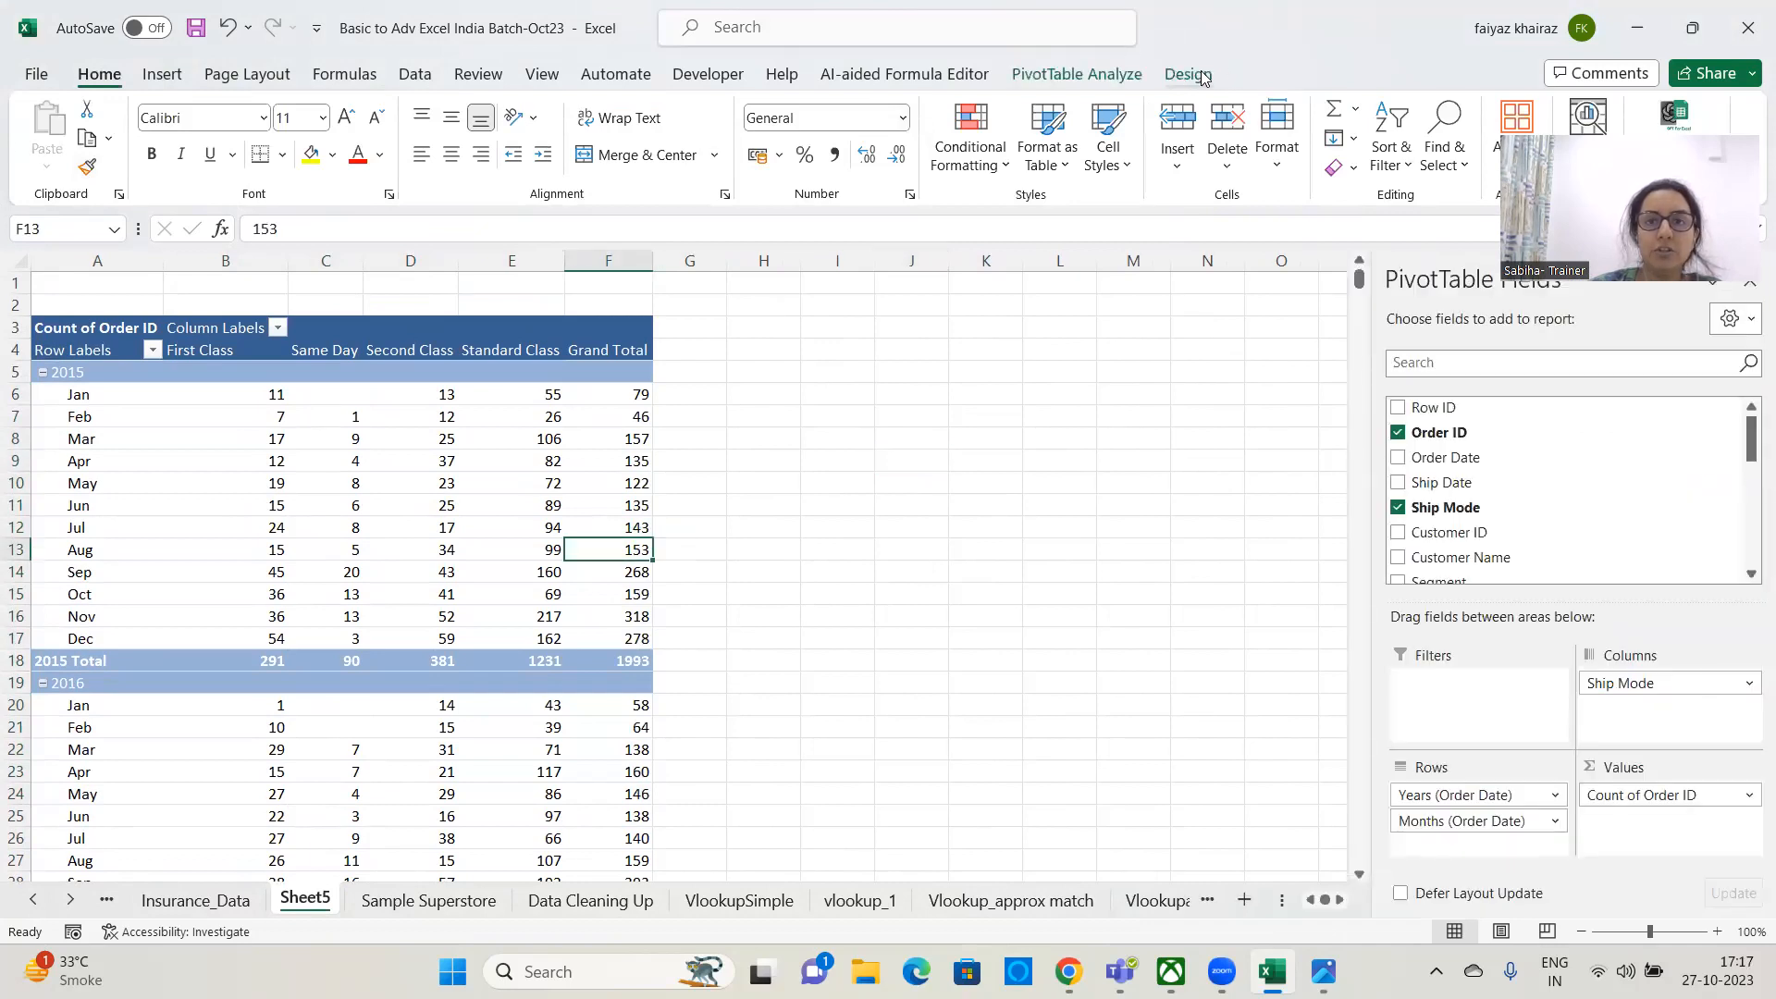
{"action": "left_click", "coordinate": [1188, 74]}
{"action": "left_click", "coordinate": [128, 160]}
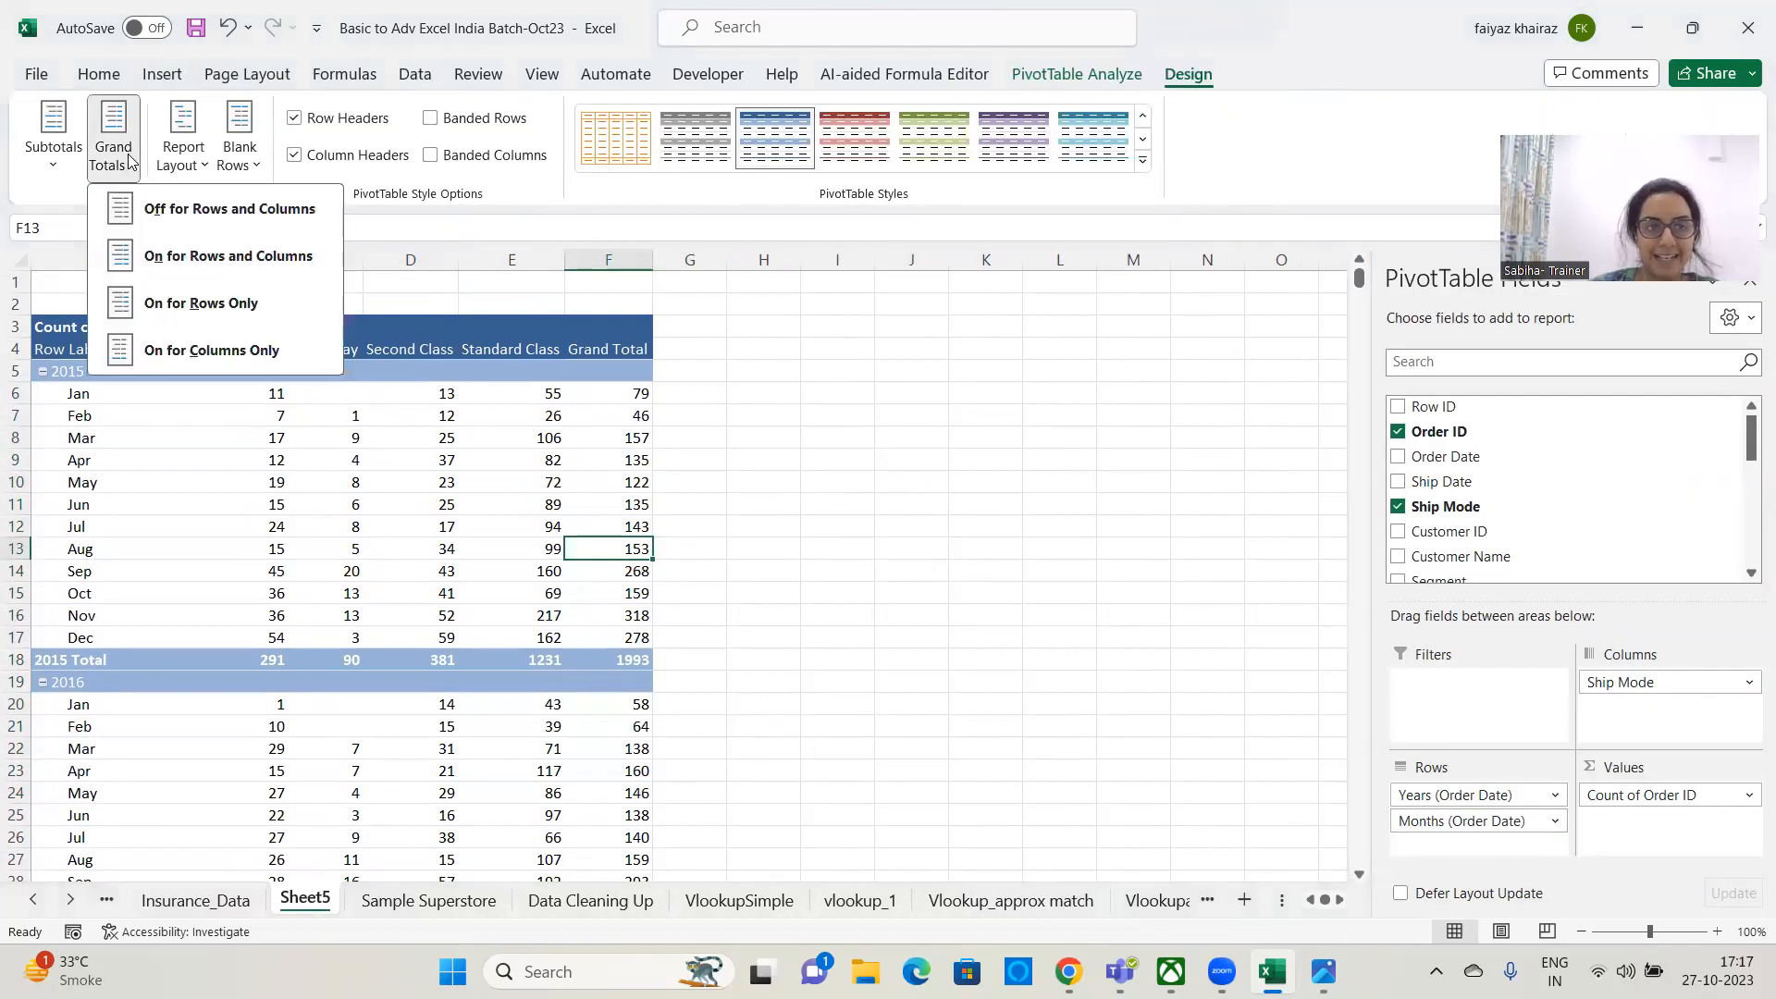
{"action": "left_click", "coordinate": [196, 213]}
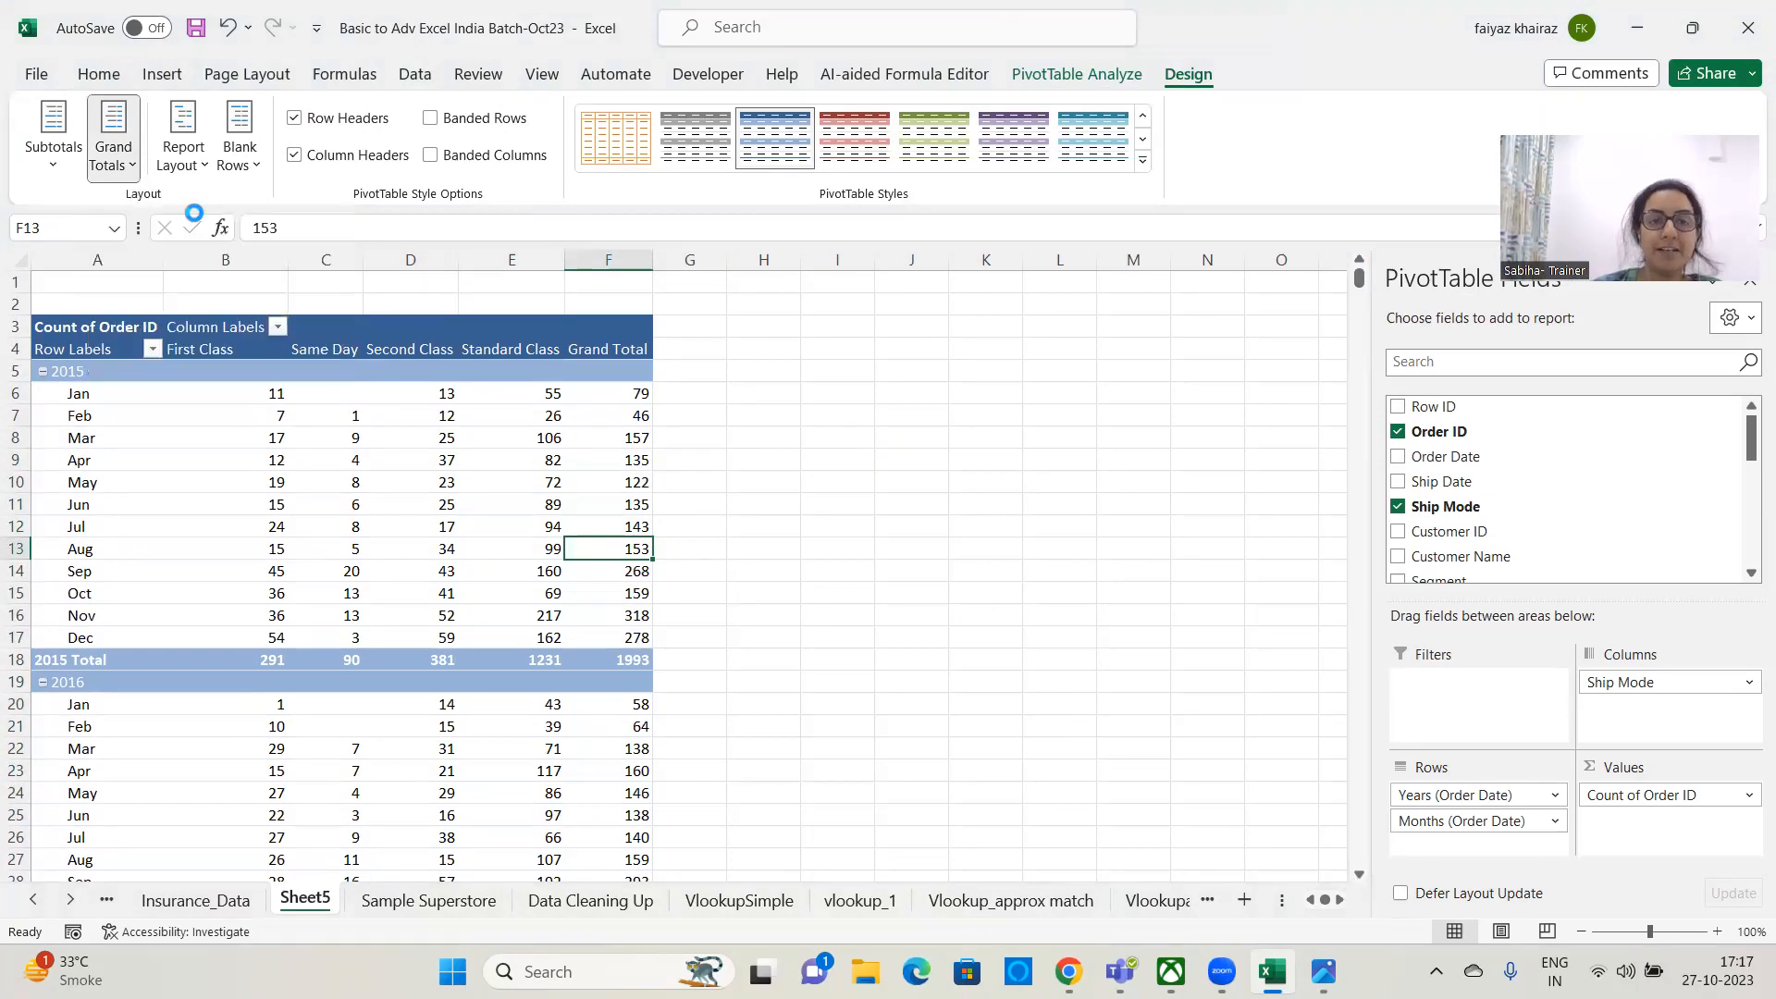
{"action": "scroll", "coordinate": [624, 579], "scroll_direction": "down", "scroll_amount": 4}
{"action": "scroll", "coordinate": [618, 564], "scroll_direction": "up", "scroll_amount": 4}
{"action": "scroll", "coordinate": [726, 417], "scroll_direction": "down", "scroll_amount": 17}
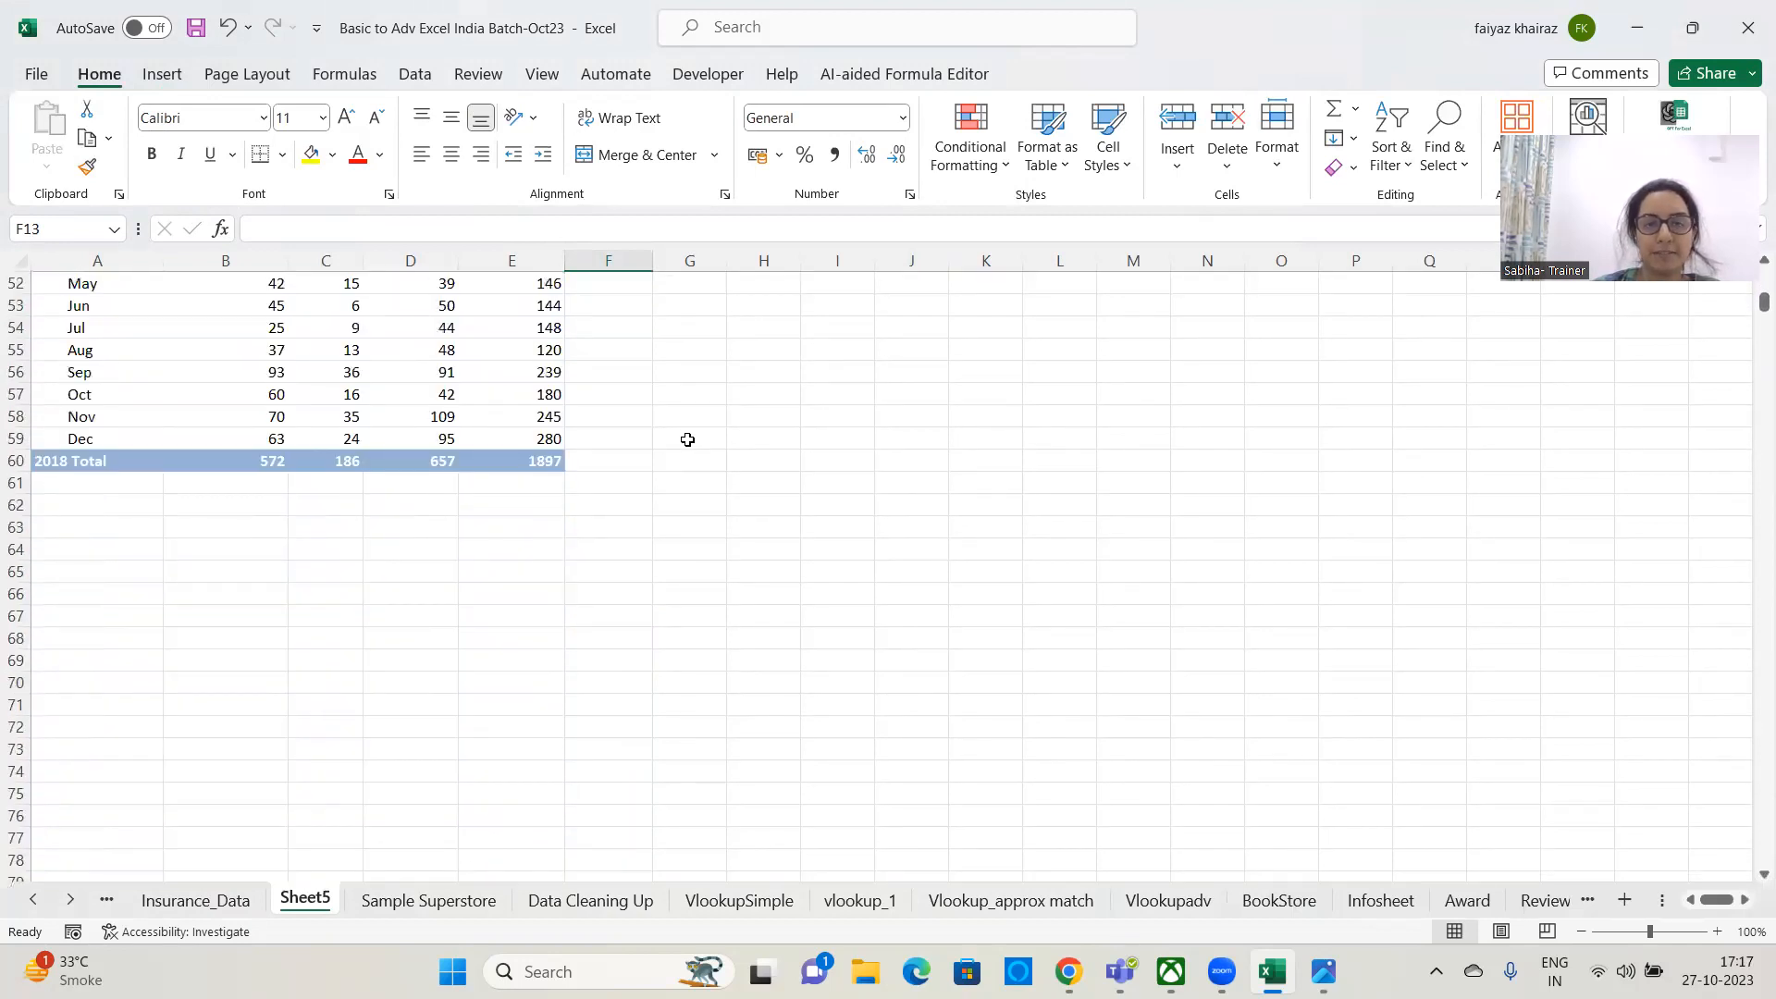
- Turn grand totals back on for rows and columns and go through each ship mode's value in the Grand Total row
{"action": "left_click", "coordinate": [208, 393]}
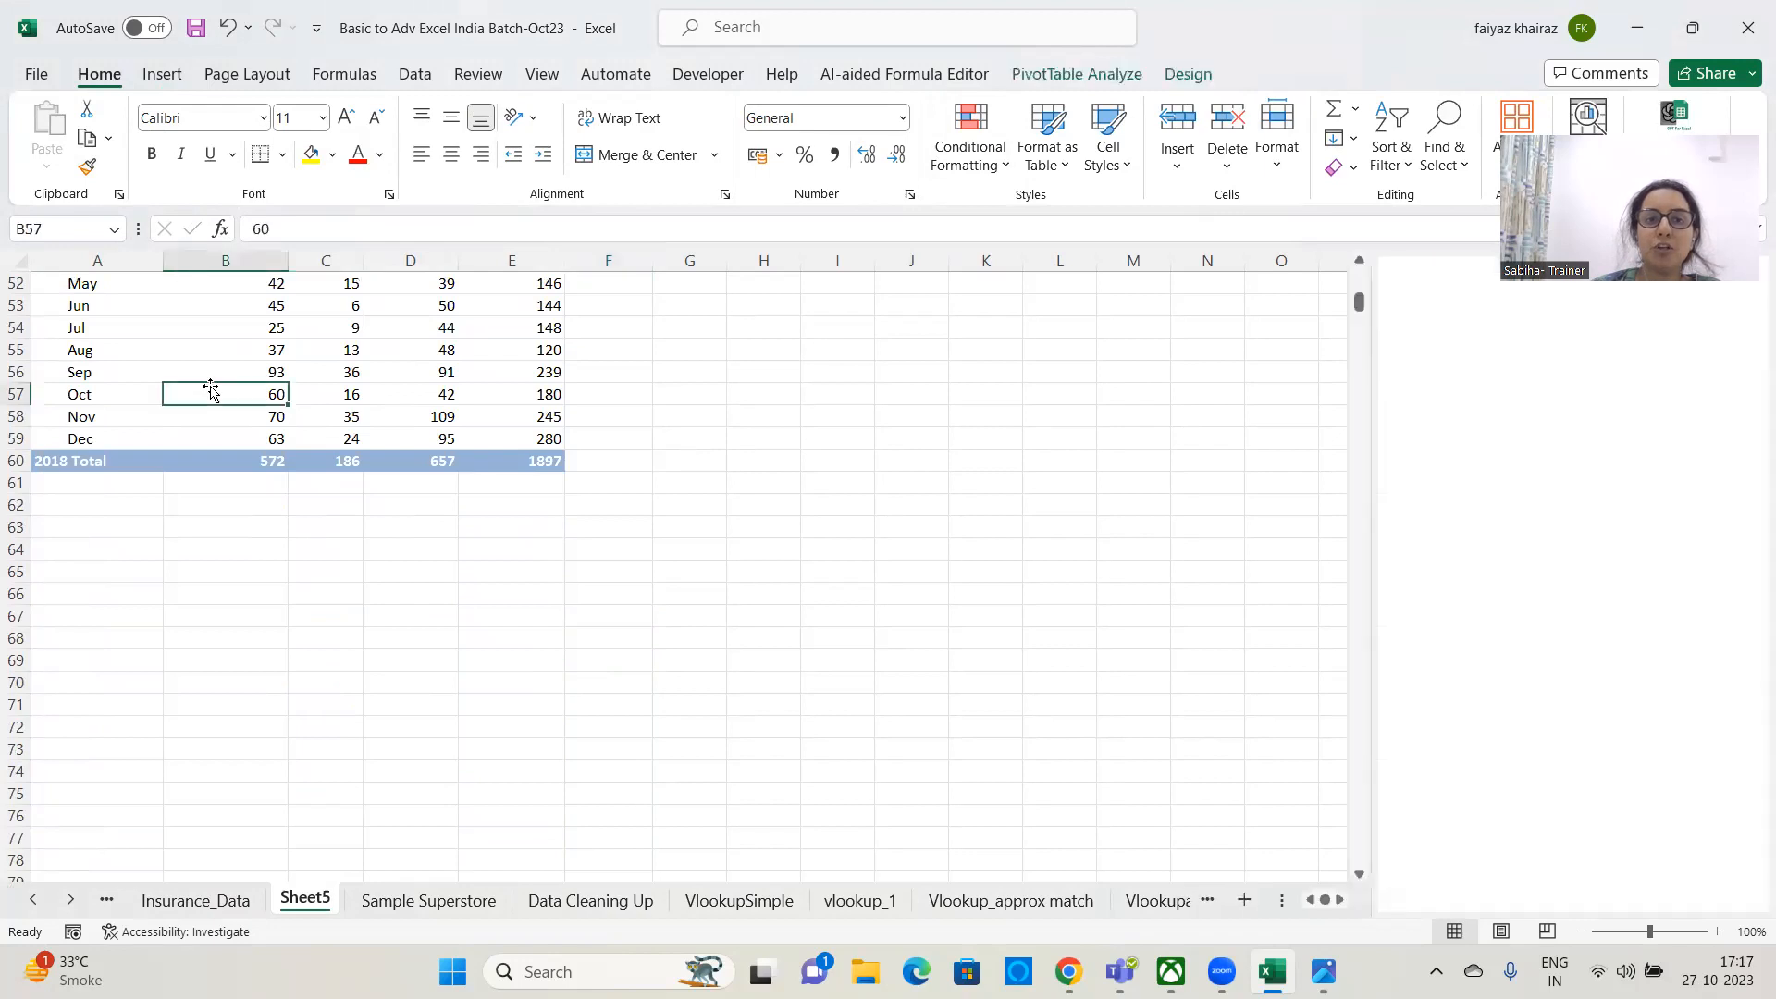
{"action": "left_click", "coordinate": [1187, 74]}
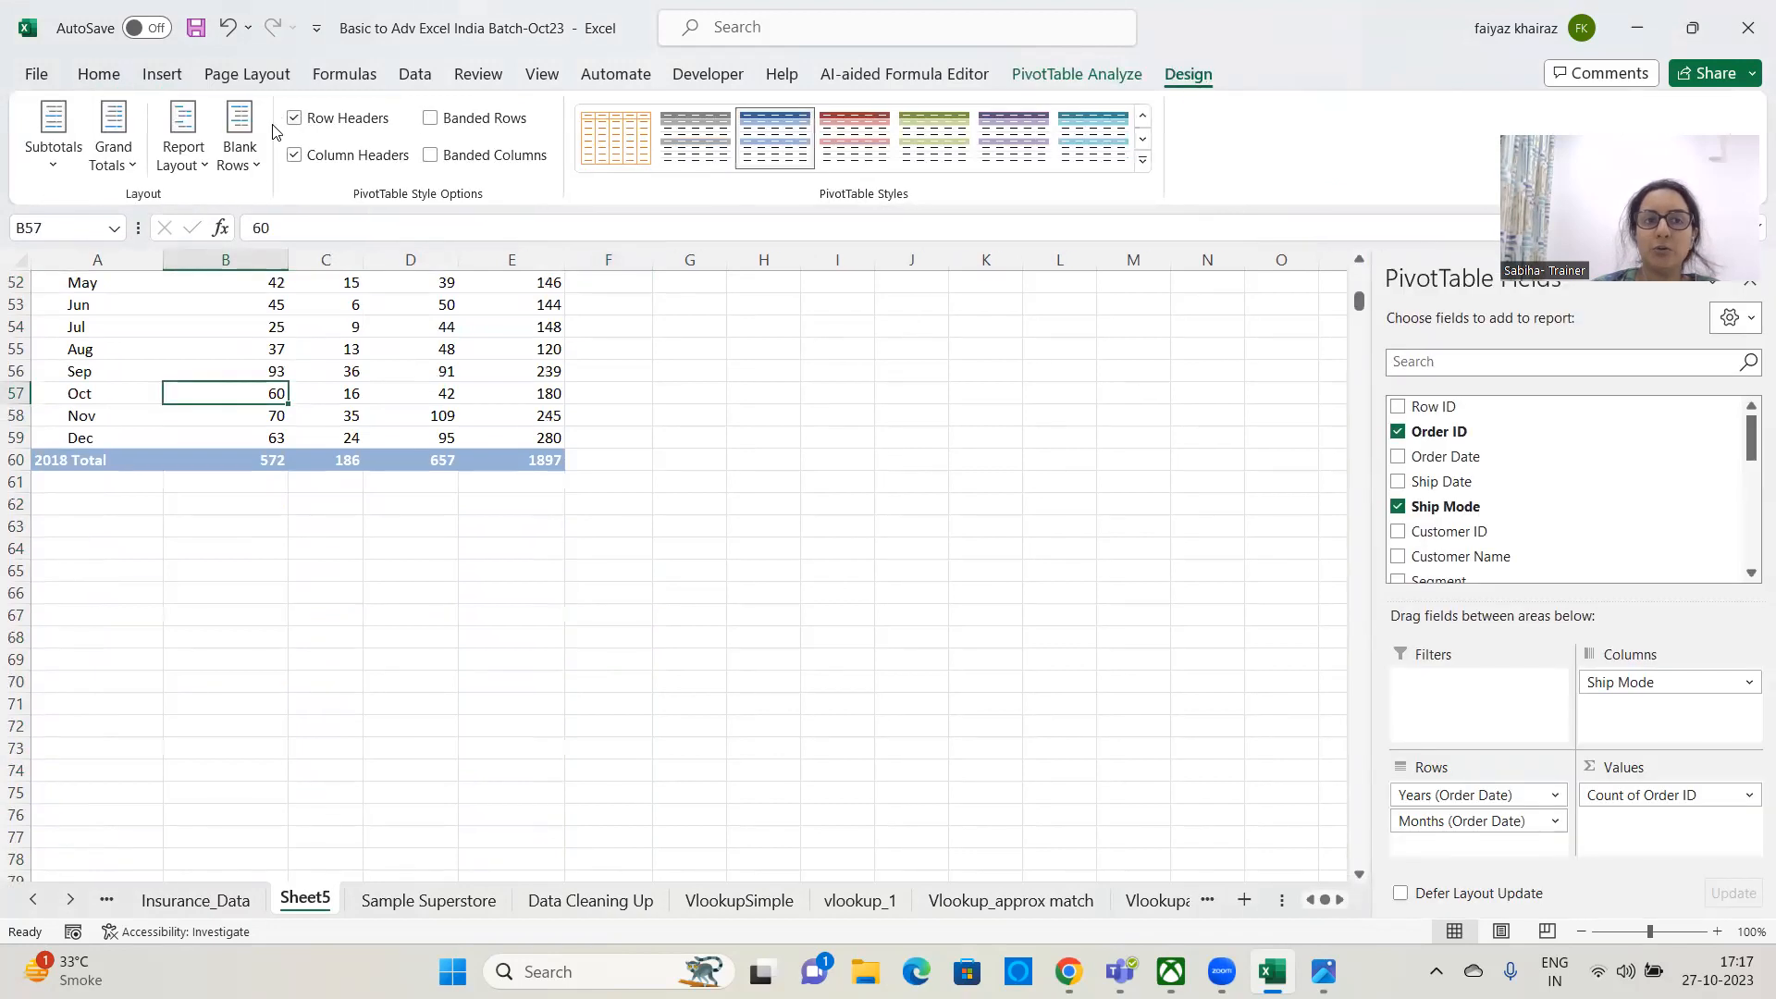
{"action": "left_click", "coordinate": [134, 171]}
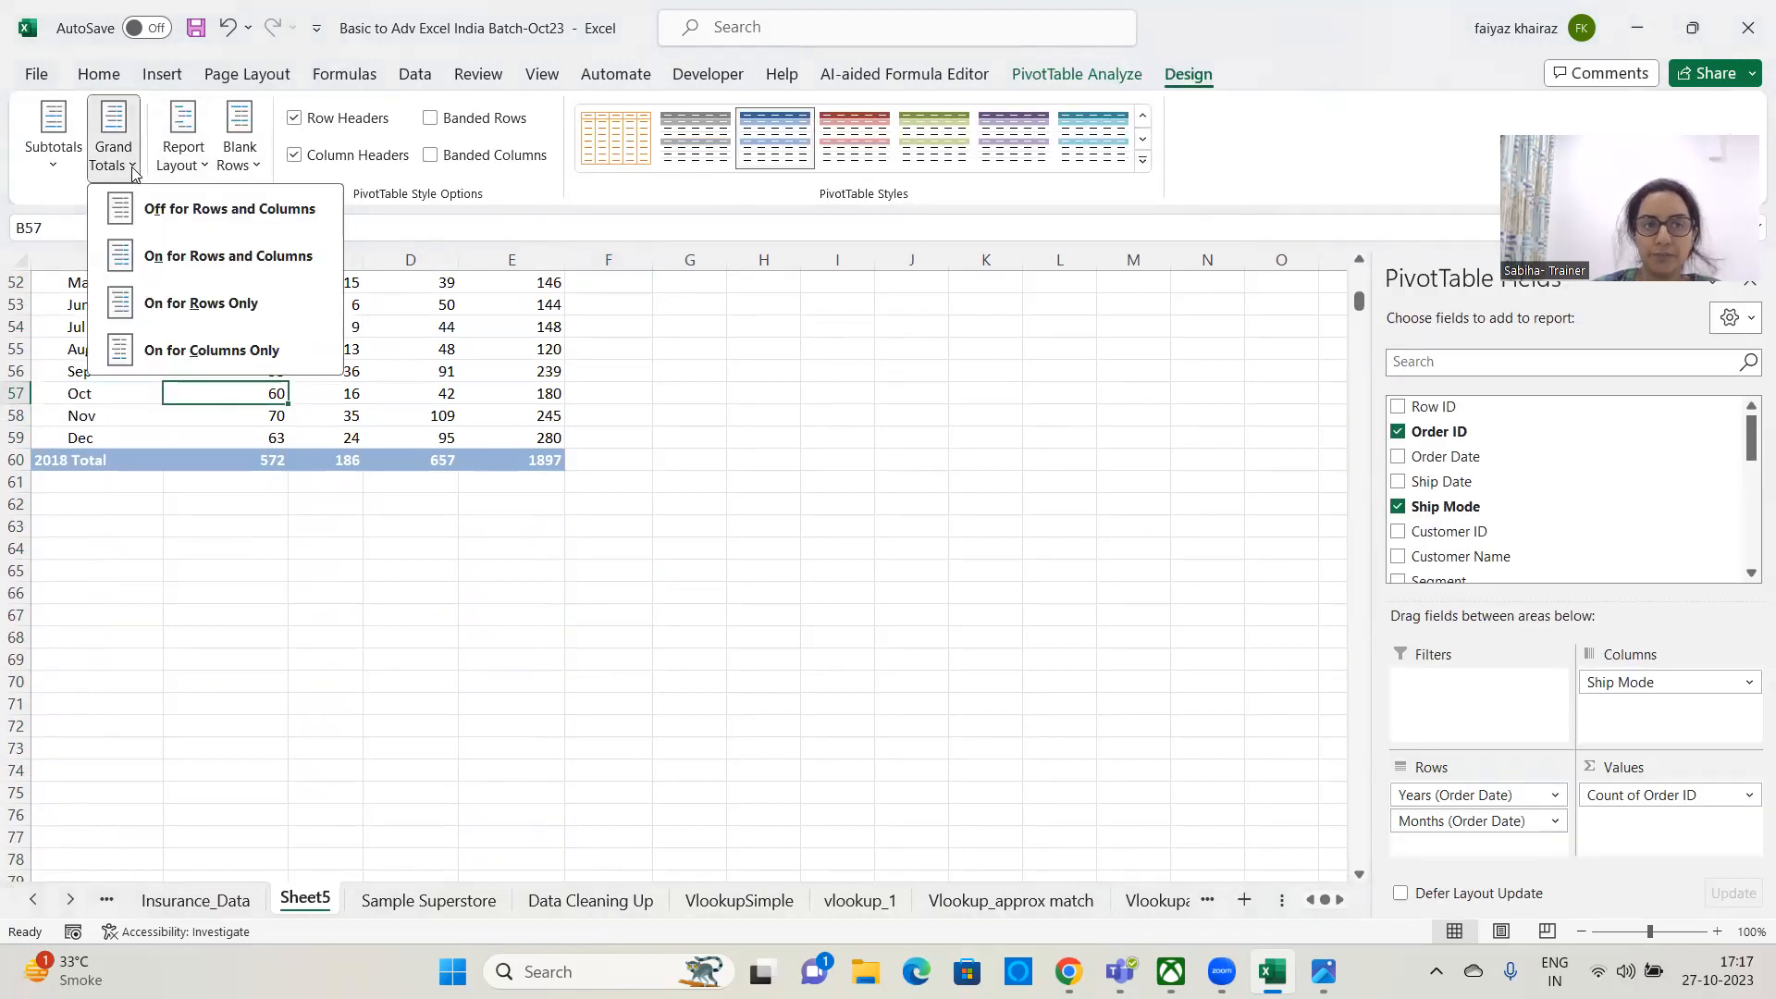
{"action": "left_click", "coordinate": [159, 261]}
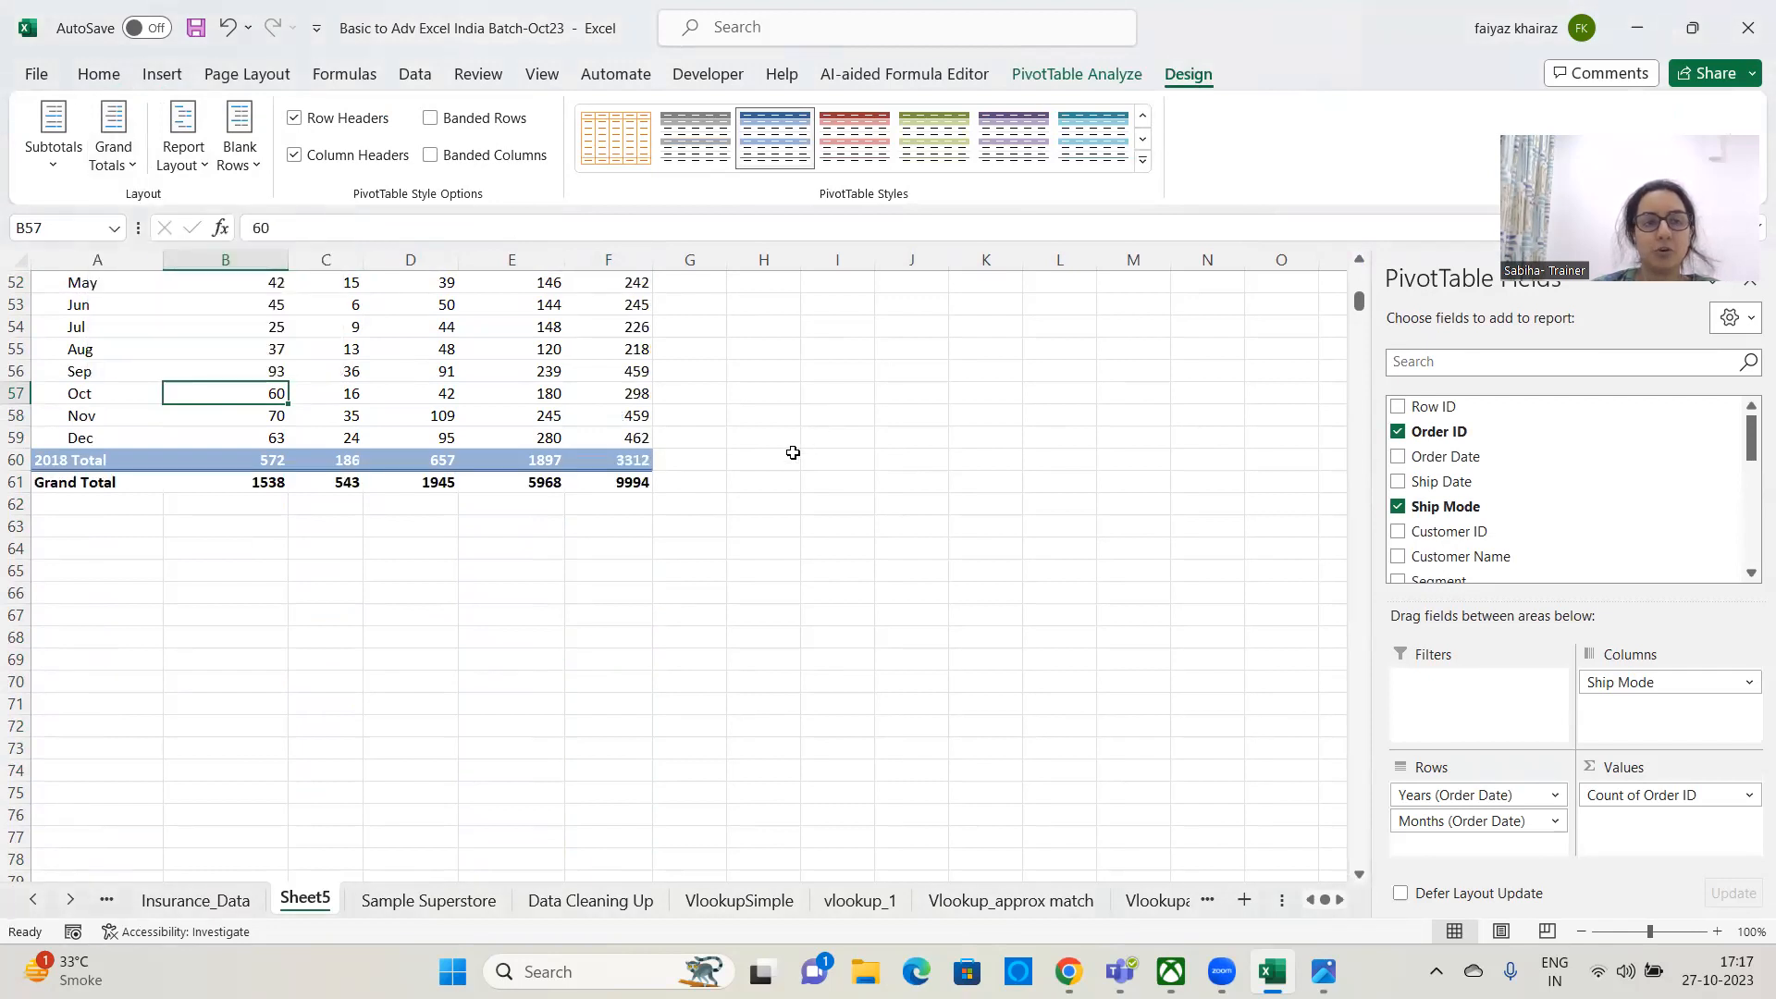
{"action": "left_click", "coordinate": [212, 484]}
{"action": "left_click", "coordinate": [333, 482]}
{"action": "left_click", "coordinate": [417, 482]}
{"action": "left_click", "coordinate": [519, 482]}
{"action": "left_click", "coordinate": [608, 482]}
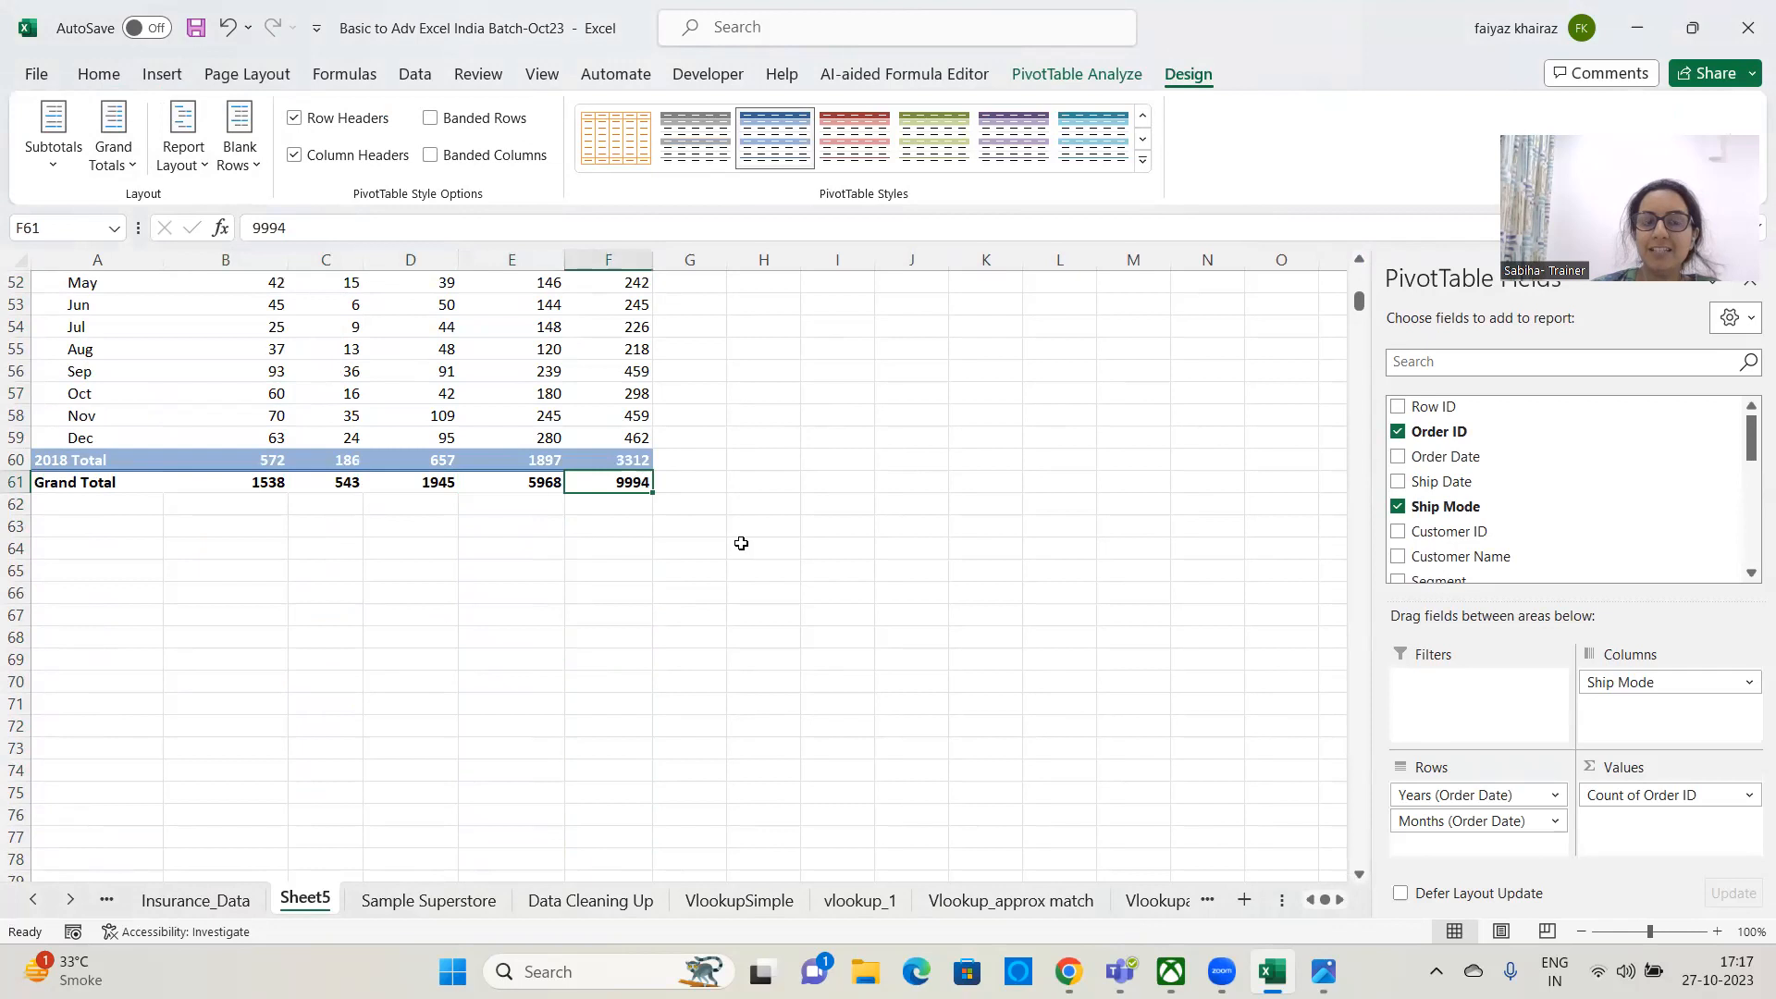
- Go through the 2015 monthly values in the Grand Total column from February to July
{"action": "scroll", "coordinate": [736, 506], "scroll_direction": "up", "scroll_amount": 15}
{"action": "scroll", "coordinate": [736, 497], "scroll_direction": "up", "scroll_amount": 2}
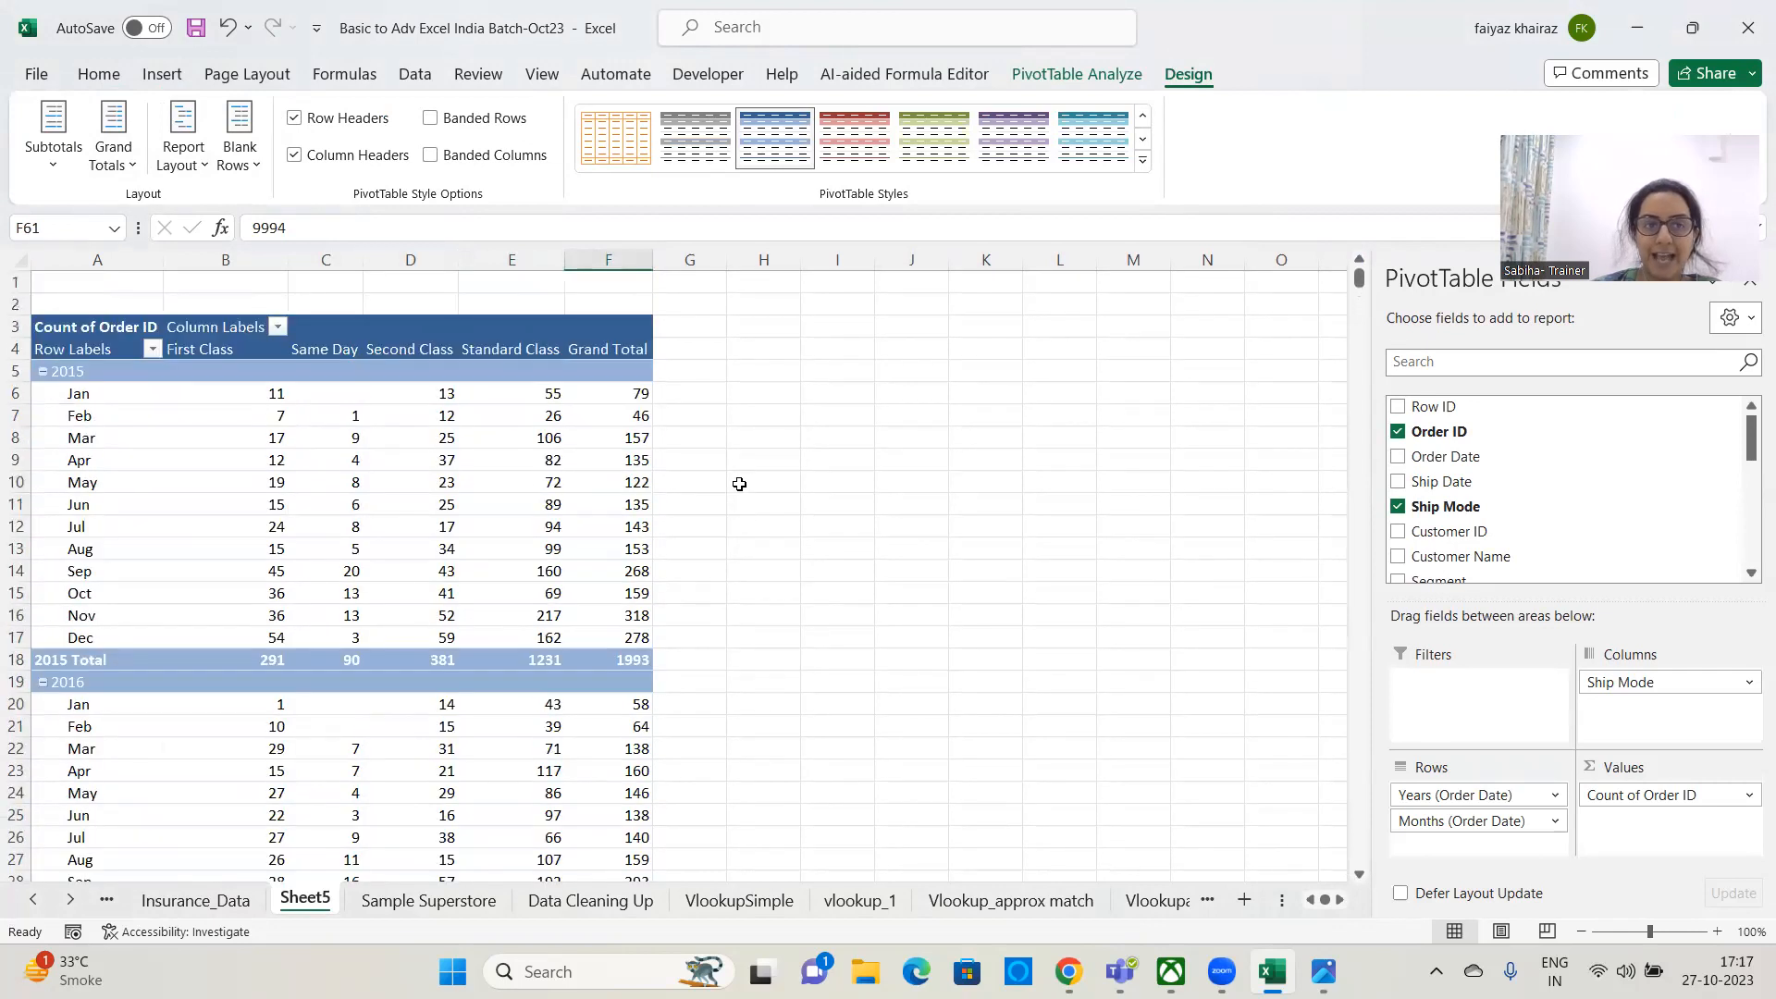
{"action": "left_click", "coordinate": [637, 415]}
{"action": "left_click", "coordinate": [637, 437]}
{"action": "left_click", "coordinate": [637, 460]}
{"action": "left_click", "coordinate": [637, 501]}
{"action": "left_click", "coordinate": [636, 527]}
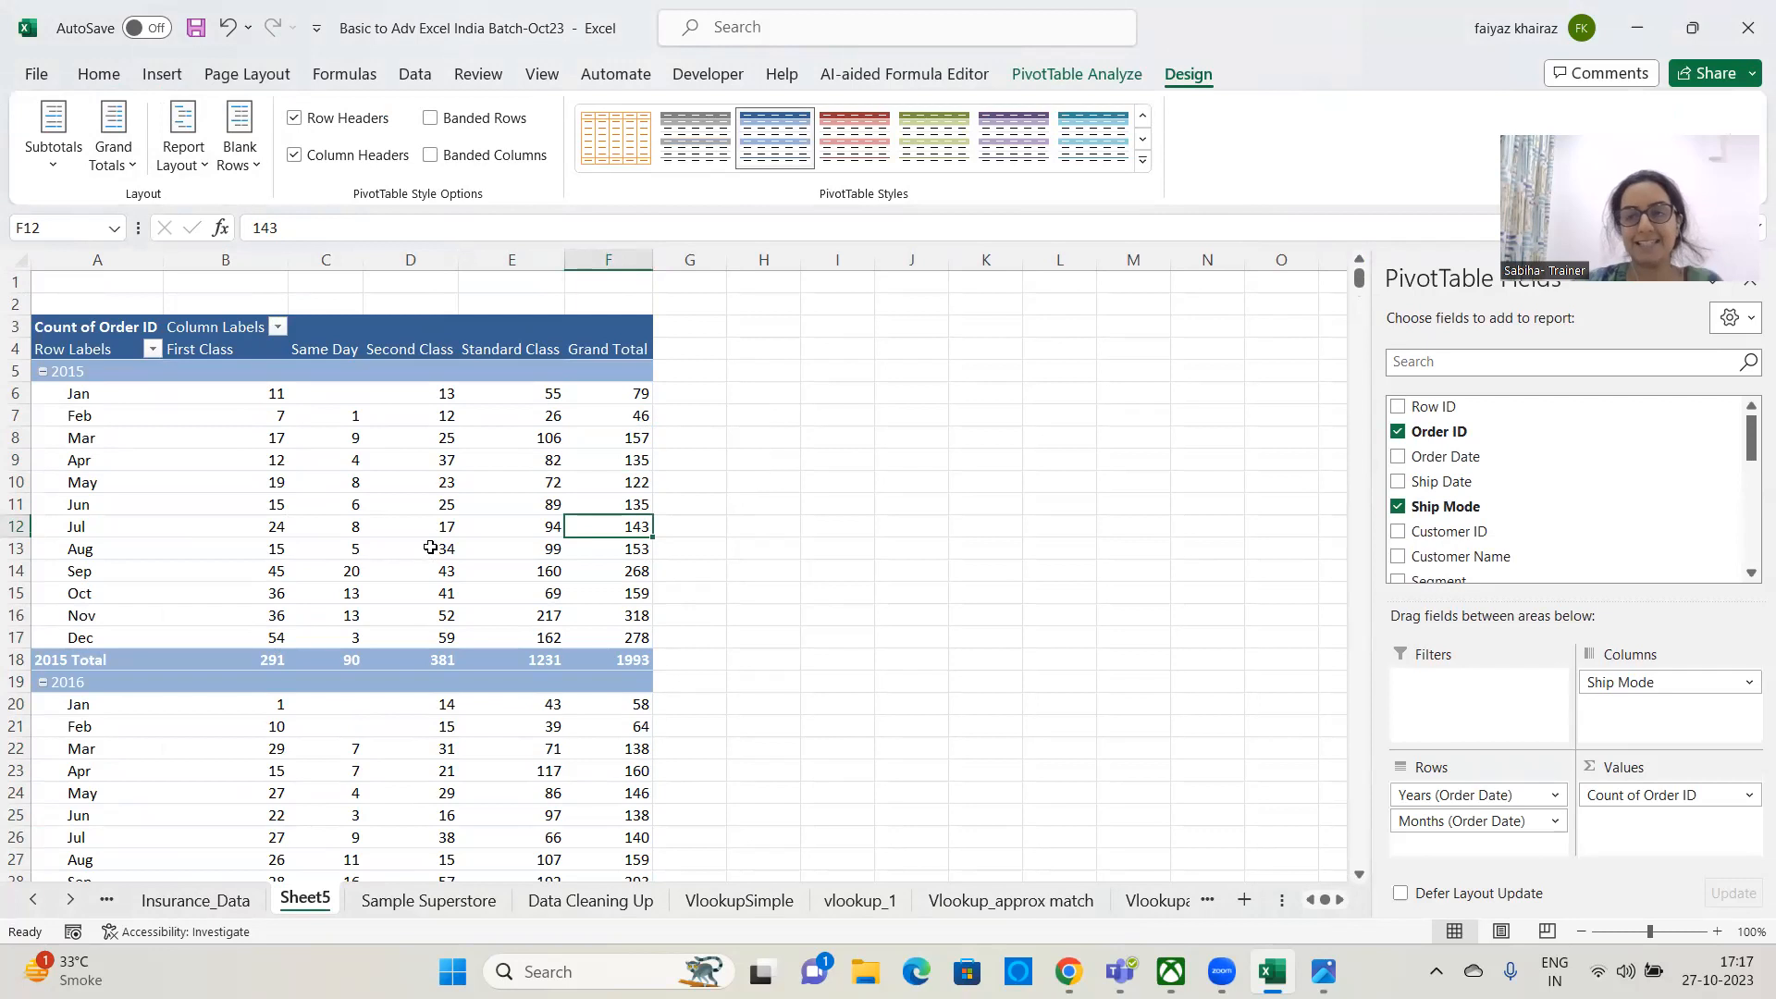
{"action": "mouse_move", "coordinate": [432, 541]}
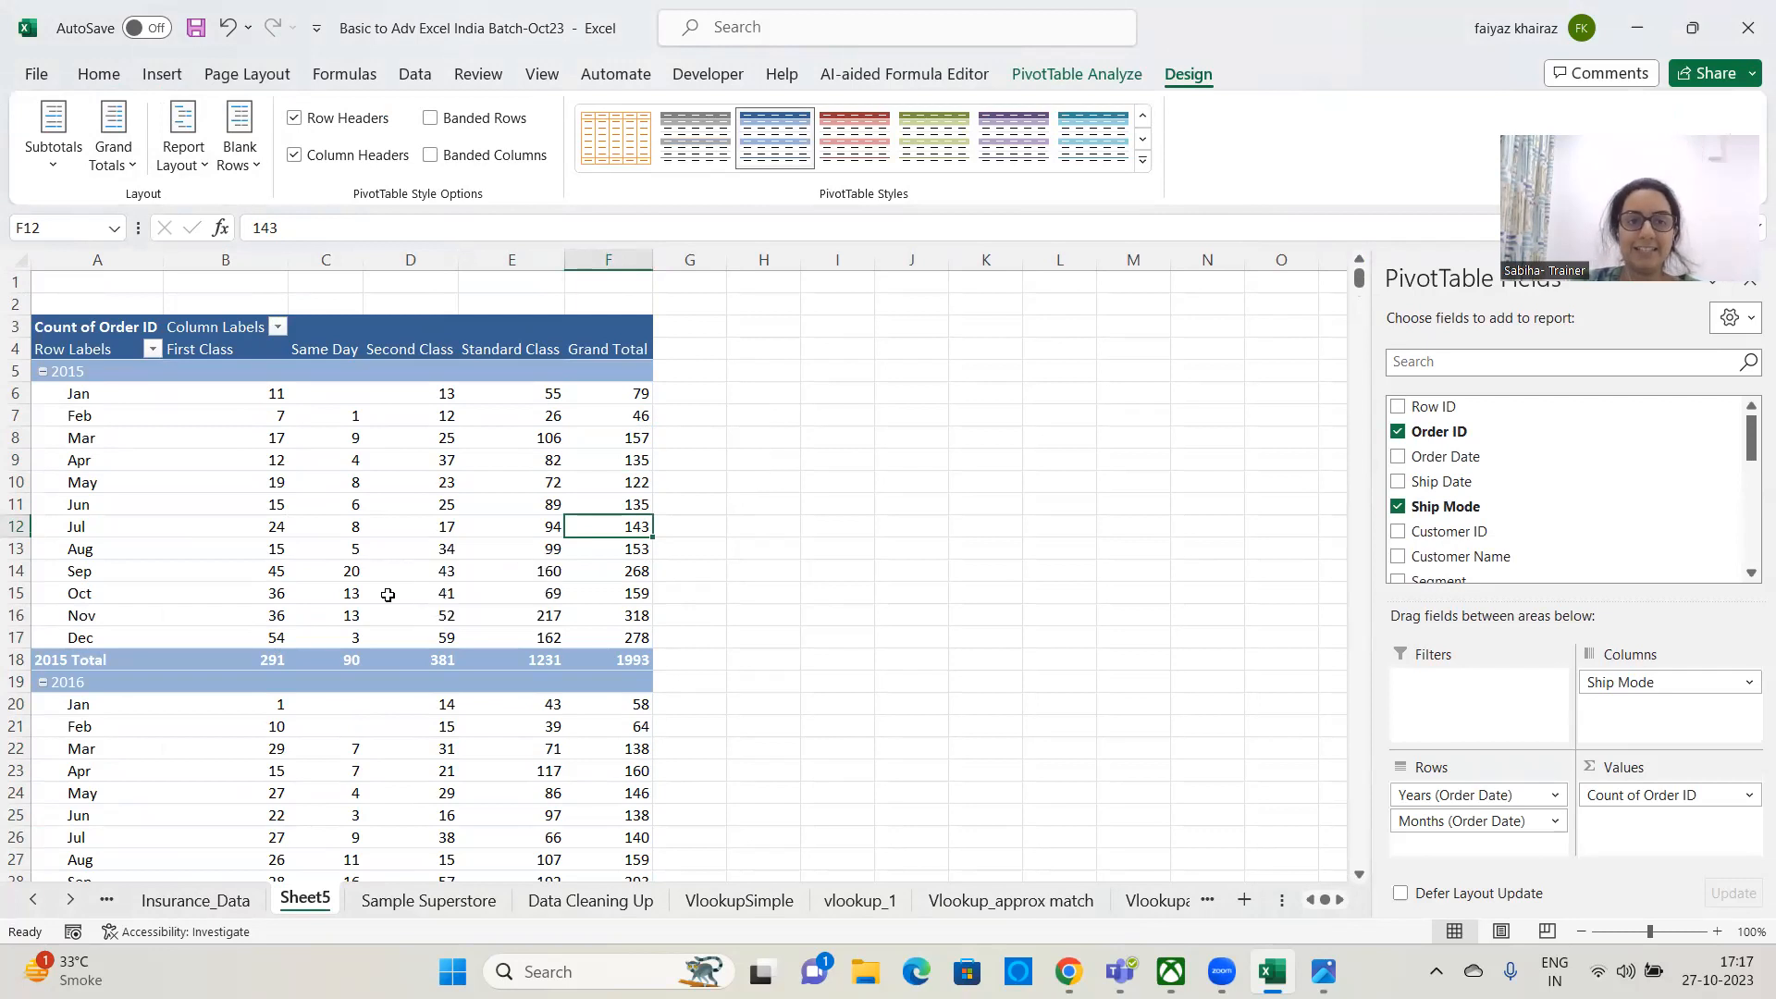
- Enter the note Classwise in H61 beside the Grand Total row and fill A61:K61 with yellow
{"action": "mouse_move", "coordinate": [1359, 277]}
{"action": "left_mouse_down"}
{"action": "mouse_move", "coordinate": [1358, 335]}
{"action": "mouse_move", "coordinate": [1358, 296]}
{"action": "left_mouse_up"}
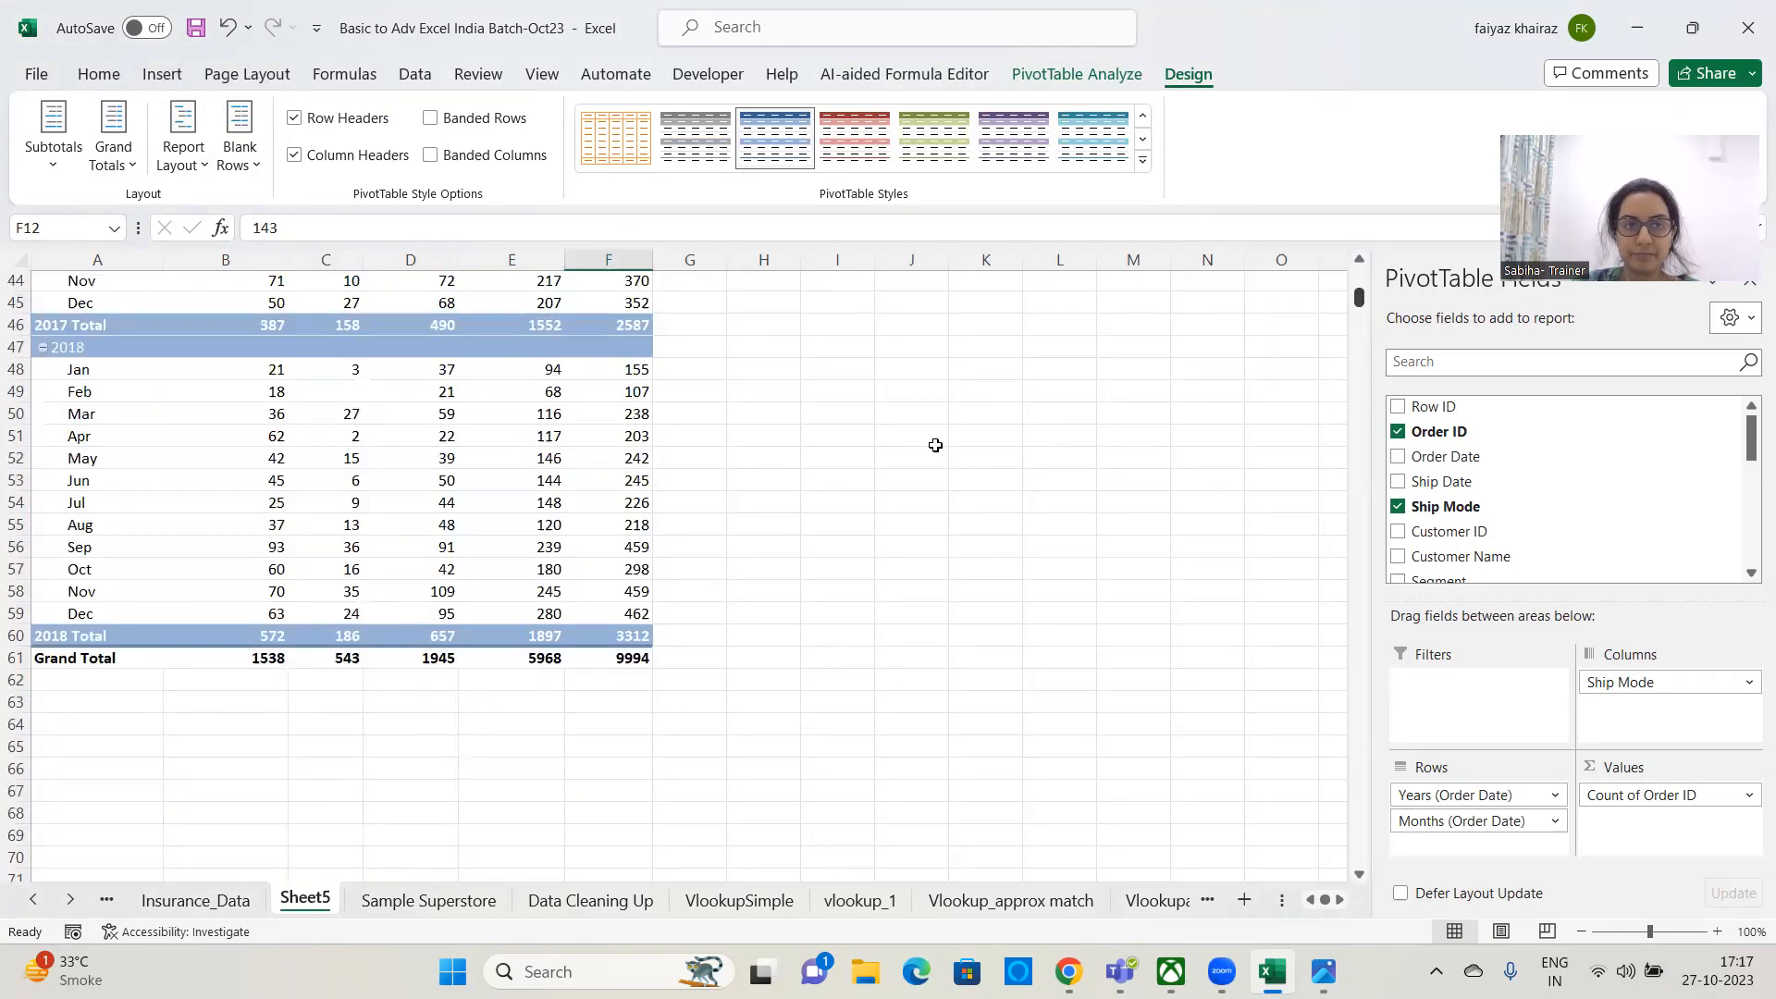
{"action": "left_click_drag", "start_coordinate": [238, 653], "coordinate": [546, 658]}
{"action": "left_click", "coordinate": [763, 661]}
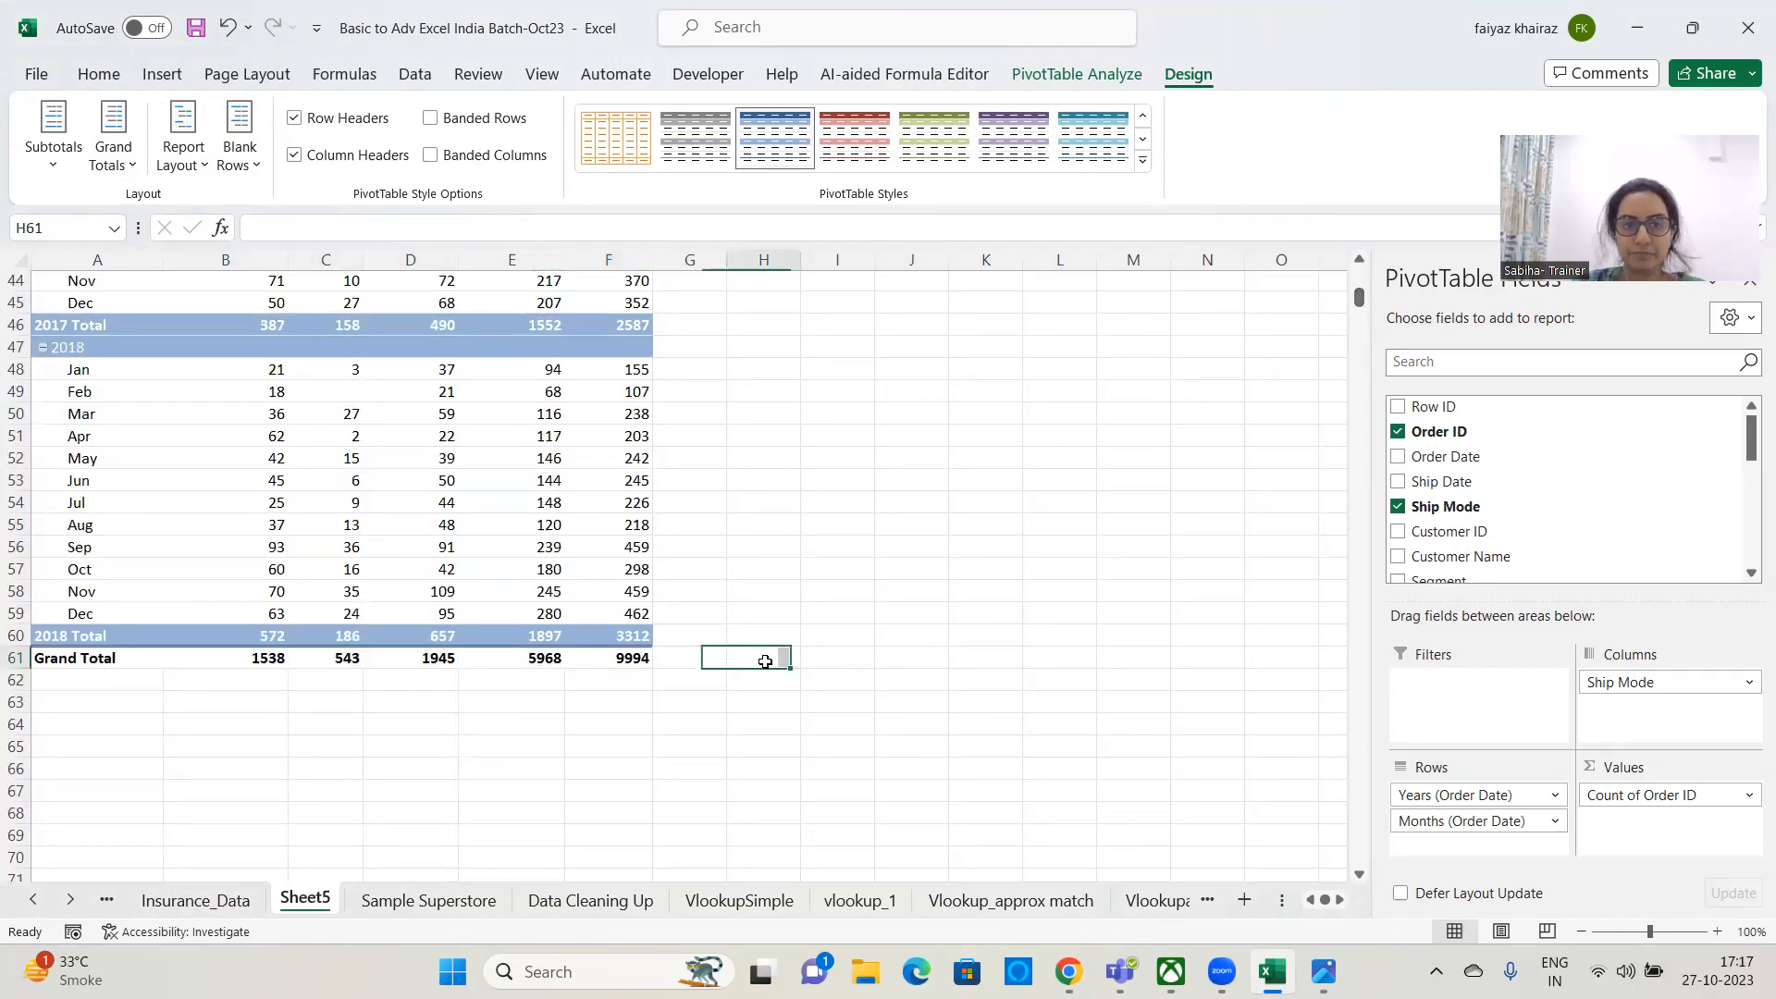
{"action": "type", "text": "wise"}
{"action": "key", "text": "Tab"}
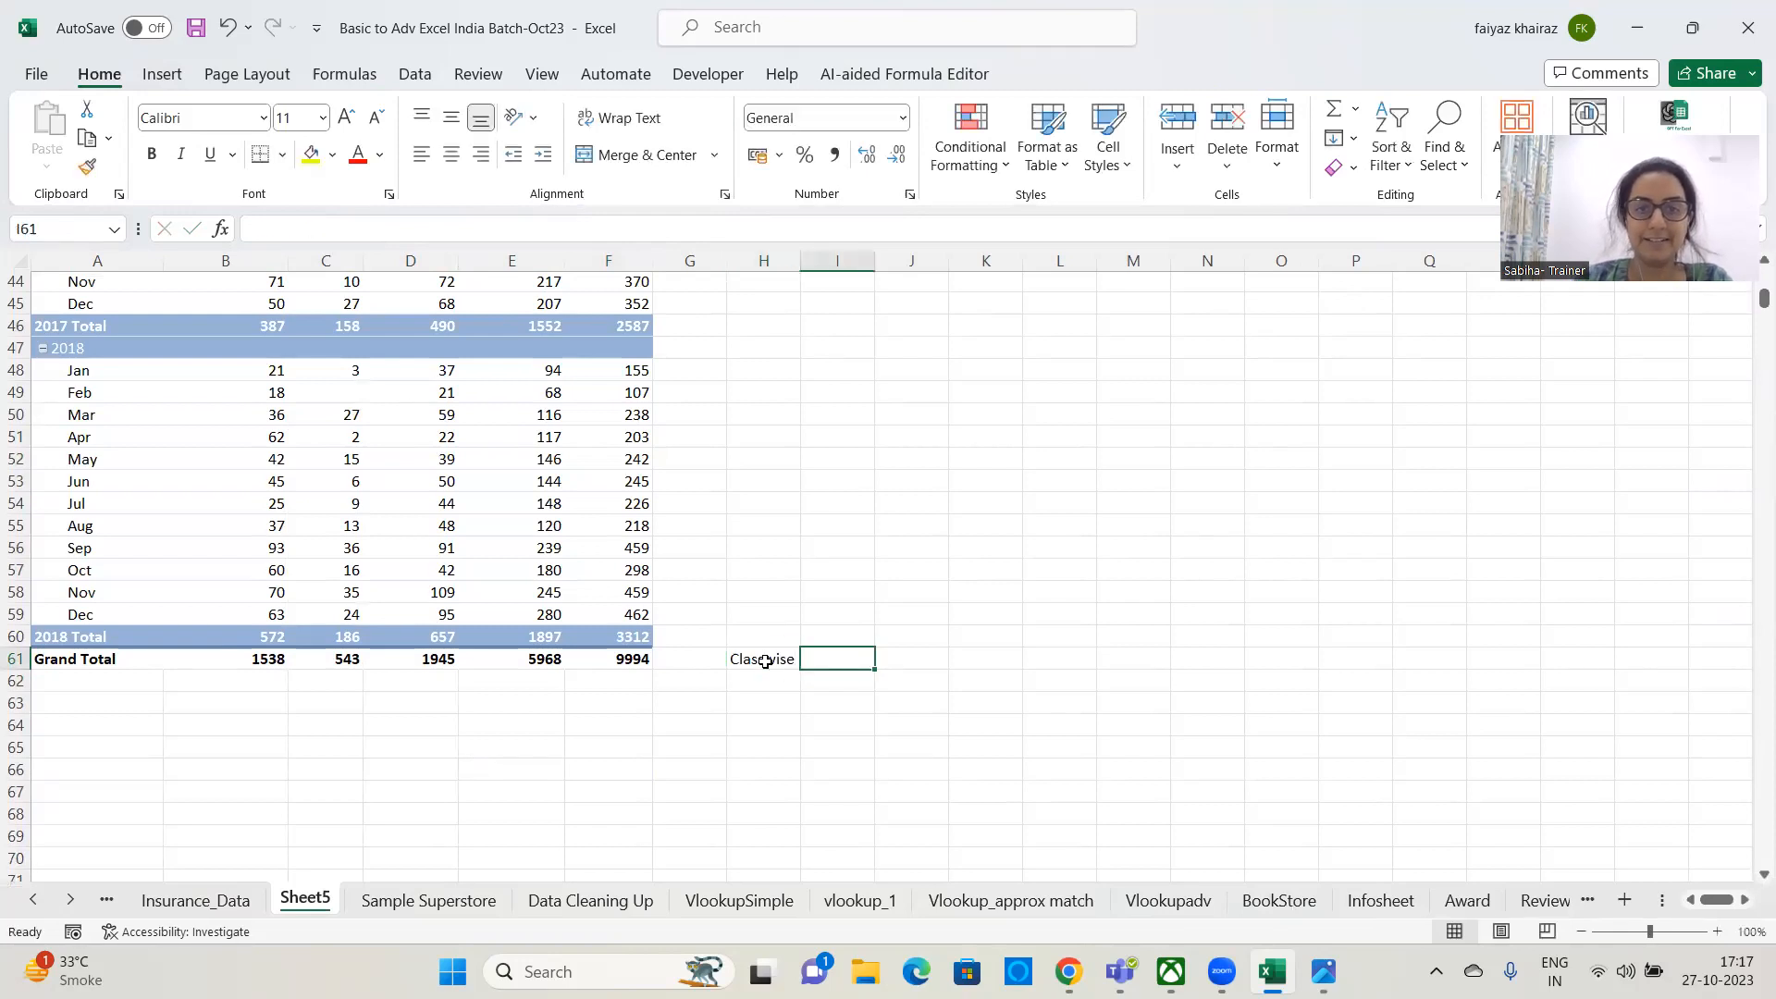
{"action": "left_click_drag", "start_coordinate": [84, 659], "coordinate": [980, 651]}
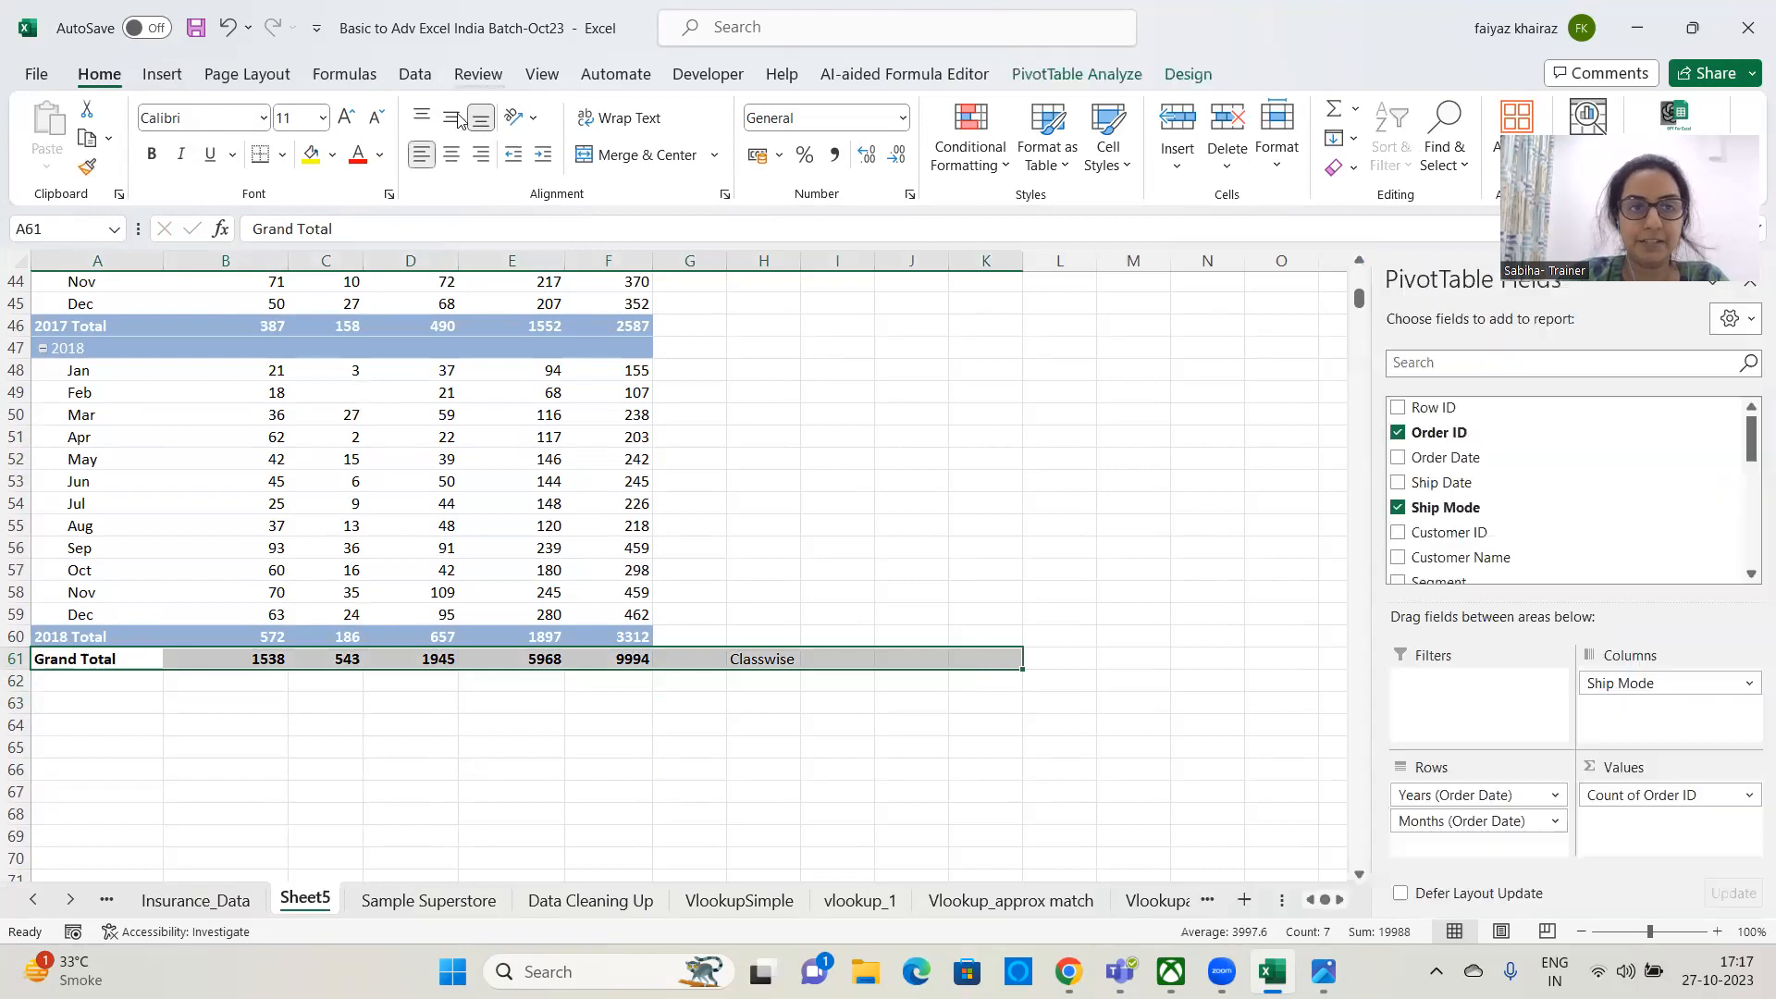
{"action": "left_click", "coordinate": [312, 155]}
{"action": "left_click", "coordinate": [745, 375]}
- Fill the Grand Total column with yellow from January 2015 down to the 2018 total, F6:F60
{"action": "scroll", "coordinate": [740, 410], "scroll_direction": "up", "scroll_amount": 13}
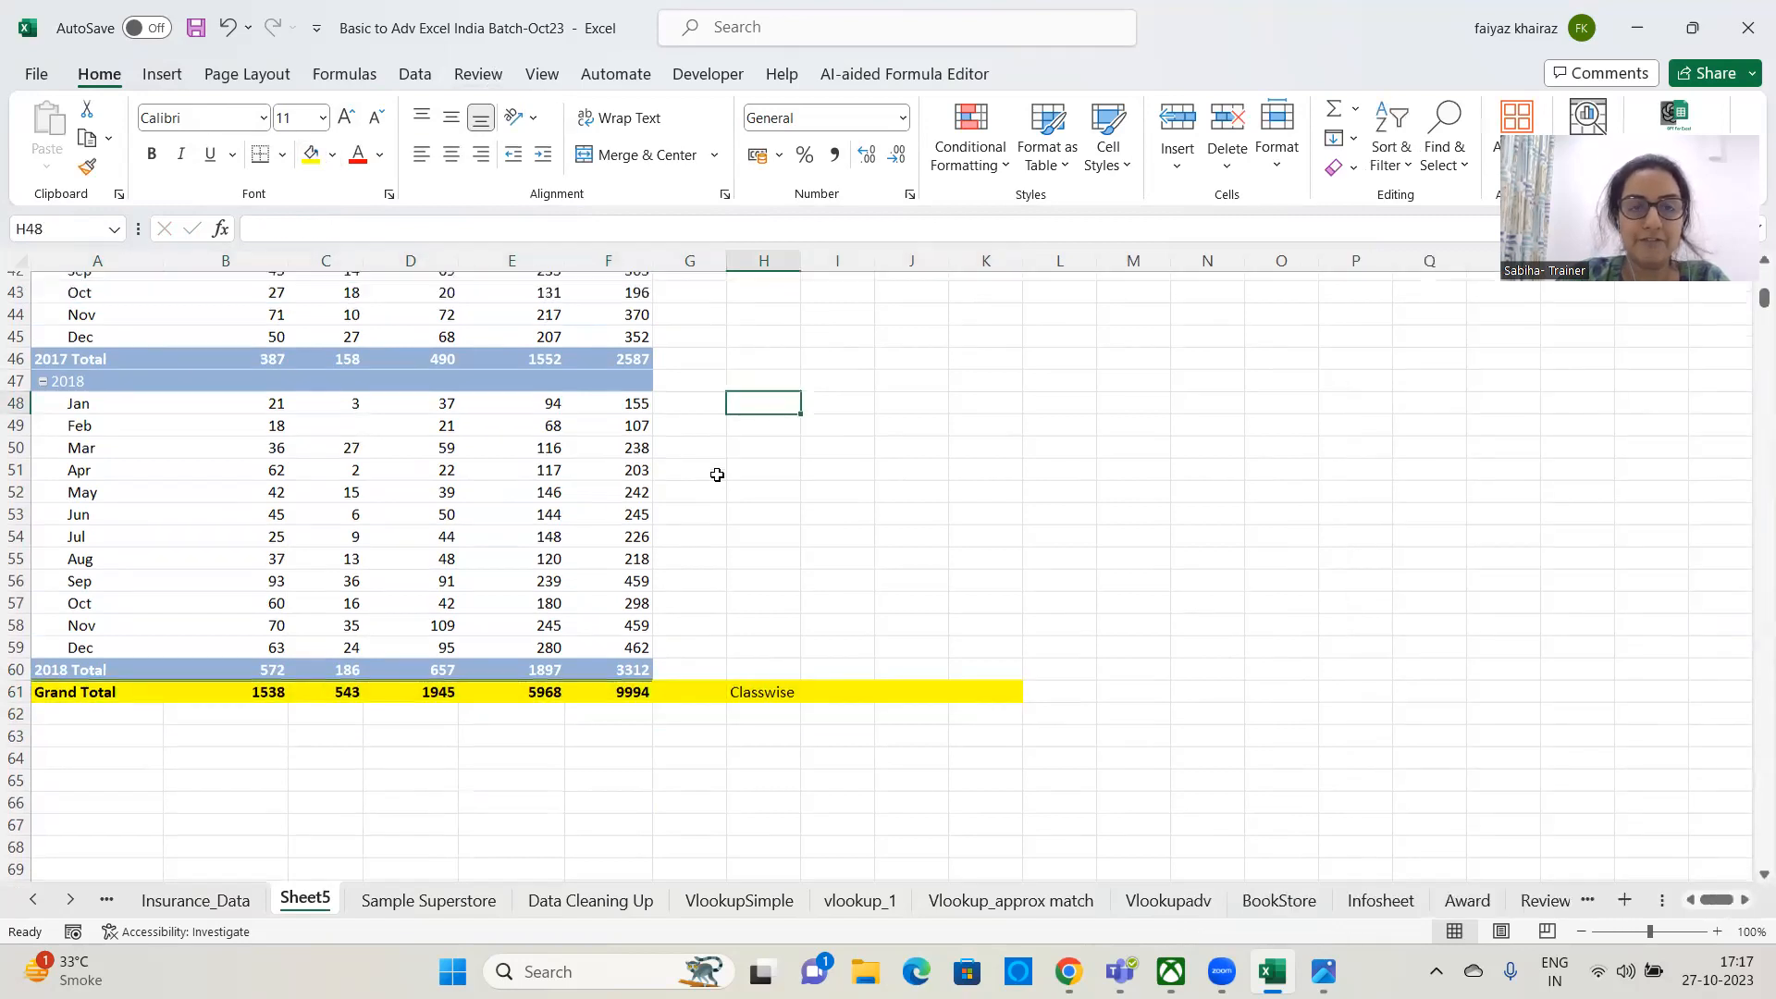
{"action": "scroll", "coordinate": [632, 333], "scroll_direction": "up", "scroll_amount": 2}
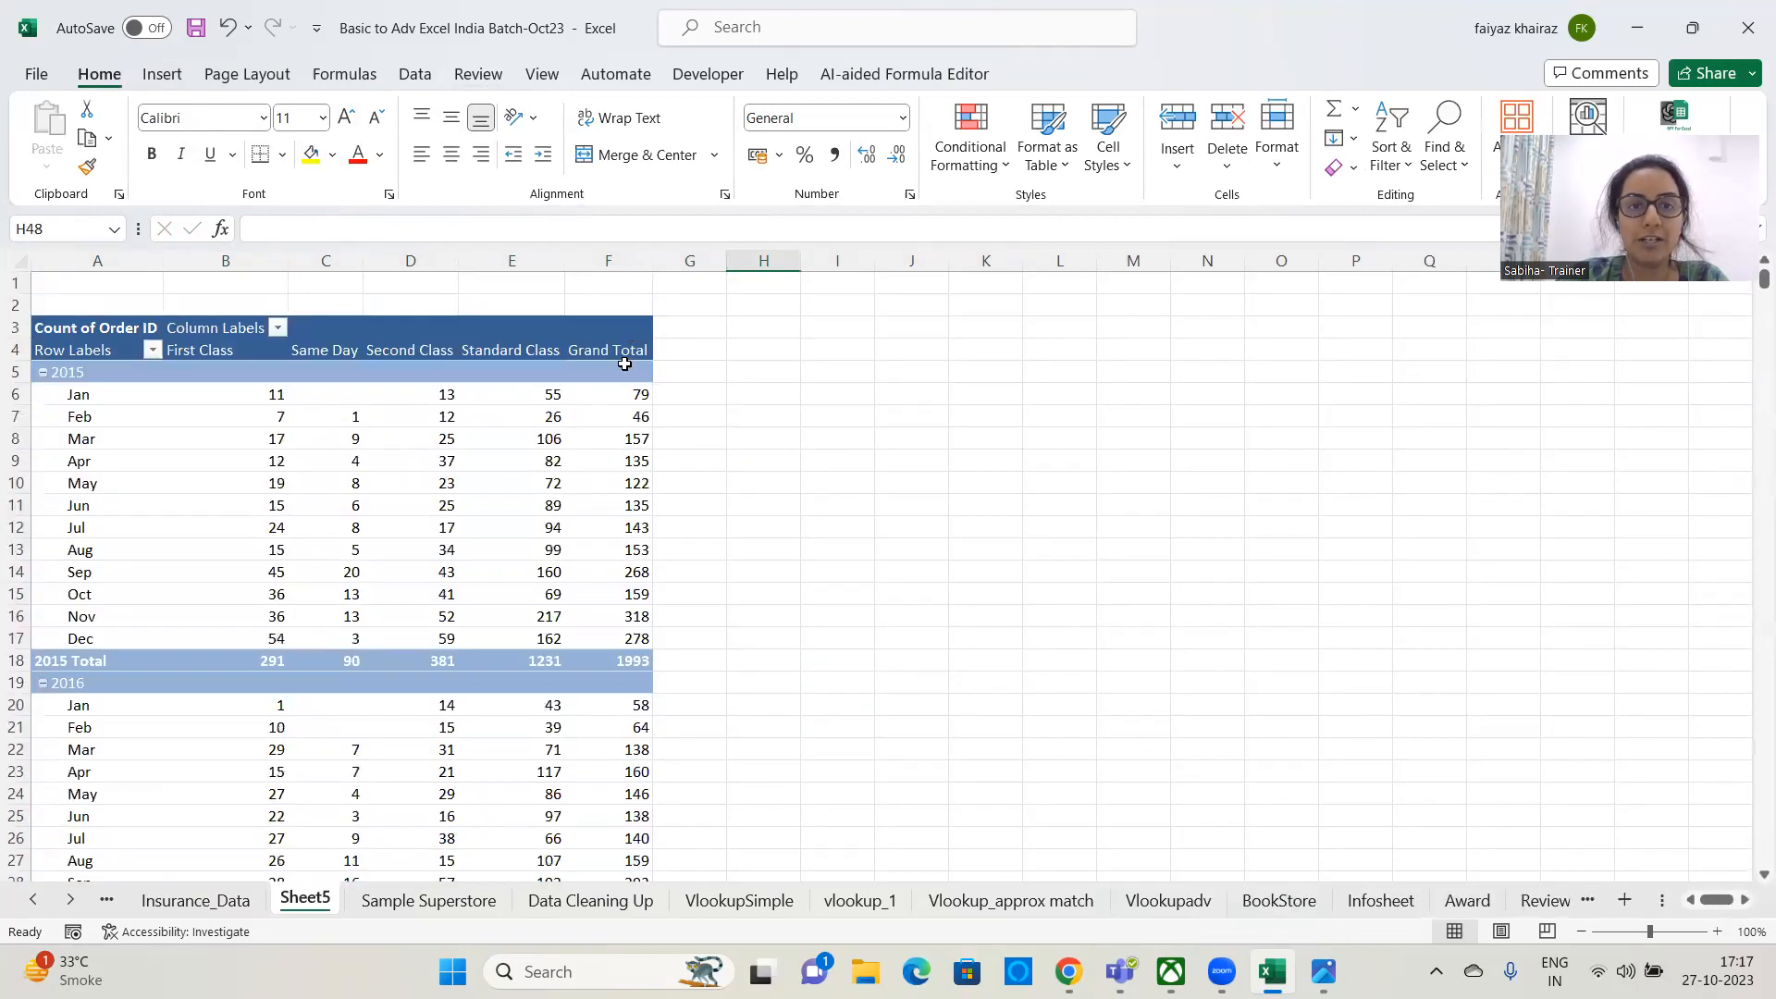
{"action": "left_click", "coordinate": [634, 396]}
{"action": "left_click_drag", "start_coordinate": [634, 398], "coordinate": [633, 879]}
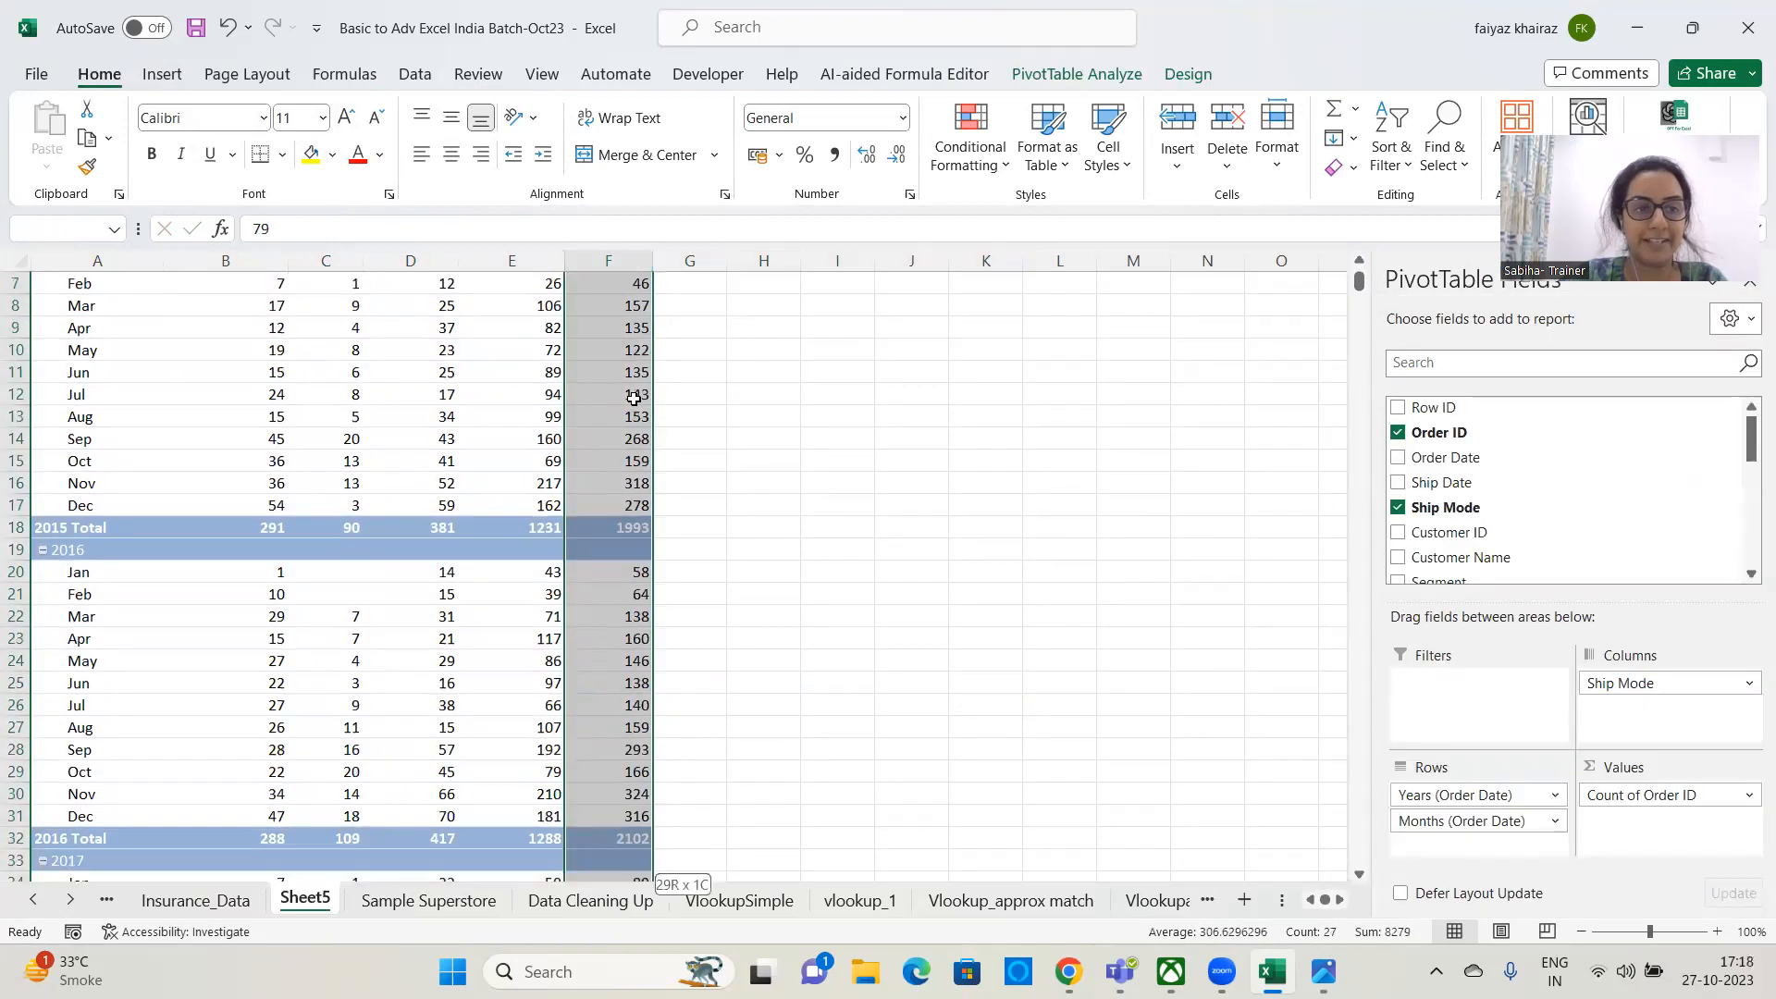
{"action": "key", "text": "ctrl+shift+Down"}
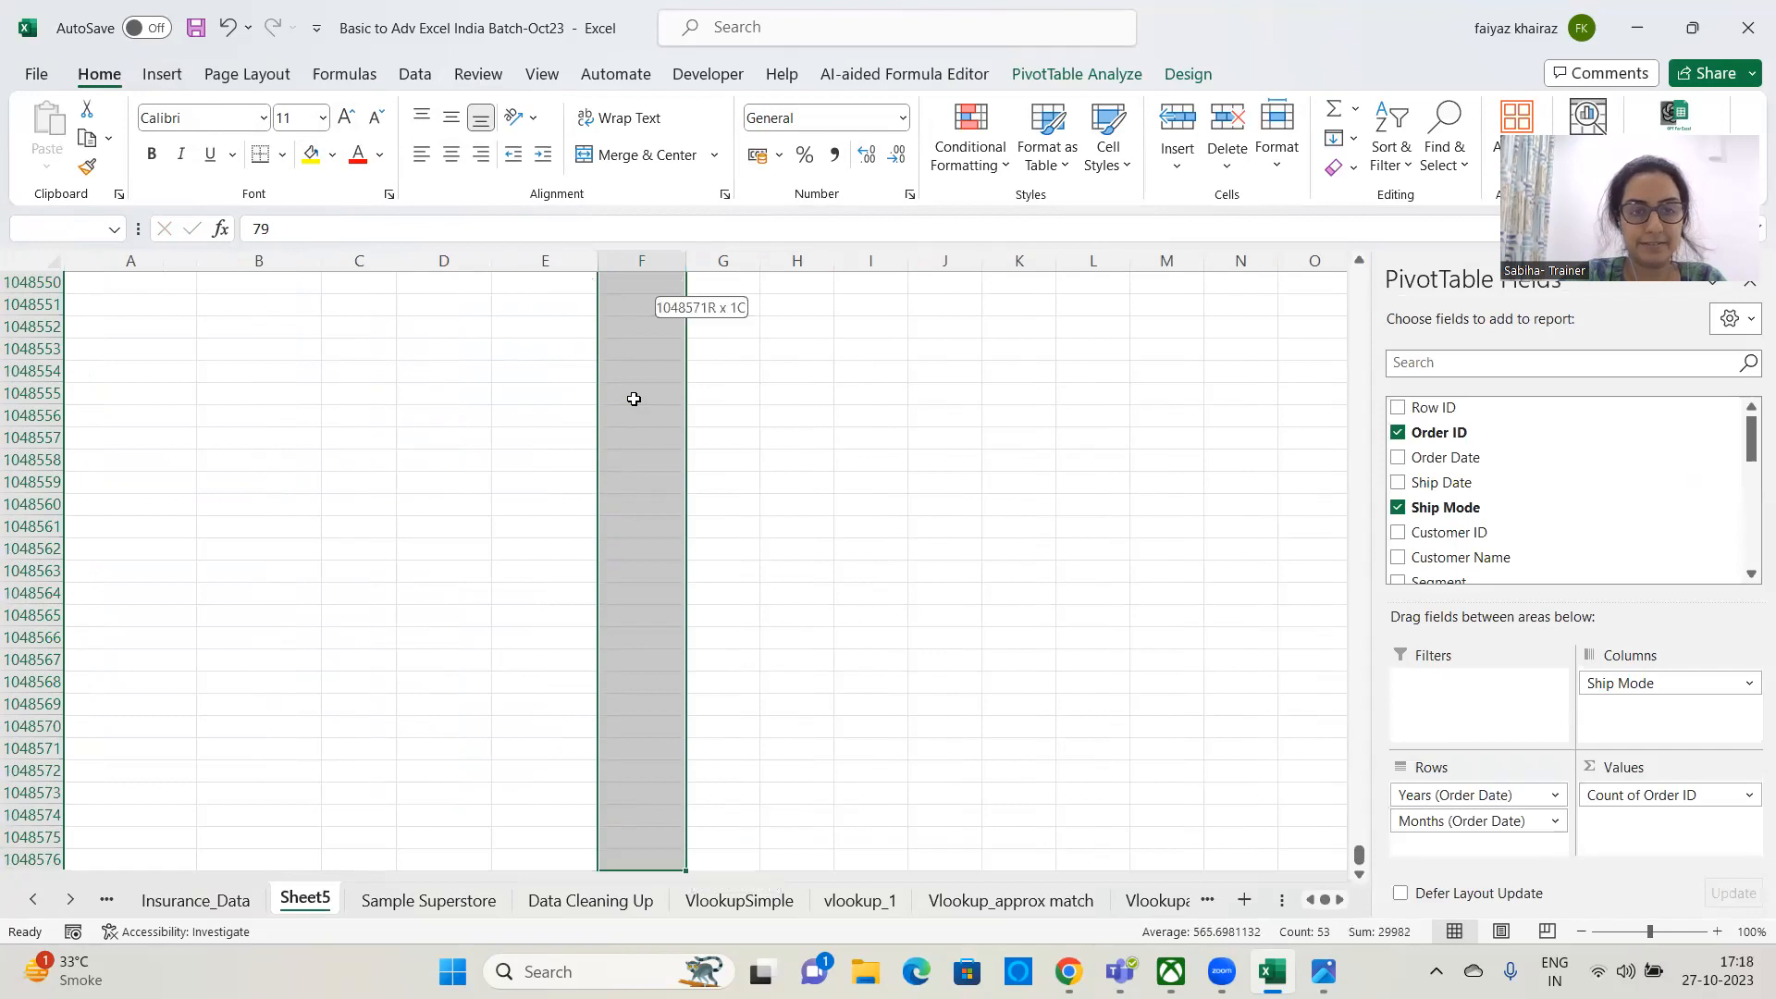
{"action": "key", "text": "ctrl+shift+Up"}
{"action": "key", "text": "ctrl+shift+Up"}
{"action": "key", "text": "shift+Down"}
{"action": "key", "text": "shift+Down"}
{"action": "key", "text": "shift+Down"}
{"action": "key", "text": "shift+Down"}
{"action": "key", "text": "shift+Down"}
{"action": "key", "text": "shift+Down"}
{"action": "key", "text": "shift+Down"}
{"action": "key", "text": "shift+Down"}
{"action": "key", "text": "shift+Down"}
{"action": "key", "text": "shift+Down"}
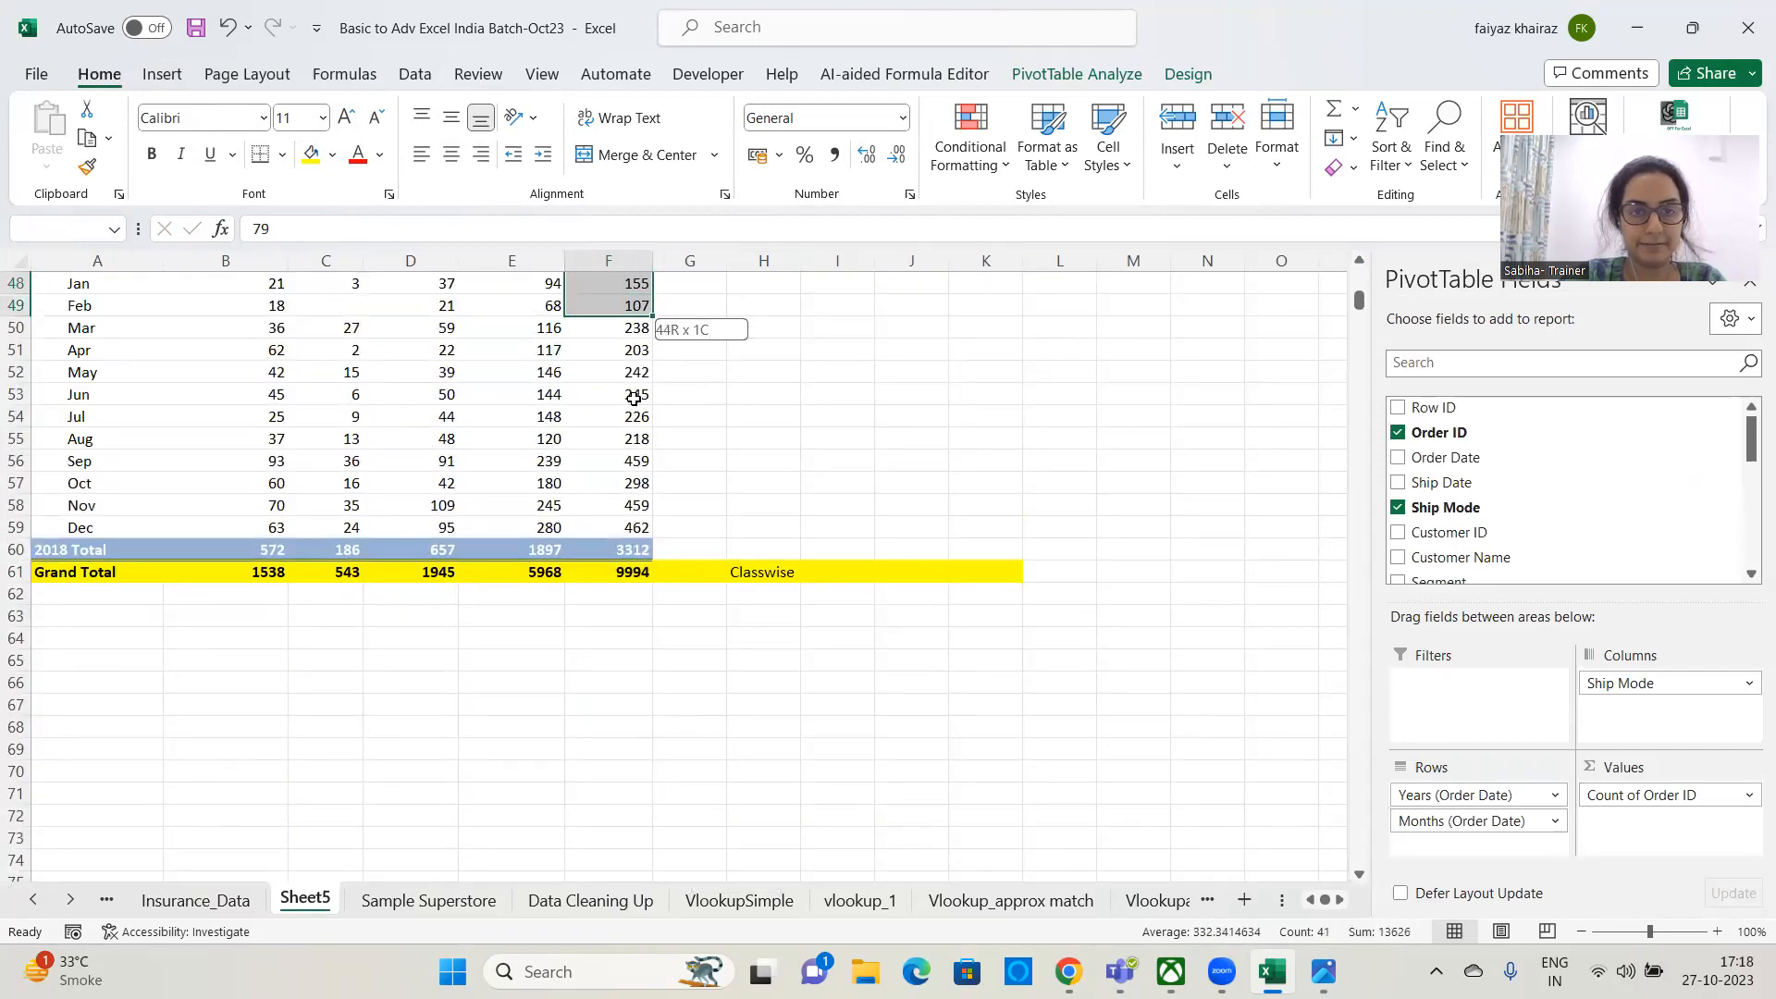
{"action": "key", "text": "shift+Down"}
{"action": "key", "text": "shift+Down"}
{"action": "key", "text": "shift+Down"}
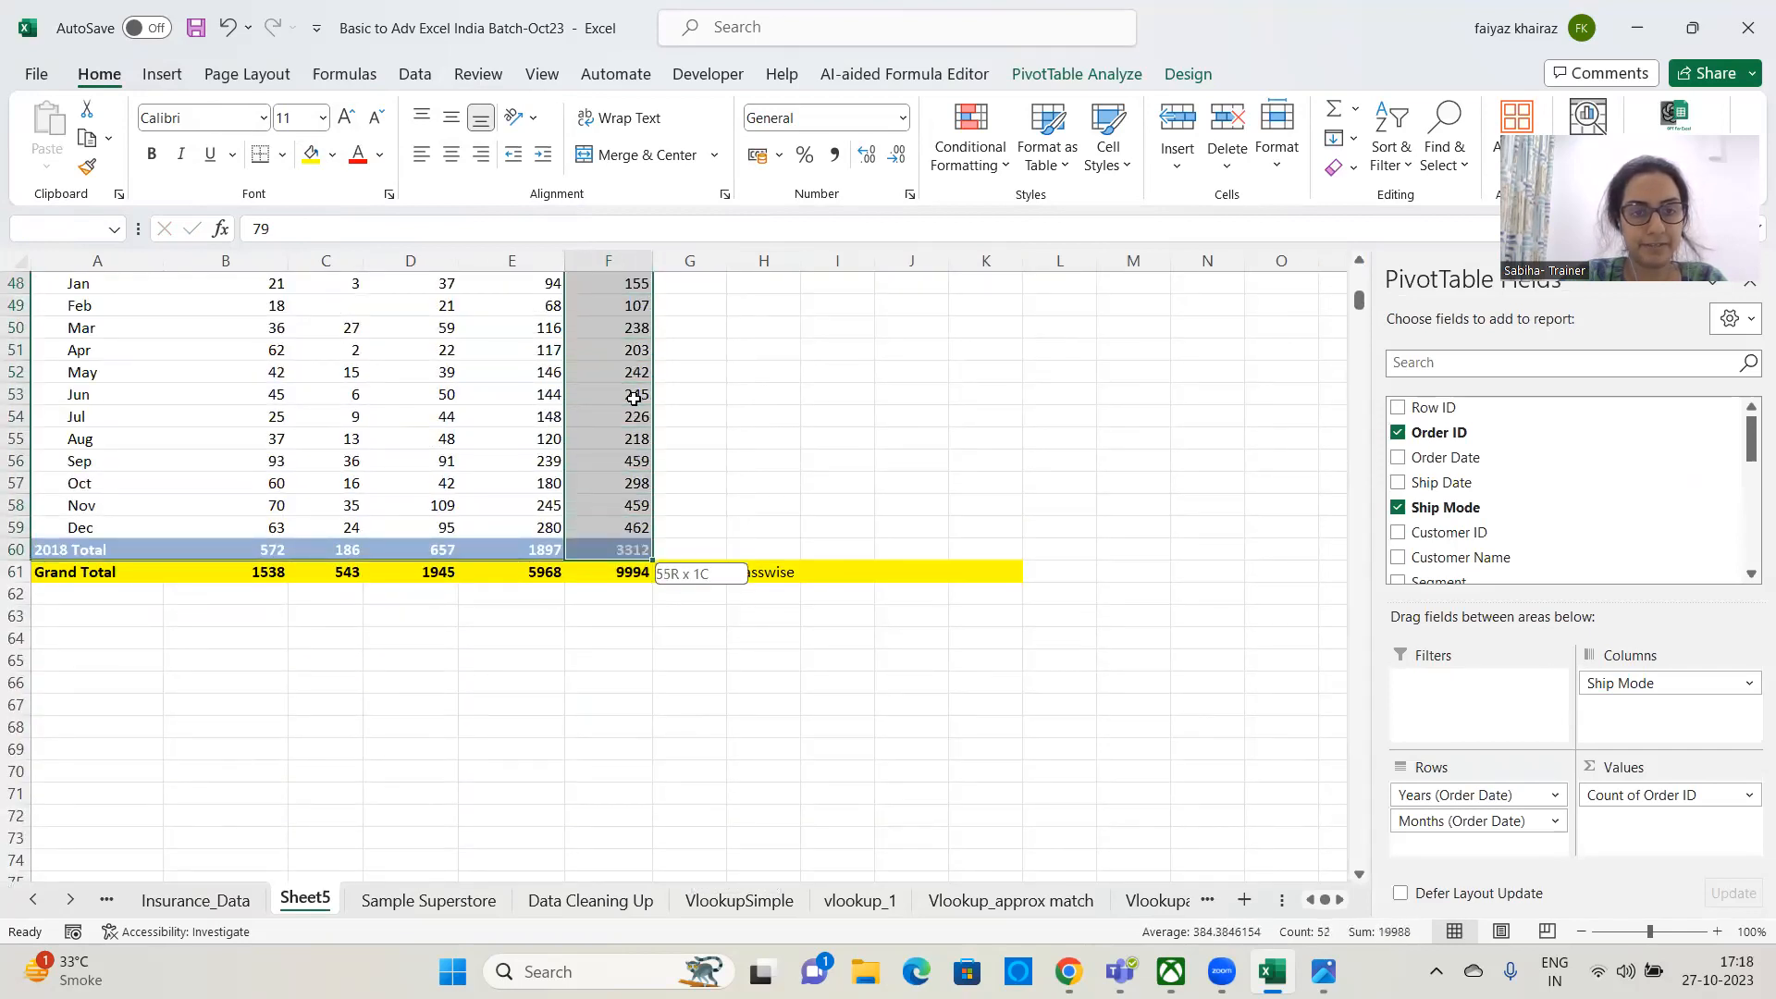
{"action": "left_click", "coordinate": [312, 154]}
{"action": "left_click", "coordinate": [799, 584]}
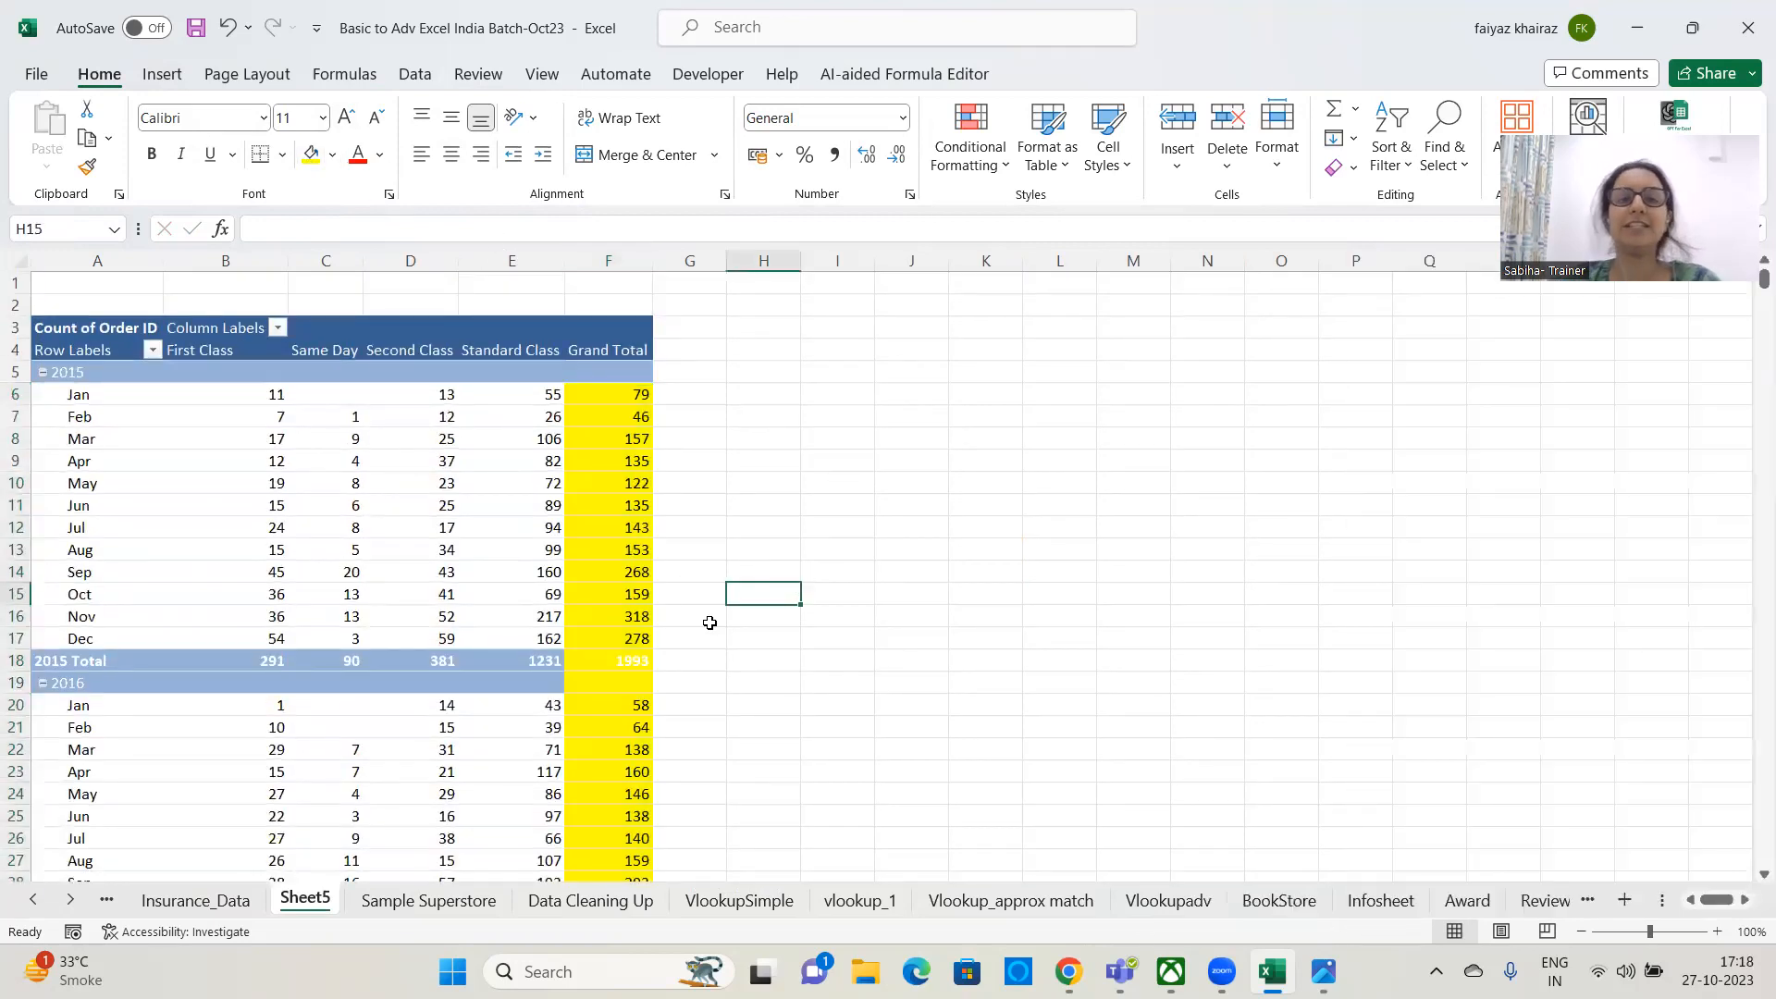
- Turn off grand totals for rows and columns and review the pivot table down through the year groups
{"action": "left_click", "coordinate": [366, 573]}
{"action": "left_click", "coordinate": [1193, 77]}
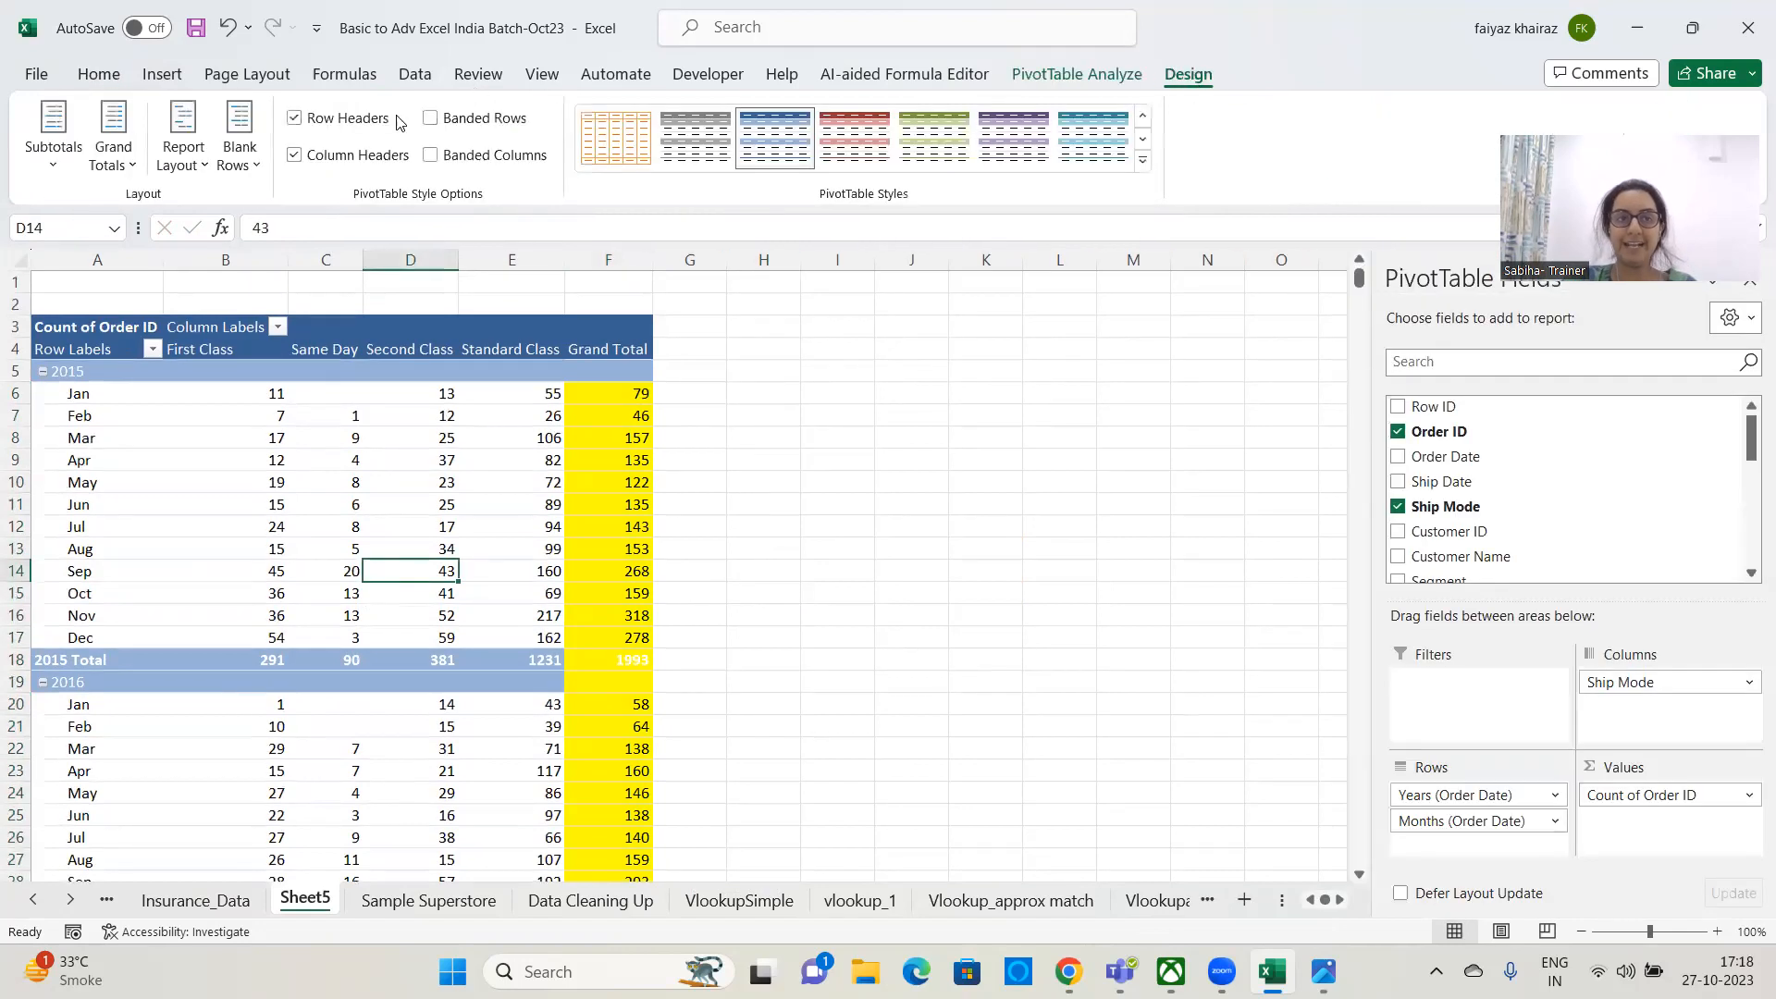
{"action": "left_click", "coordinate": [107, 159]}
{"action": "left_click", "coordinate": [187, 229]}
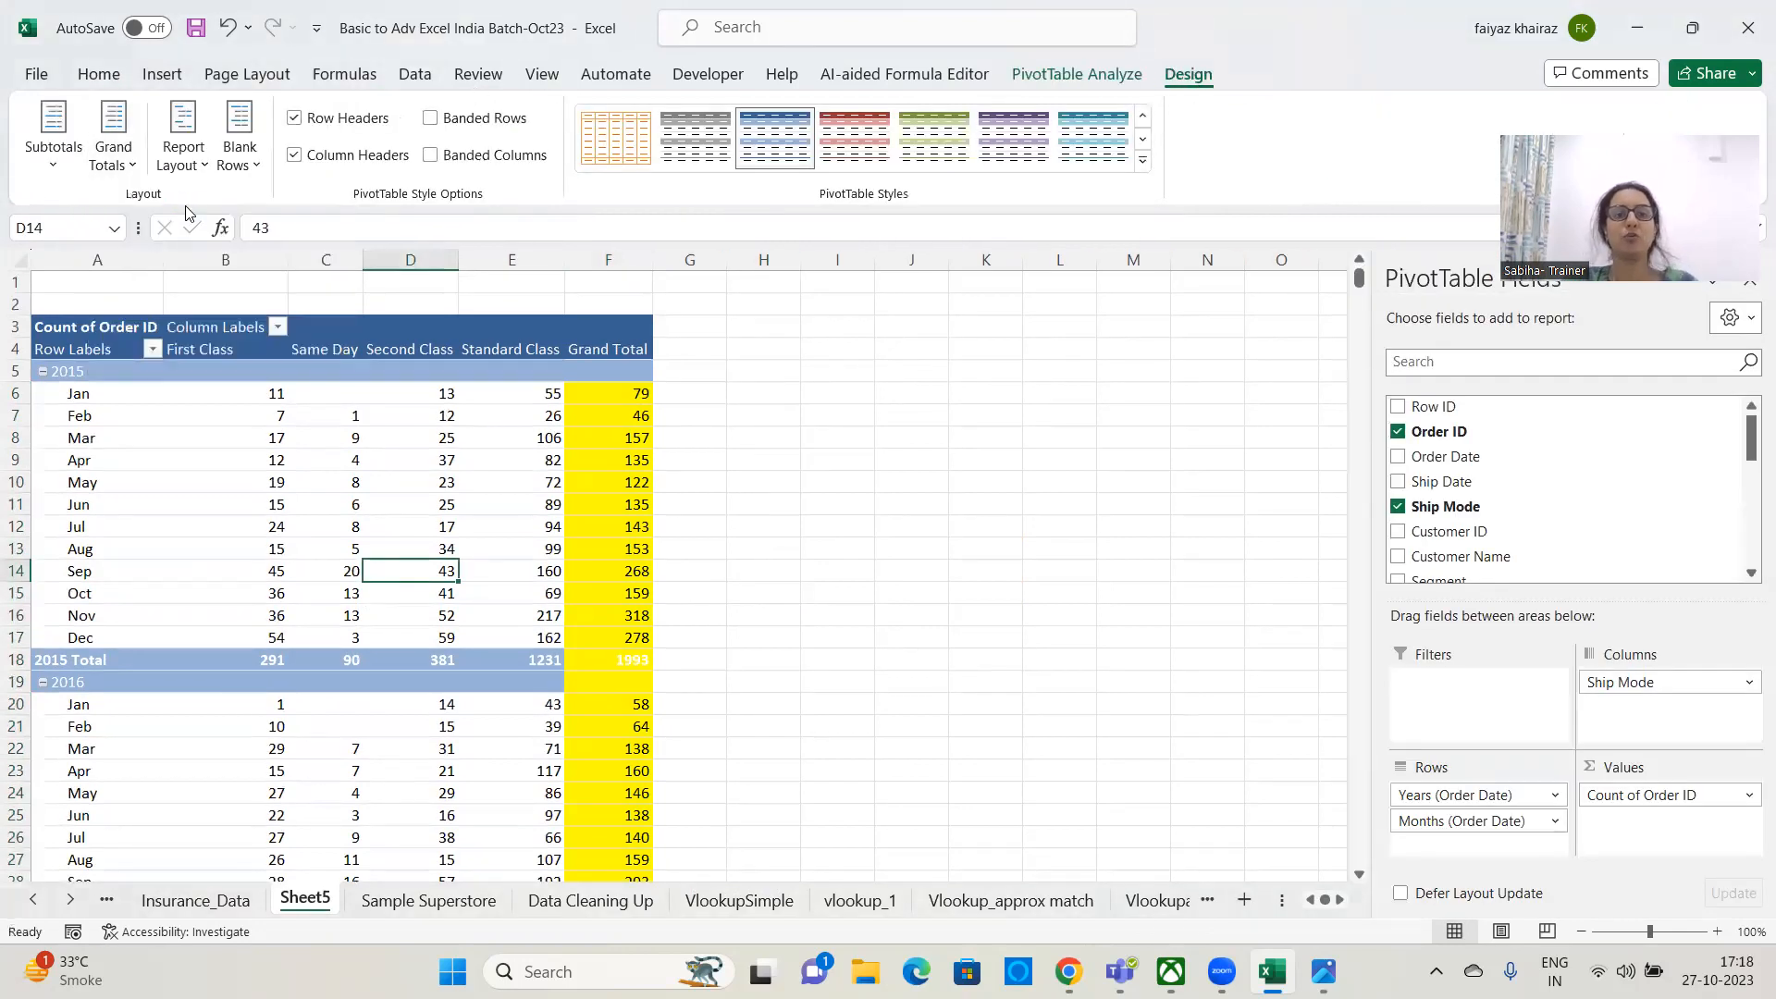
{"action": "scroll", "coordinate": [684, 413], "scroll_direction": "down", "scroll_amount": 5}
{"action": "scroll", "coordinate": [683, 414], "scroll_direction": "down", "scroll_amount": 9}
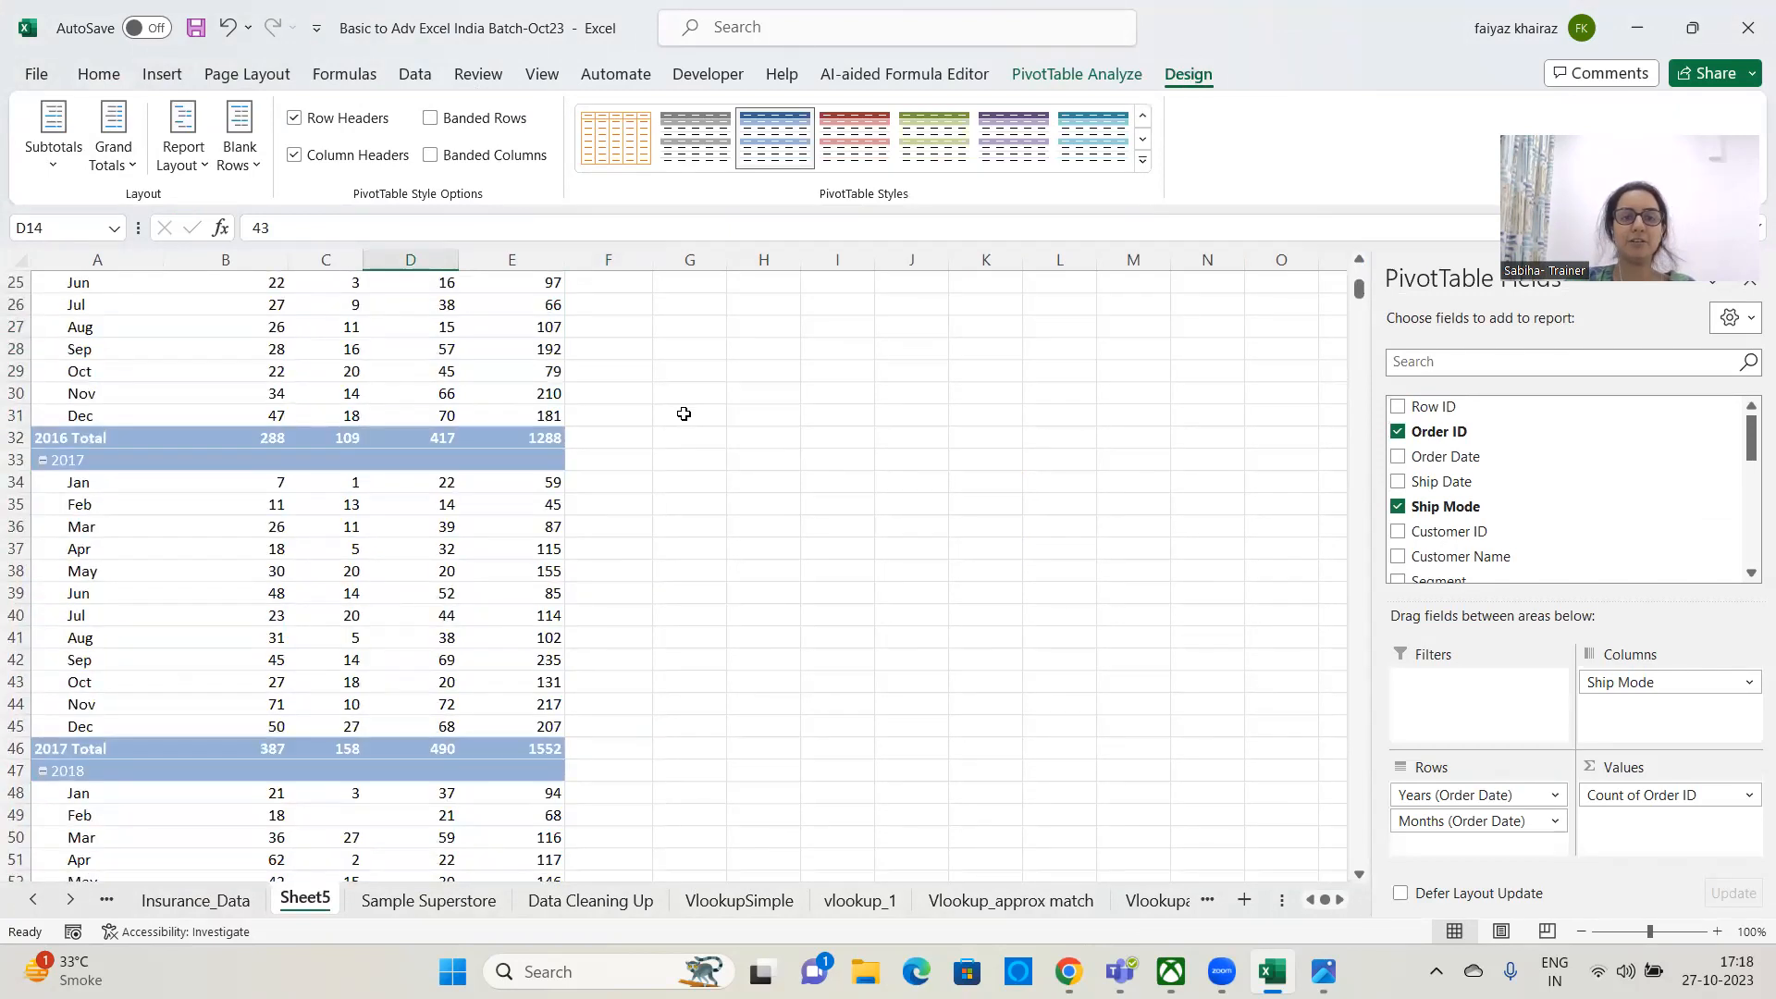
{"action": "scroll", "coordinate": [682, 395], "scroll_direction": "up", "scroll_amount": 4}
{"action": "scroll", "coordinate": [682, 395], "scroll_direction": "up", "scroll_amount": 10}
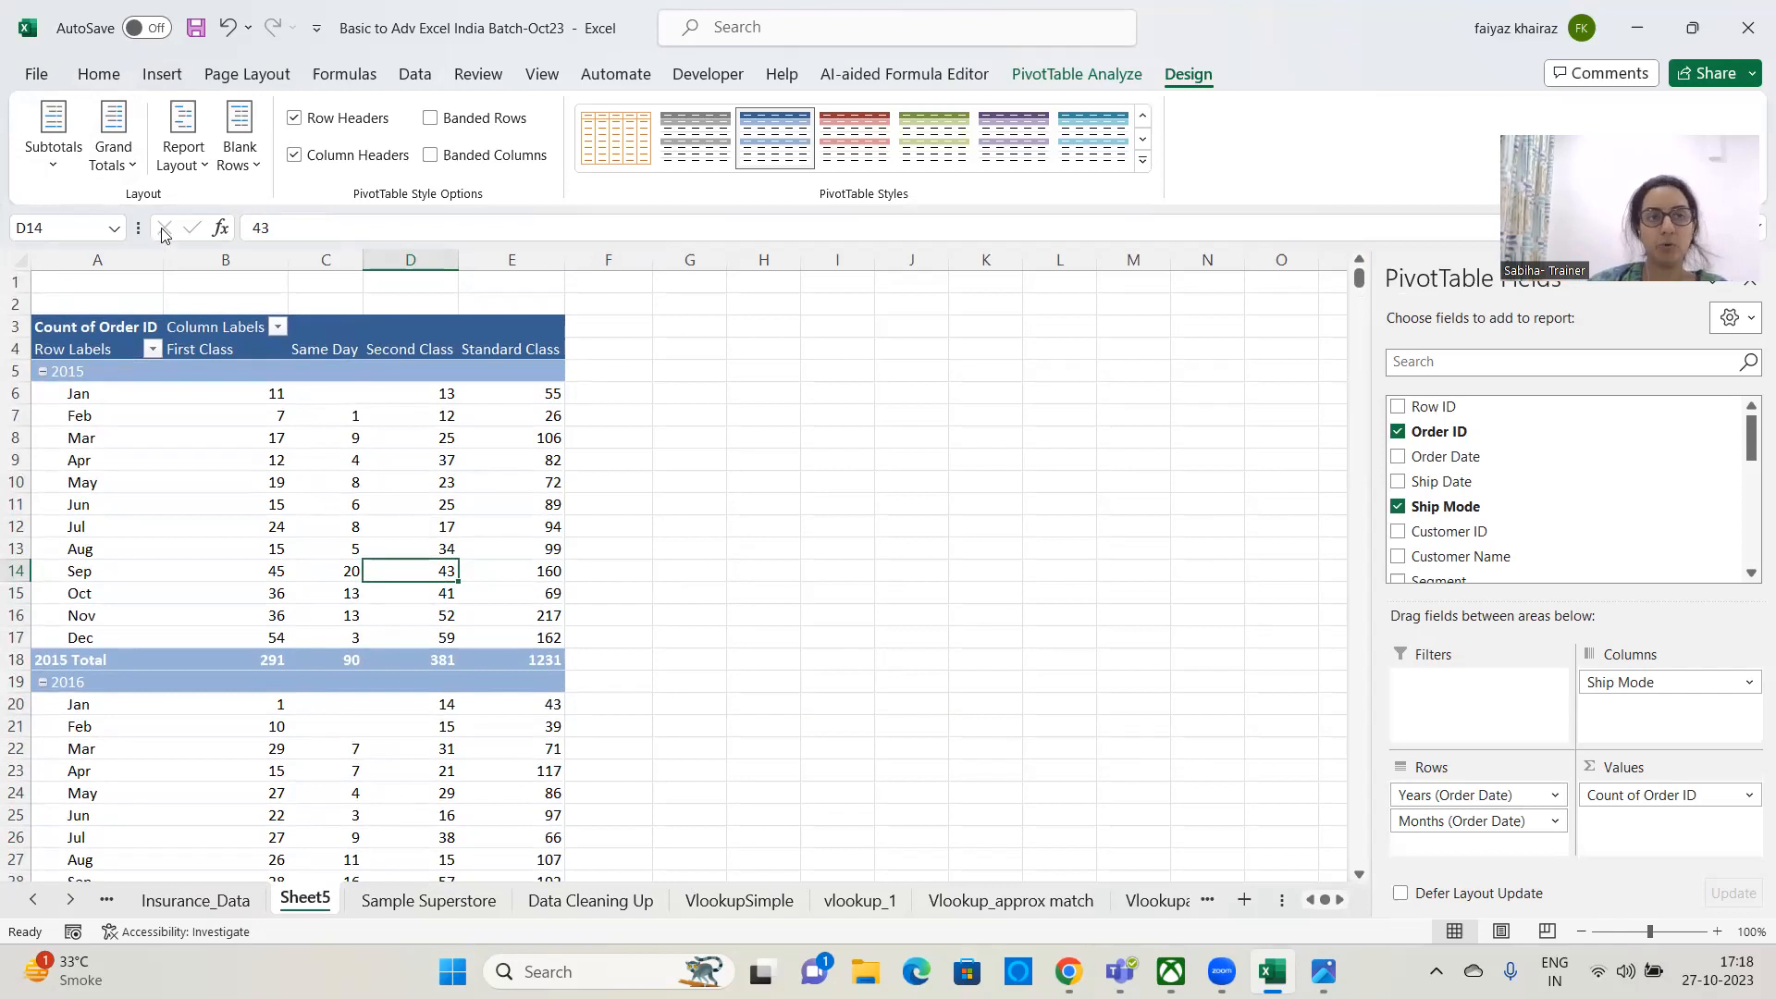
- Show the pivot report in Outline Form and inspect the separate Years and Months columns
{"action": "left_click", "coordinate": [198, 171]}
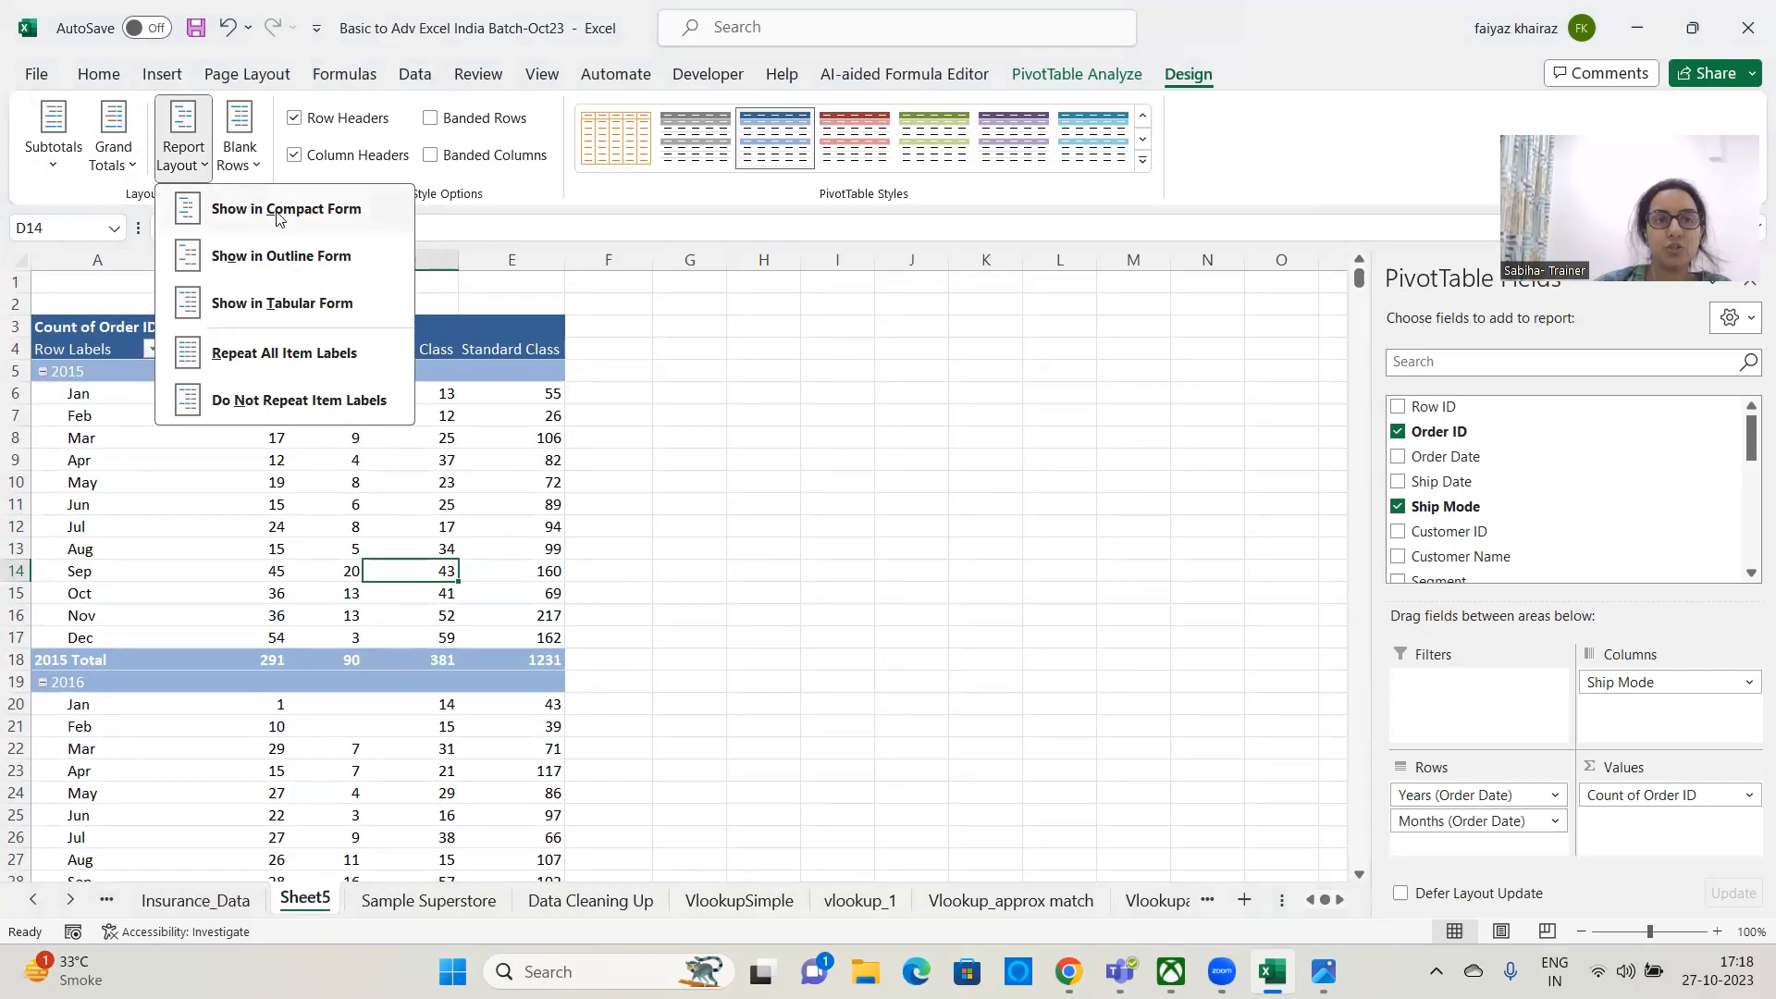
{"action": "left_click", "coordinate": [286, 261]}
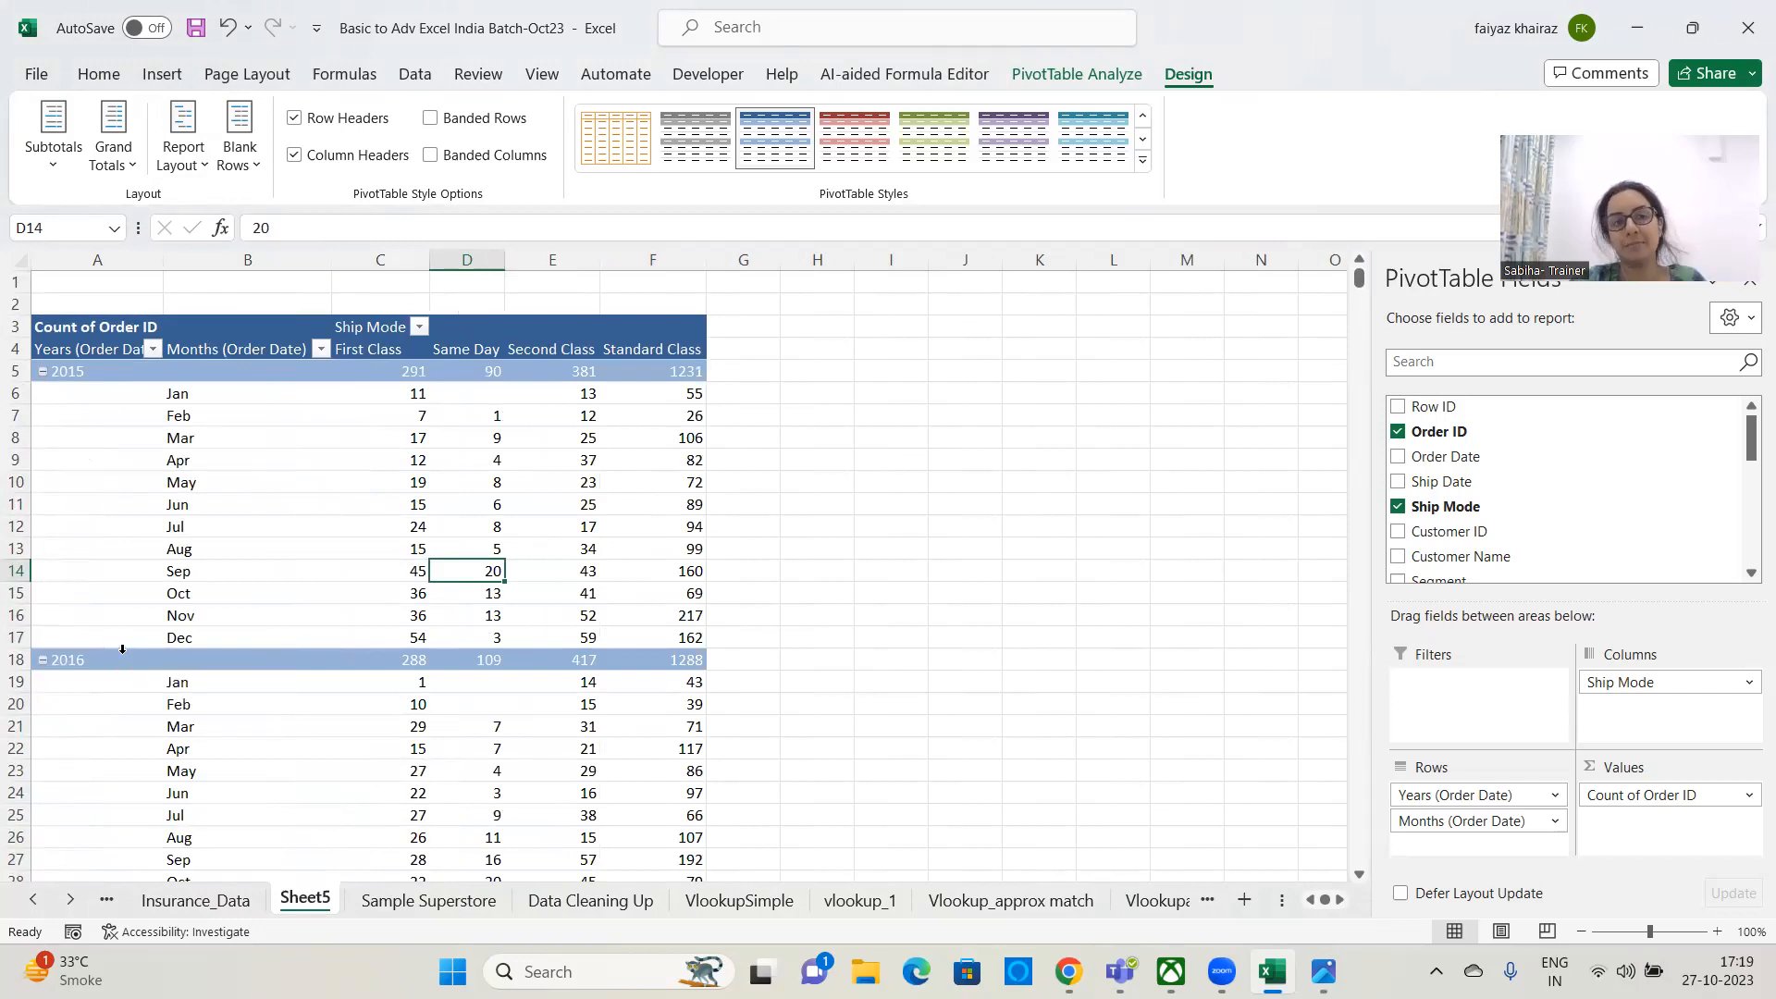
{"action": "left_click_drag", "start_coordinate": [83, 371], "coordinate": [49, 771]}
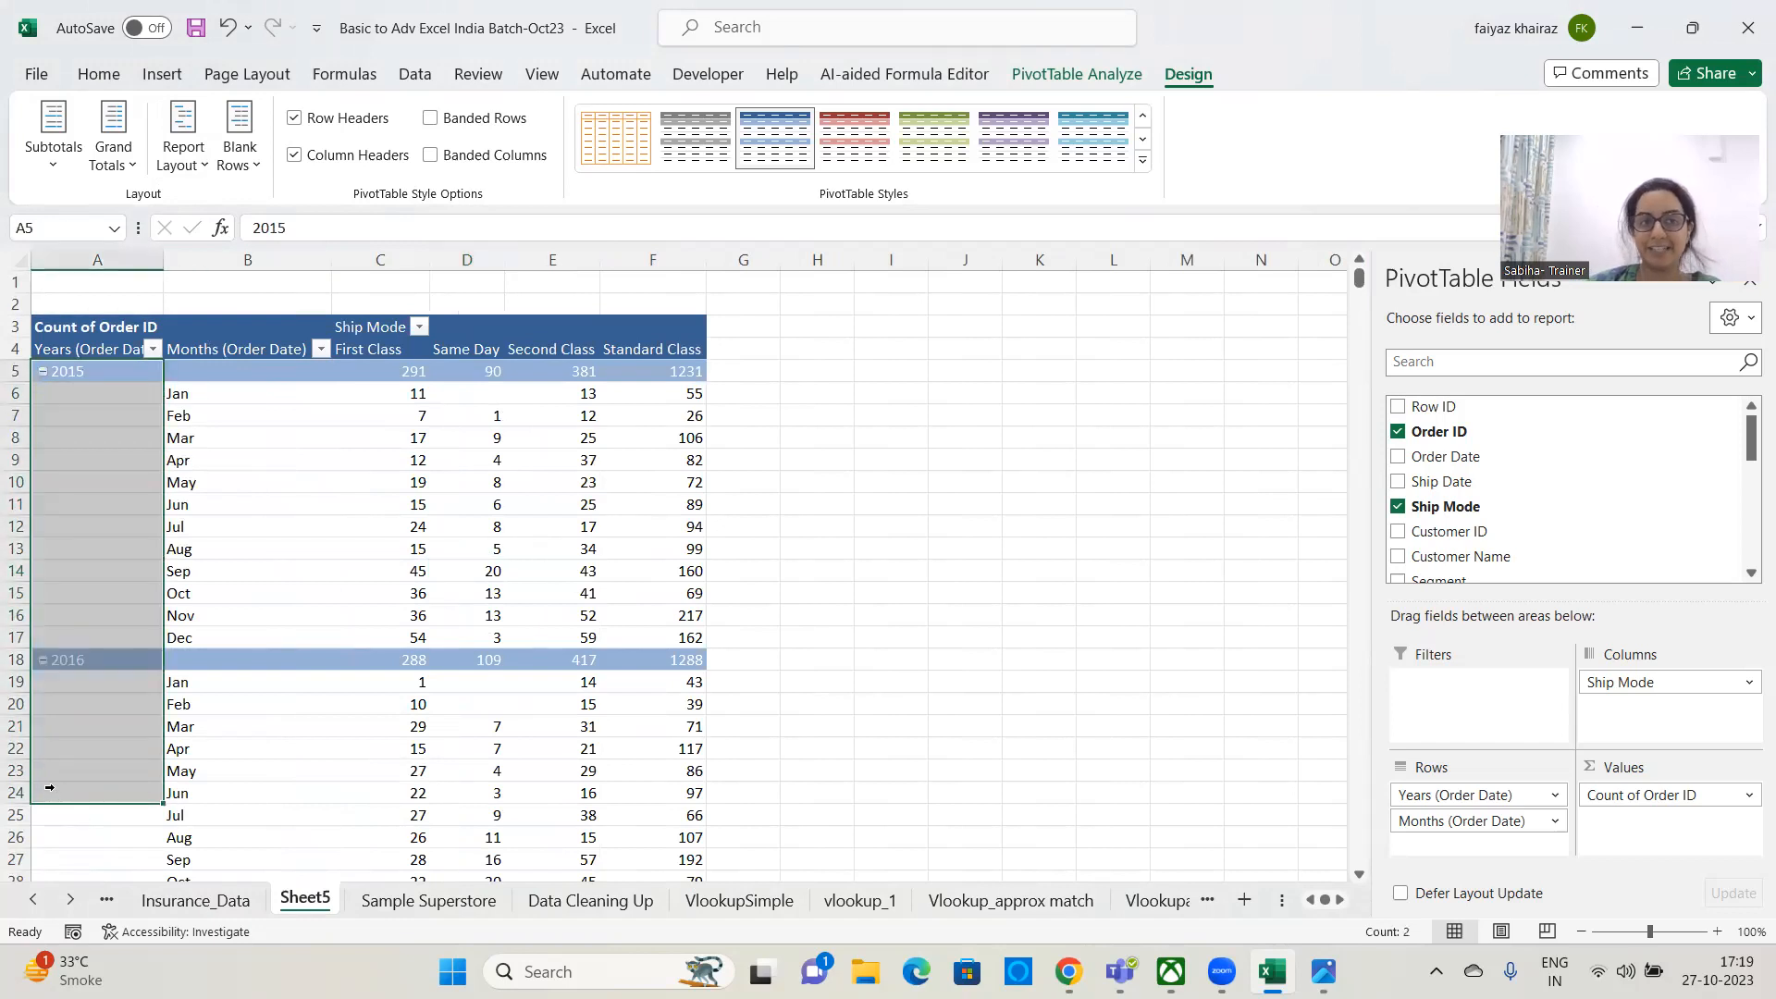
{"action": "left_click", "coordinate": [49, 771]}
{"action": "left_click", "coordinate": [47, 754]}
{"action": "left_click", "coordinate": [177, 545]}
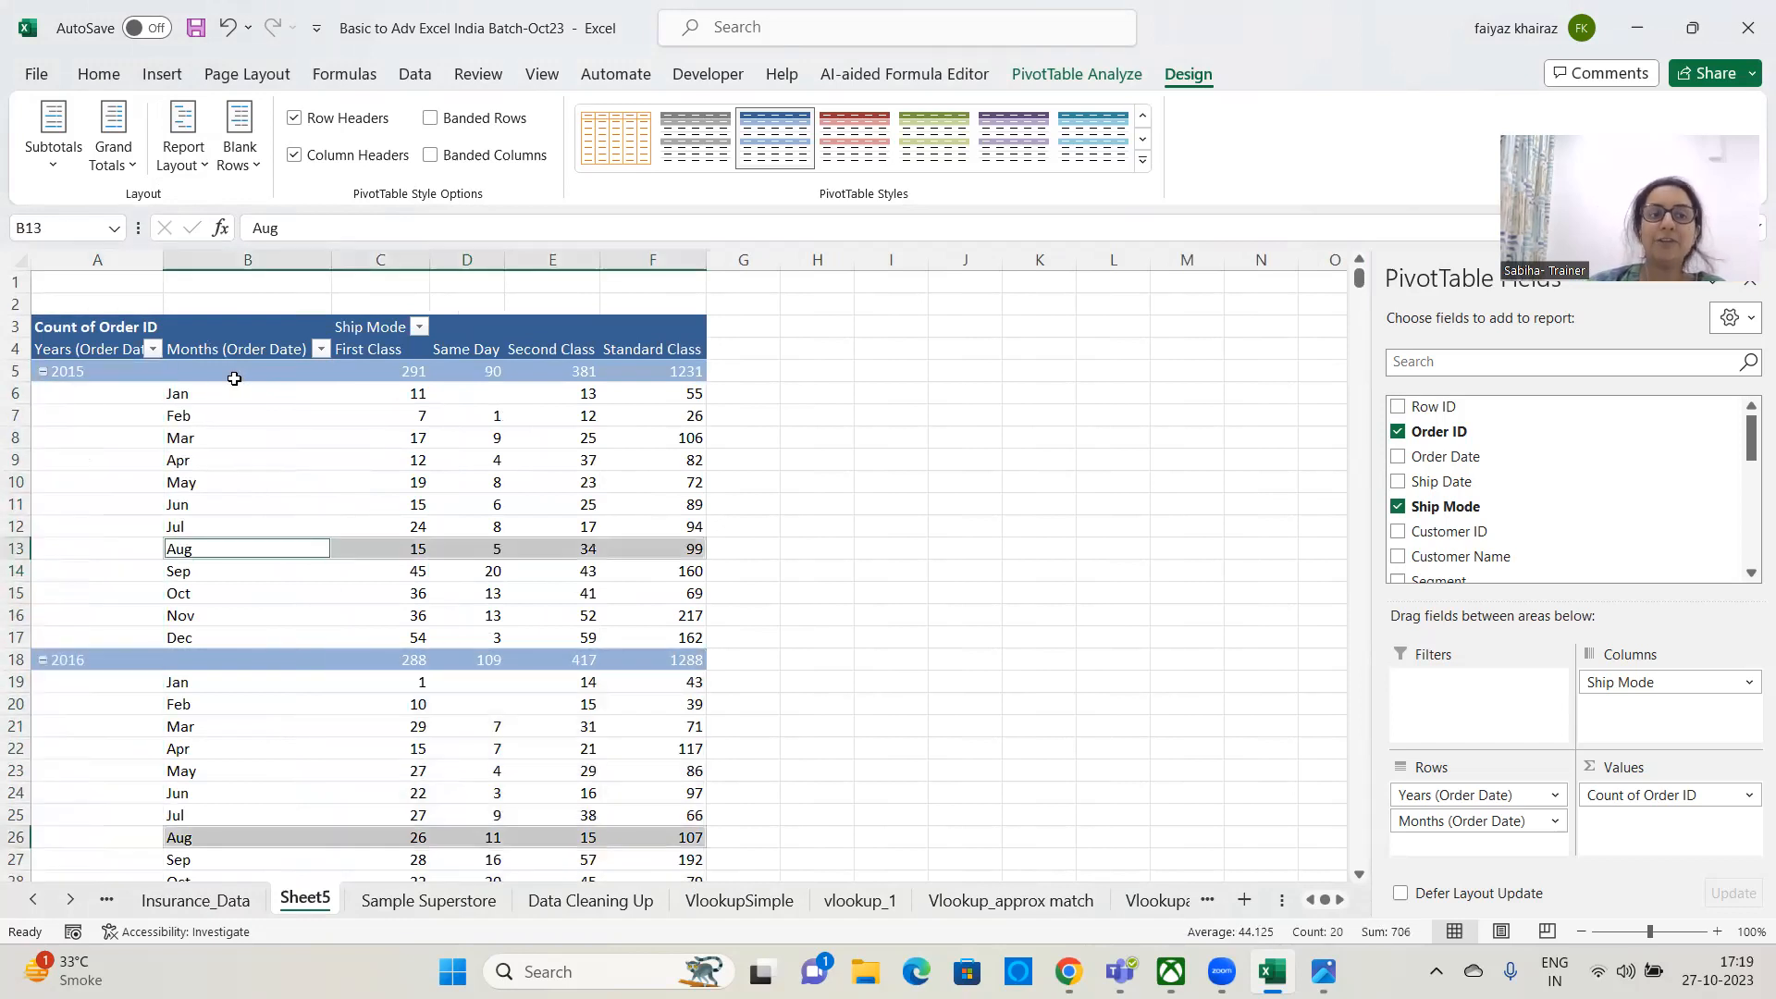
- Switch the pivot report from Outline Form back to Compact Form
{"action": "left_click", "coordinate": [235, 375]}
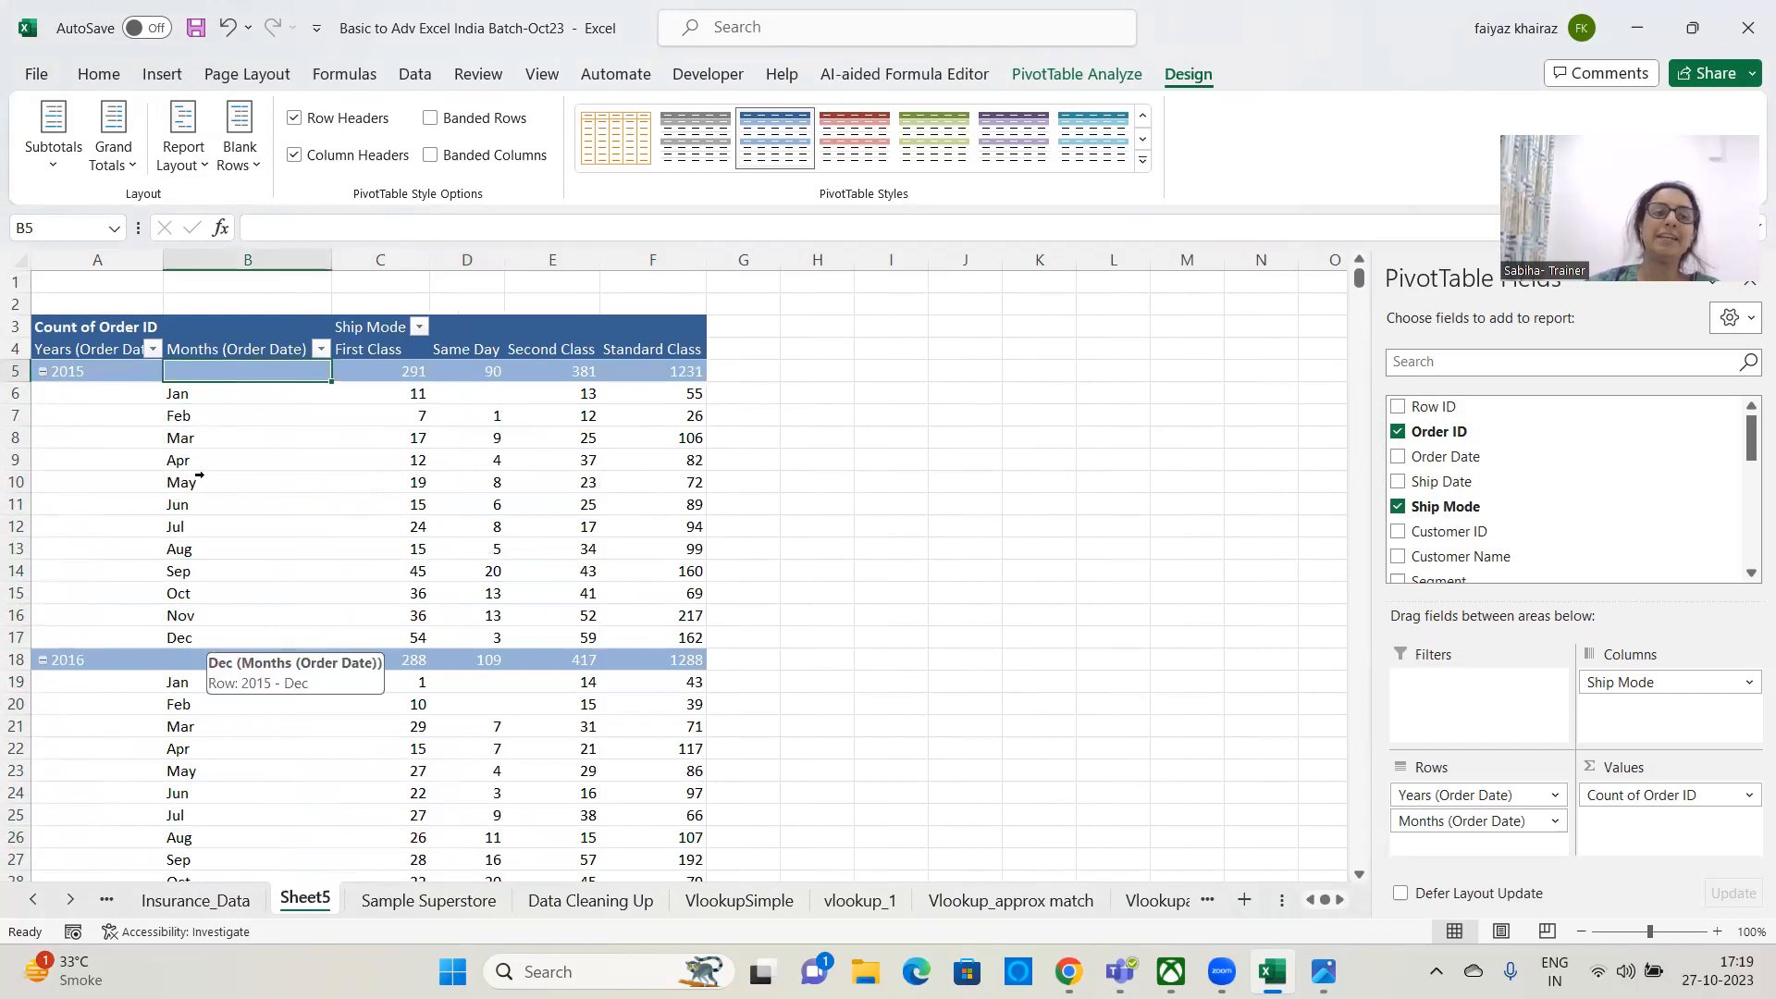
{"action": "left_click", "coordinate": [184, 163]}
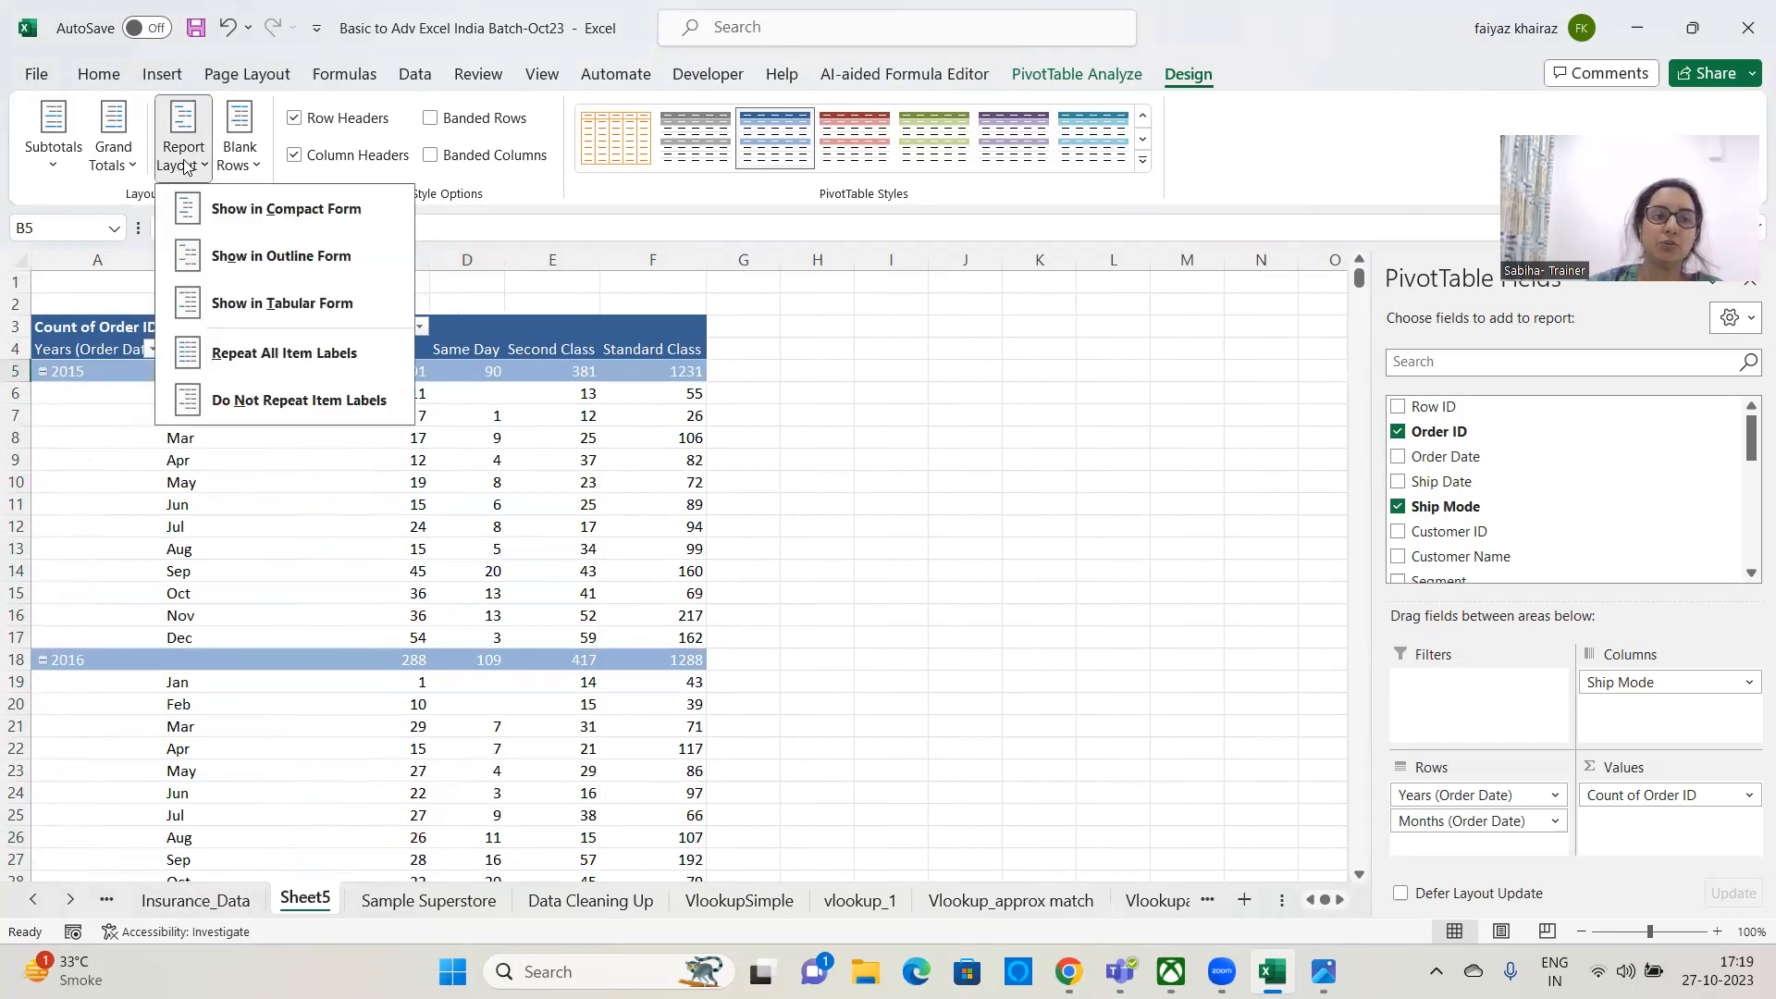
{"action": "left_click", "coordinate": [264, 209]}
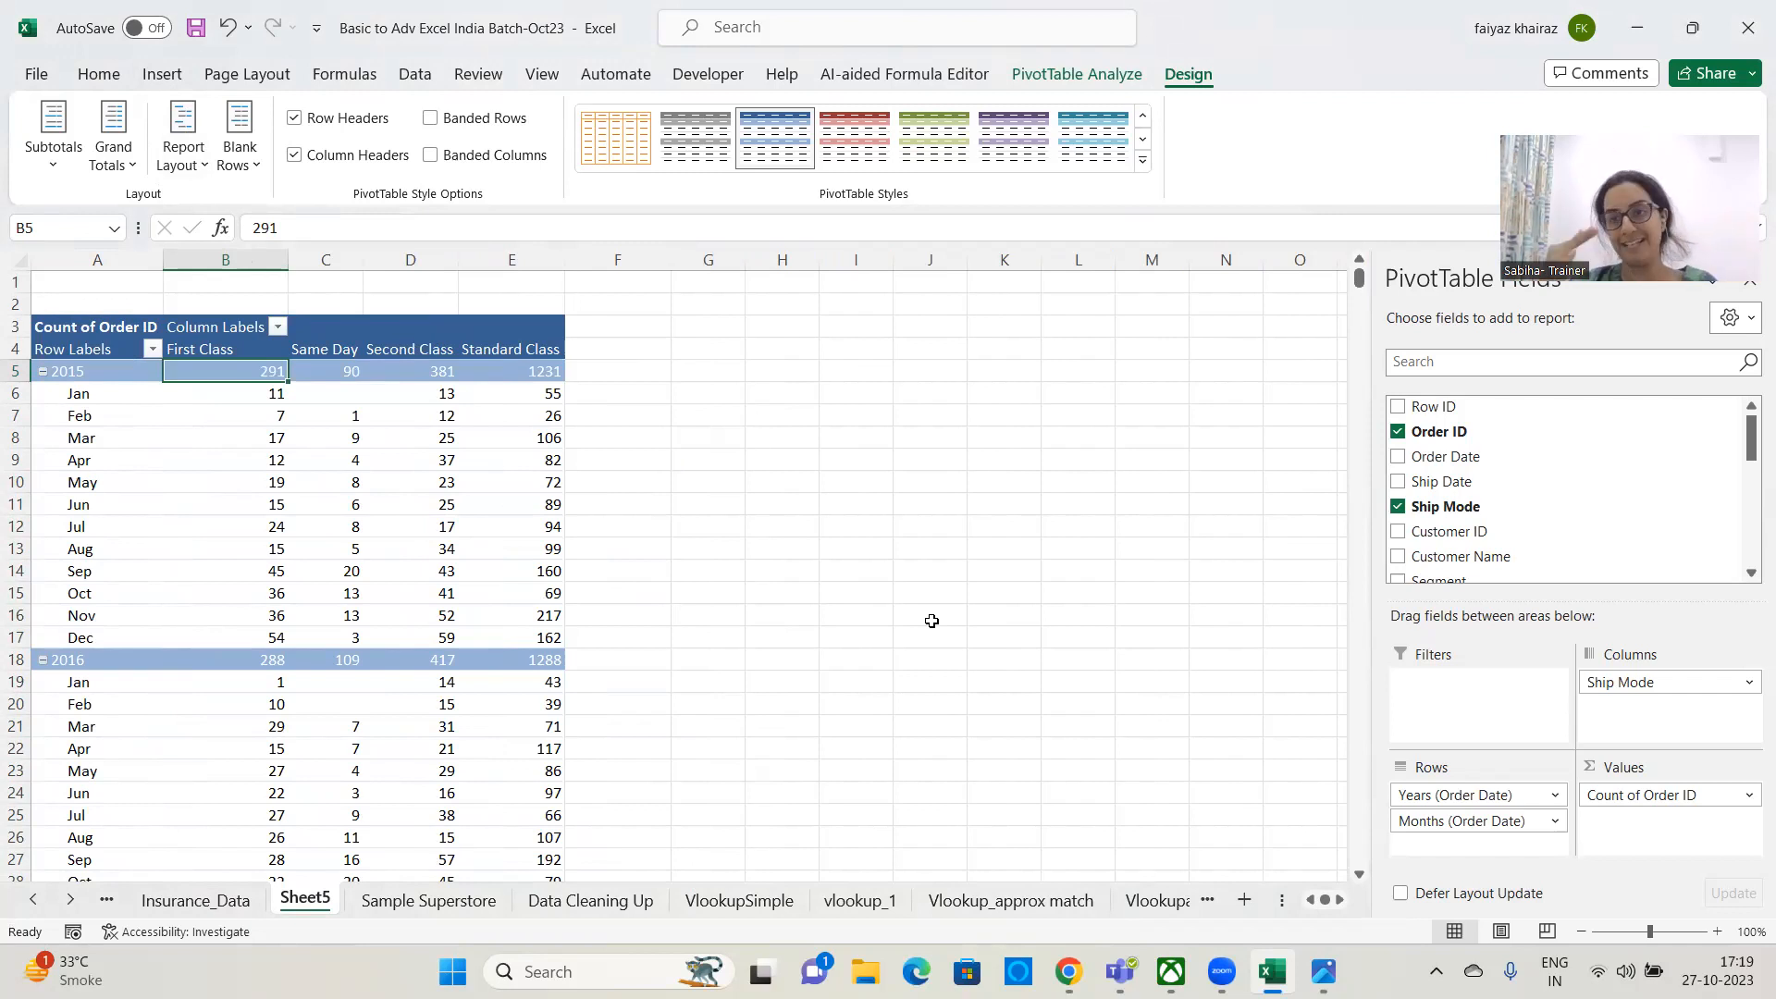
- Compare Tabular Form with Outline Form and leave the pivot report in Tabular Form
{"action": "left_click", "coordinate": [192, 163]}
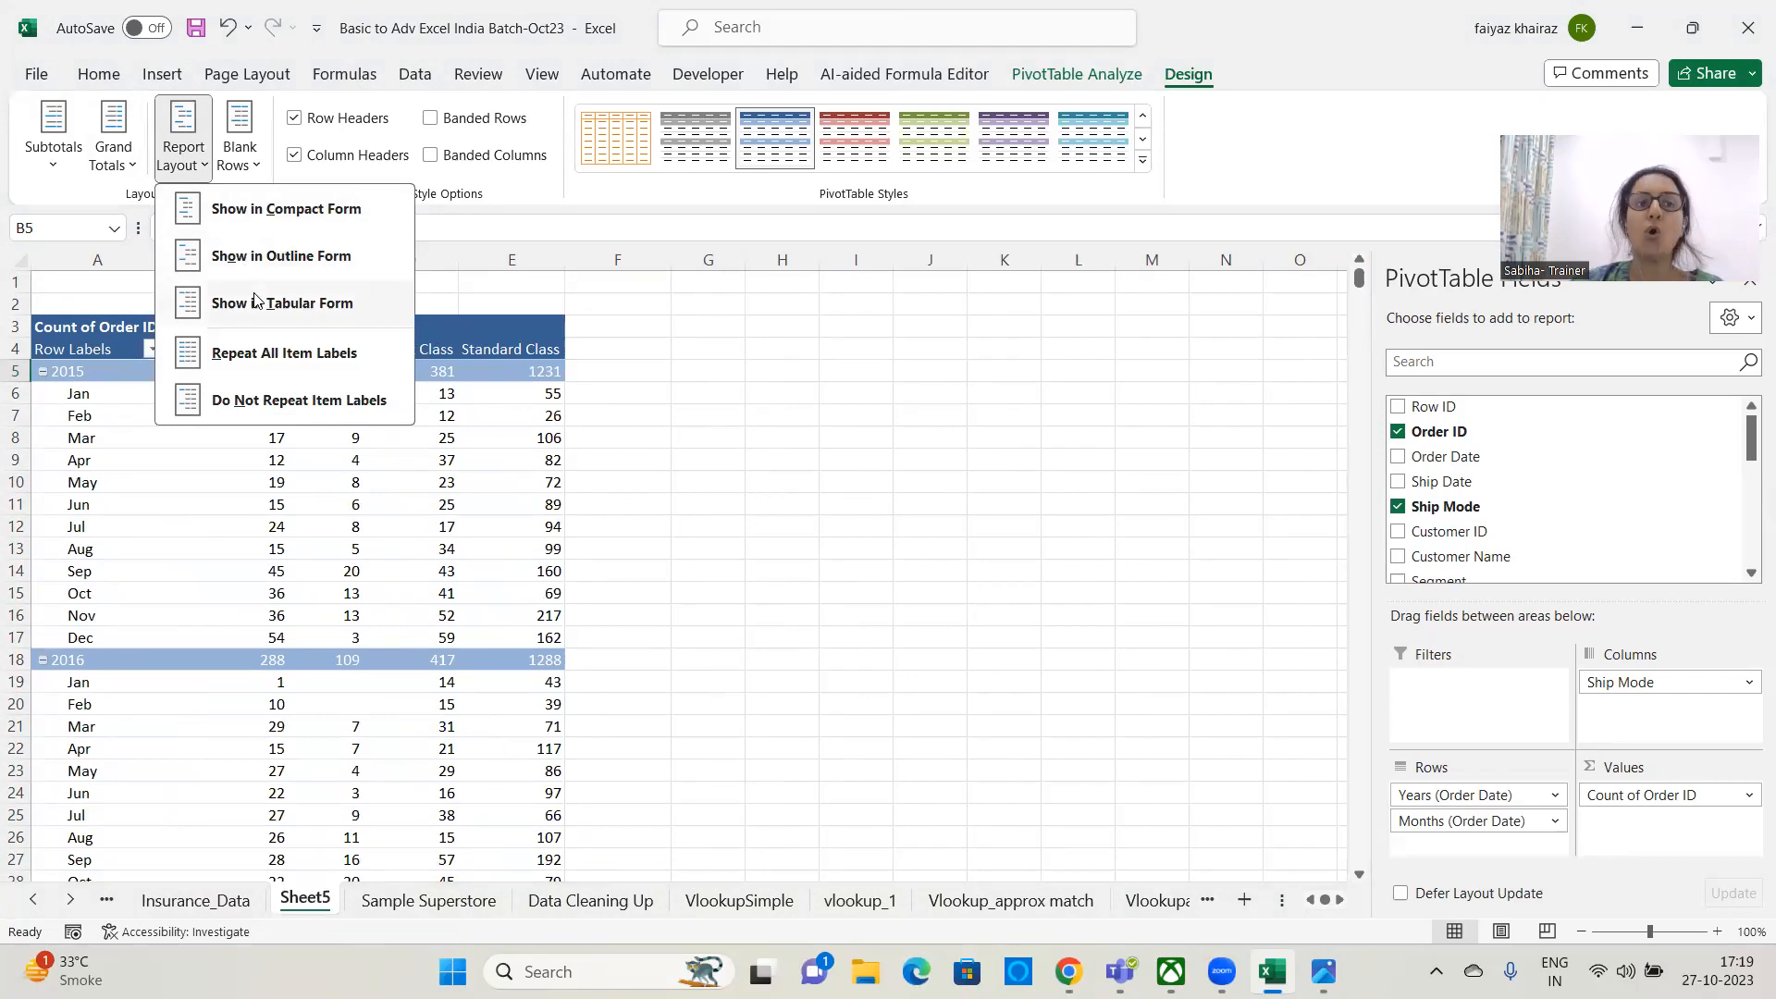
{"action": "left_click", "coordinate": [255, 301]}
{"action": "left_click", "coordinate": [185, 152]}
{"action": "left_click", "coordinate": [255, 252]}
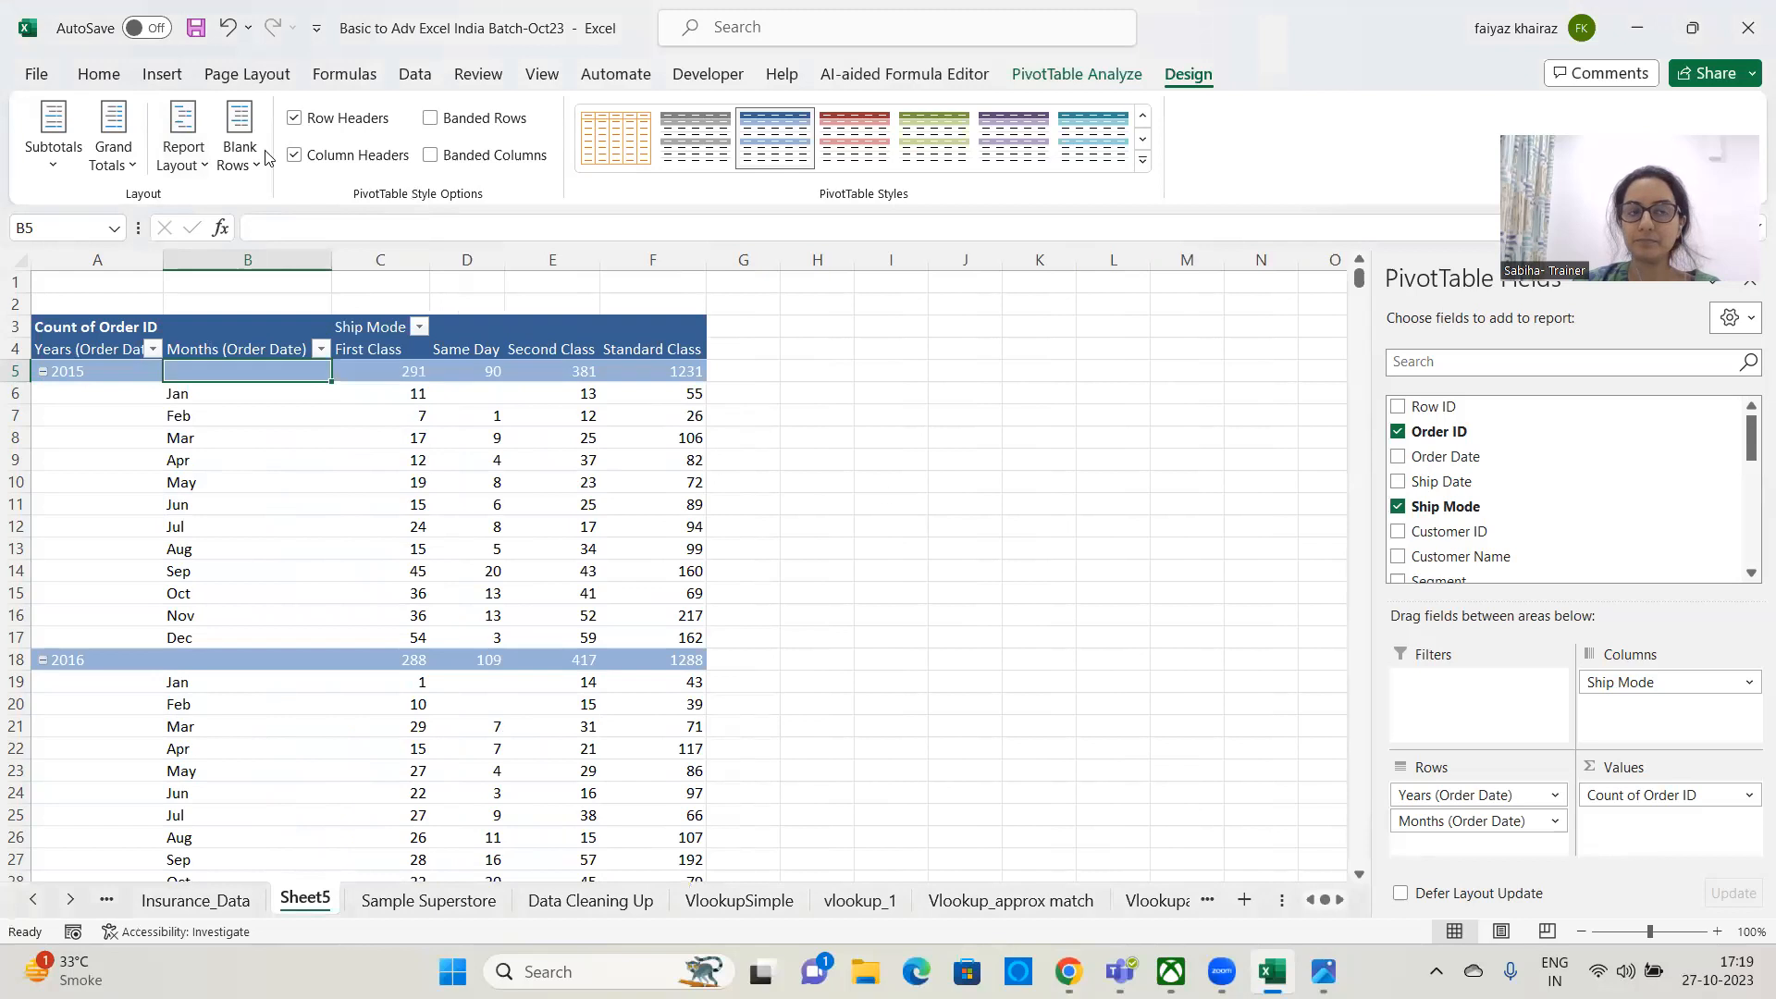
{"action": "left_click", "coordinate": [192, 159]}
{"action": "left_click", "coordinate": [274, 306]}
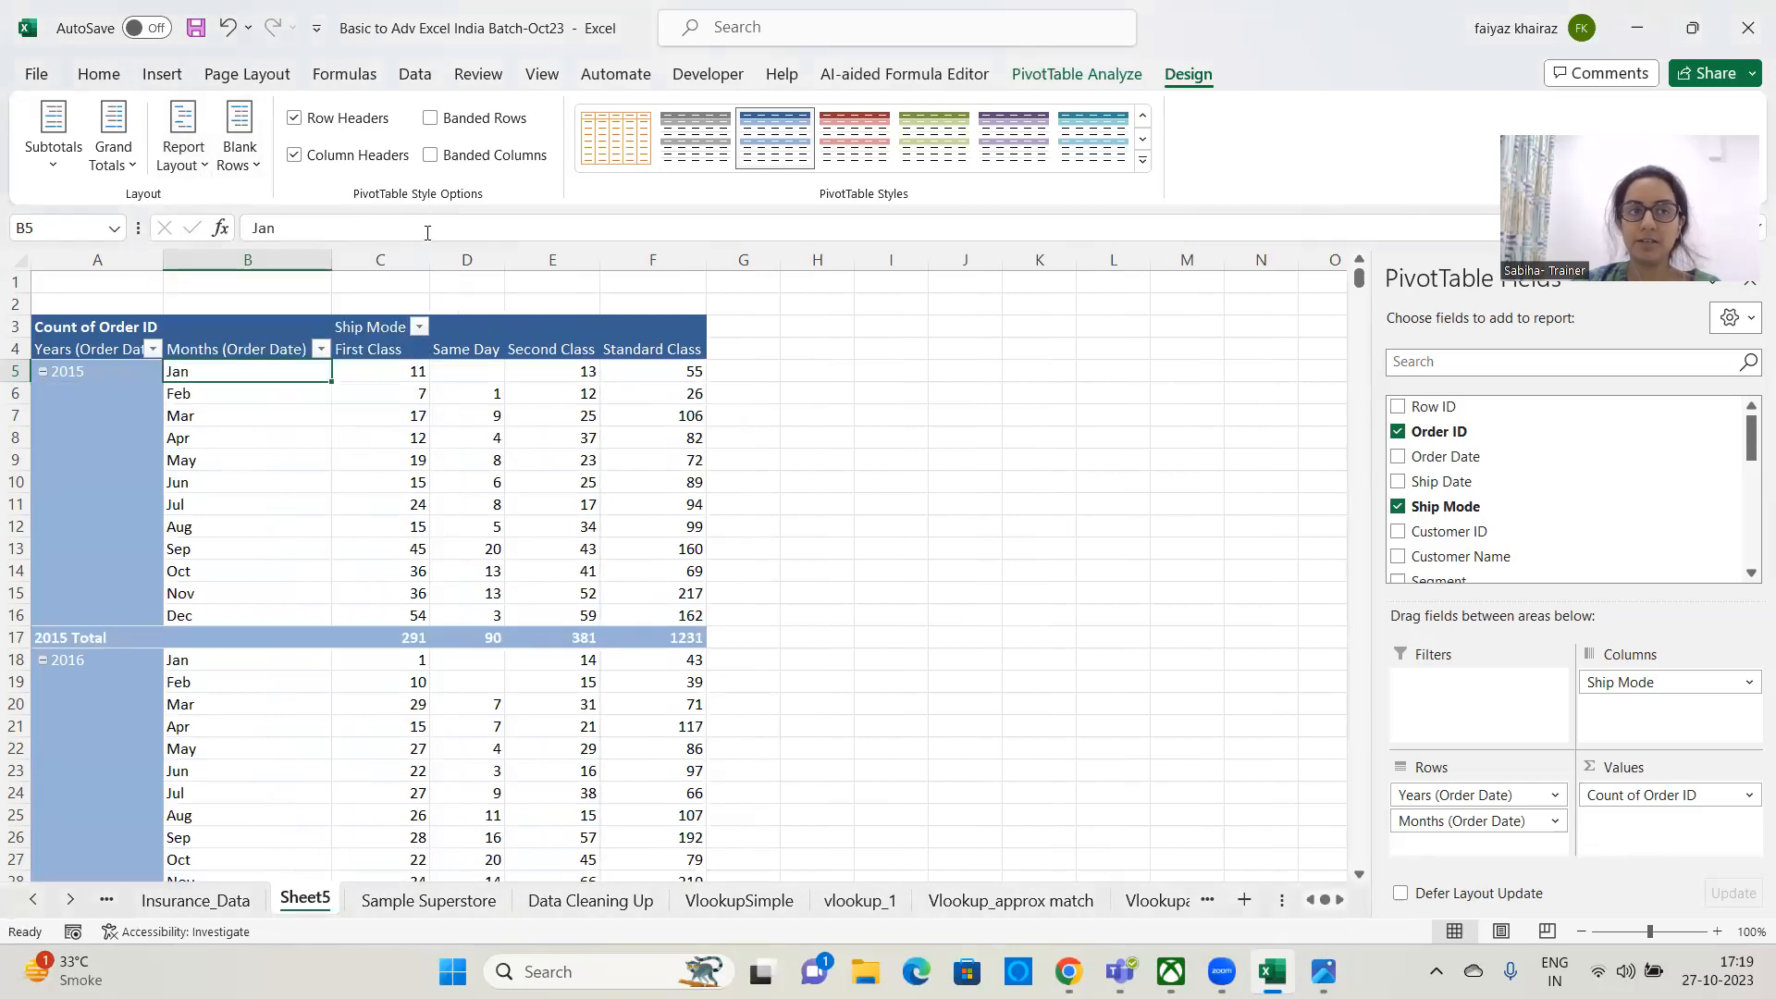
{"action": "left_click", "coordinate": [90, 395]}
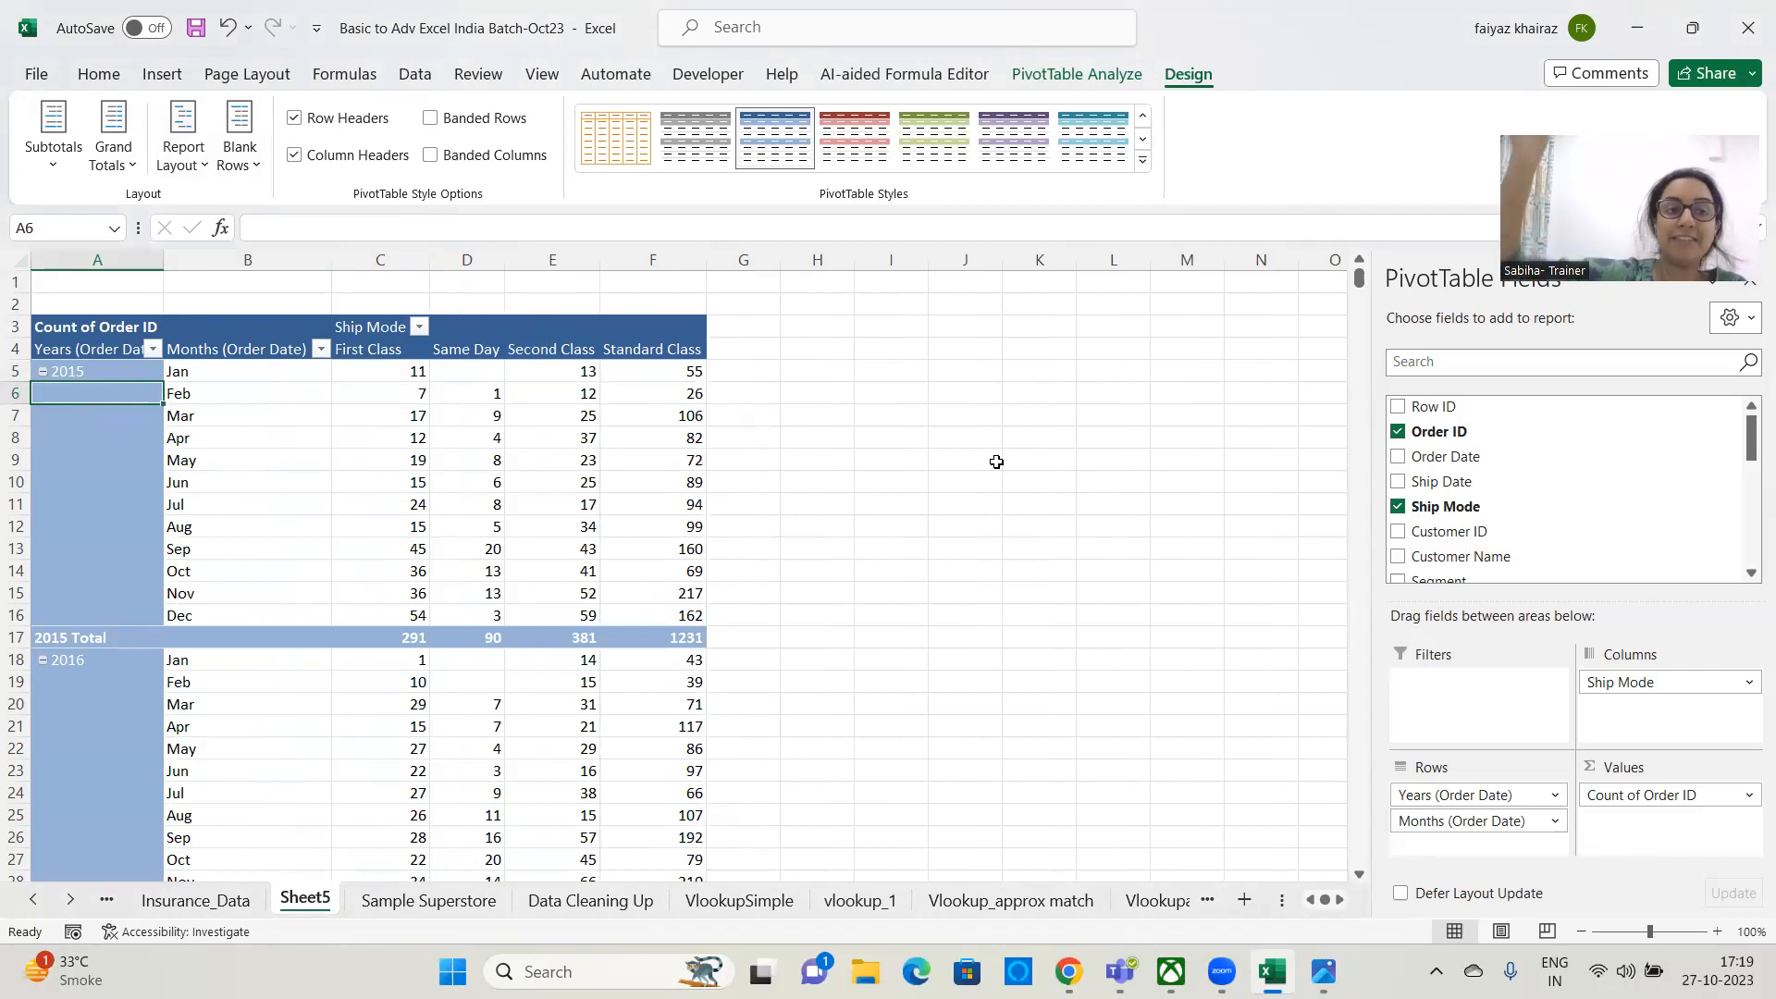
- Repeat all item labels in the Years column, and set the report back to not repeating item labels
{"action": "left_click", "coordinate": [199, 176]}
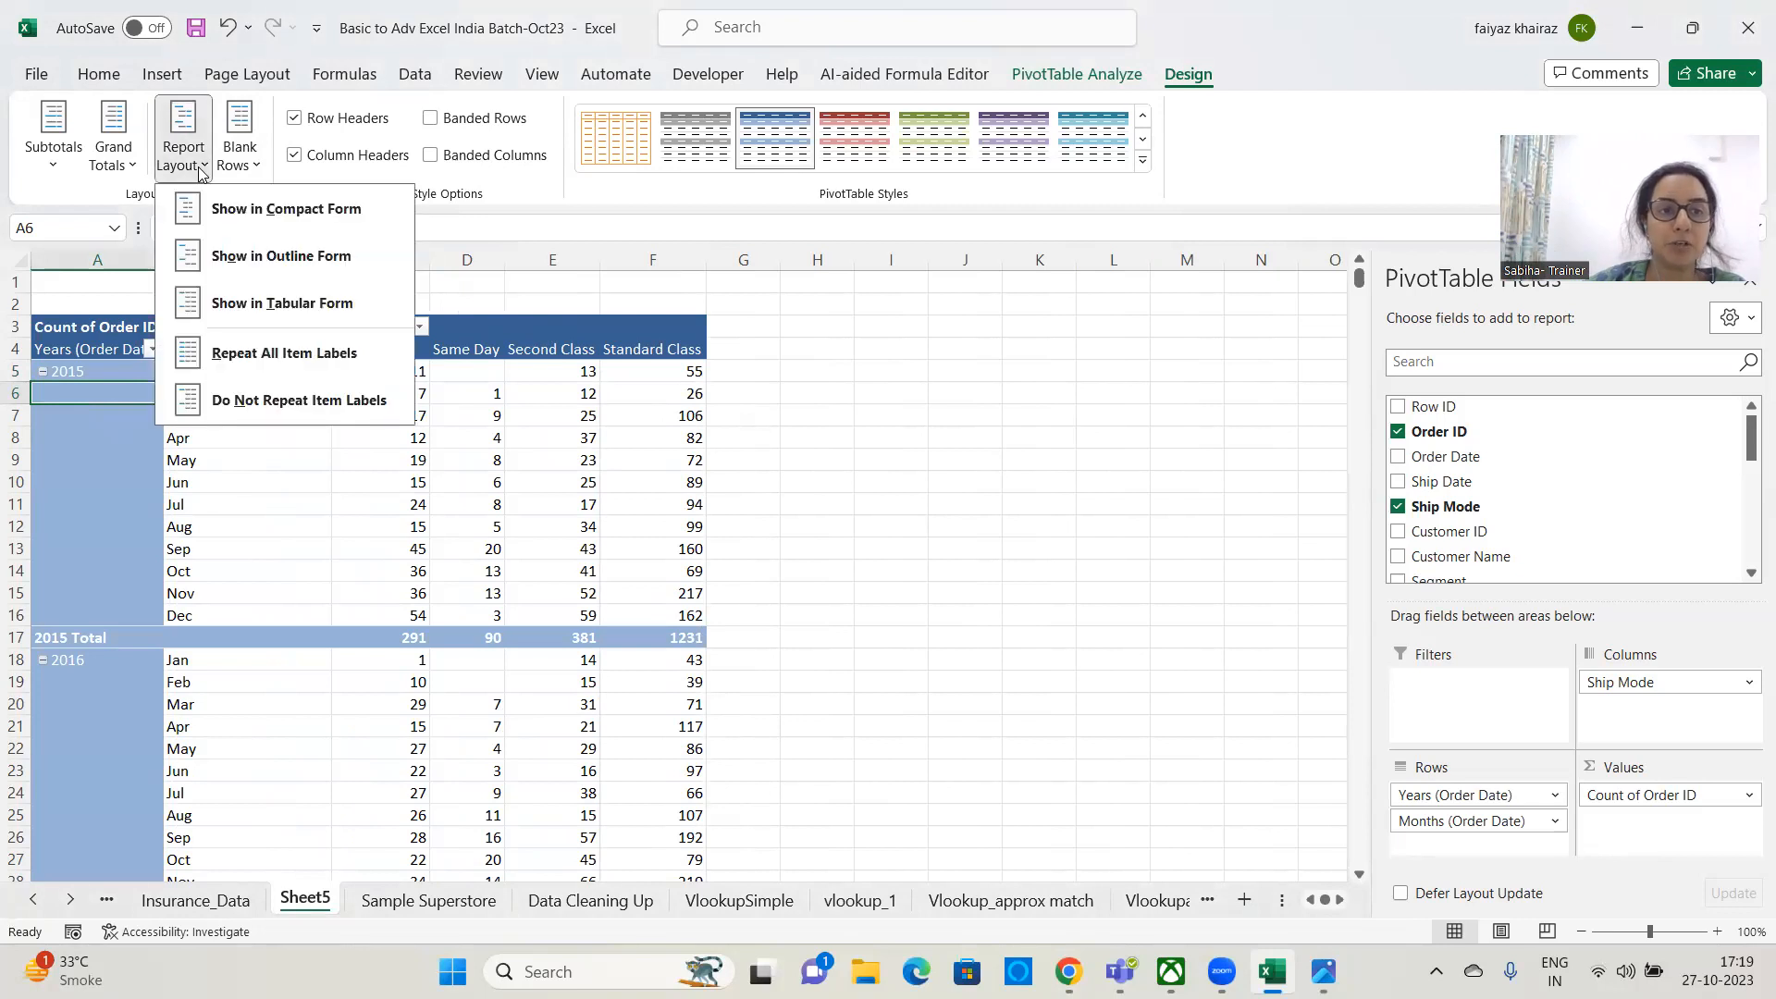
{"action": "left_click", "coordinate": [301, 369]}
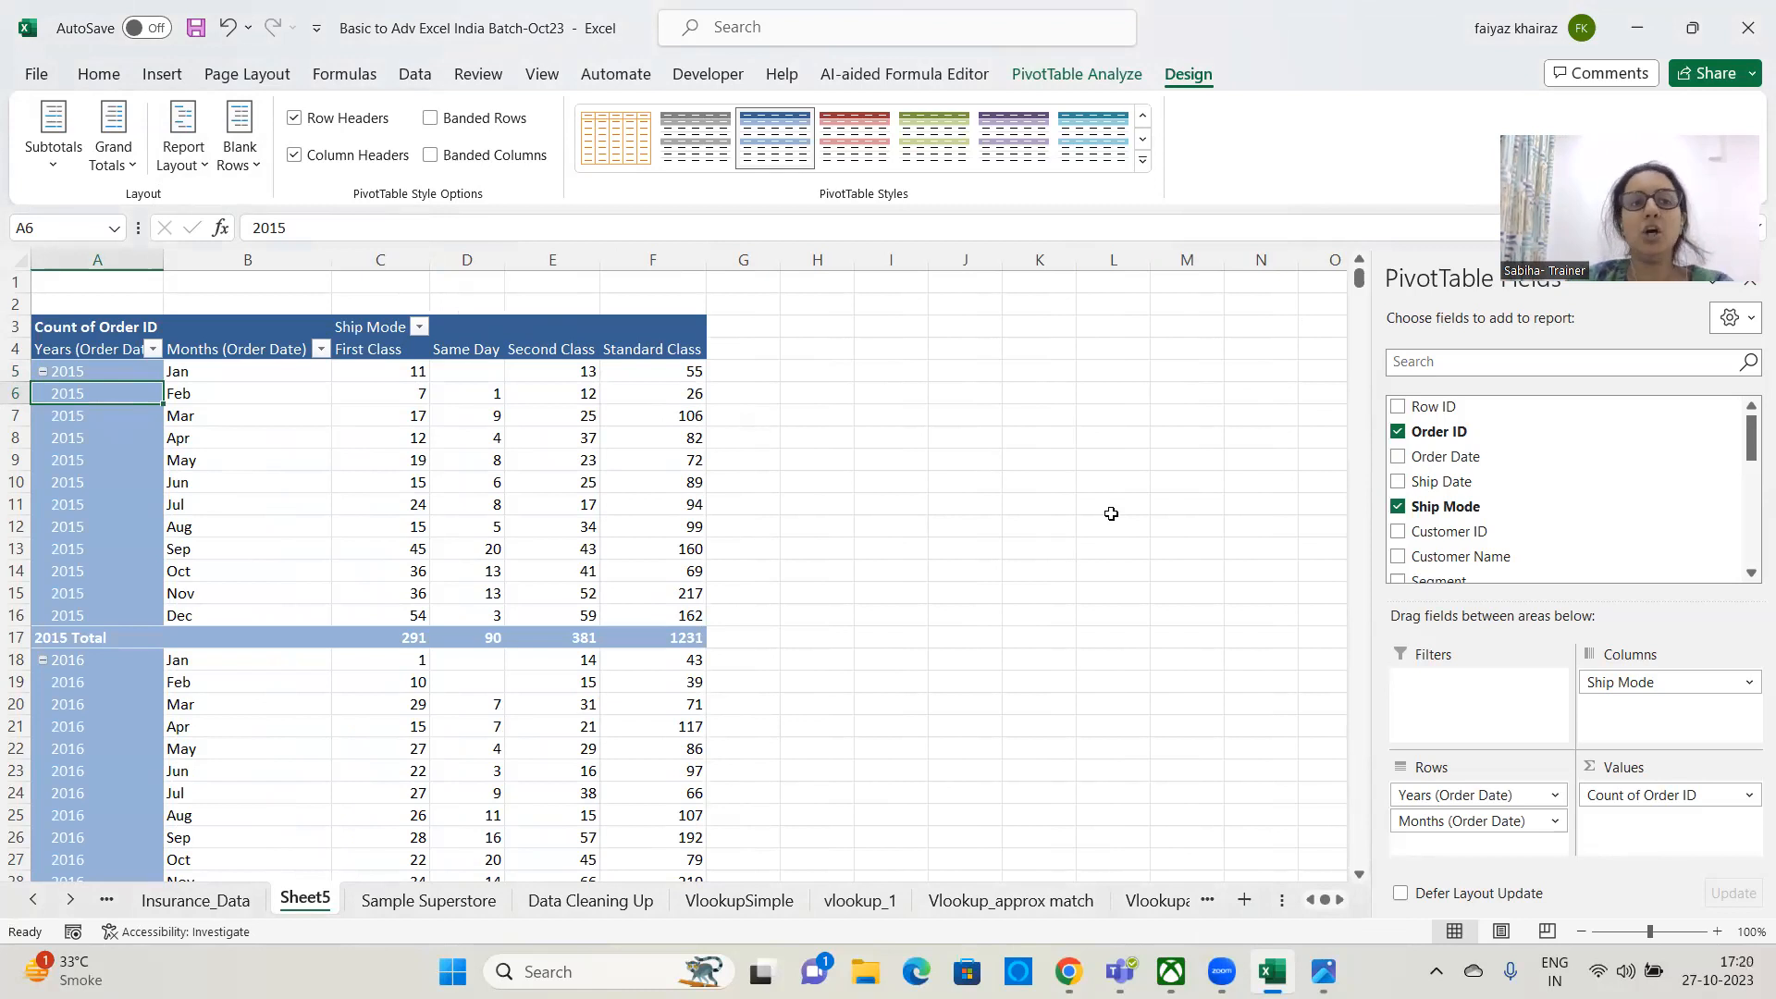
{"action": "left_click", "coordinate": [201, 160]}
{"action": "left_click", "coordinate": [282, 400]}
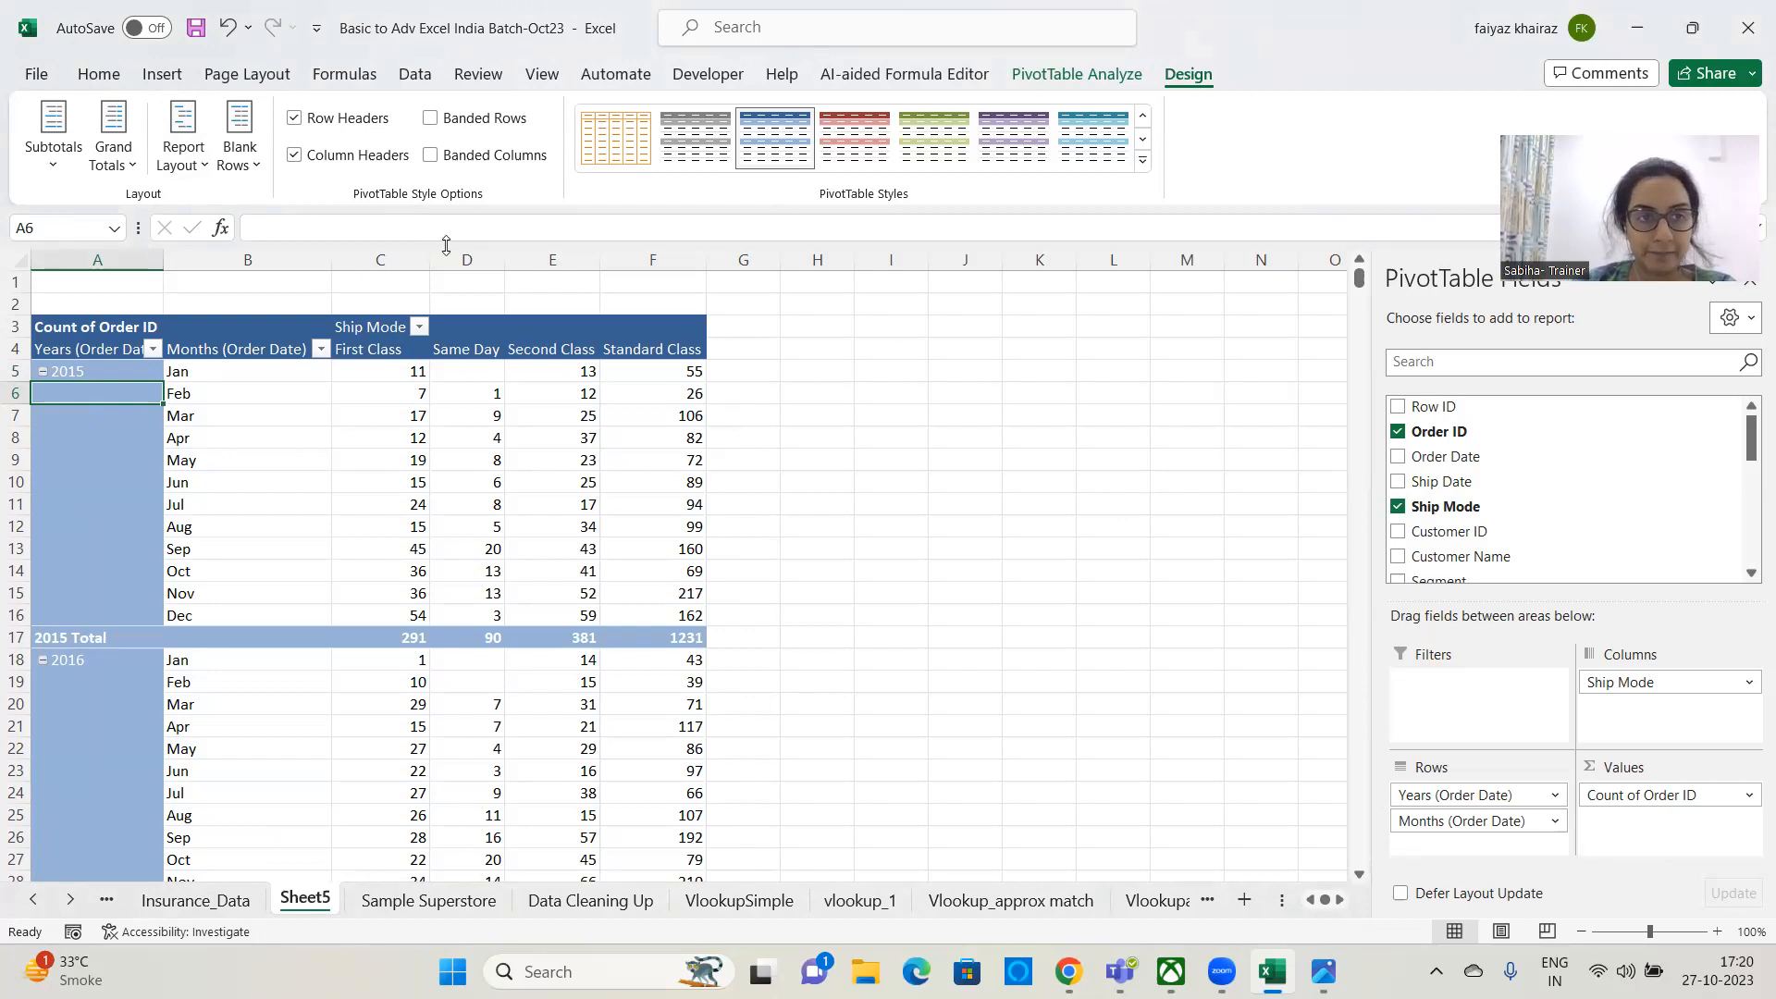
- Insert a blank line after each item in the pivot table and inspect the gap below the 2015 total
{"action": "left_click", "coordinate": [243, 174]}
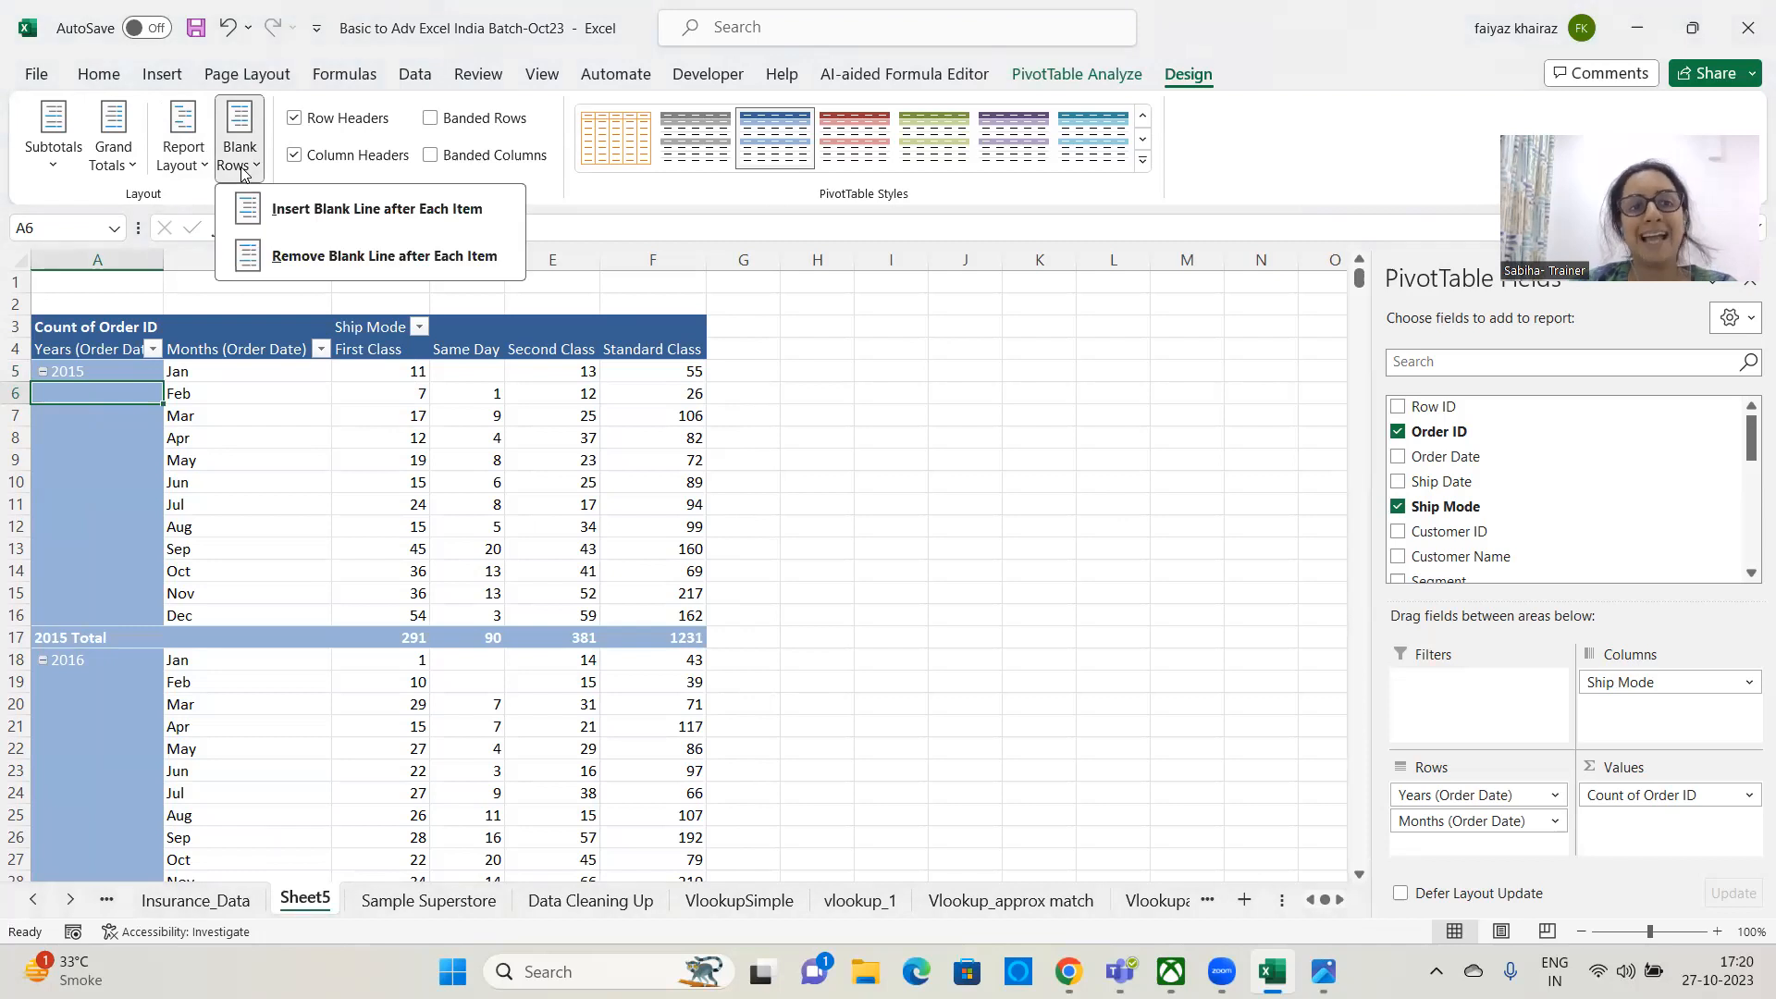
{"action": "left_click", "coordinate": [393, 211]}
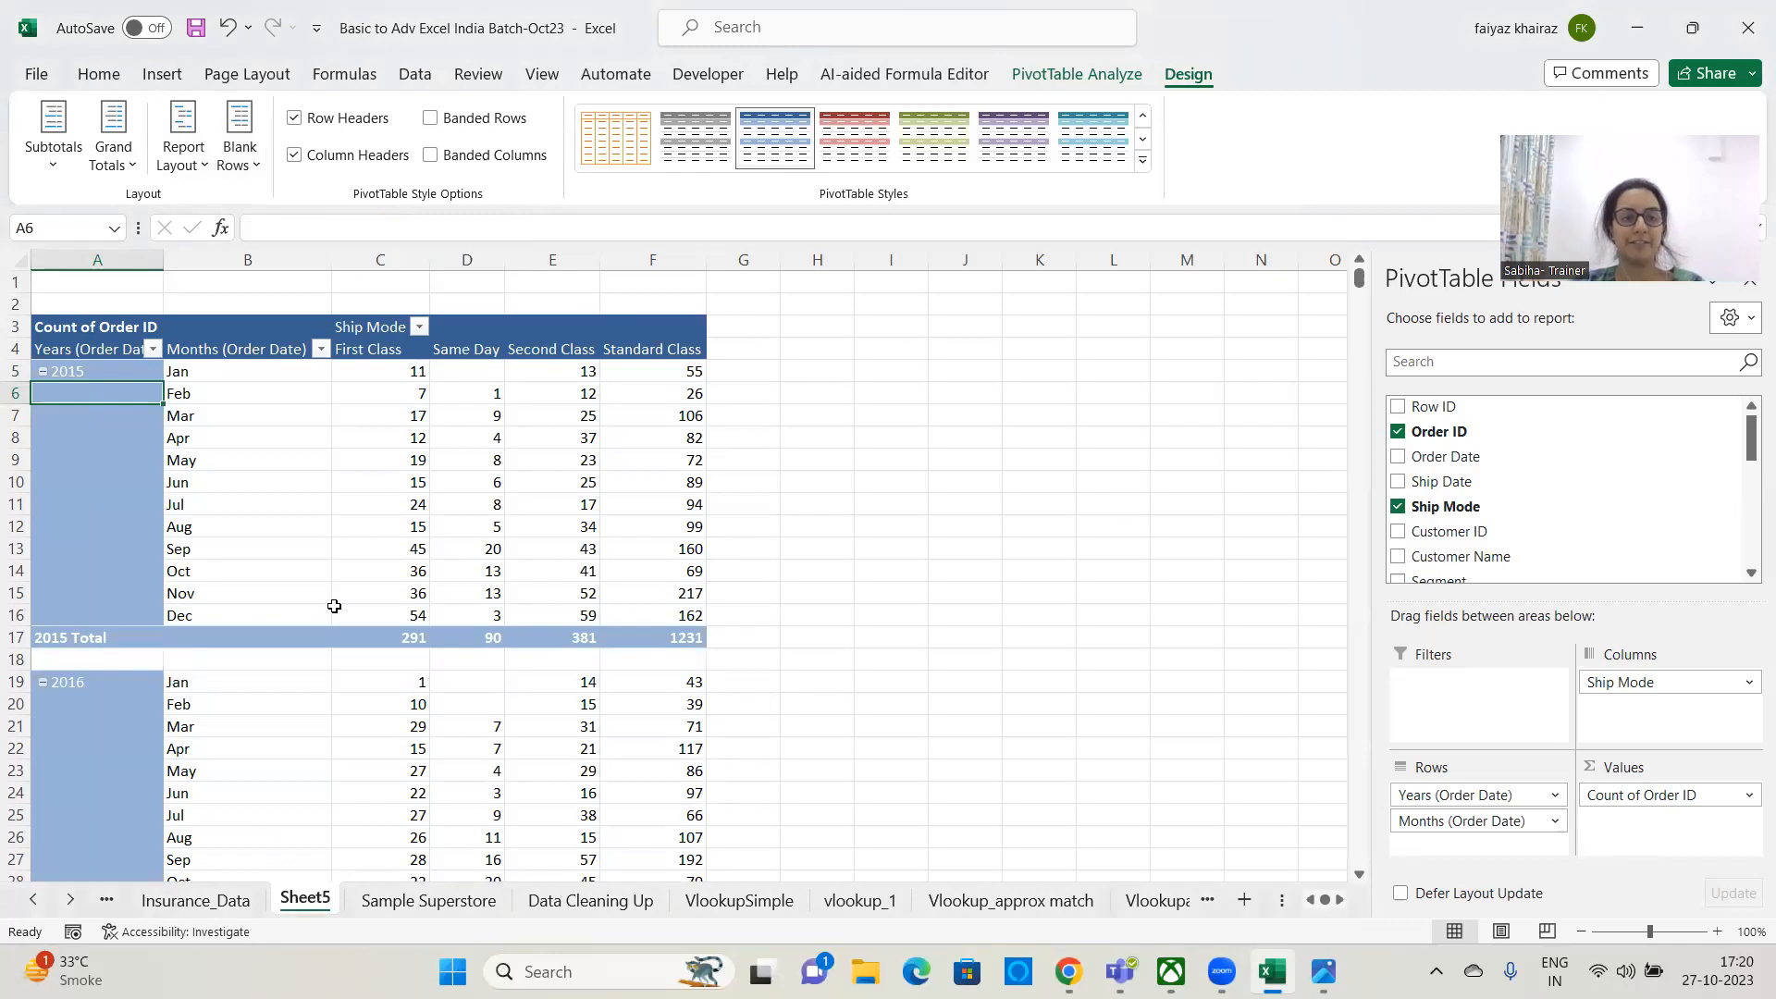
{"action": "left_click", "coordinate": [125, 667]}
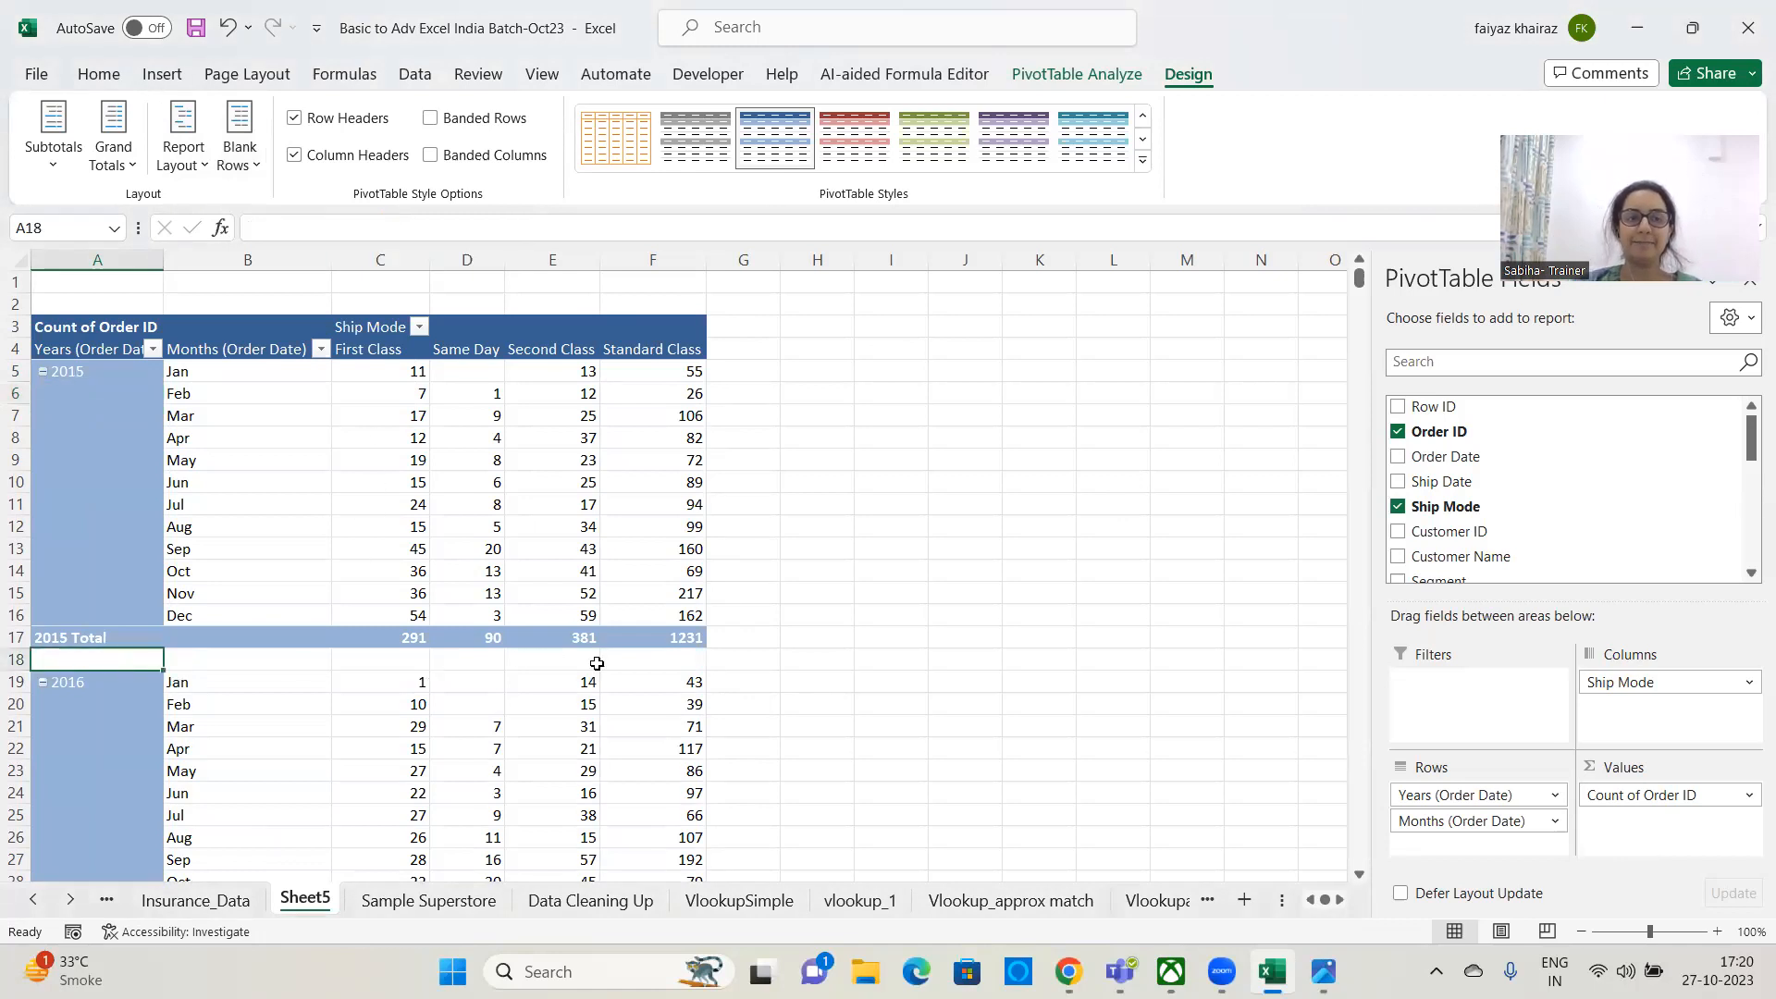
- Collapse the 2015, 2016, 2017 and 2018 groups in the pivot table
{"action": "left_click", "coordinate": [42, 372]}
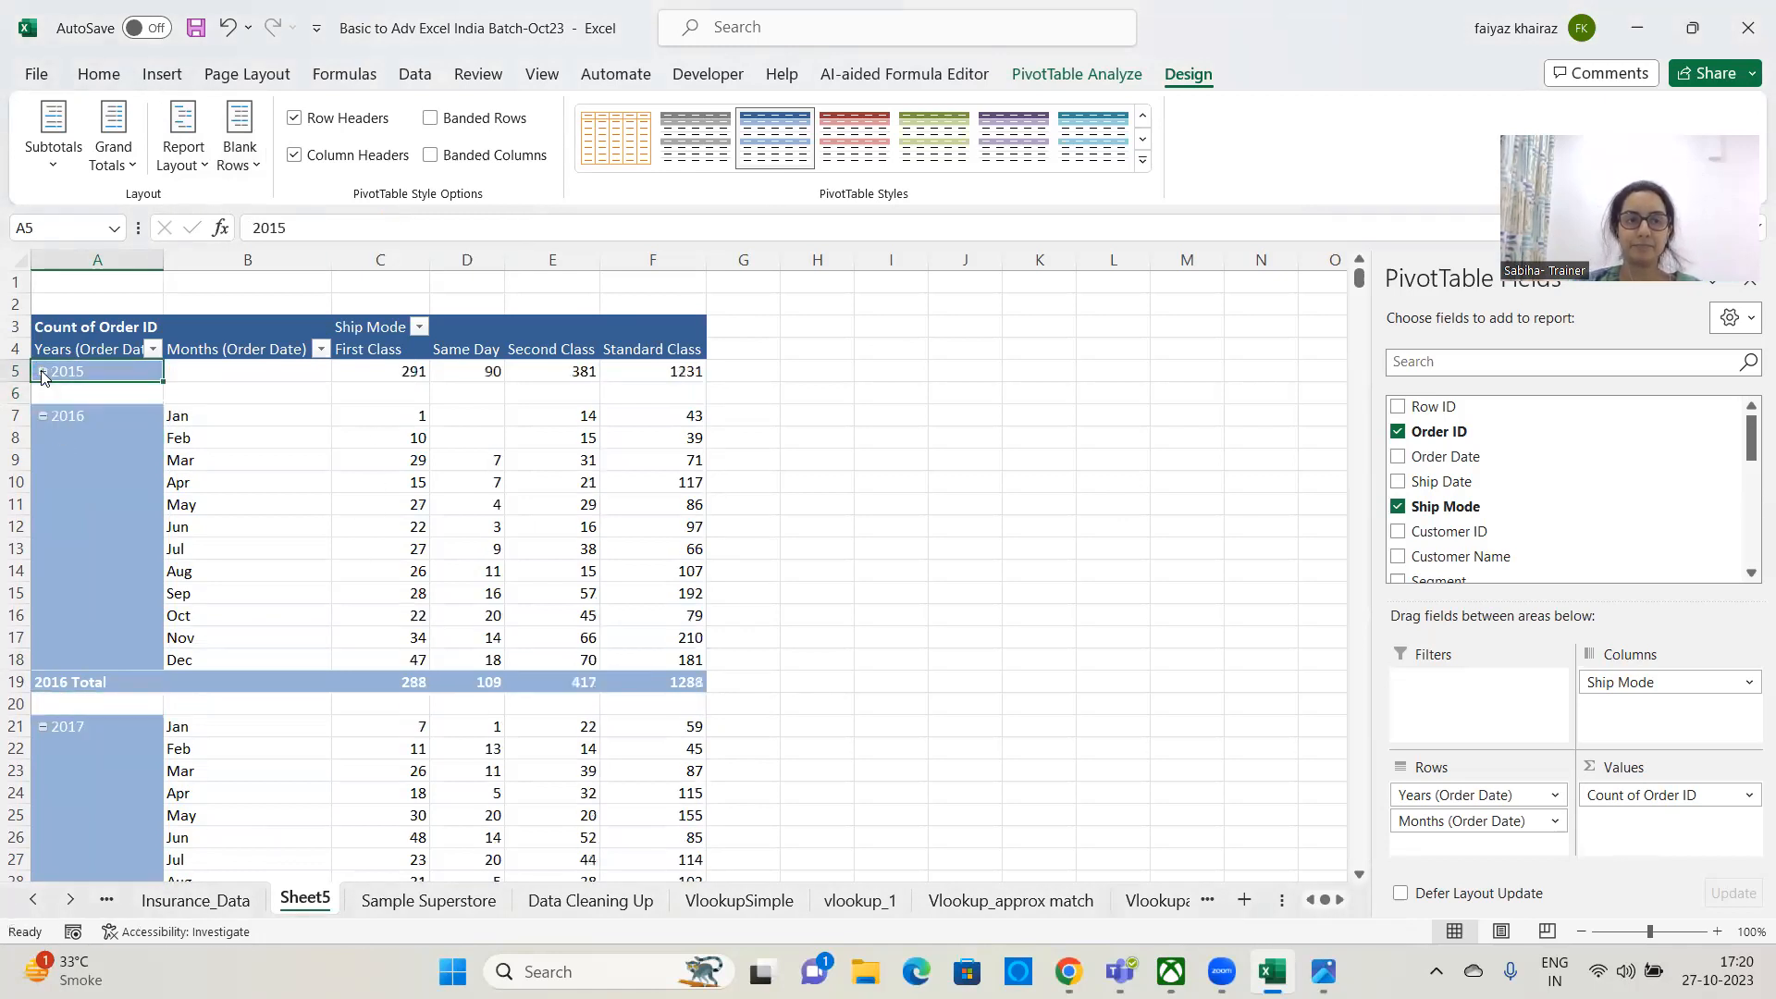
{"action": "left_click", "coordinate": [42, 416]}
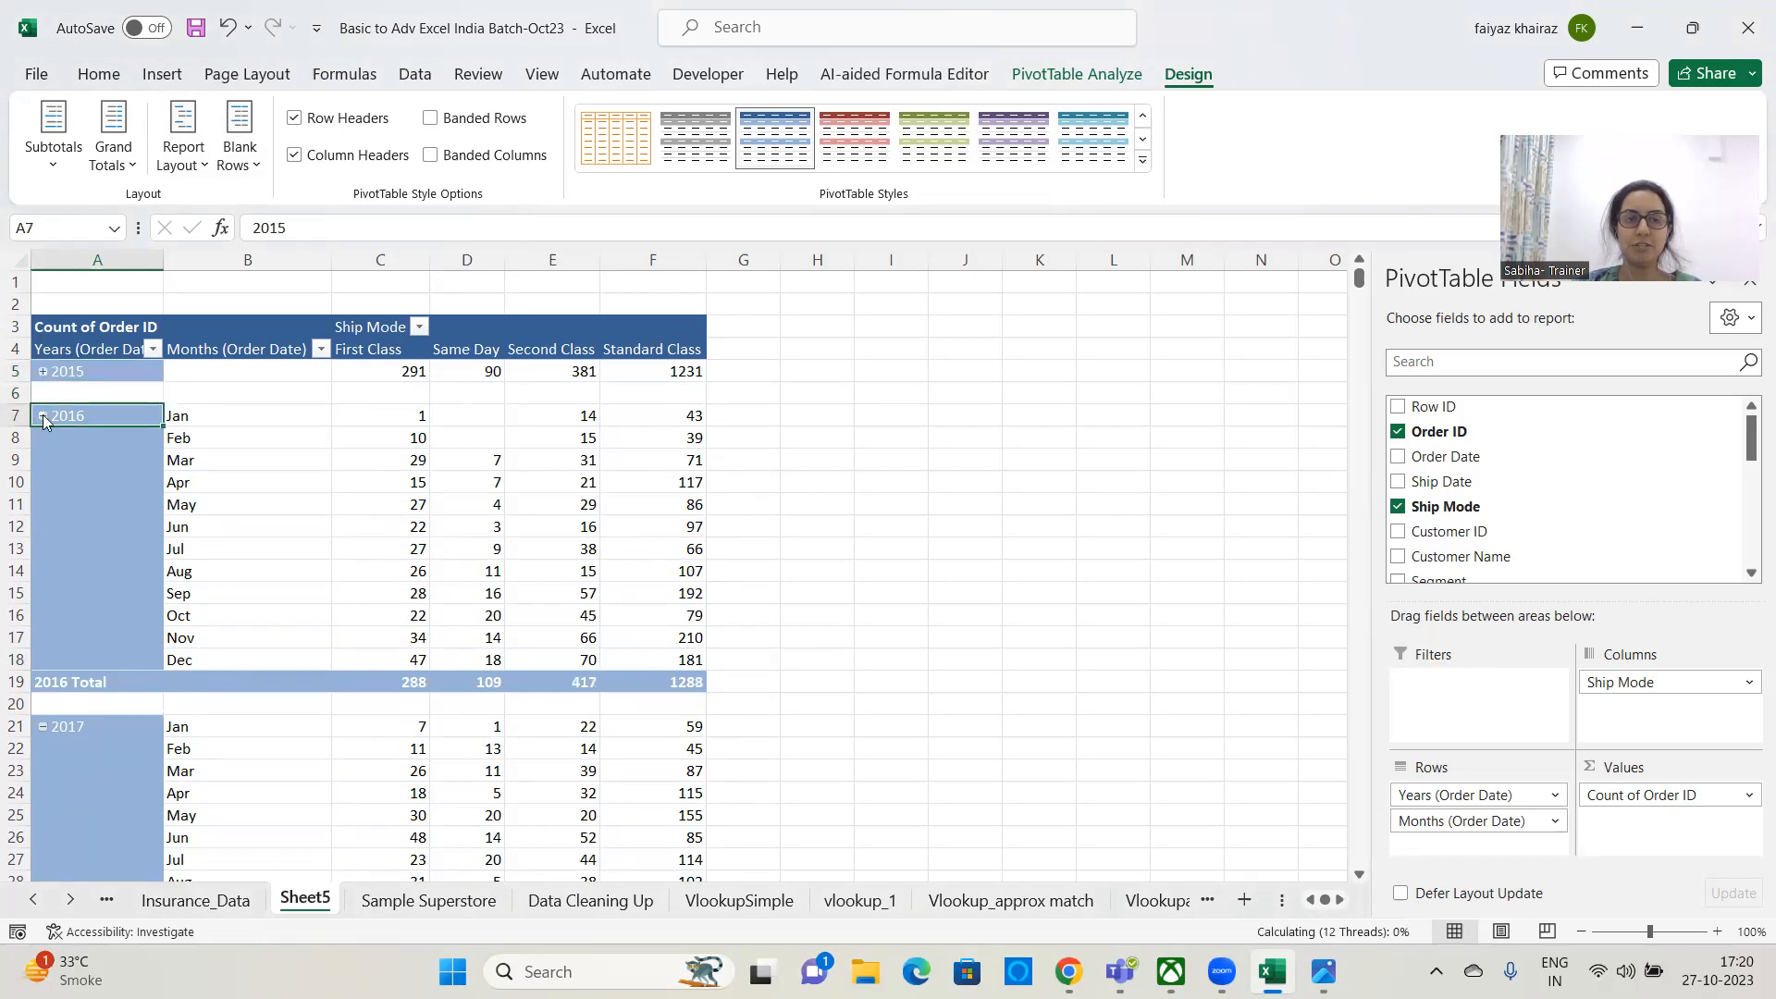
{"action": "left_click", "coordinate": [43, 461]}
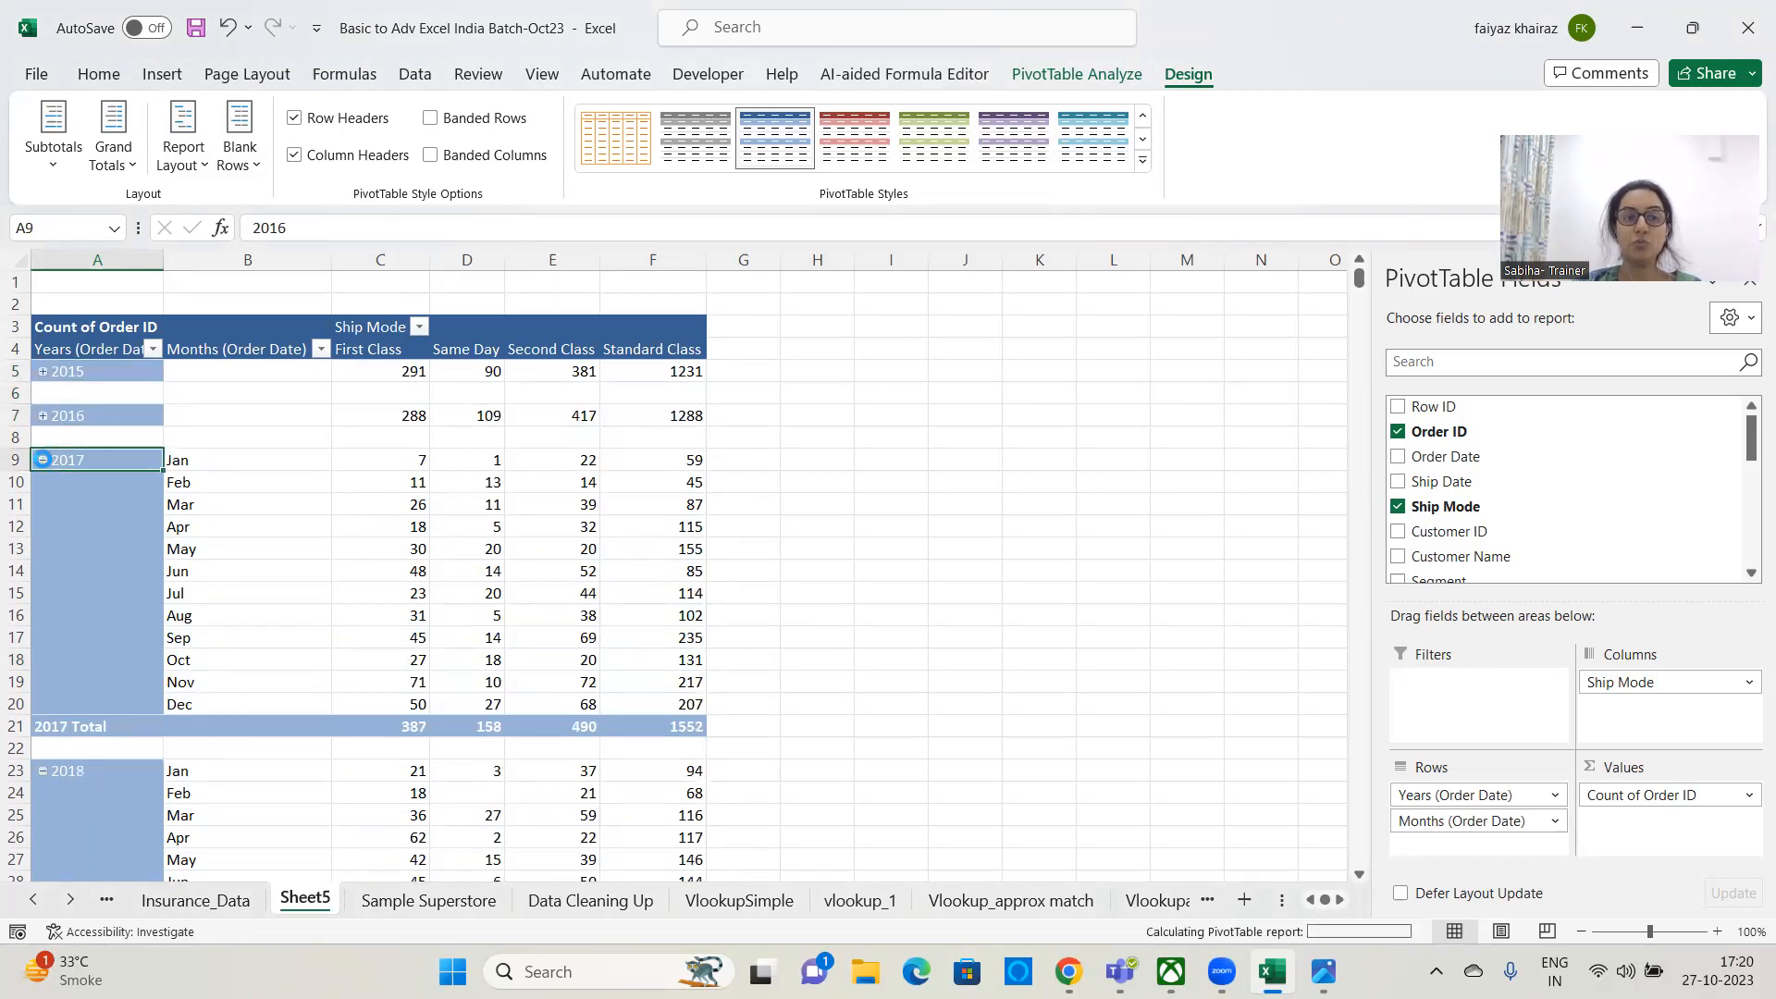
{"action": "left_click", "coordinate": [42, 505]}
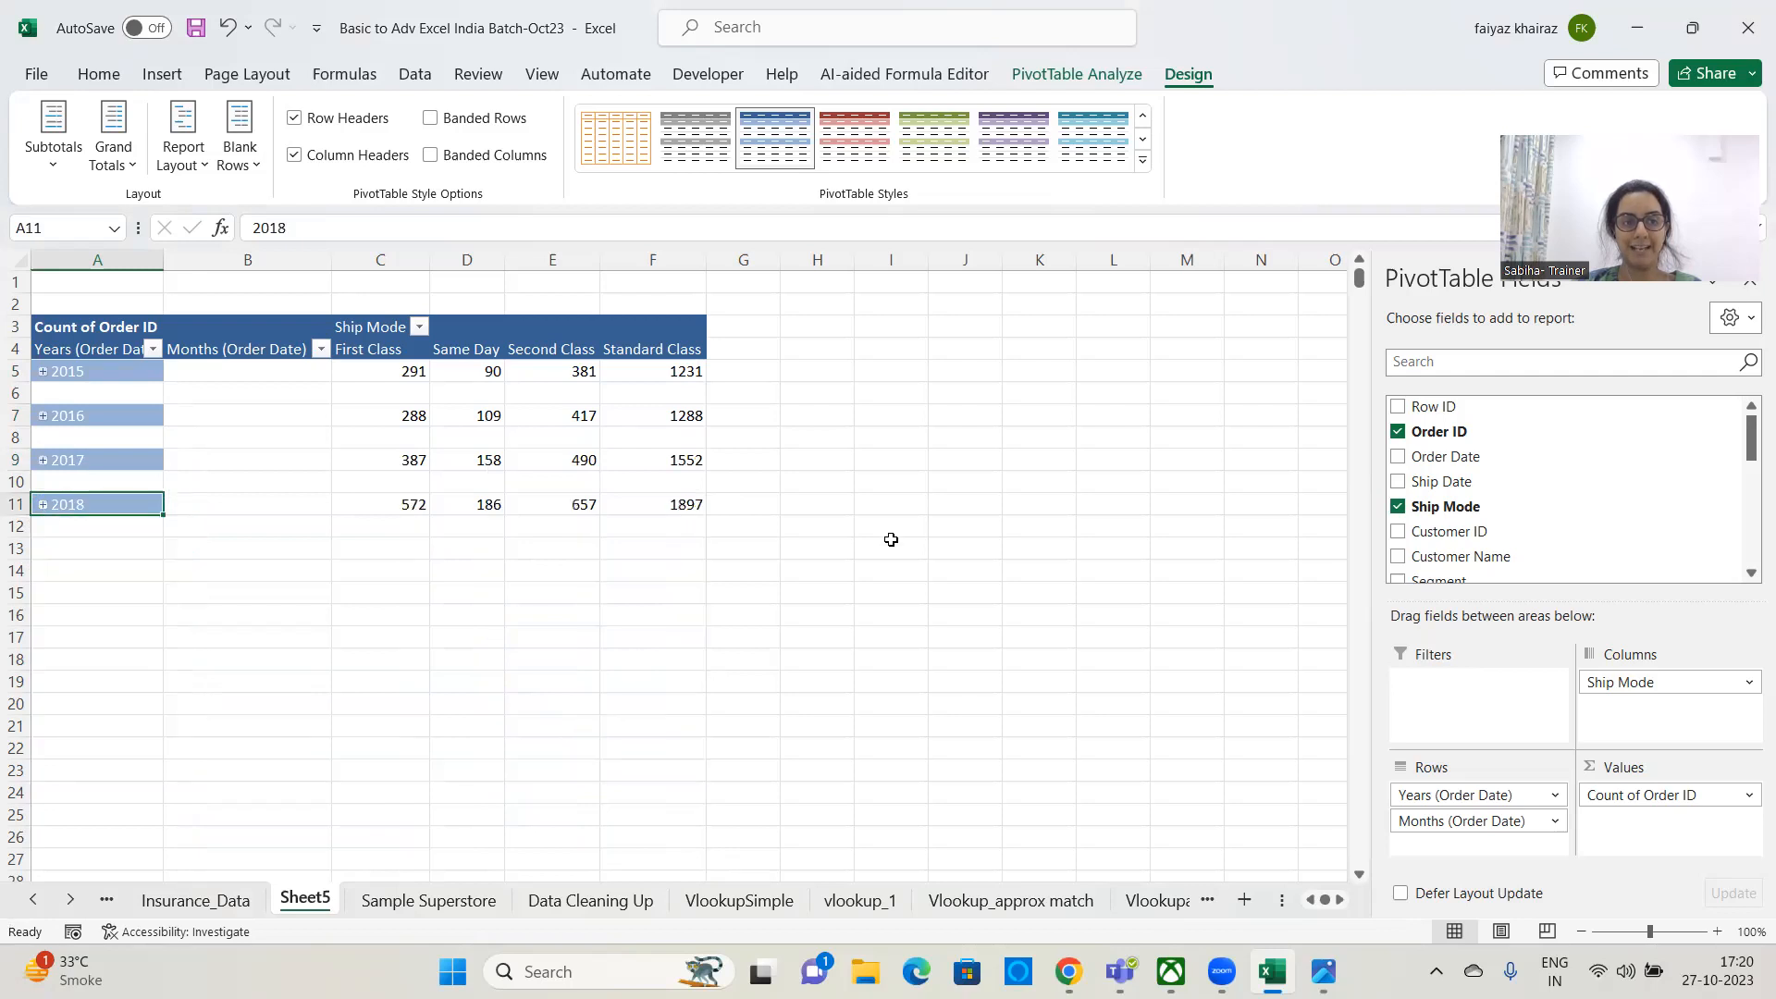
- Remove the blank line after each item from the pivot table and expand the 2015 group to its months
{"action": "left_click", "coordinate": [240, 157]}
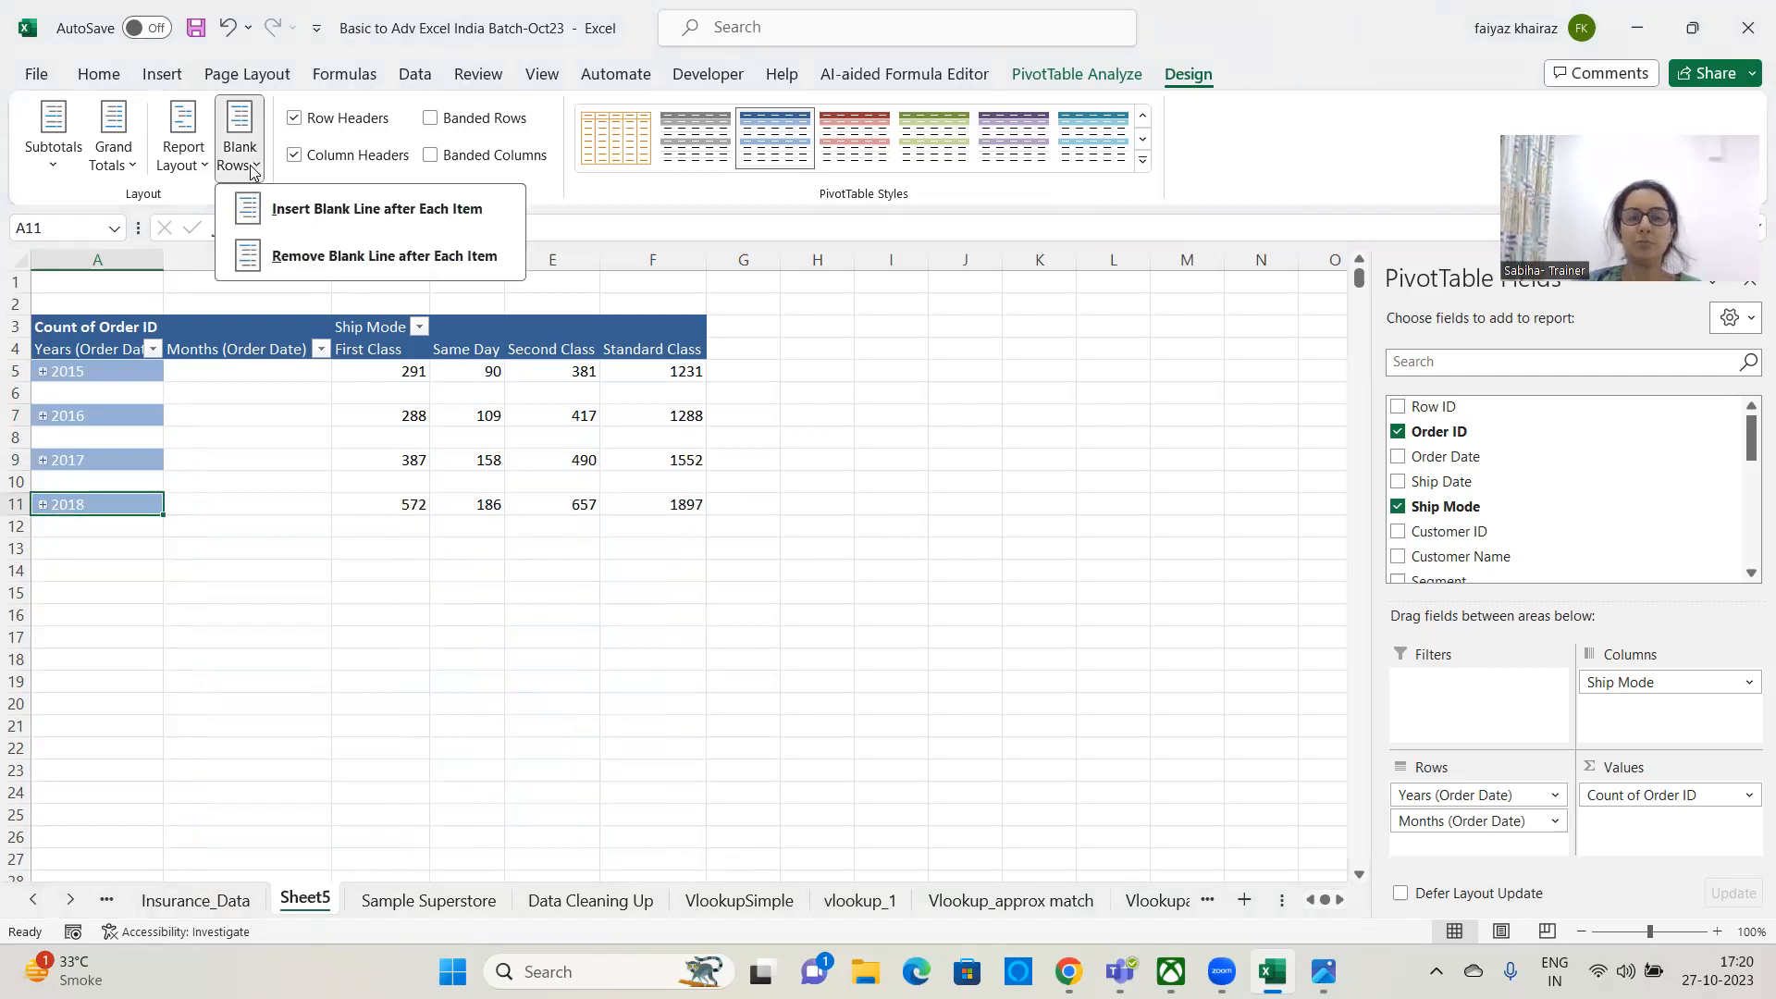
{"action": "left_click", "coordinate": [337, 260]}
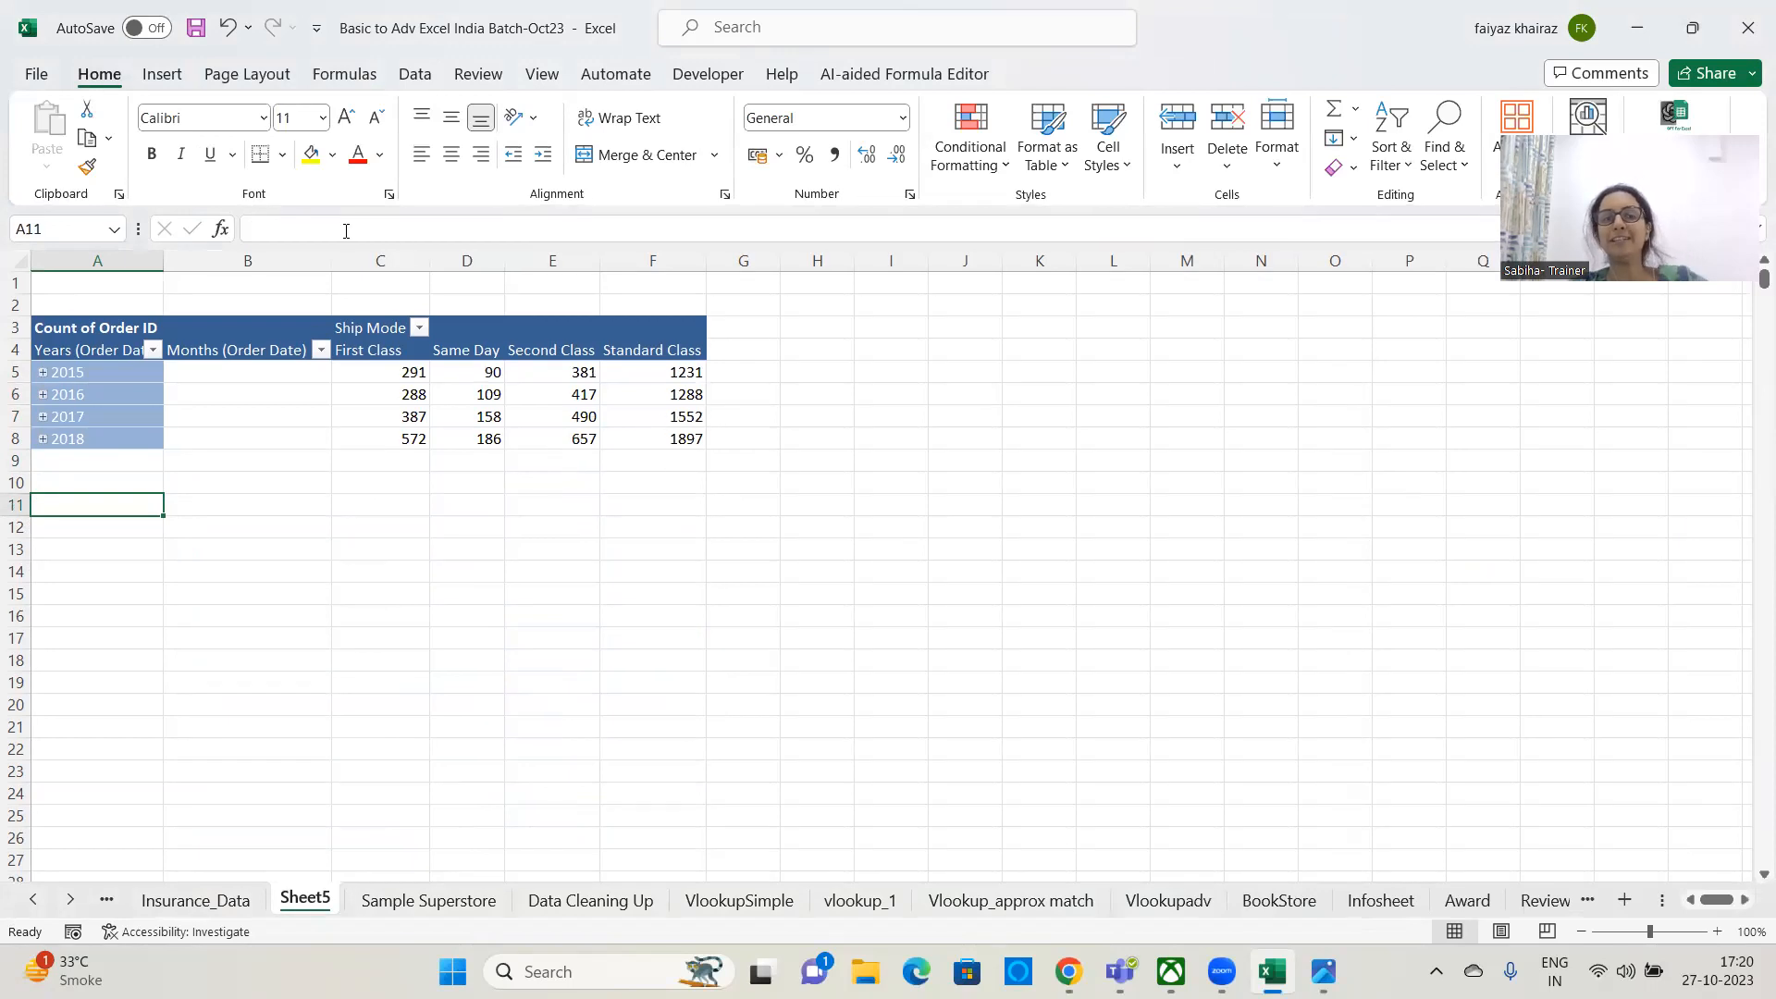
{"action": "left_click", "coordinate": [137, 404]}
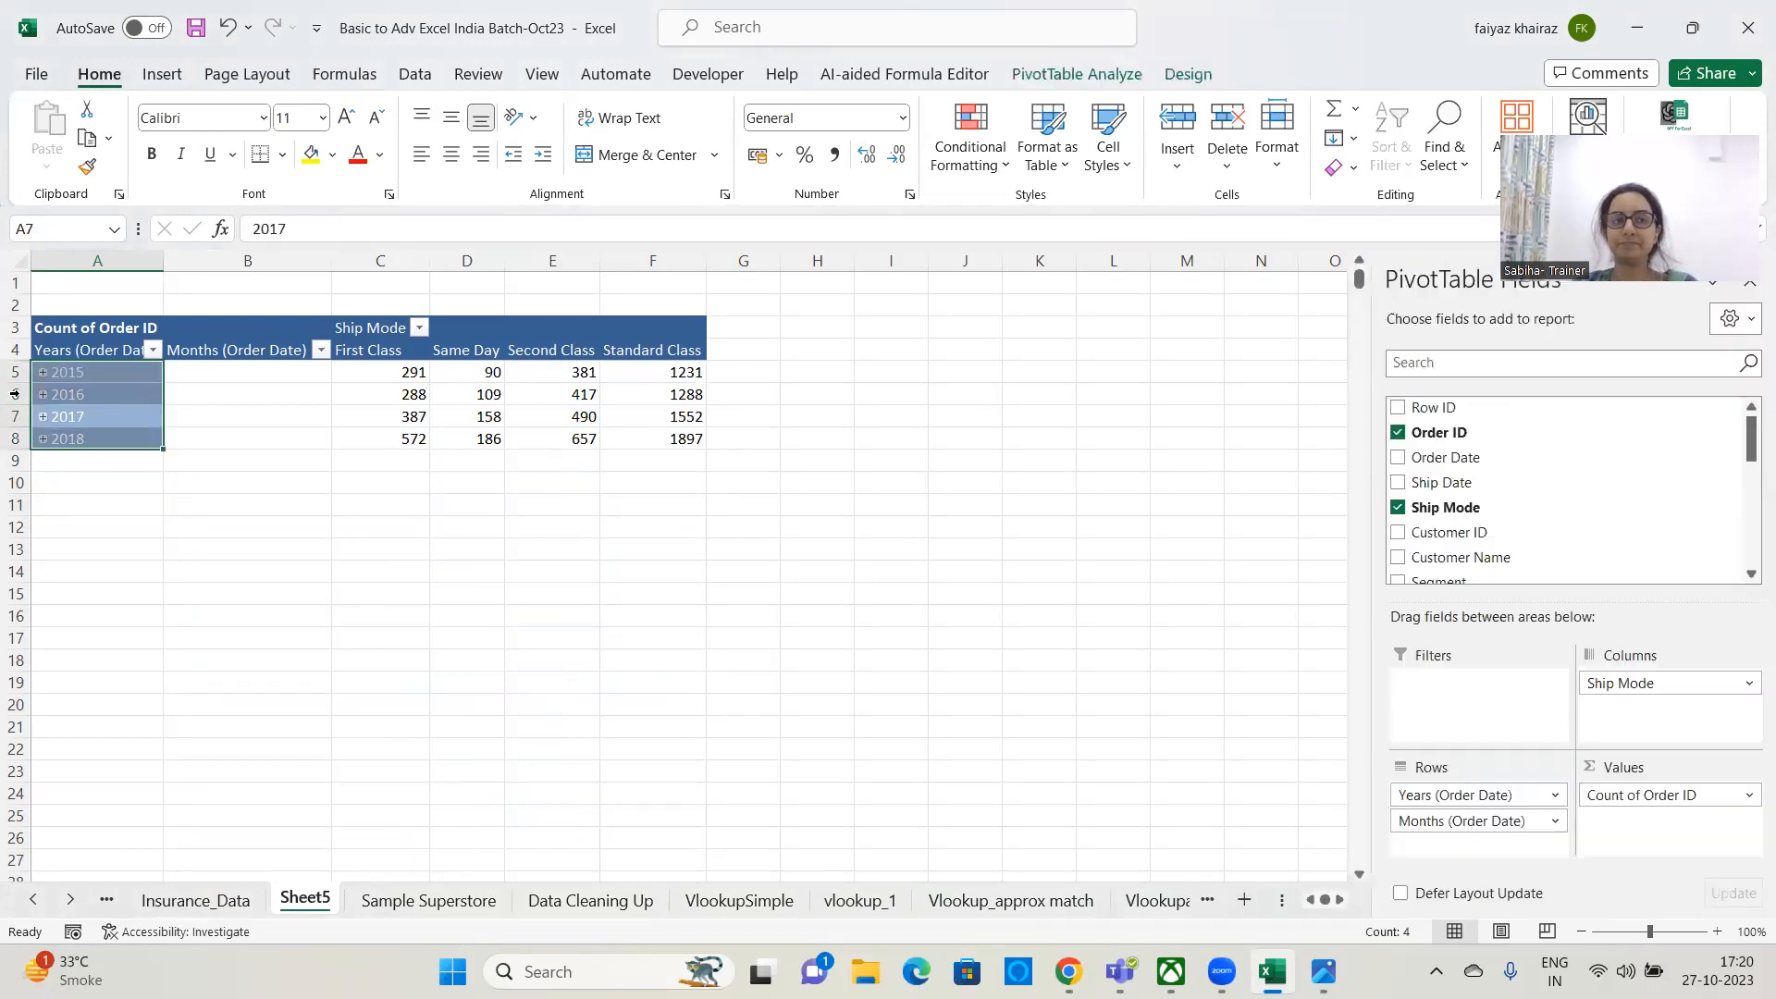
{"action": "left_click", "coordinate": [43, 372]}
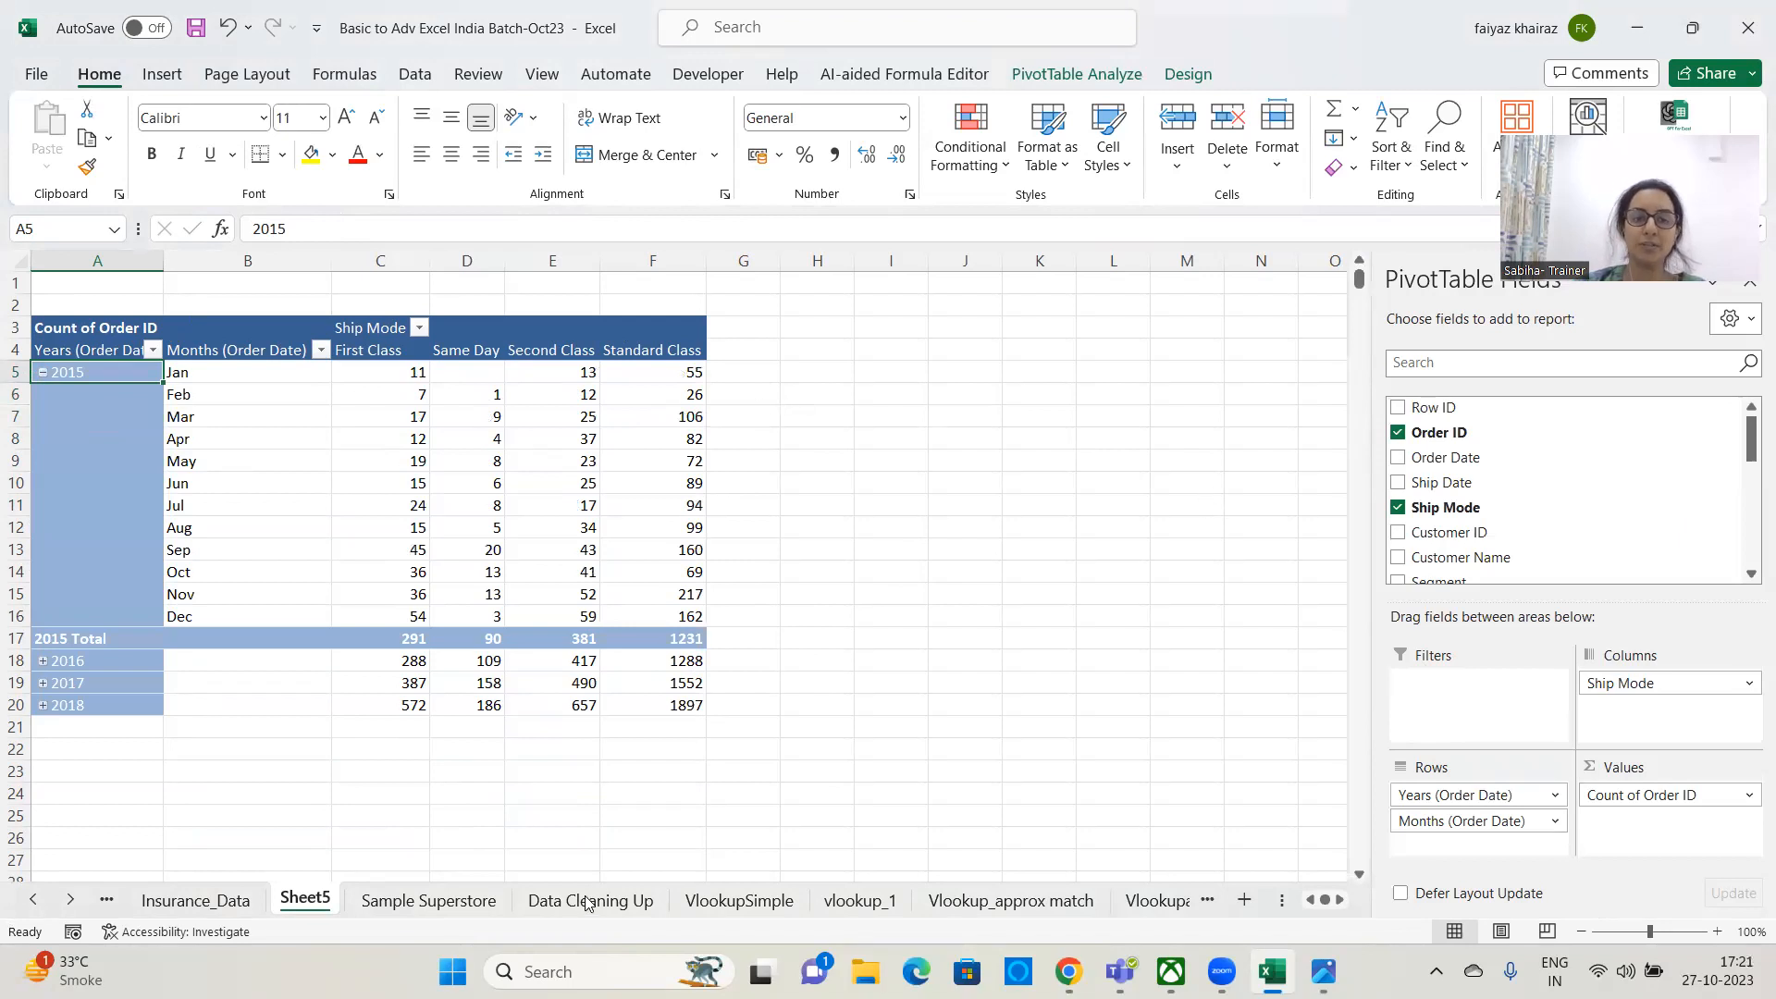
- Drill down into the January 2015 Standard Class count to review its order records on a separate sheet, and return to Sheet5
{"action": "left_click", "coordinate": [674, 371]}
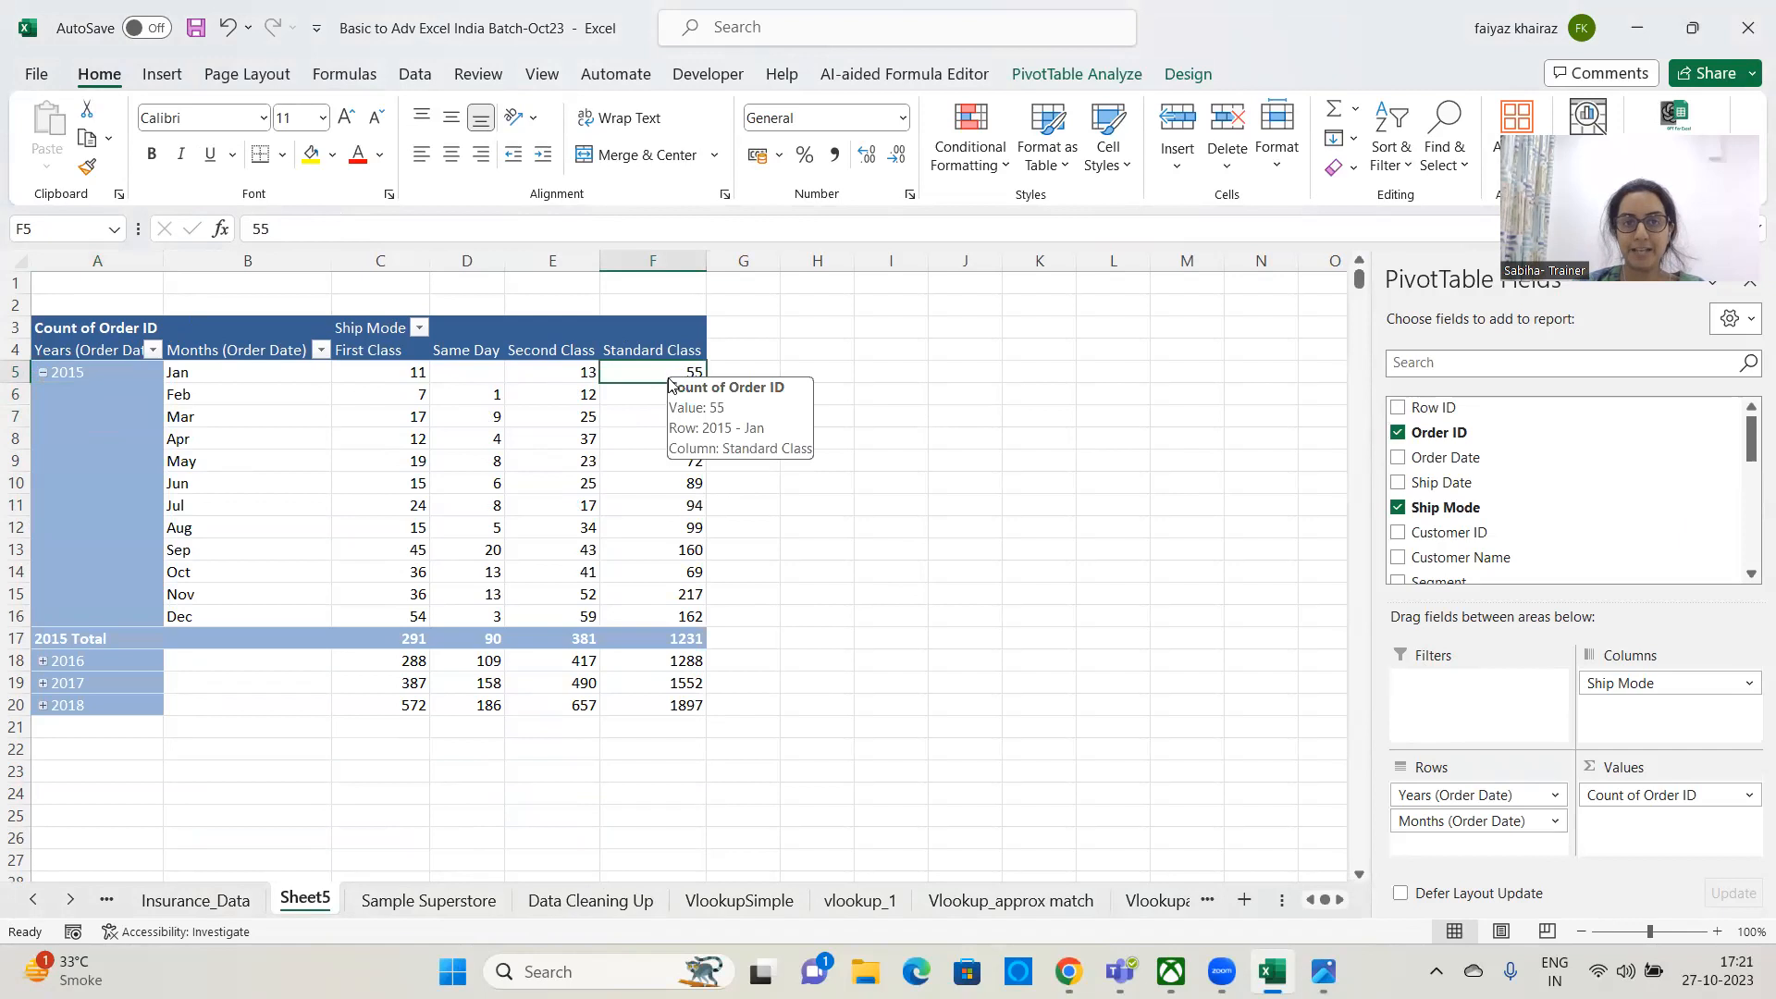
{"action": "double_click", "coordinate": [674, 371]}
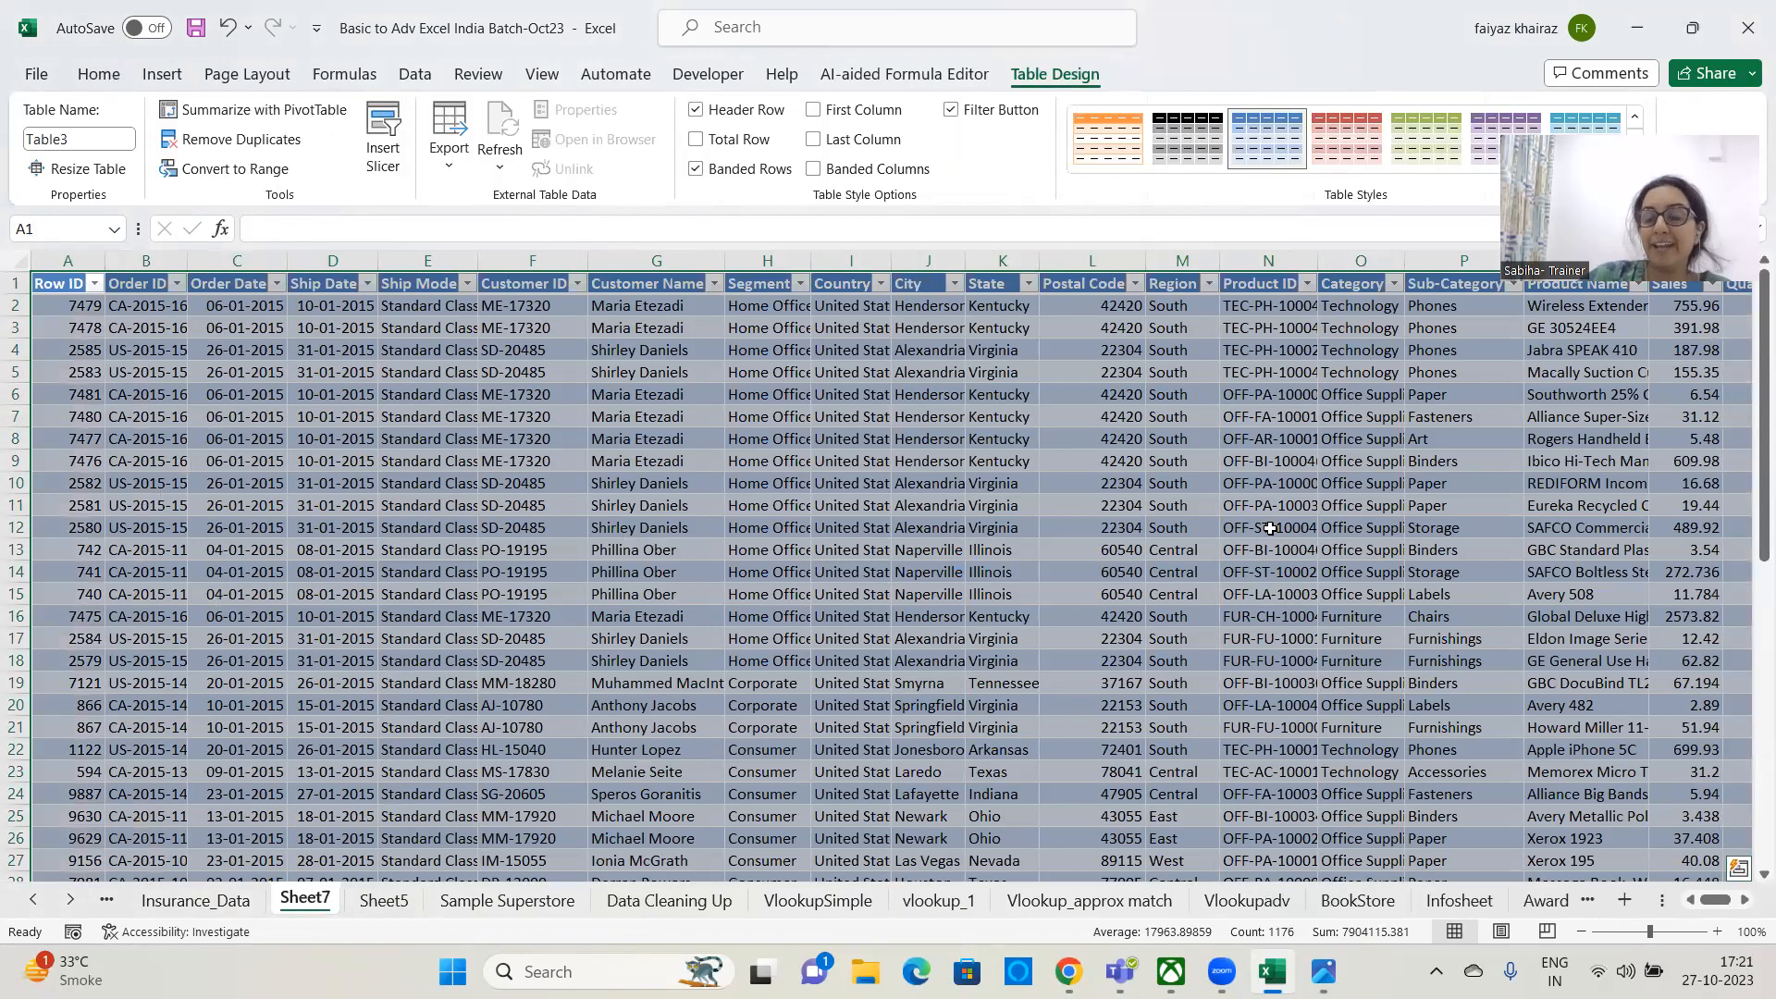
{"action": "scroll", "coordinate": [1201, 519], "scroll_direction": "down", "scroll_amount": 10}
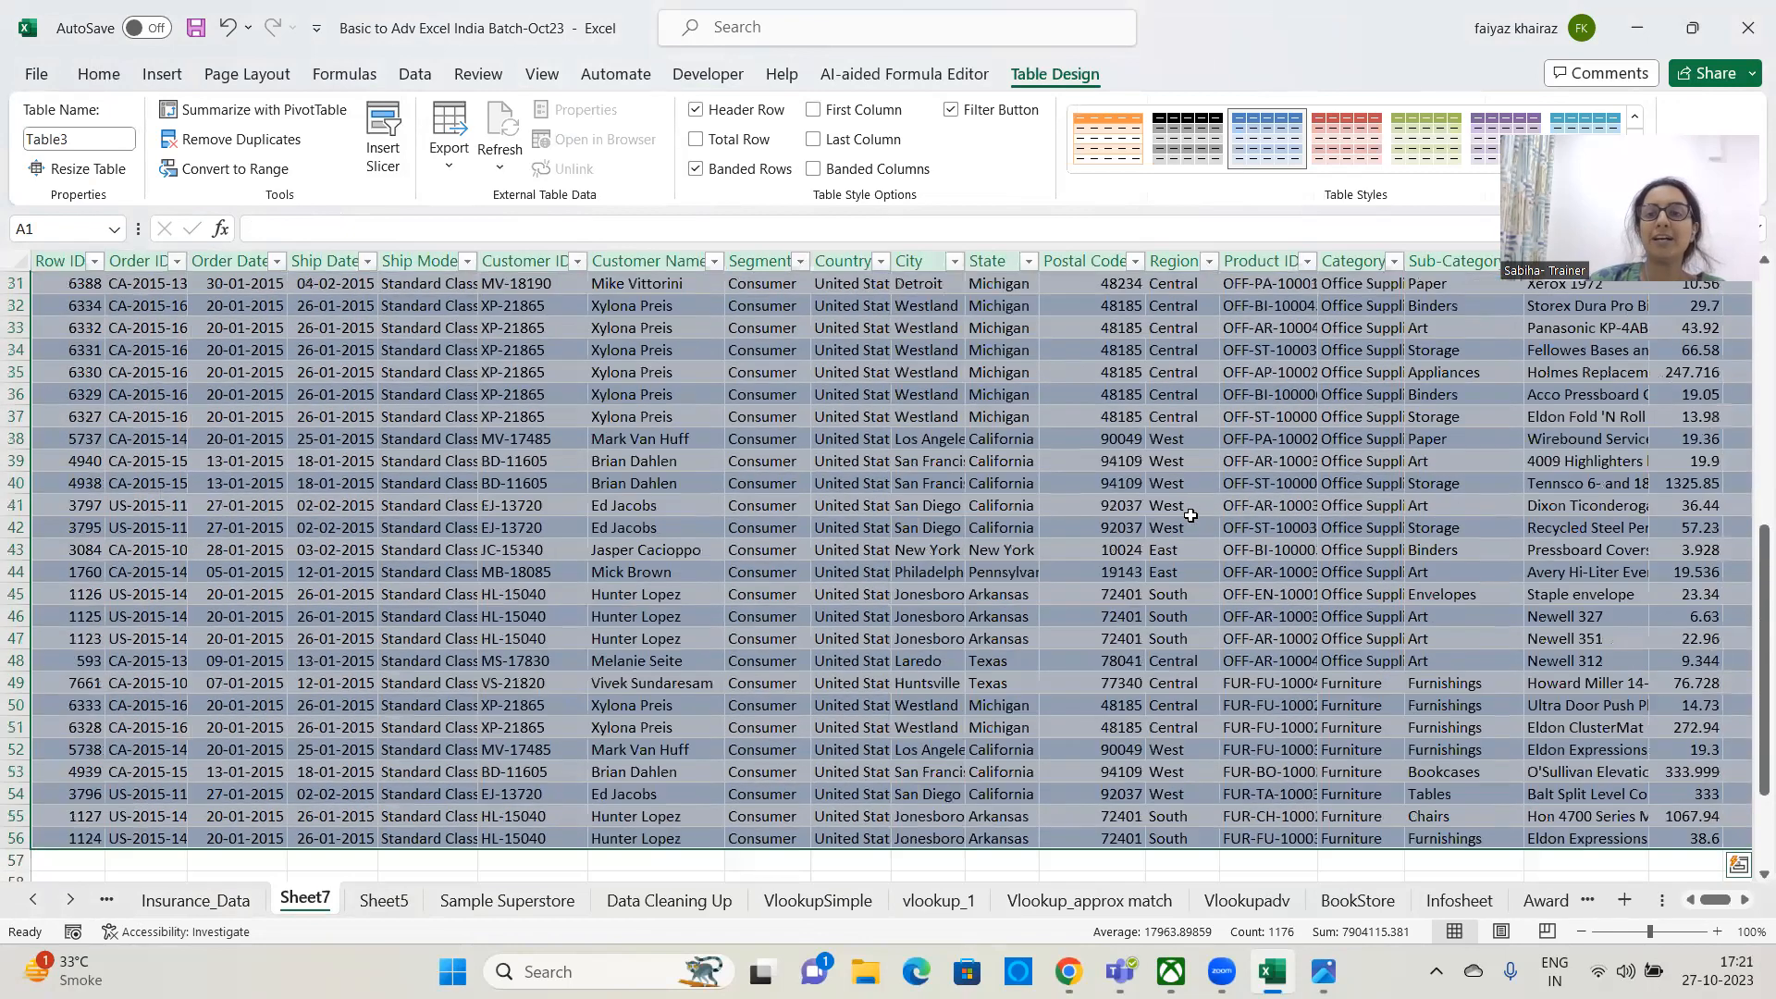
{"action": "scroll", "coordinate": [1202, 491], "scroll_direction": "up", "scroll_amount": 10}
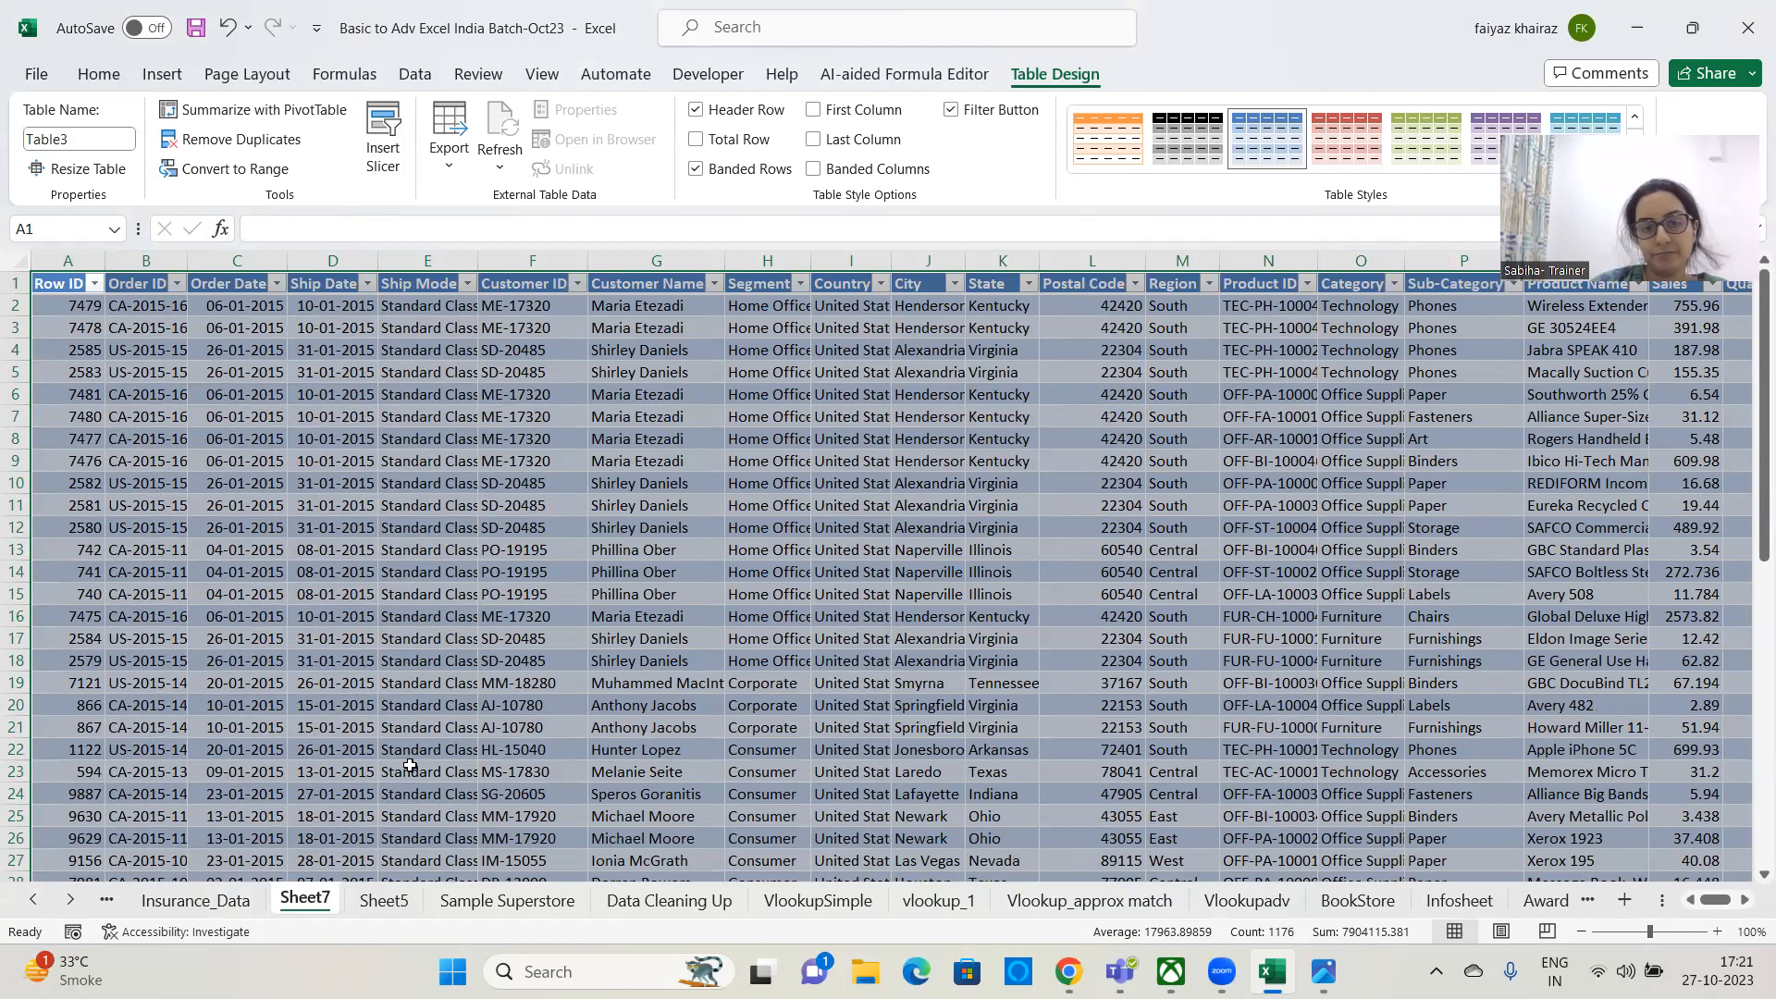
{"action": "left_click", "coordinate": [384, 900]}
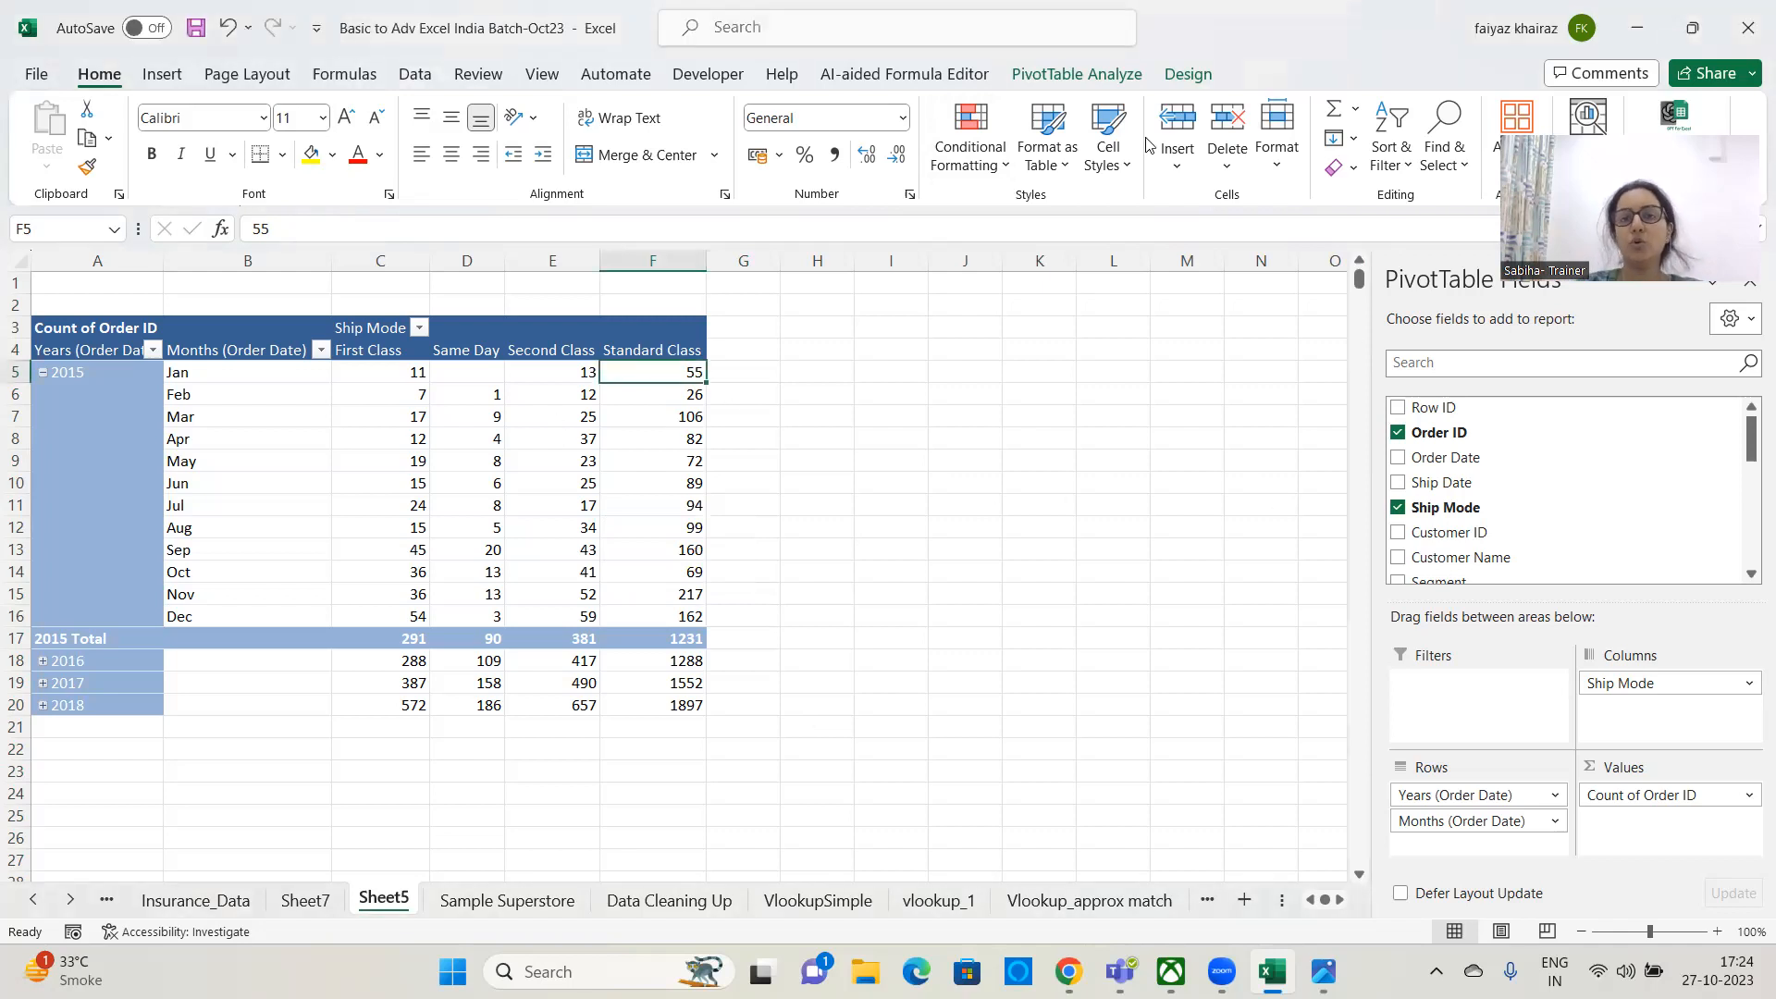
- Add the Segment field as a report filter on the pivot table and view its choices, keeping (All)
{"action": "left_click", "coordinate": [1188, 74]}
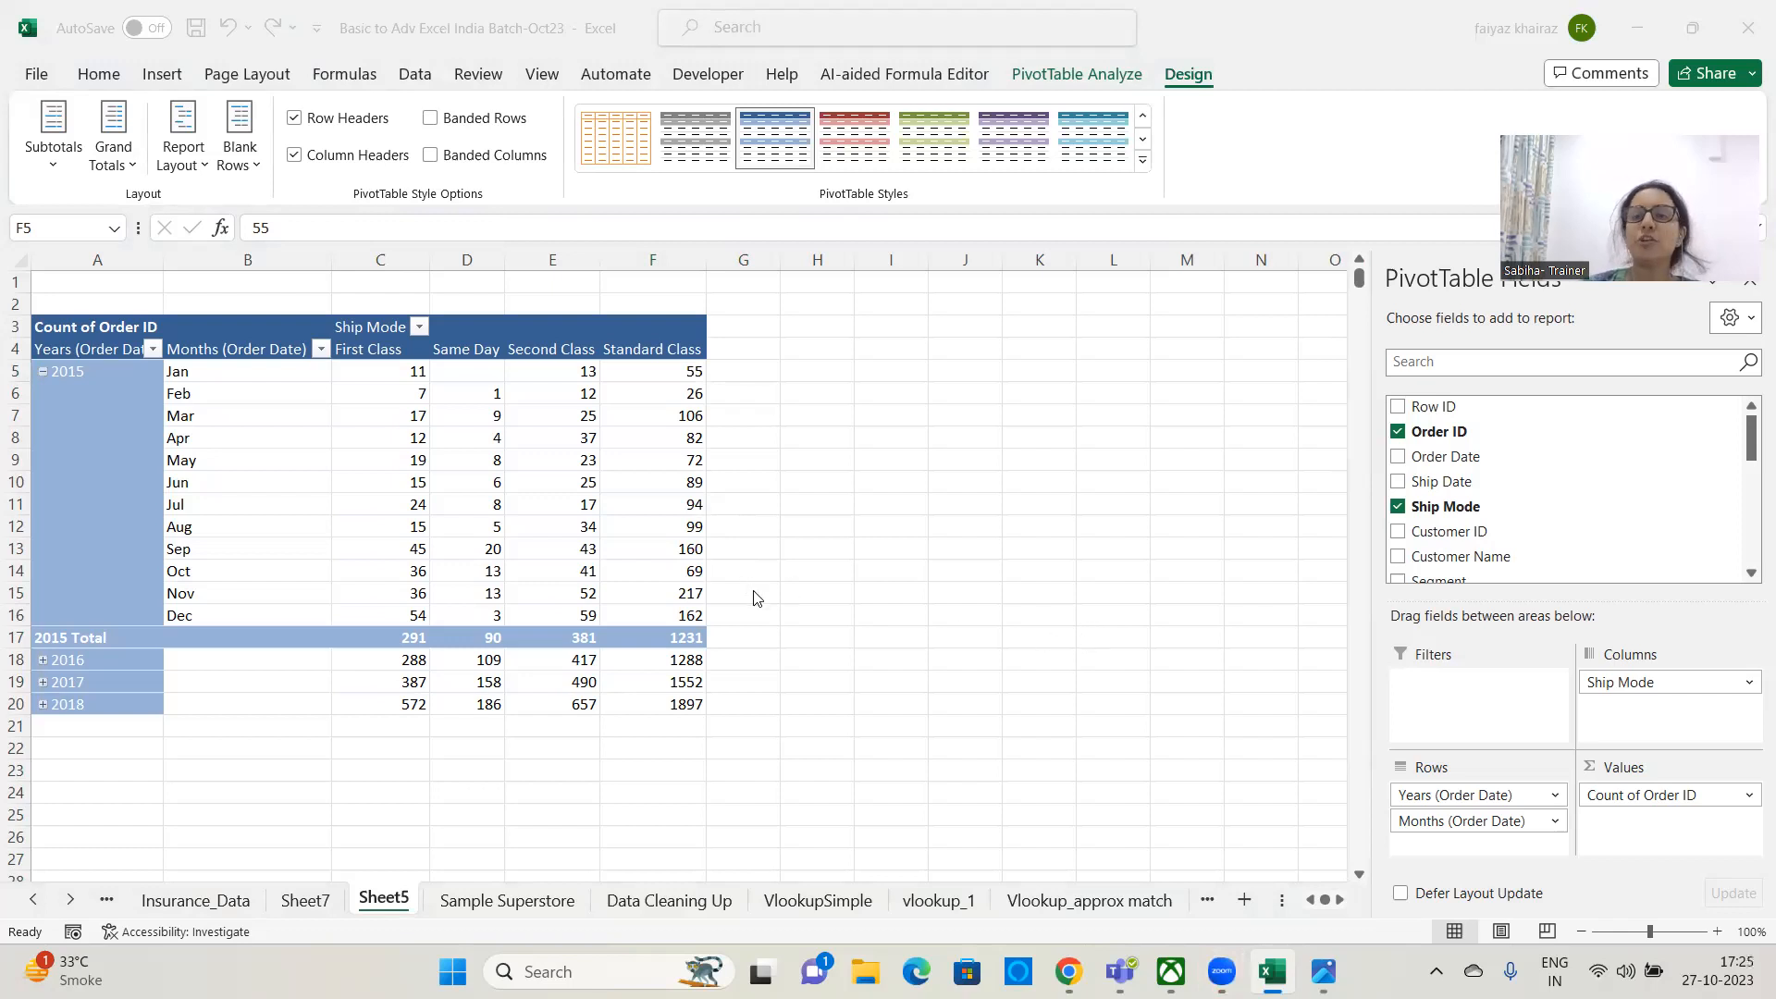
{"action": "left_click", "coordinate": [1084, 70]}
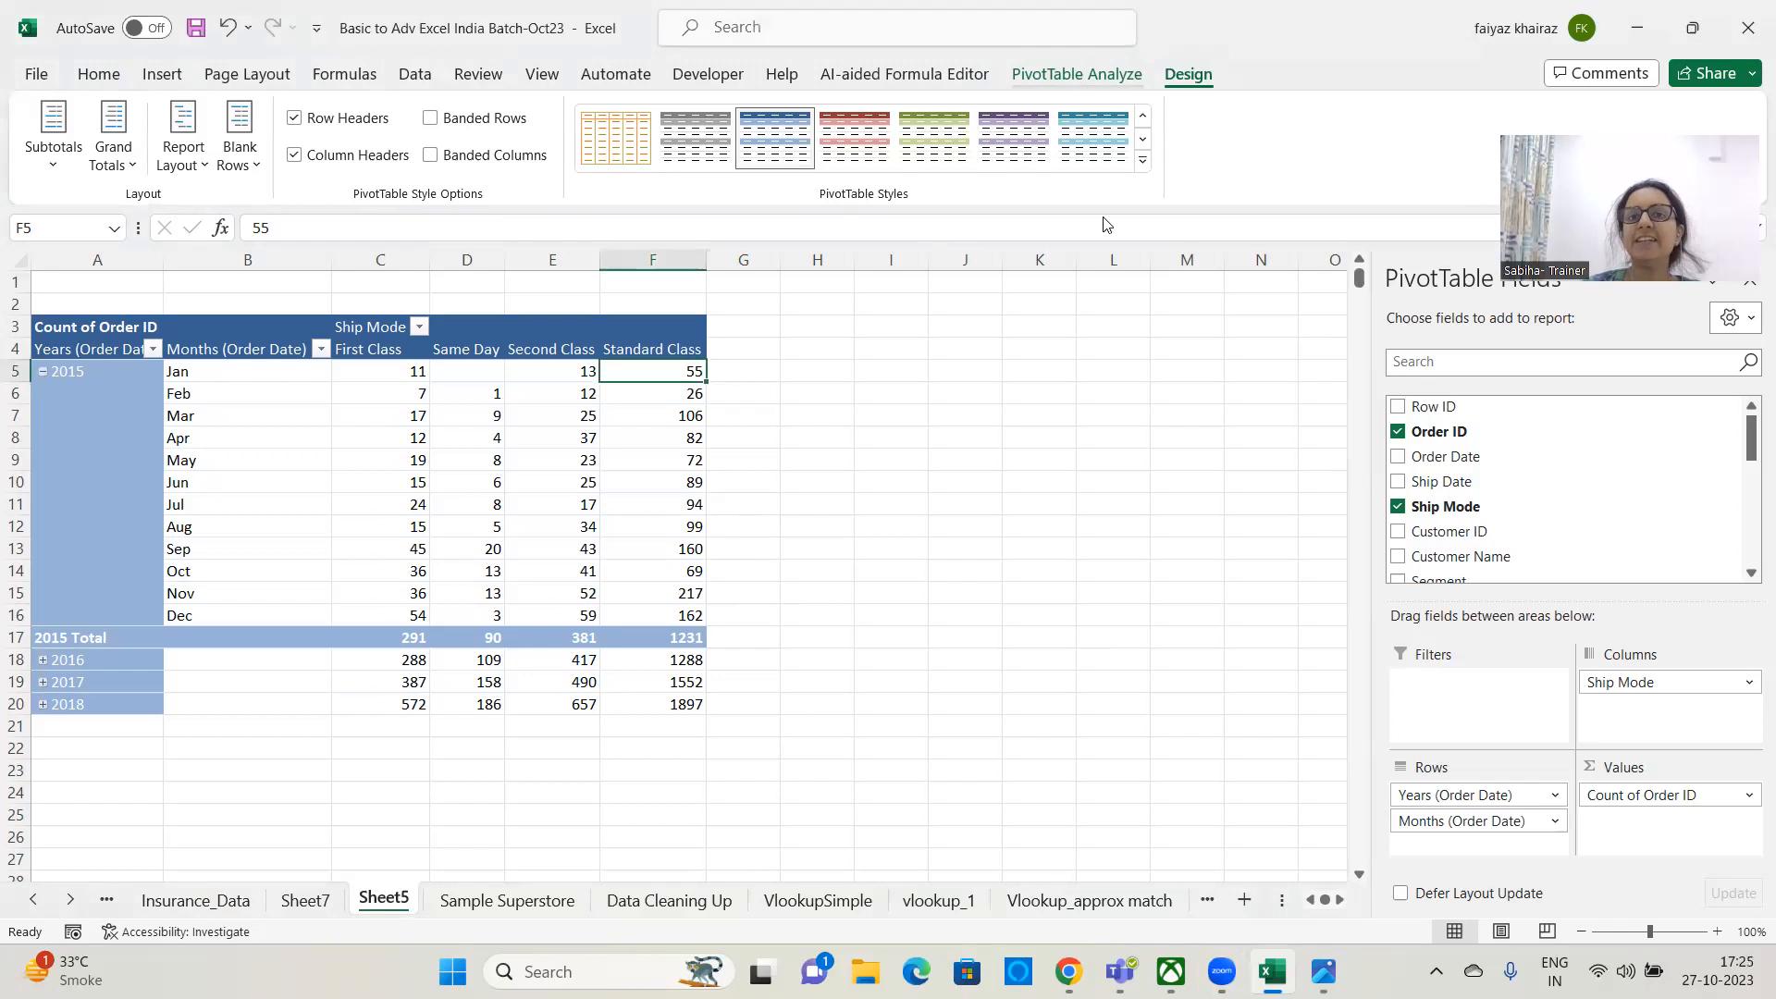
{"action": "left_click", "coordinate": [1073, 81]}
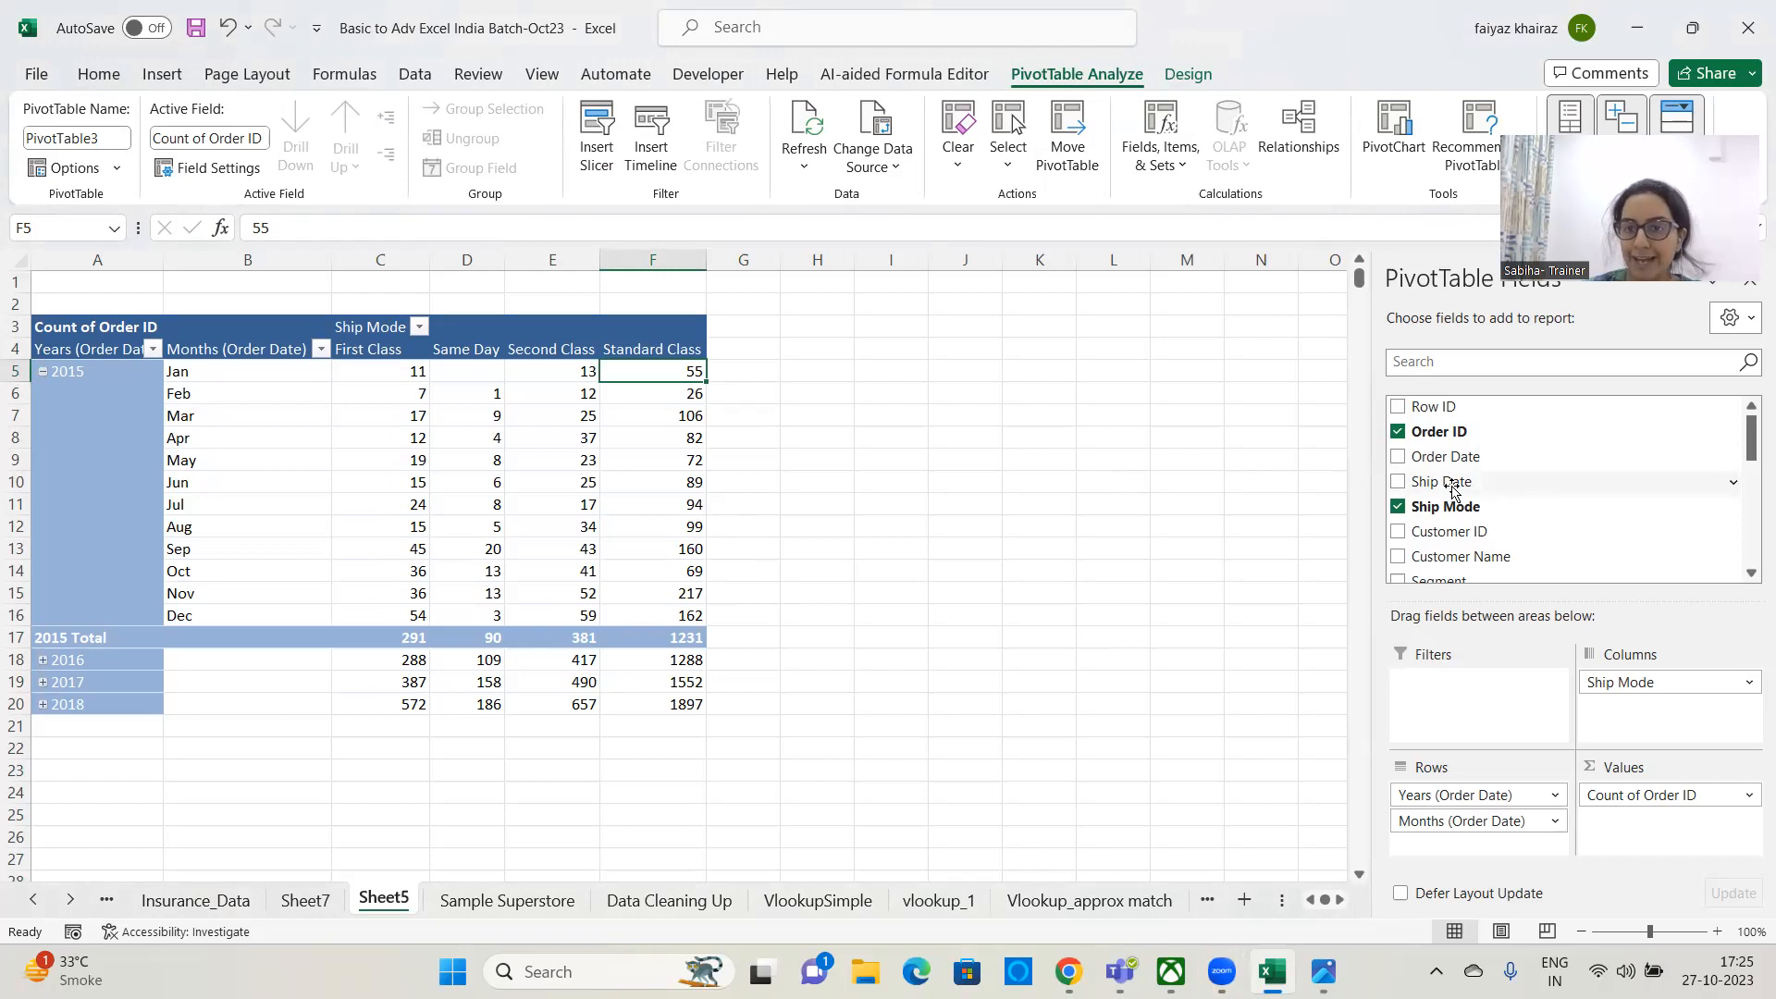
{"action": "scroll", "coordinate": [1445, 499], "scroll_direction": "down", "scroll_amount": 3}
{"action": "scroll", "coordinate": [1439, 527], "scroll_direction": "up", "scroll_amount": 1}
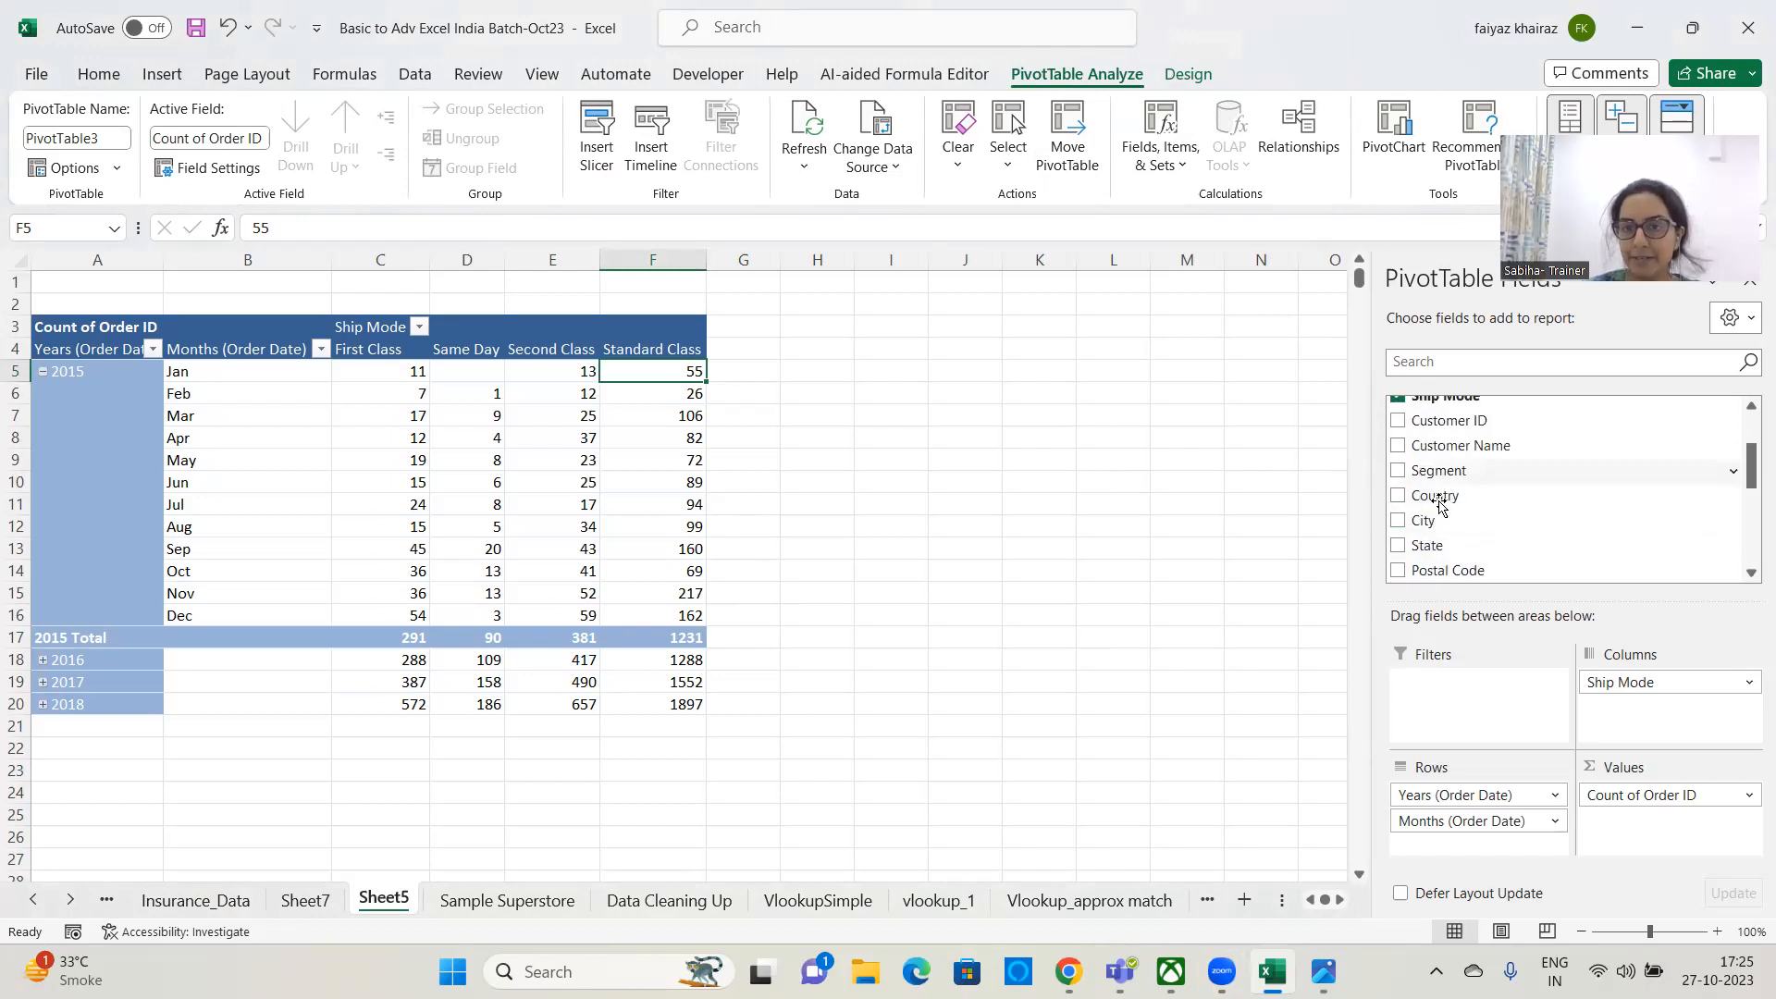
{"action": "left_click_drag", "start_coordinate": [1438, 472], "coordinate": [1455, 696]}
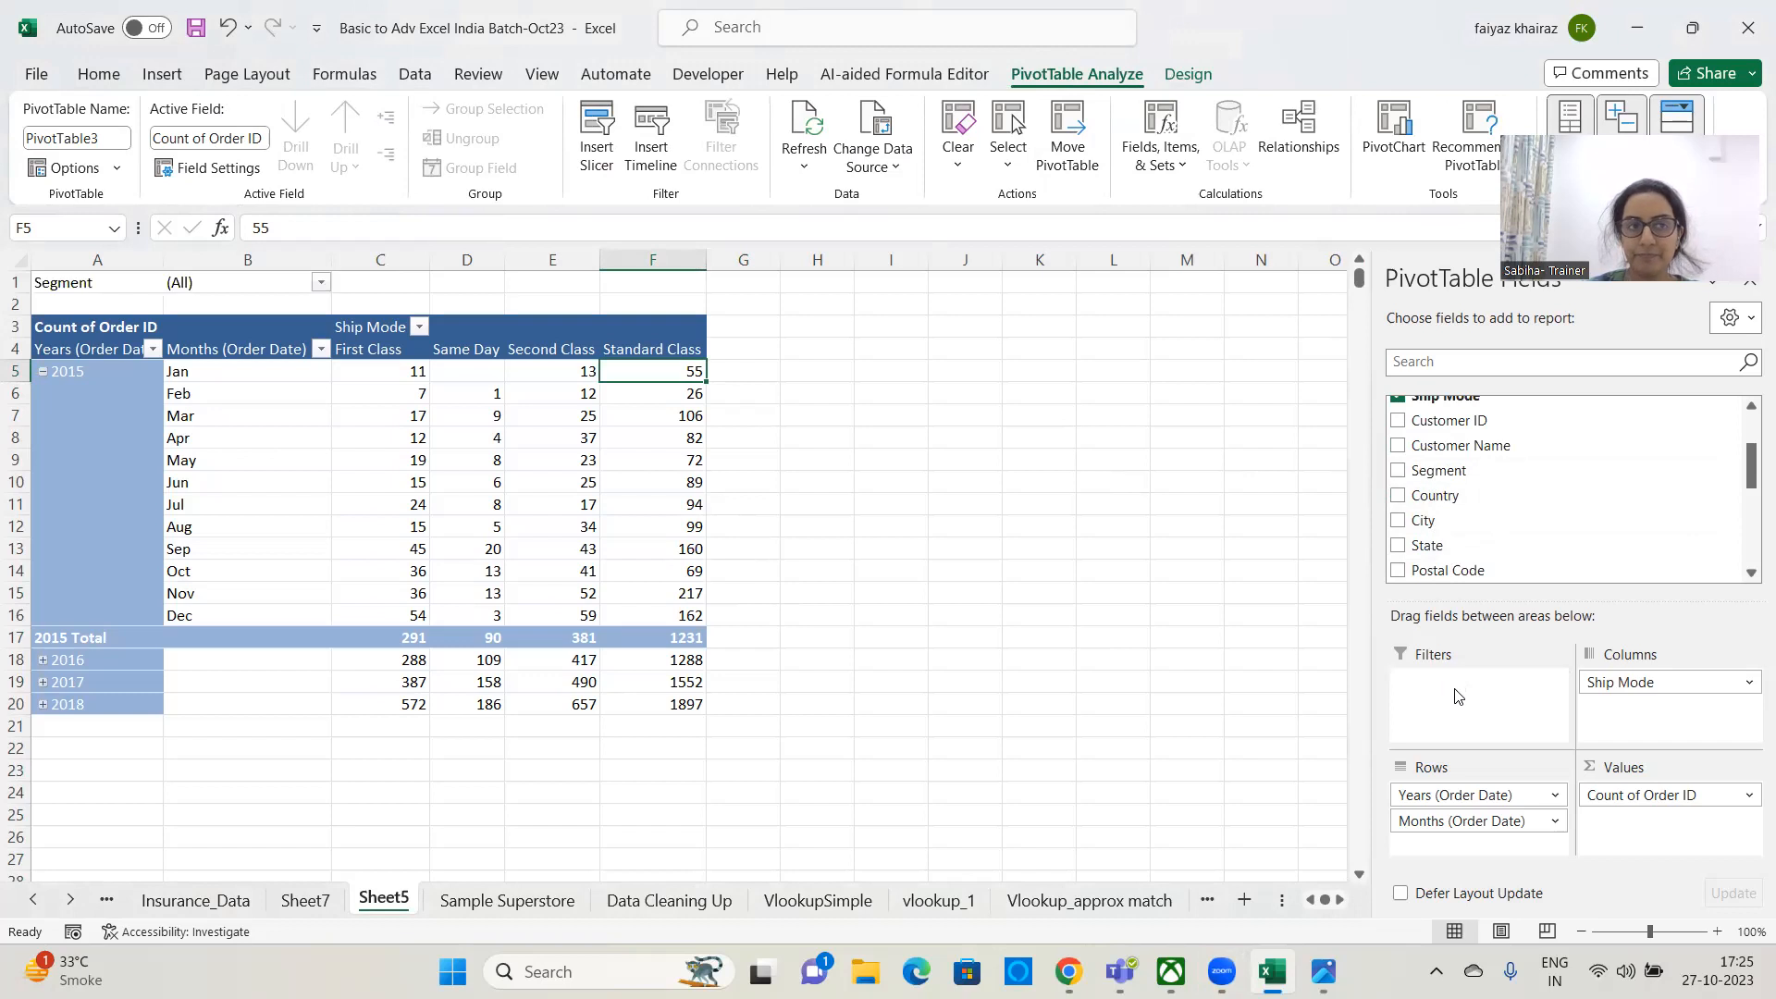
{"action": "left_click", "coordinate": [321, 283]}
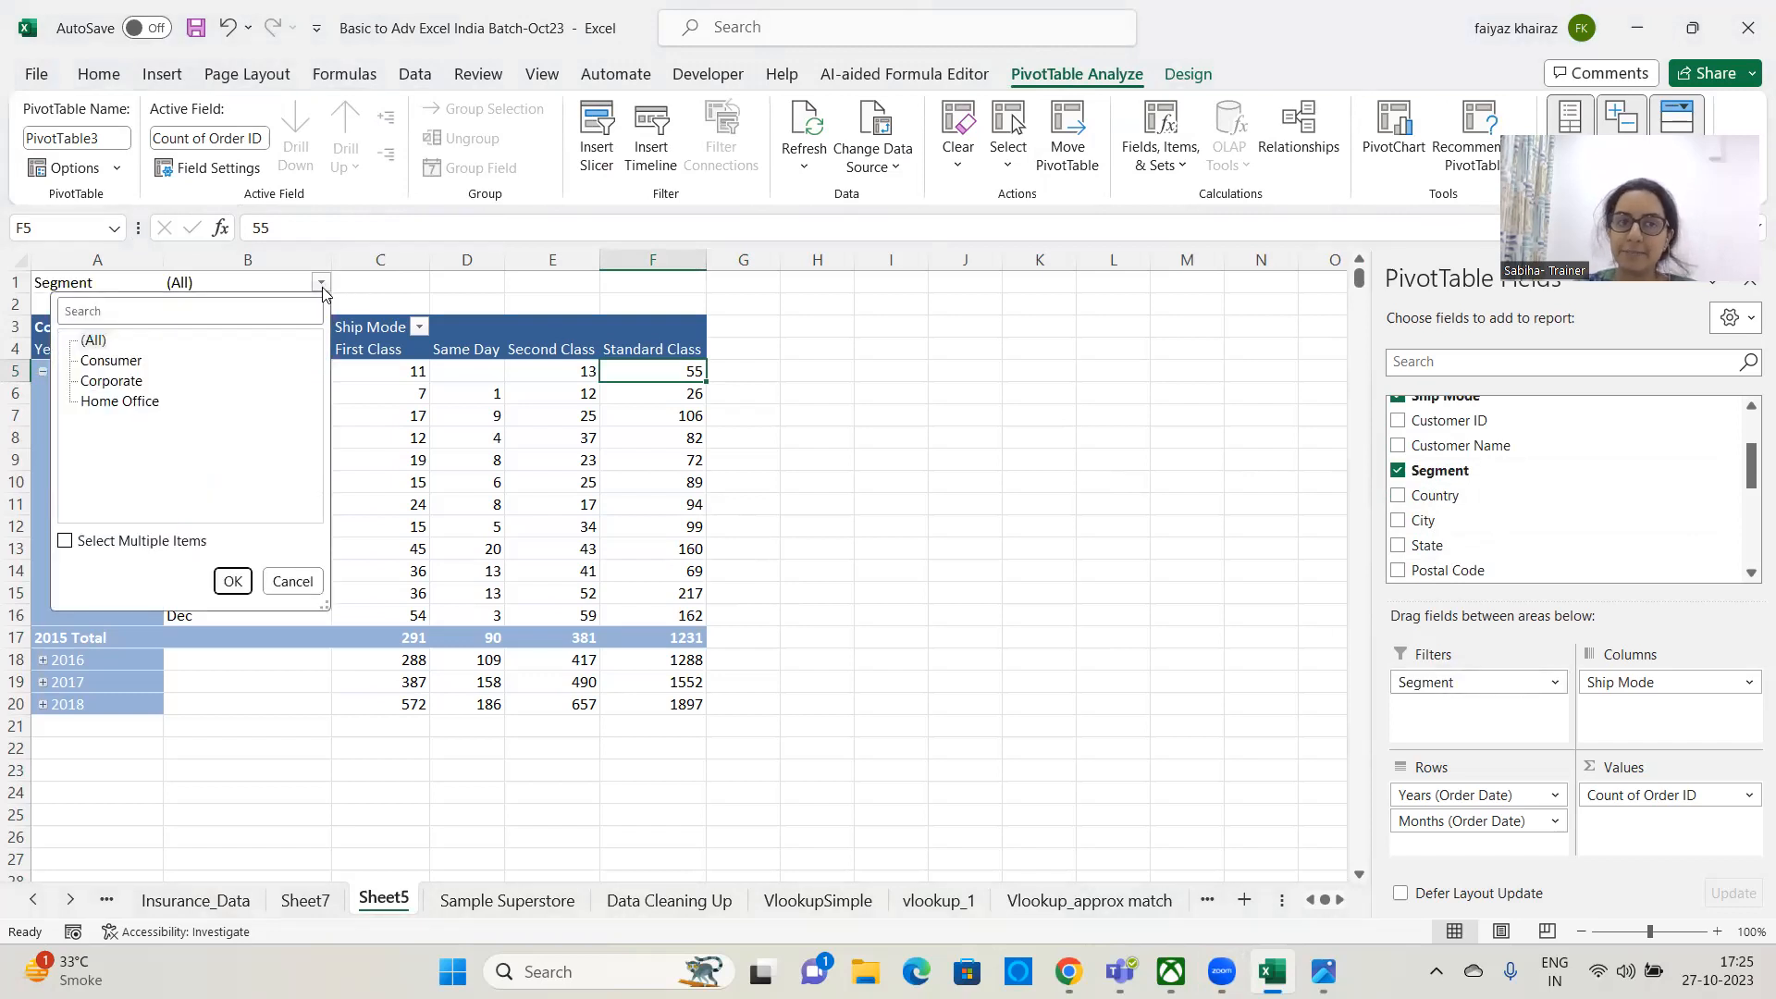
{"action": "left_click", "coordinate": [323, 288]}
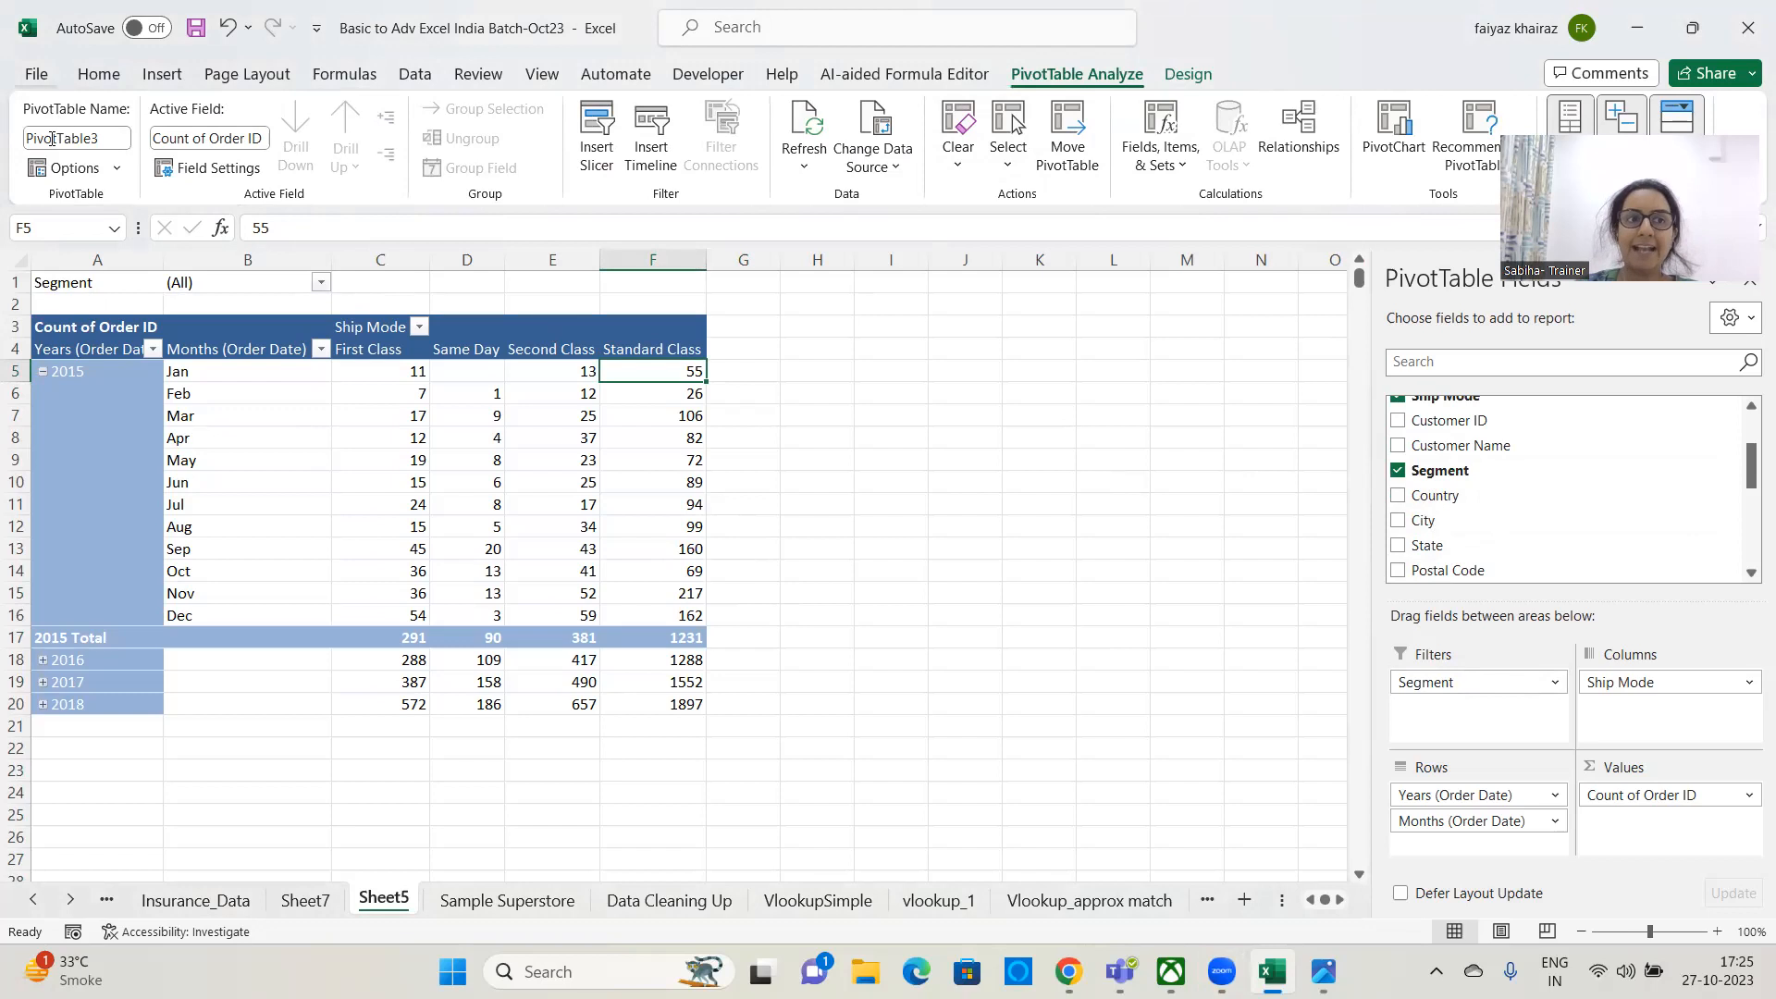
- Generate separate report filter pages for the pivot table from the Segment filter
{"action": "left_click", "coordinate": [118, 169]}
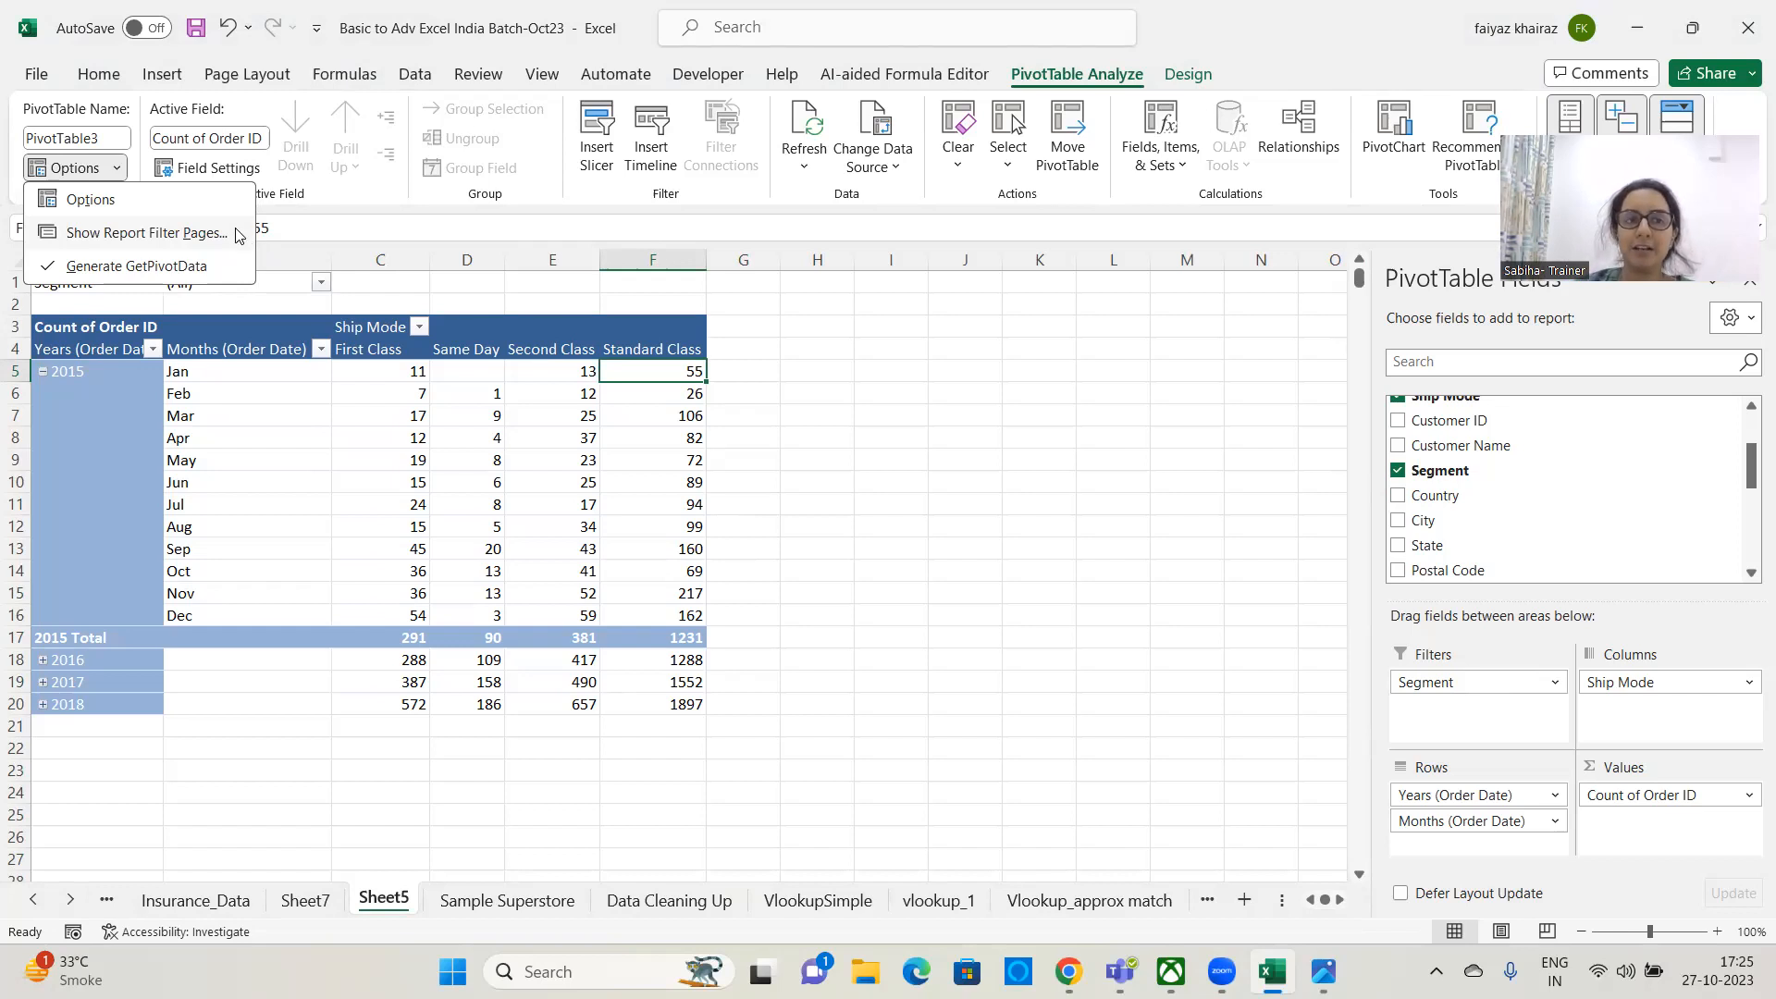
{"action": "left_click", "coordinate": [236, 233]}
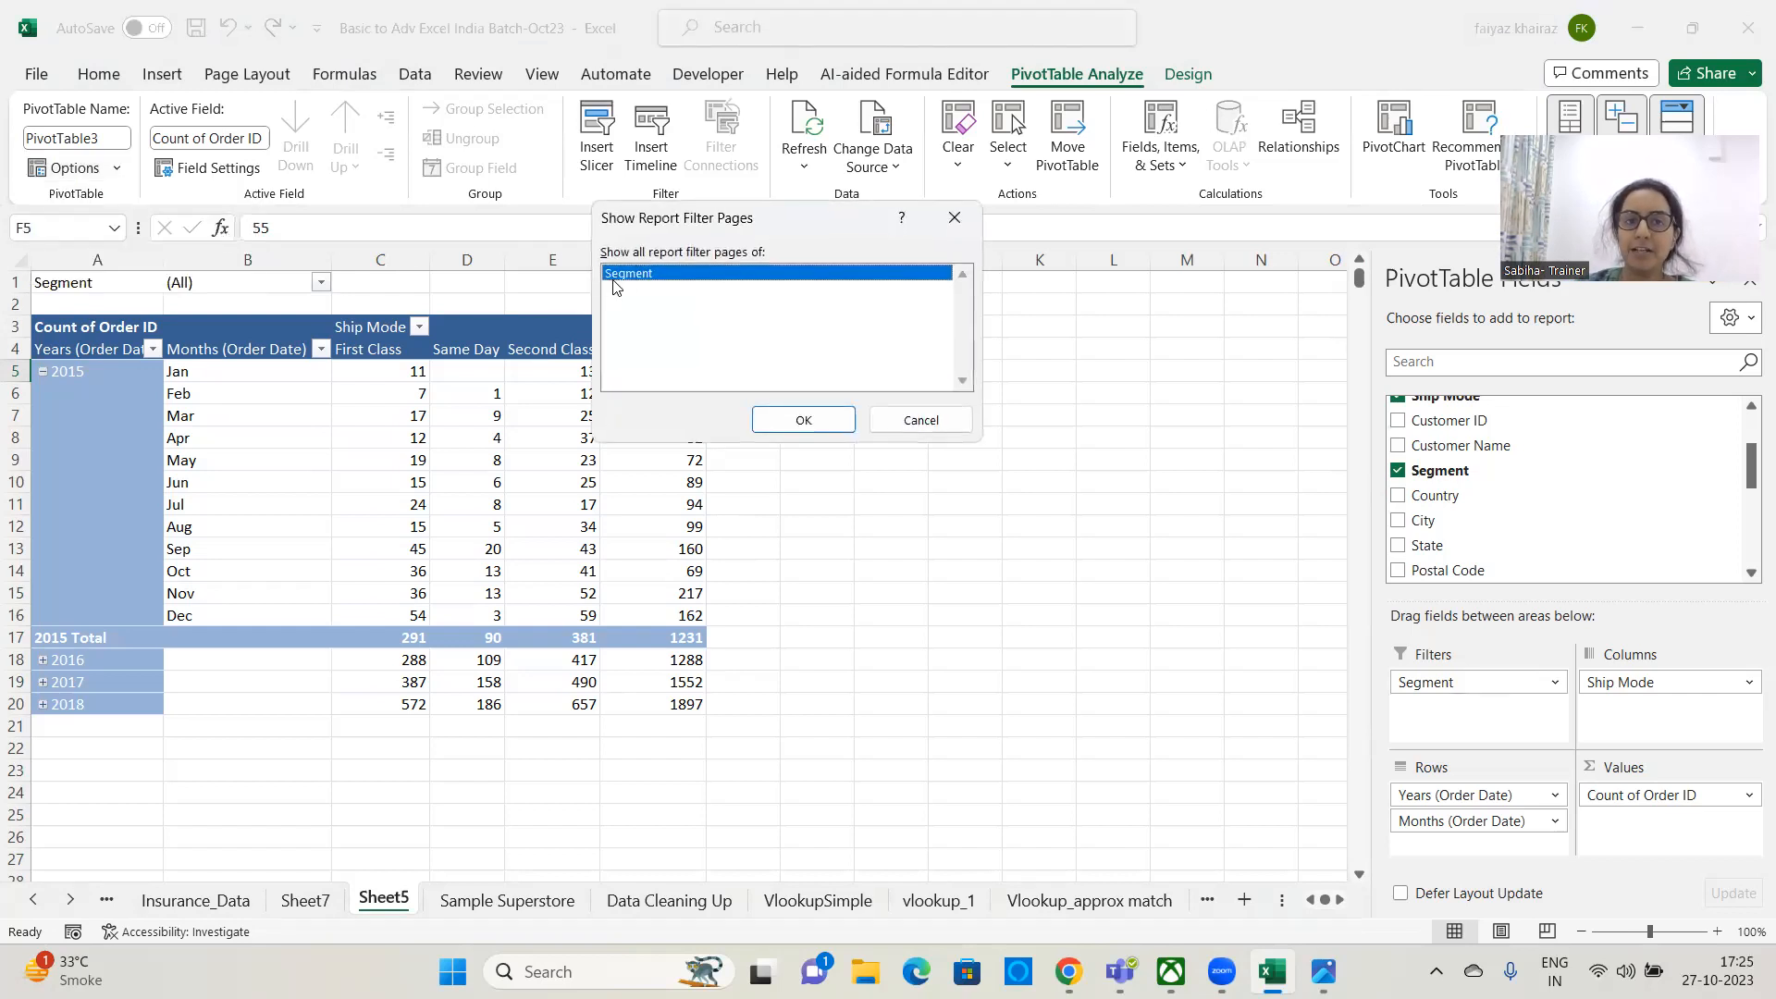
{"action": "left_click", "coordinate": [803, 419]}
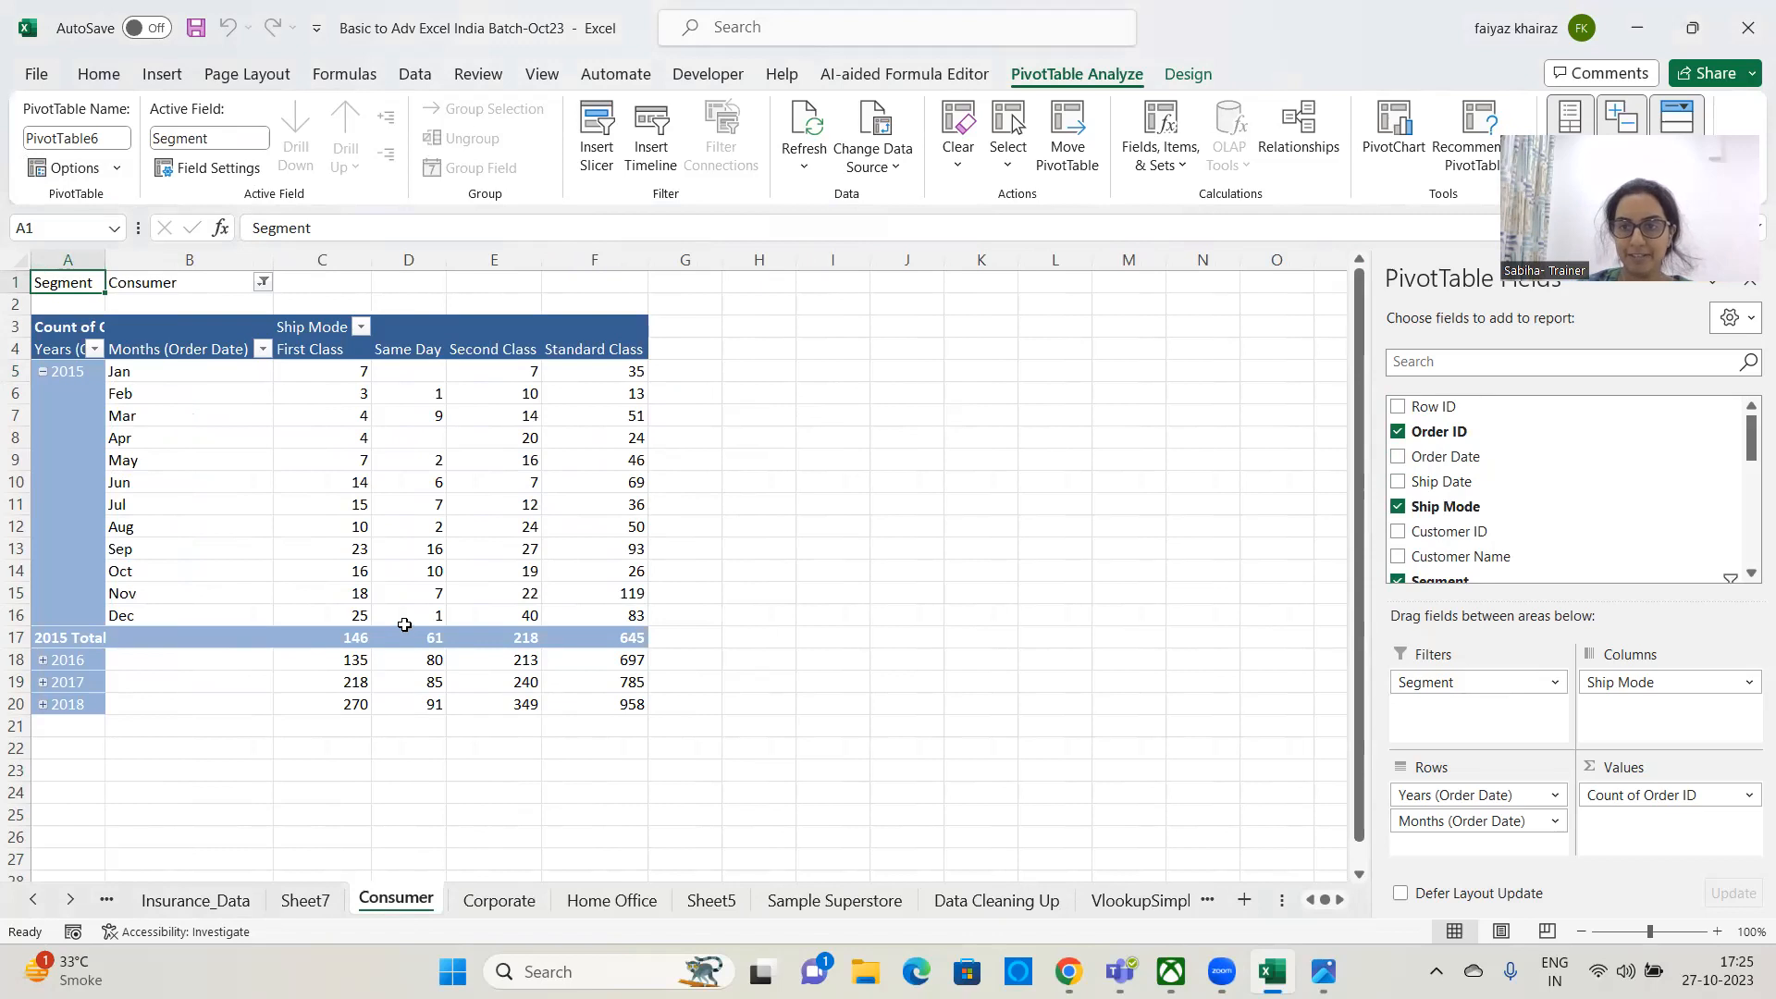
- View the pivot tables on the Corporate and Home Office sheets and return to Sheet5
{"action": "left_click", "coordinate": [503, 905]}
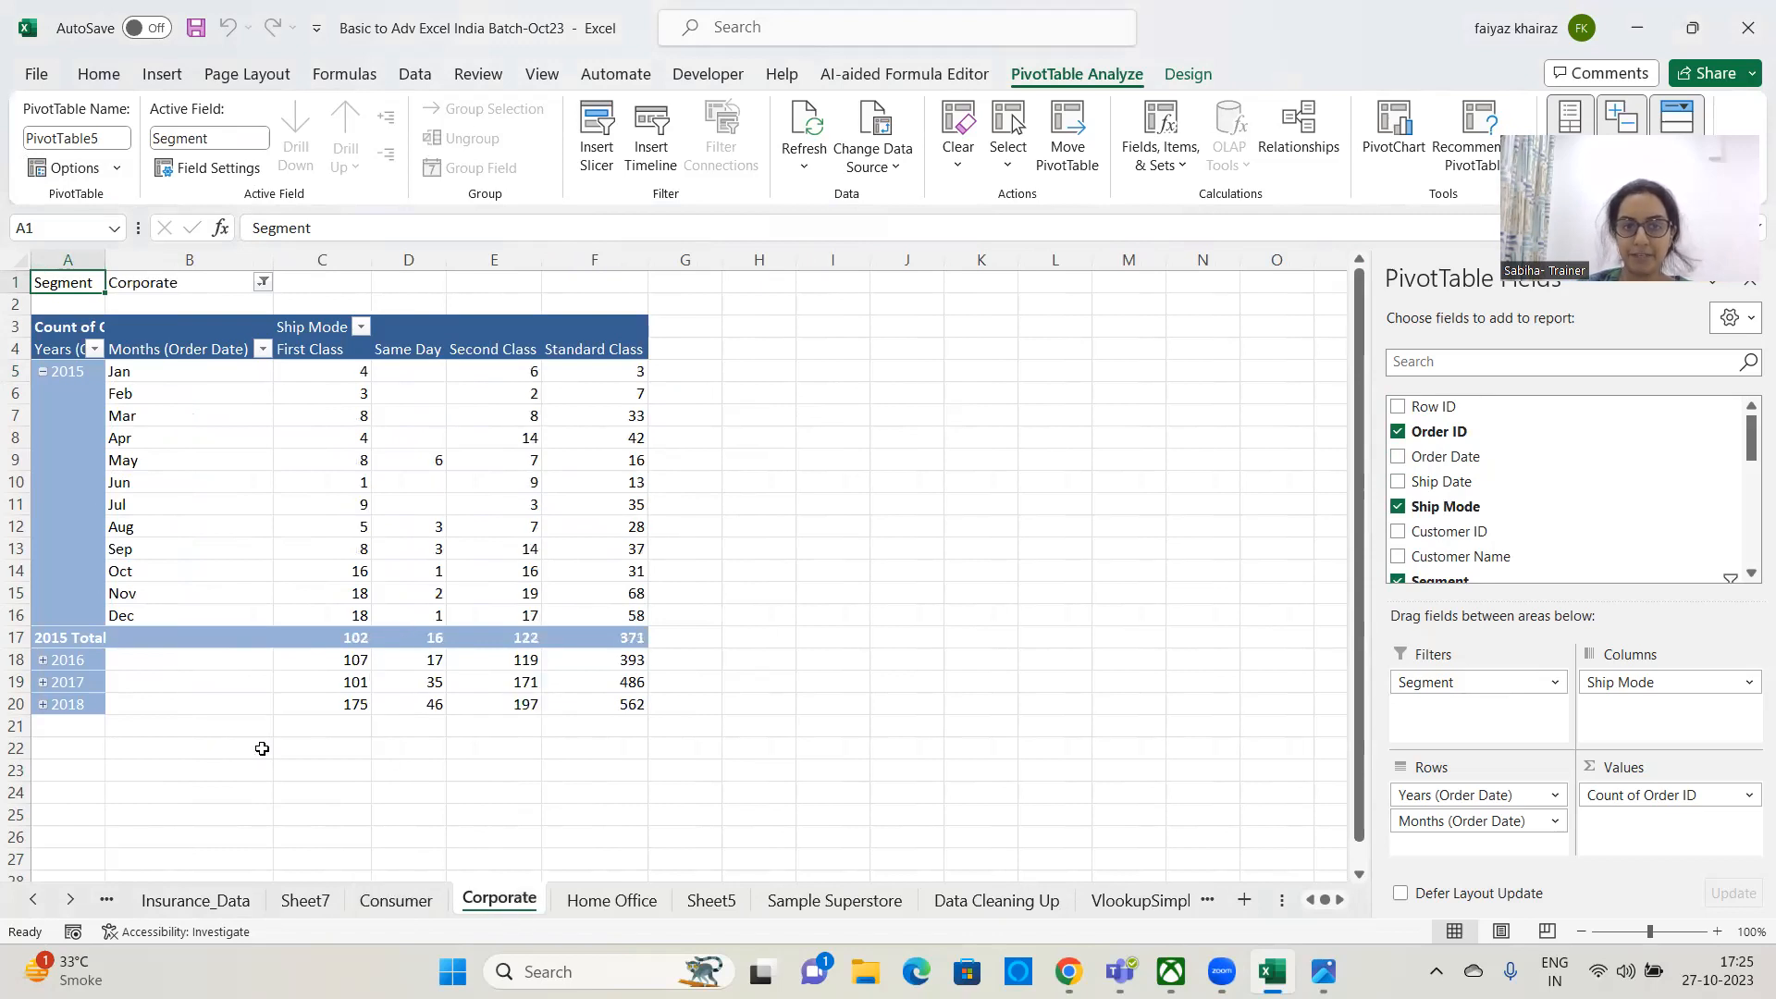
{"action": "left_click", "coordinate": [601, 905]}
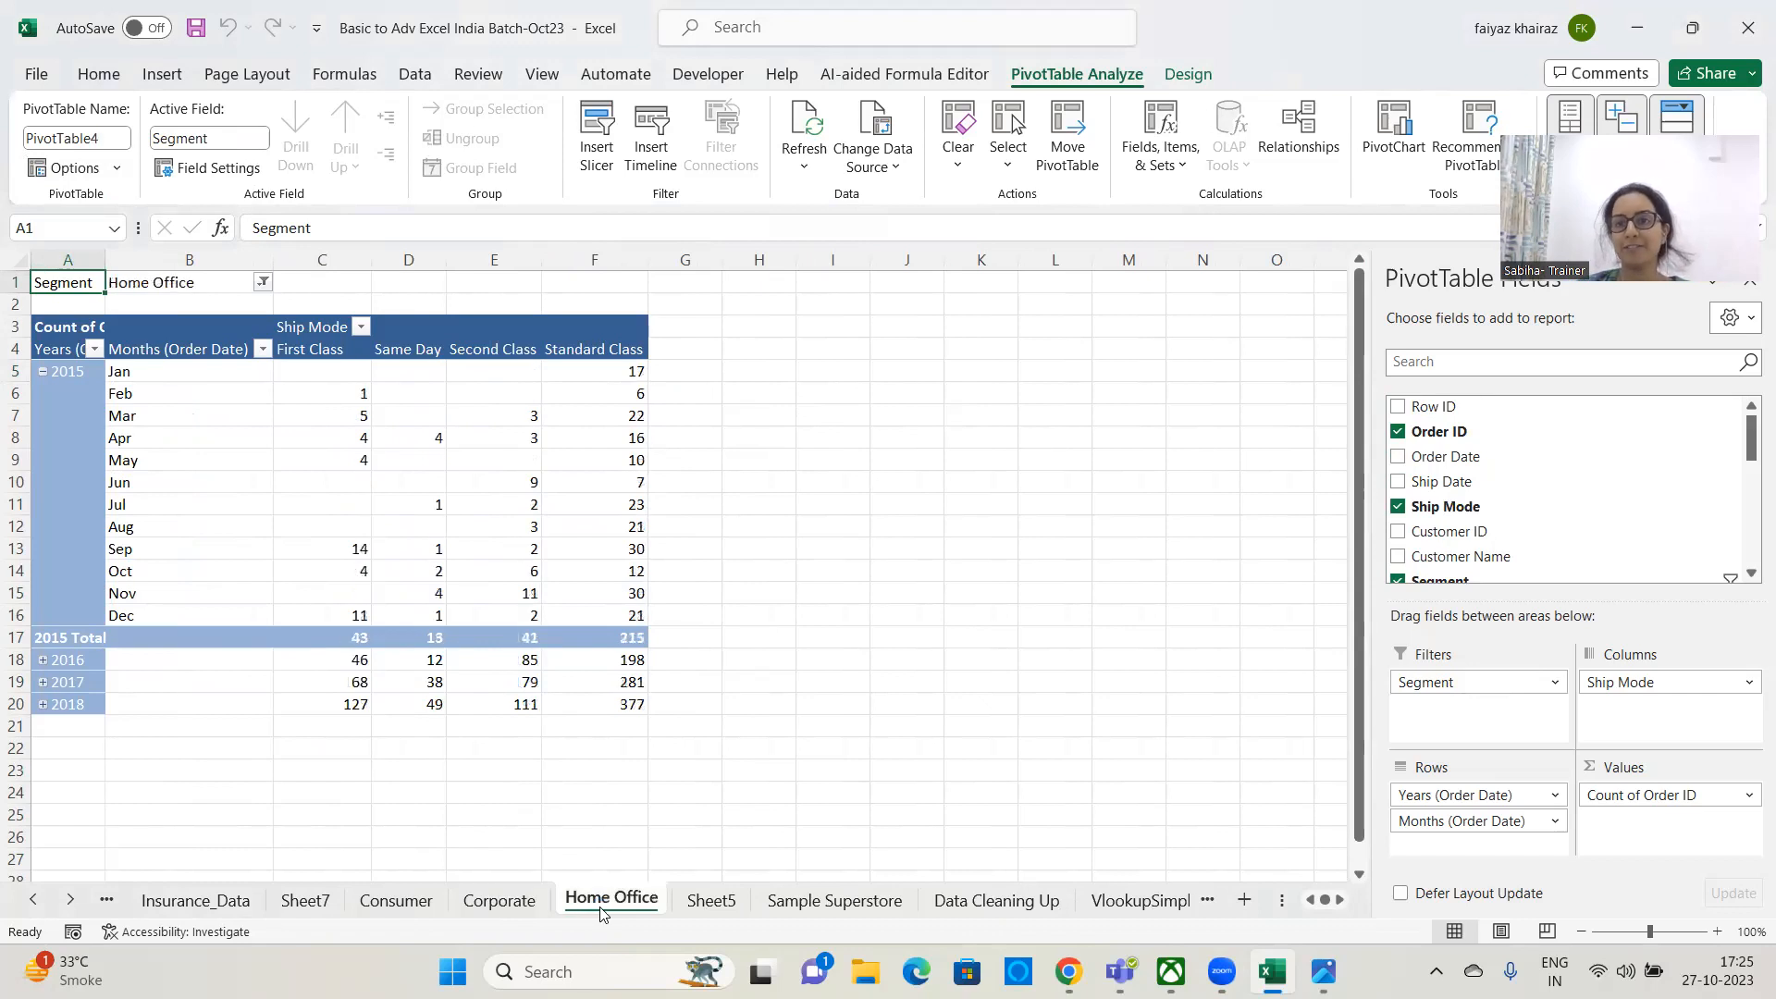
{"action": "left_click", "coordinate": [703, 904]}
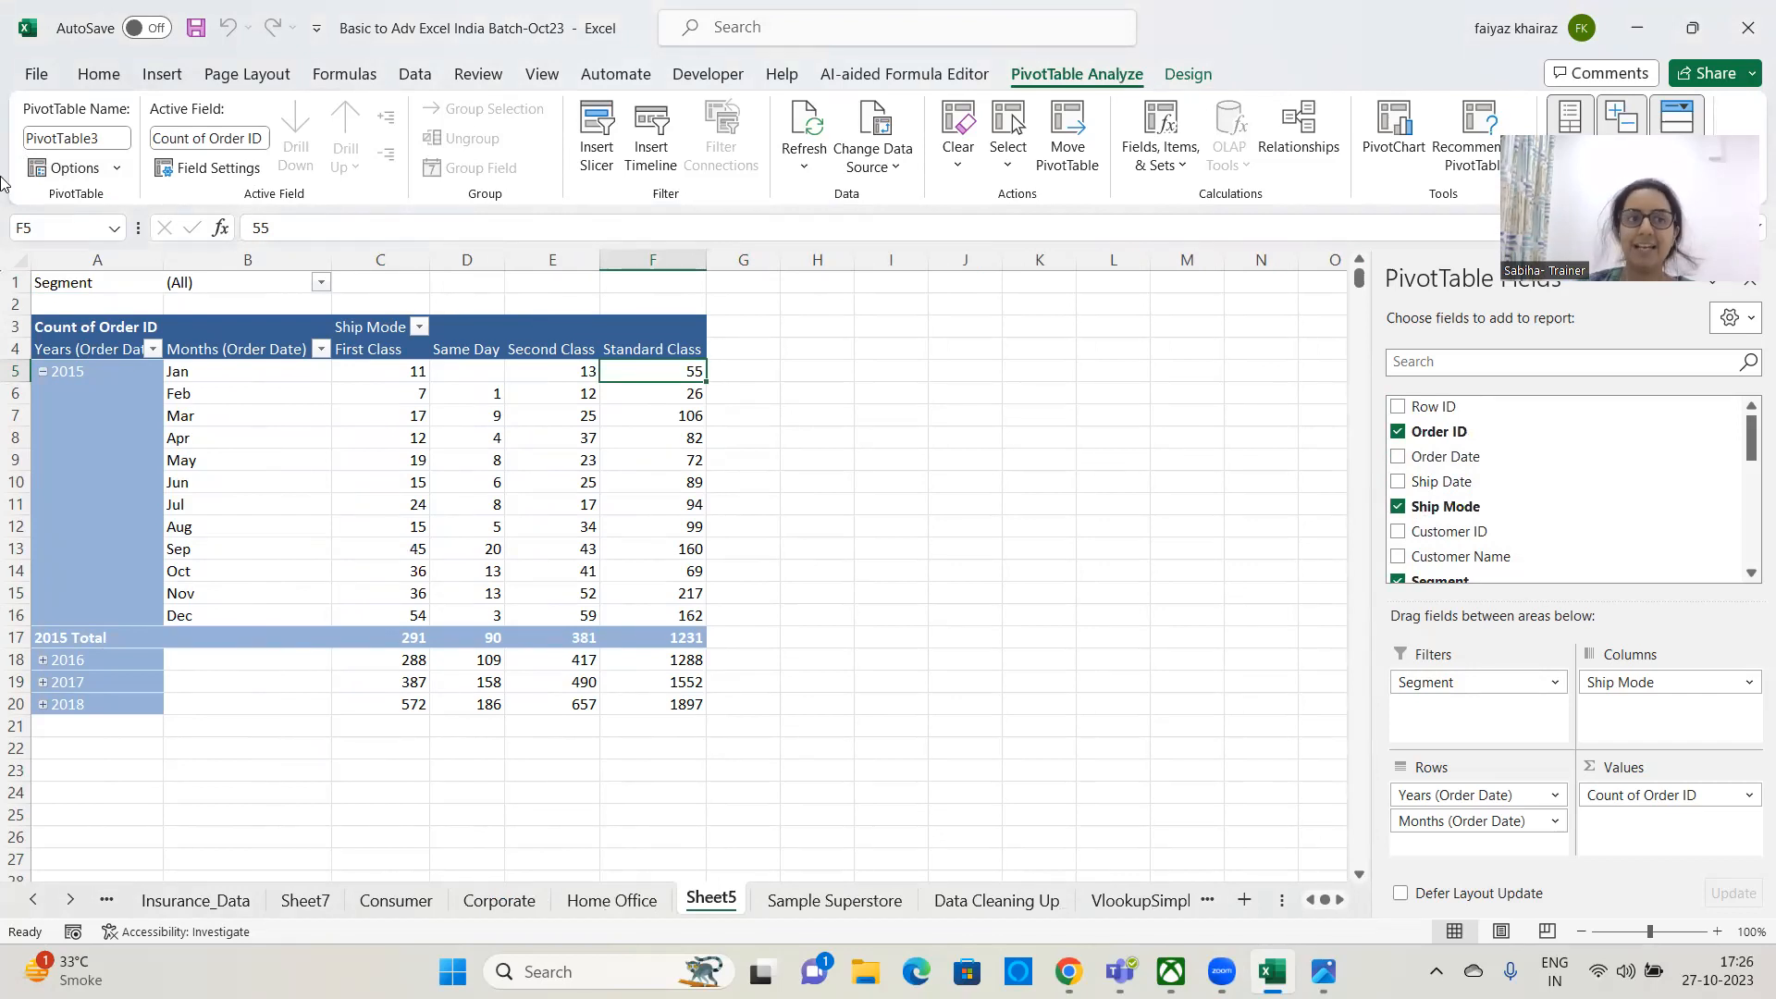
{"action": "left_click", "coordinate": [118, 169]}
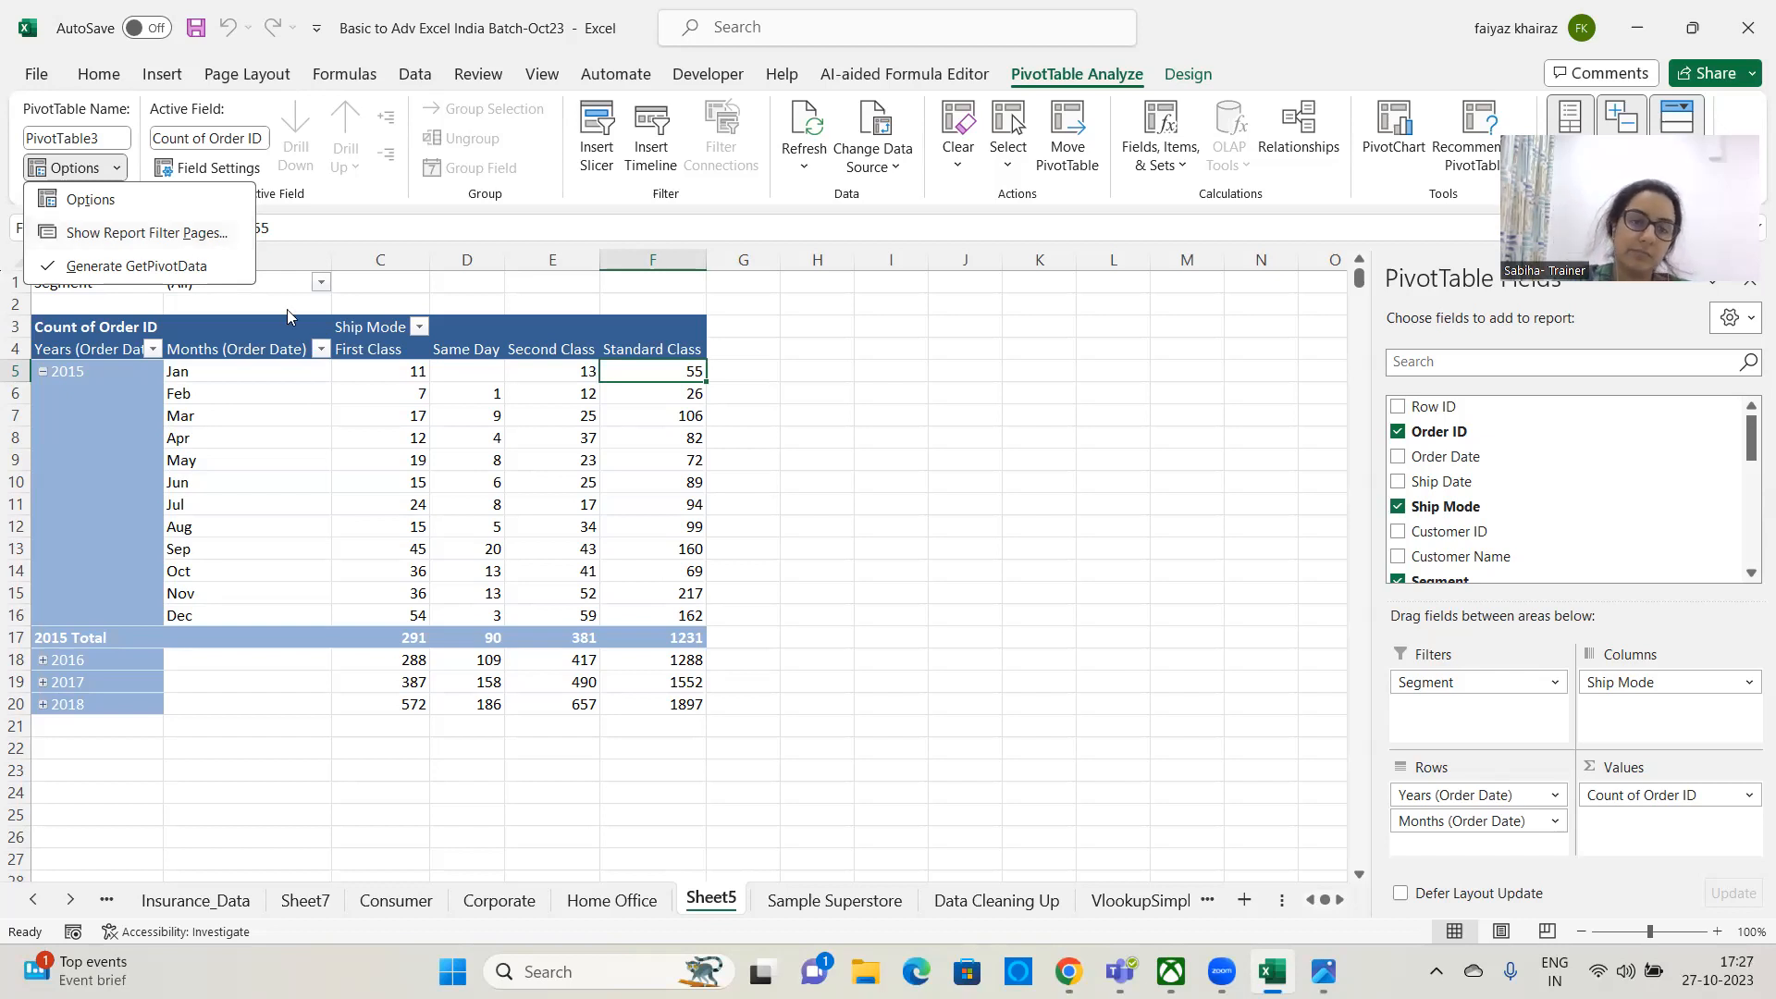
{"action": "left_click", "coordinate": [1327, 260]}
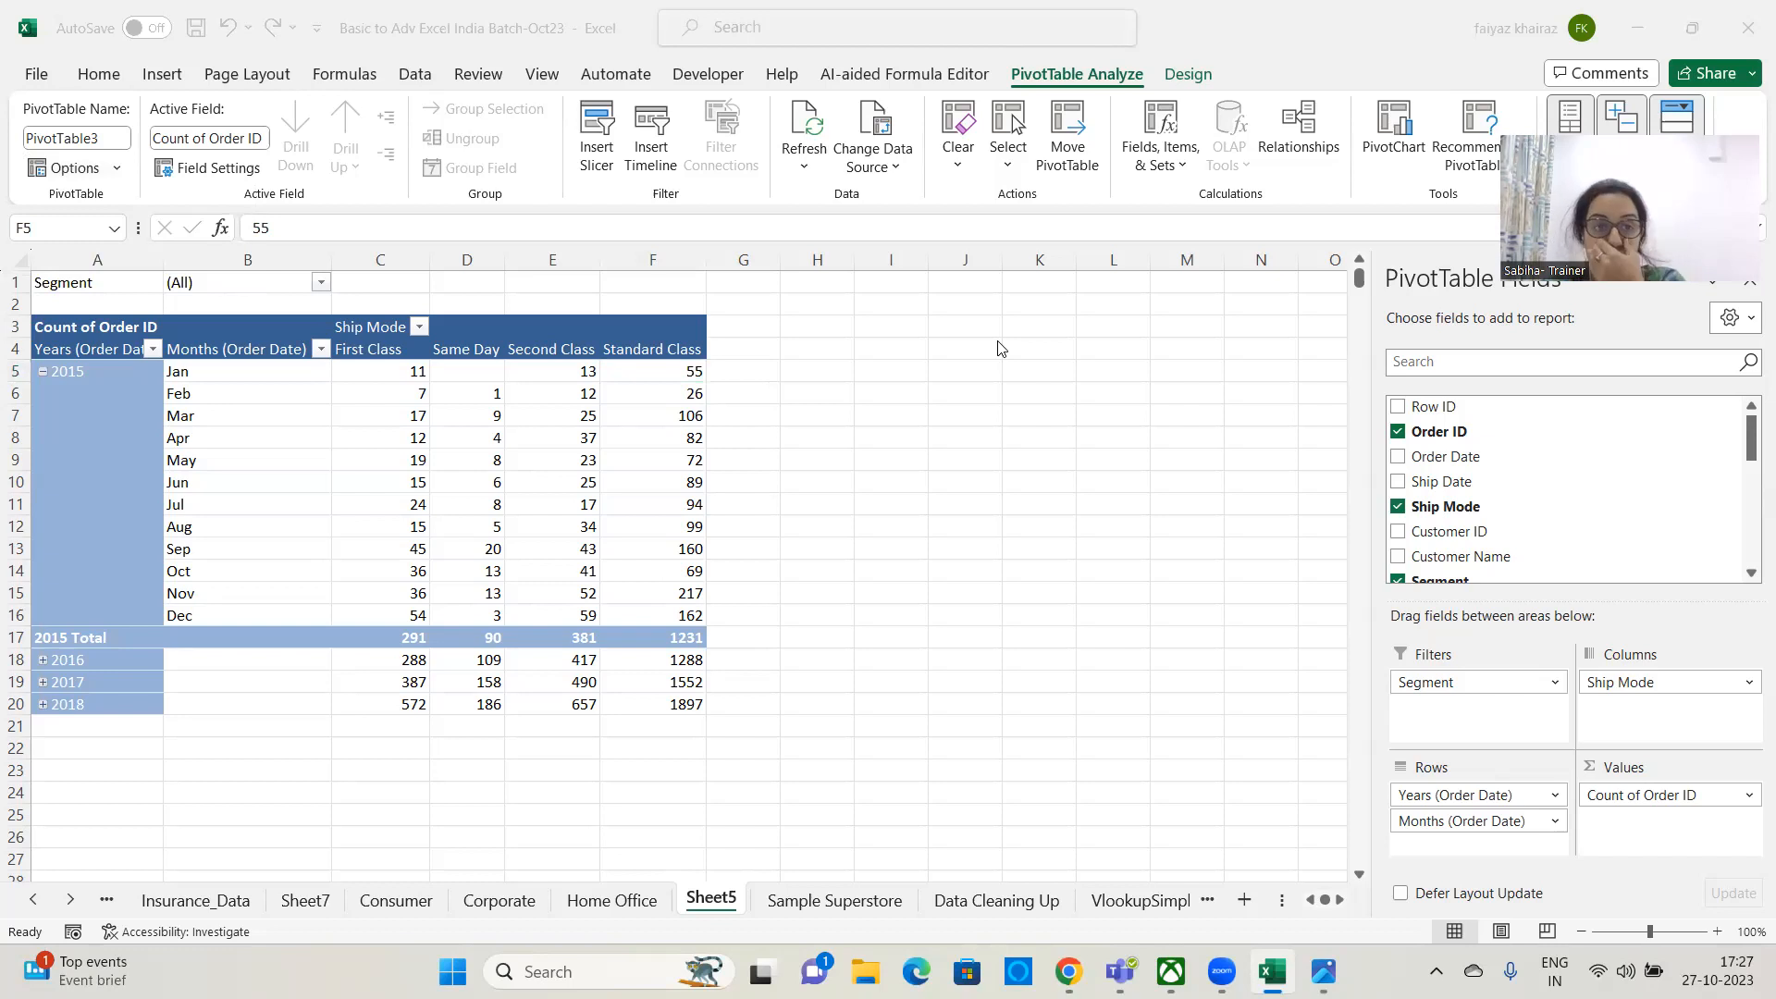
- Review the Consumer, Corporate and Home Office segment sheets and the Sheet7 order records, ending on the Sheet5 pivot table
{"action": "left_click", "coordinate": [500, 900]}
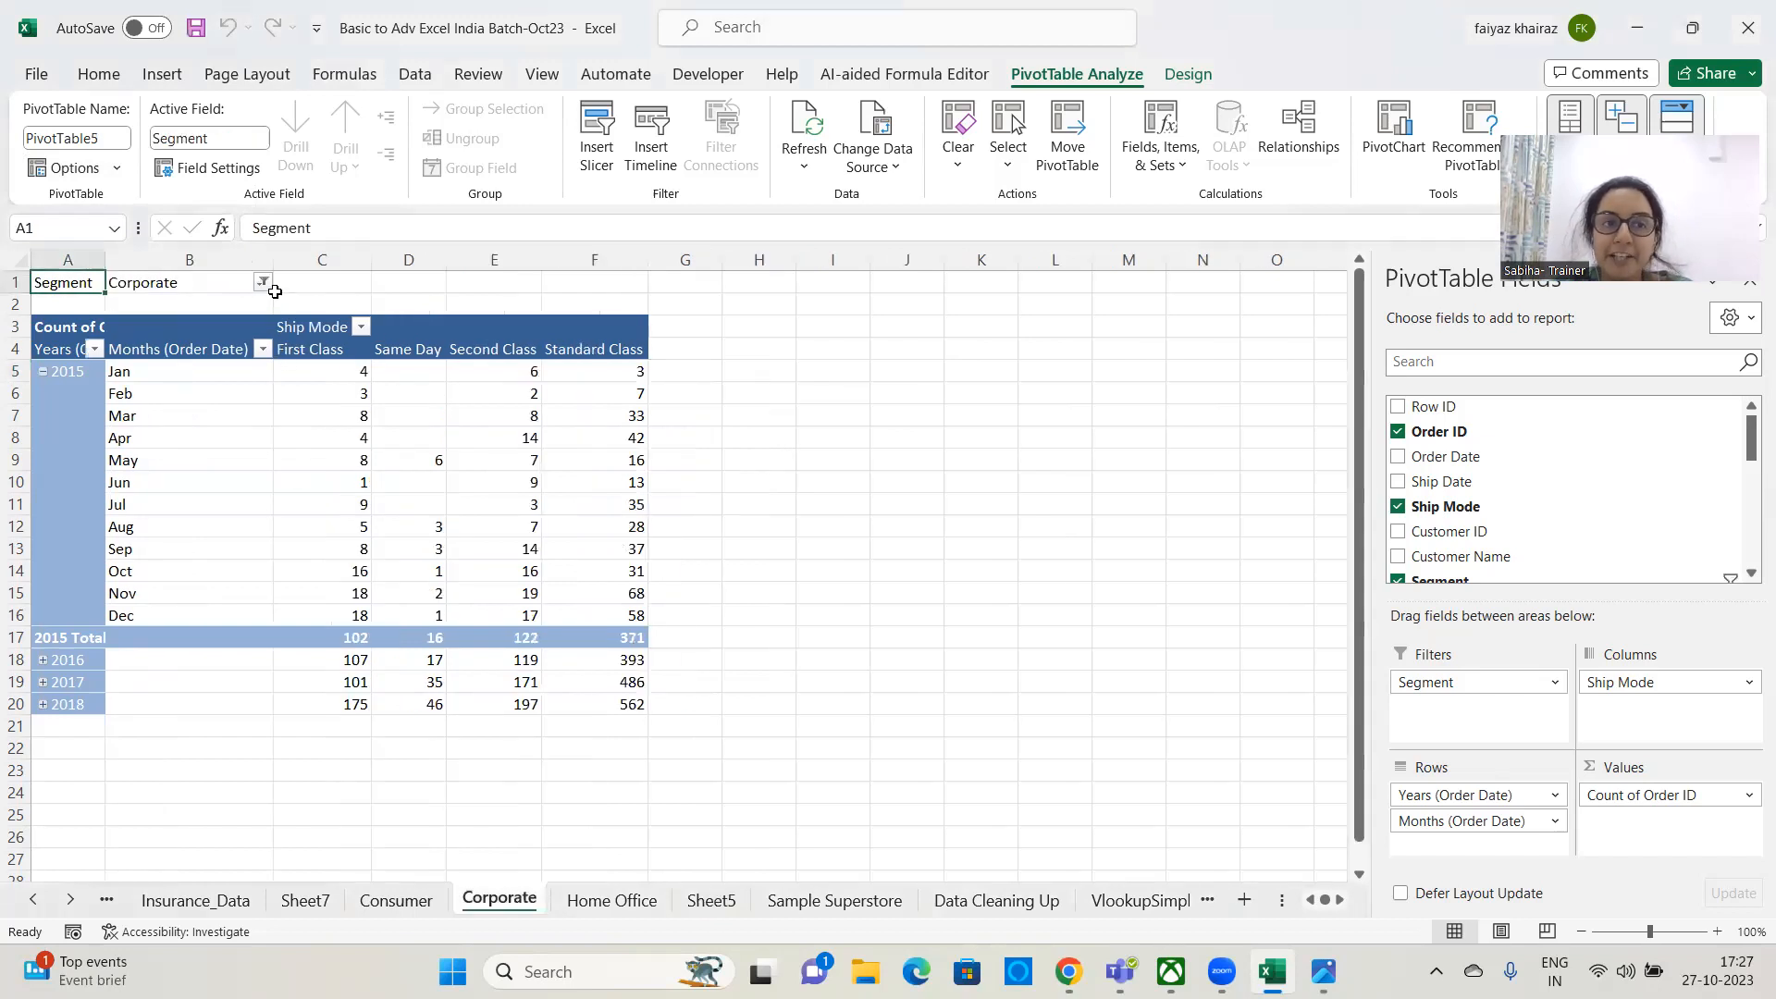
{"action": "left_click", "coordinate": [597, 900]}
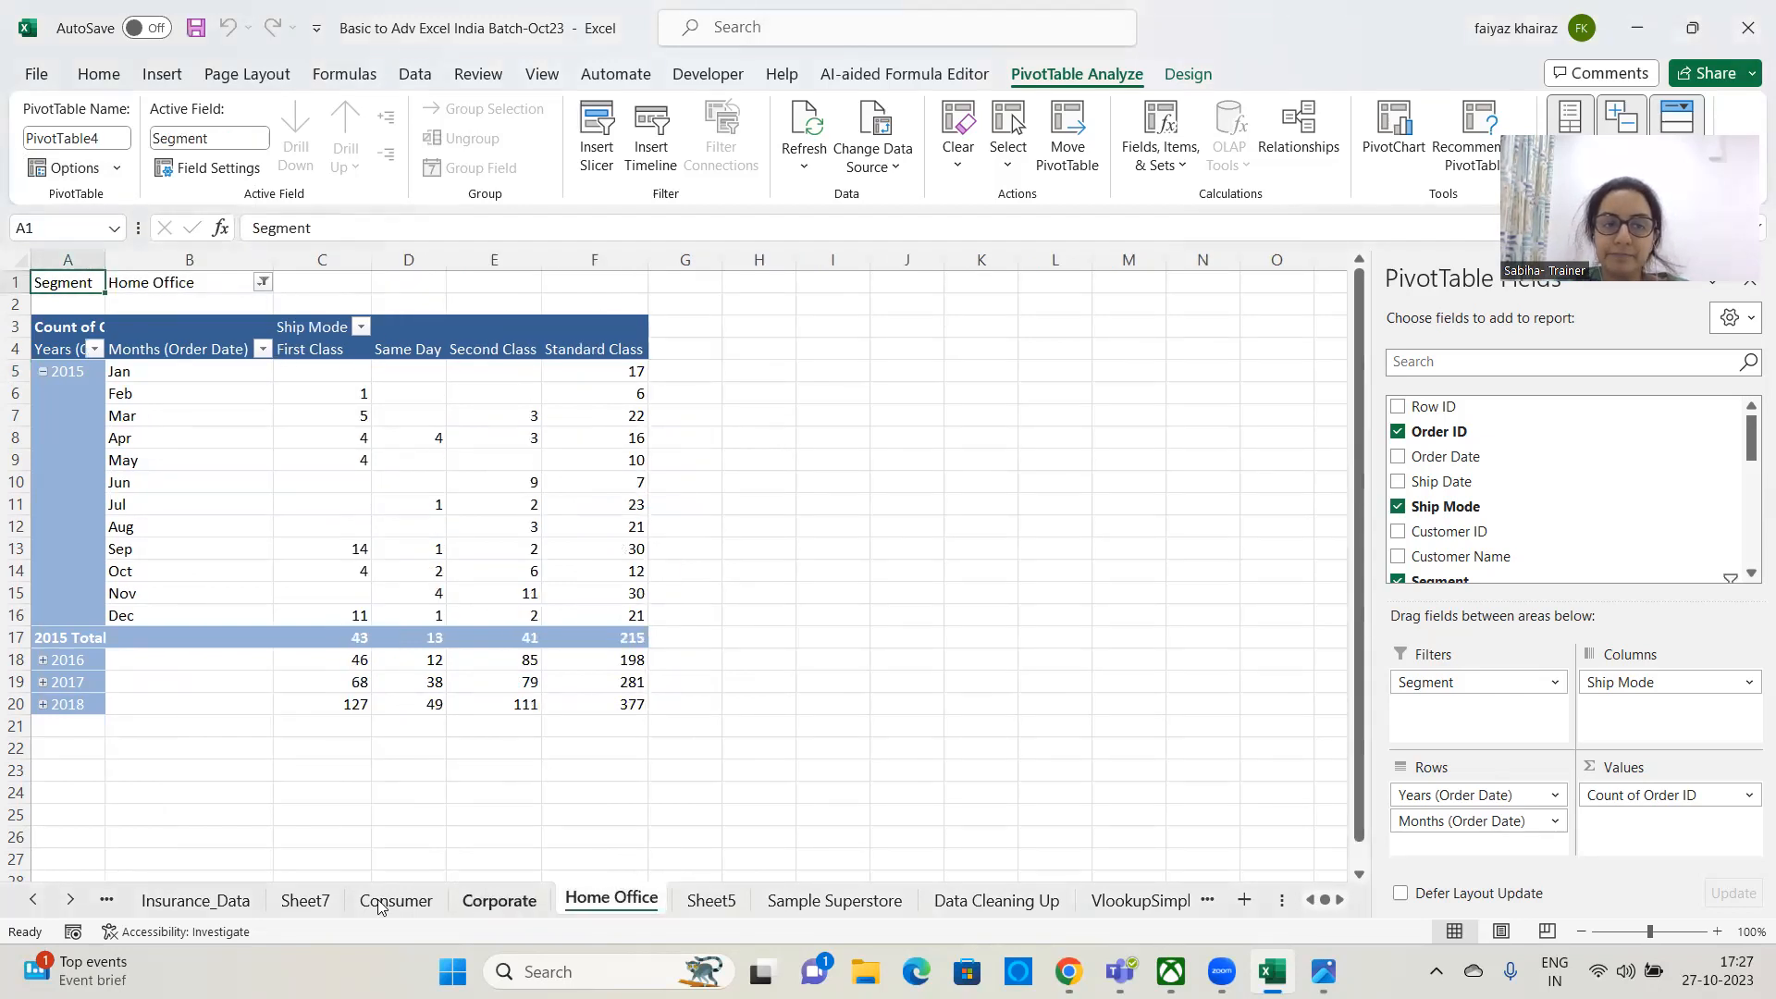
{"action": "left_click", "coordinate": [305, 900]}
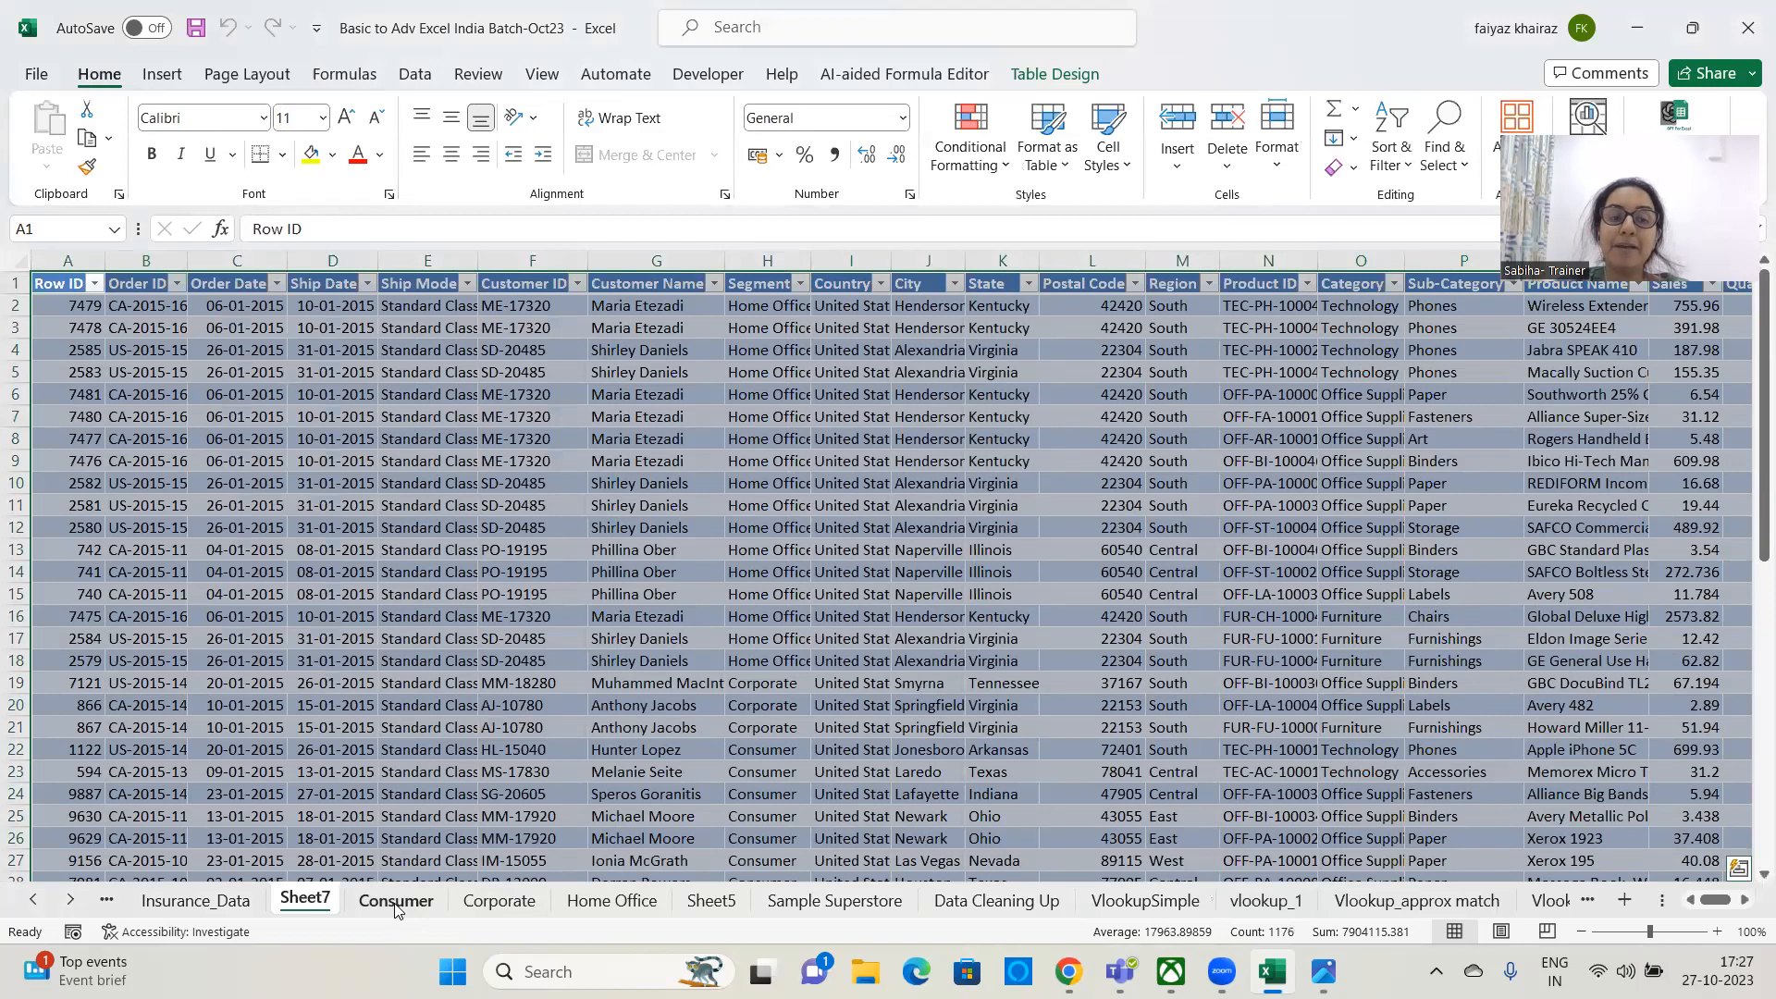
{"action": "left_click", "coordinate": [395, 906]}
{"action": "left_click", "coordinate": [711, 902]}
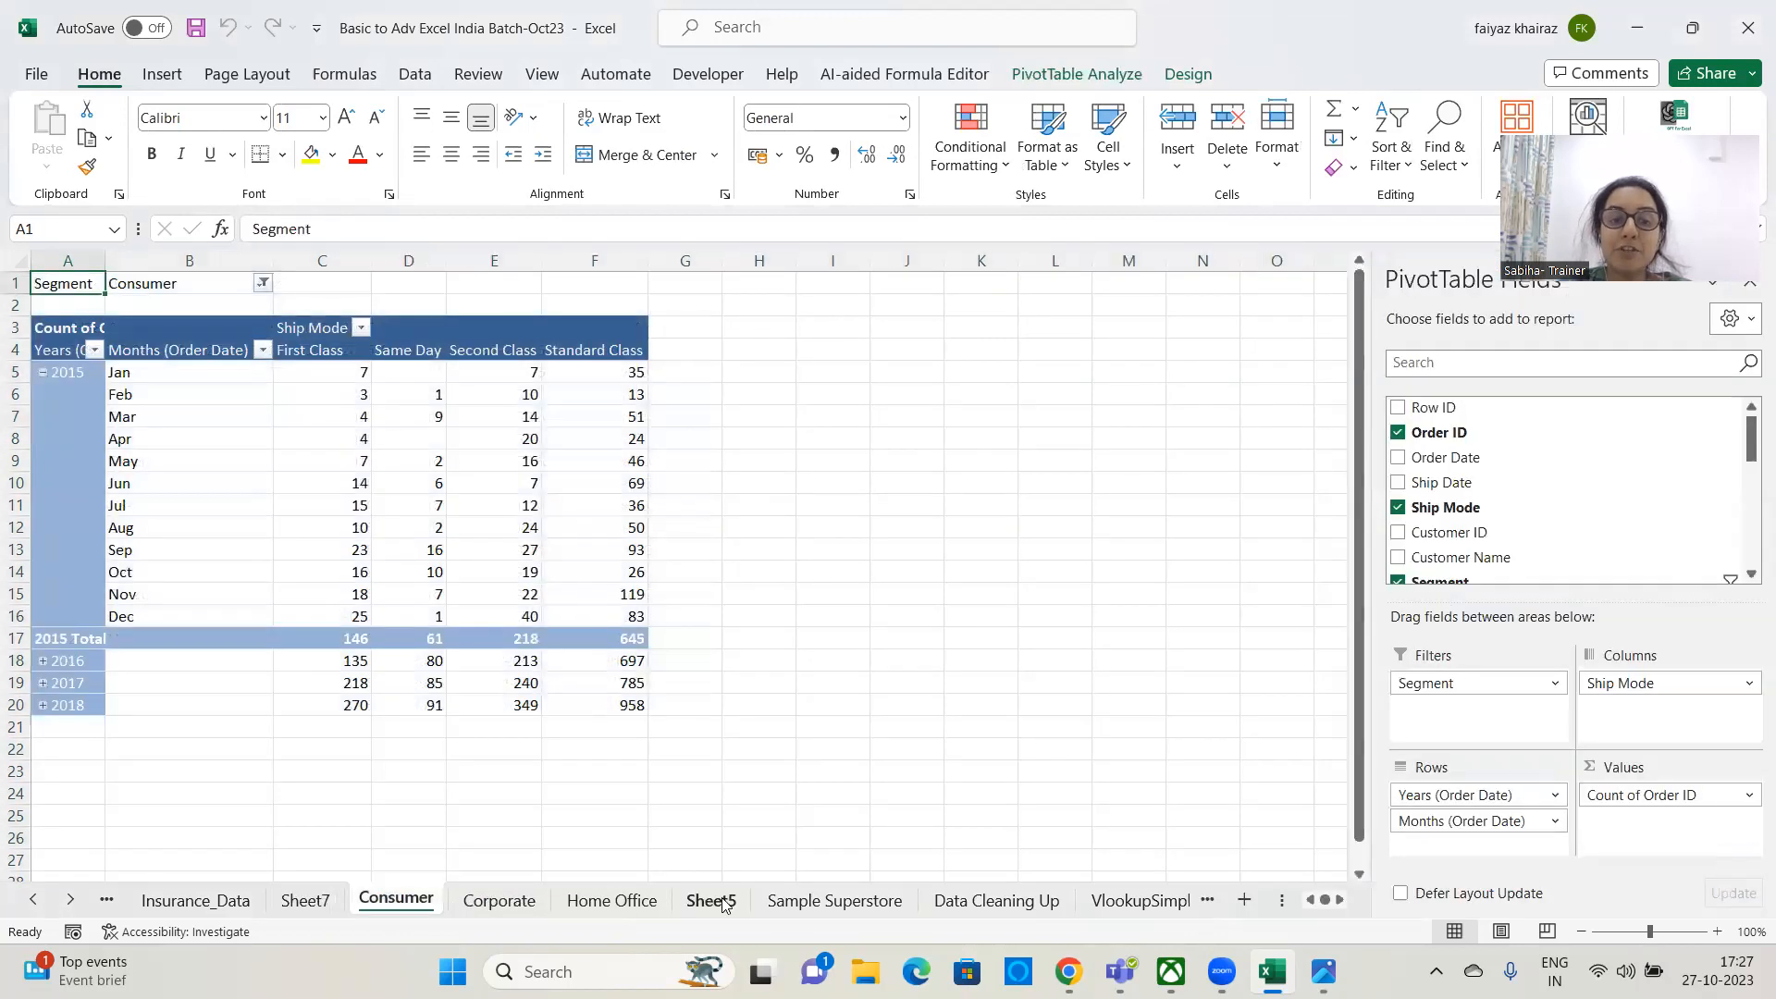
{"action": "left_click", "coordinate": [421, 904]}
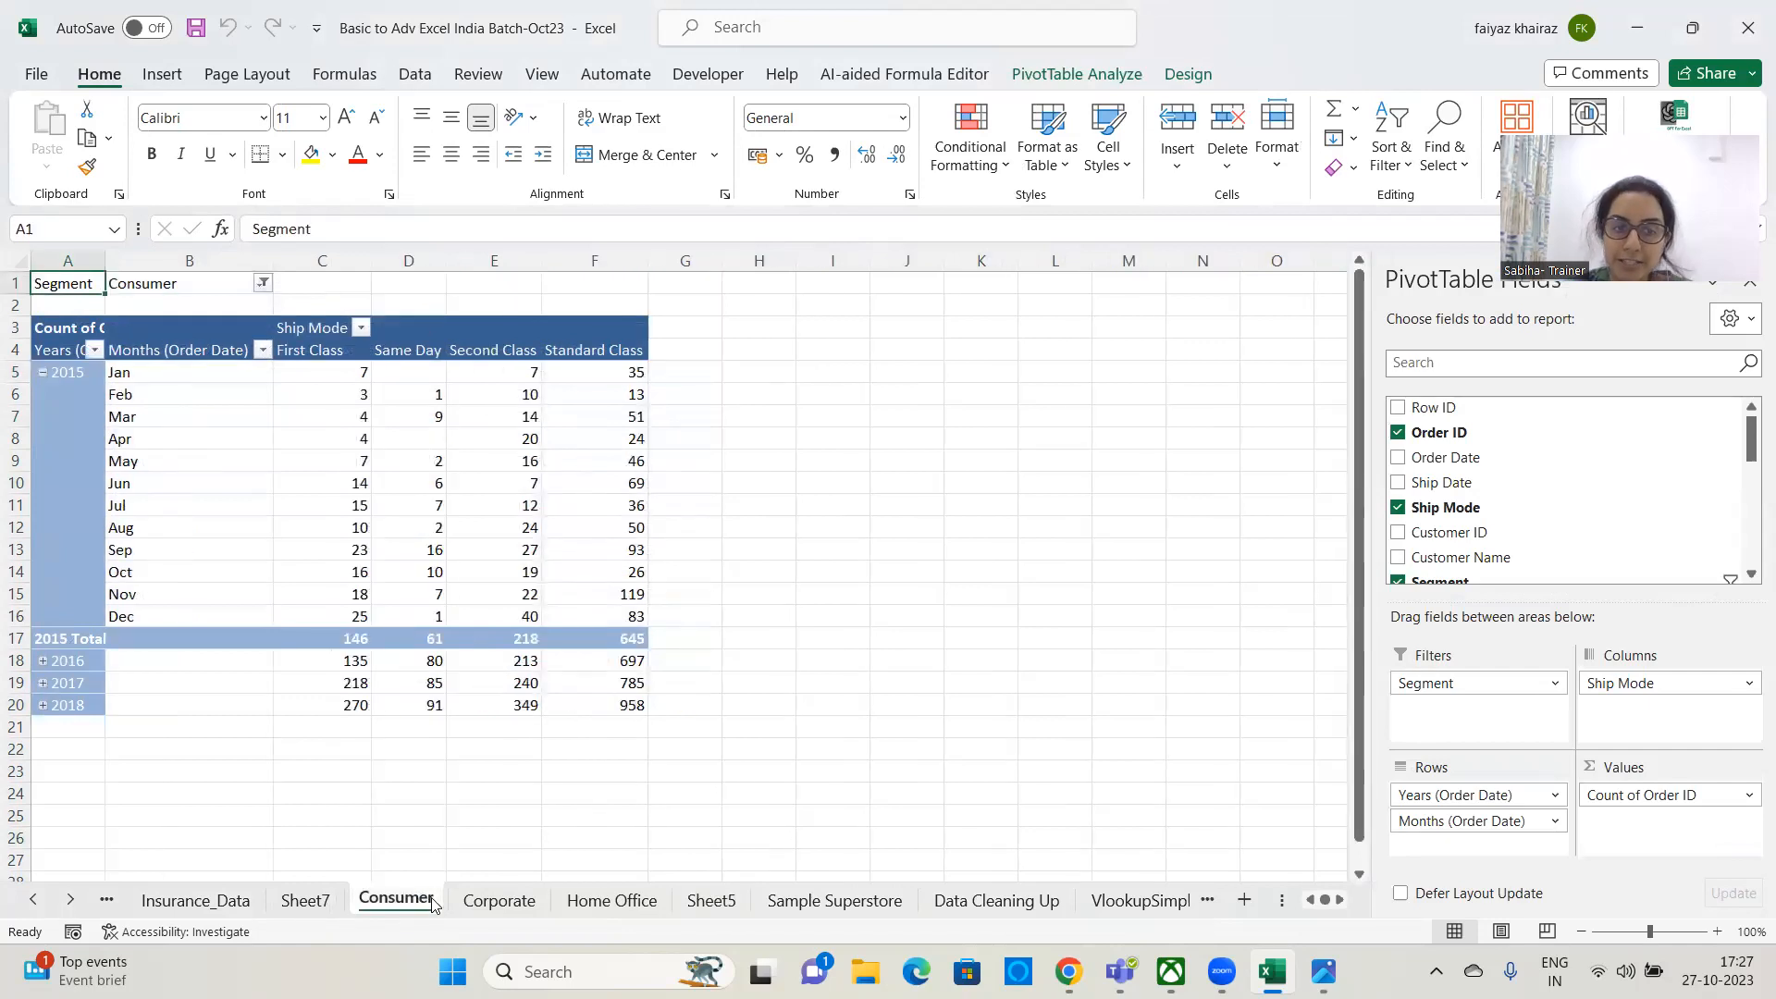
{"action": "left_click", "coordinate": [491, 904]}
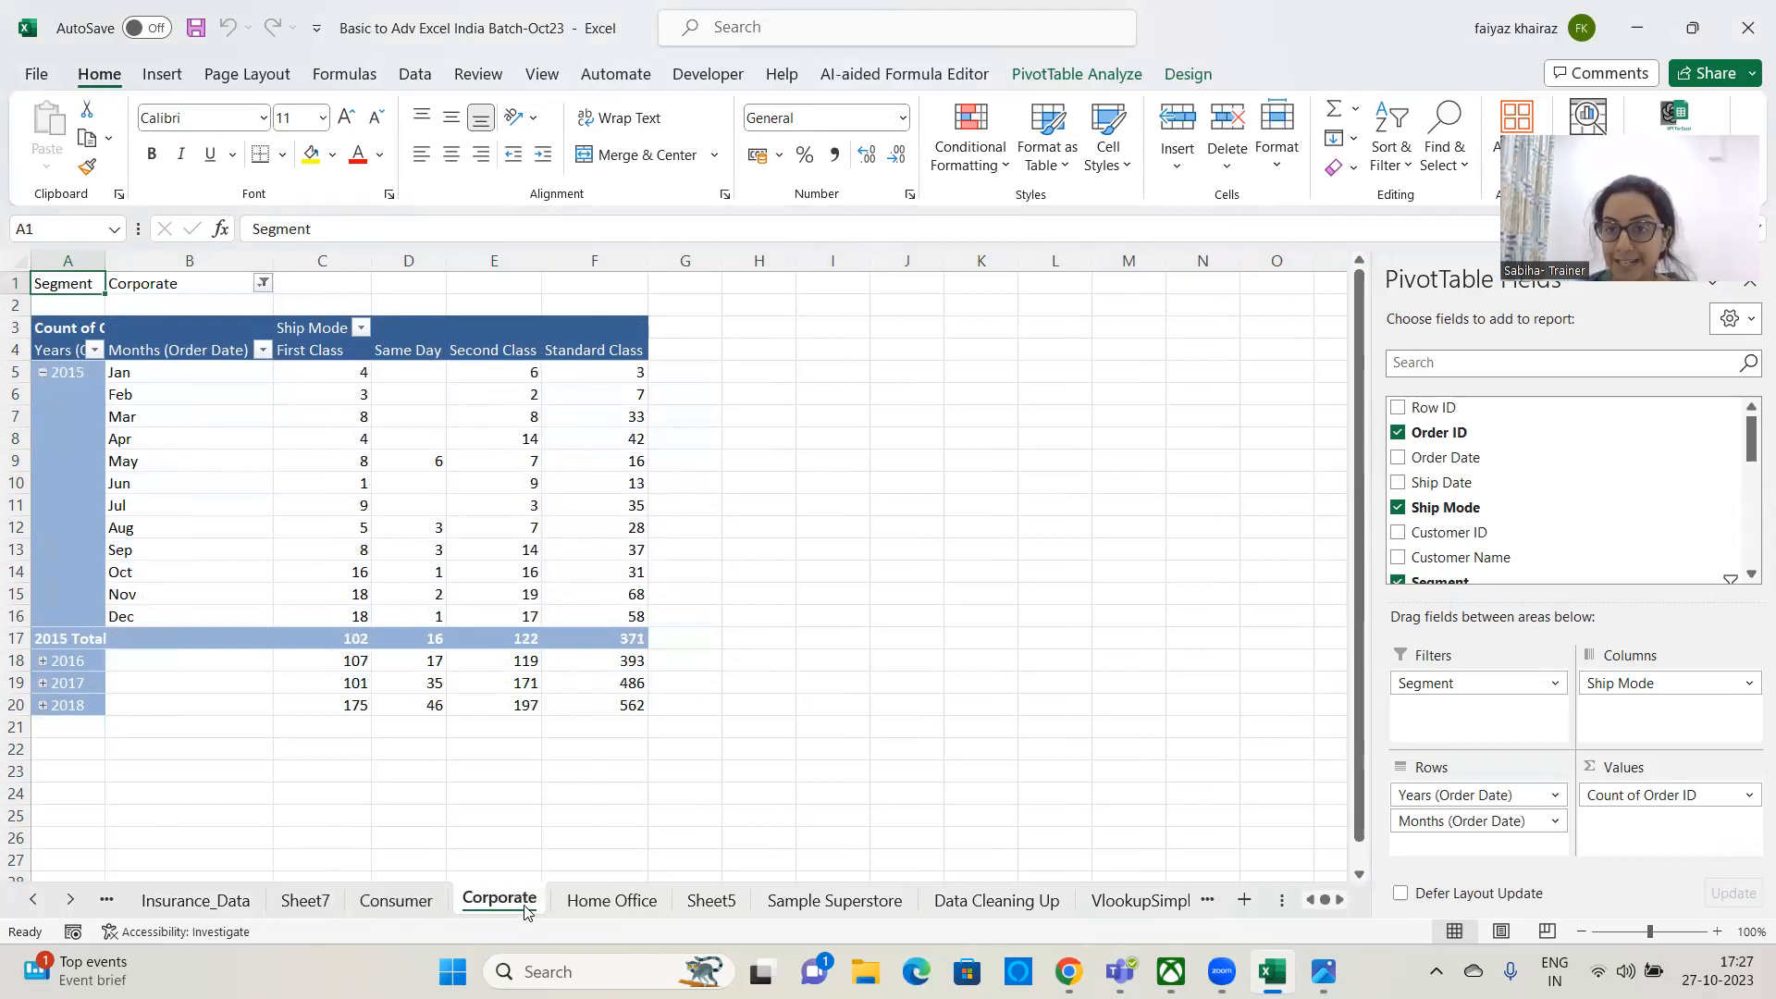
{"action": "left_click", "coordinate": [607, 903]}
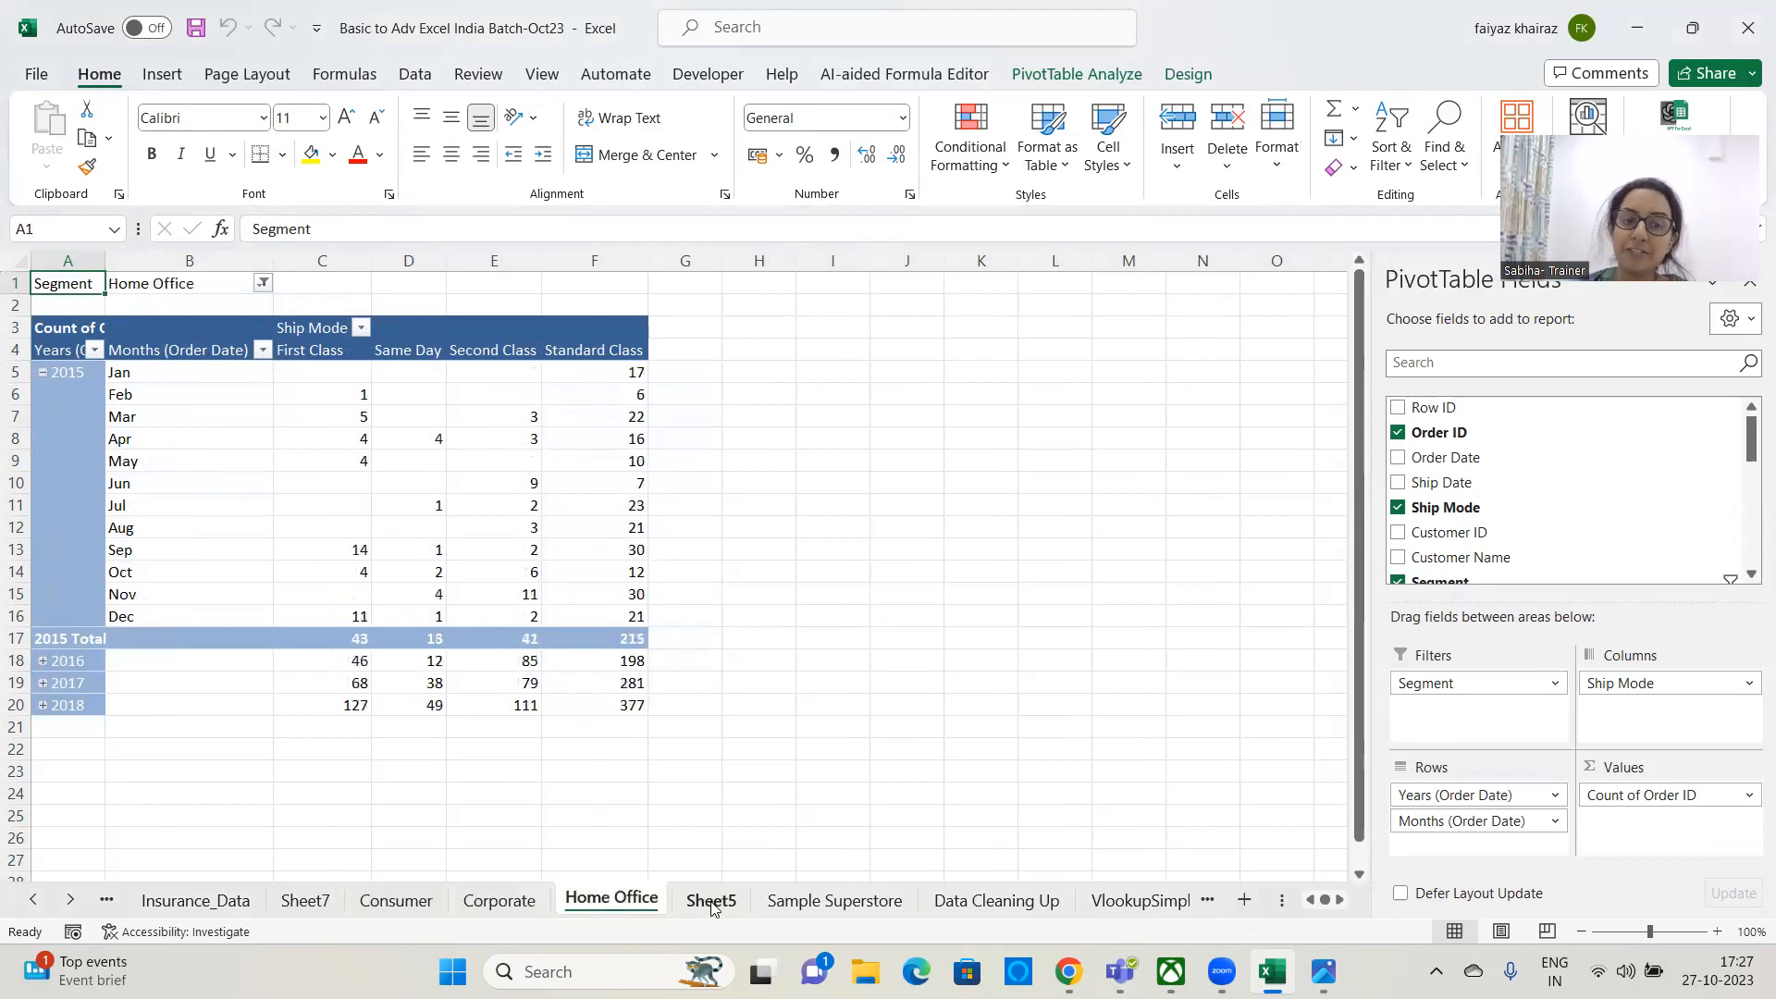
{"action": "left_click", "coordinate": [711, 902]}
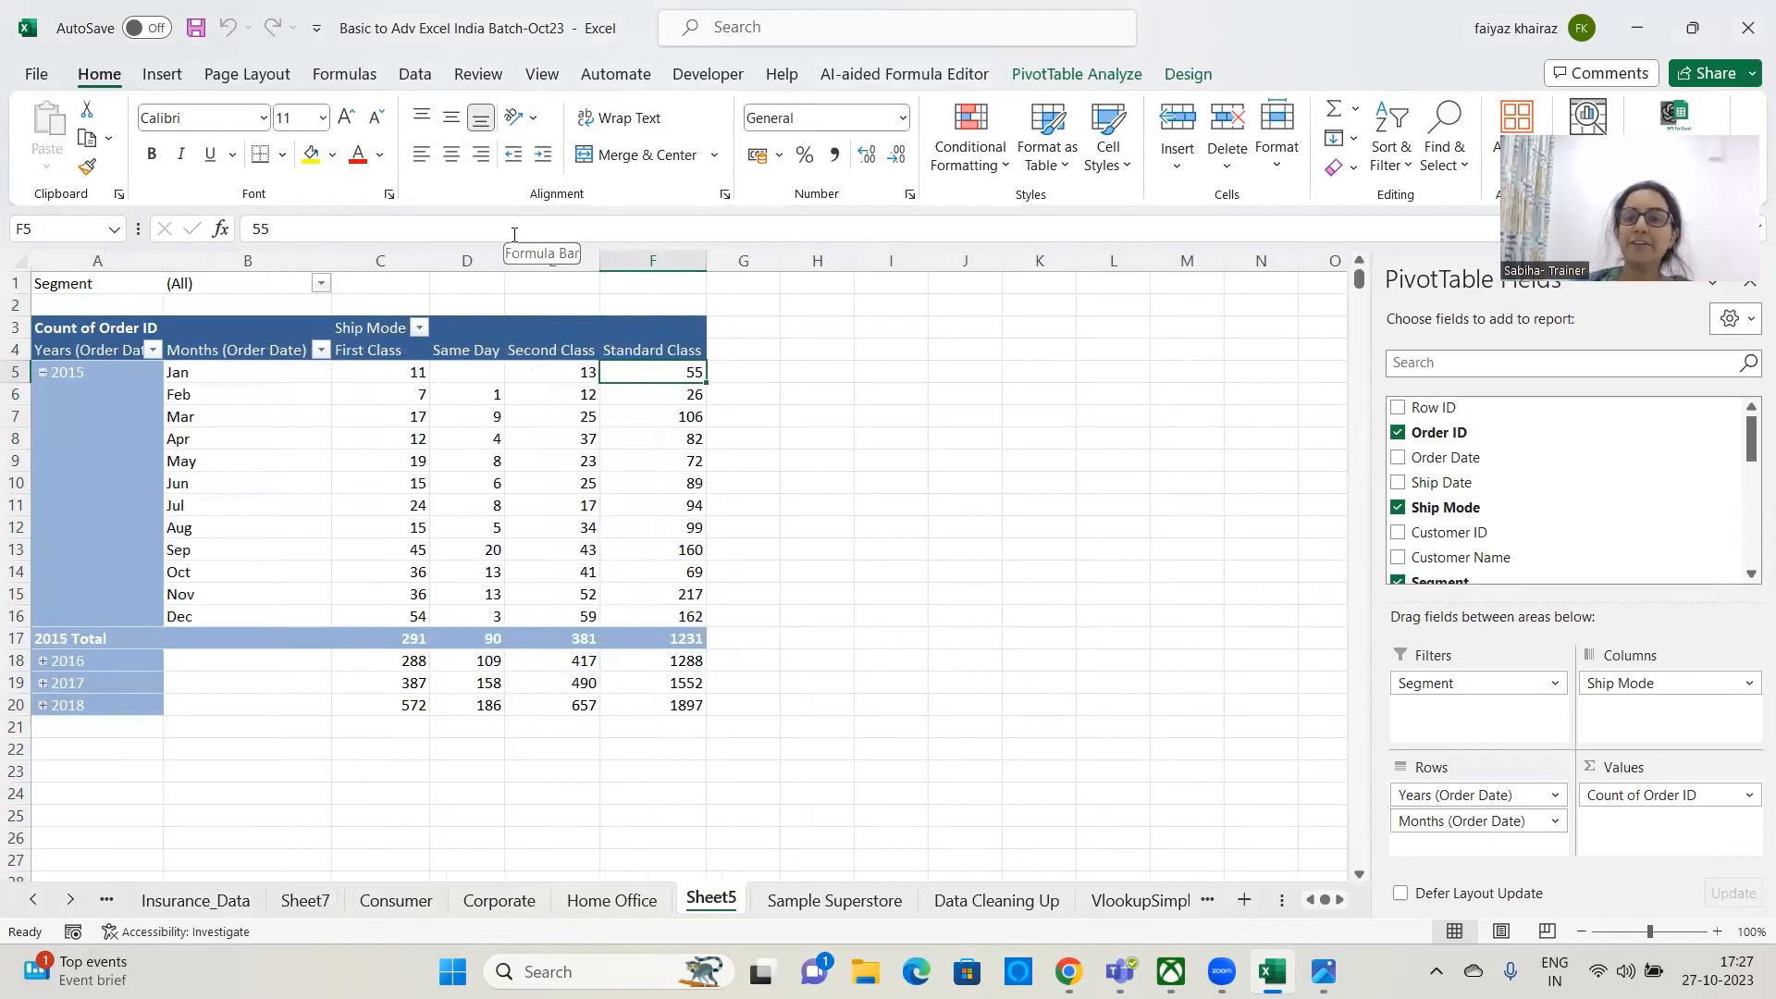
{"action": "left_click_drag", "start_coordinate": [1749, 447], "coordinate": [1749, 538]}
{"action": "left_click_drag", "start_coordinate": [1750, 440], "coordinate": [1751, 400]}
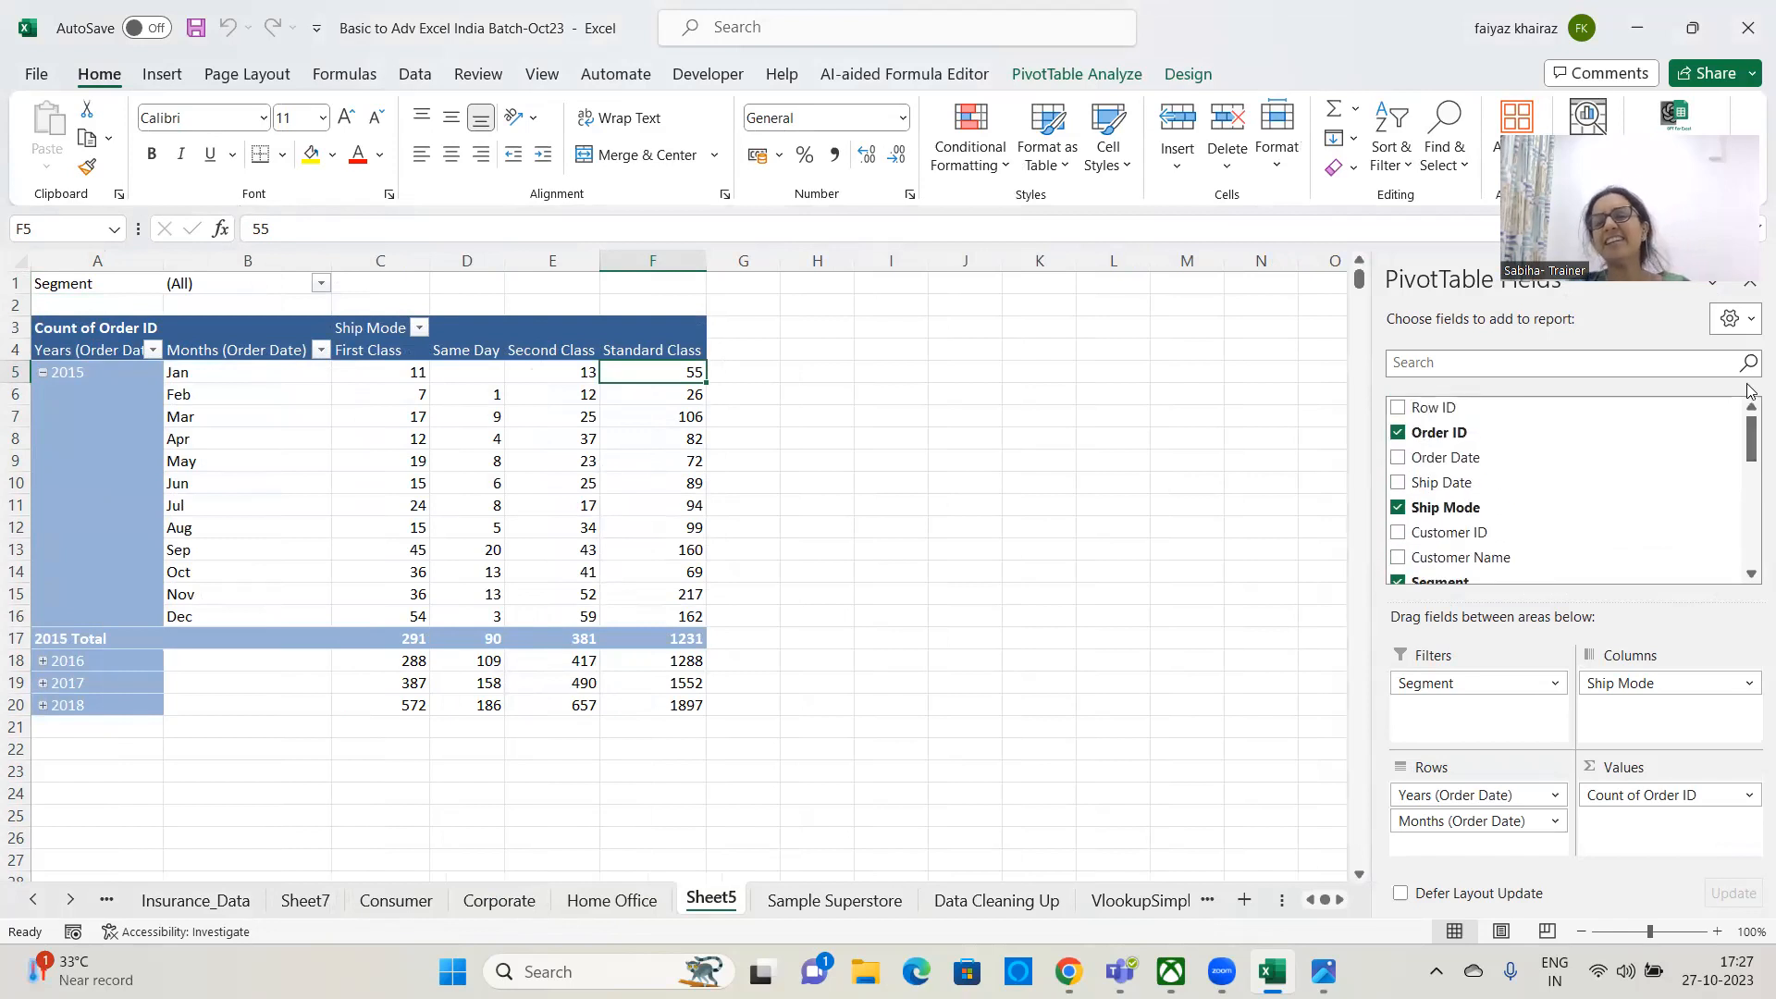